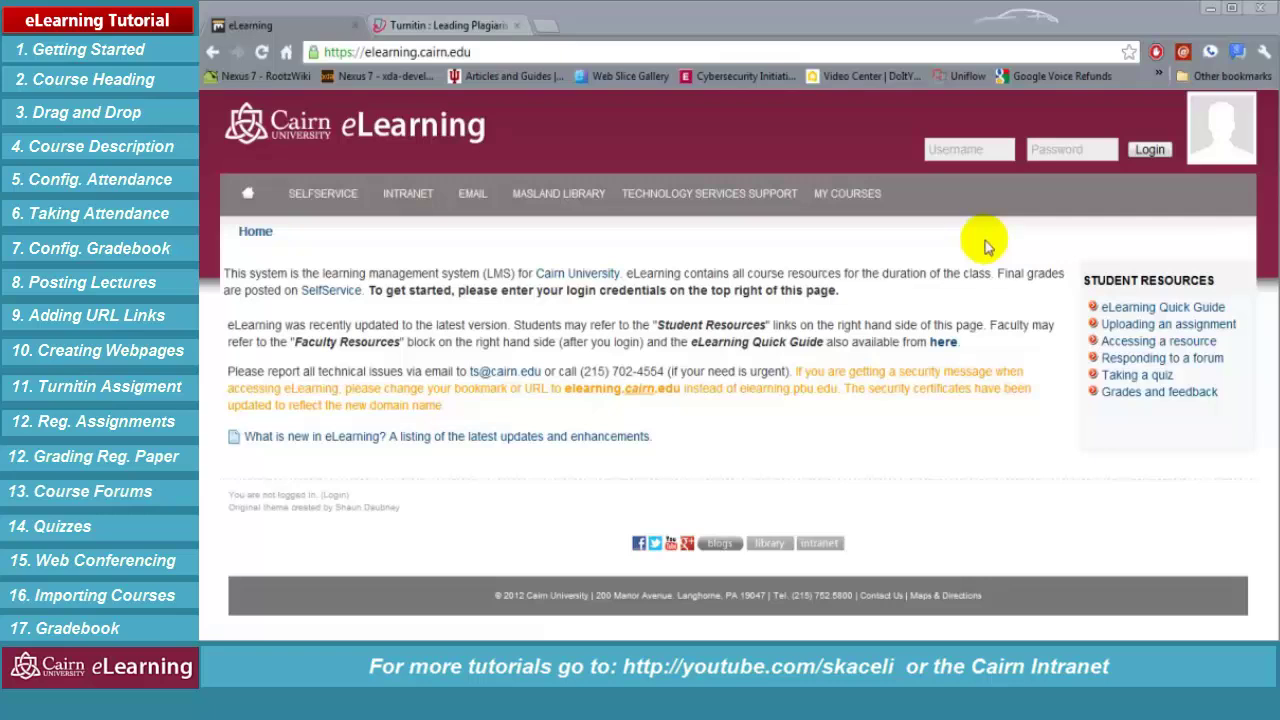
Enter the IT Staff username in the login form and move to the password field
left_click(505, 55)
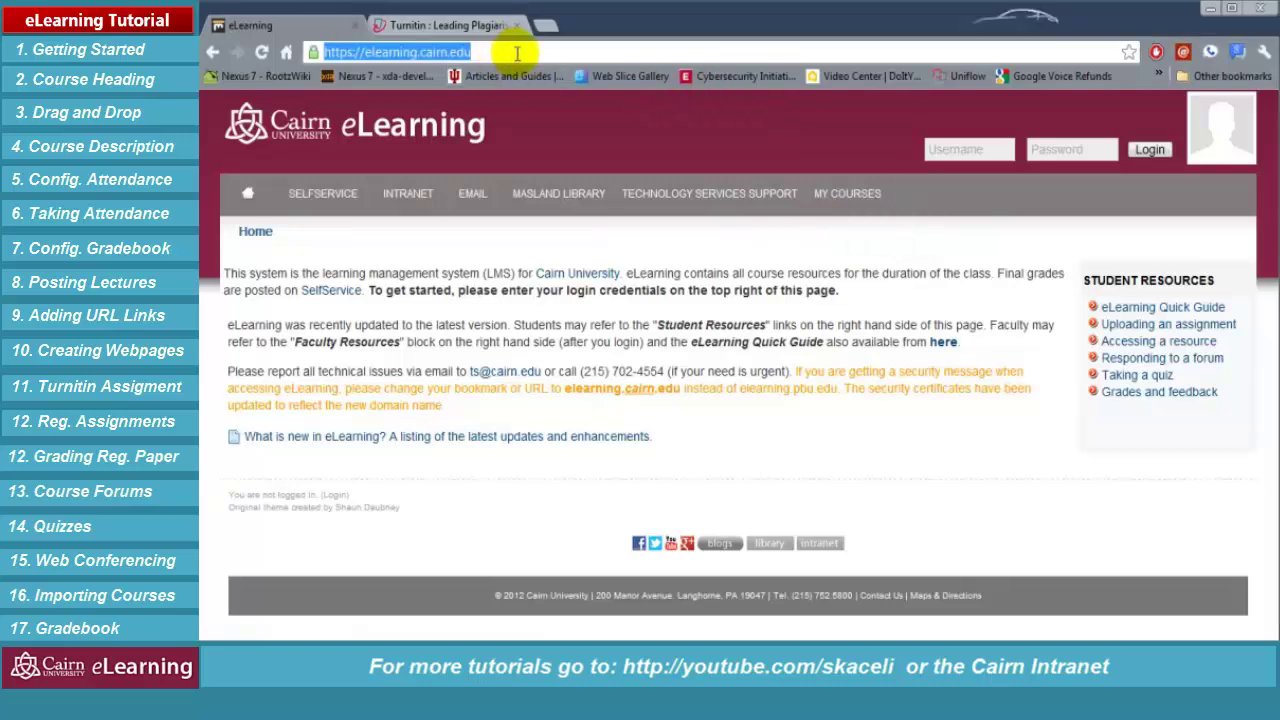
left_click(975, 153)
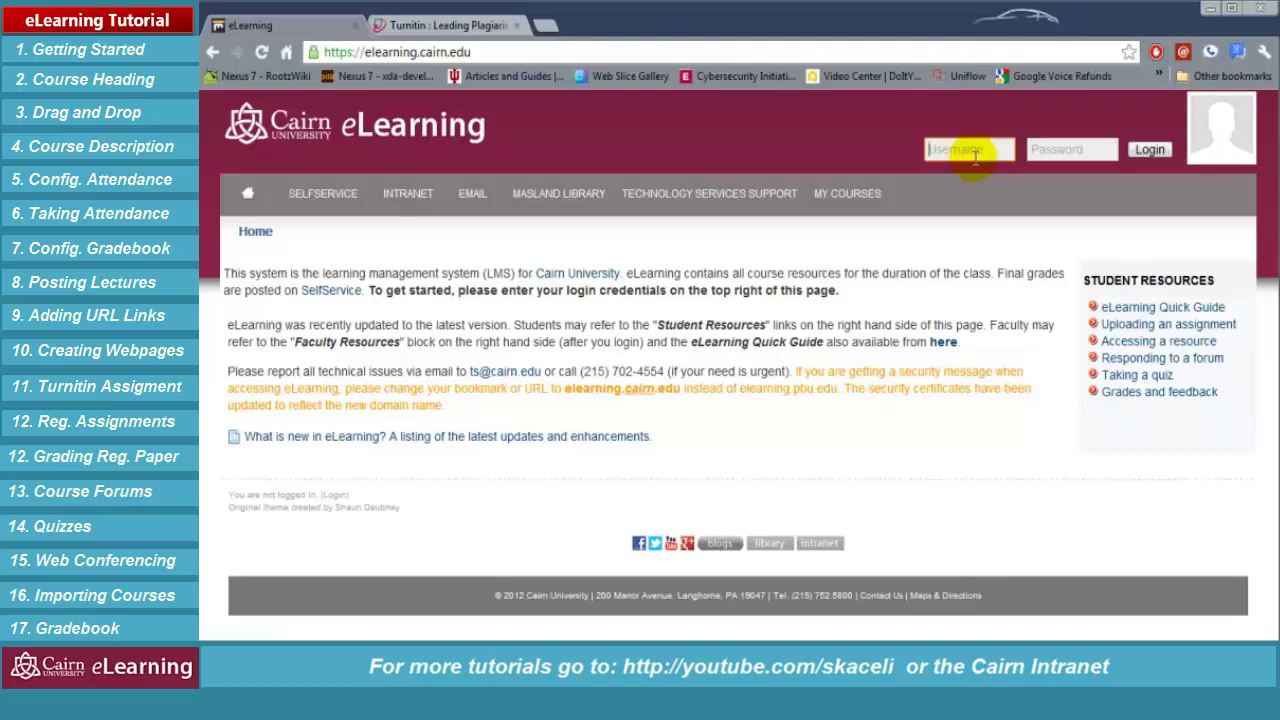
left_click(968, 148)
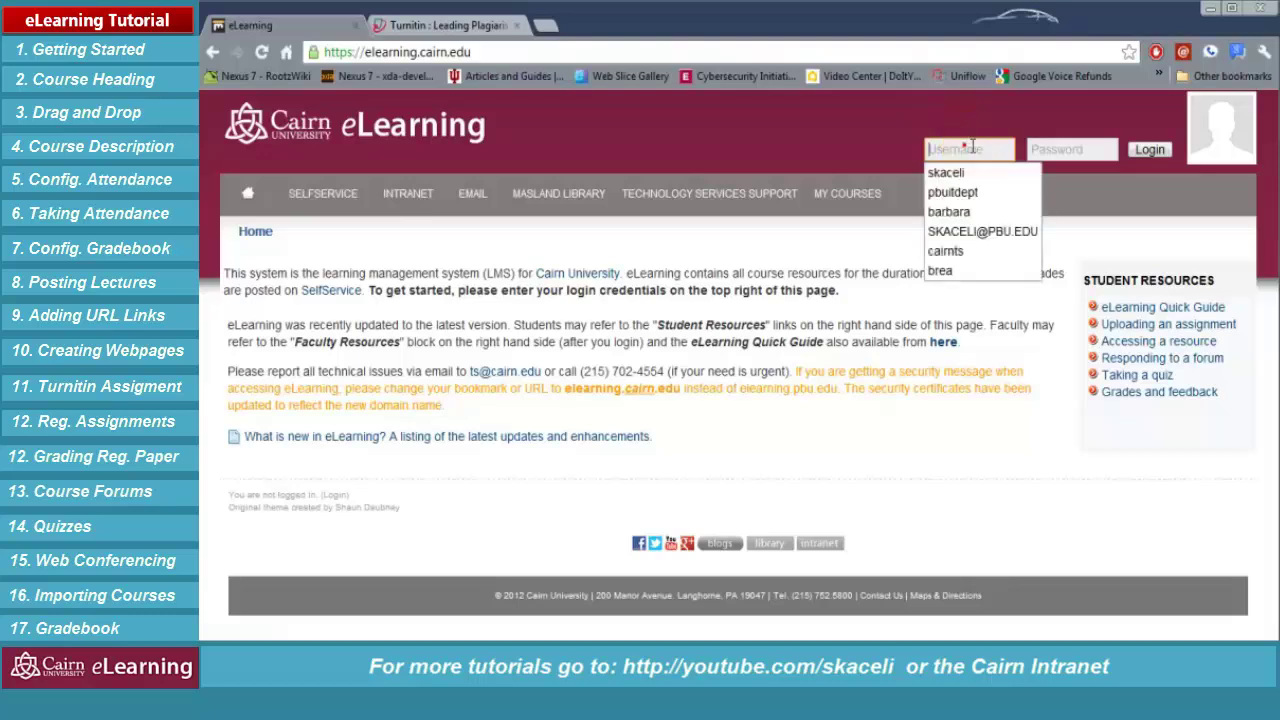
type("it_staff")
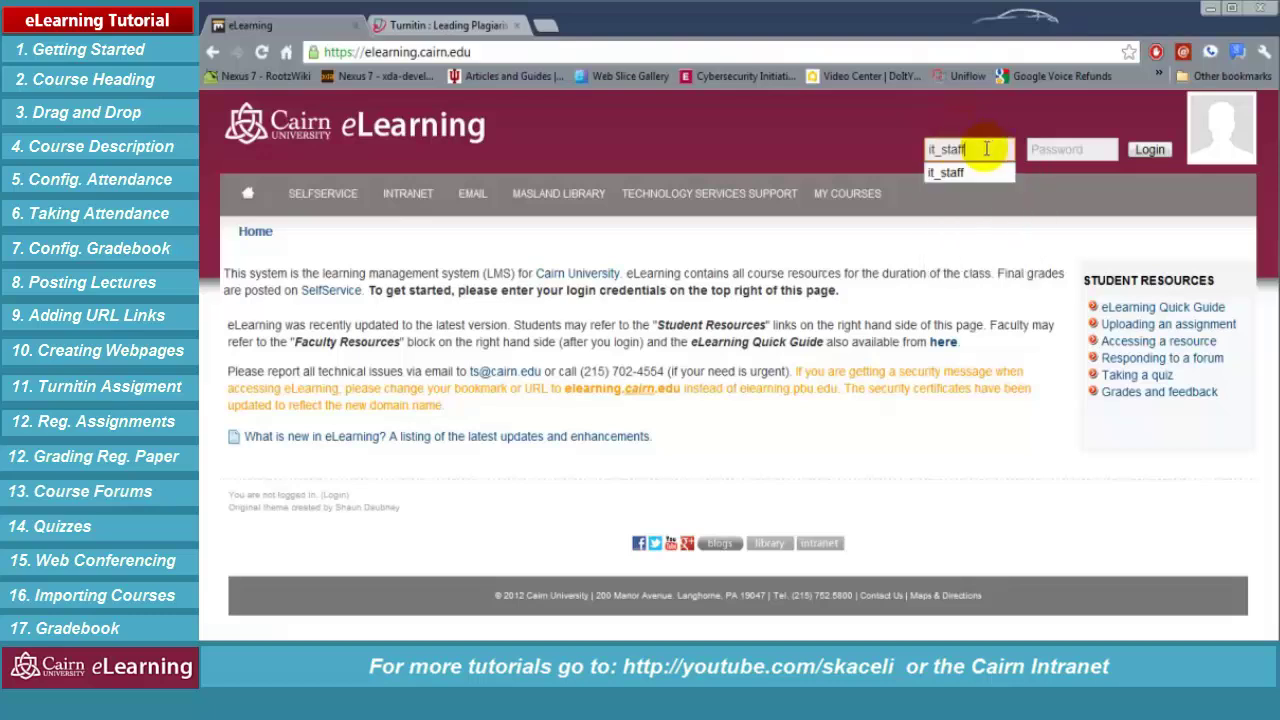
key("Tab")
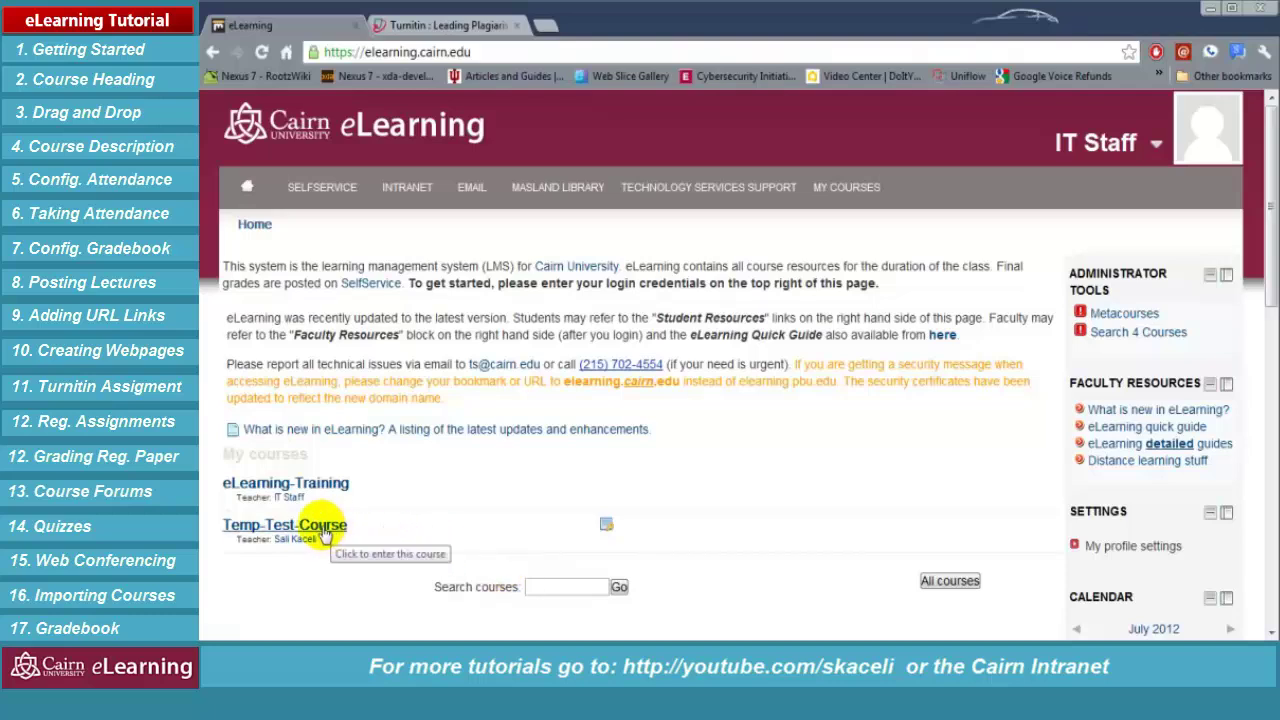
Open the eLearning-Training course from My courses and scroll through its topics
left_click(285, 492)
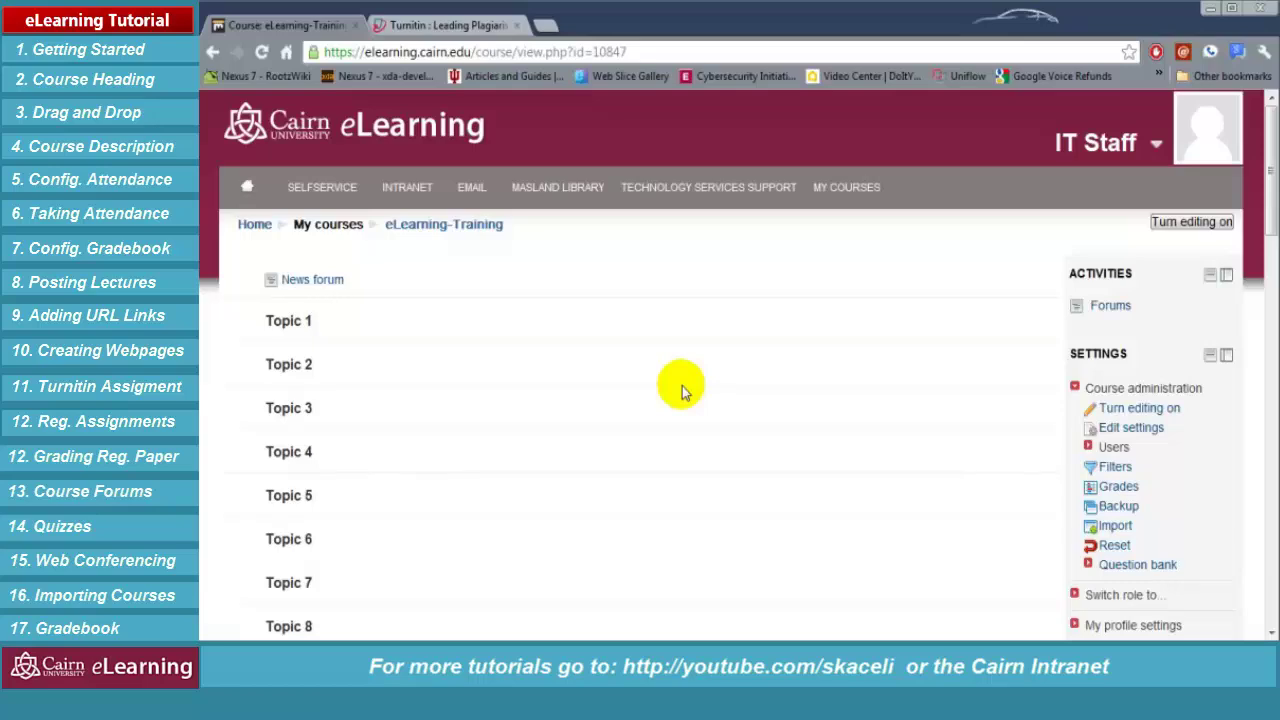
scroll(690, 405, "down", 5)
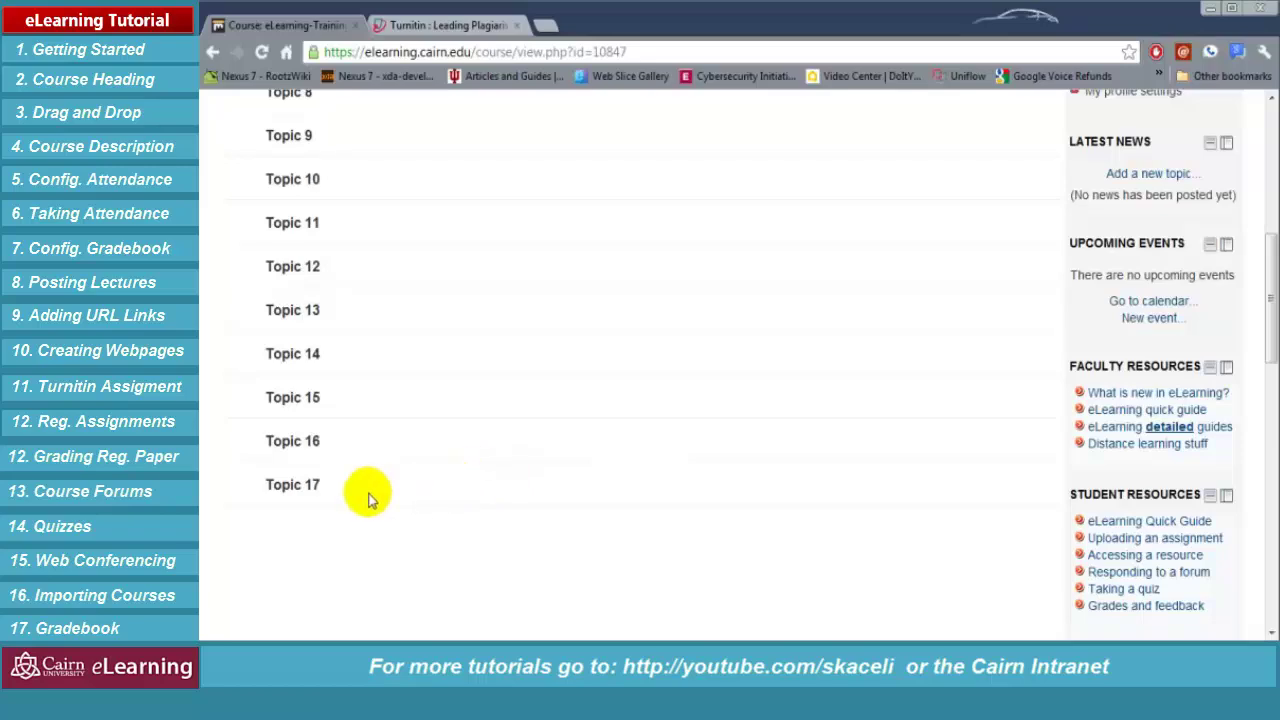
scroll(395, 405, "up", 3)
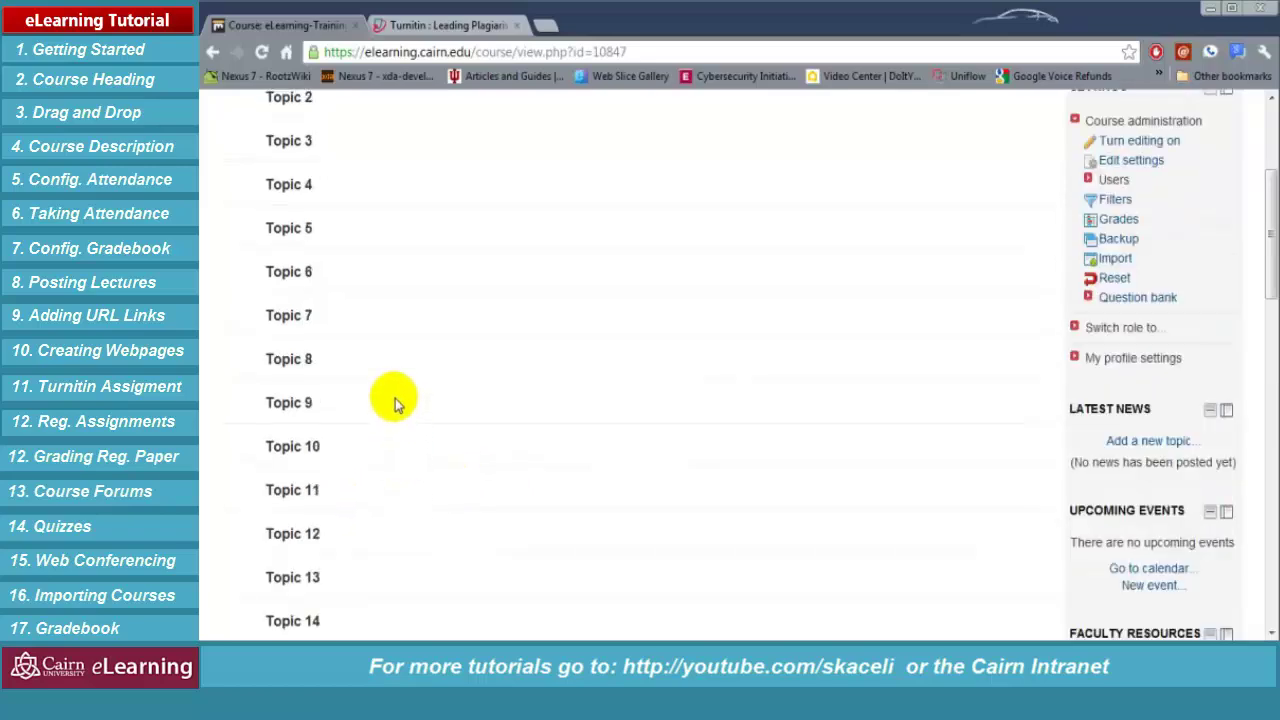
scroll(393, 400, "up", 3)
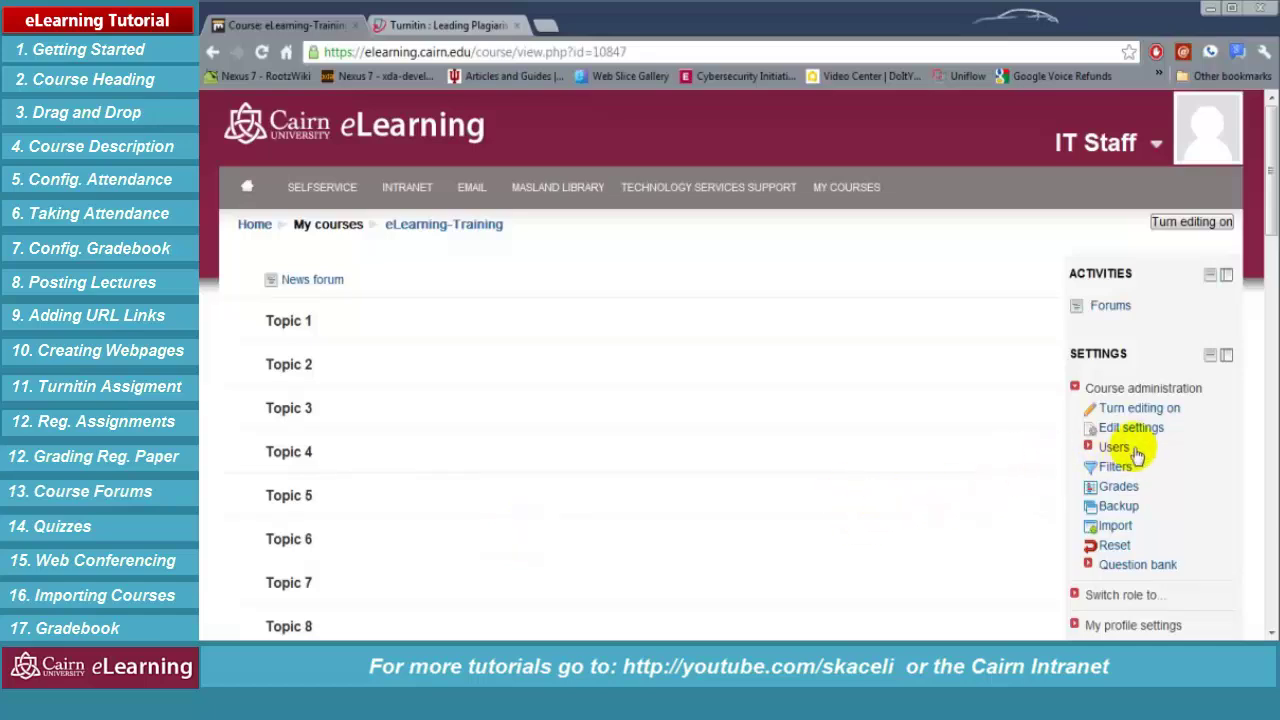
Turn editing on for eLearning-Training and open its Edit settings form
left_click(1197, 226)
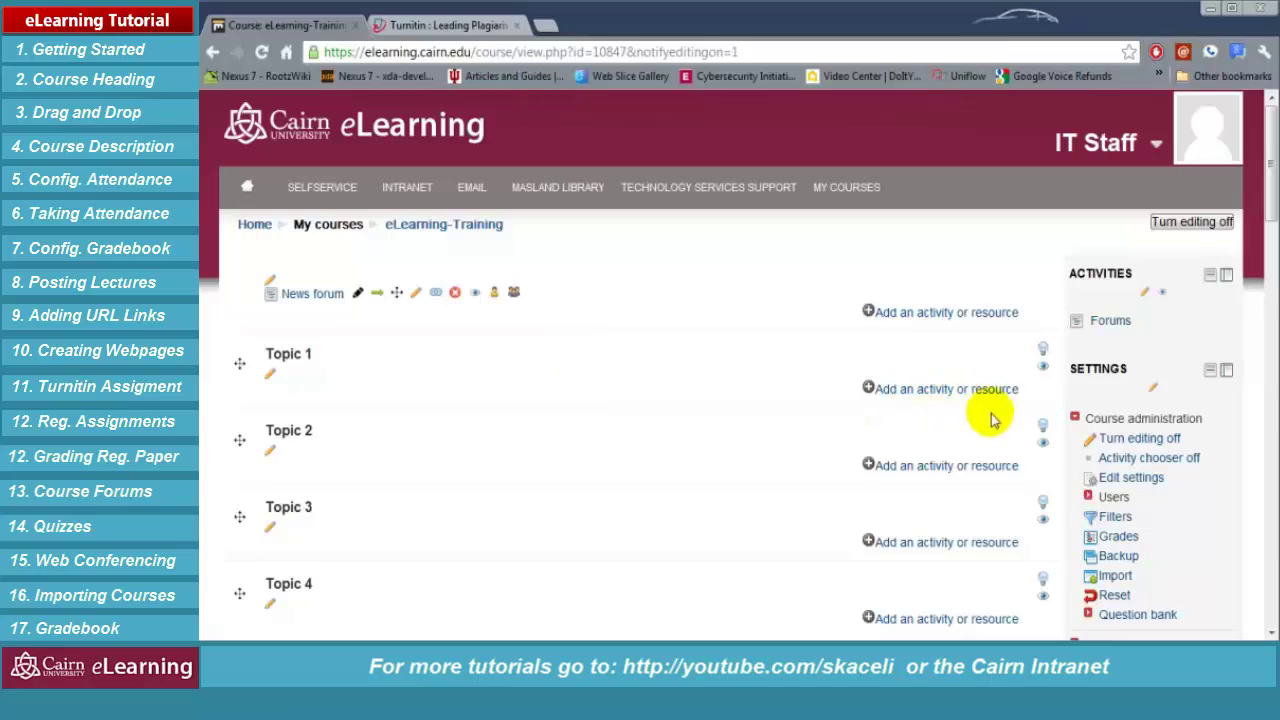
scroll(608, 448, "down", 2)
scroll(600, 440, "down", 10)
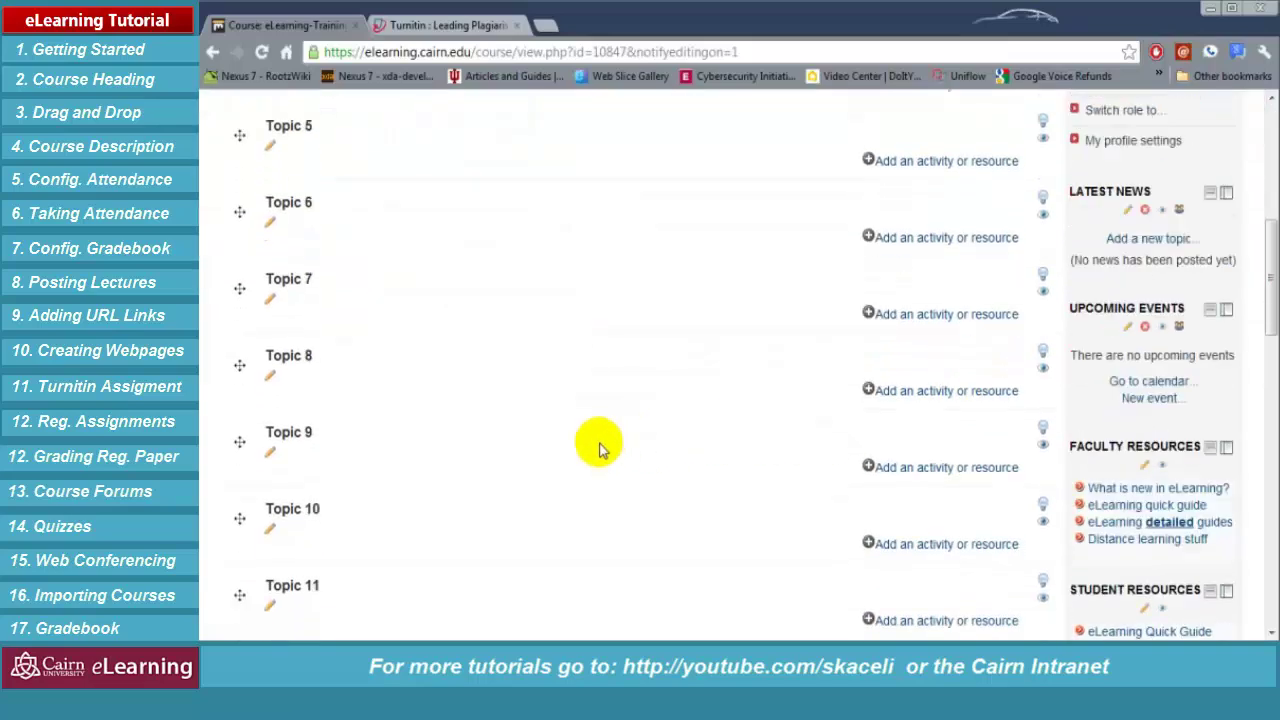
scroll(576, 400, "up", 12)
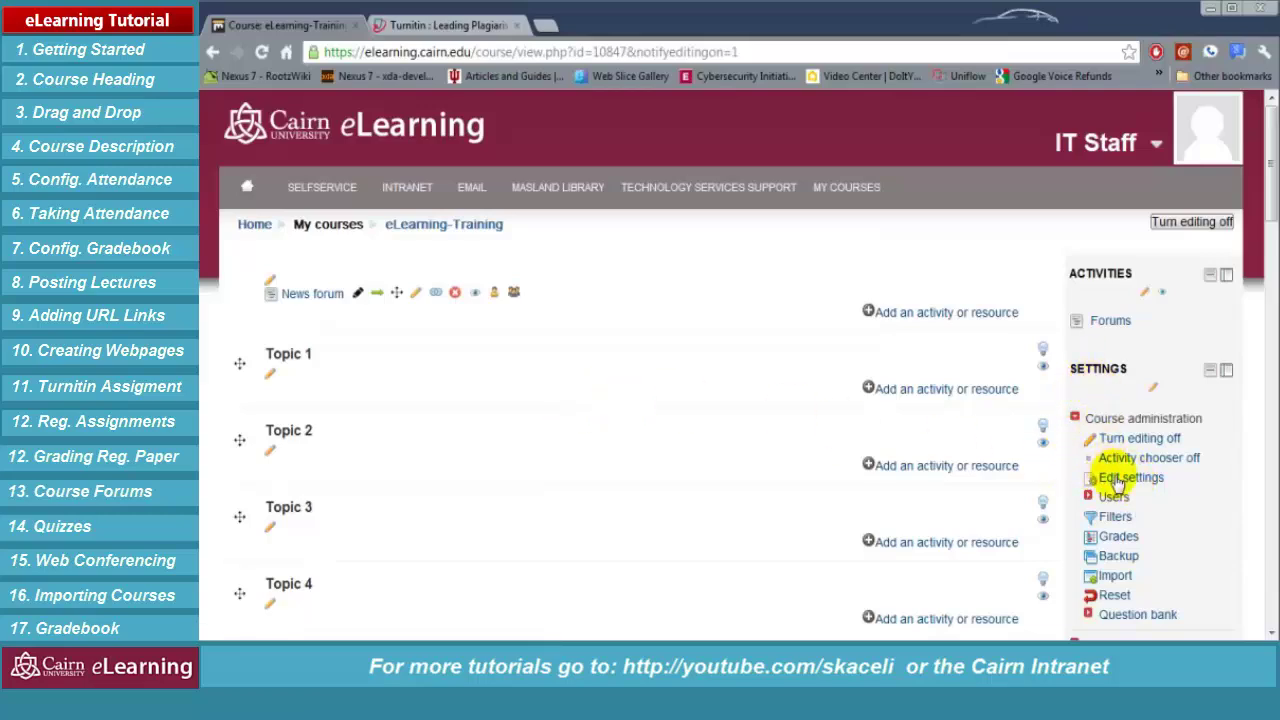
left_click(1128, 478)
scroll(515, 495, "down", 2)
Paste 'A course for the eLearning Tutorial.' as the course summary and choose 10 topics
left_click(614, 352)
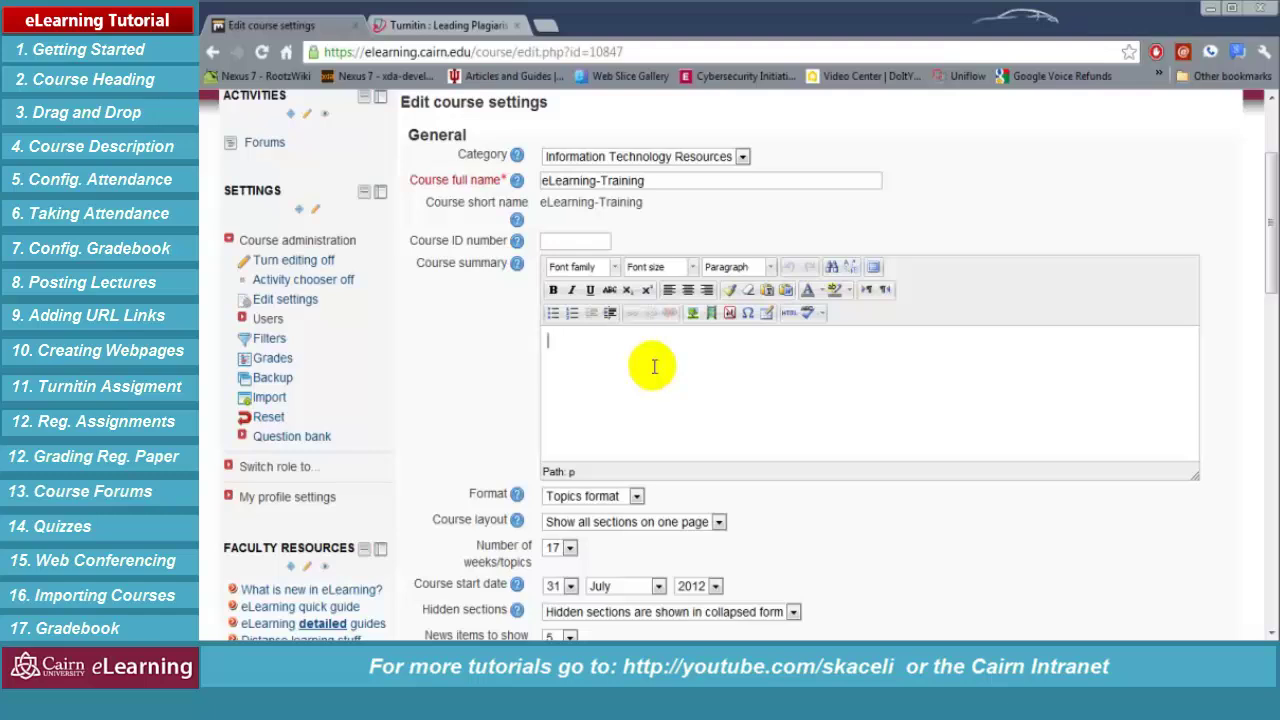
left_click(654, 366)
type("A course for the eLearning Tutorial.")
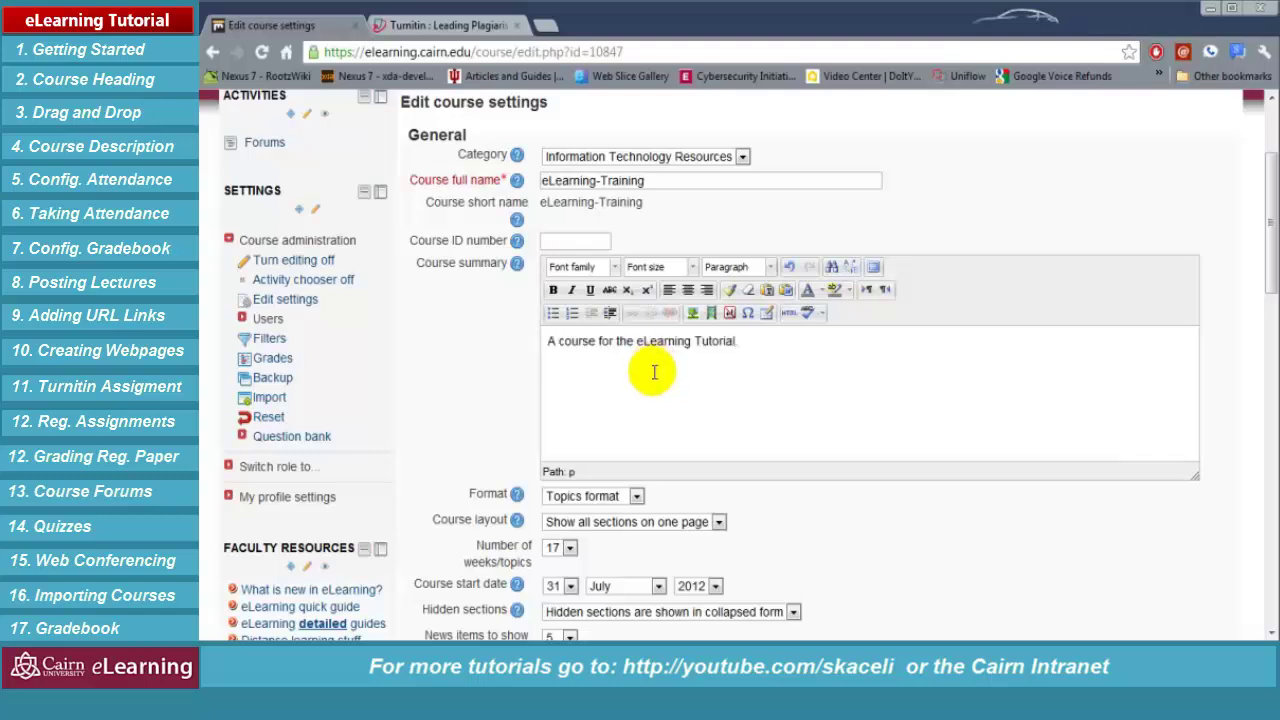
left_click(569, 548)
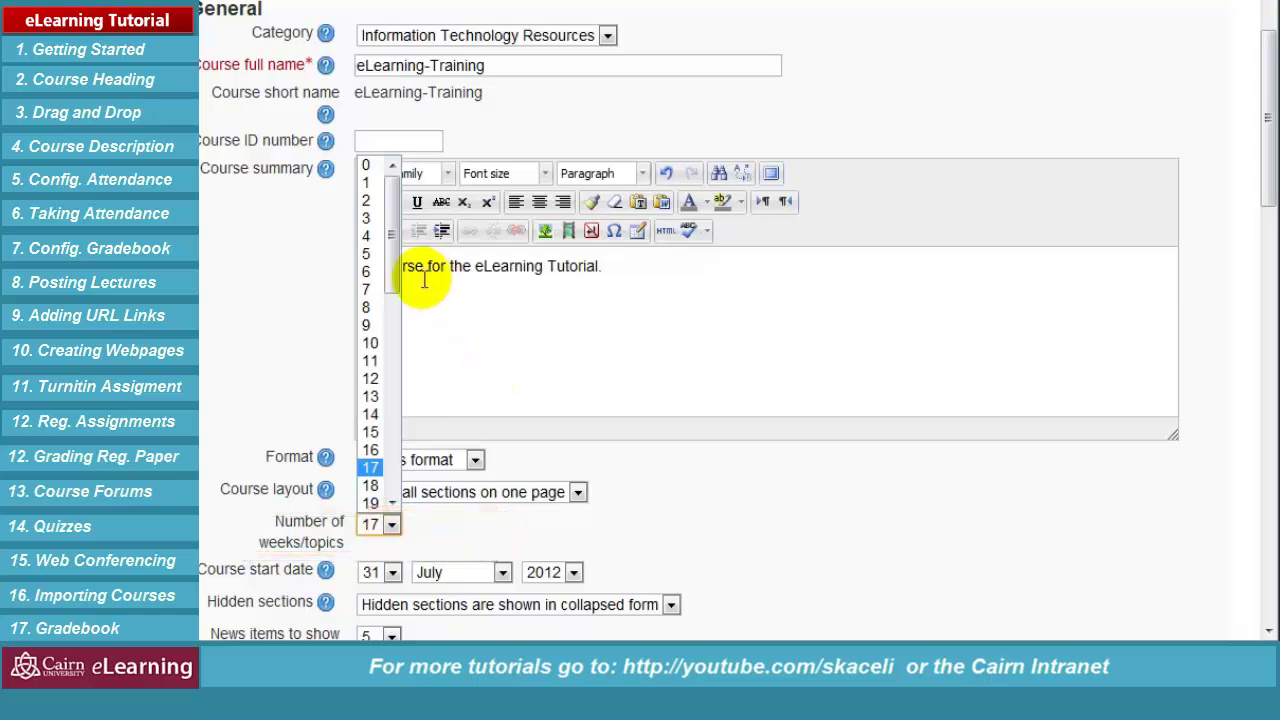
left_click_drag(390, 280, 392, 490)
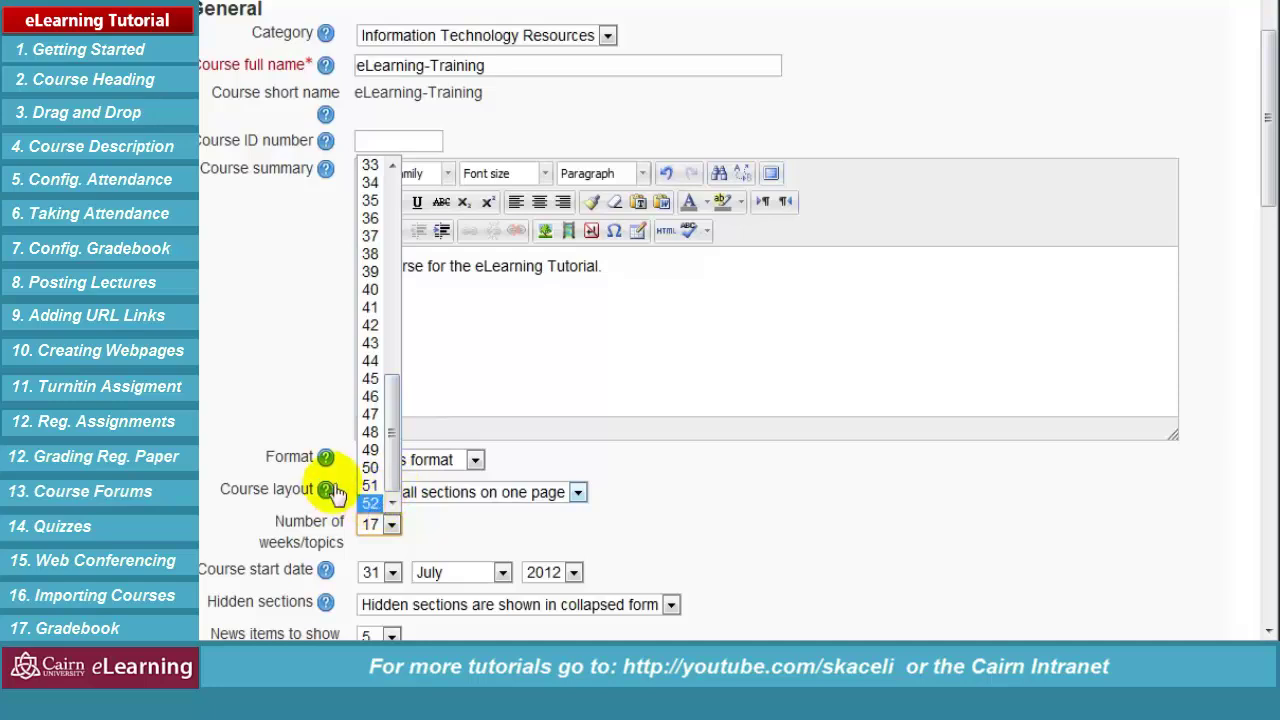
left_click_drag(396, 421, 401, 389)
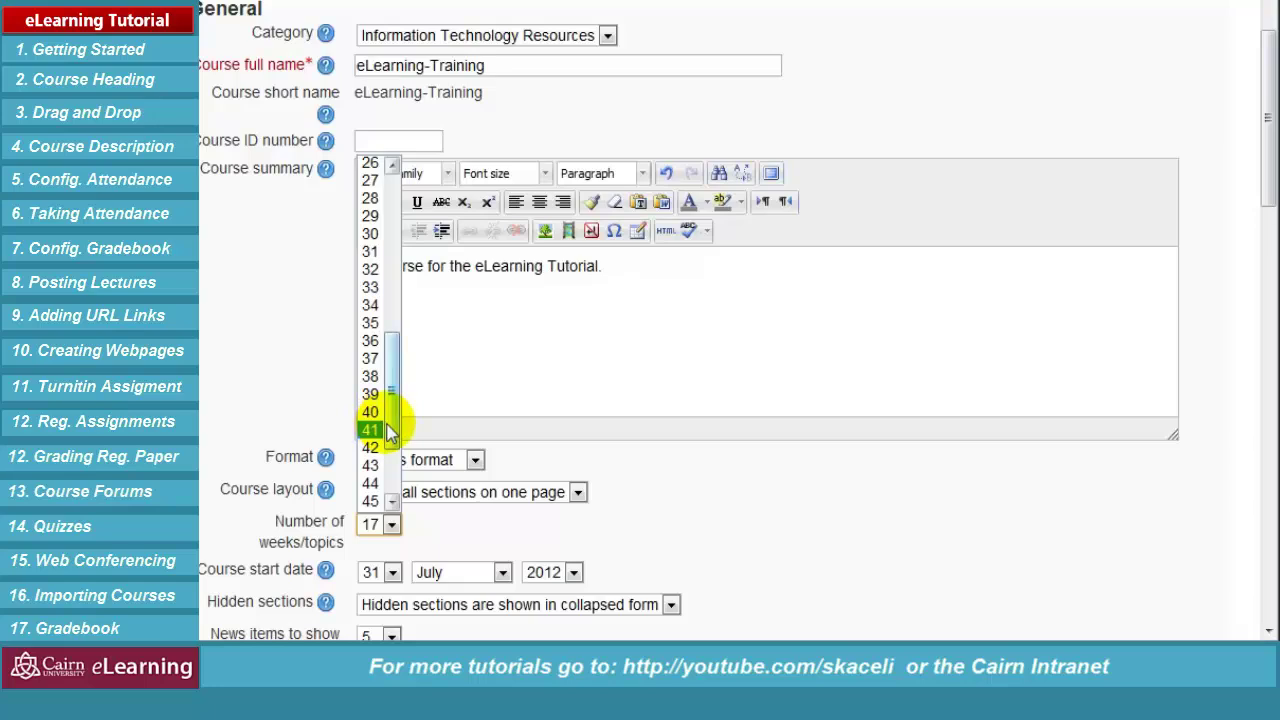
left_click_drag(392, 405, 417, 324)
scroll(372, 300, "up", 2)
left_click(370, 200)
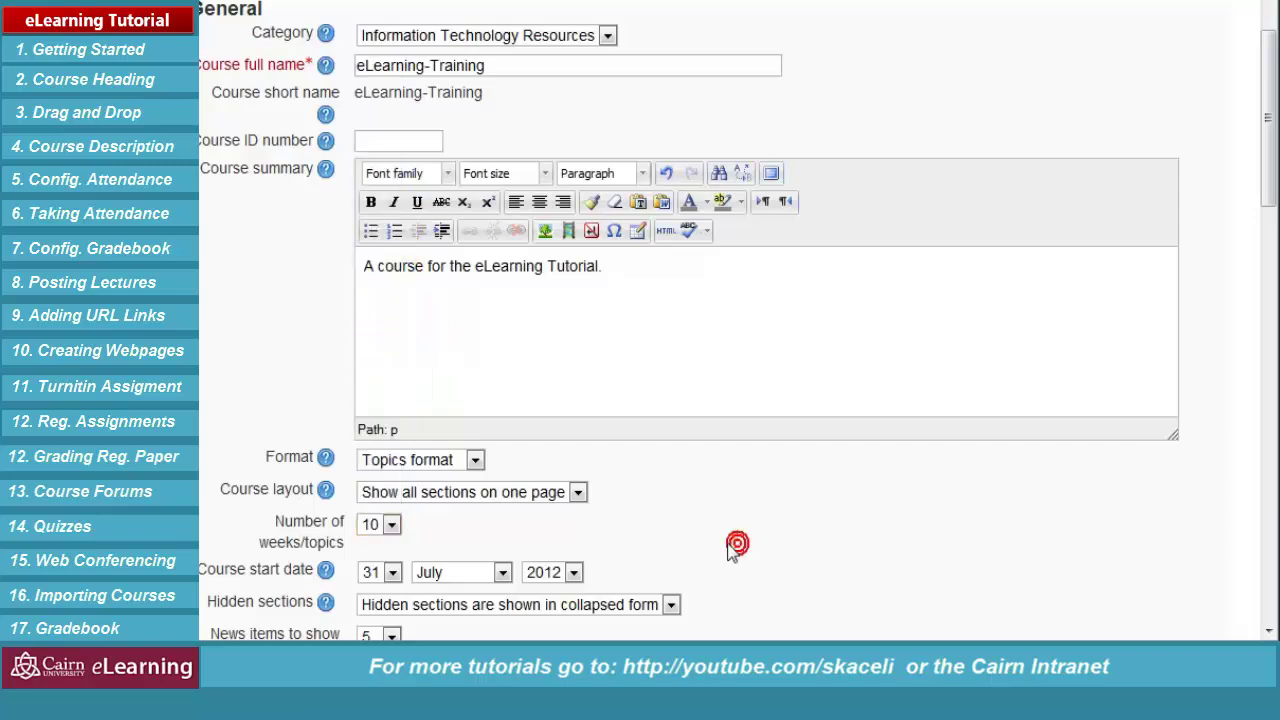
Save the updated course settings
scroll(716, 544, "down", 1)
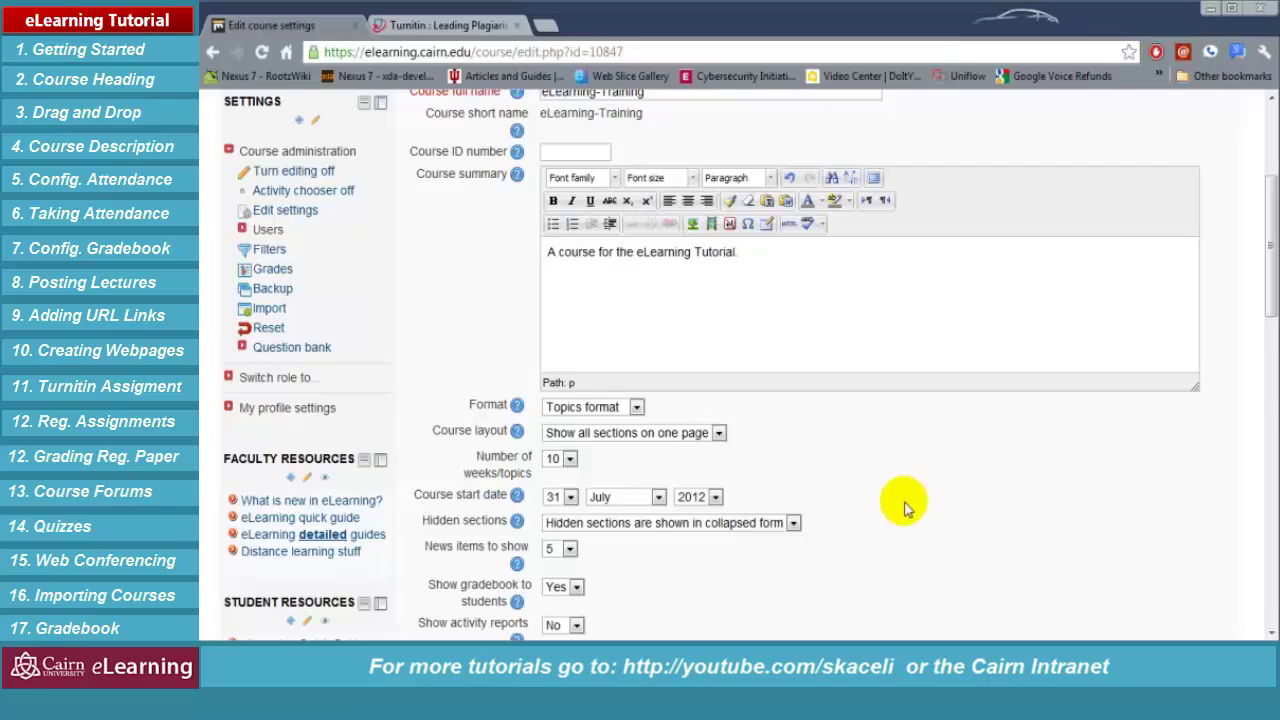
scroll(929, 507, "down", 1)
scroll(903, 514, "down", 4)
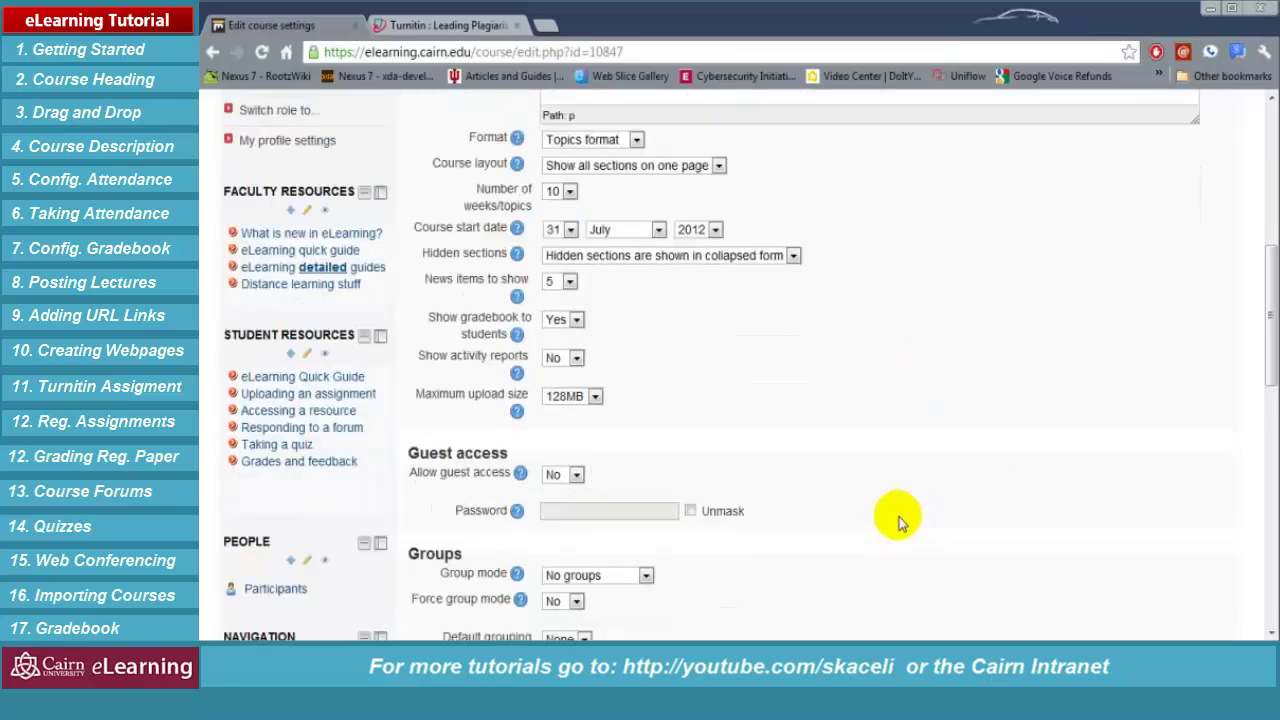
scroll(895, 515, "down", 4)
left_click(577, 490)
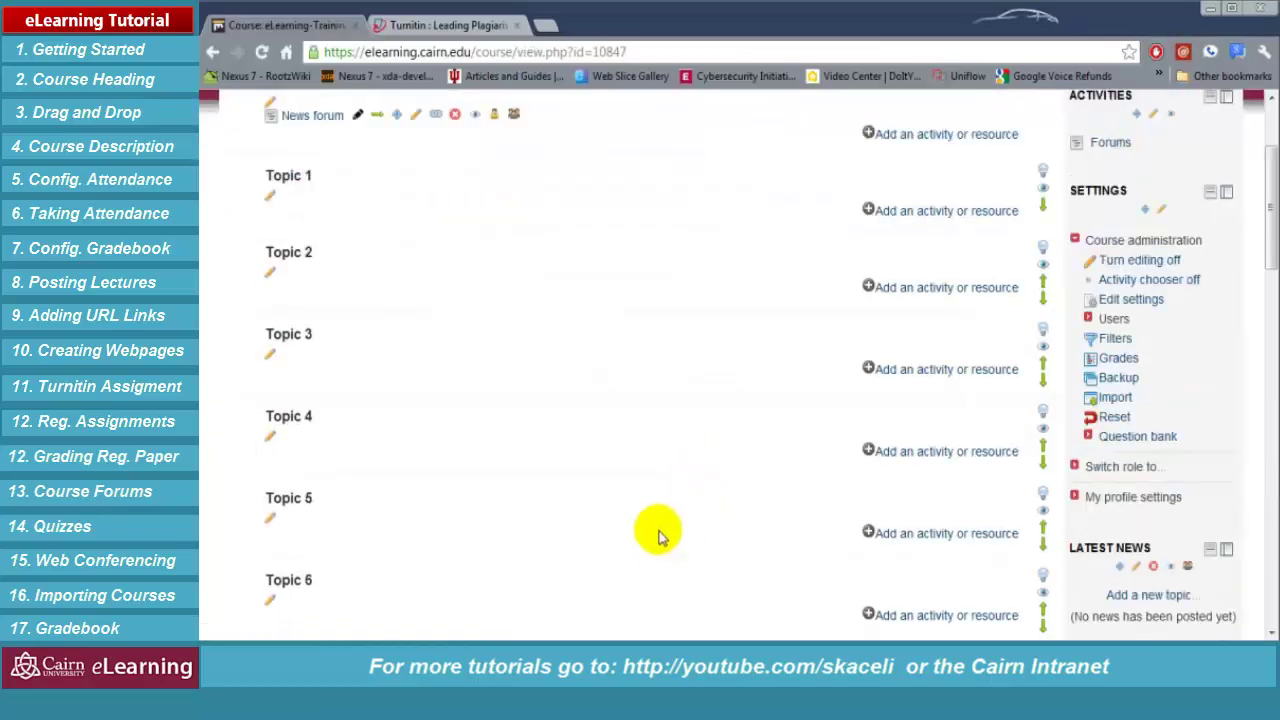
Scroll the course page to confirm only Topics 1–10 remain
scroll(655, 545, "down", 5)
scroll(600, 557, "up", 3)
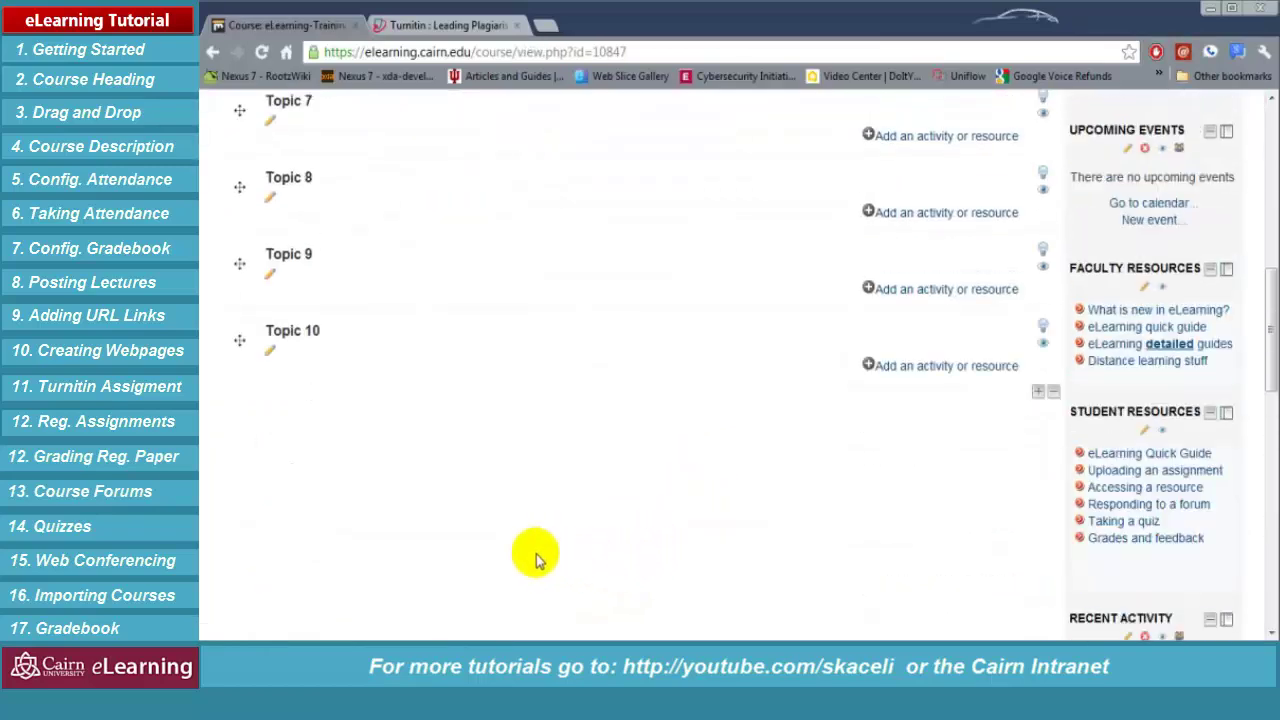
scroll(745, 390, "up", 4)
scroll(752, 390, "up", 4)
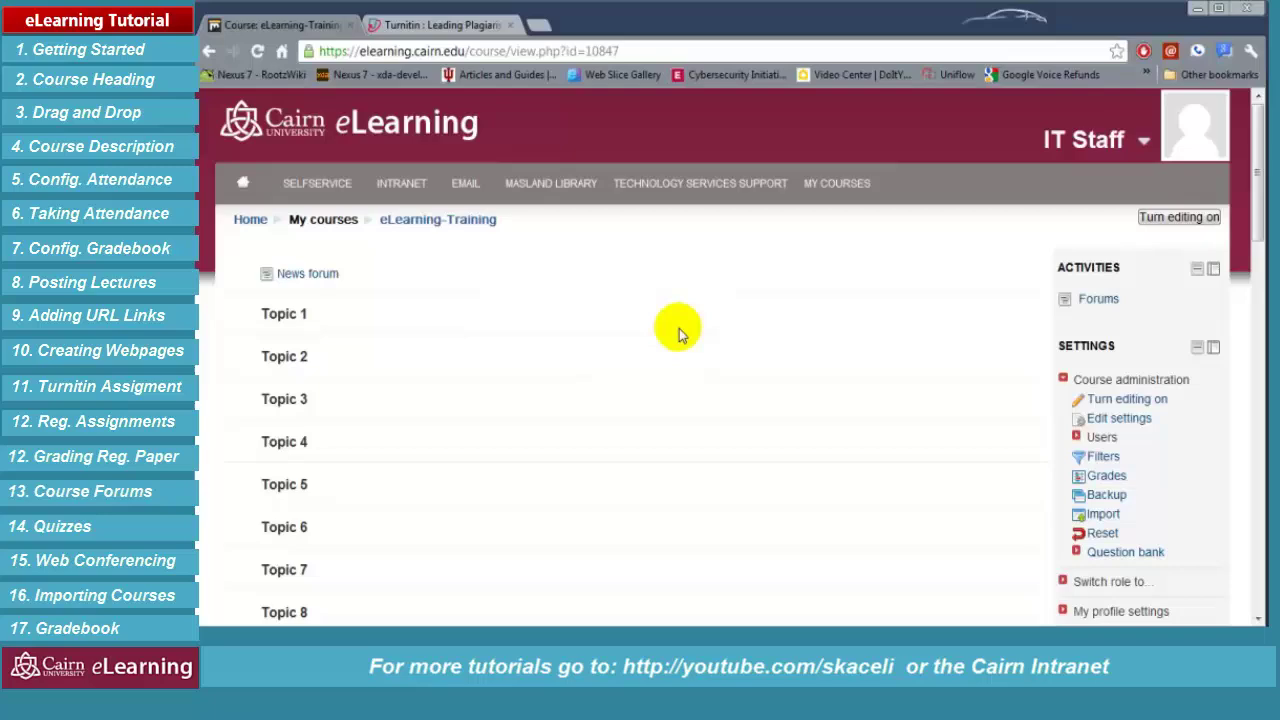
Switch the eLearning-Training course back into editing mode from Course administration
left_click(1172, 219)
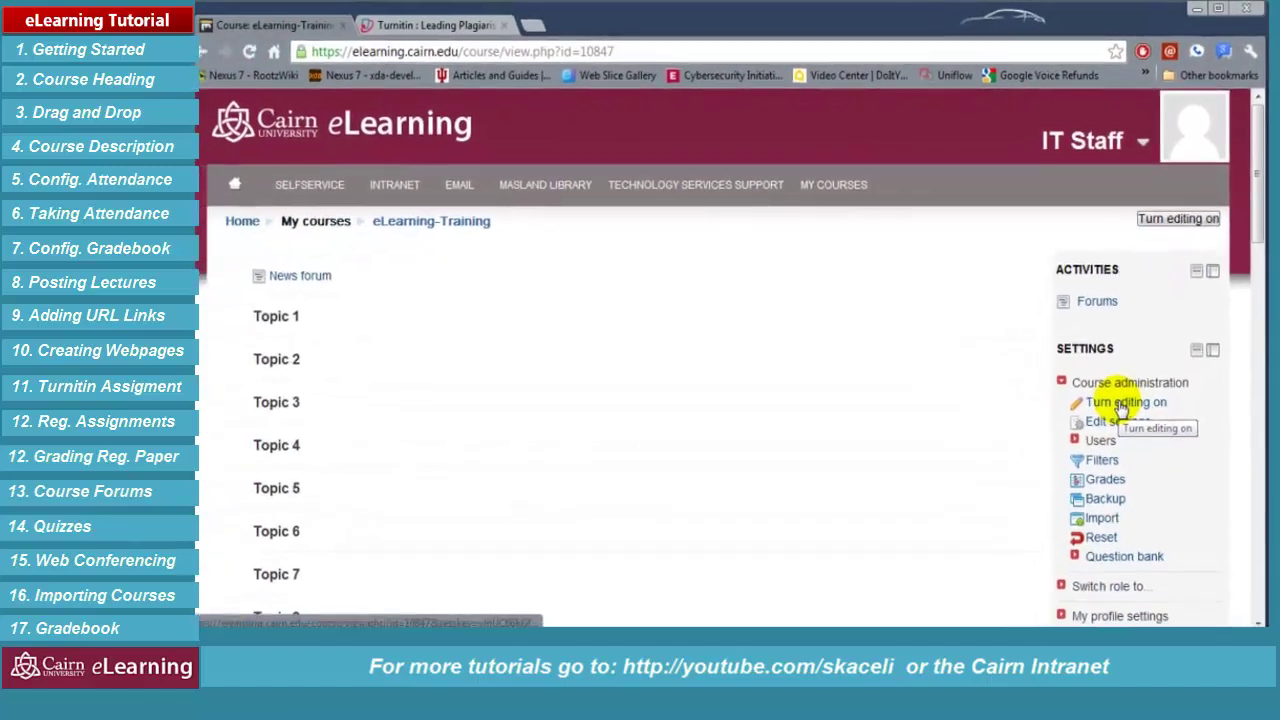
left_click(1122, 403)
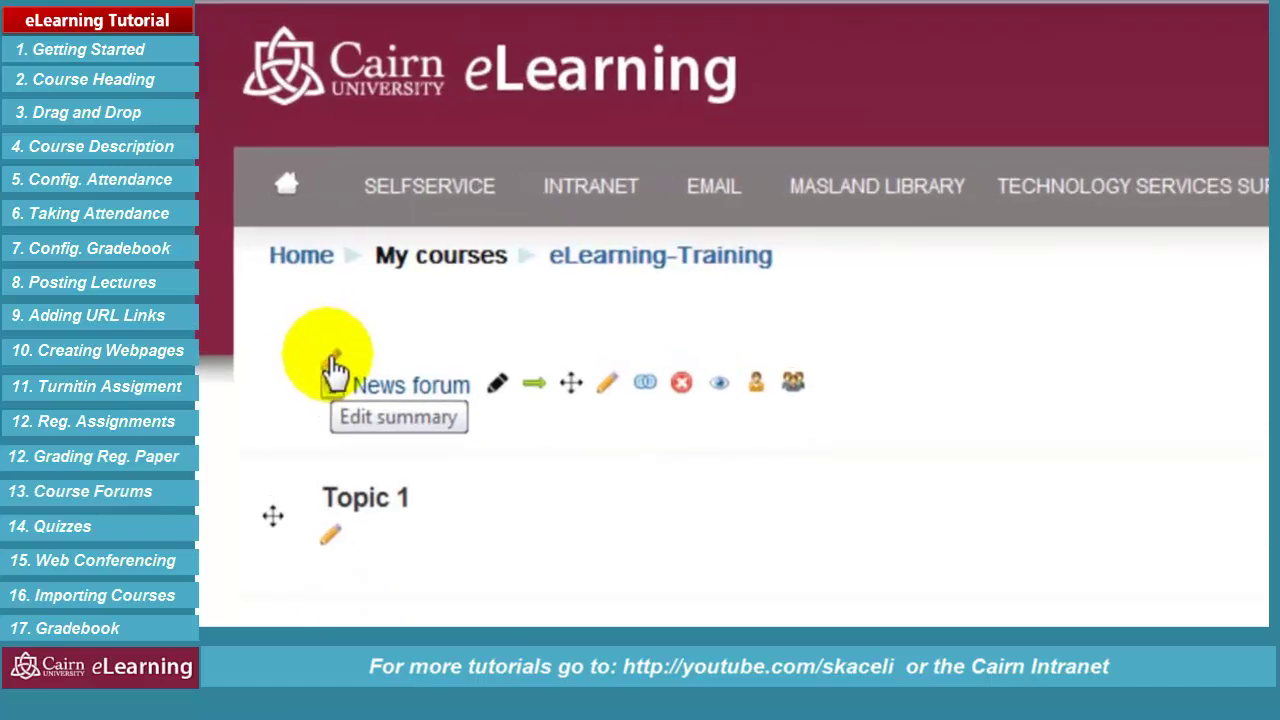
Add a bold Heading 1 title 'Welcome to eLearning Video Tutorial EL101' to the General summary
left_click(333, 360)
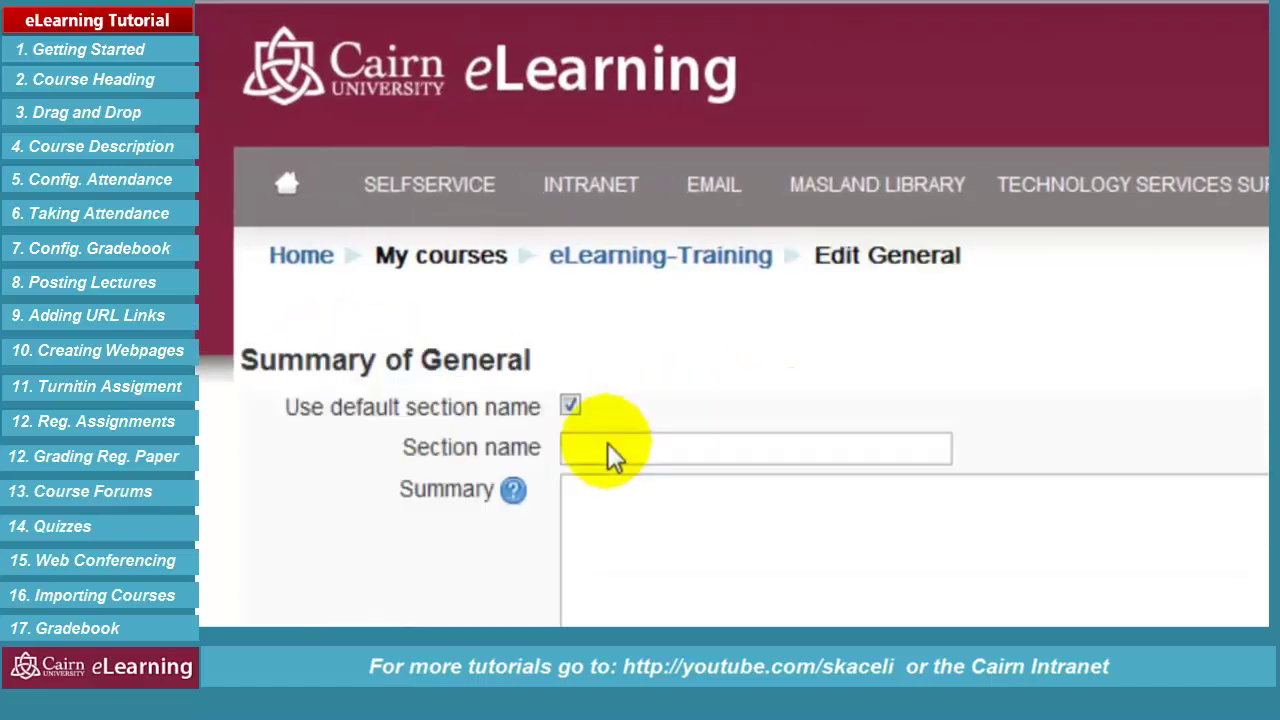
left_click(490, 441)
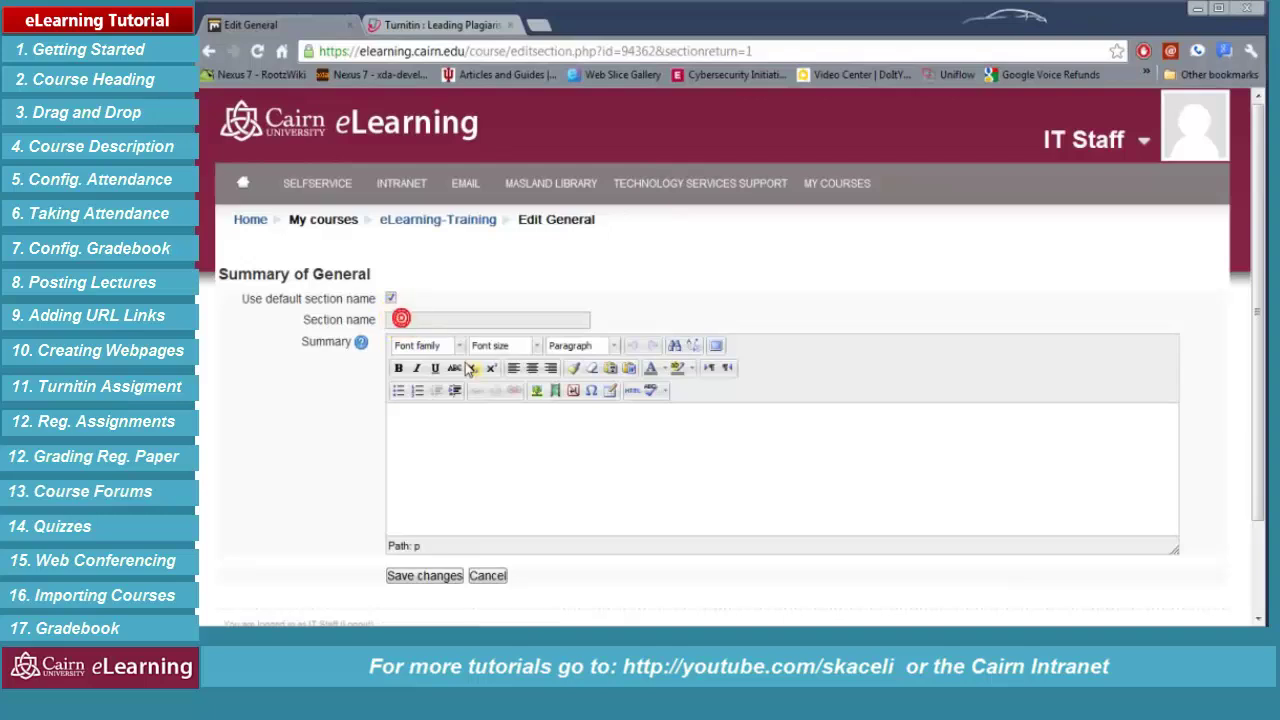
type("Welcome to eLearning Video Tutorial EL101")
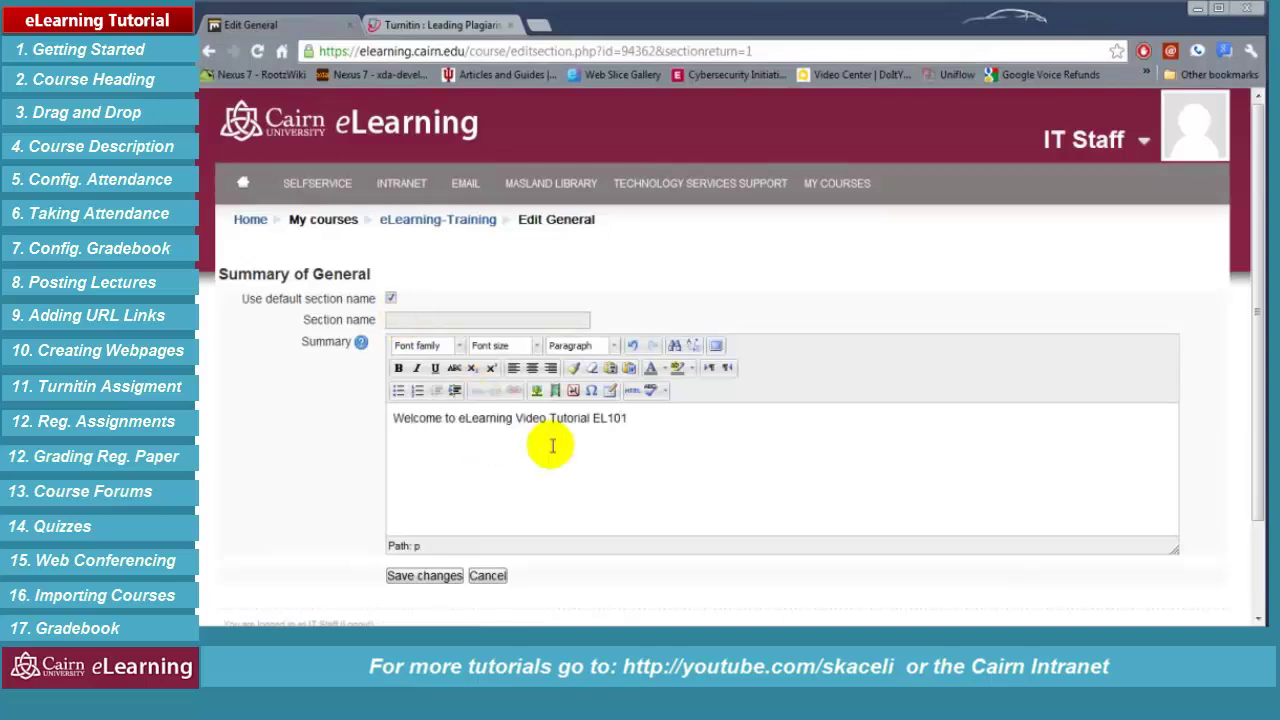
left_click_drag(551, 446, 338, 413)
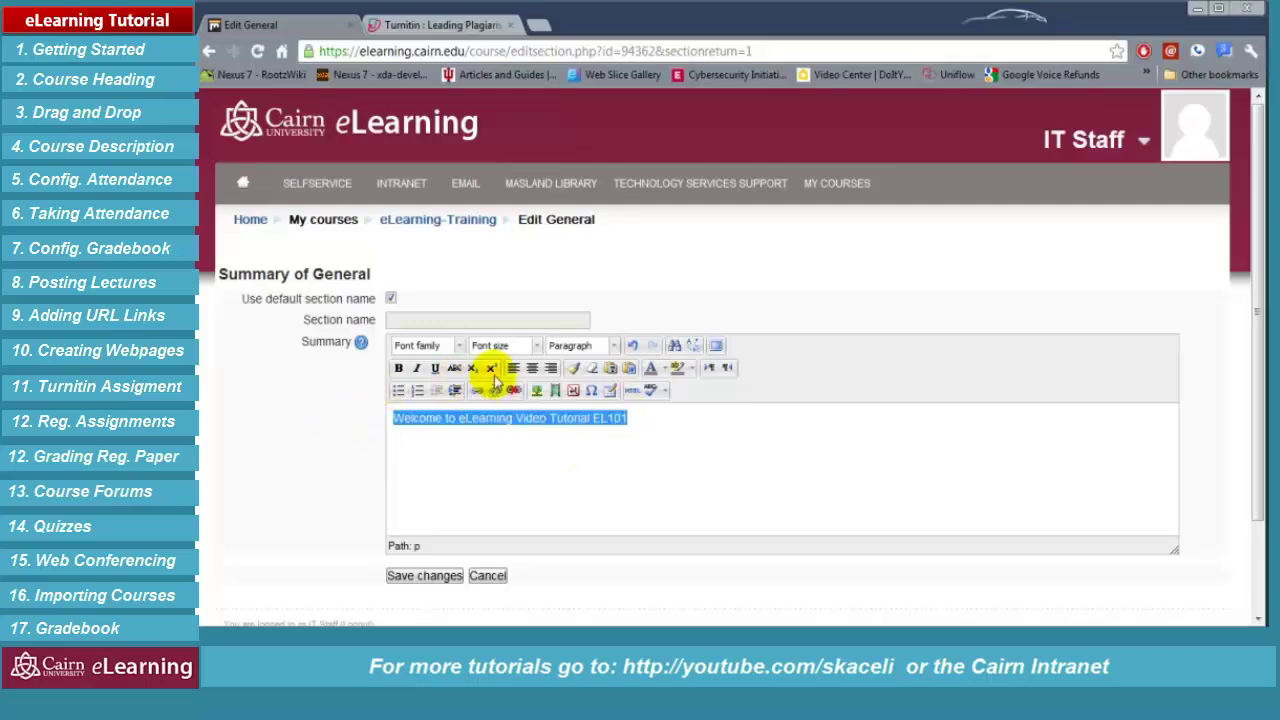
left_click(533, 369)
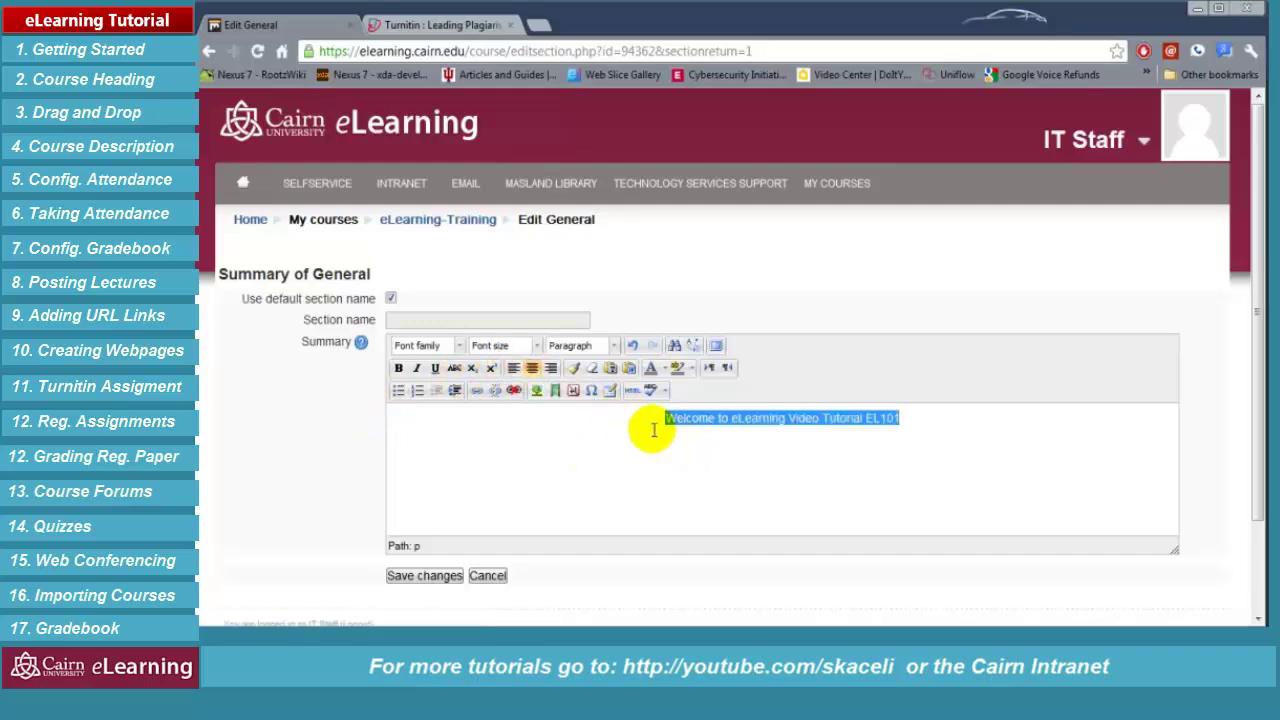
key("ctrl+b")
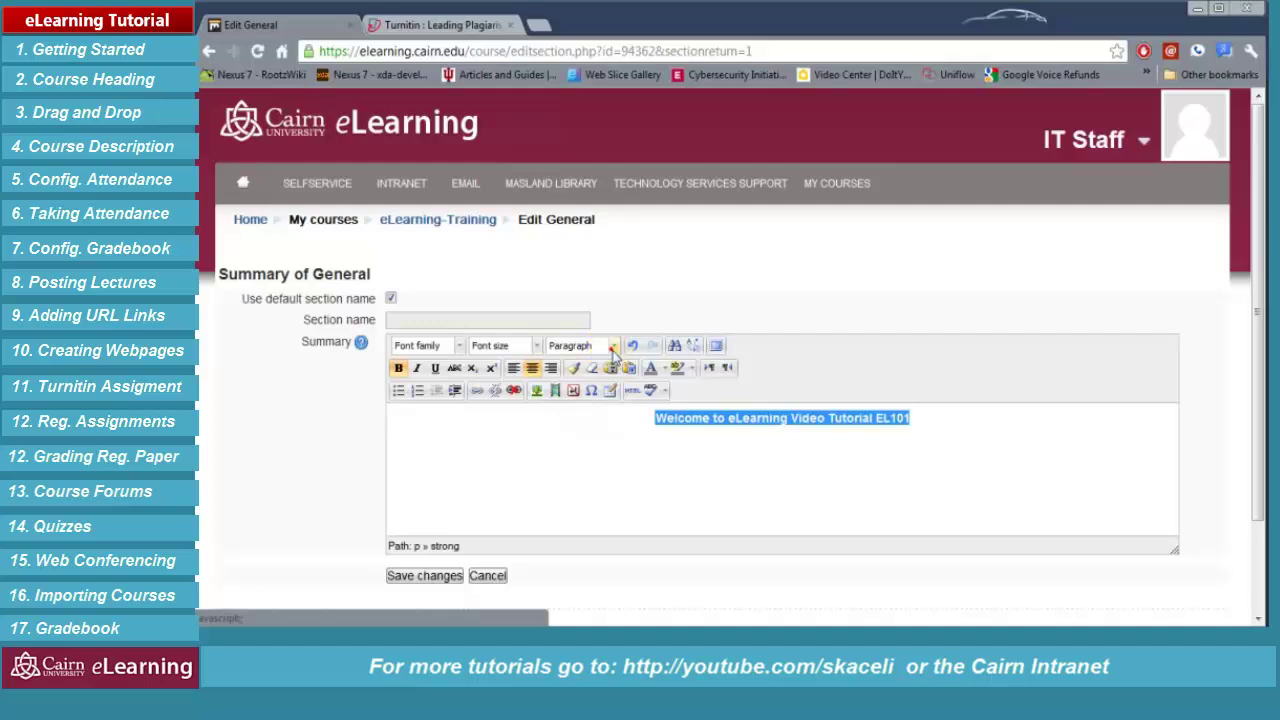
left_click(612, 346)
left_click(630, 455)
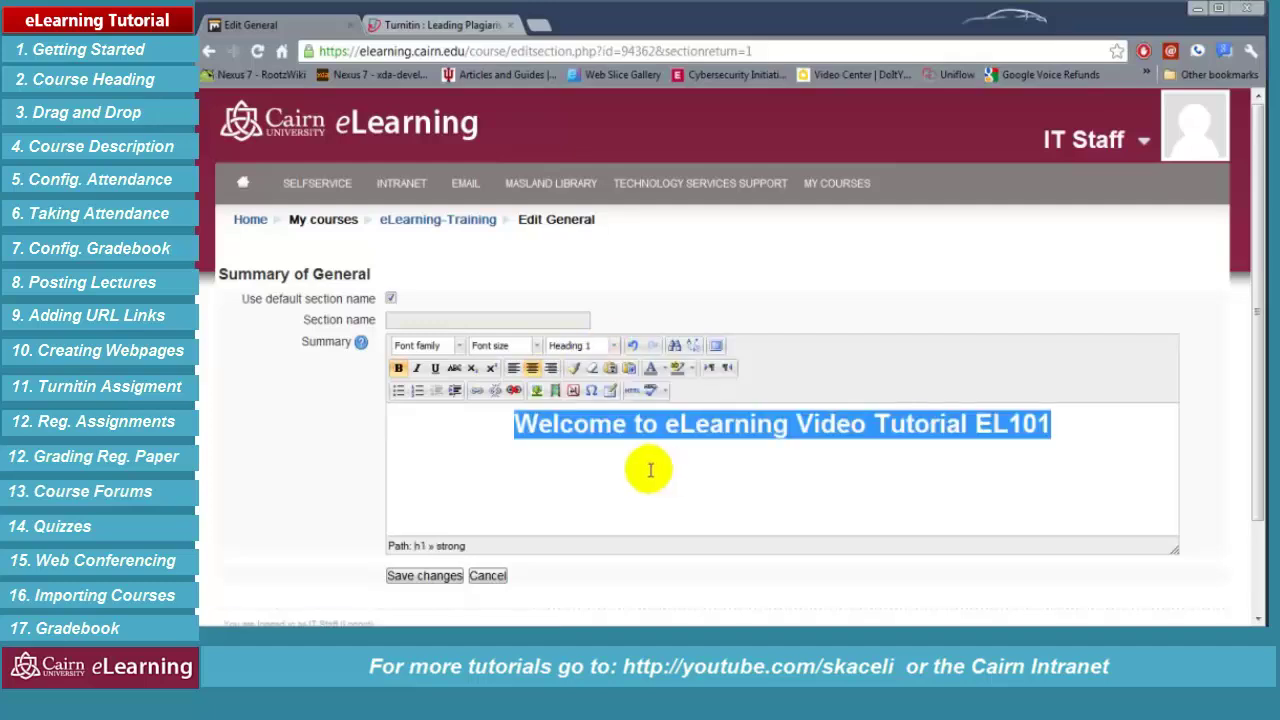
left_click(617, 465)
Add an instructor name line and a 'Contact Information:' line with e-mail and phone
left_click(1090, 425)
key("Return")
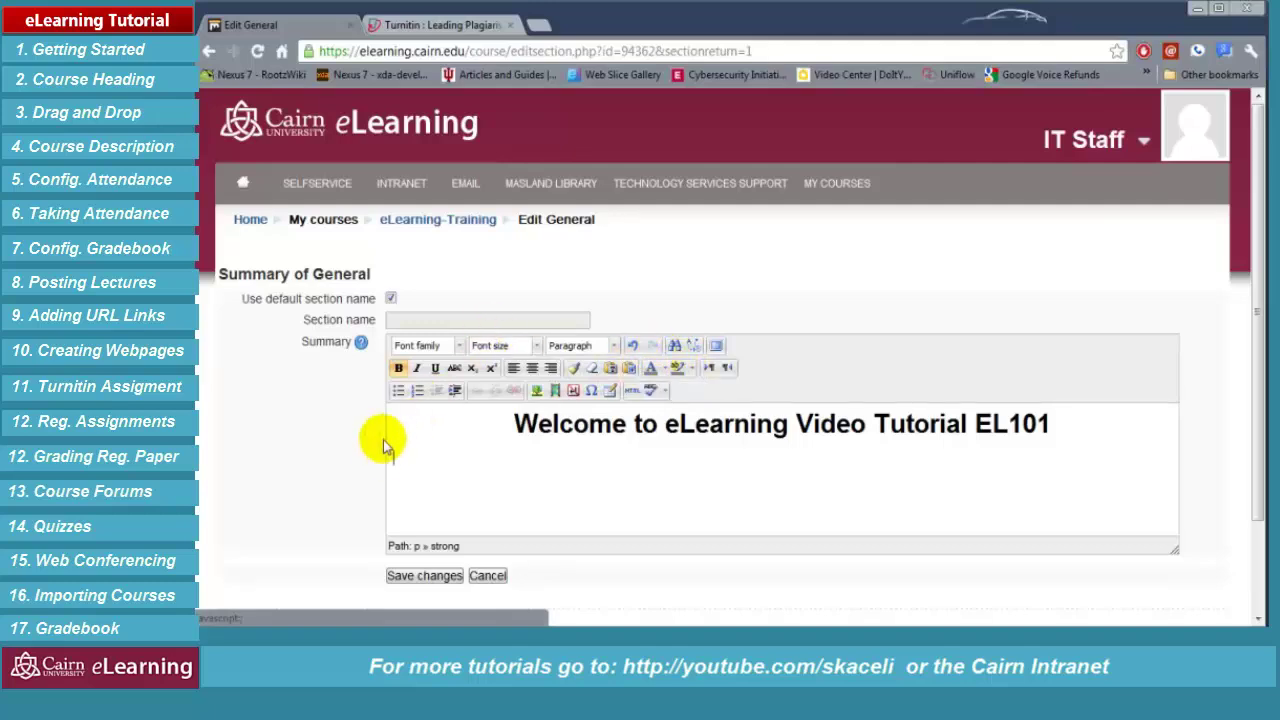
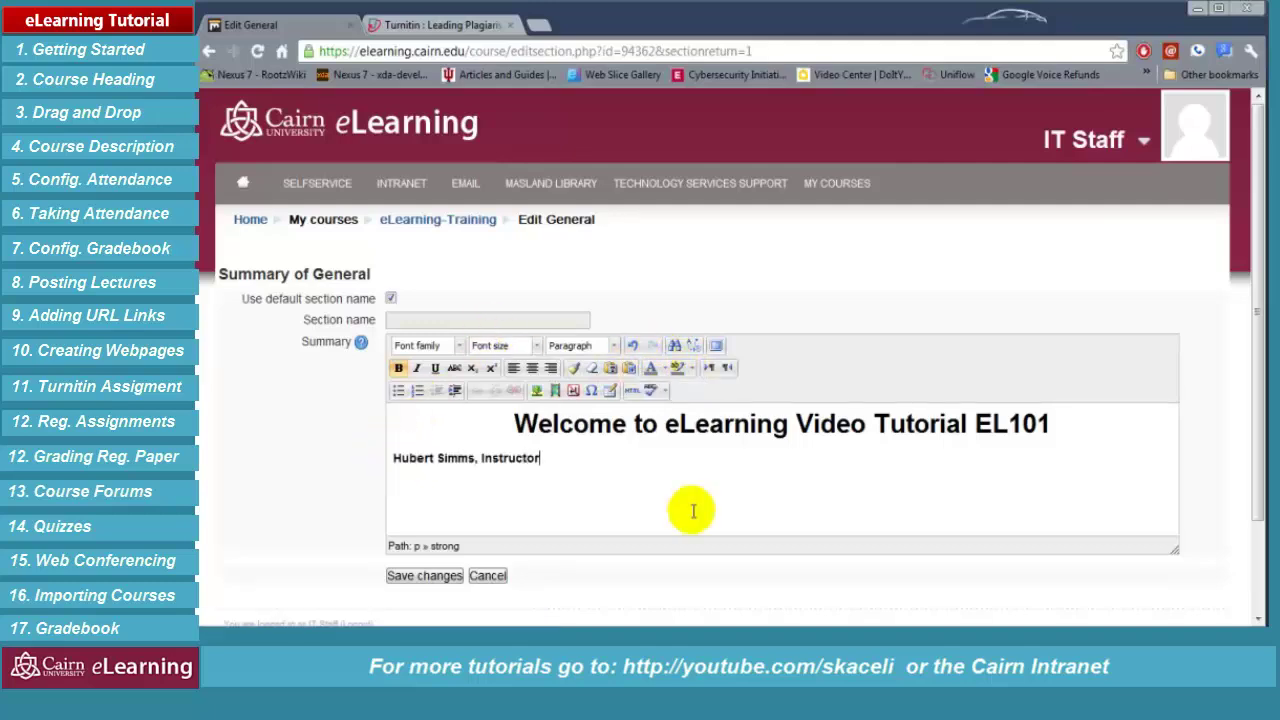
key("Return")
left_click(394, 487)
type("Contact Informat")
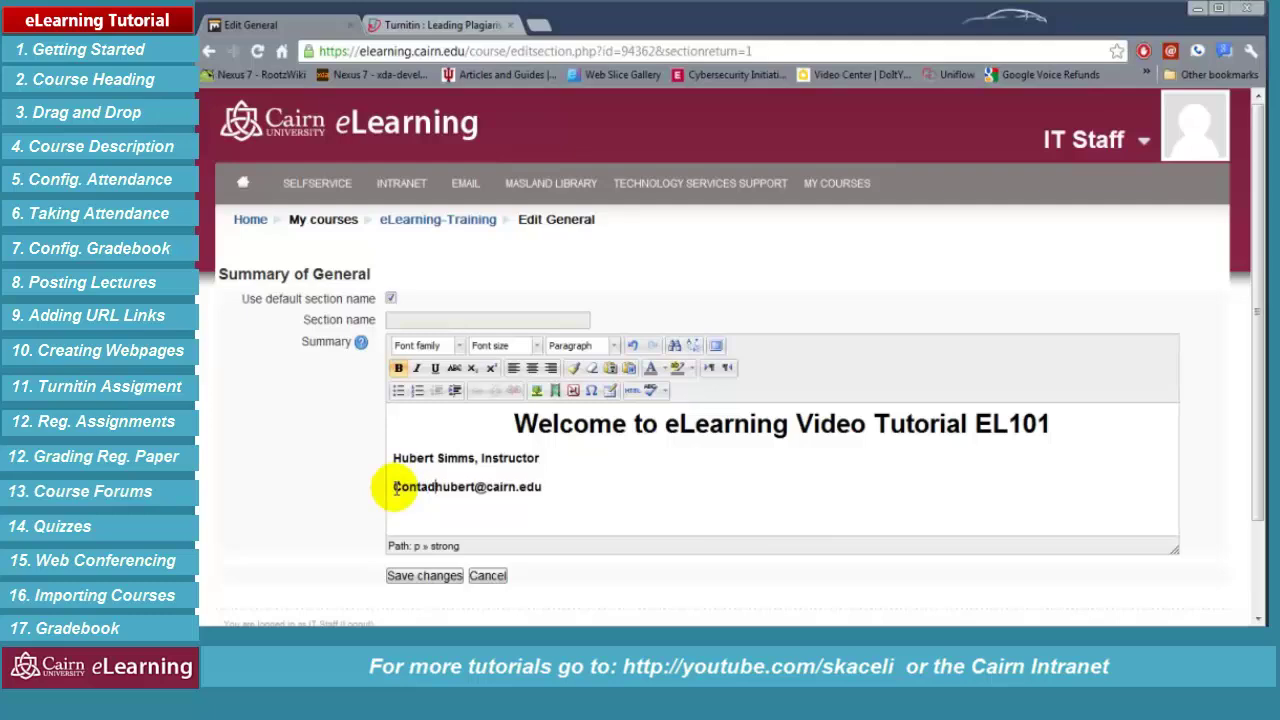
type("ion:")
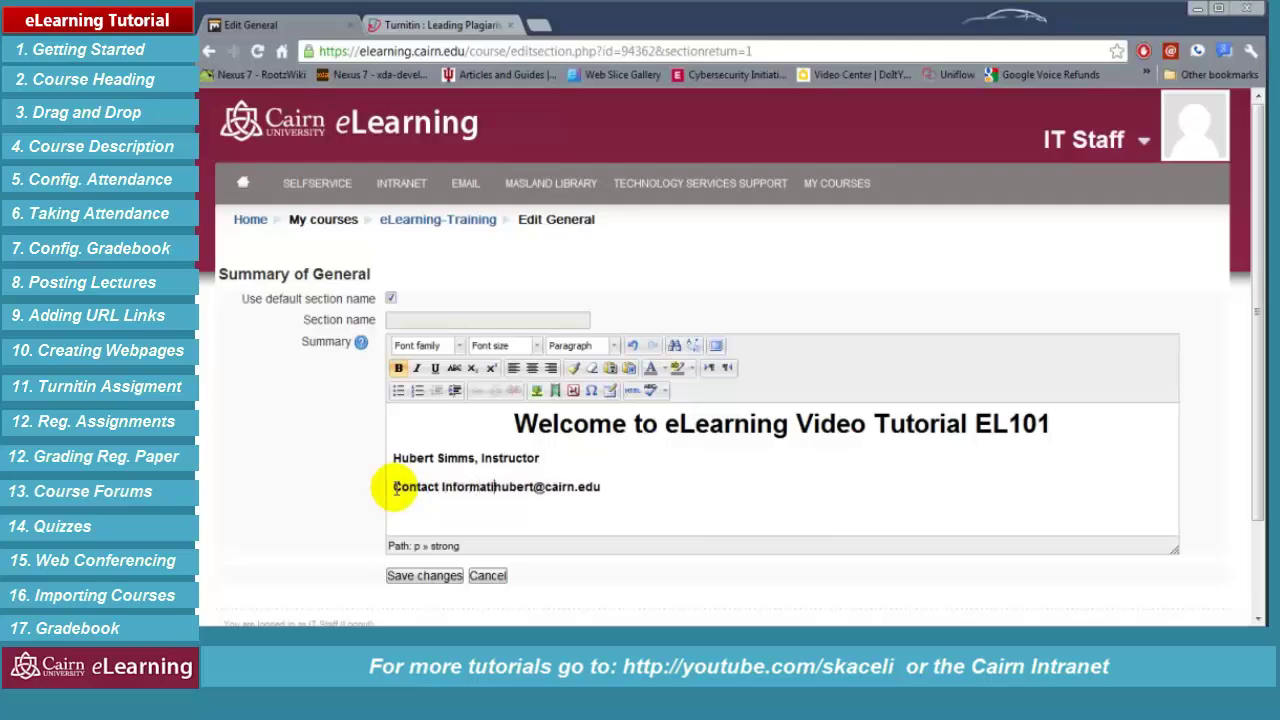
left_click(662, 487)
Center and italicize the two instructor lines, then save the section summary
left_click_drag(719, 487, 431, 427)
key("ctrl+b")
key("ctrl+i")
key("ctrl+e")
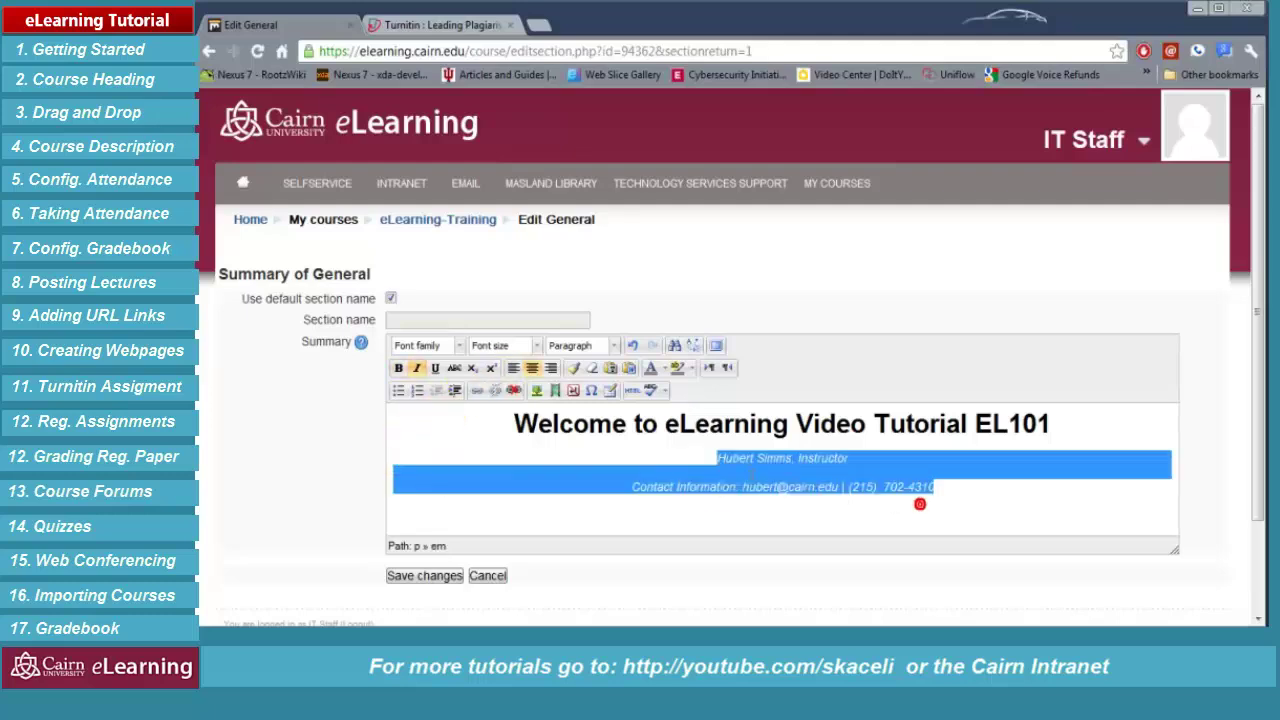
left_click(662, 508)
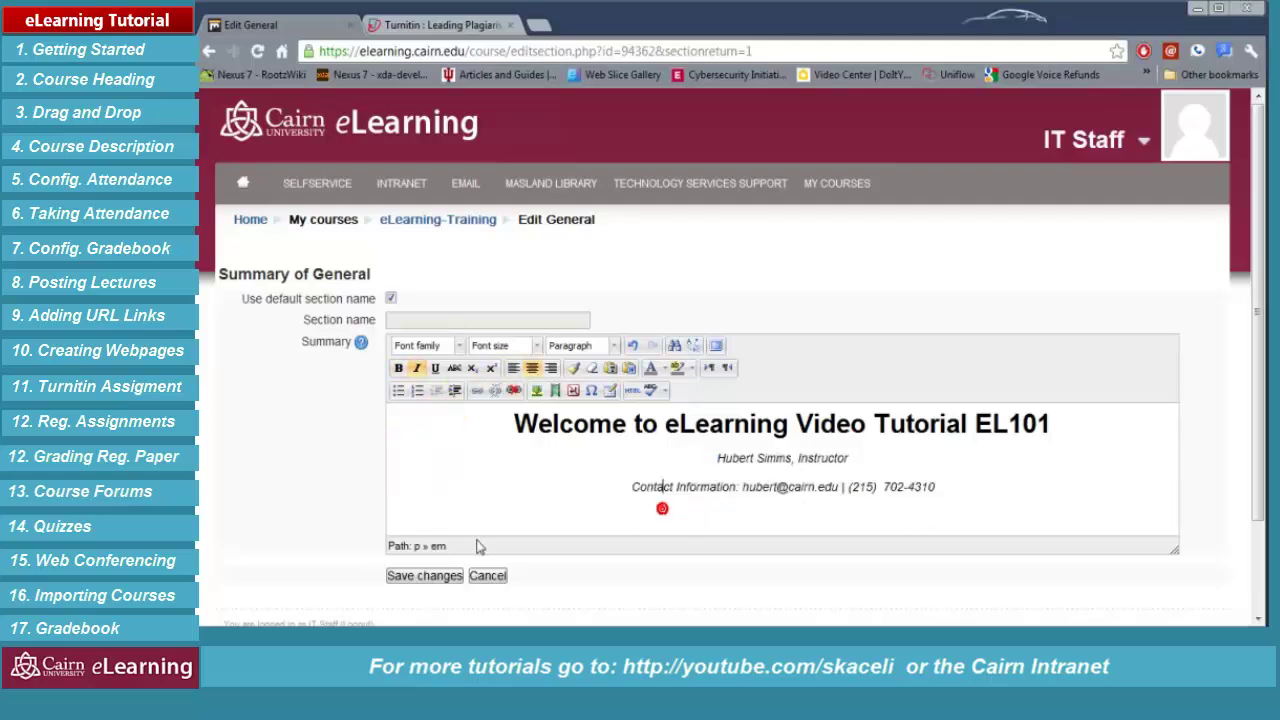
left_click(428, 578)
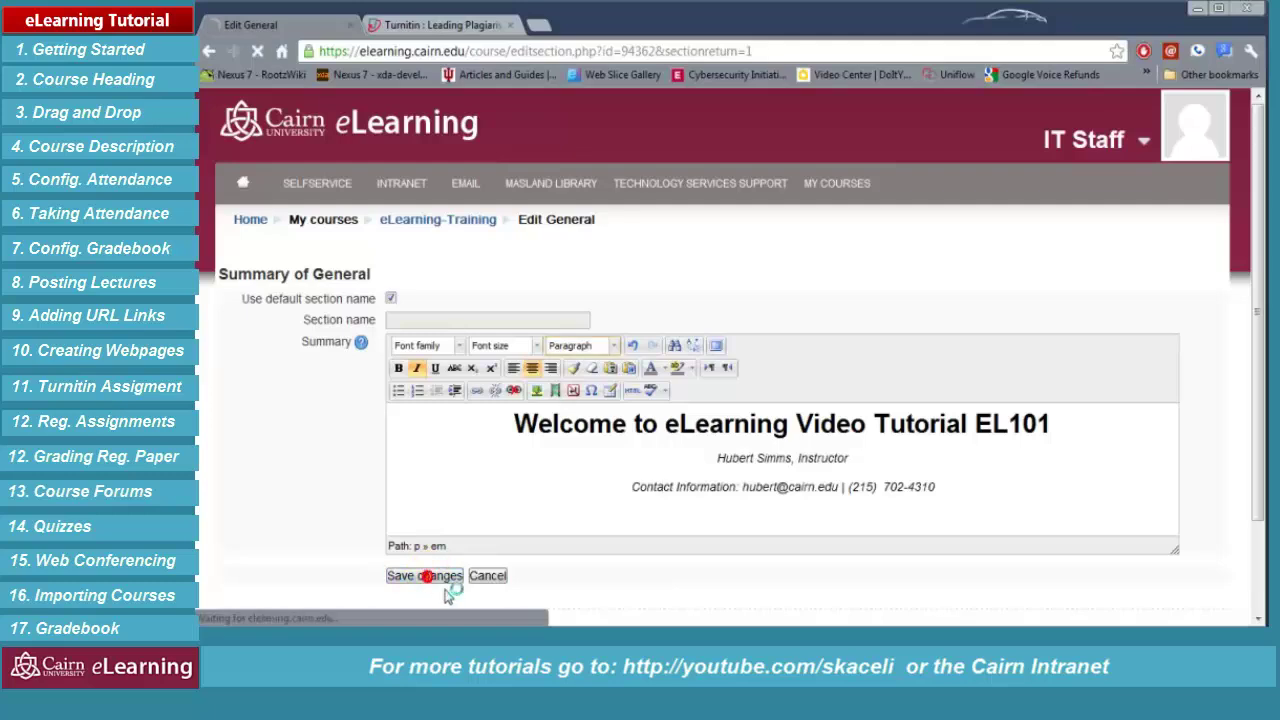
left_click(410, 584)
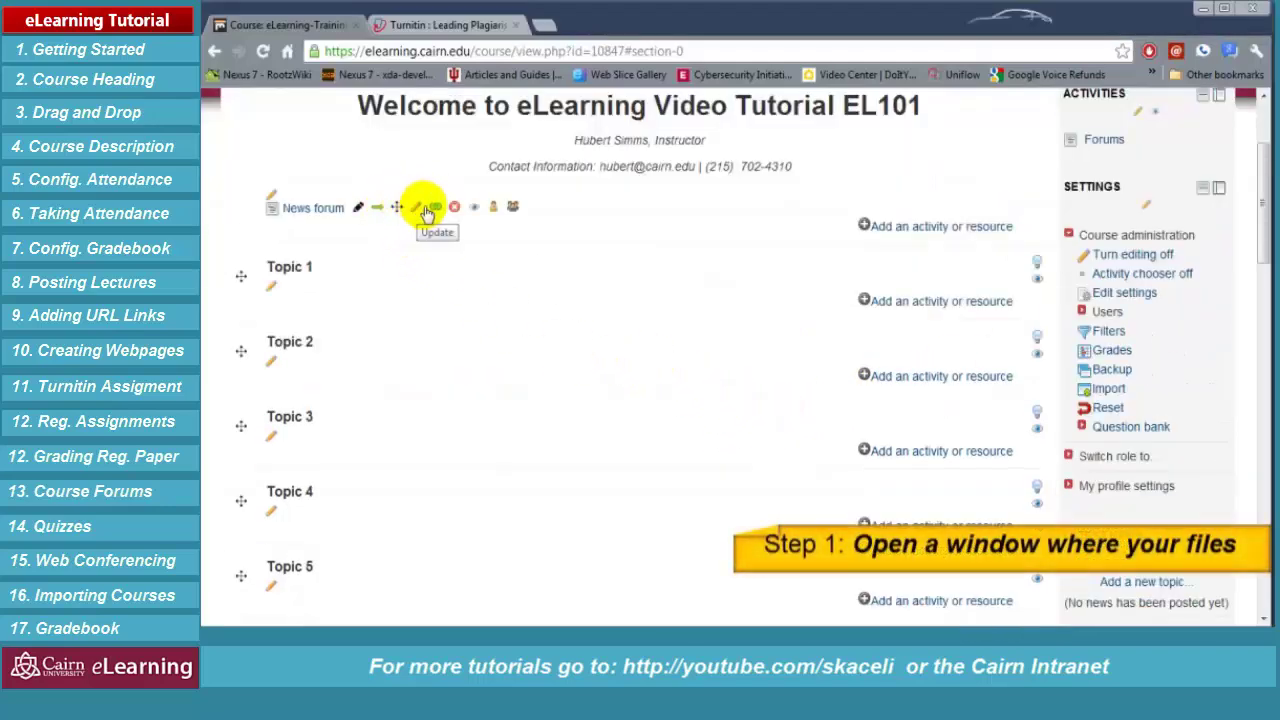
Bring up the Explorer window on the BUS111-SP12 Dropbox folder beside the browser
left_click(546, 311)
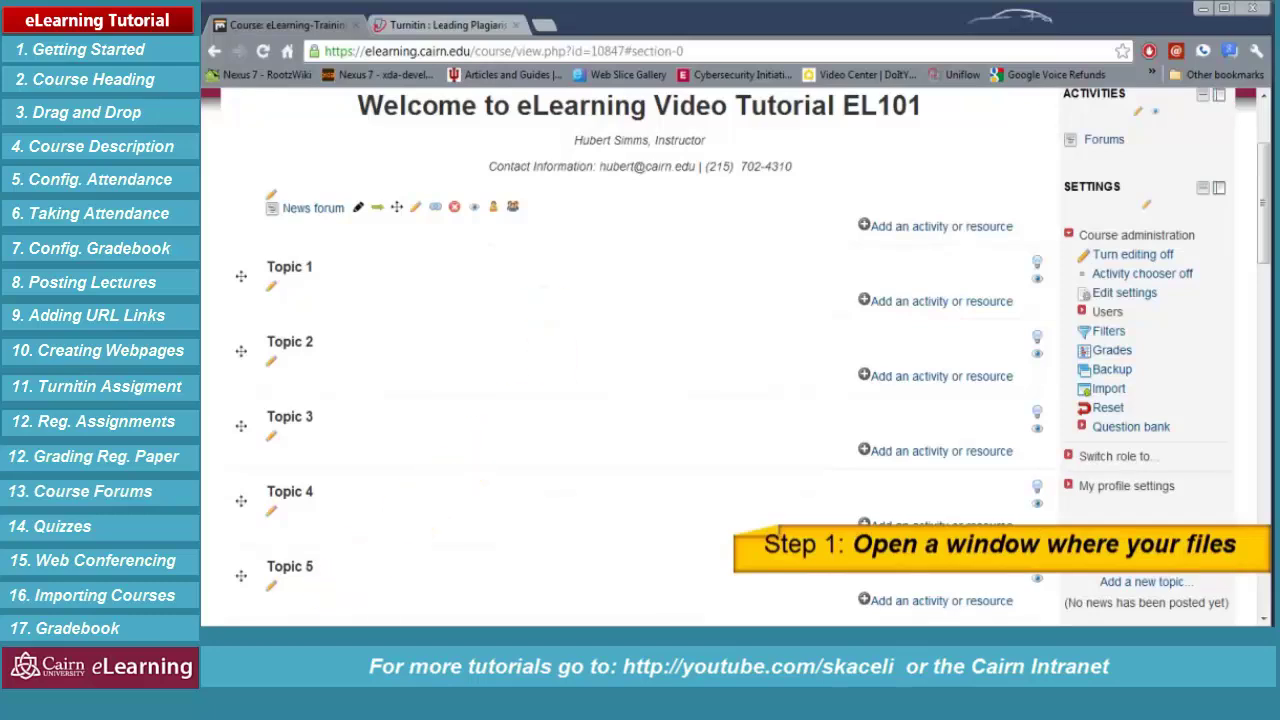
key("alt+Tab")
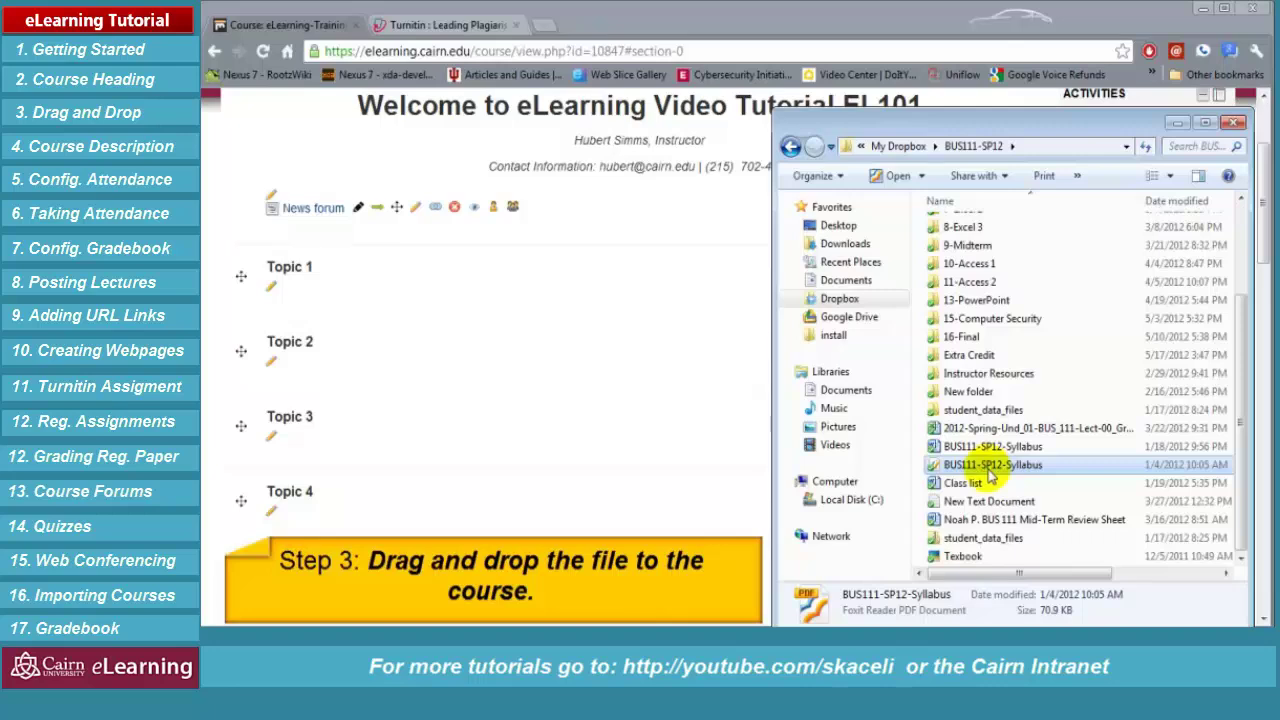
Drag BUS111-SP12-Syllabus from Explorer into the course's General section
left_click_drag(990, 478, 441, 240)
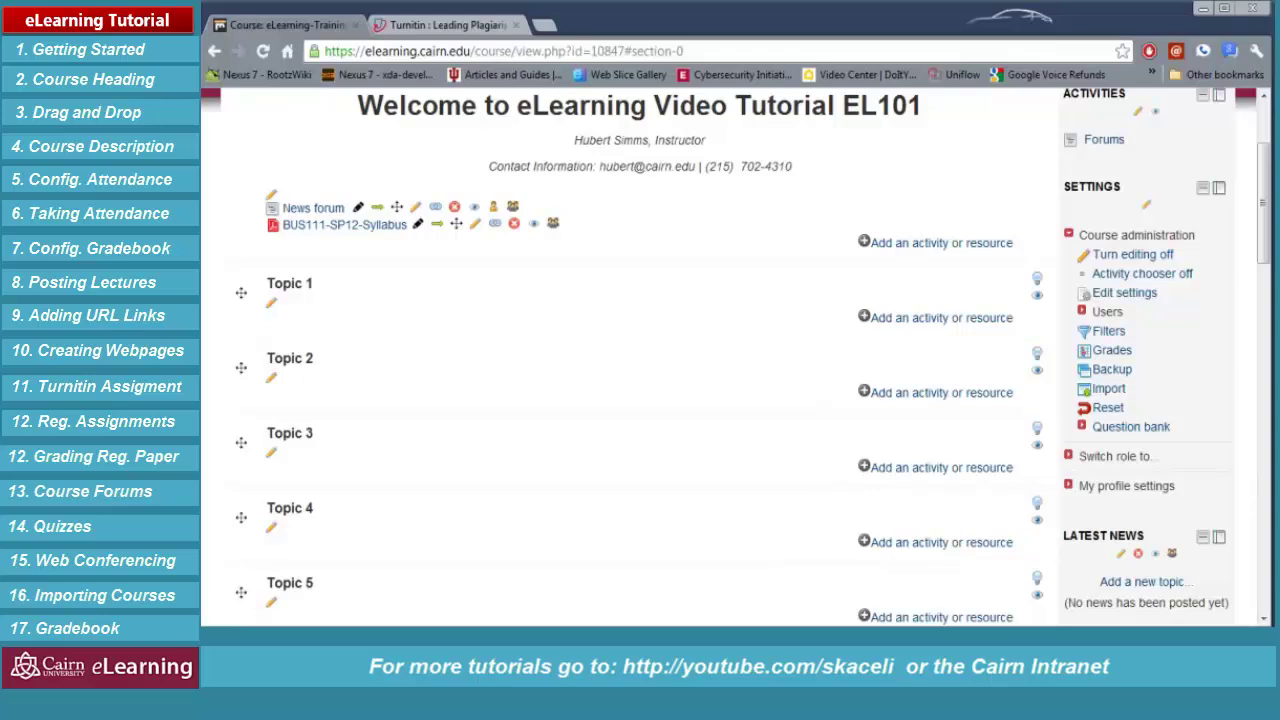
Upload '1. Essential Computer Concepts - Spring 2012.pptx' from the 1-Hardware folder into Topic 1
left_click(383, 645)
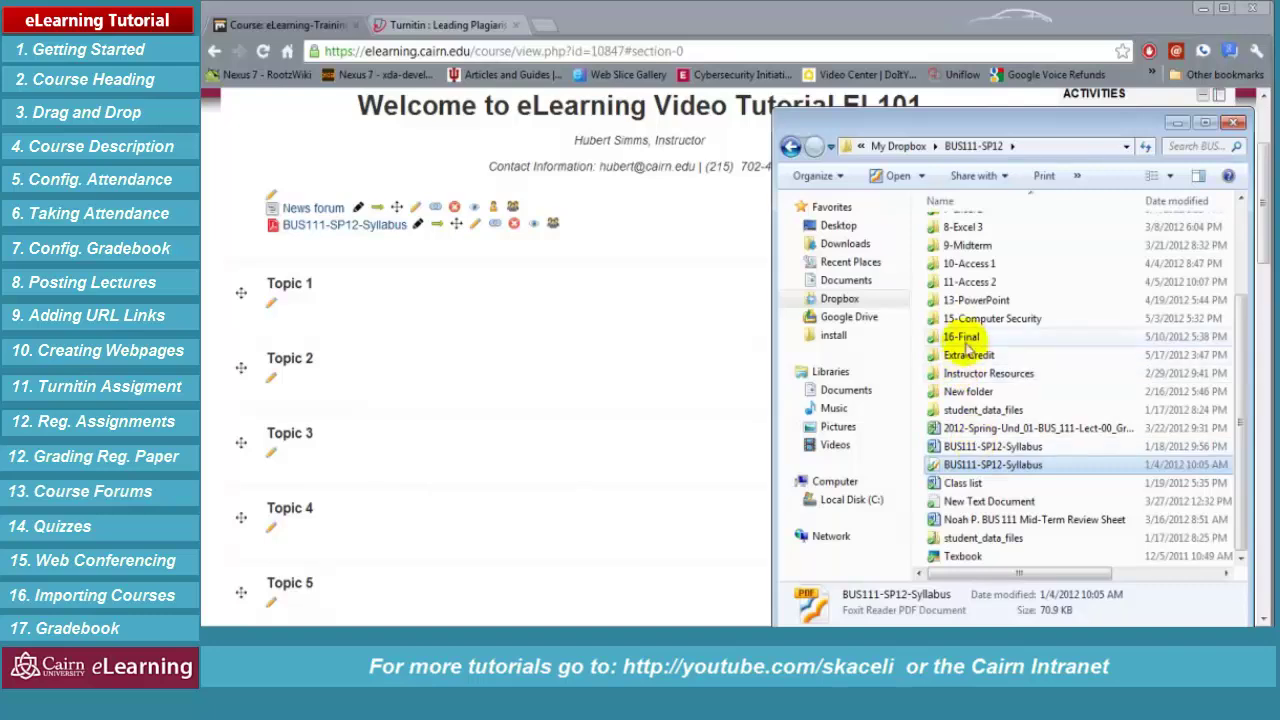
scroll(975, 263, "up", 3)
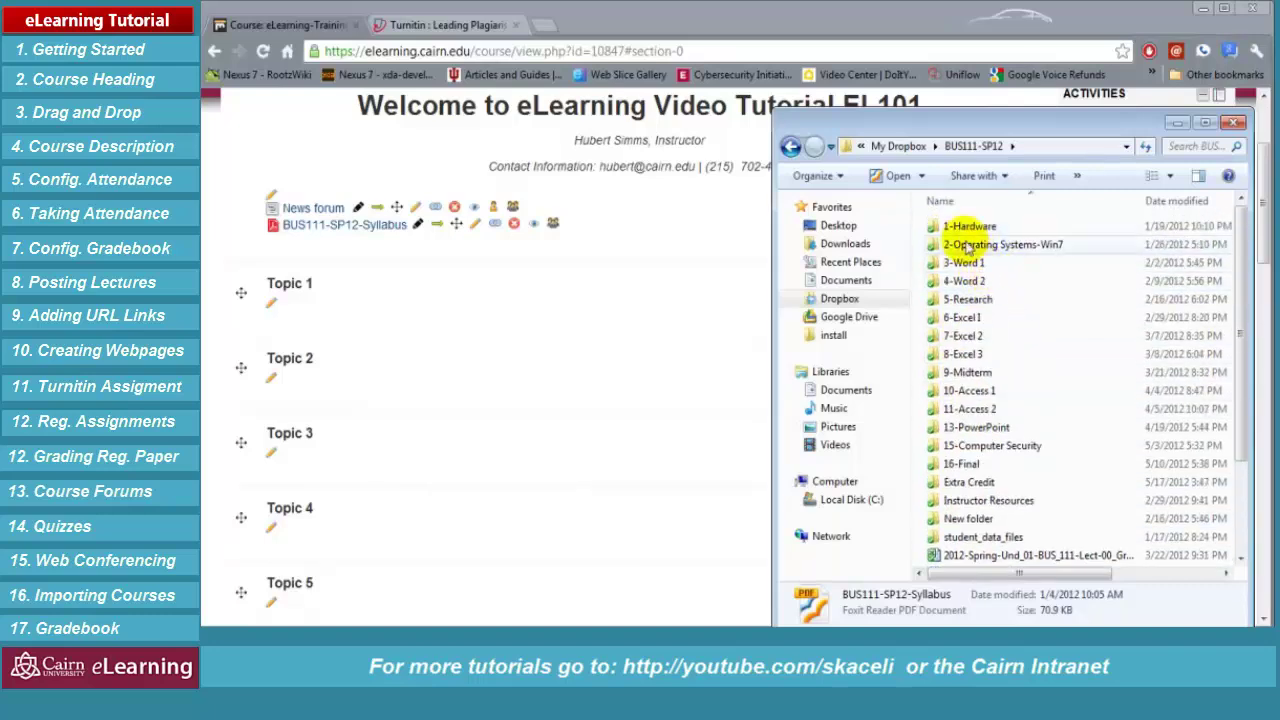
double_click(958, 229)
left_click(980, 226)
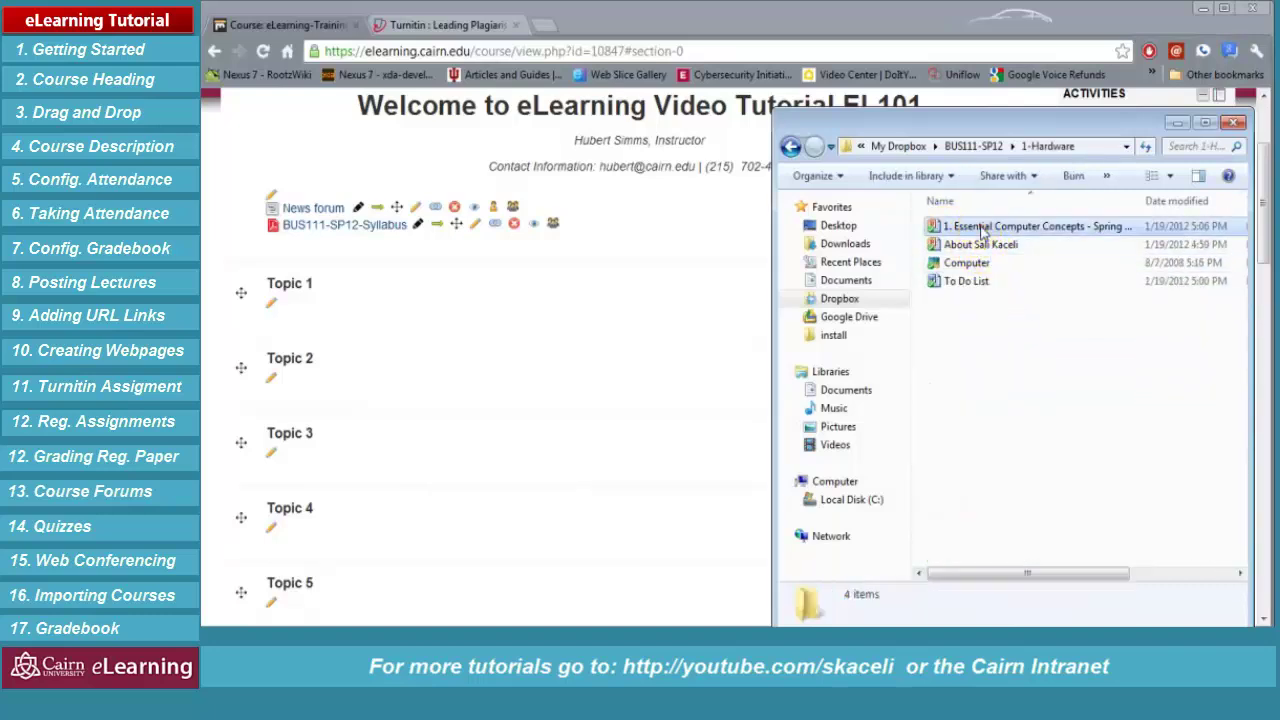
left_click_drag(980, 226, 360, 330)
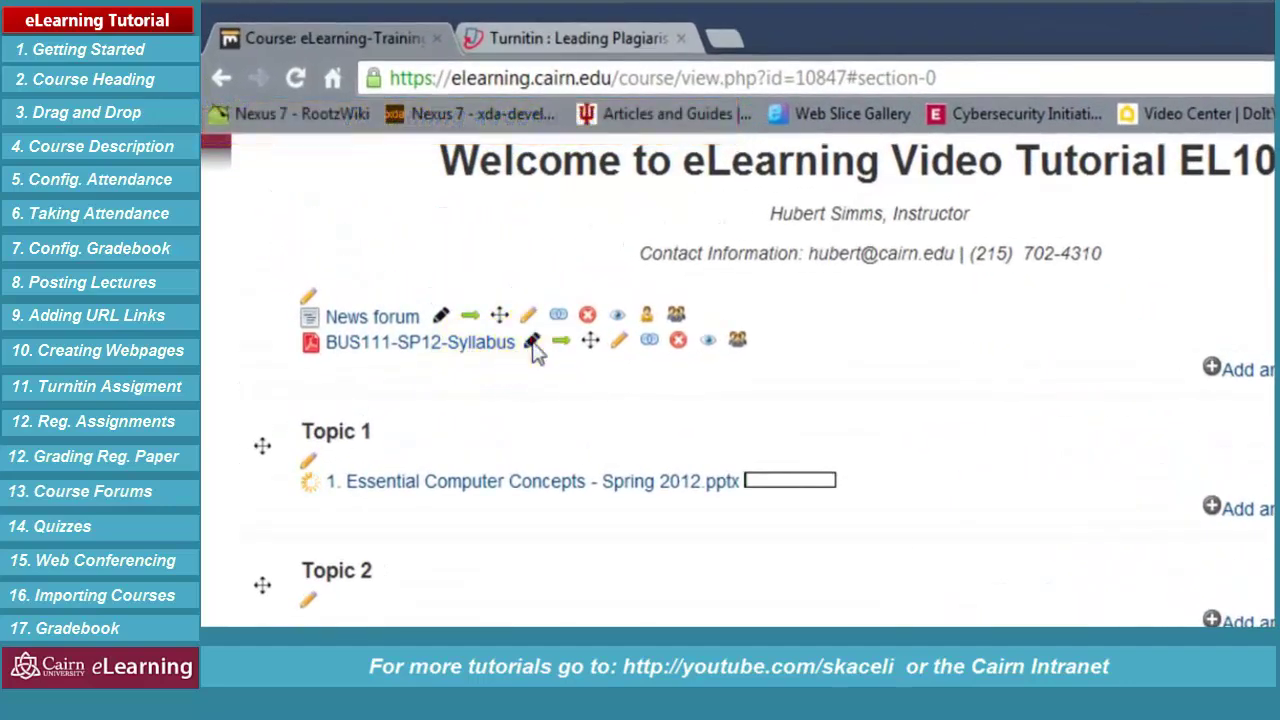
Rename the General section's syllabus file to 'Course Syllabus 2012'
left_click(531, 350)
left_click(424, 343)
left_click_drag(424, 343, 223, 349)
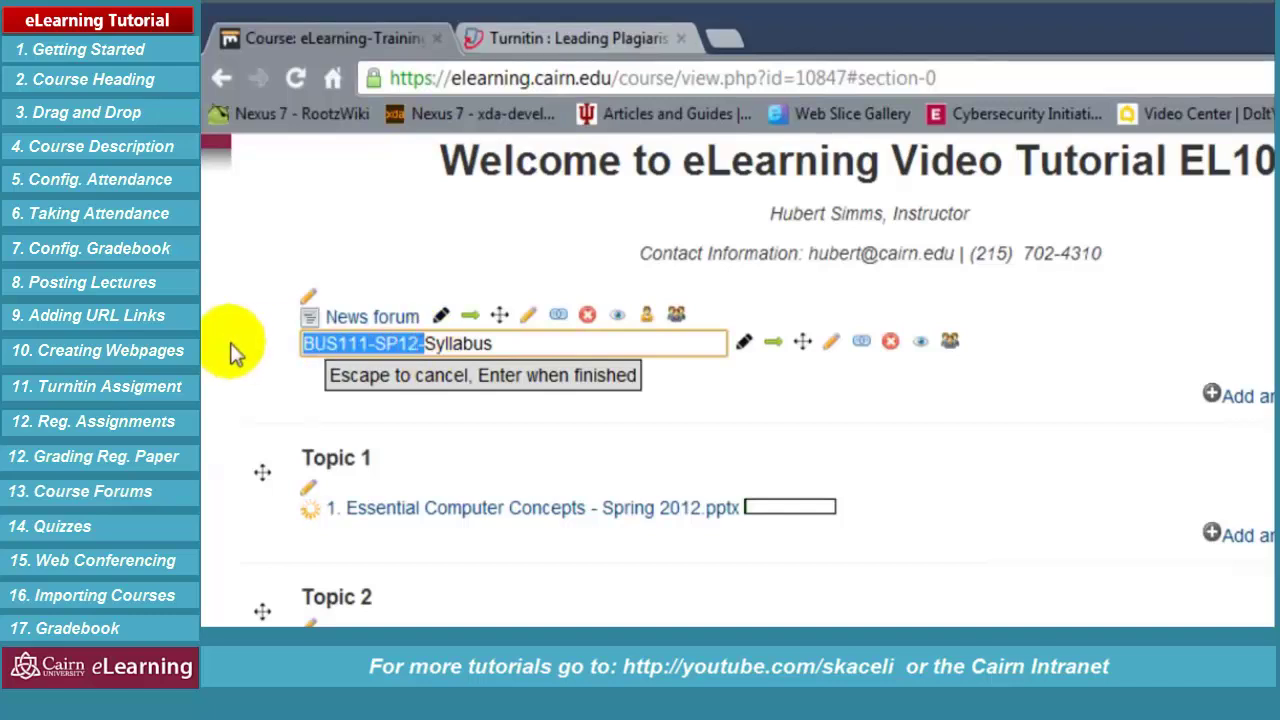
type("Course")
left_click(457, 343)
type("2012")
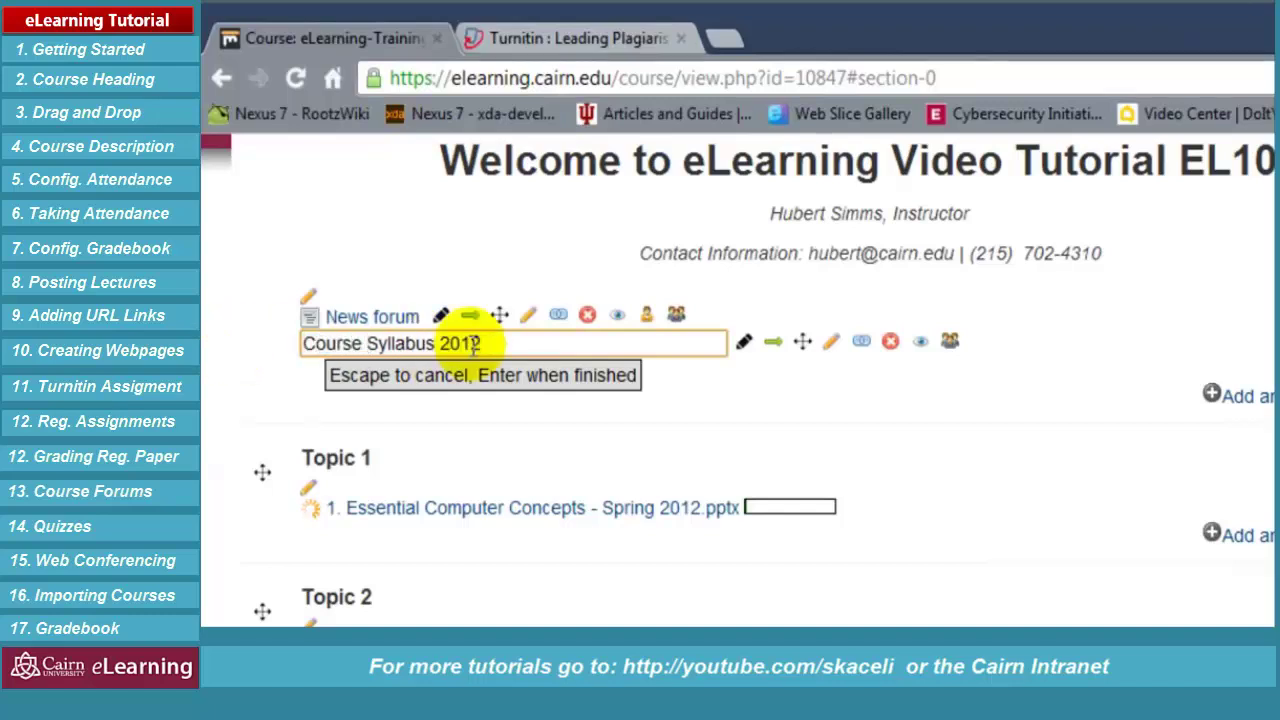
key("Return")
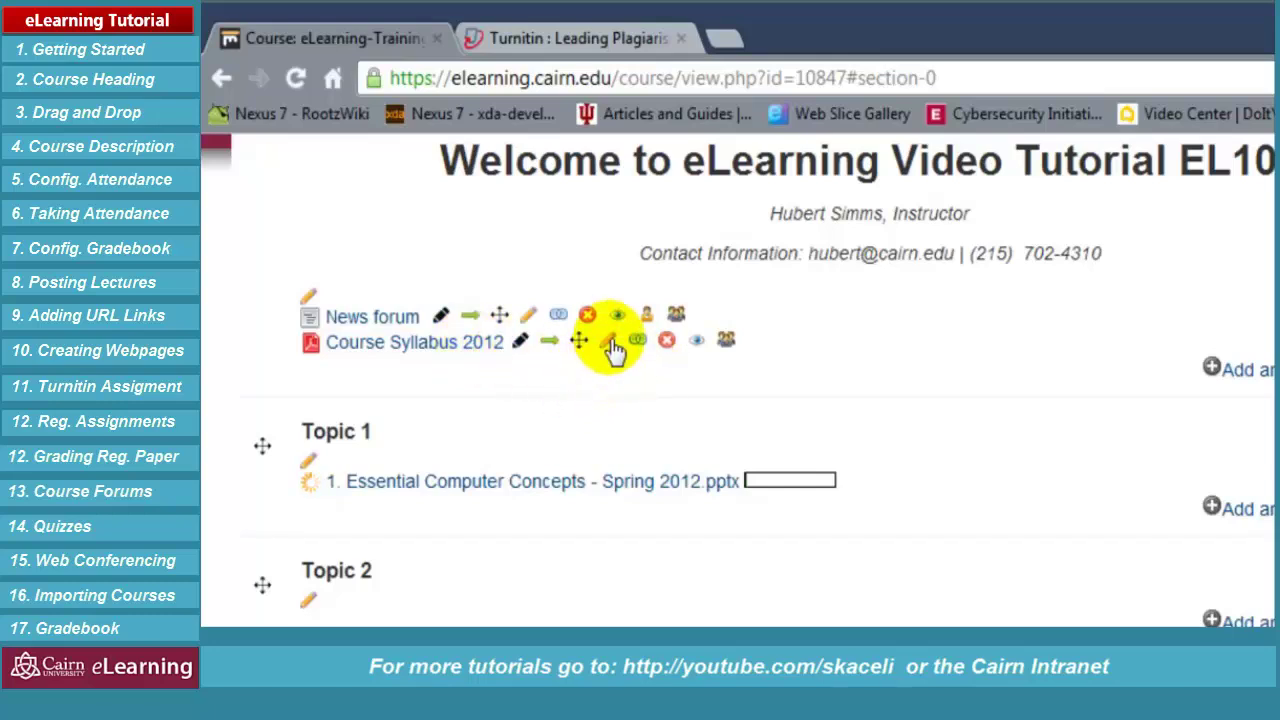
Save the syllabus file's settings and return to the course page
left_click(611, 343)
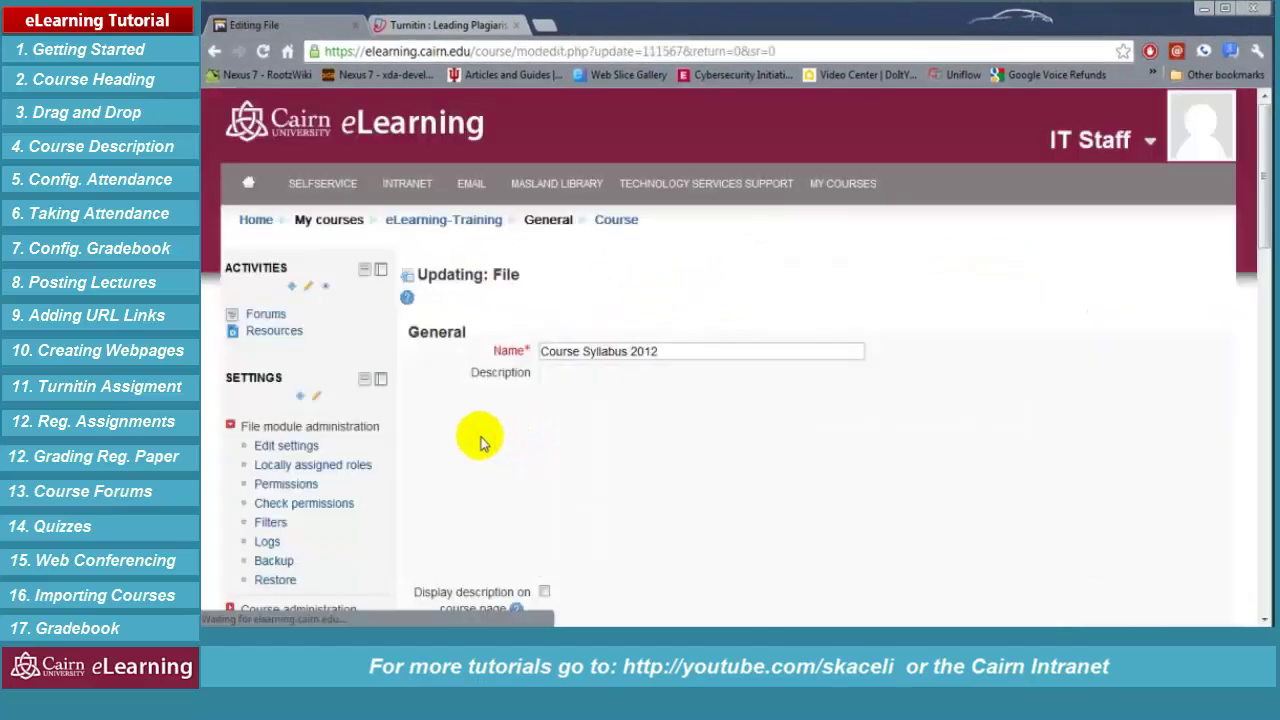
scroll(486, 437, "down", 5)
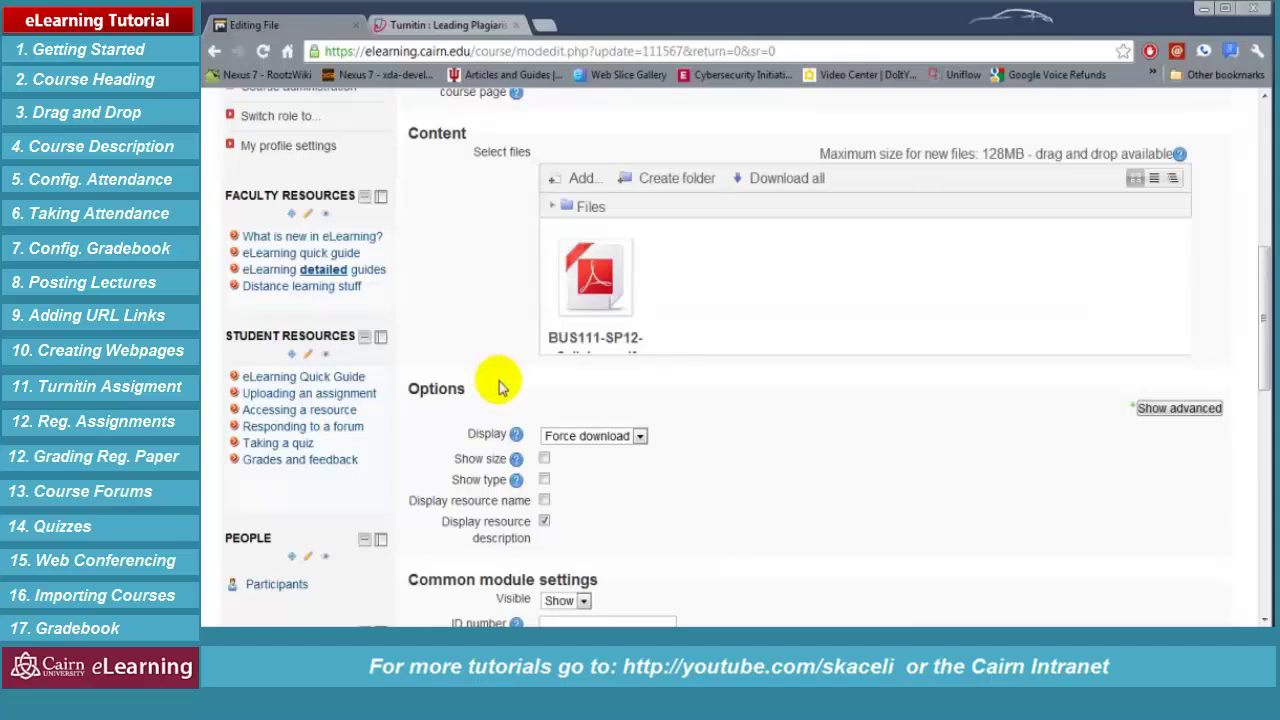
scroll(520, 395, "down", 3)
left_click(606, 492)
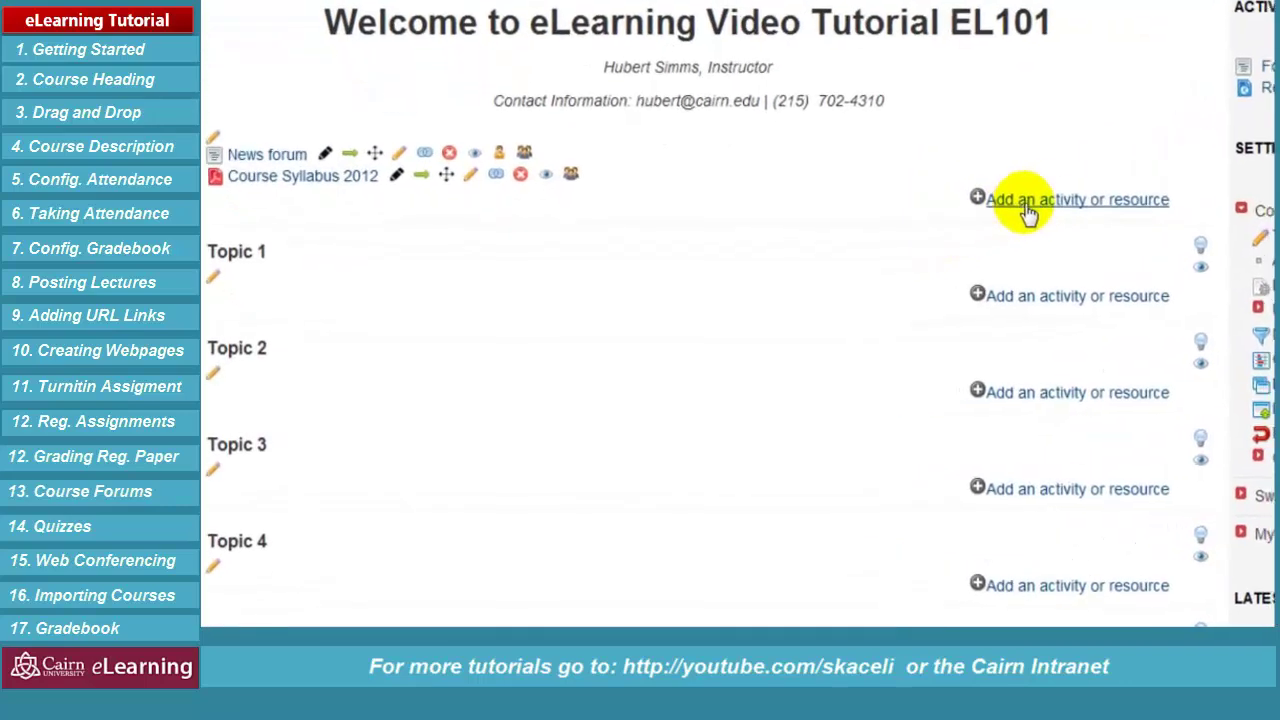
Add a new File resource named 'Course Syllabus'
left_click(1022, 205)
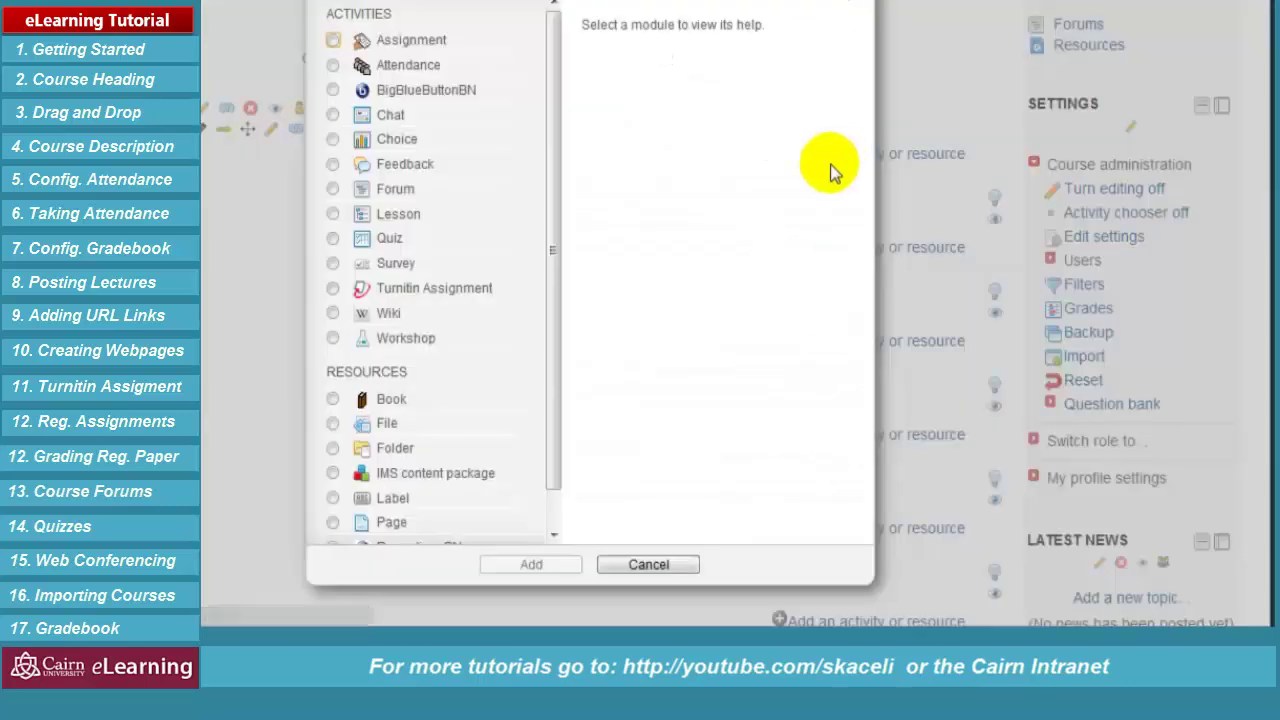
left_click(333, 424)
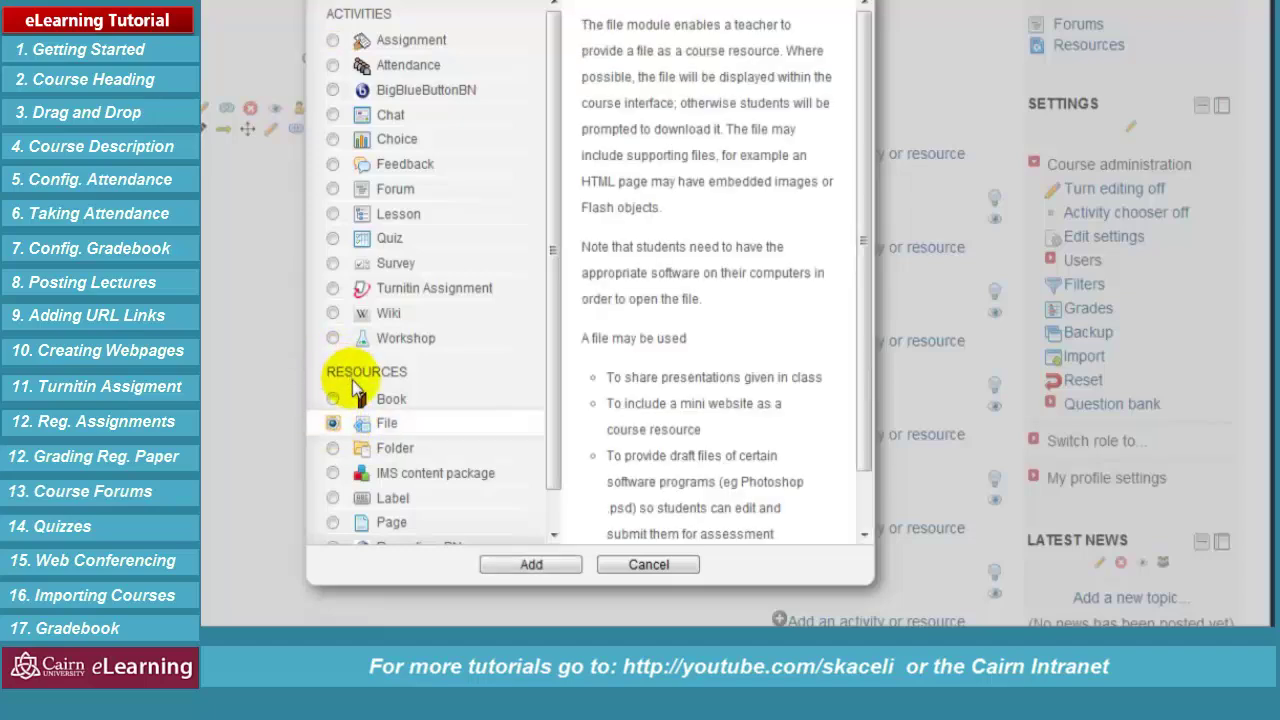
left_click(538, 566)
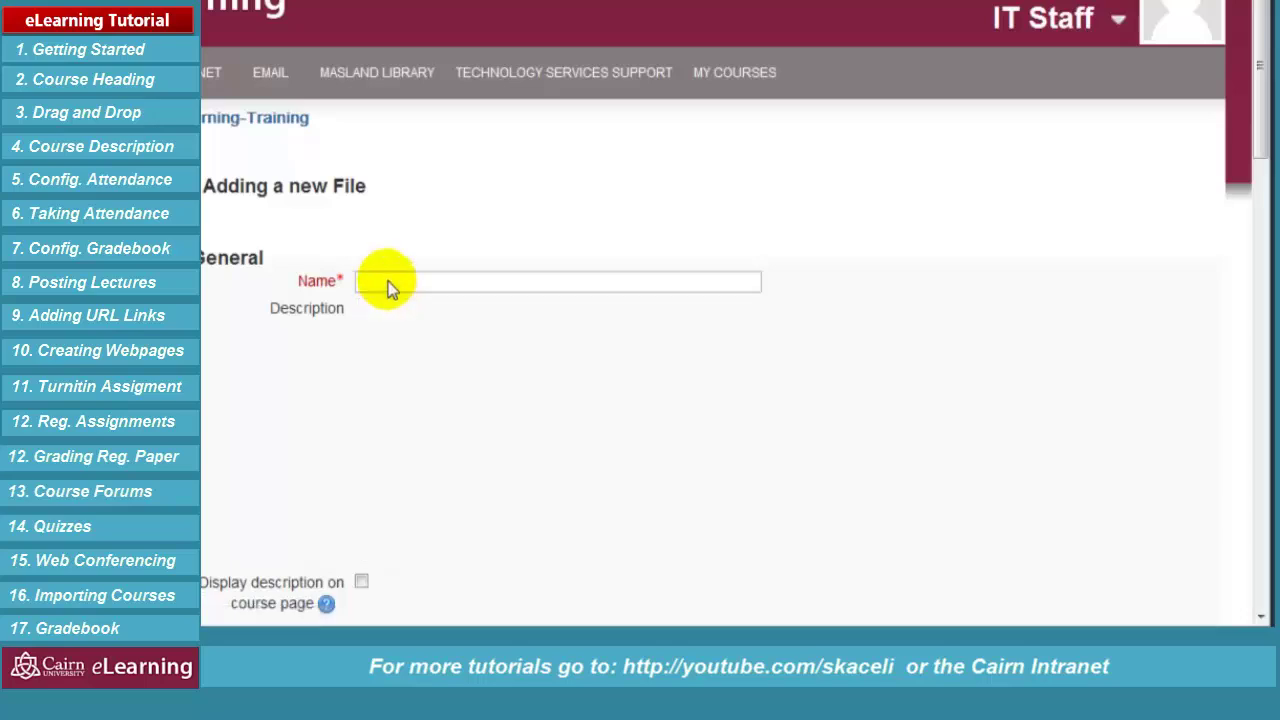
left_click(388, 282)
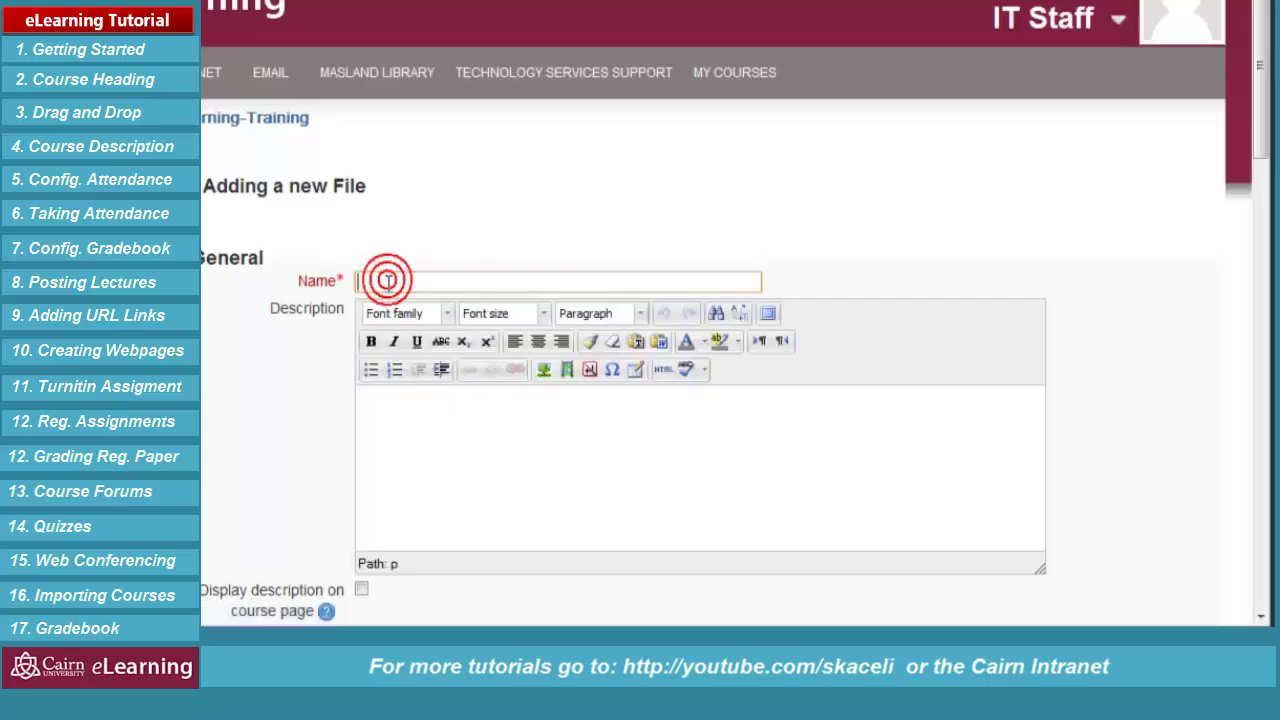
type("Course Syllabus")
Open the file picker for the resource's Content section
left_click(411, 417)
scroll(414, 400, "down", 3)
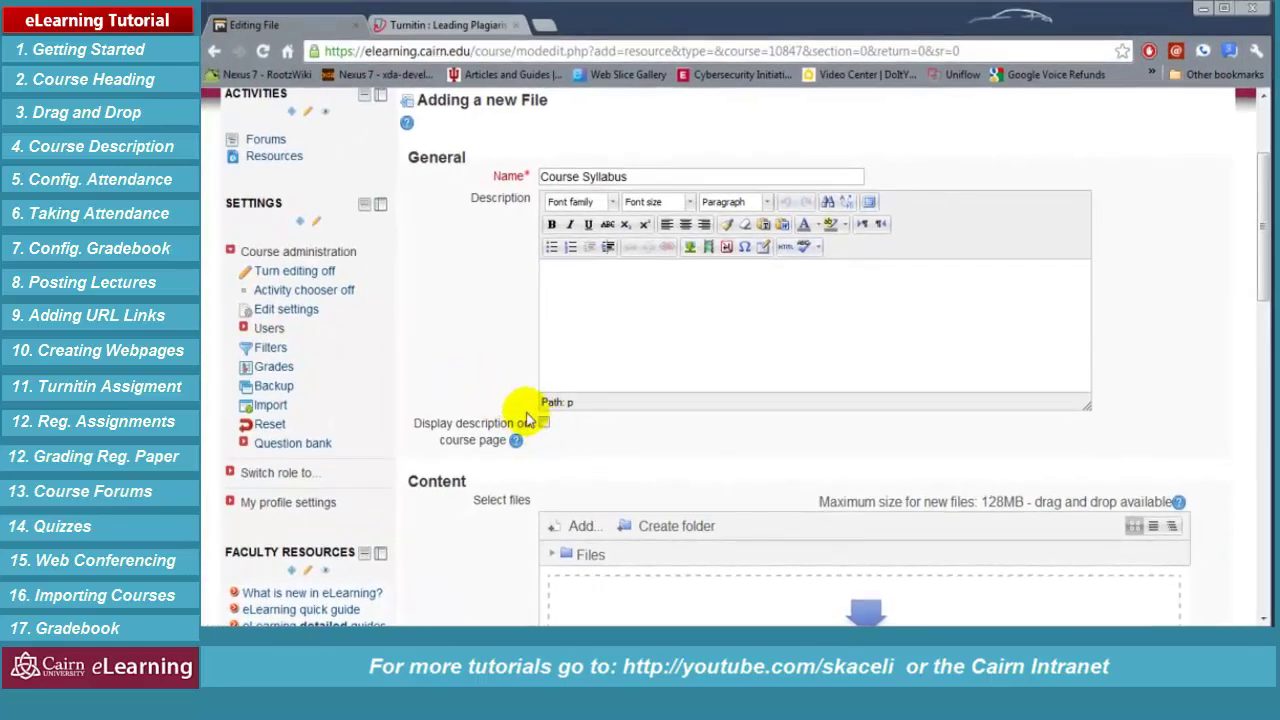
scroll(490, 388, "down", 1)
scroll(490, 388, "down", 1)
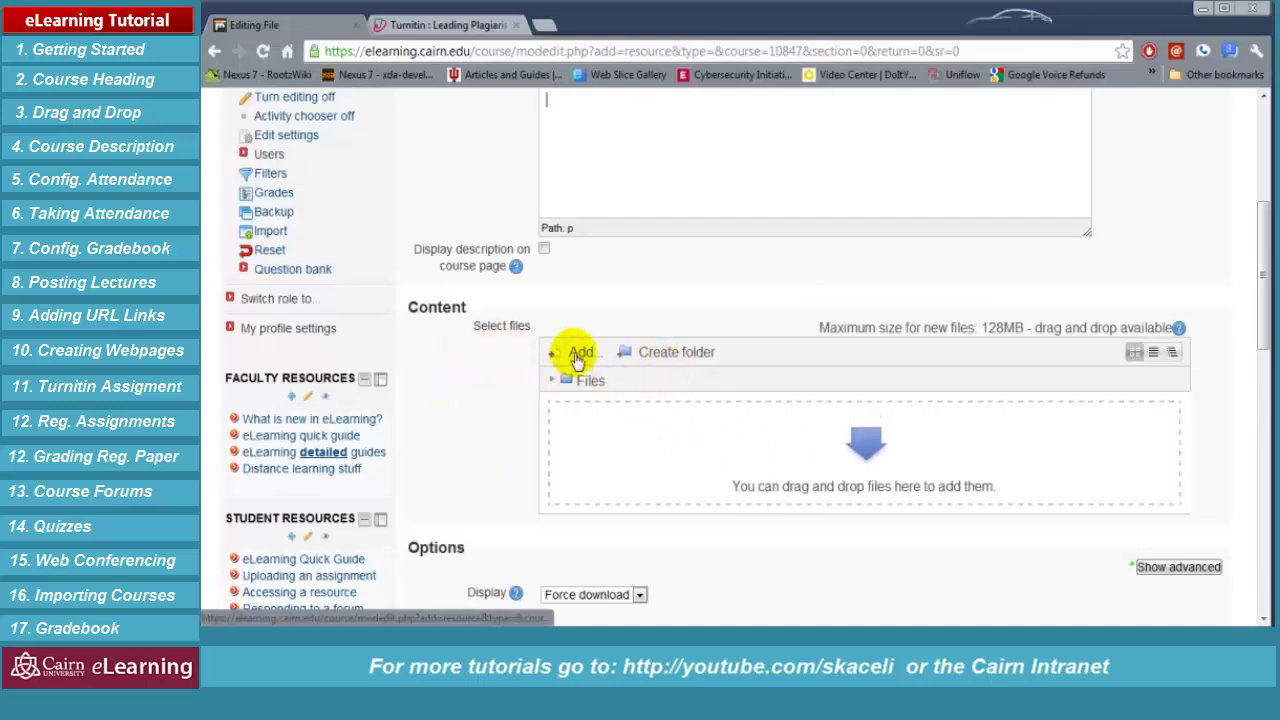
left_click(576, 358)
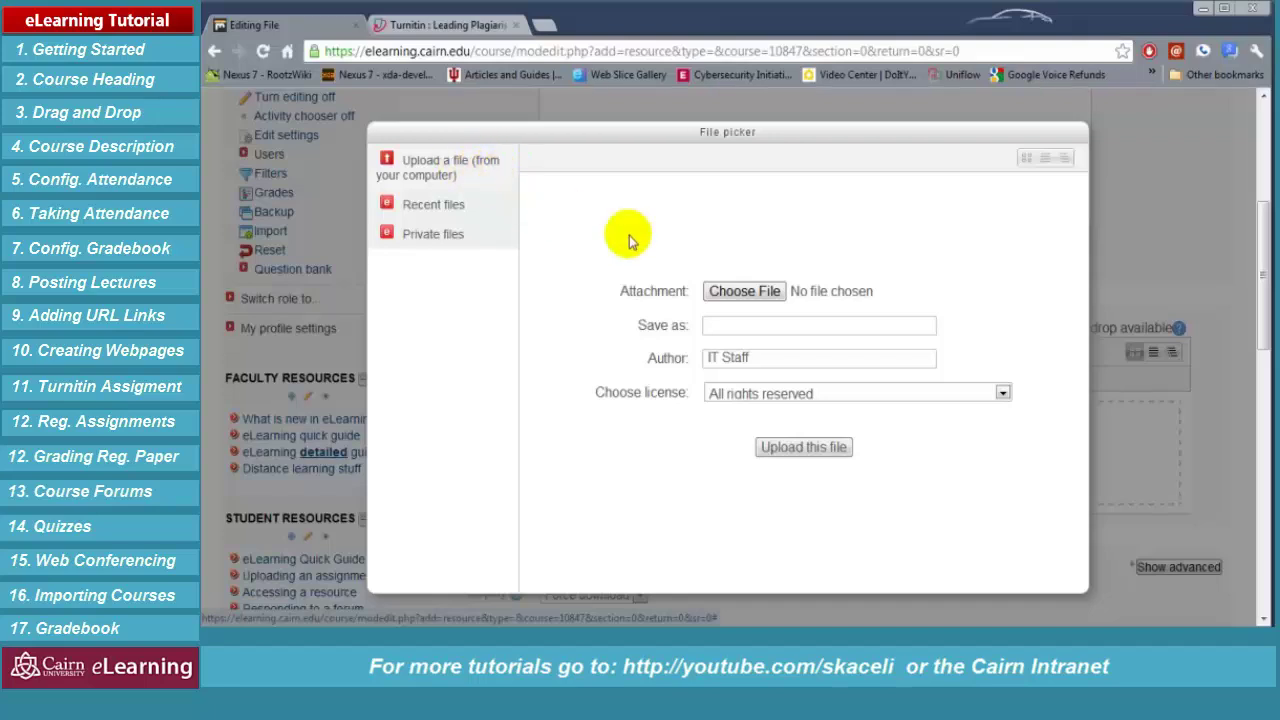
Upload BUS111-SP12-Syllabus.pdf from the Dropbox BUS111-SP12 folder as the resource content
left_click_drag(600, 271, 957, 520)
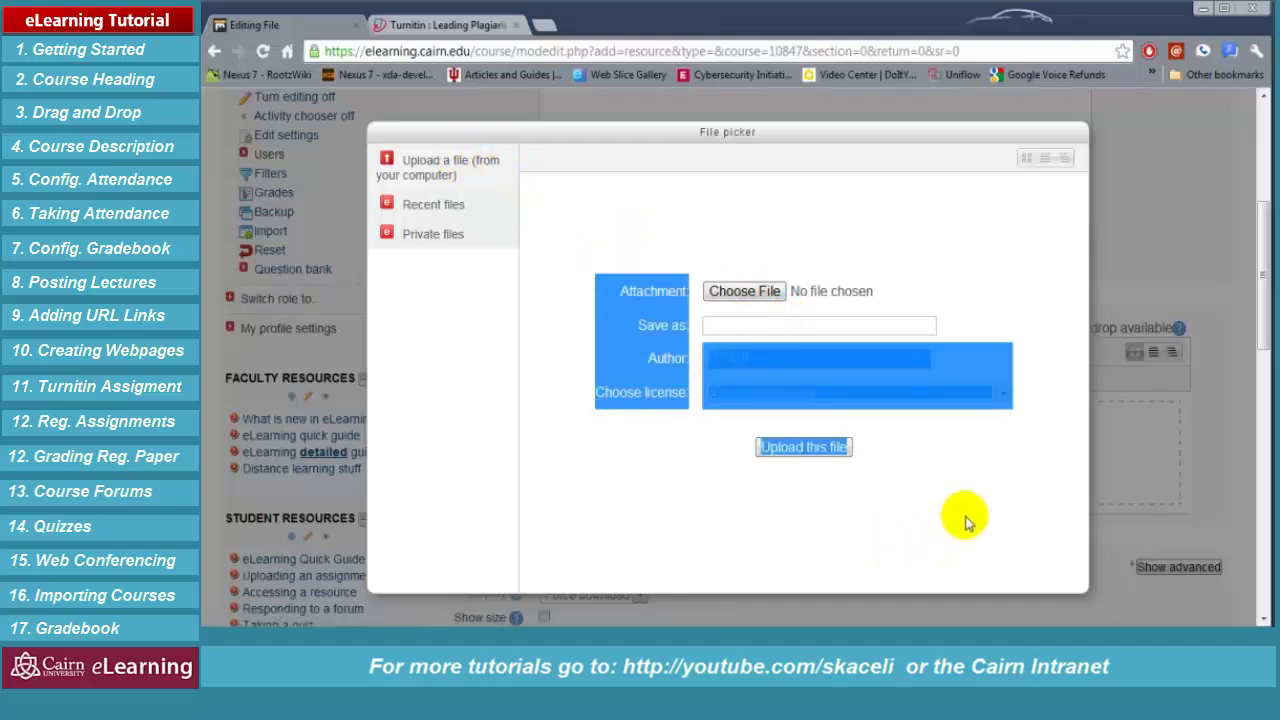
left_click(964, 515)
left_click(748, 296)
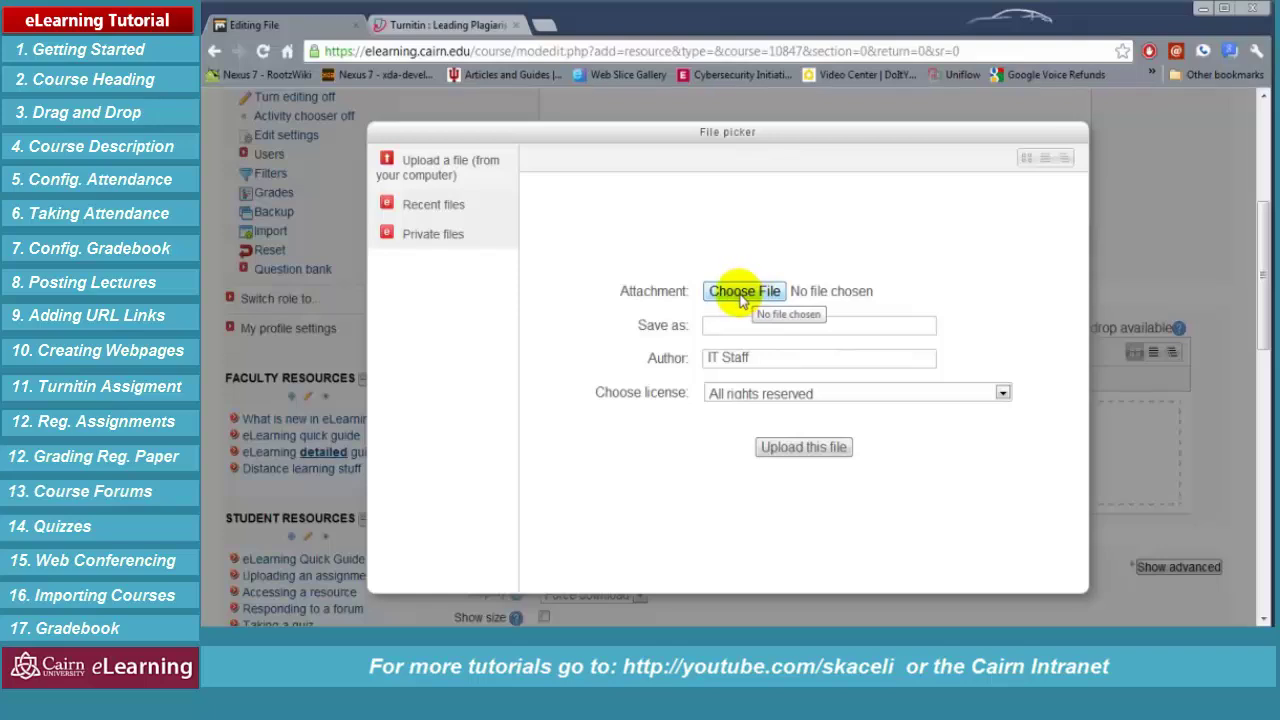
left_click(741, 293)
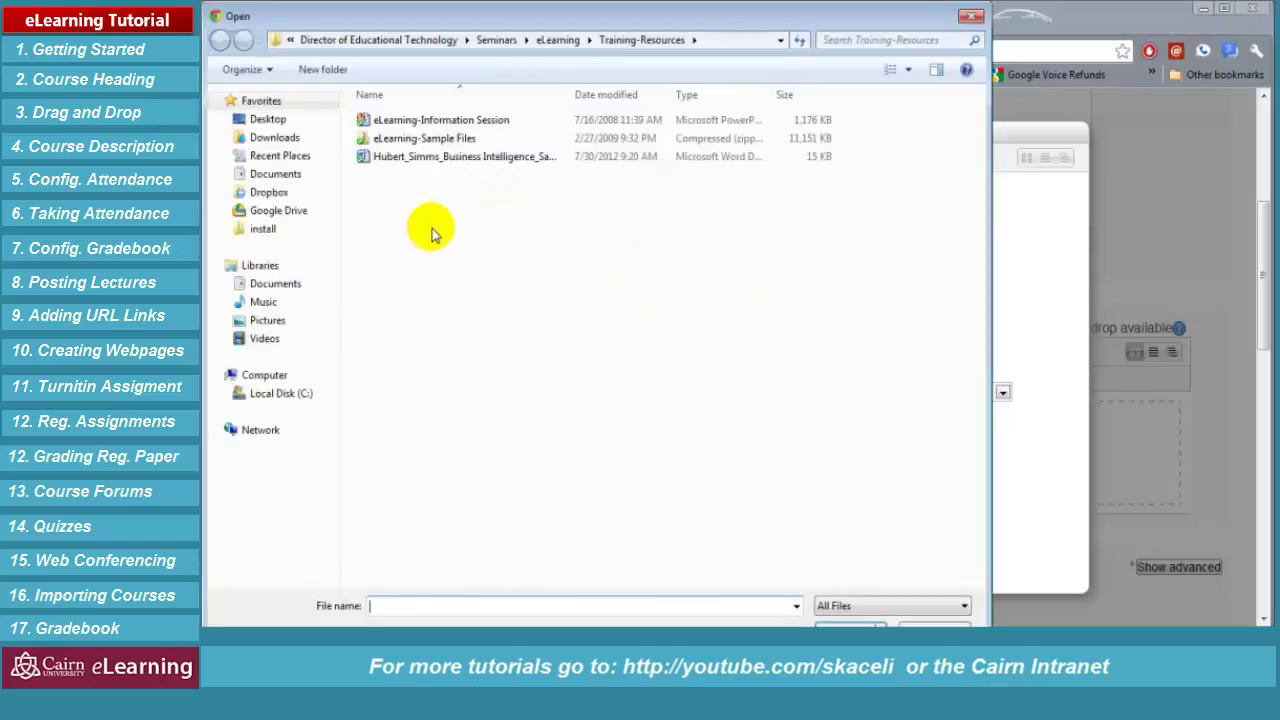
left_click(266, 192)
double_click(402, 137)
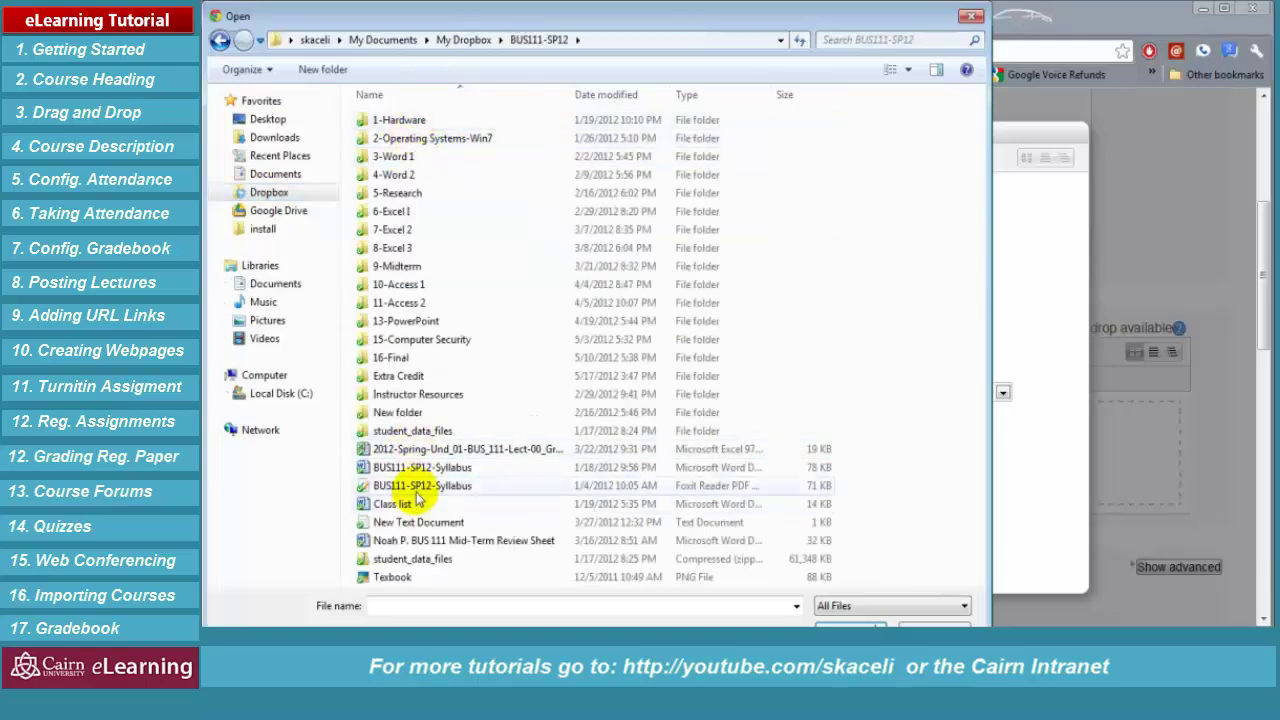
left_click(412, 486)
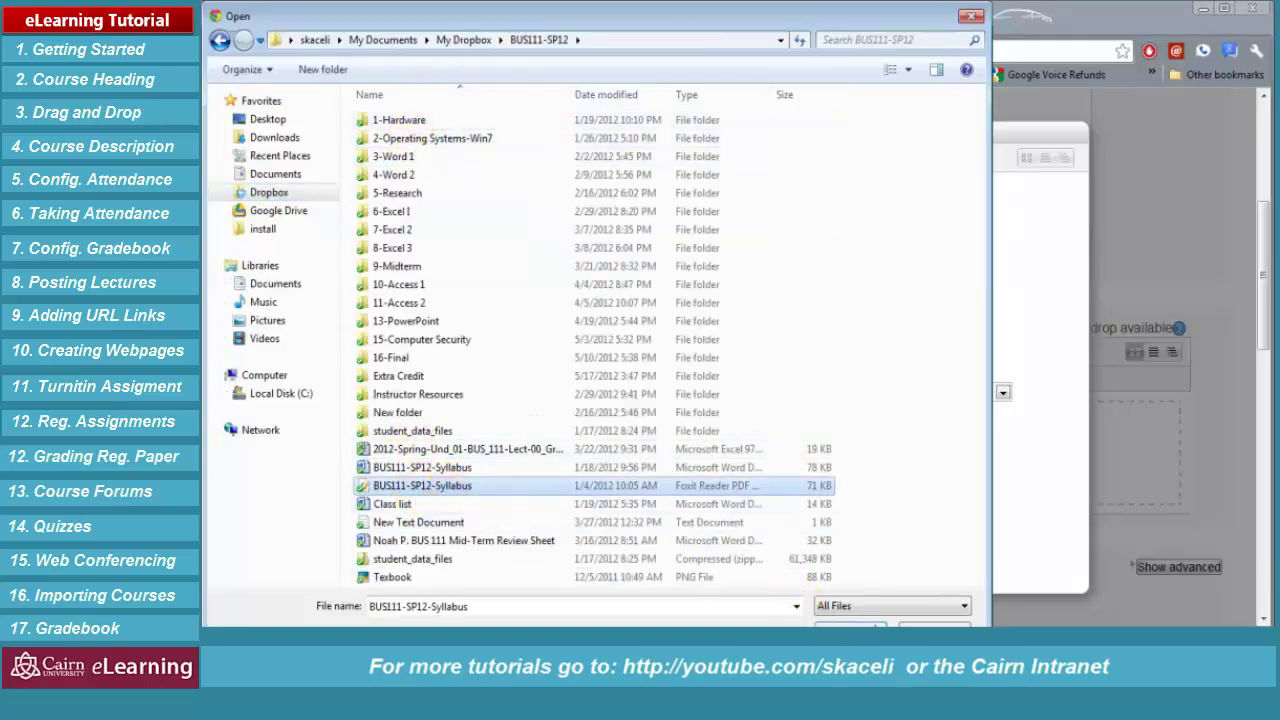
left_click(850, 624)
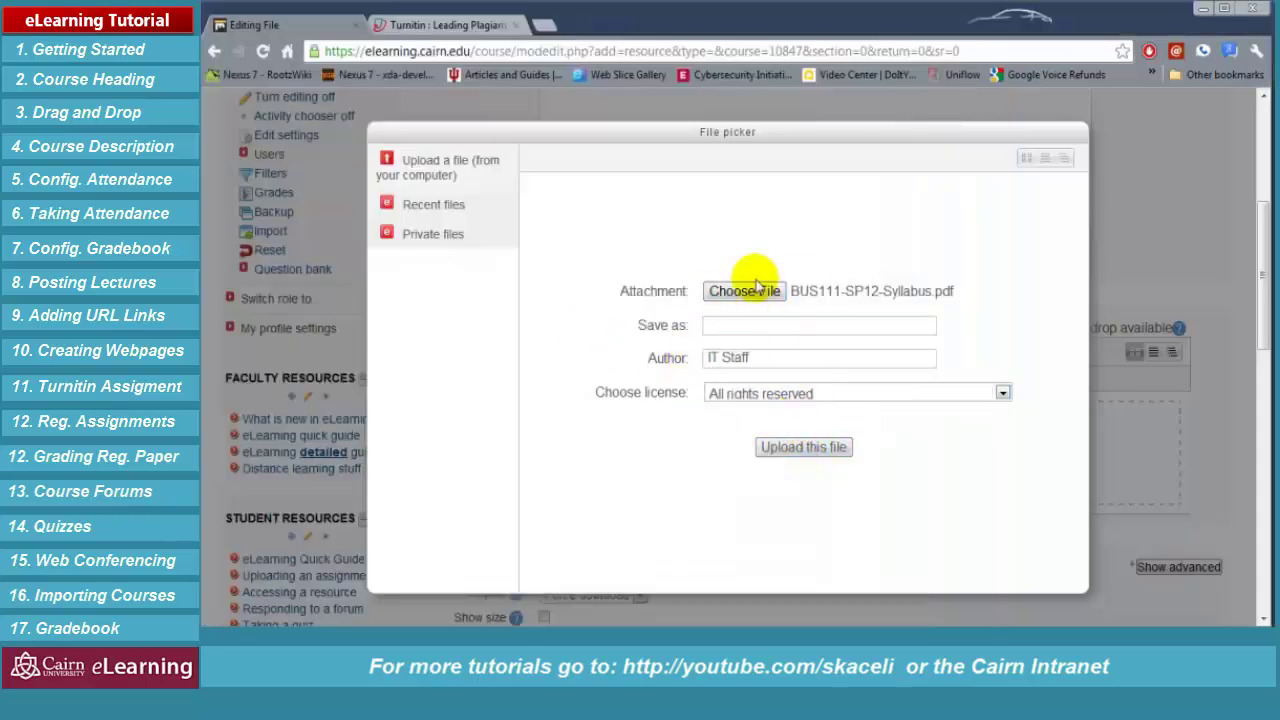
left_click(803, 447)
Keep Force download as the display option and save the Course Syllabus resource
scroll(491, 391, "down", 2)
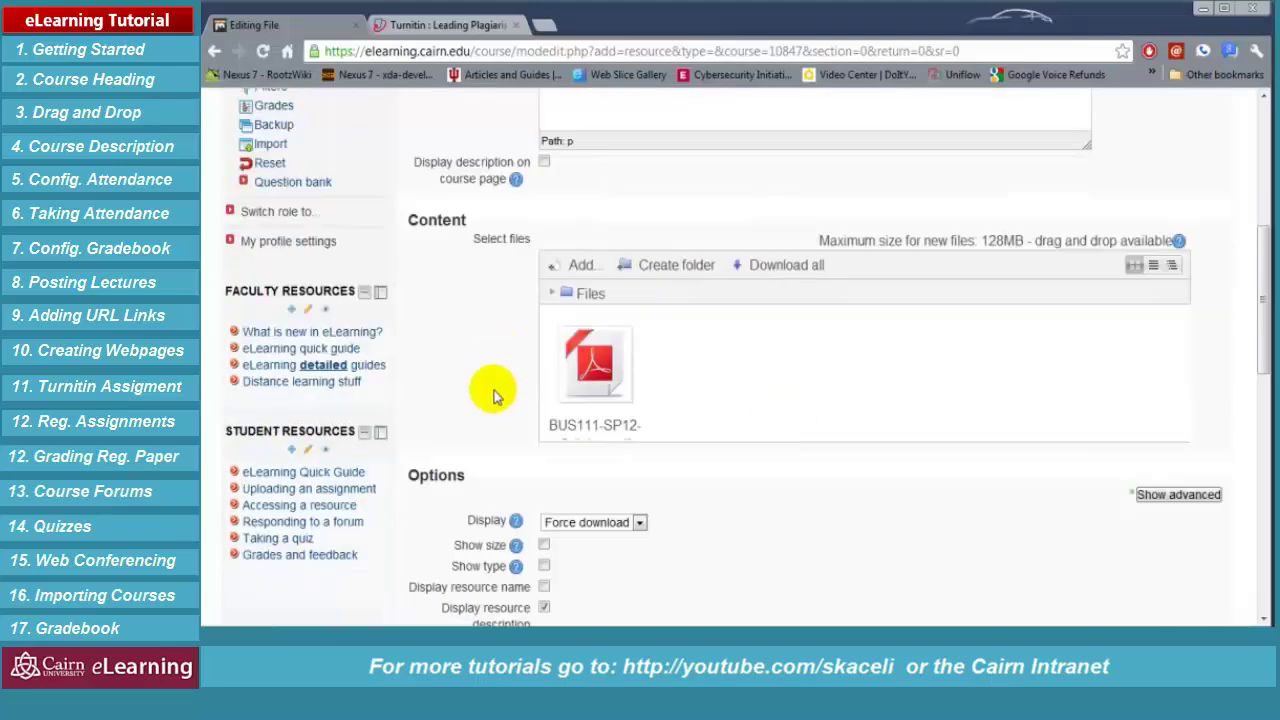
left_click(586, 437)
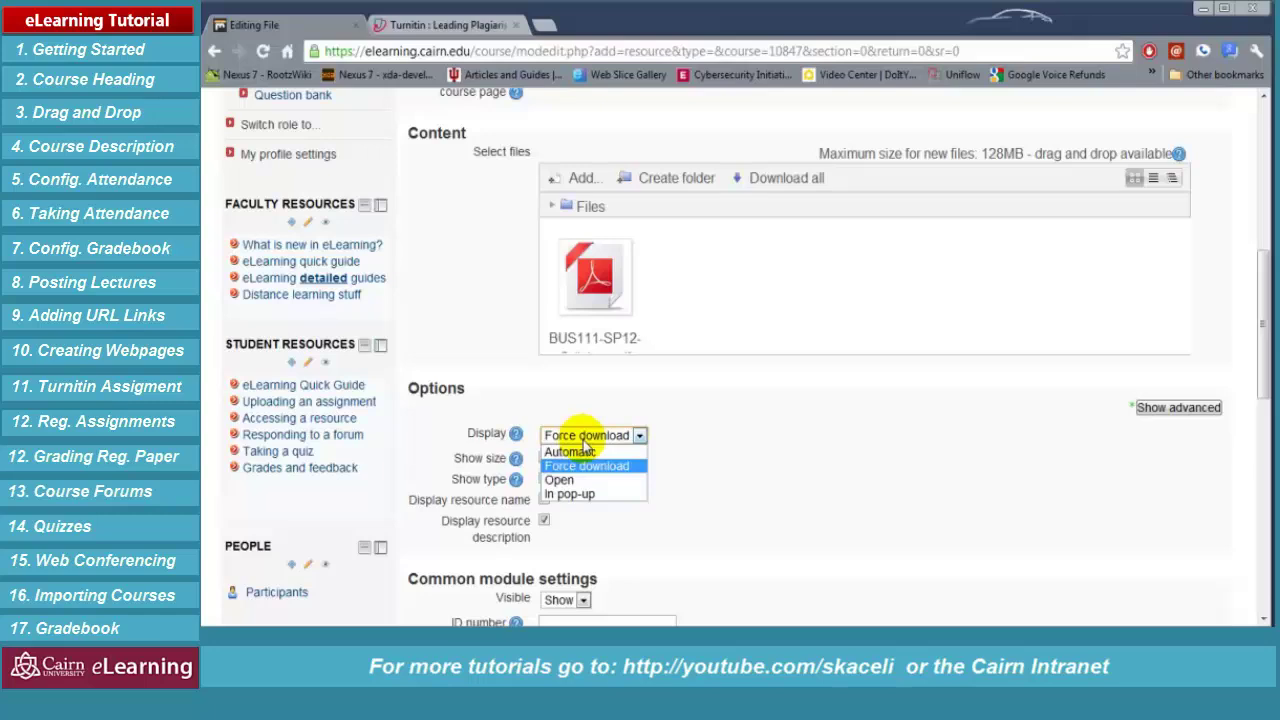
left_click(665, 445)
left_click(590, 437)
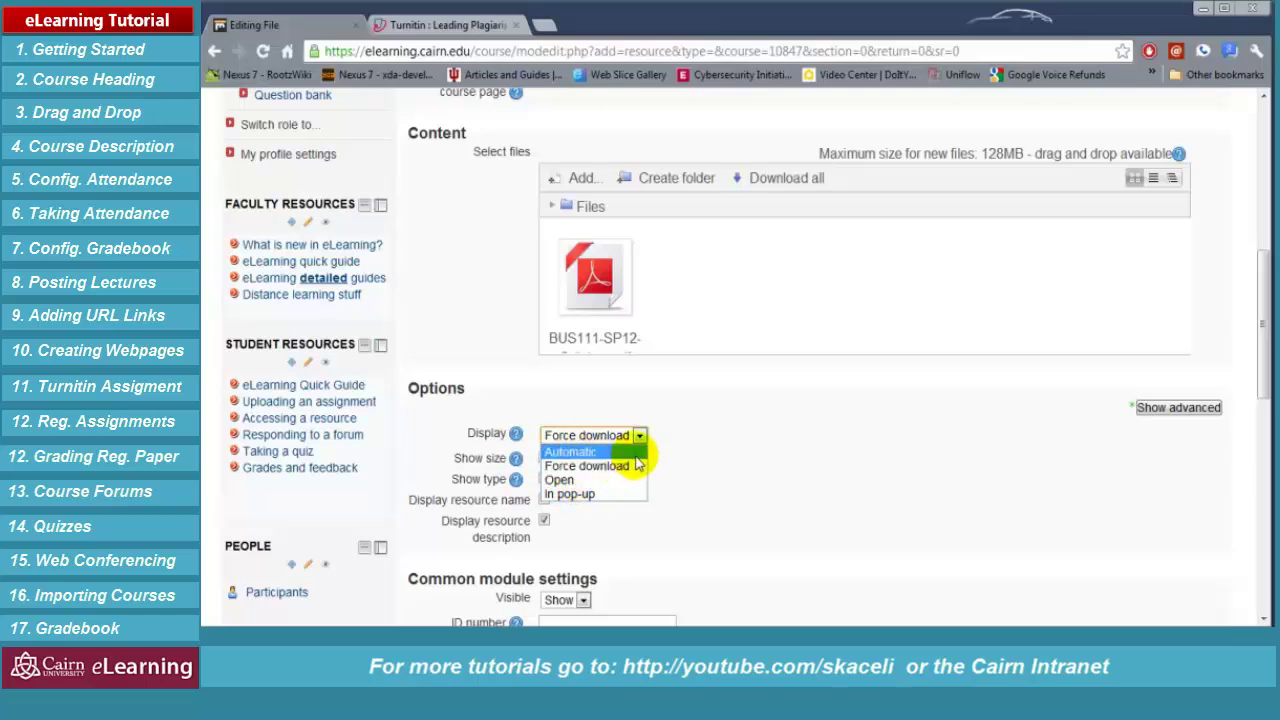
left_click(823, 466)
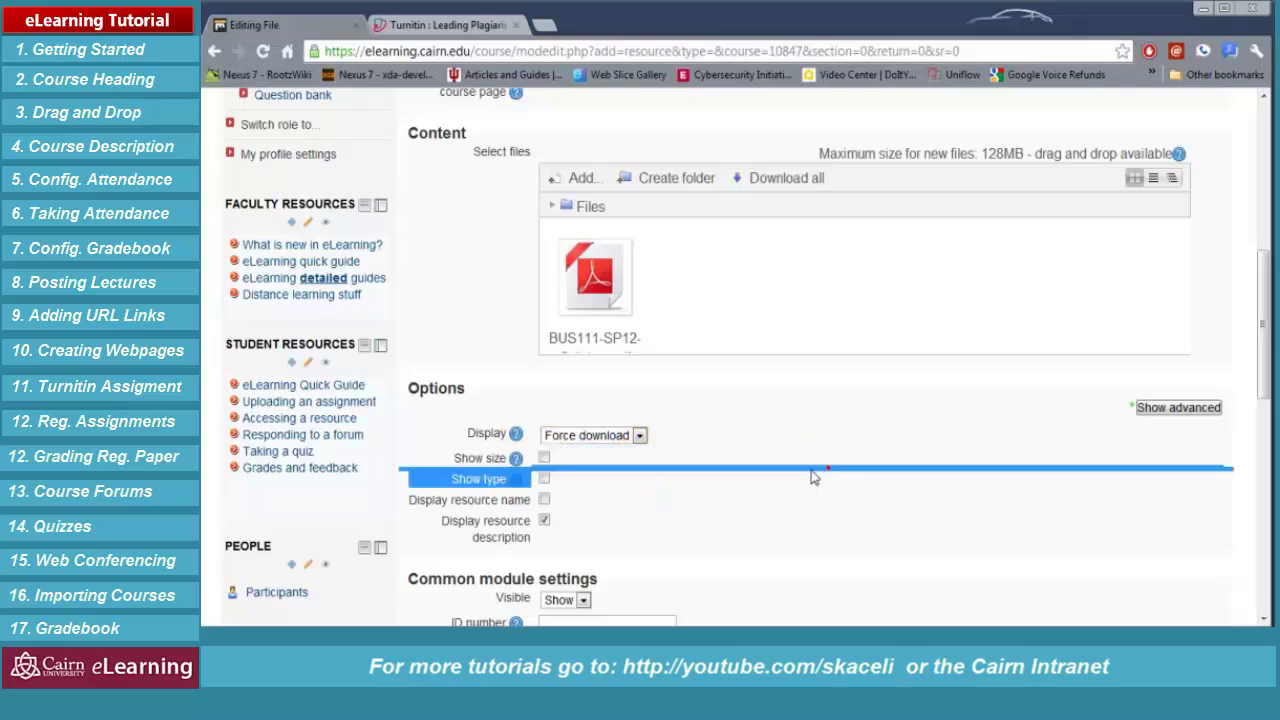
scroll(771, 503, "down", 3)
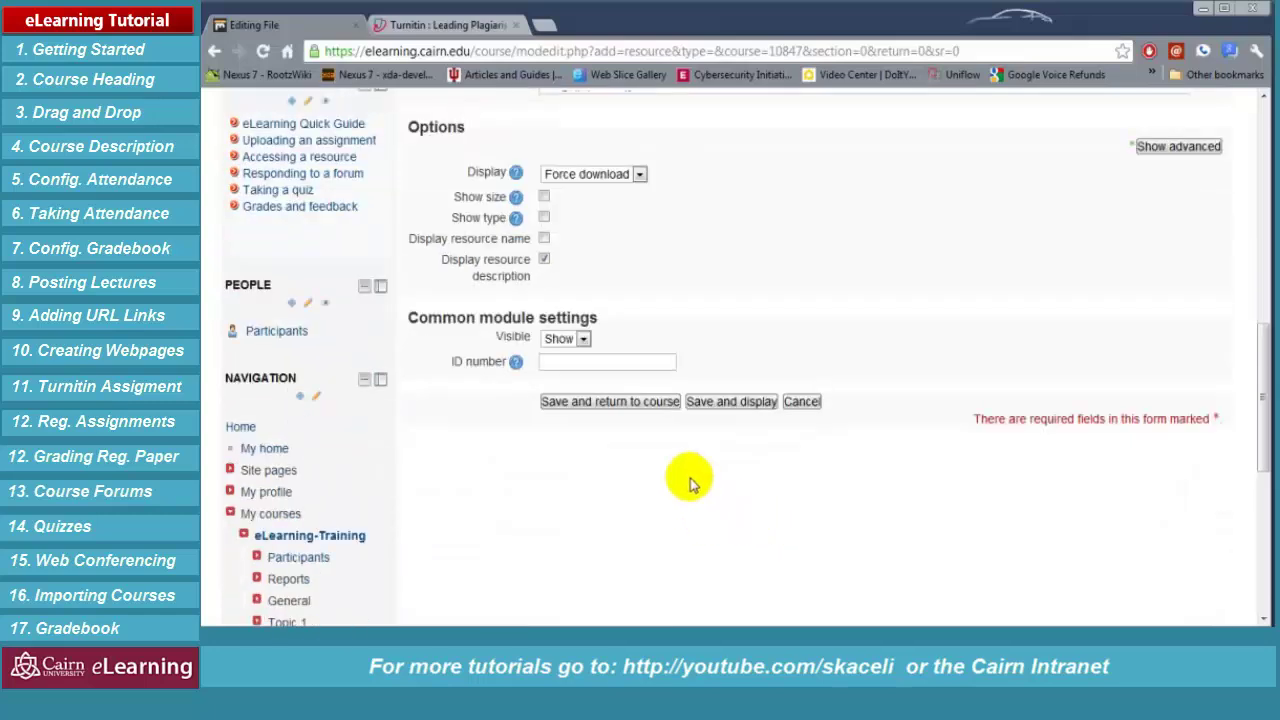
left_click(633, 405)
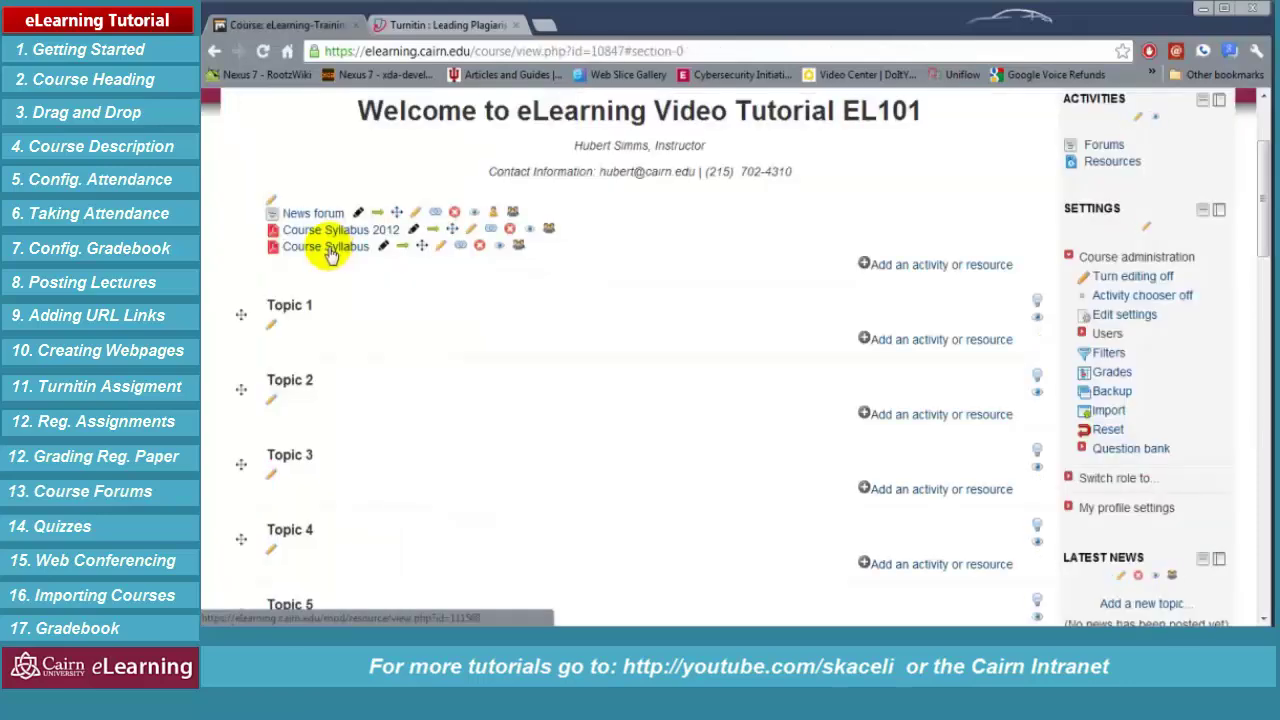
Download the Course Syllabus PDF, then delete that resource from the course
left_click(330, 250)
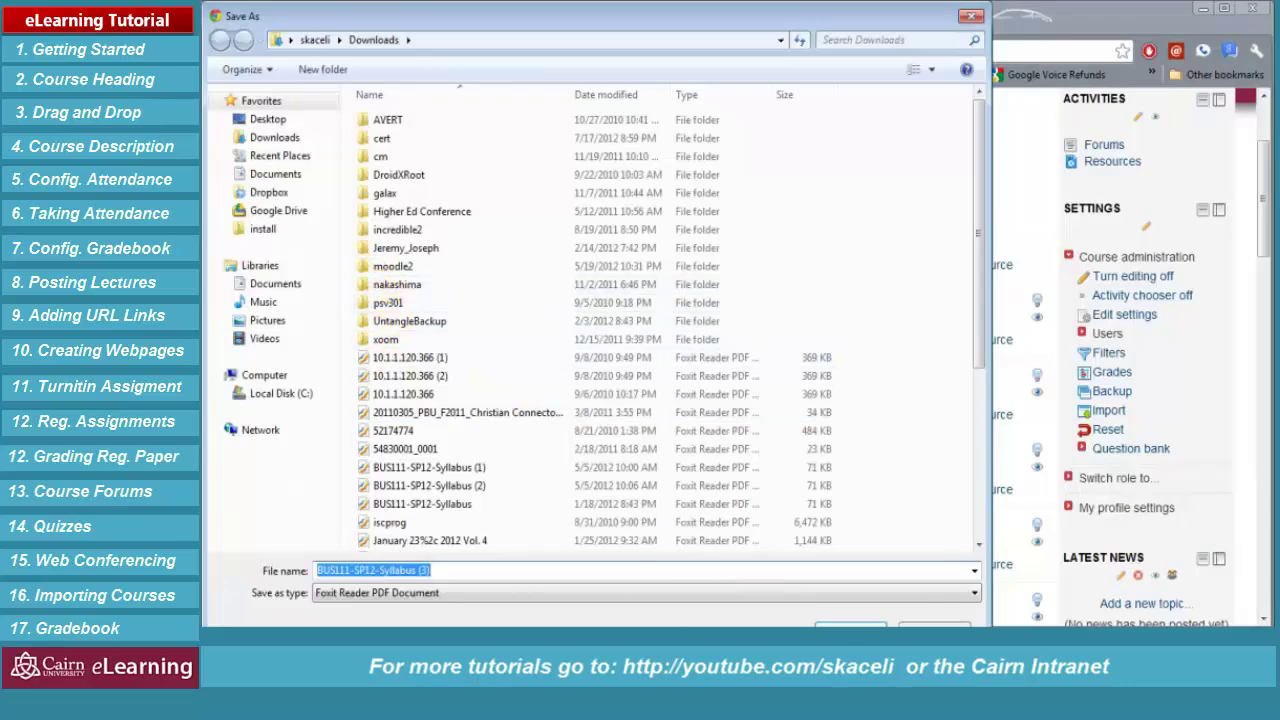
left_click(850, 627)
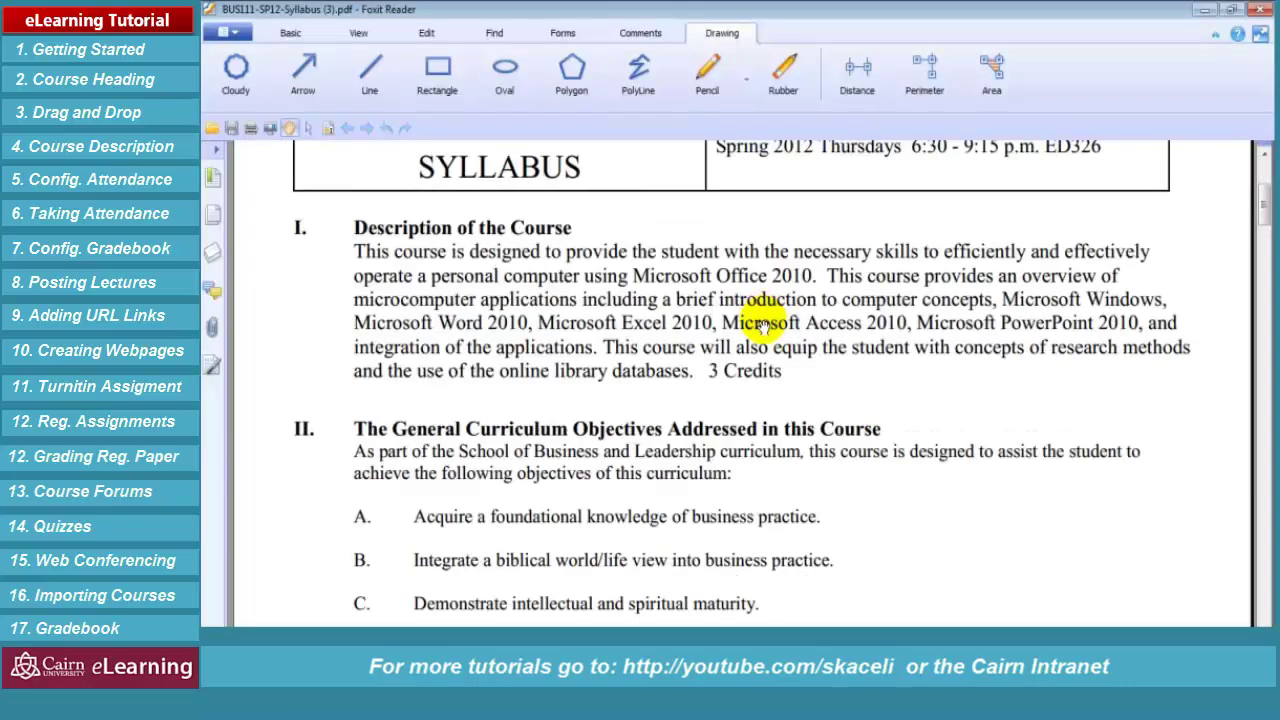
scroll(786, 329, "down", 3)
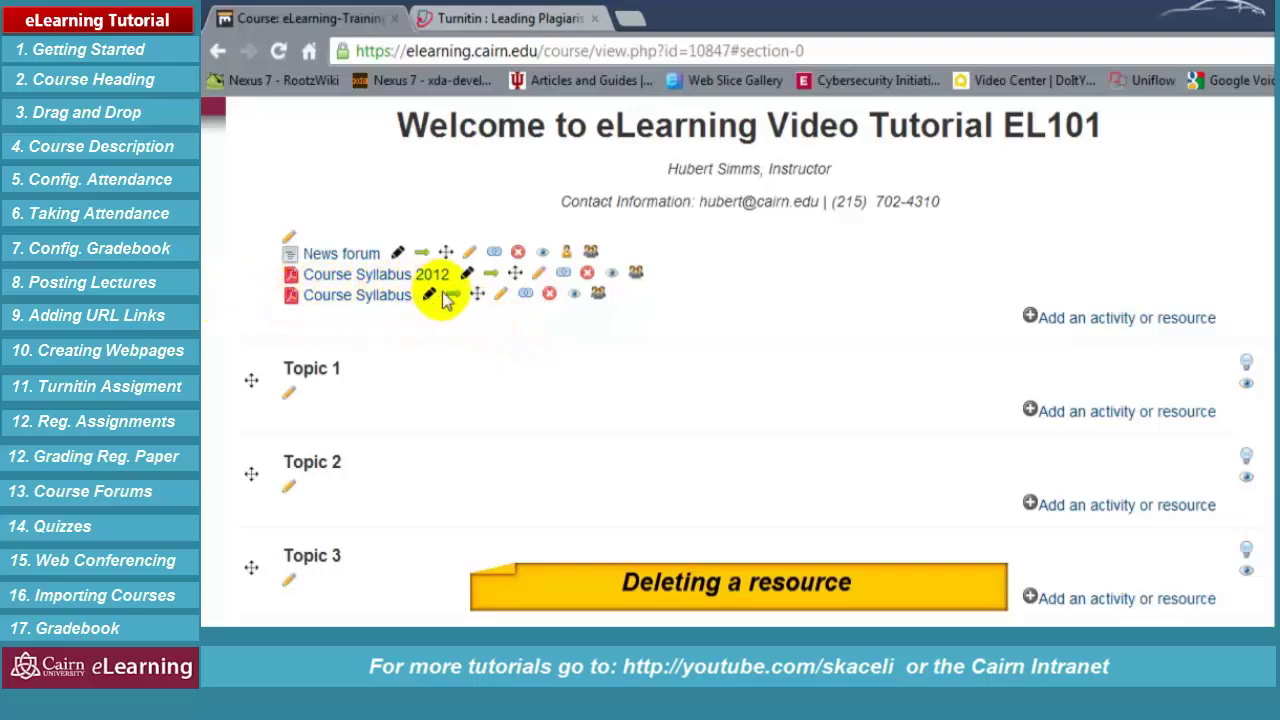
left_click(550, 295)
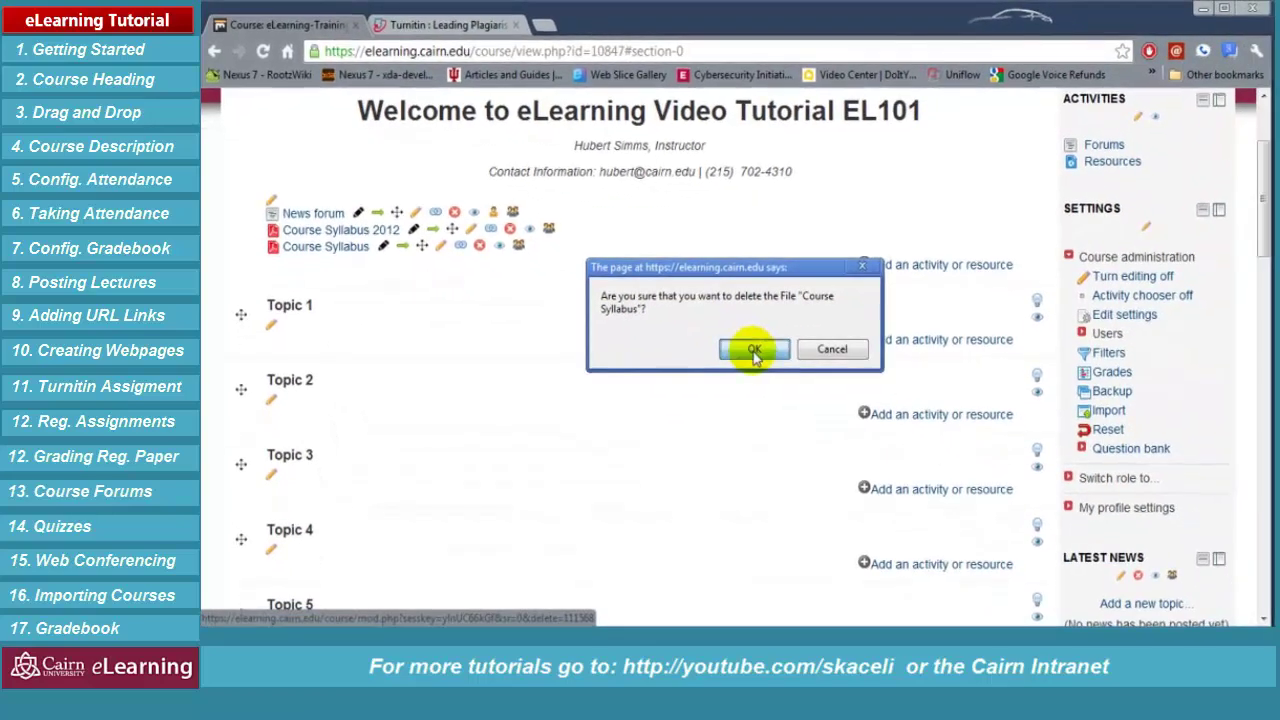
left_click(754, 351)
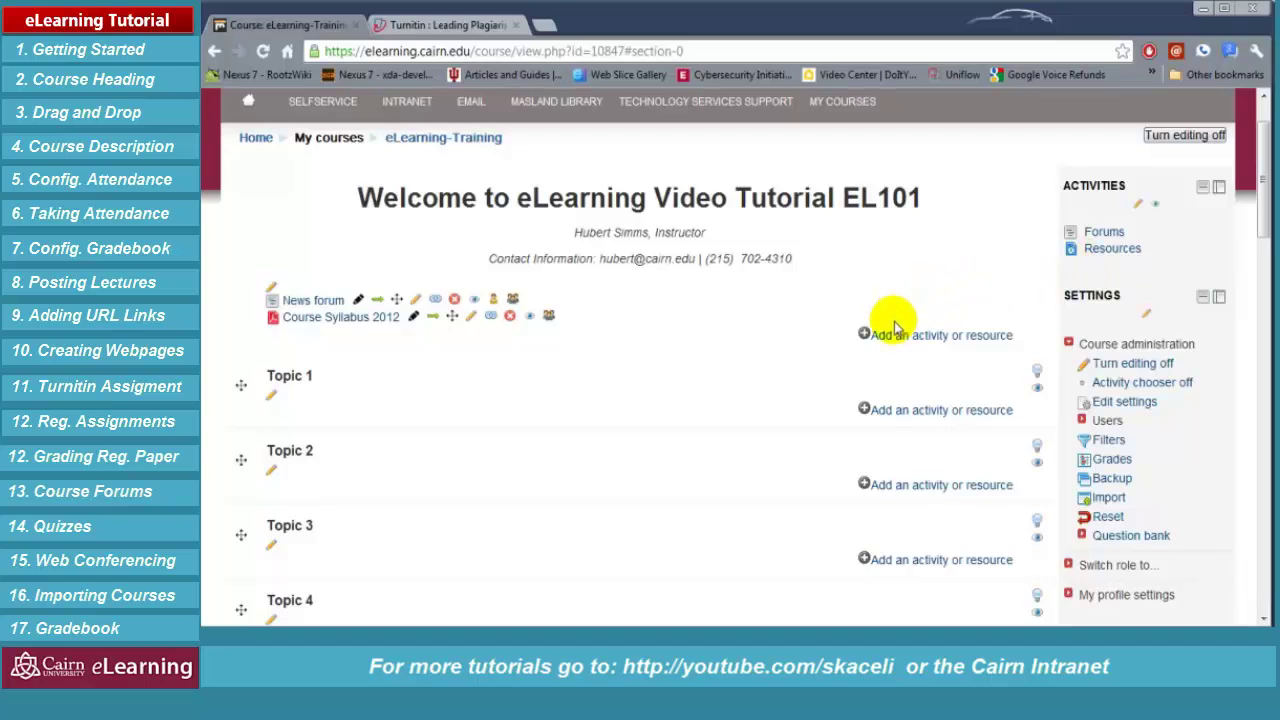
Select the Description of the Course paragraph in the Word syllabus and return to Chrome
key("alt+Tab")
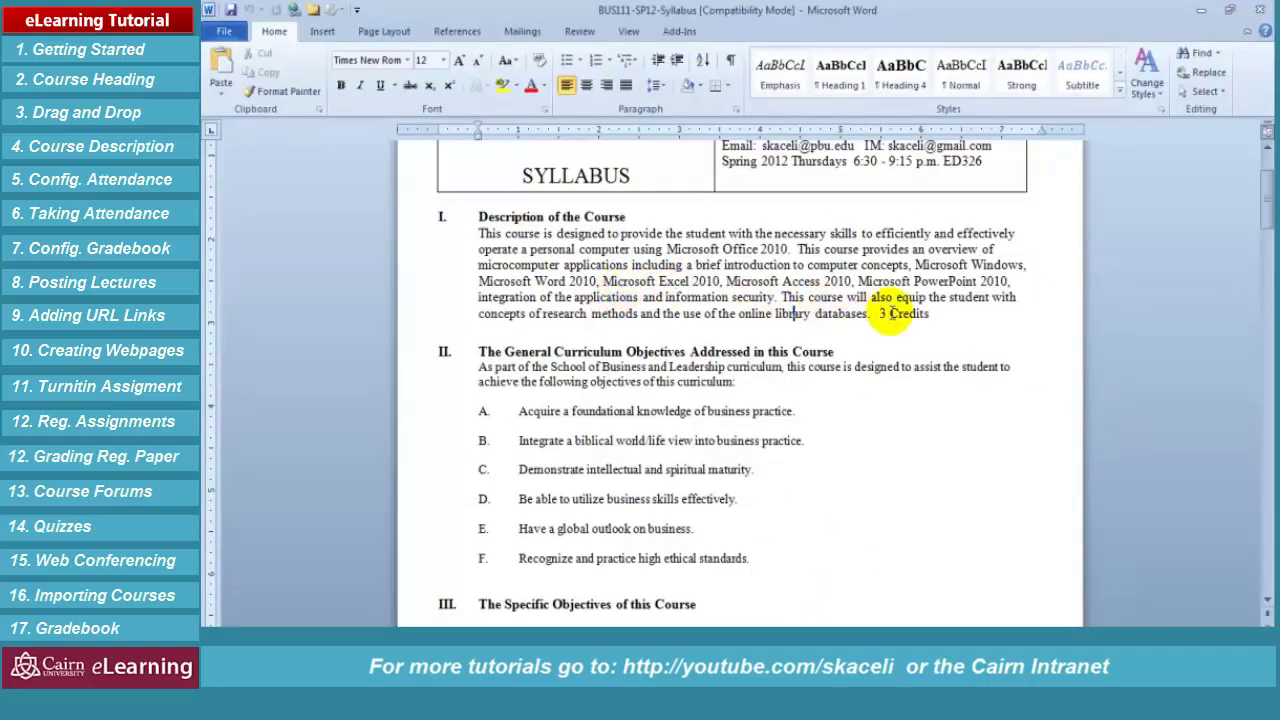
left_click_drag(930, 313, 483, 243)
key("ctrl+c")
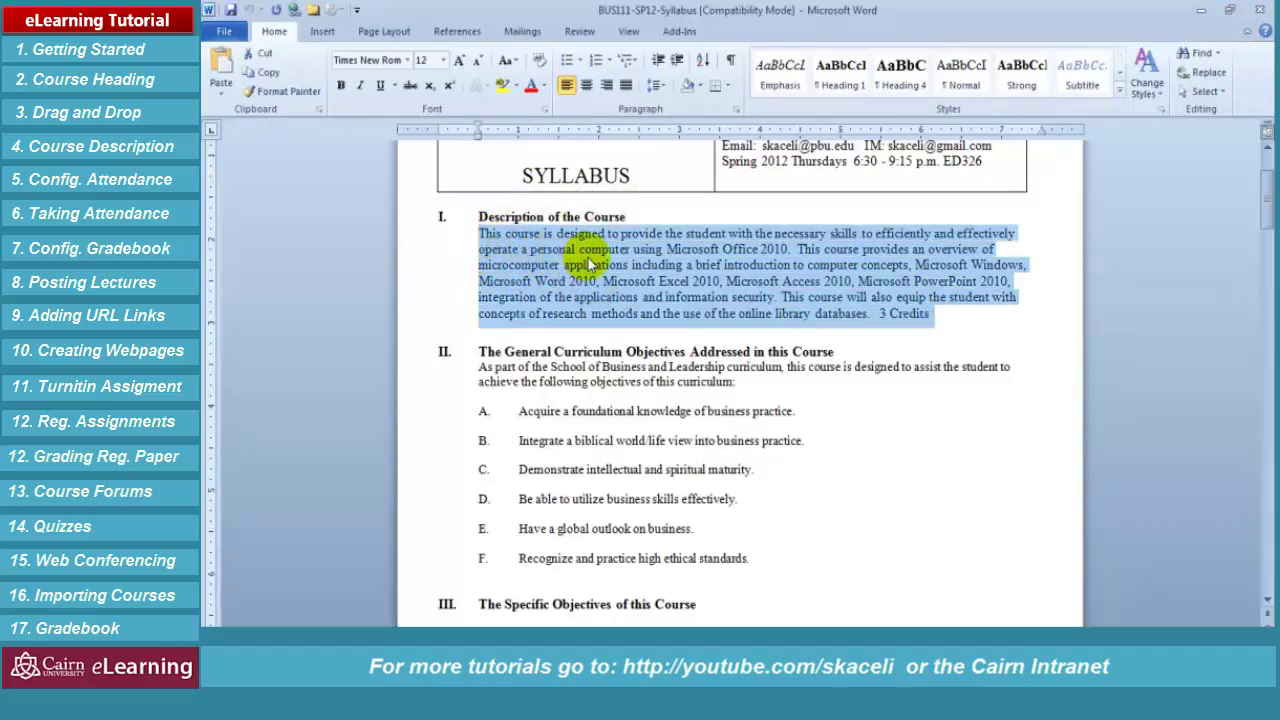
key("alt+Tab")
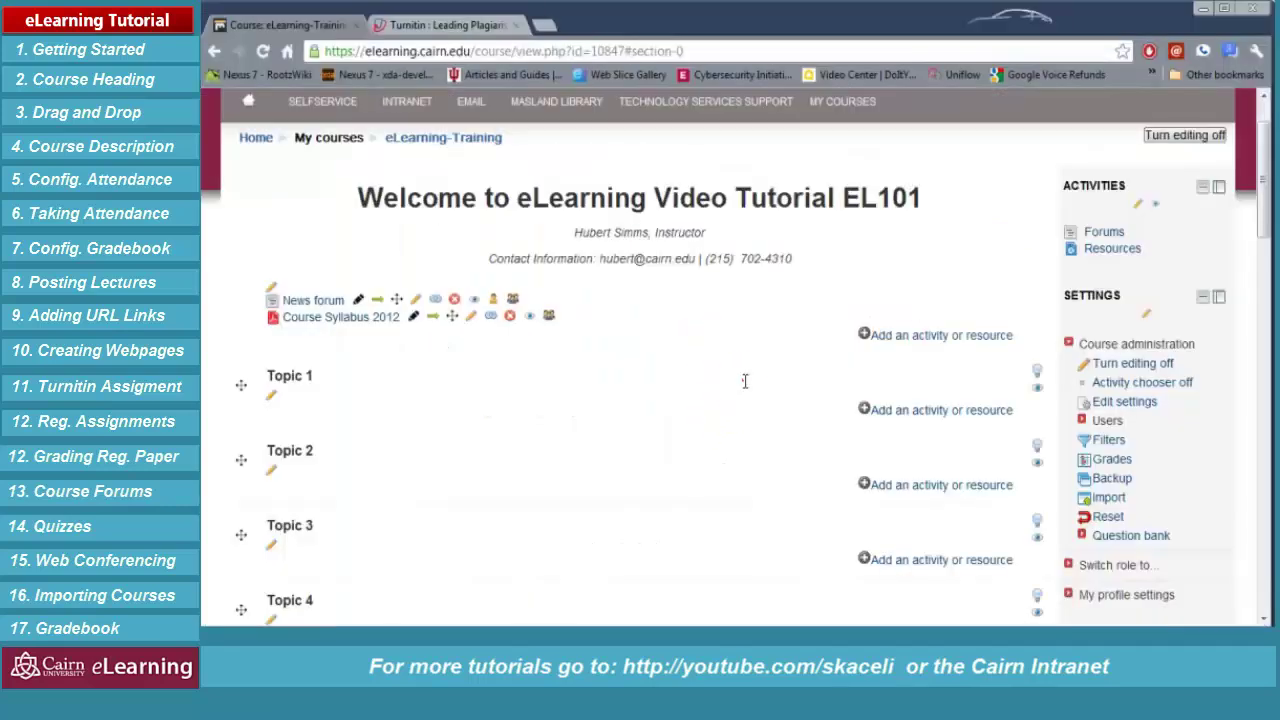
Add a label to the General section and paste in the course description
left_click(913, 337)
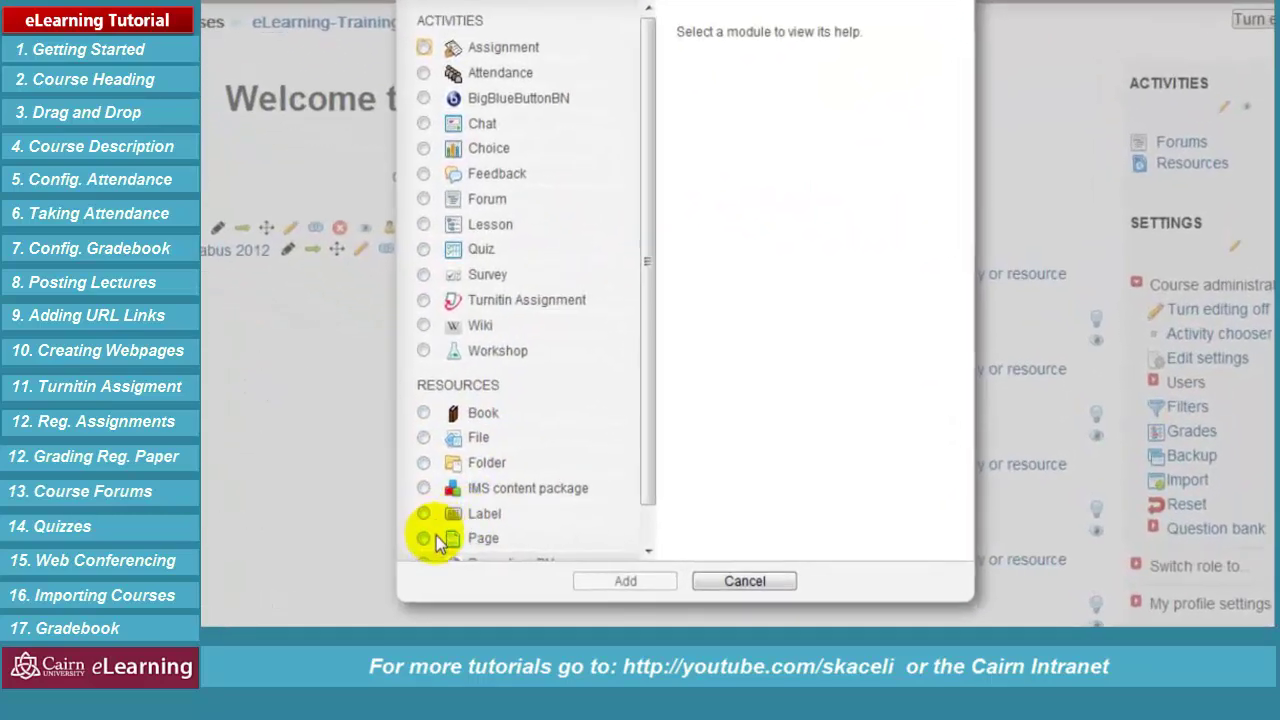
left_click(425, 516)
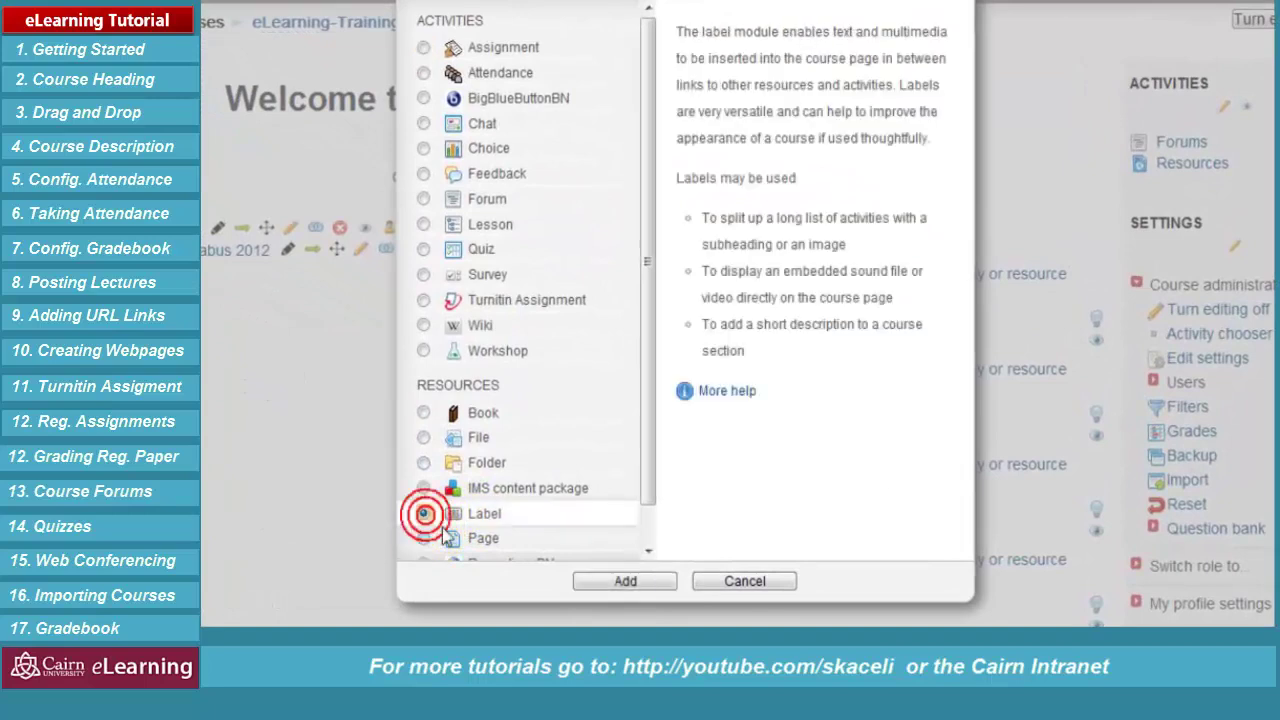
left_click(600, 584)
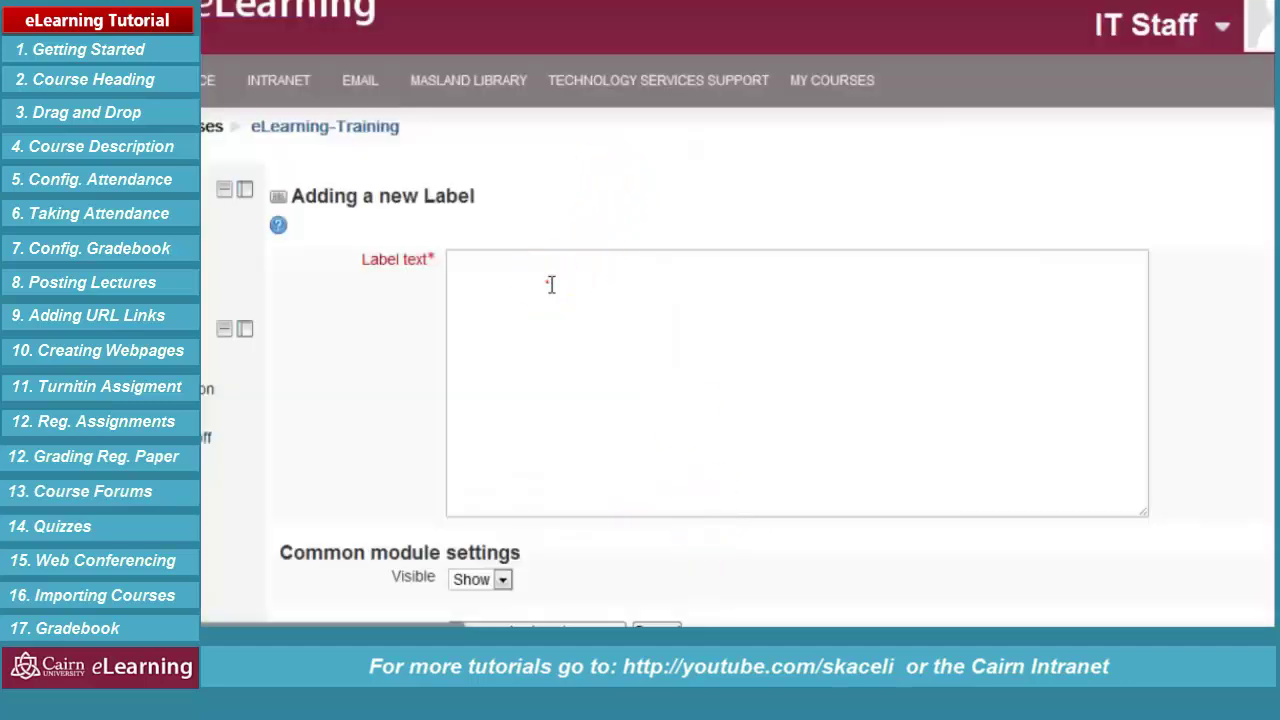
key("ctrl+v")
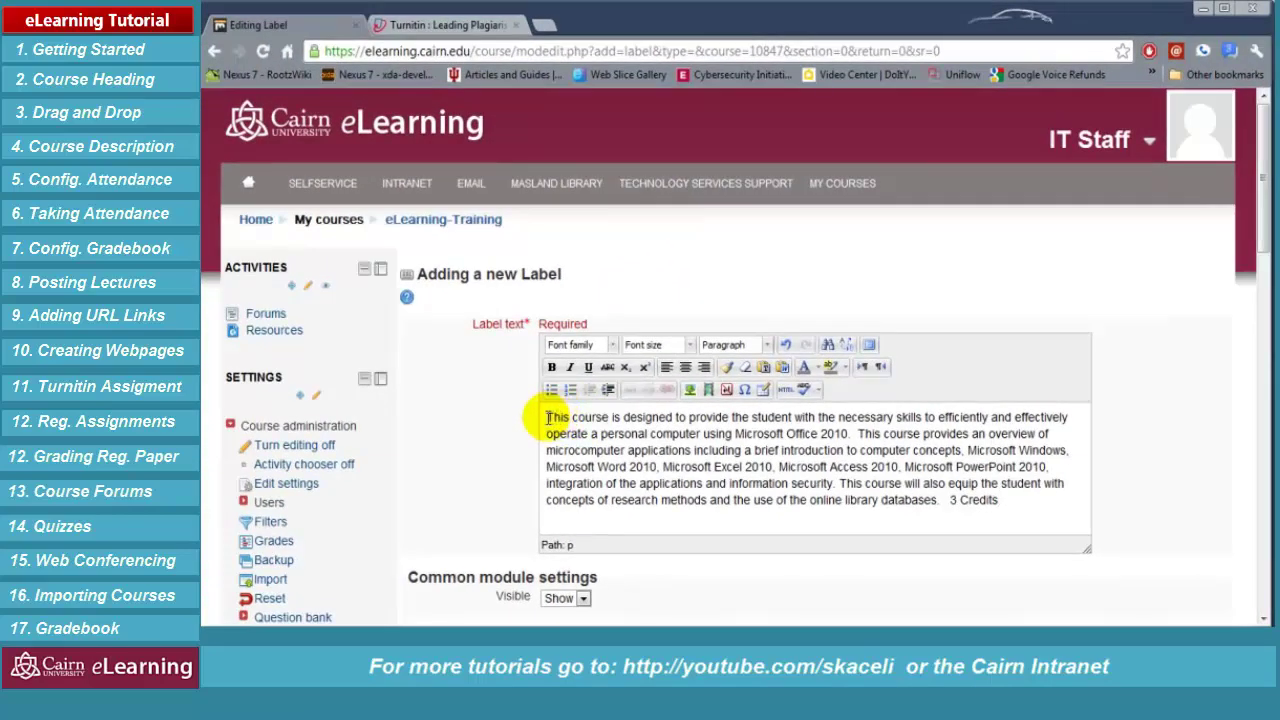
Add a bold 'Course Description' heading above the paragraph and save the label
left_click(548, 418)
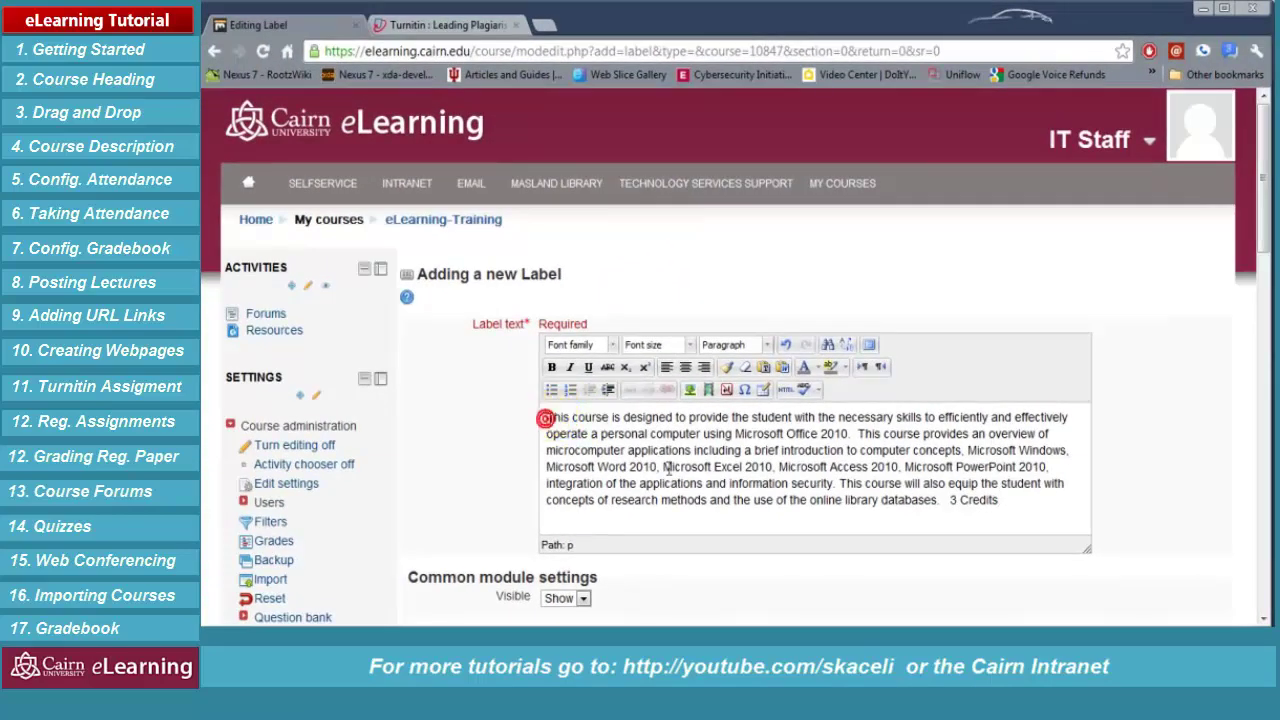
key("Return")
type("Course Description")
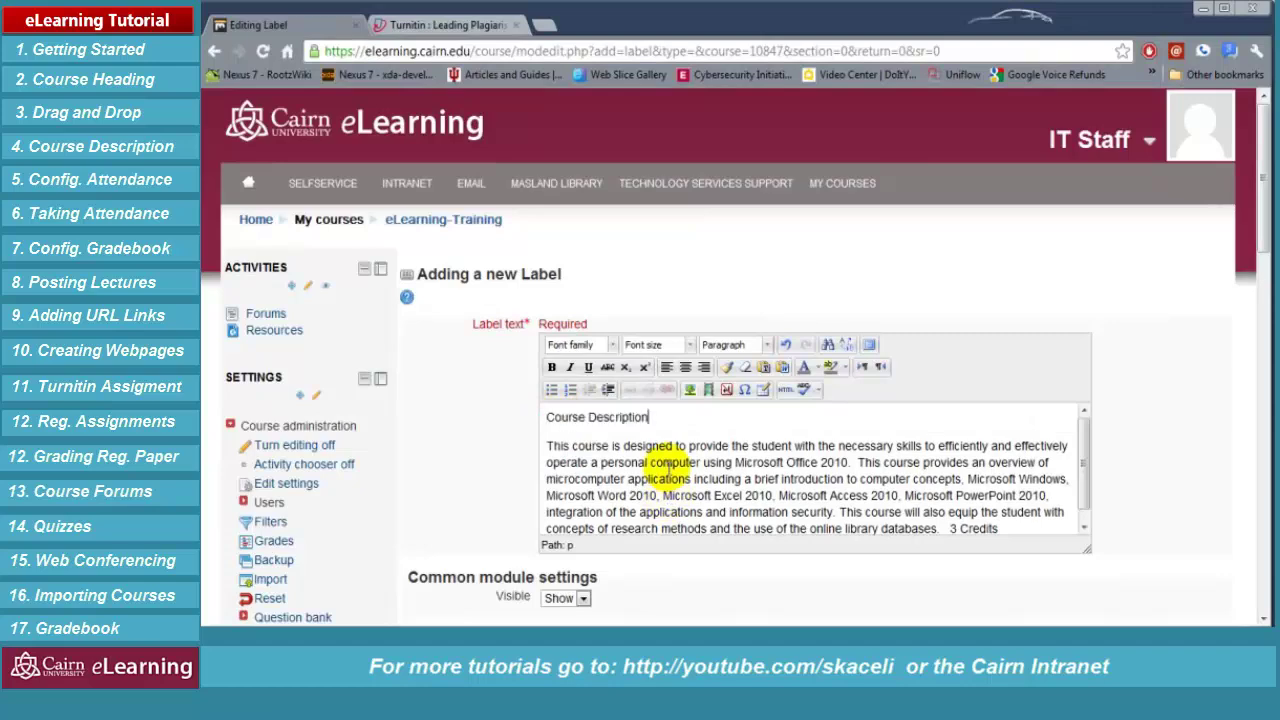
left_click_drag(690, 418, 546, 418)
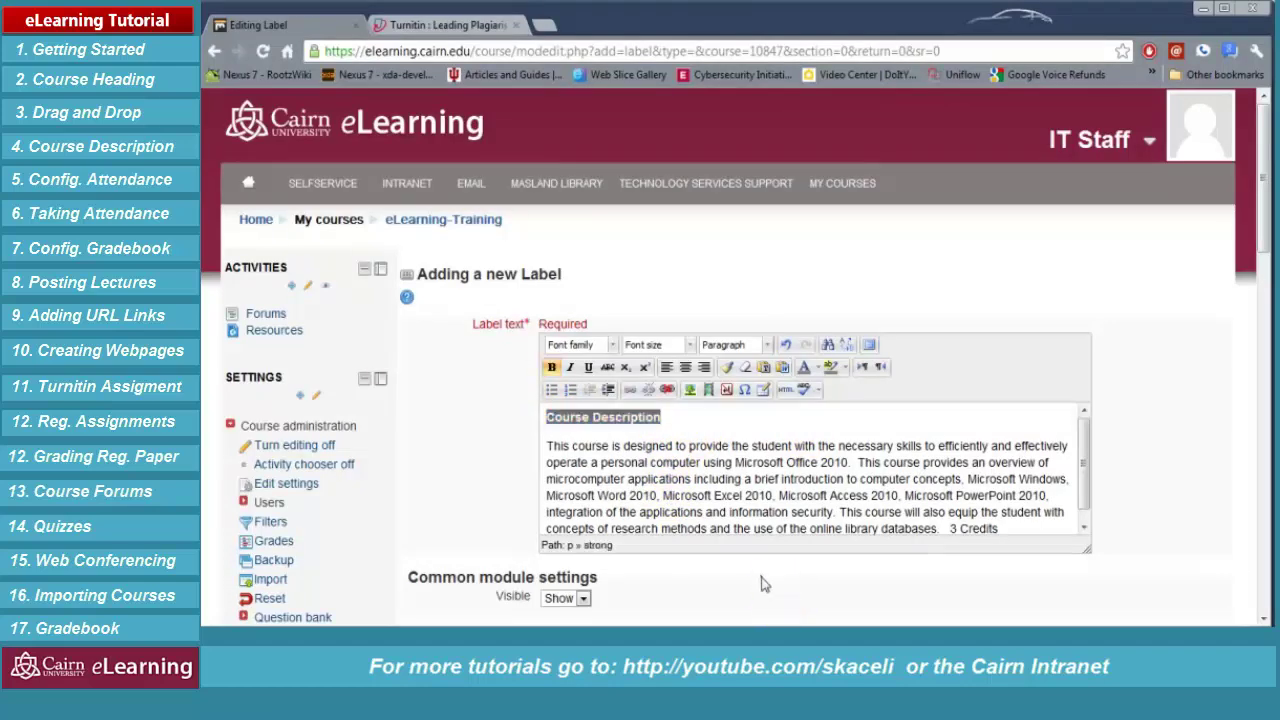
key("ctrl+b")
scroll(717, 575, "down", 1)
scroll(717, 575, "down", 1)
left_click(566, 471)
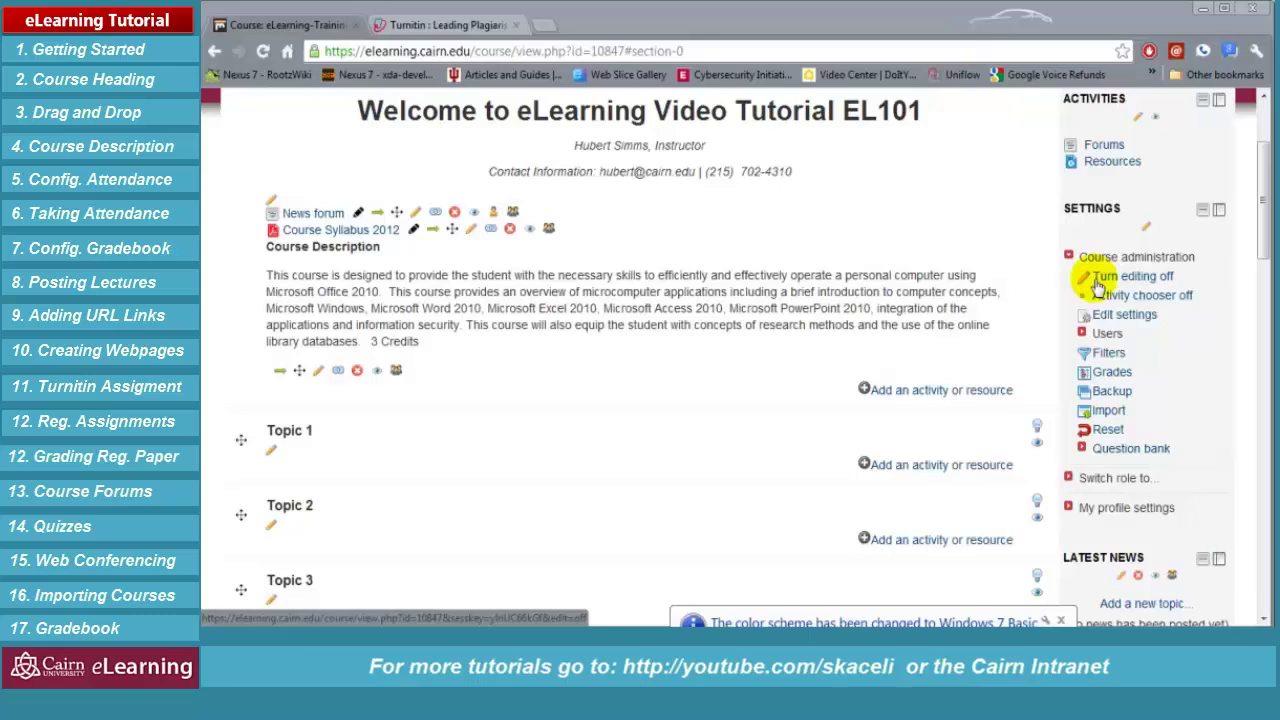
Add an Attendance activity named 'Class Attendance'
left_click(952, 392)
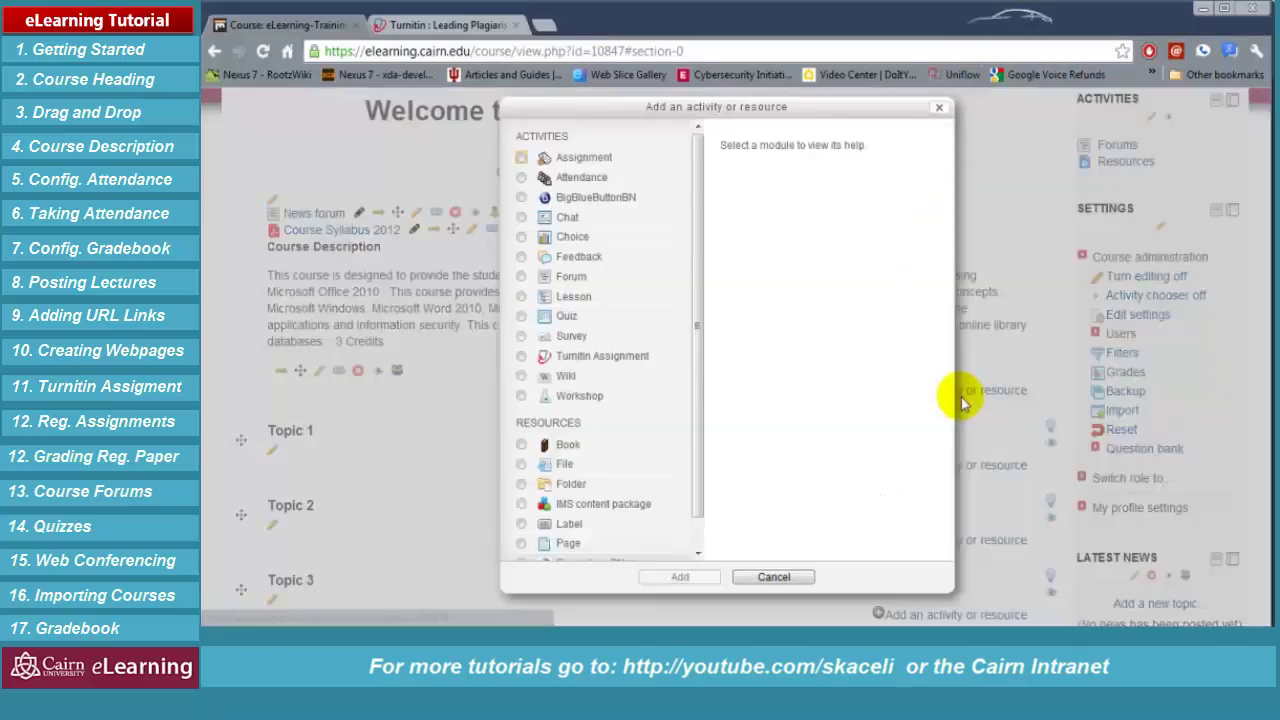
left_click(522, 178)
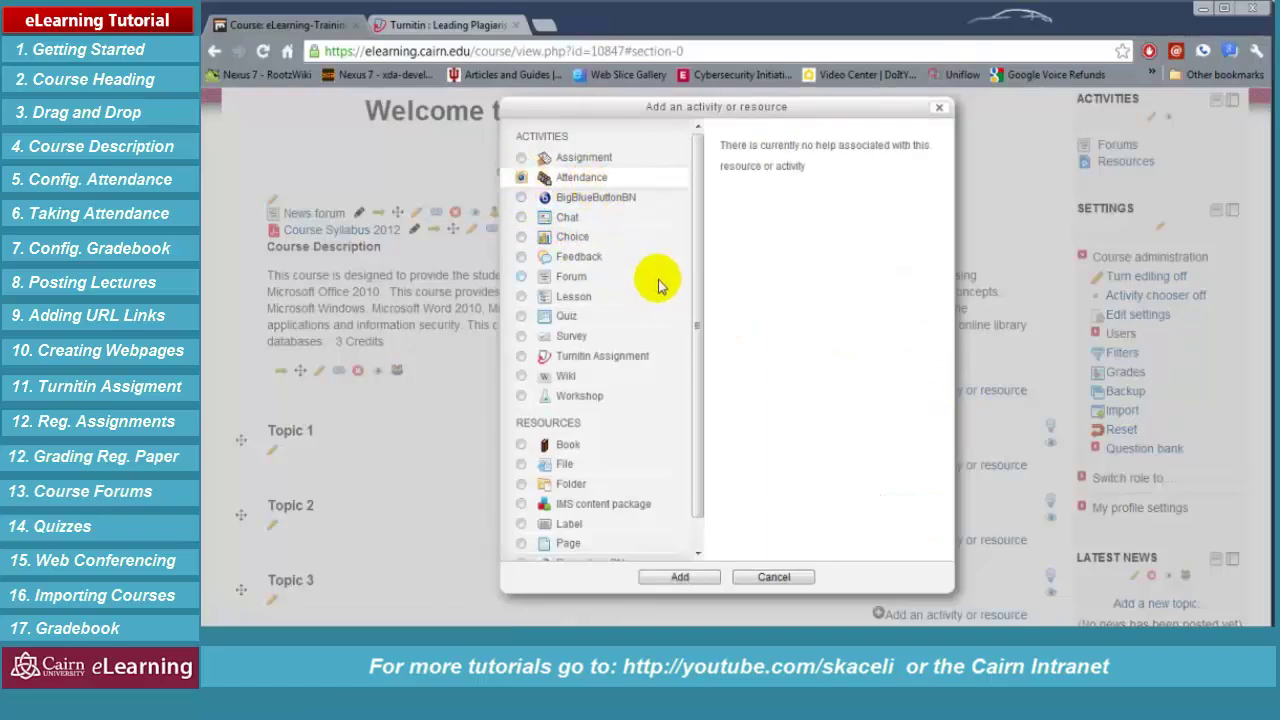
left_click(703, 584)
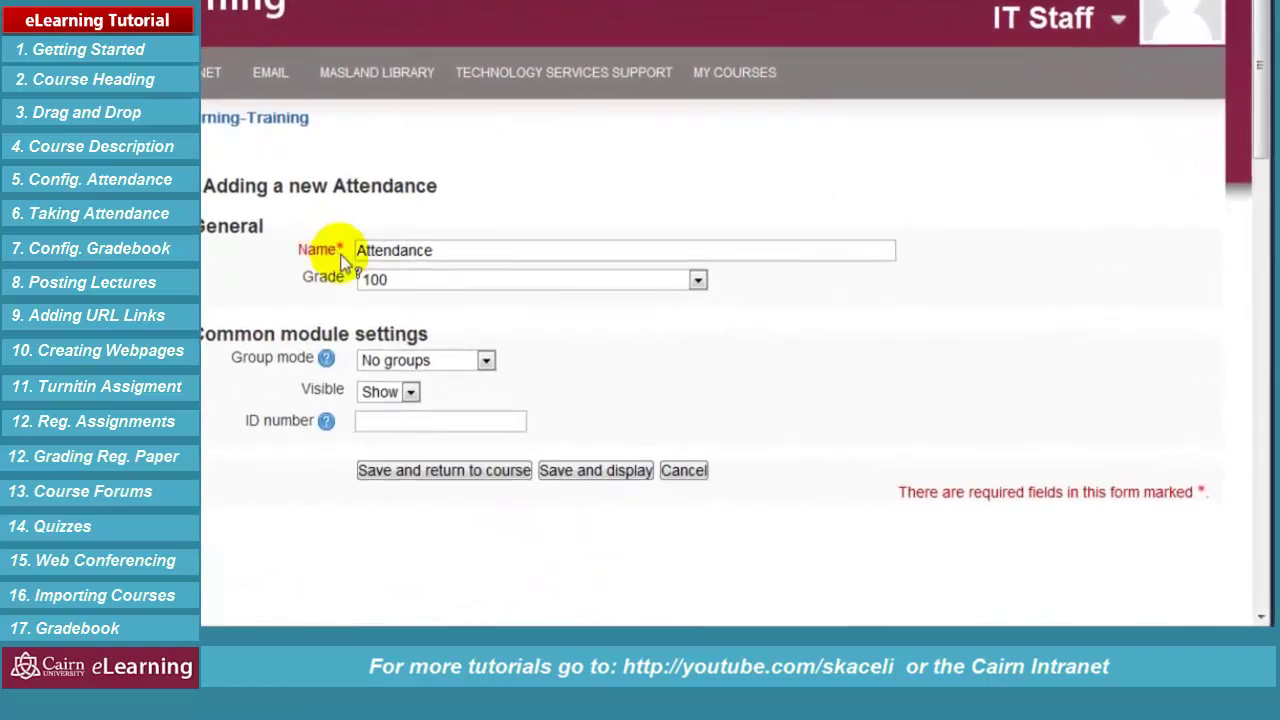
left_click(437, 251)
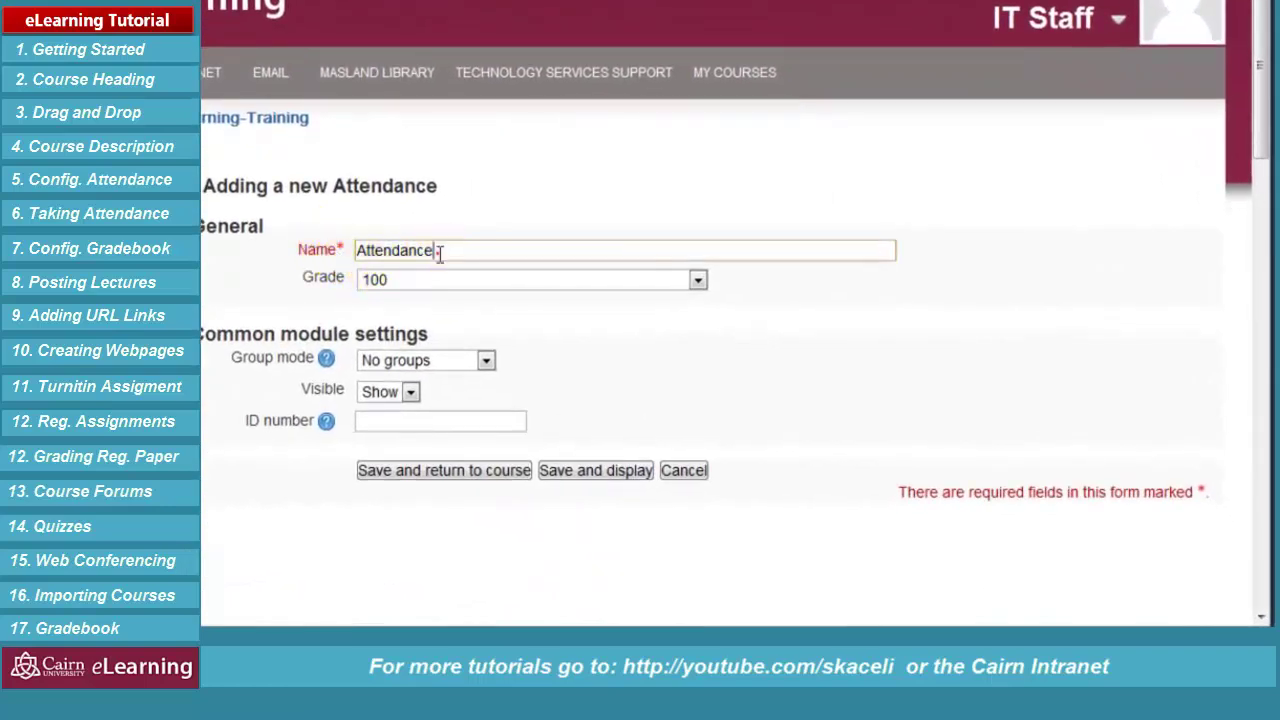
left_click(358, 250)
type("Class")
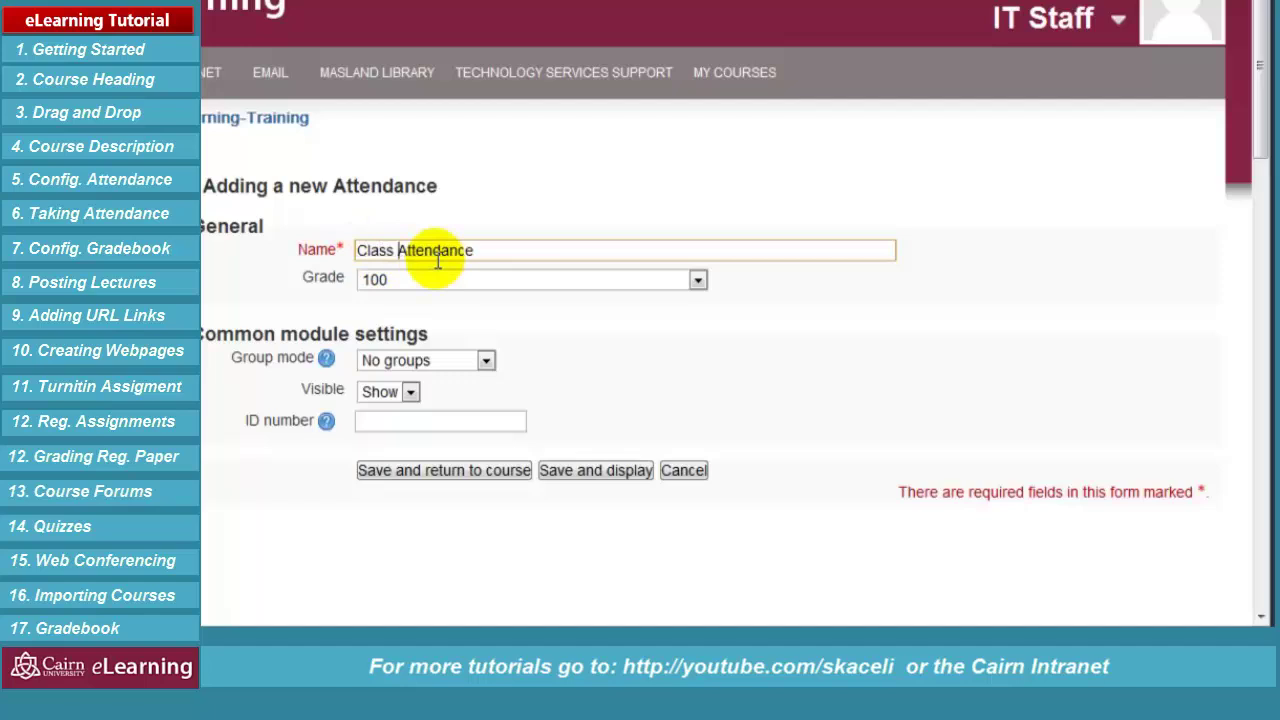
Set the activity's Grade to No grade, then save and display it
left_click(422, 281)
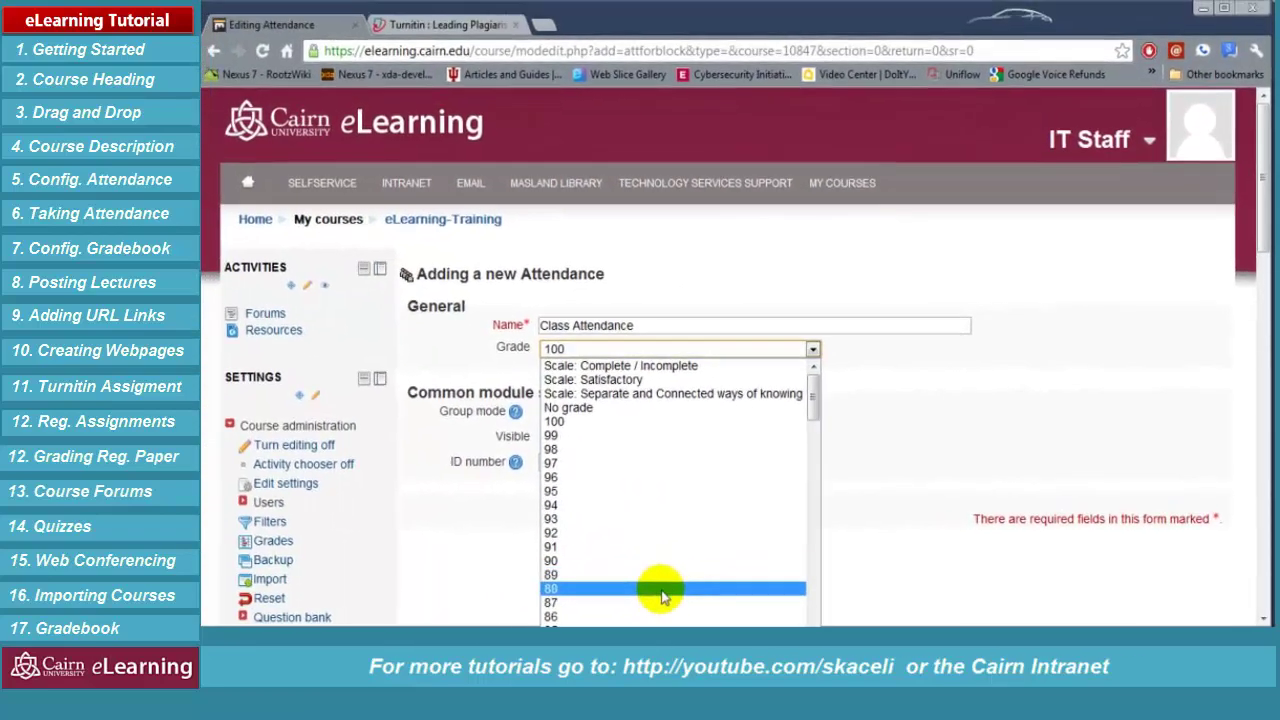
scroll(504, 582, "down", 3)
scroll(504, 576, "up", 3)
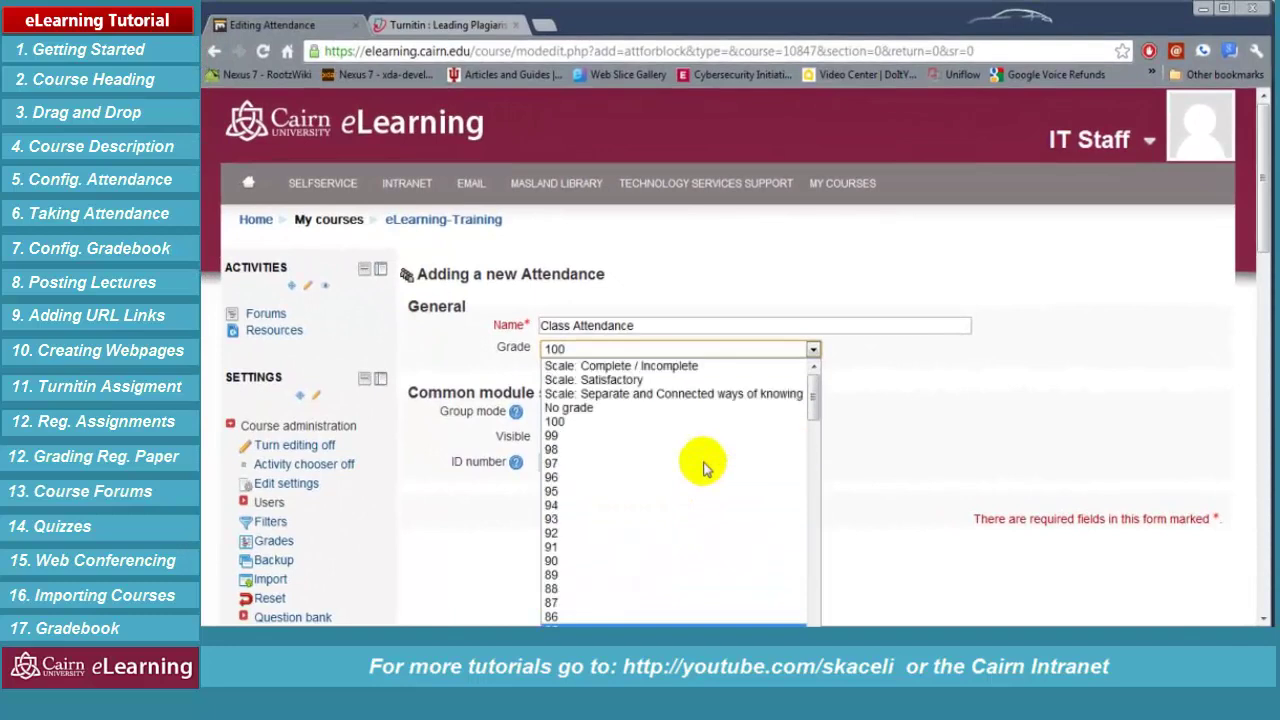
left_click(688, 412)
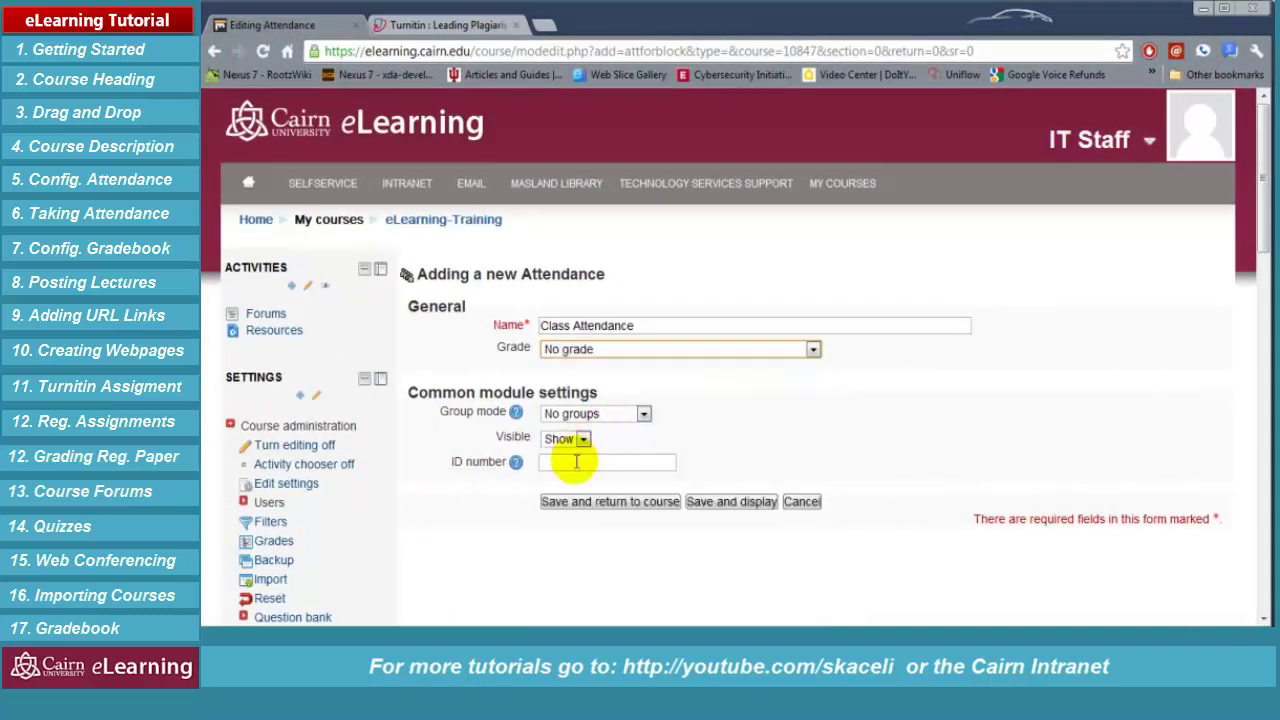
left_click(710, 505)
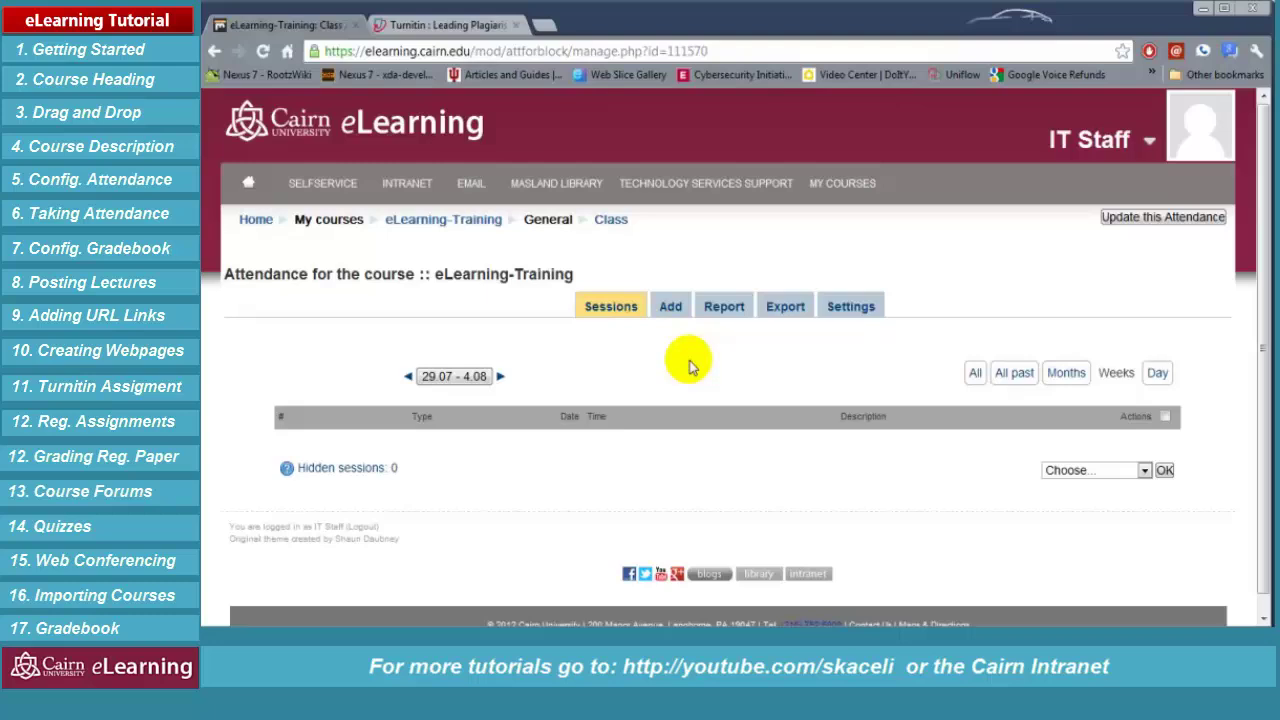
Enable multiple sessions starting 1 September 2012, each lasting one hour
left_click(672, 309)
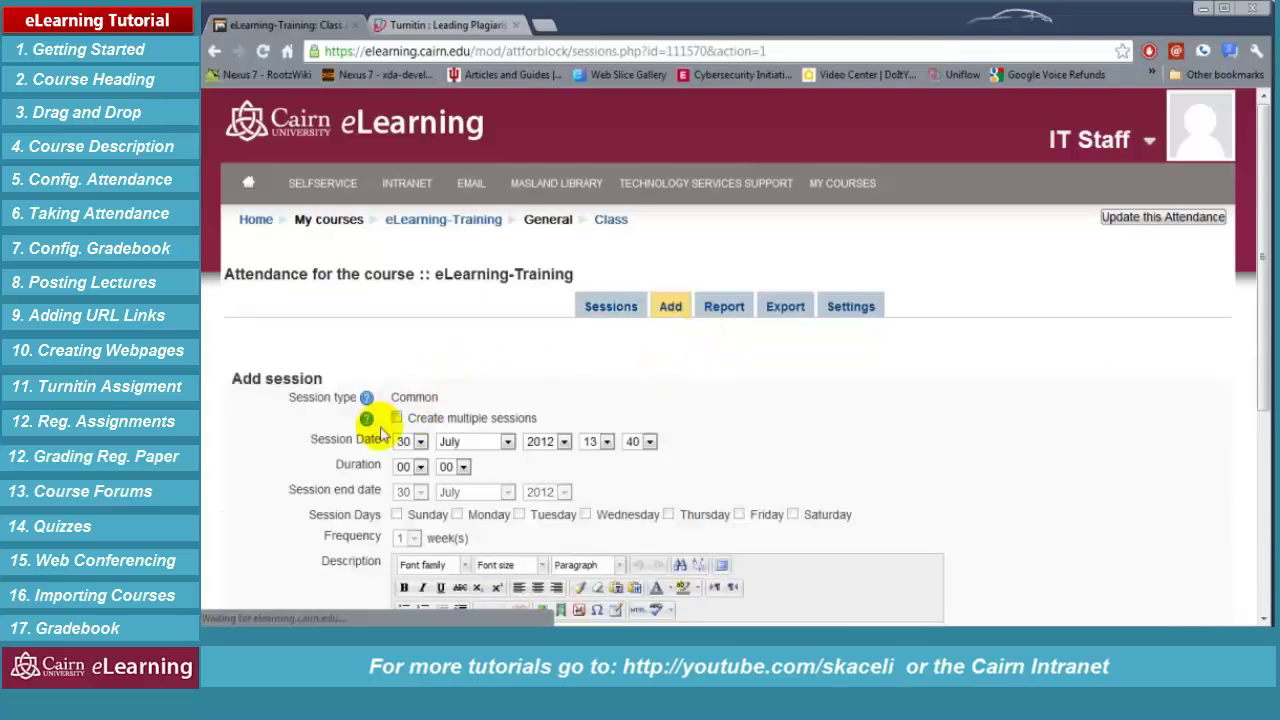
left_click(398, 418)
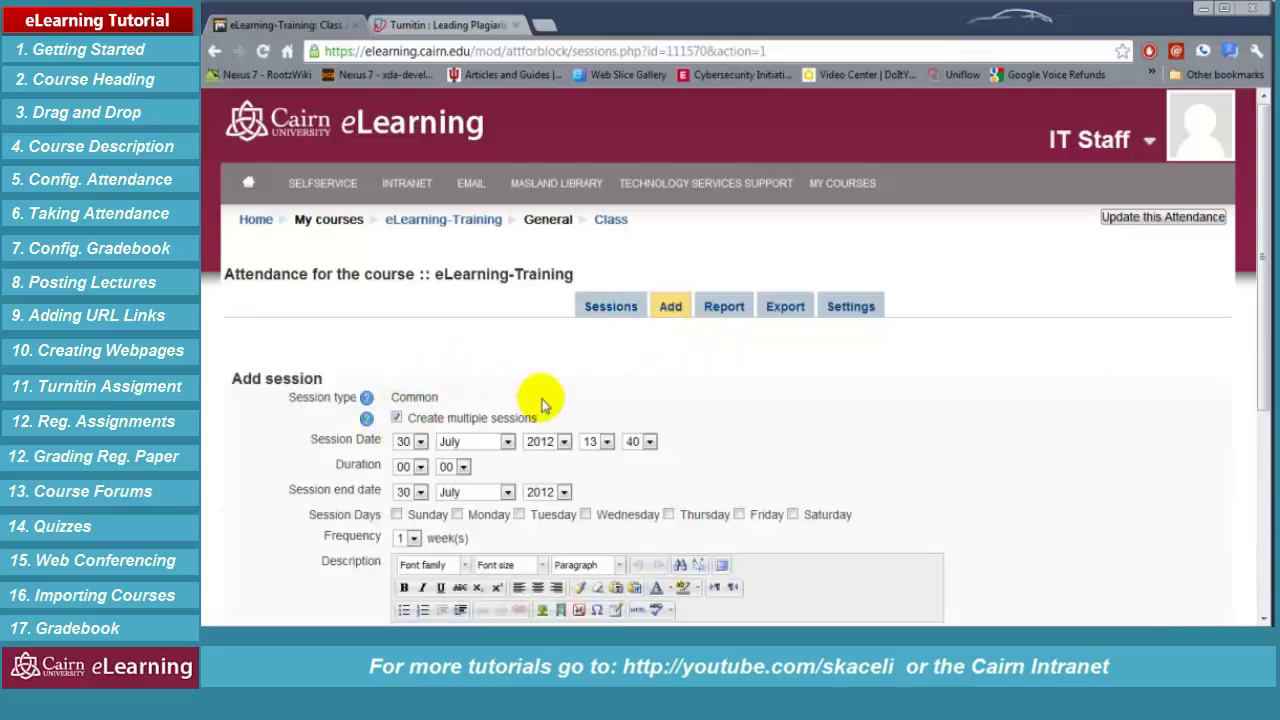
scroll(540, 405, "down", 1)
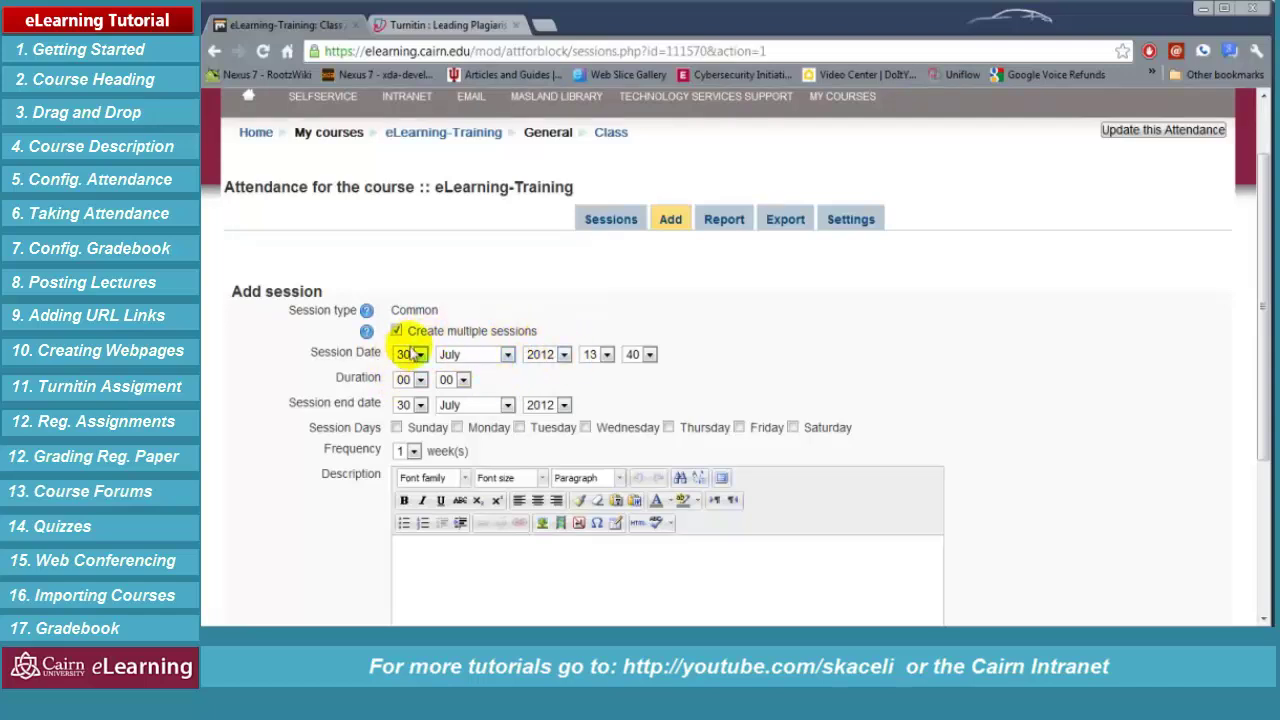
left_click(419, 354)
scroll(418, 420, "up", 4)
left_click(402, 371)
left_click(420, 379)
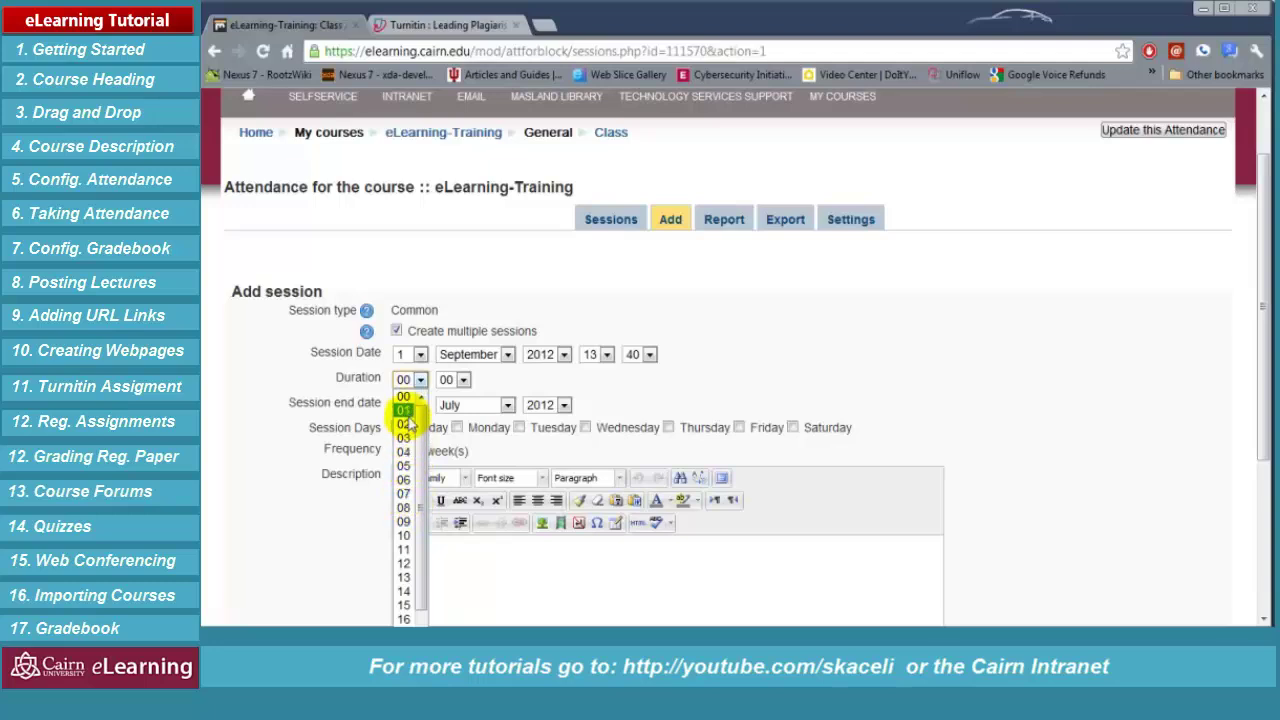
left_click(408, 410)
Repeat 'Regular class' sessions on Monday, Wednesday, Friday until 12 December 2012 and generate them
left_click(420, 405)
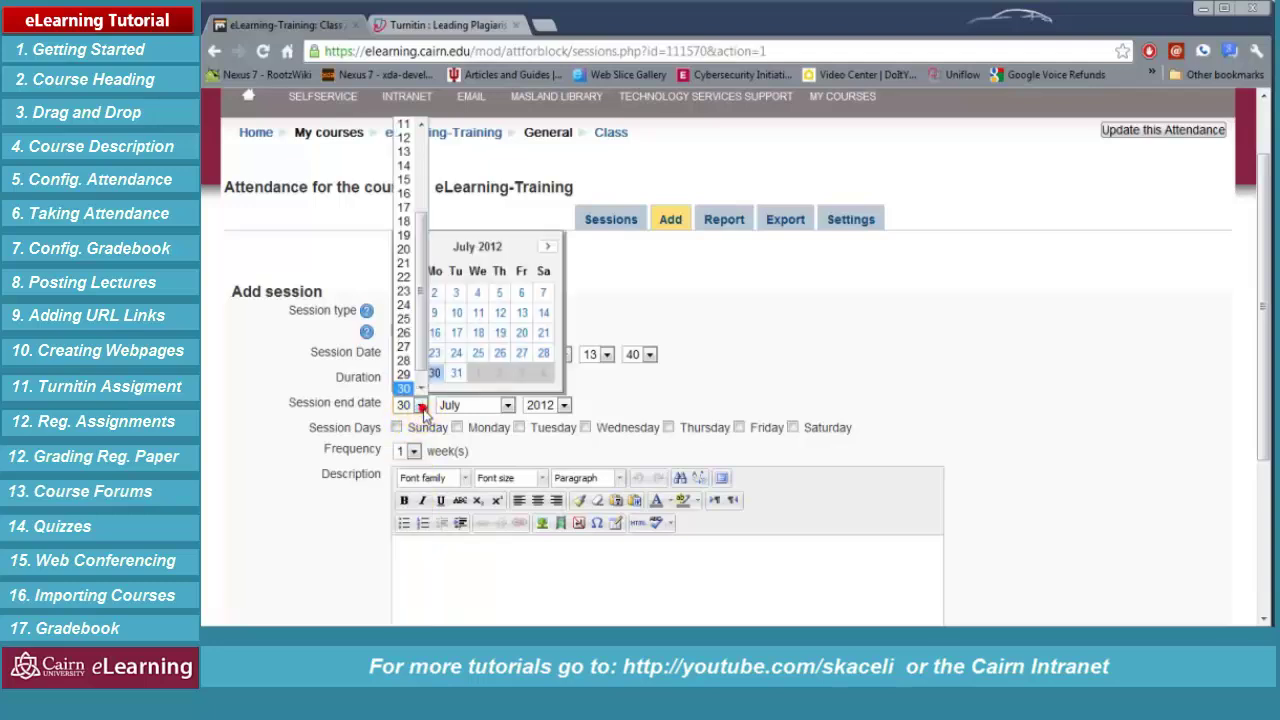
left_click(412, 406)
left_click(478, 336)
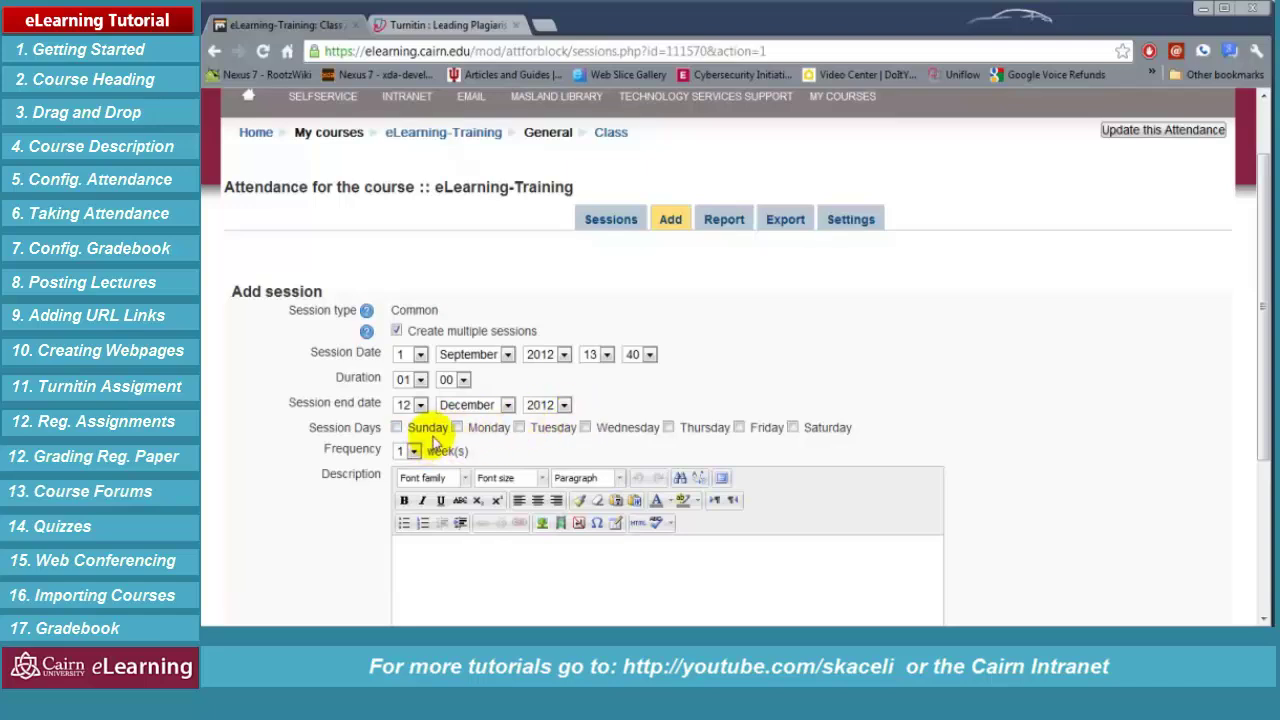
left_click(457, 427)
left_click(585, 427)
left_click(740, 427)
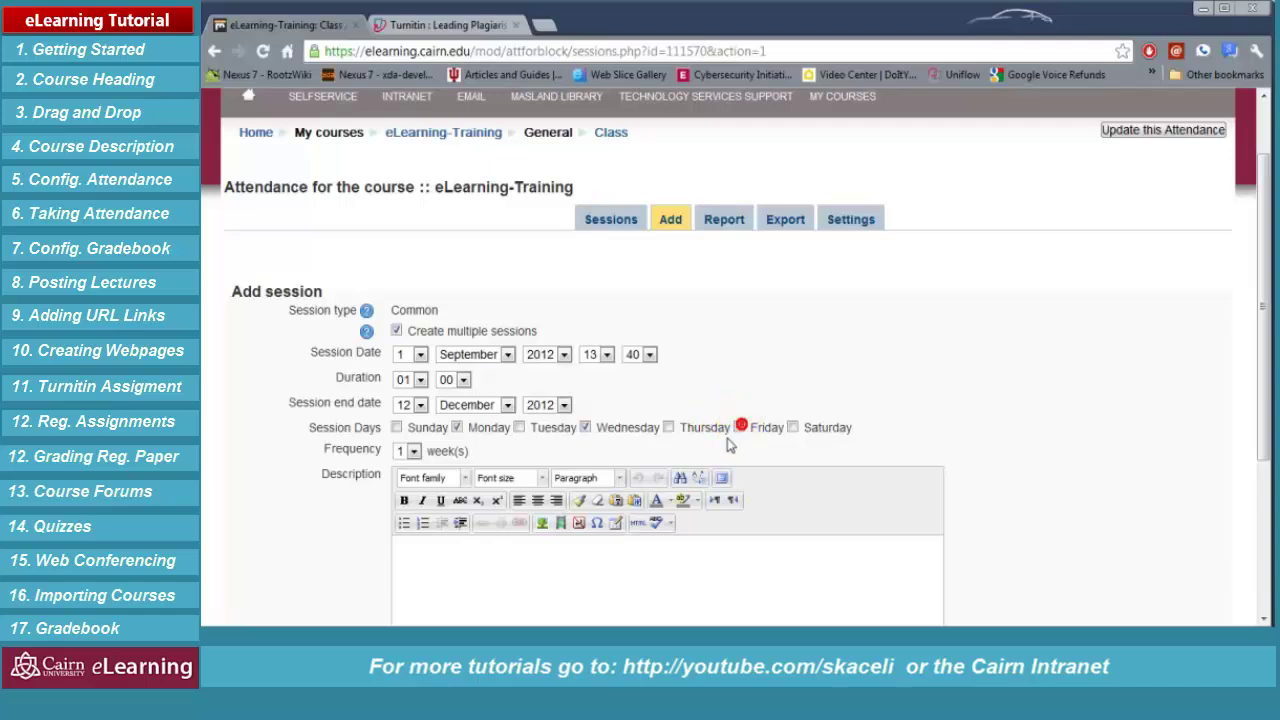
left_click(465, 557)
scroll(490, 530, "down", 2)
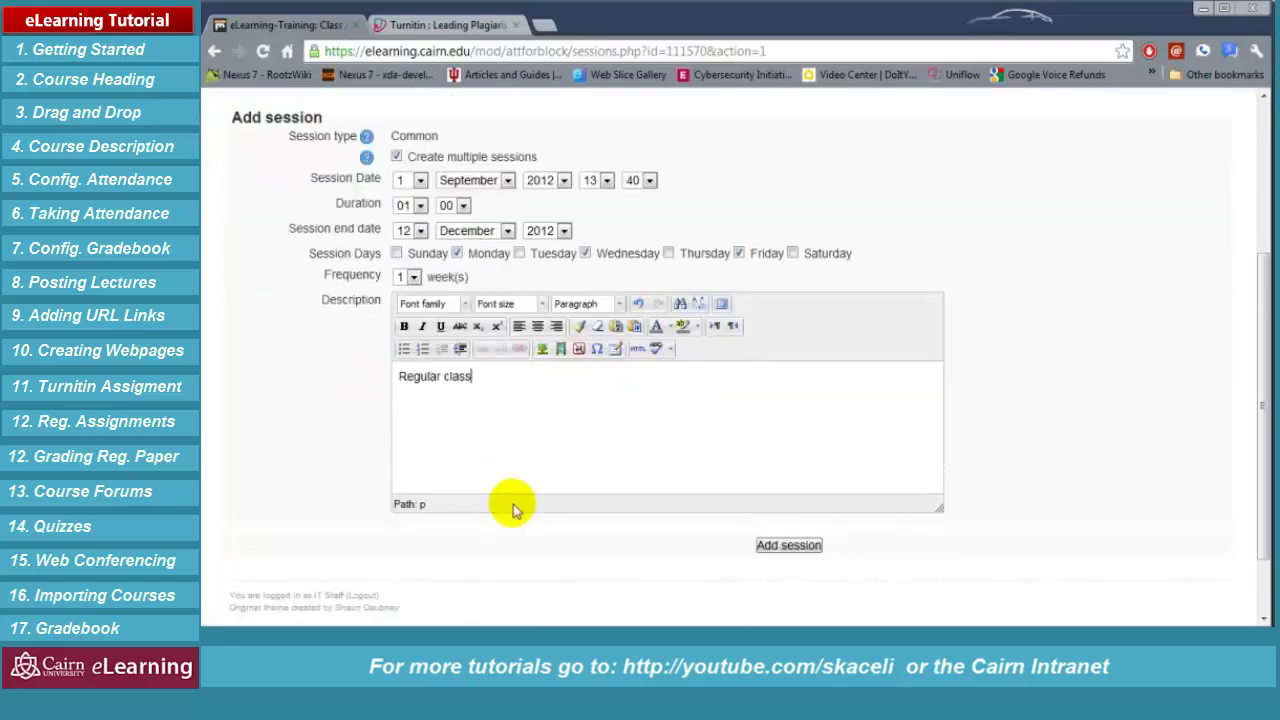
left_click(789, 545)
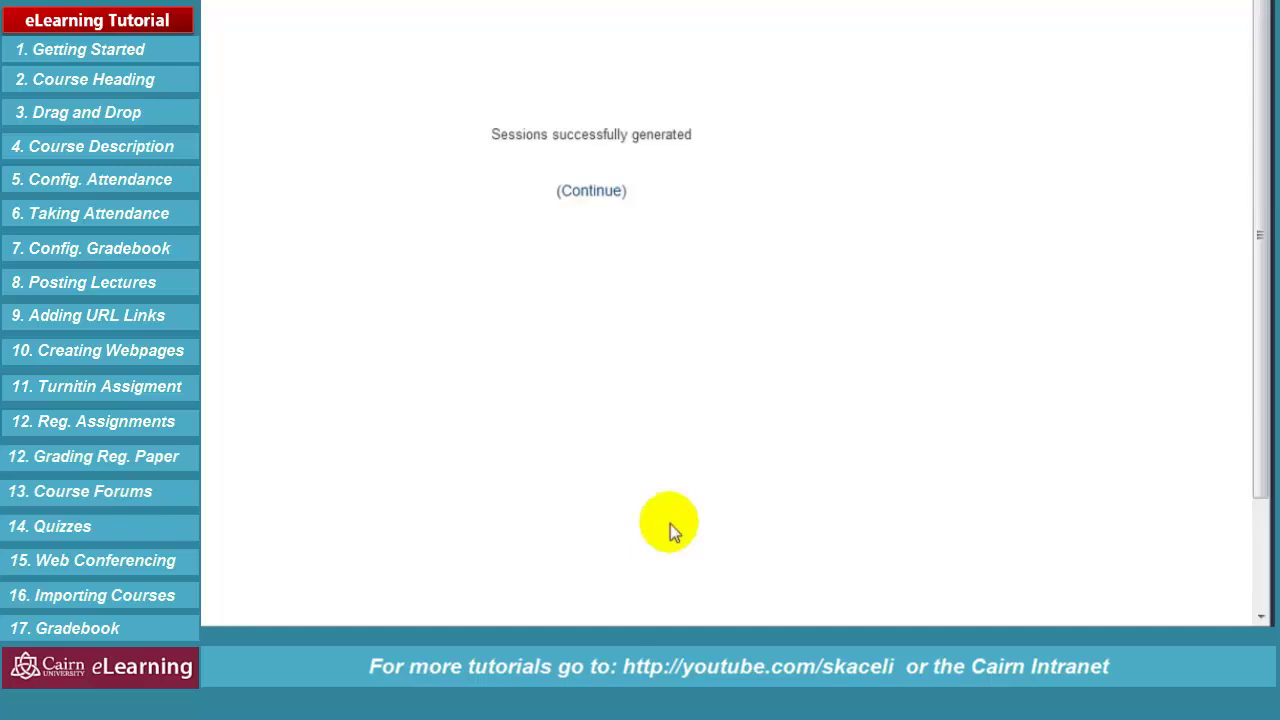
Show all Class Attendance sessions instead of a single week
left_click(449, 230)
left_click(900, 312)
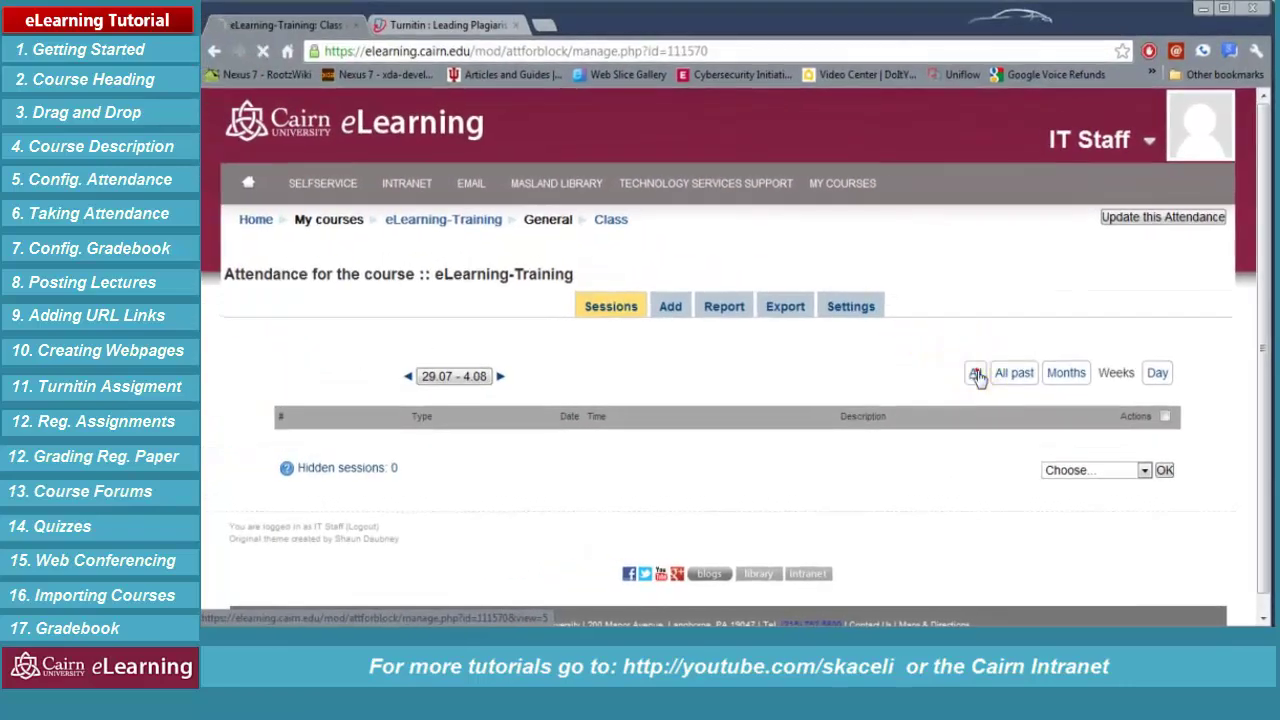
left_click(977, 374)
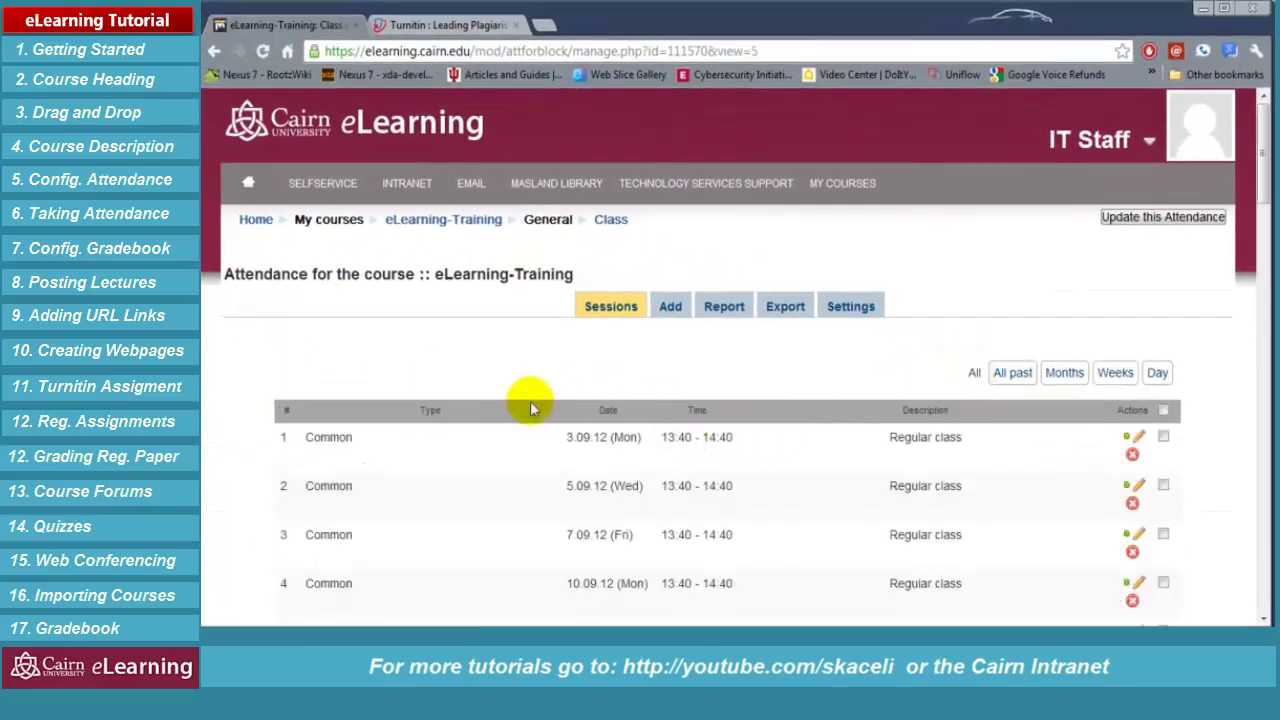
Review the sessions starting 3.09.12 at 13:40–14:40, then go back to the course page
scroll(480, 392, "down", 1)
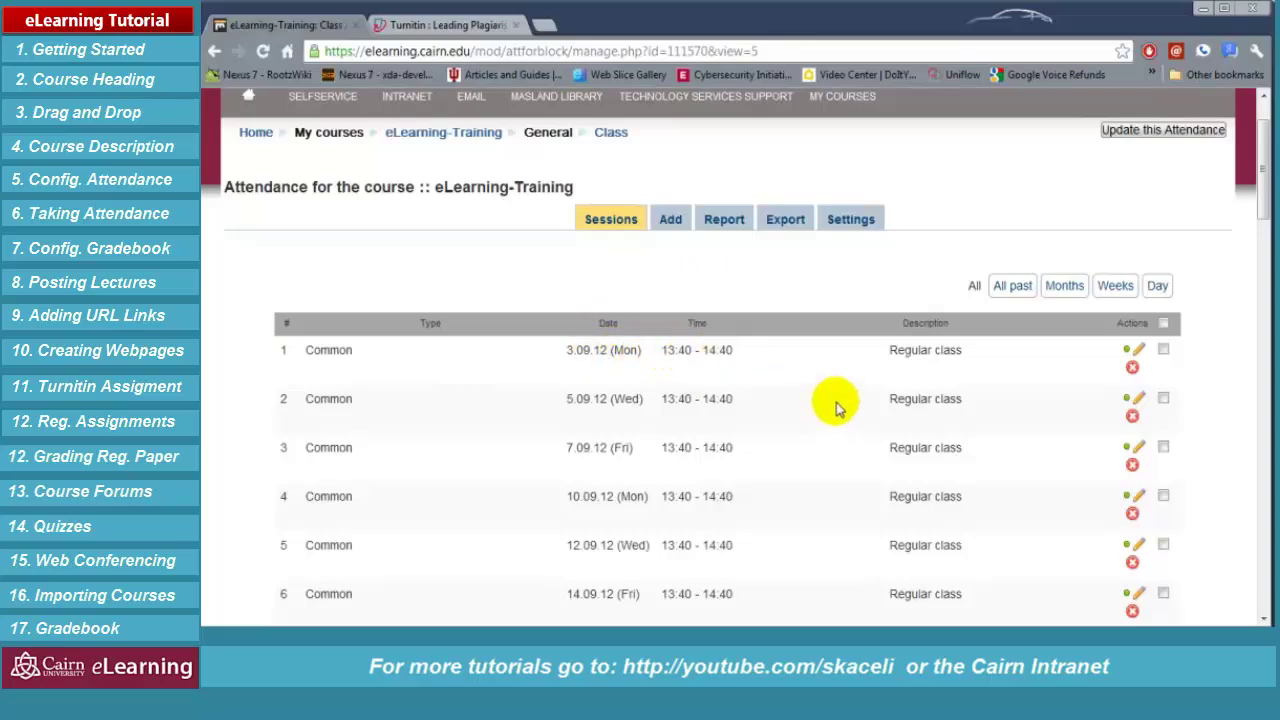
scroll(586, 425, "down", 5)
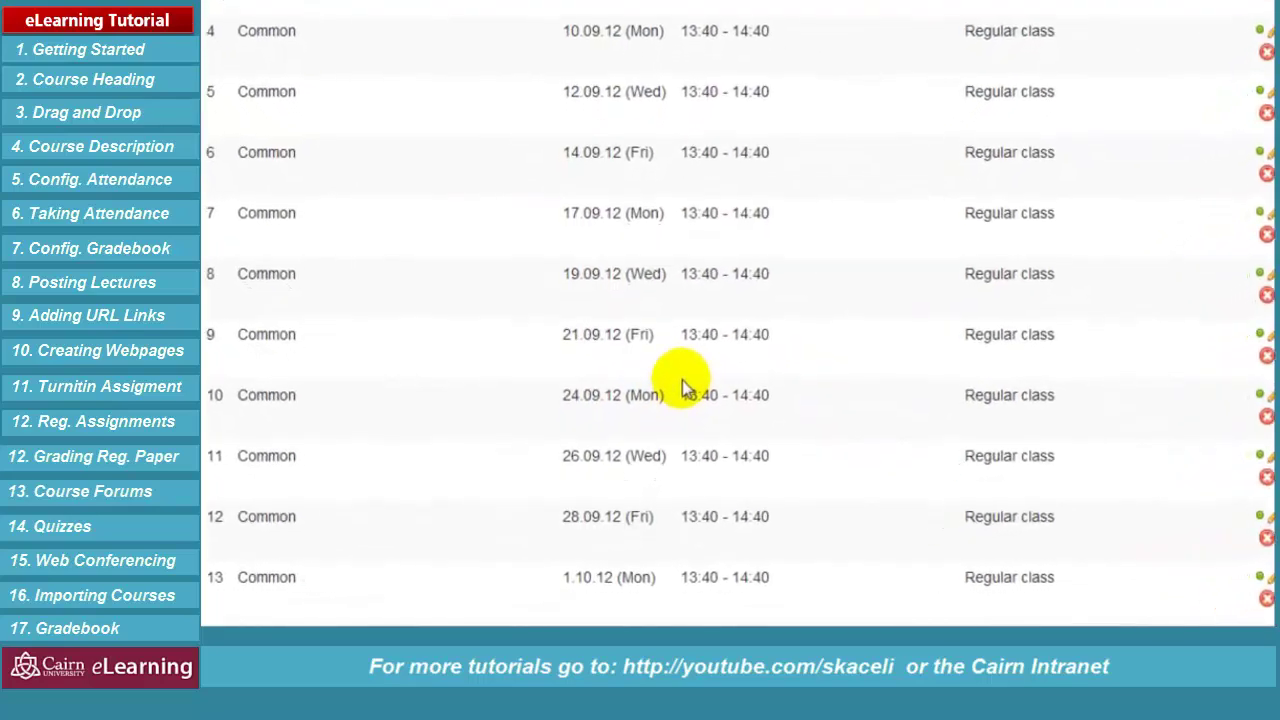
scroll(630, 335, "up", 5)
left_click_drag(610, 281, 558, 281)
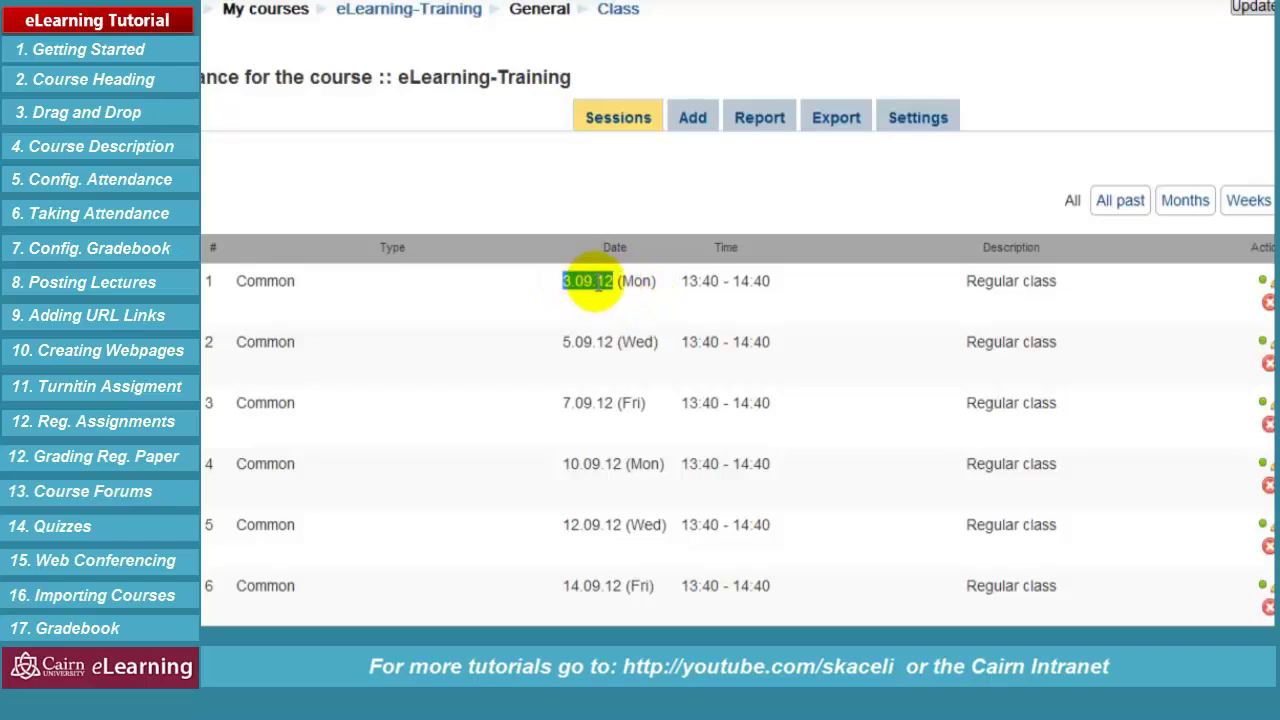
left_click(591, 281)
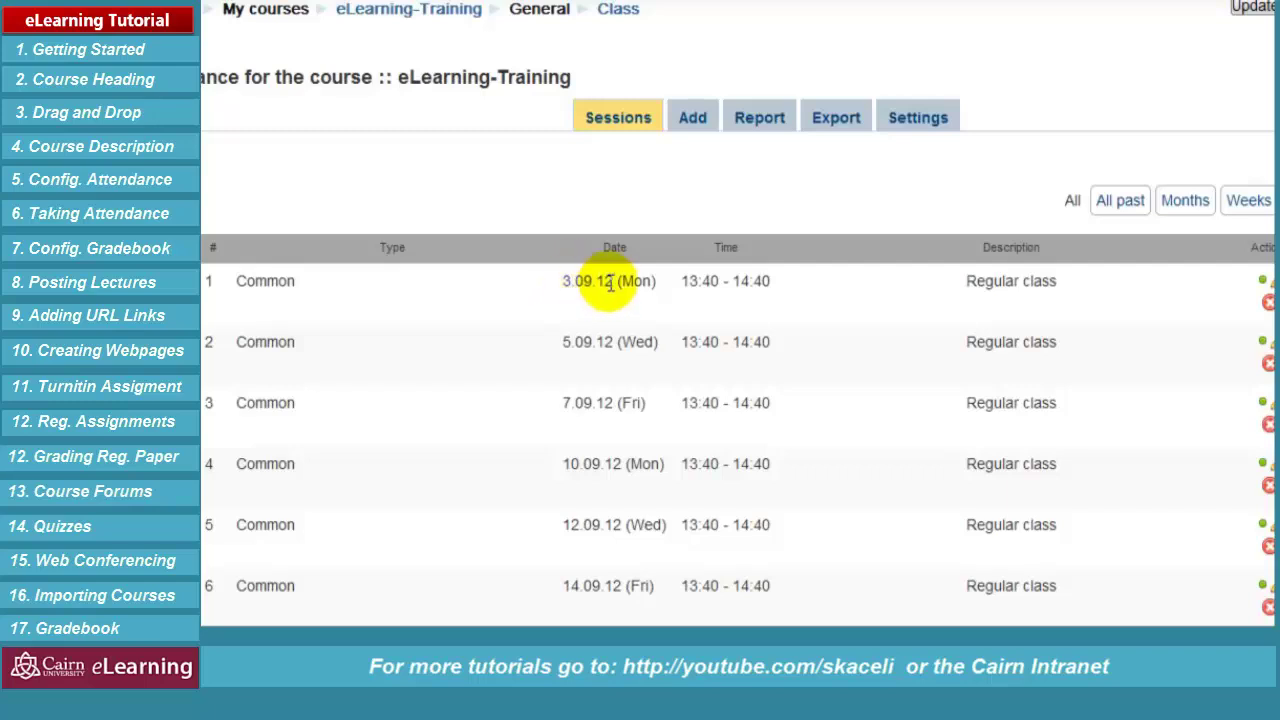
scroll(828, 317, "down", 5)
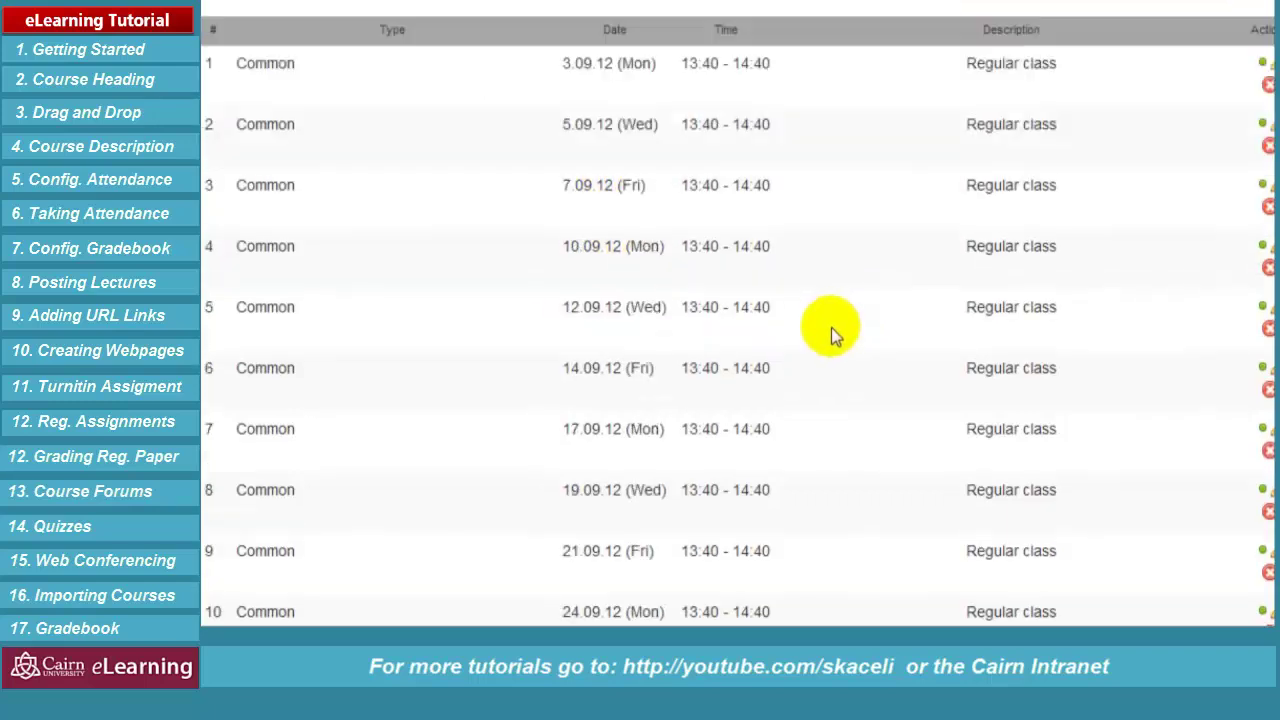
scroll(829, 337, "up", 5)
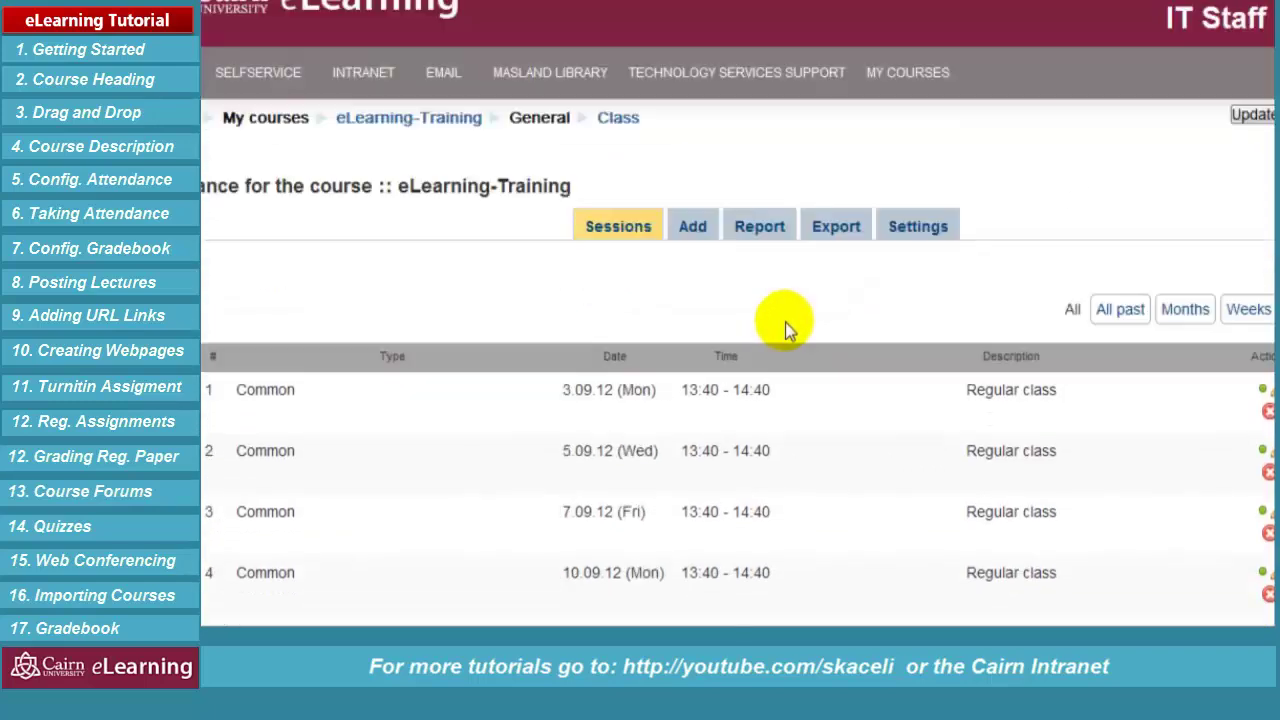
left_click(390, 124)
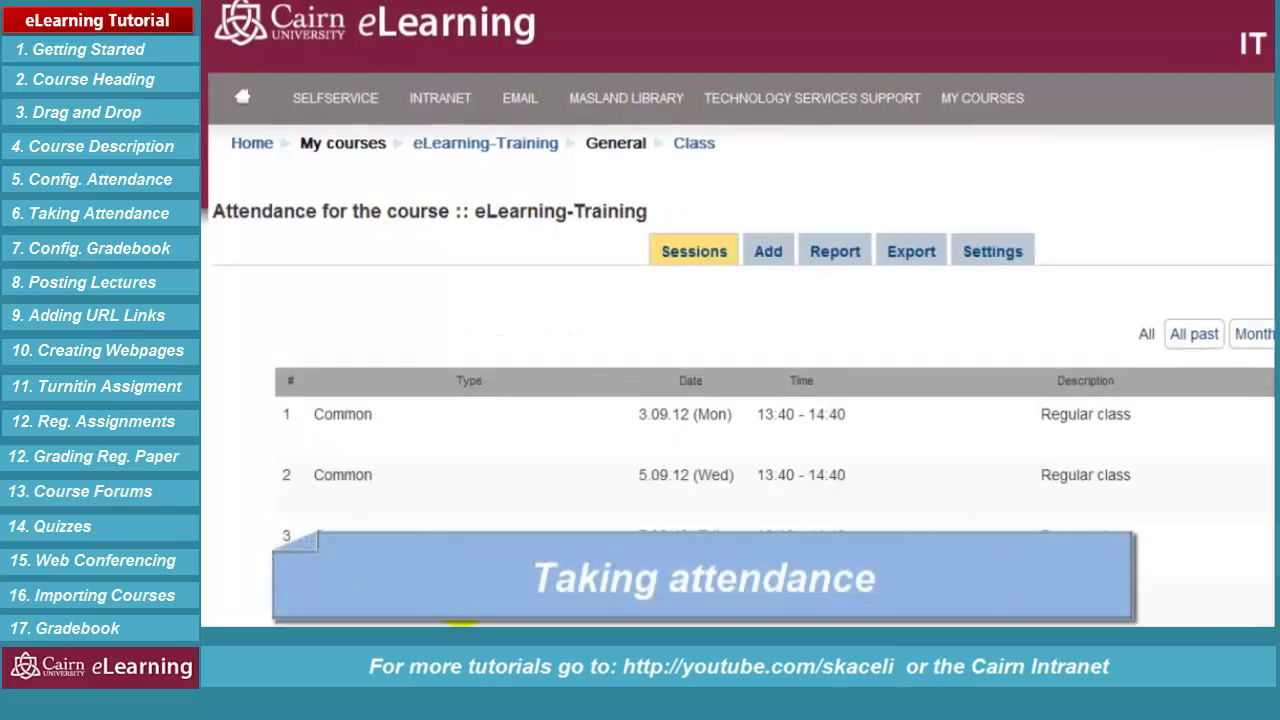
scroll(843, 313, "down", 2)
scroll(843, 313, "down", 3)
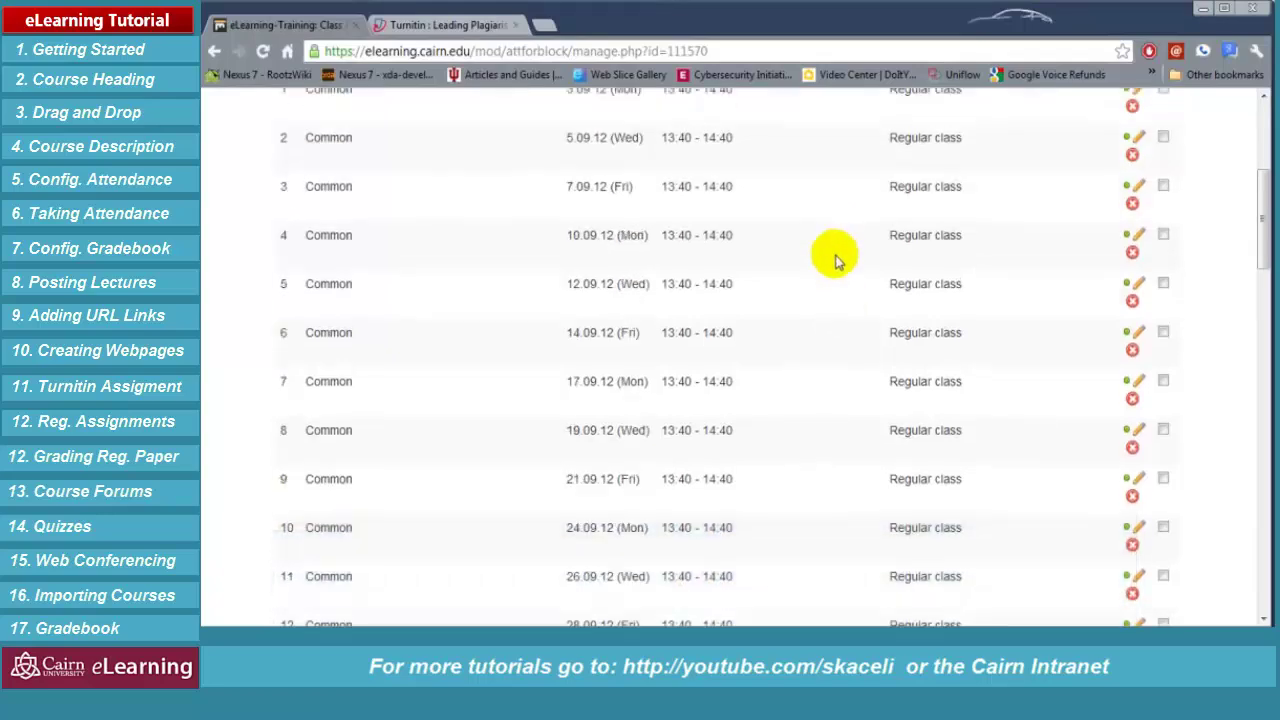
scroll(831, 255, "up", 5)
scroll(486, 334, "down", 6)
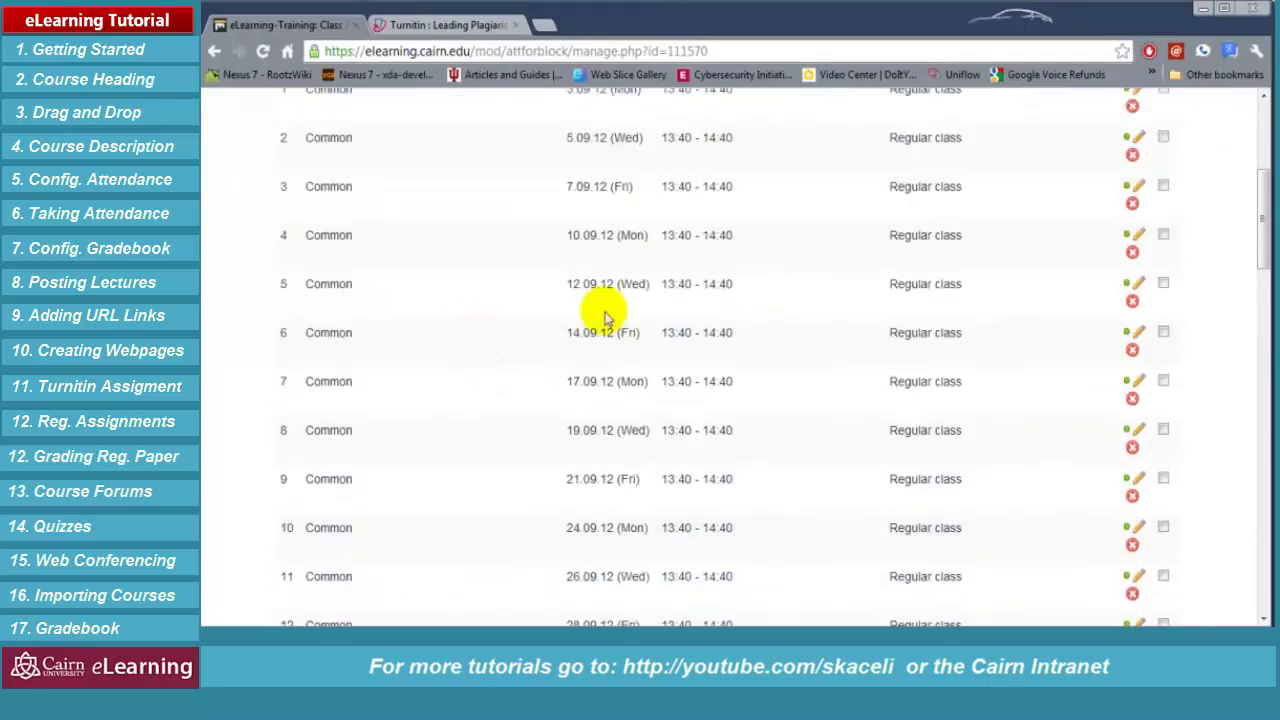
scroll(773, 278, "up", 6)
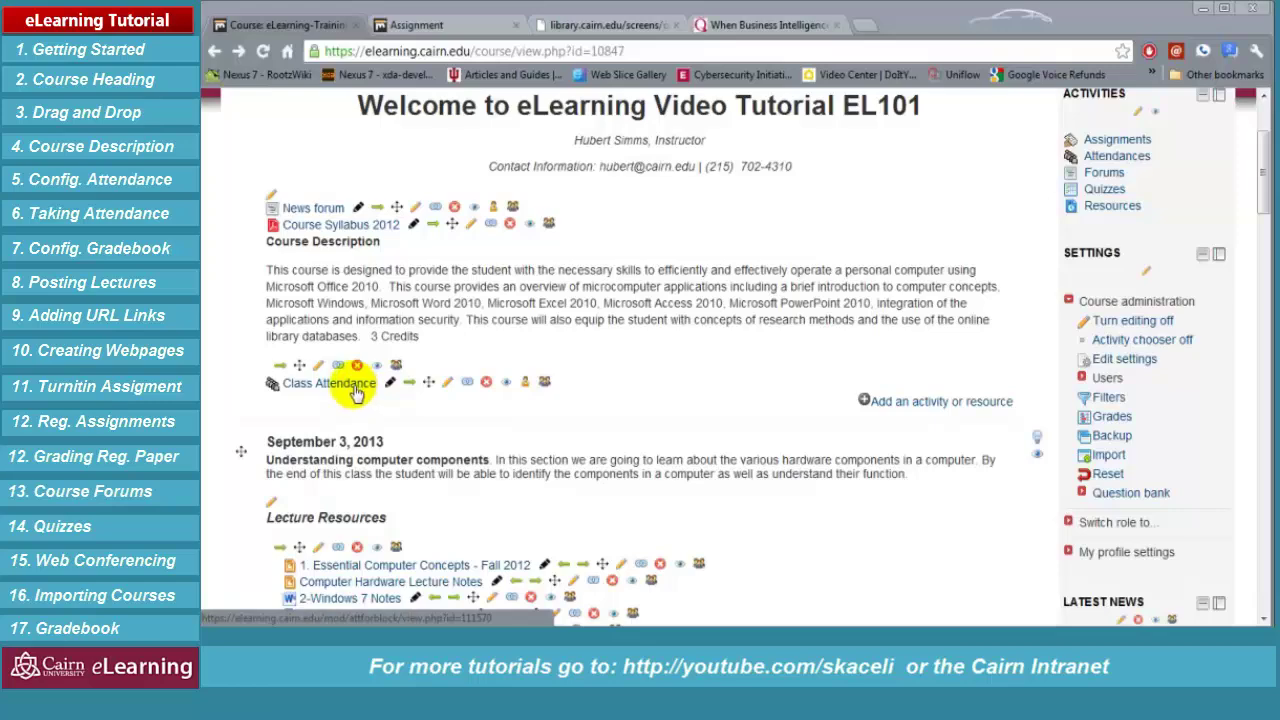
left_click(352, 386)
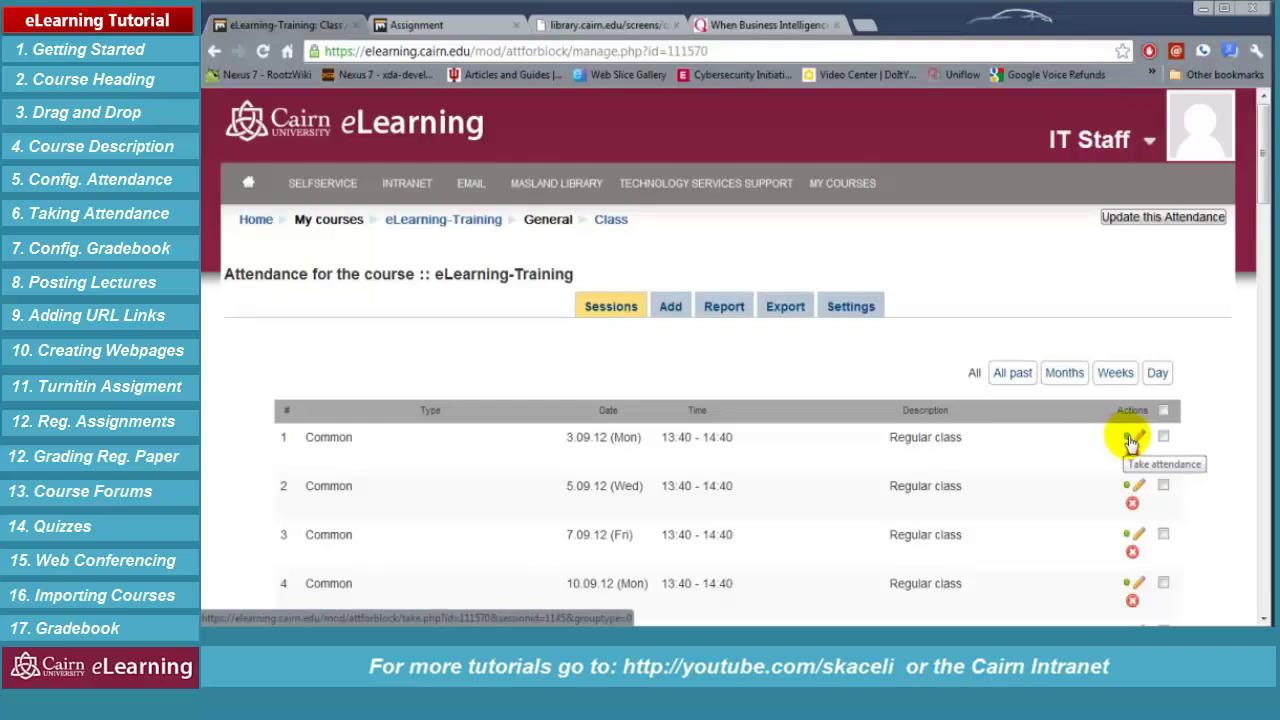
Open session 1's attendance form and mark every student Present
left_click(1130, 440)
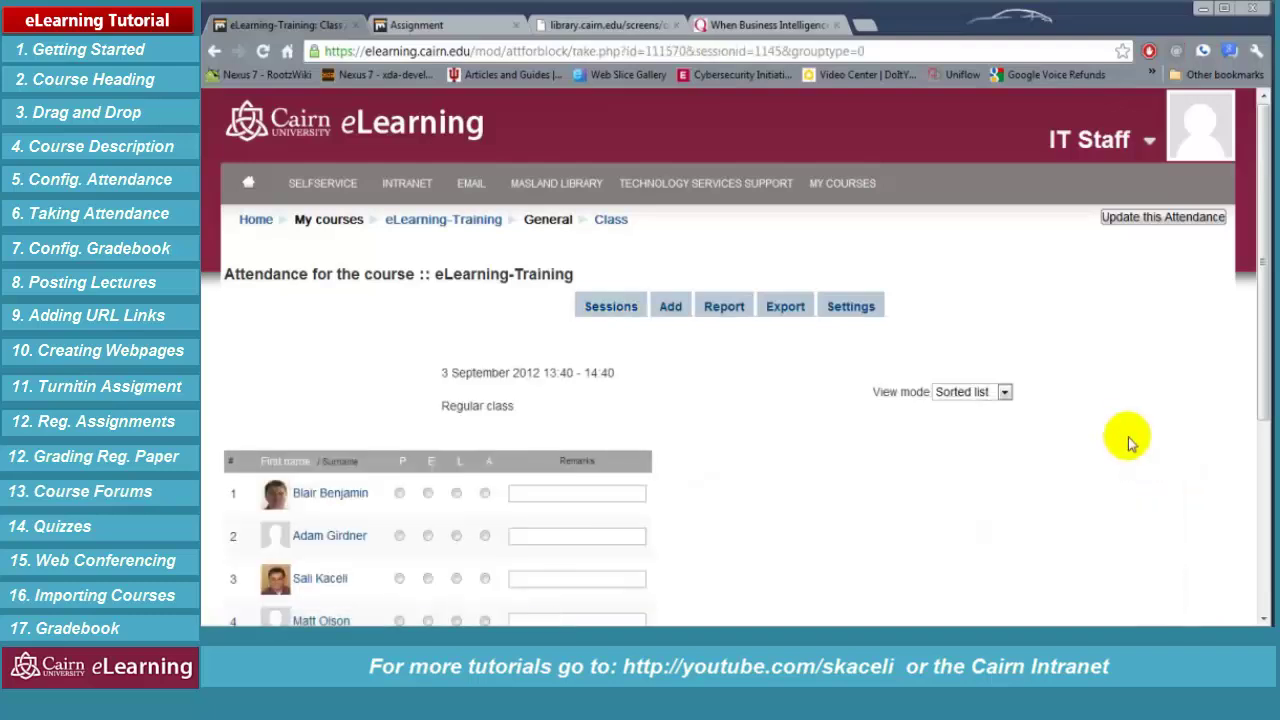
scroll(790, 455, "down", 2)
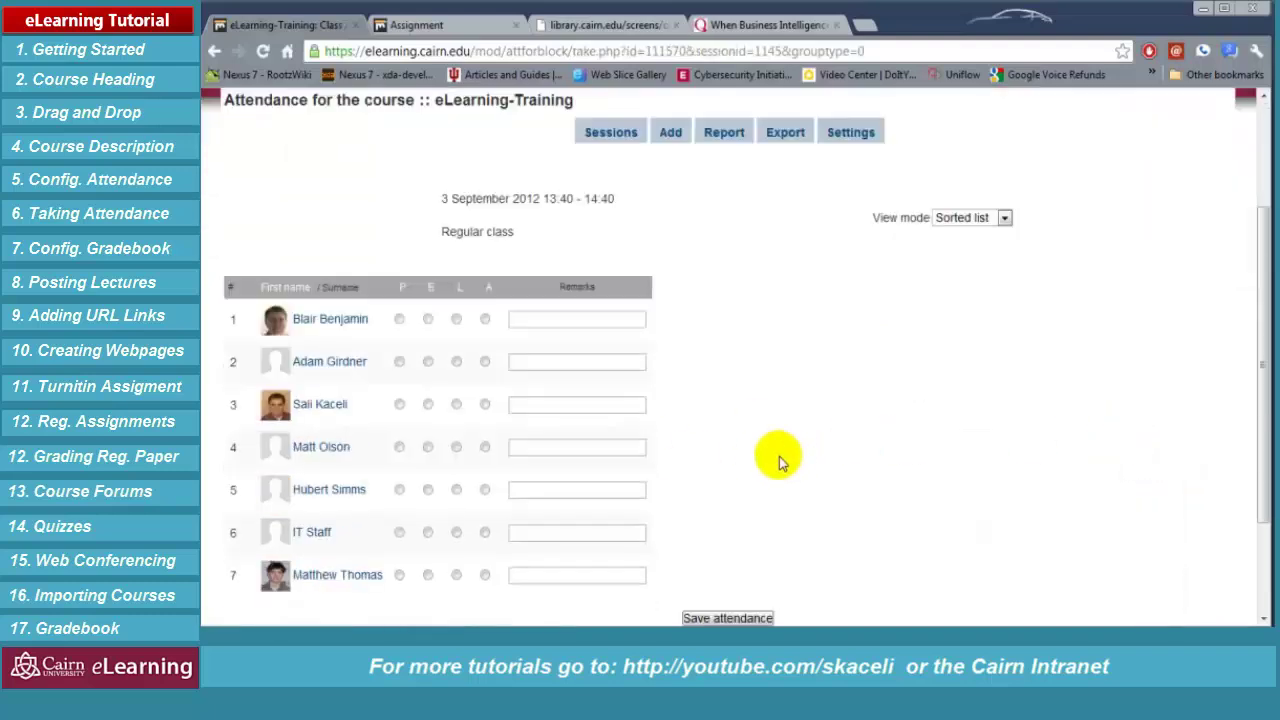
left_click(405, 290)
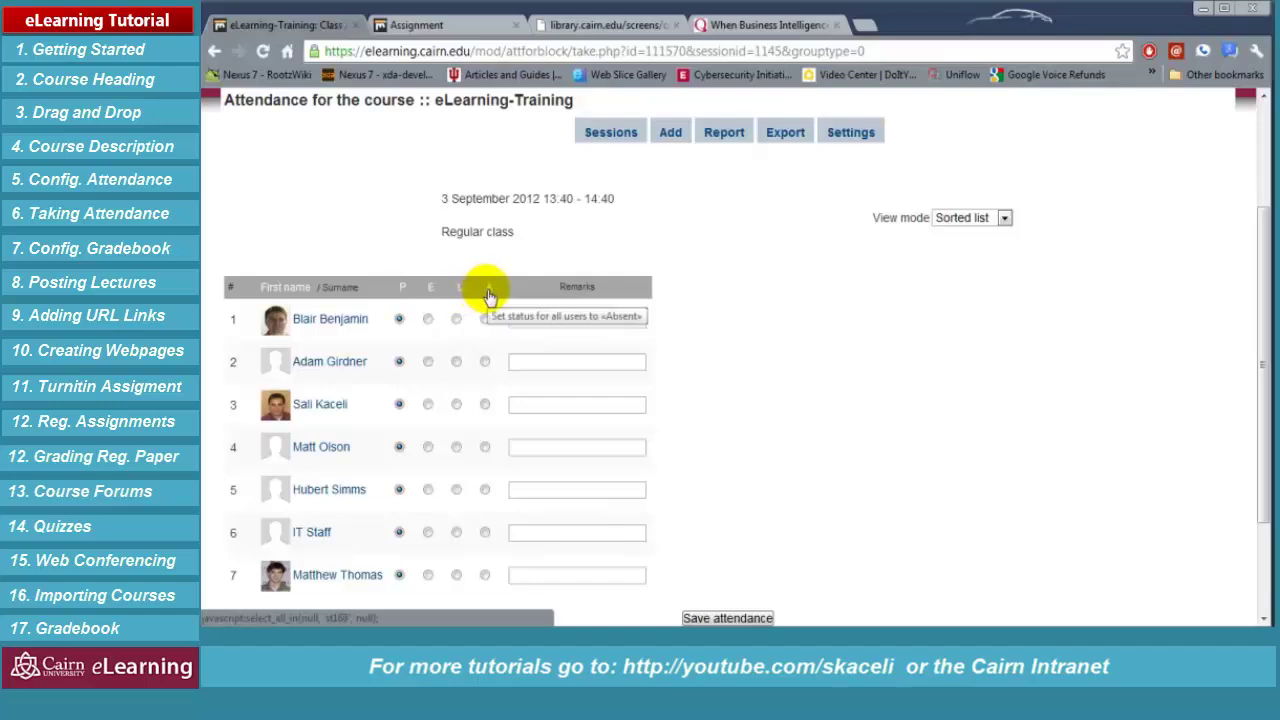
Mark one student Excused, one Late and one Absent, save, and return to Class Attendance
left_click(427, 447)
left_click(456, 489)
left_click(551, 489)
left_click(485, 532)
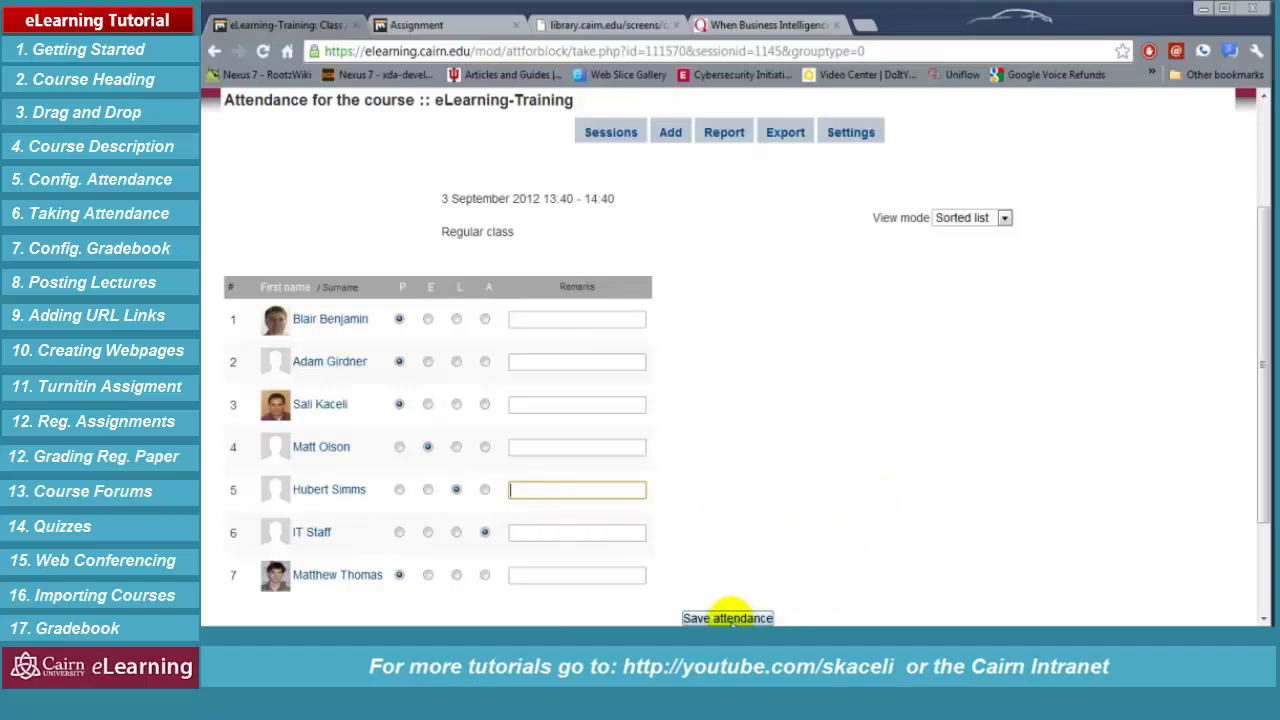
left_click(727, 617)
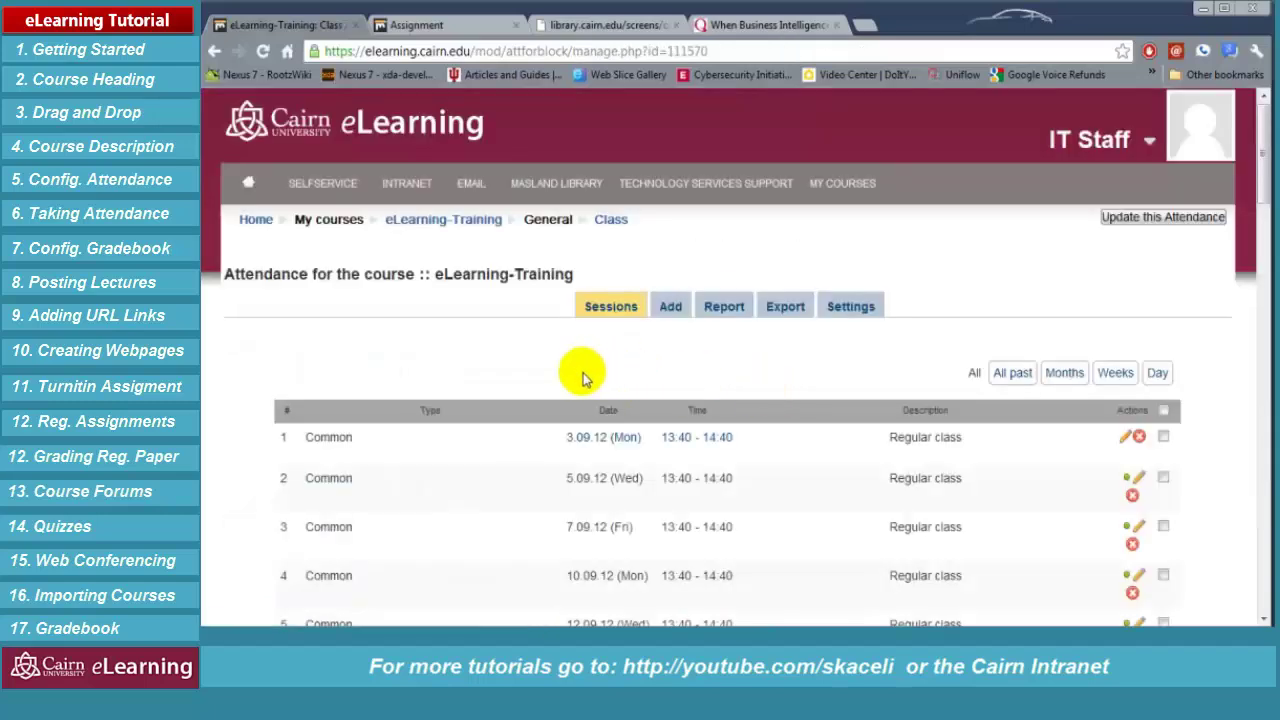
left_click(478, 222)
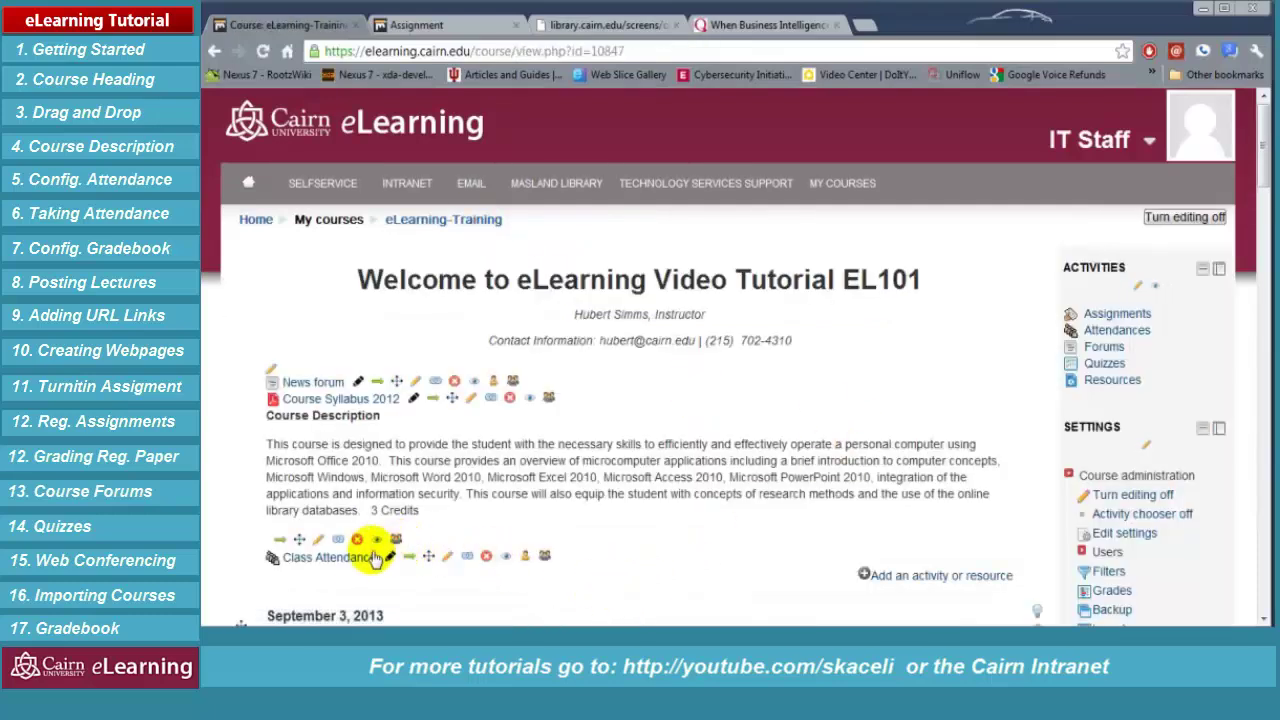
left_click(335, 562)
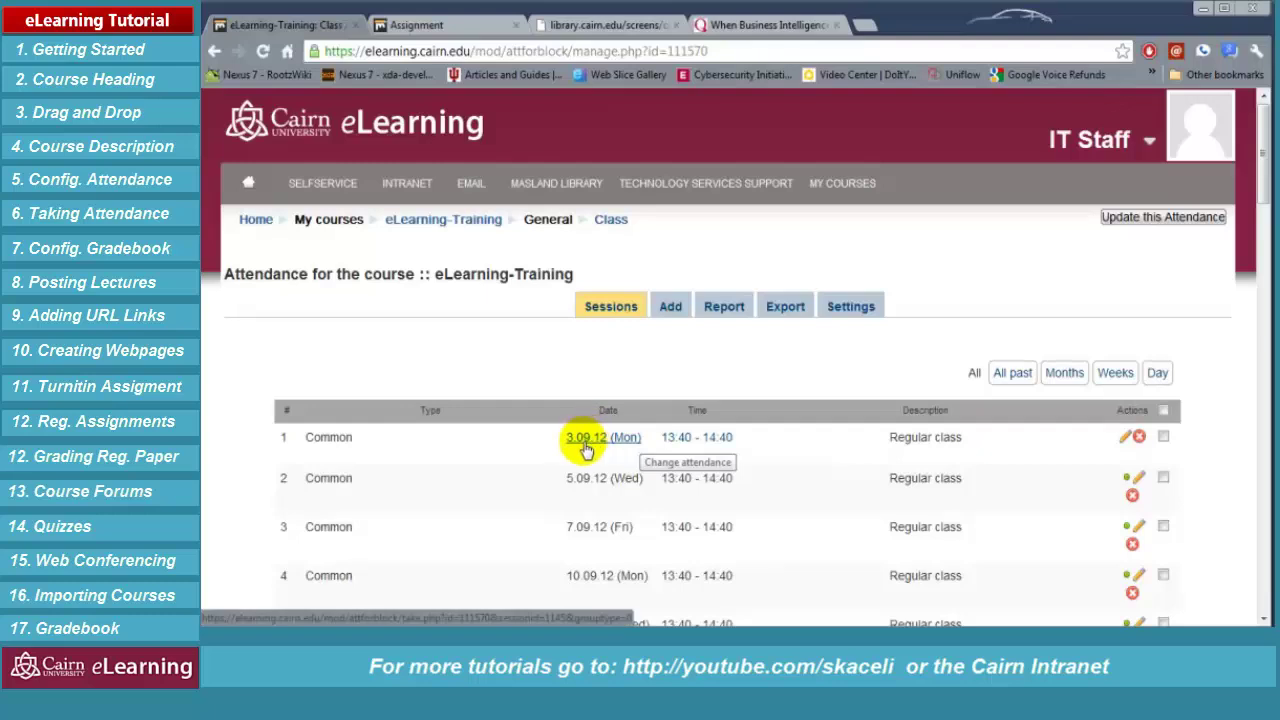
In the 3.09.12 session, change the fifth student to Excused and the sixth to Present, then save
left_click(598, 440)
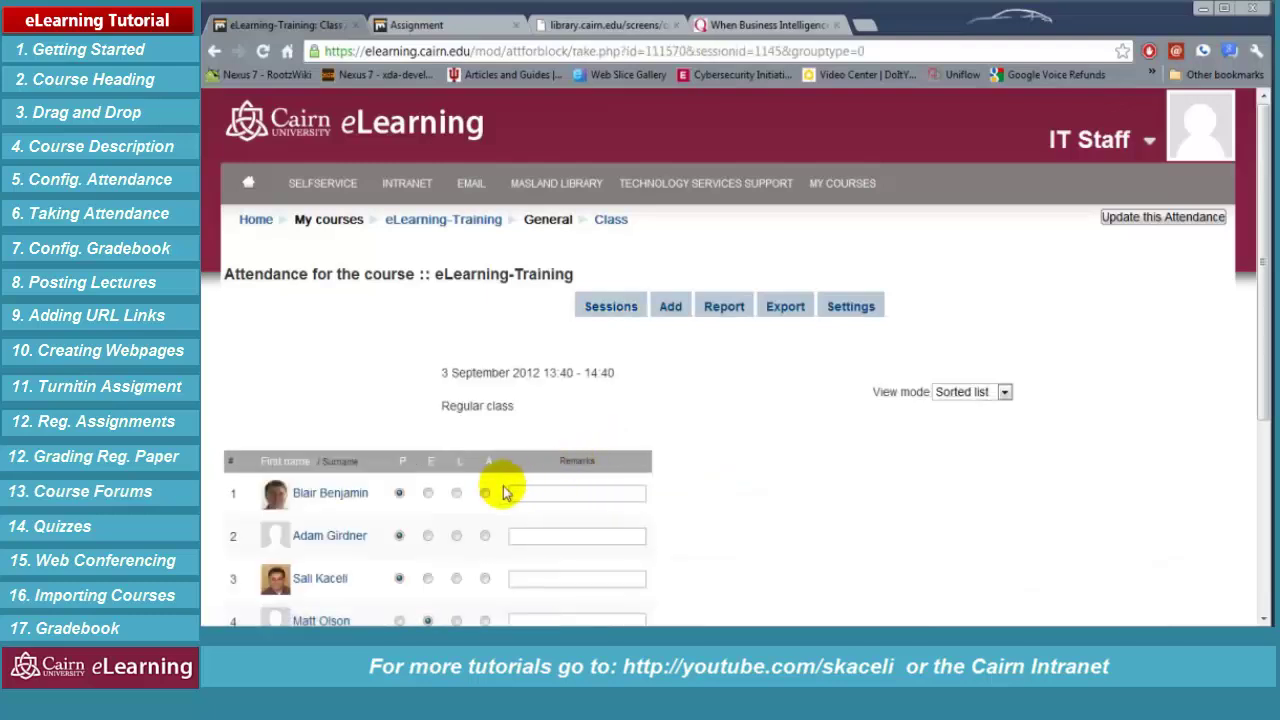
scroll(455, 495, "down", 2)
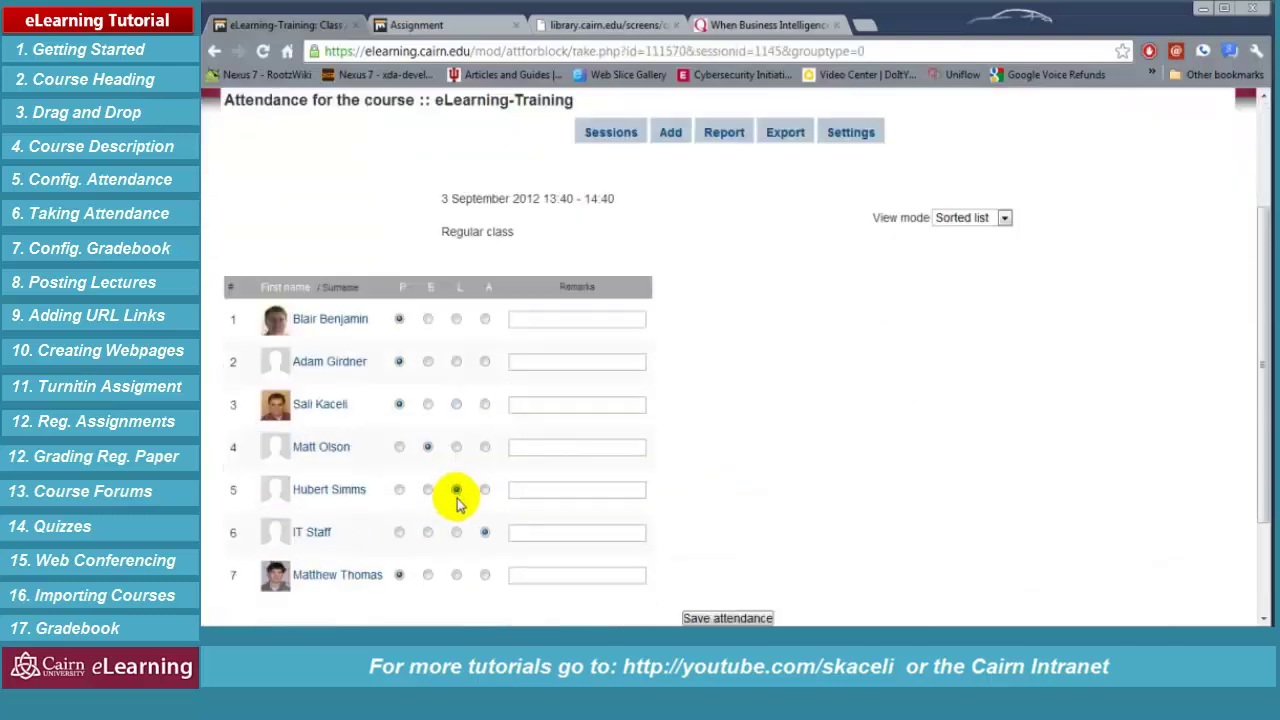
left_click(428, 489)
left_click(399, 533)
scroll(682, 460, "down", 1)
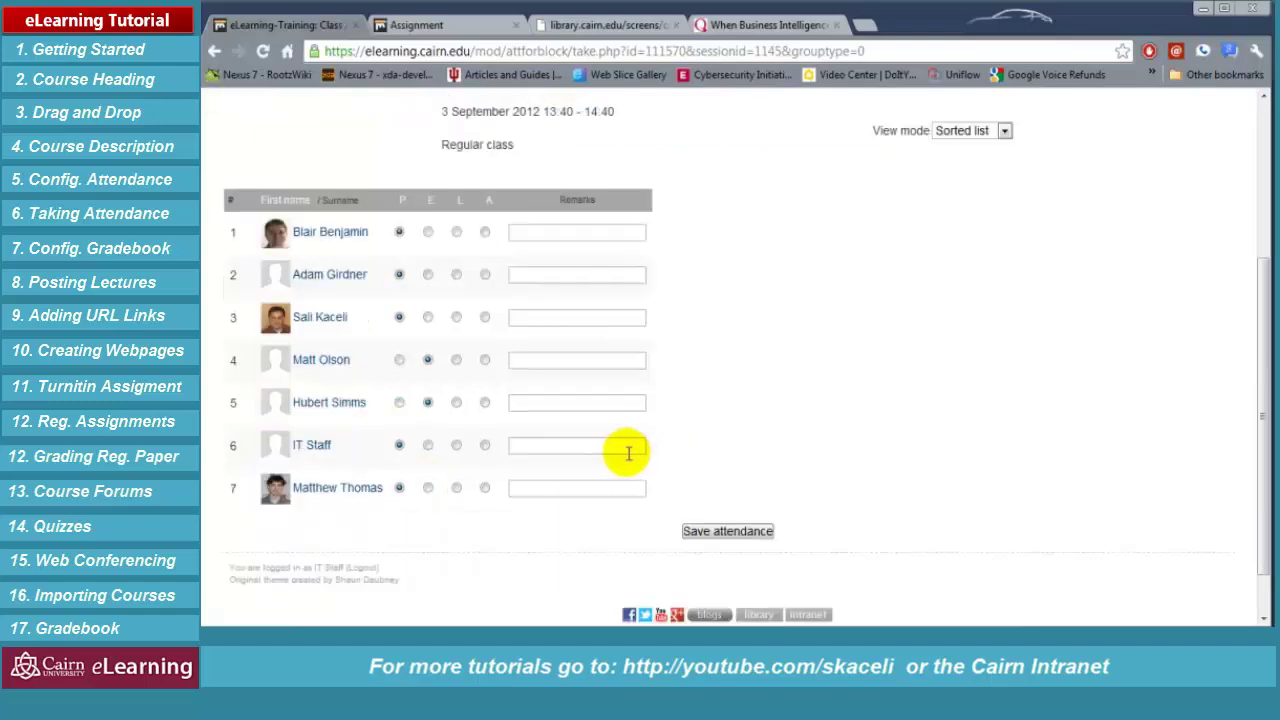
left_click(743, 538)
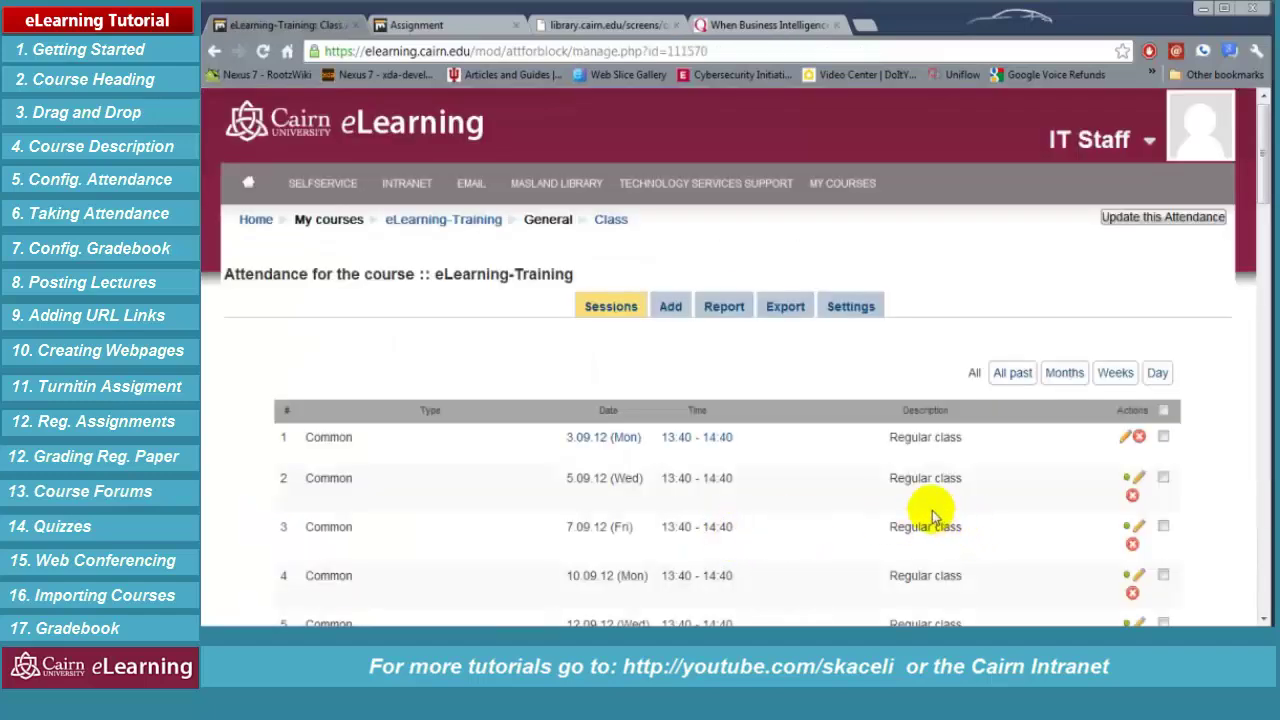
scroll(940, 520, "down", 2)
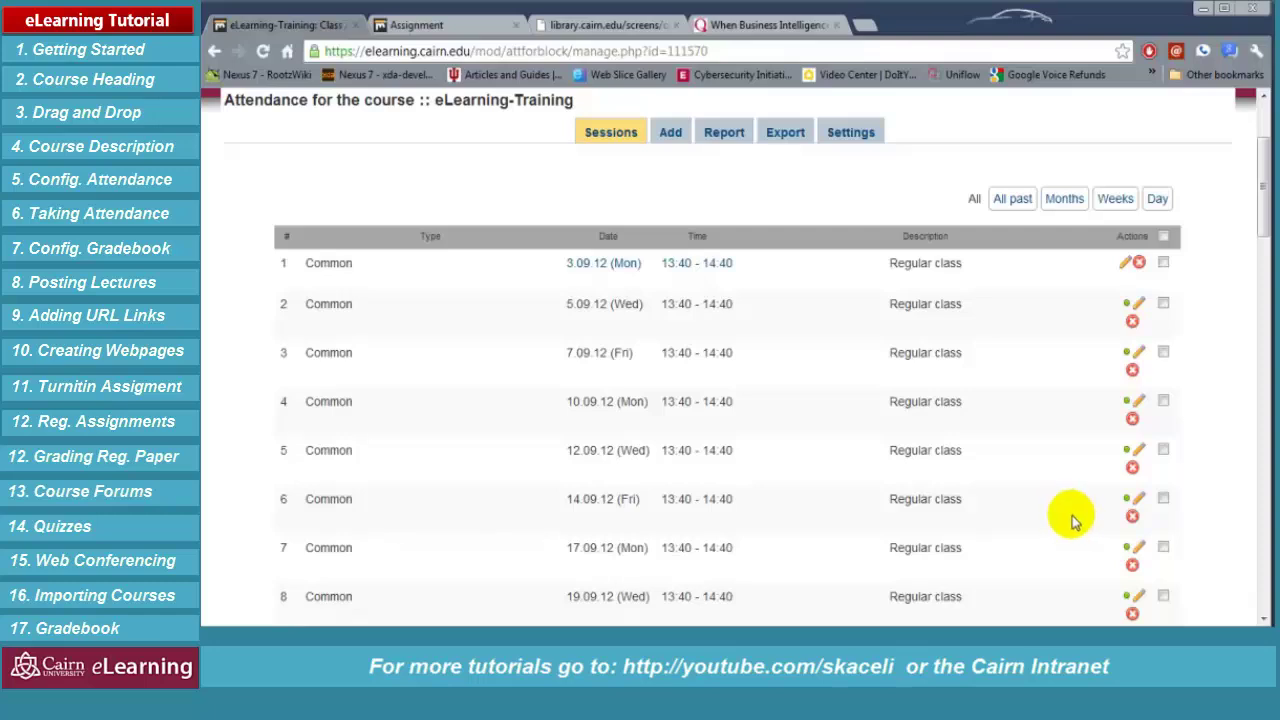
scroll(1090, 470, "down", 2)
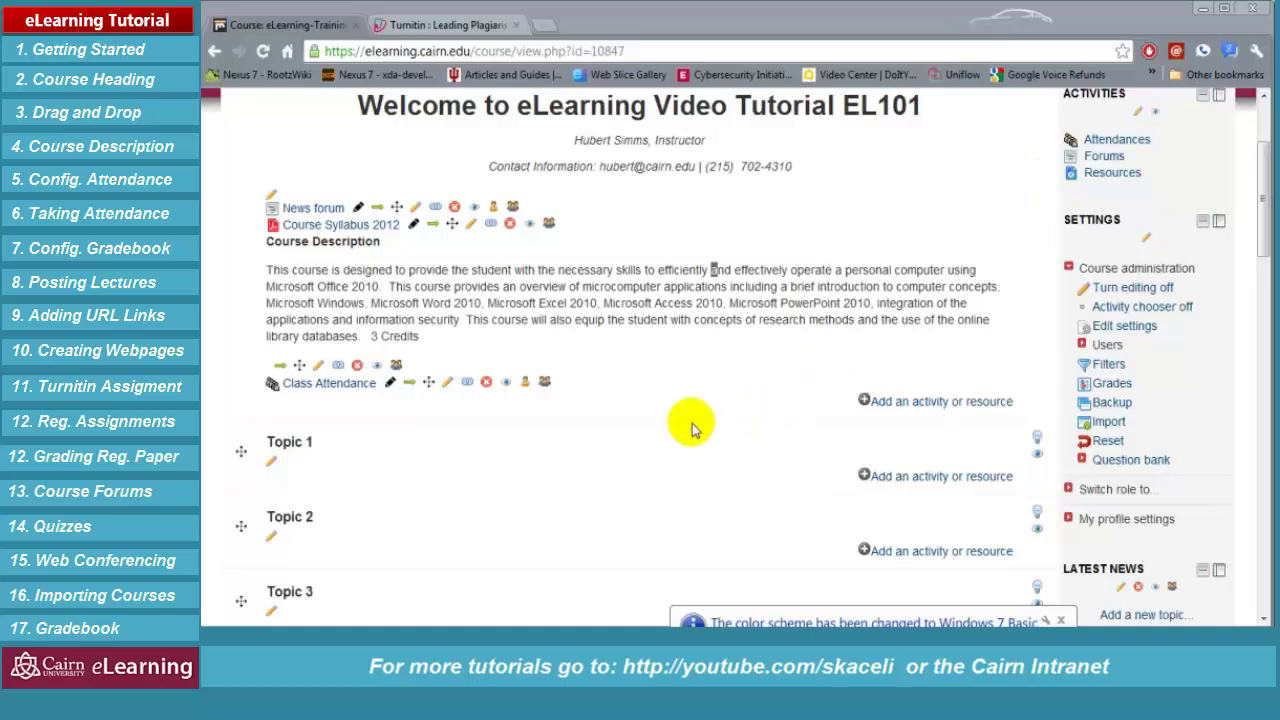
Download the Course Syllabus 2012 PDF to Downloads and open it in Foxit Reader
triple_click(659, 452)
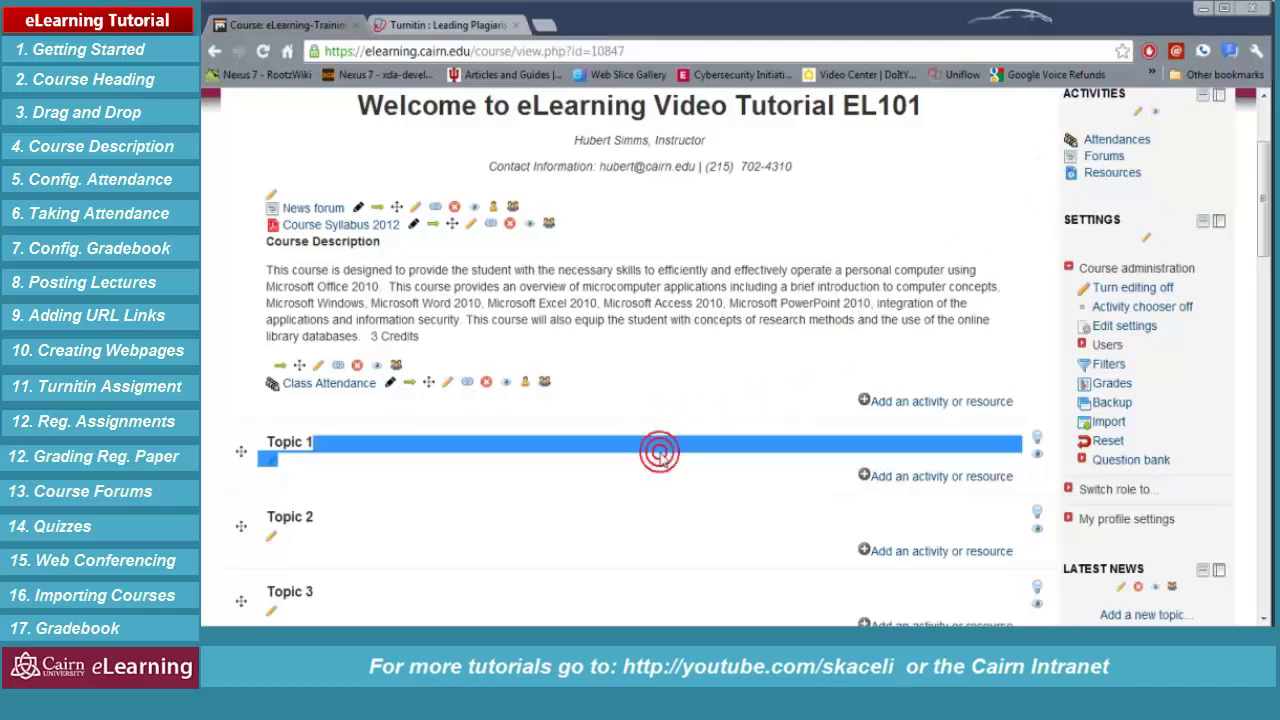
left_click(711, 403)
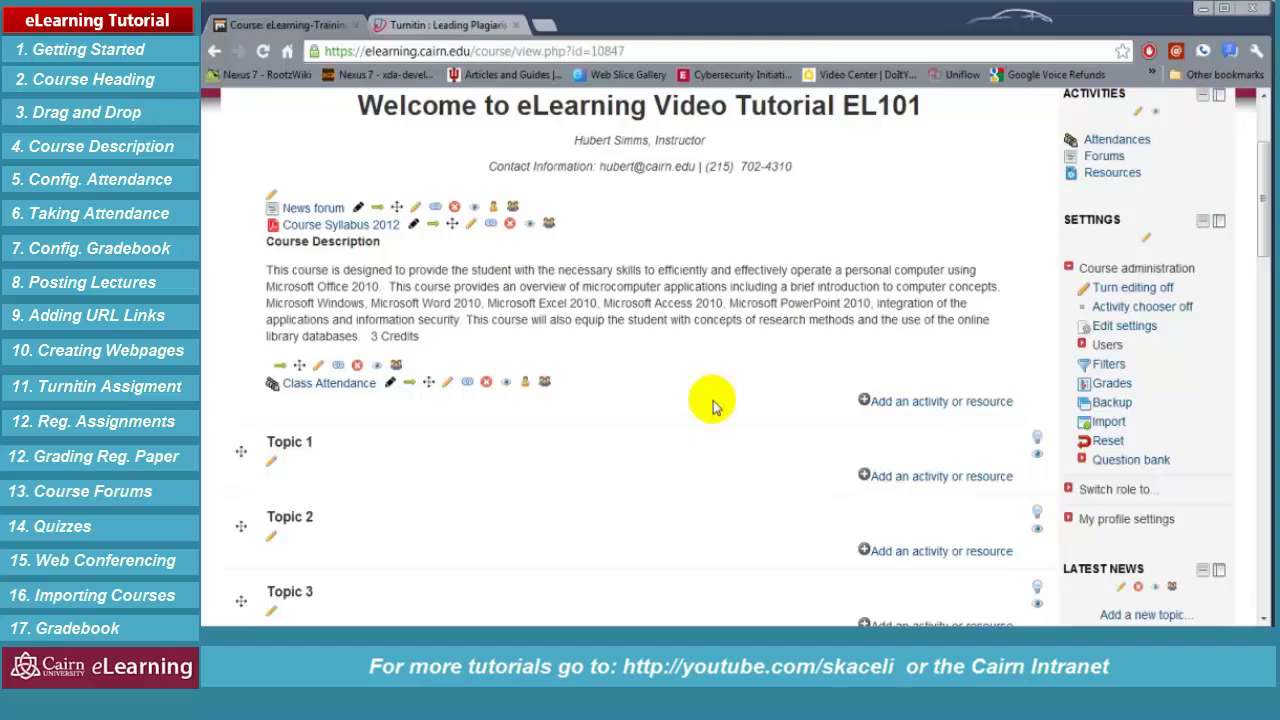
left_click(344, 228)
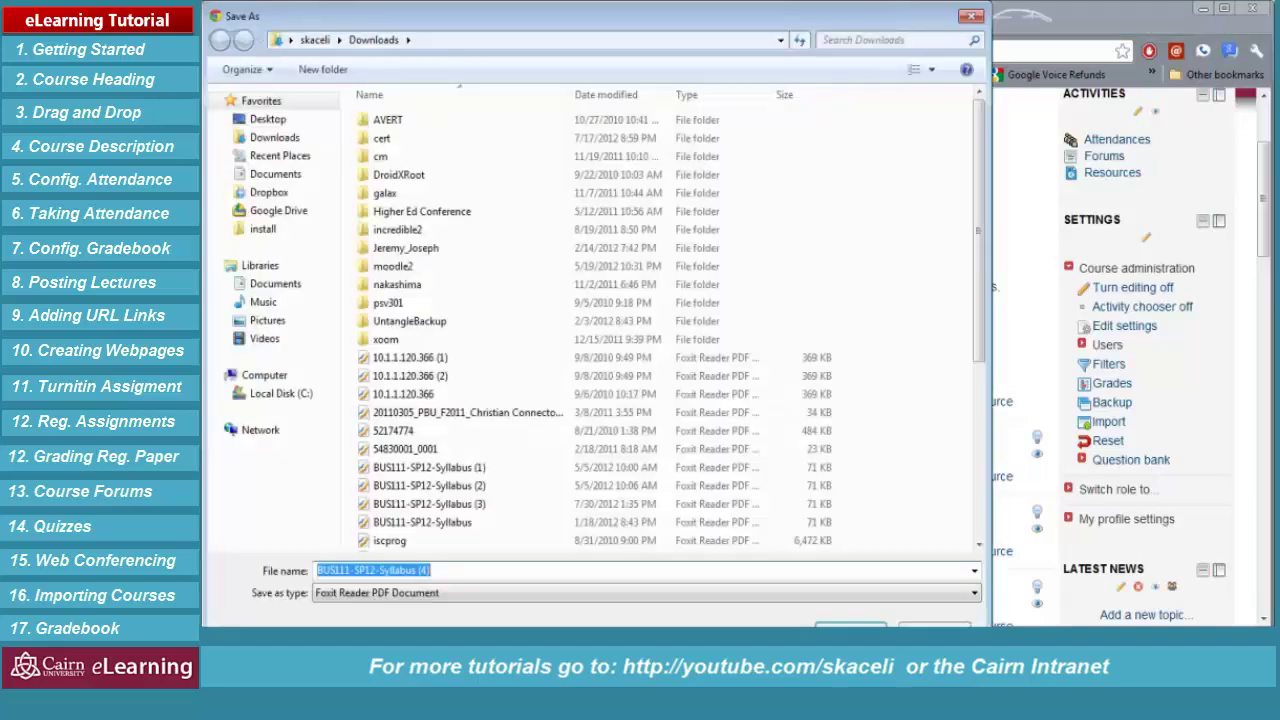
key("Return")
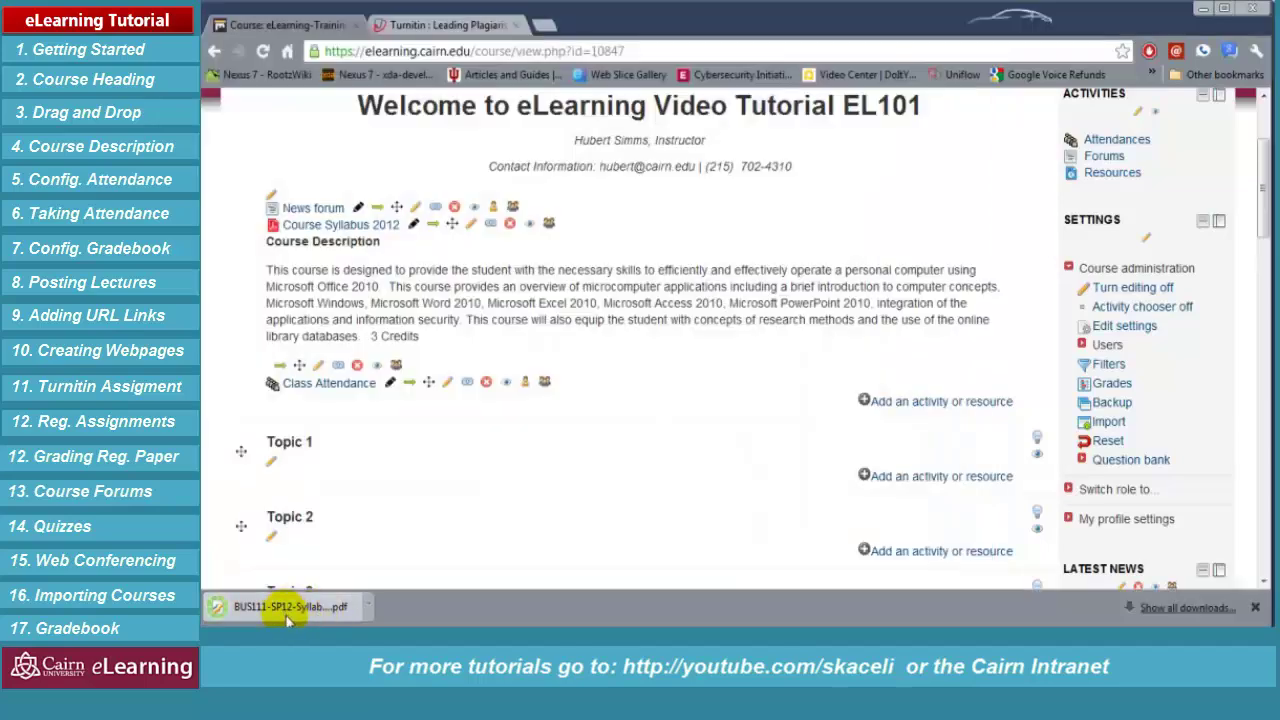
left_click(285, 607)
scroll(560, 360, "down", 6)
Read the syllabus's Demonstration of Learning percentages, then minimize Foxit Reader
scroll(610, 360, "down", 5)
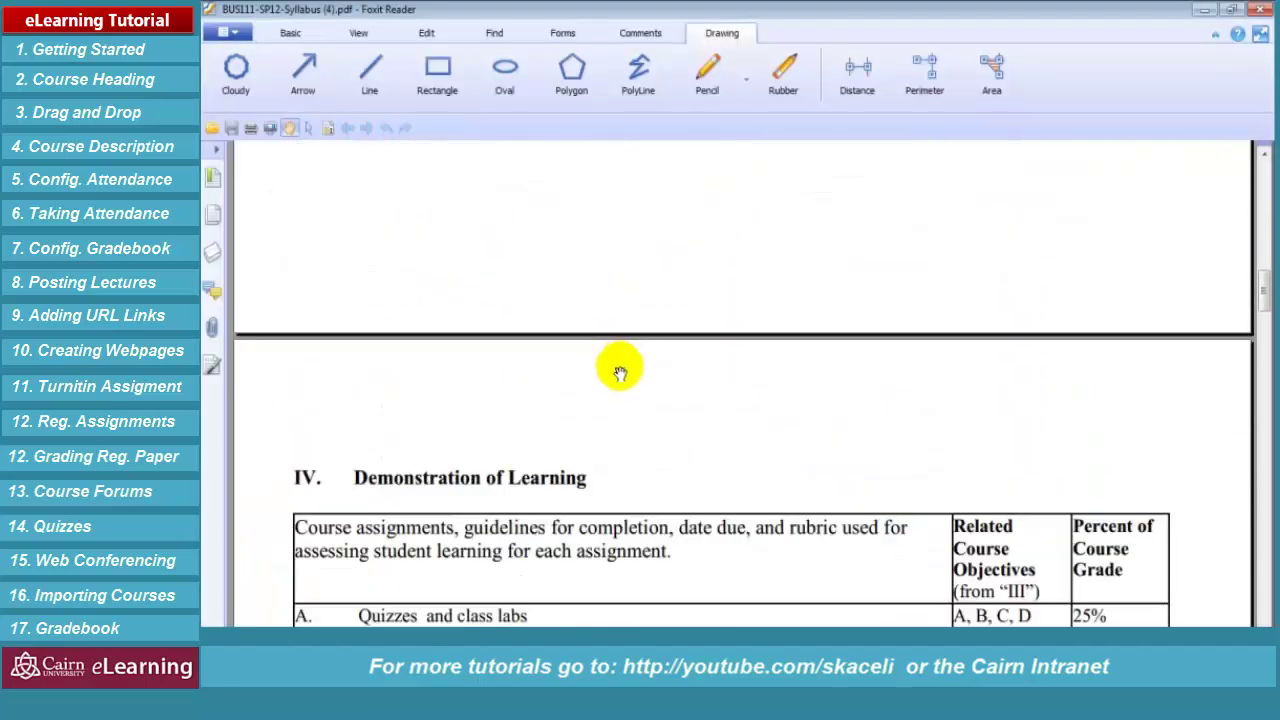
scroll(617, 373, "down", 3)
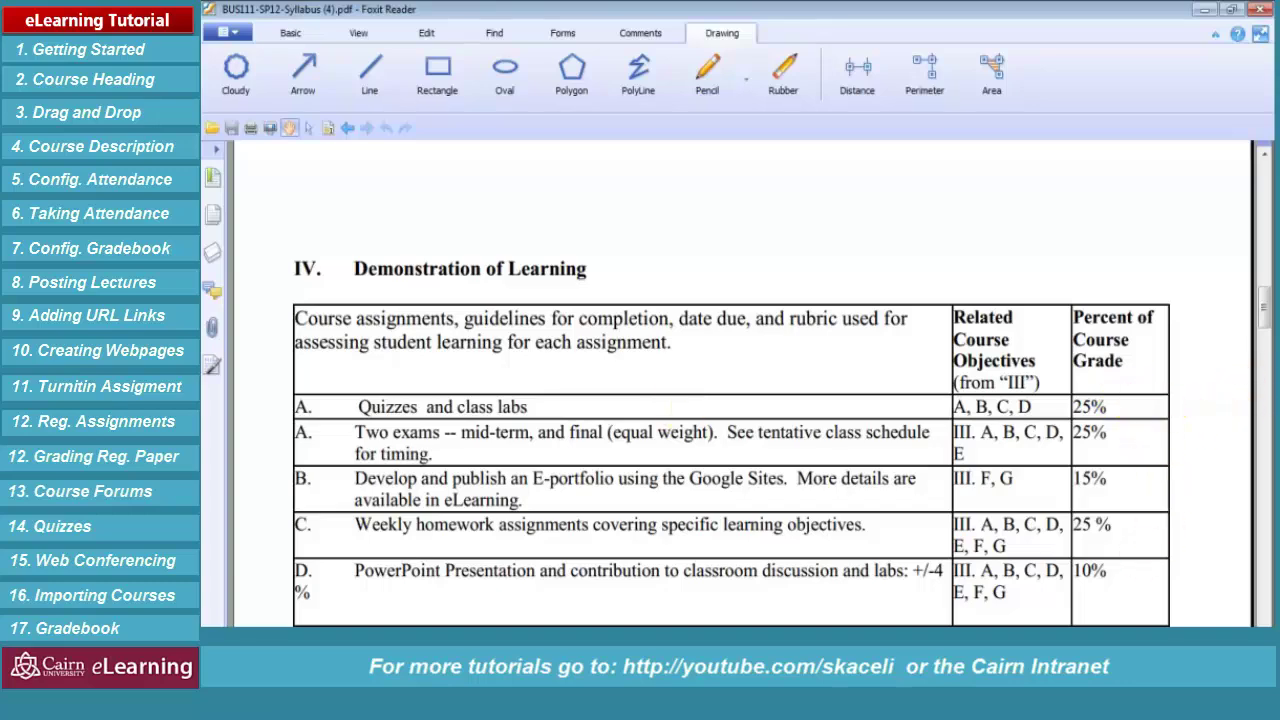
left_click(1205, 9)
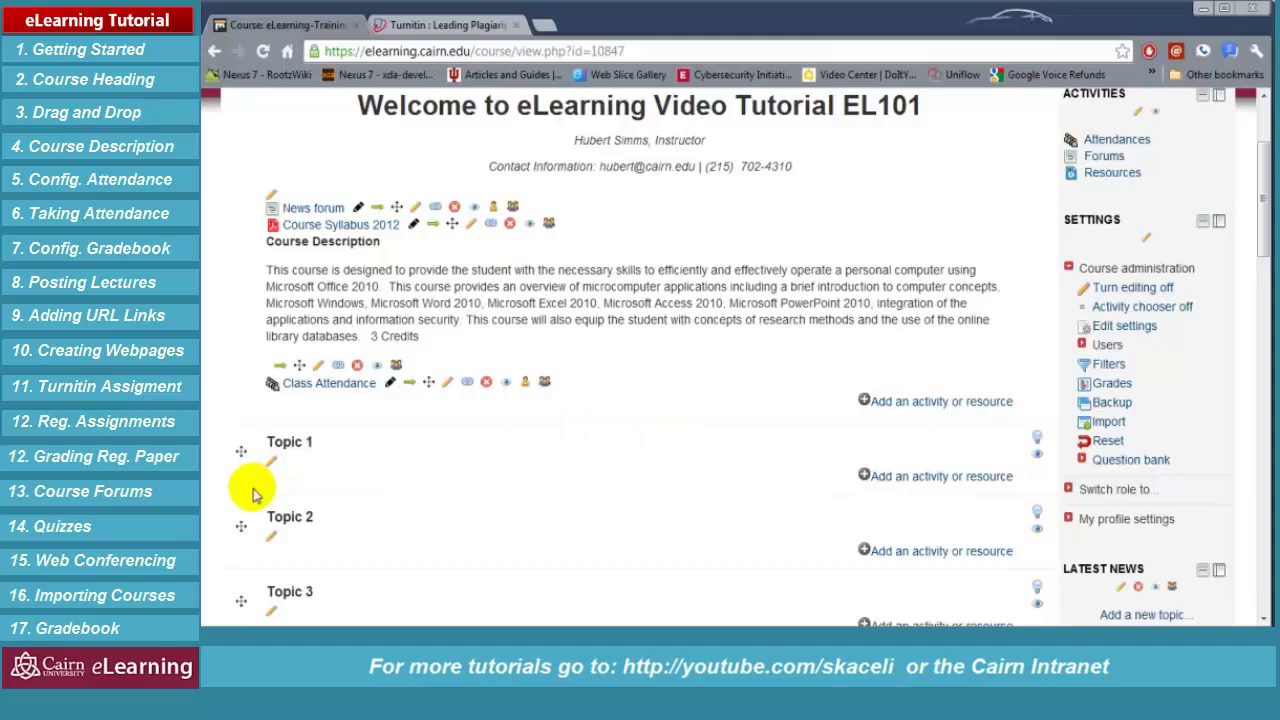
Go to the course gradebook's Categories and items page and start adding a category
scroll(994, 415, "up", 2)
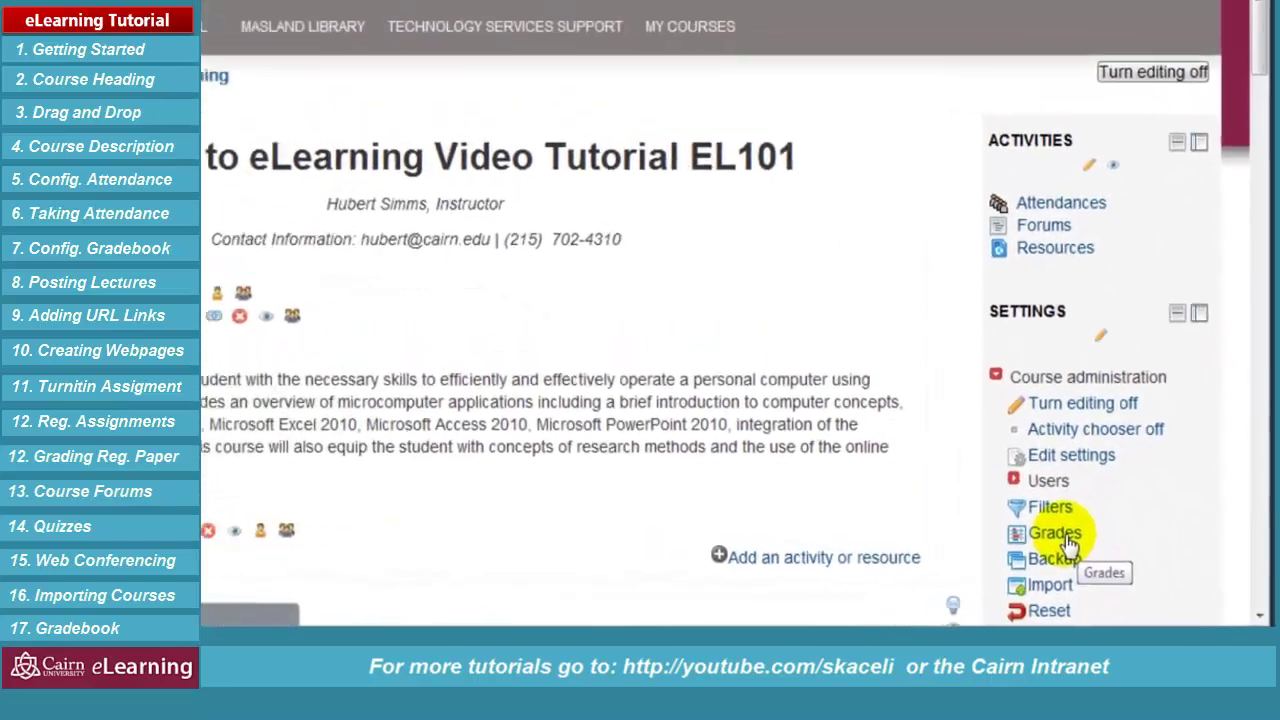
left_click(1062, 535)
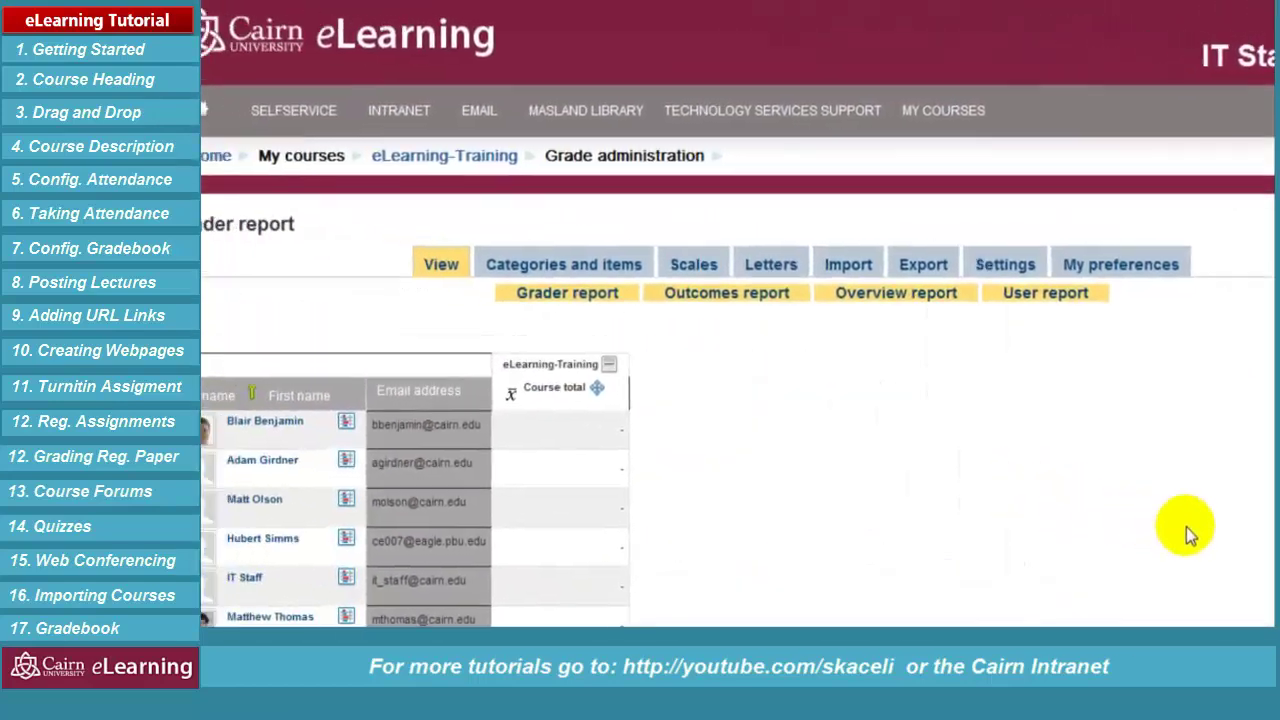
left_click(572, 262)
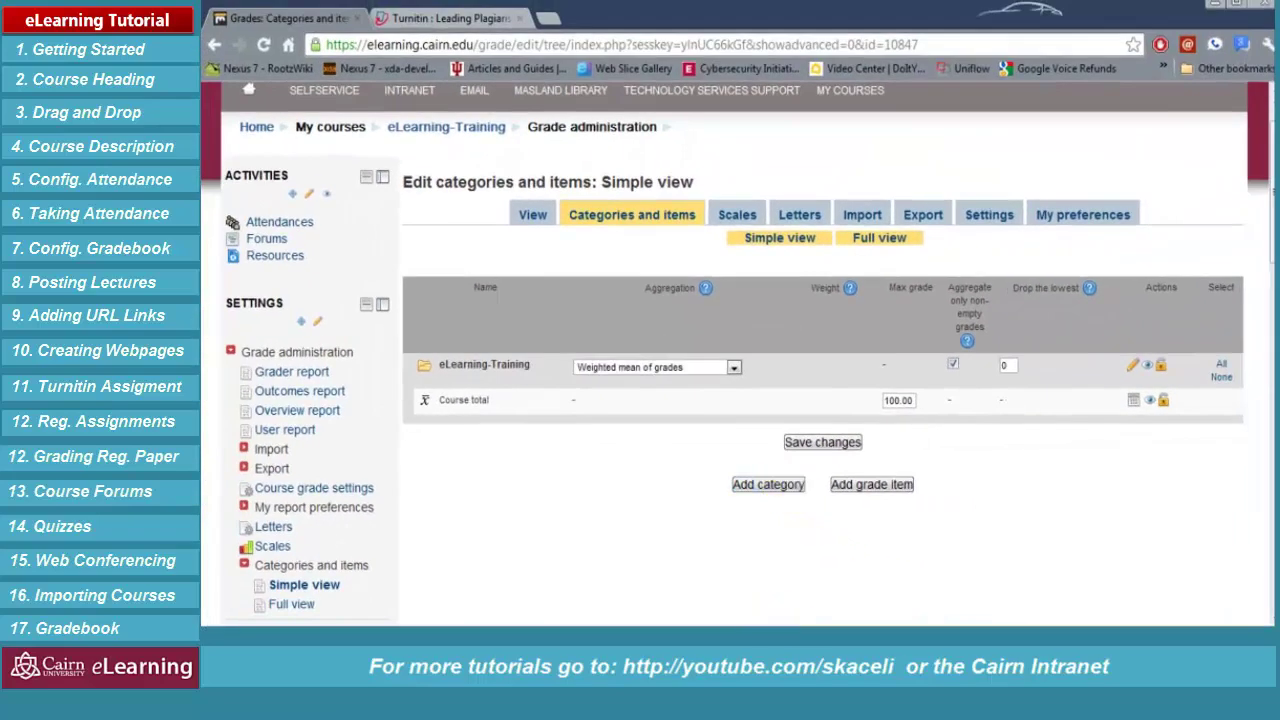
left_click(893, 516)
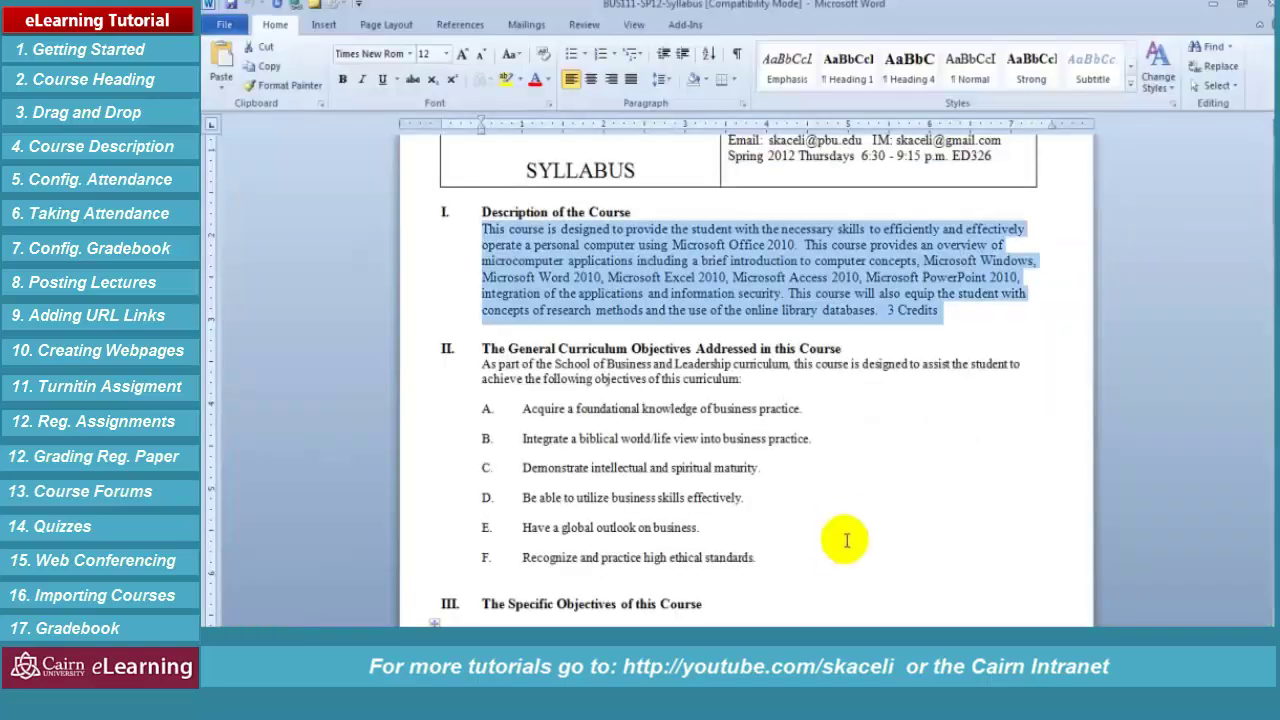
Check the Percent of Course Grade weights in the Word syllabus table, then return to the browser
scroll(849, 397, "down", 10)
scroll(855, 395, "down", 8)
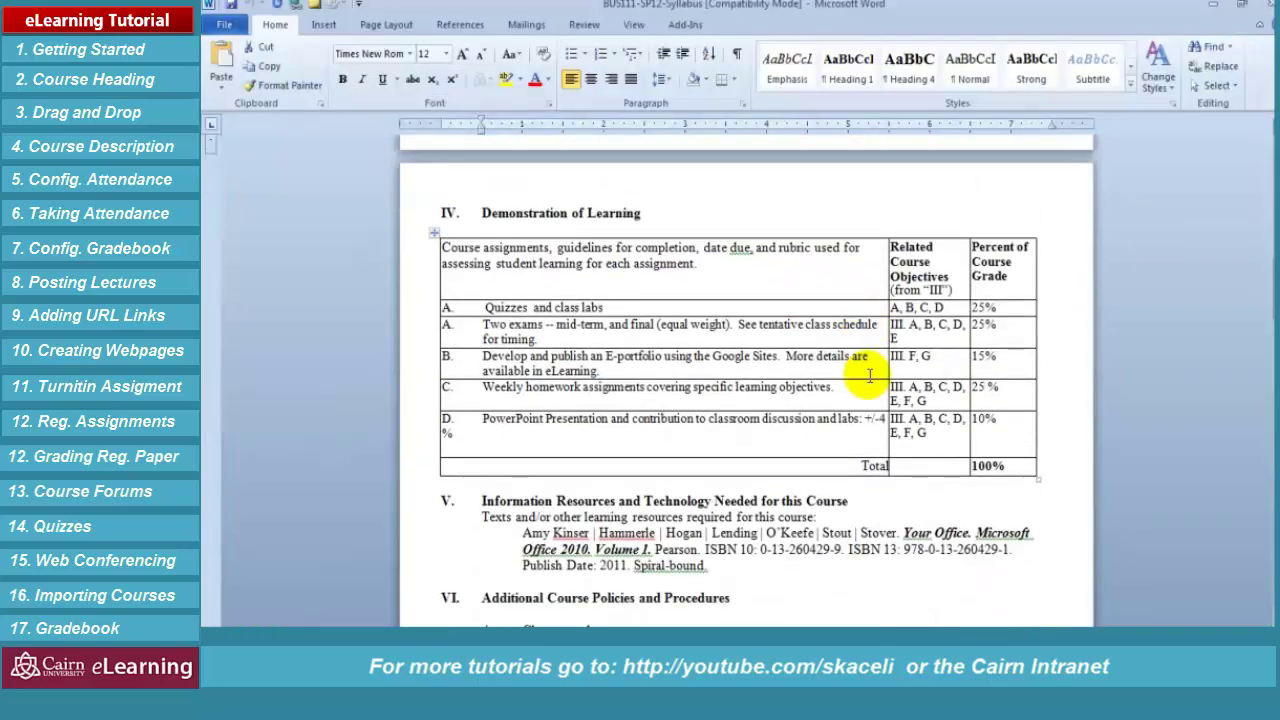
scroll(897, 320, "up", 3)
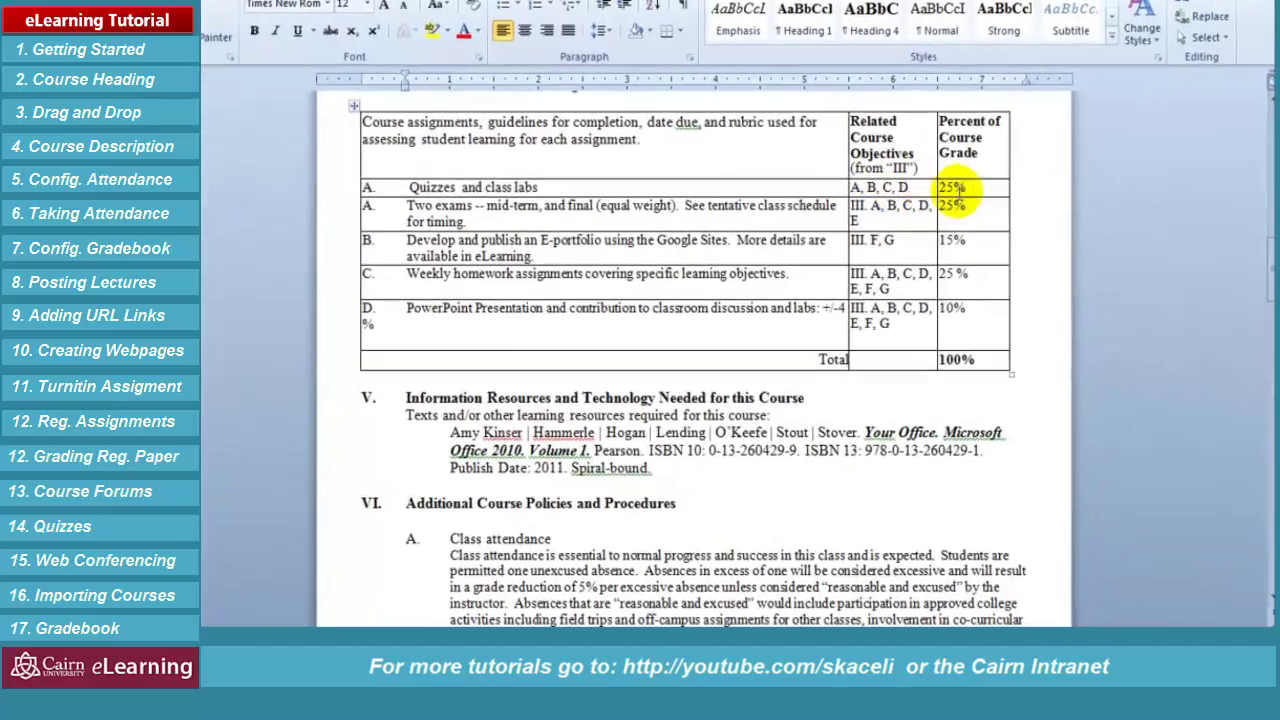
left_click(955, 203)
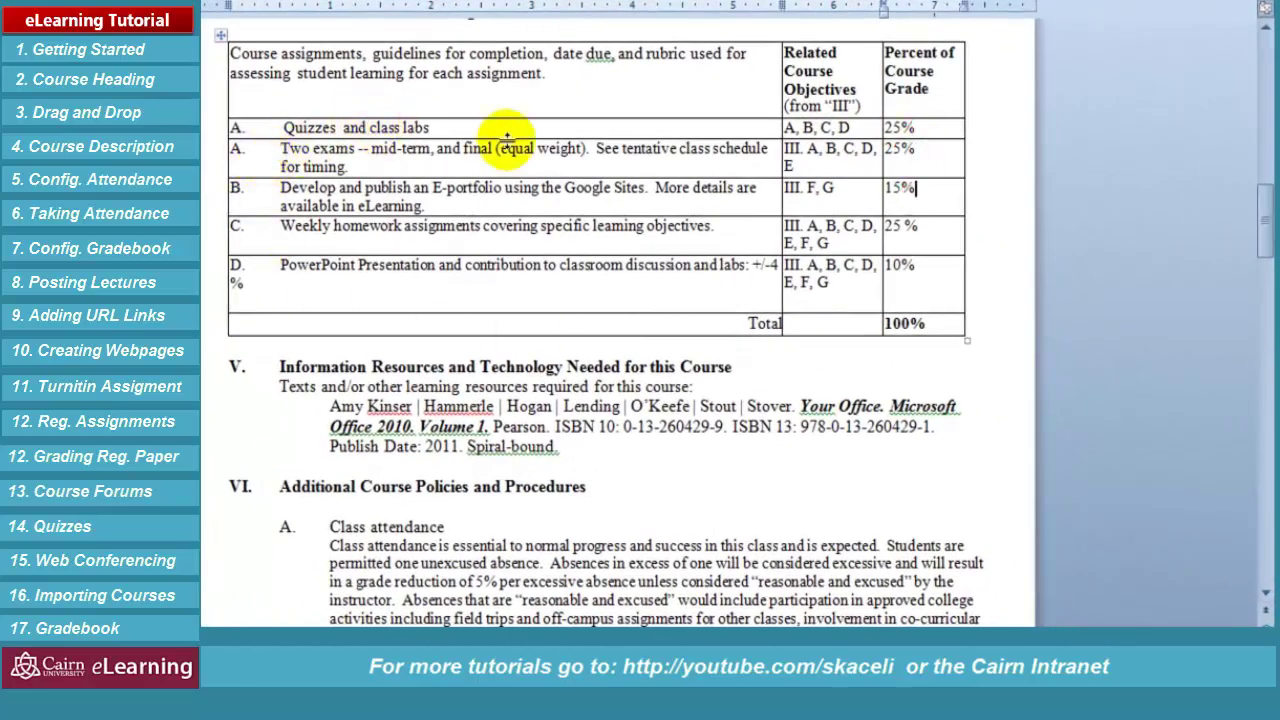
key("alt+Tab")
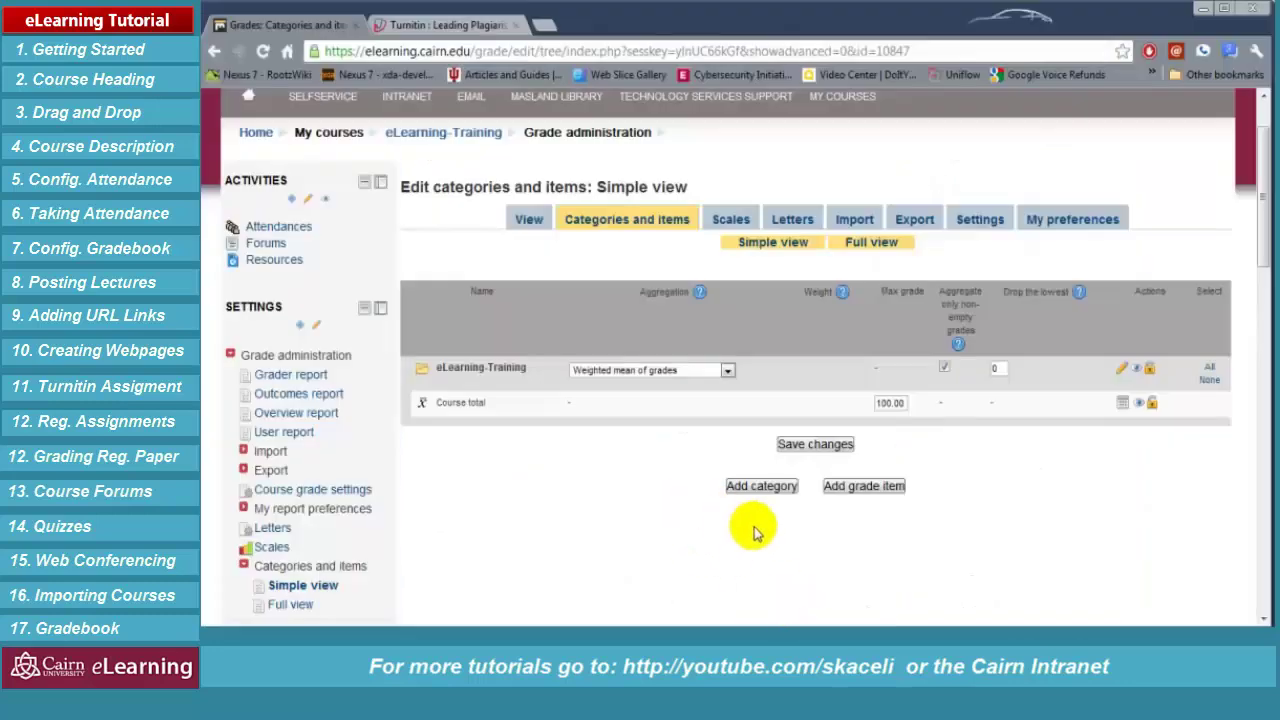
Create the Quizzes and Class Assignments category with no lowest grades dropped
left_click(740, 486)
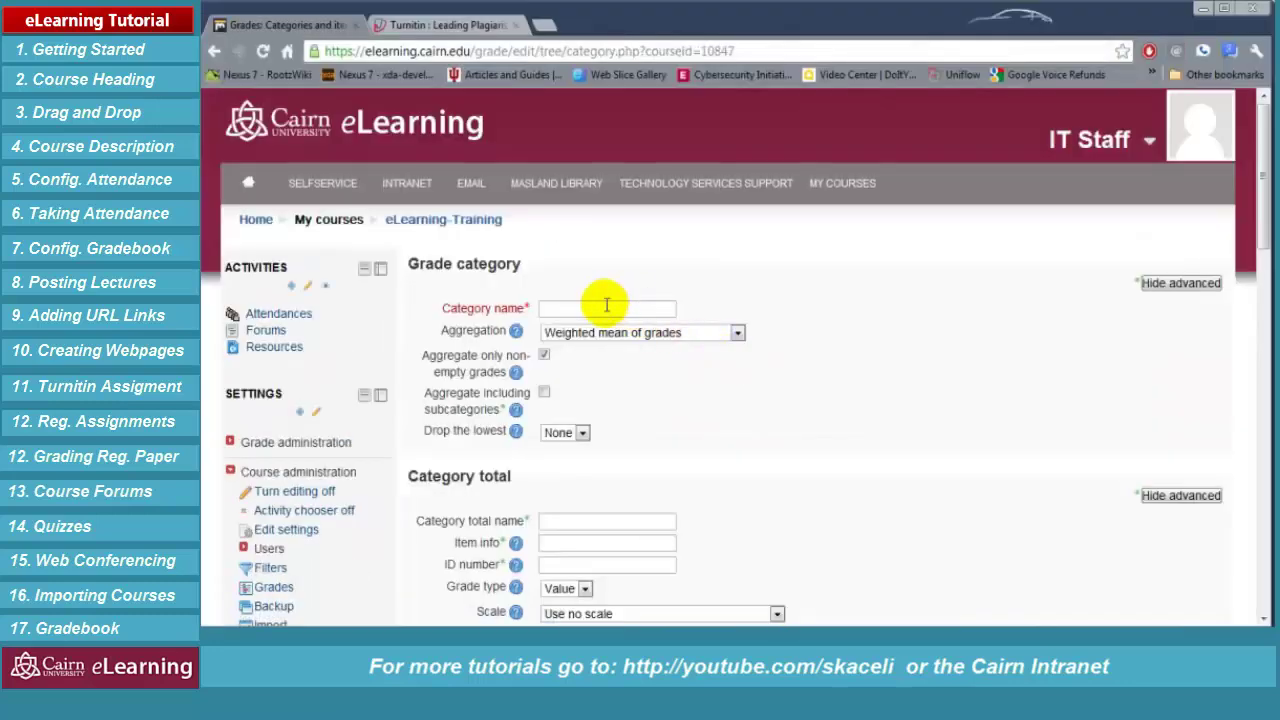
left_click(600, 307)
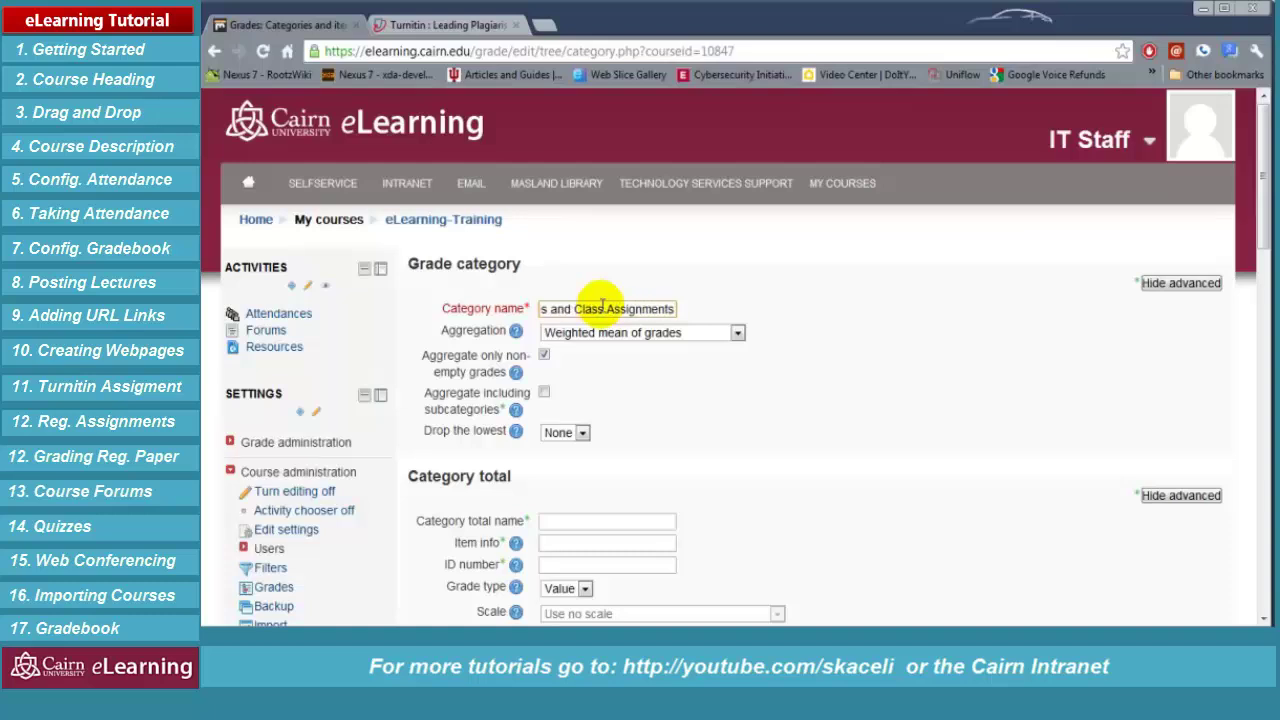
left_click(690, 430)
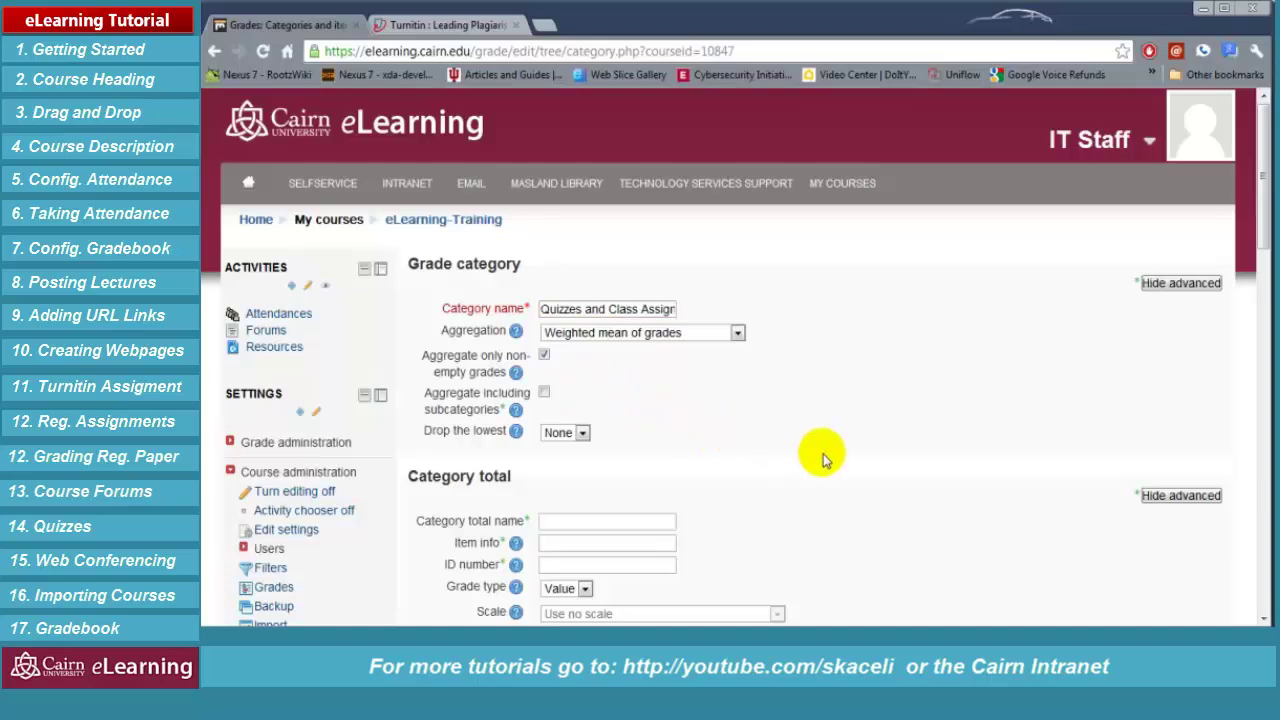
left_click(582, 434)
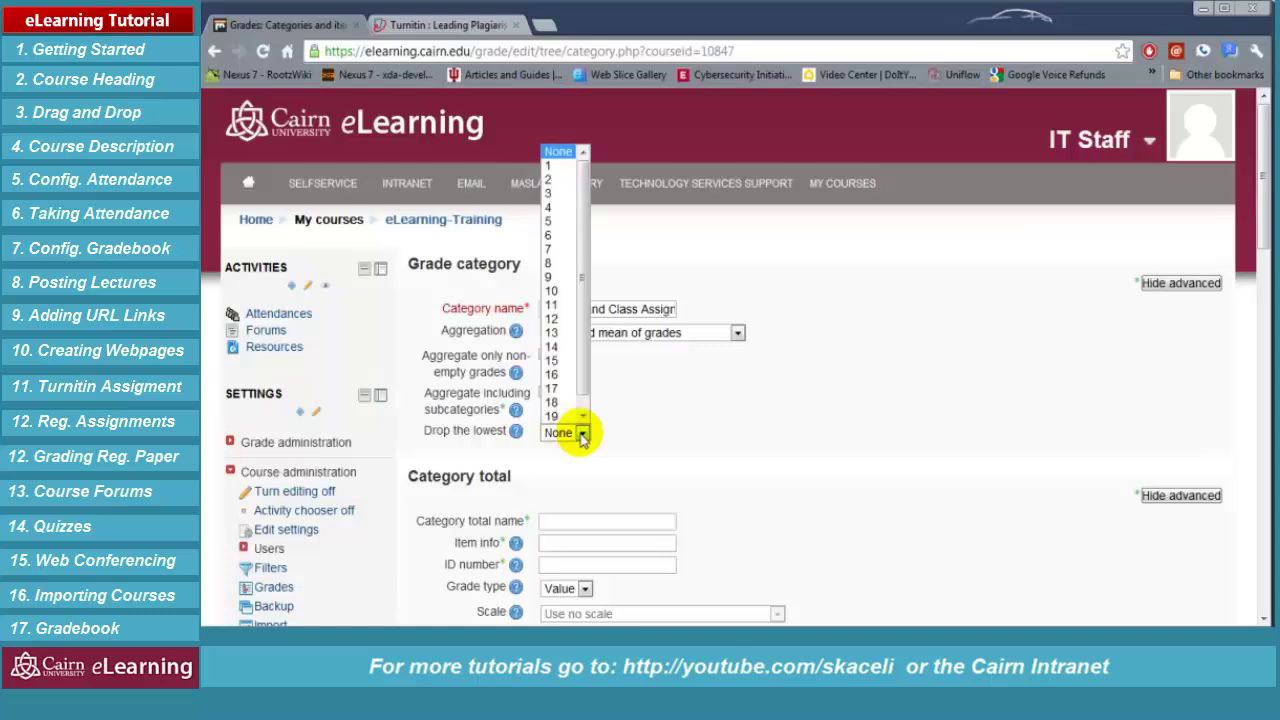
left_click(852, 508)
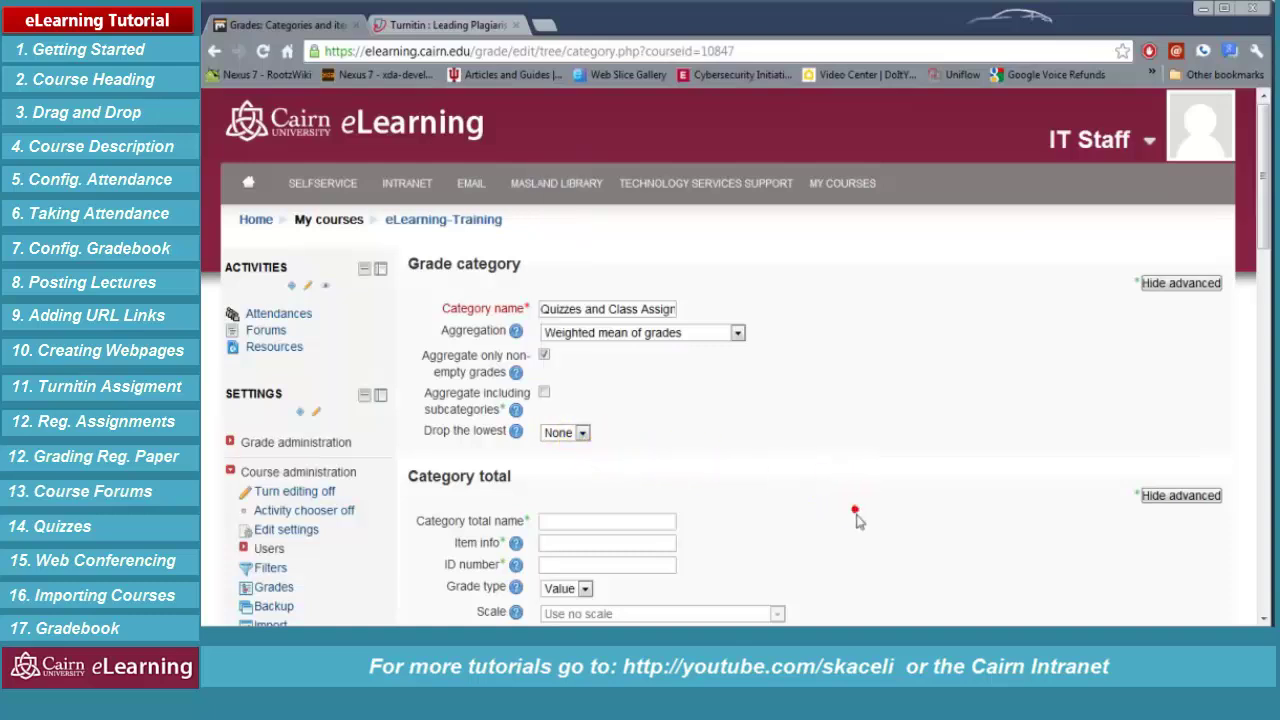
scroll(835, 528, "down", 2)
scroll(810, 530, "down", 2)
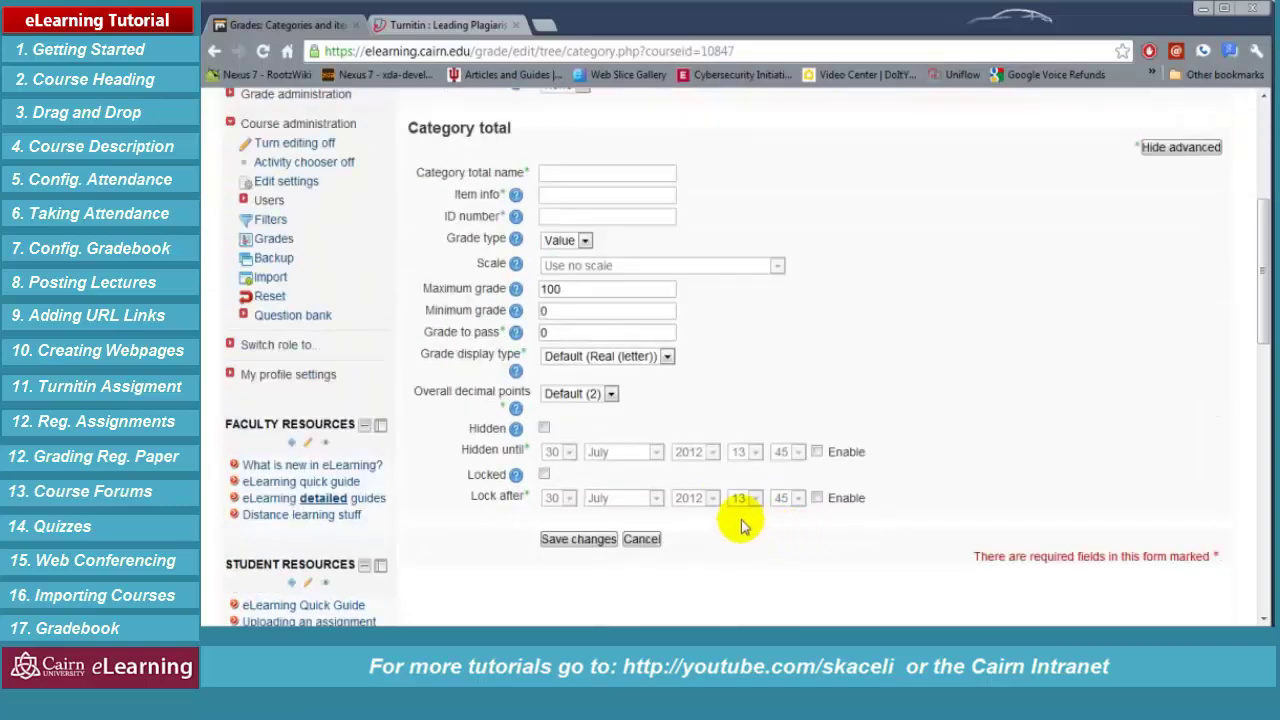
left_click(575, 542)
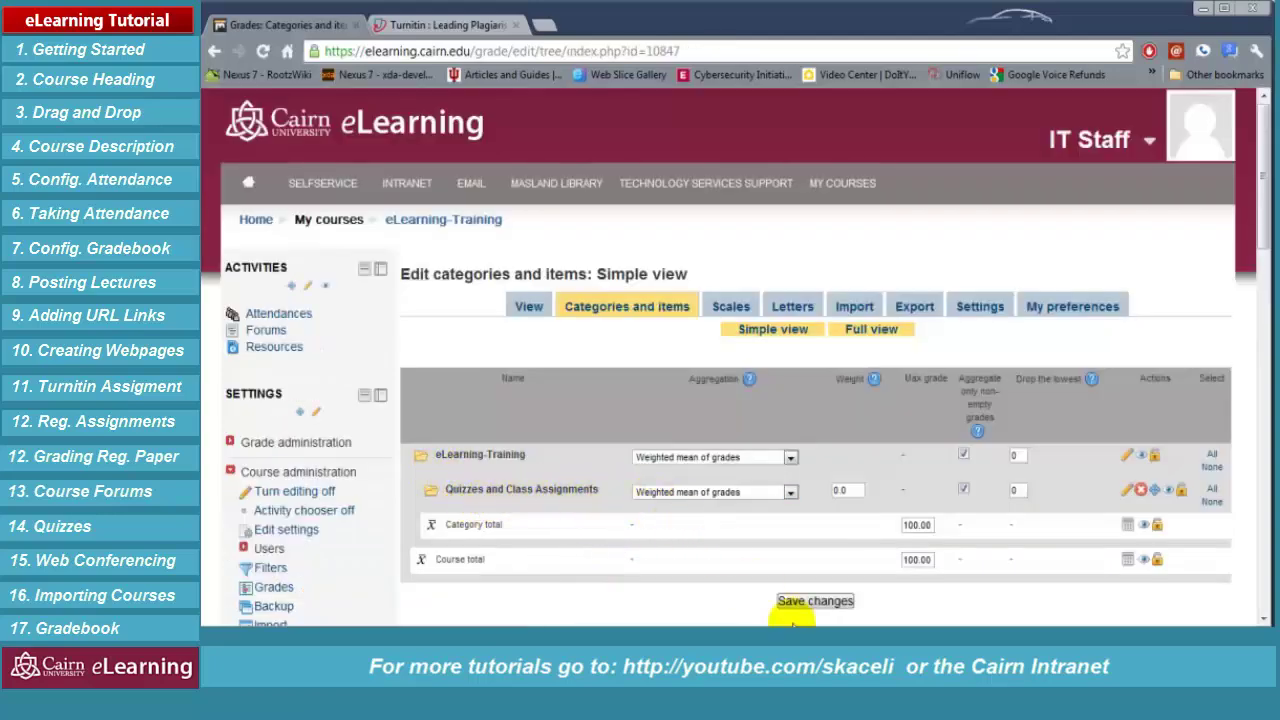
Create the Exams category
scroll(814, 523, "down", 1)
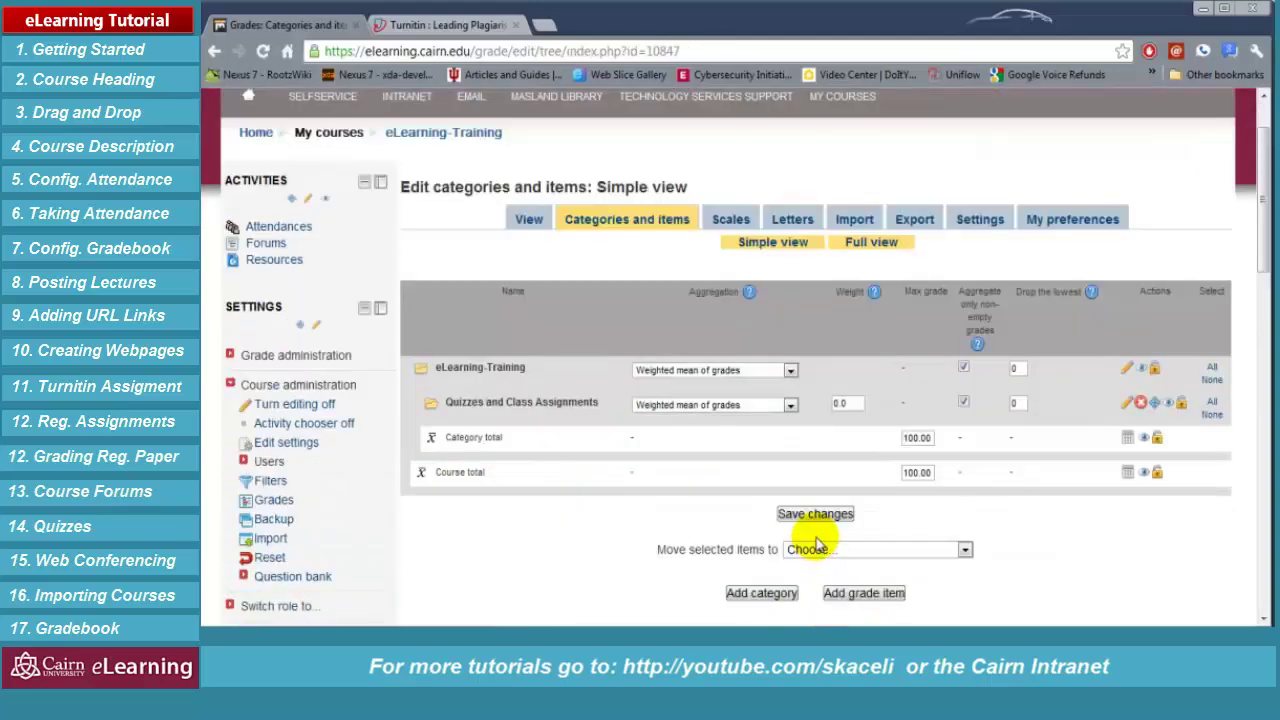
left_click(785, 594)
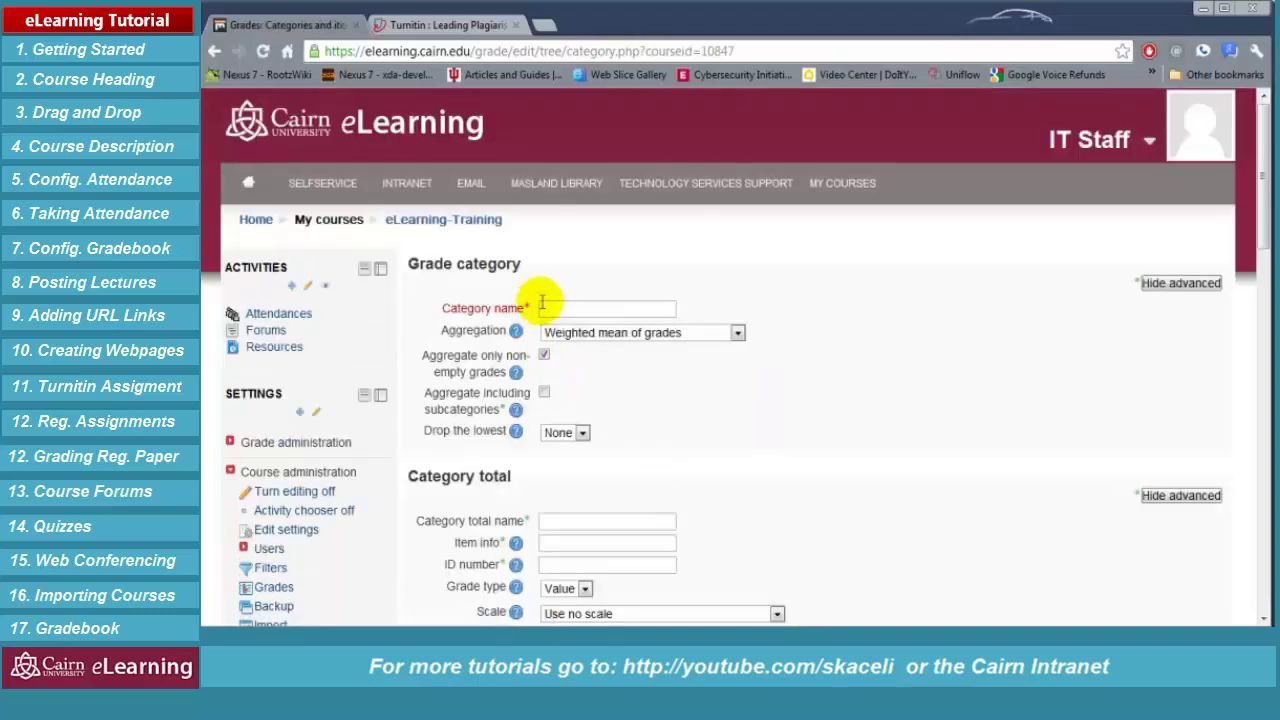
left_click(557, 307)
left_click(555, 304)
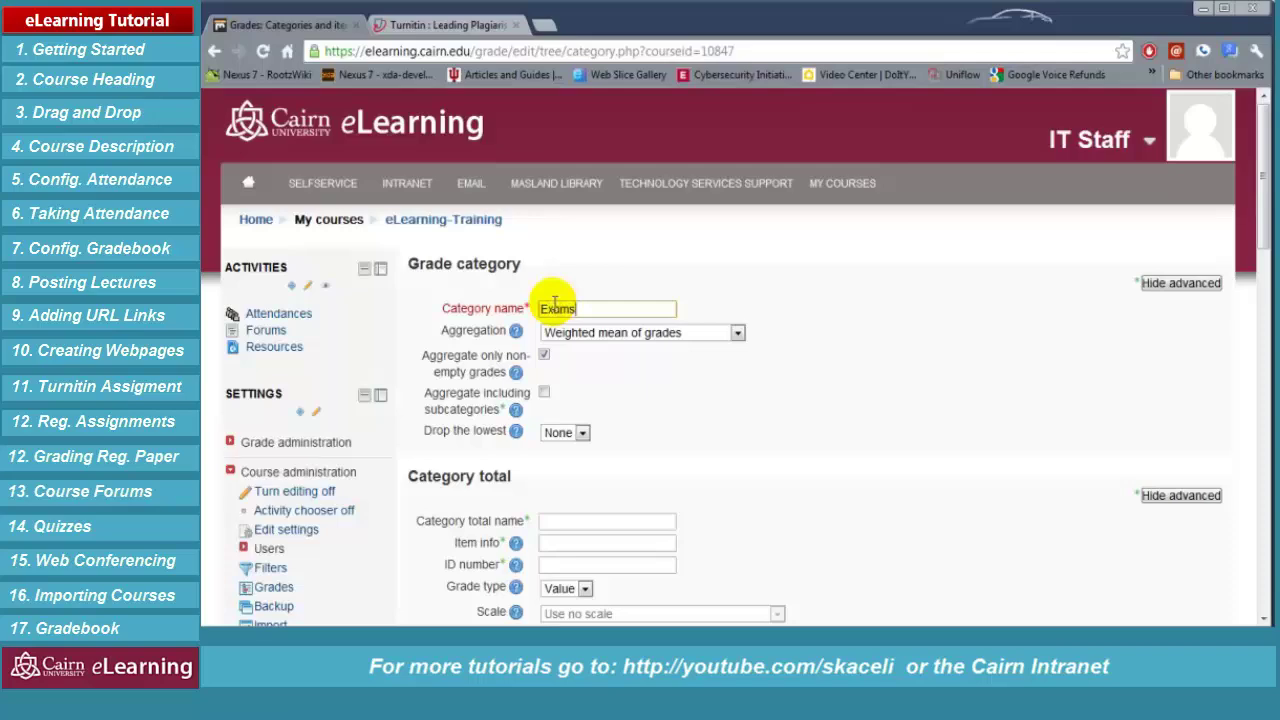
type("Exams")
scroll(706, 523, "down", 5)
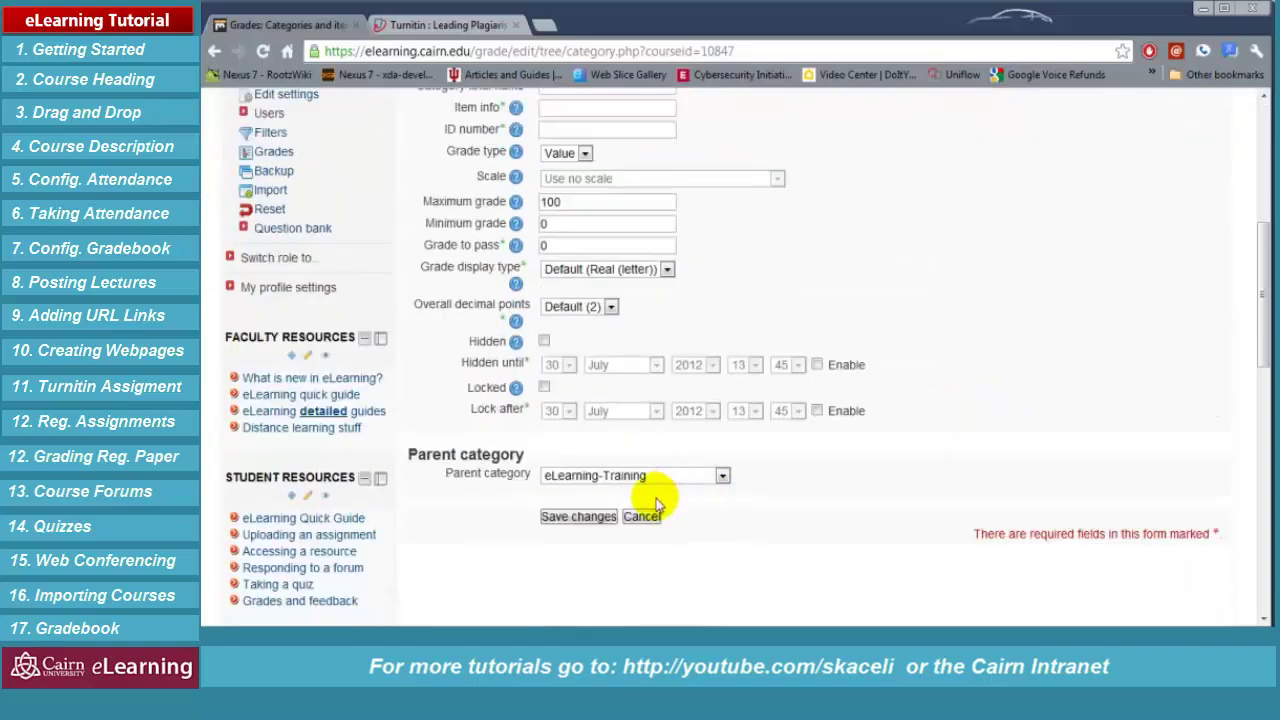
left_click(589, 527)
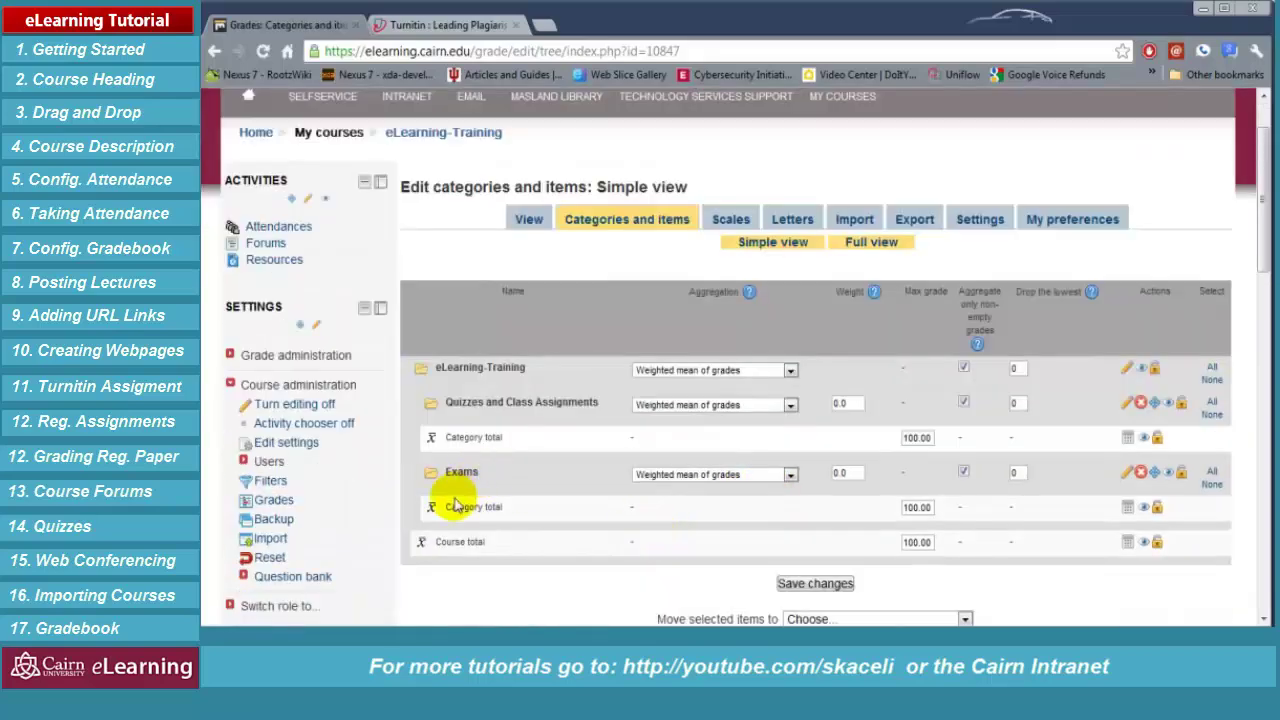
Create the Projects and Presentations categories
scroll(745, 575, "down", 3)
left_click(700, 486)
left_click(583, 306)
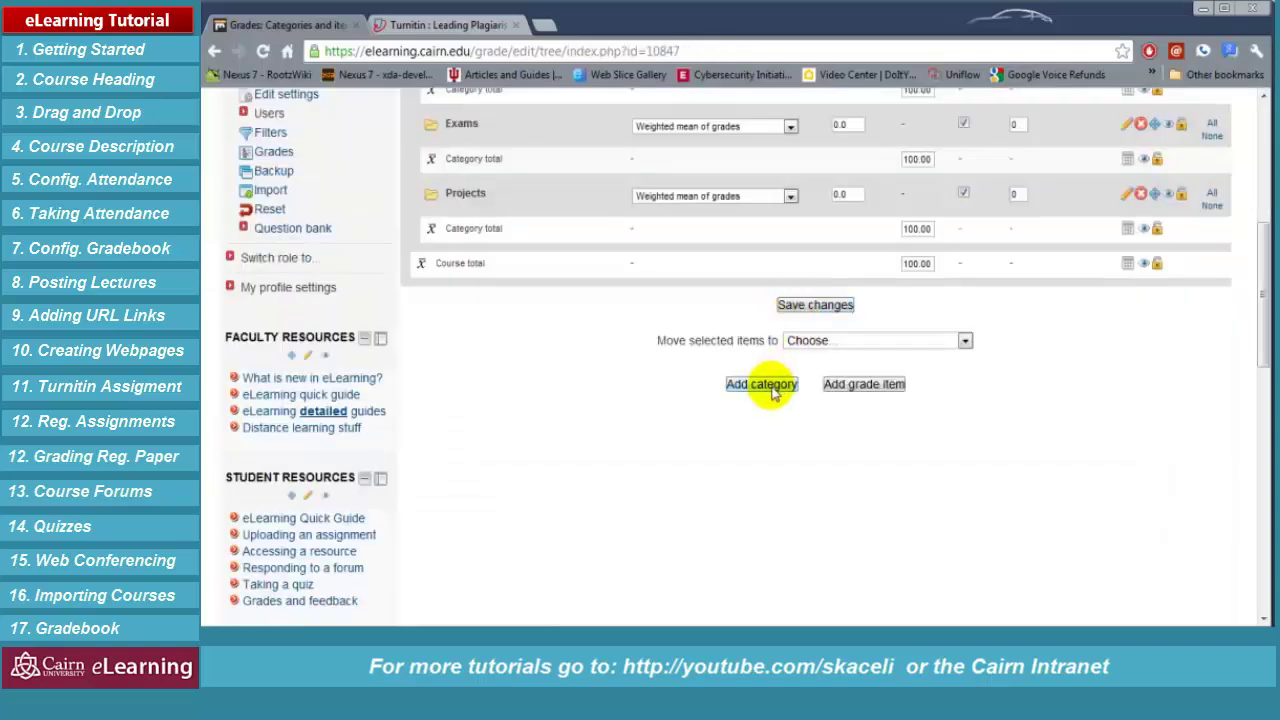
left_click(771, 380)
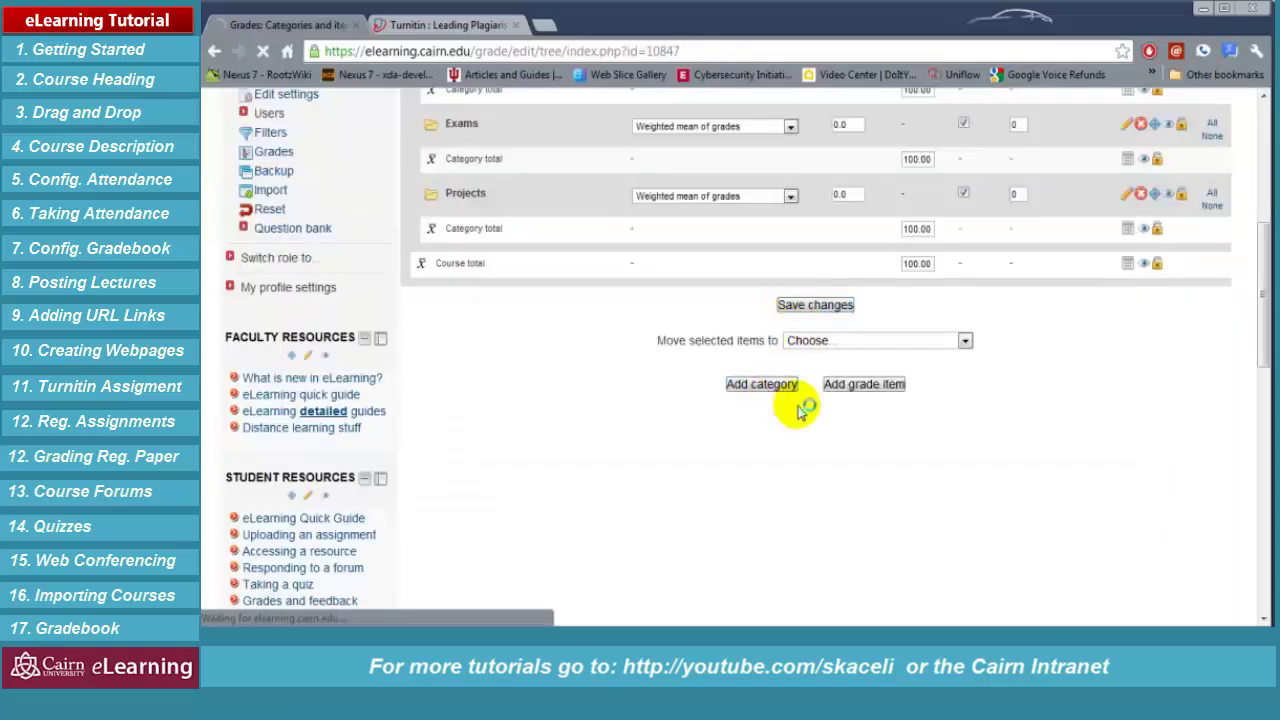
left_click(577, 310)
left_click(601, 306)
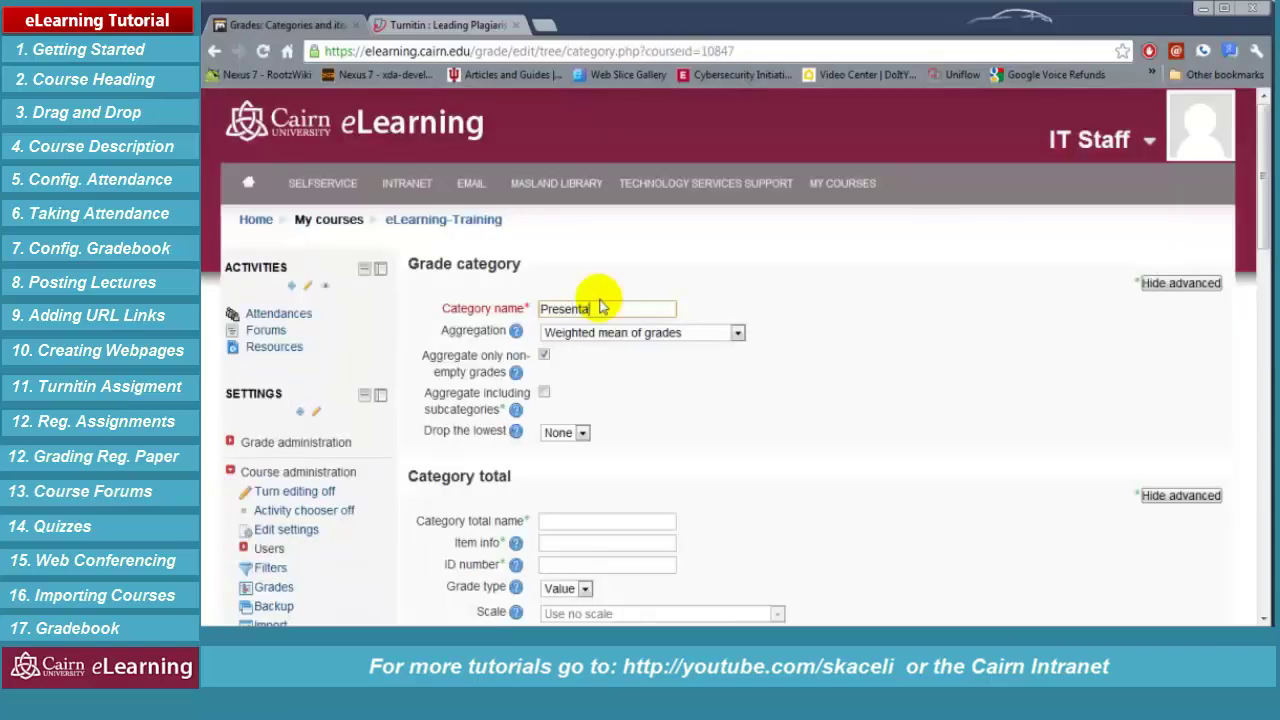
scroll(580, 450, "down", 5)
left_click(576, 603)
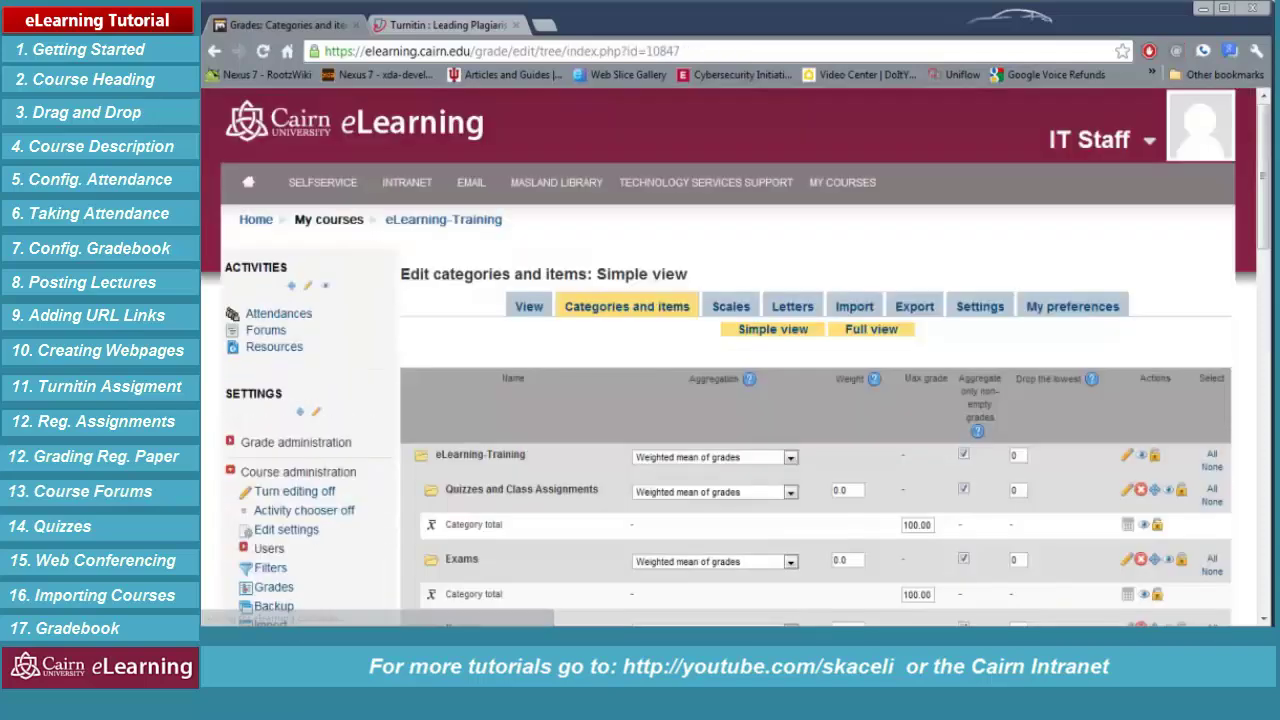
Enter category weights: Quizzes and Class Assignments 25, Exams 40, Projects 10, Presentations 25
left_click(840, 490)
scroll(840, 490, "down", 1)
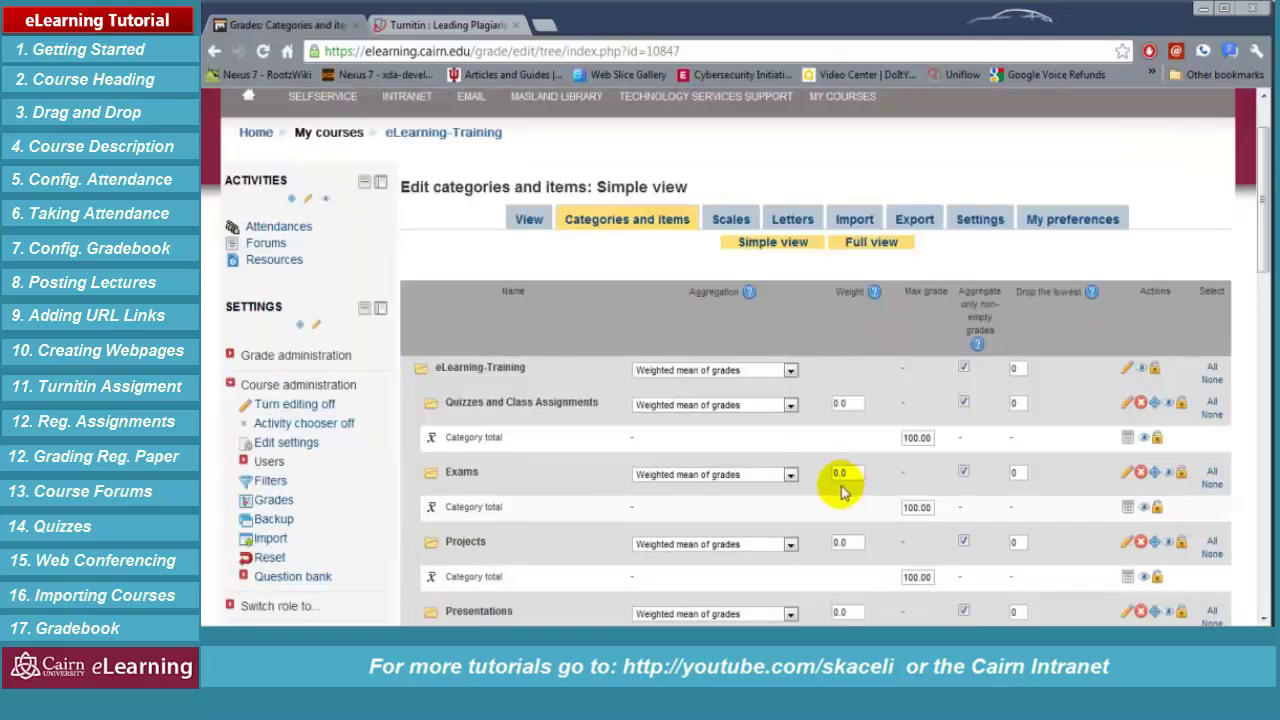
double_click(845, 403)
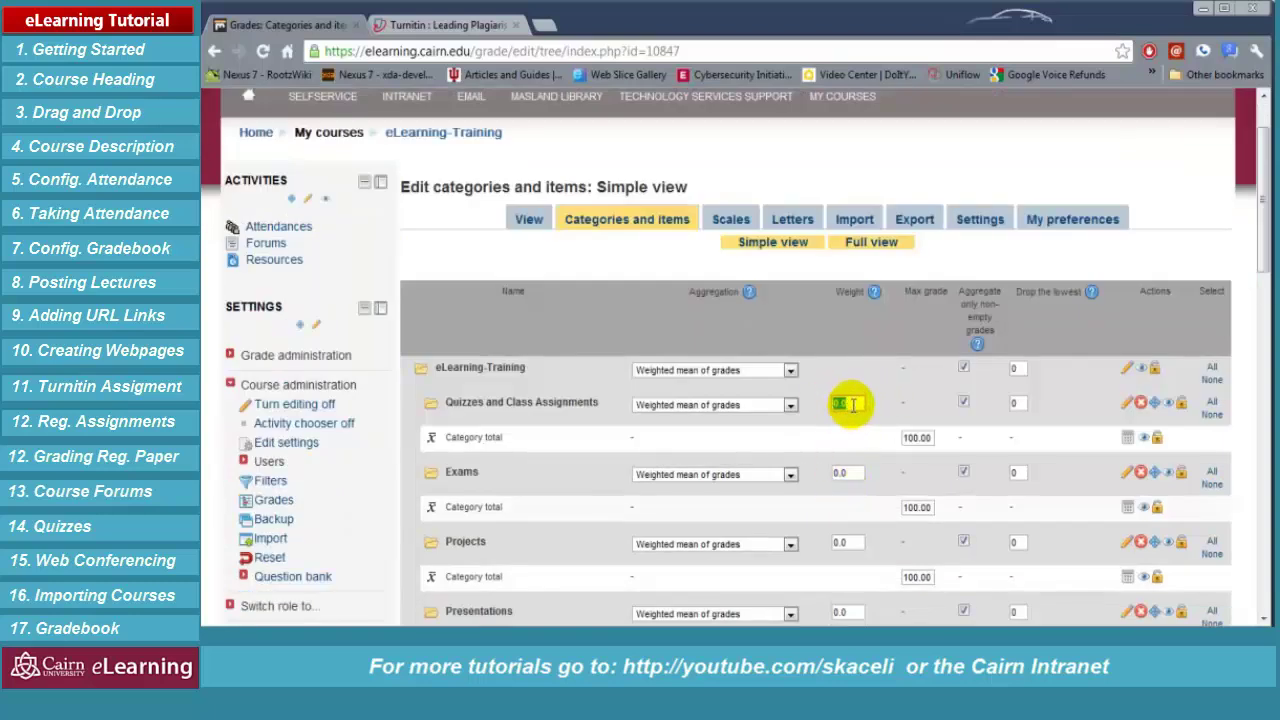
double_click(850, 404)
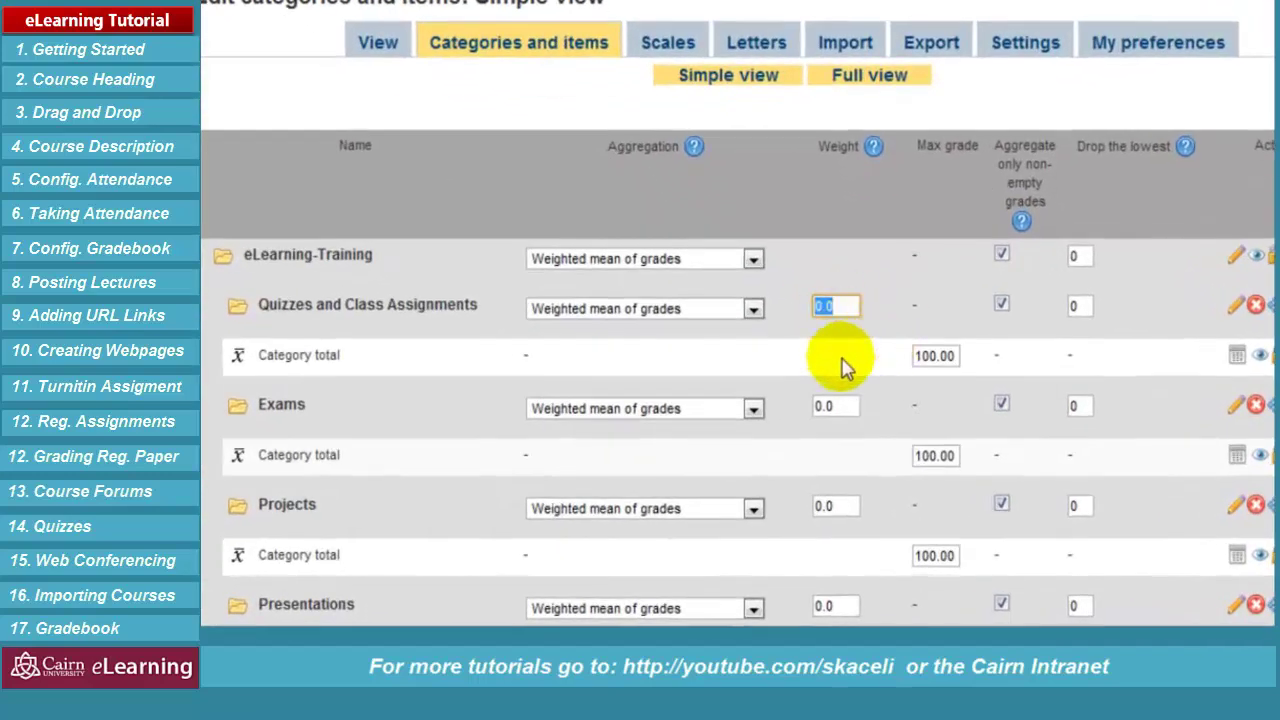
type("25")
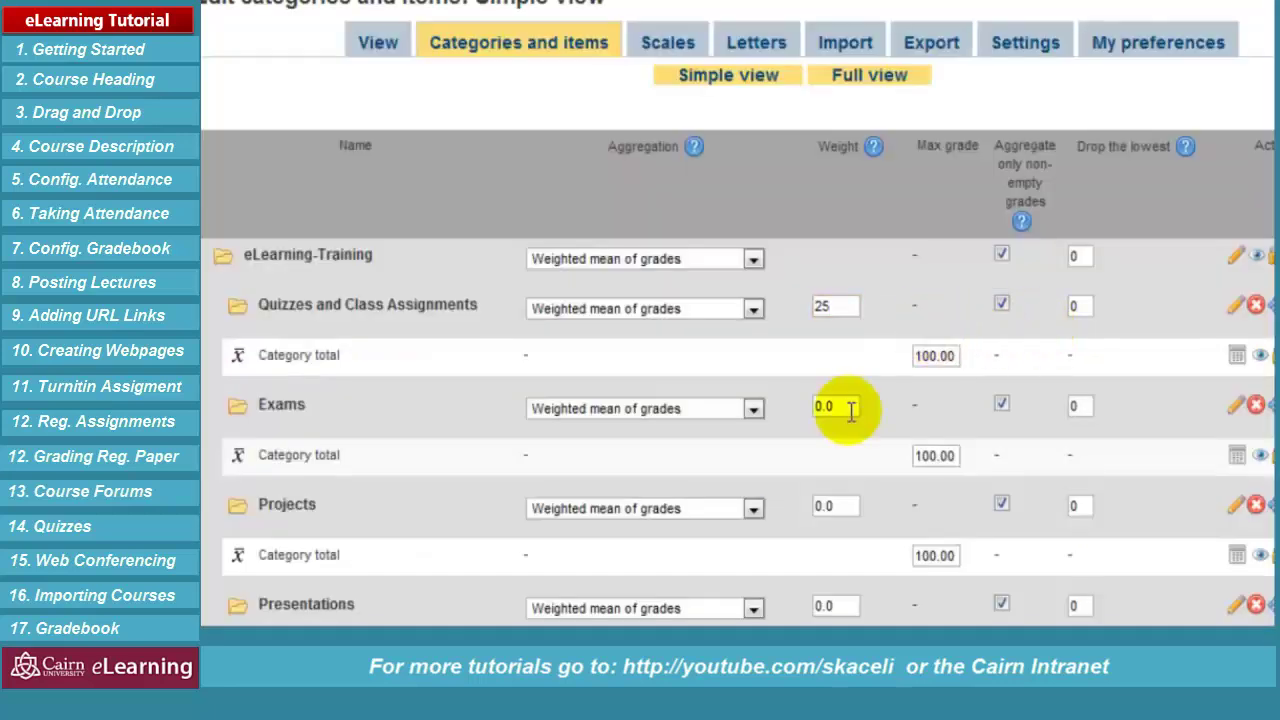
left_click_drag(851, 408, 814, 400)
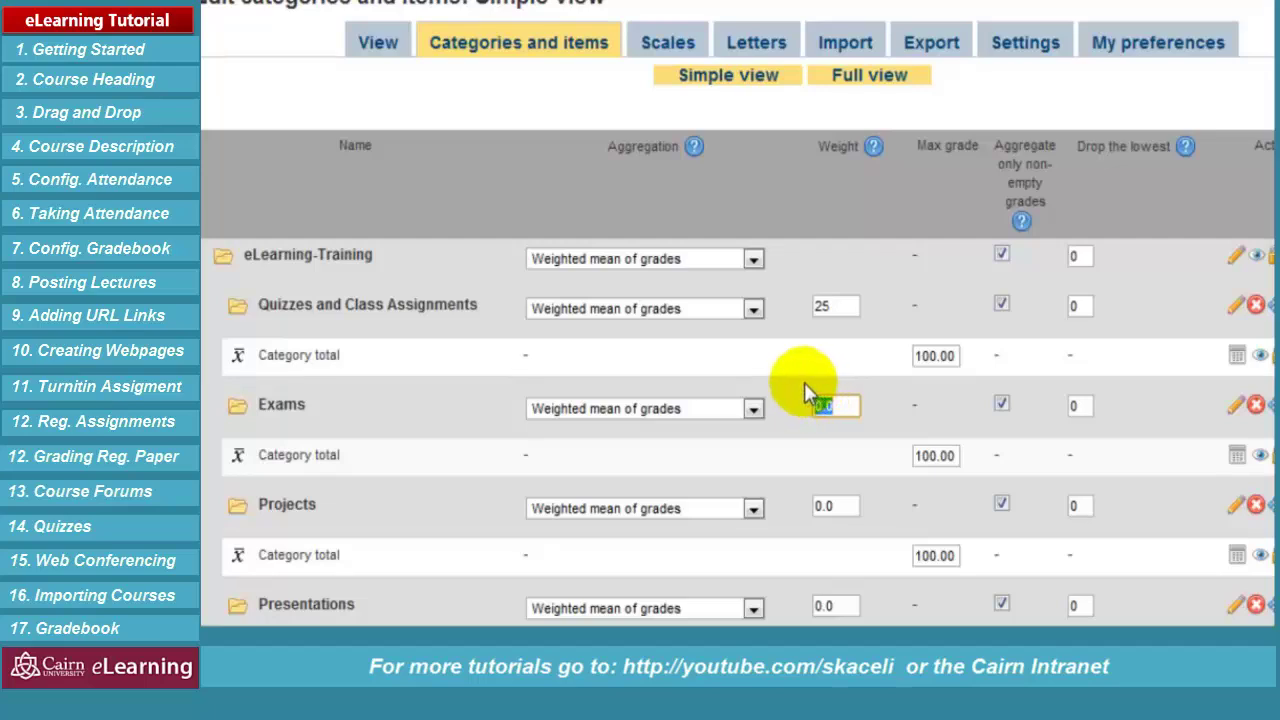
type("40")
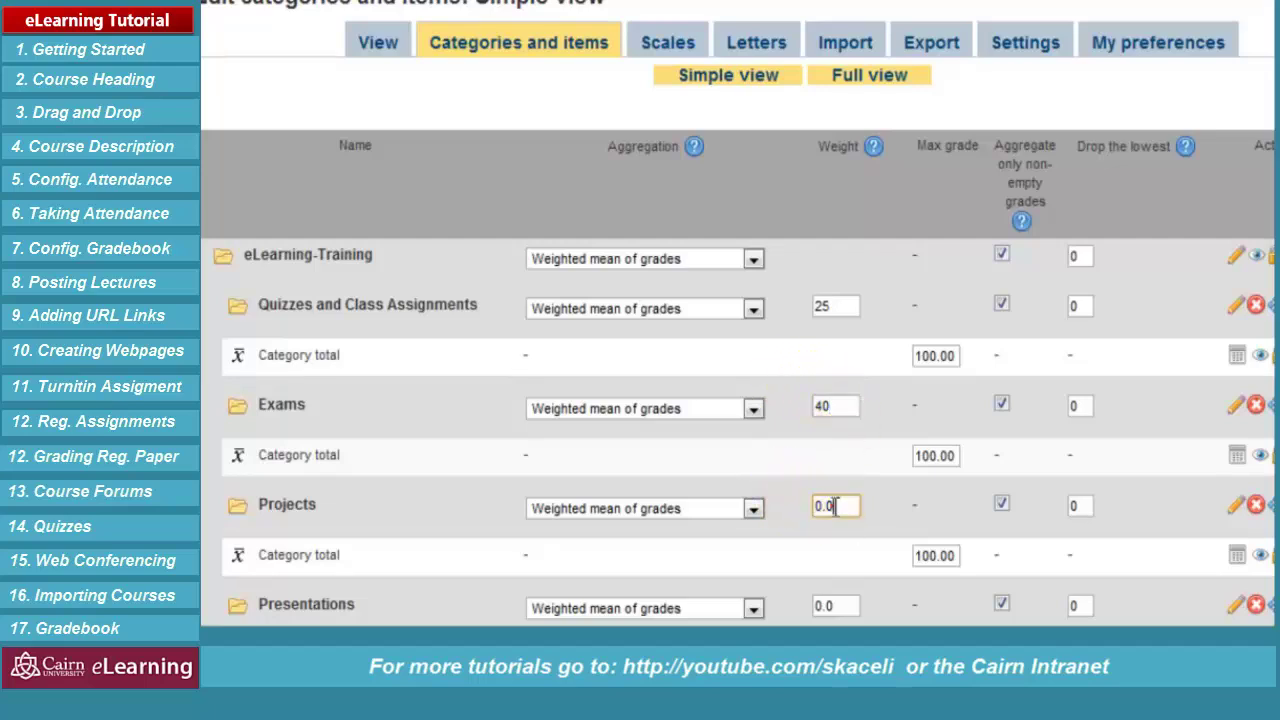
left_click_drag(829, 506, 791, 523)
type("1")
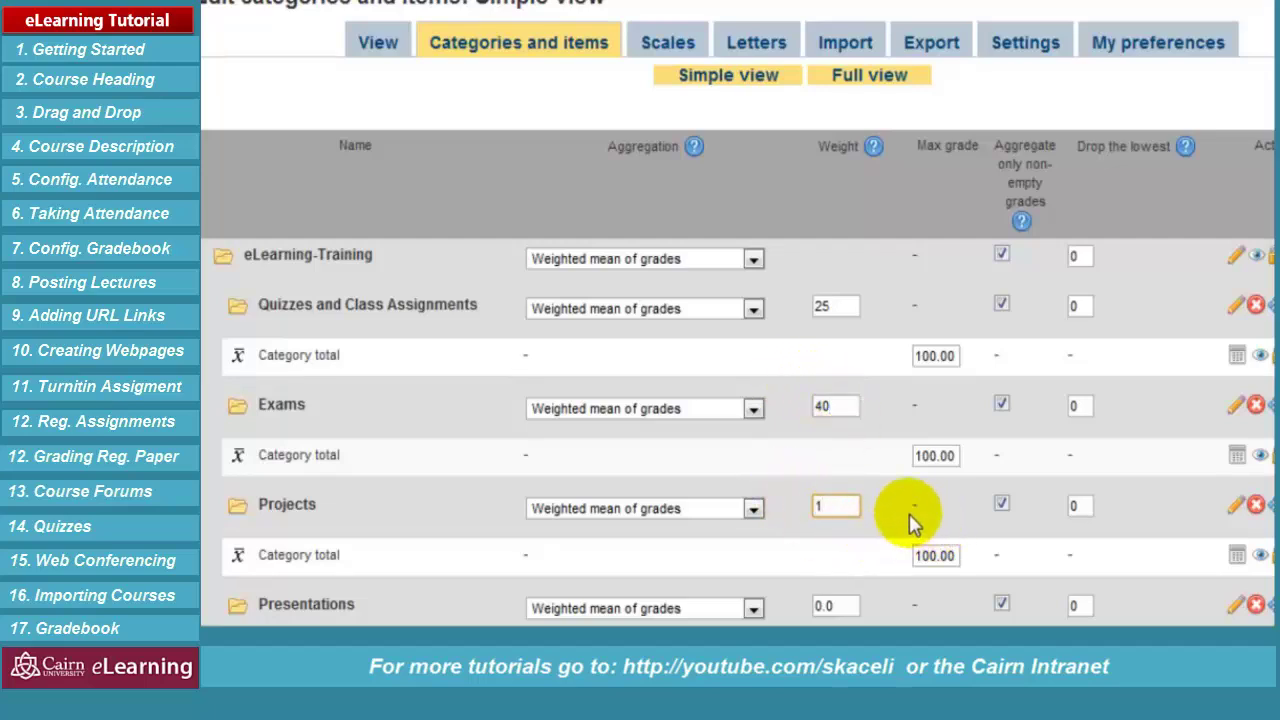
type("0")
left_click_drag(846, 606, 803, 576)
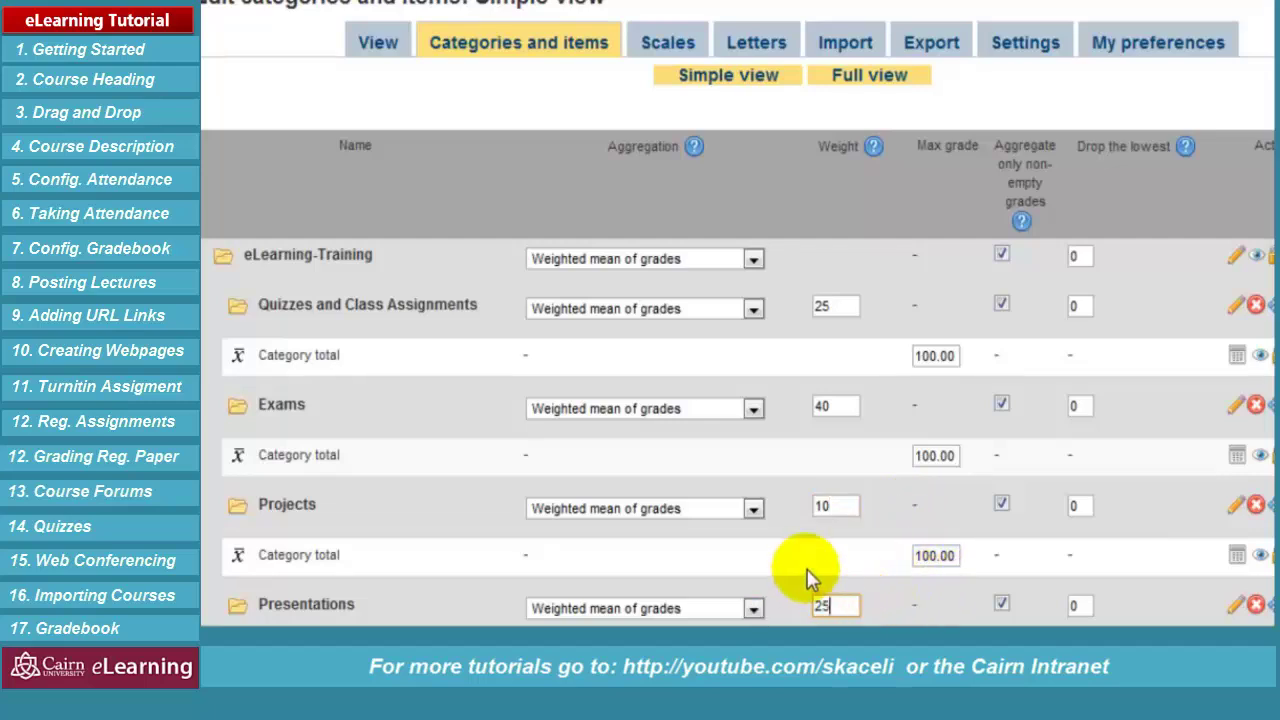
scroll(880, 346, "down", 2)
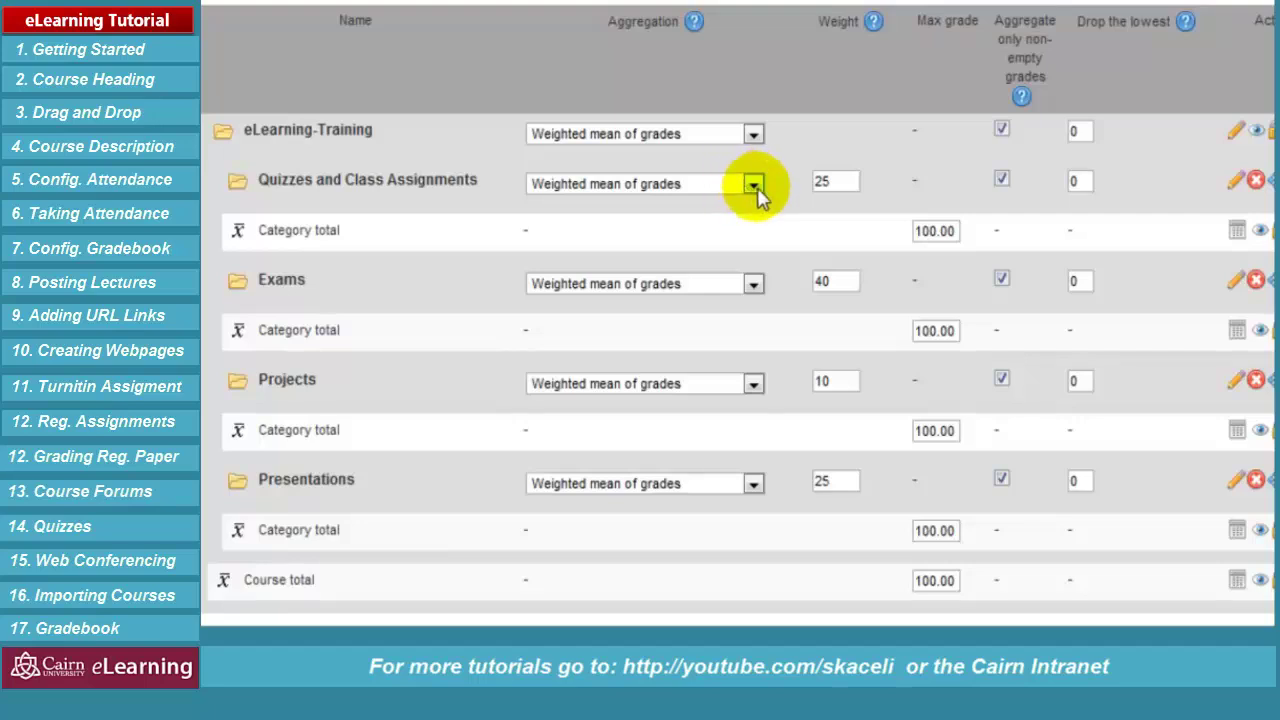
Set Quizzes and Class Assignments and Exams aggregation to Simple weighted mean of grades
left_click(753, 186)
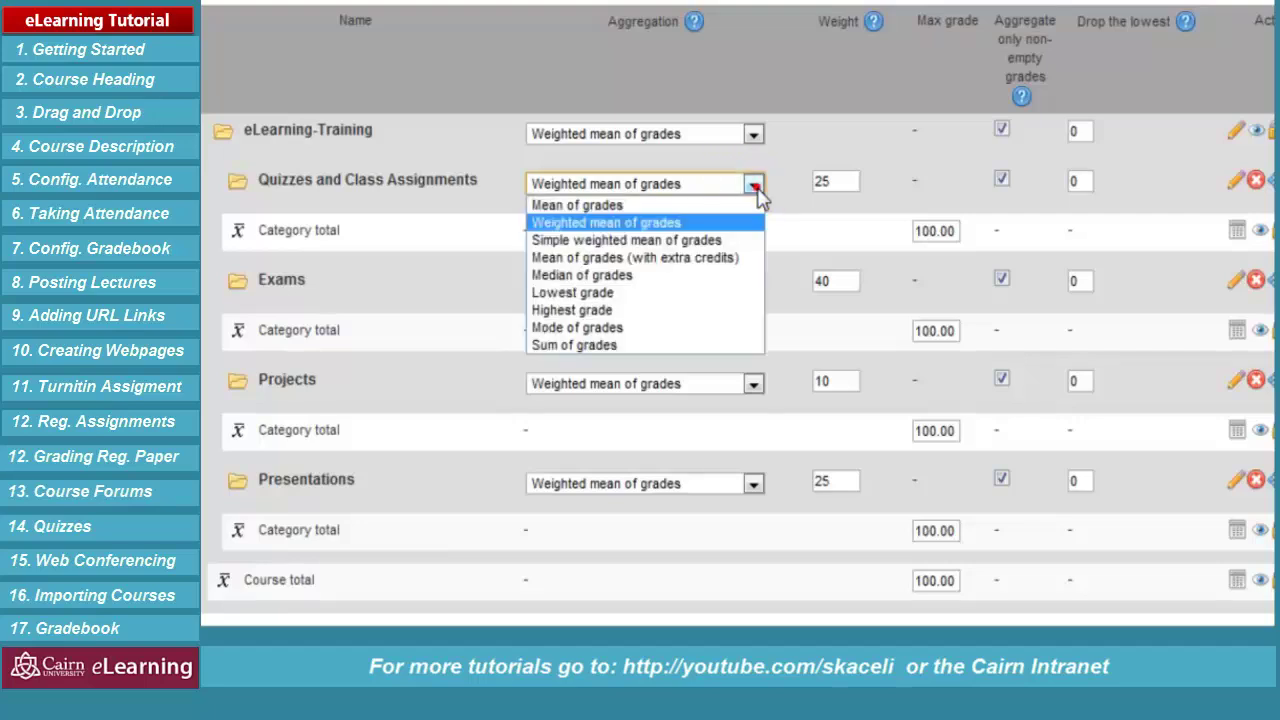
left_click(697, 248)
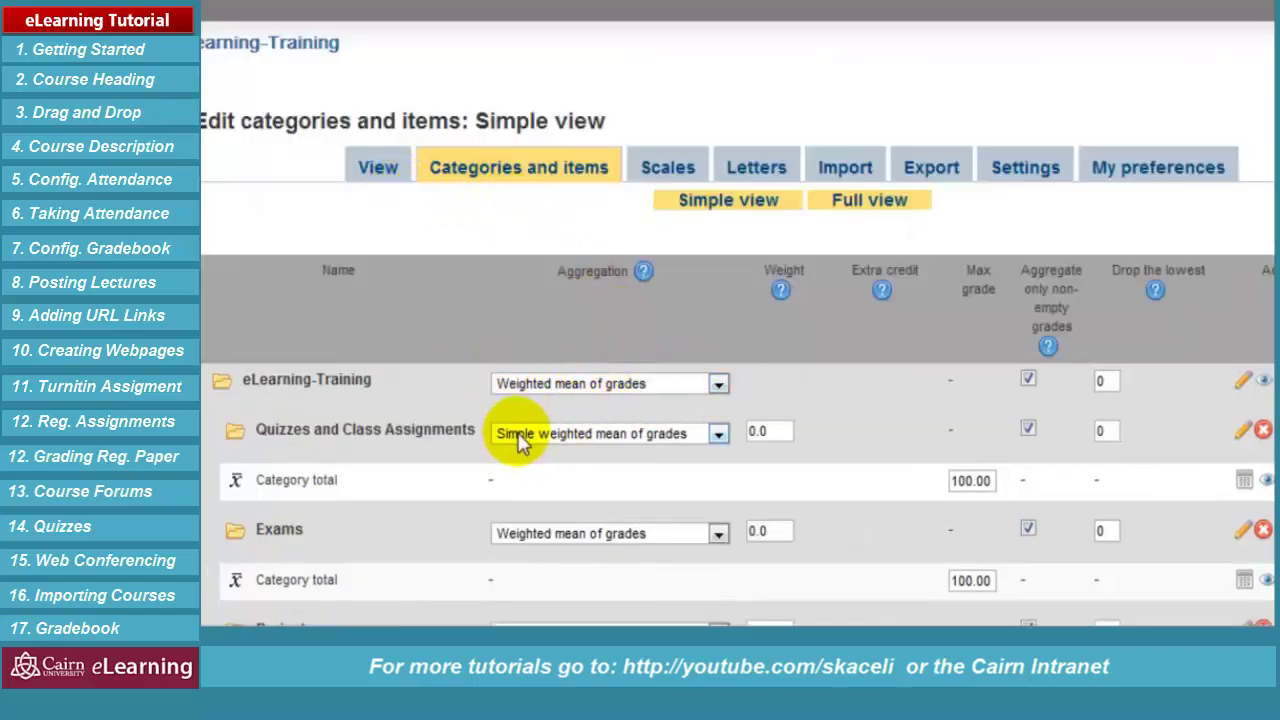
scroll(523, 443, "down", 2)
left_click(637, 287)
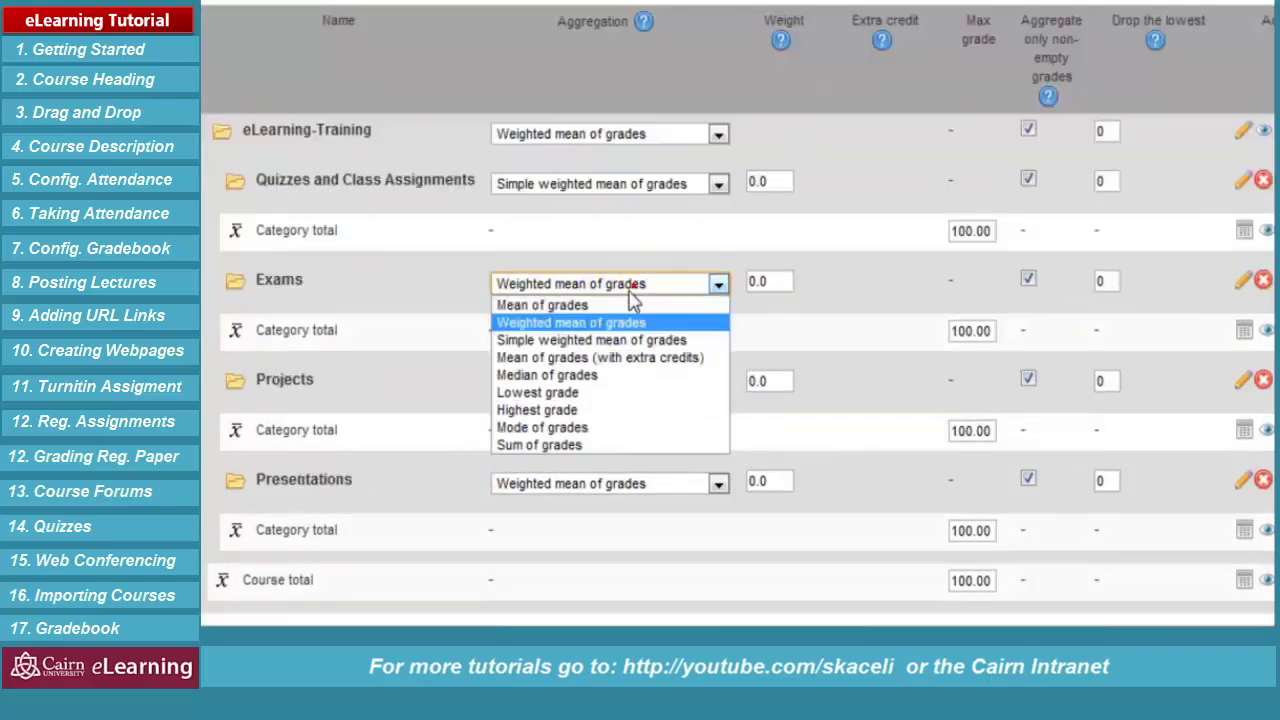
left_click(611, 341)
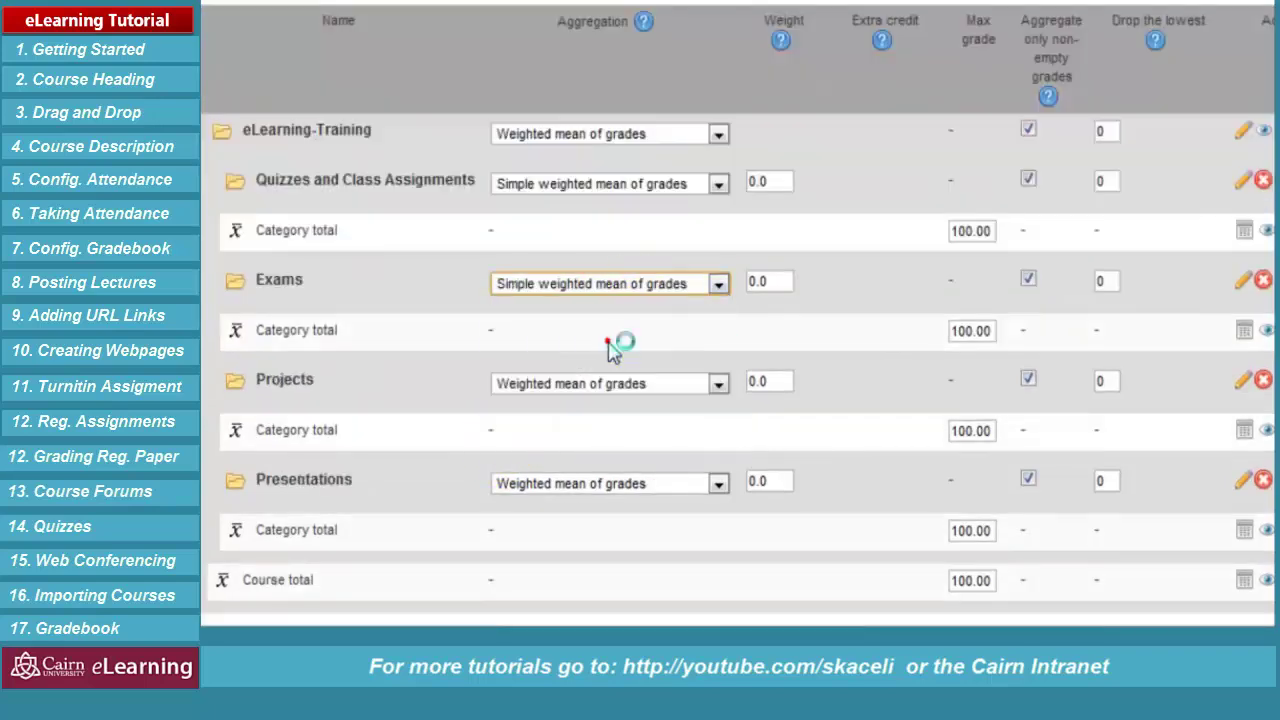
scroll(545, 382, "up", 2)
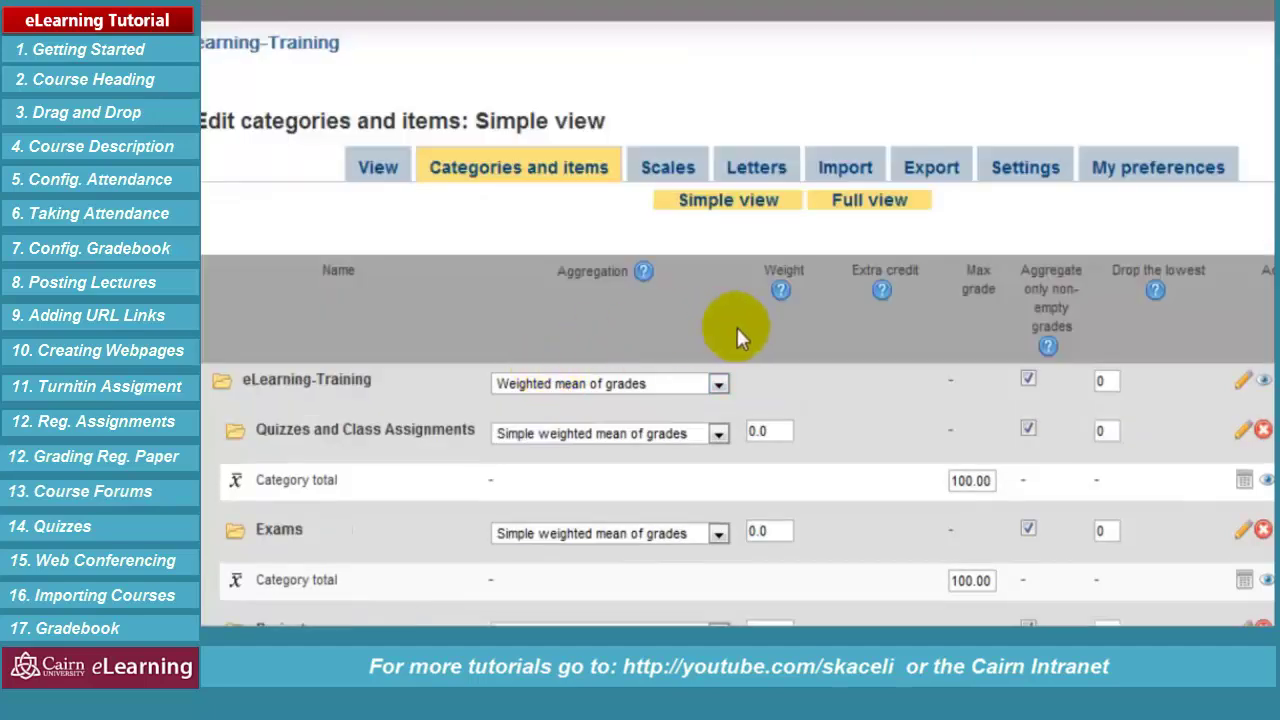
scroll(731, 325, "down", 2)
Set Projects and Presentations aggregation to Simple weighted mean of grades
left_click(666, 384)
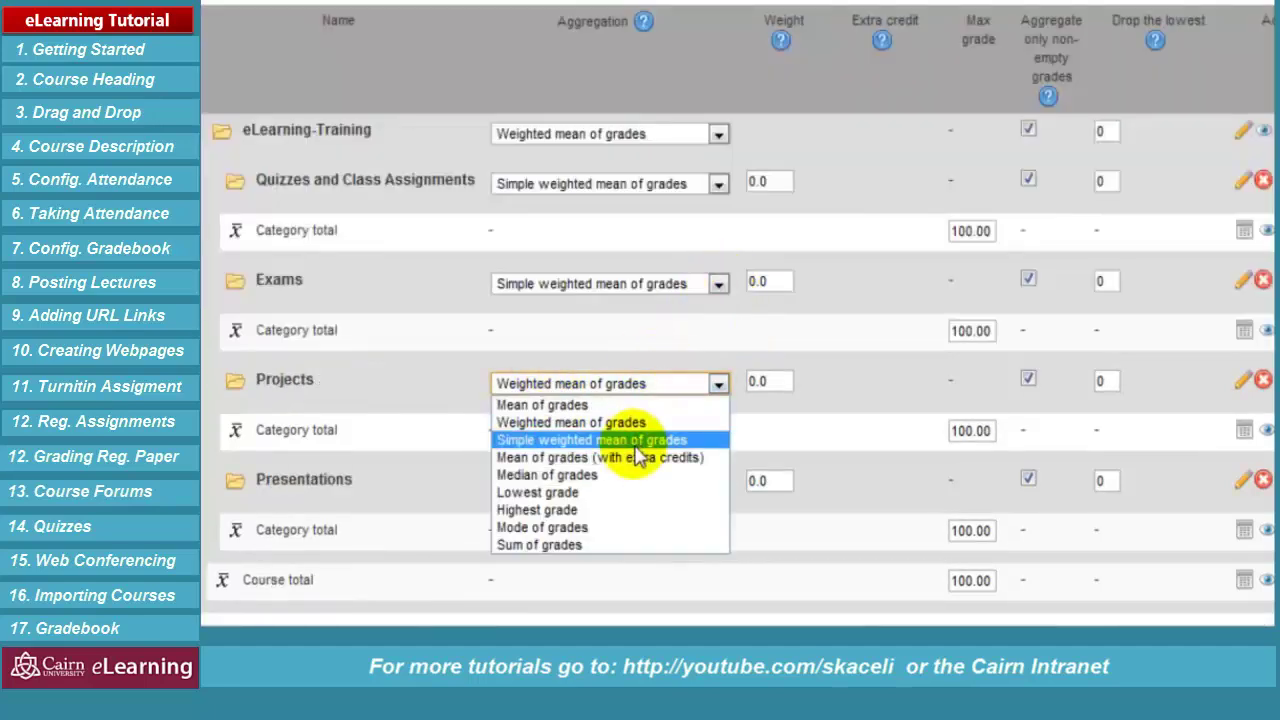
left_click(634, 440)
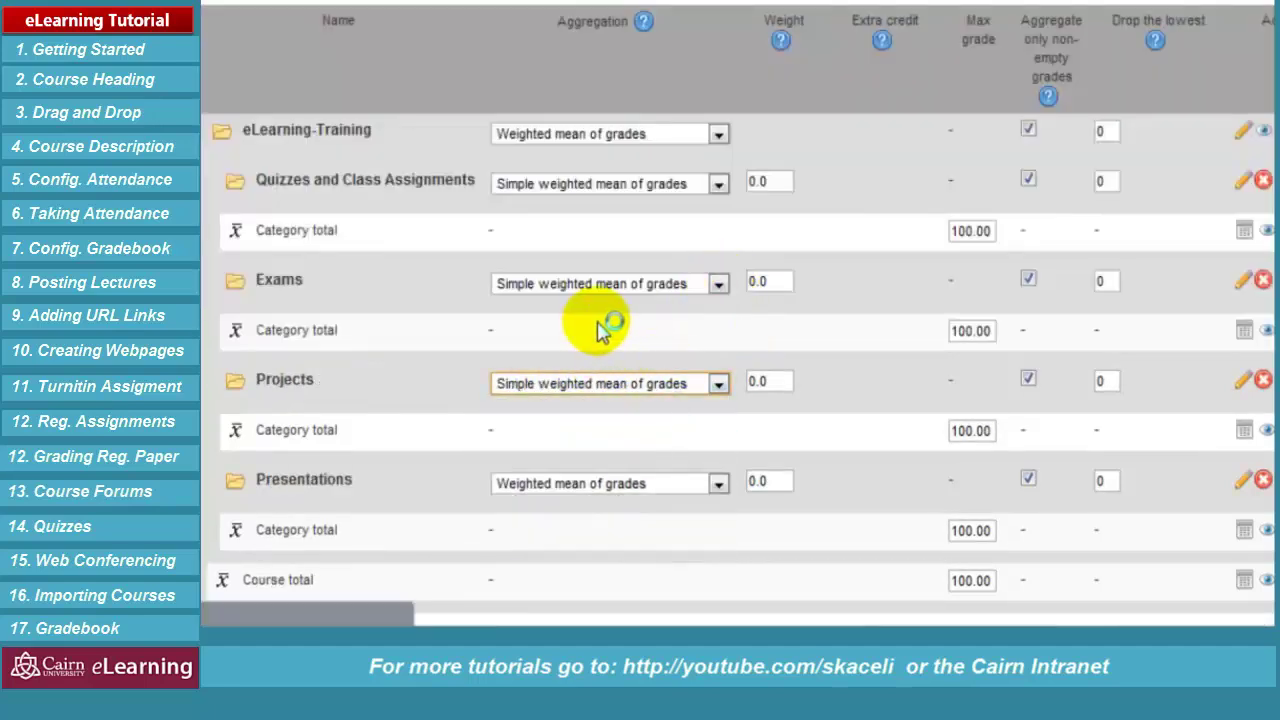
scroll(597, 326, "up", 2)
scroll(605, 370, "down", 4)
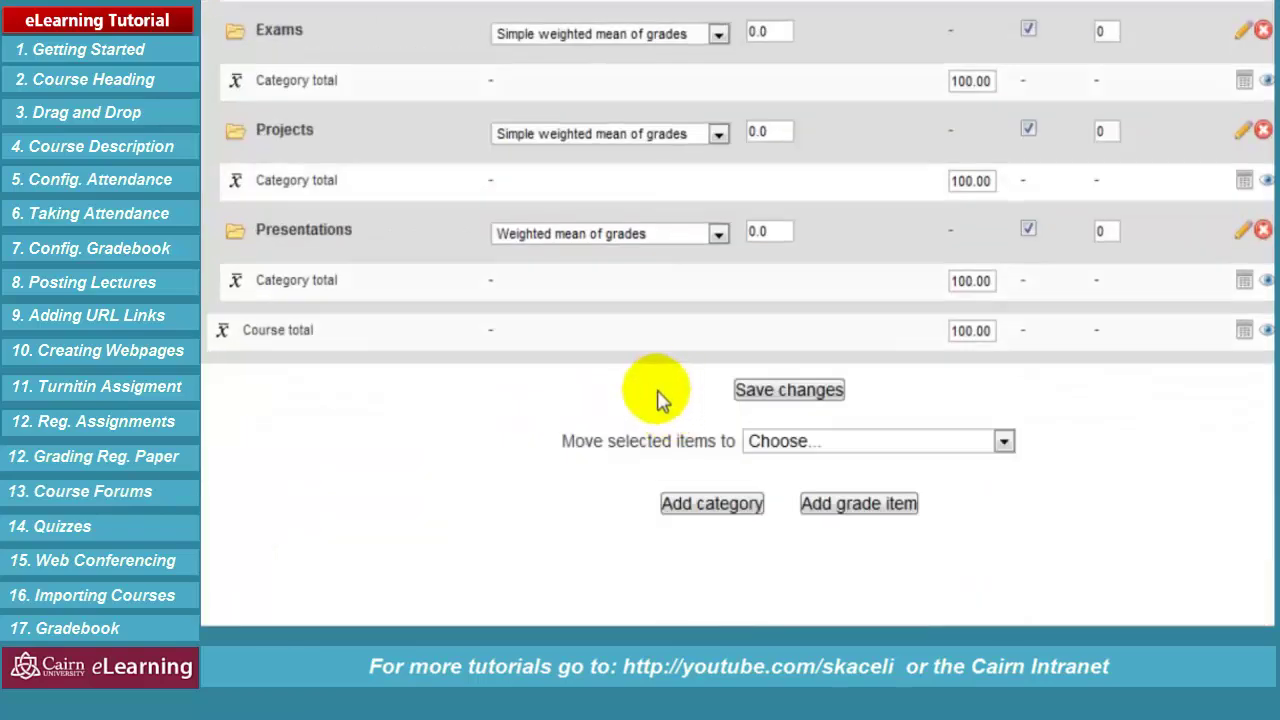
left_click(697, 222)
left_click(654, 288)
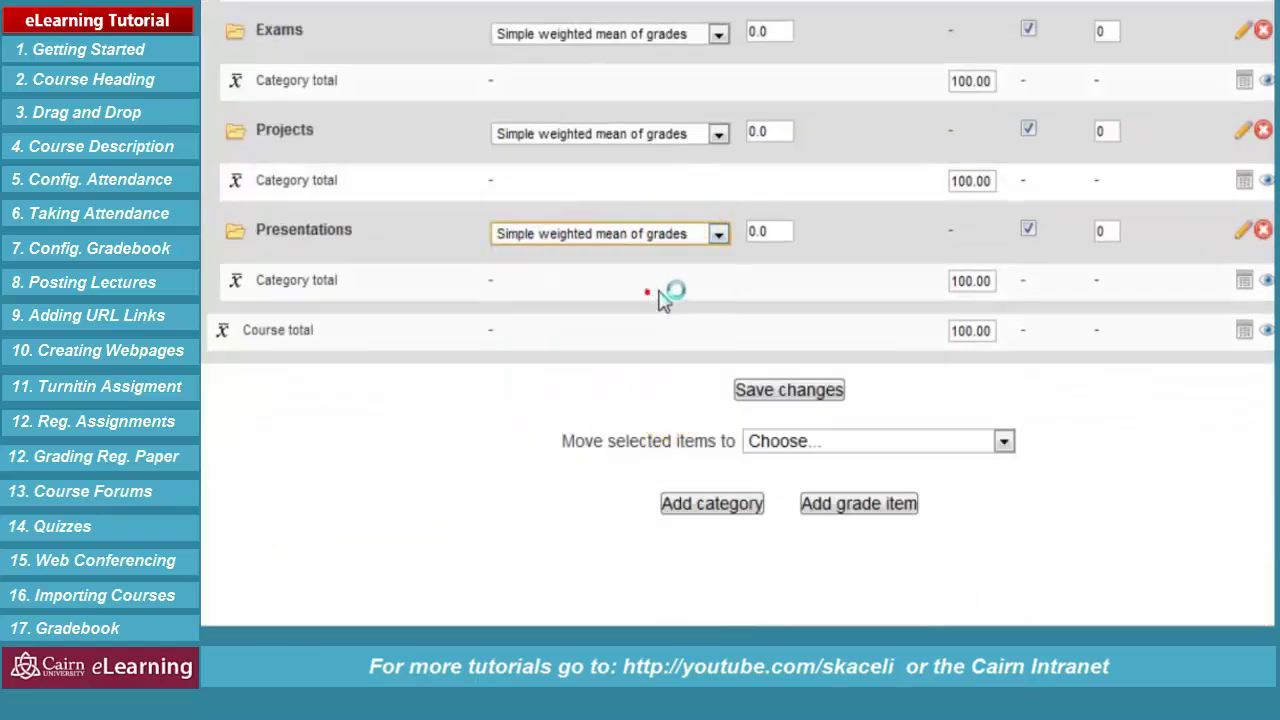
scroll(955, 110, "up", 4)
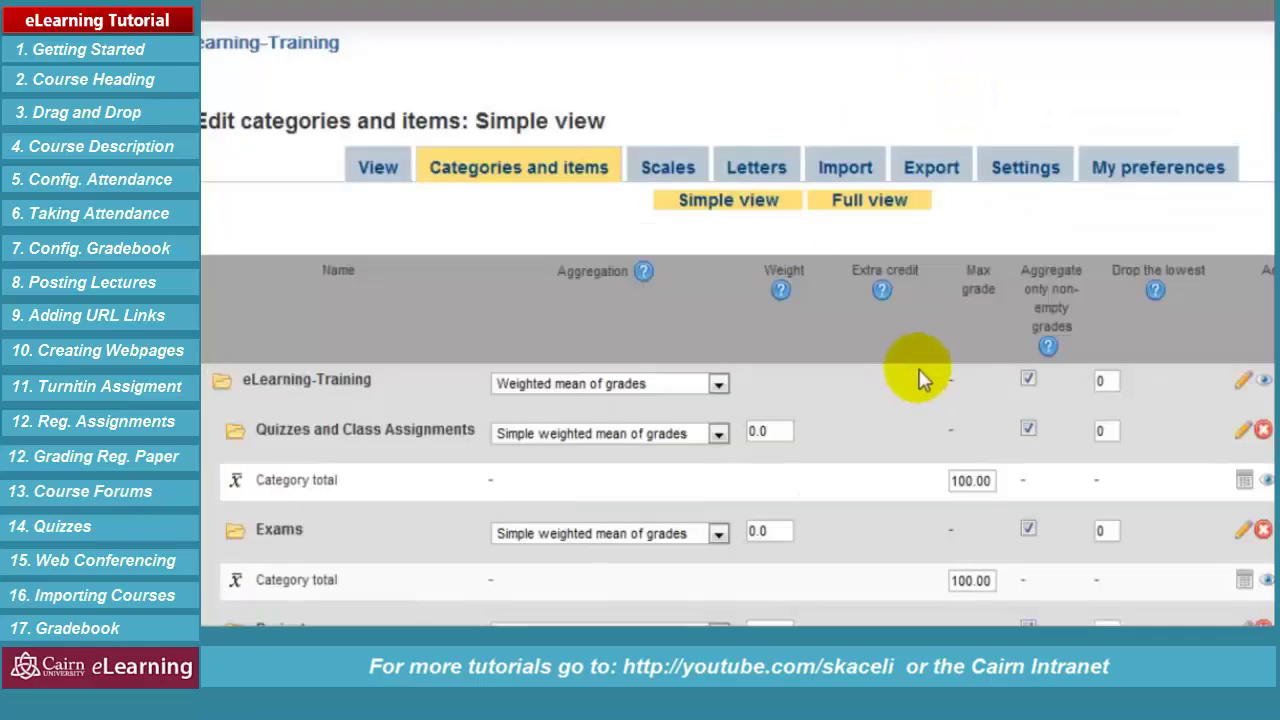
scroll(920, 377, "down", 2)
Retype weights 25, 40, 10 and 25 for the four categories, correcting Exams from 10 to 40
double_click(764, 181)
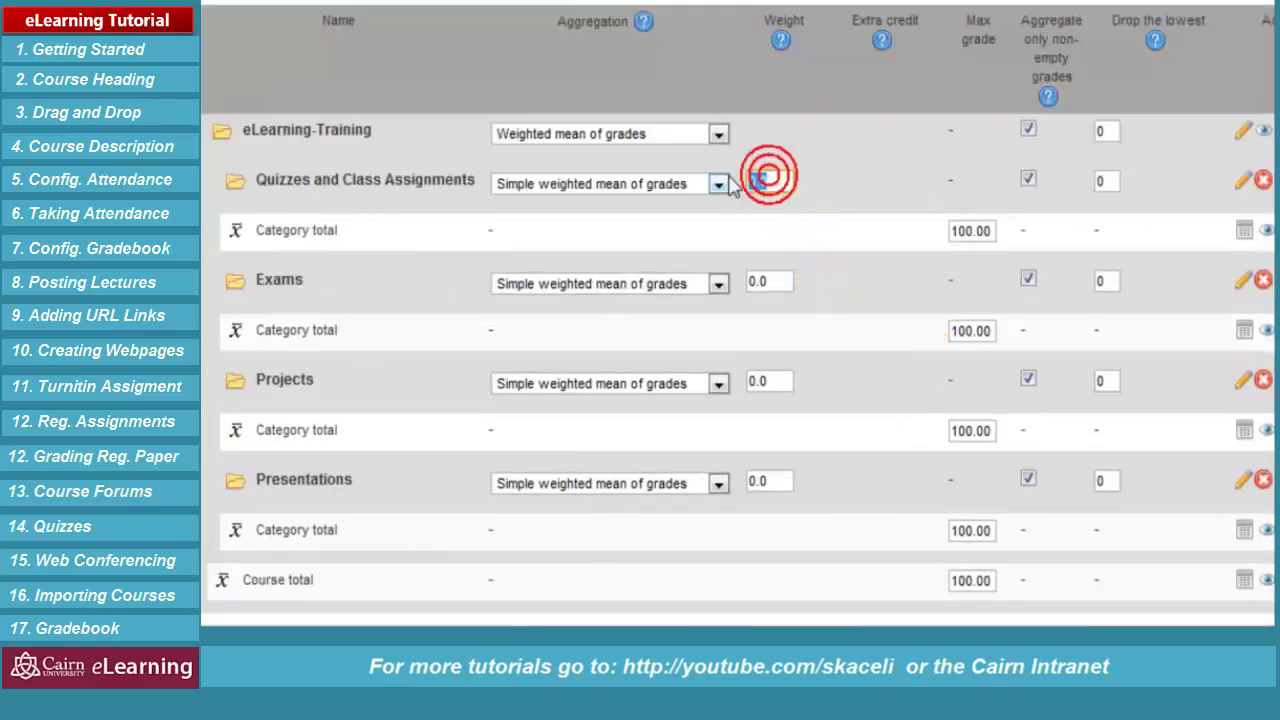
type("25")
scroll(866, 266, "down", 2)
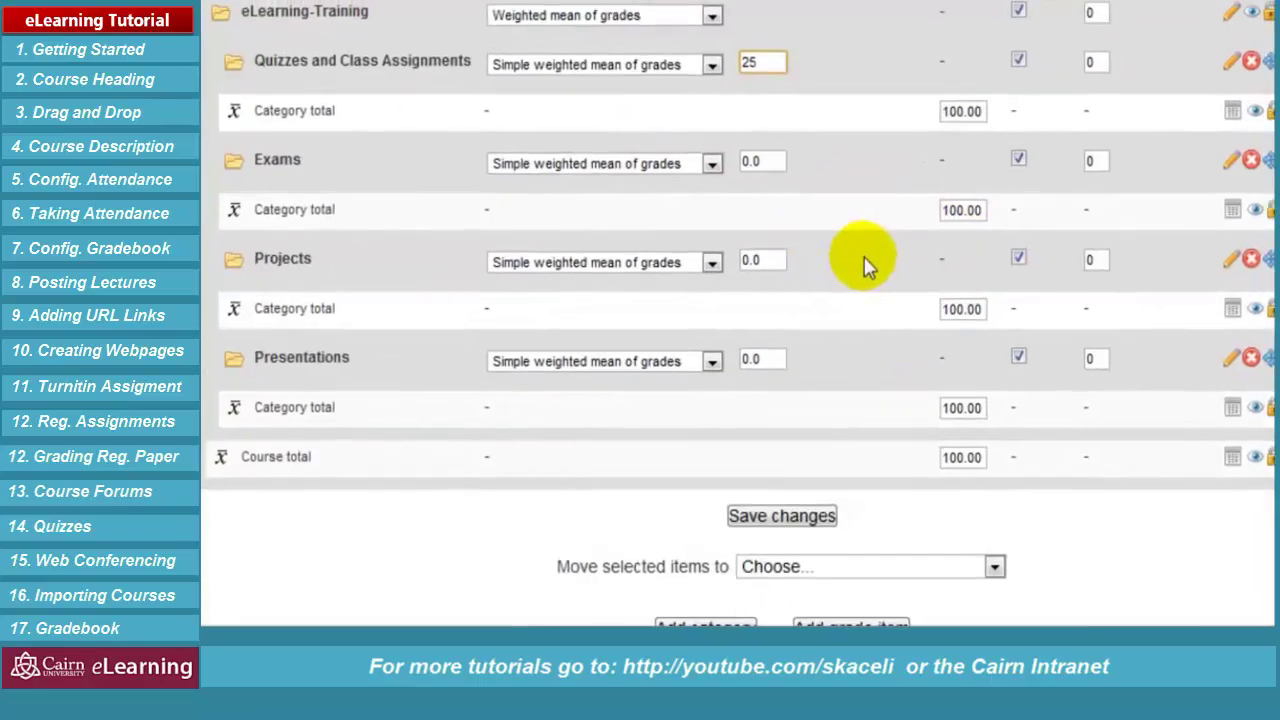
double_click(692, 204)
type("10")
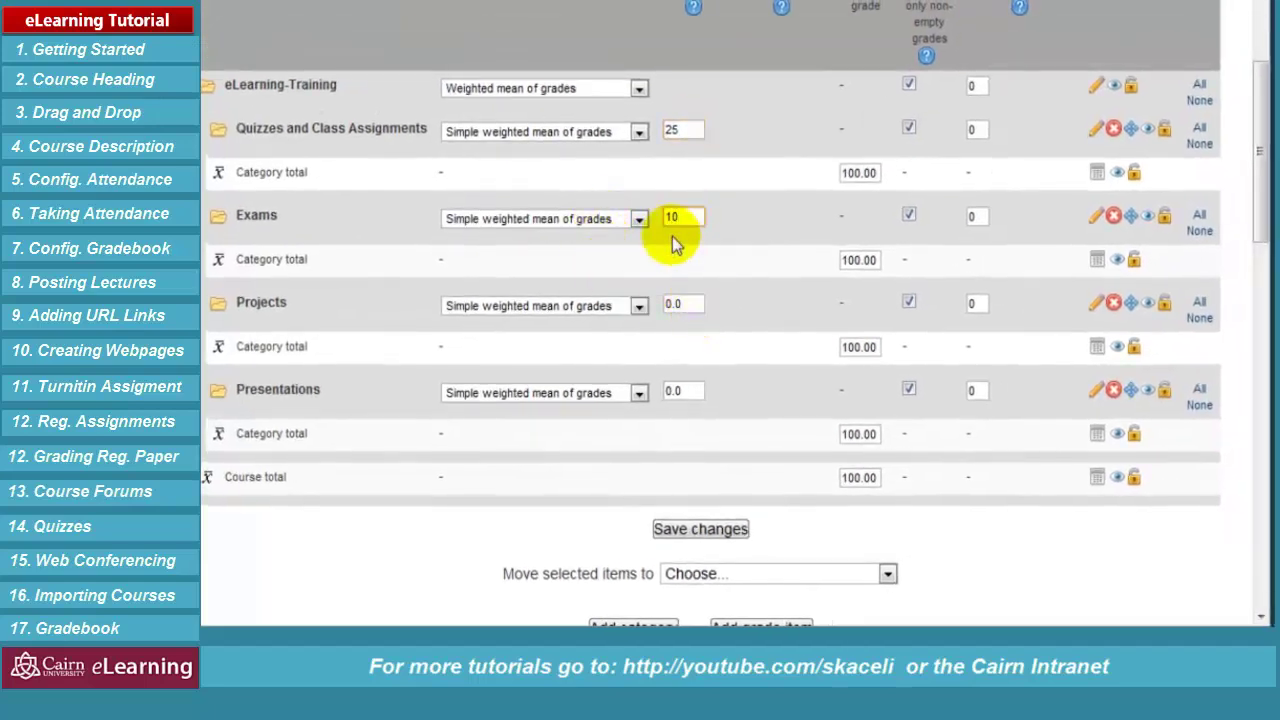
double_click(680, 216)
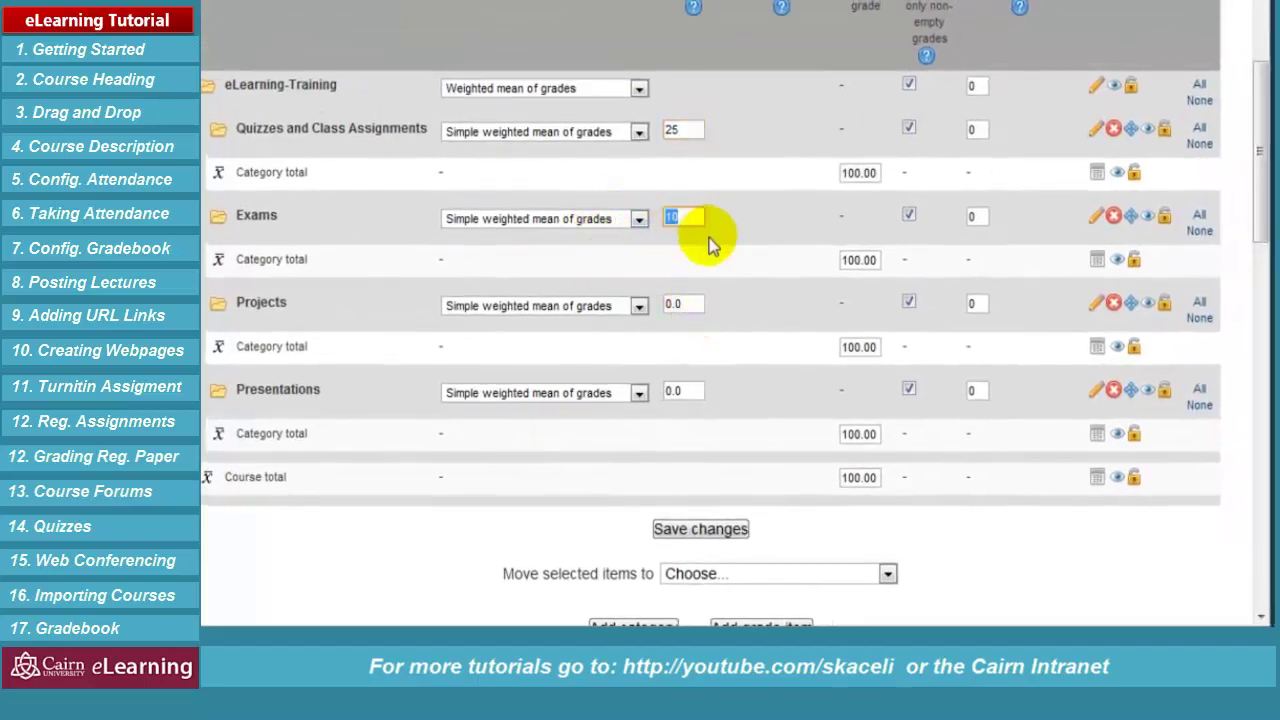
type("40")
double_click(680, 304)
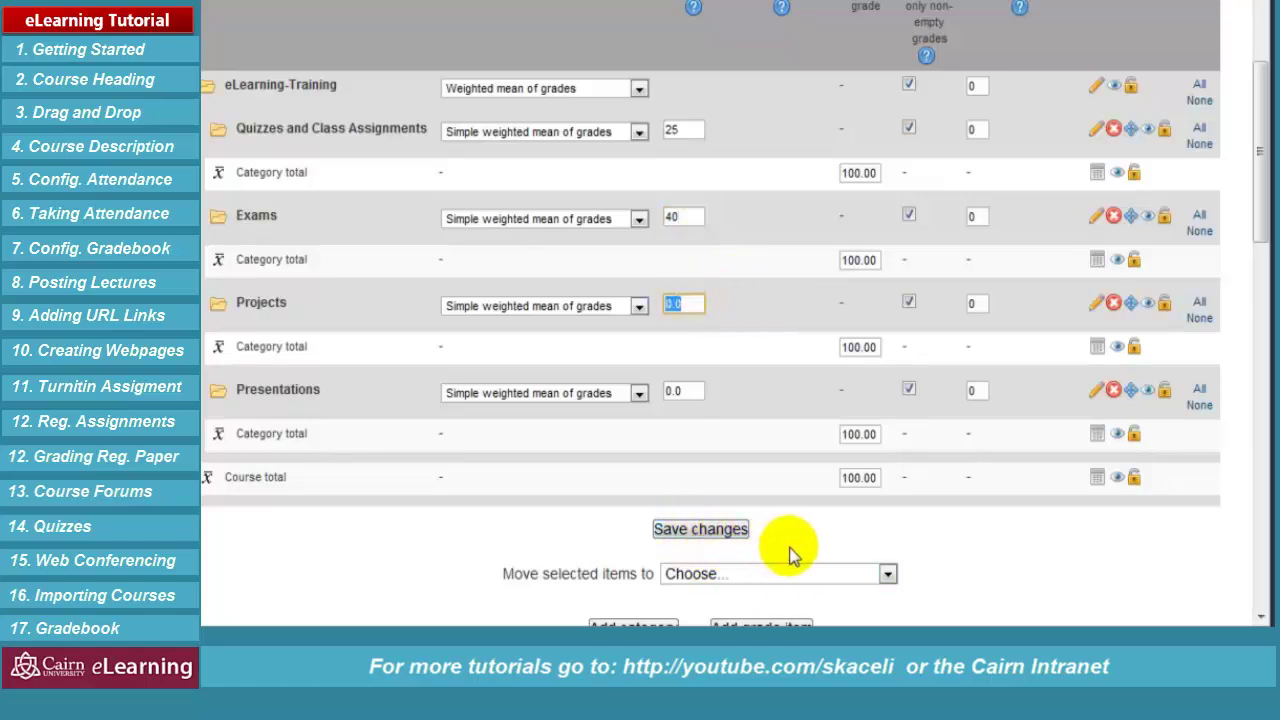
type("10")
key("Tab")
type("25")
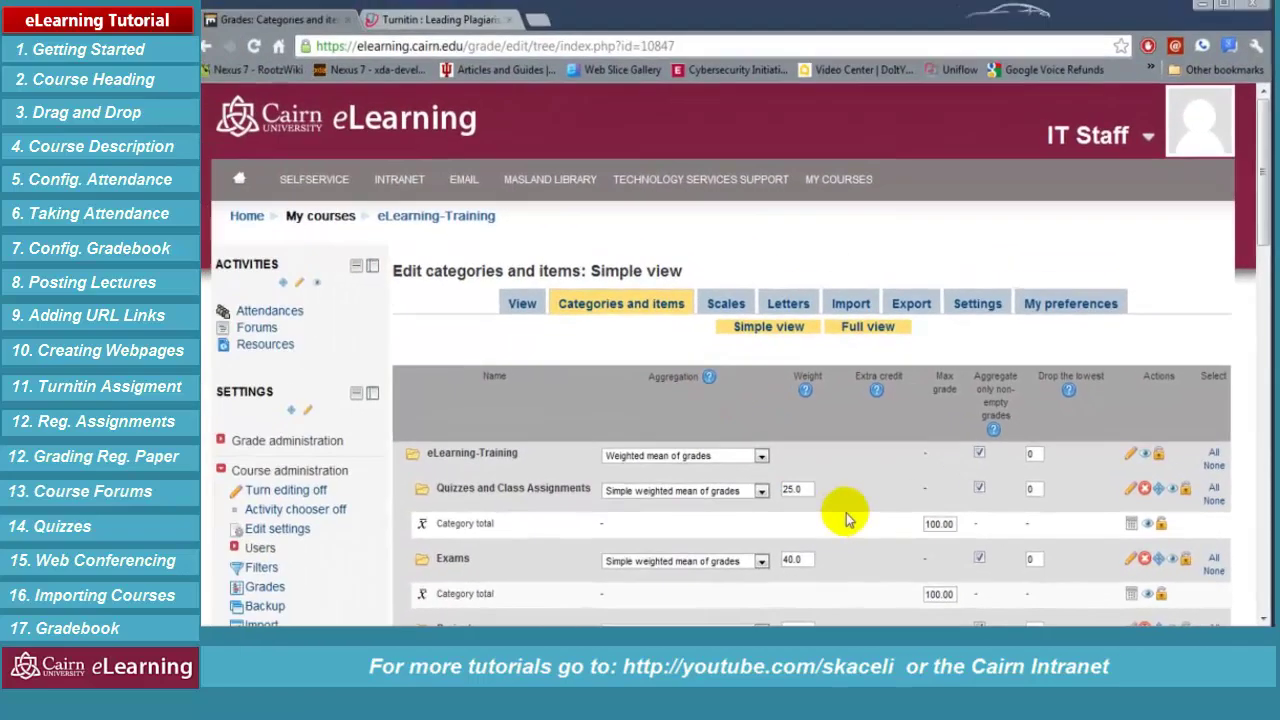
Leave the gradebook and return to the eLearning-Training course page via its breadcrumb
scroll(850, 500, "down", 1)
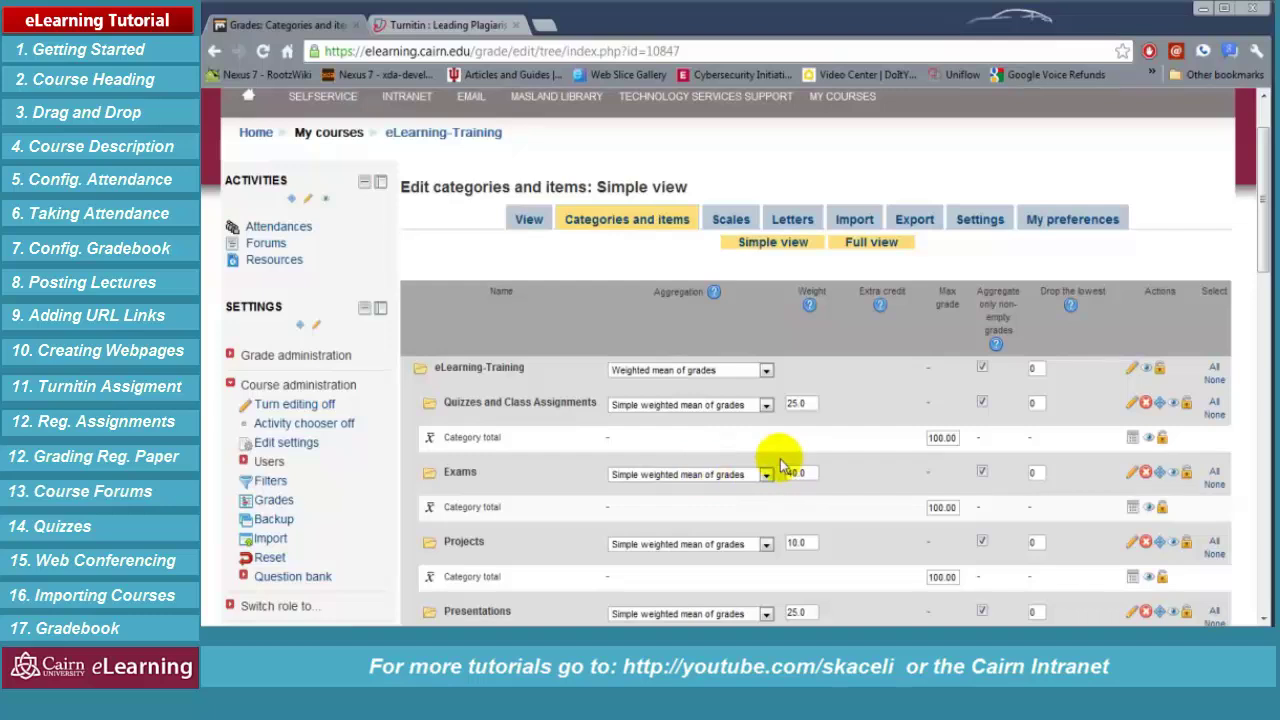
scroll(557, 257, "up", 2)
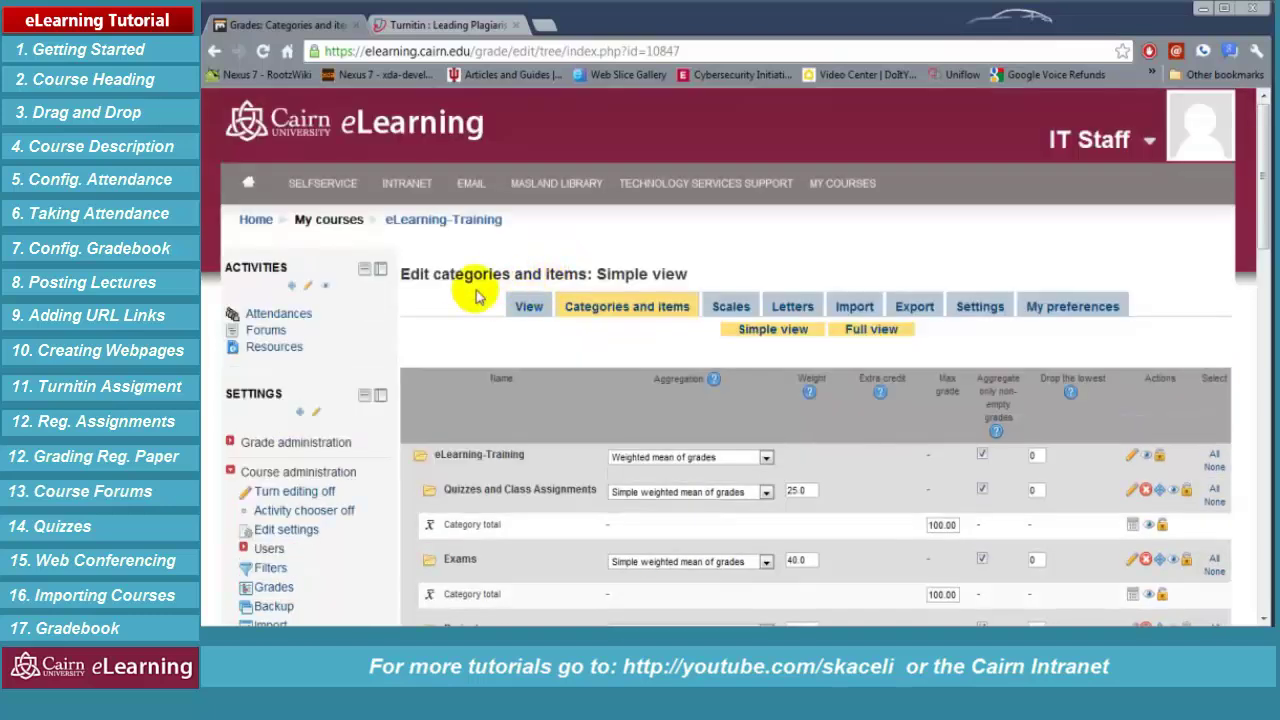
left_click(463, 224)
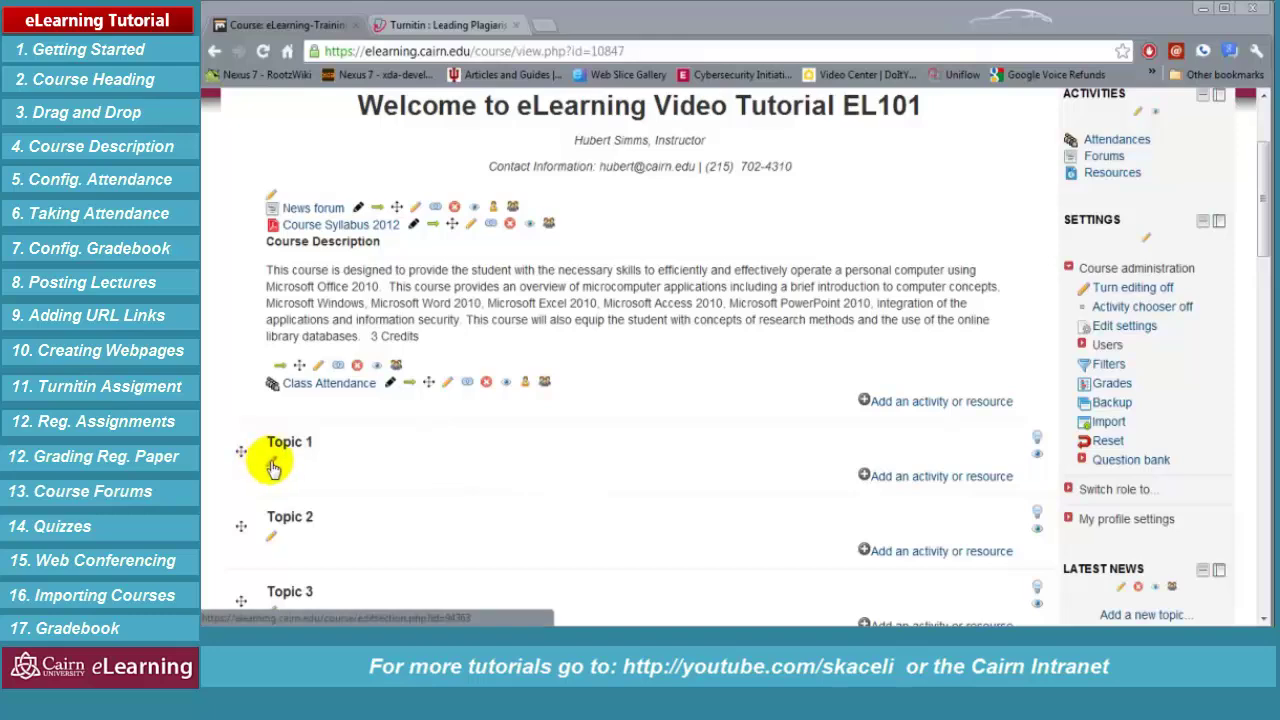
Give Topic 1 the custom section name 'September 3, 2013' instead of the default
left_click(273, 465)
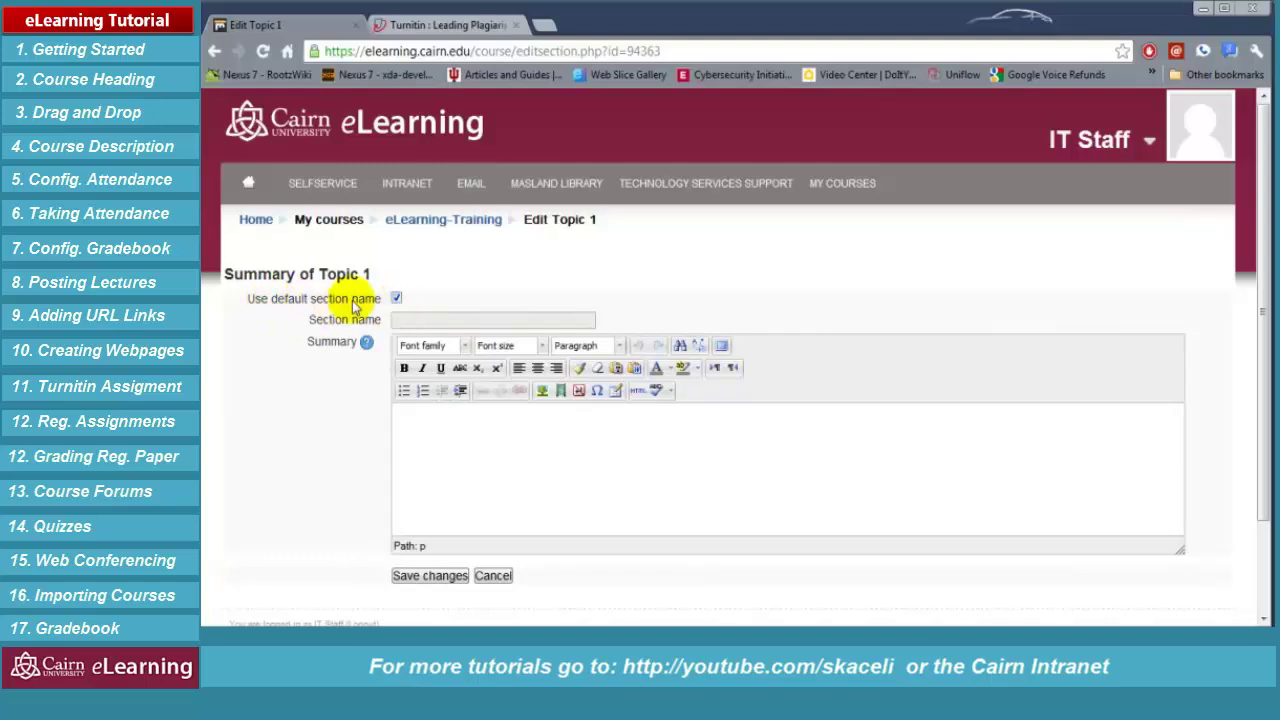
left_click_drag(372, 274, 316, 274)
left_click(396, 298)
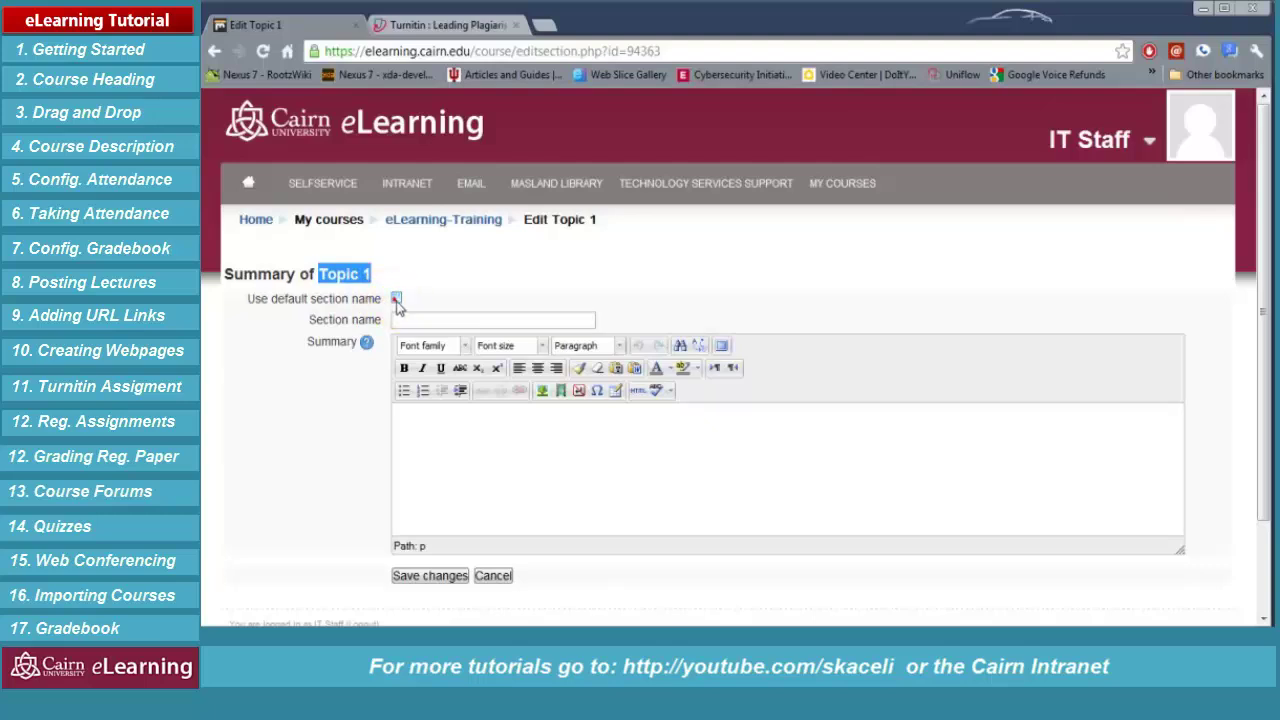
left_click(400, 320)
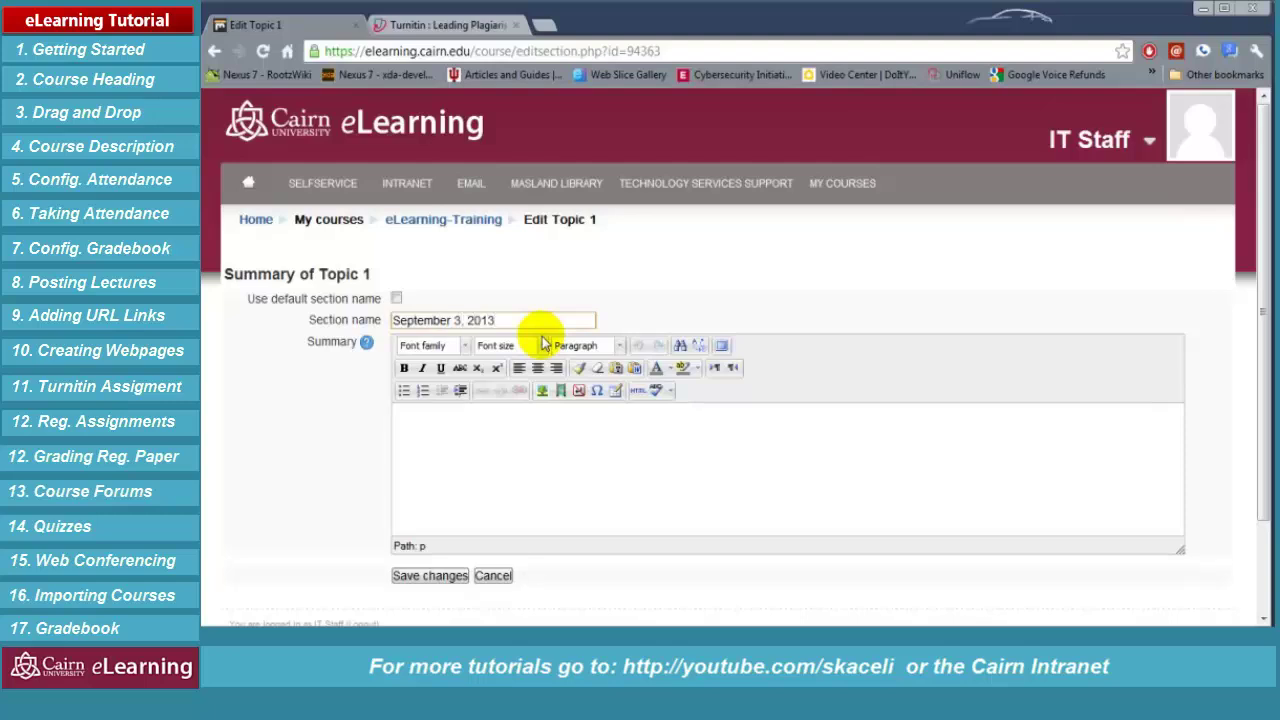
Paste the Topic 1 summary, bold 'Understanding computer components', and save the section
left_click(521, 460)
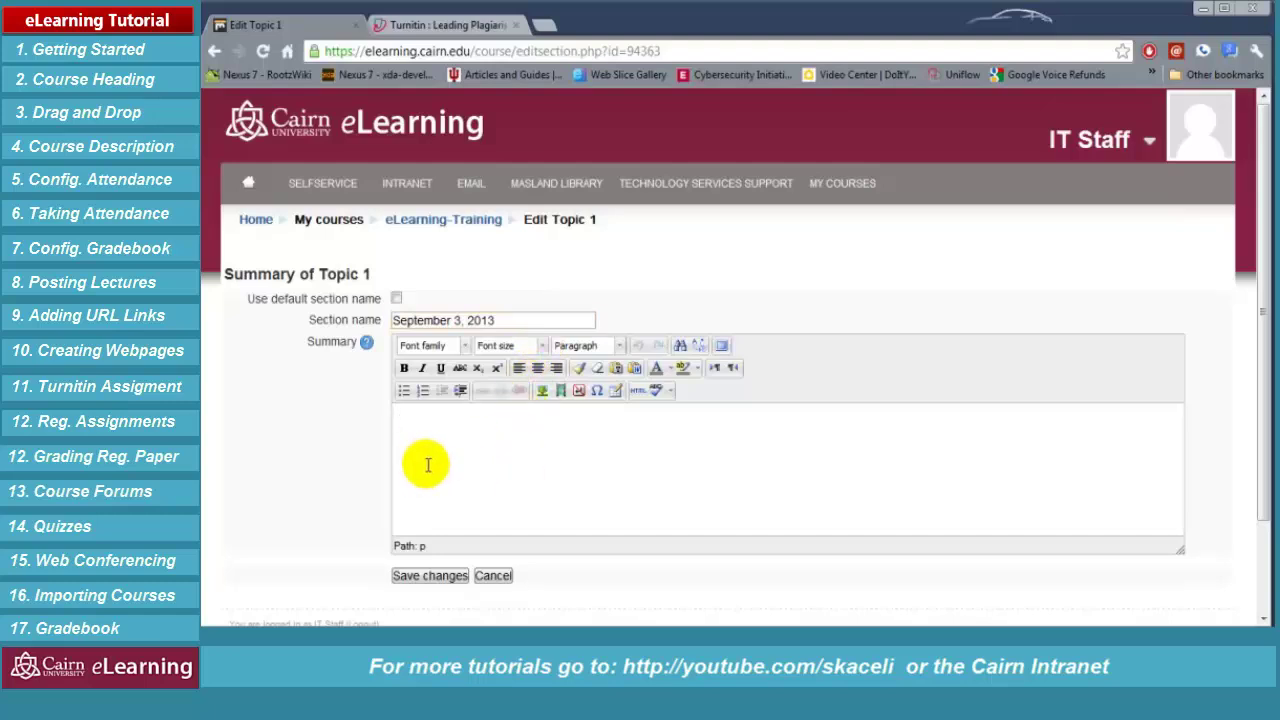
type("Understanding computer components. In this section we are going to learn about the various hardware components in a computer. By the end of this class the student will be able to identify the components in a computer as well as understand their function.")
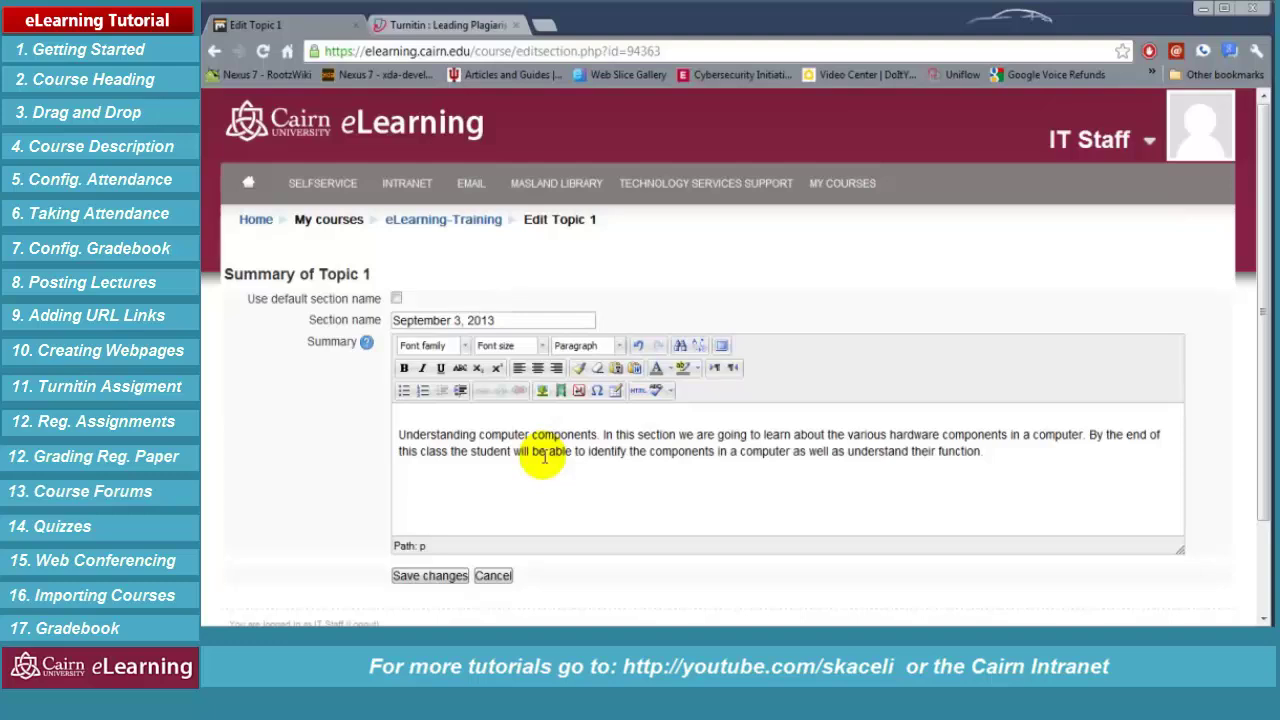
key("Delete")
left_click_drag(600, 418, 398, 418)
left_click(404, 368)
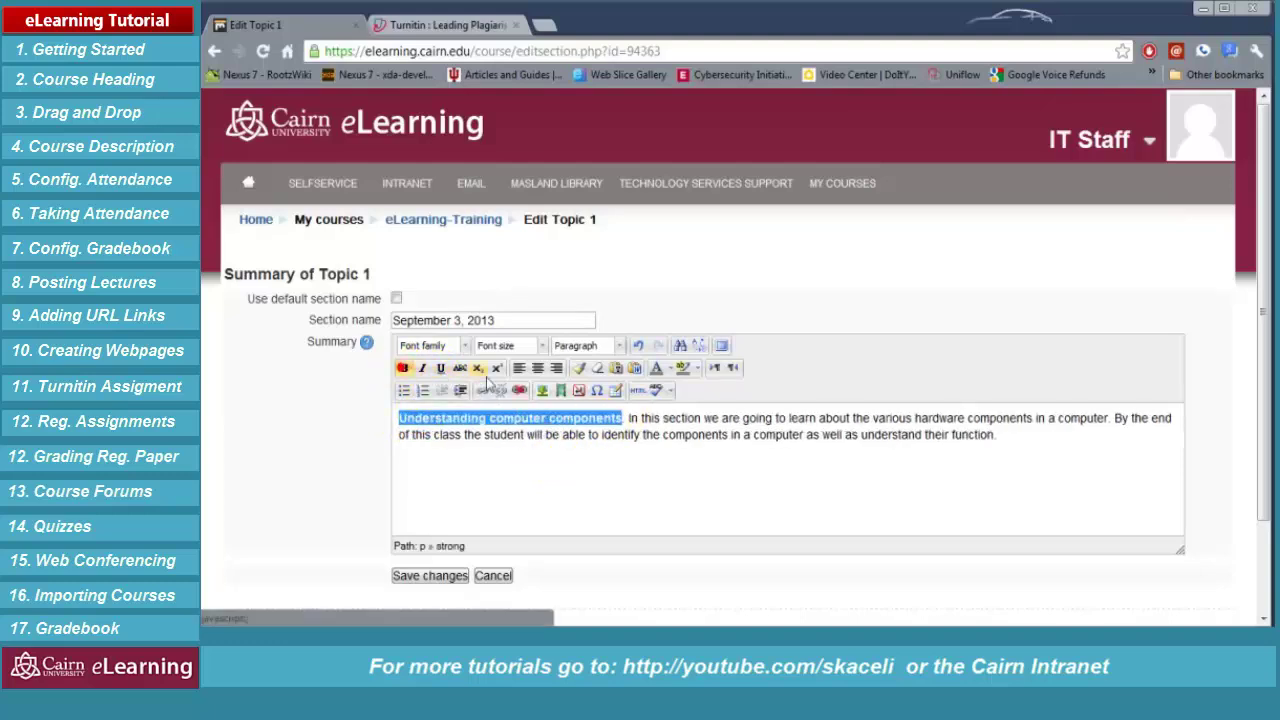
left_click(575, 455)
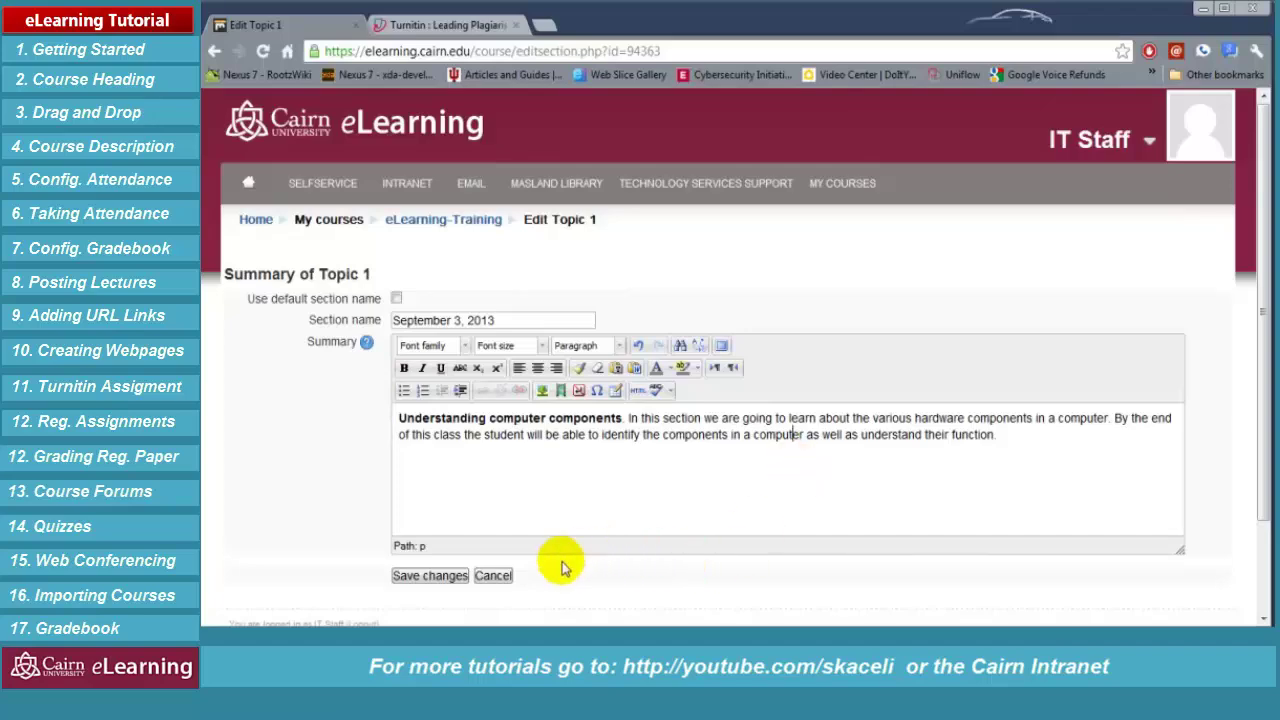
left_click(443, 583)
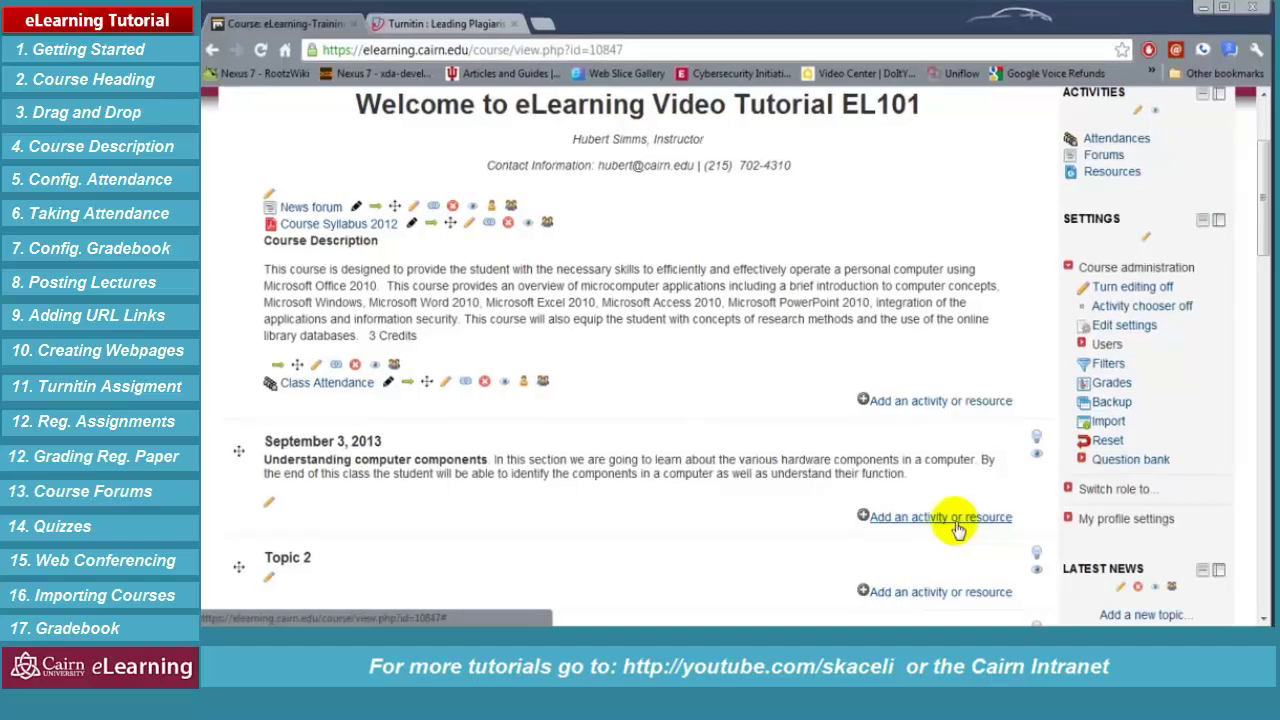
Show the BUS111-SP12 1-Hardware folder in a file window beside the course page
left_click(287, 480)
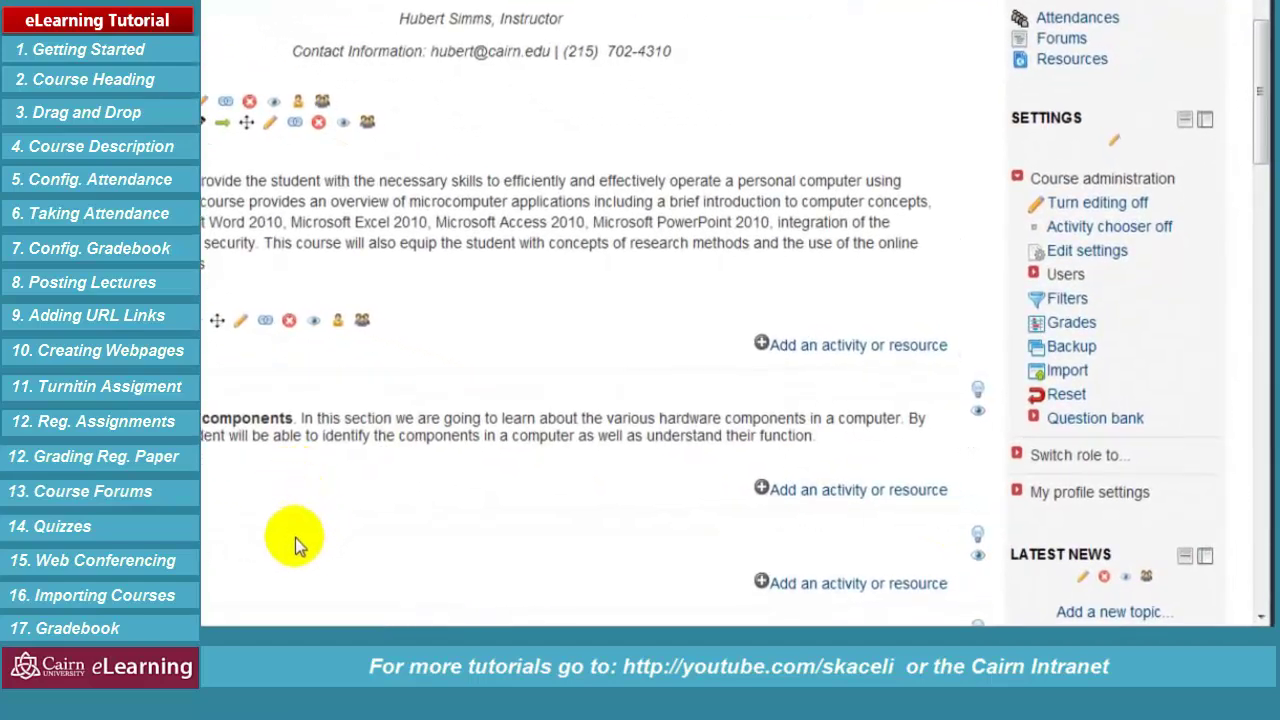
left_click(222, 564)
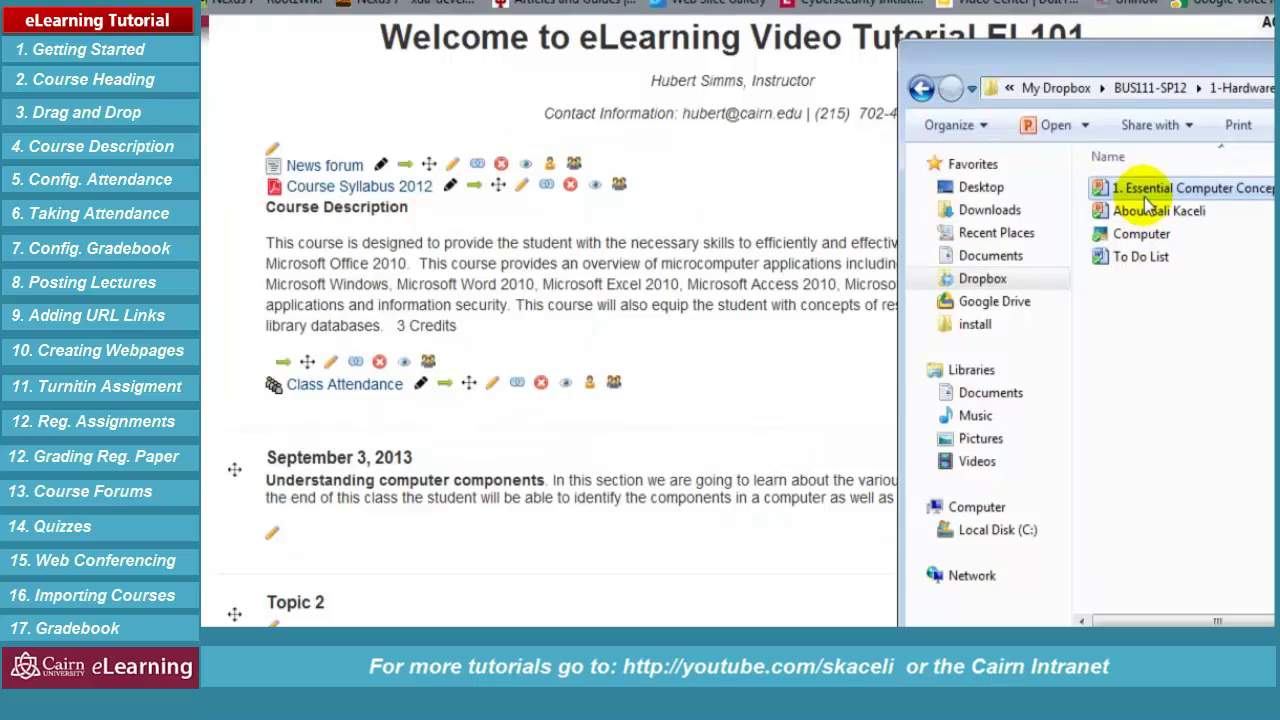
Upload the Essential Computer Concepts presentation to September 3, 2013, retitling it 'Fall 2012'
left_click_drag(1130, 195, 437, 533)
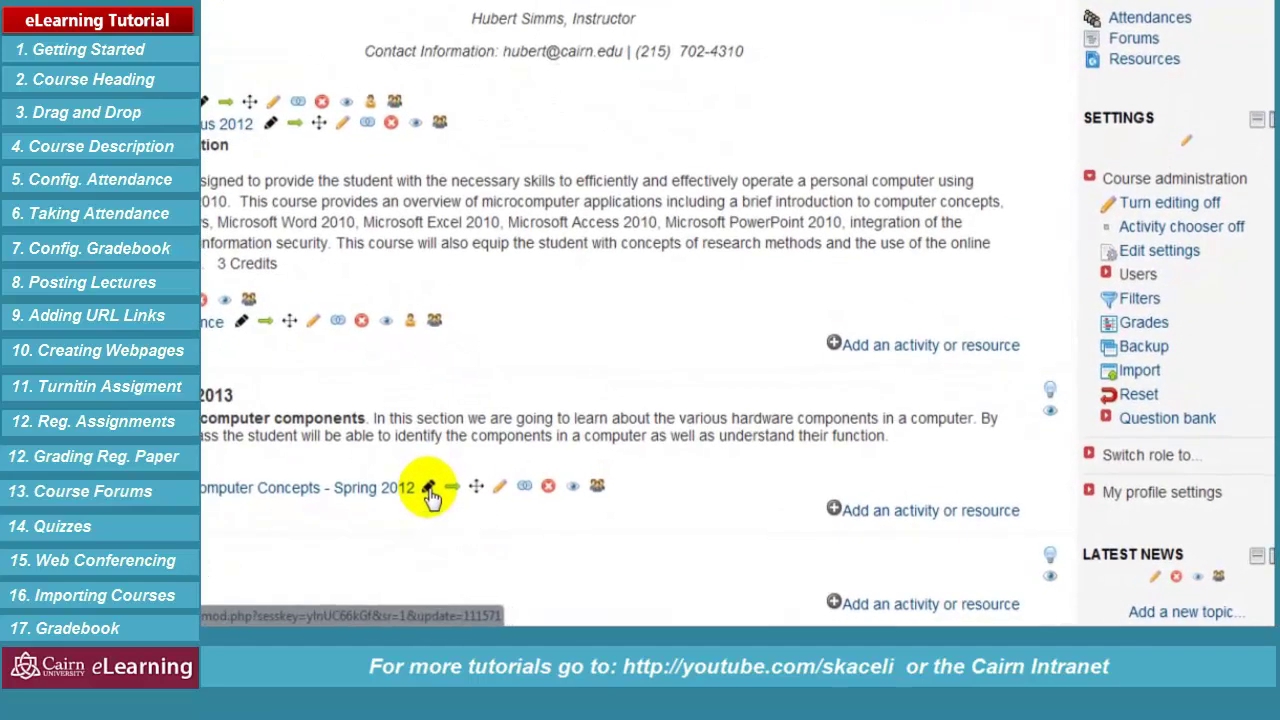
left_click(539, 515)
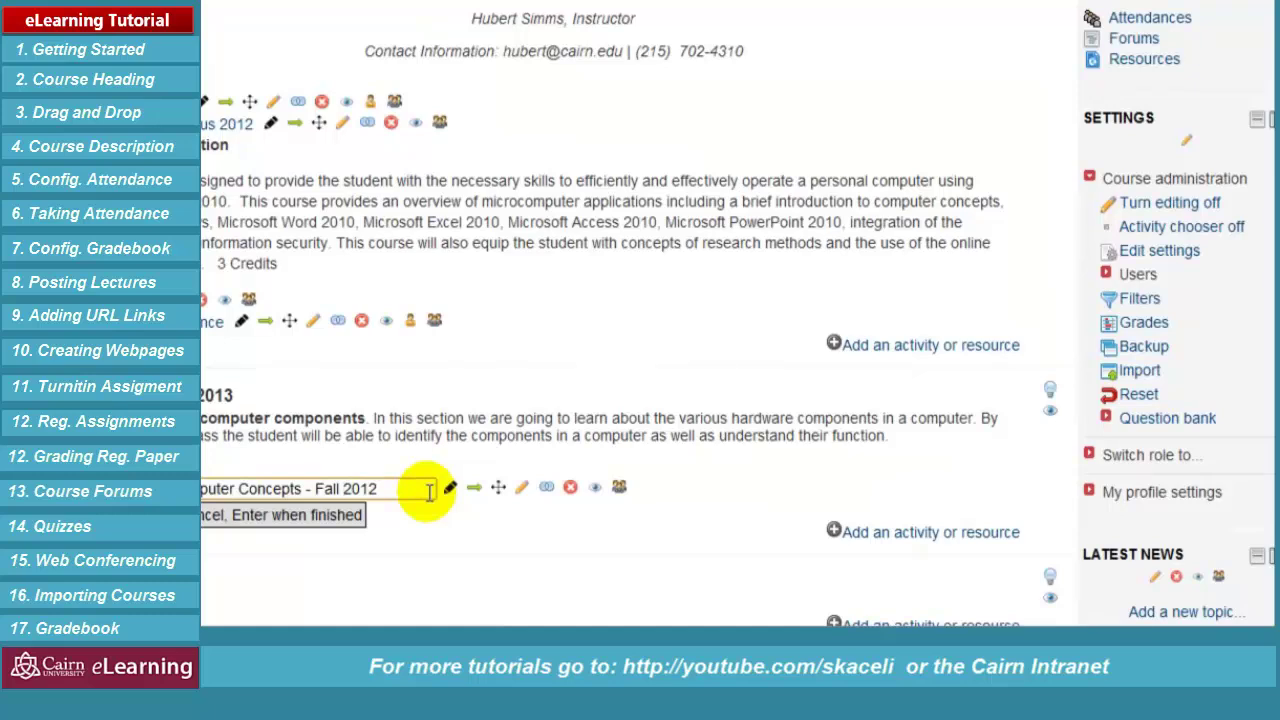
key("Return")
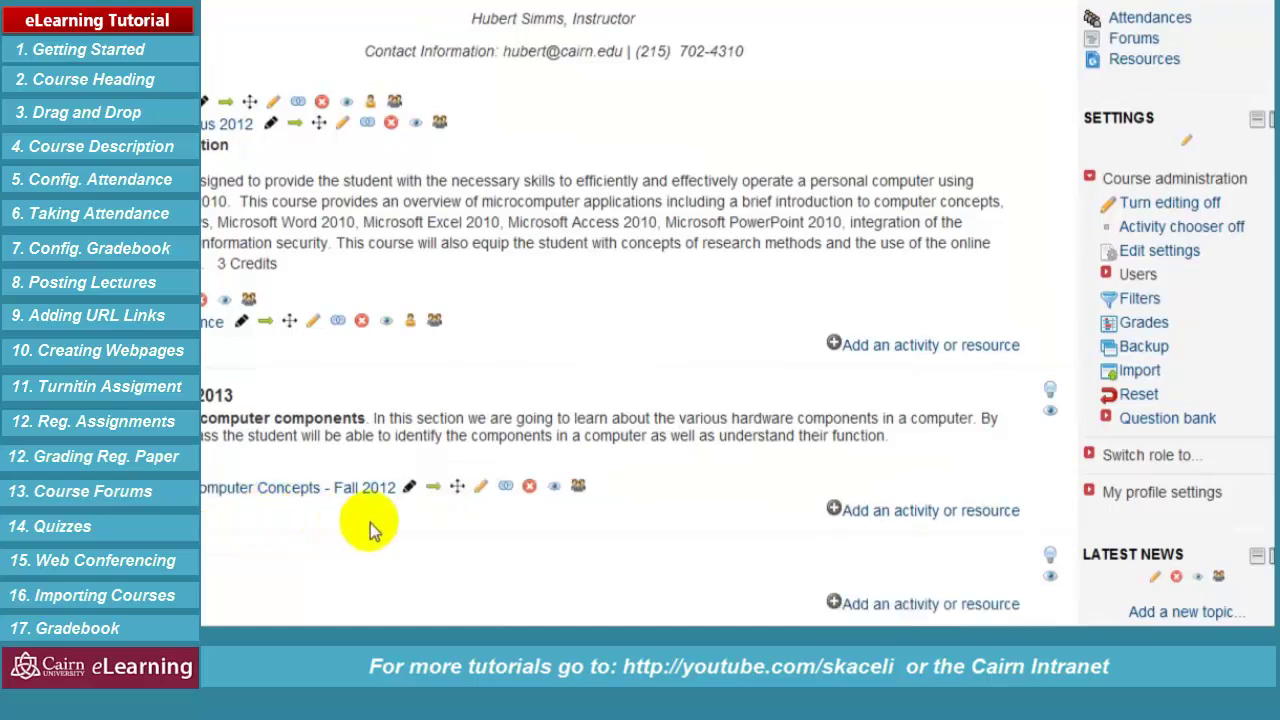
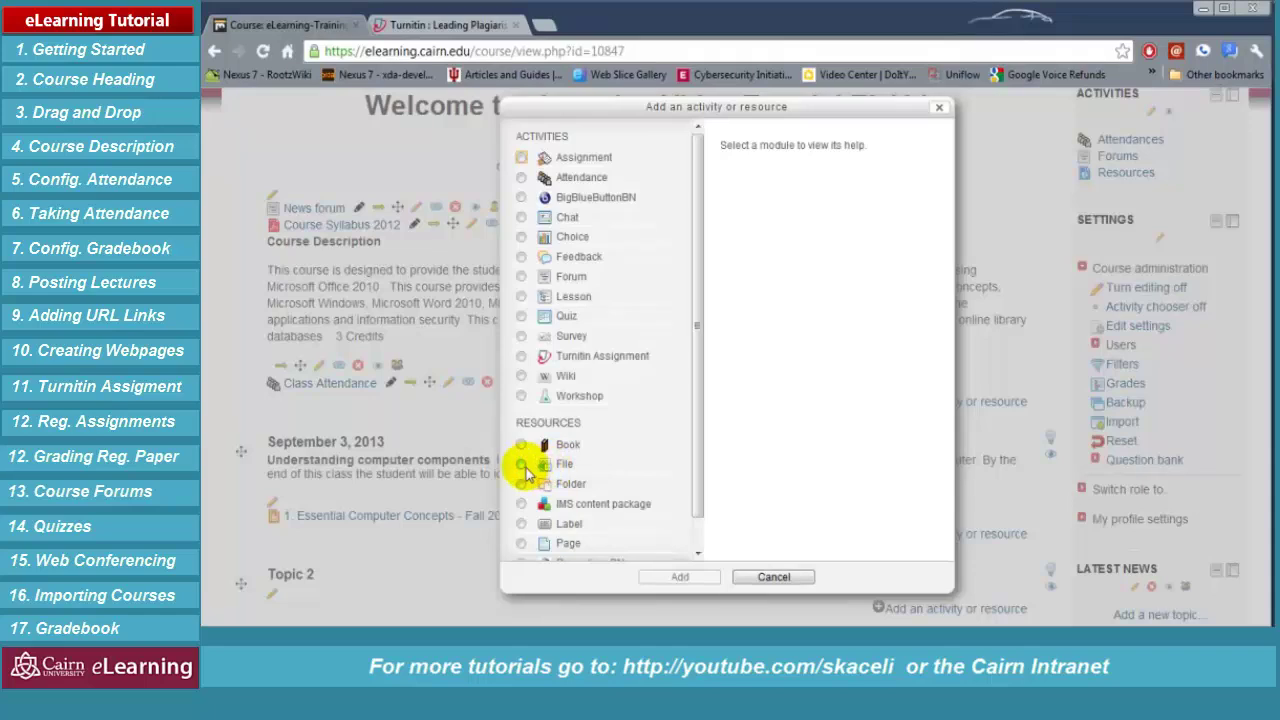
Start a File resource named 'Computer Hardware Lecture Notes' and bring up its file picker
left_click(521, 464)
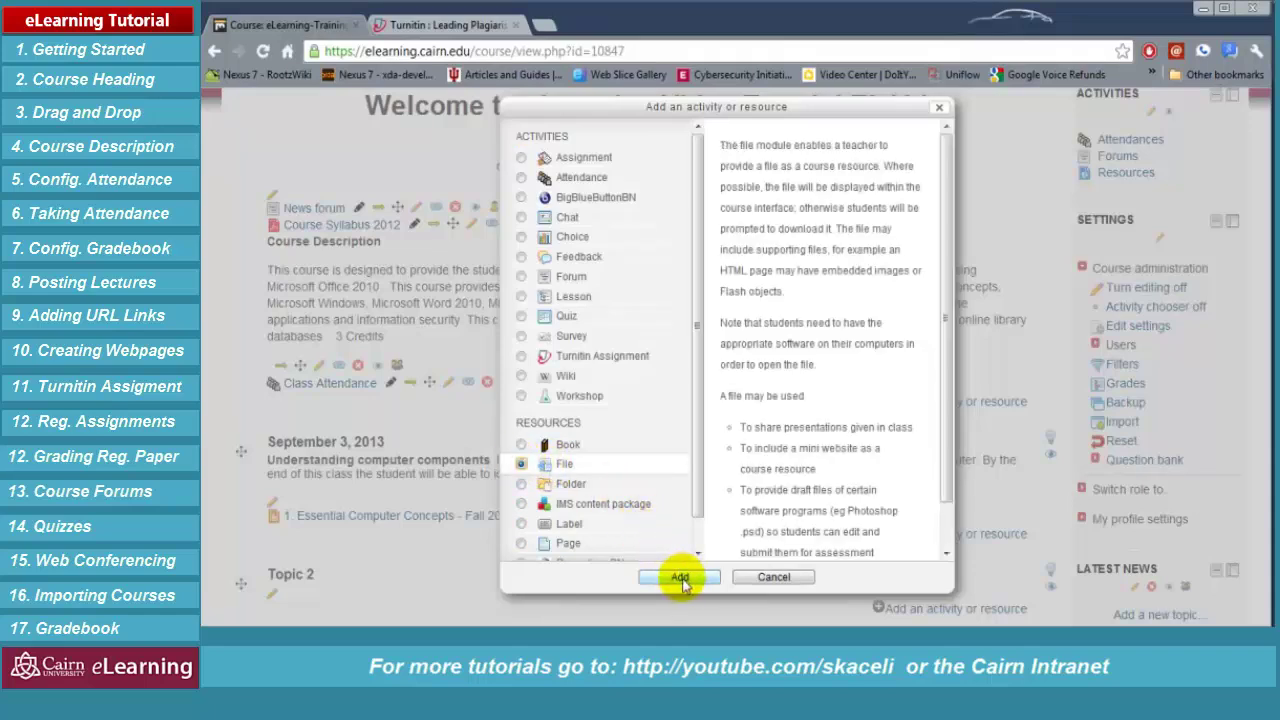
left_click(681, 578)
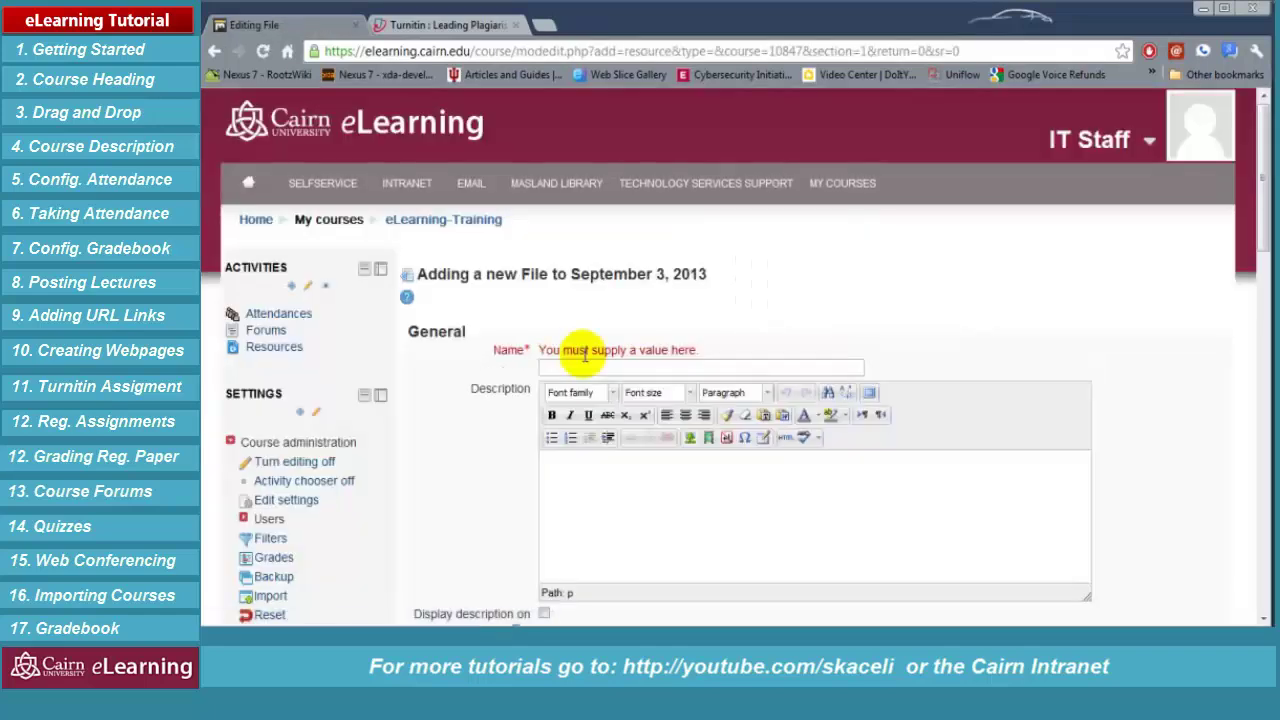
left_click(585, 360)
type("Computer Hardware Lecture Notes")
left_click(626, 523)
scroll(620, 520, "down", 2)
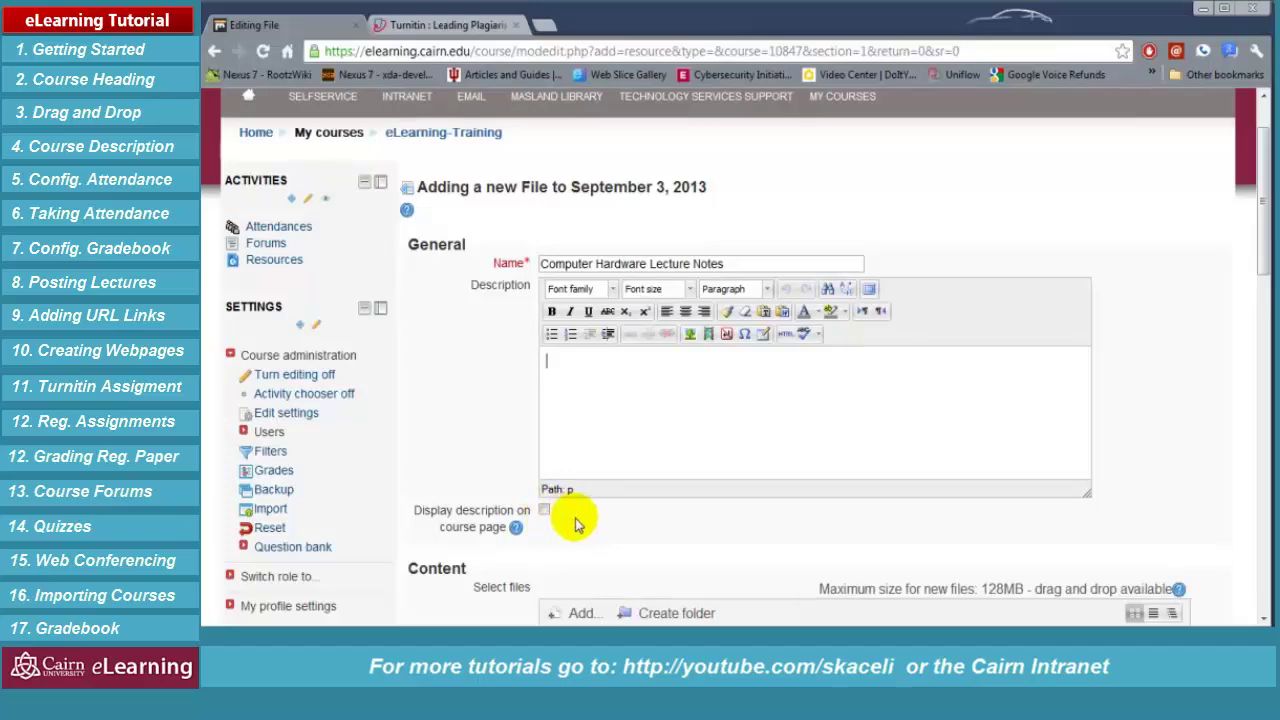
scroll(580, 512, "down", 3)
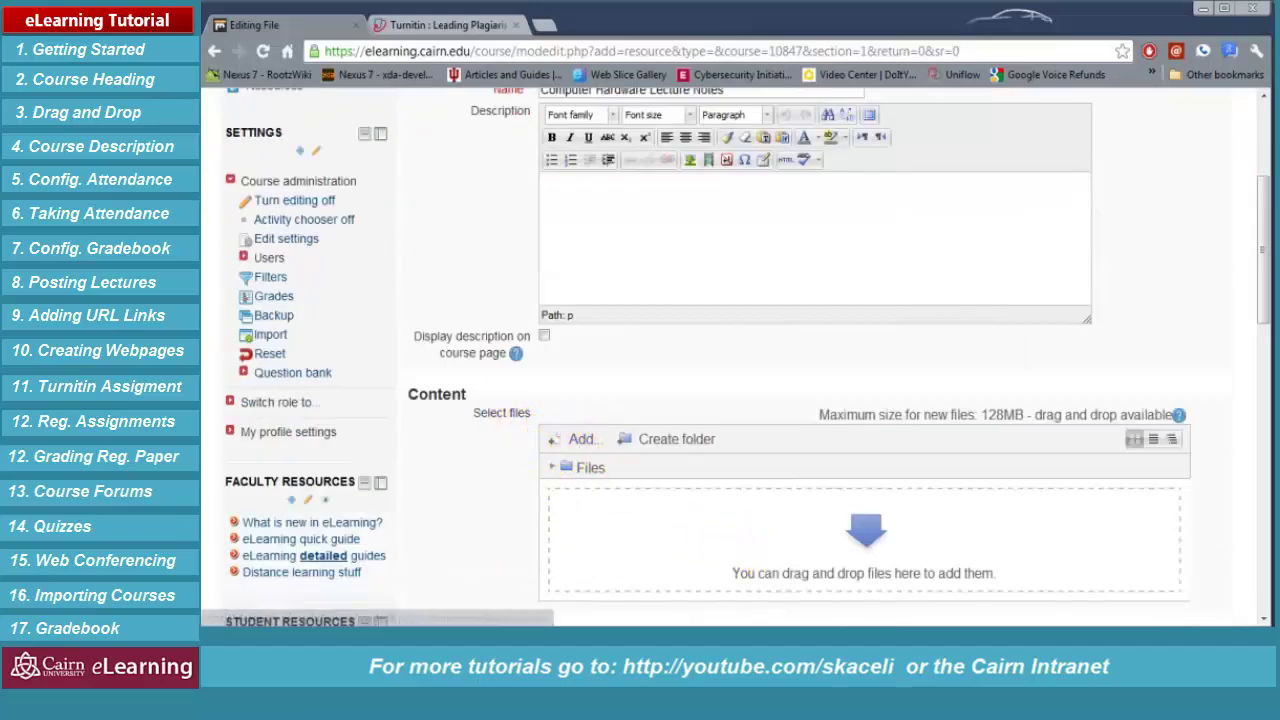
left_click(580, 441)
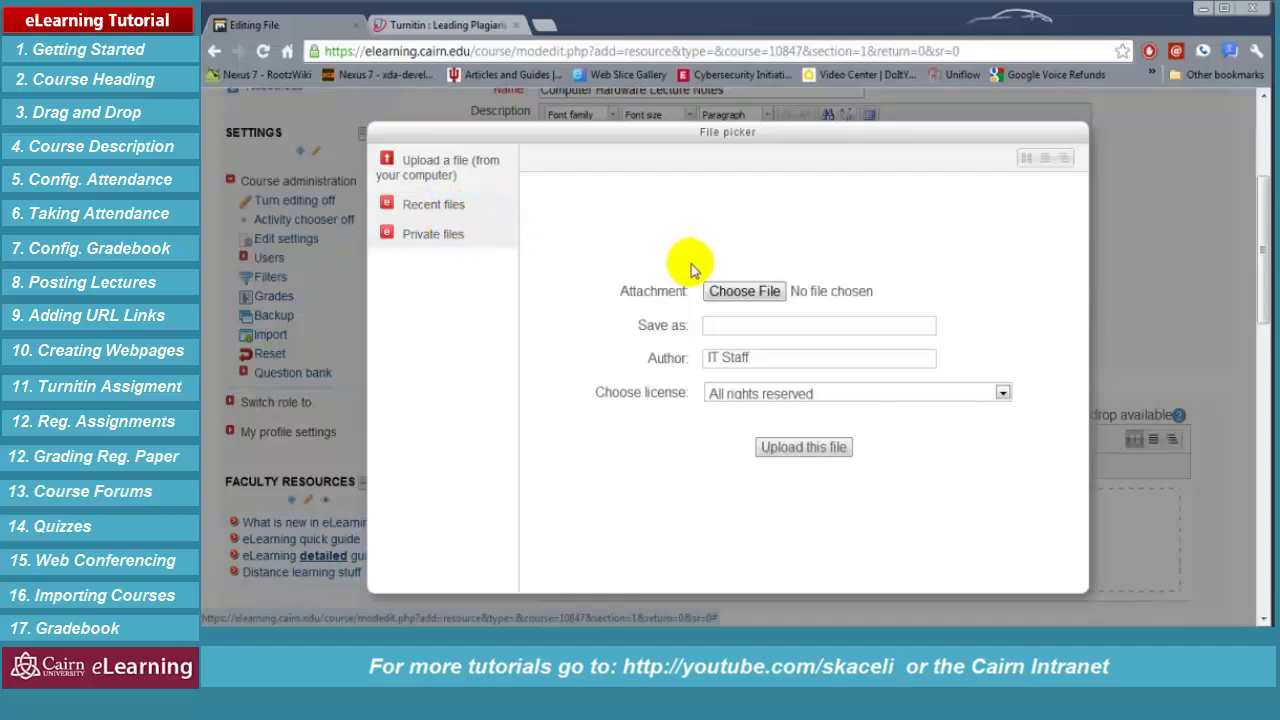
Upload the Essential Computer Concepts presentation from the 1-Hardware folder
left_click(760, 298)
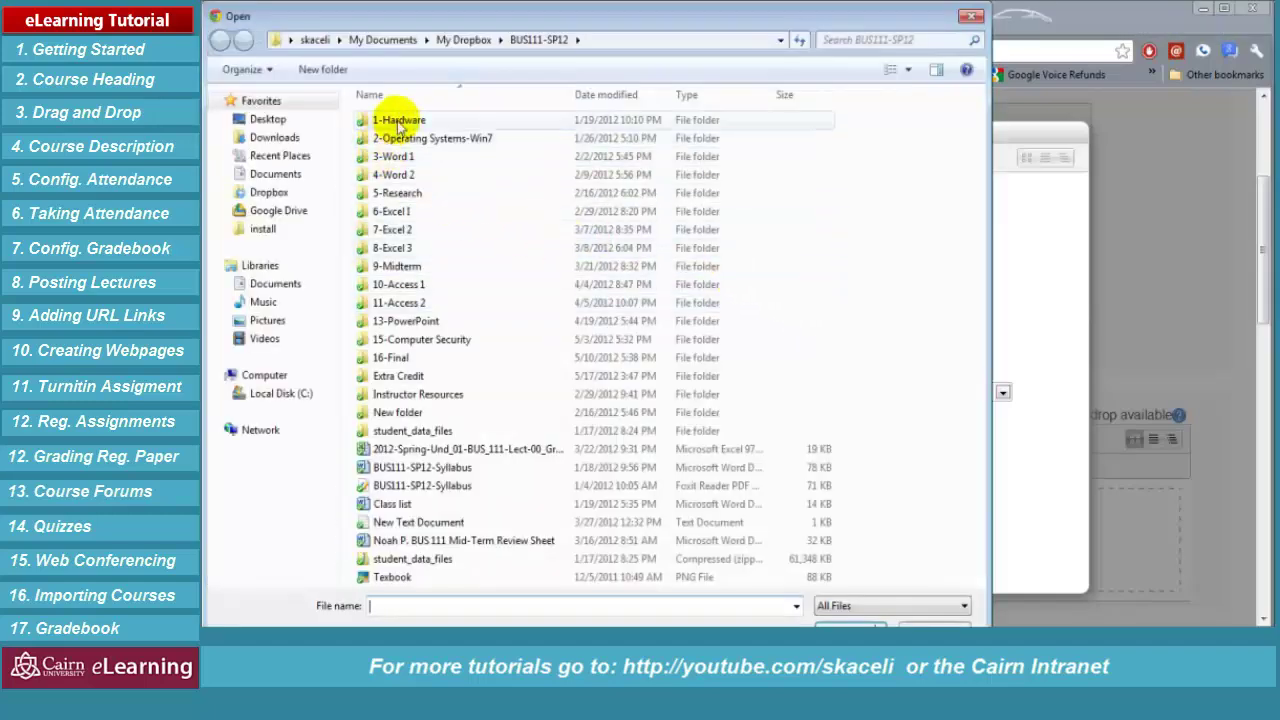
double_click(399, 122)
double_click(406, 120)
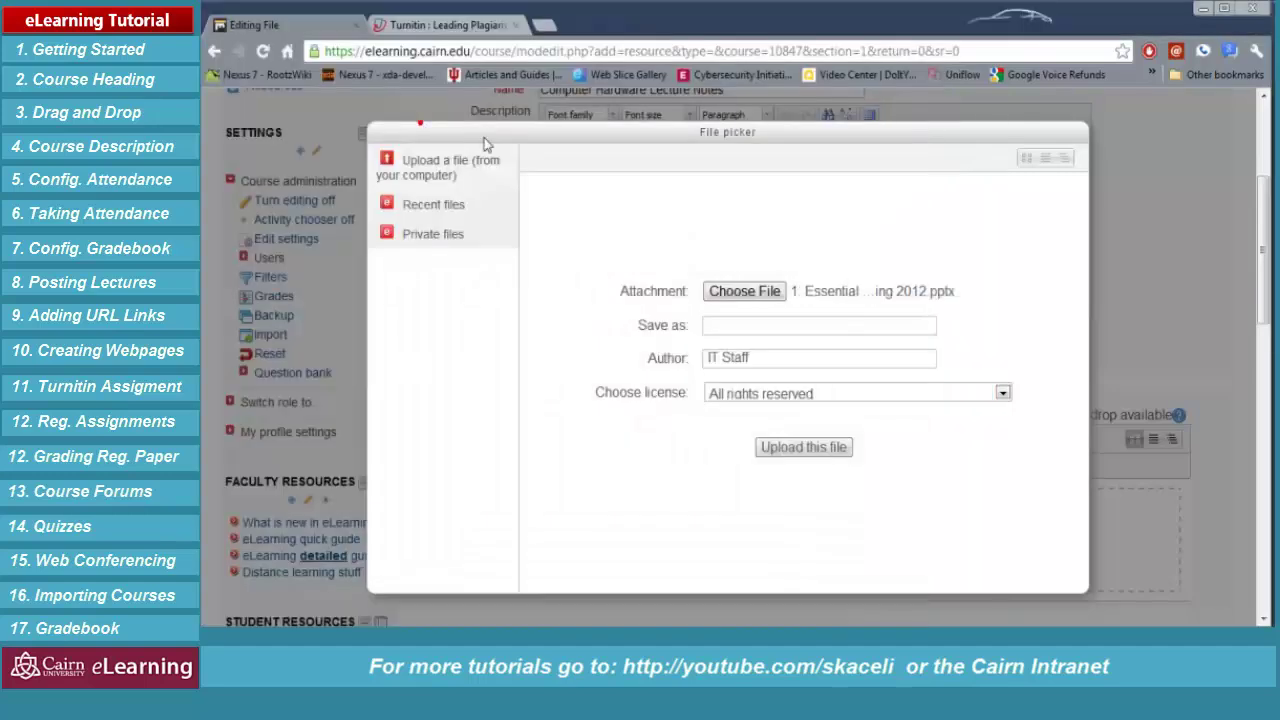
left_click(795, 452)
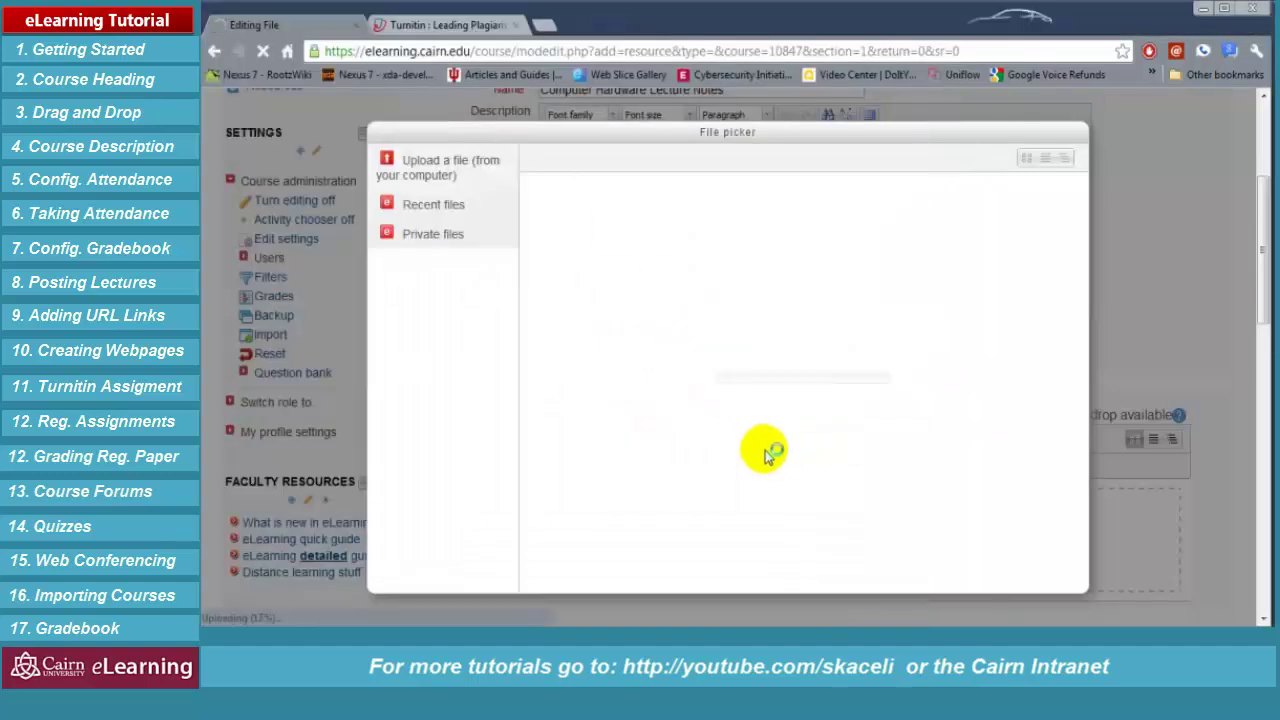
Set the file's display to Open and save it back to the course
scroll(766, 491, "down", 4)
left_click(639, 348)
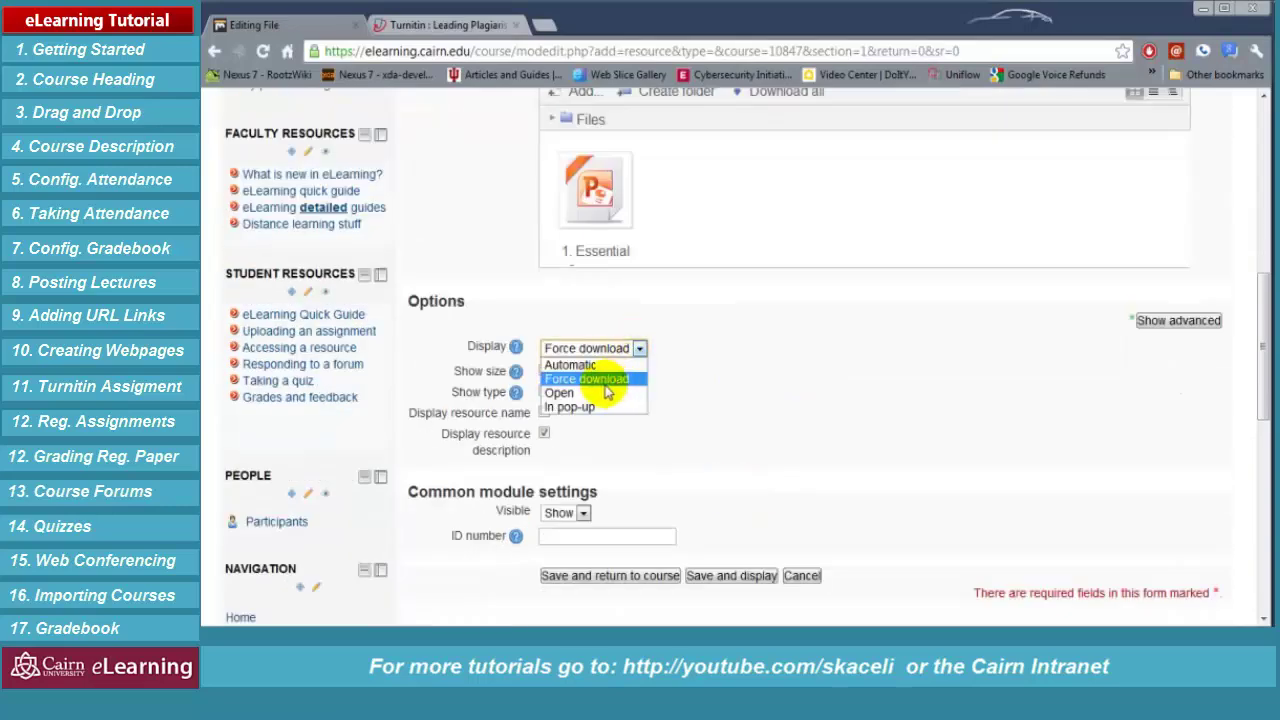
left_click(560, 393)
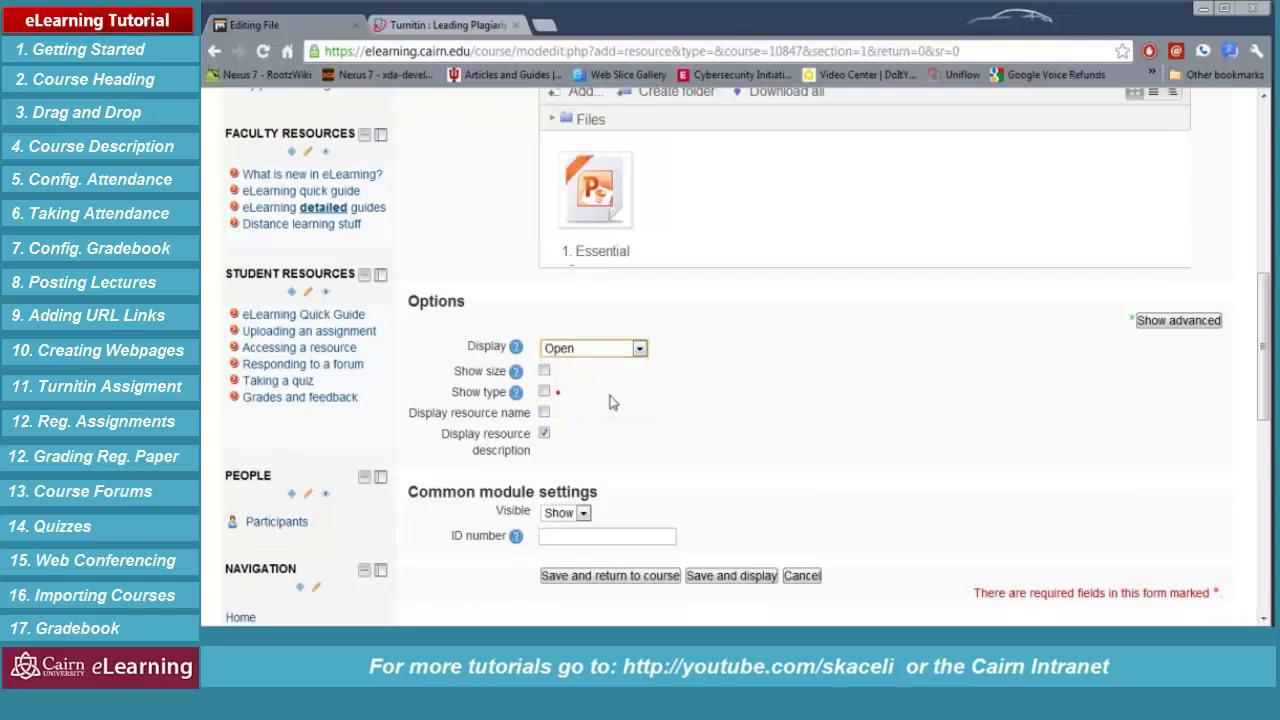
scroll(840, 425, "down", 3)
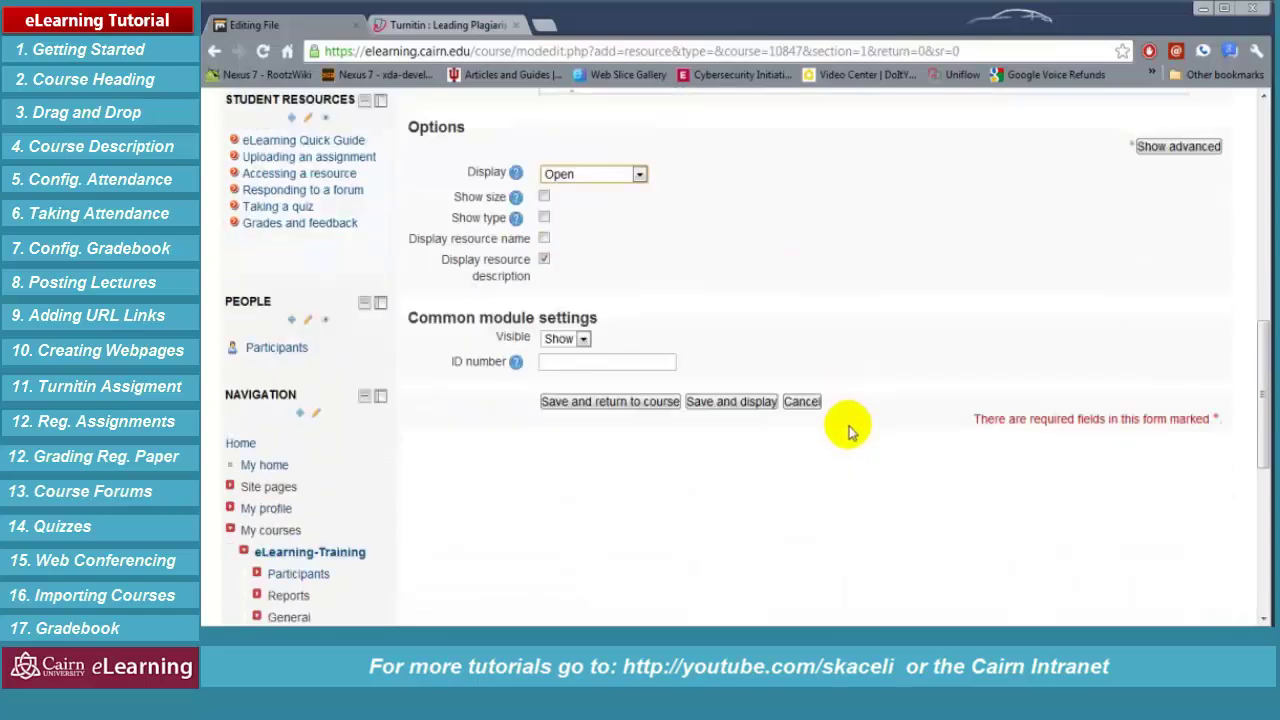
left_click(641, 408)
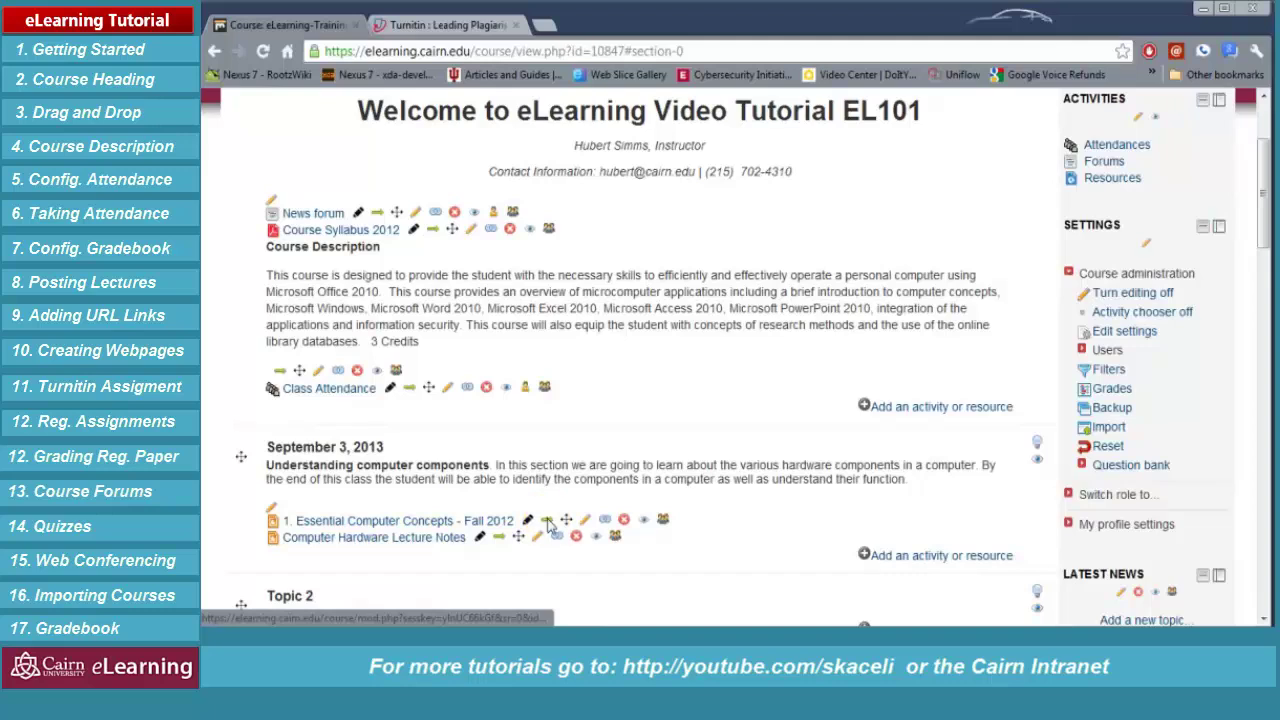
Indent the Essential Computer Concepts and Computer Hardware Lecture Notes items
left_click(547, 522)
left_click(498, 540)
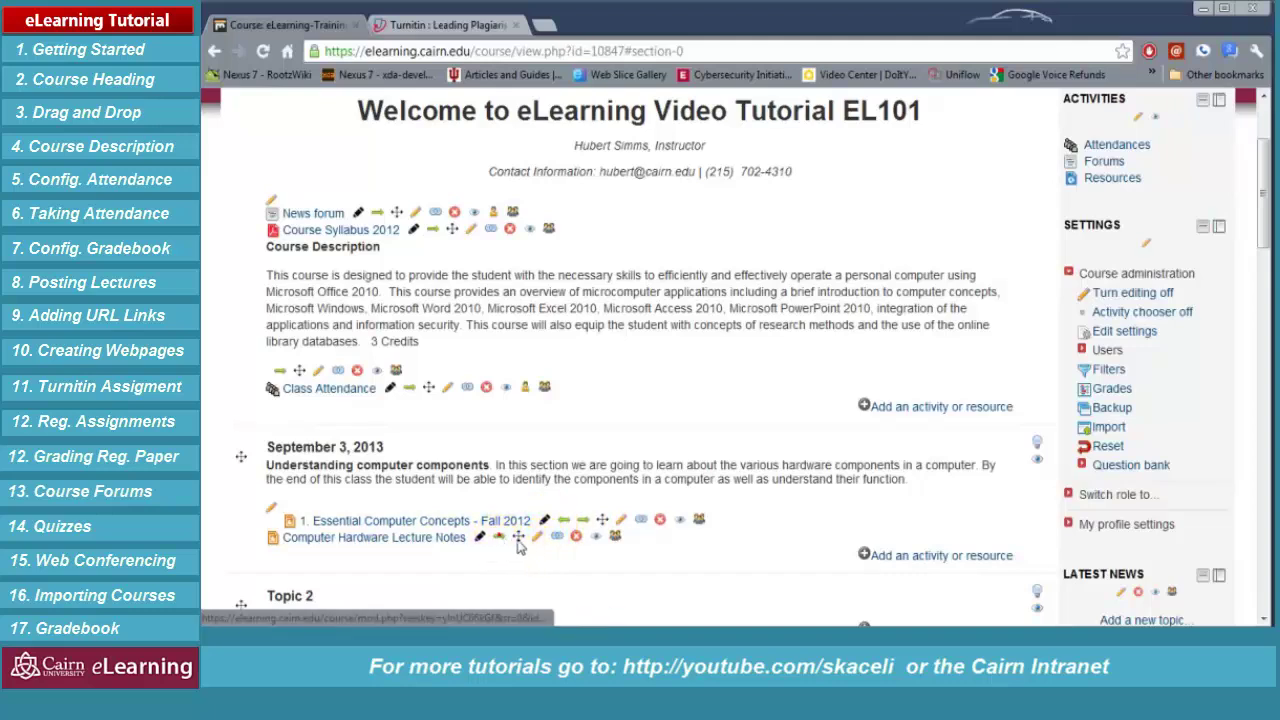
left_click(714, 569)
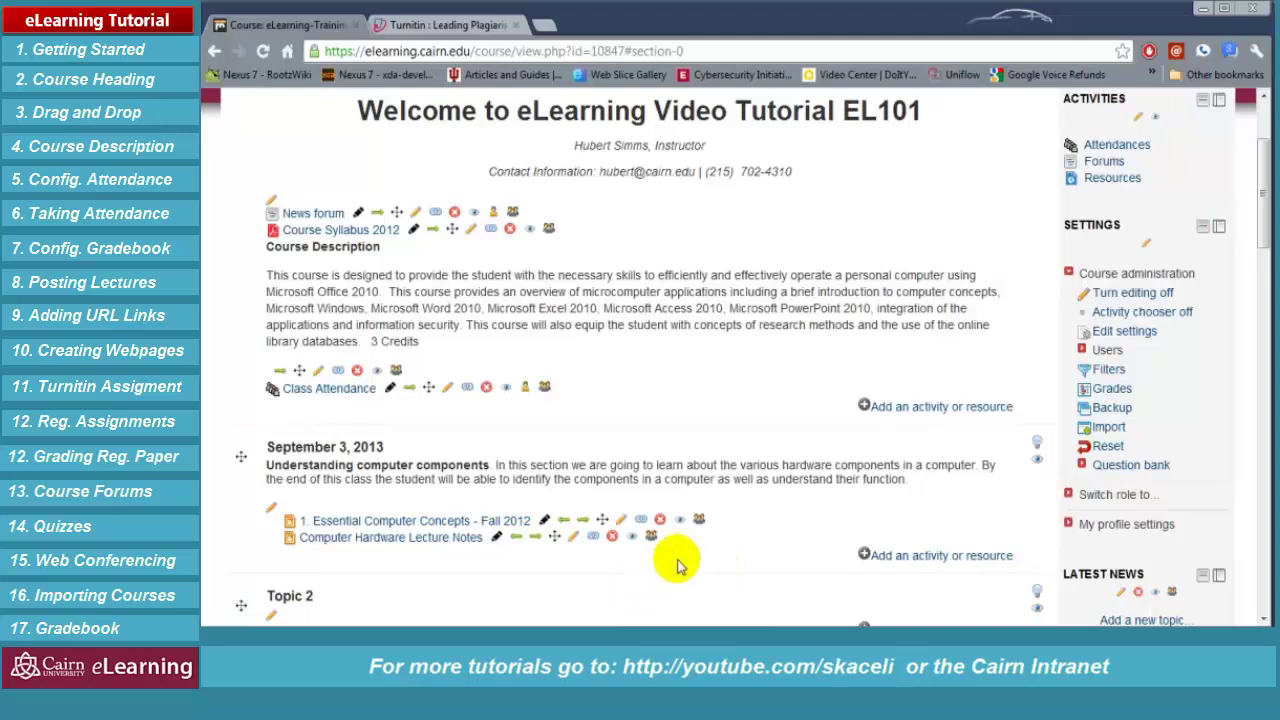
key("alt+Tab")
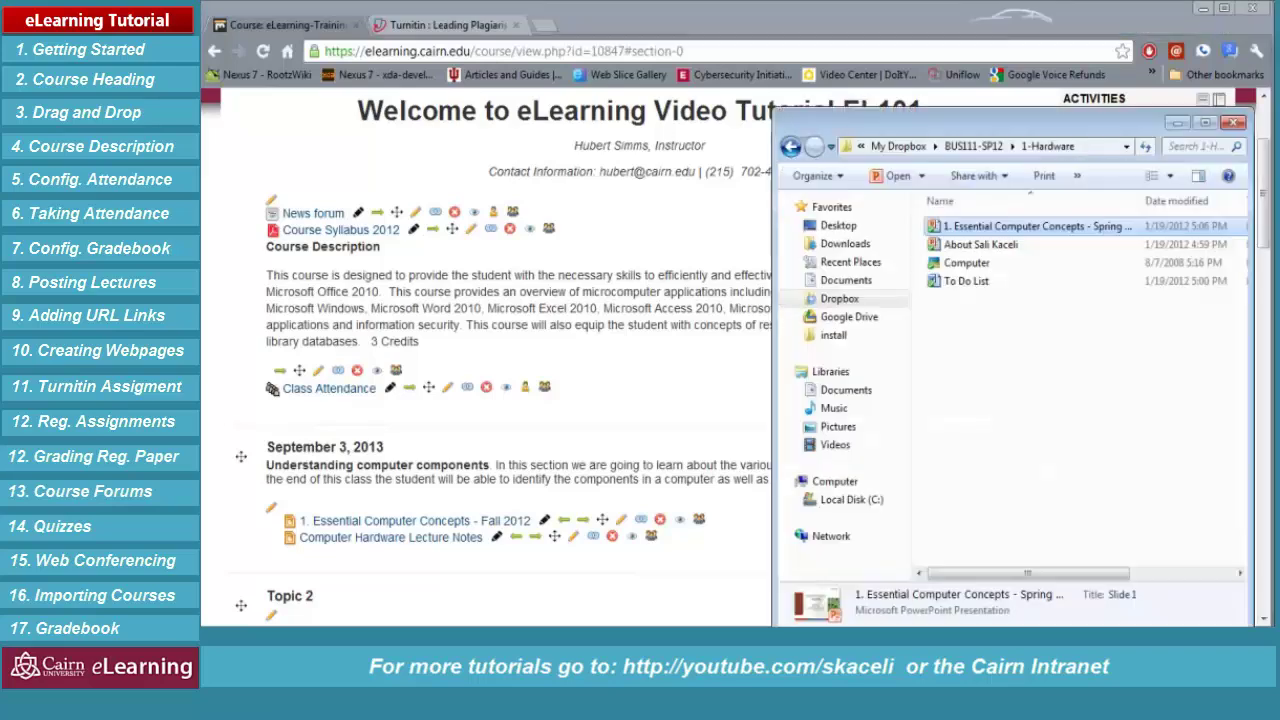
Drag 2-Windows 7 Notes from the 2-Operating Systems-Win7 folder into the September 3, 2013 section
left_click(973, 146)
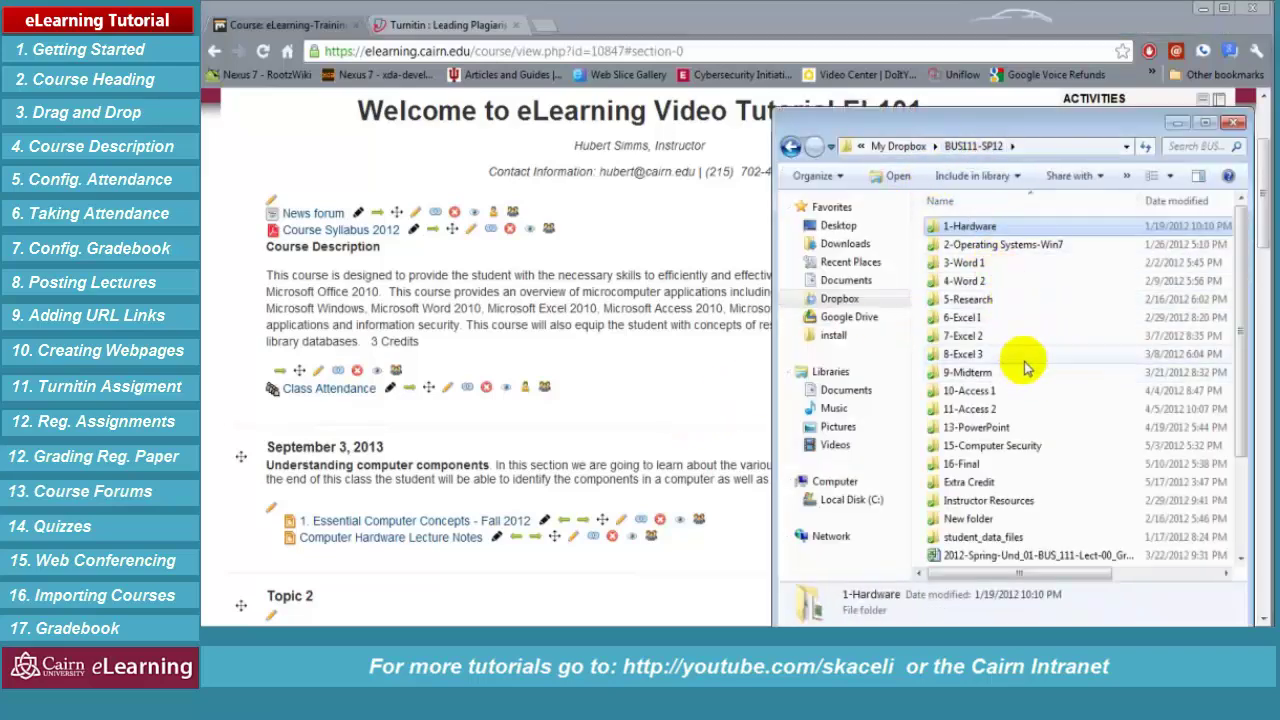
double_click(975, 244)
left_click_drag(972, 228, 390, 580)
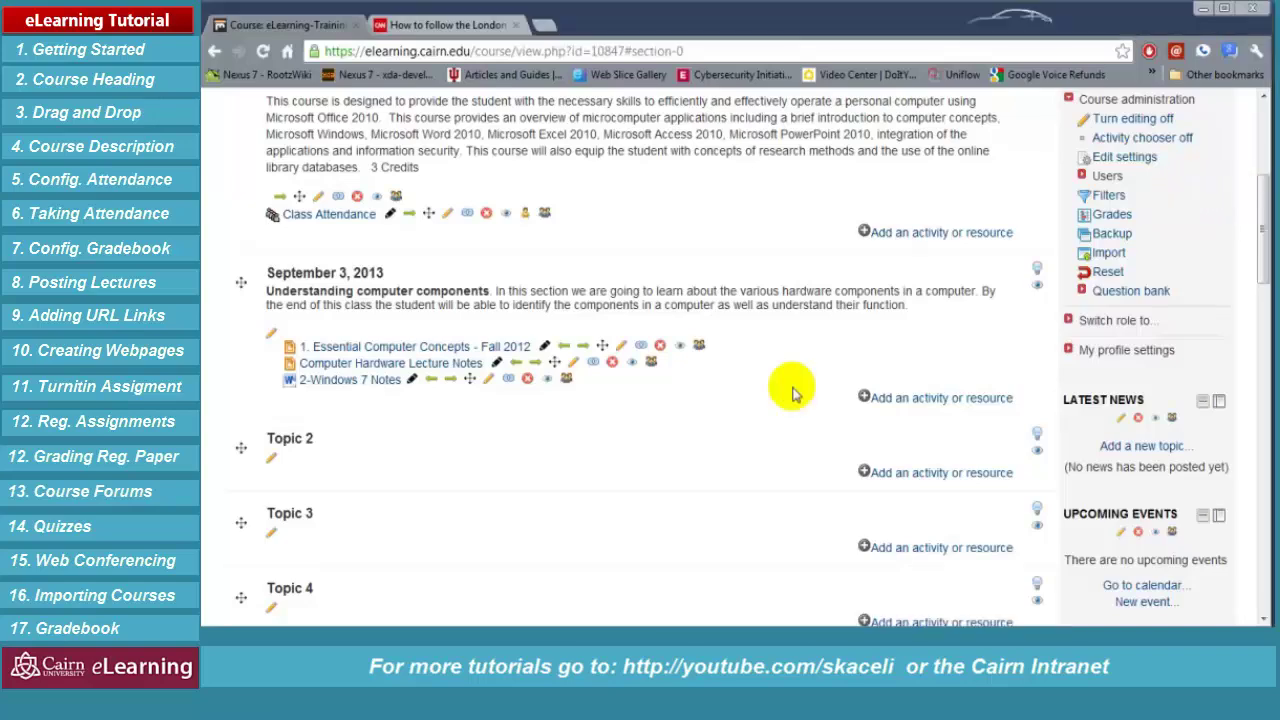
scroll(780, 360, "up", 4)
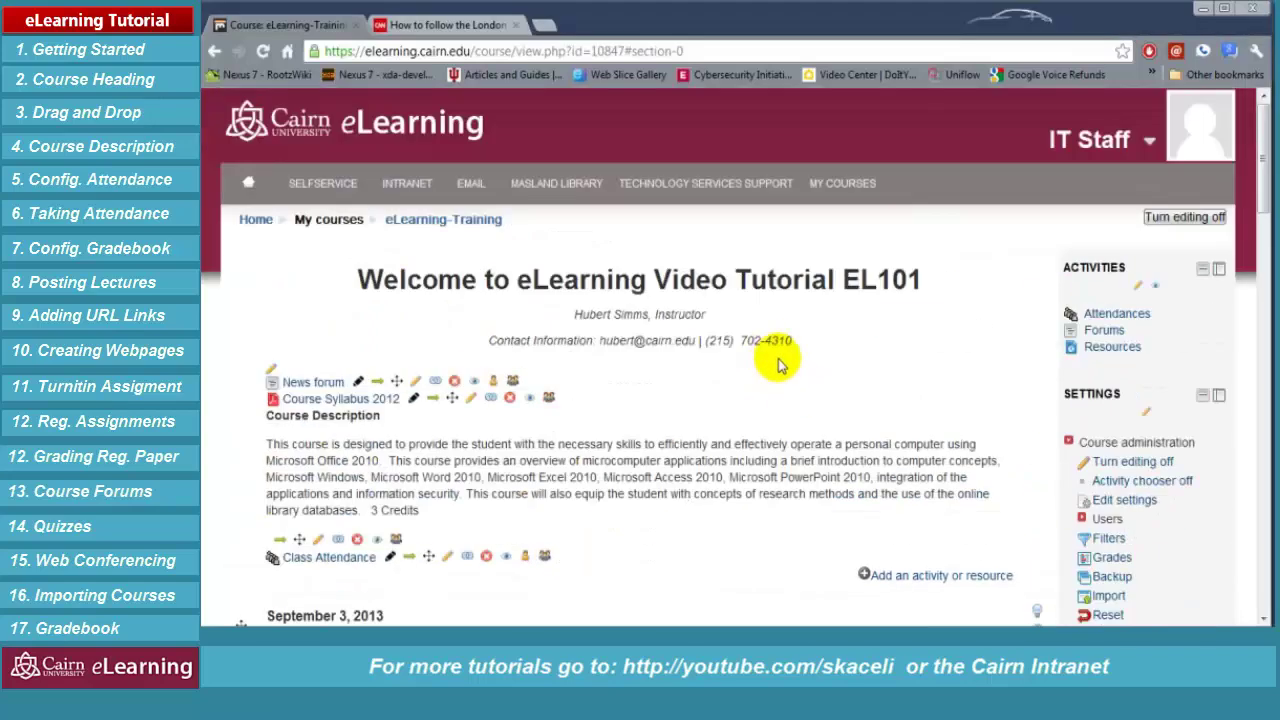
scroll(980, 337, "down", 3)
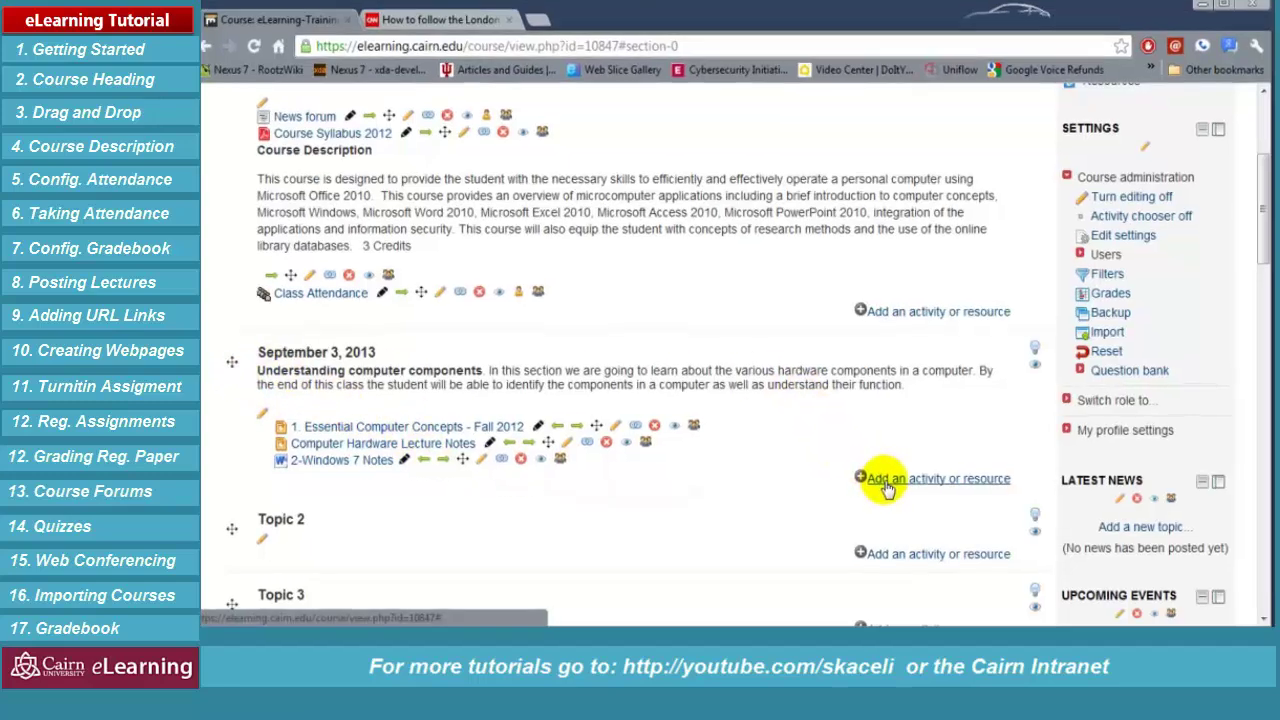
left_click(886, 481)
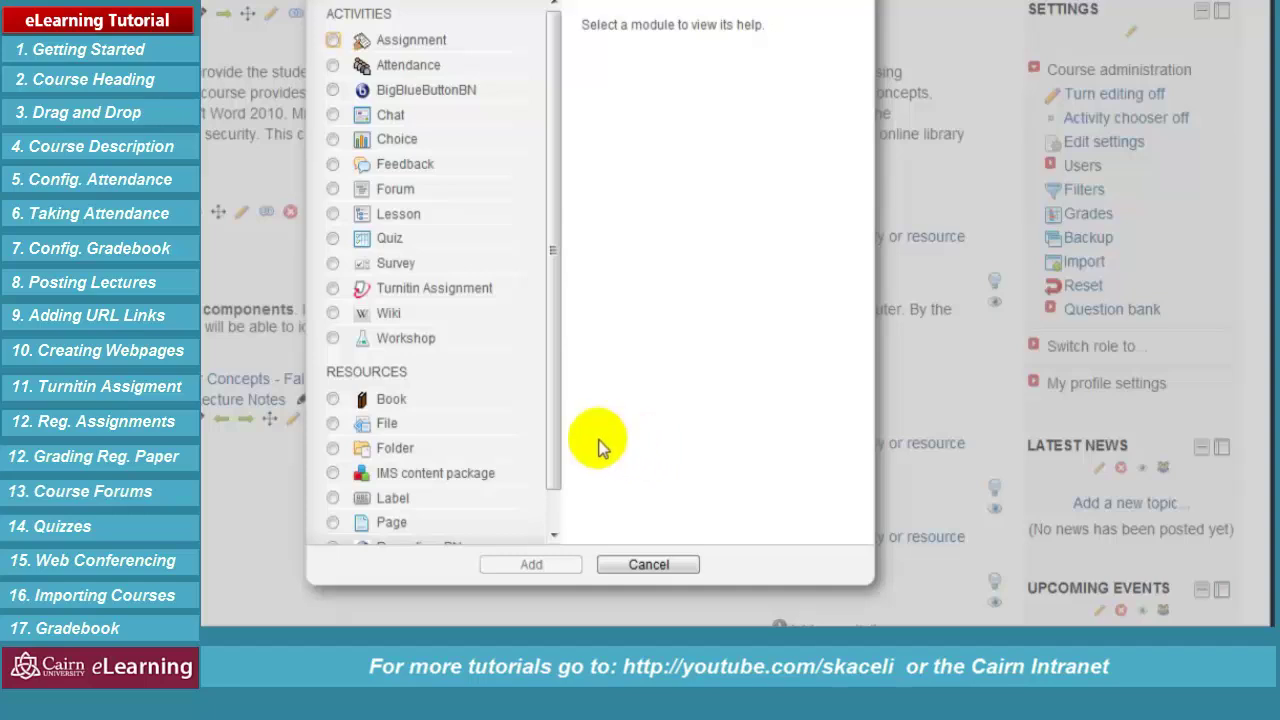
Start a URL resource named 'How to follow Olympics online?', then switch to the CNN article
left_click(551, 435)
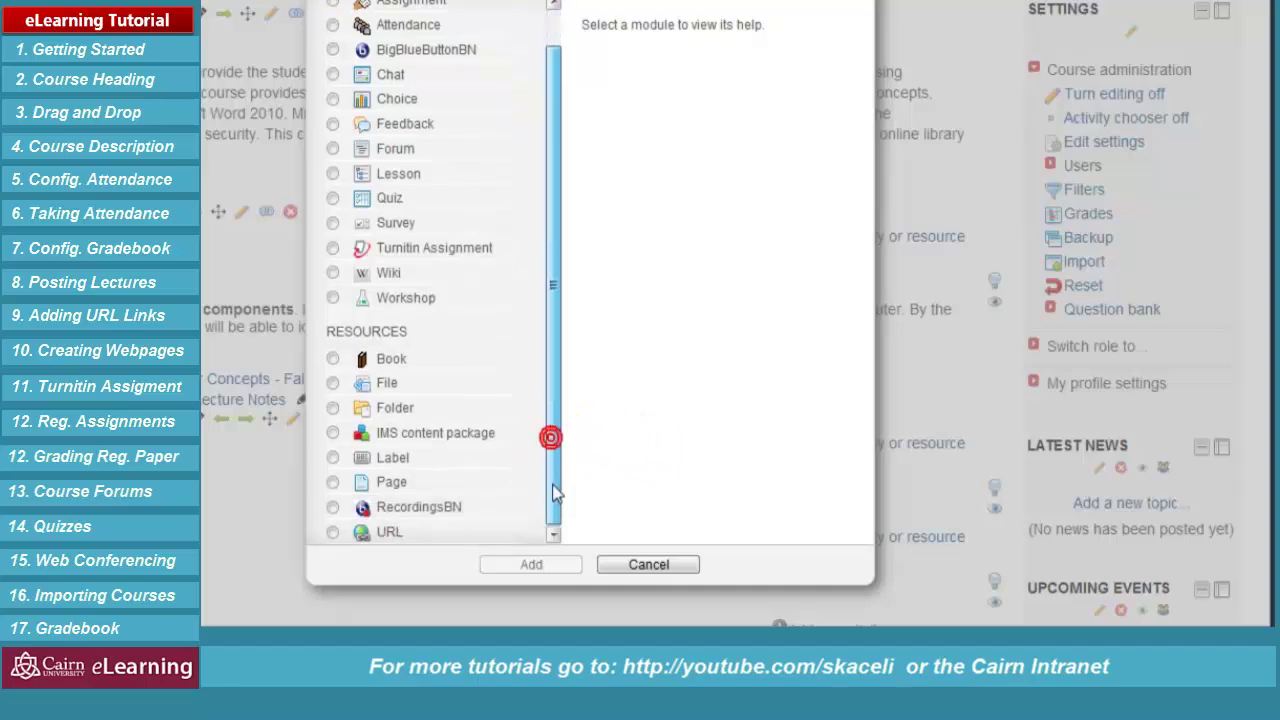
left_click(333, 533)
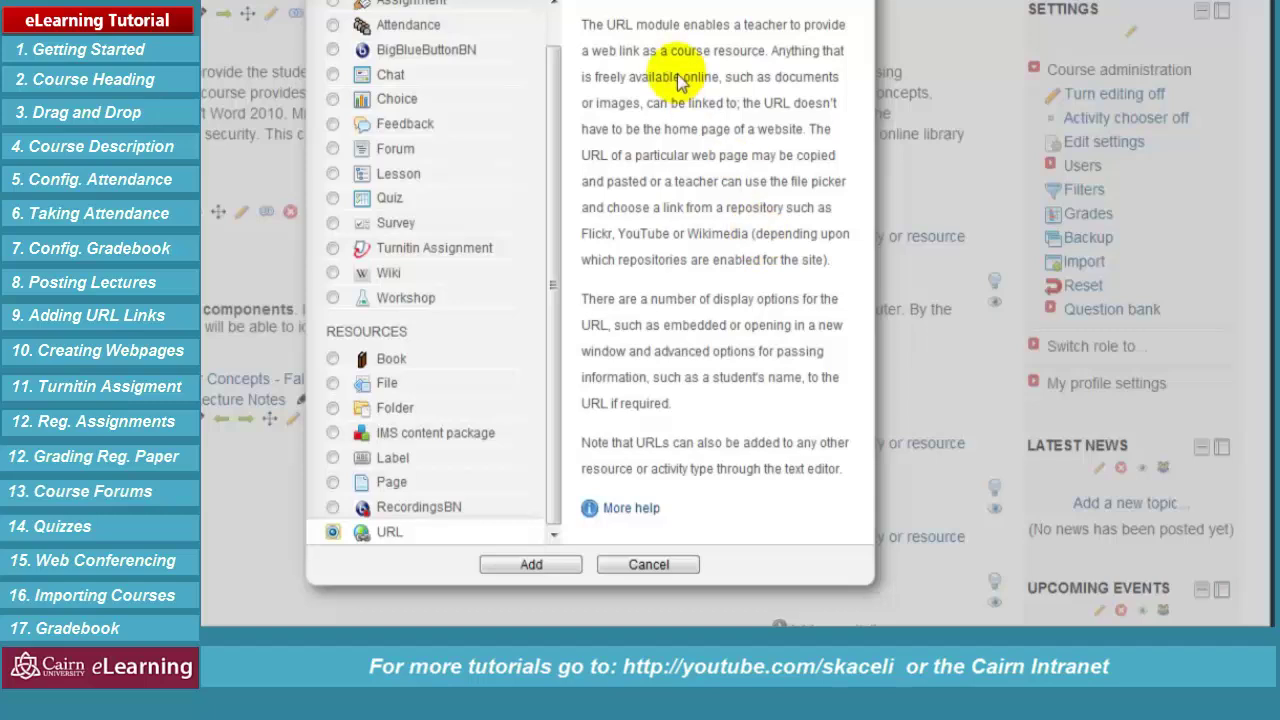
left_click(553, 568)
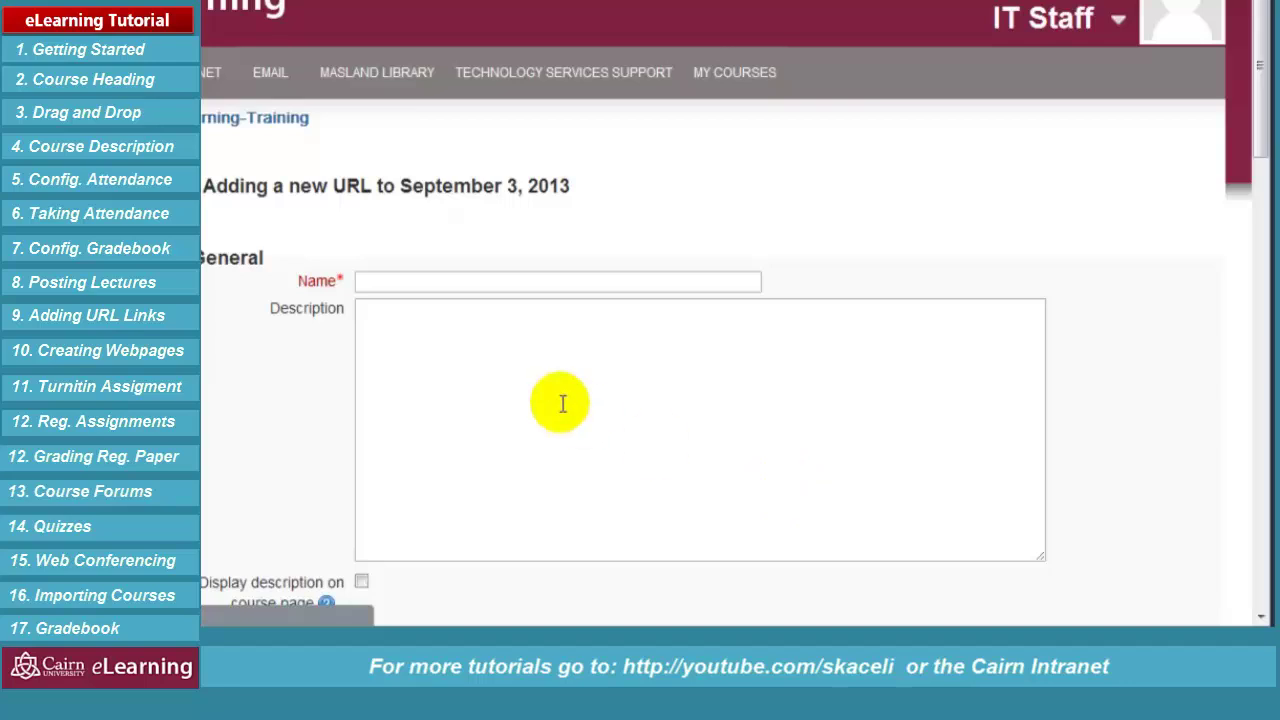
left_click(391, 283)
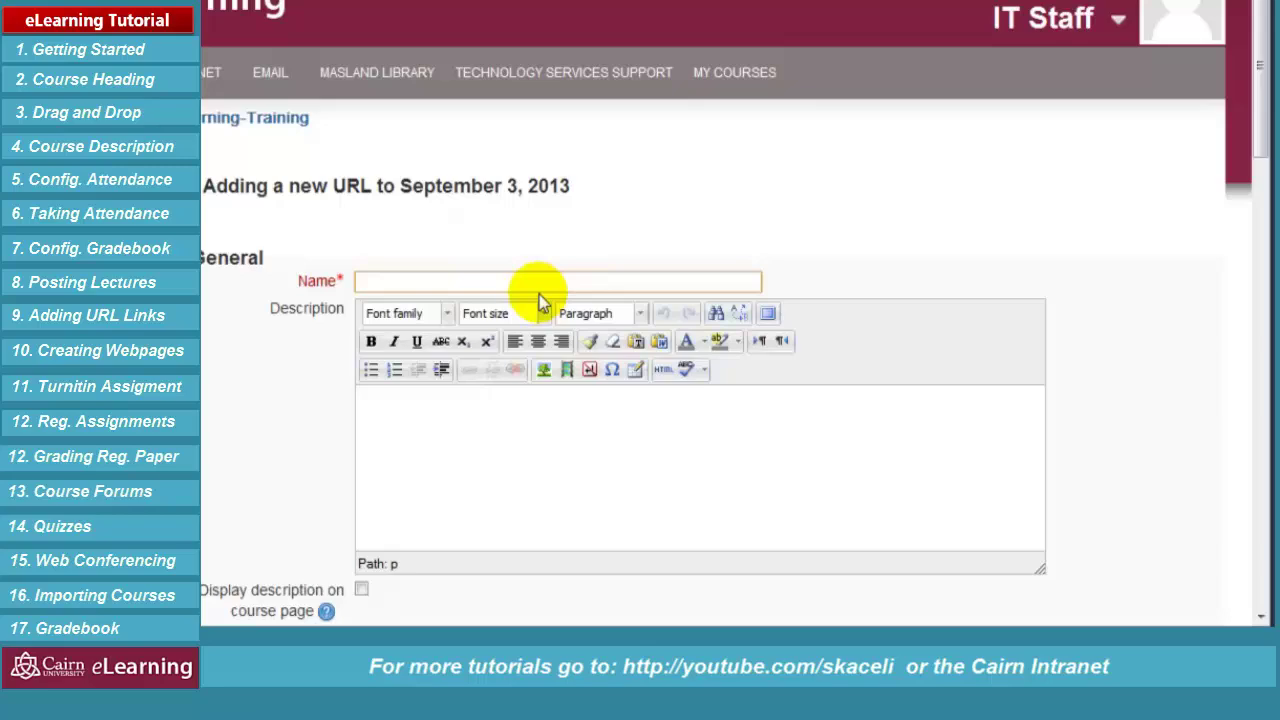
type("How to follow Olympics online?")
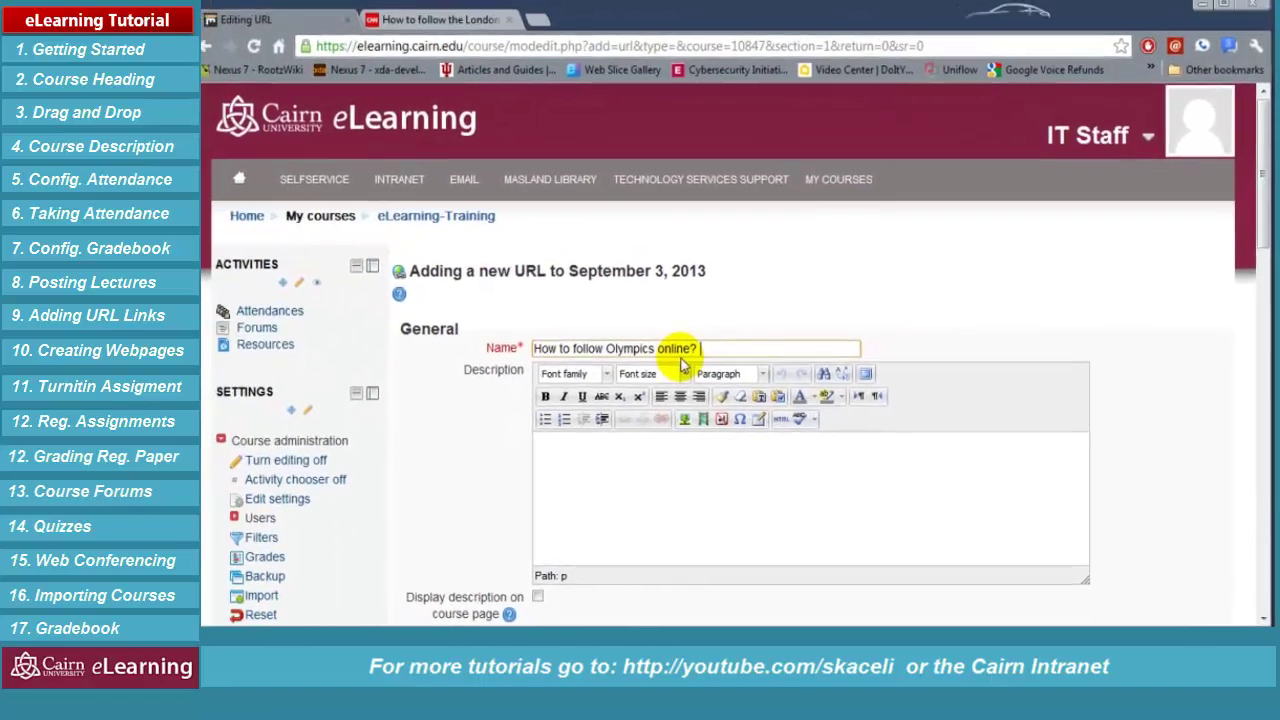
scroll(445, 425, "down", 3)
left_click(540, 415)
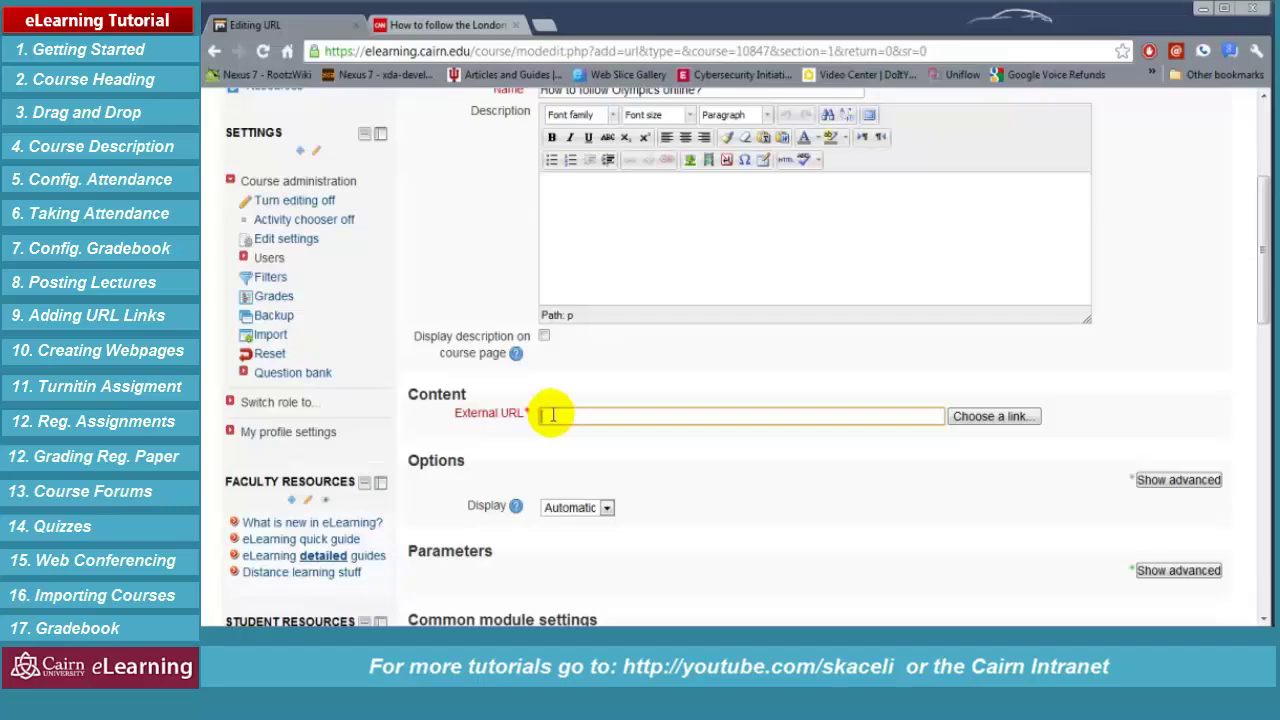
left_click(465, 25)
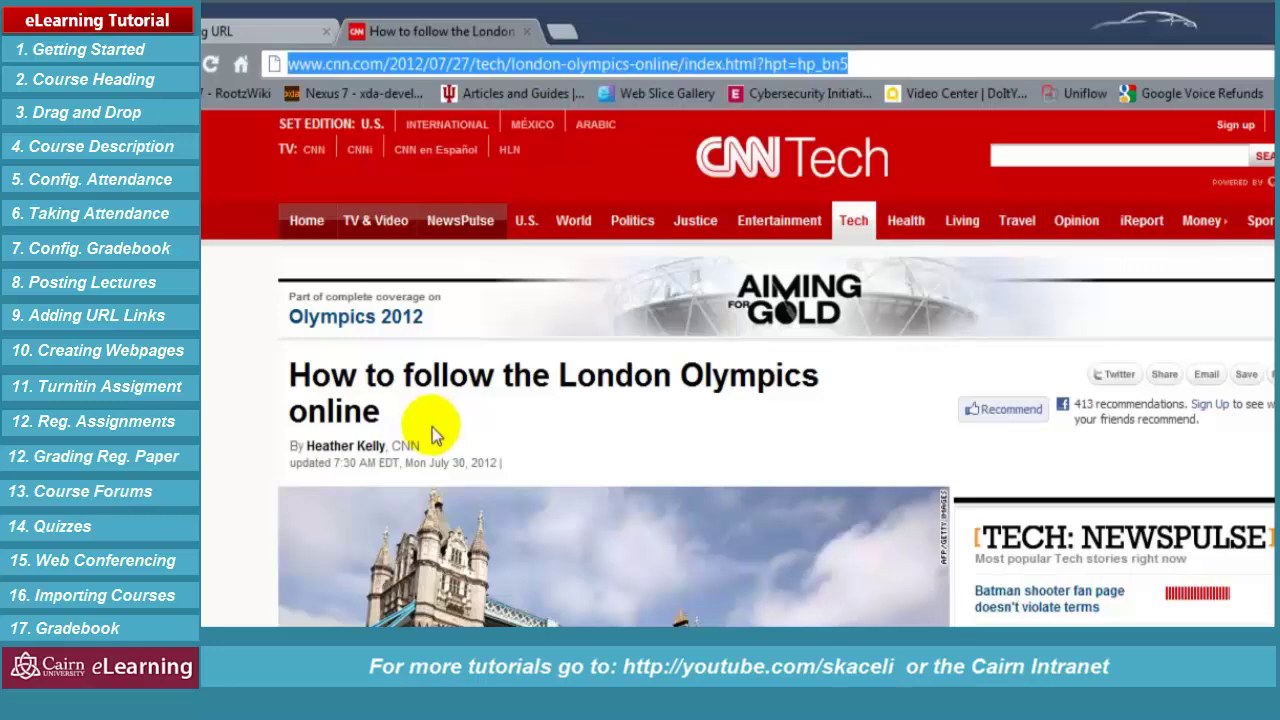
left_click(872, 64)
Copy the CNN London Olympics article's web address and return to the Moodle URL form
left_click_drag(872, 64, 278, 62)
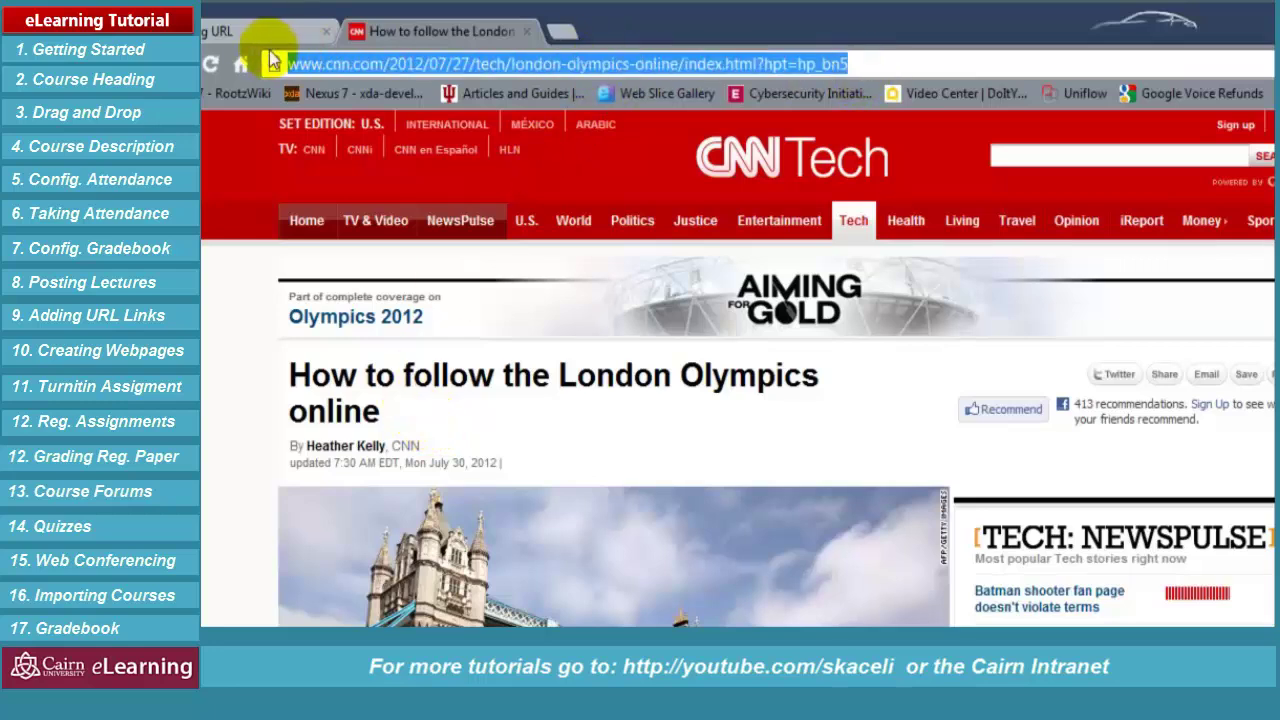
right_click(358, 56)
left_click(410, 123)
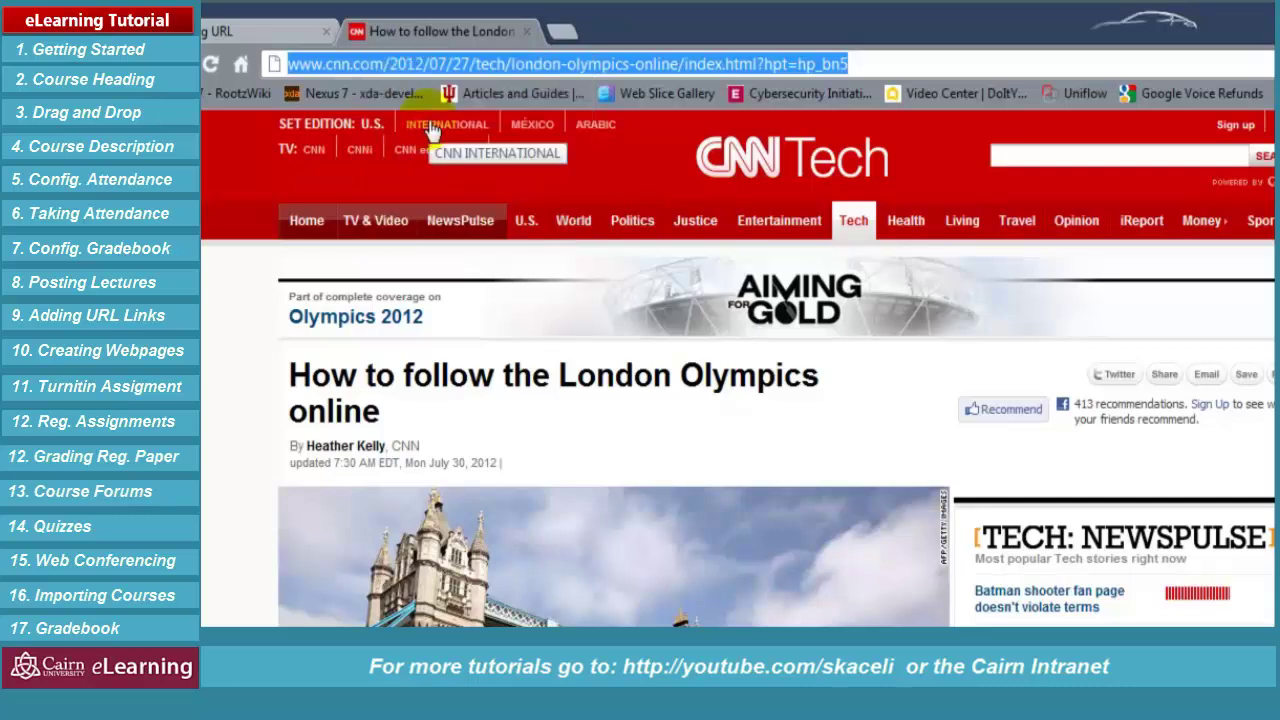
left_click(251, 31)
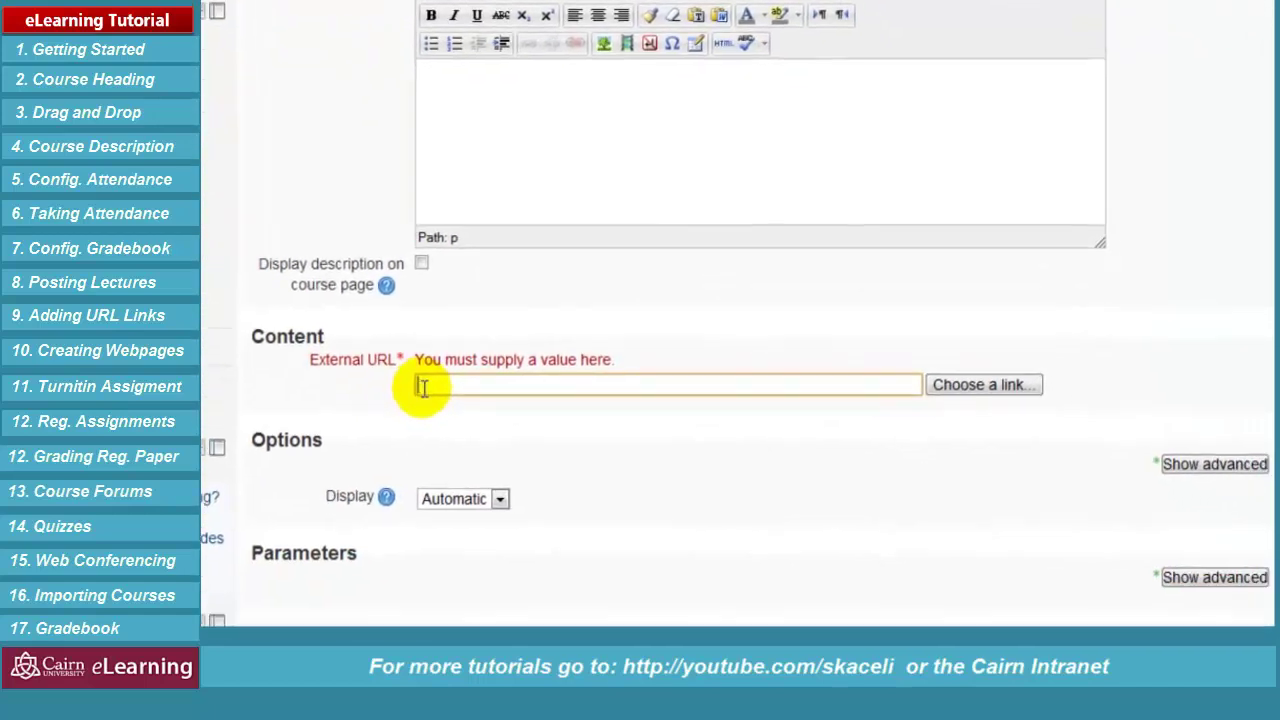
right_click(564, 543)
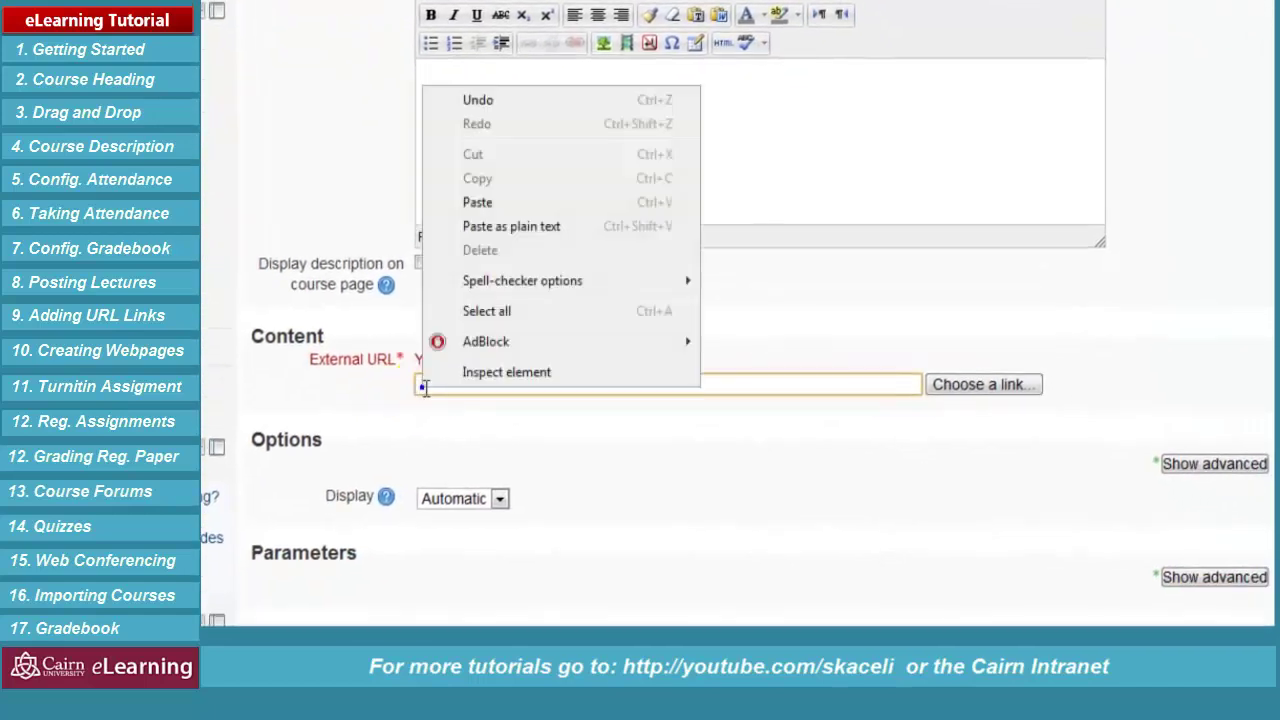
Paste the CNN article address as the External URL and save the link
left_click(478, 203)
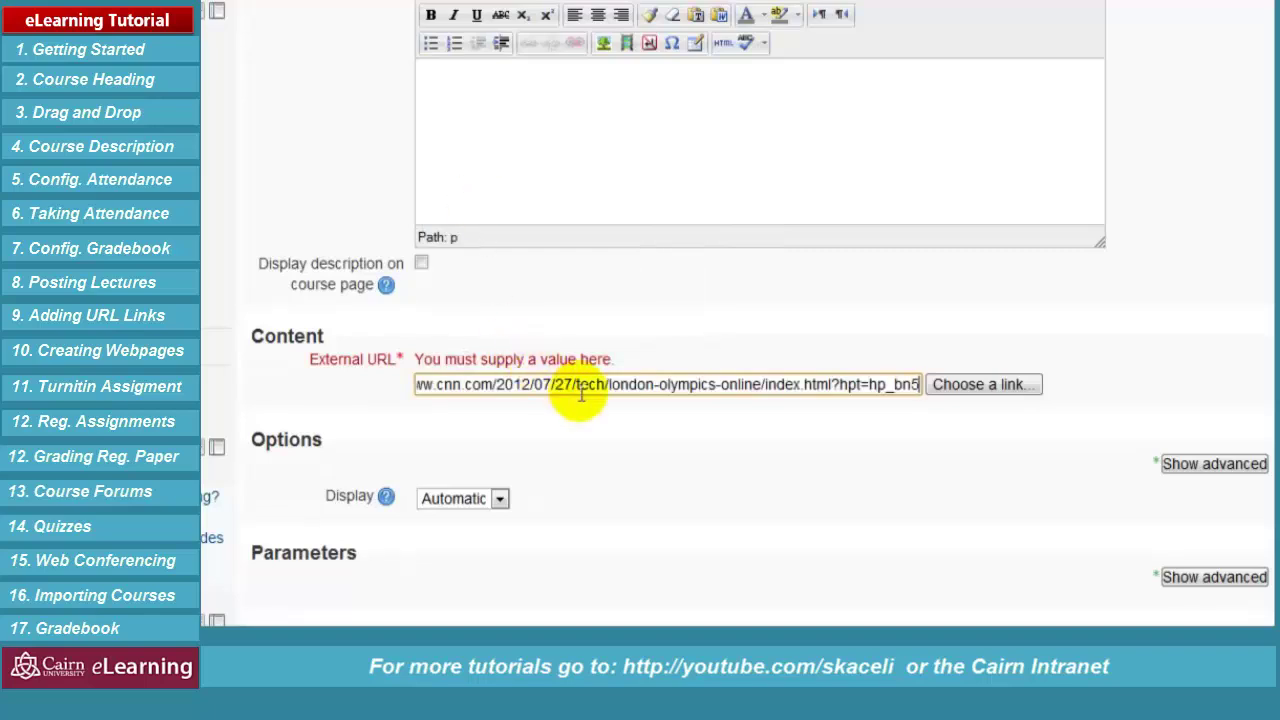
left_click(654, 496)
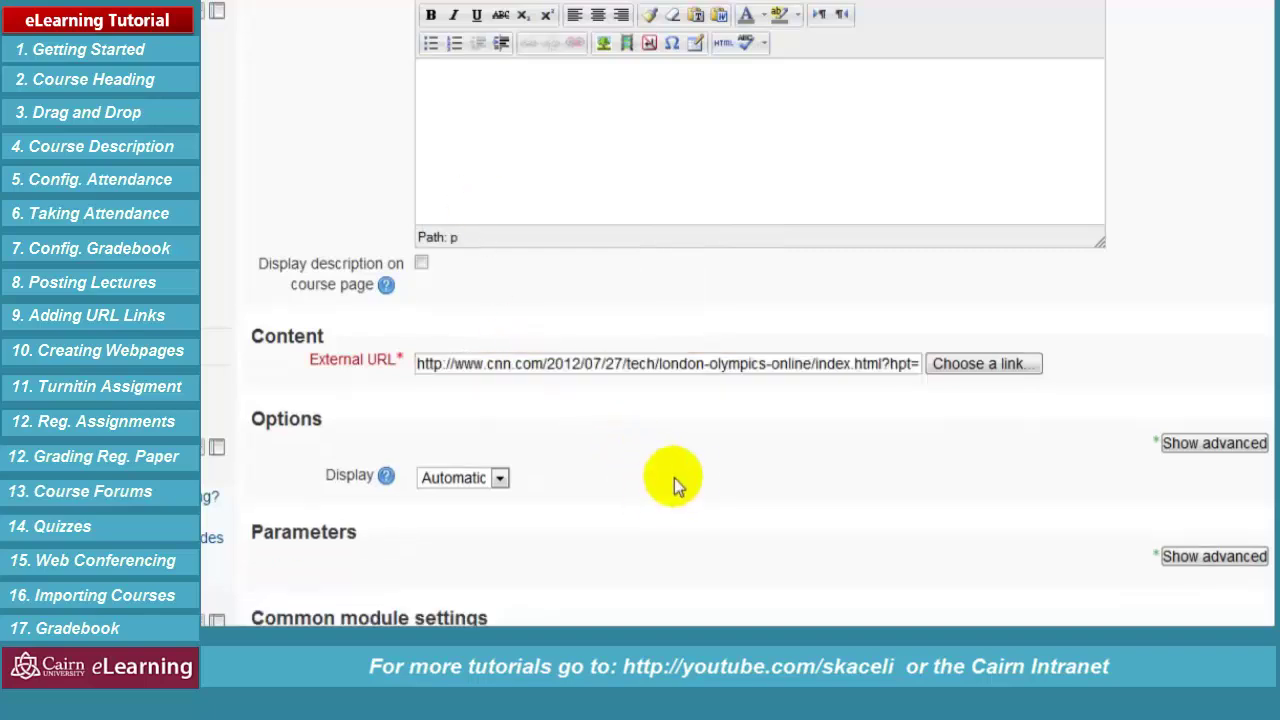
scroll(674, 480, "down", 3)
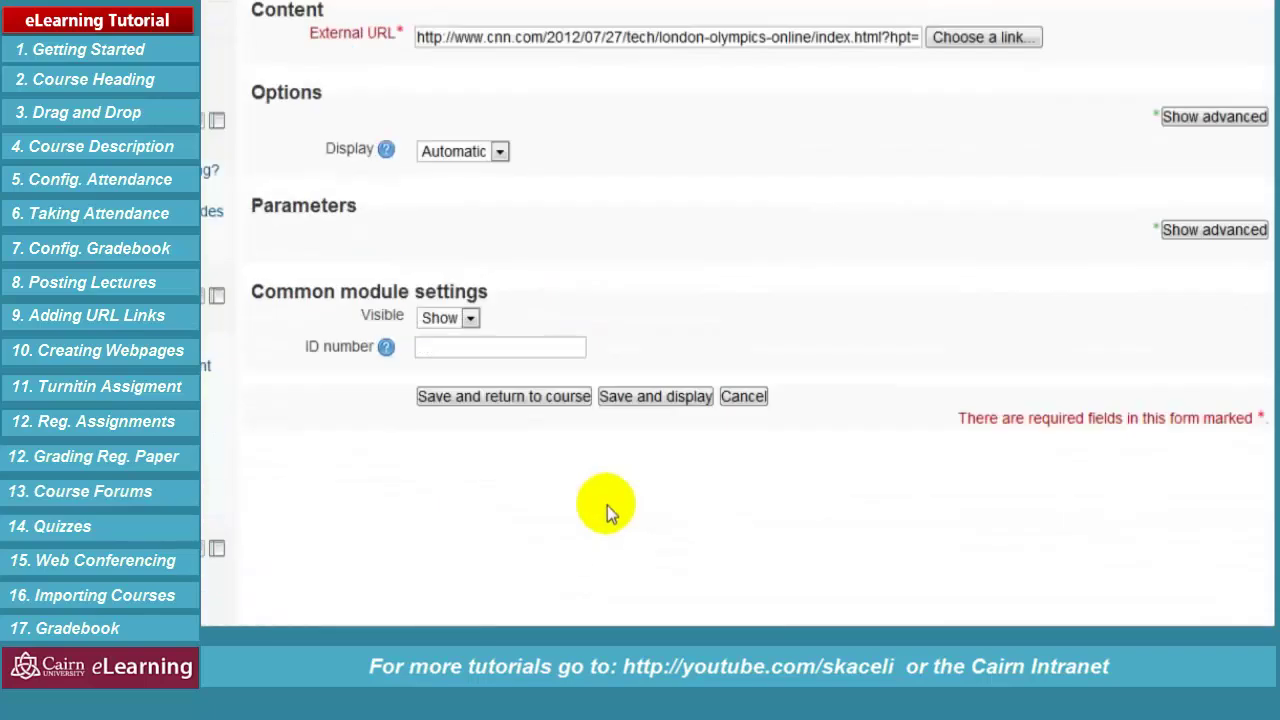
left_click(548, 399)
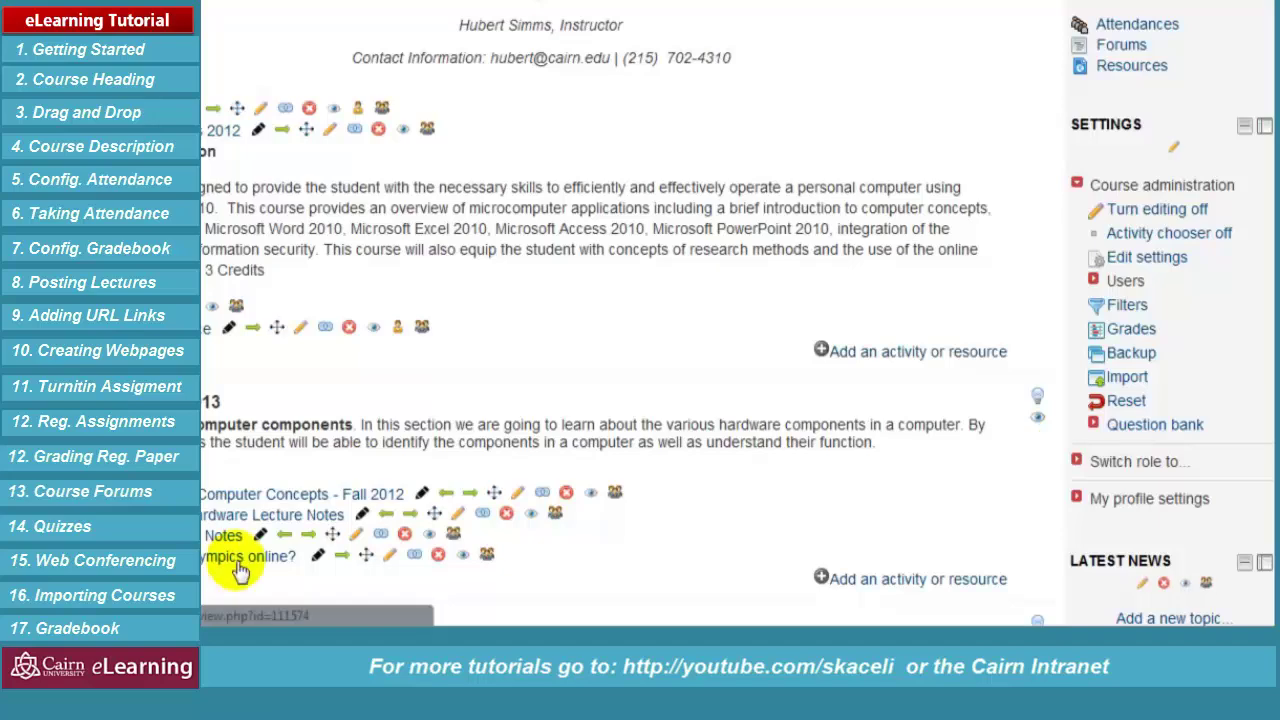
Test the 'How to follow Olympics online?' link opens the CNN article, then return to the course
left_click(341, 557)
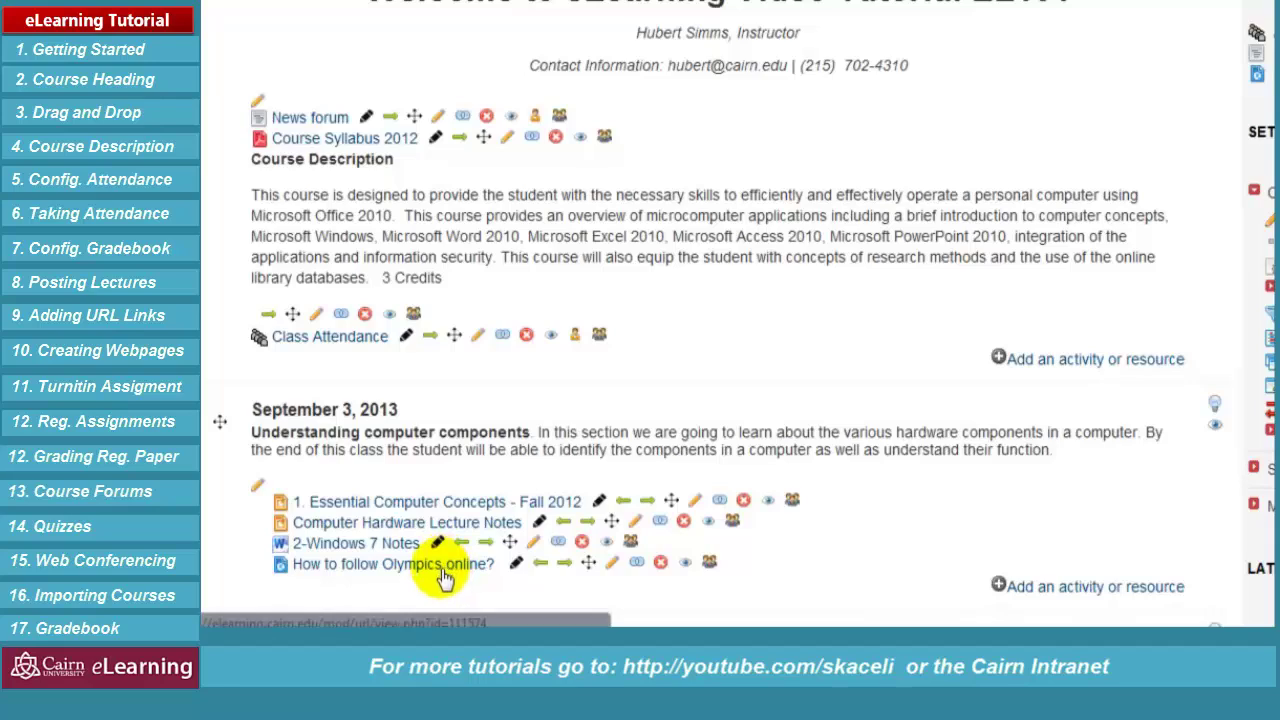
left_click(445, 566)
left_click(703, 226)
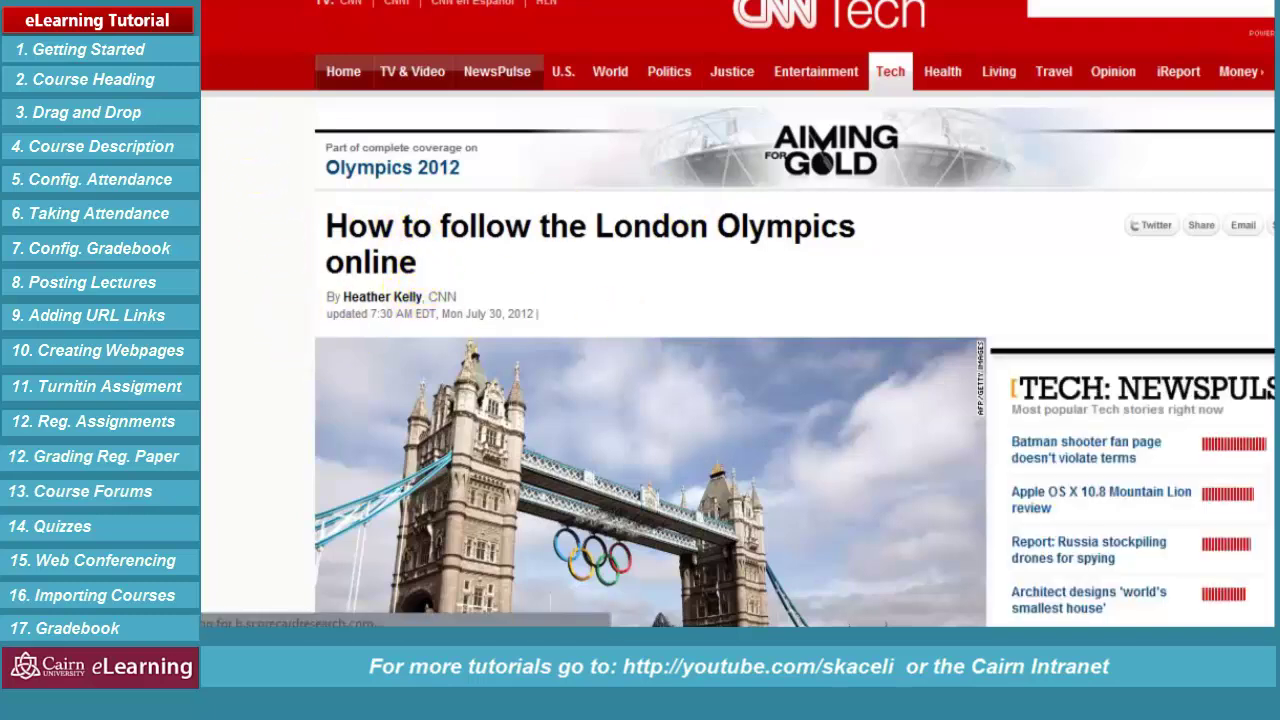
key("alt+Left")
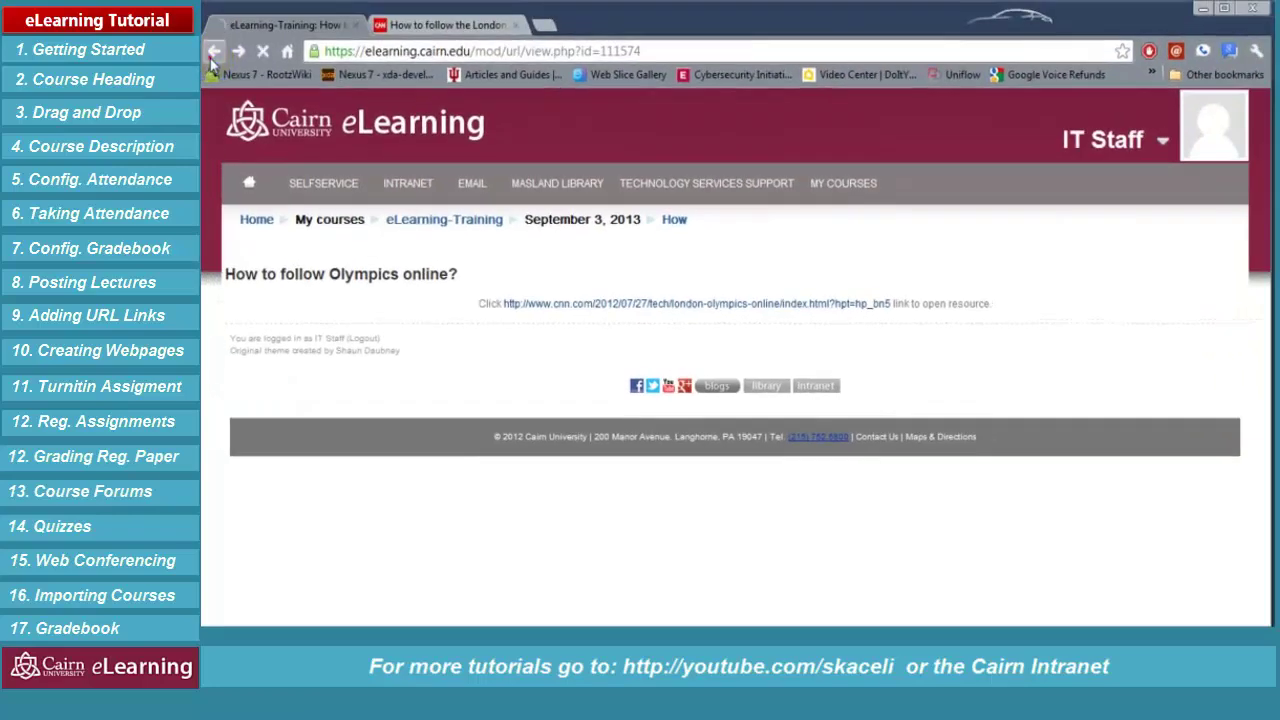
left_click(213, 51)
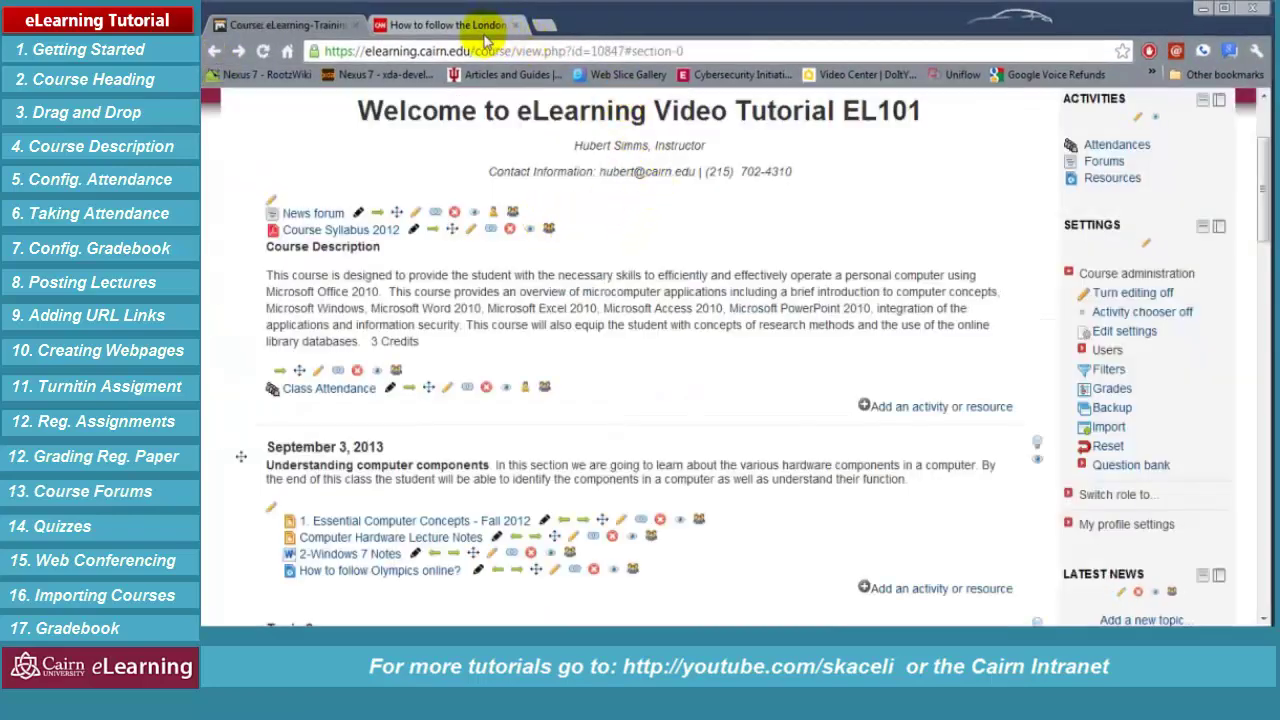
left_click(545, 25)
Open the full text of 'When Business Intelligence Equals Business Value' via the library's ABI/INFORM database
type("library.pbu.edu")
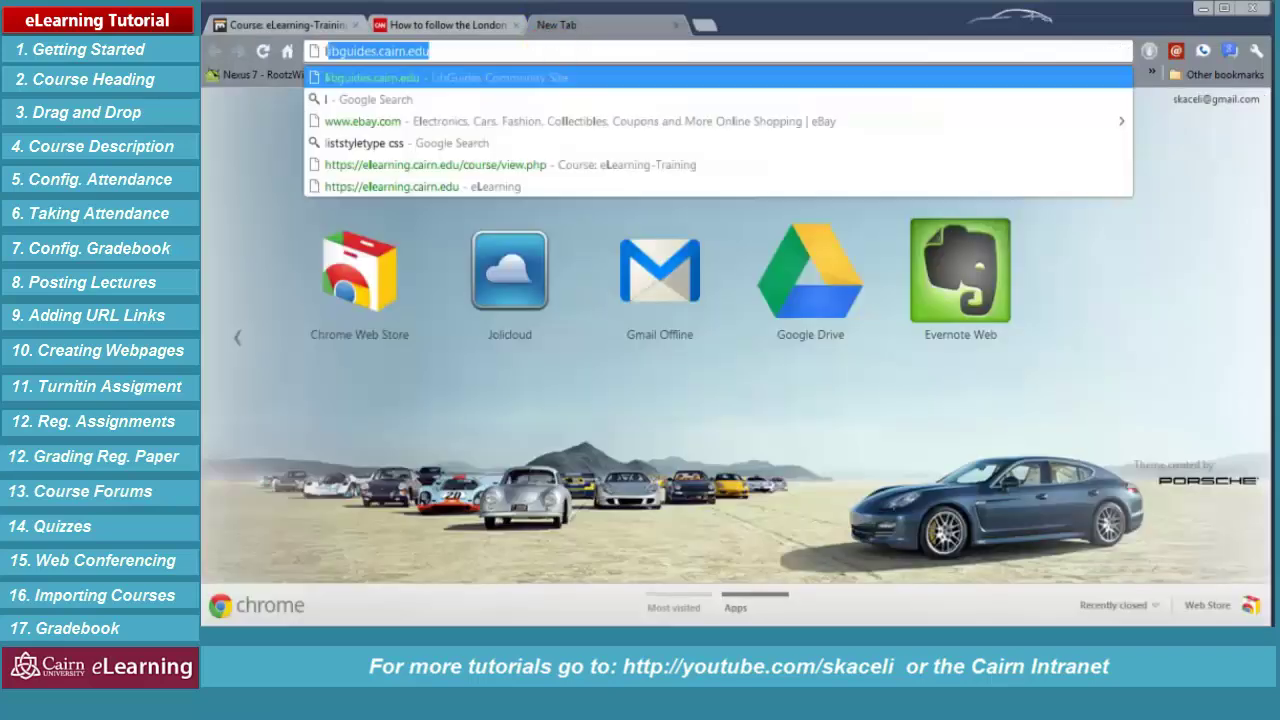
key("Return")
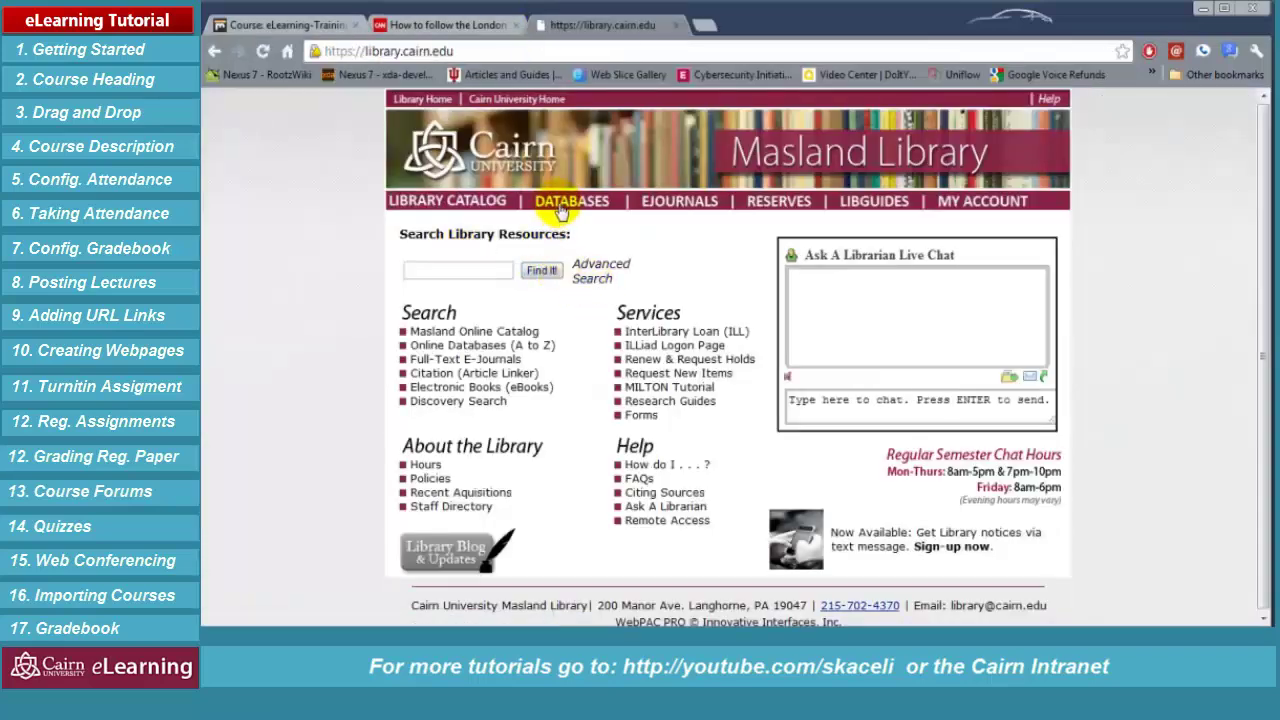
left_click(558, 208)
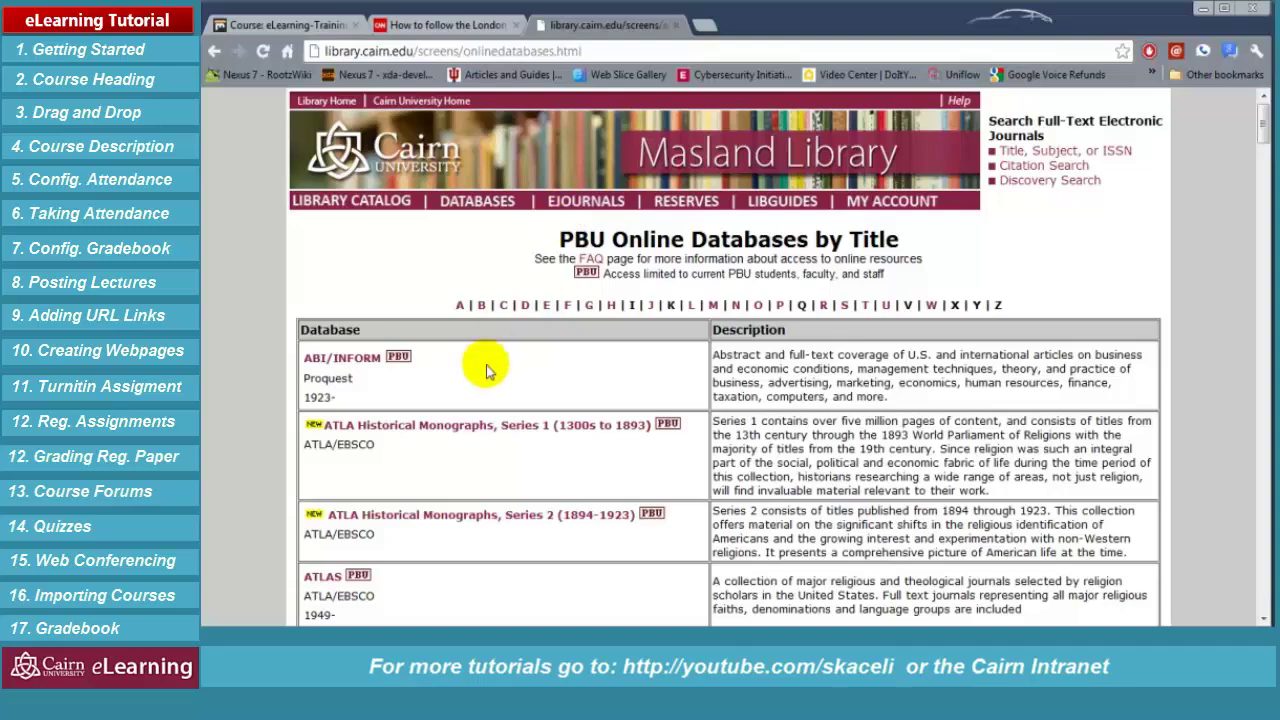
left_click(340, 360)
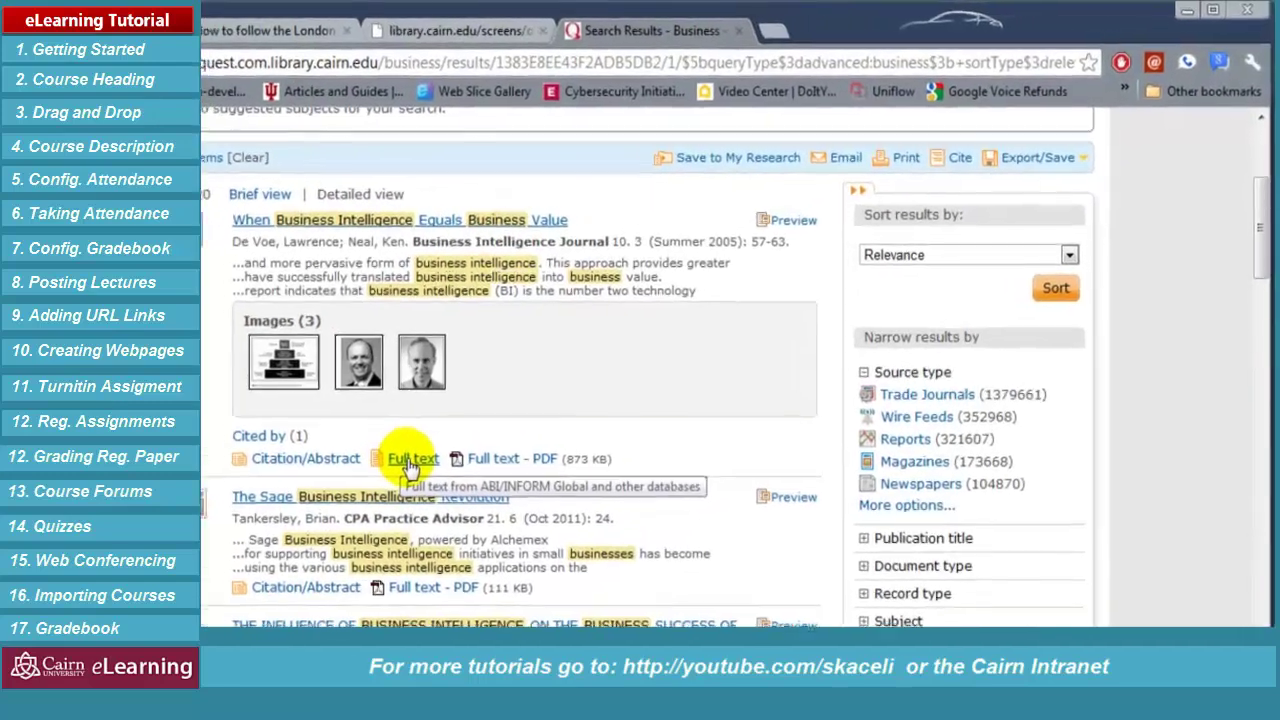
left_click(545, 389)
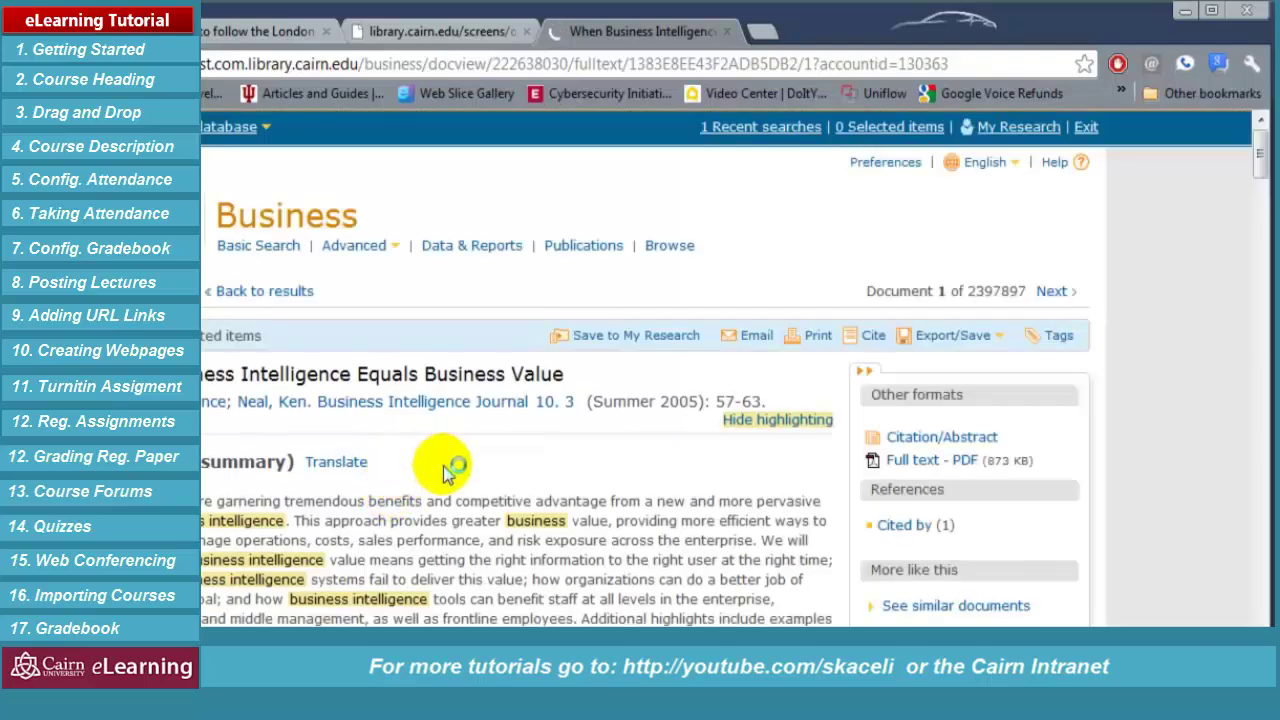
Copy the ProQuest article's web address and return to the course page
left_click(622, 66)
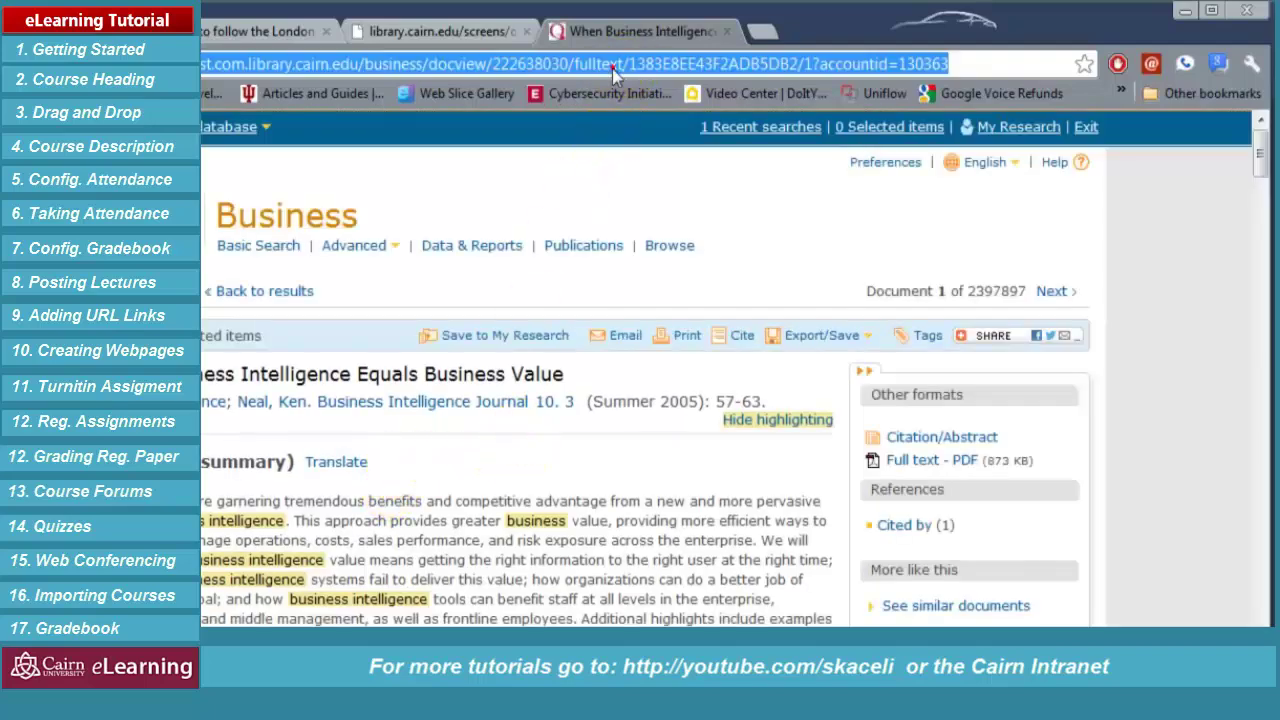
right_click(608, 68)
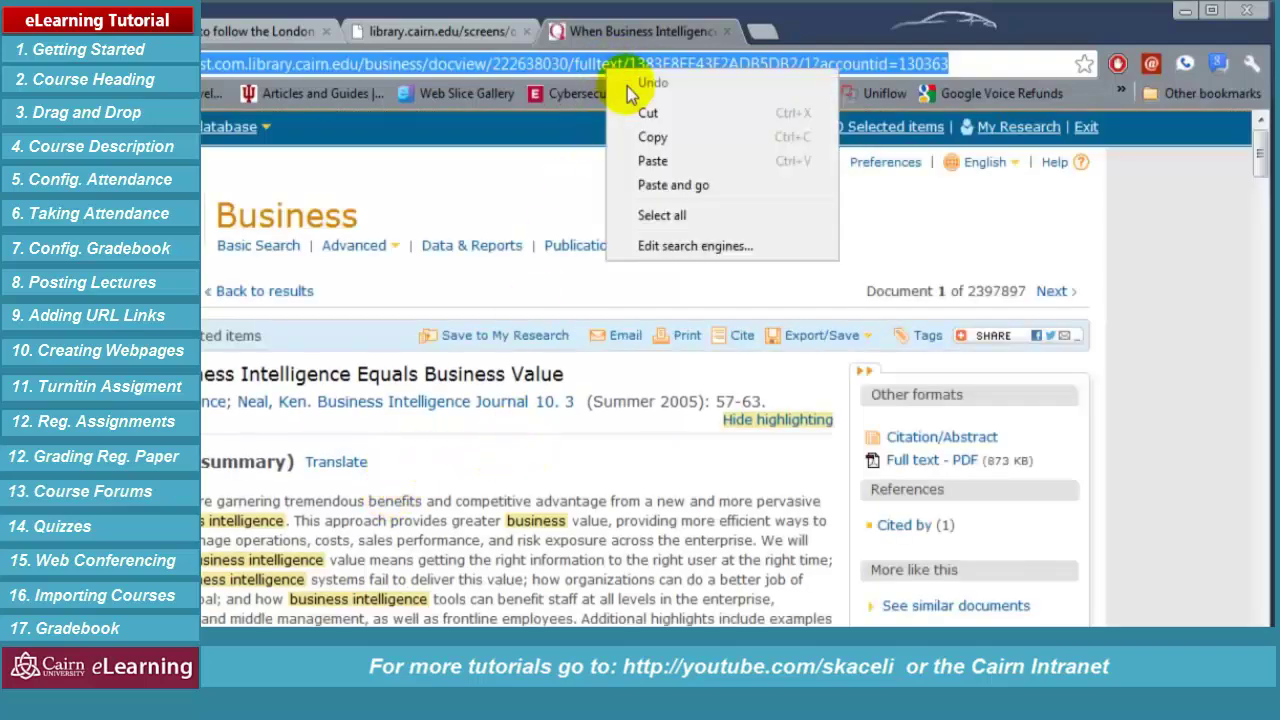
left_click(652, 136)
left_click(5, 31)
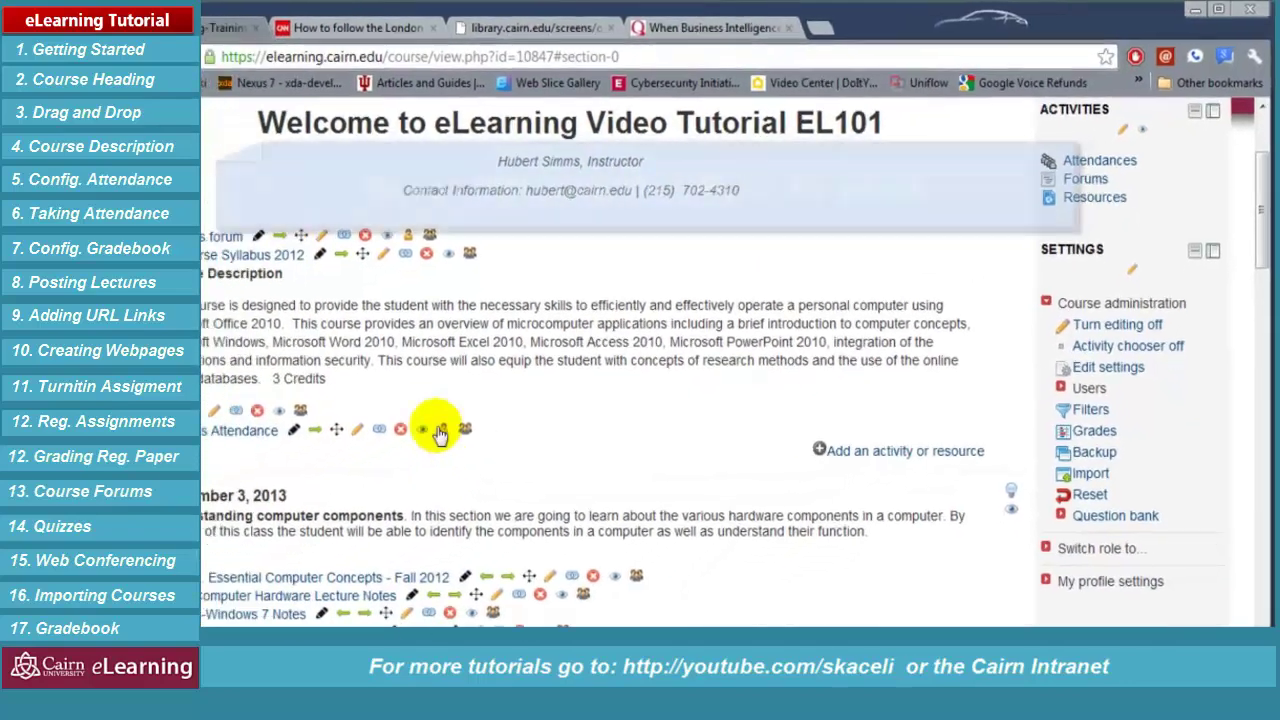
Start a new URL resource in the September 3, 2013 section
scroll(775, 450, "down", 3)
scroll(775, 450, "down", 1)
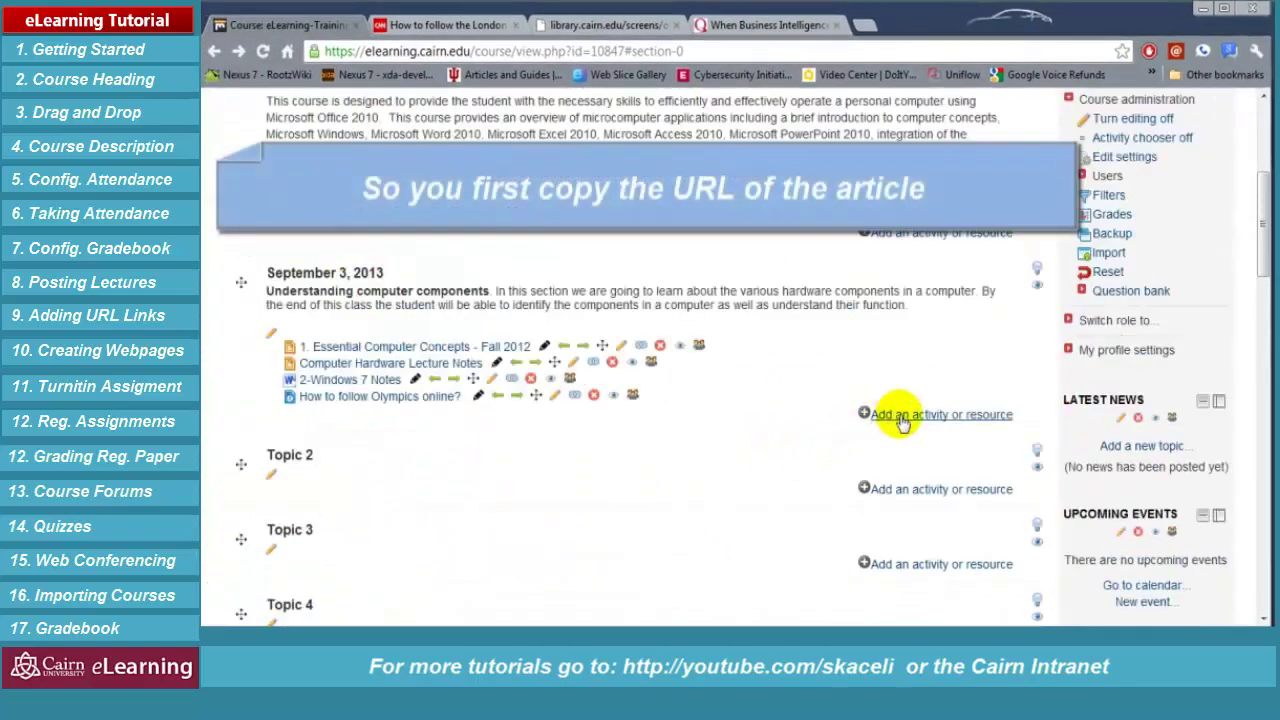
left_click(888, 416)
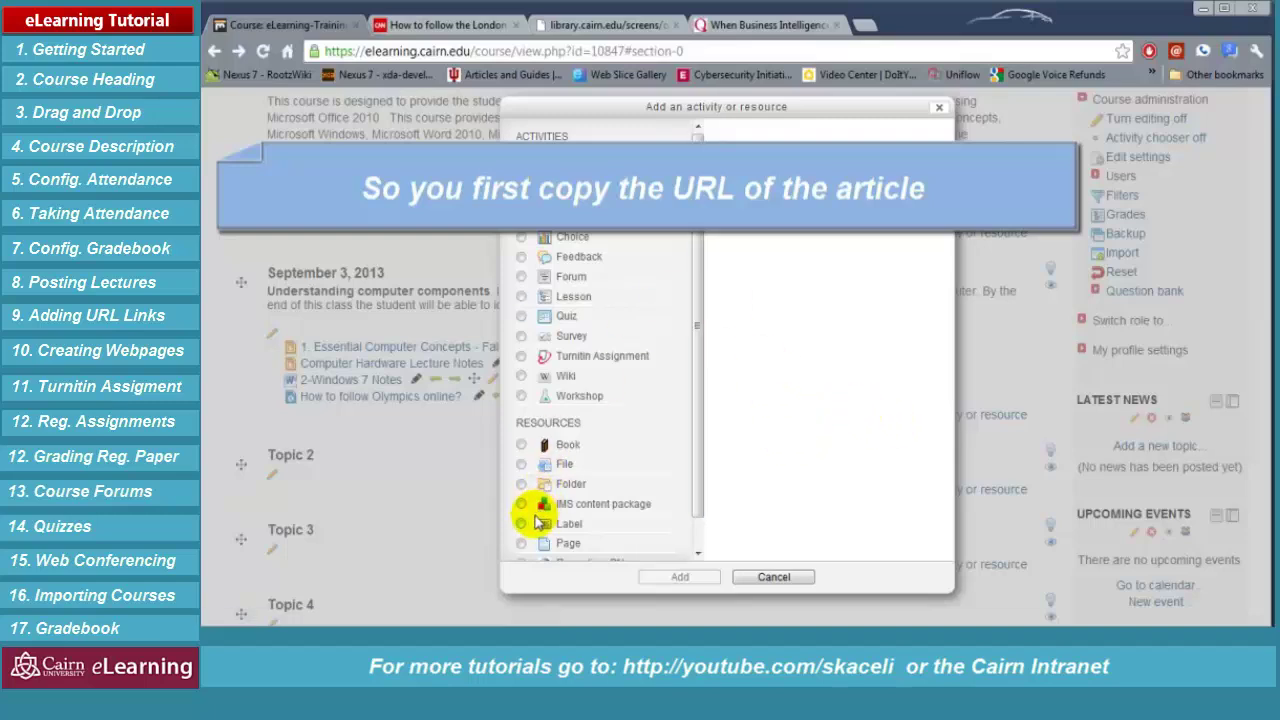
scroll(686, 449, "down", 1)
left_click(530, 551)
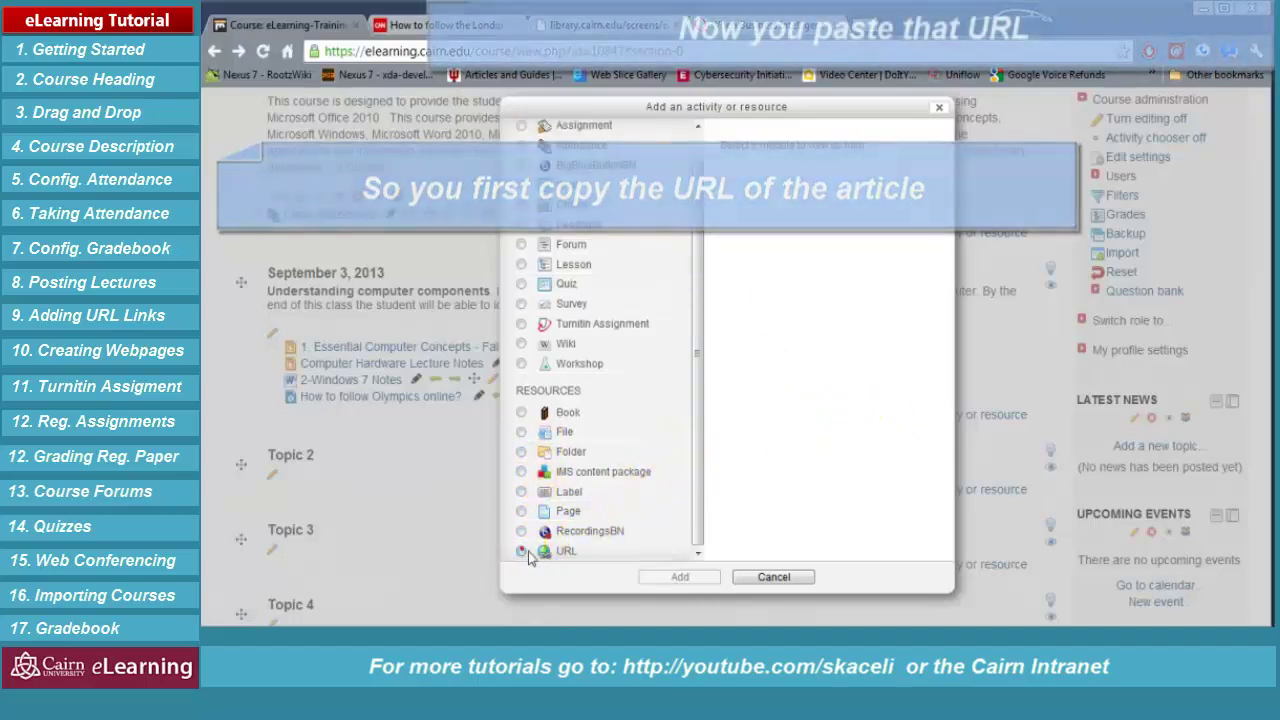
left_click(680, 577)
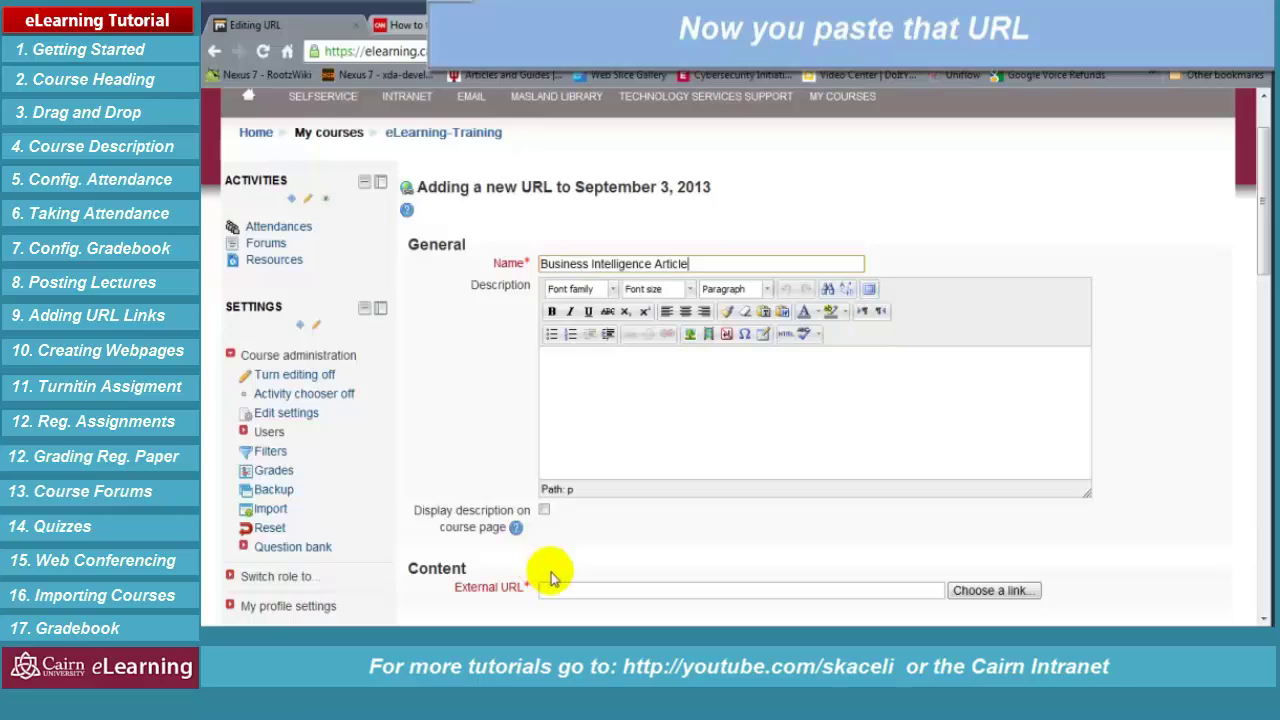
Paste the ProQuest article address as the External URL and save the Business Intelligence Article link
left_click(558, 590)
key("ctrl+v")
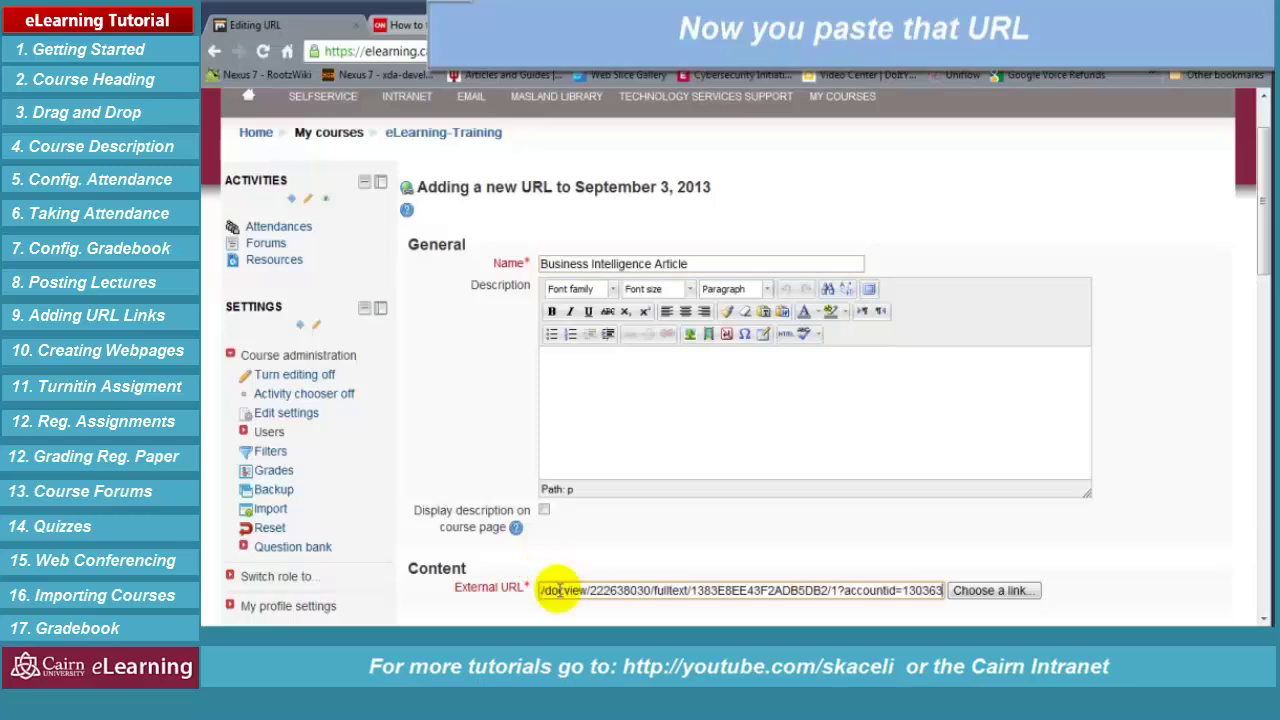
scroll(840, 545, "down", 2)
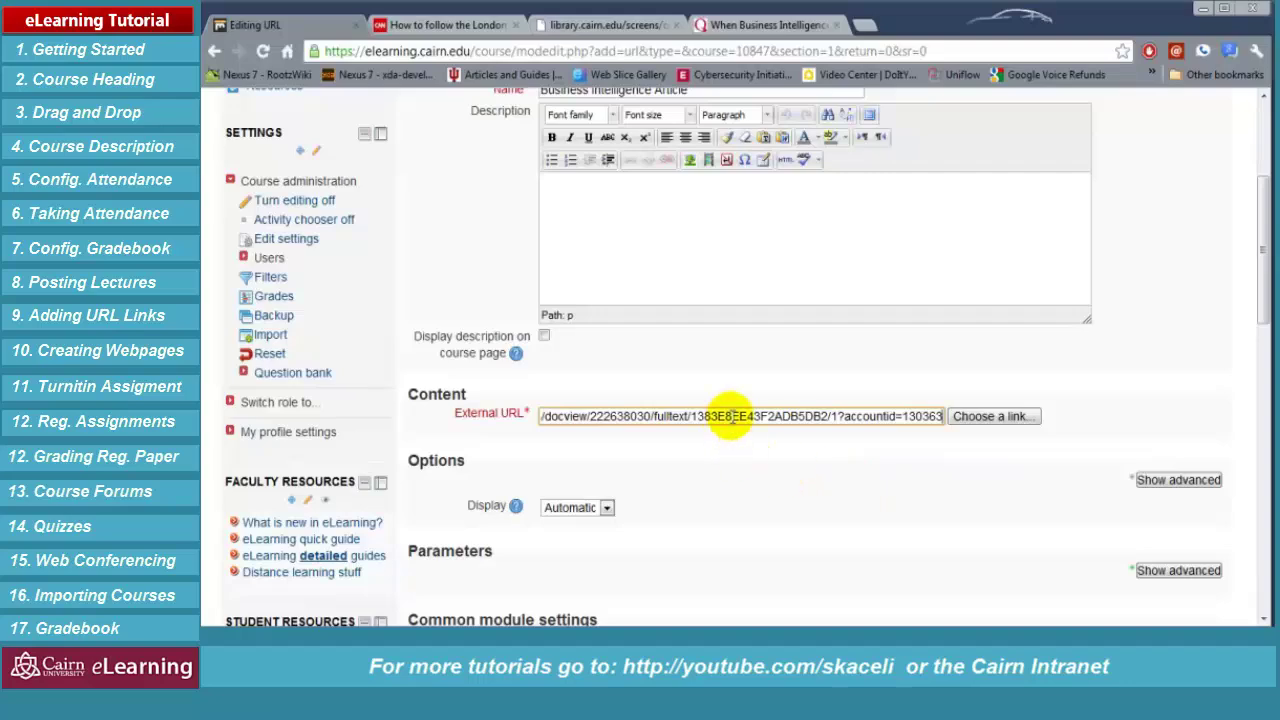
scroll(749, 486, "down", 2)
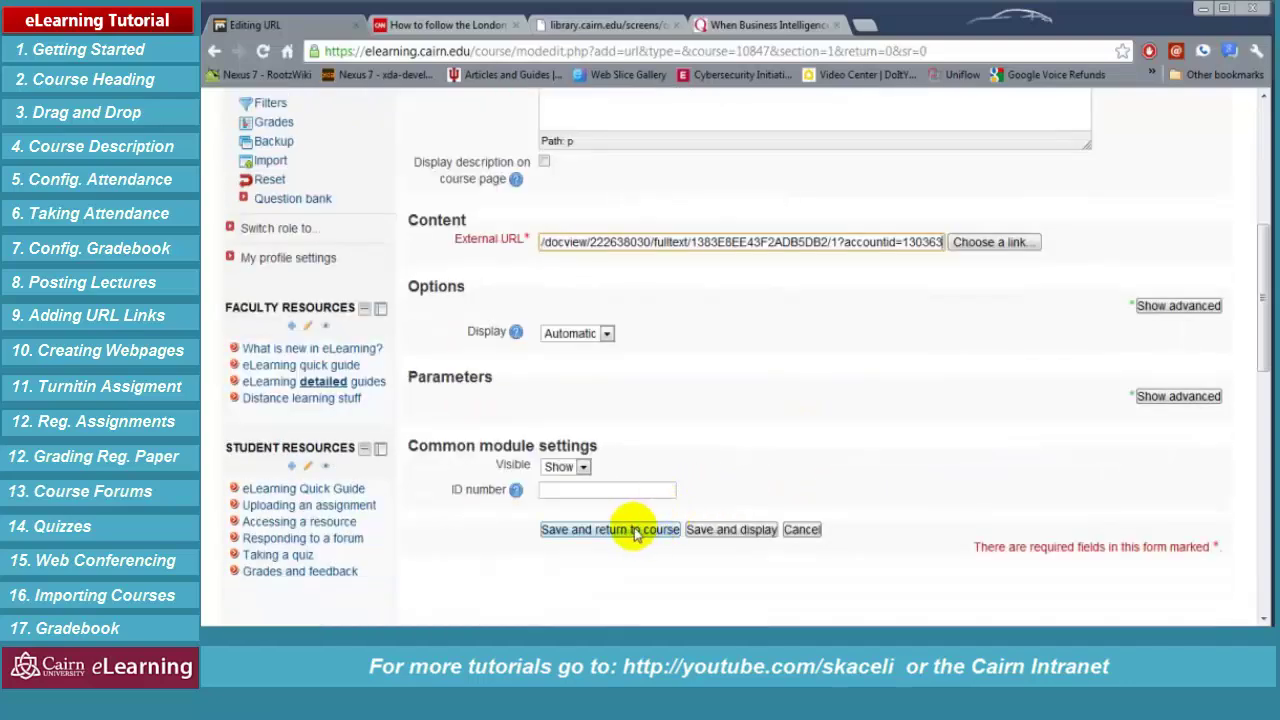
left_click(636, 531)
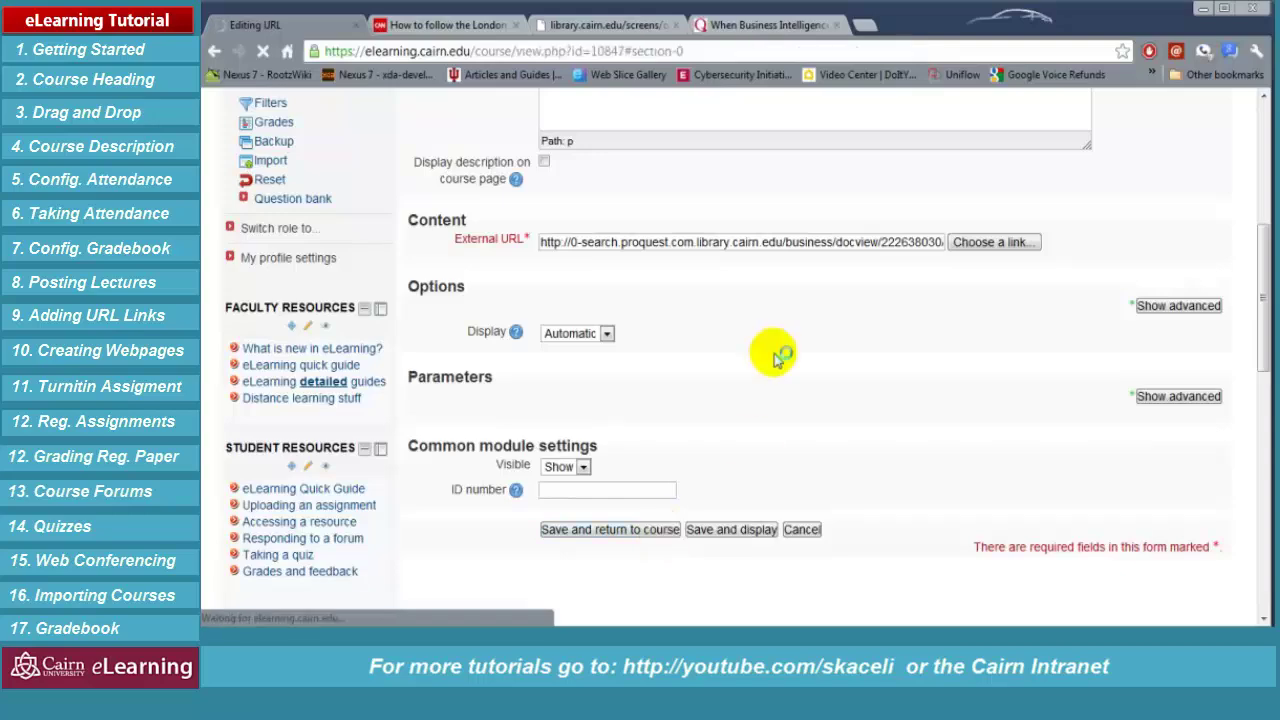
scroll(755, 392, "down", 1)
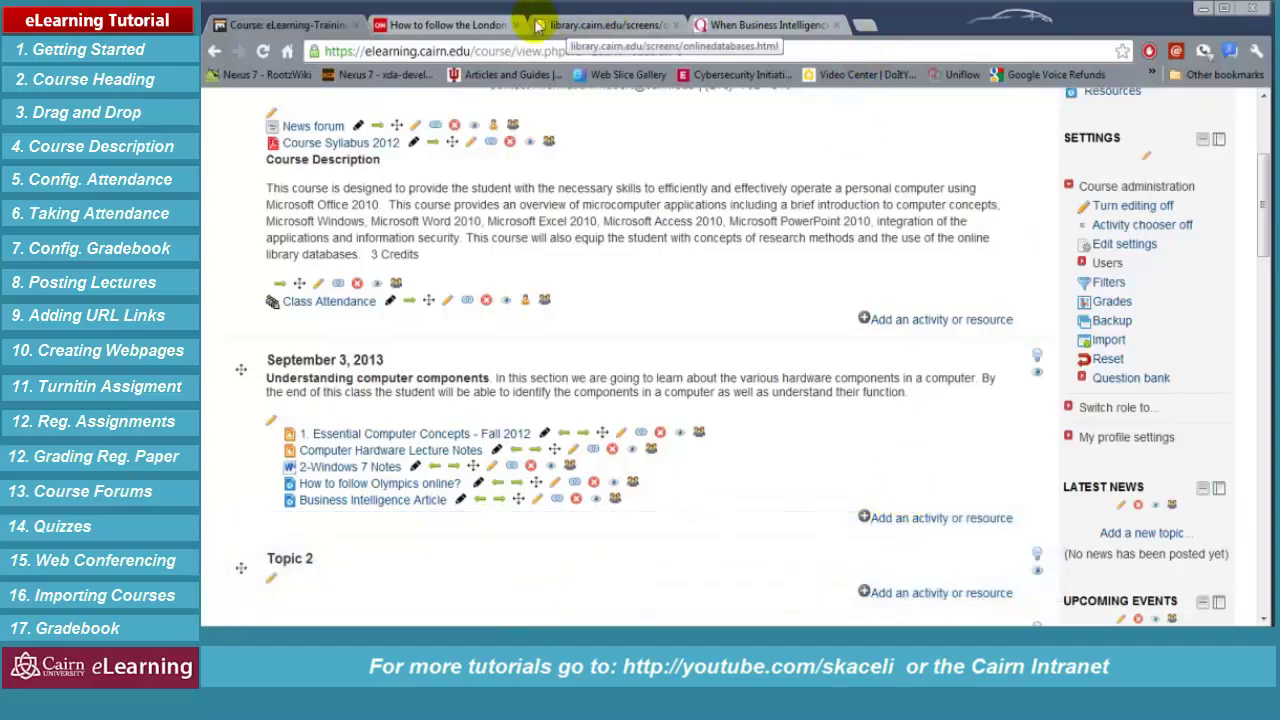
left_click(436, 33)
Open TEDEducation's 'E.O. Wilson: Advice to young scientists' video on YouTube and select its address
type("youtube")
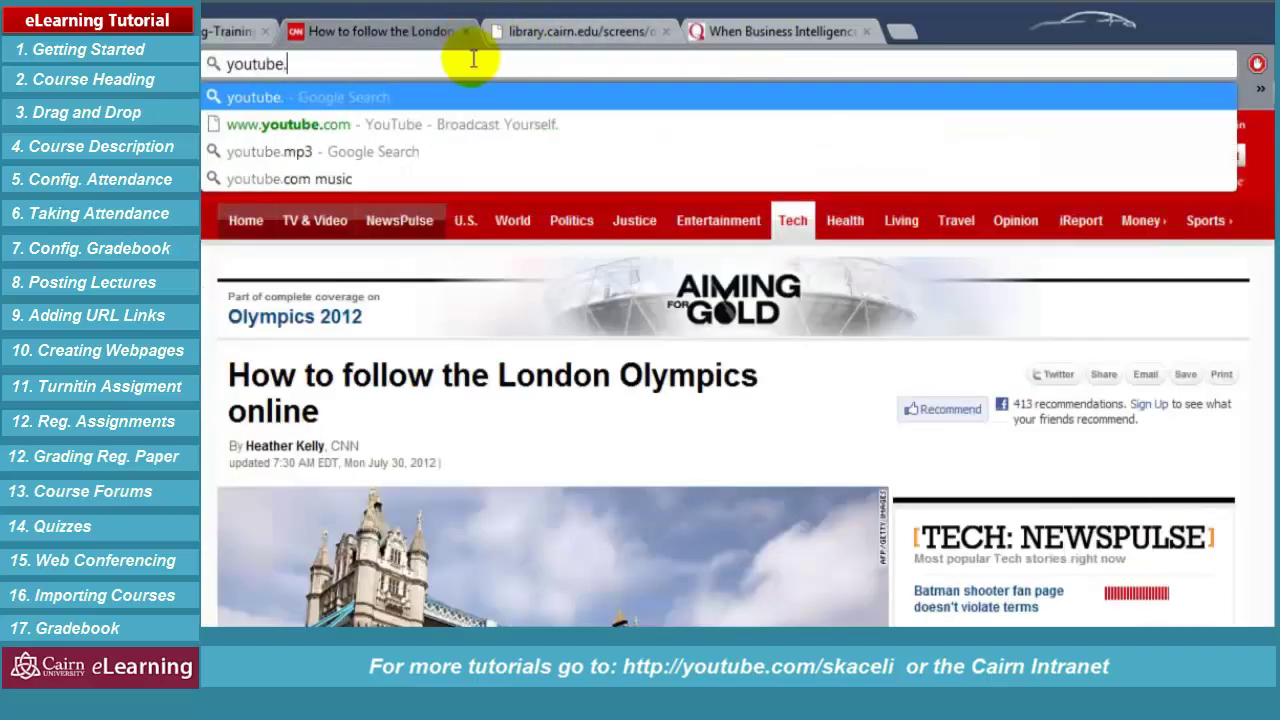
type(".com")
key("Return")
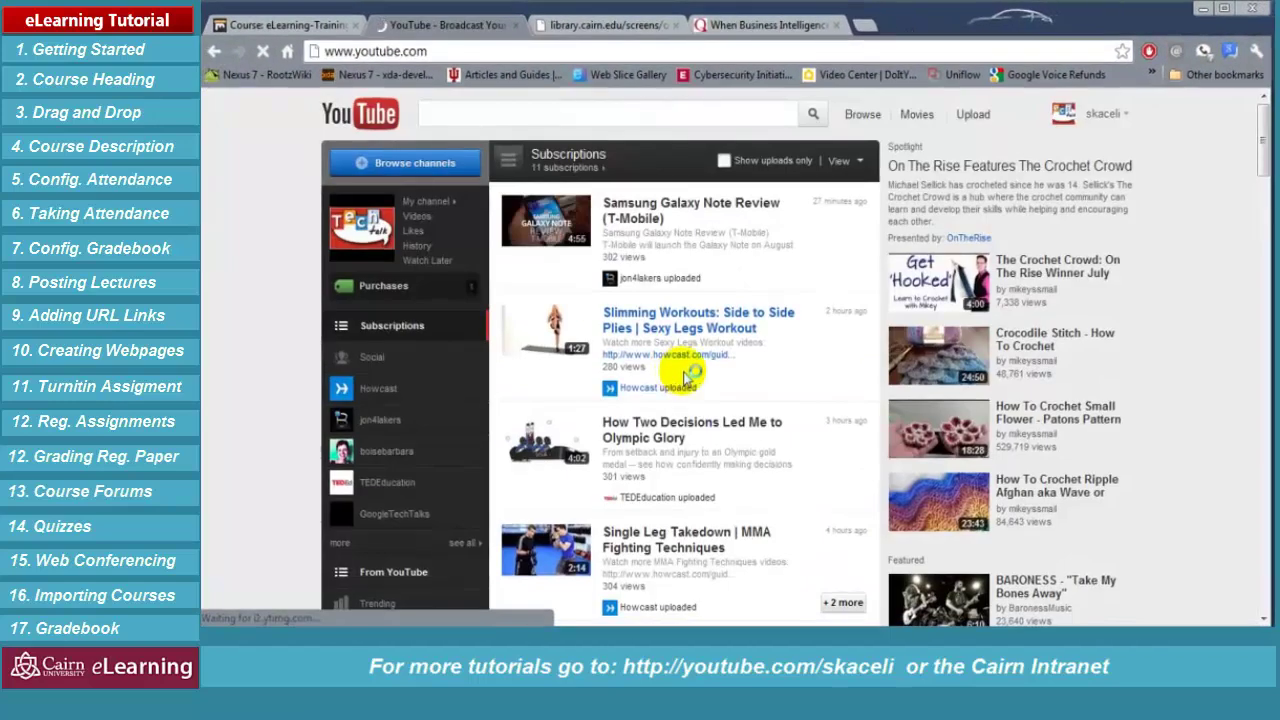
scroll(682, 420, "down", 3)
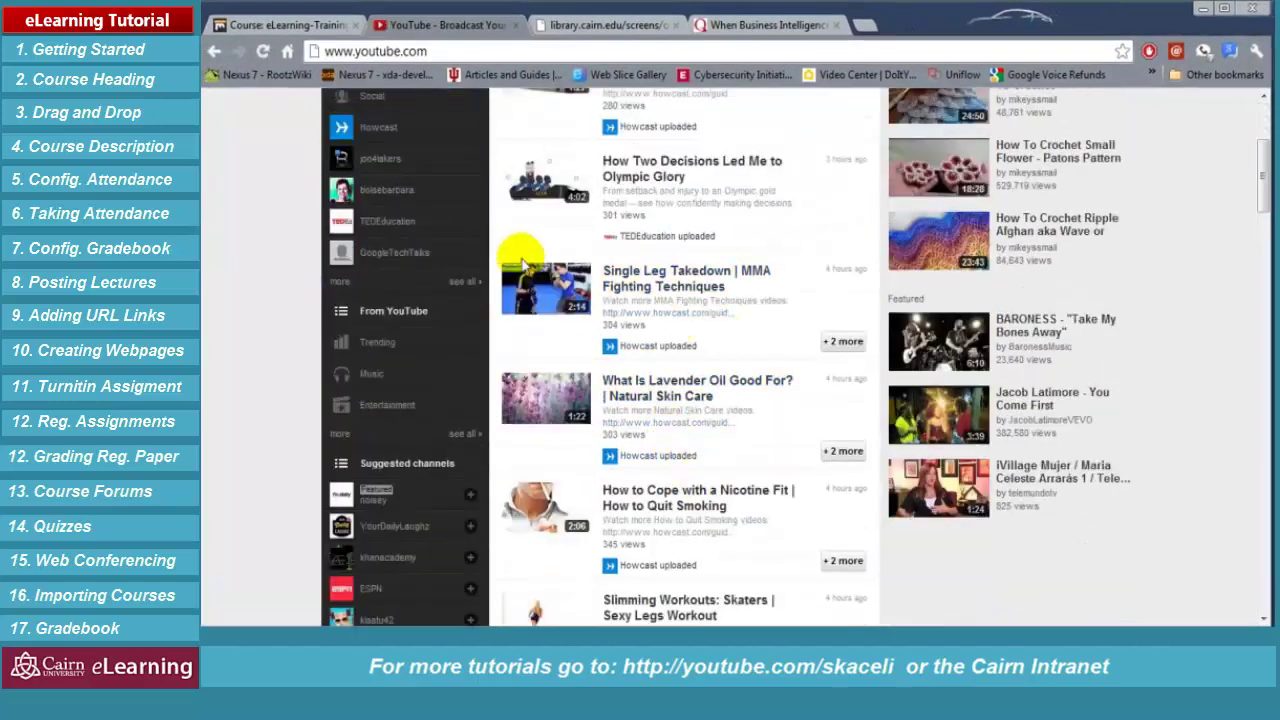
left_click(418, 227)
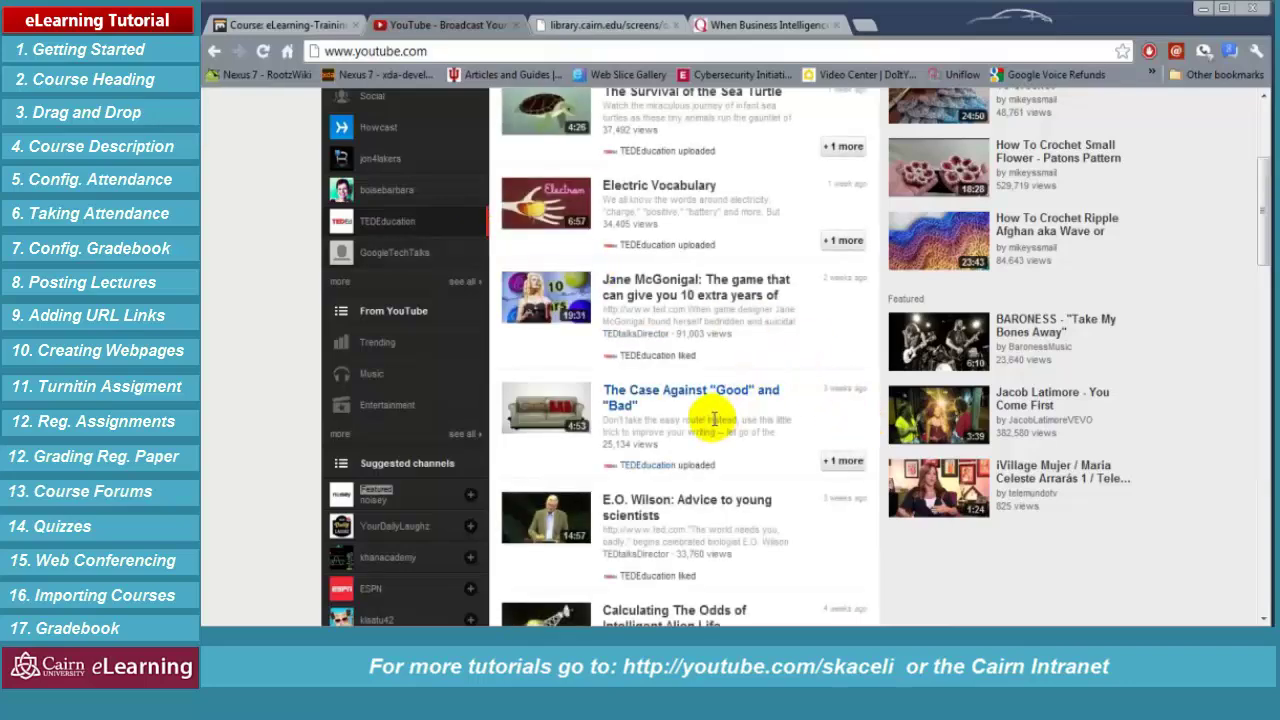
left_click(688, 503)
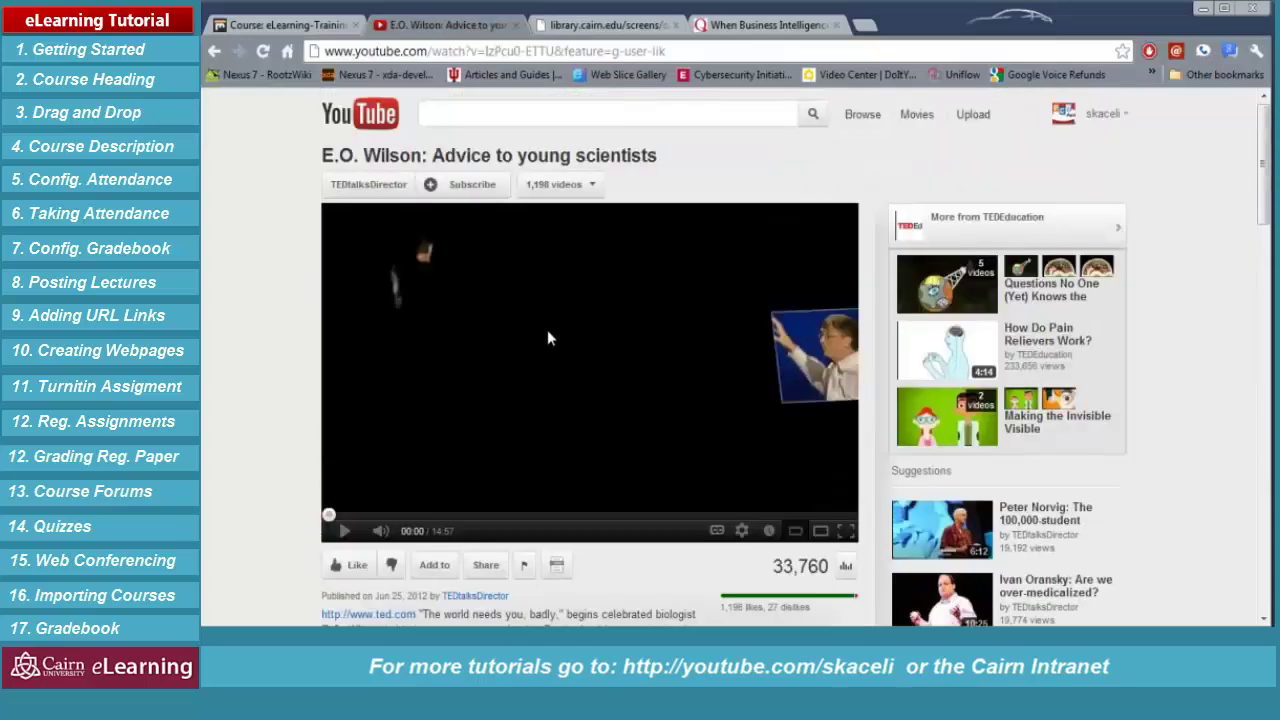
left_click(650, 50)
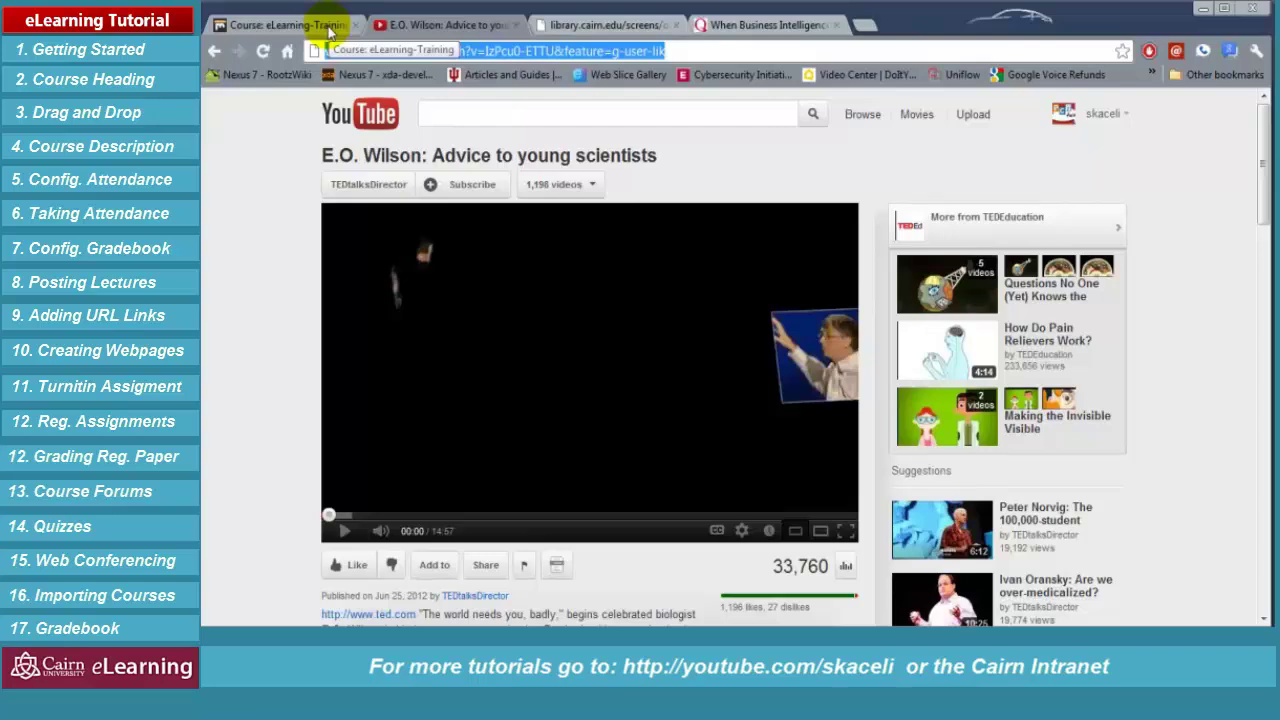
left_click(318, 30)
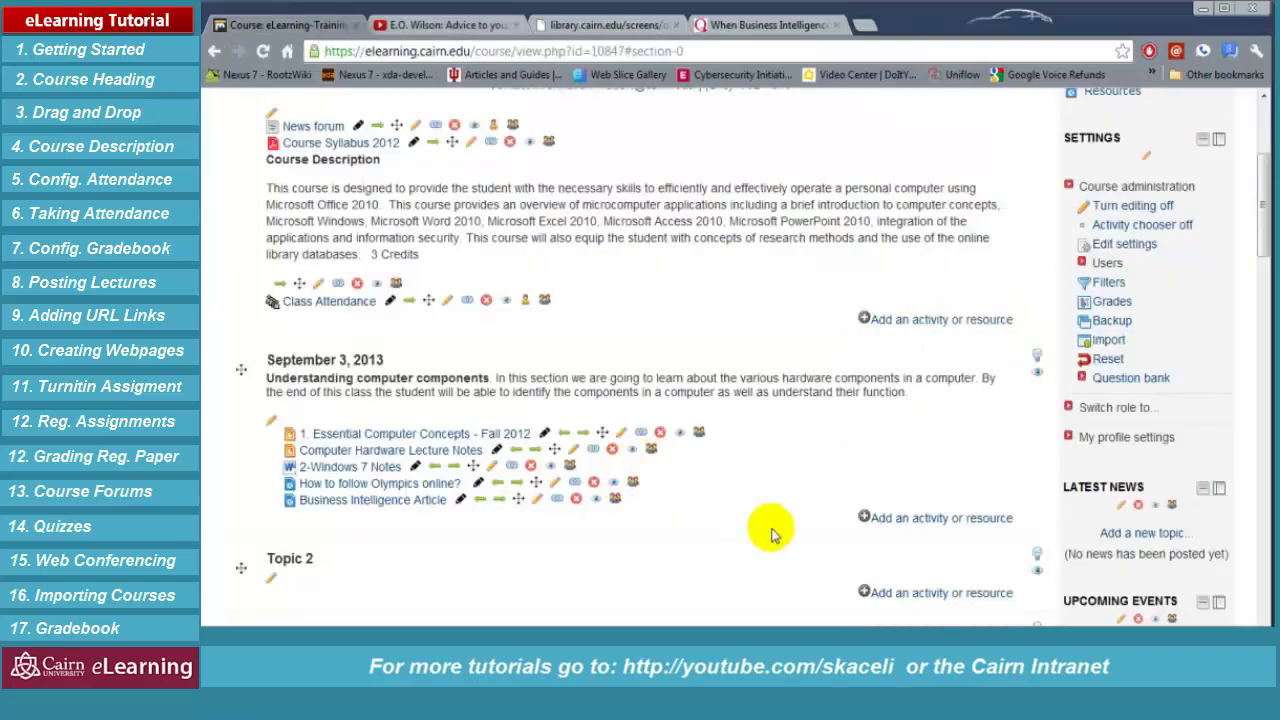
Add a URL resource to the September 3, 2013 section and paste a YouTube link as its address
left_click(830, 505)
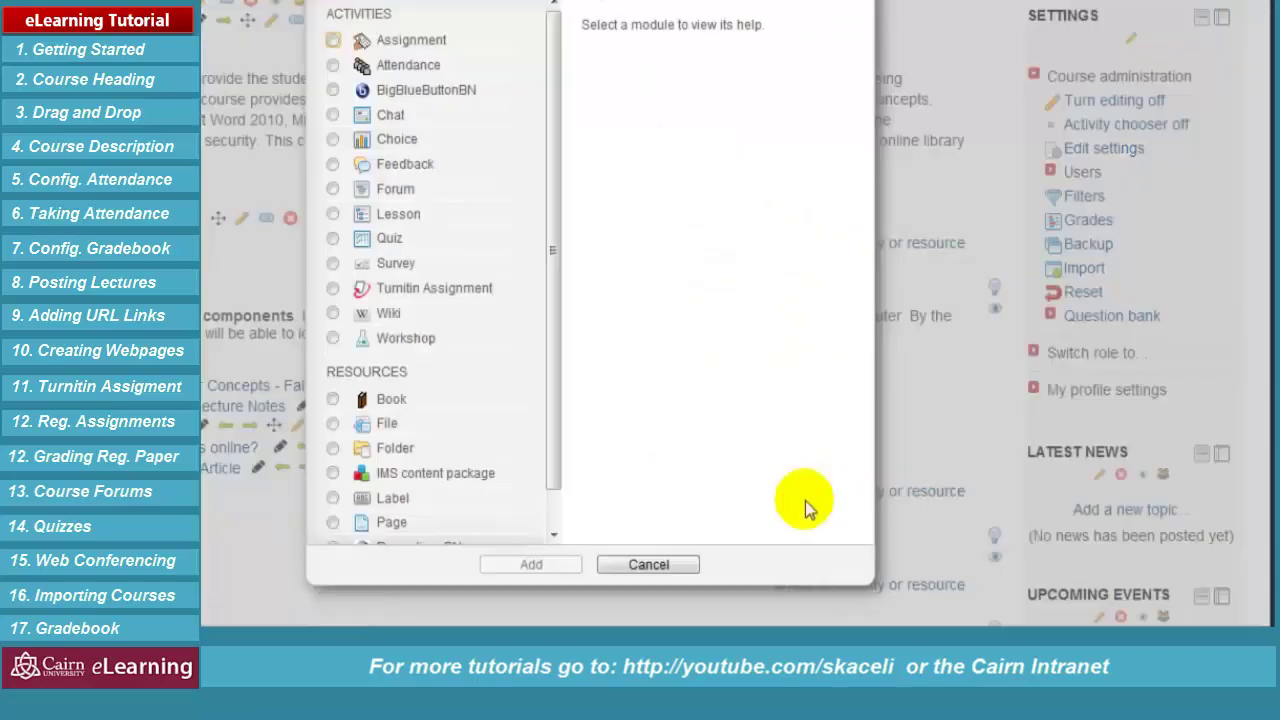
scroll(553, 415, "down", 1)
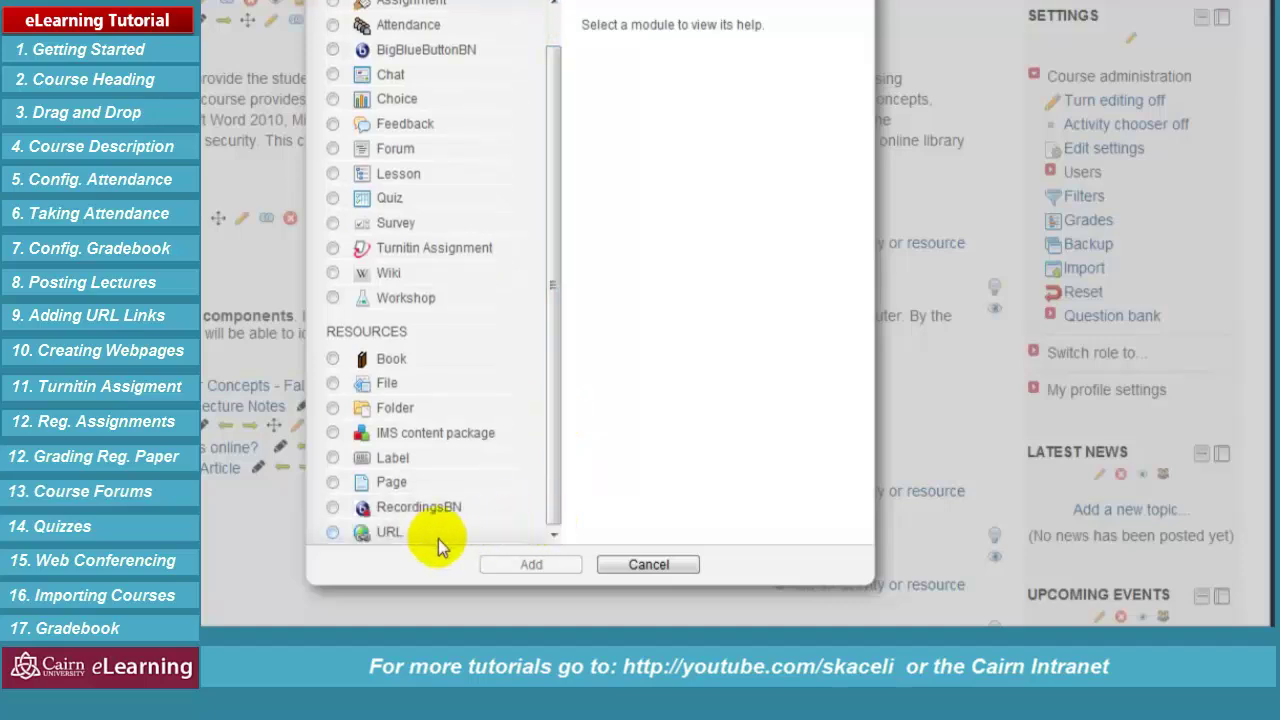
left_click(334, 532)
left_click(531, 564)
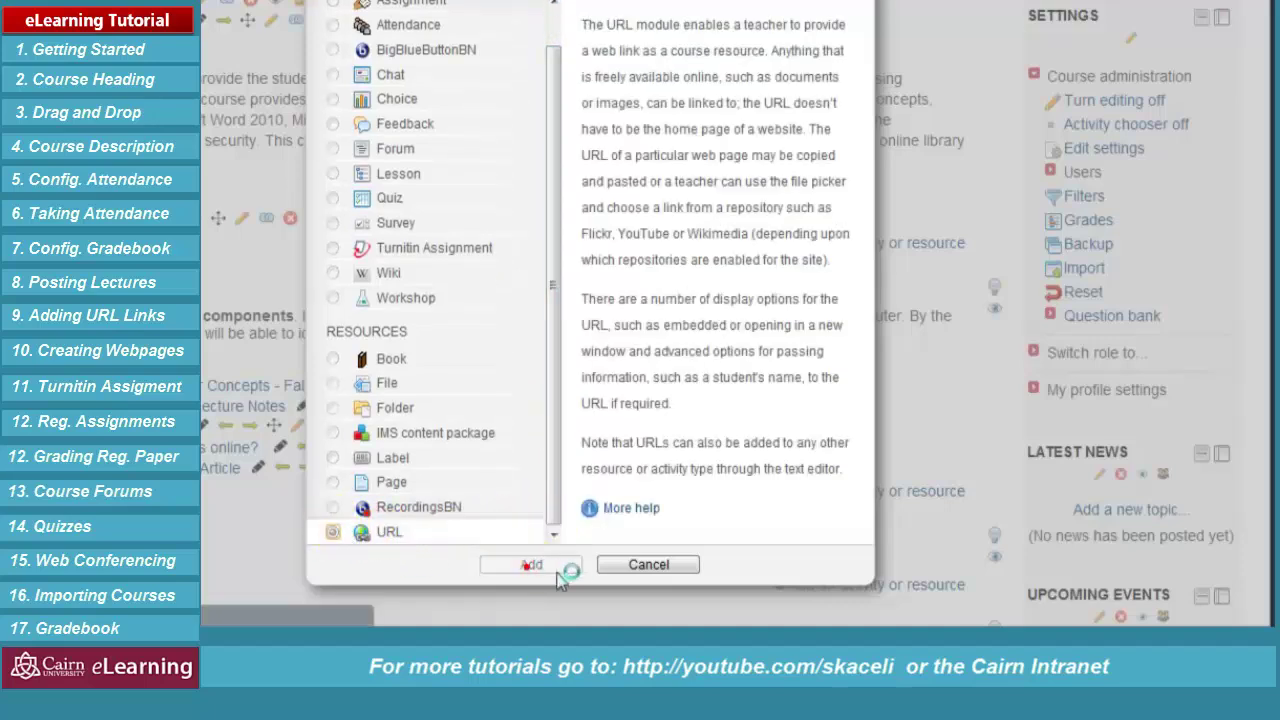
type("http://www.youtube.com/watch?v=lzPcu0-ETTU&feature=g-user-lik")
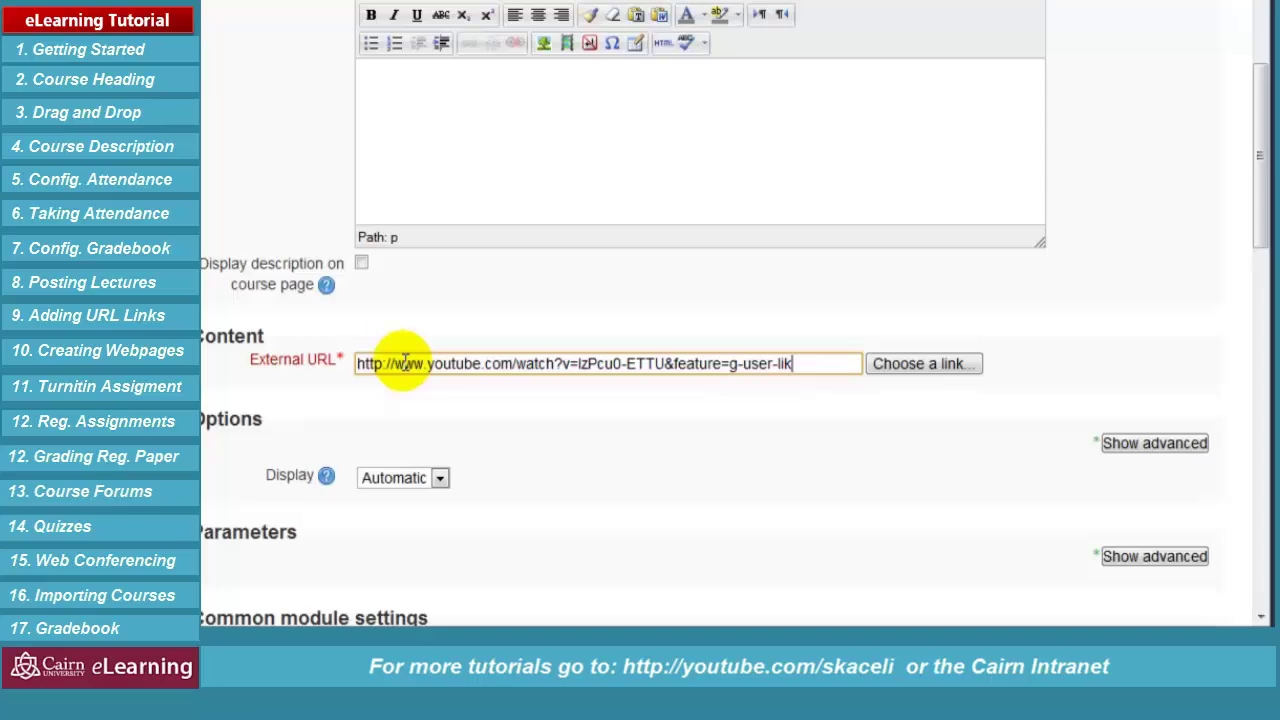
scroll(790, 517, "down", 1)
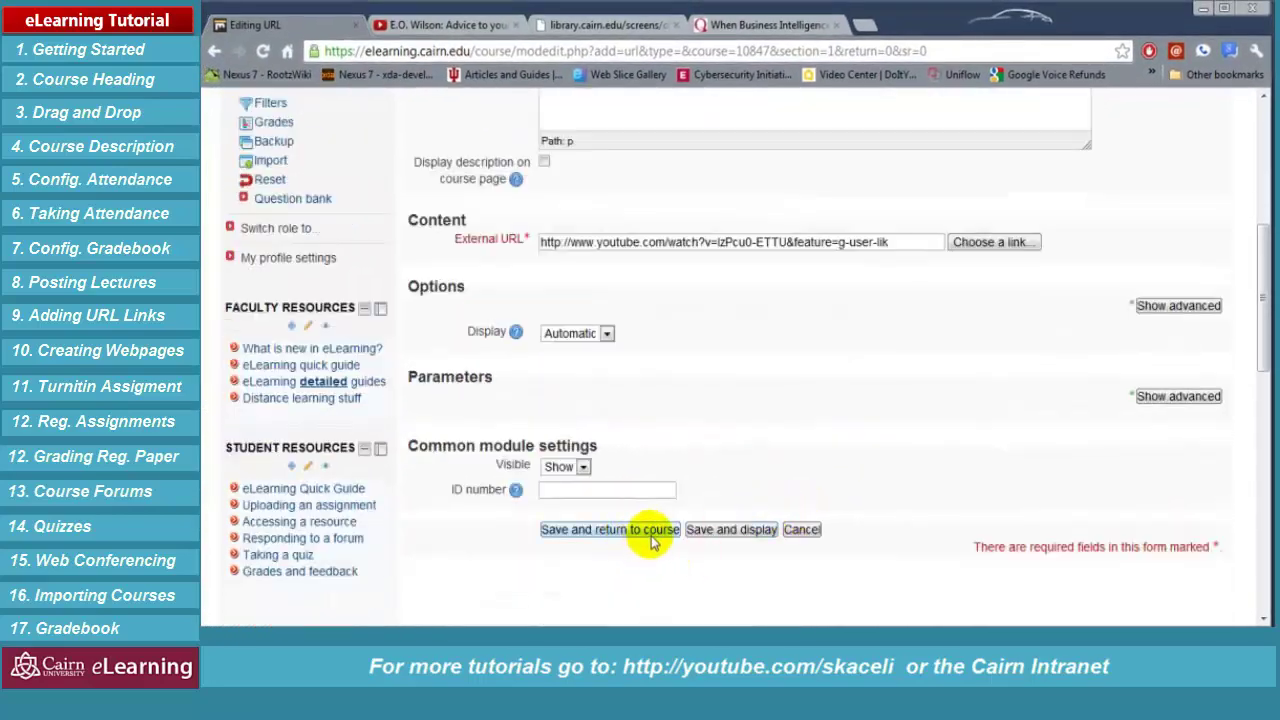
Search the YouTube repository, use the 'Stay on Track with Outlook Tasks' video as the link, and save
left_click(988, 245)
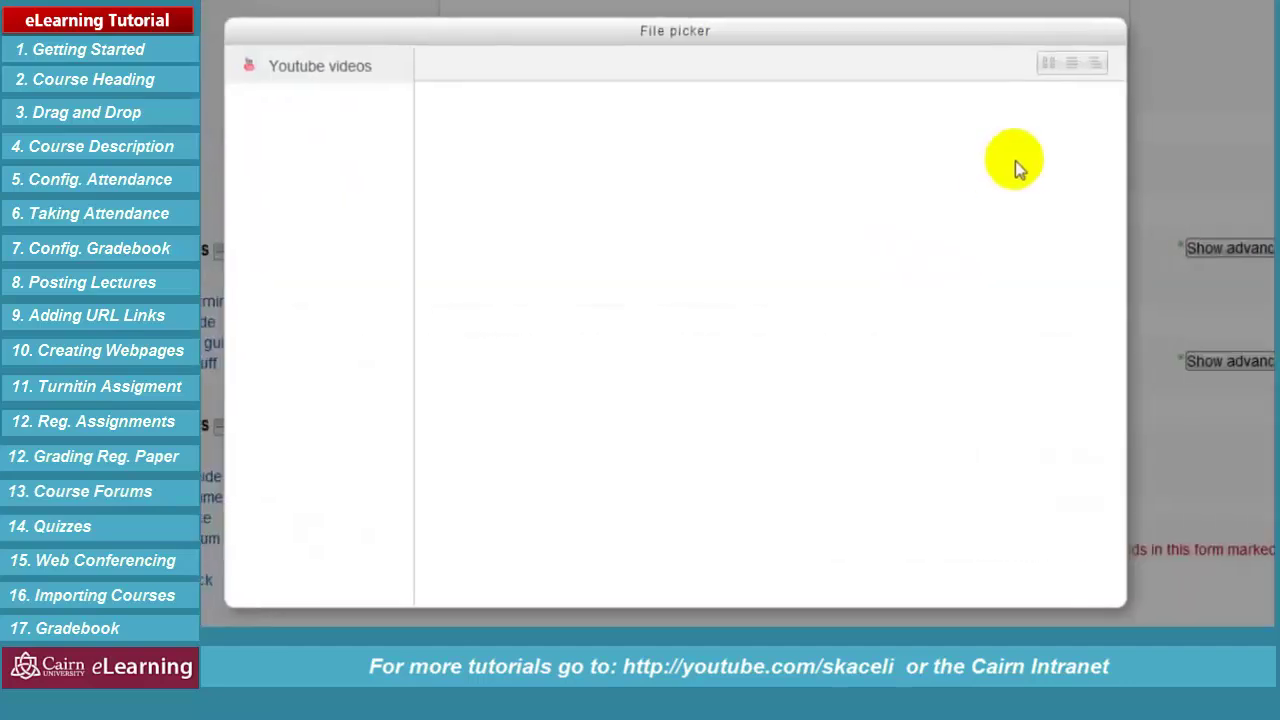
left_click(346, 72)
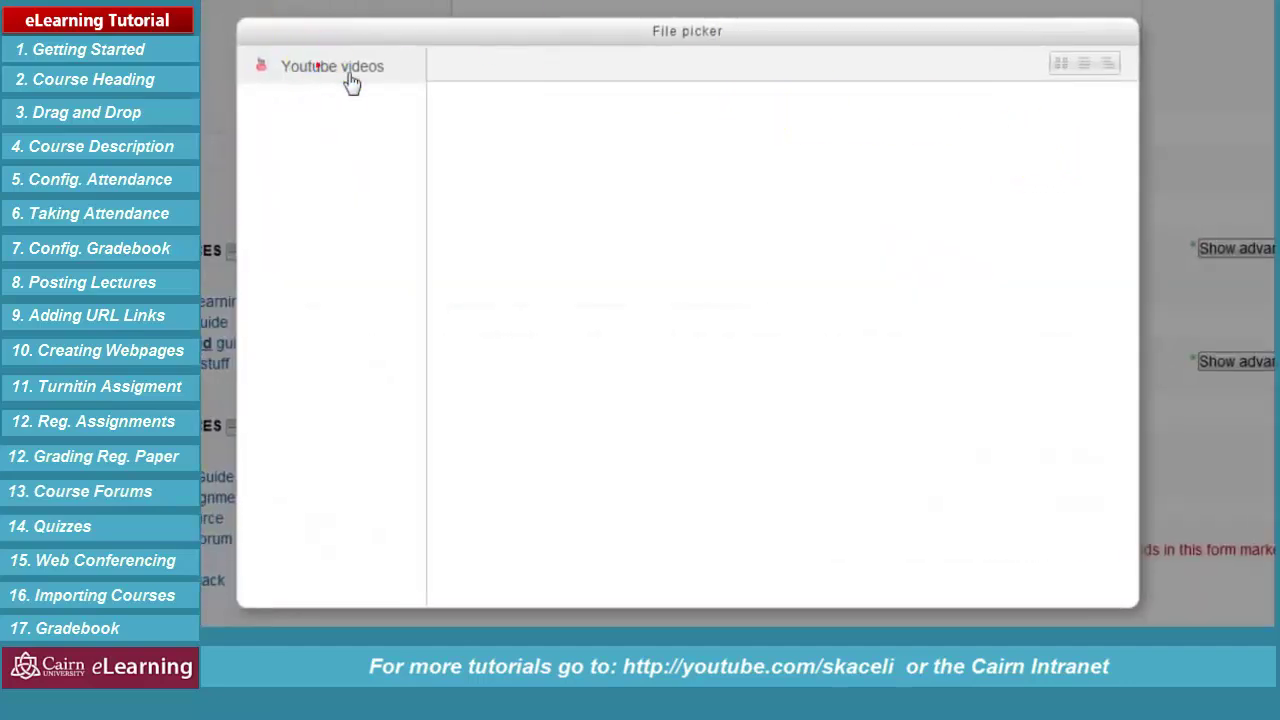
left_click(726, 269)
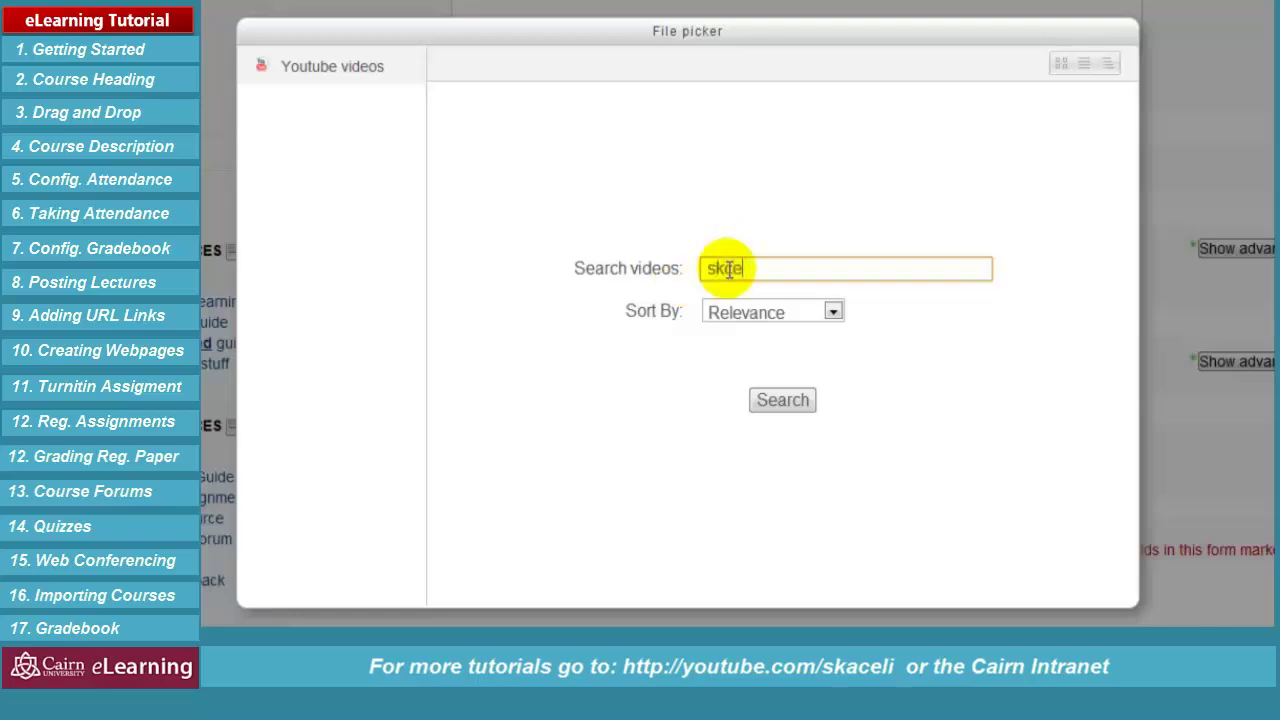
type("skaceli")
key("Return")
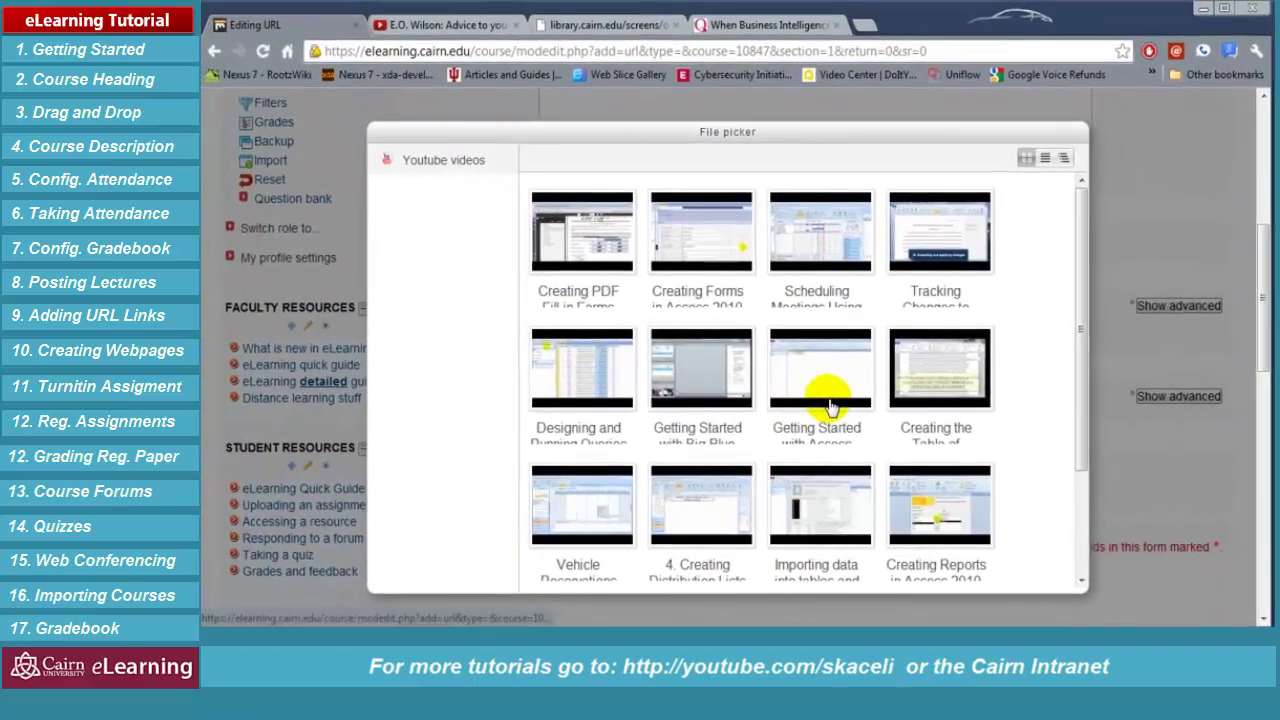
scroll(830, 408, "down", 2)
left_click(824, 482)
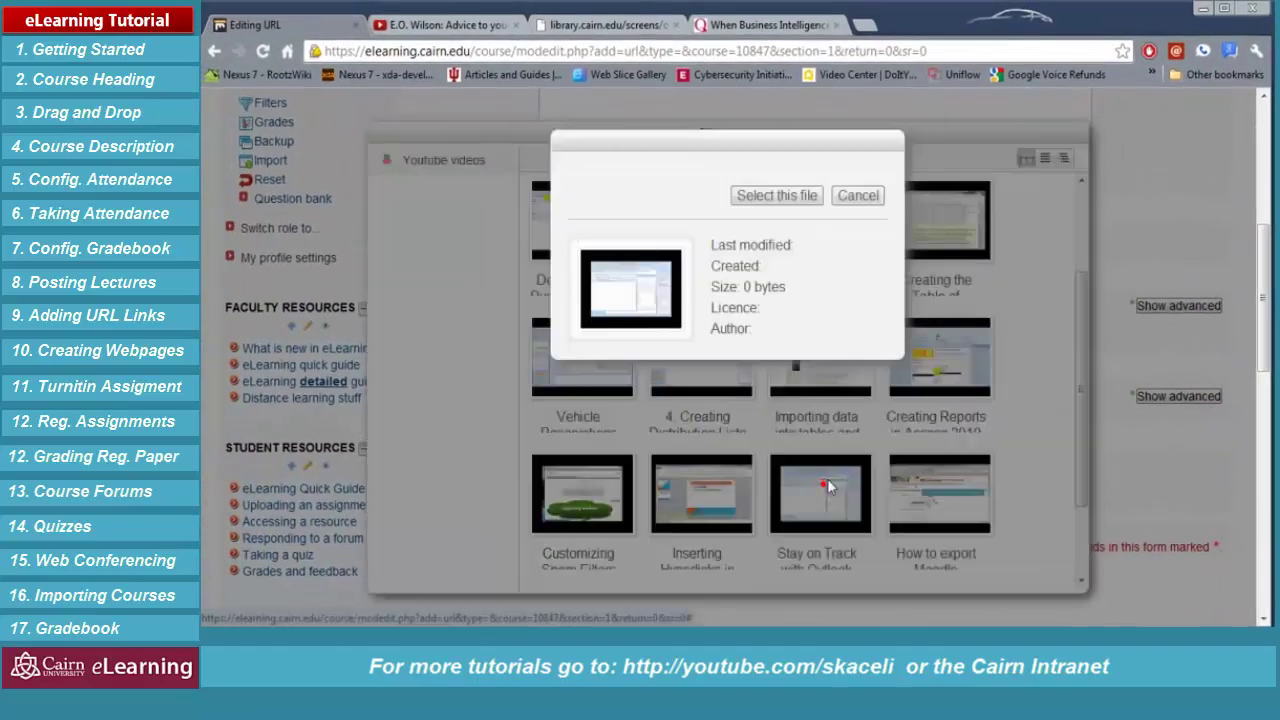
left_click(759, 198)
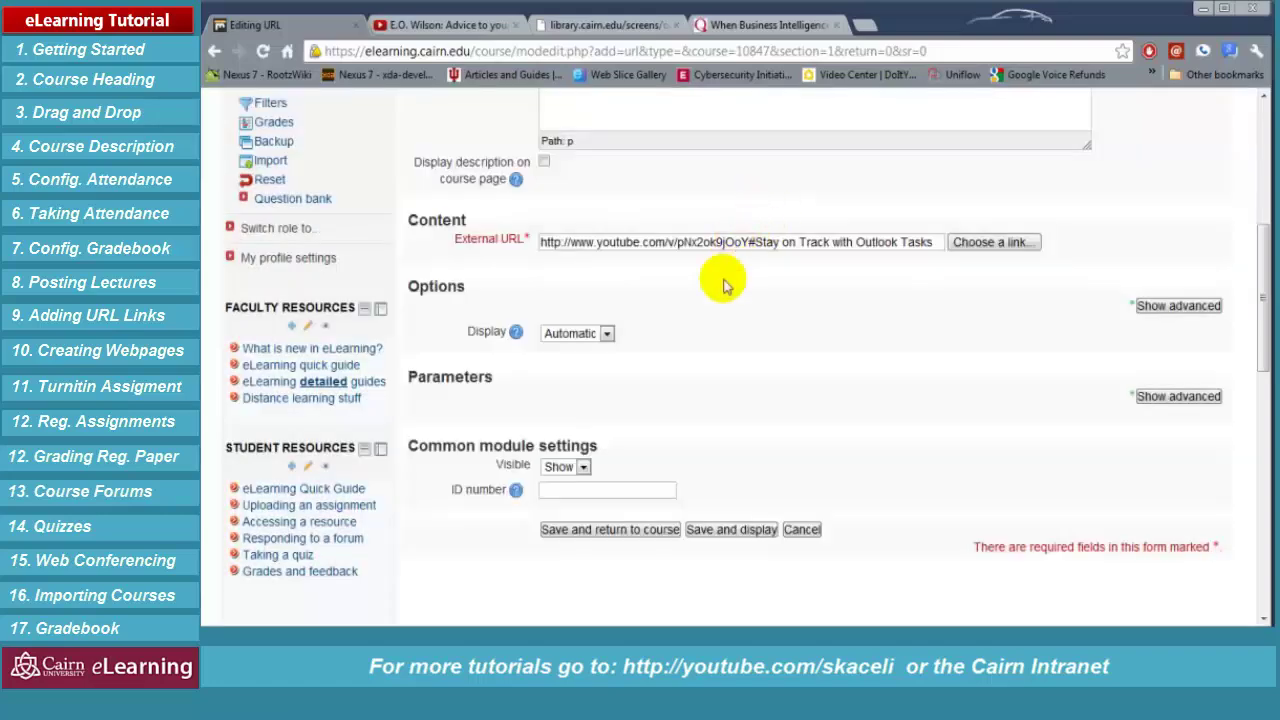
left_click(609, 530)
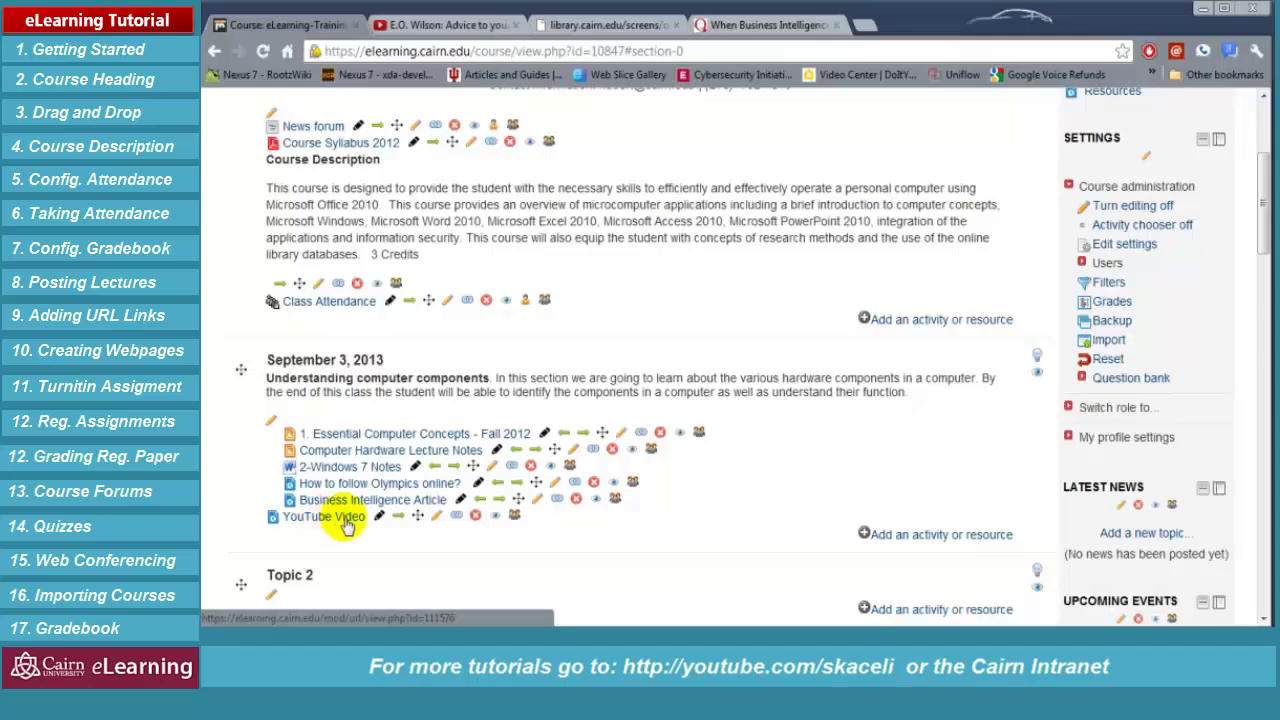
Indent the YouTube Video link, check that it plays the Outlook Tasks video, then return to the course
left_click(398, 515)
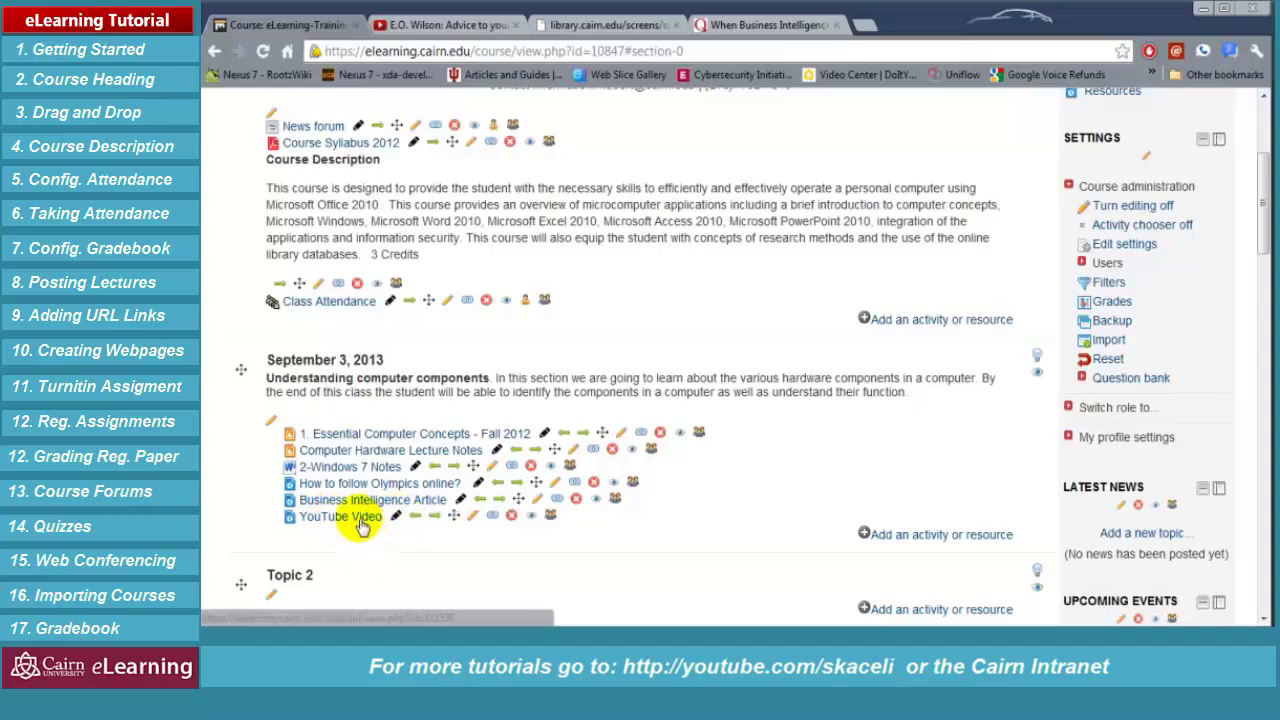
left_click(362, 520)
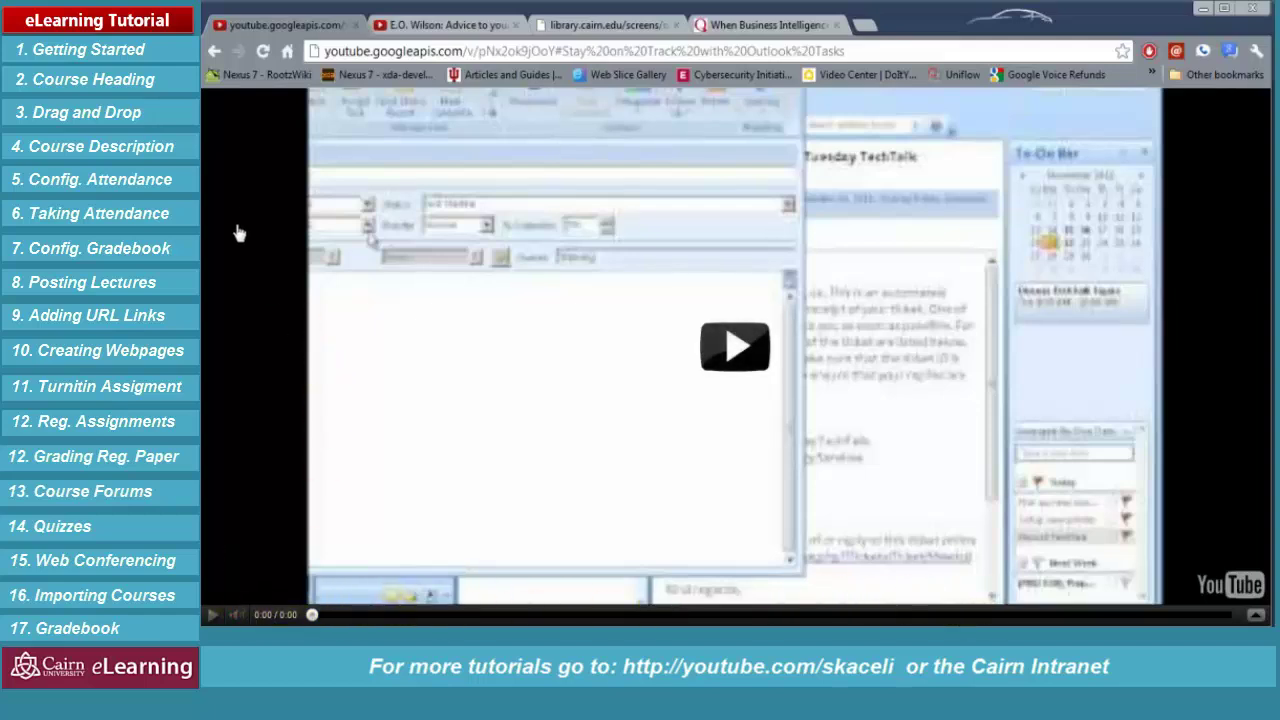
left_click(222, 51)
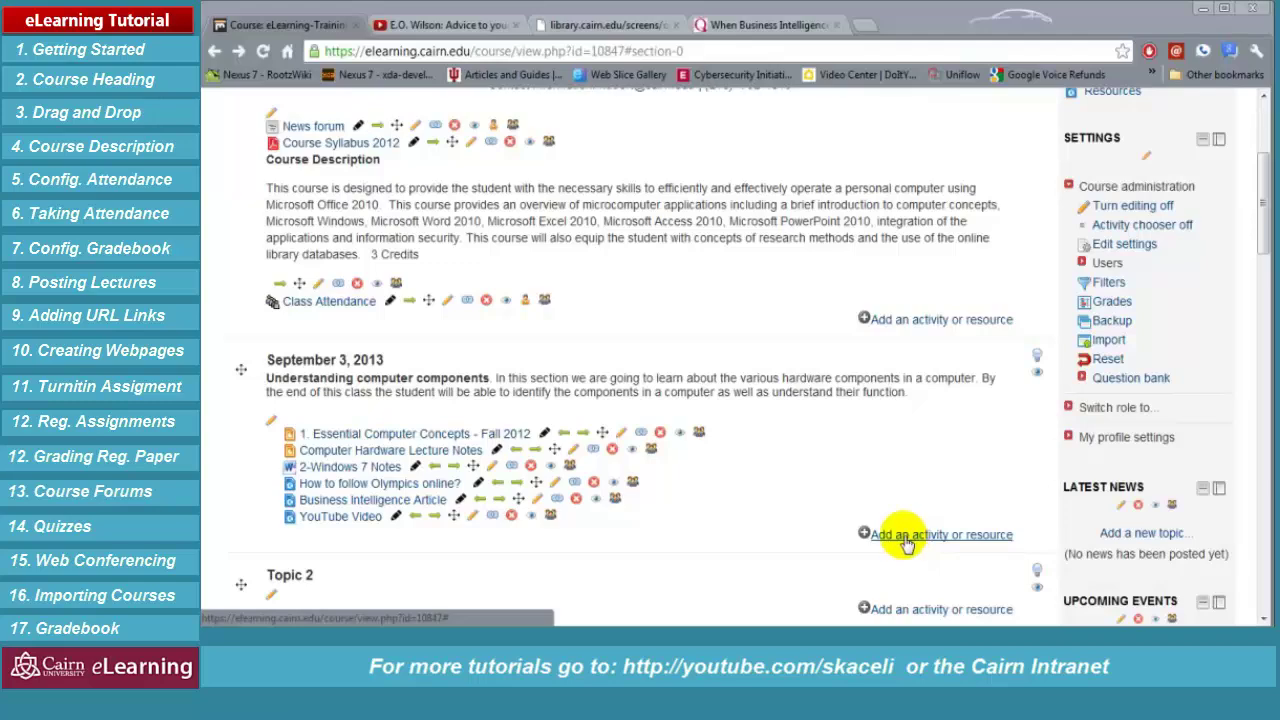
Create a new Page resource named 'Computer Components' in the September 3, 2013 section
left_click(905, 537)
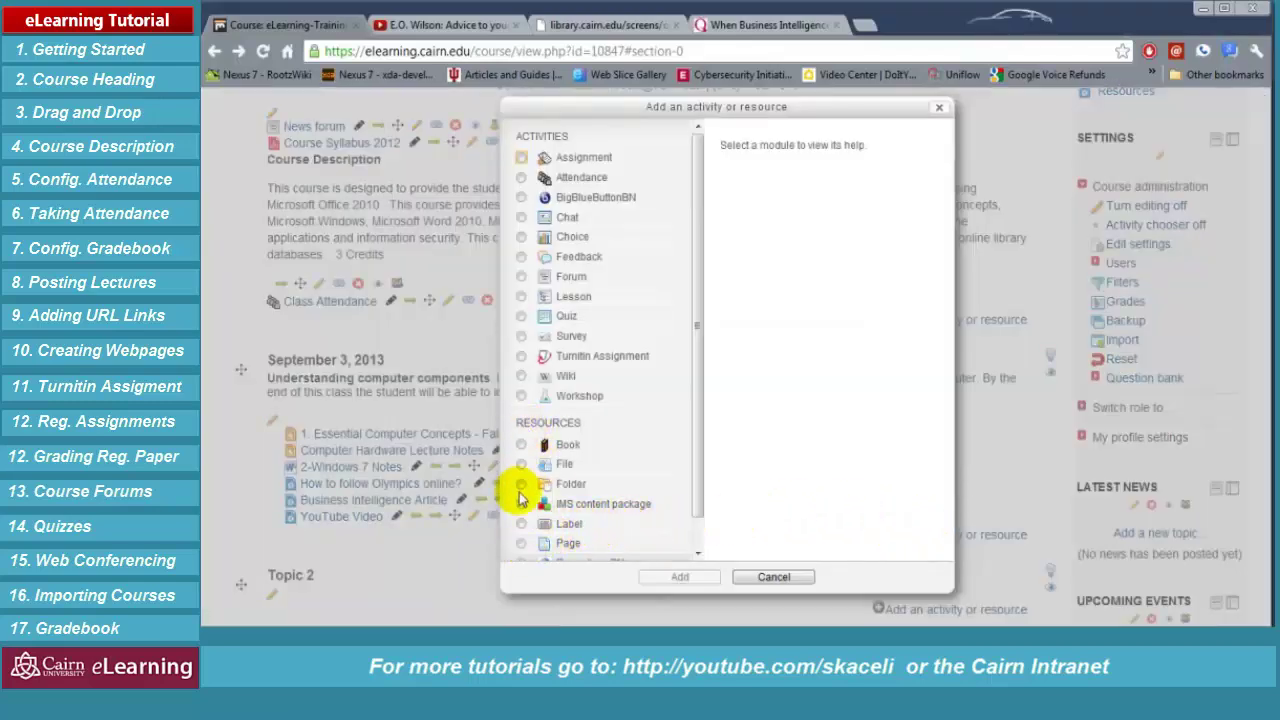
left_click(521, 526)
left_click(521, 543)
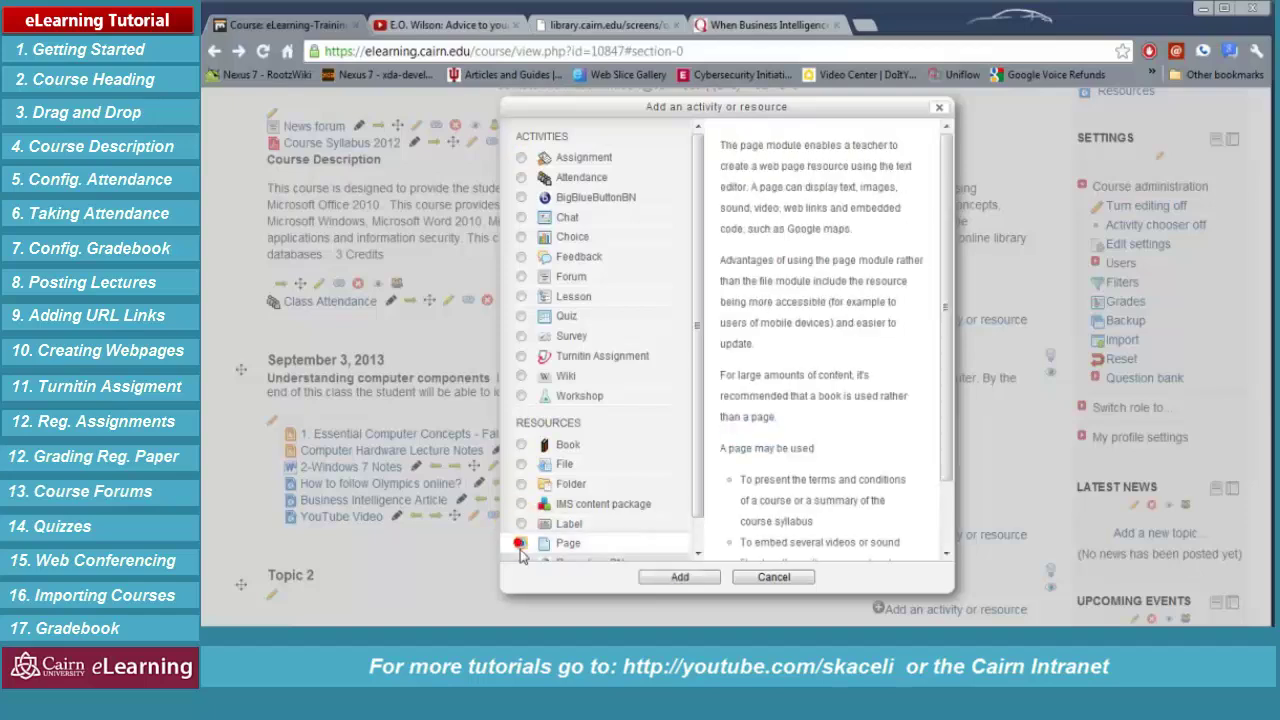
left_click(686, 580)
left_click(577, 350)
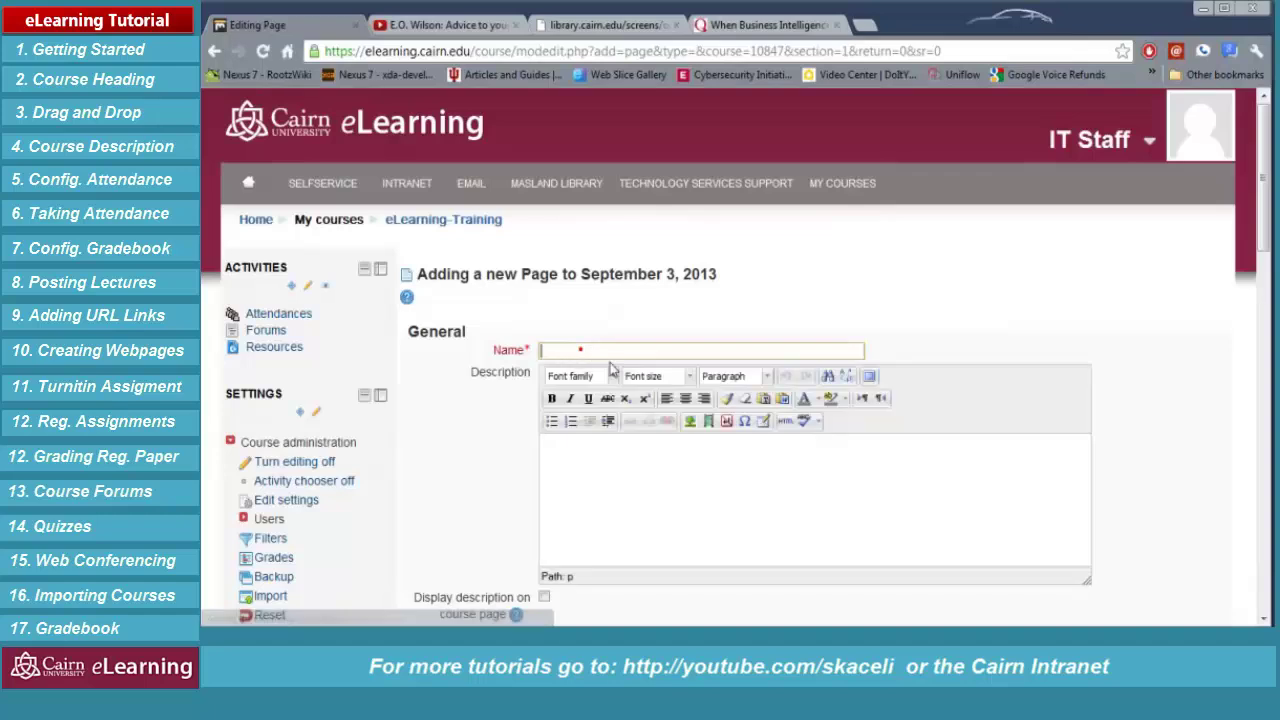
type("Computer Components")
left_click(679, 492)
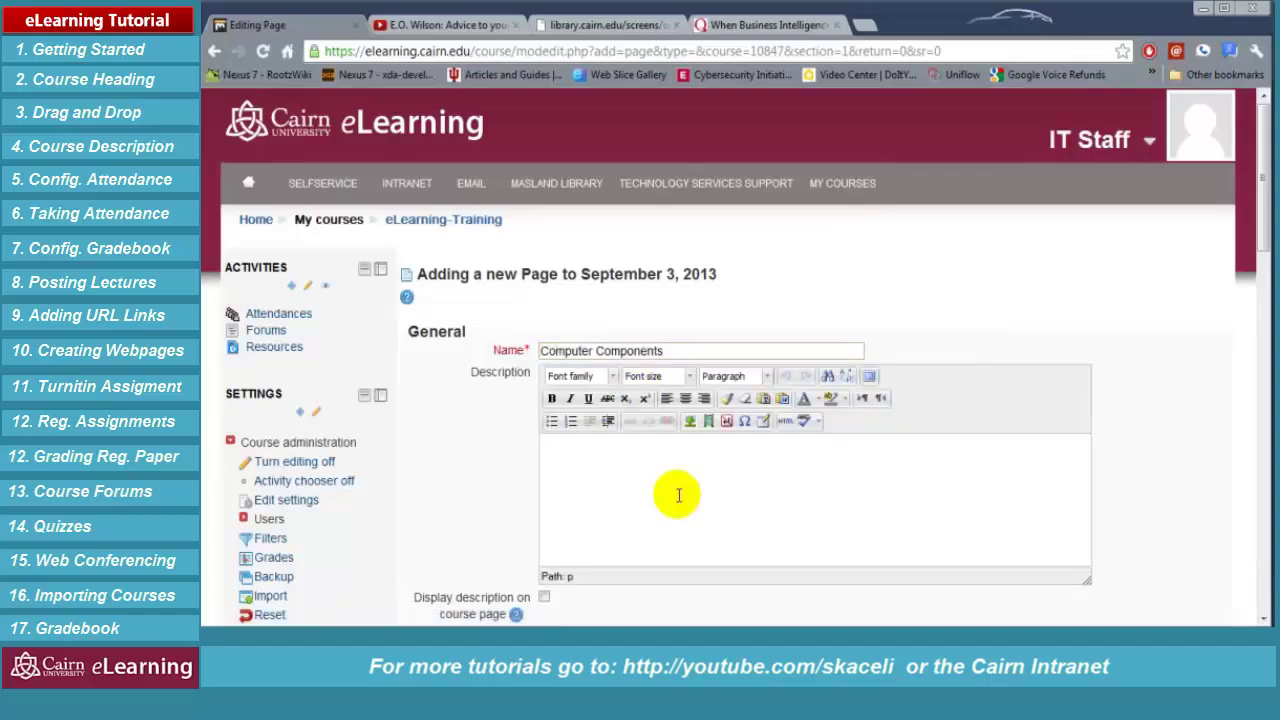
Write 'Computer Components' as a Heading 1, followed by 'Here is a lecture on computer components.'
scroll(591, 461, "down", 3)
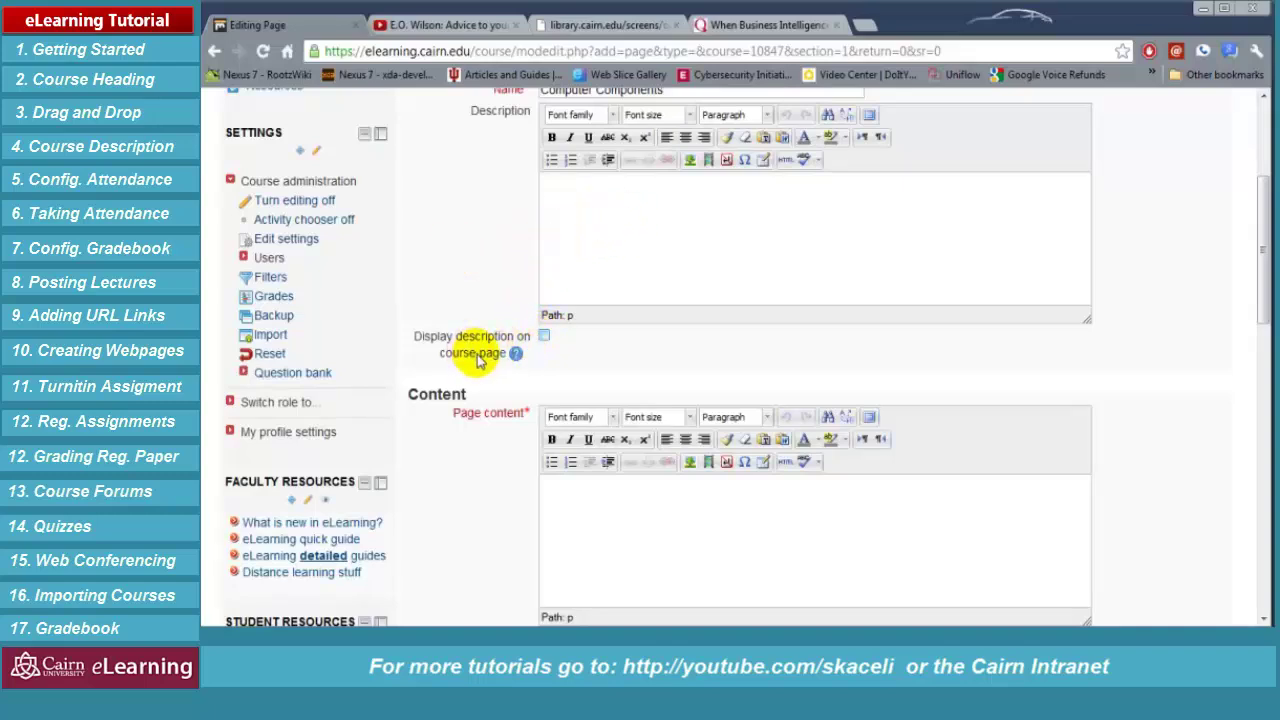
left_click(600, 497)
scroll(607, 495, "down", 1)
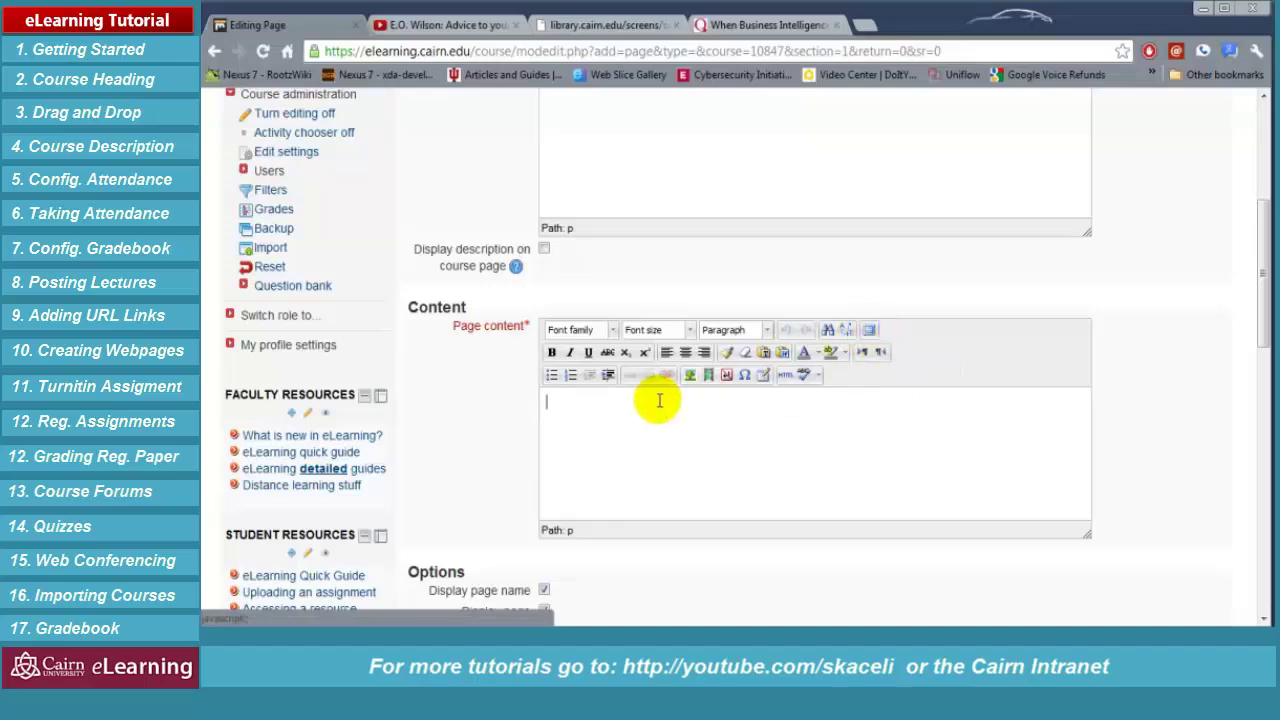
type("r Components")
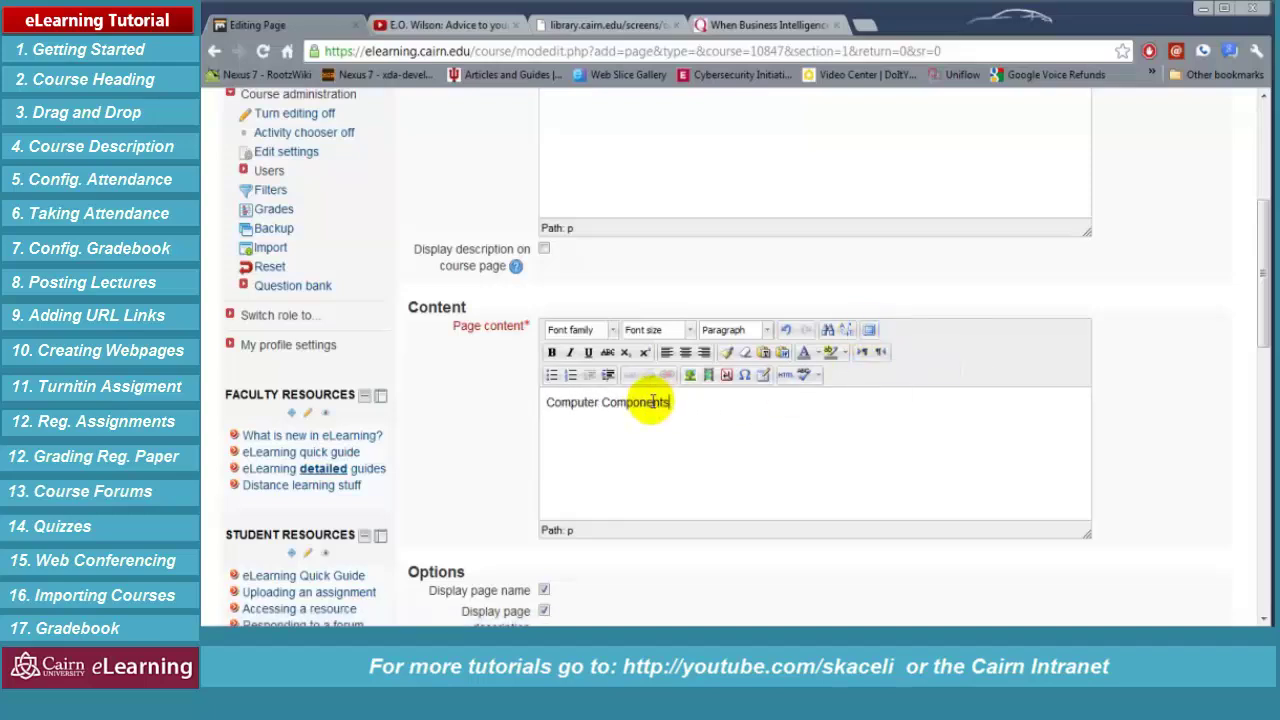
triple_click(652, 401)
key("ctrl+1")
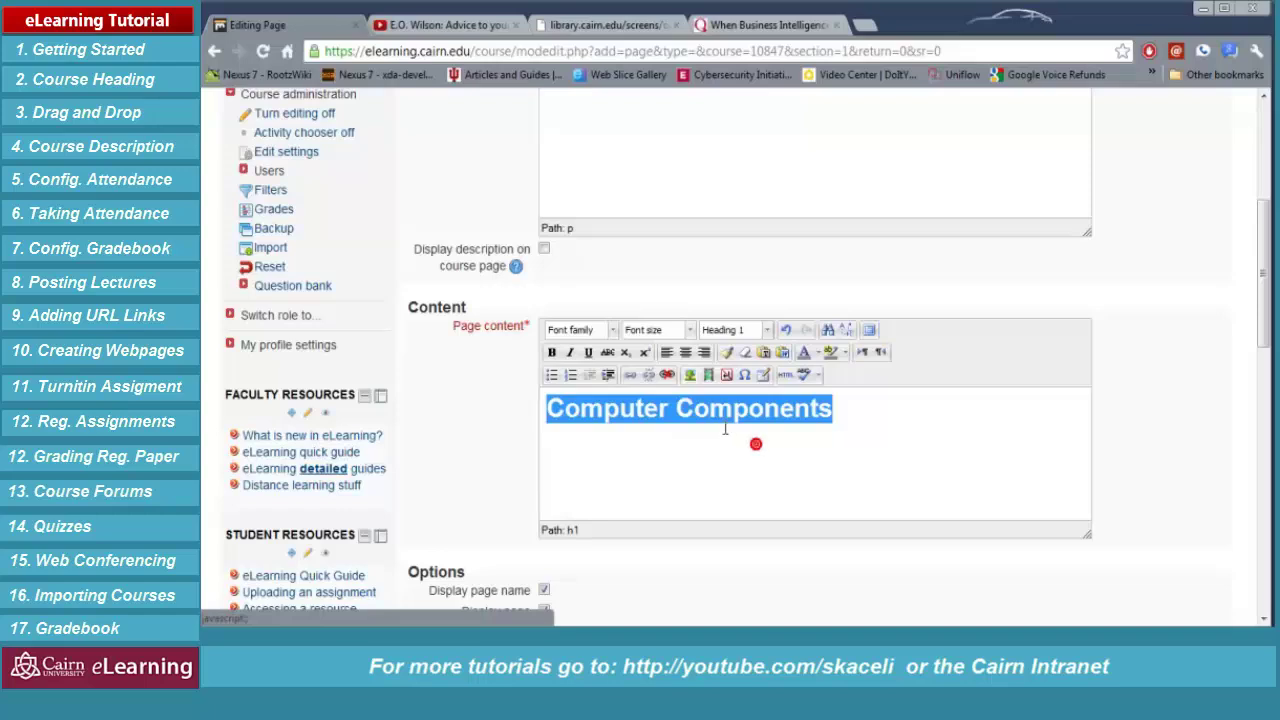
left_click(870, 410)
key("Return")
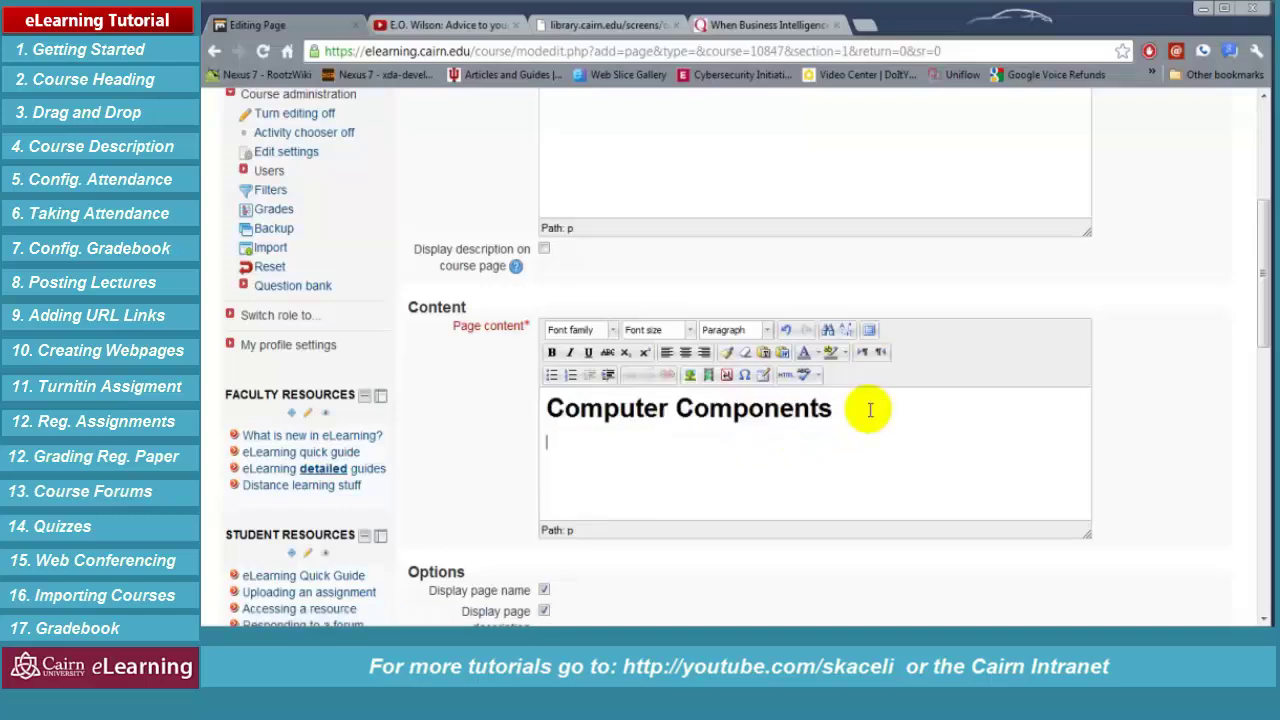
type("Here is a lecture on computer components.")
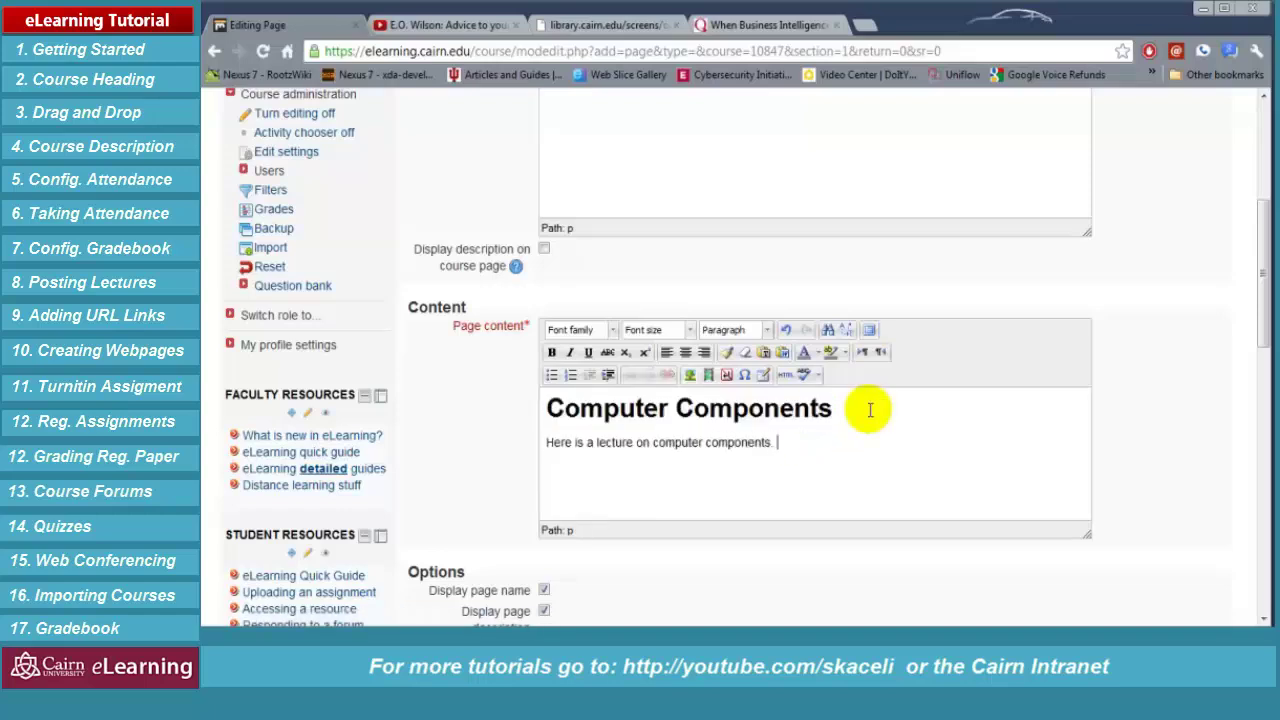
In the full-screen editor, add numbered item 'Computer Hardware' with 'a. Anything that we can physically touch, etc.'
left_click(797, 445)
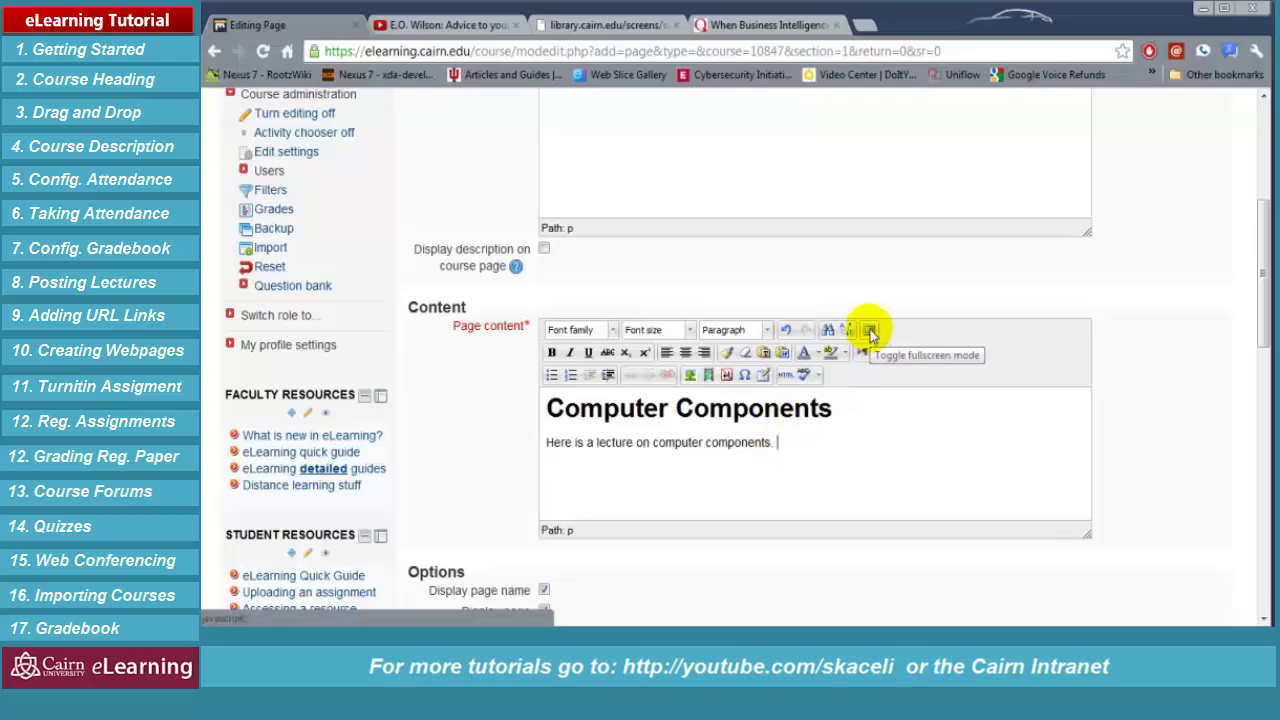
left_click(870, 331)
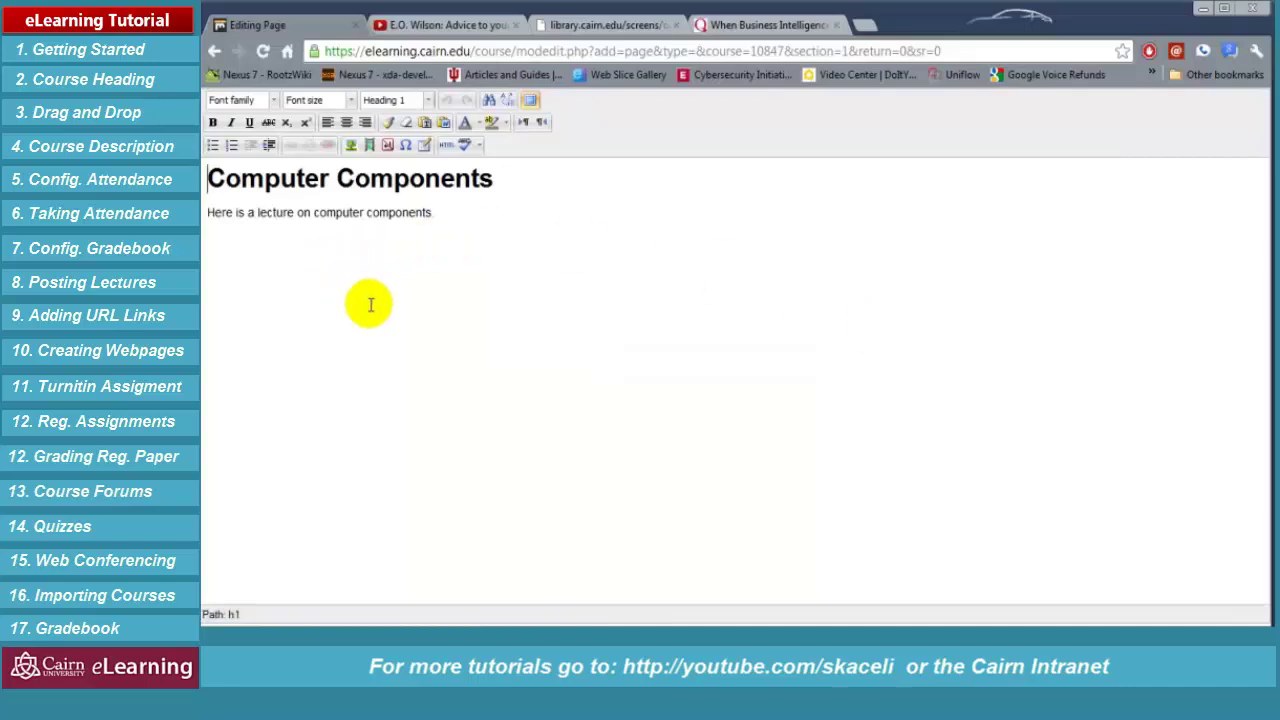
left_click(270, 268)
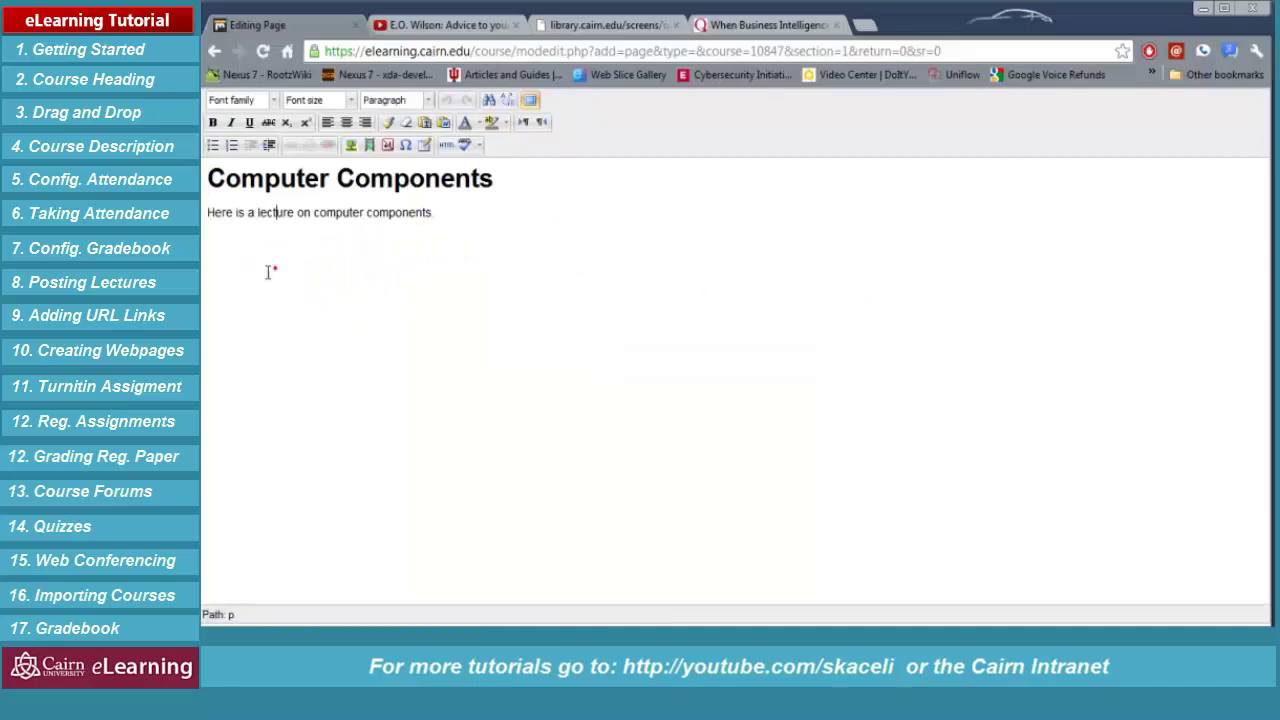
key("Return")
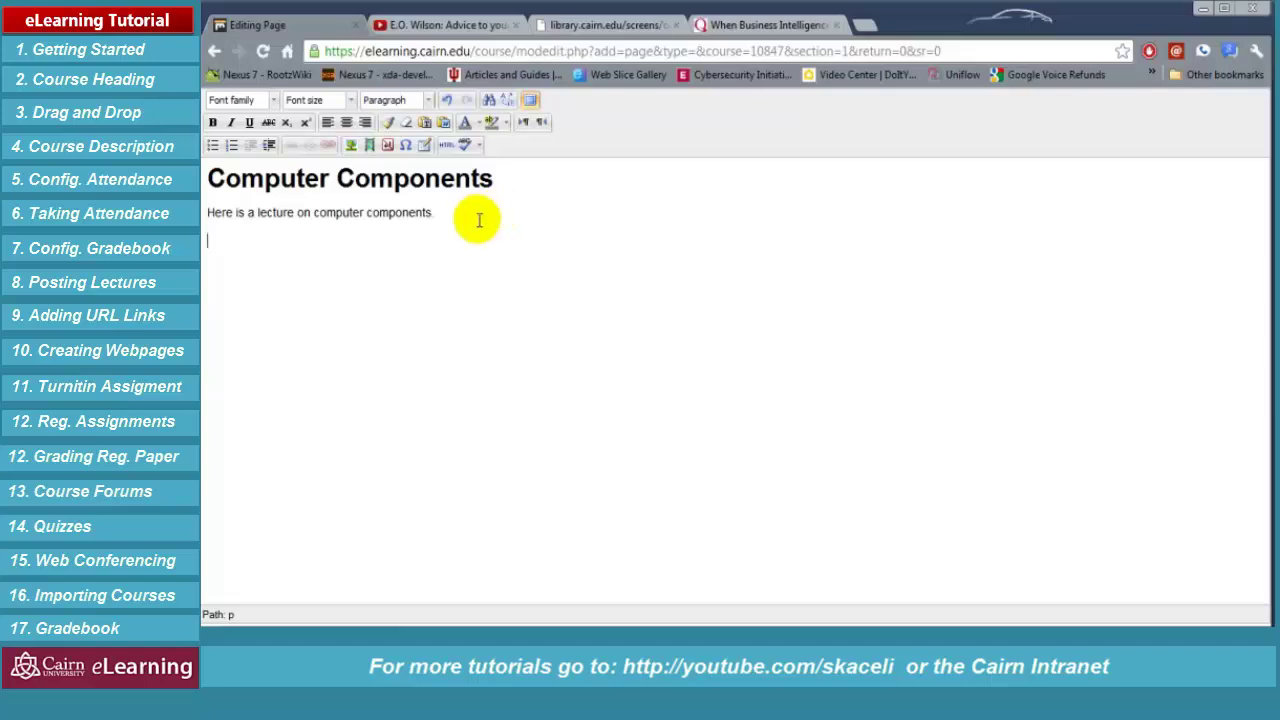
left_click(229, 148)
type("Comput")
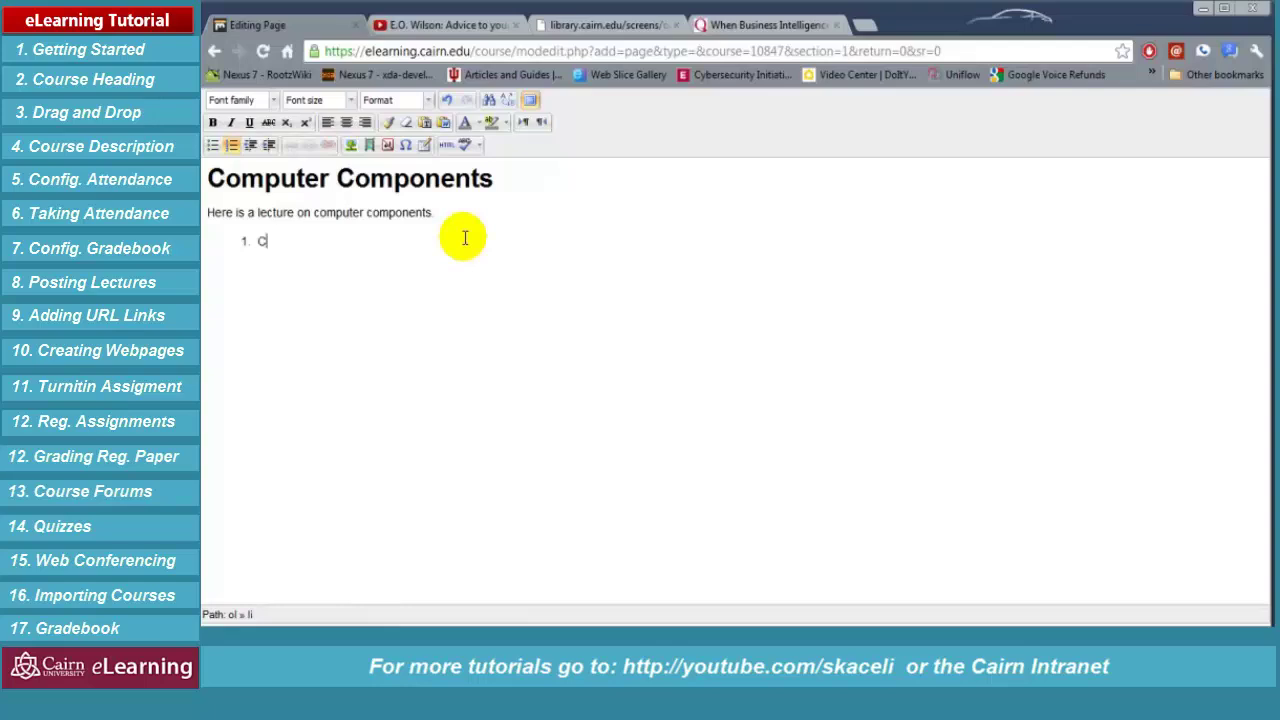
type("er H")
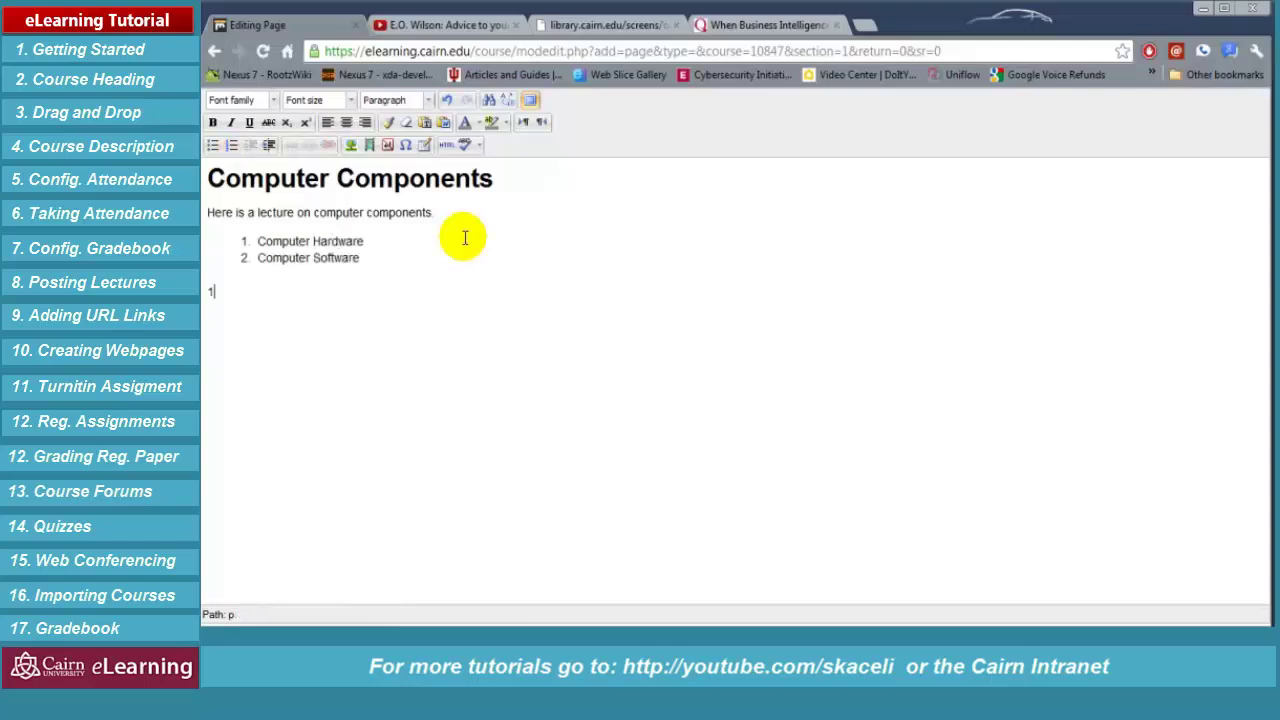
type("Computer Hardware")
key("Return")
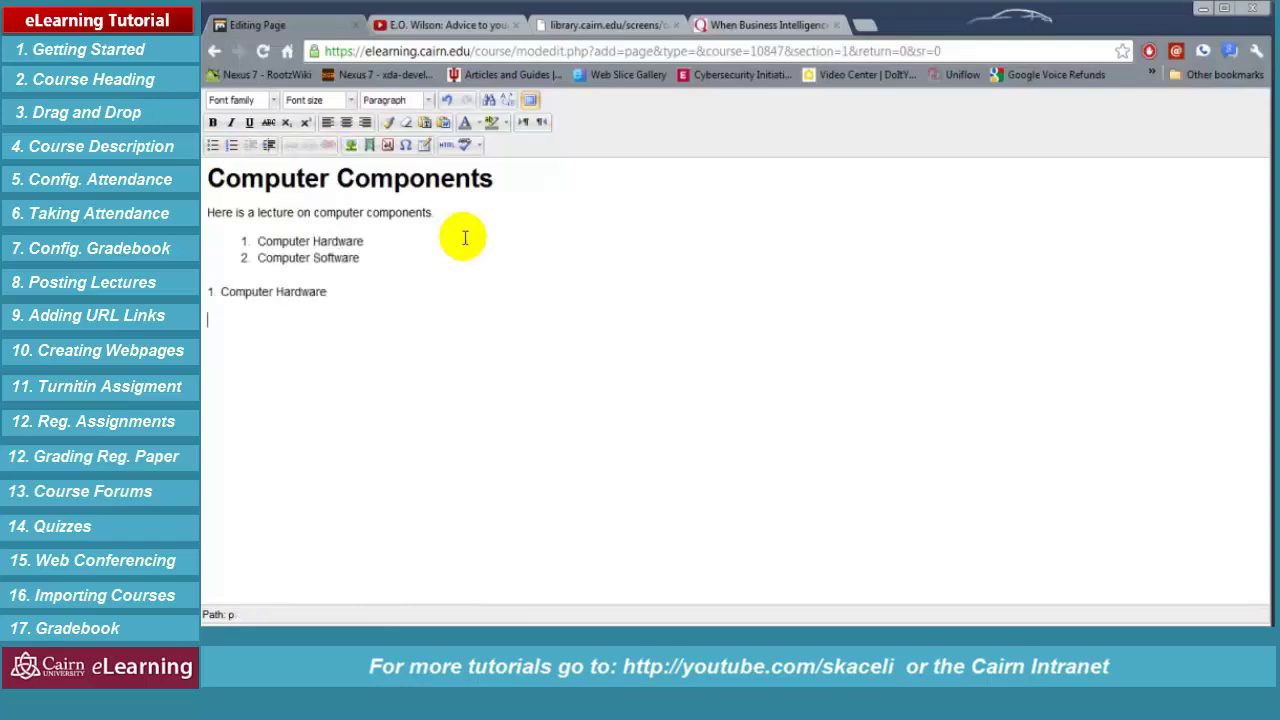
type("a. Anything that we can physicall")
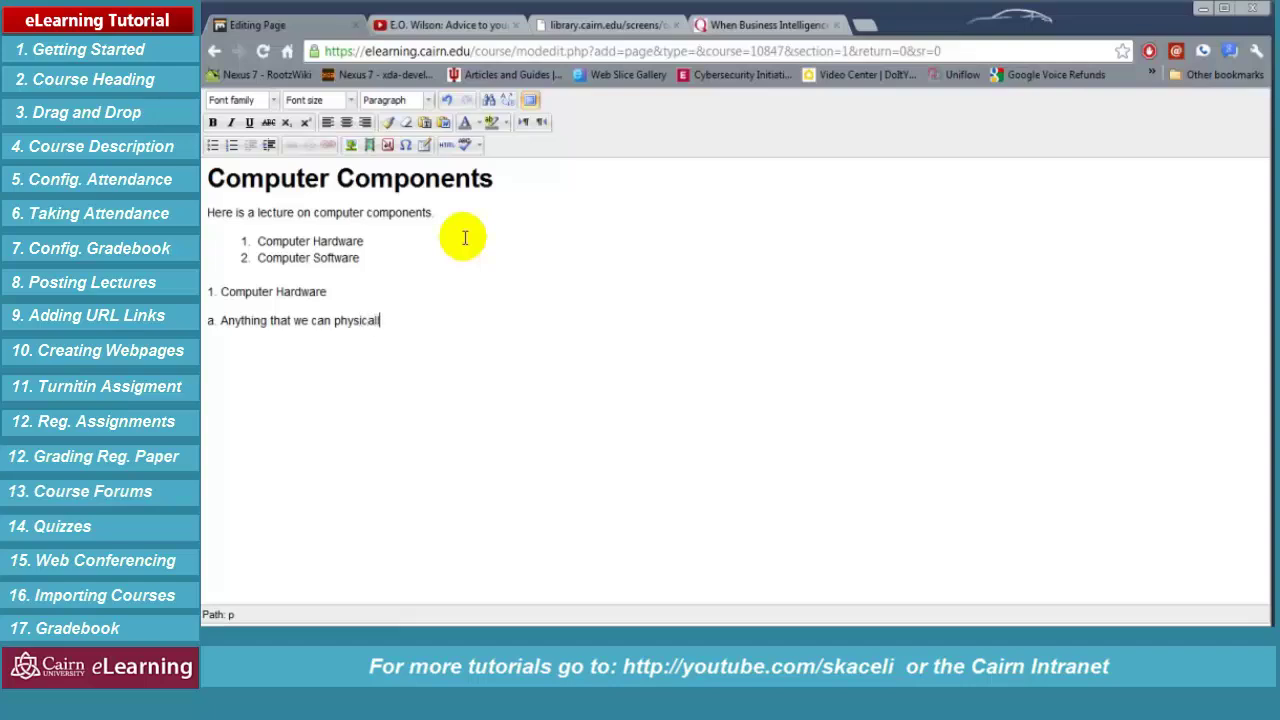
type("y touch, etc.")
Place the insertion point after 'Computer Hardware' and bring up the image insertion settings
left_click(365, 322)
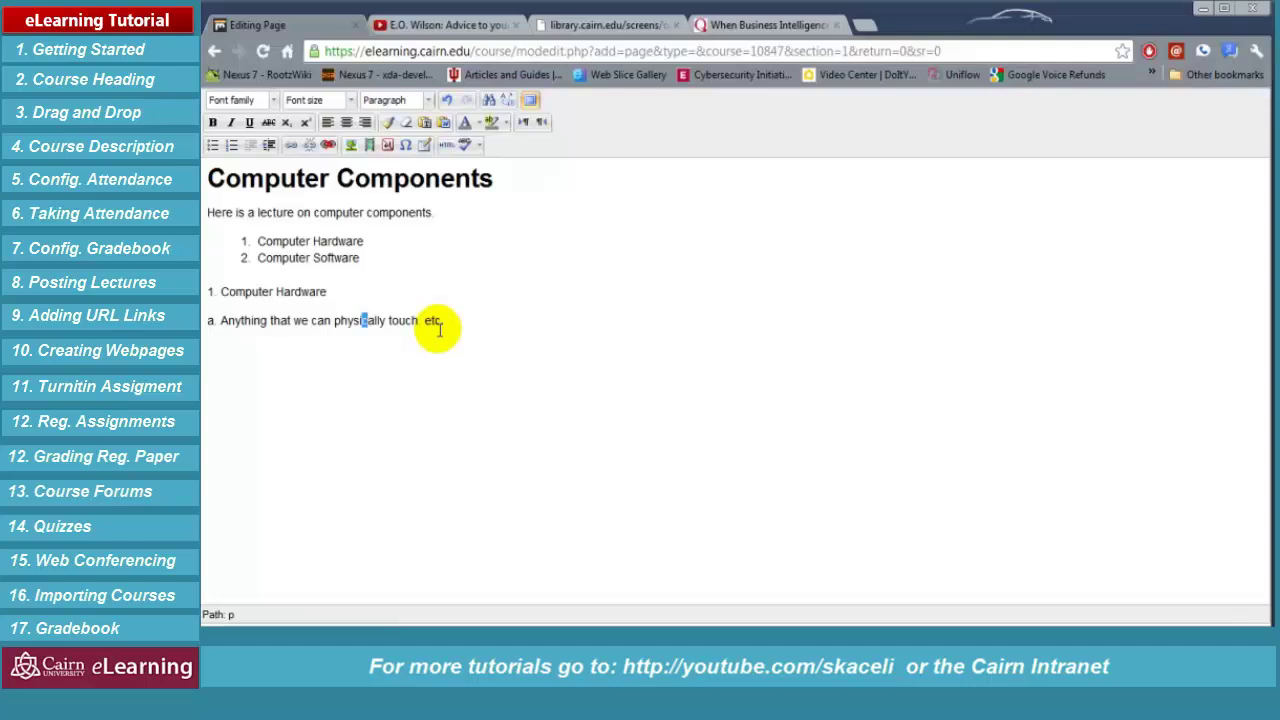
left_click(458, 328)
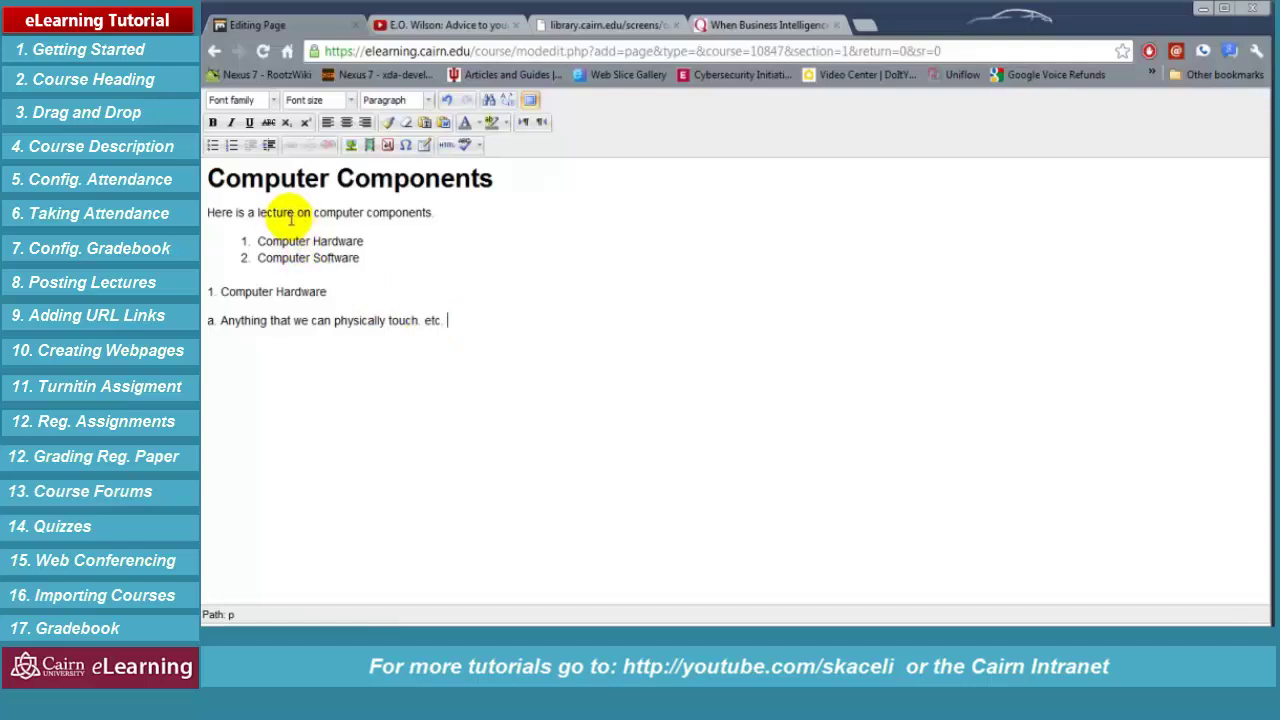
left_click(350, 285)
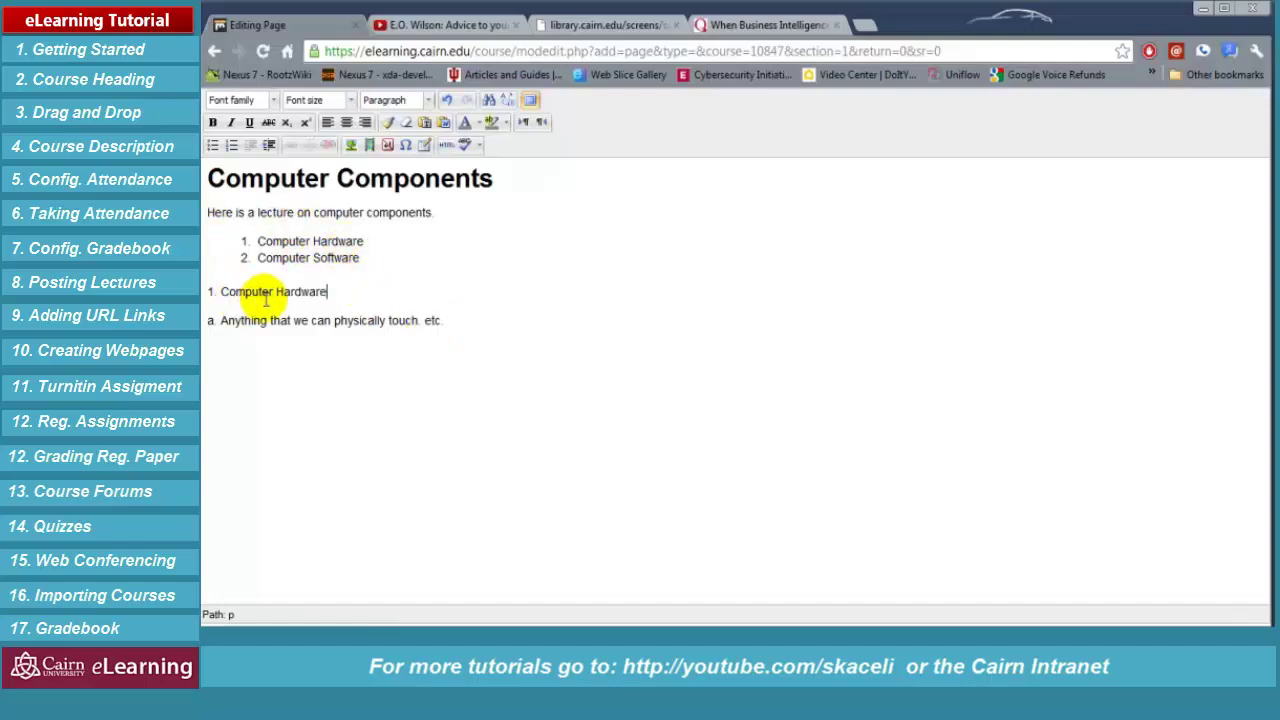
left_click(351, 145)
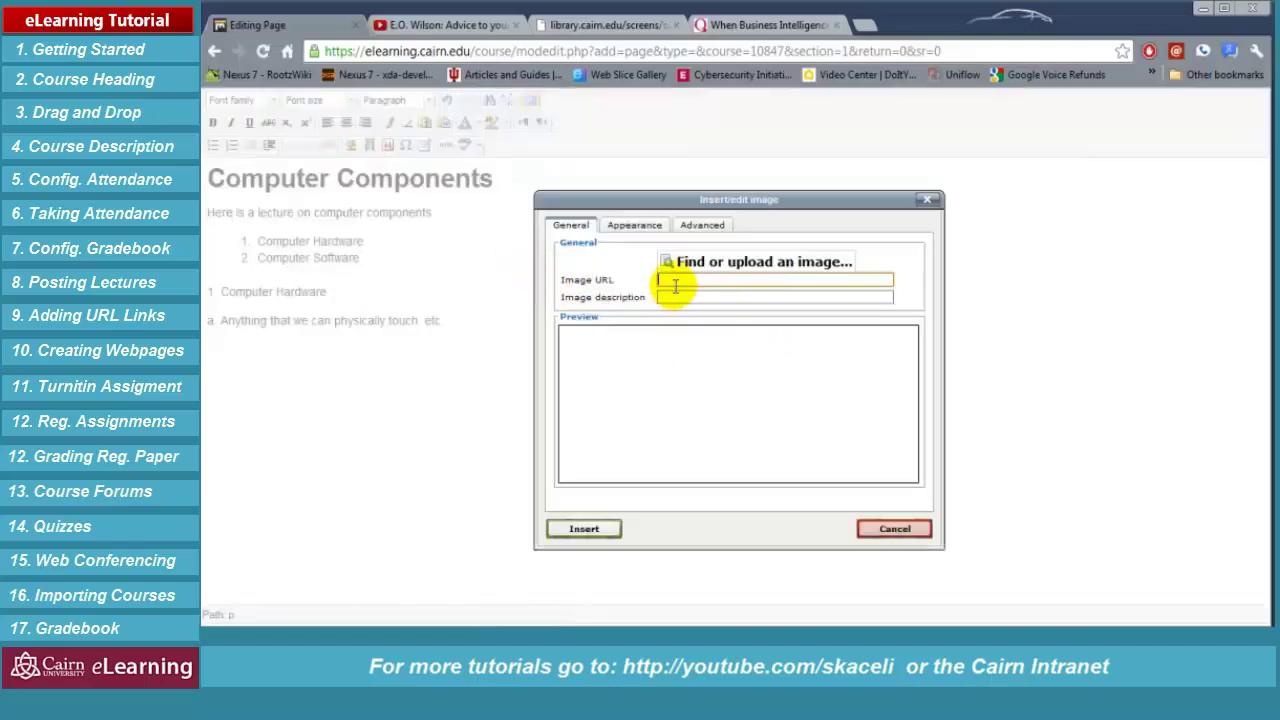
Upload Computer.png and insert it after the Computer Hardware line
left_click(765, 263)
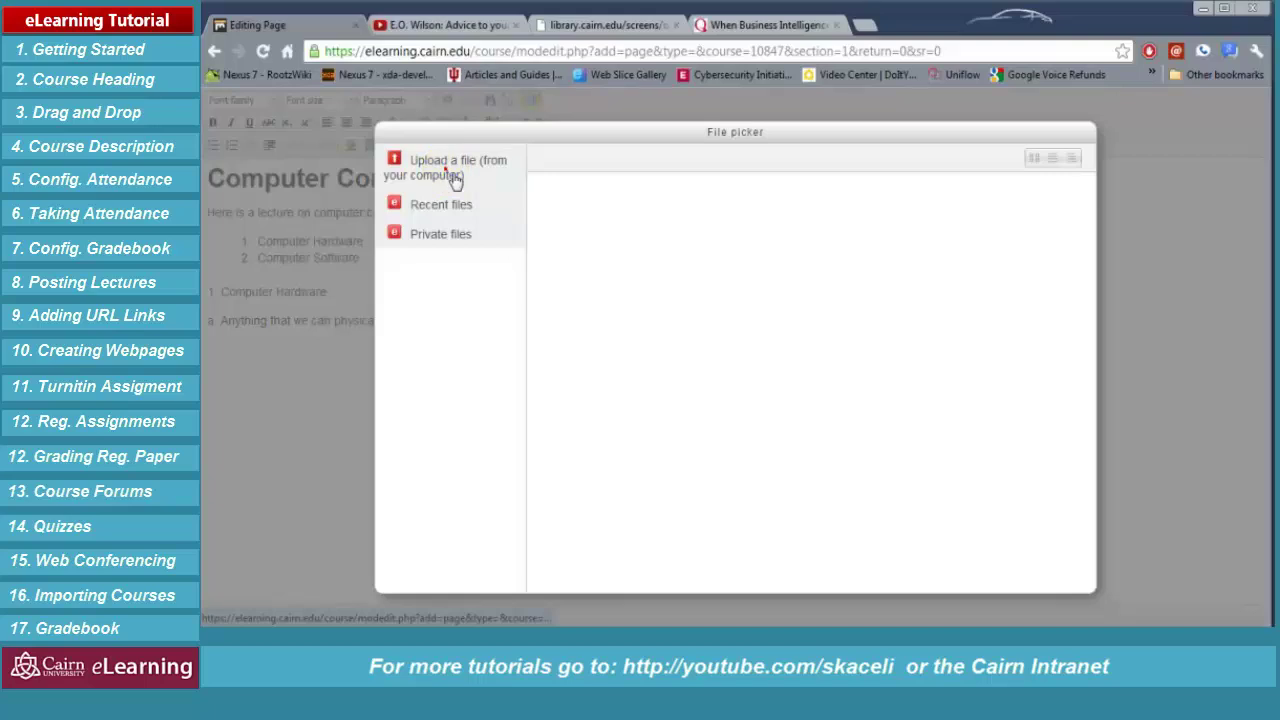
left_click(455, 178)
left_click(748, 291)
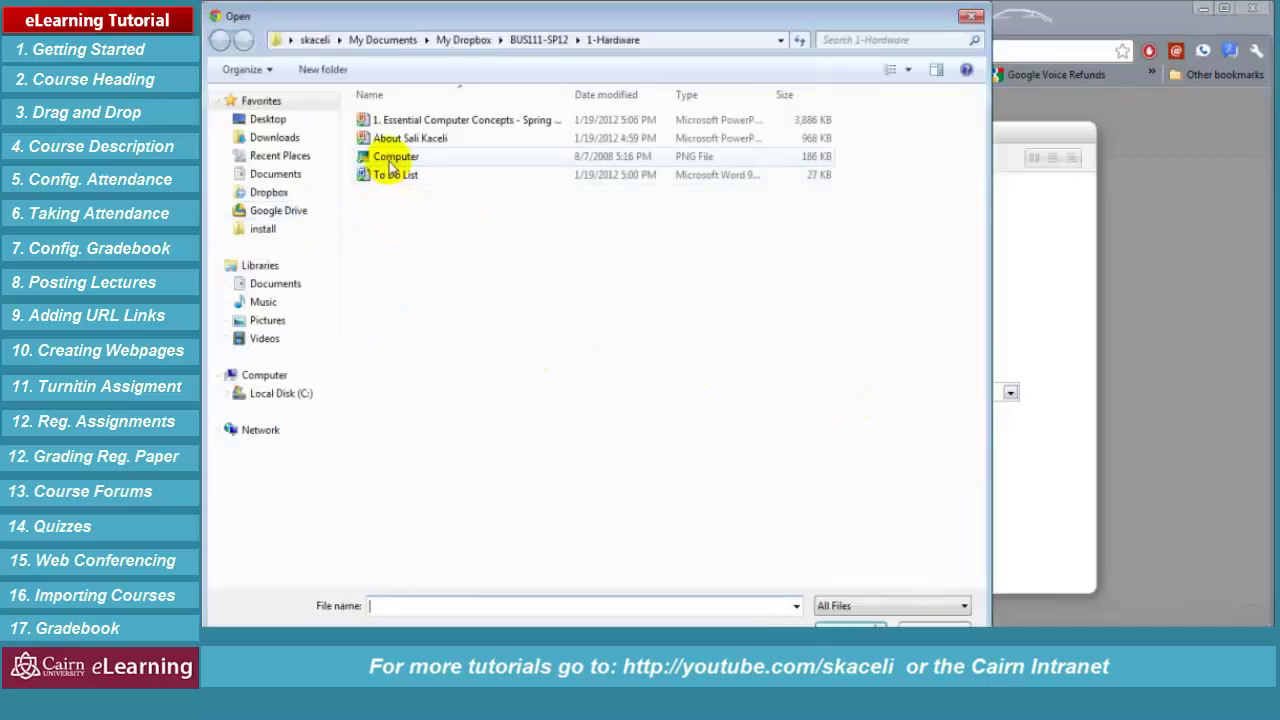
double_click(392, 165)
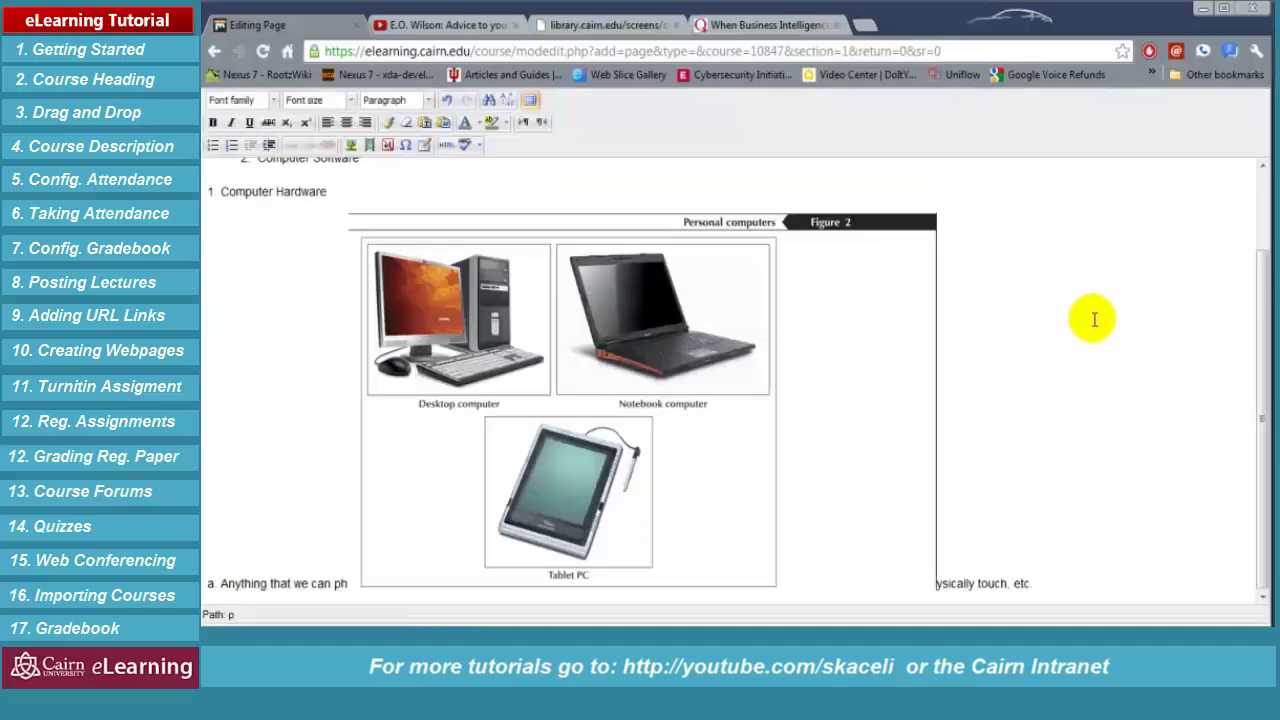
Move the following text back onto its own line, rejoin the split word, and leave full-screen editing
left_click(1000, 489)
key("Return")
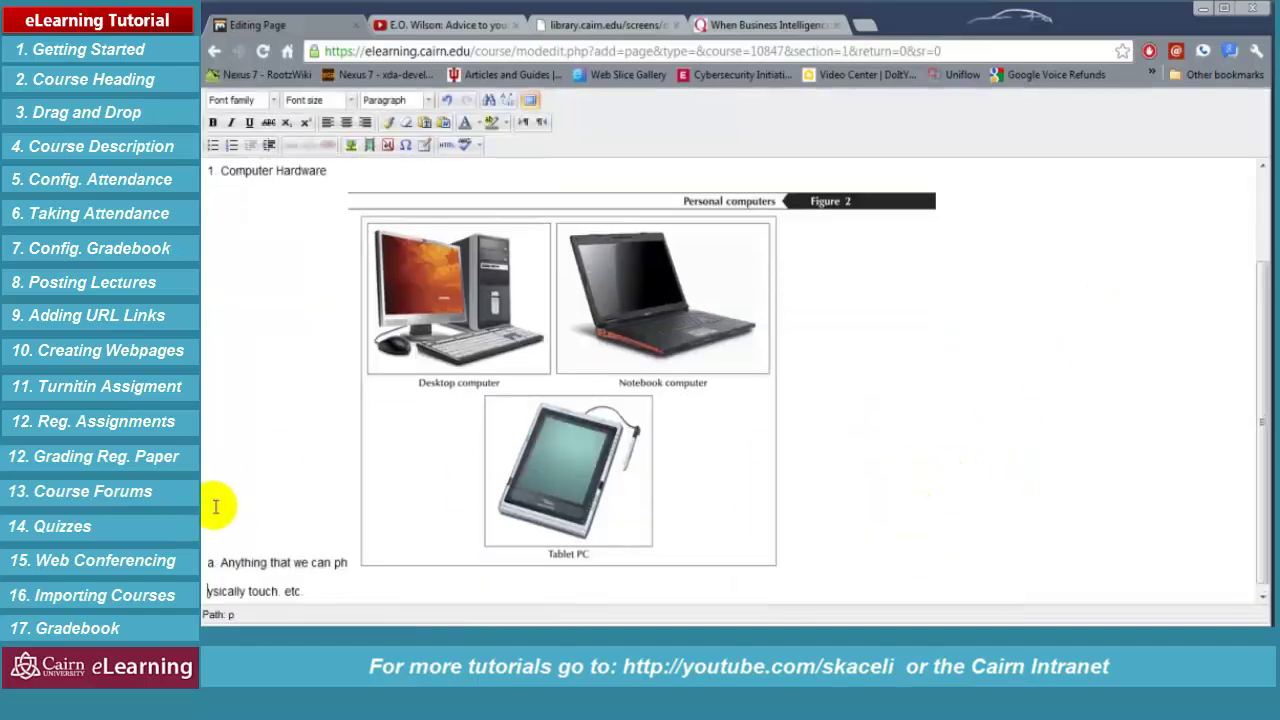
left_click_drag(220, 497, 868, 425)
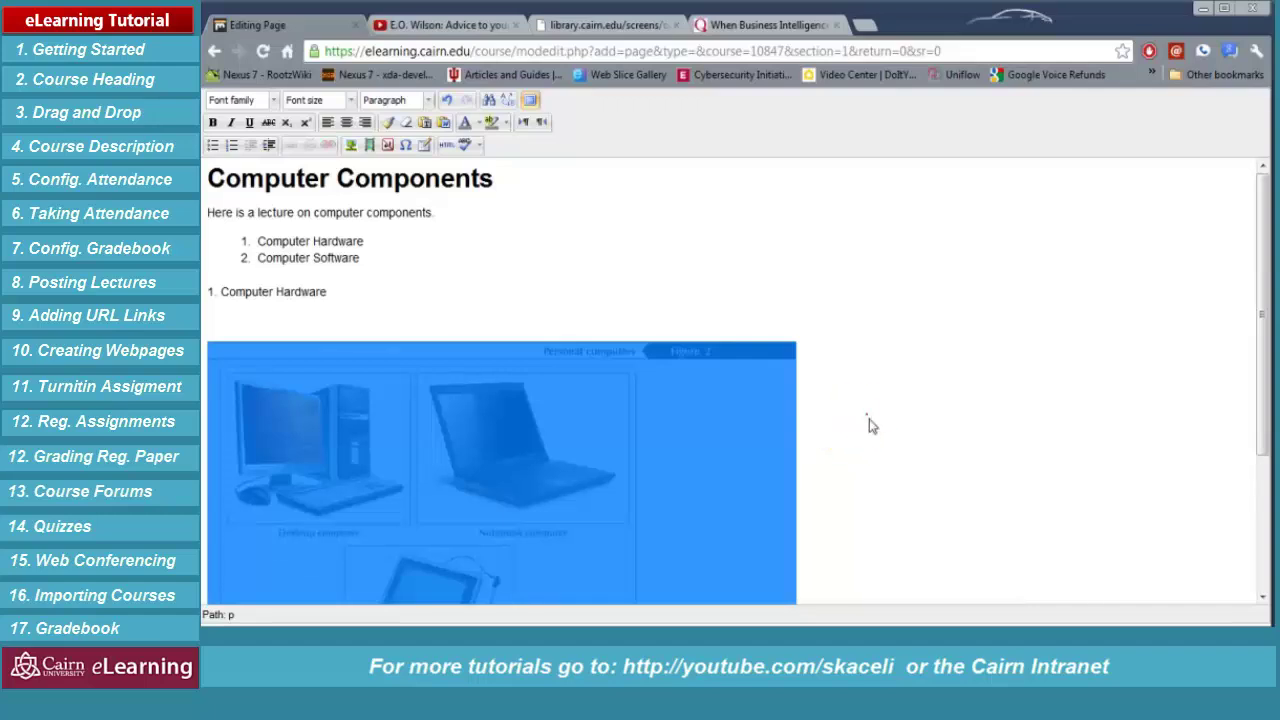
scroll(871, 314, "down", 2)
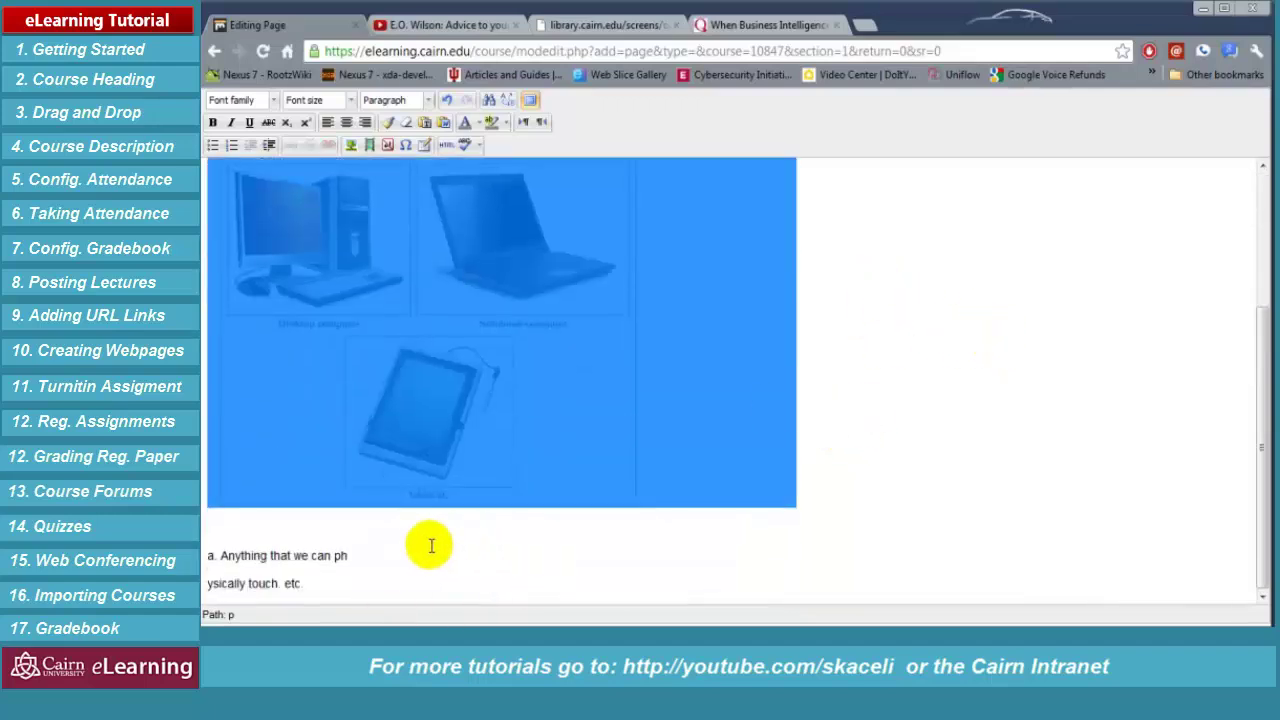
left_click(414, 548)
key("Delete")
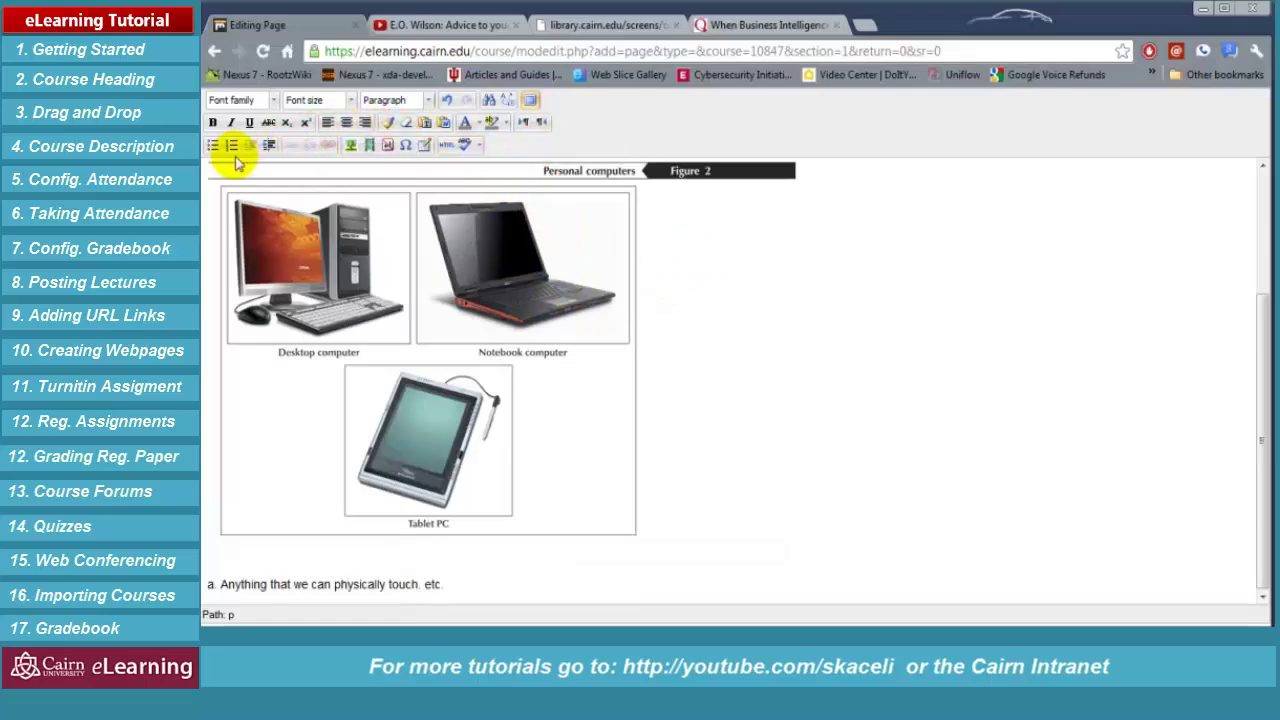
left_click(530, 103)
Save the Computer Components page and return to the course
left_click(530, 103)
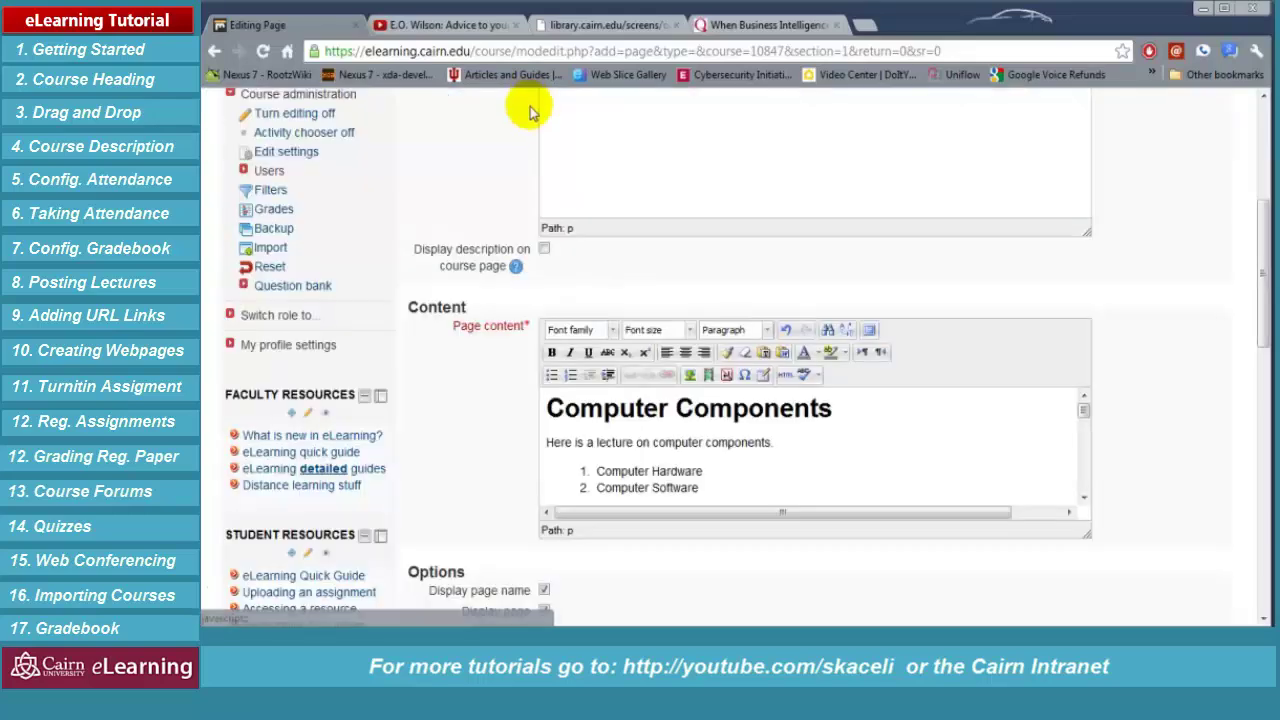
scroll(734, 477, "down", 5)
scroll(735, 500, "down", 3)
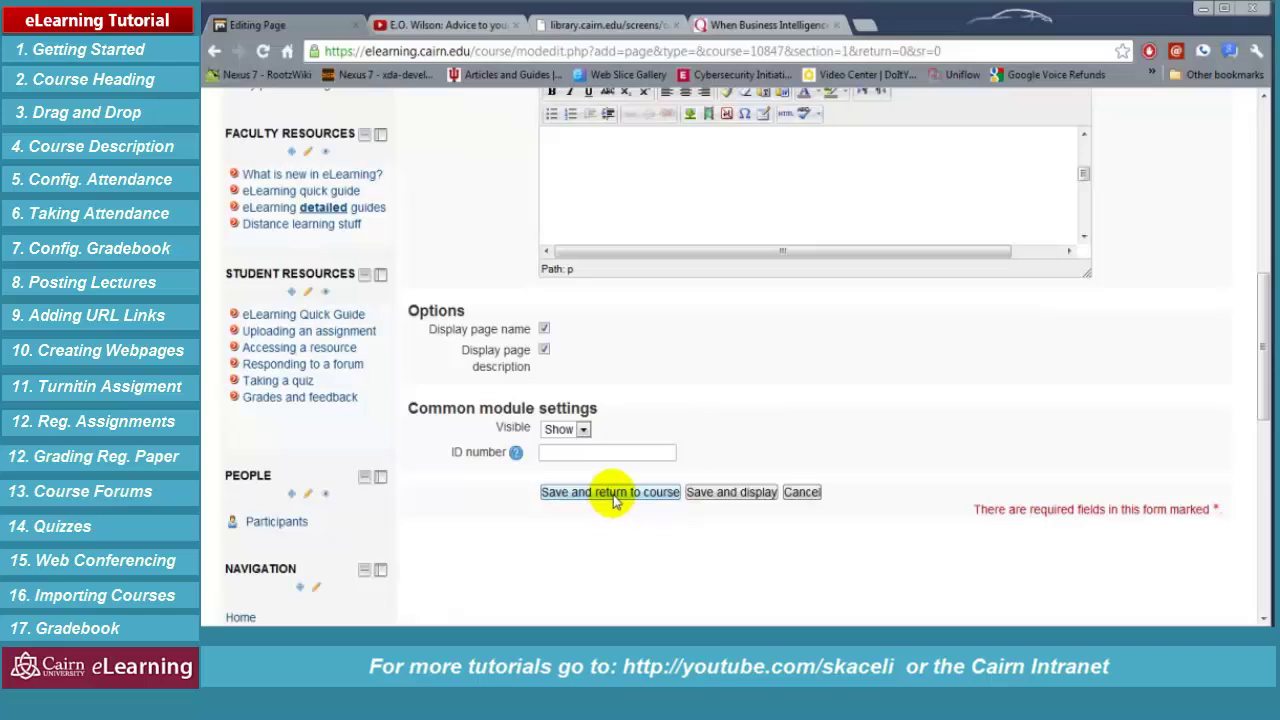
left_click(612, 499)
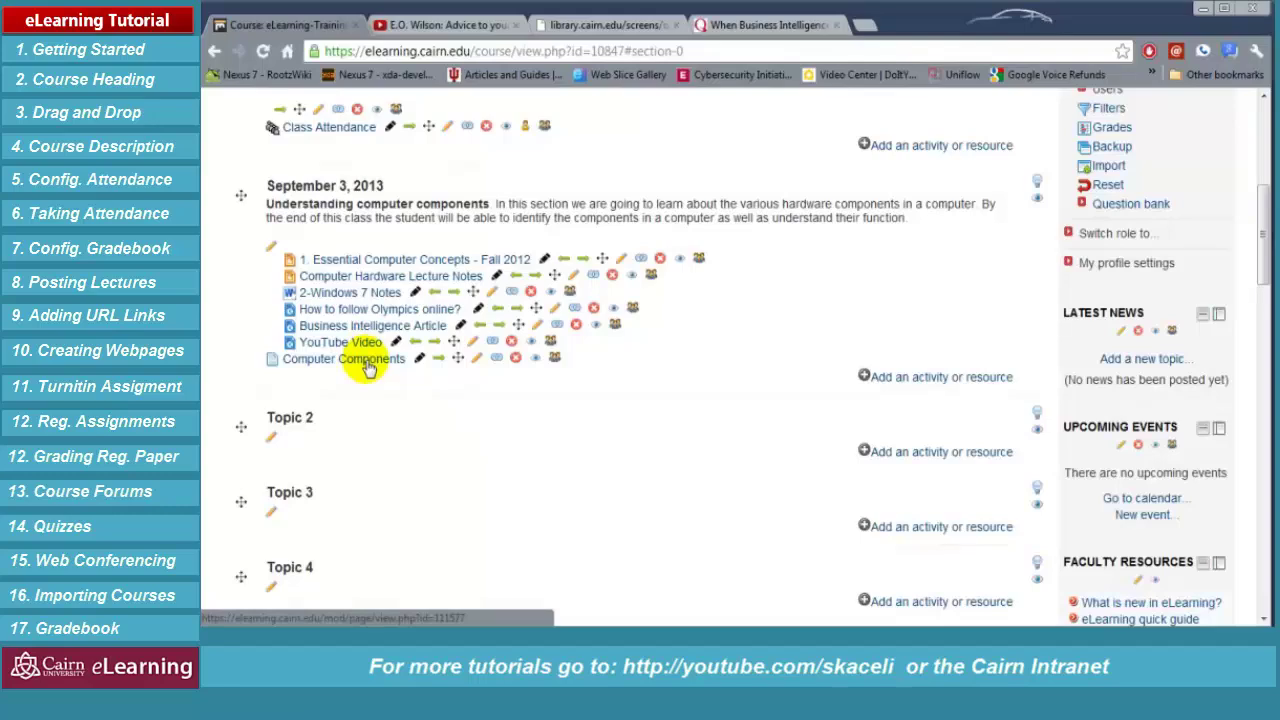
Preview the Computer Components page, then go back to the course outline
left_click(366, 362)
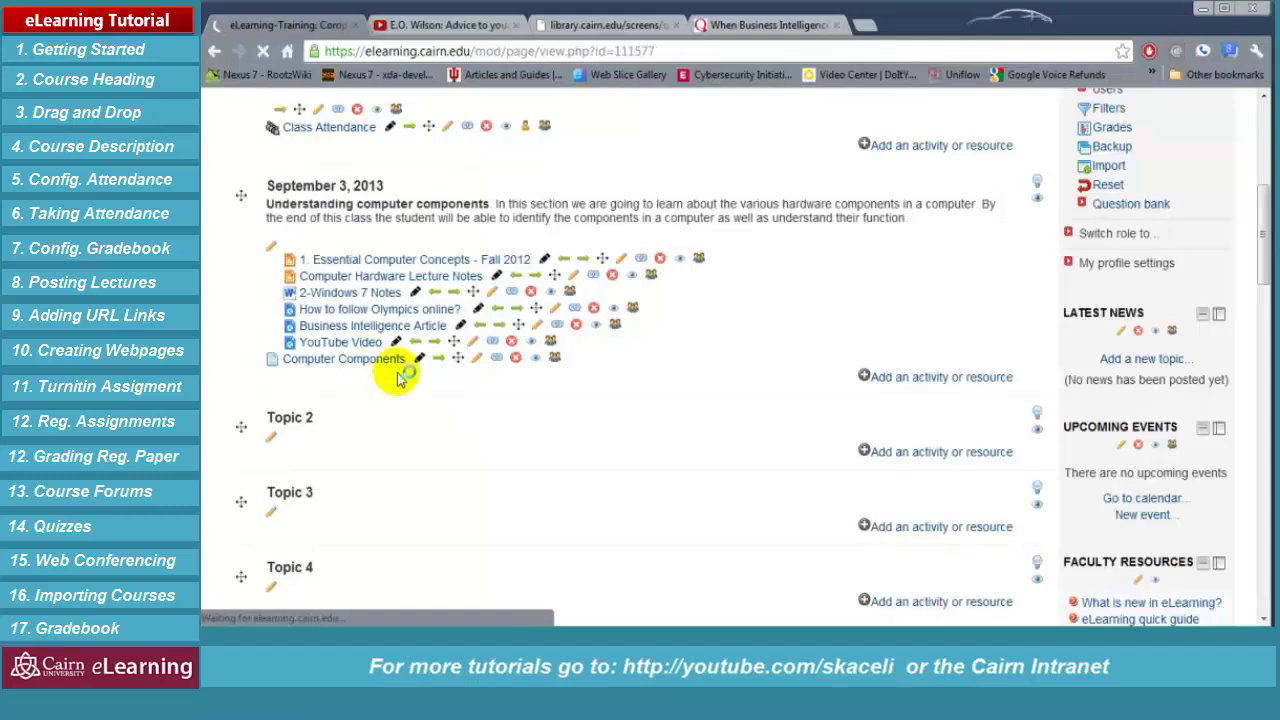
scroll(505, 441, "down", 5)
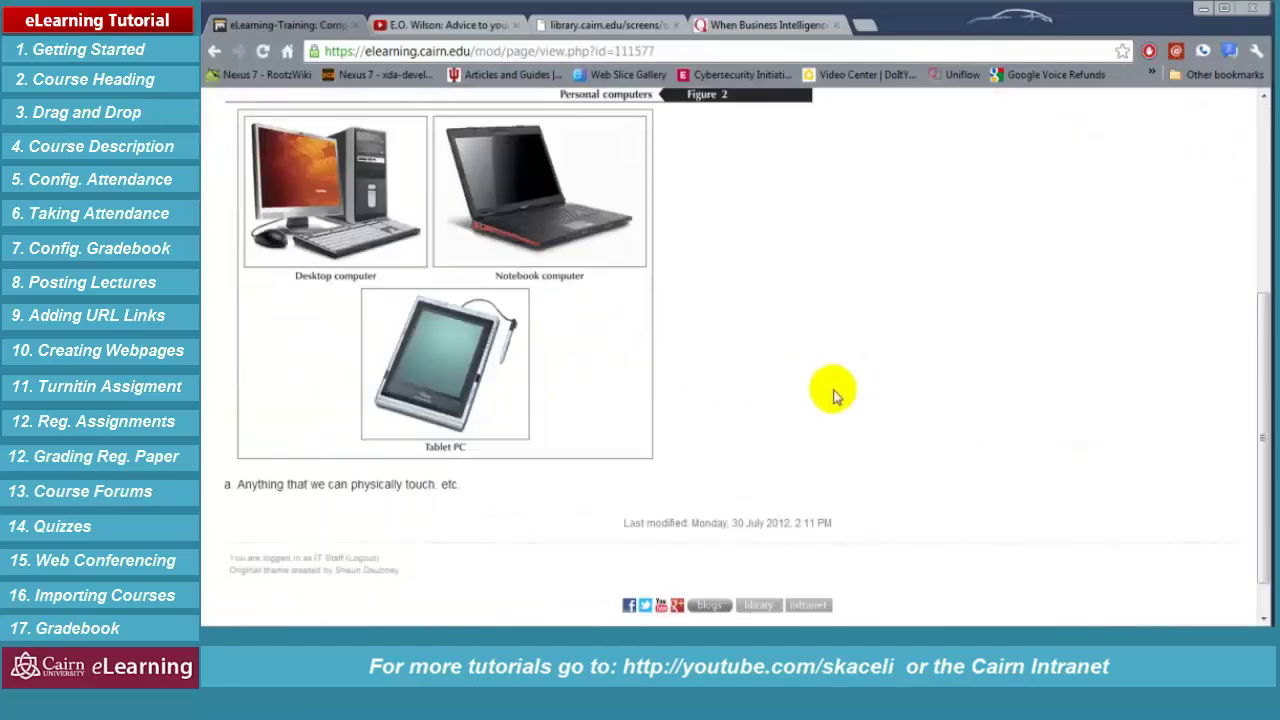
scroll(829, 391, "up", 5)
scroll(792, 370, "down", 5)
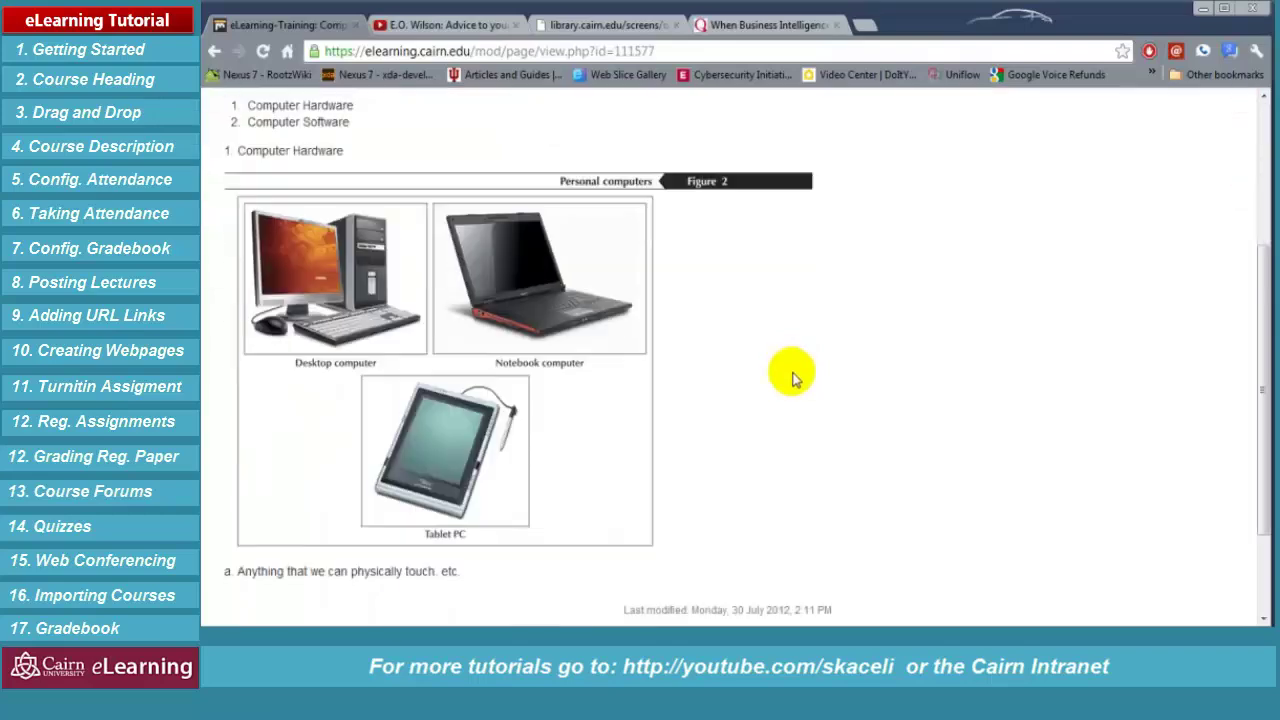
scroll(792, 371, "up", 5)
scroll(830, 400, "down", 5)
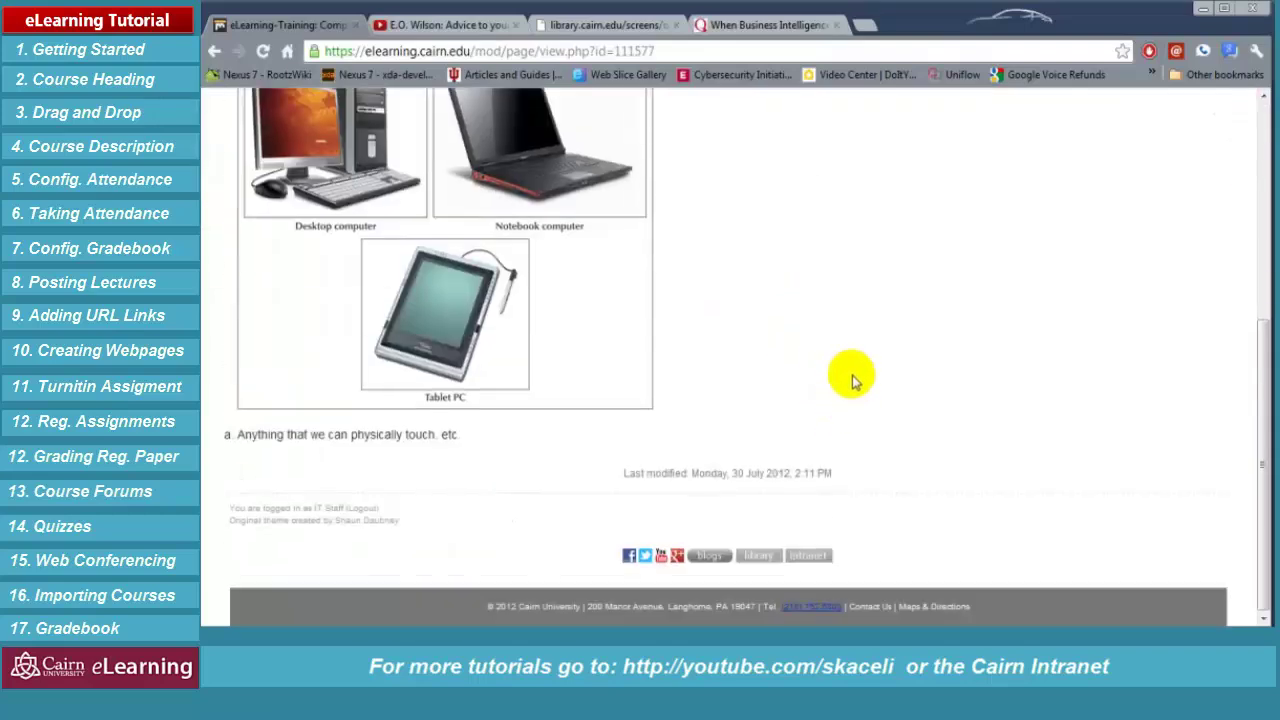
left_click(214, 58)
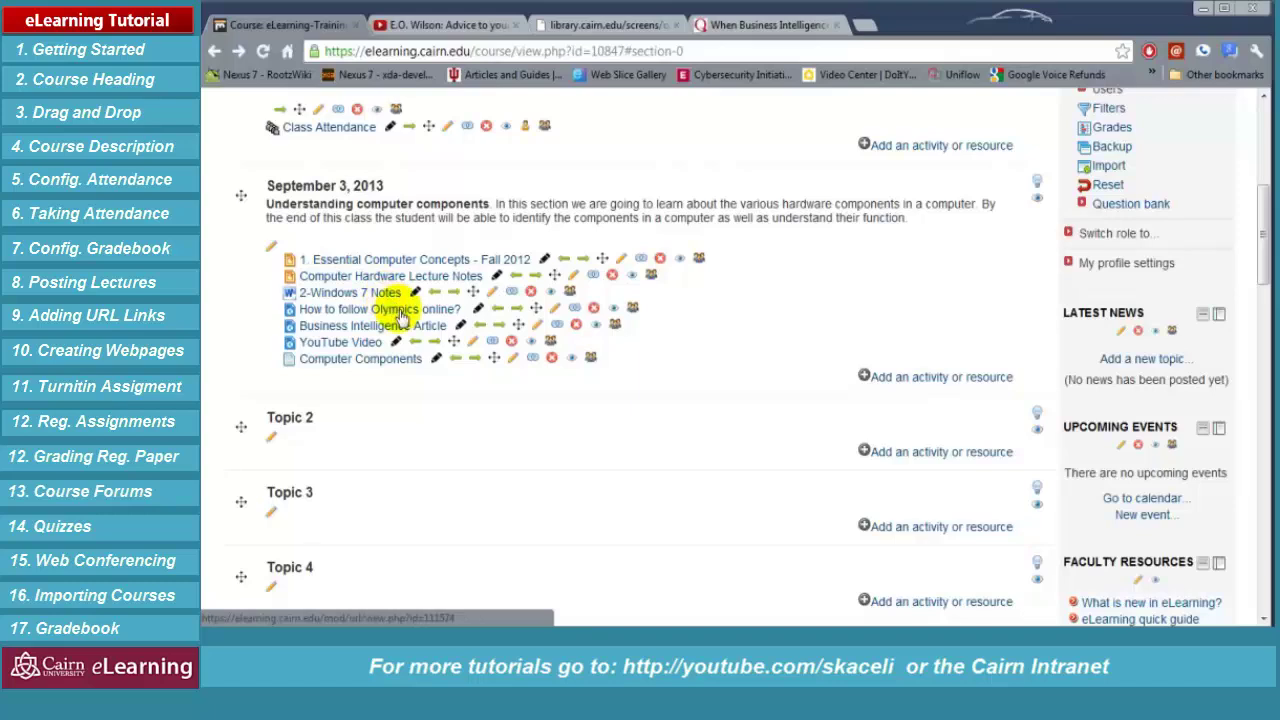
left_click(891, 385)
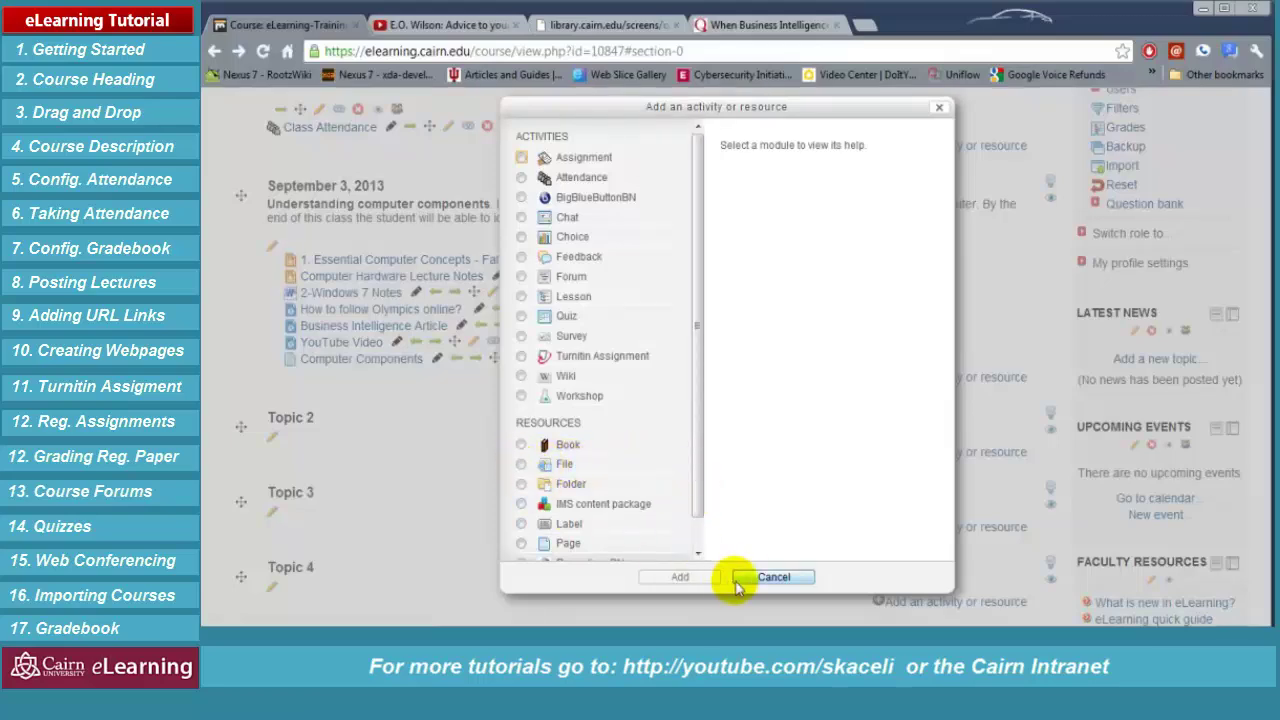
Cancel the Add an activity or resource chooser without adding anything
left_click(737, 583)
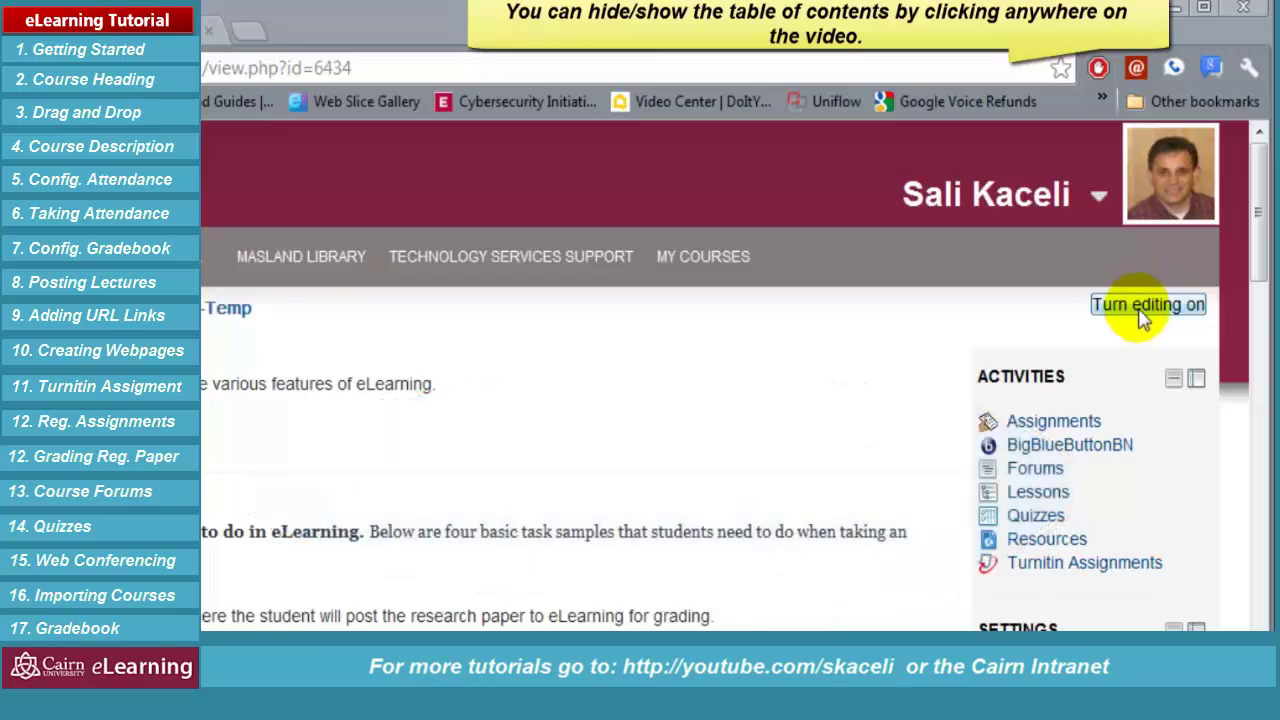
Turn editing on and start a new Turnitin Assignment in Topic 1 of TS-Test-Course-Temp
left_click(1143, 306)
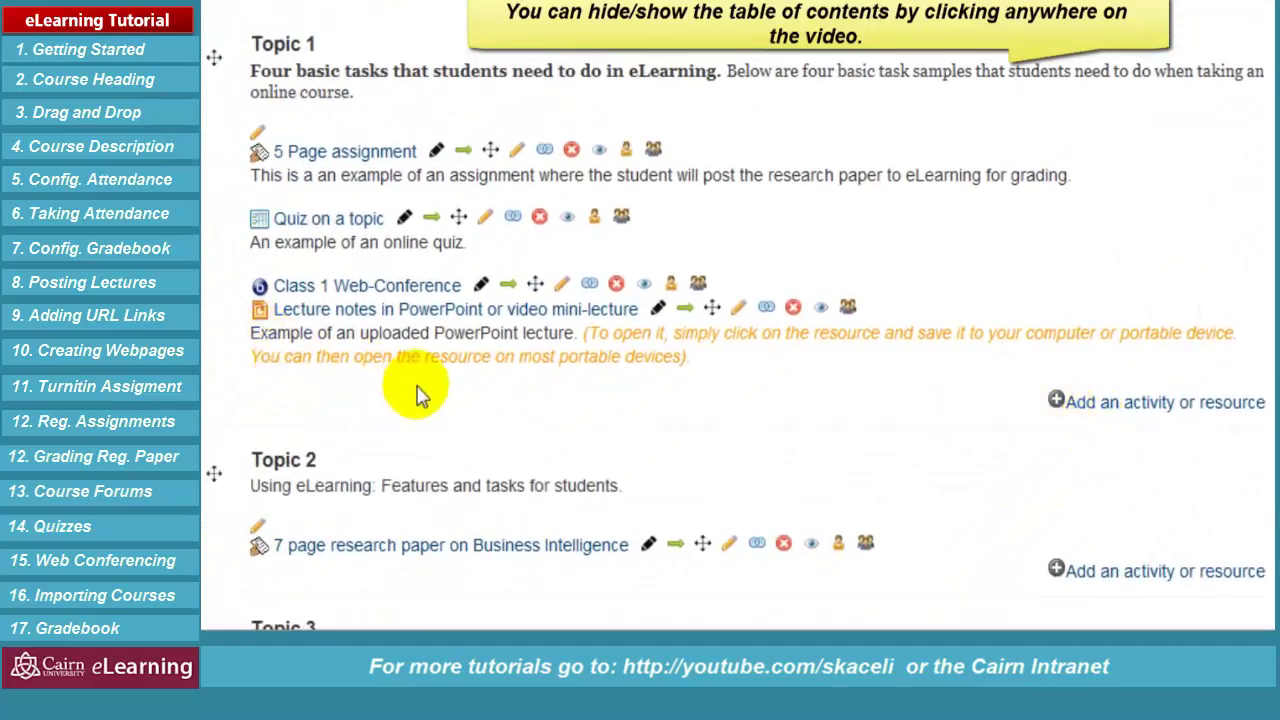
left_click(1124, 414)
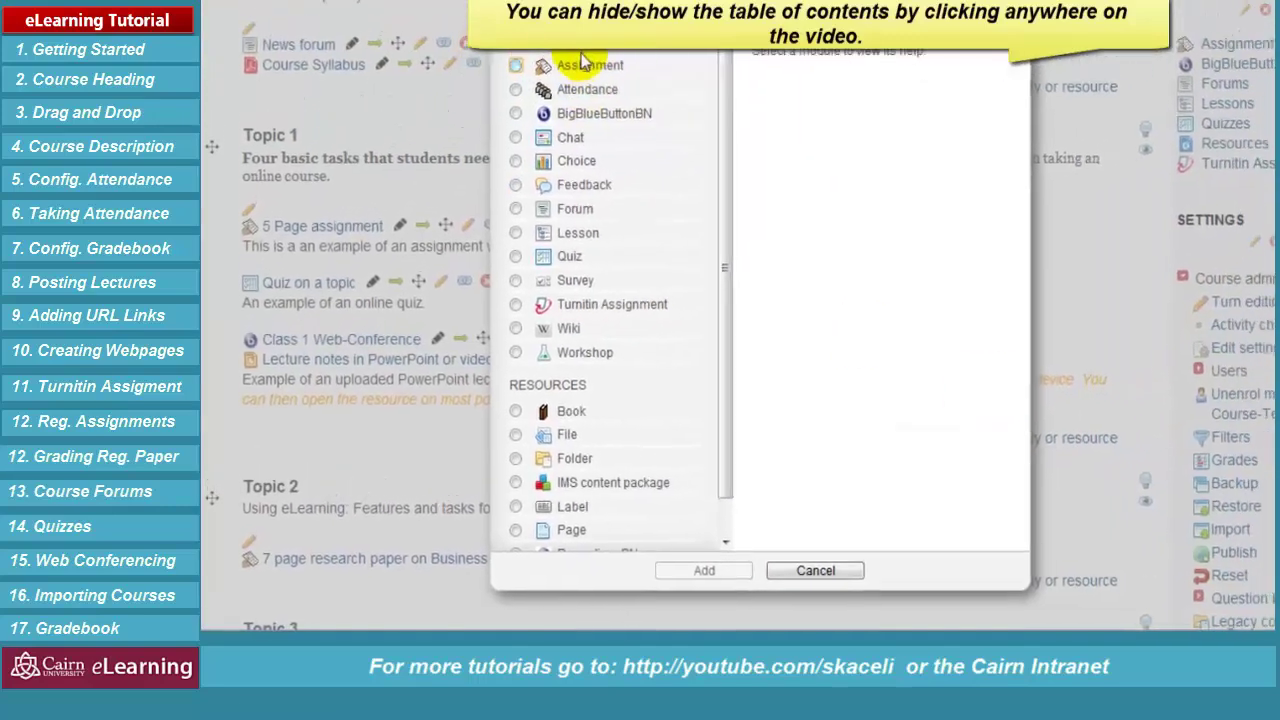
left_click(509, 312)
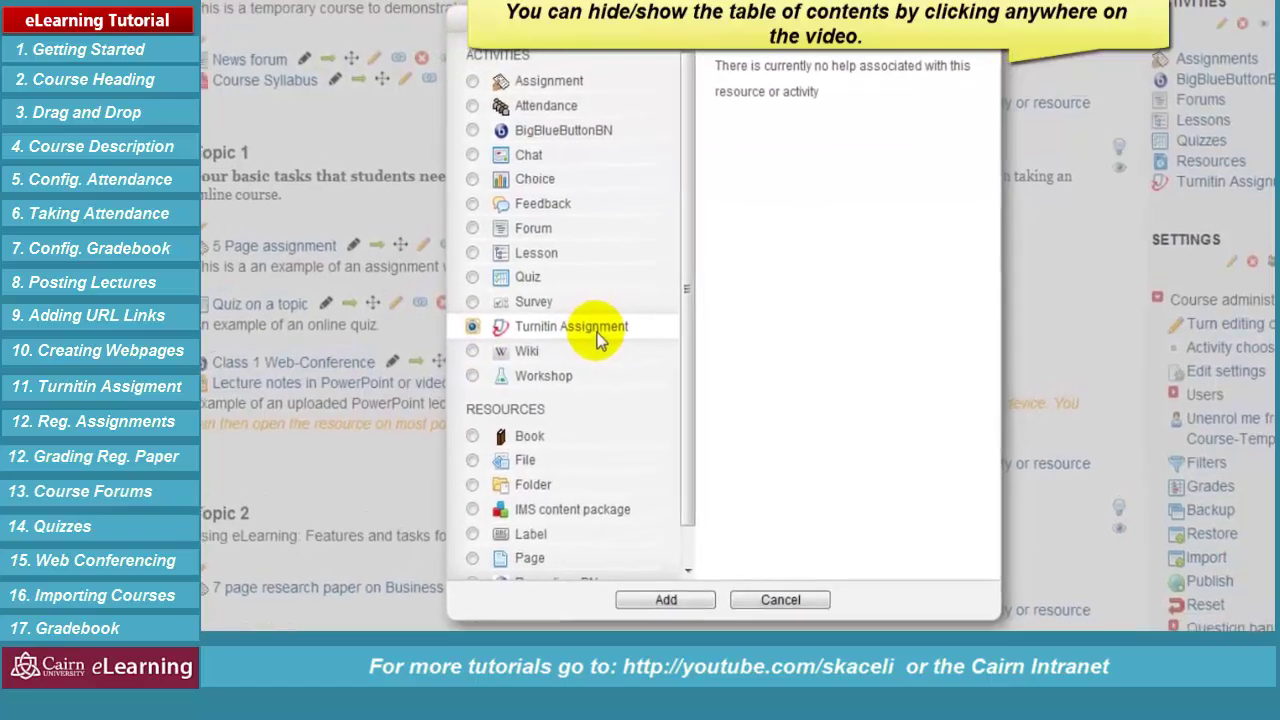
left_click(645, 614)
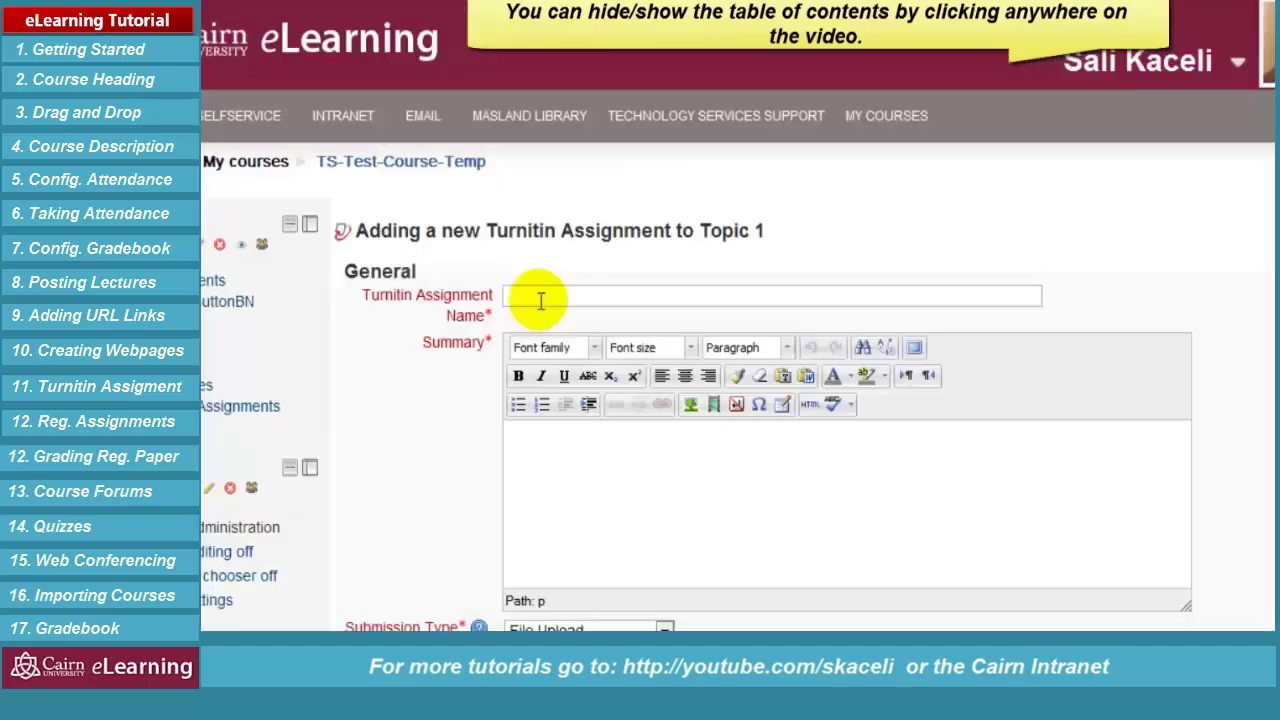
left_click(536, 296)
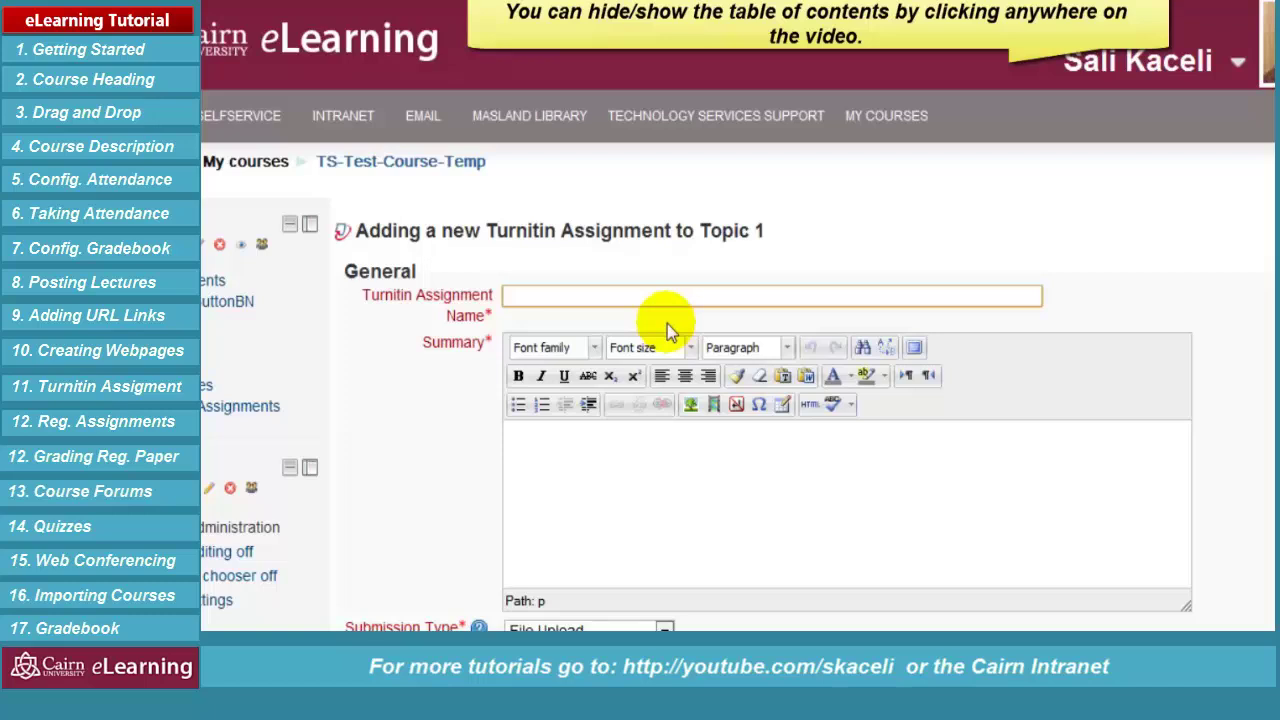
Name the assignment '5 Page Assignment on Business Intelligence' and paste the guidelines into its summary
type("5 Page Assignment on Business Intelligence")
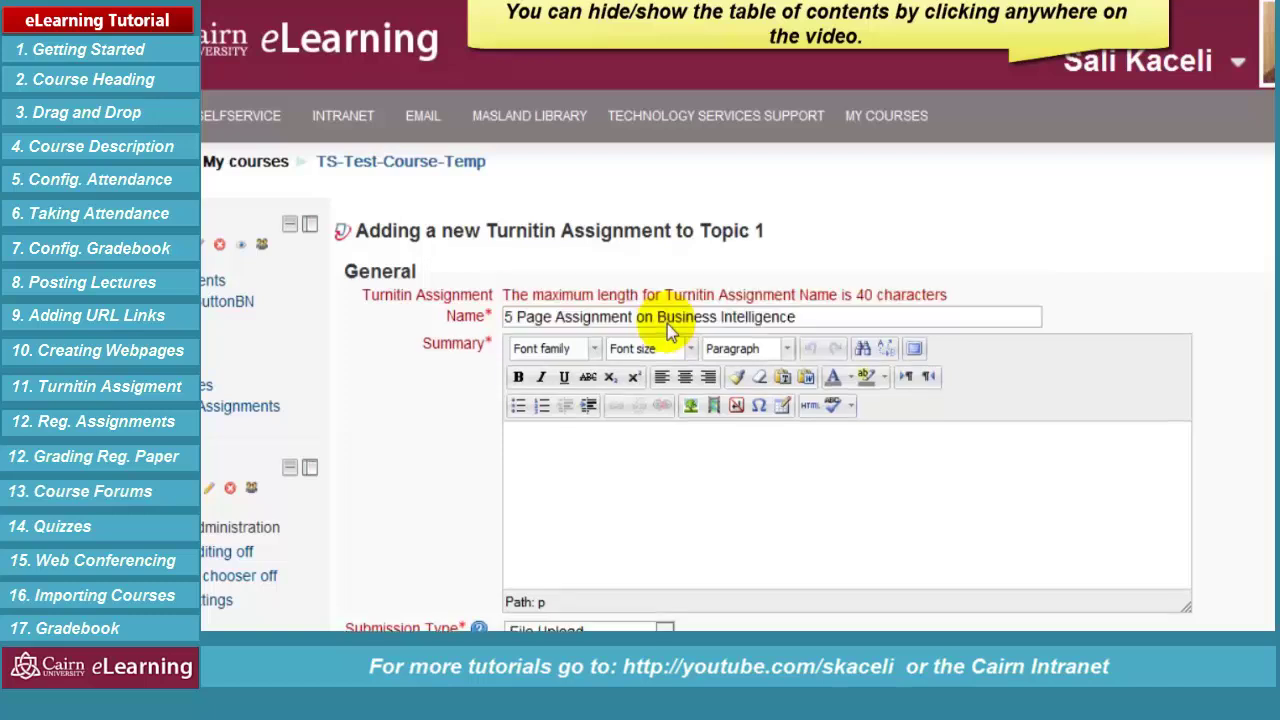
left_click(631, 516)
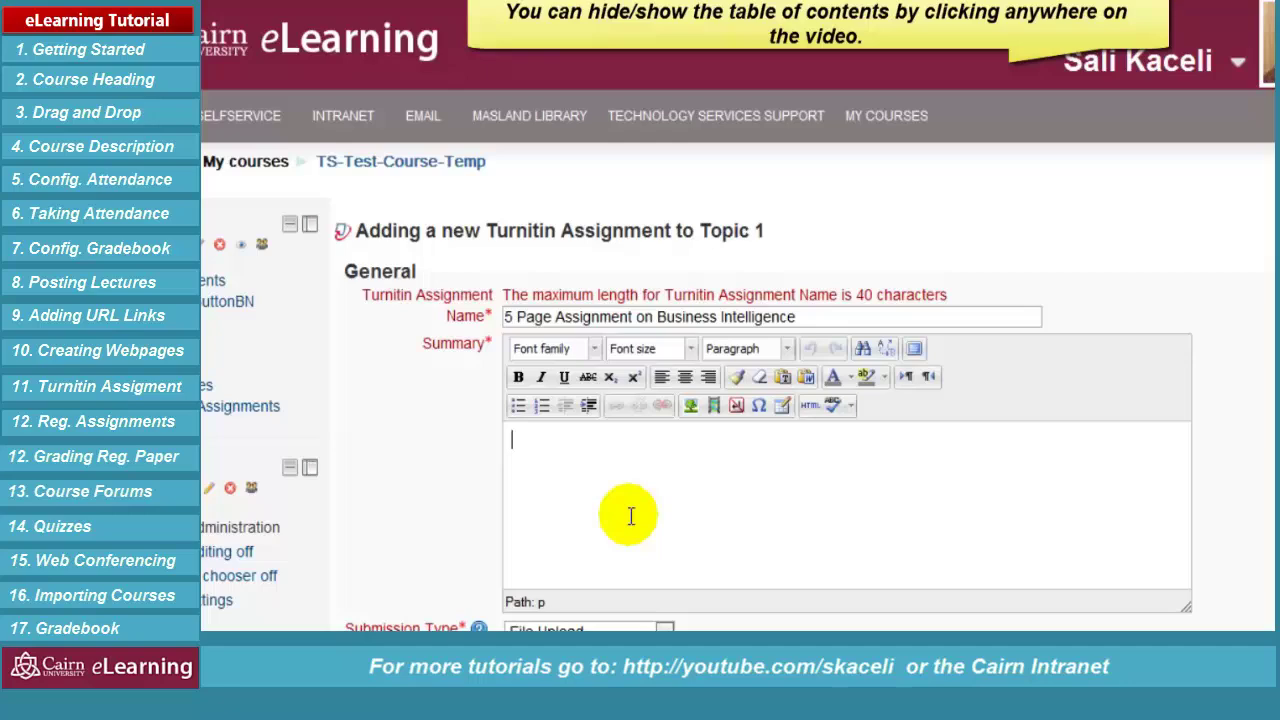
key("ctrl+v")
scroll(630, 515, "down", 3)
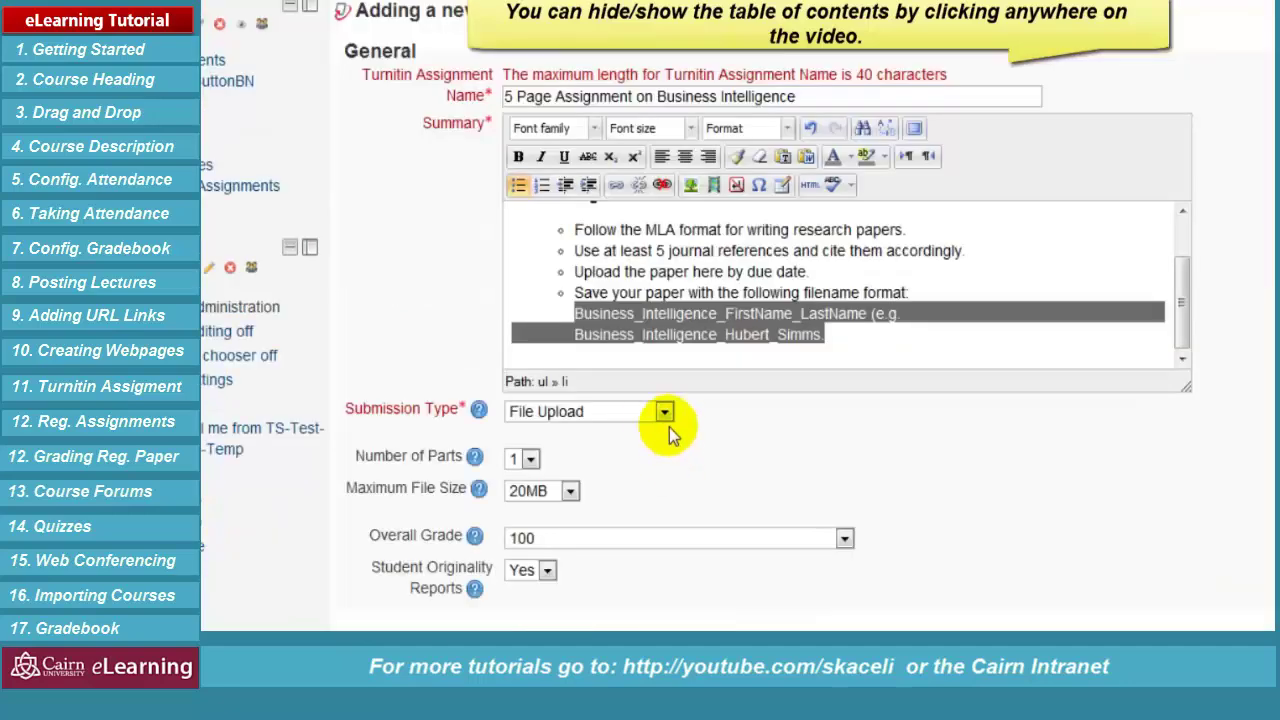
Keep File Upload submissions and a 100-point grade, and review the Student Originality Reports help
left_click(664, 412)
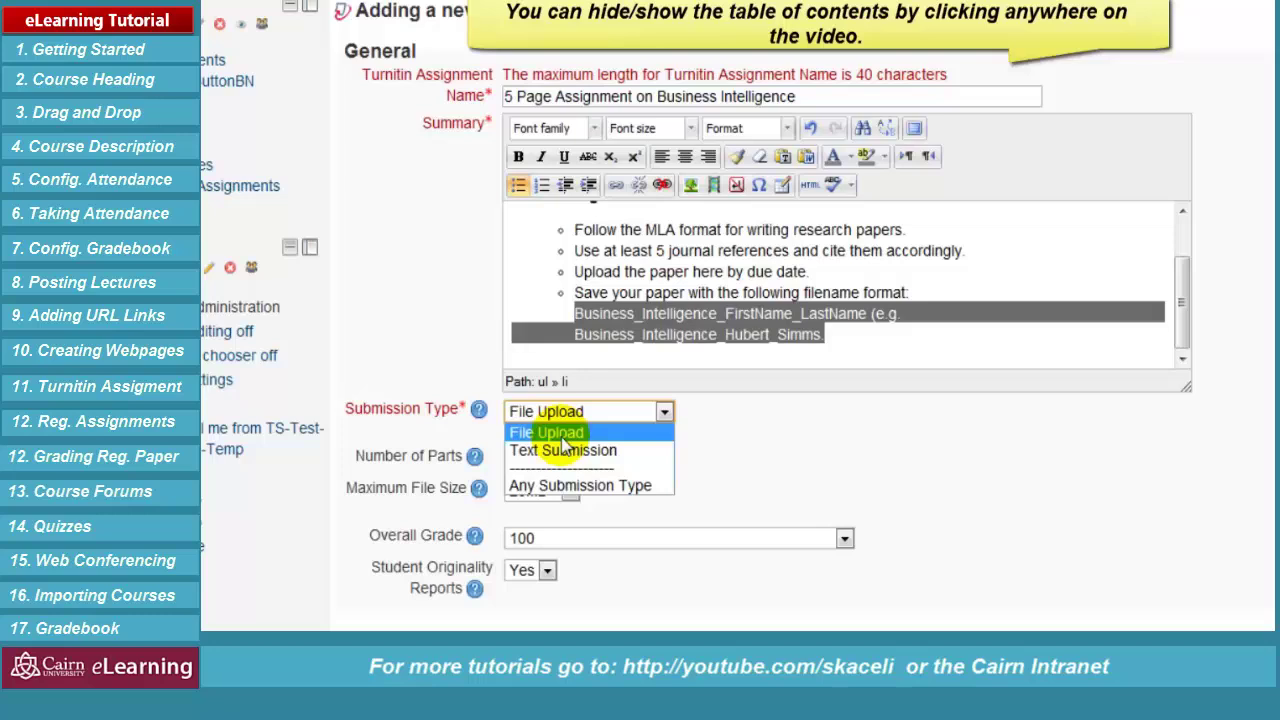
left_click(757, 392)
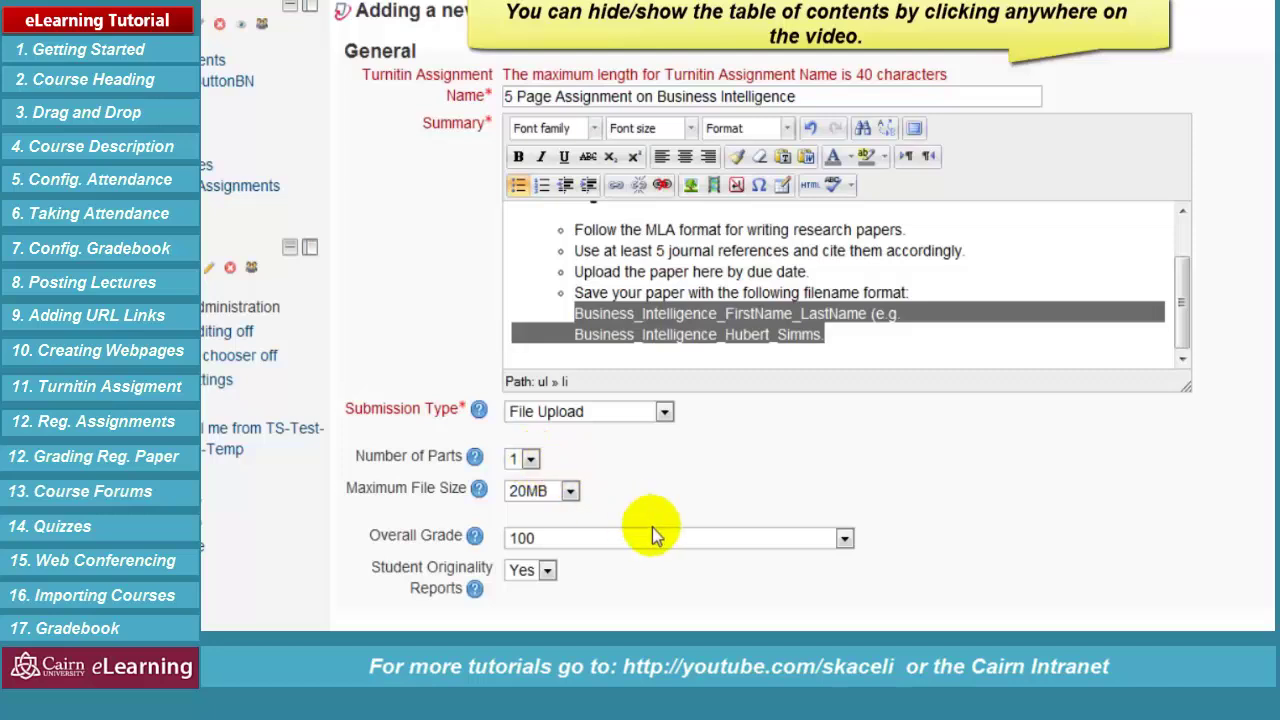
left_click(586, 538)
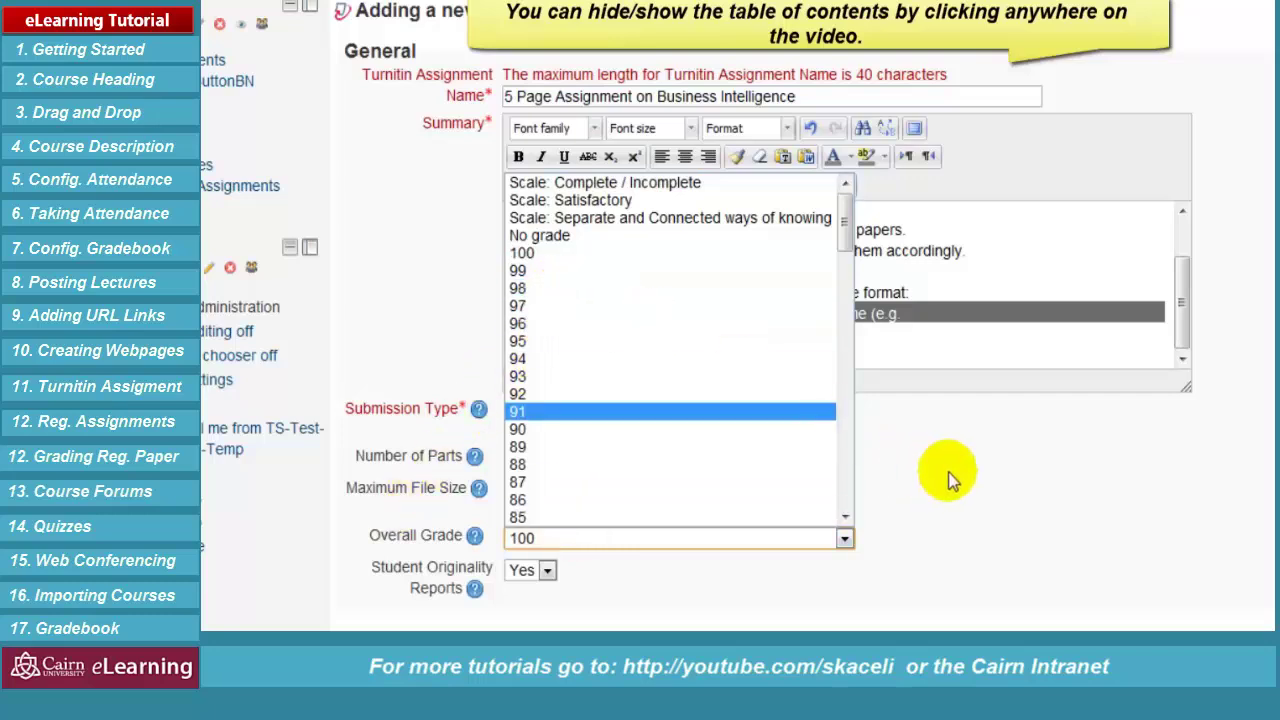
left_click(533, 255)
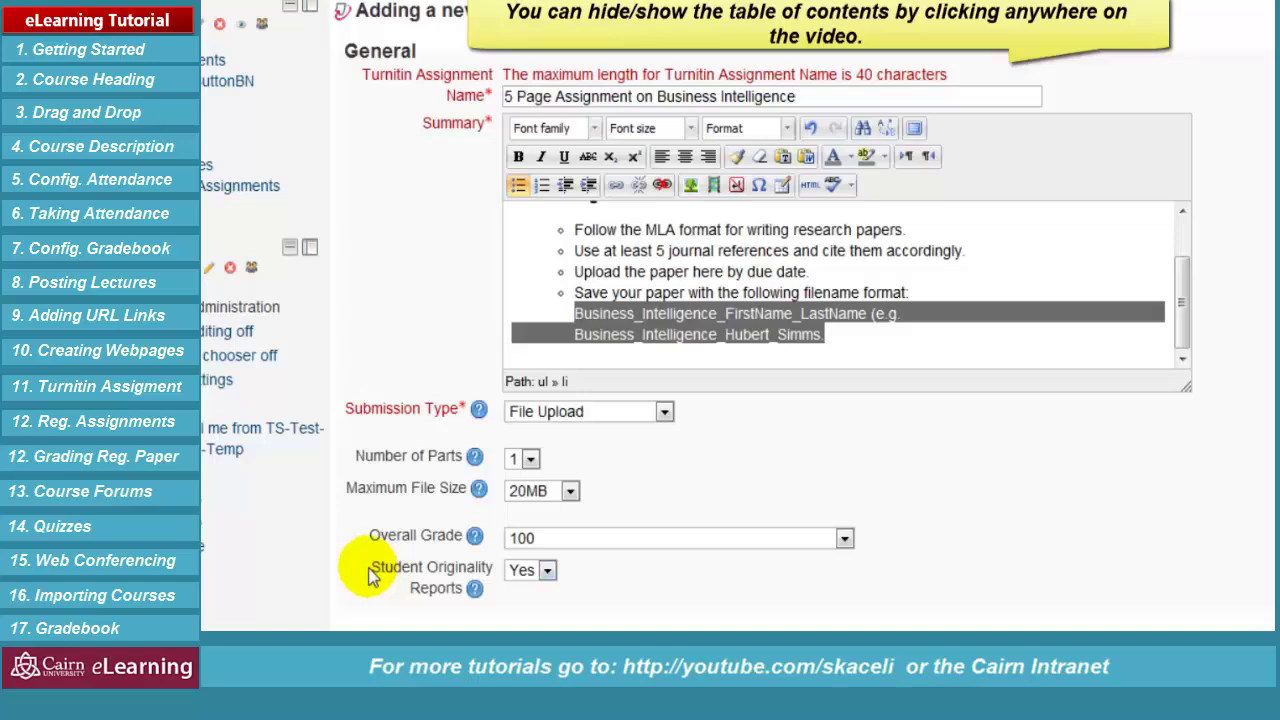
left_click(474, 588)
scroll(1050, 578, "down", 2)
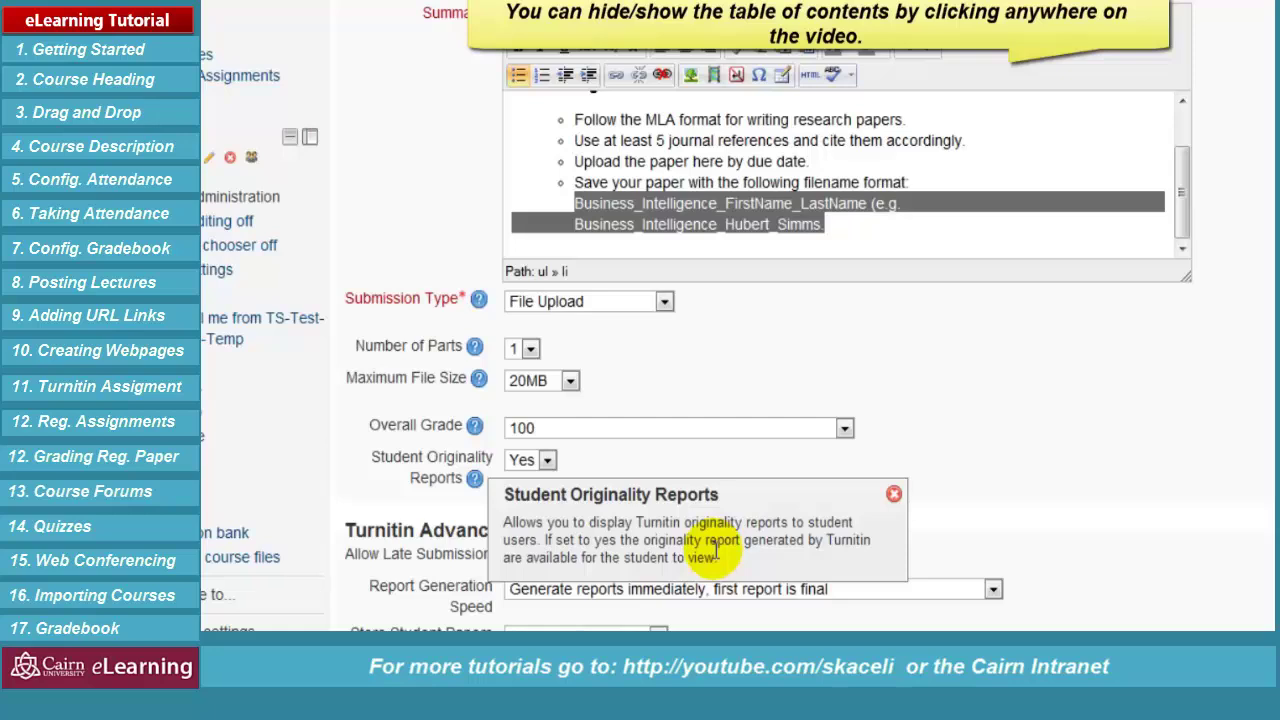
left_click(1040, 461)
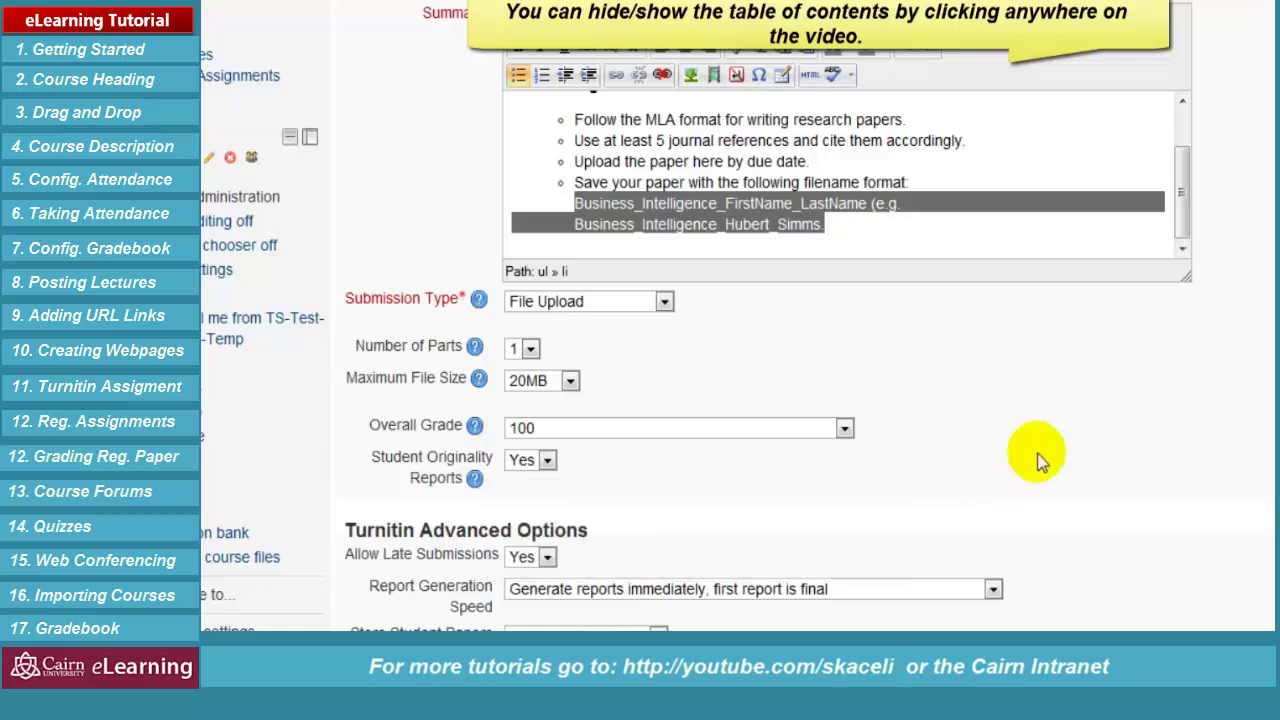
scroll(1040, 461, "down", 2)
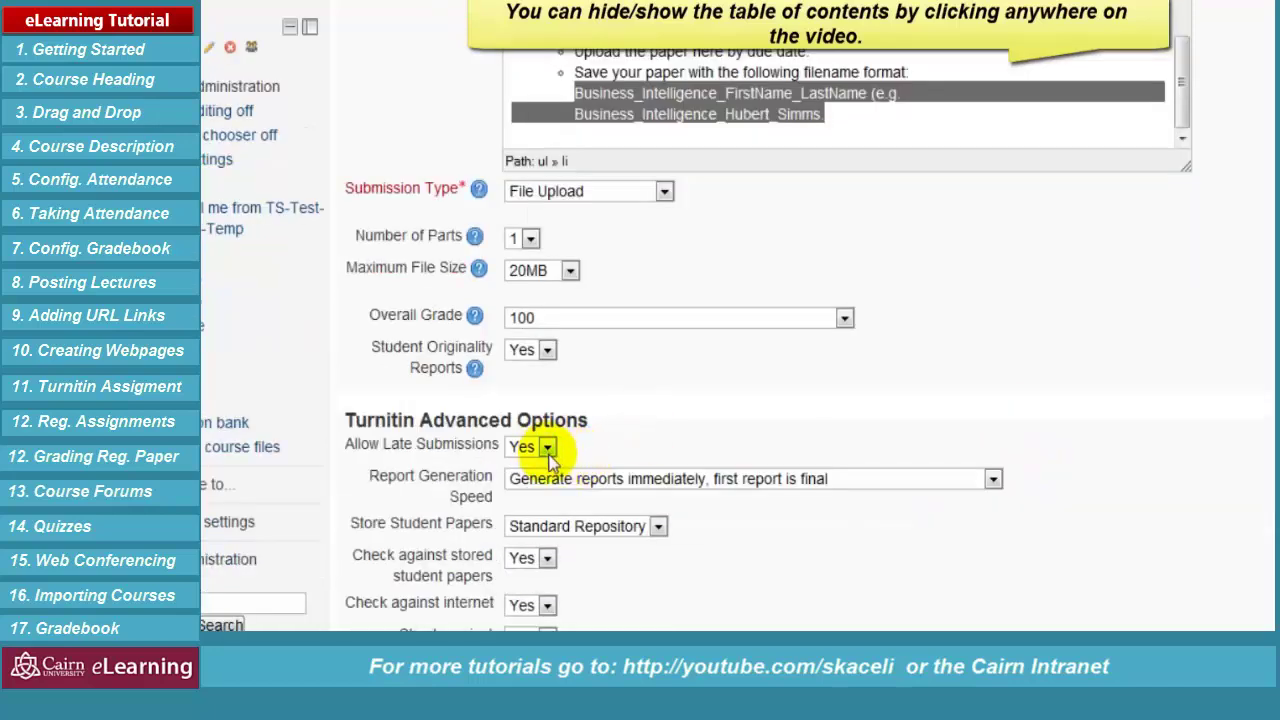
Keep immediate first-final report generation and default Exclude Small Matches, then save and return to the course
left_click(790, 484)
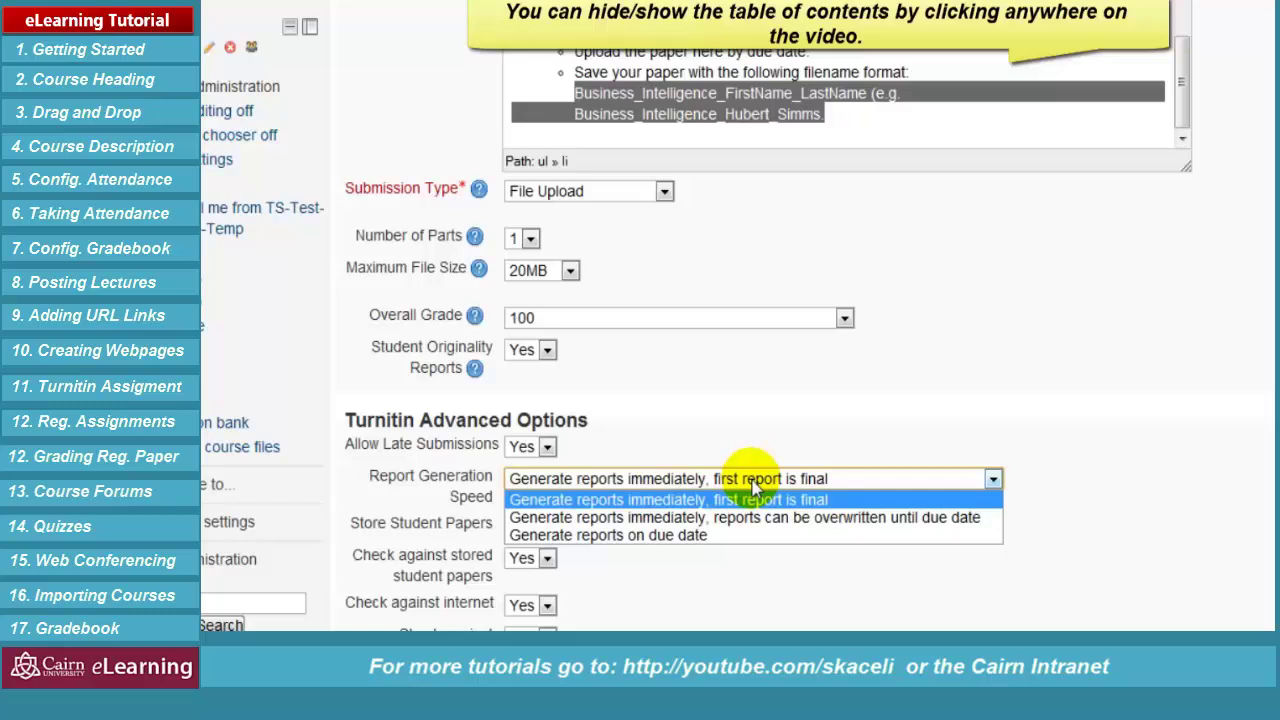
left_click(753, 481)
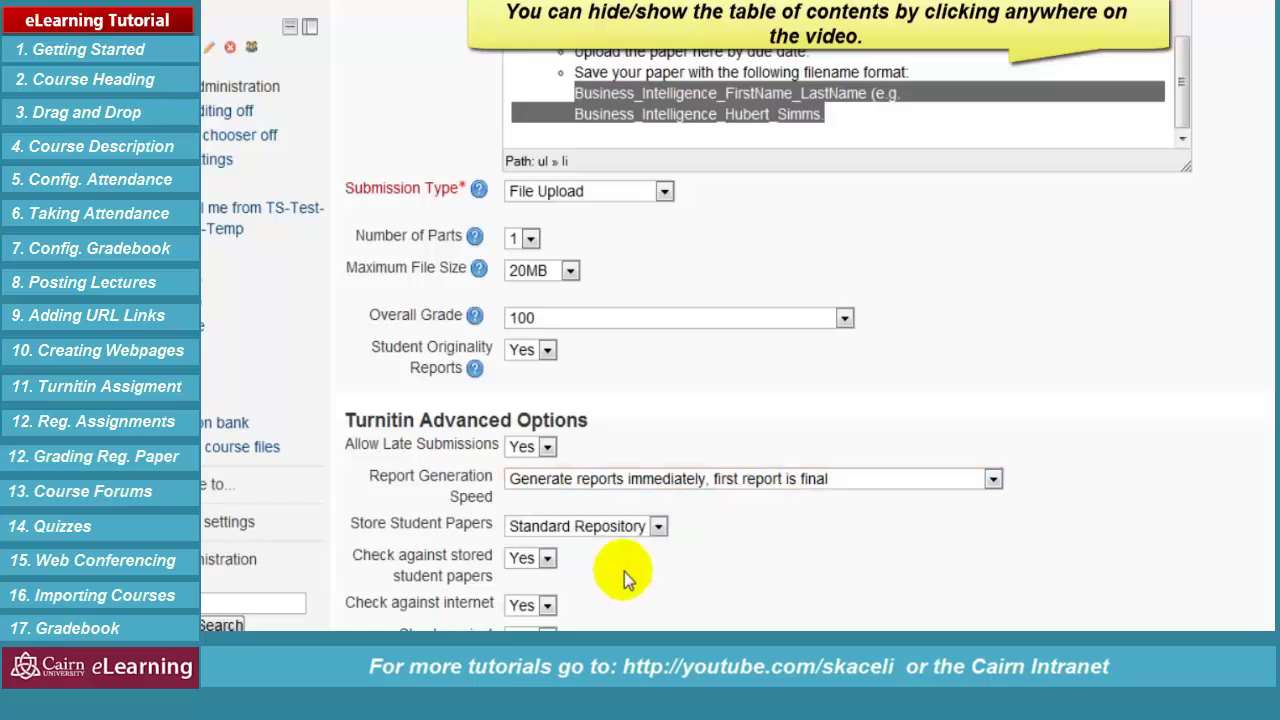
scroll(559, 566, "down", 2)
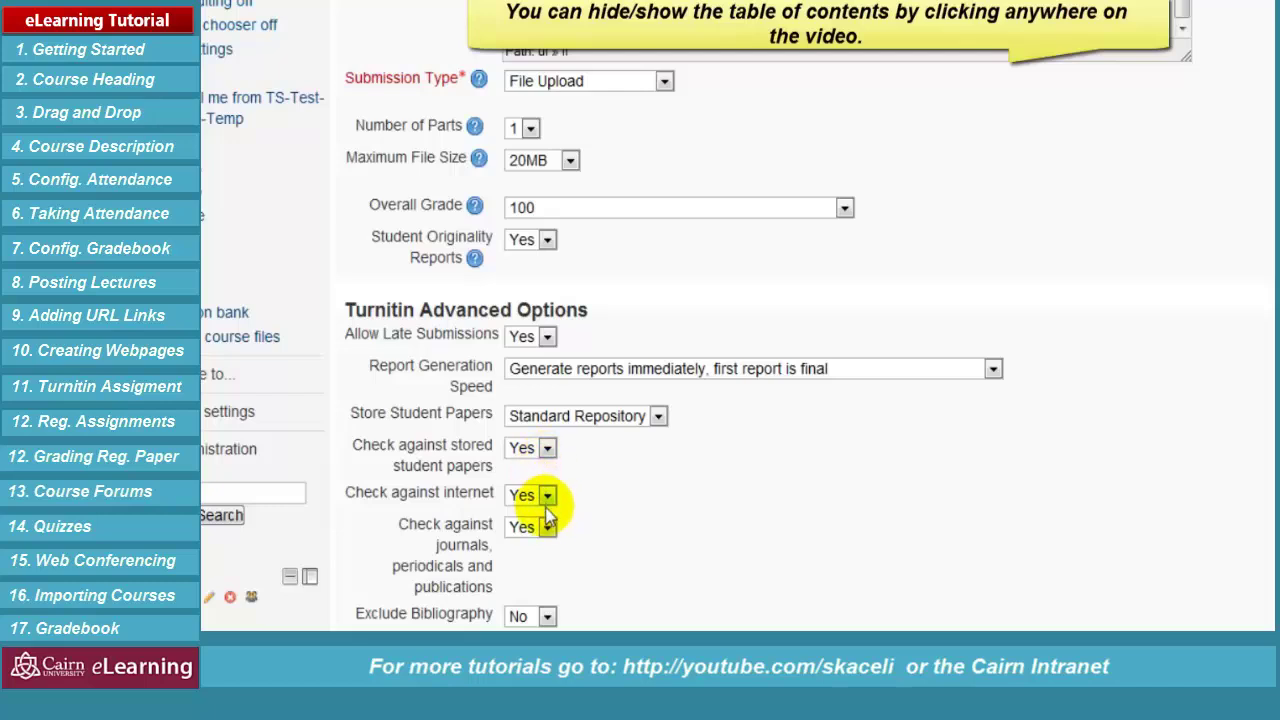
scroll(608, 537, "down", 4)
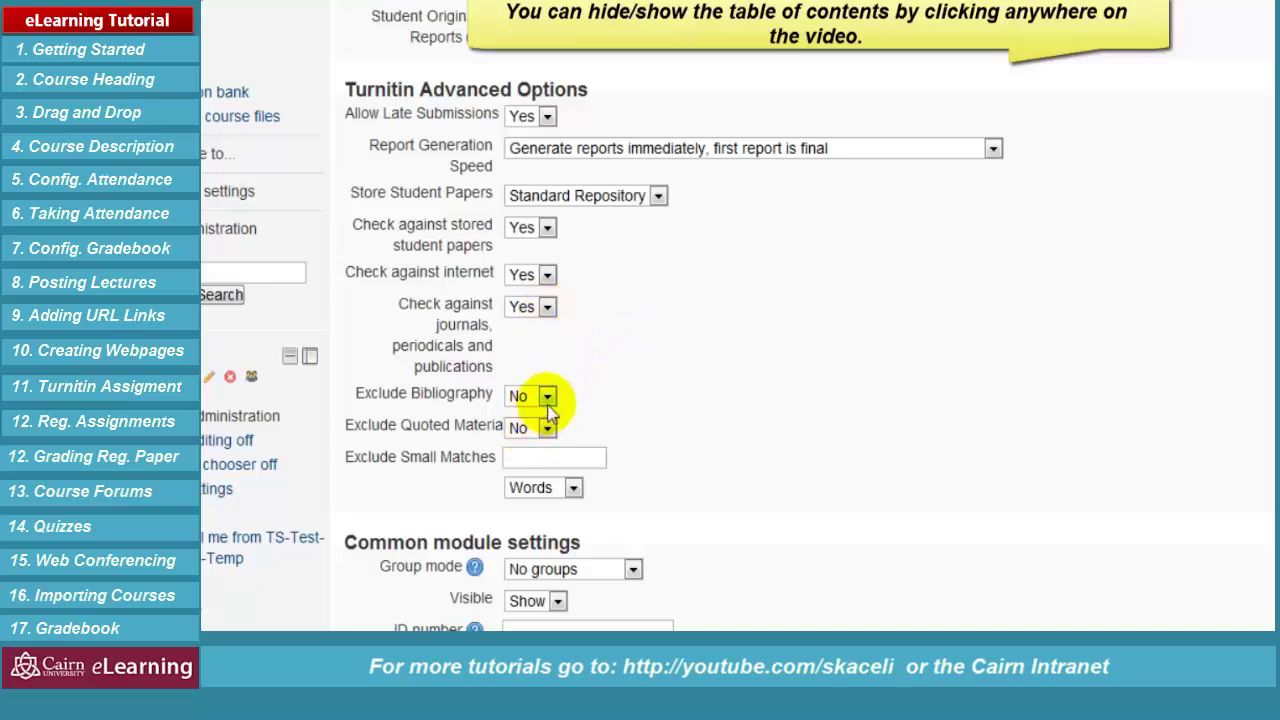
left_click(520, 453)
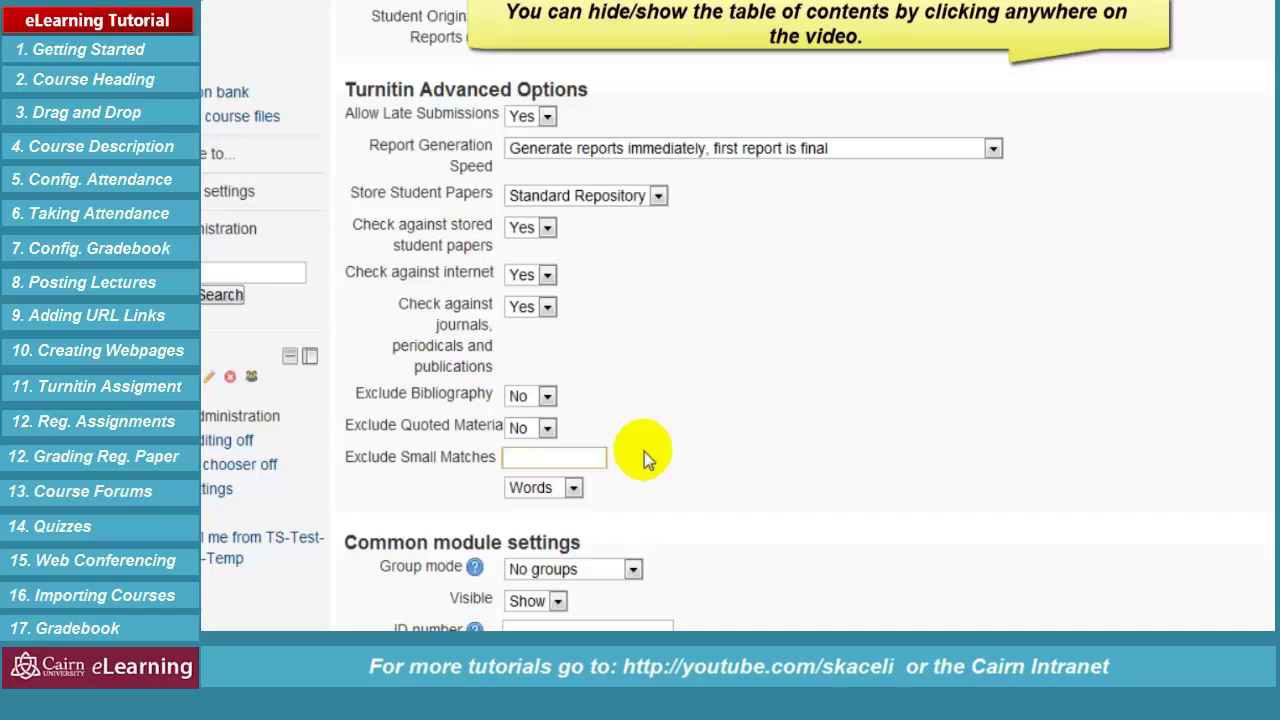
scroll(834, 405, "down", 3)
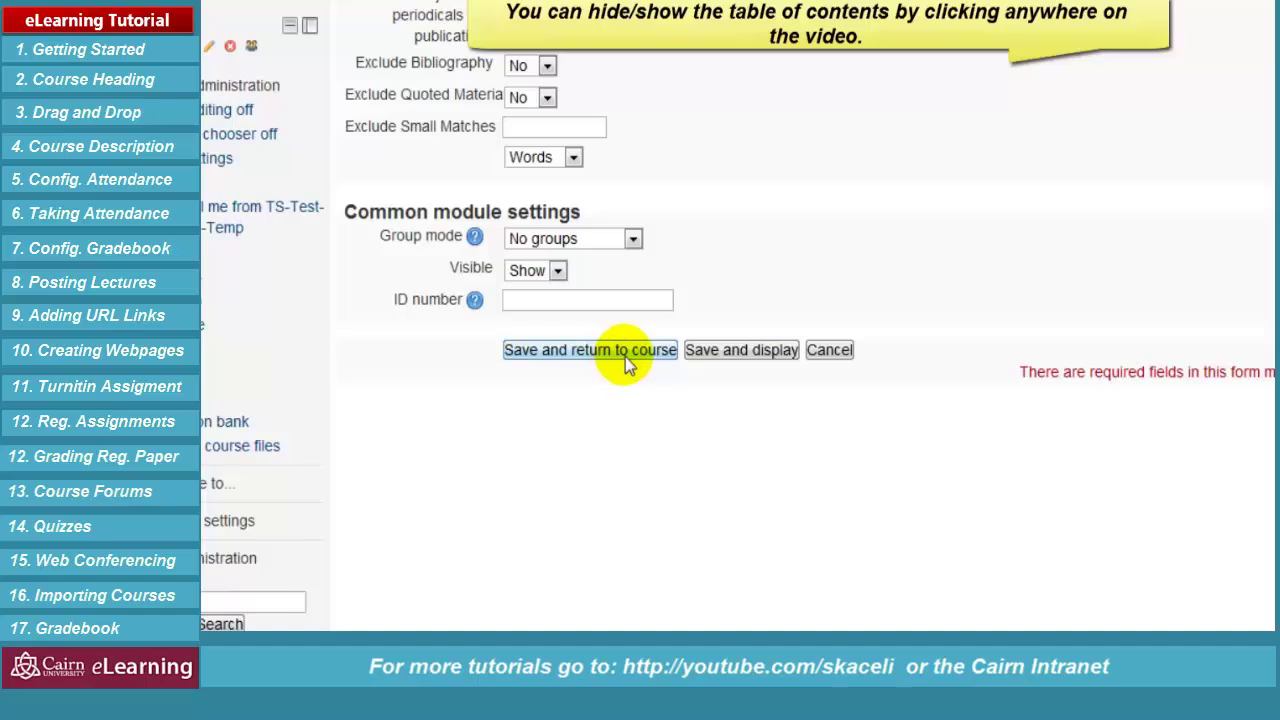
left_click(628, 362)
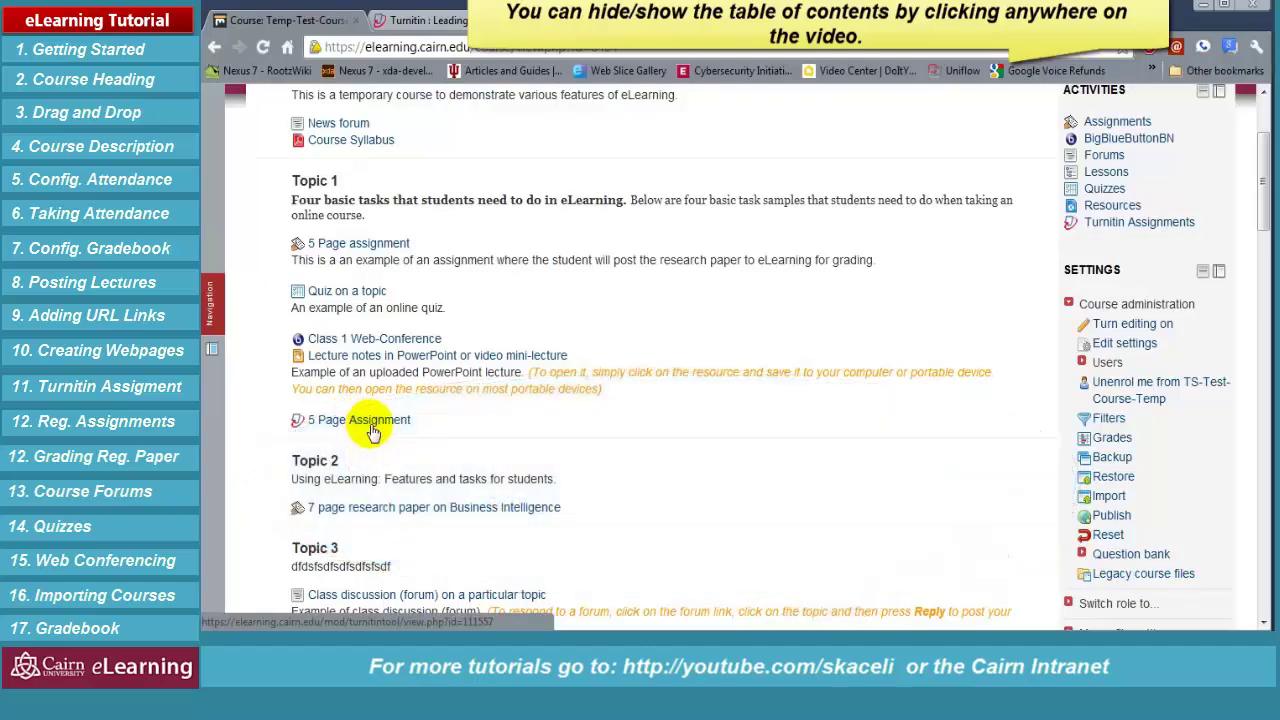
In 5 Page Assignment, edit Part 1's dates, moving the post date to 30 July 2012
left_click(382, 424)
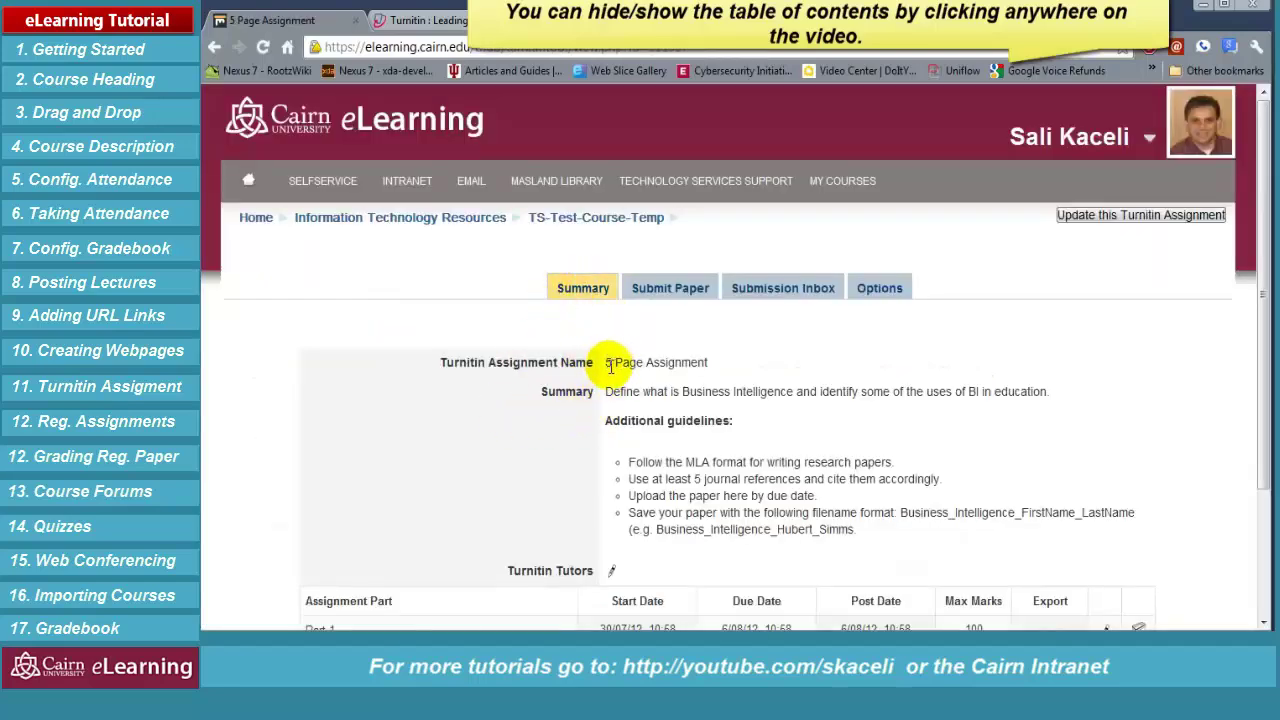
scroll(660, 426, "down", 2)
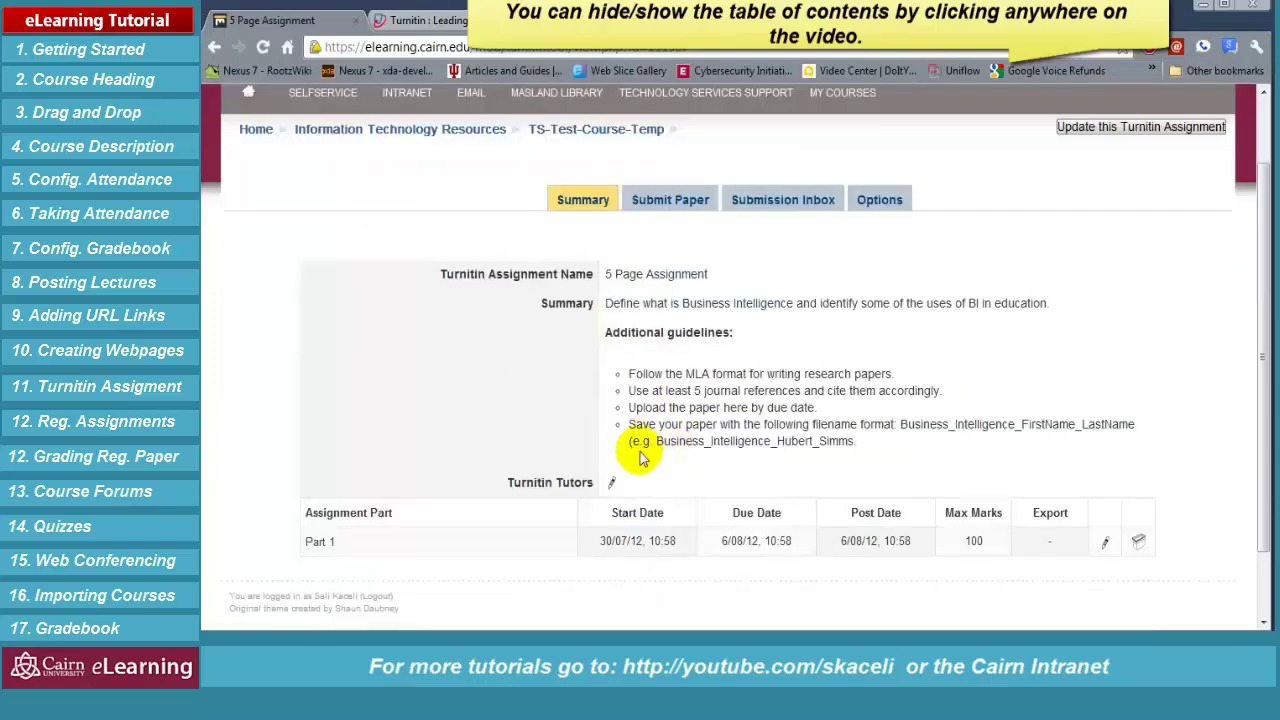
triple_click(637, 512)
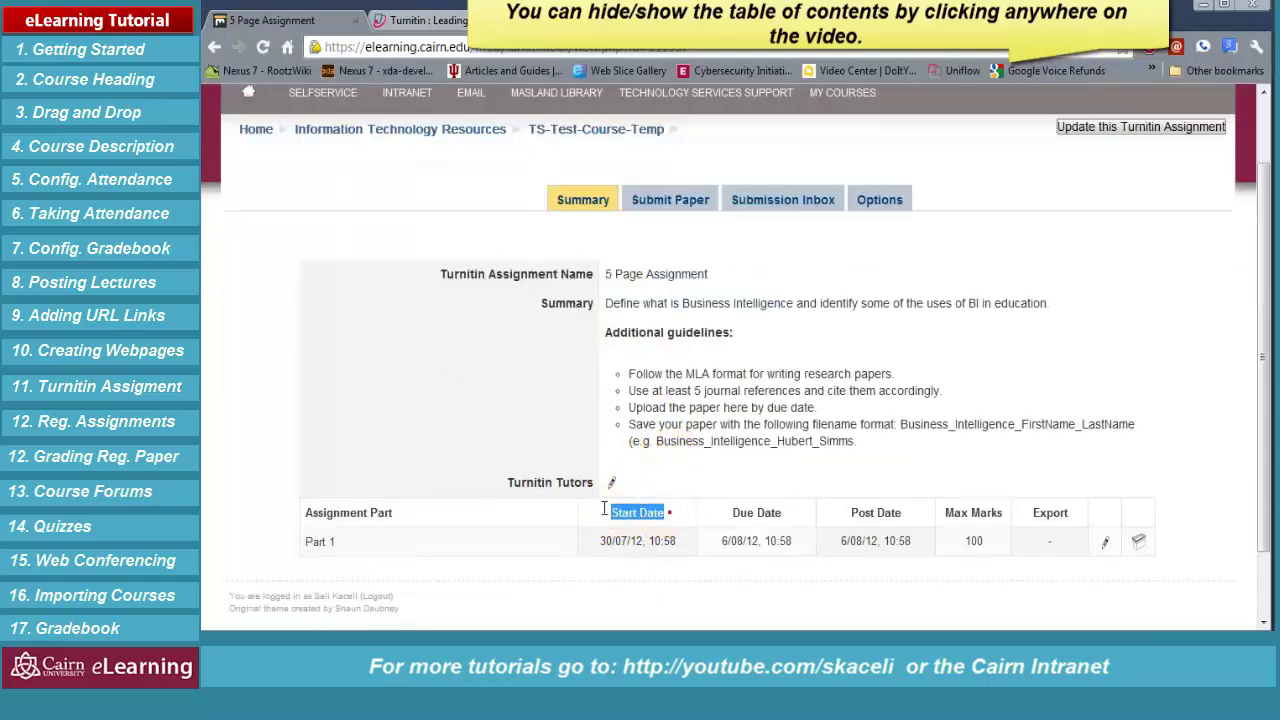
triple_click(756, 512)
triple_click(900, 513)
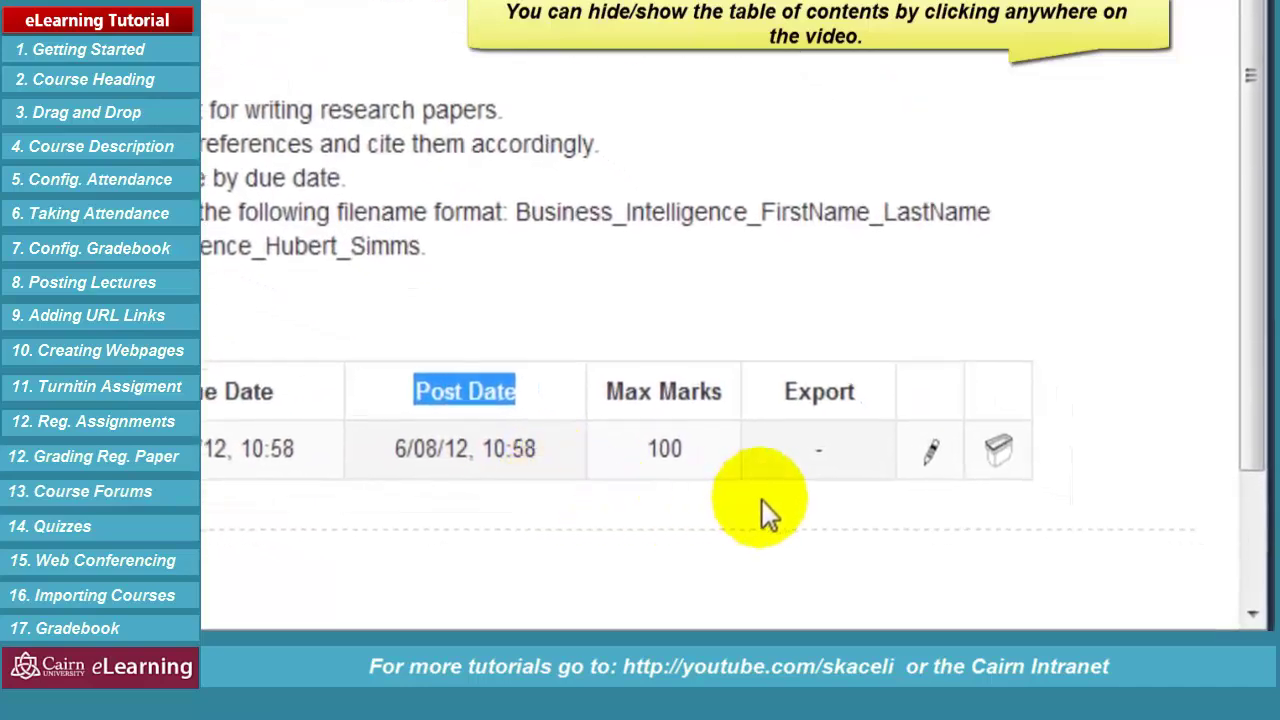
left_click(932, 455)
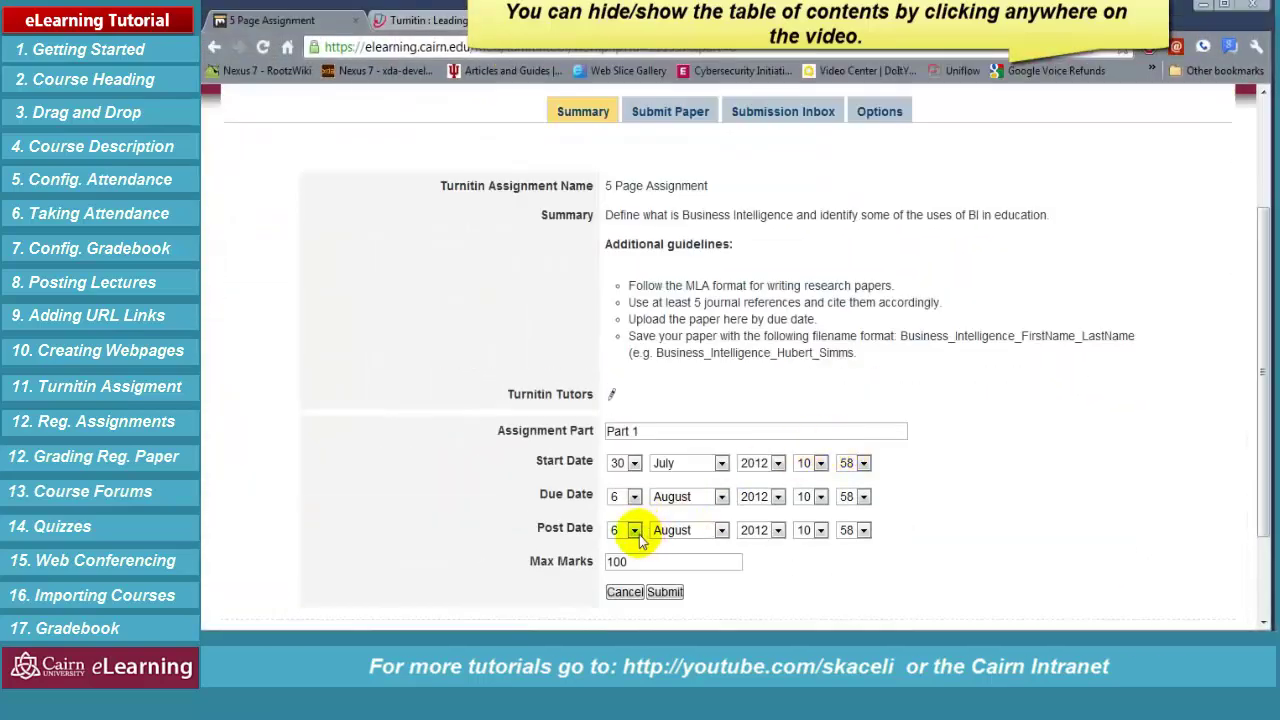
left_click(634, 530)
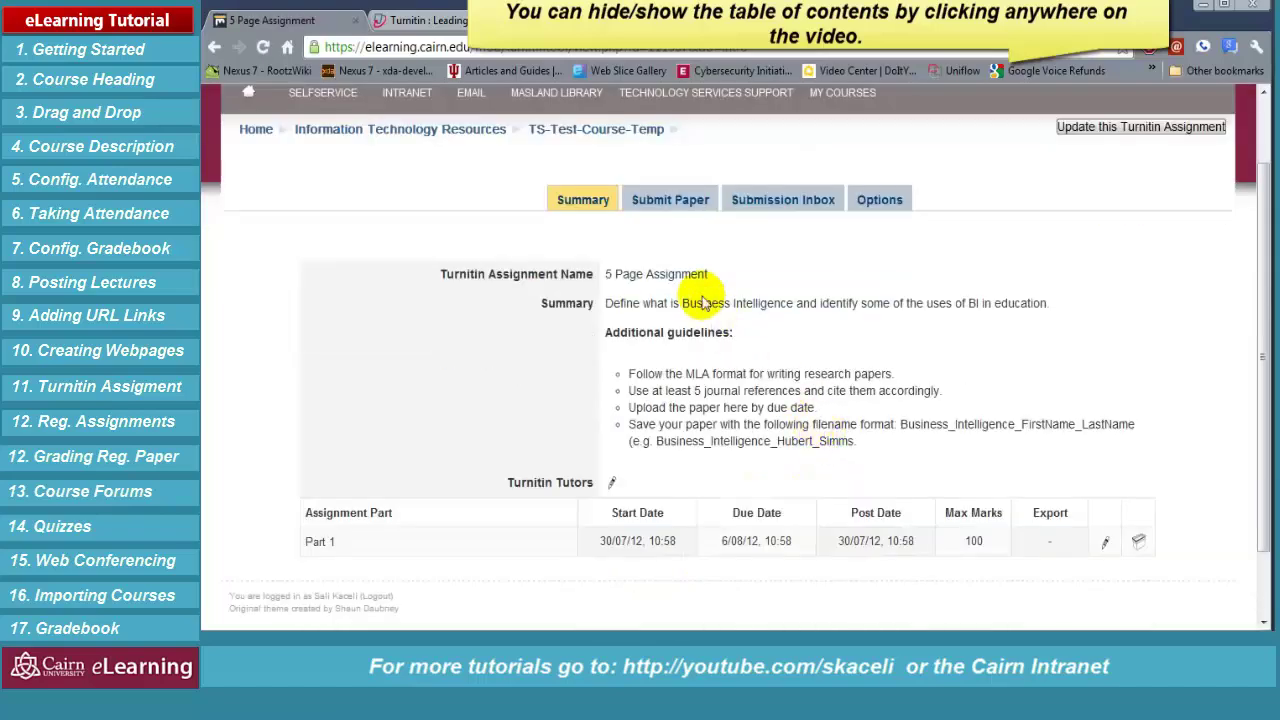
Start a paper submission for IT Staff titled '5 Page Paper on Business Intelligence'
left_click(672, 204)
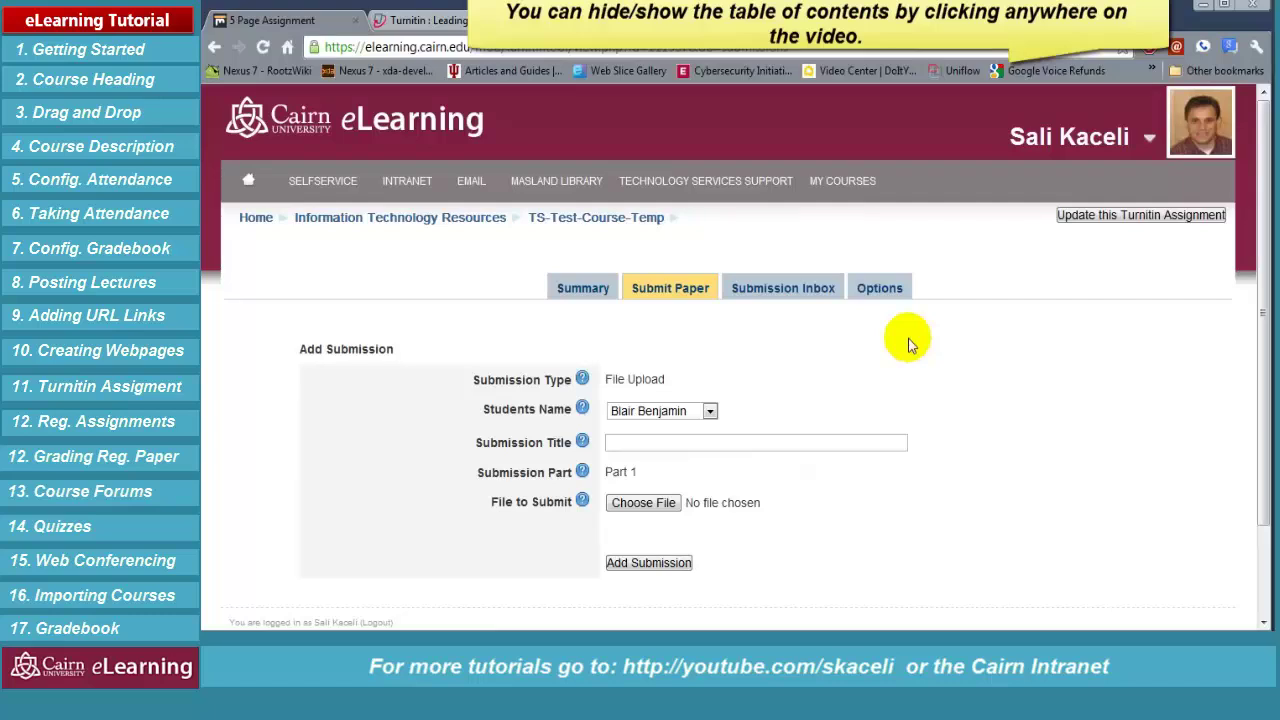
left_click(710, 413)
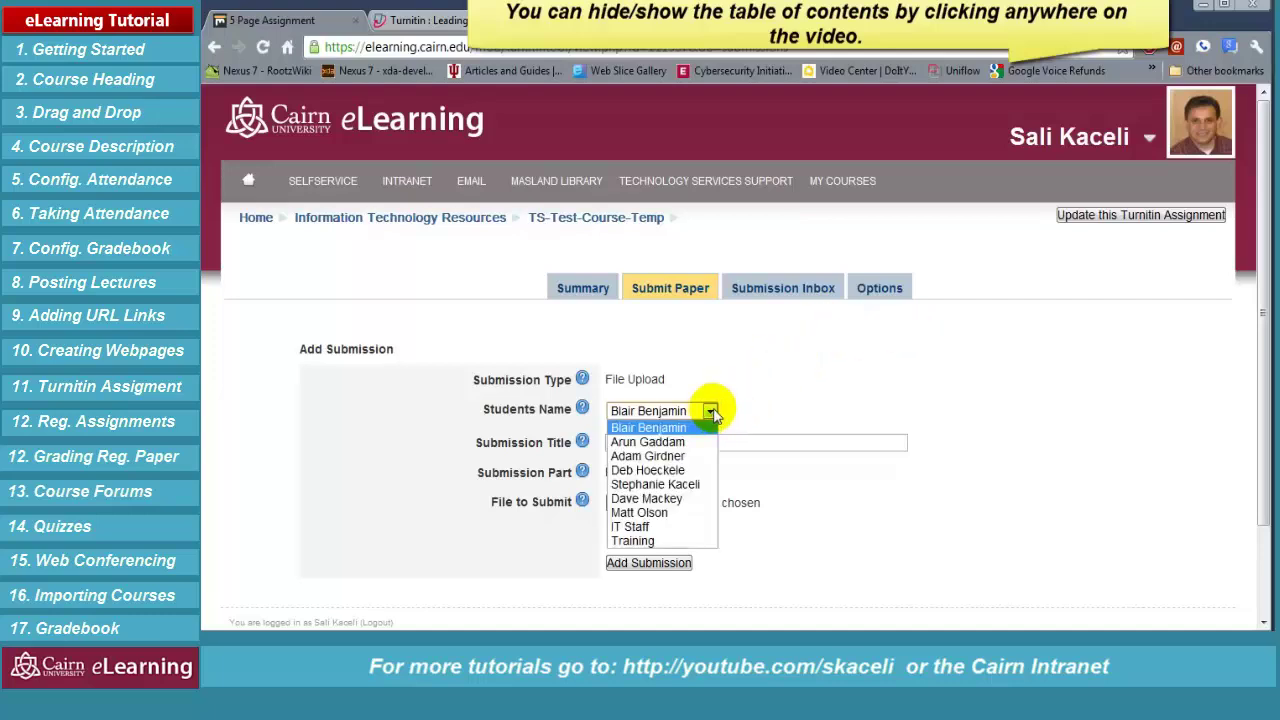
left_click(628, 526)
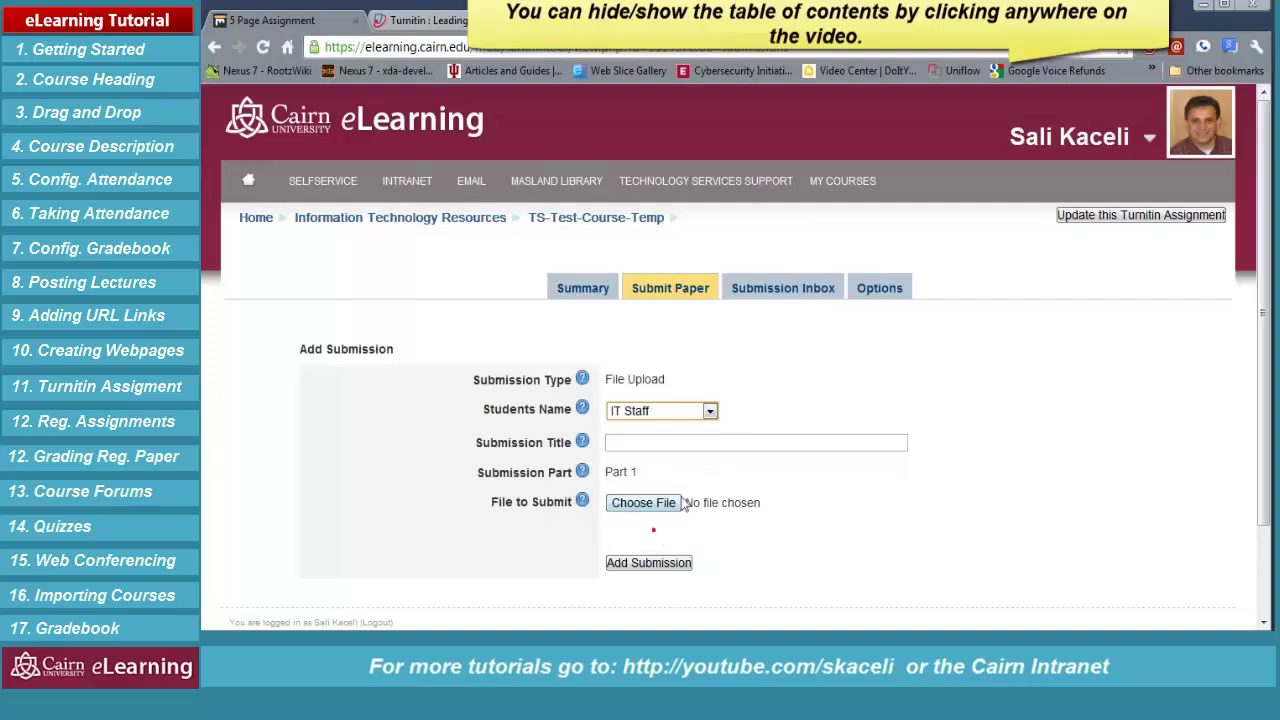
left_click(623, 445)
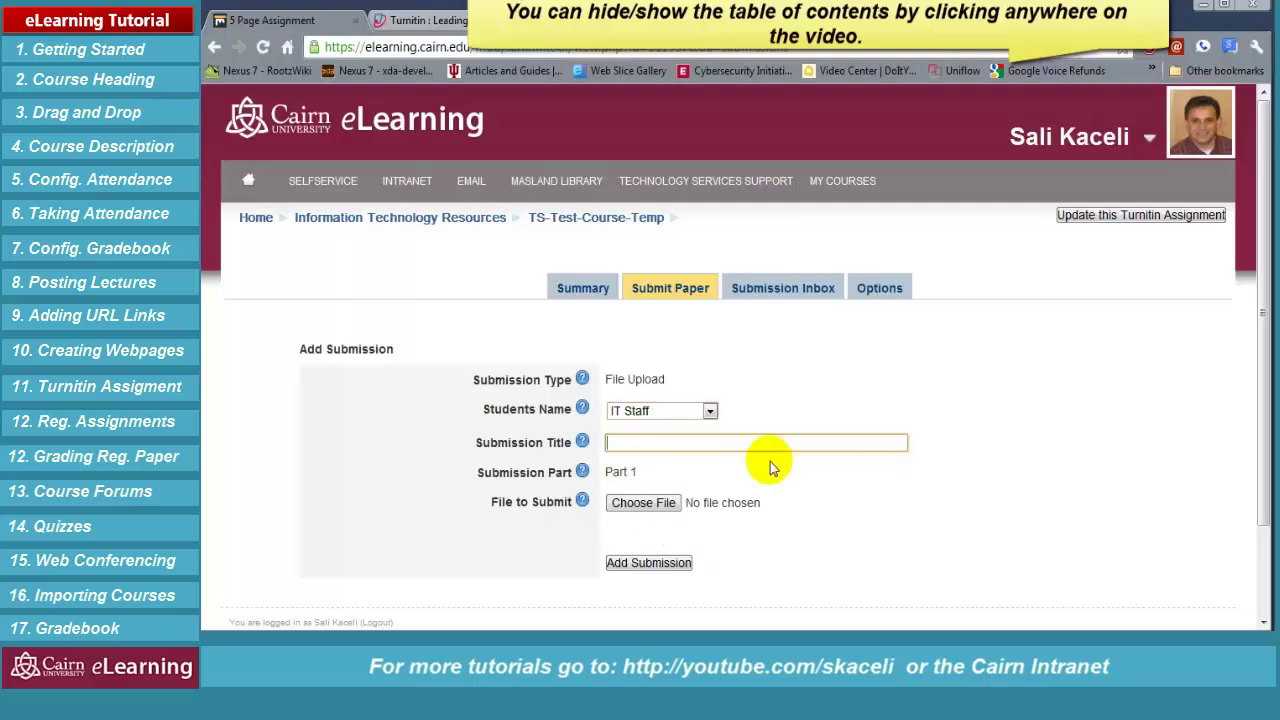
type("5 Page Paper on Business Intelligence")
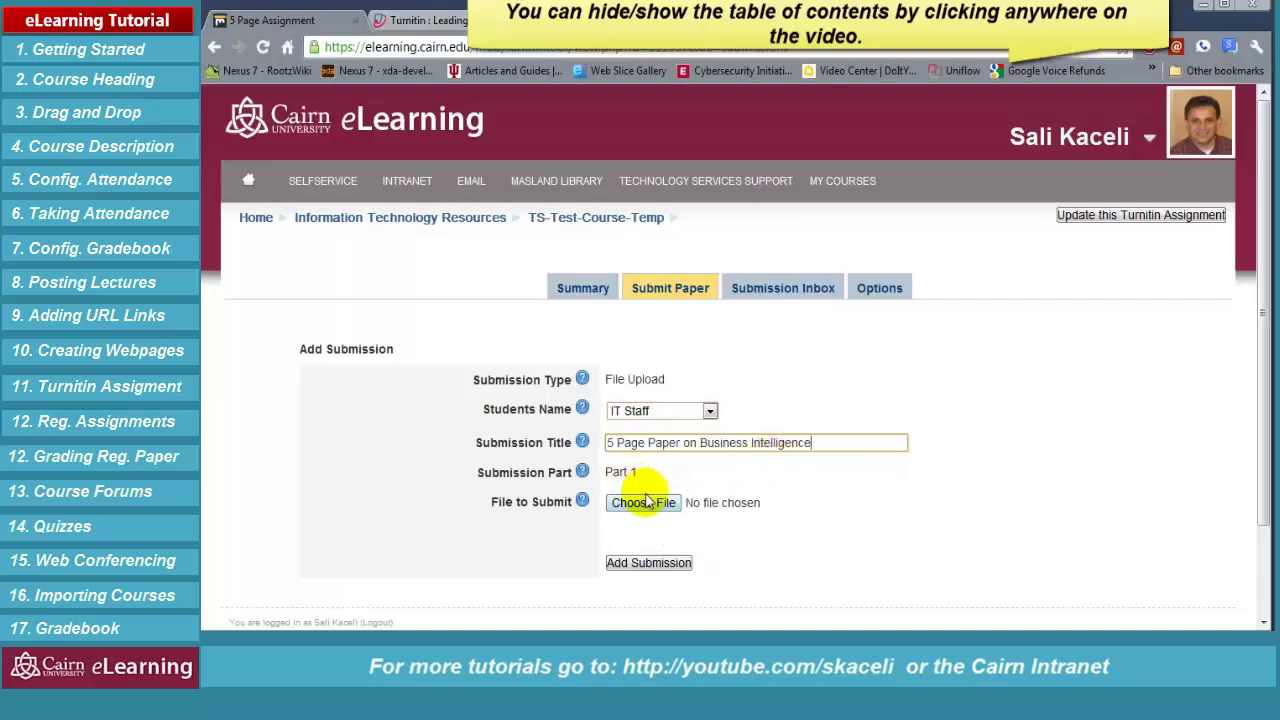
Pick the Word paper file from its folder and add the submission to Part 1
left_click(650, 507)
double_click(394, 190)
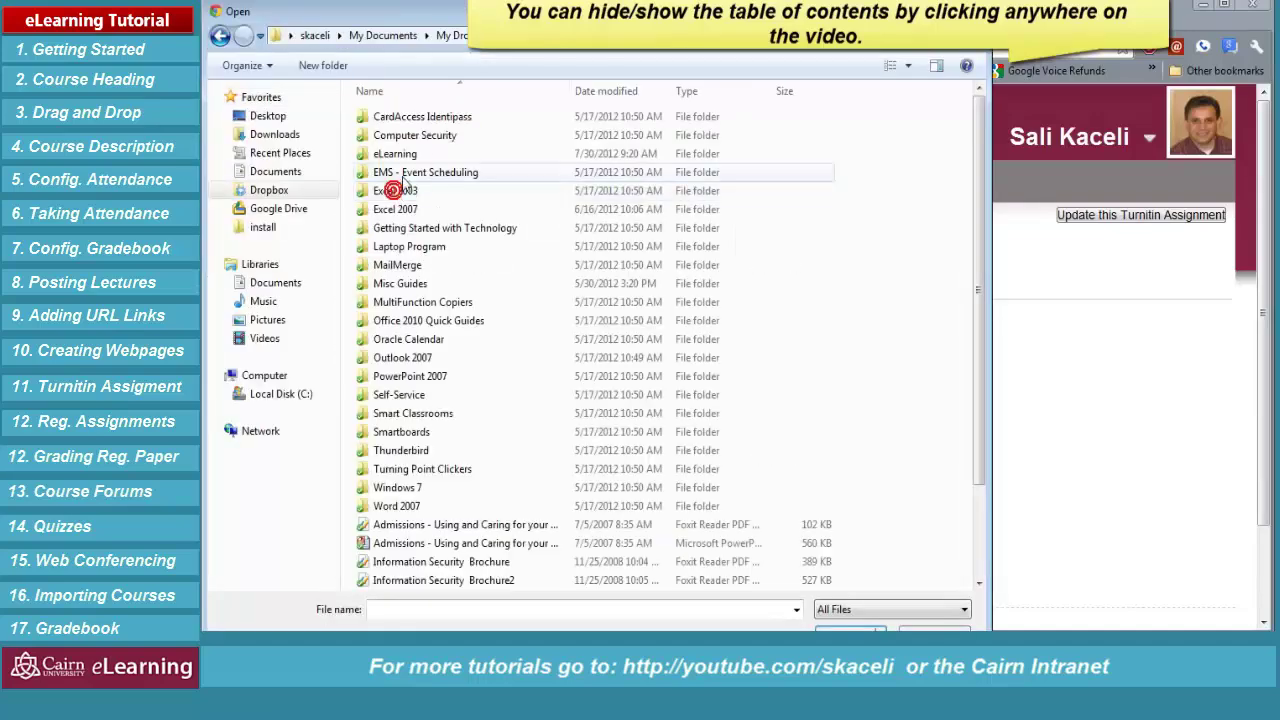
double_click(400, 152)
double_click(362, 157)
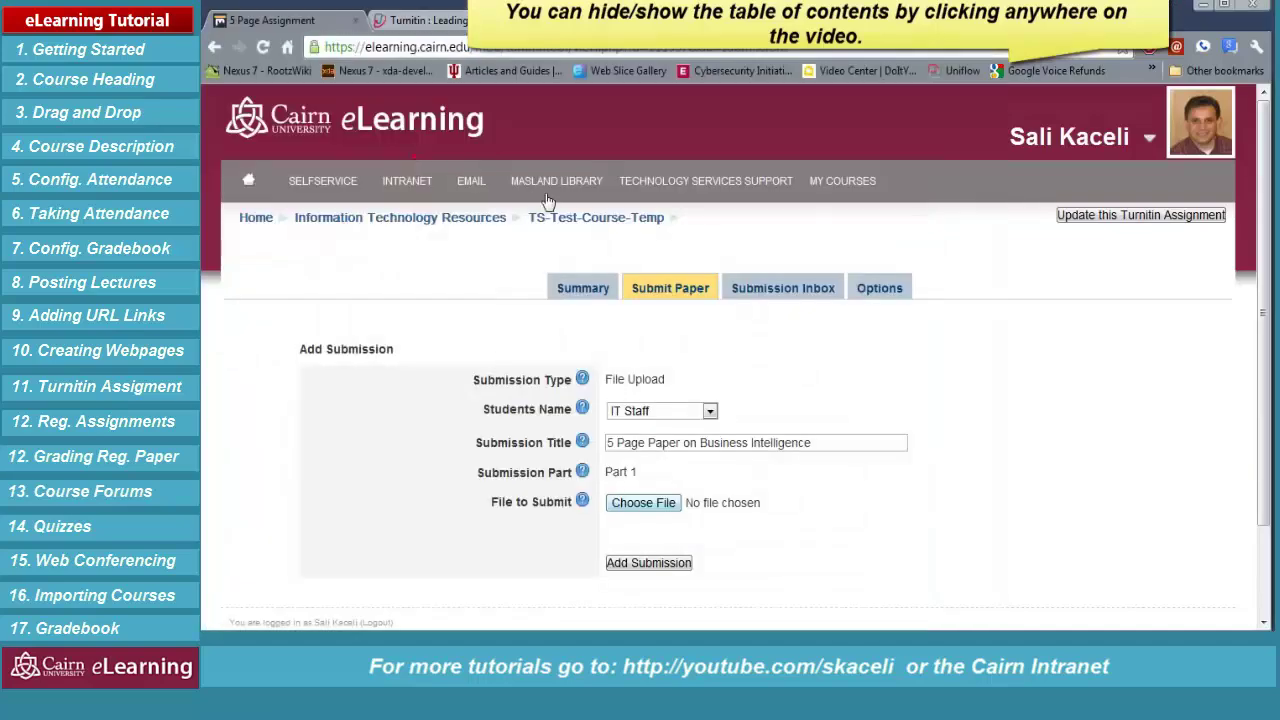
left_click(660, 564)
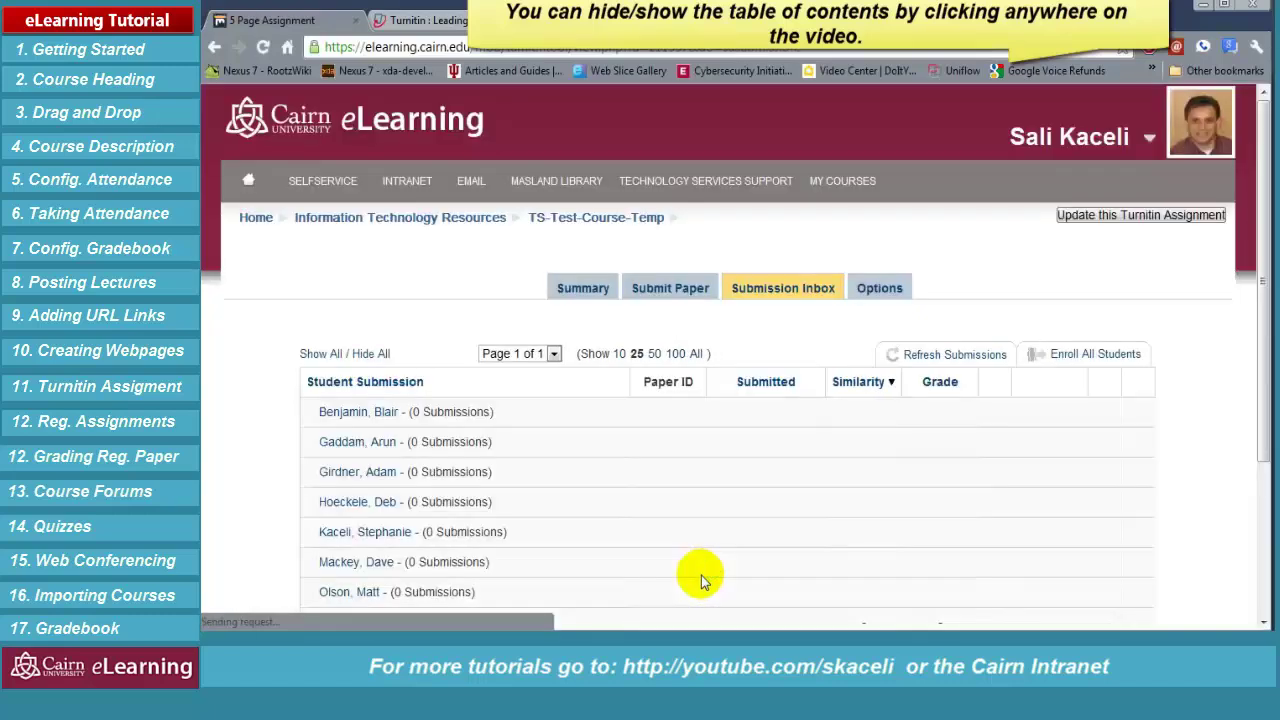
Refresh the Submission Inbox to show the new paper, then view the assignment's Turnitin Options
scroll(738, 558, "down", 2)
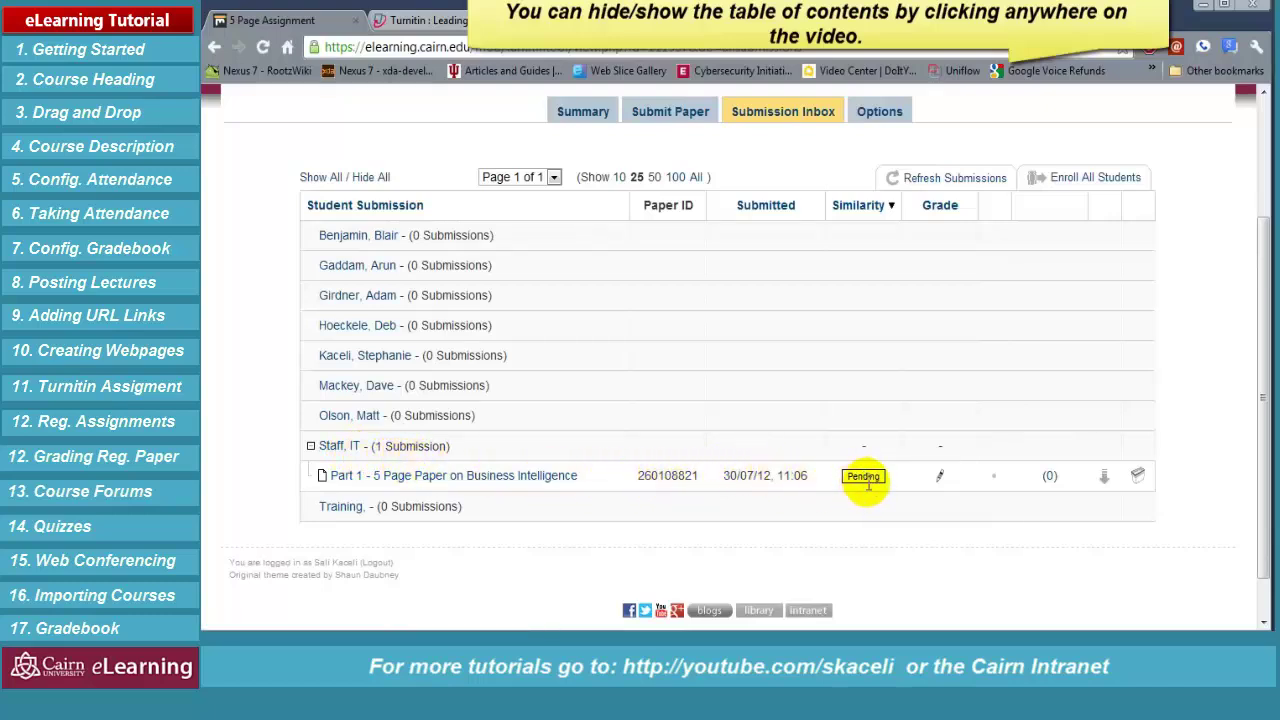
left_click(930, 180)
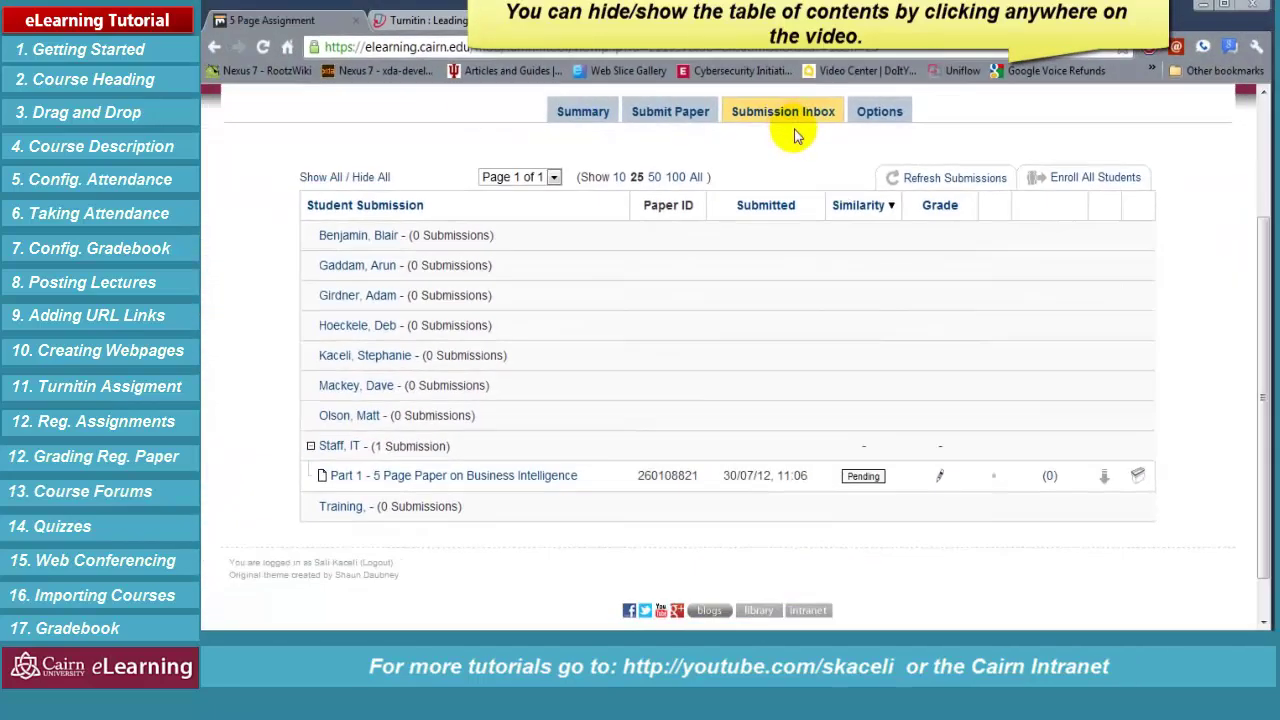
left_click(875, 111)
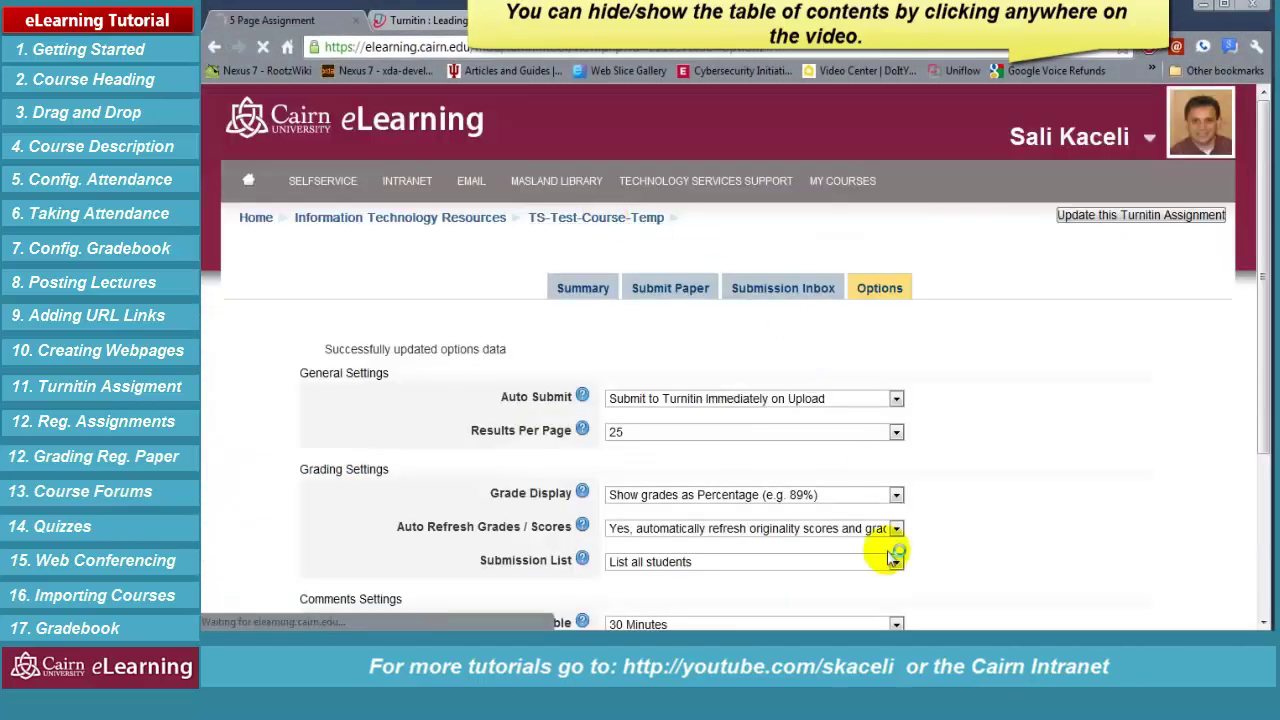
Open Test assignment via turnitin from the course page and view its Submission Inbox
scroll(680, 514, "down", 4)
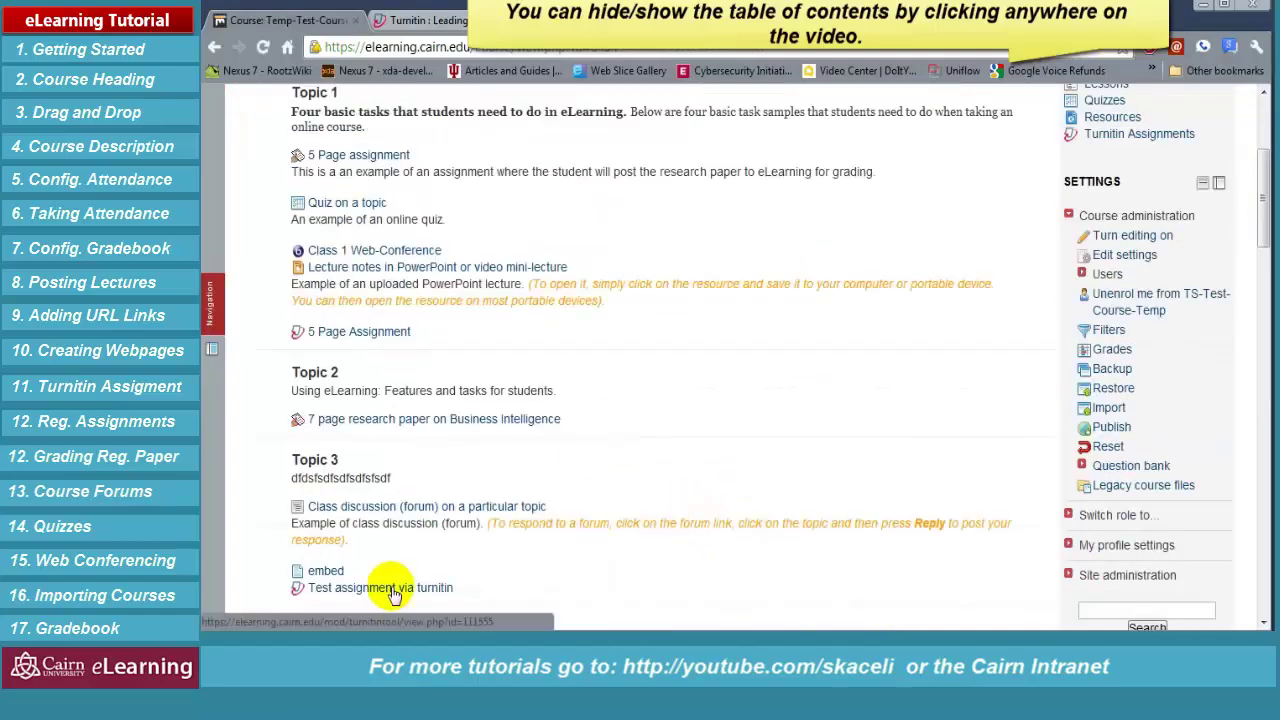
left_click(420, 588)
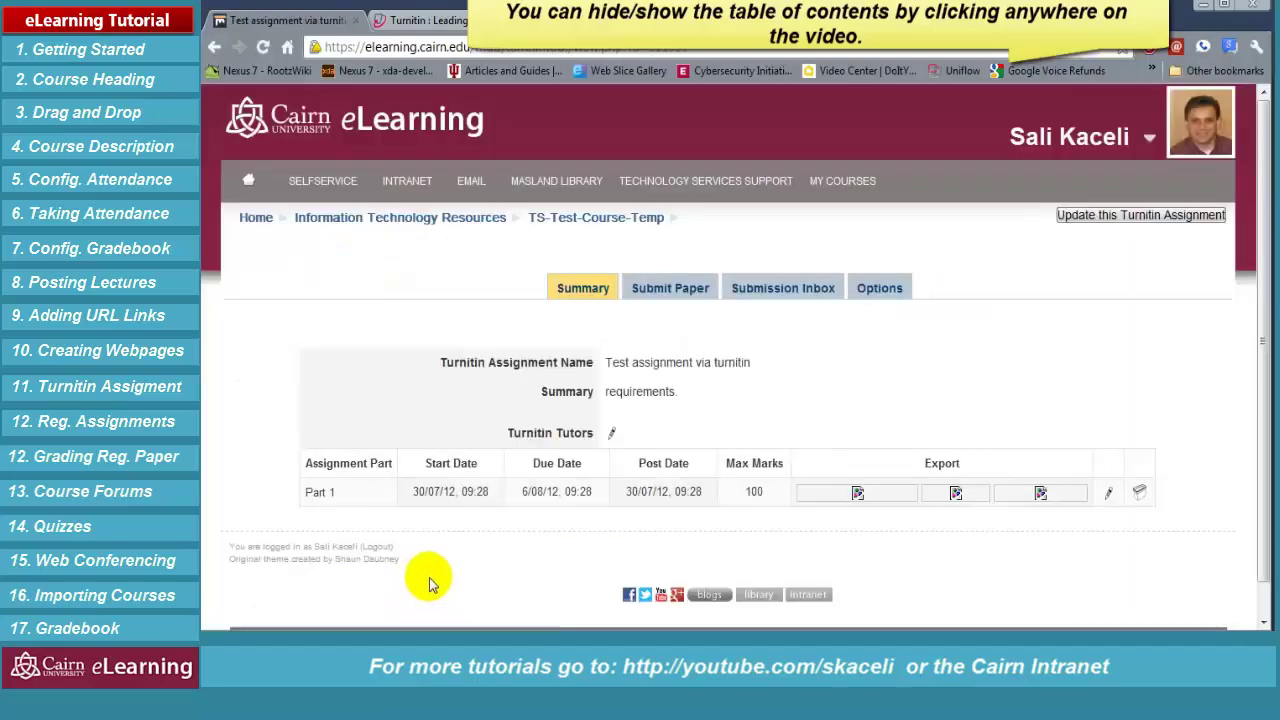
left_click(752, 300)
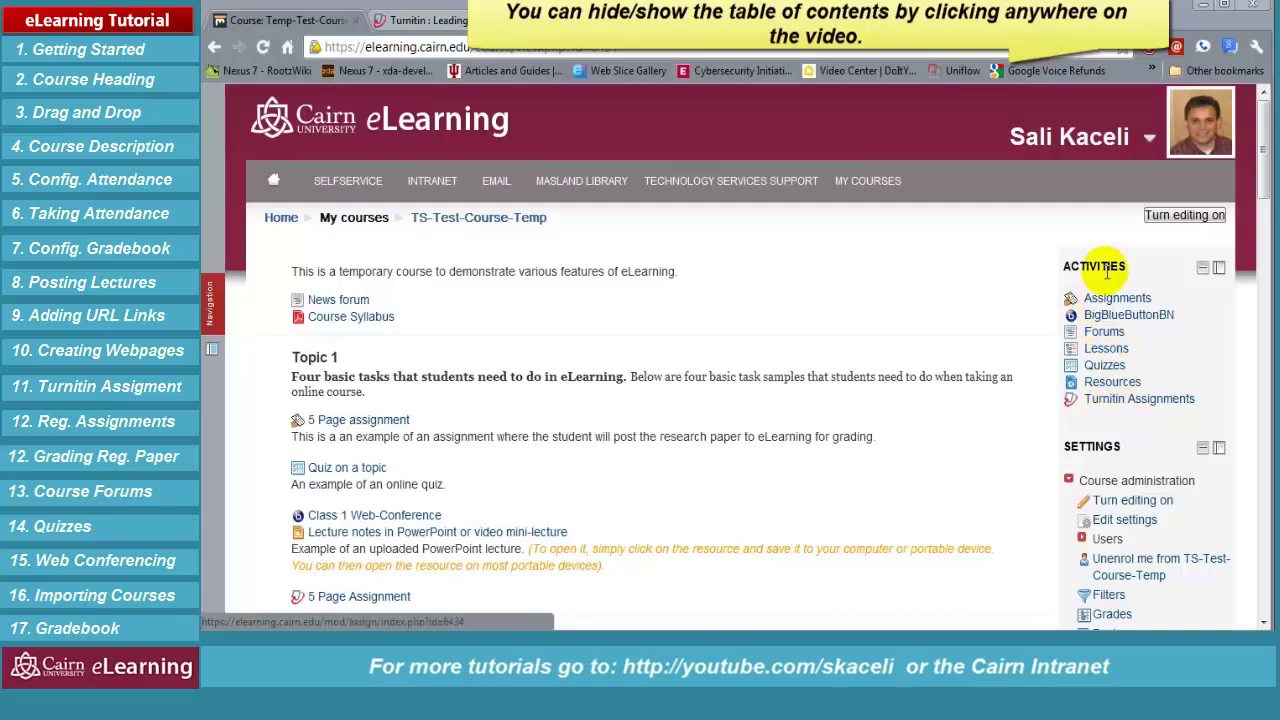
List the course's Turnitin assignments, open the second one's inbox, and open its 66% report
left_click(1137, 400)
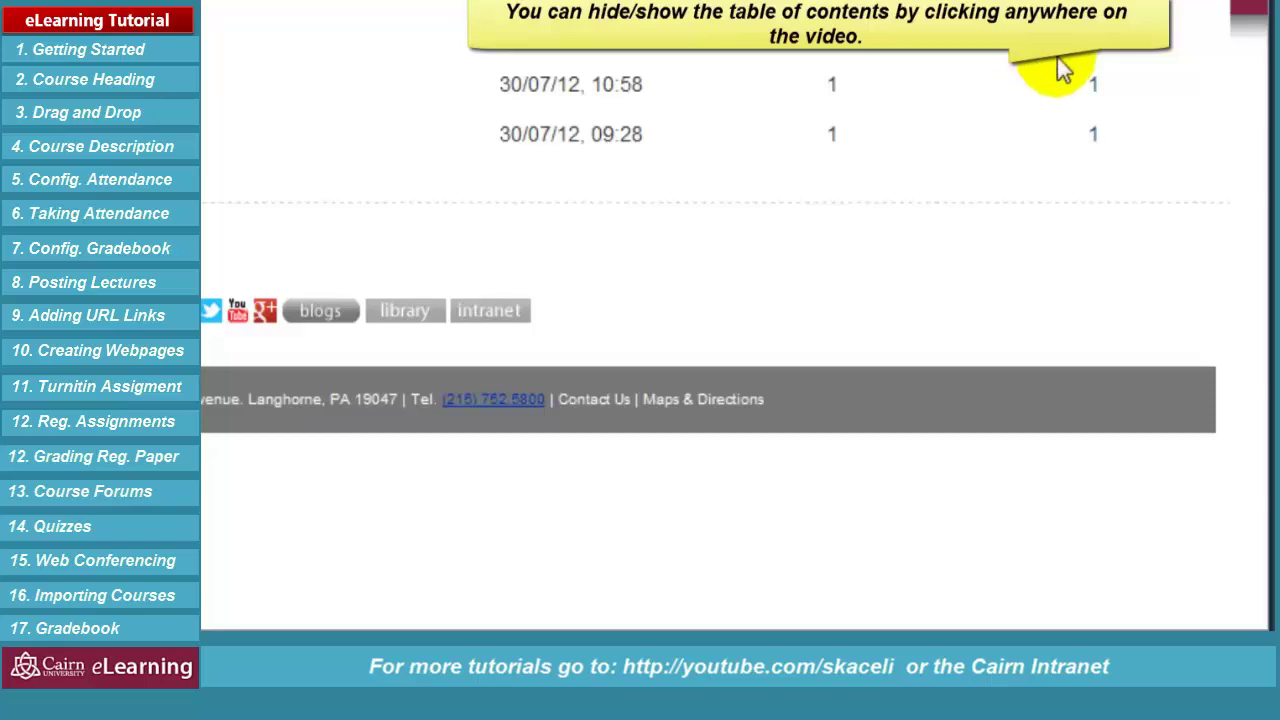
left_click(1096, 140)
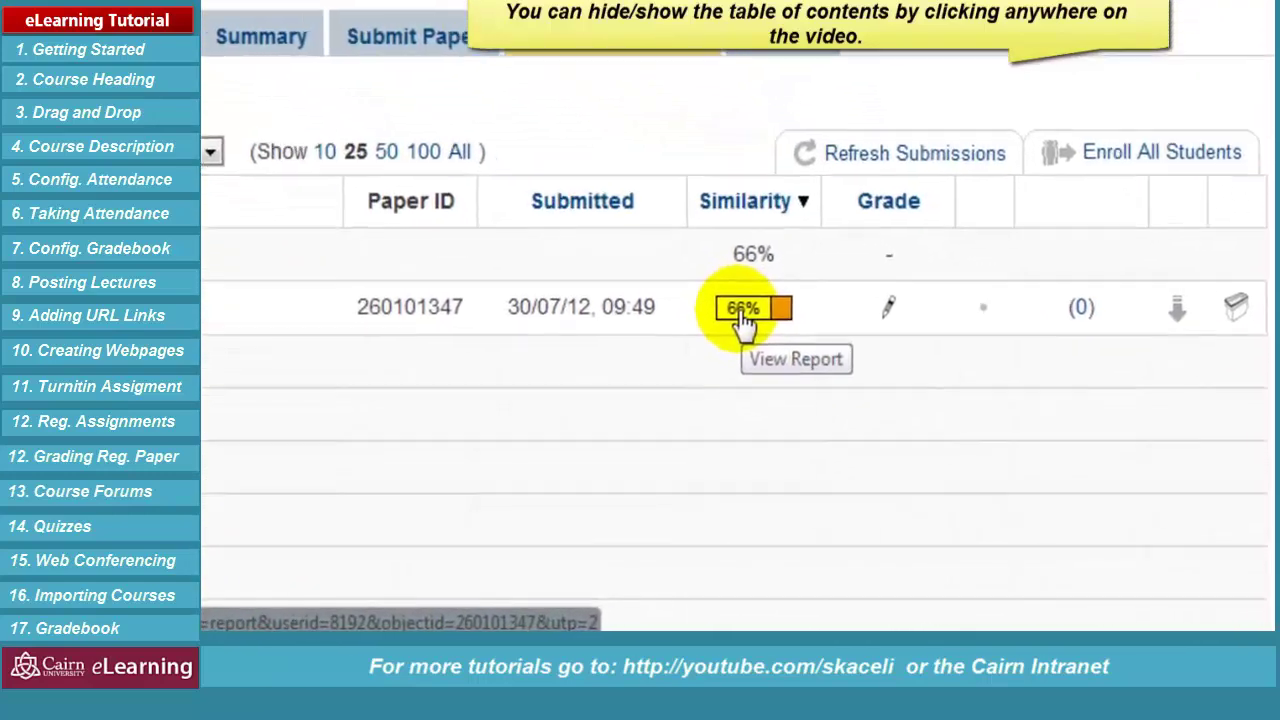
left_click(738, 310)
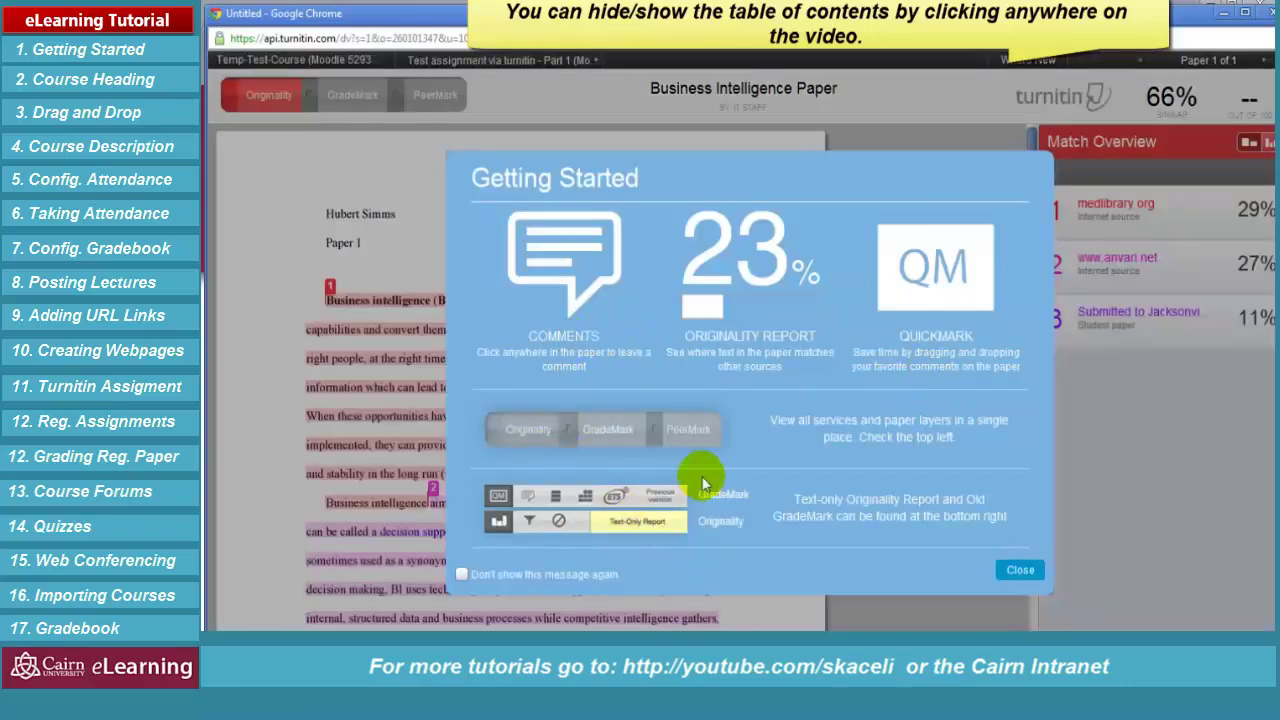
Dismiss the Getting Started overlay, review the sources of matches 1–3, then switch to GradeMark
left_click(1018, 567)
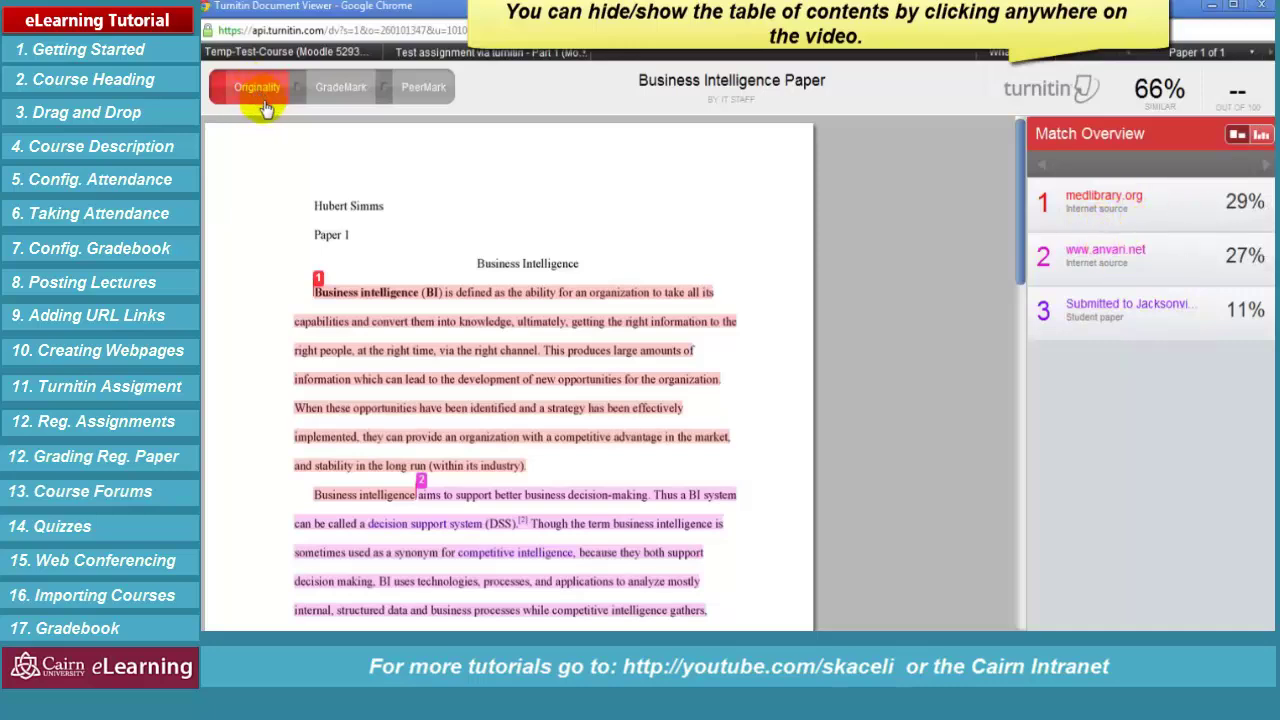
left_click(412, 349)
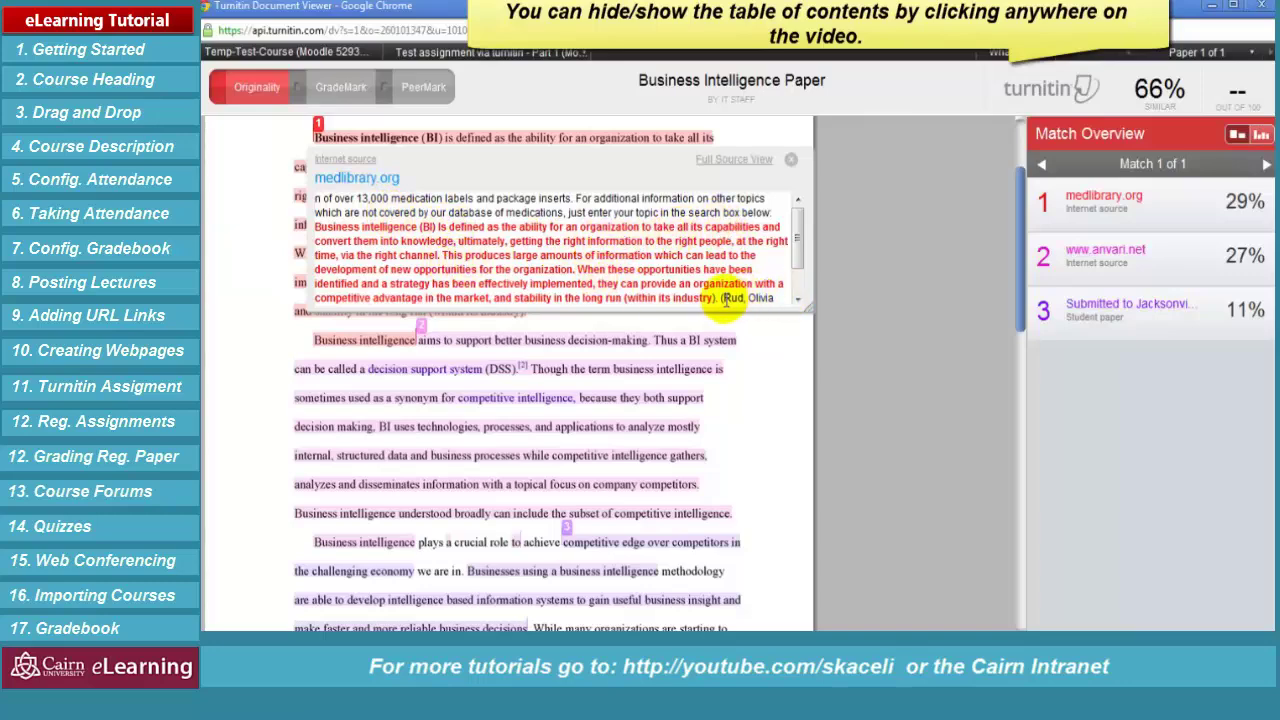
scroll(300, 268, "up", 1)
scroll(300, 268, "up", 1)
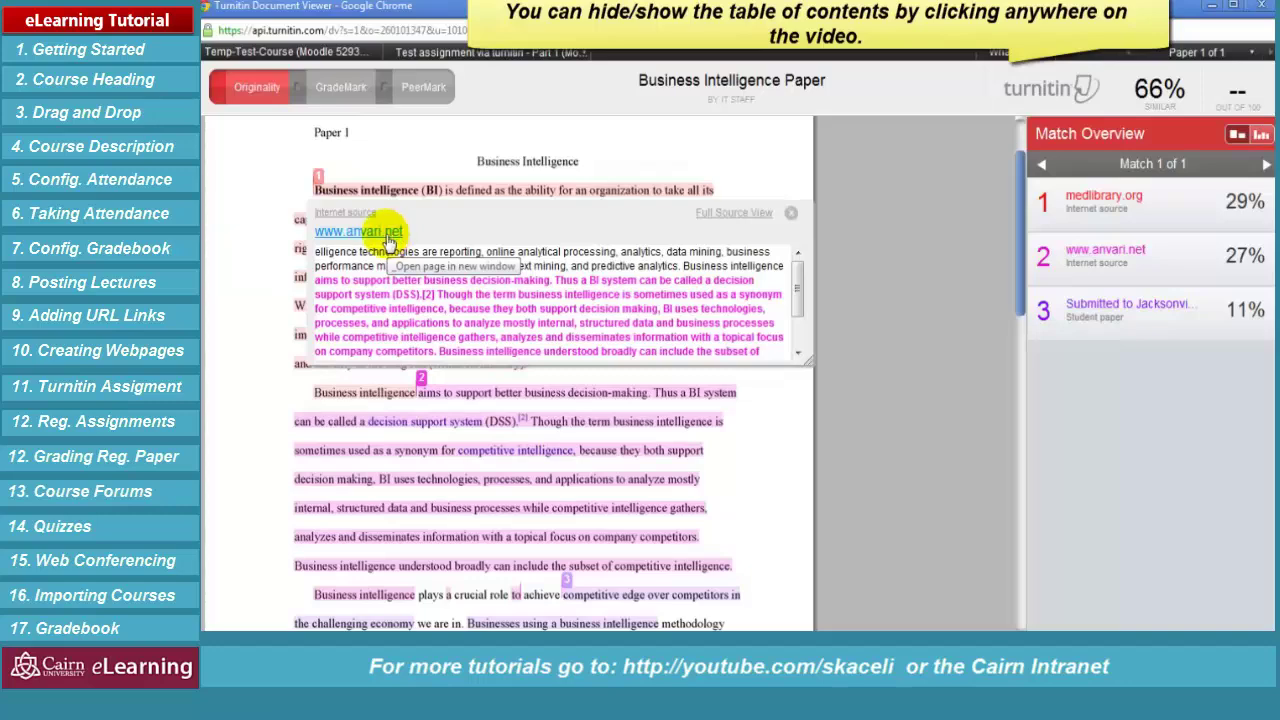
scroll(600, 580, "down", 1)
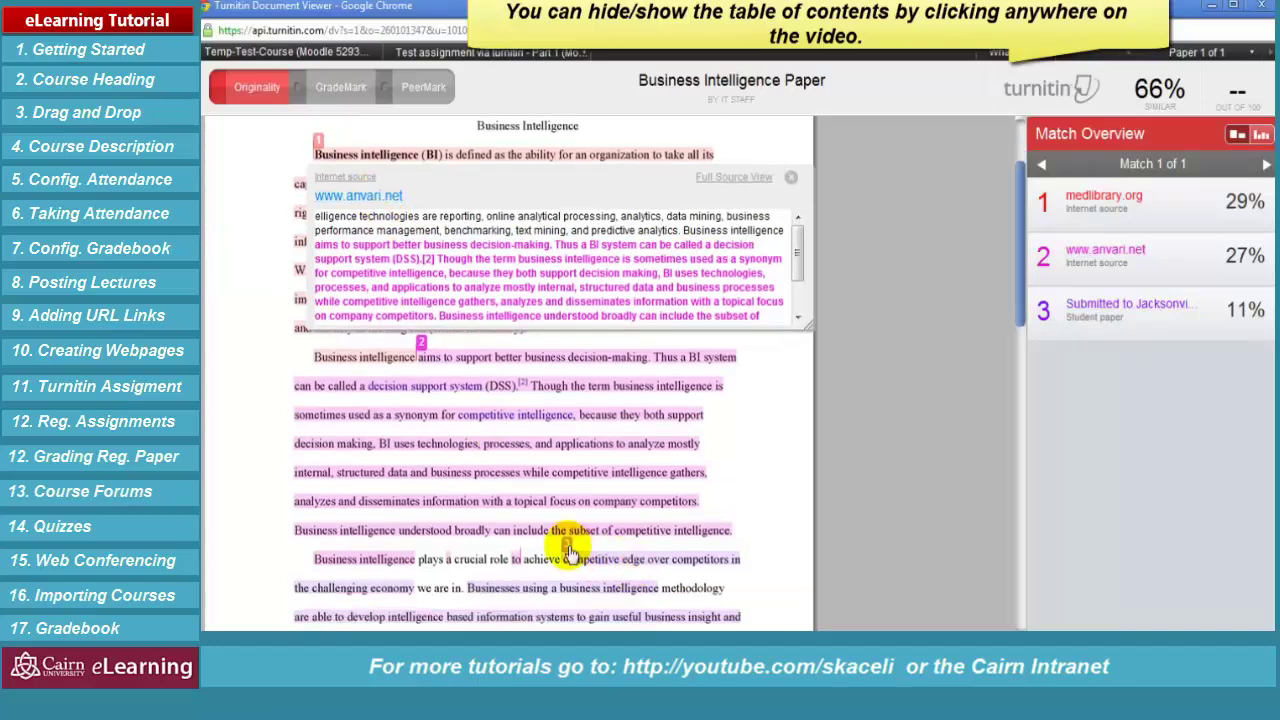
left_click(570, 550)
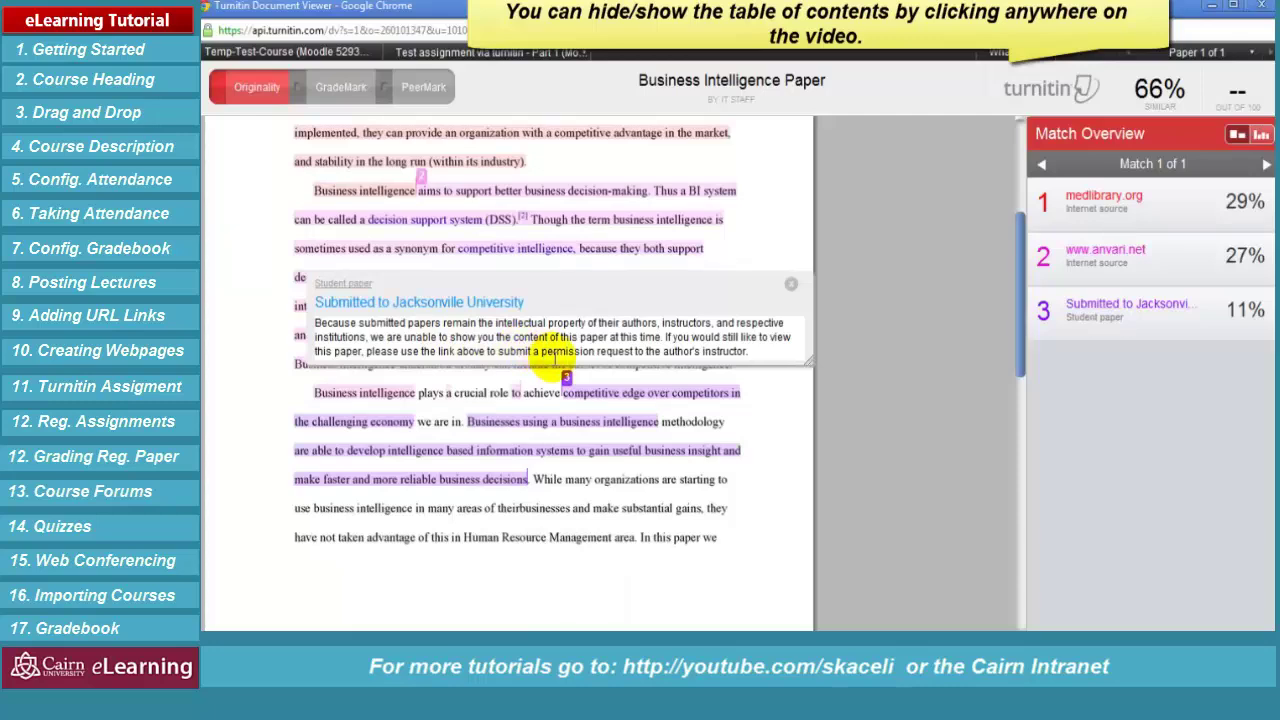
scroll(560, 390, "up", 1)
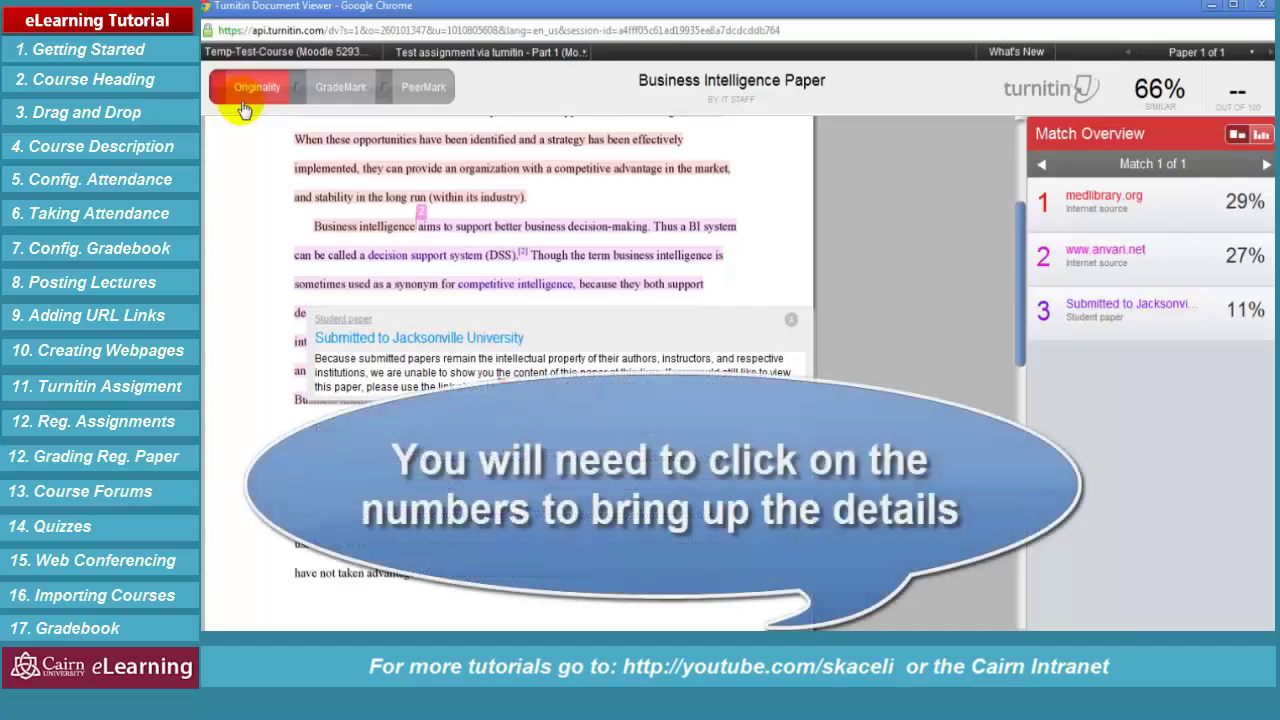
scroll(490, 161, "up", 3)
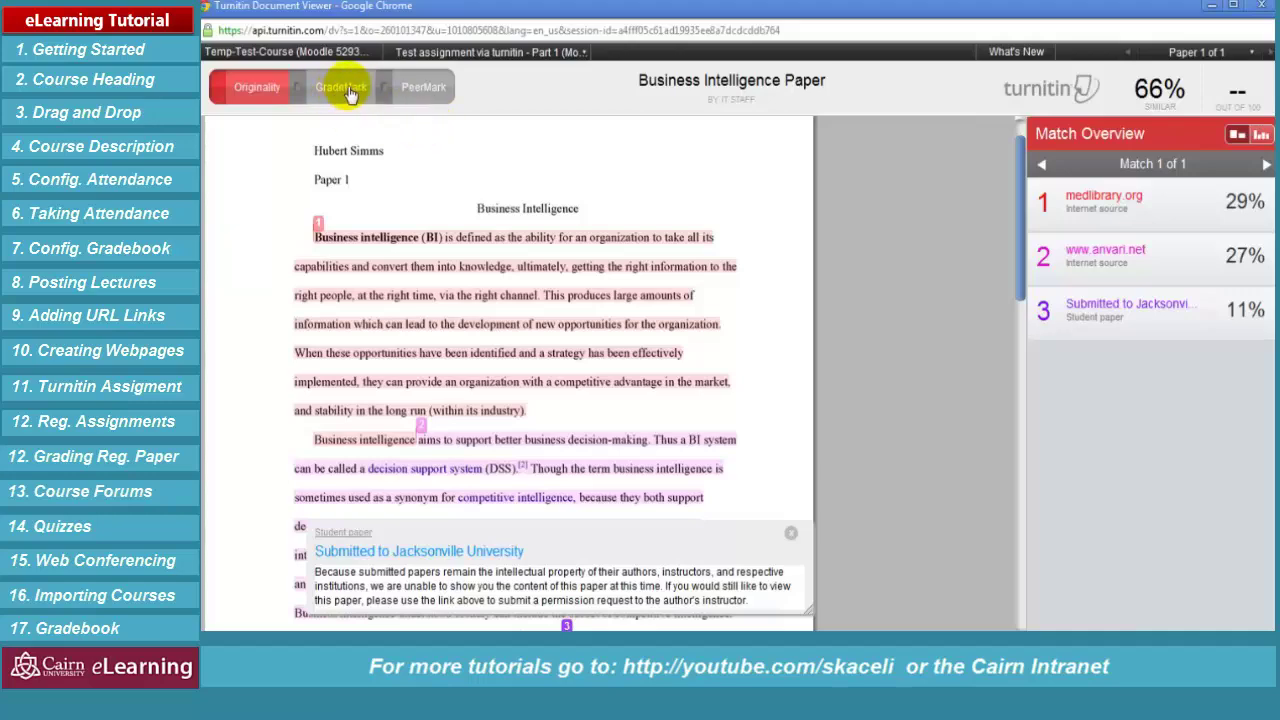
left_click(349, 91)
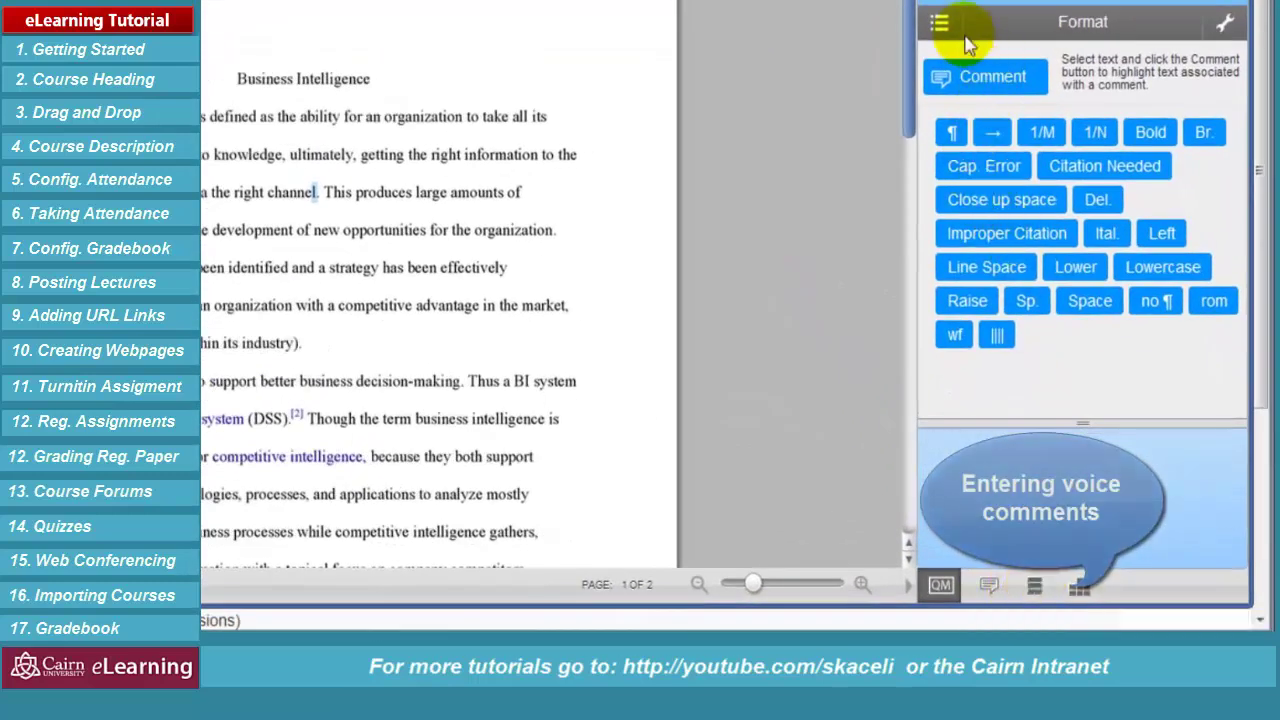
Comment beside the author's name and save it as a new 'Box number missing' QuickMark
mouse_move(995, 240)
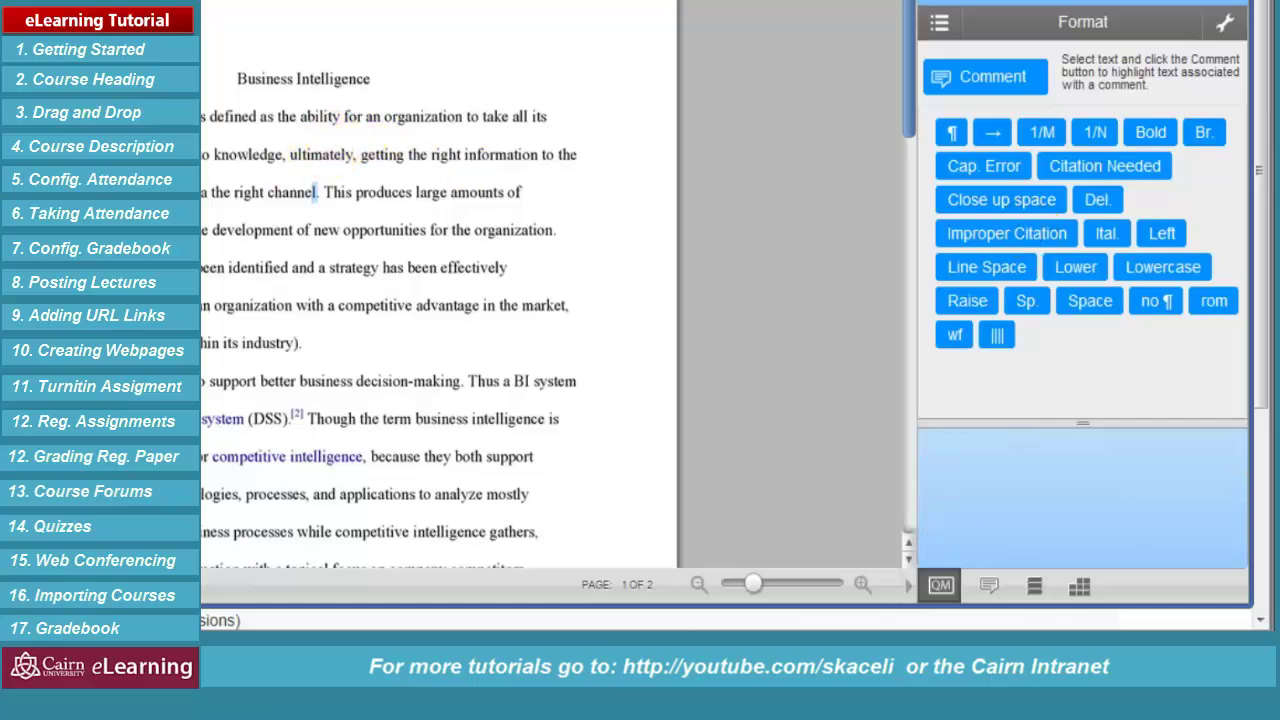
scroll(343, 157, "up", 3)
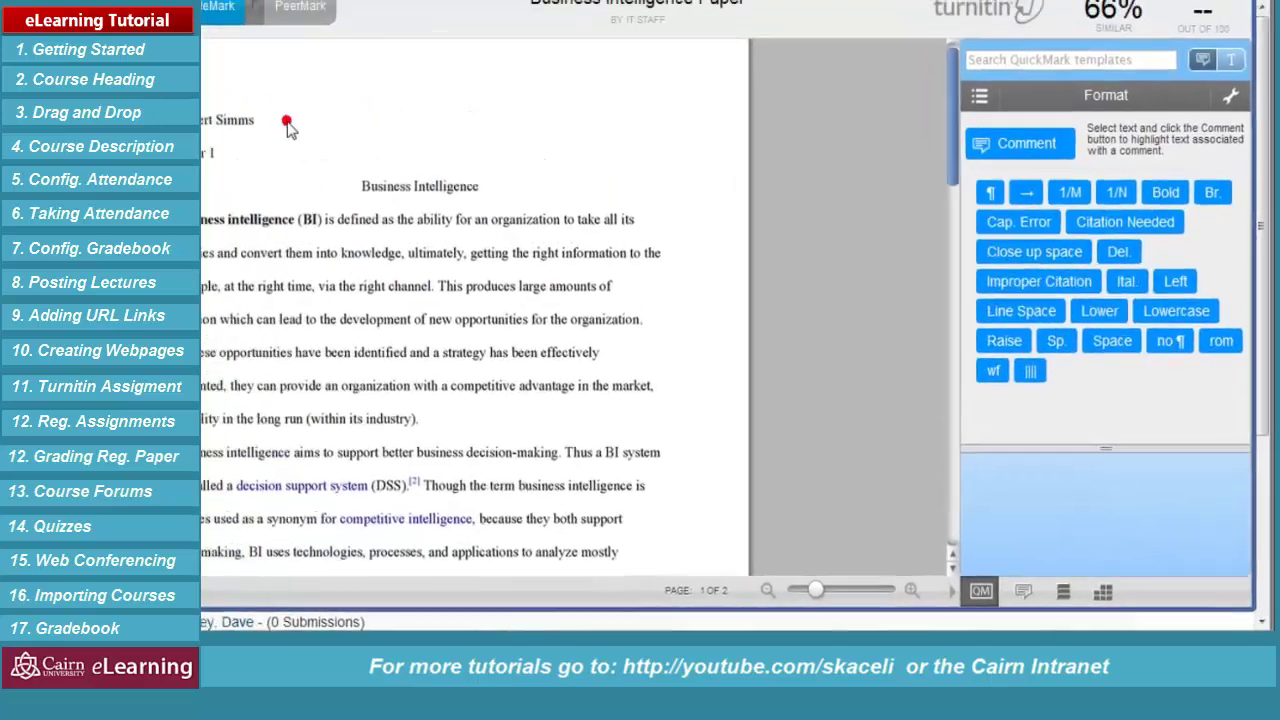
left_click(287, 125)
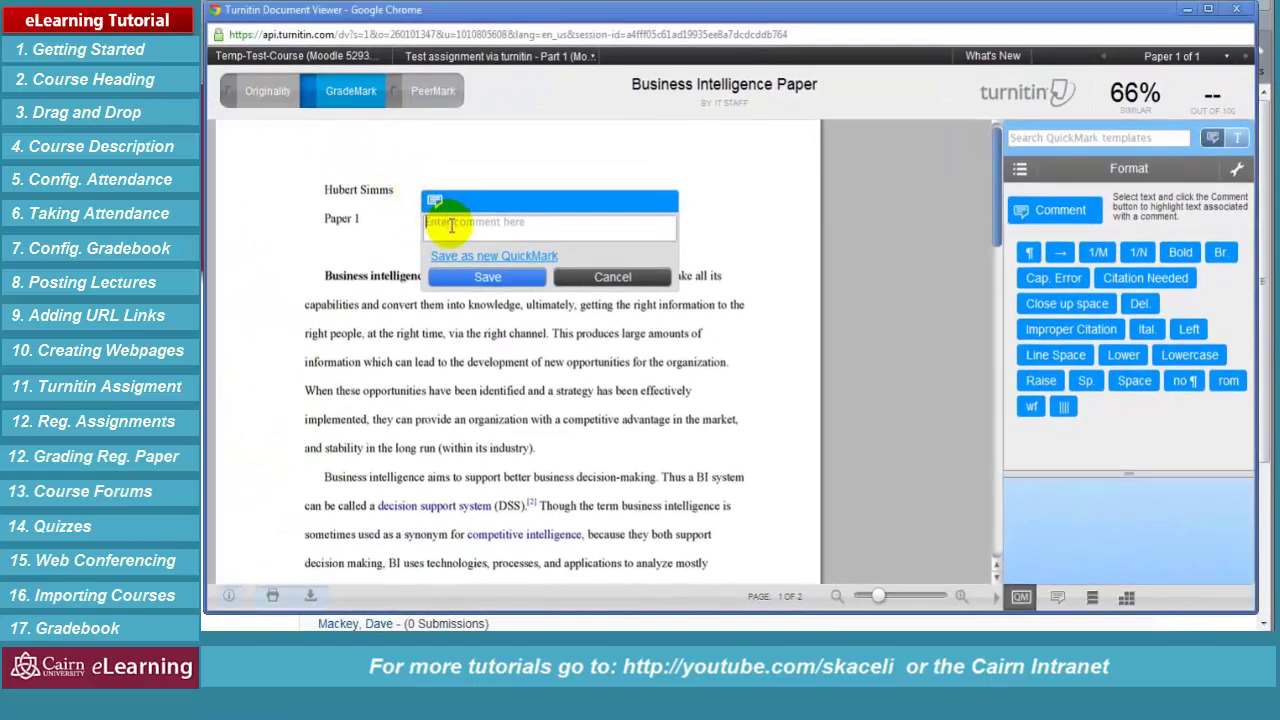
type("Box Number")
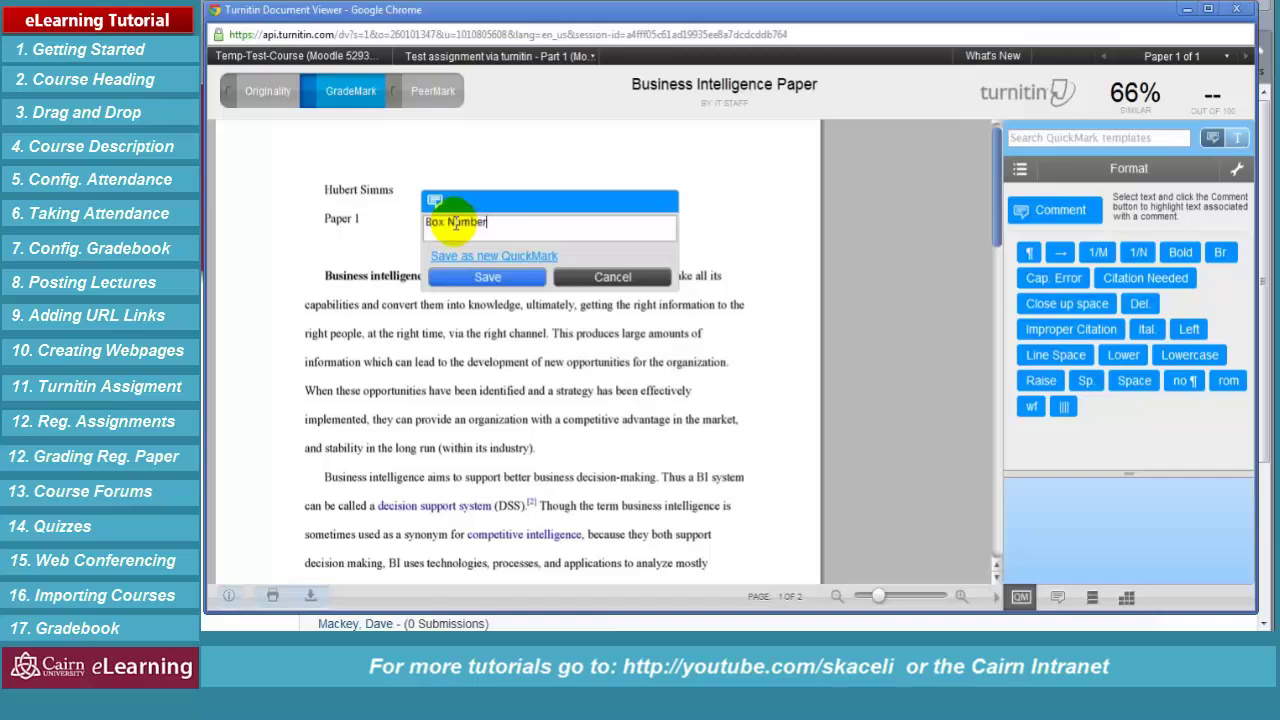
left_click(508, 272)
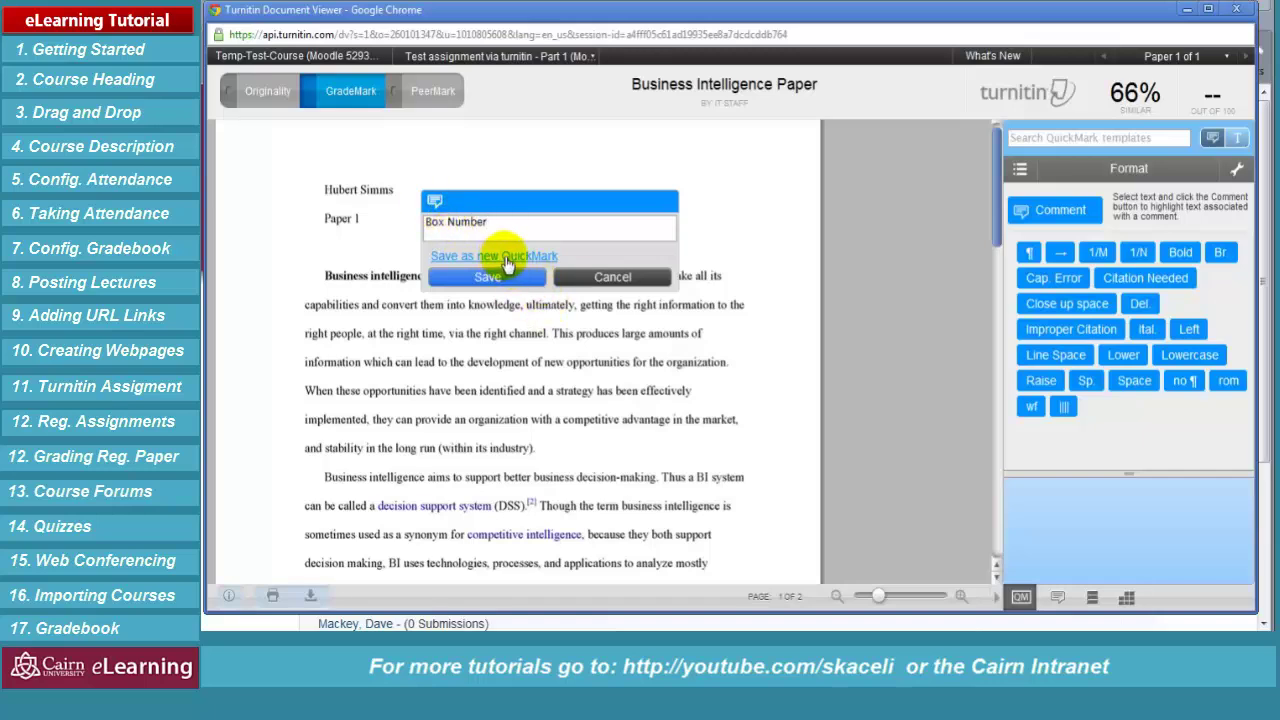
left_click(508, 259)
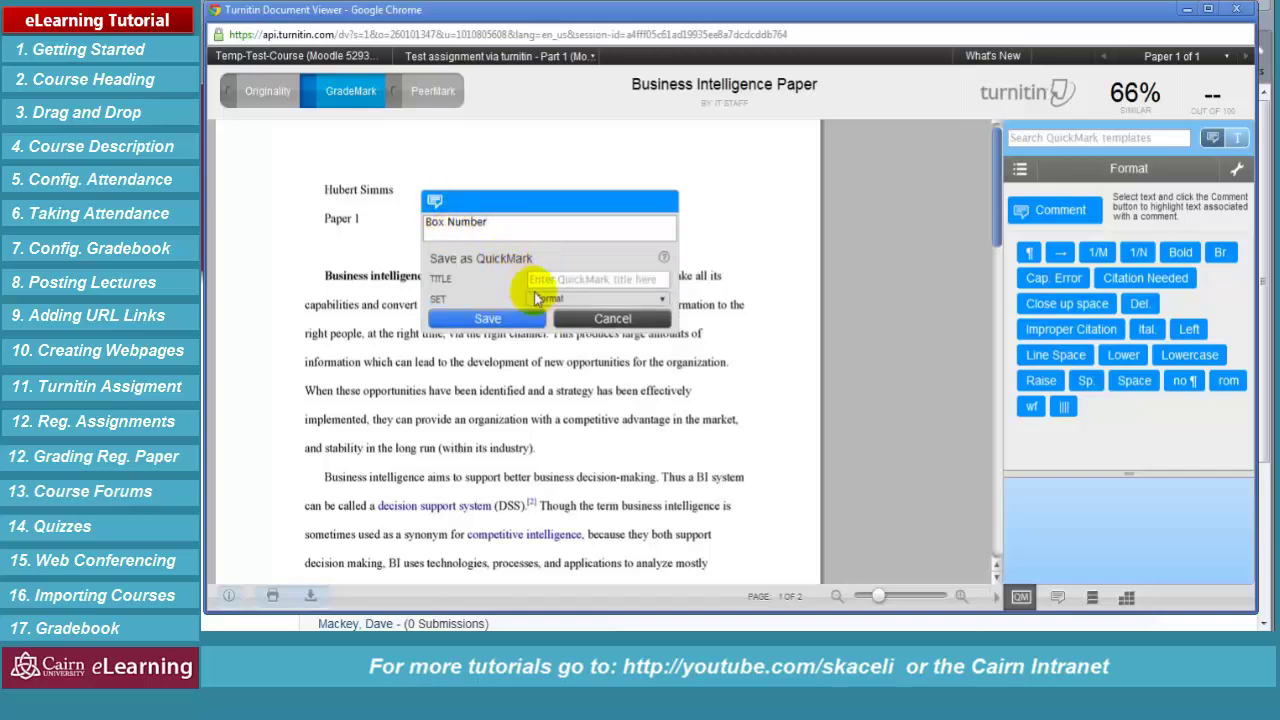
type("Box number missing")
left_click(508, 320)
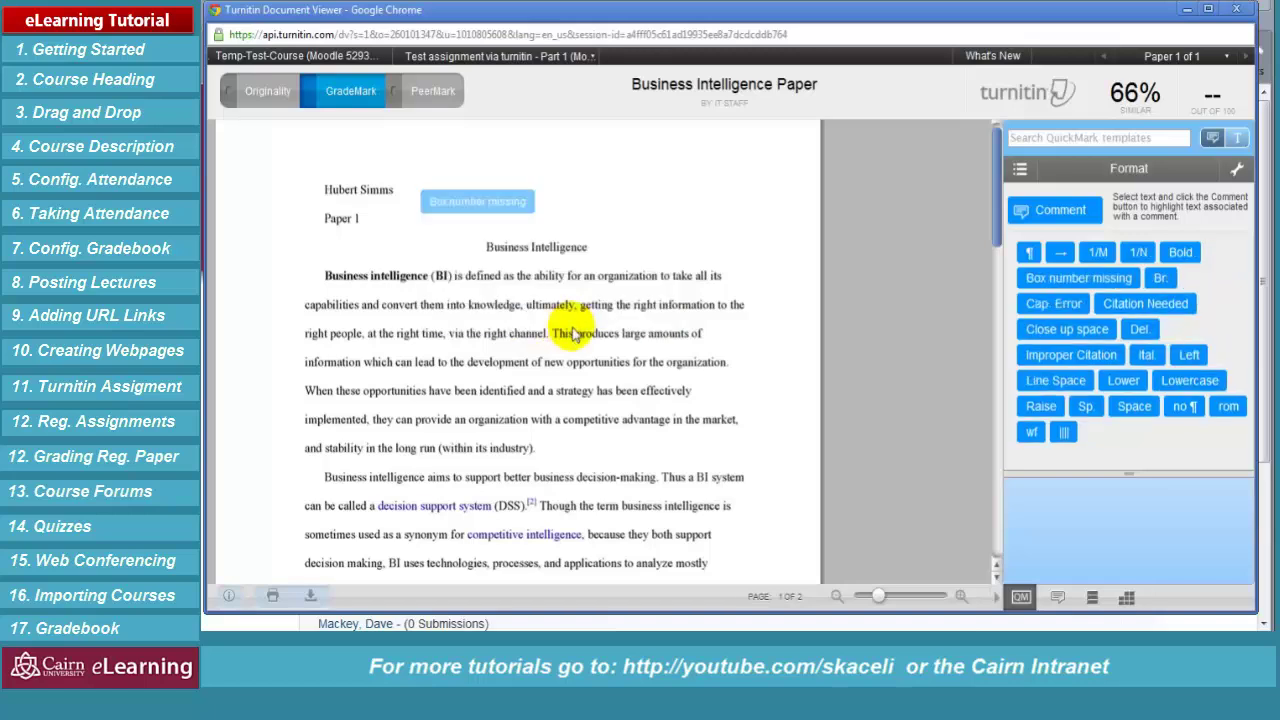
Place an Improper Citation mark after paragraph one and load the Composition QuickMark set
mouse_move(1080, 284)
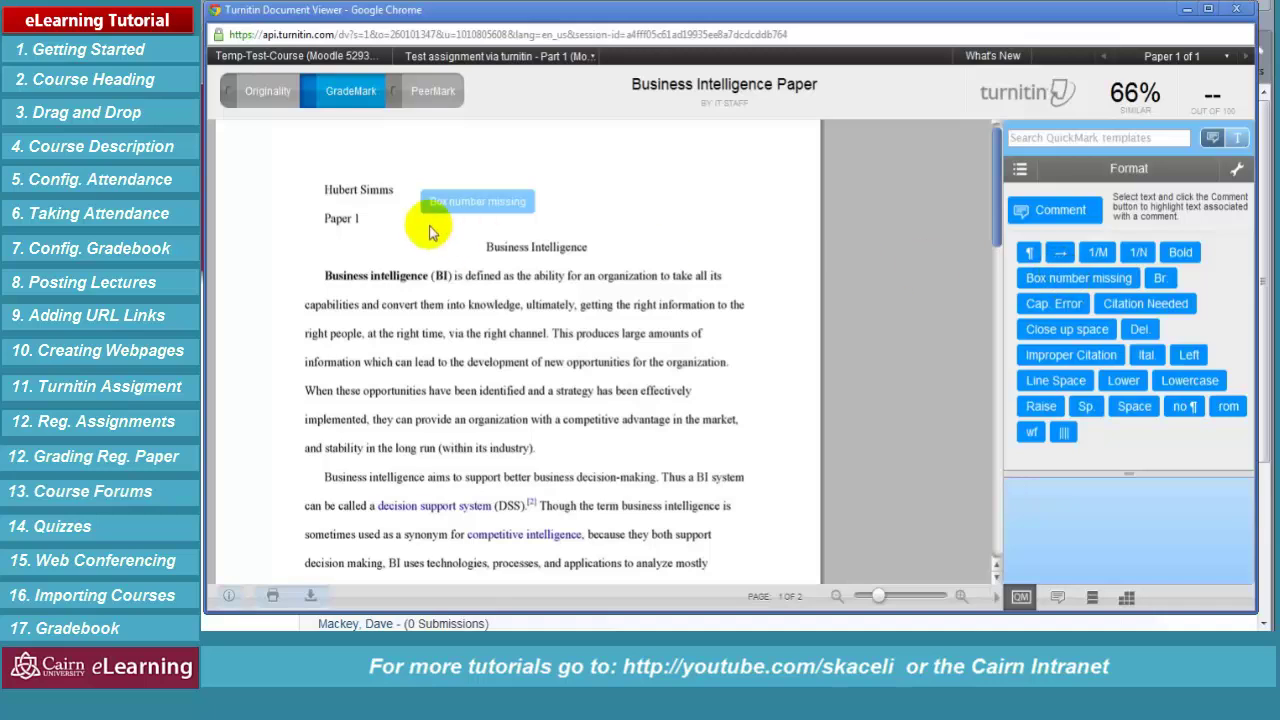
left_click(552, 455)
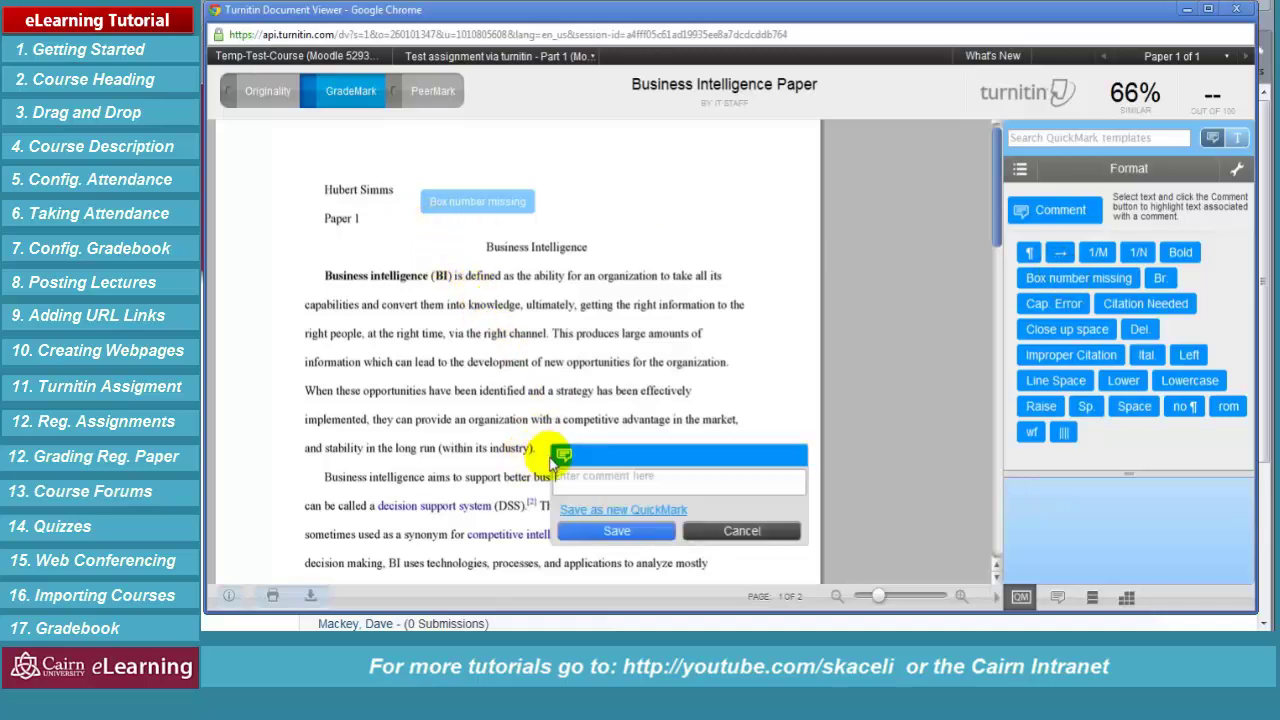
left_click_drag(563, 334, 630, 440)
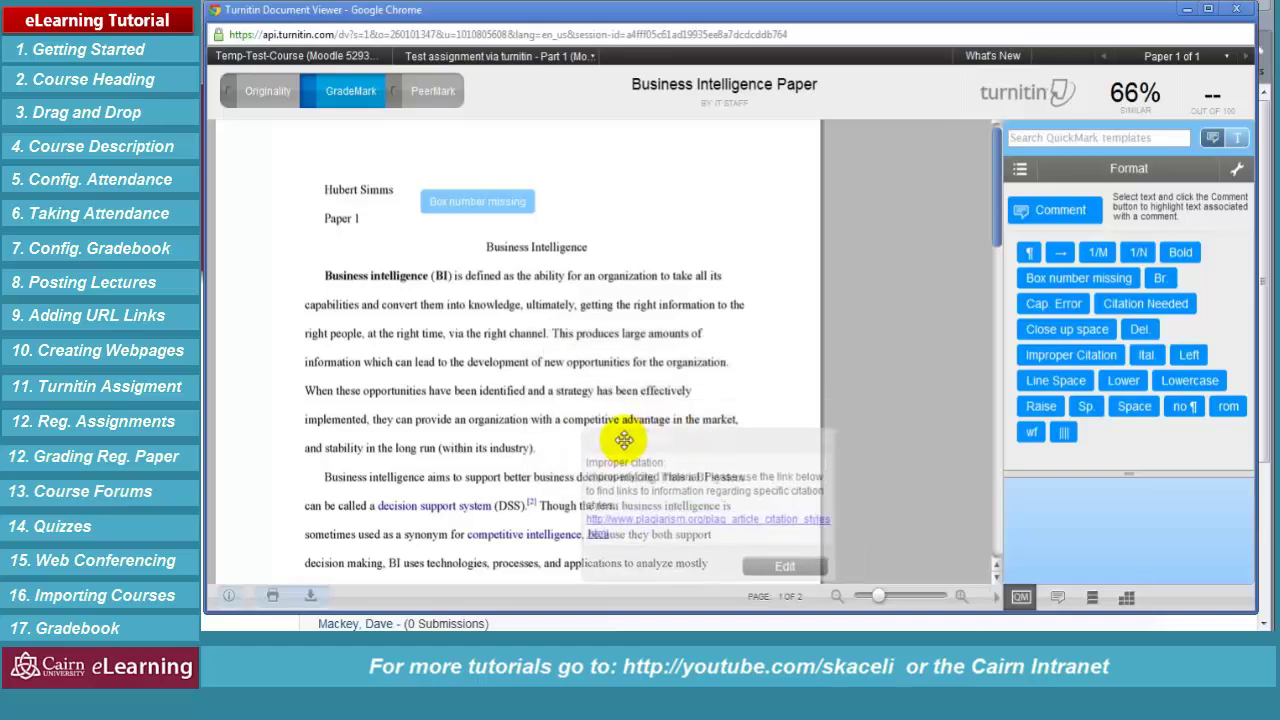
left_click(737, 387)
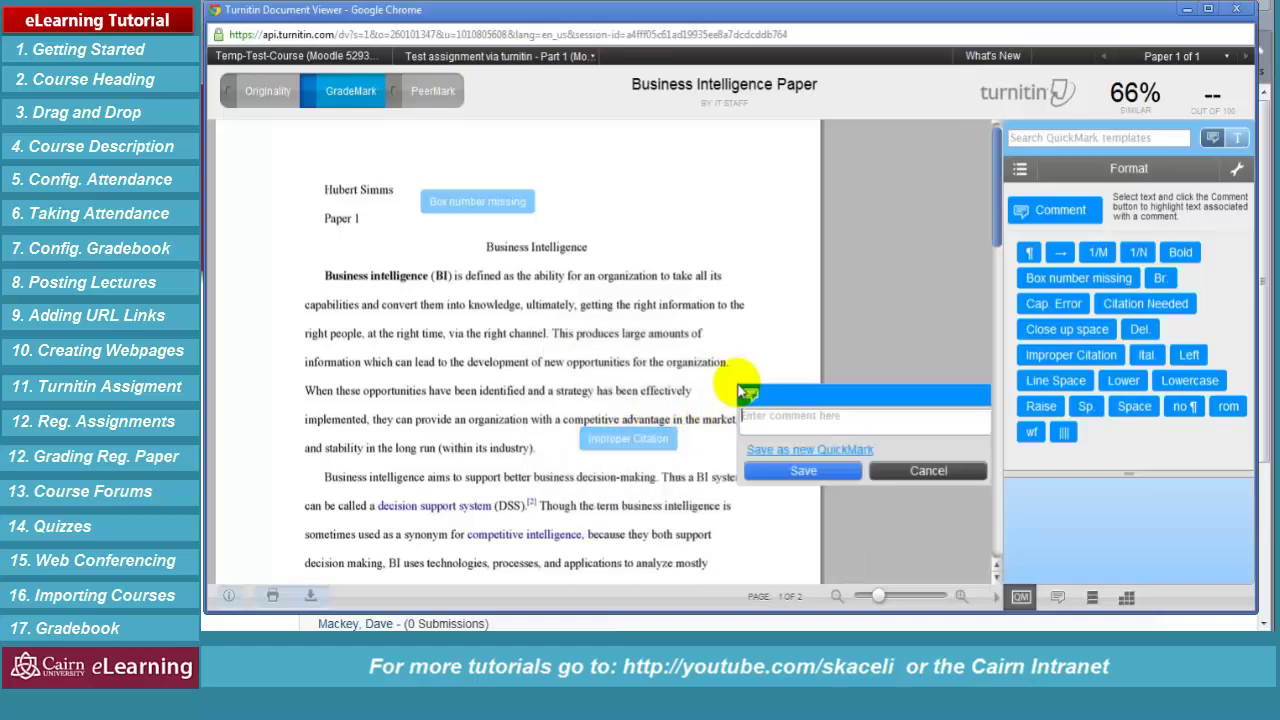
left_click(1019, 171)
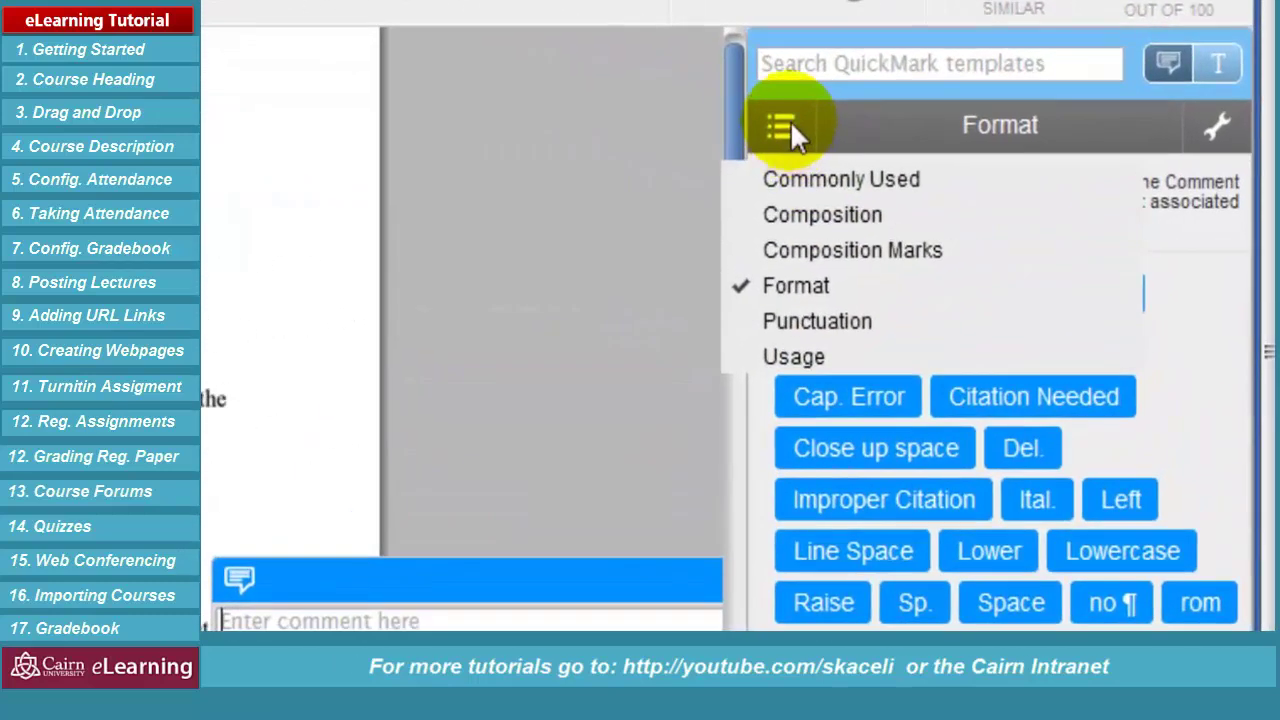
left_click(790, 350)
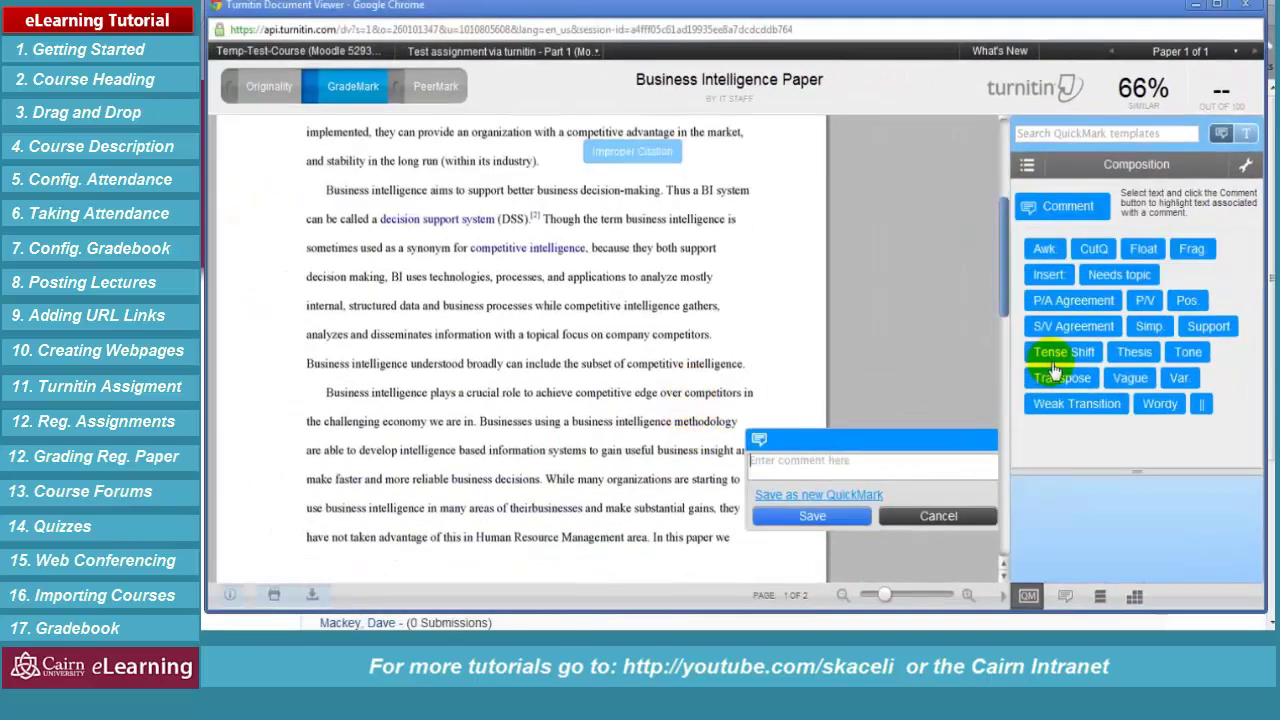
left_click(514, 503)
scroll(514, 503, "up", 3)
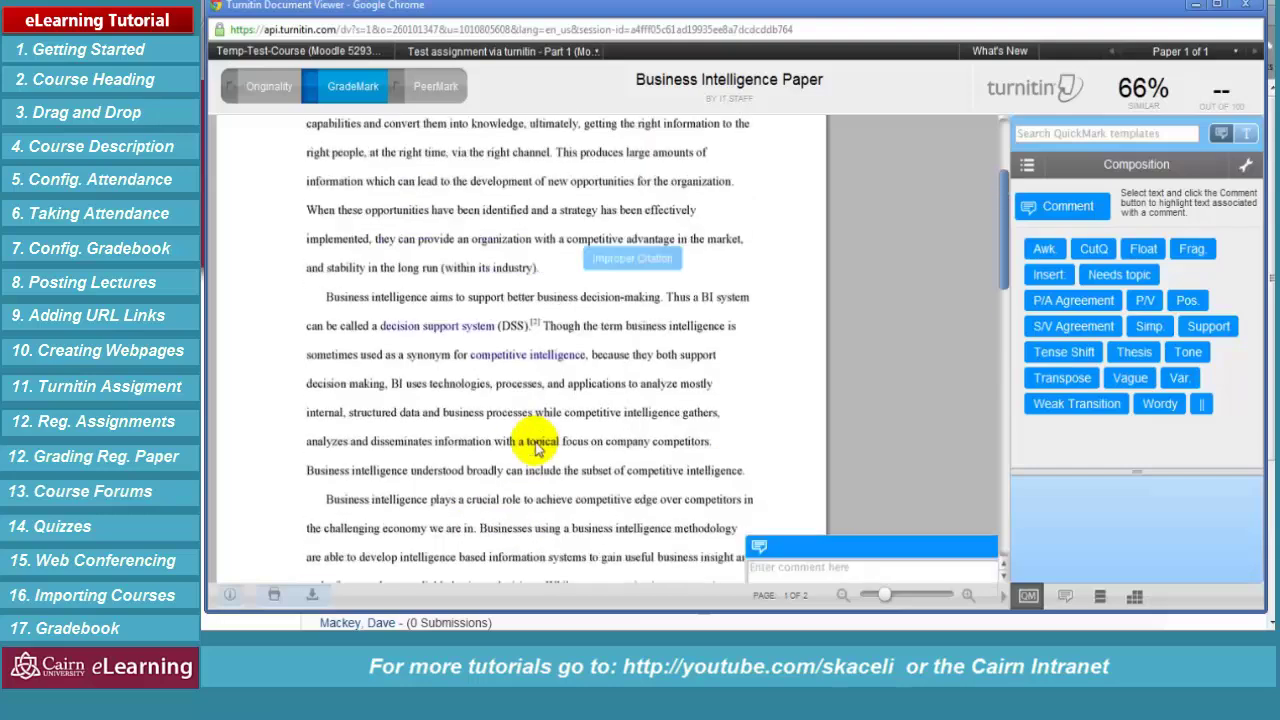
scroll(537, 450, "up", 1)
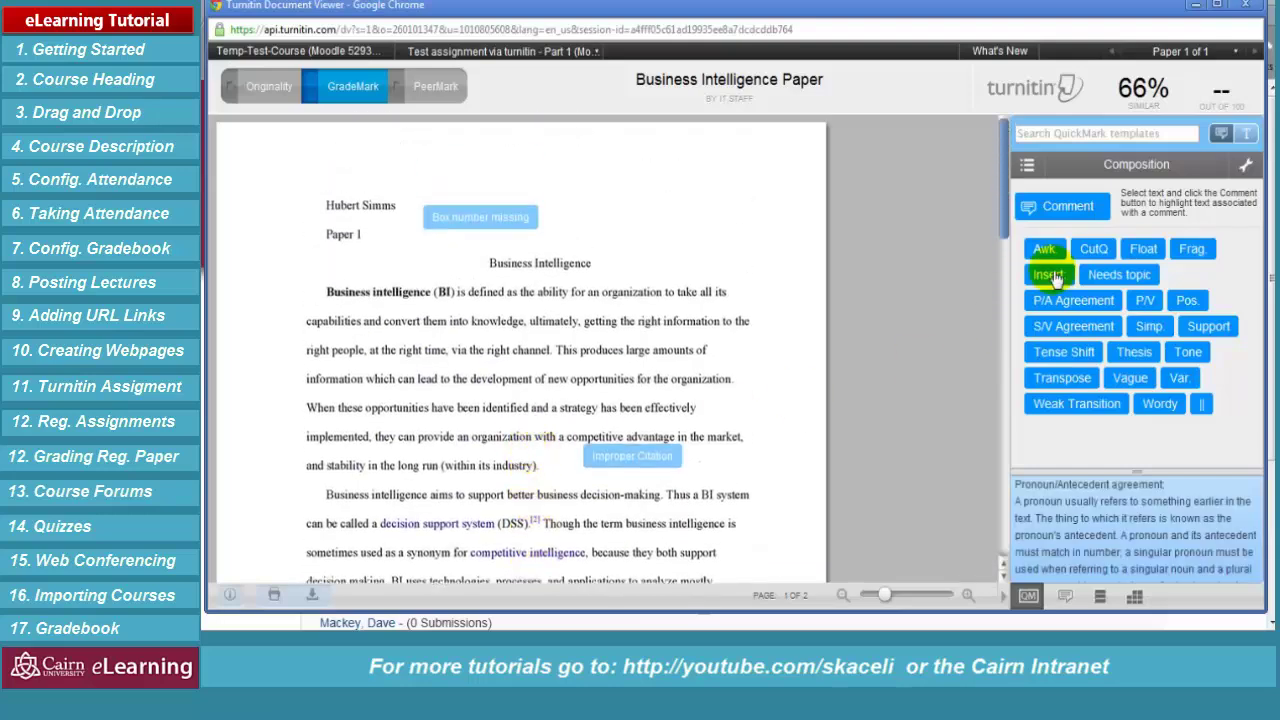
Check General Comments, enter a grade of 72 out of 100, and close the viewer
left_click(1065, 598)
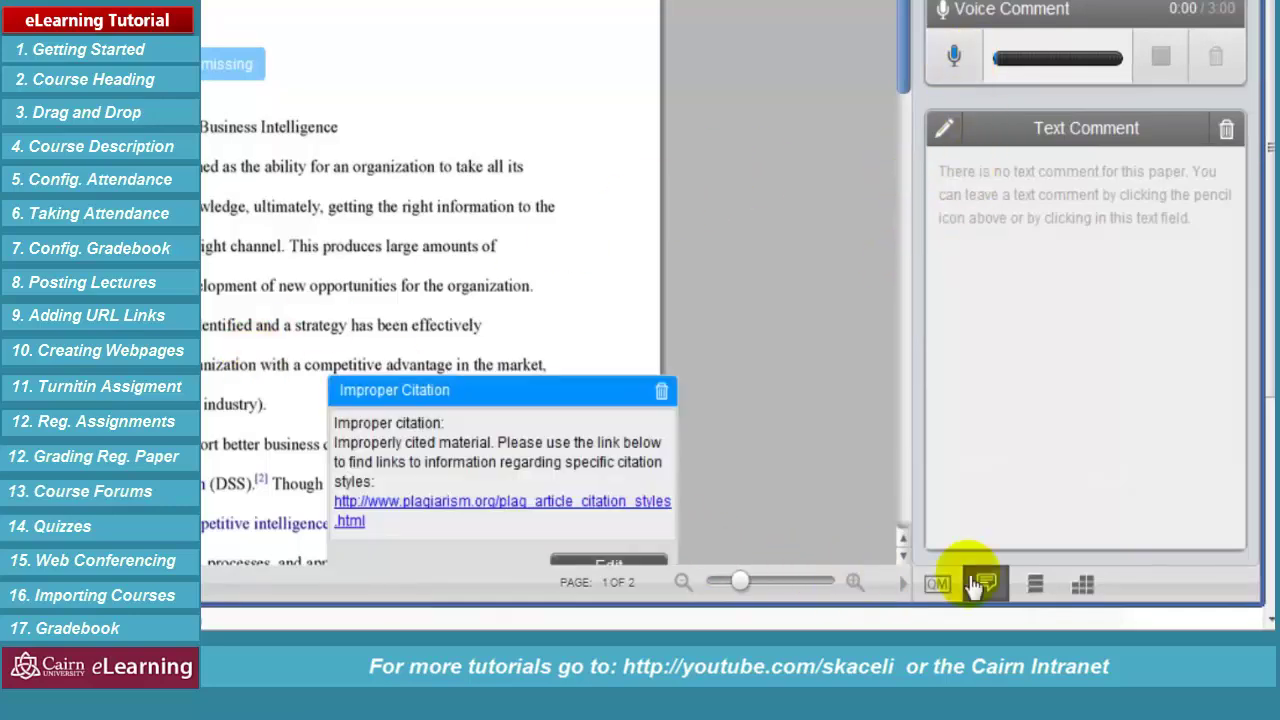
left_click(937, 583)
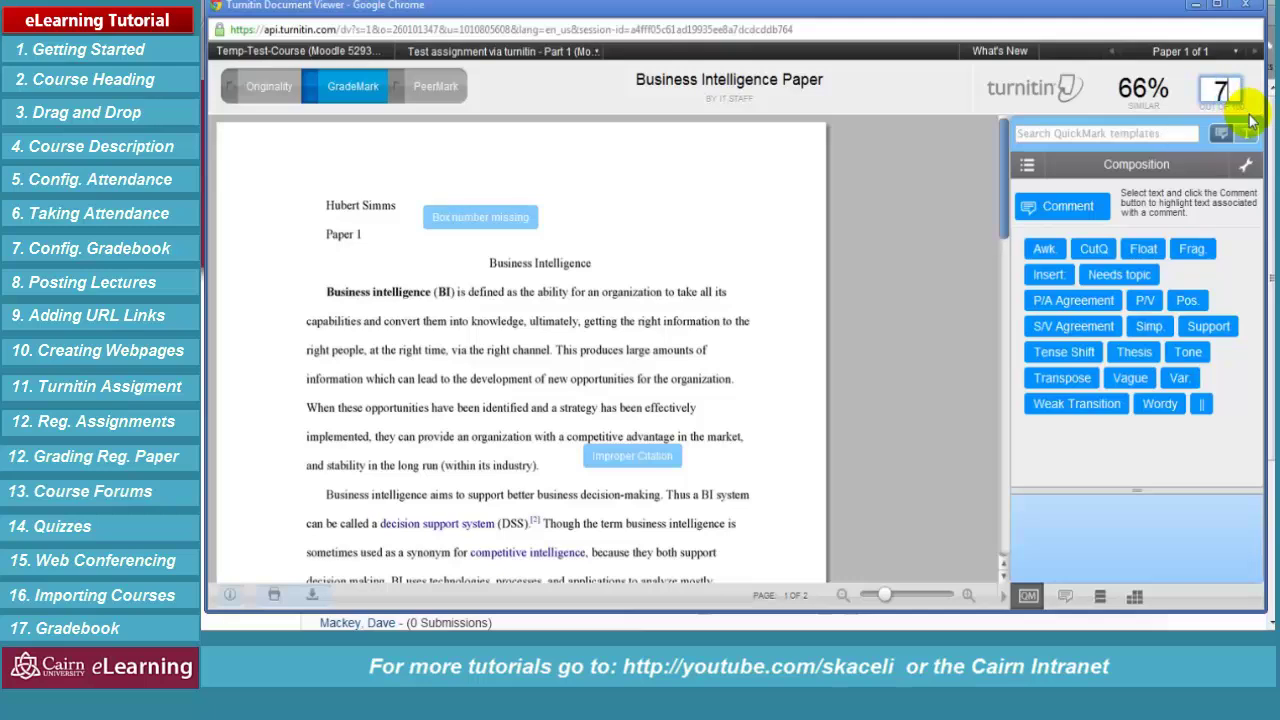
left_click(949, 224)
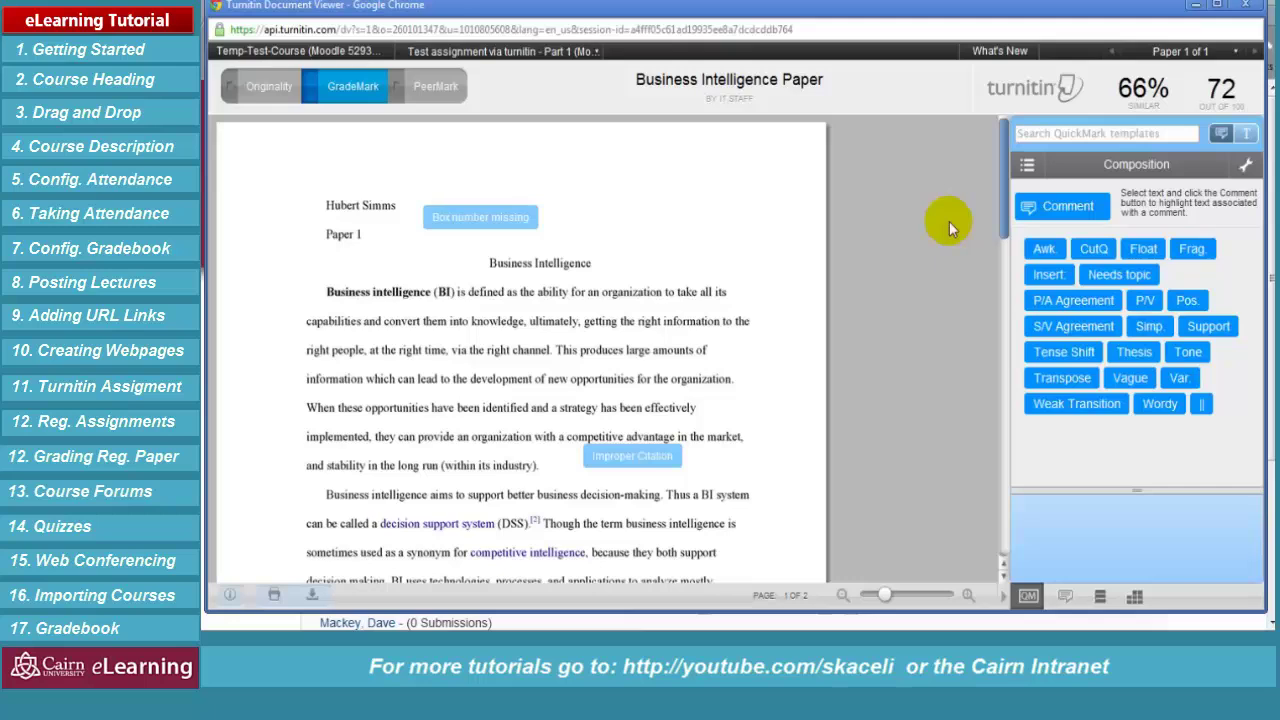
left_click(1252, 6)
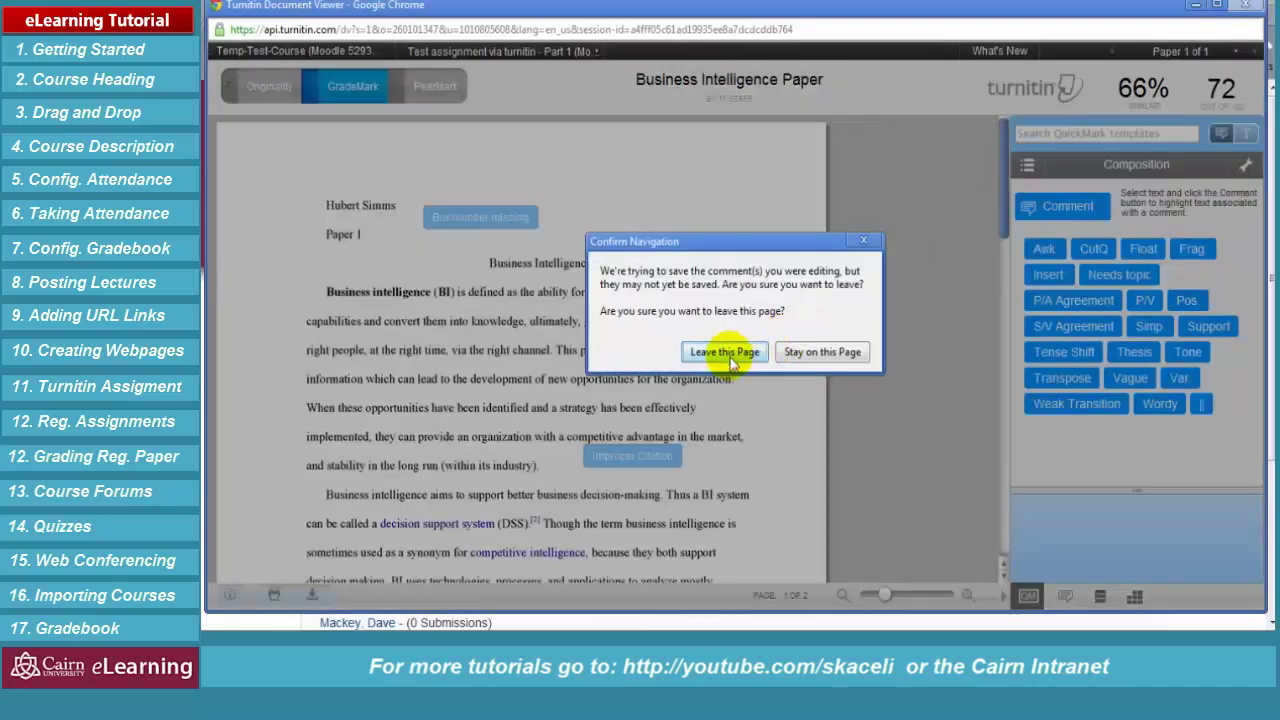
Leave the viewer and save a 72/100 grade for the paper in the Submission Inbox
left_click(725, 352)
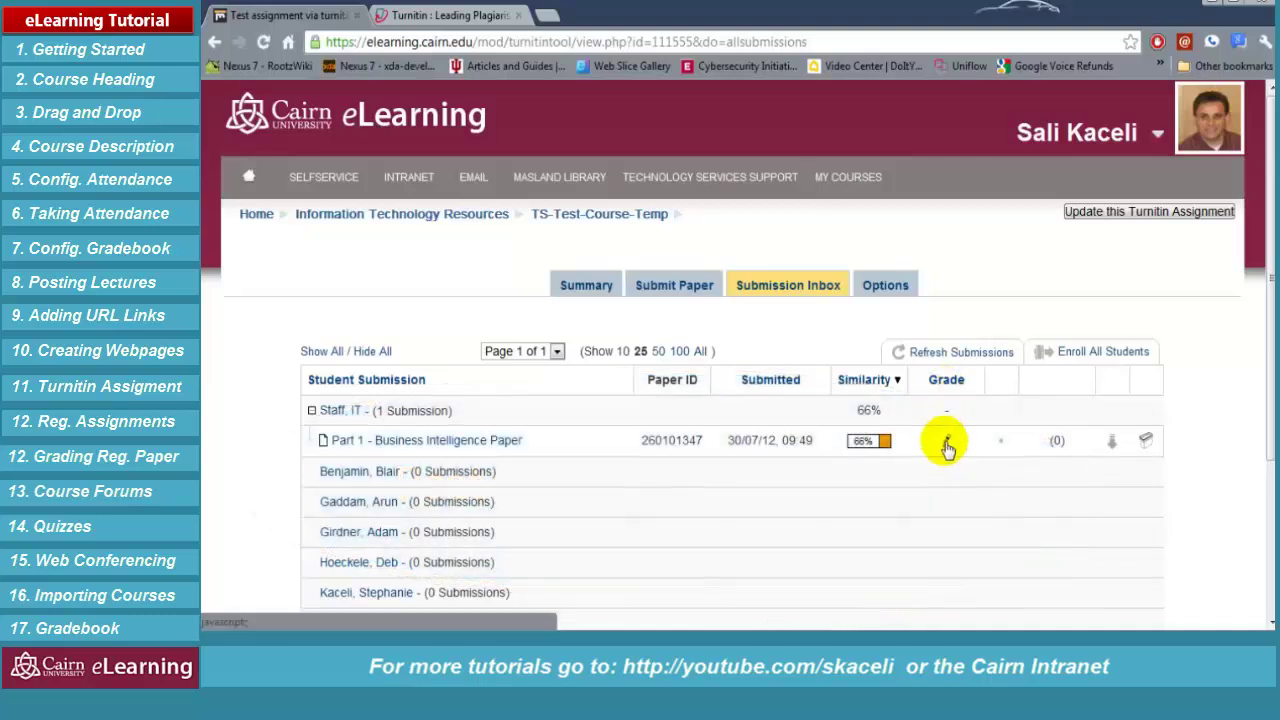
left_click(947, 446)
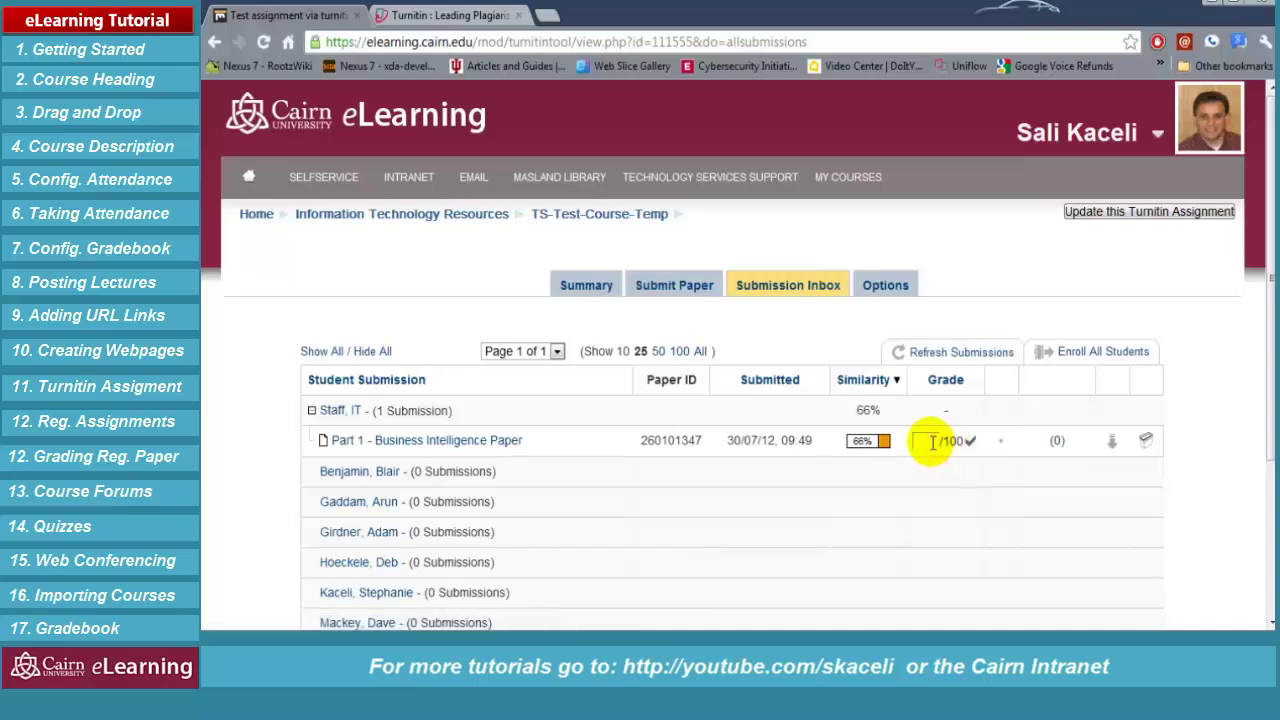
left_click(930, 441)
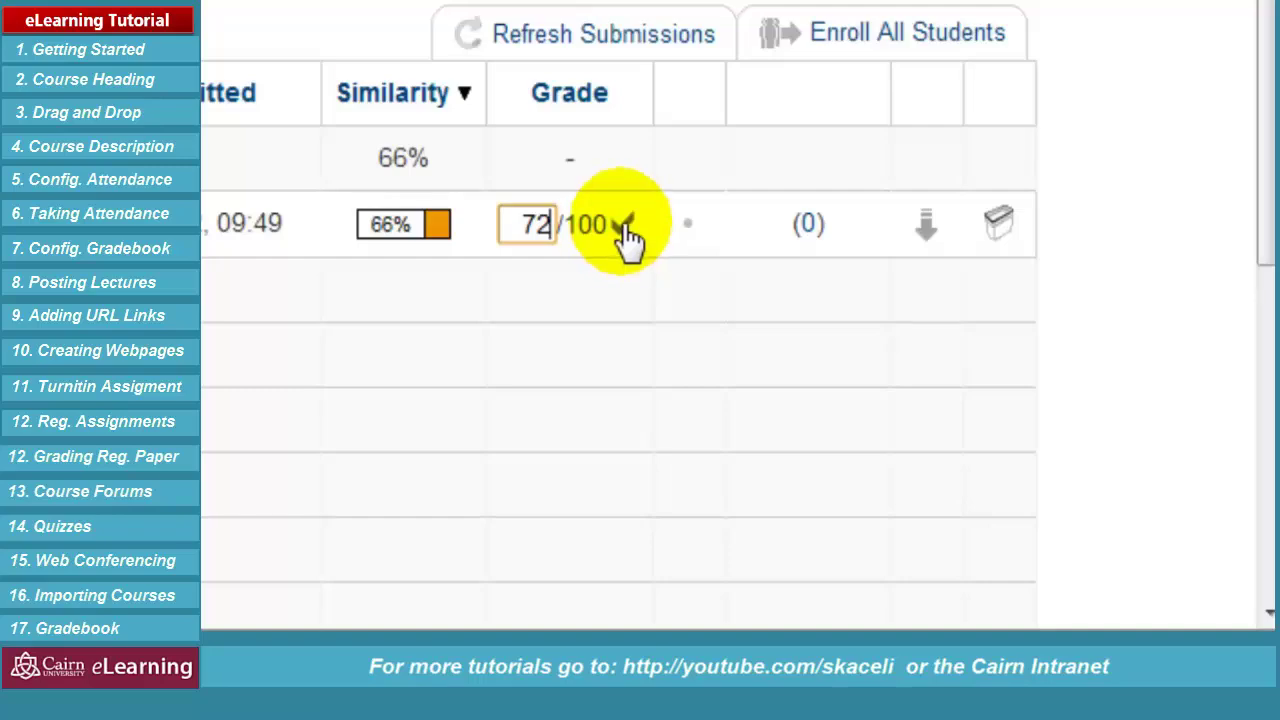
left_click(624, 226)
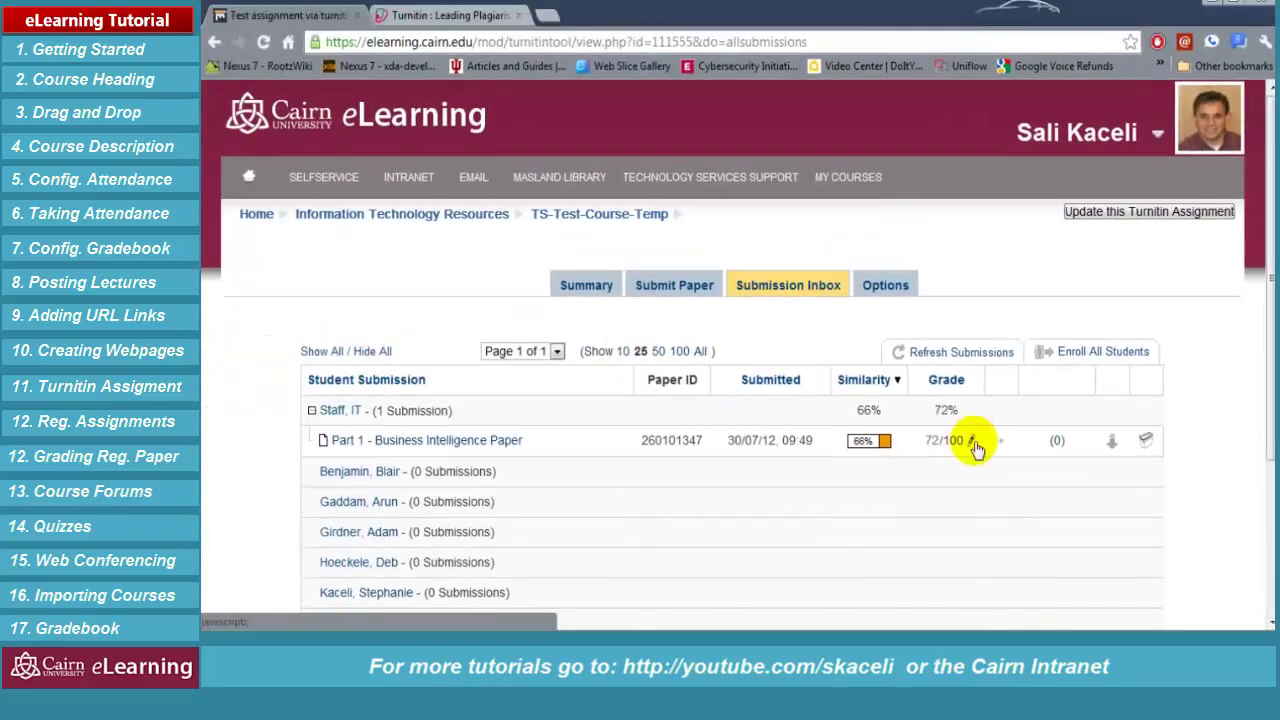
left_click(1057, 442)
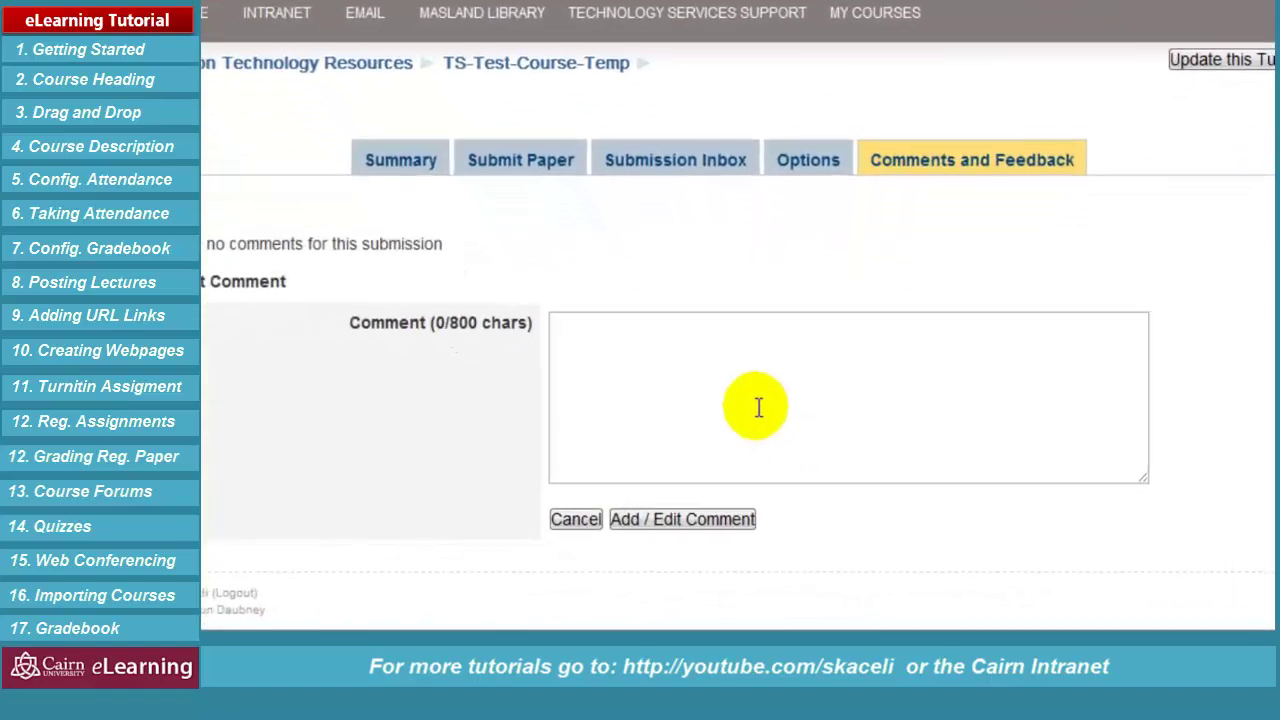
Save the feedback comment 'Click on the submitted paper to view additional comments.'
left_click(759, 407)
type("Click on the submitted paper to view additional comments.")
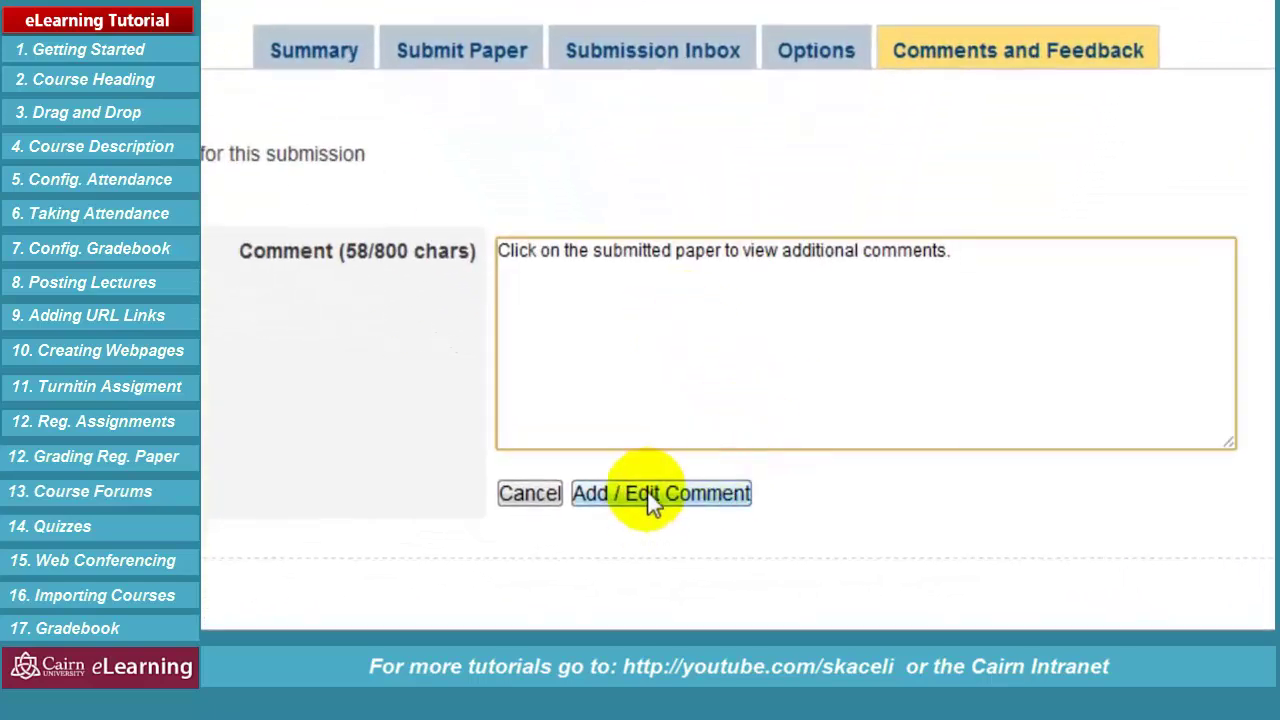
left_click(651, 500)
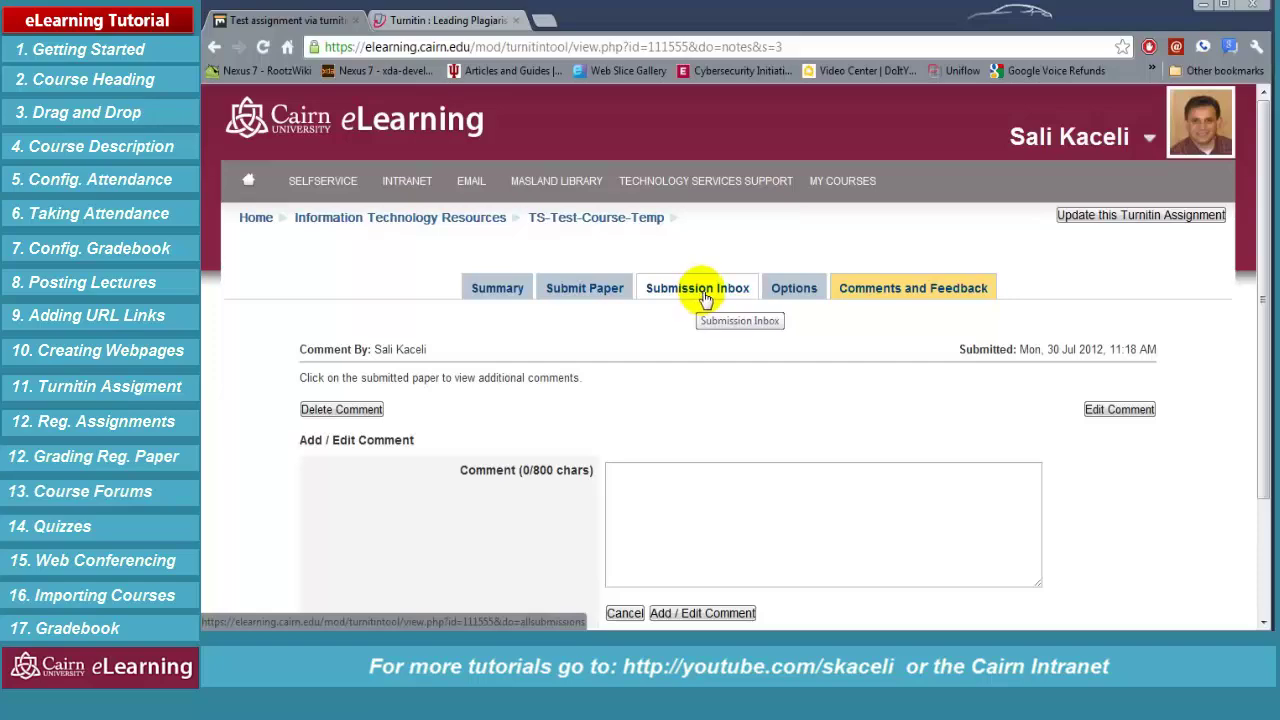
Review the Submission Inbox and Part 1 summary, then go to Temp-Test-Course as the student
left_click(705, 299)
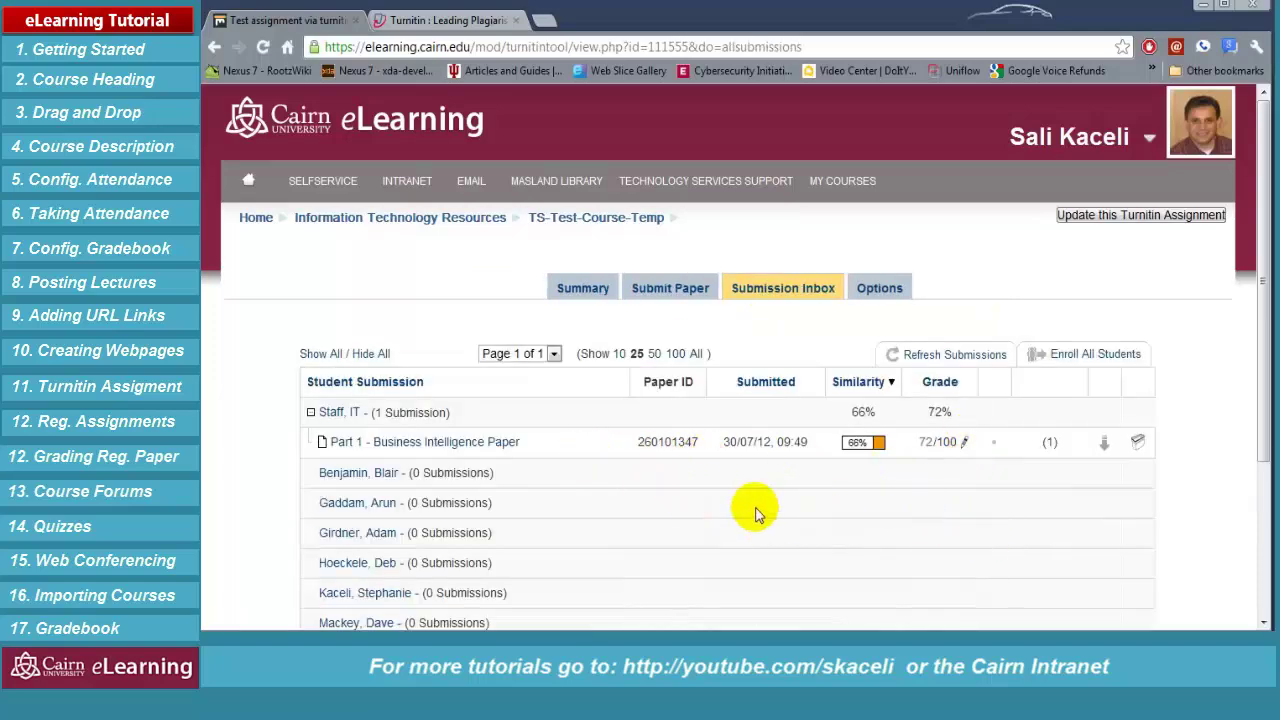
scroll(820, 545, "down", 3)
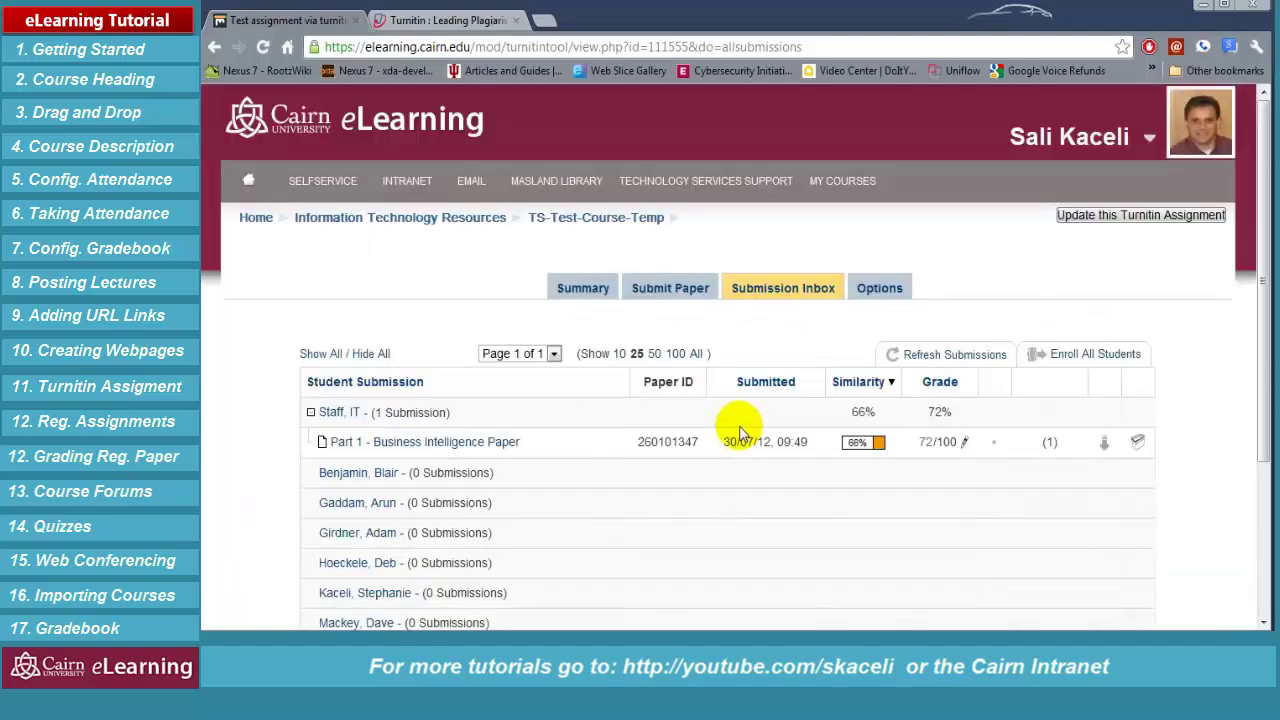
left_click(595, 295)
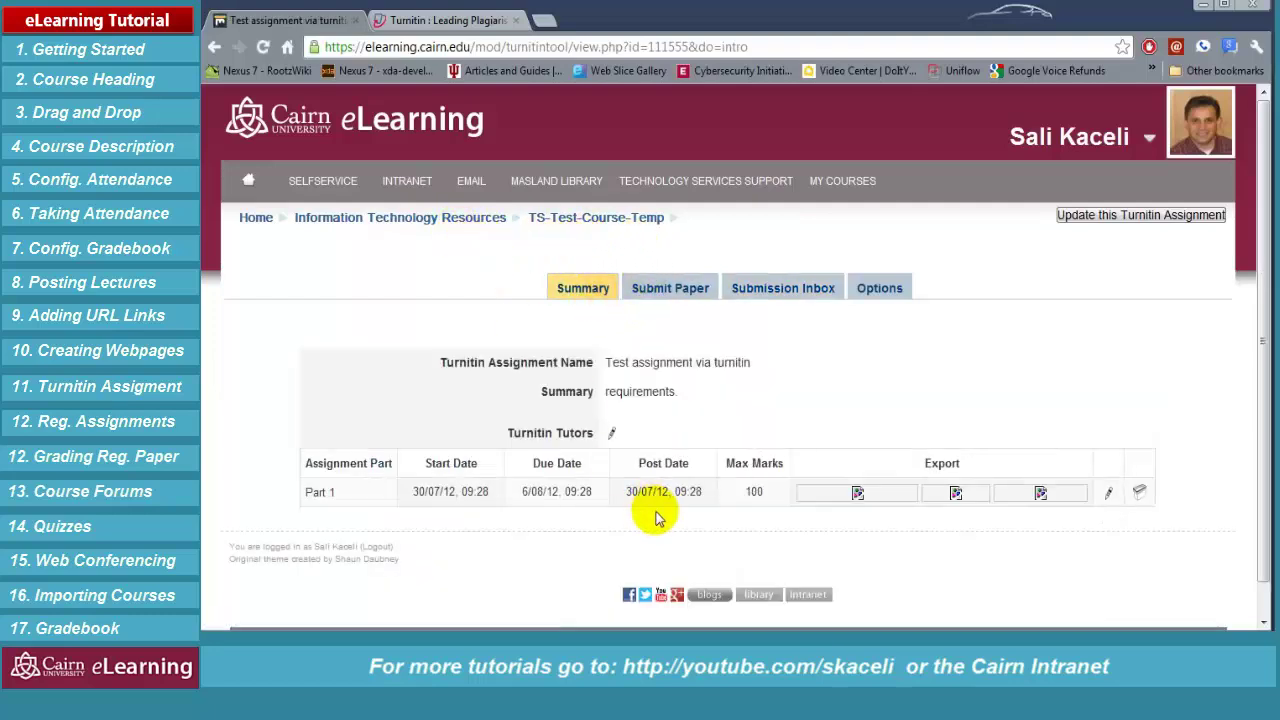
left_click_drag(668, 491, 630, 491)
left_click(486, 491)
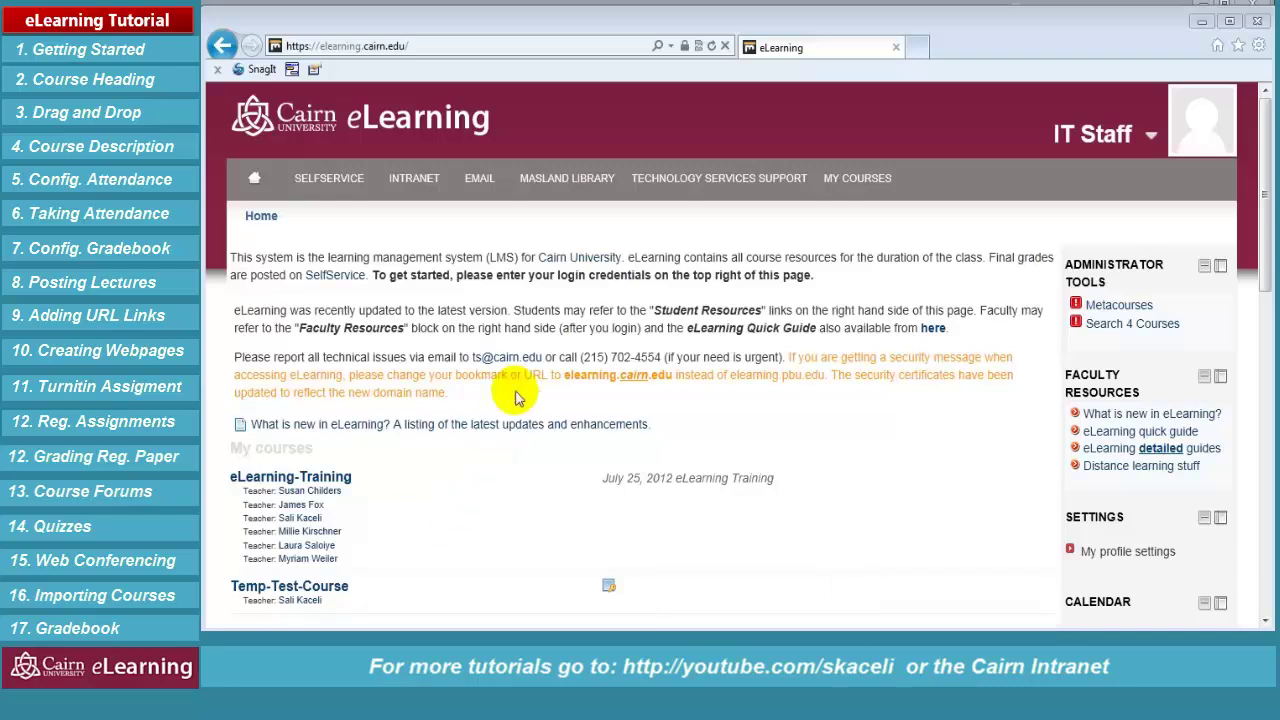
left_click(320, 592)
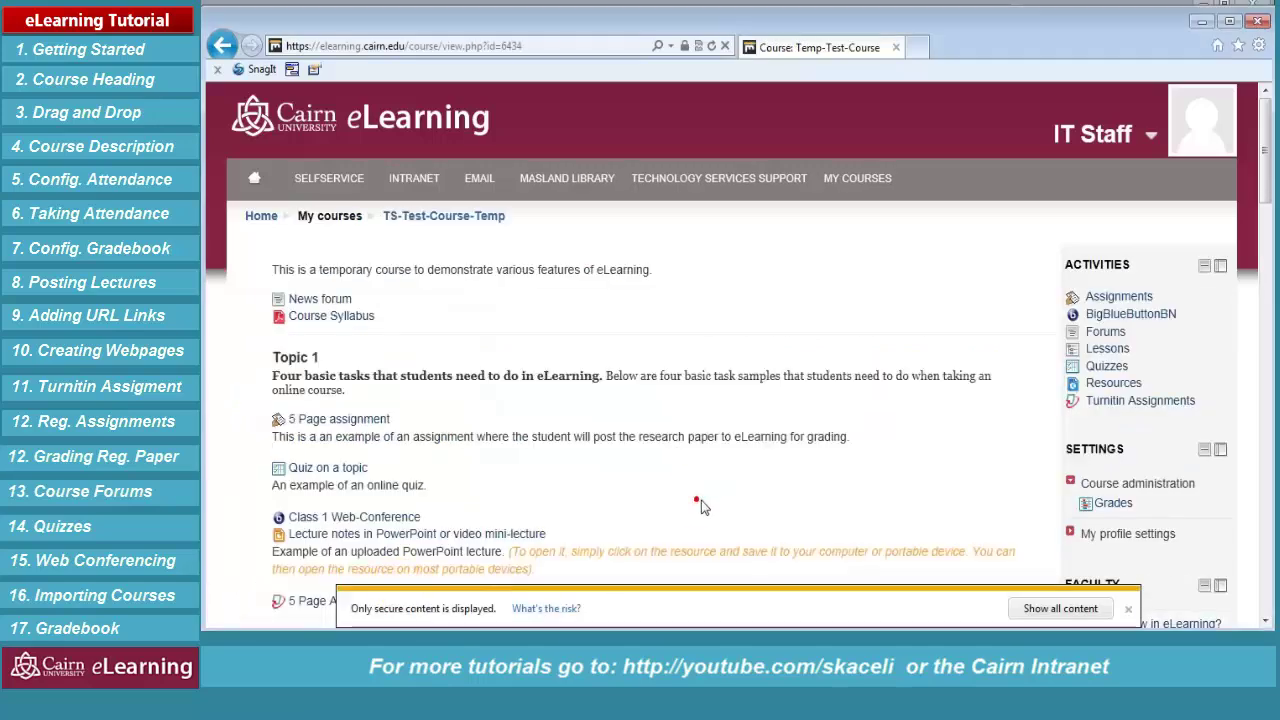
As the student, confirm the 72 grade in My Submissions and open the Business Intelligence Paper
scroll(701, 505, "down", 5)
scroll(528, 484, "down", 1)
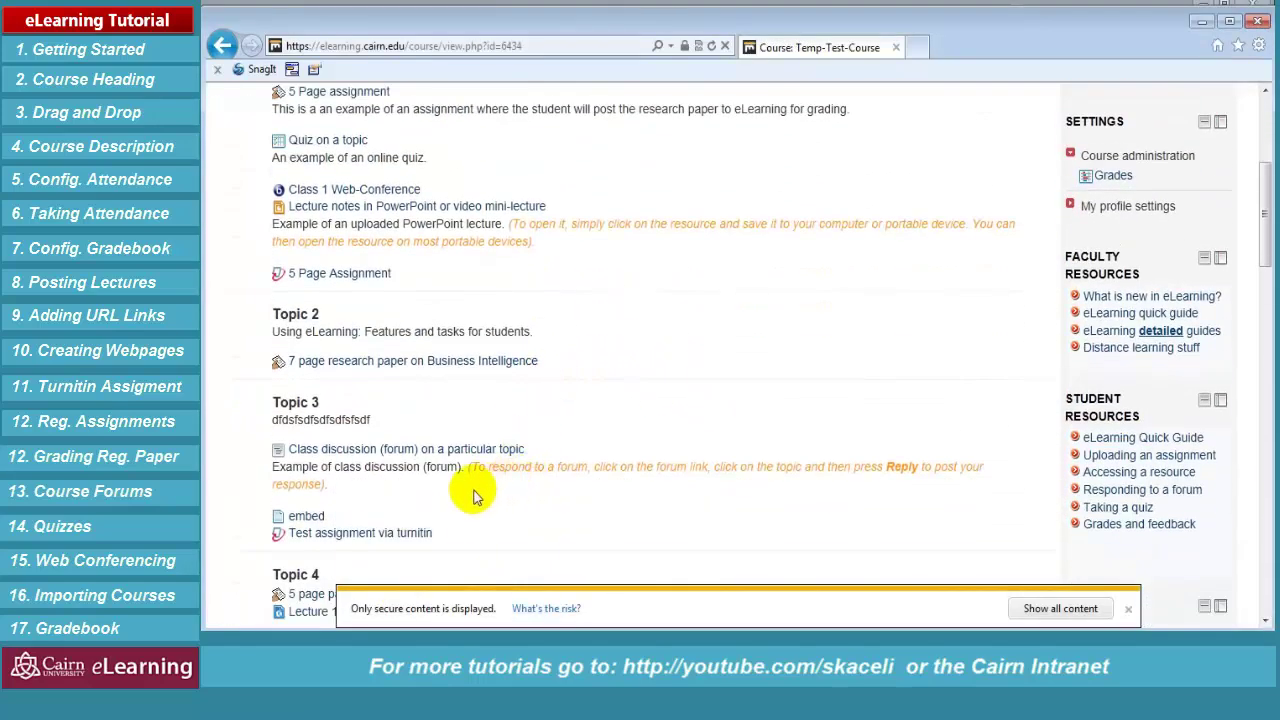
left_click(368, 536)
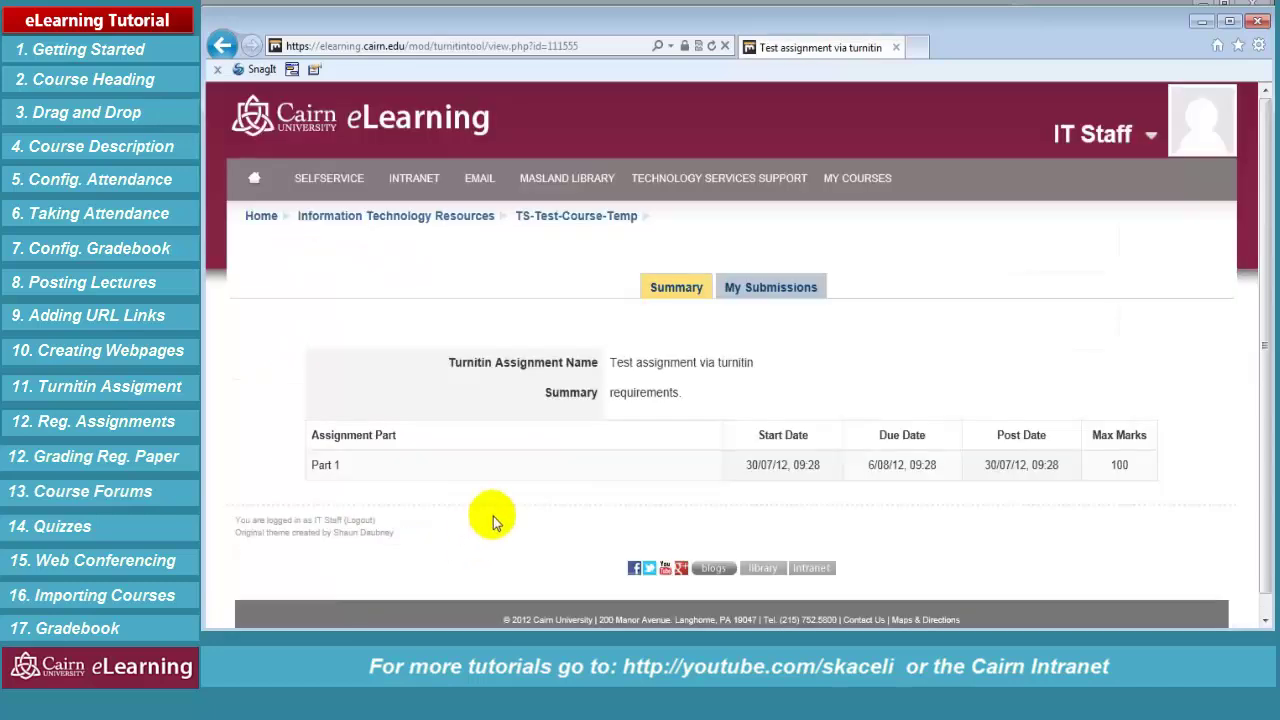
left_click(767, 291)
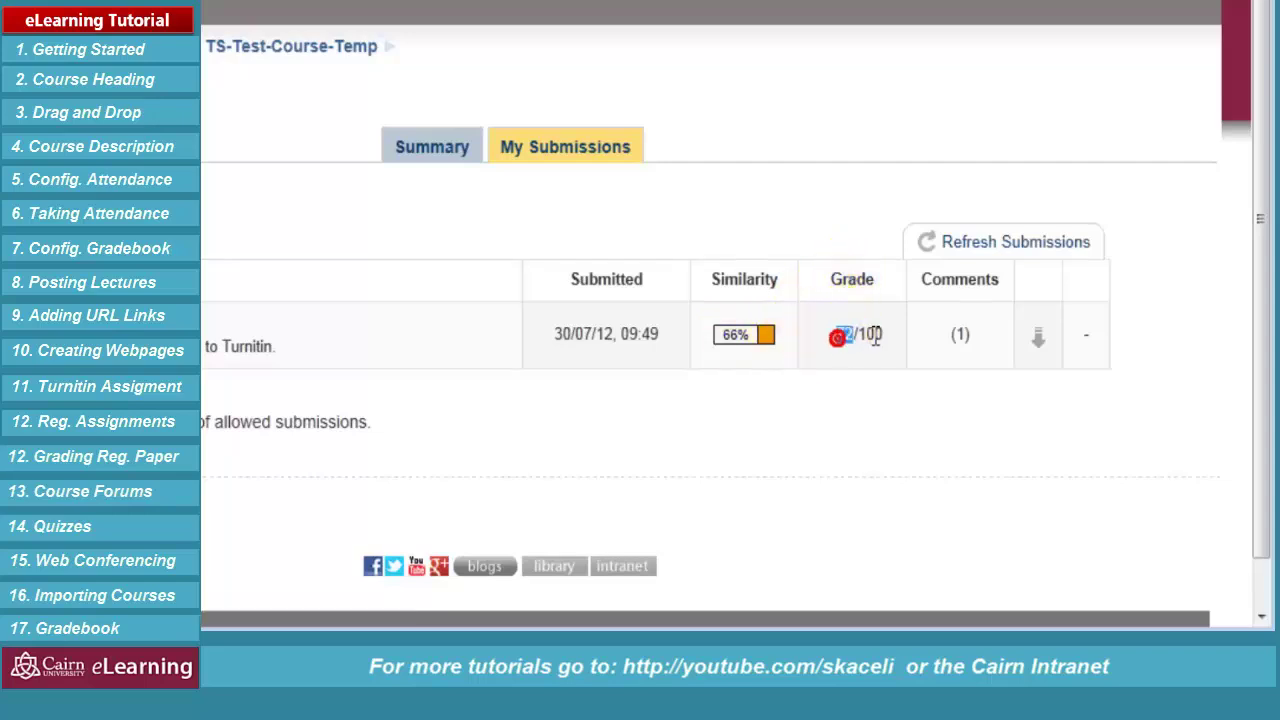
double_click(842, 336)
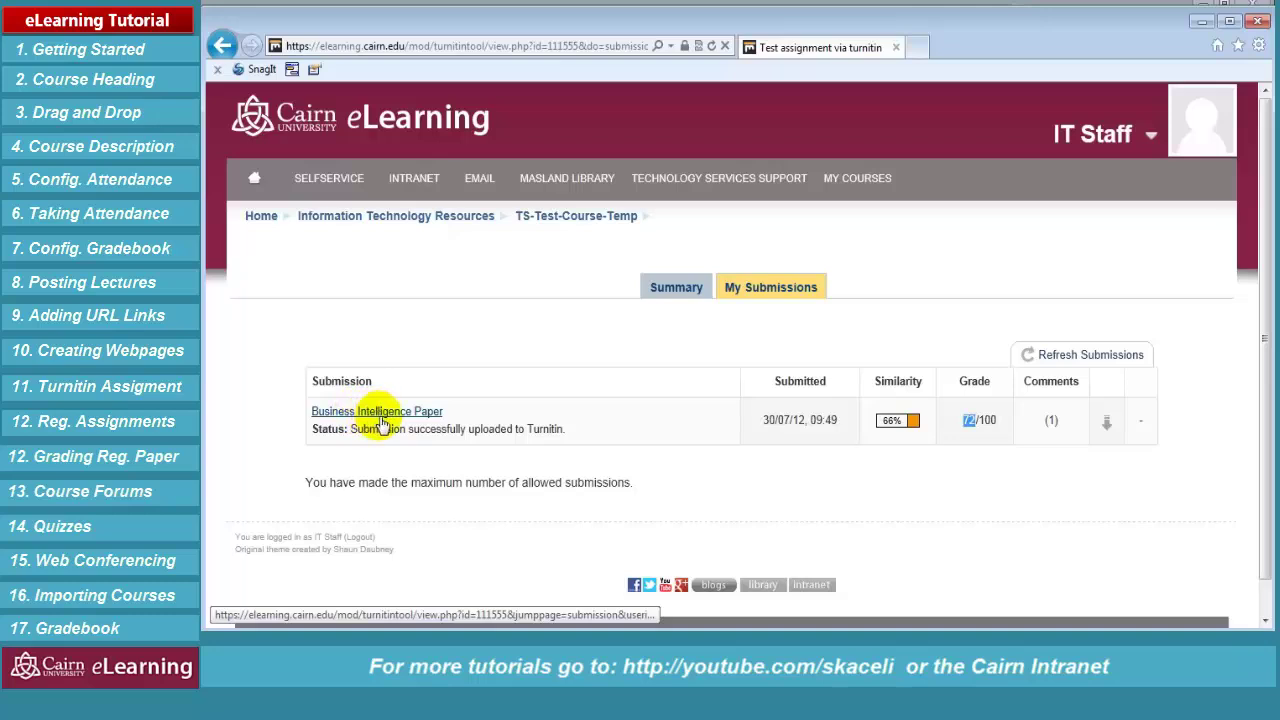
left_click(386, 416)
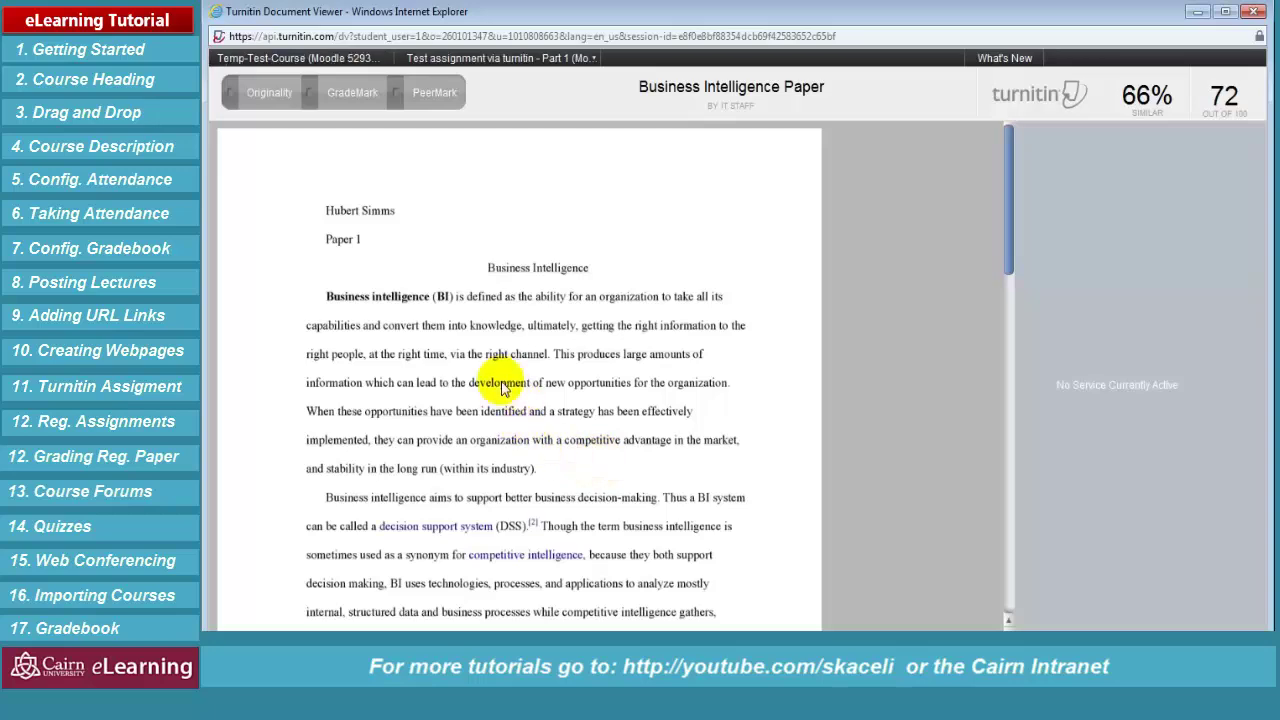
Read the GradeMark comments on the paper, expanding the Improper Citation explanation
left_click(363, 100)
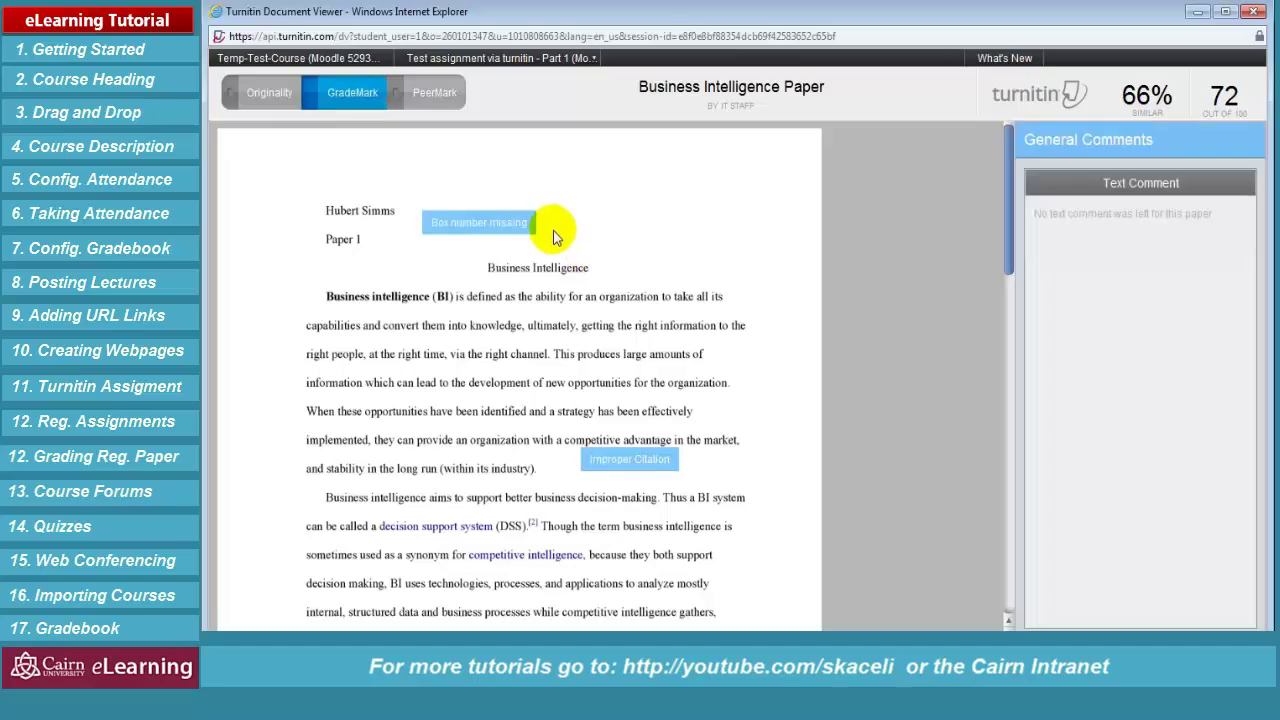
mouse_move(590, 460)
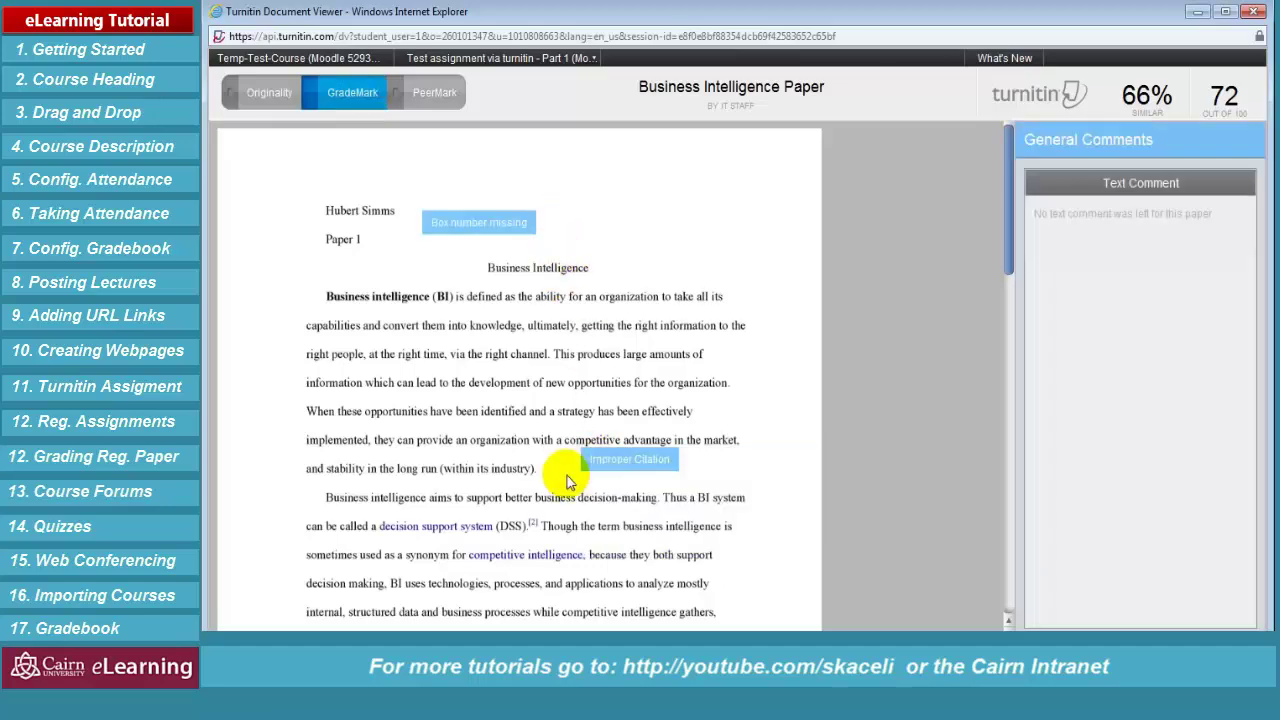
scroll(665, 470, "down", 1)
scroll(700, 540, "down", 2)
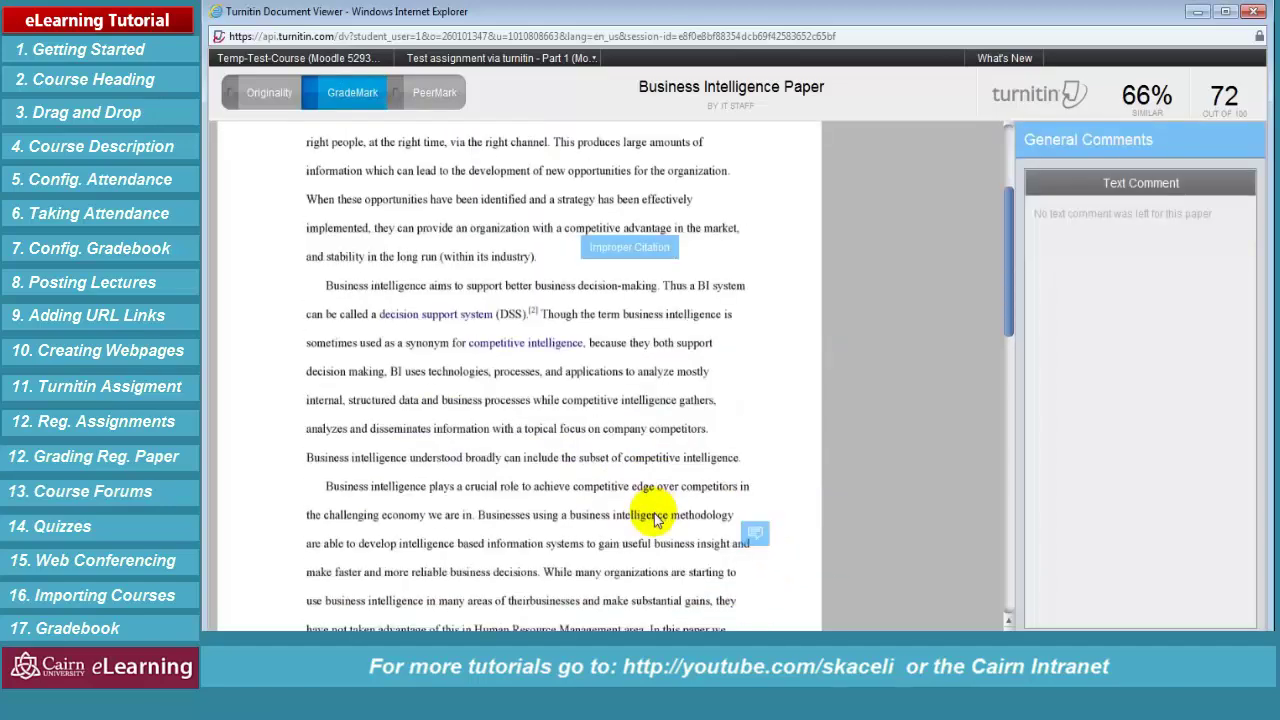
left_click(750, 424)
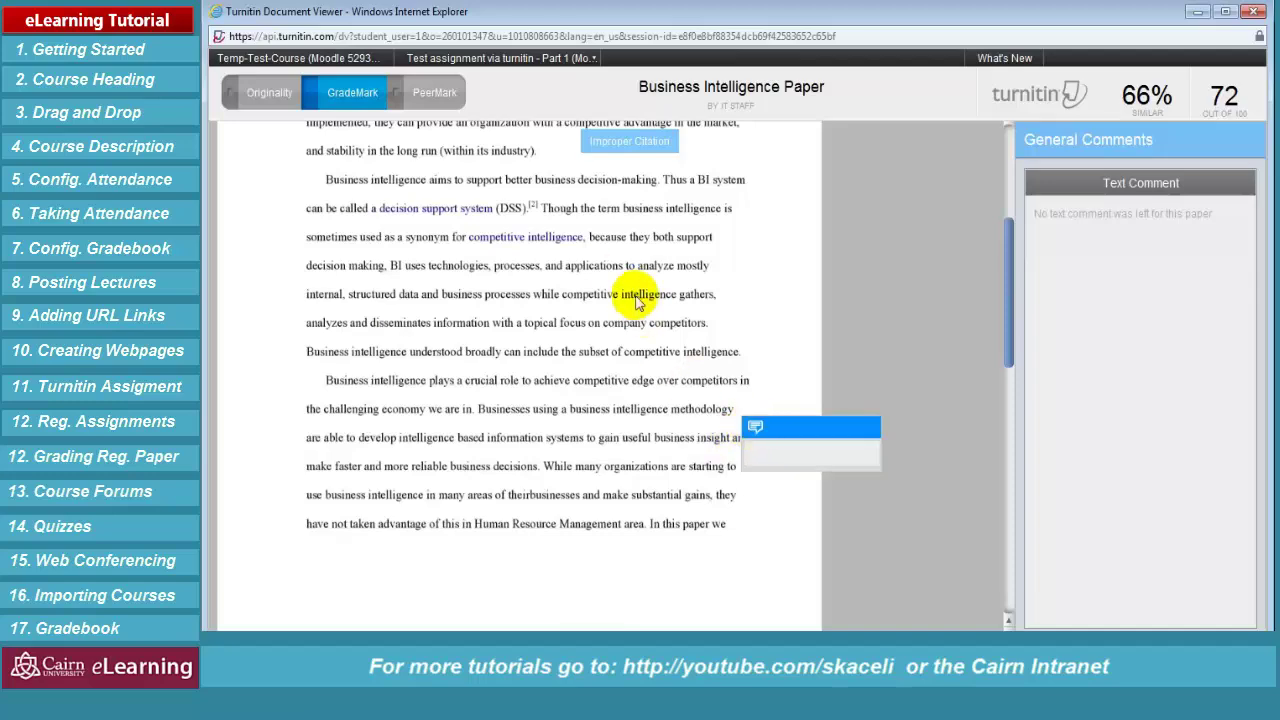
scroll(615, 305, "up", 2)
mouse_move(618, 350)
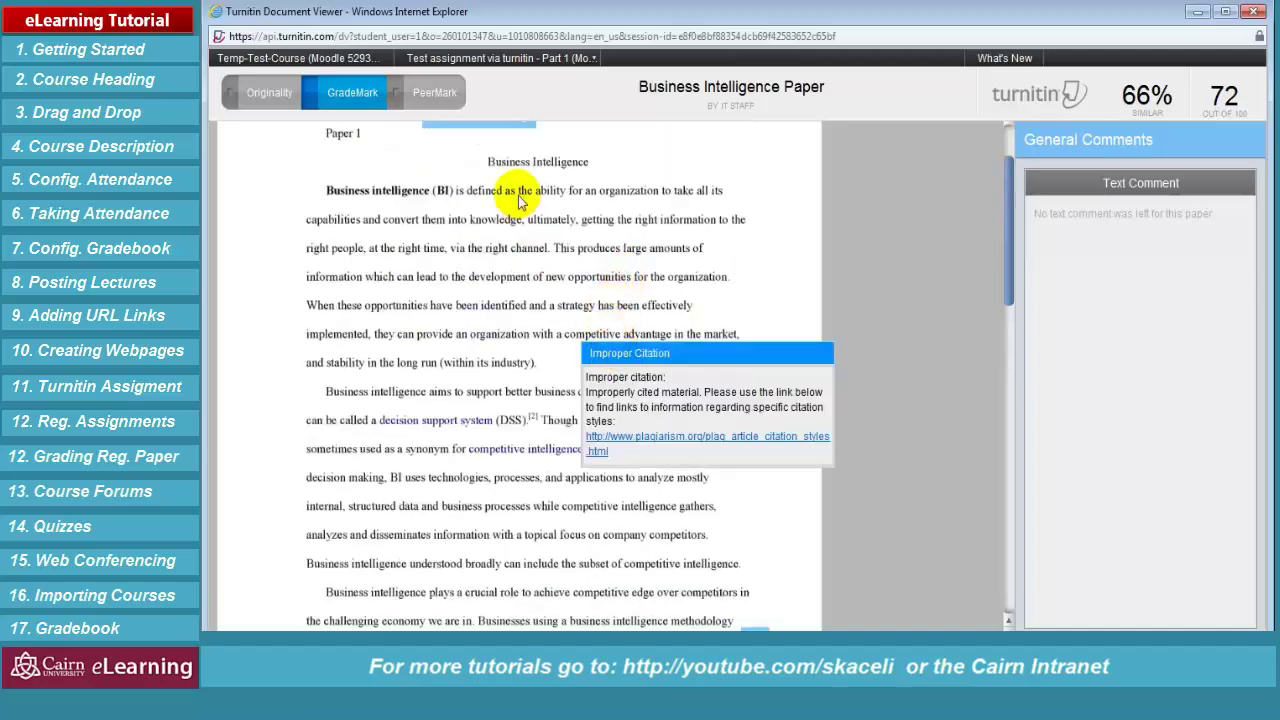
scroll(525, 190, "up", 1)
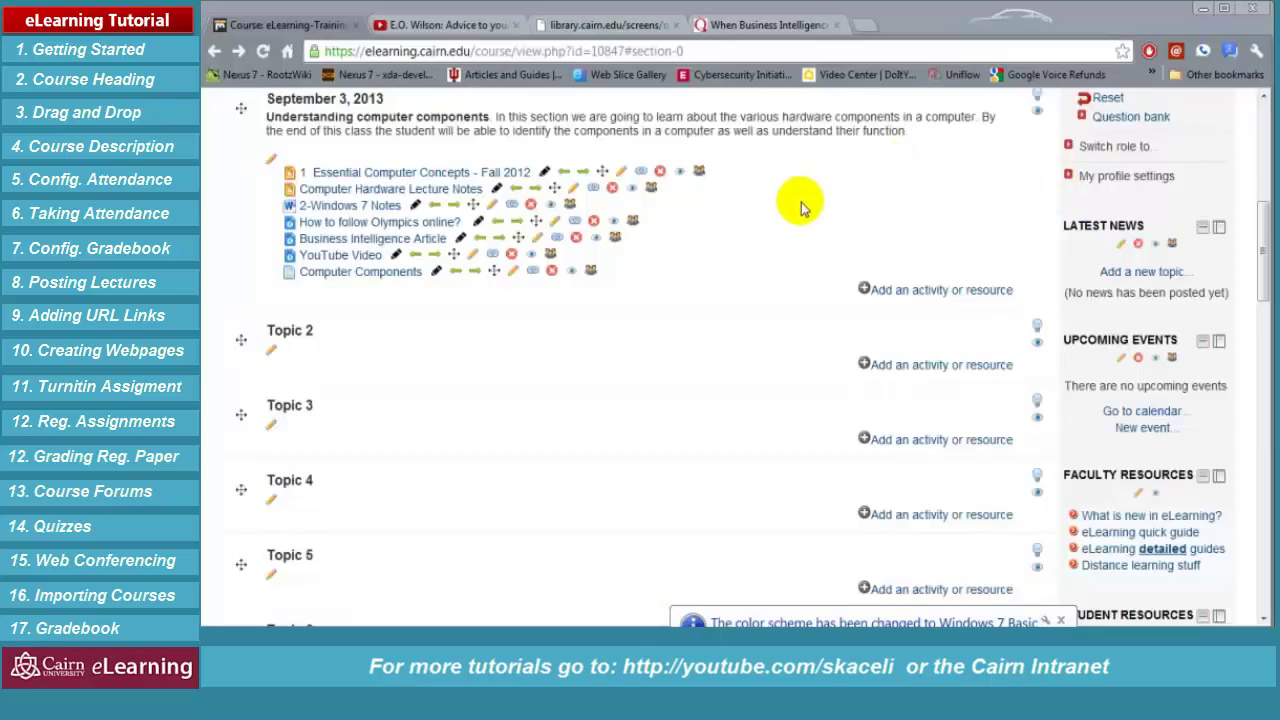
Open the 'Add an activity or resource' chooser for the September 3, 2013 section
scroll(783, 240, "up", 5)
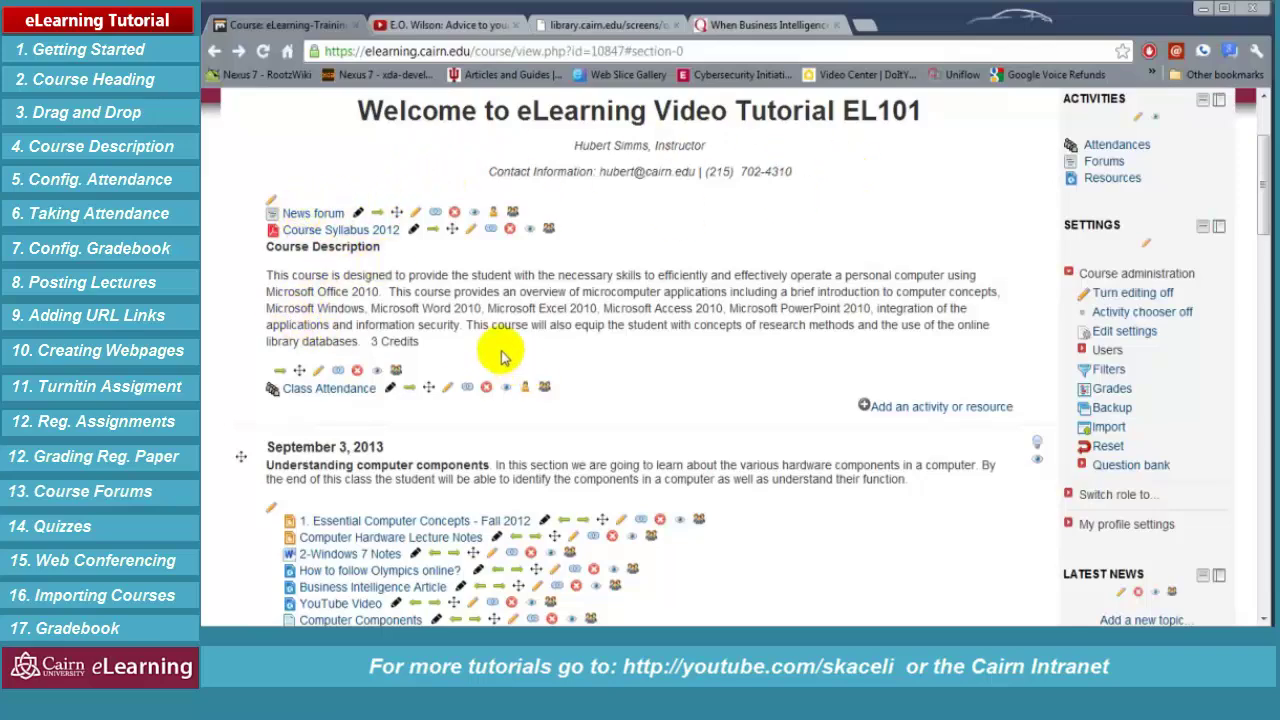
scroll(490, 350, "down", 1)
scroll(385, 330, "down", 2)
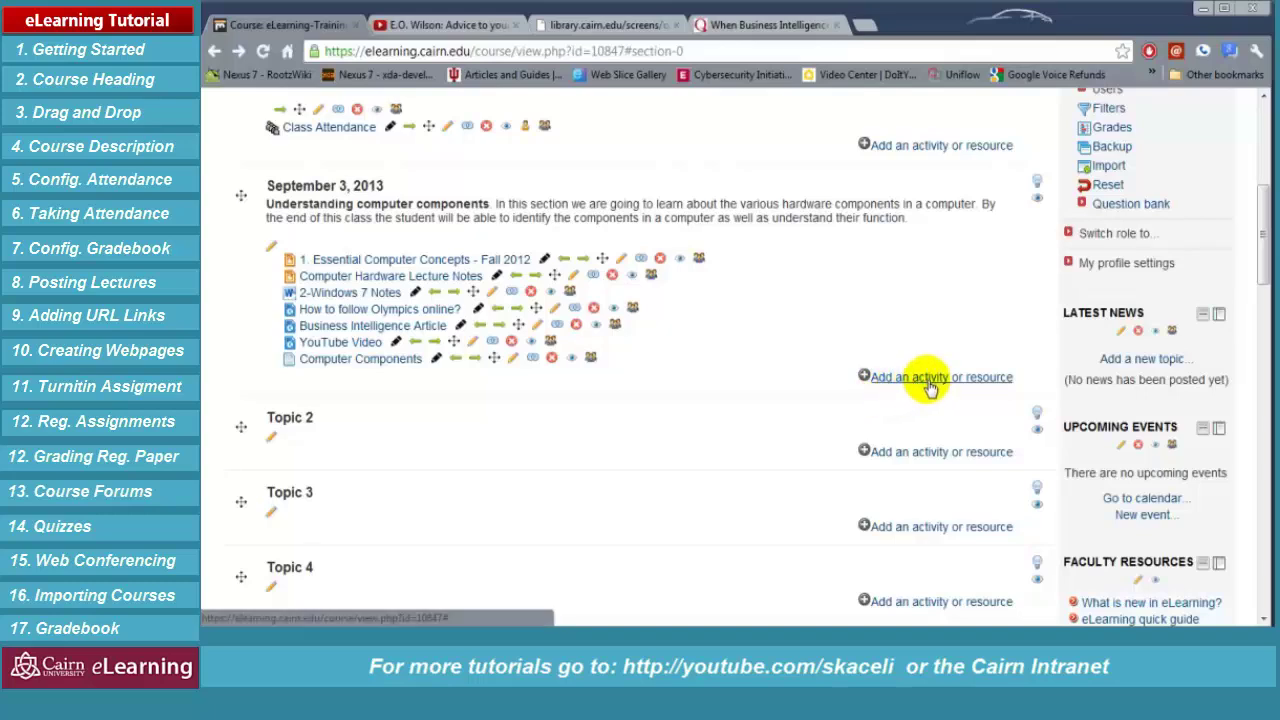
left_click(929, 378)
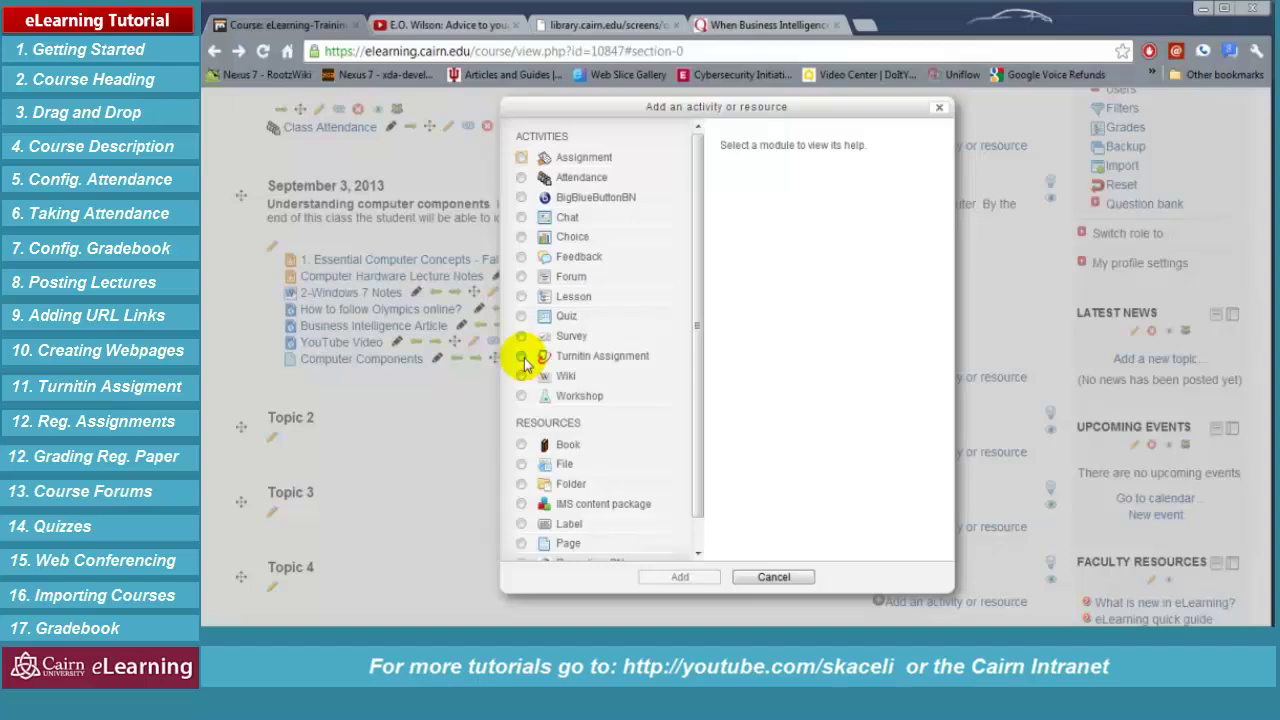
Choose Assignment in the activity chooser and add it to the September 3, 2013 section
left_click(521, 158)
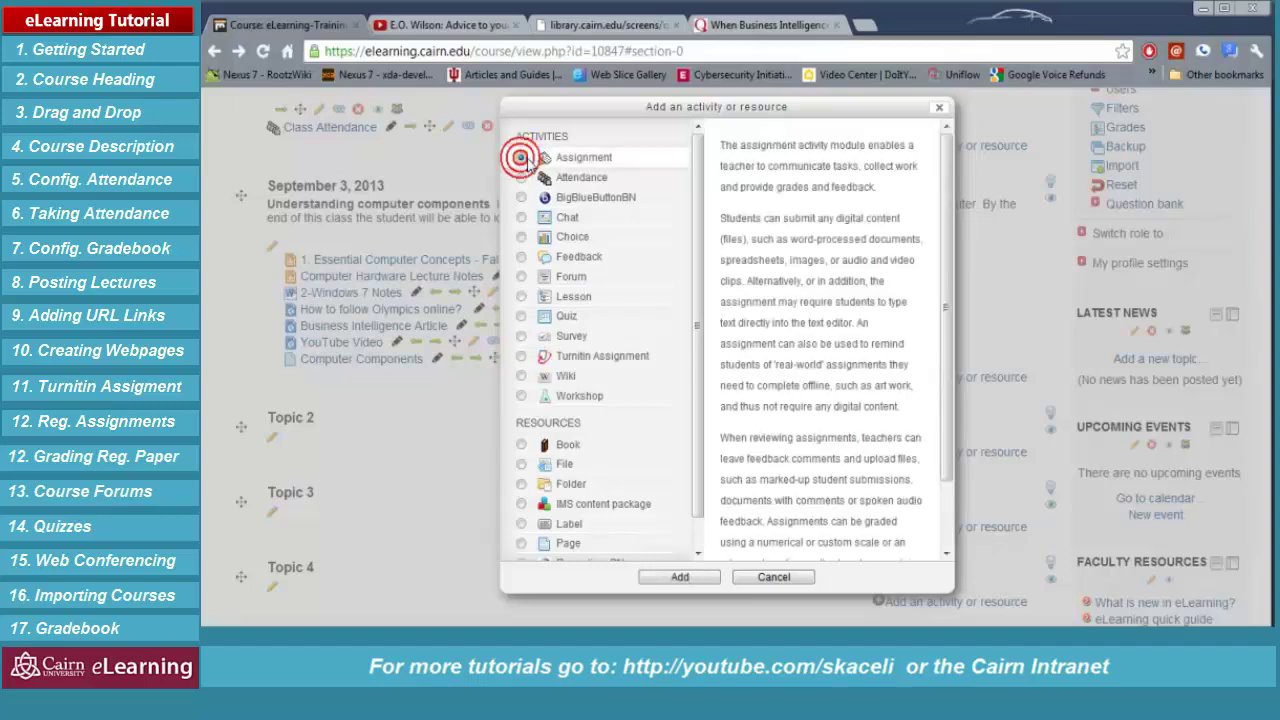
left_click_drag(793, 187, 851, 371)
left_click(857, 377)
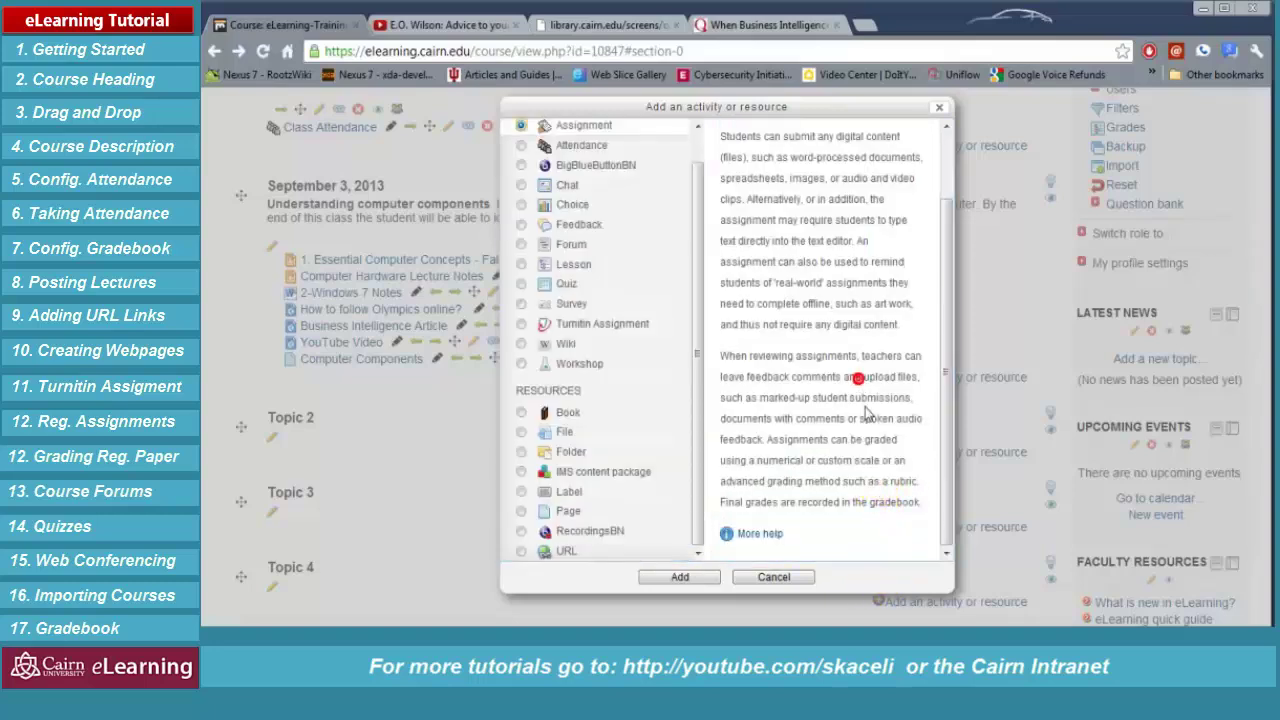
left_click(698, 578)
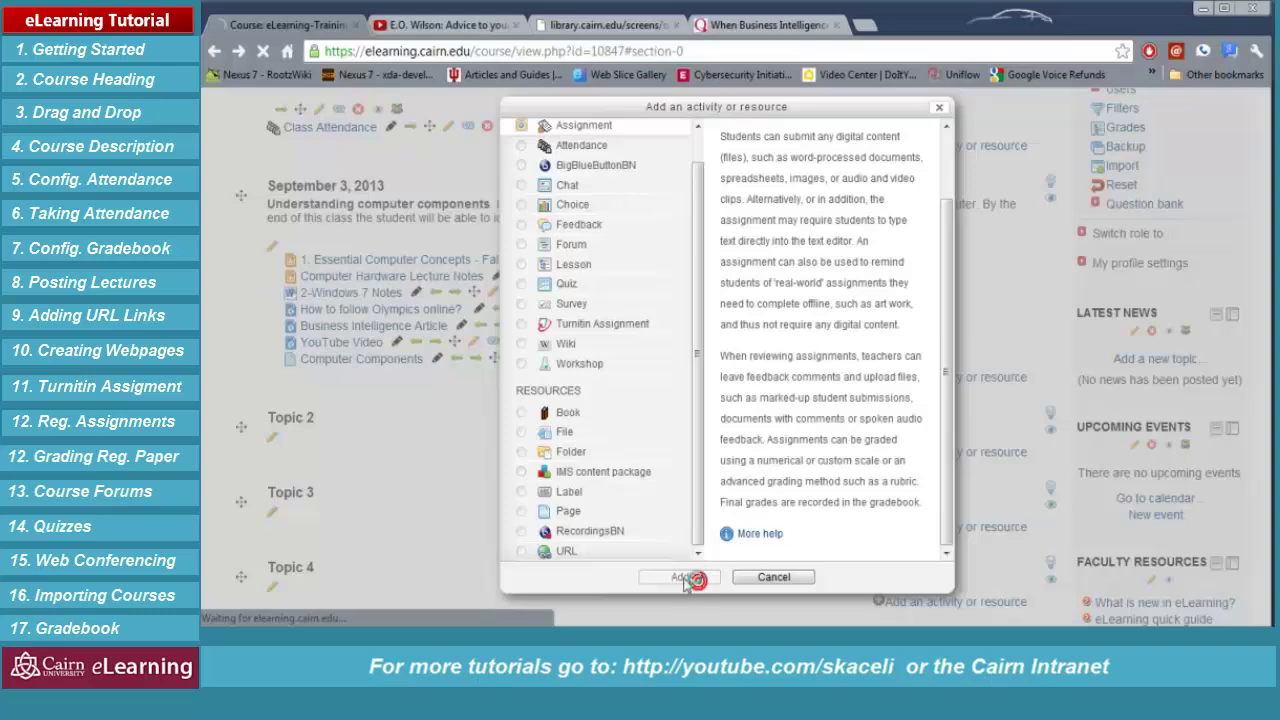
left_click(566, 351)
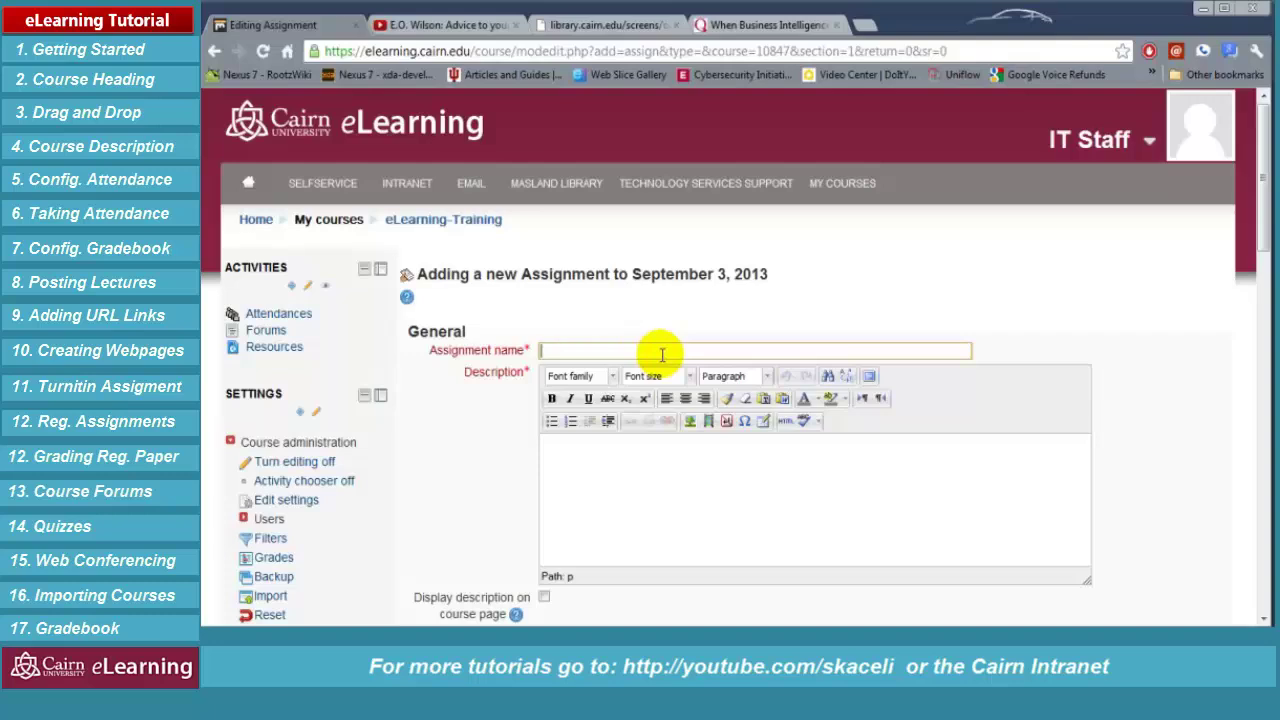
Name the assignment '5 Page Paper on Business Intelligence' and paste the prepared guidelines as its description
type("5 Page Paper on Business Intelligence")
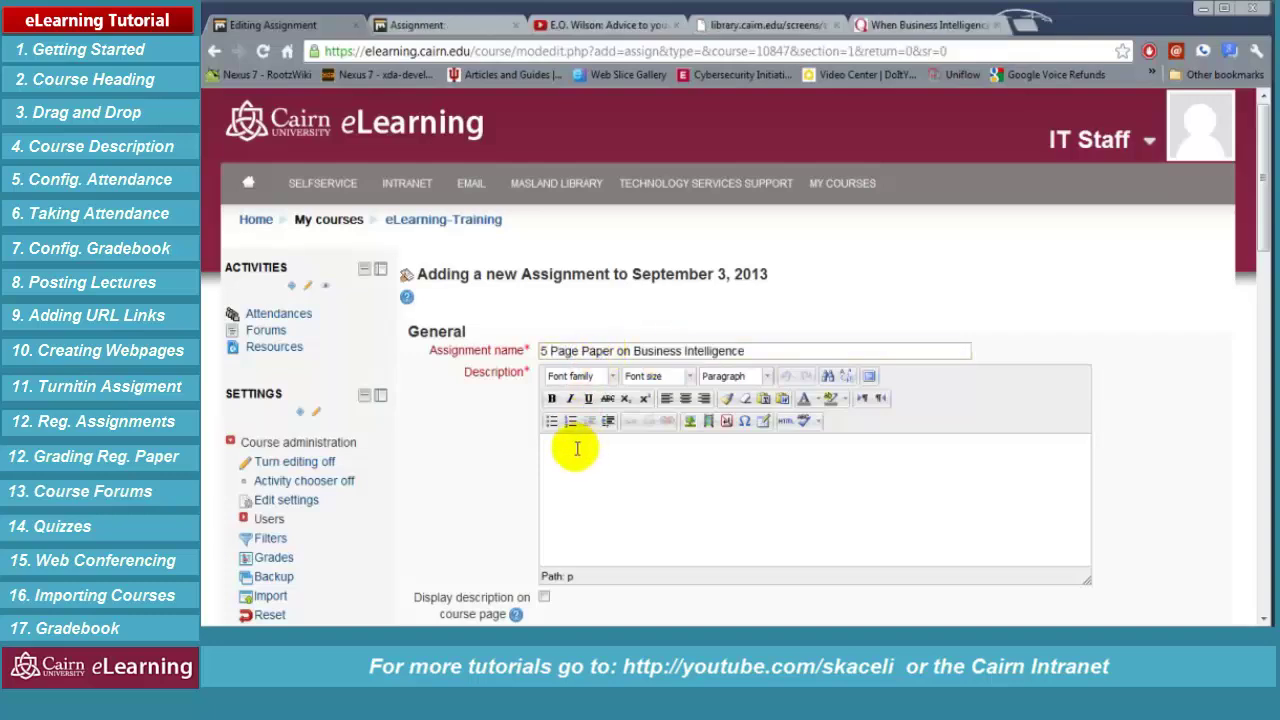
left_click(577, 449)
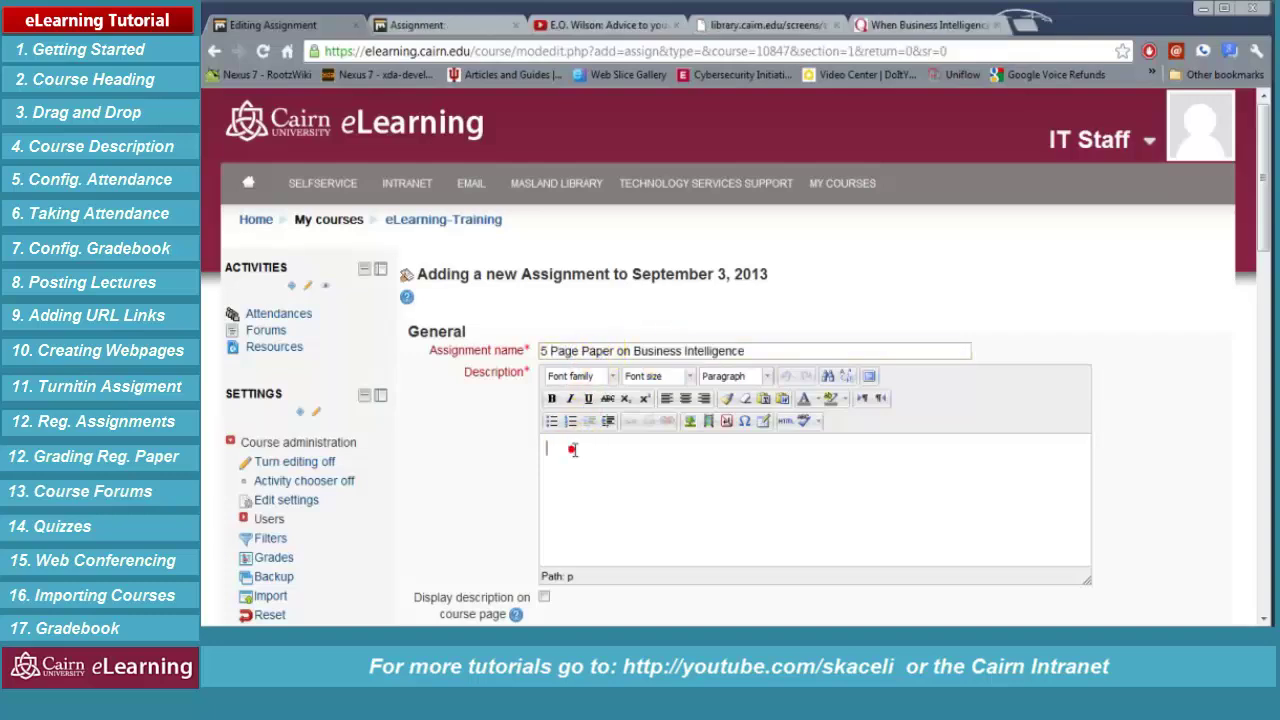
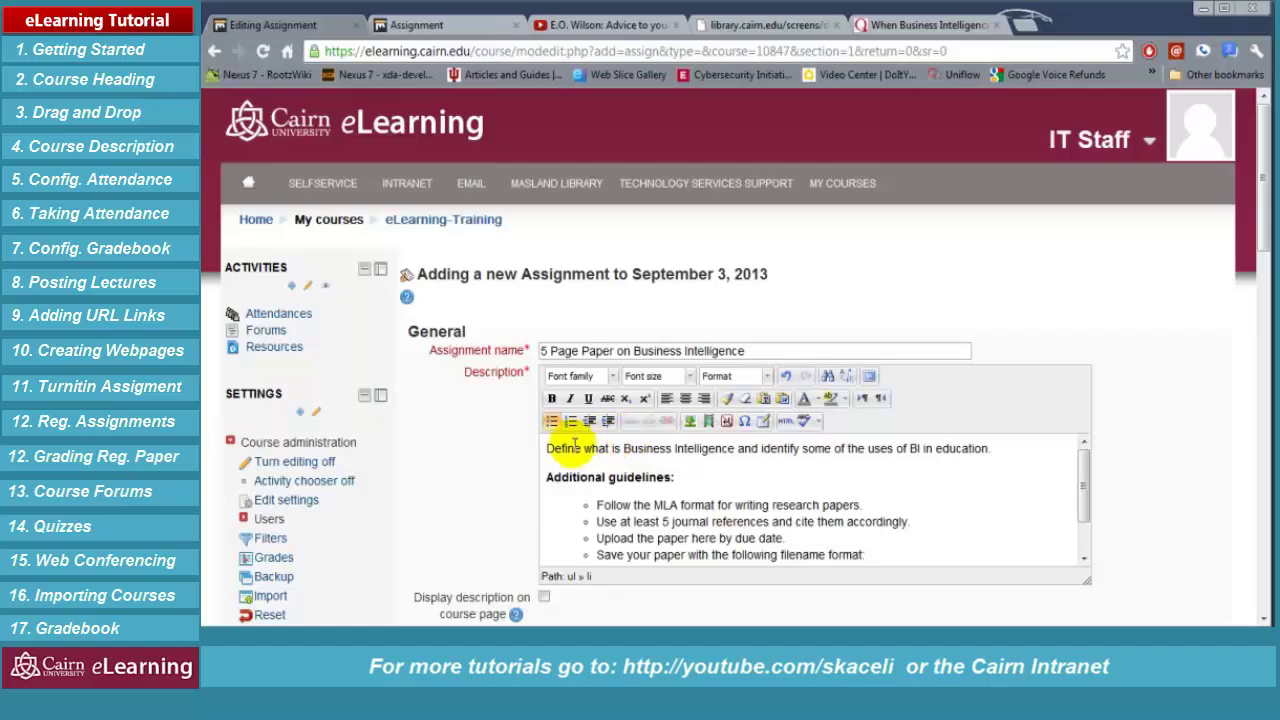
Check the filename format example in the description, then scroll down to Assignment settings
scroll(551, 449, "down", 3)
left_click_drag(597, 419, 617, 437)
left_click(809, 455)
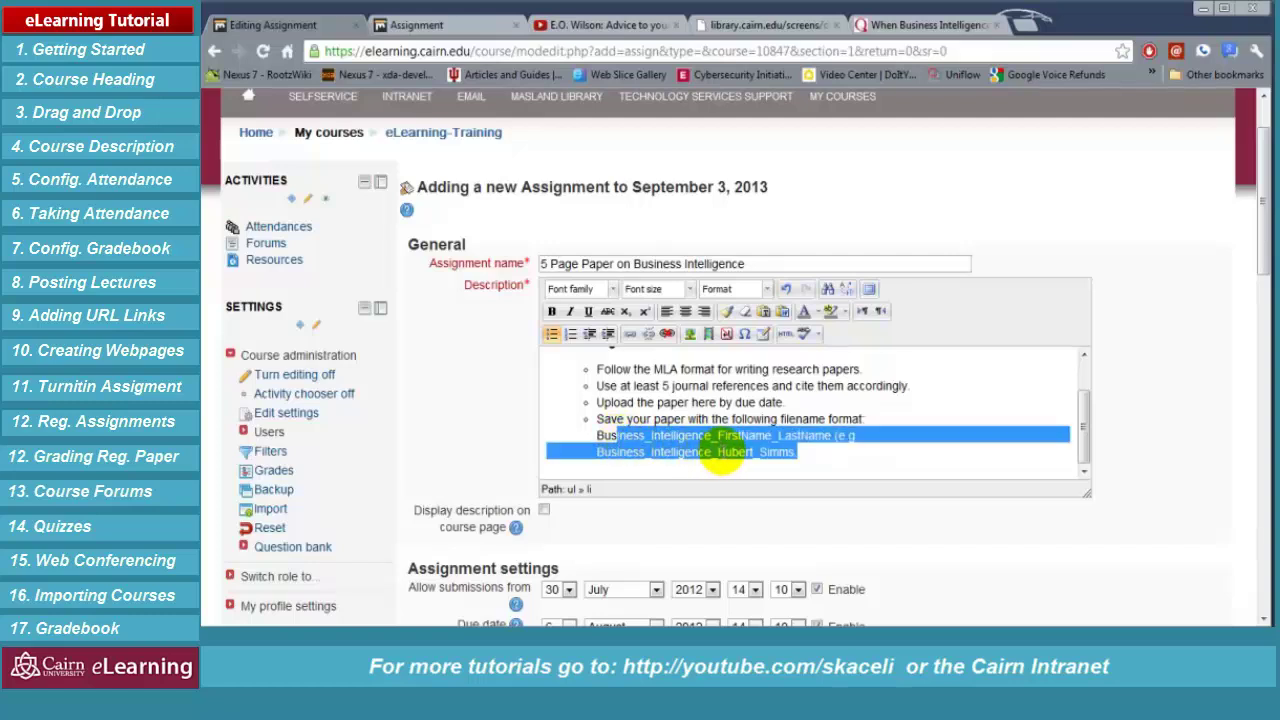
left_click(776, 452)
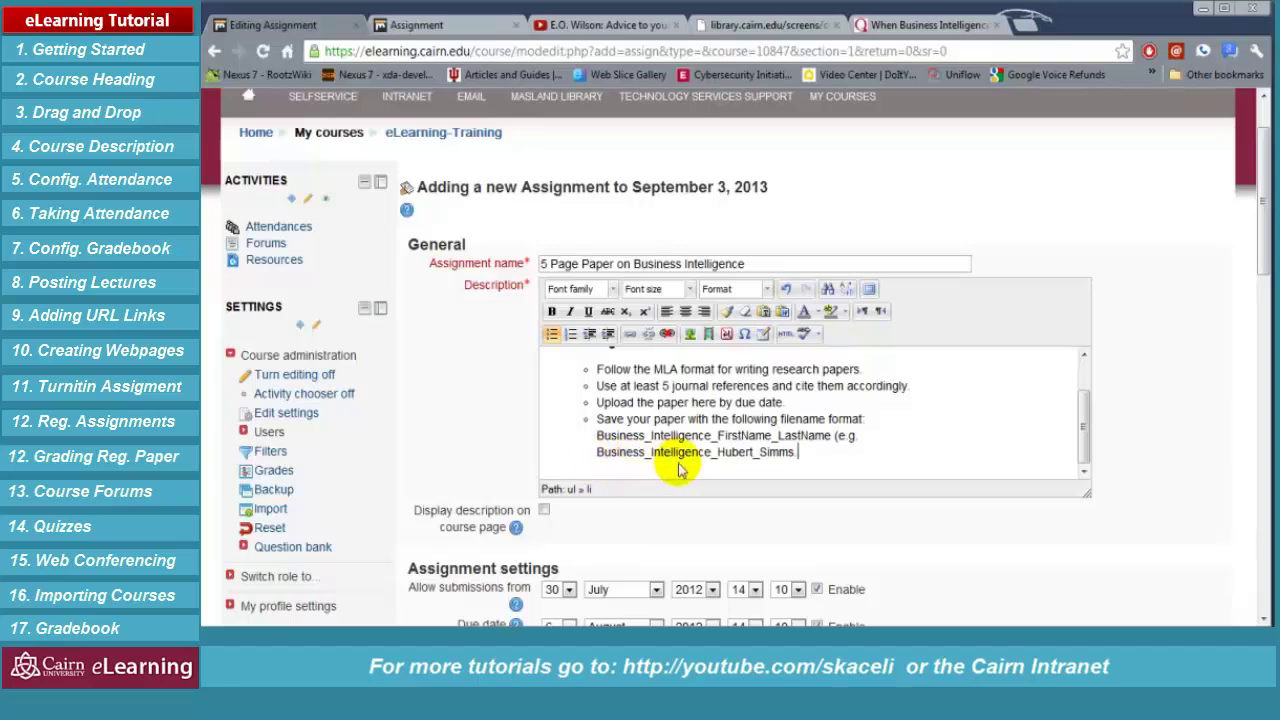
scroll(812, 430, "down", 2)
scroll(820, 440, "down", 4)
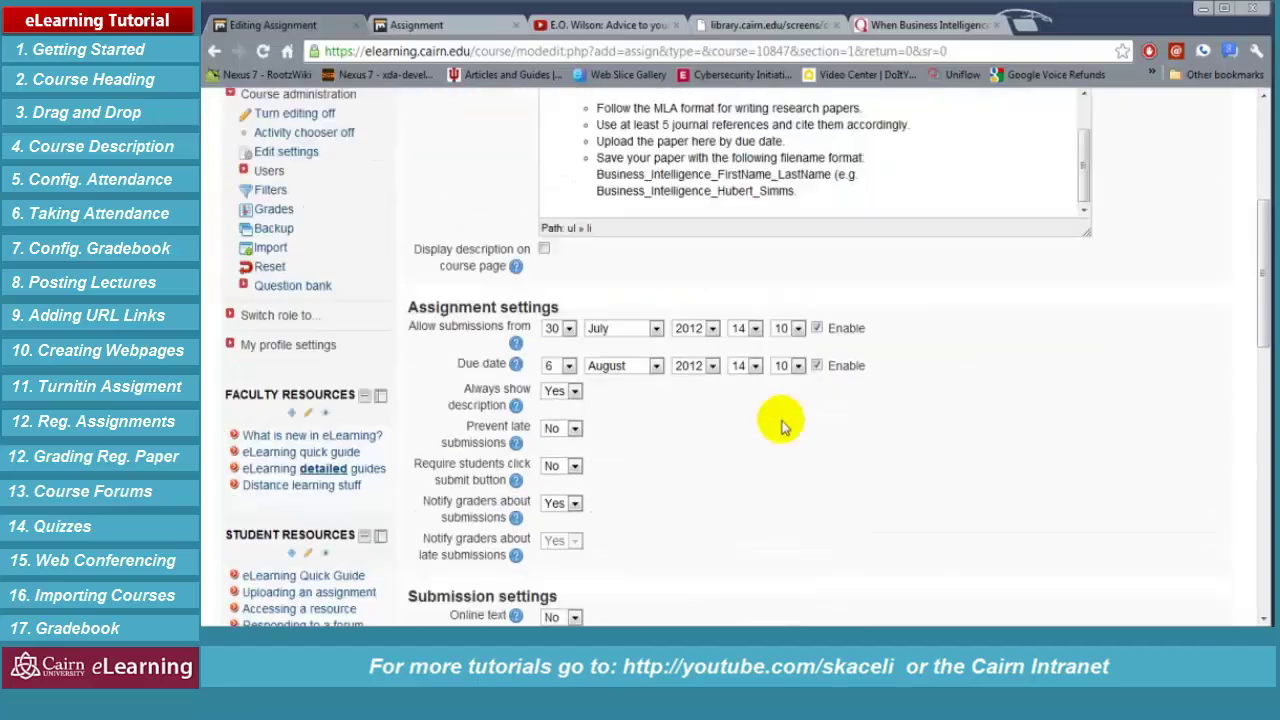
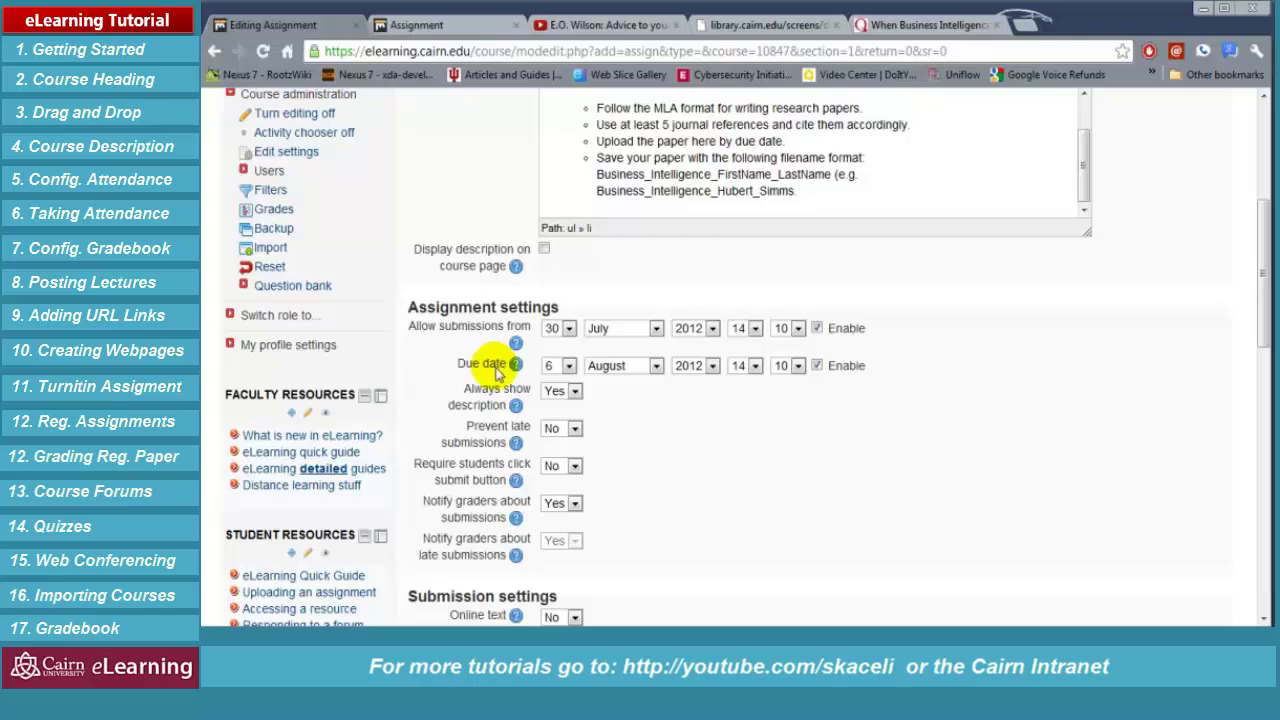
Set 'Notify graders about submissions' to No in the assignment's notification settings
left_click(709, 437)
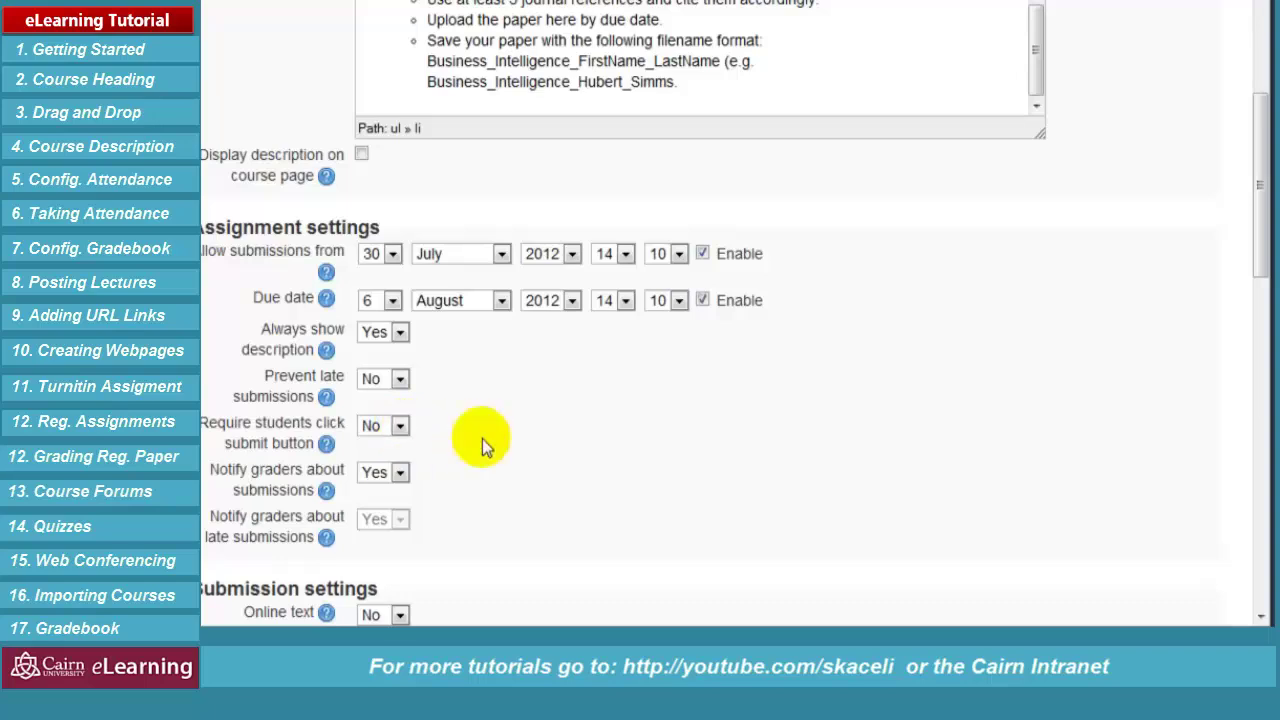
left_click(400, 474)
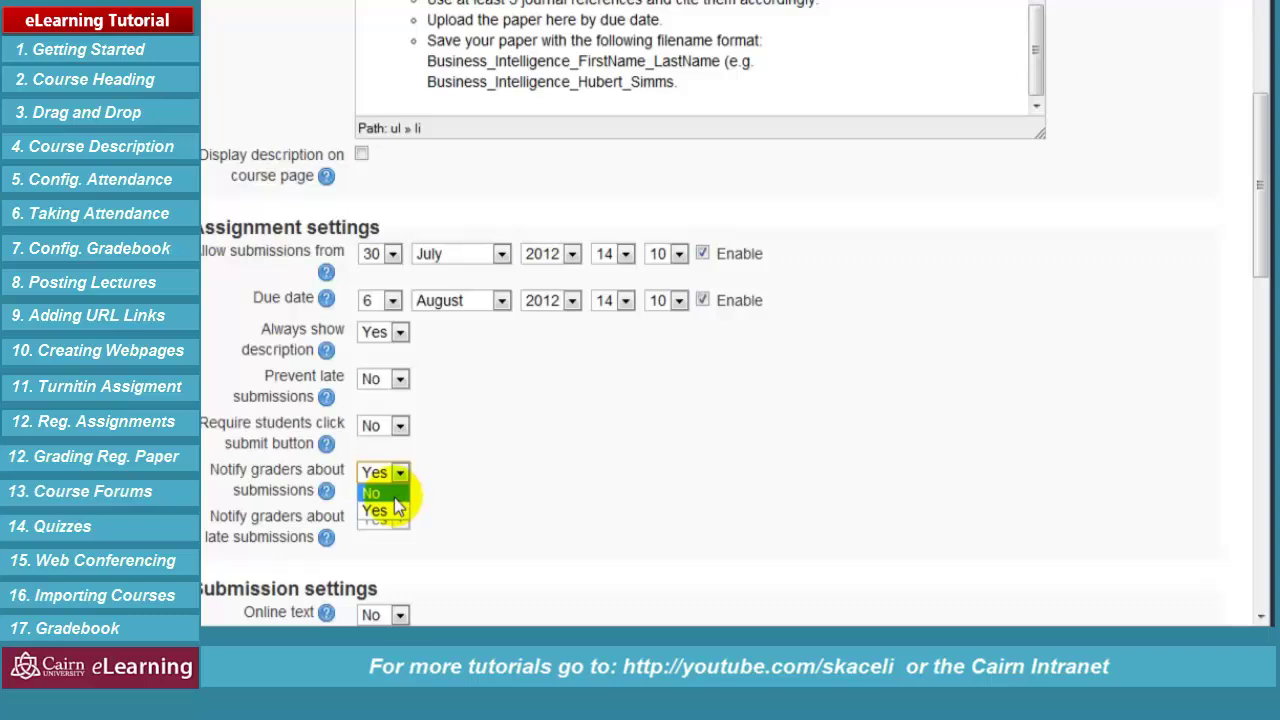
left_click(394, 496)
left_click(537, 481)
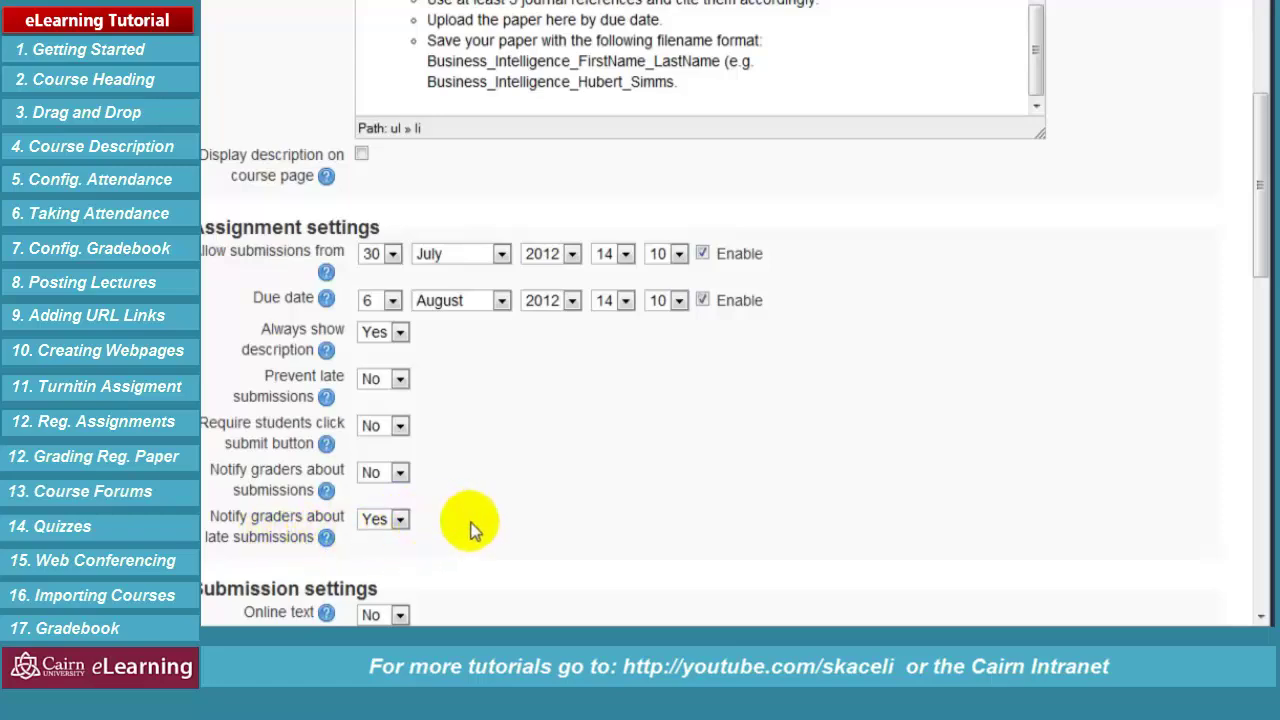
scroll(532, 456, "down", 3)
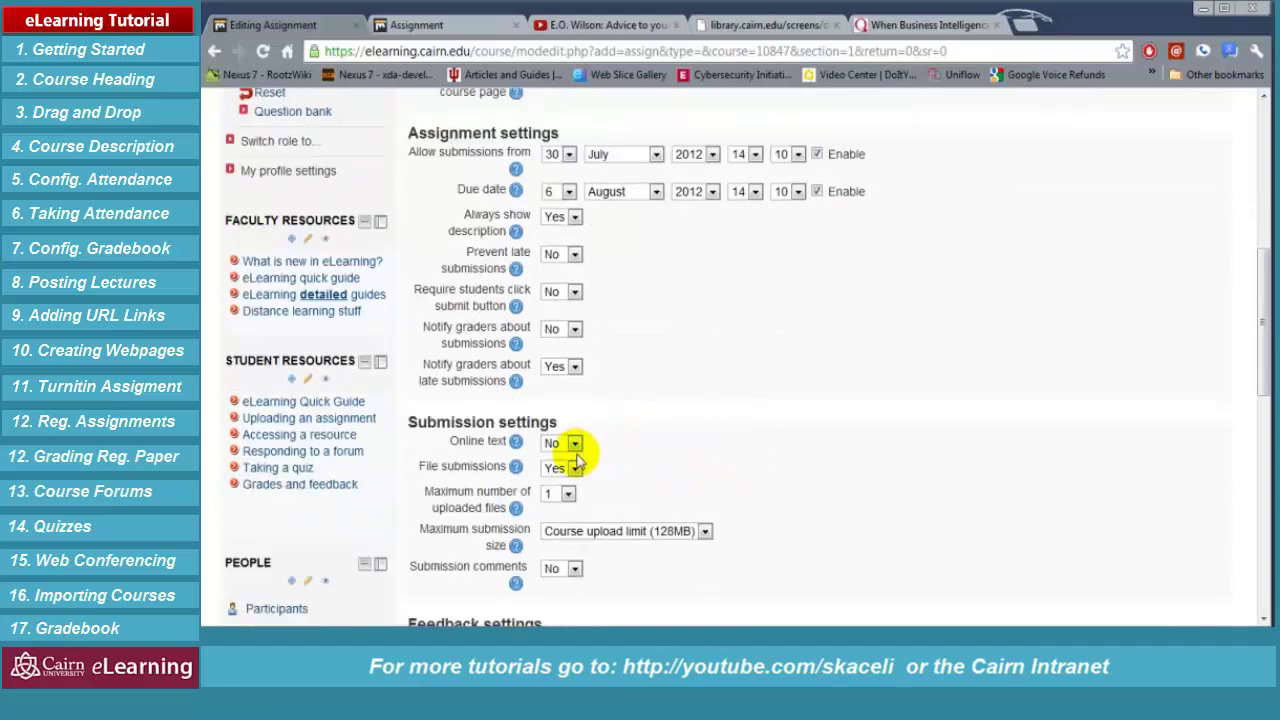
scroll(609, 449, "down", 2)
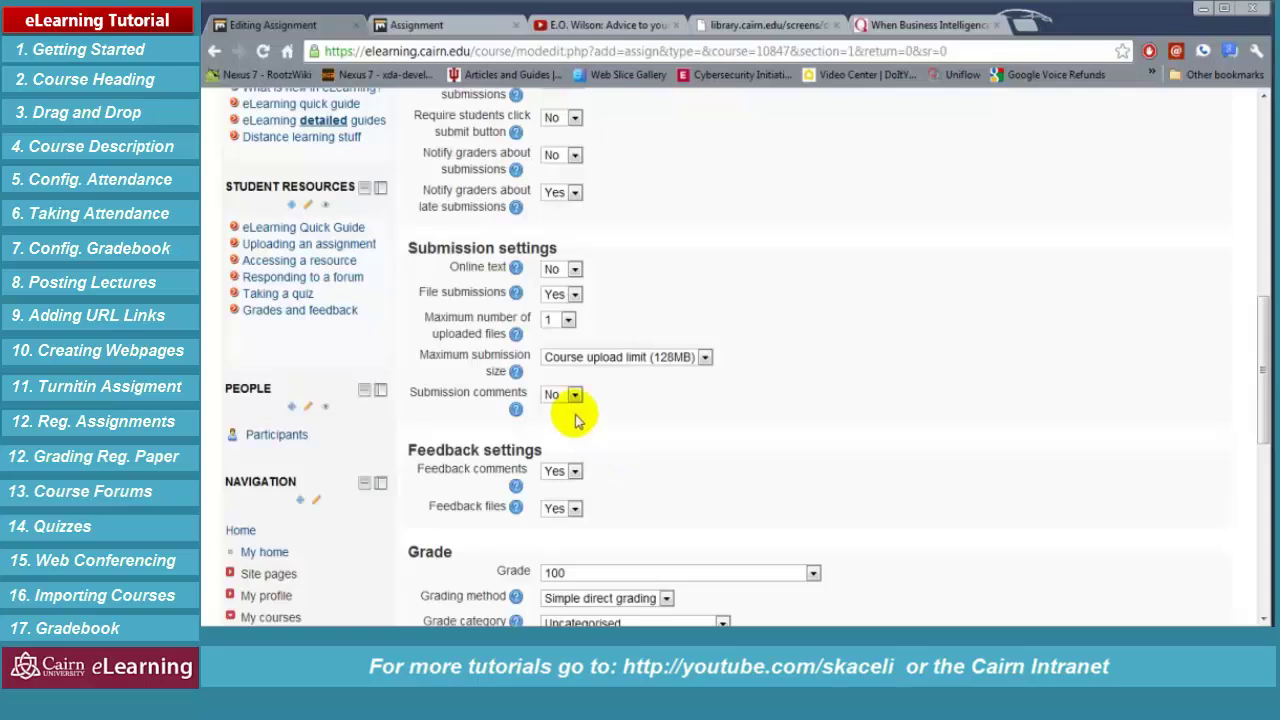
left_click(575, 270)
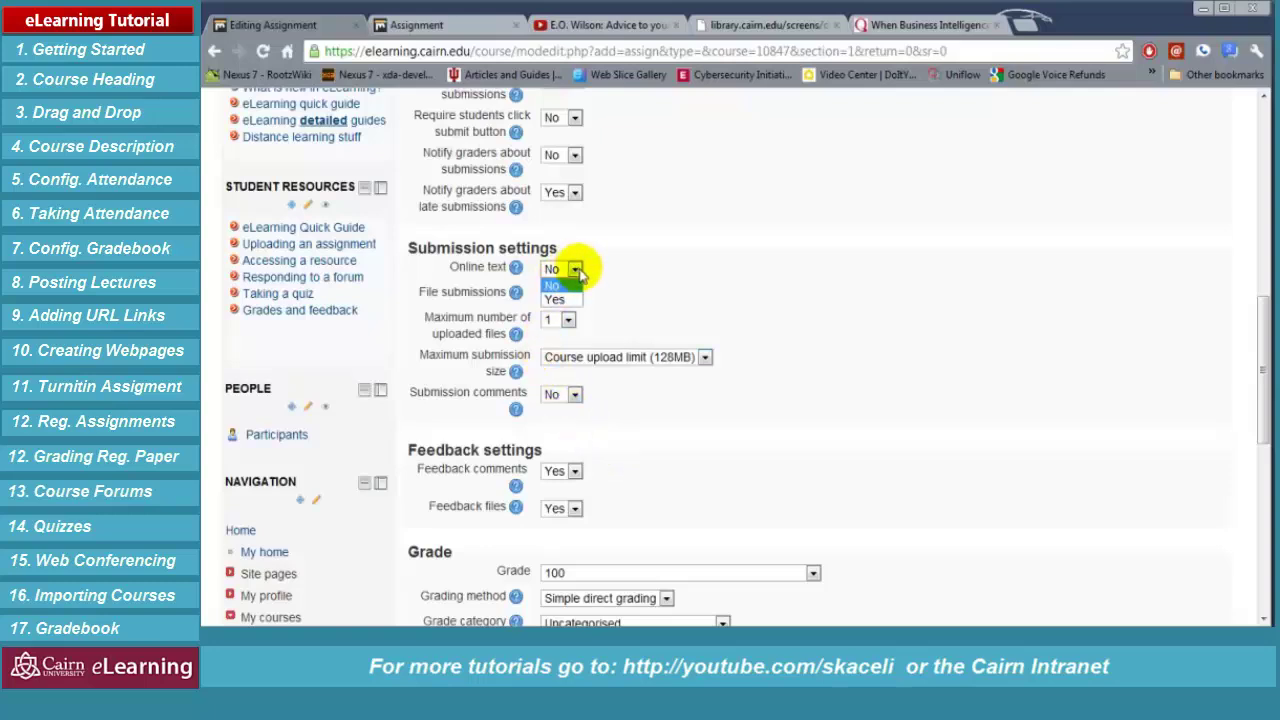
left_click(632, 274)
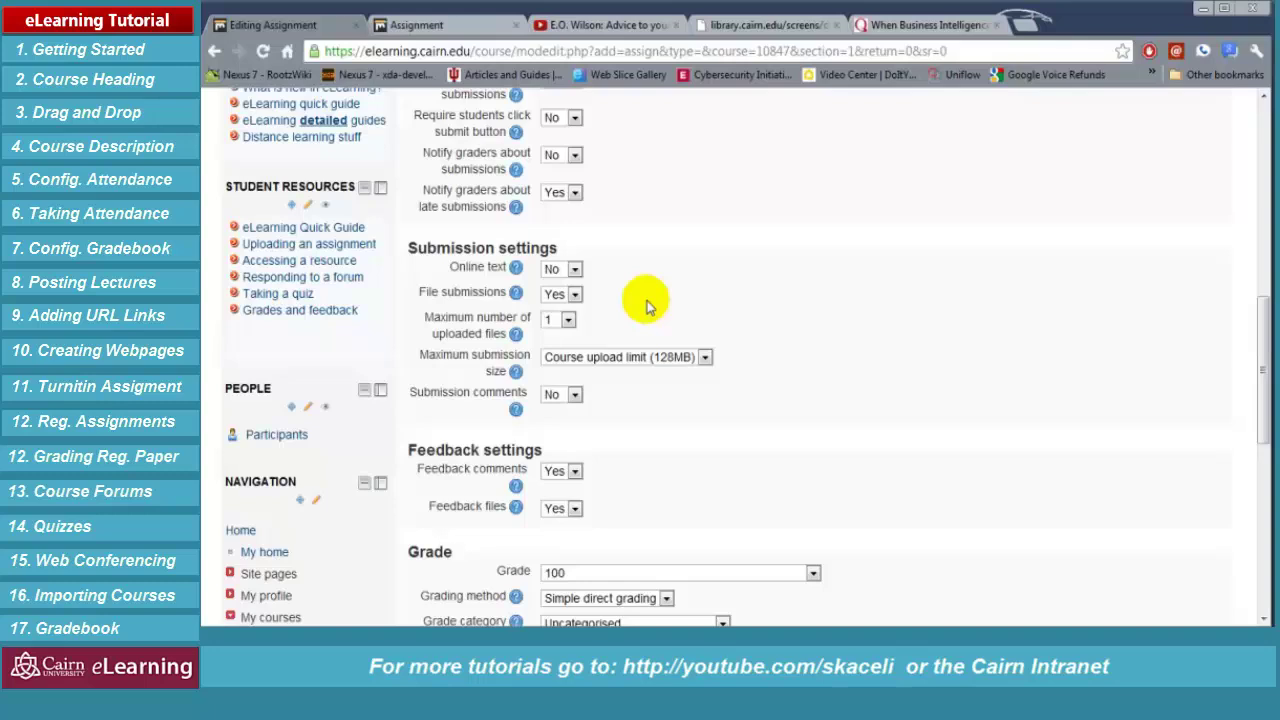
left_click(569, 320)
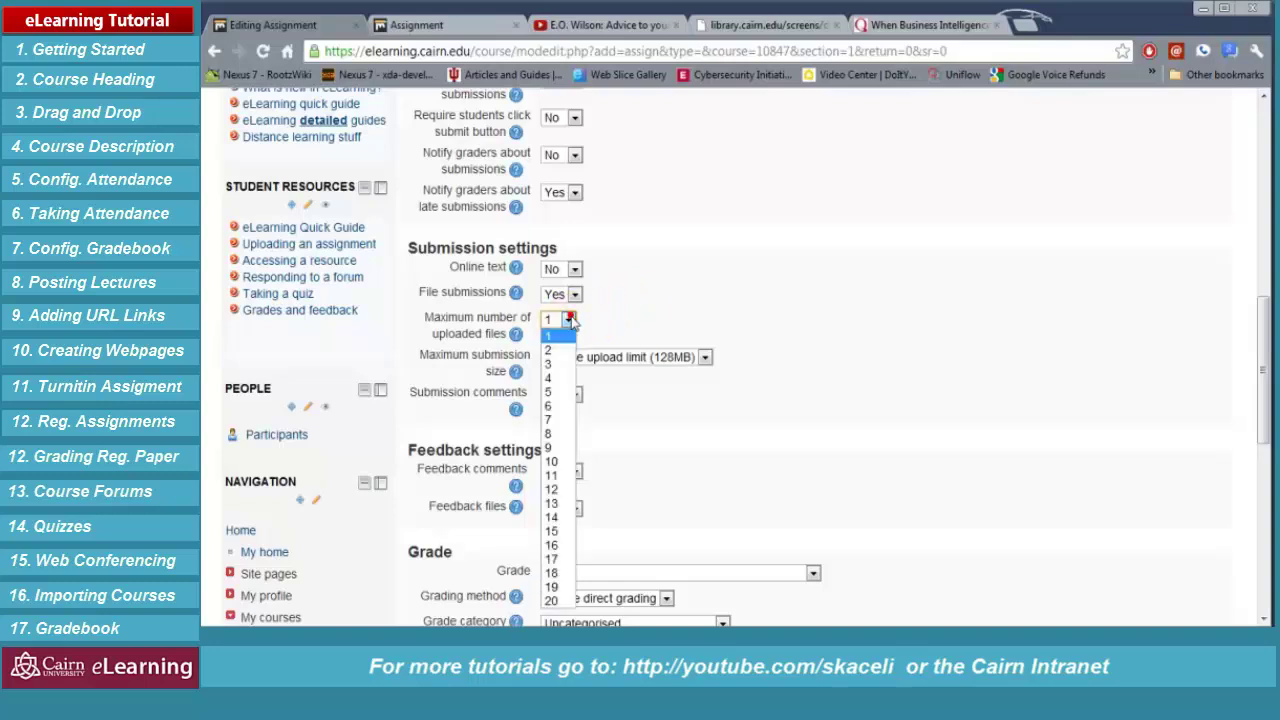
left_click(571, 320)
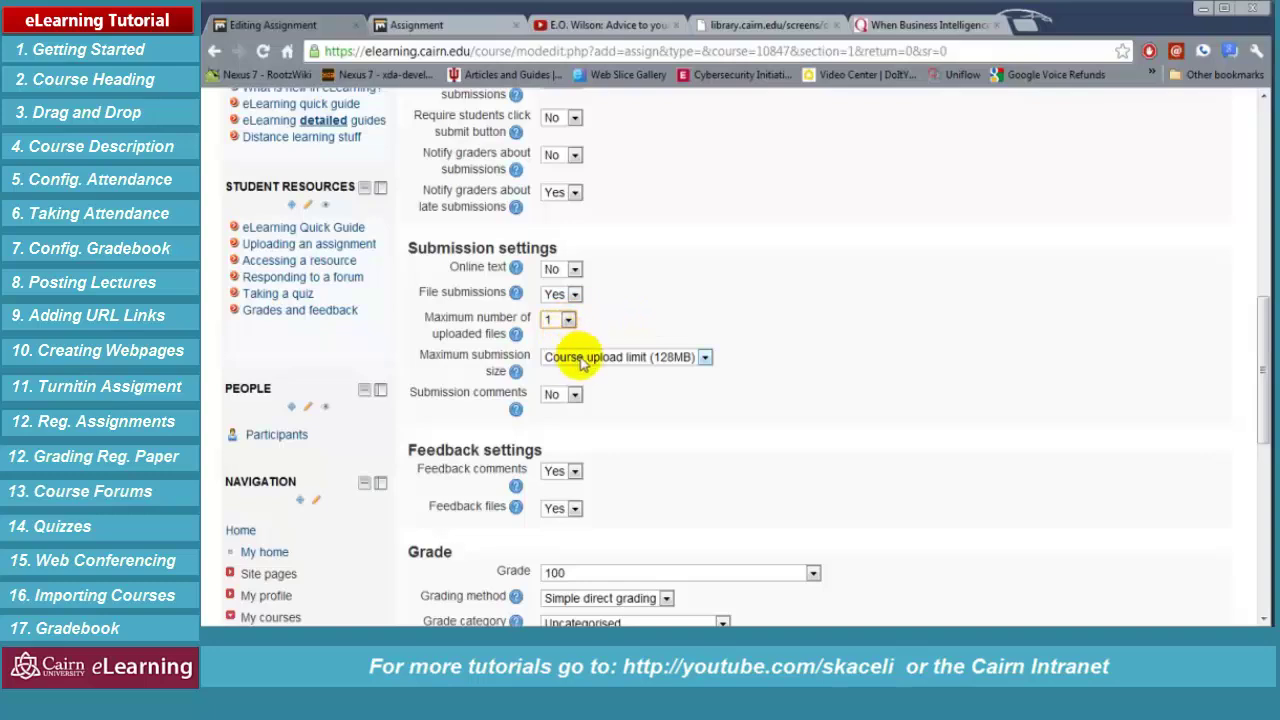
left_click(655, 423)
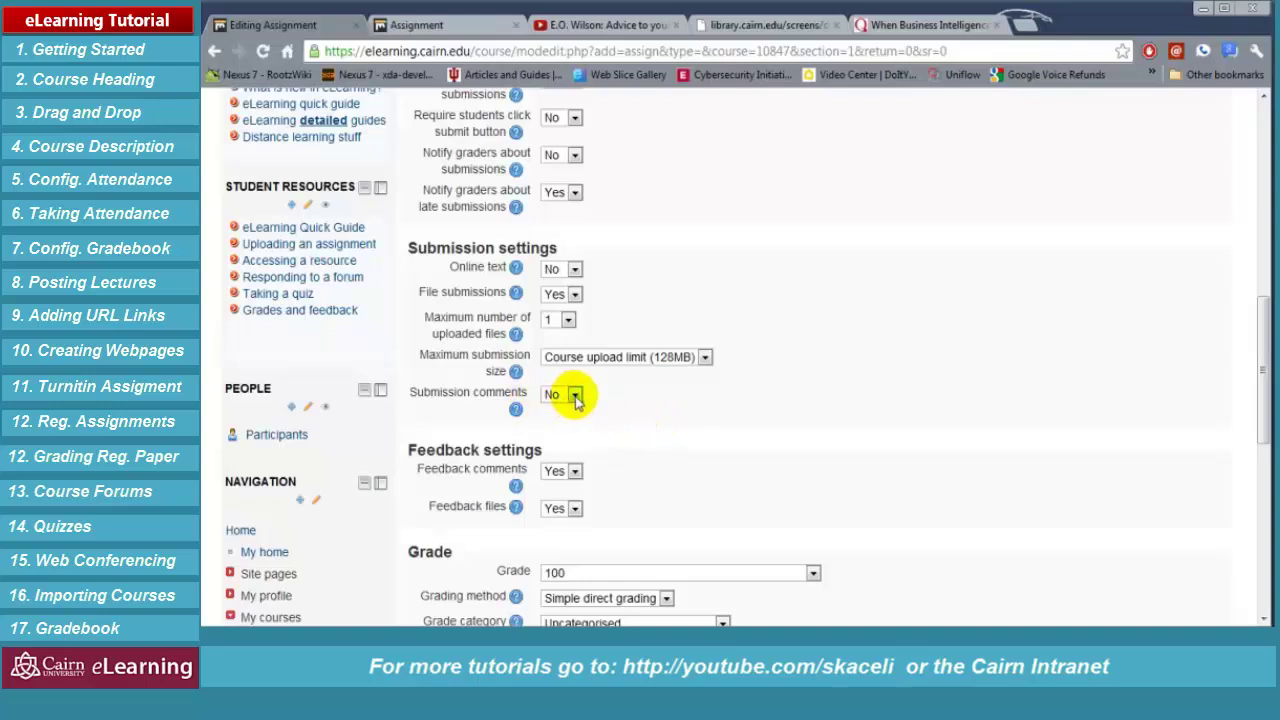
left_click(575, 396)
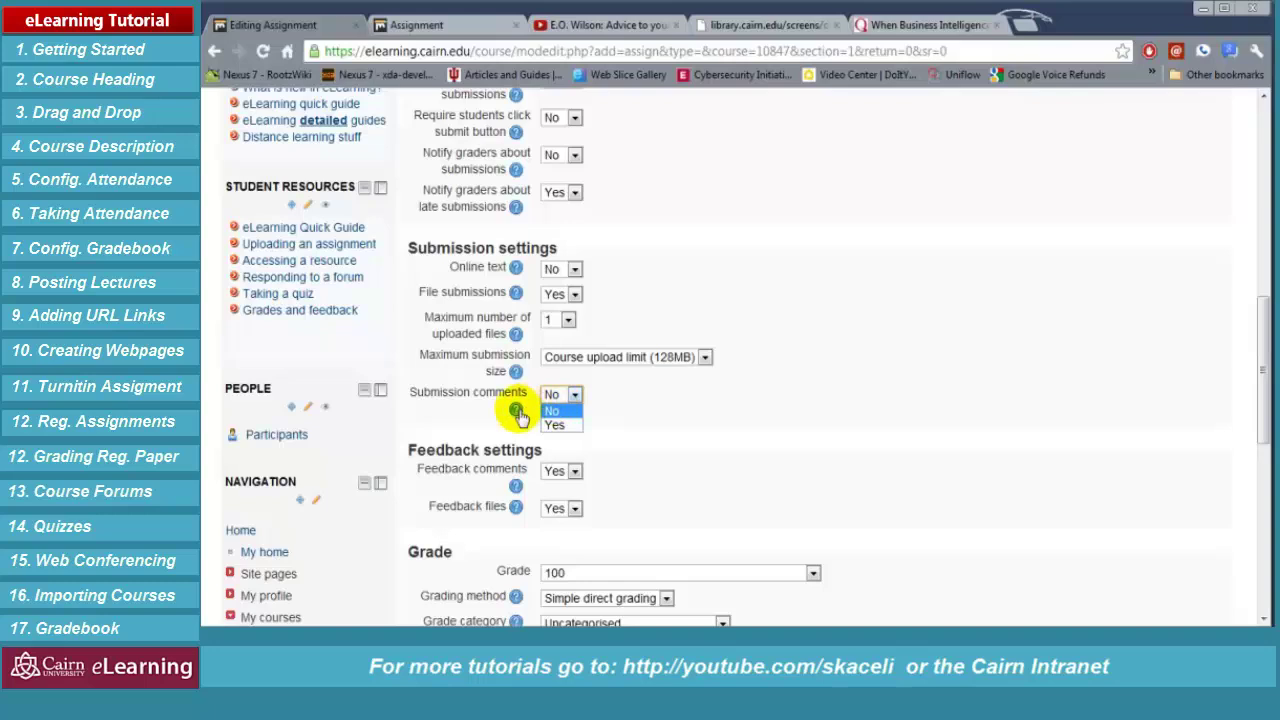
left_click(645, 426)
scroll(622, 420, "down", 1)
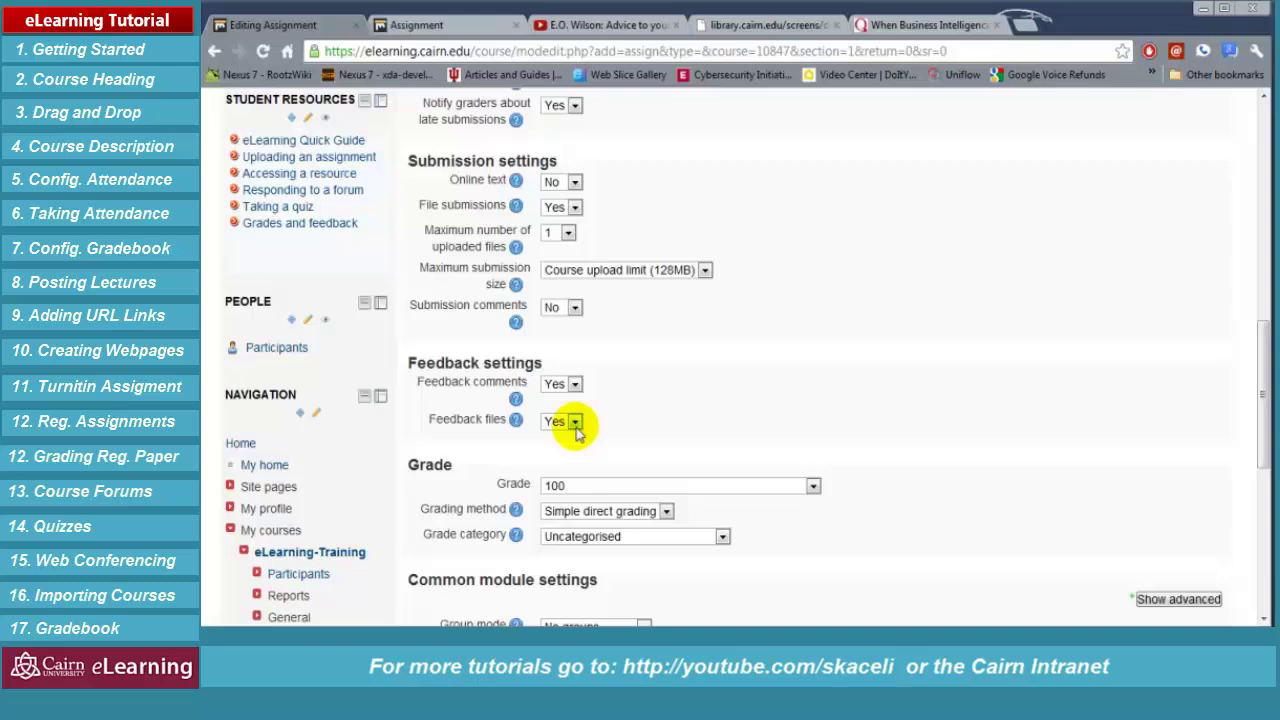
left_click(618, 488)
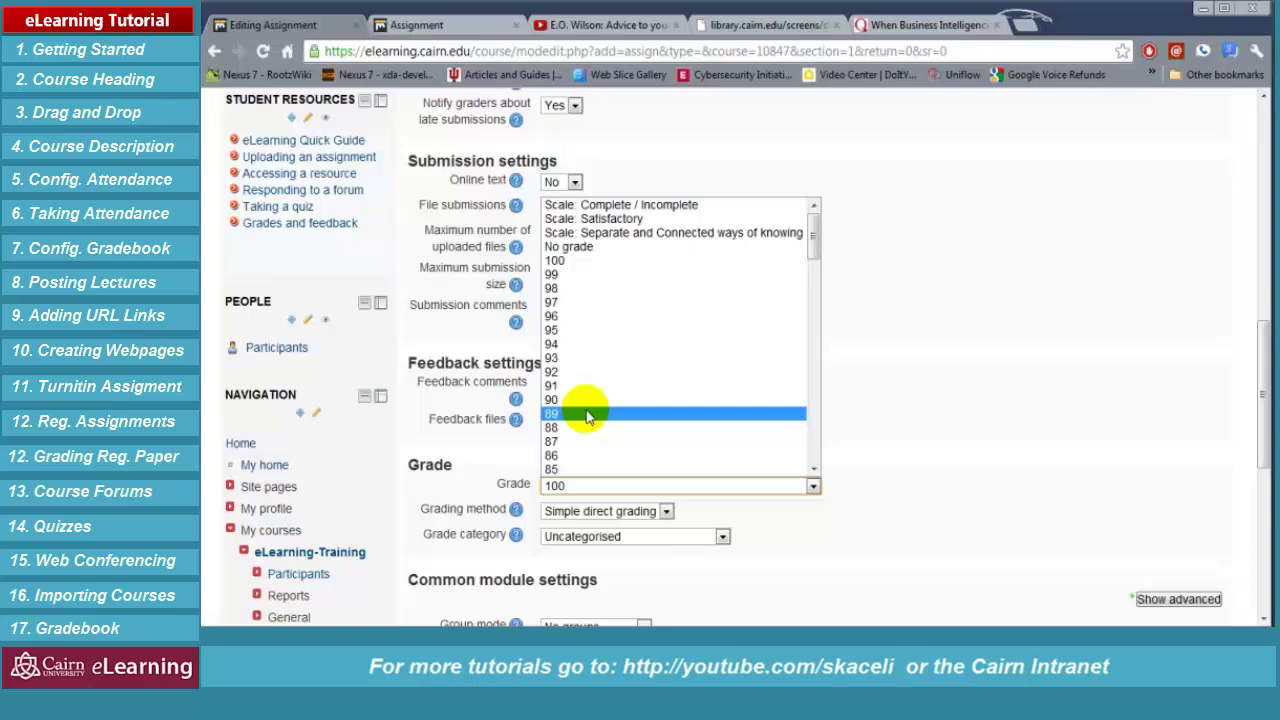
Keep the maximum grade at 100 with Simple direct grading as the grading method
left_click(558, 264)
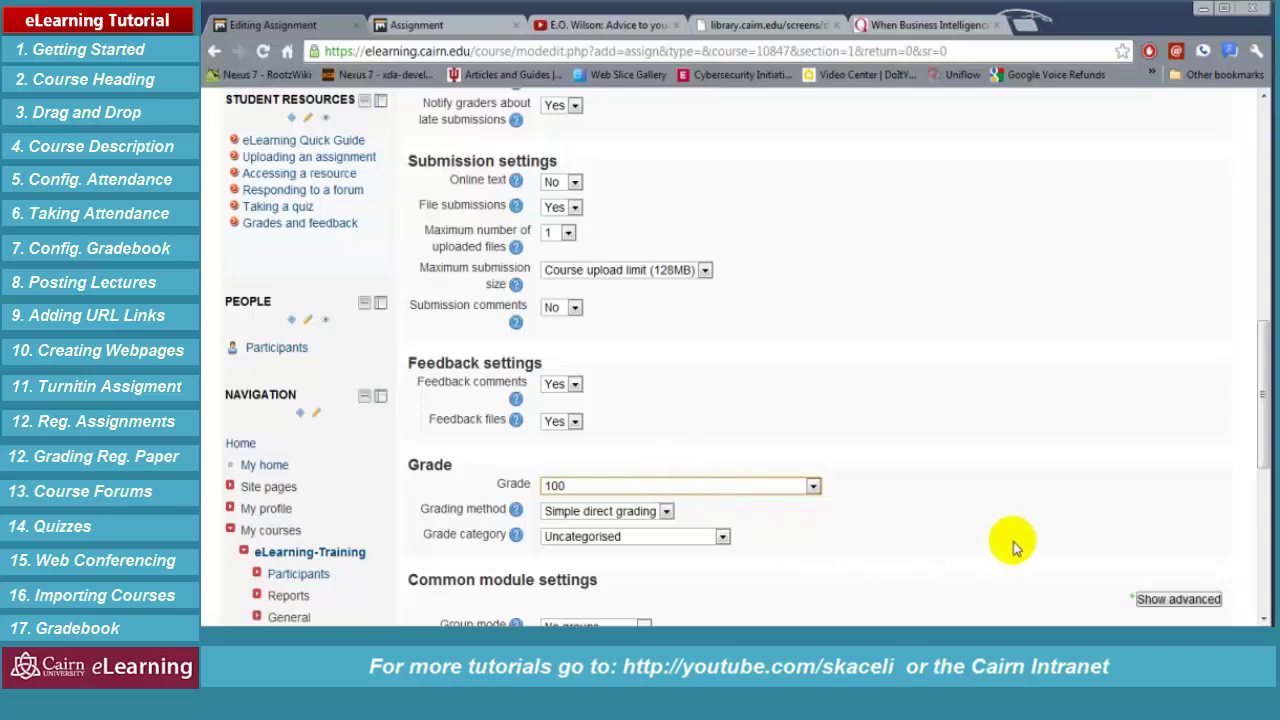
left_click(1050, 522)
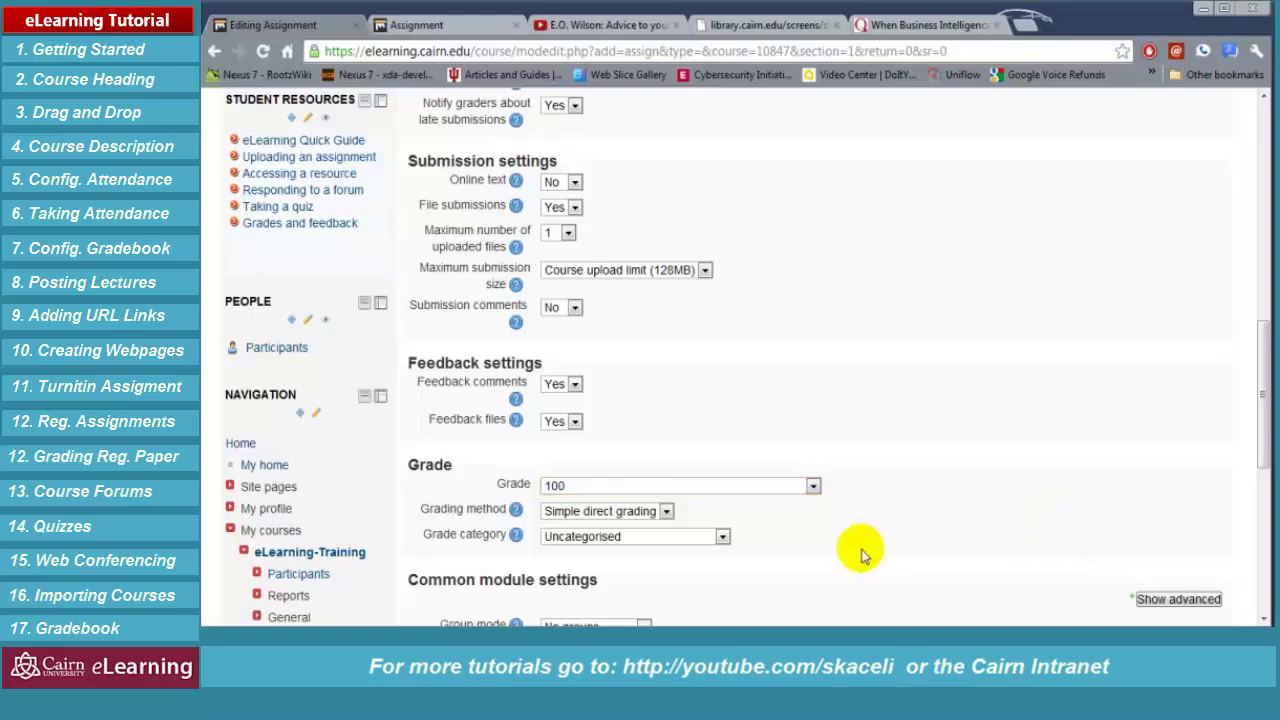
left_click(666, 512)
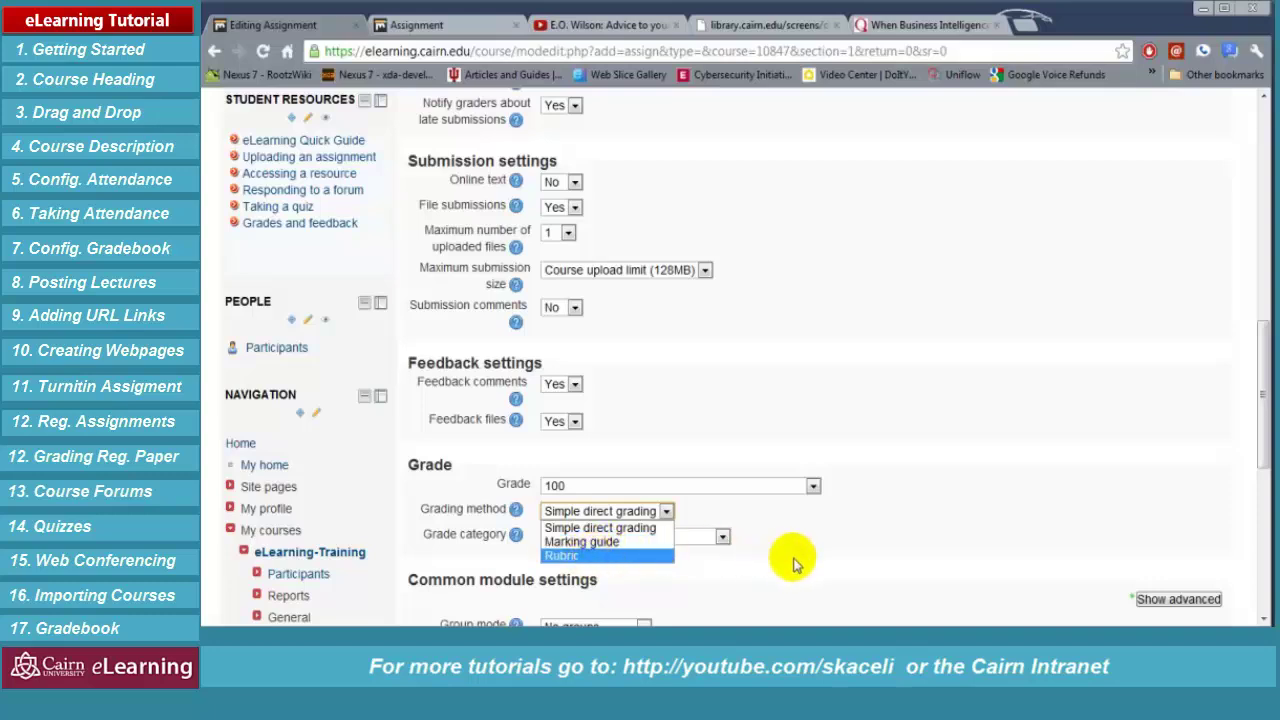
left_click(885, 557)
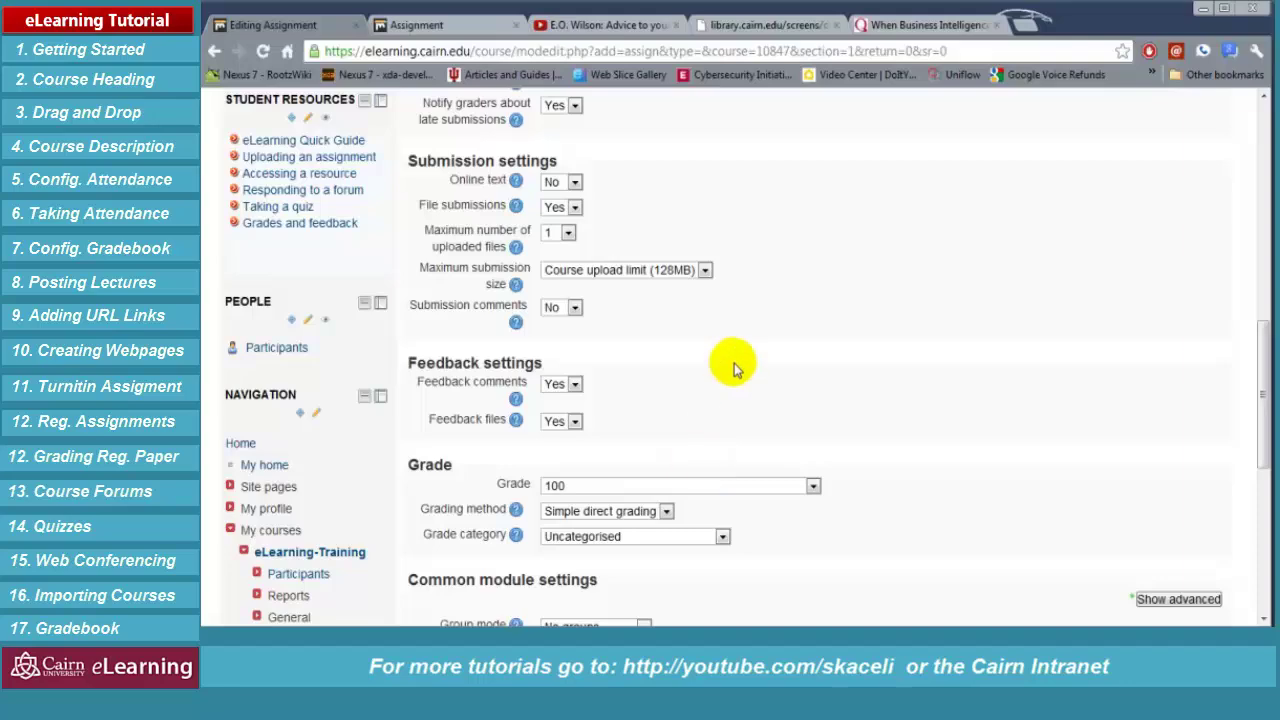
scroll(745, 350, "up", 10)
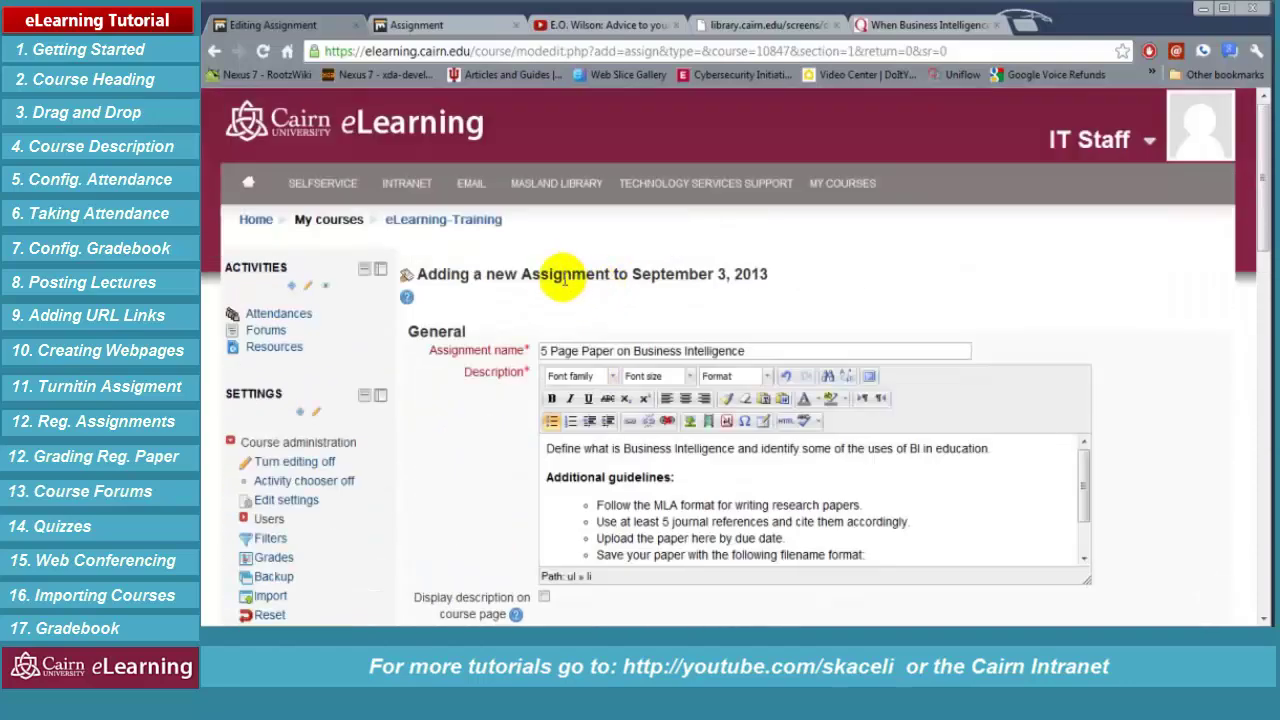
left_click_drag(637, 350, 527, 340)
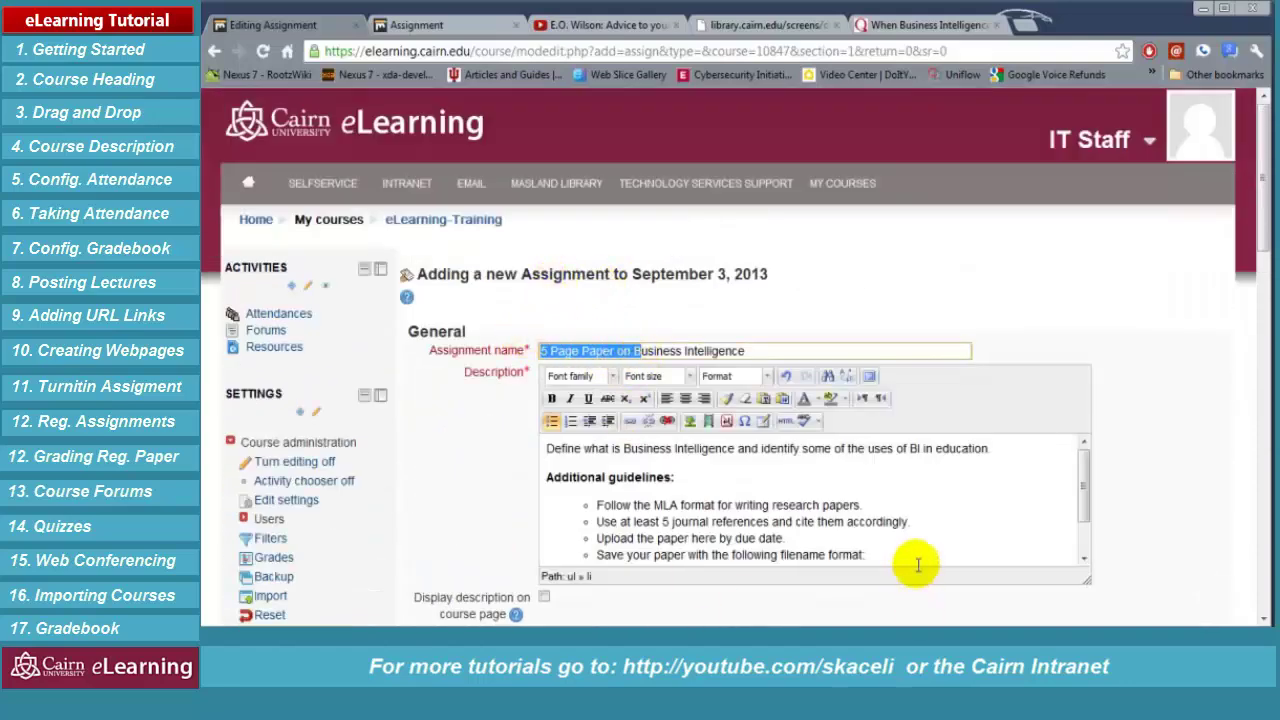
Set the grade category to Projects and save the assignment back to the course
scroll(900, 550, "down", 3)
scroll(884, 534, "down", 10)
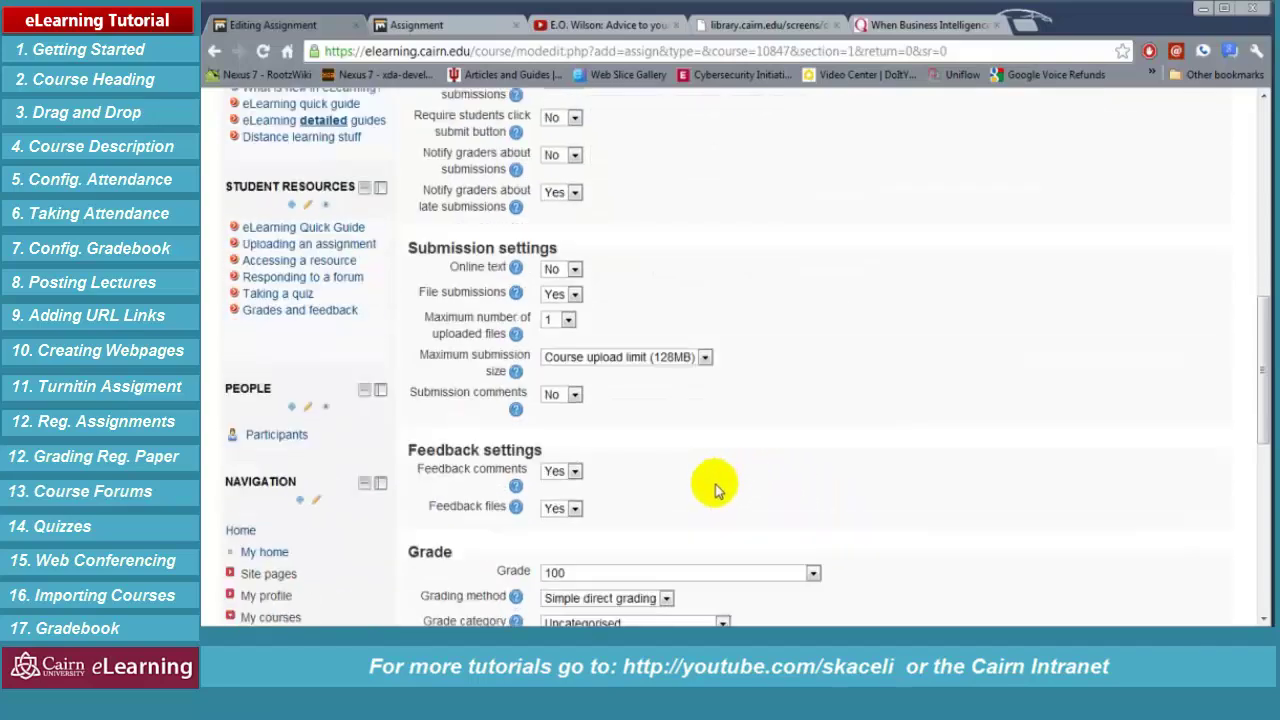
scroll(718, 489, "down", 1)
scroll(720, 495, "down", 3)
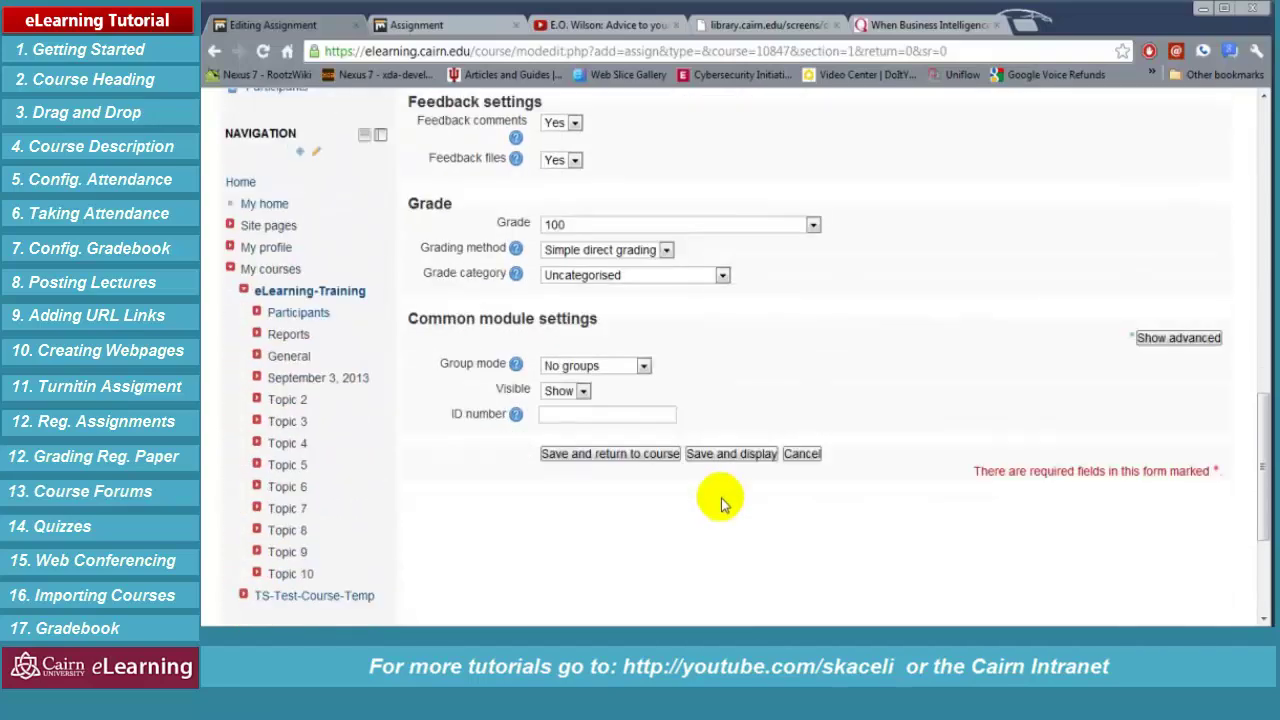
left_click(721, 277)
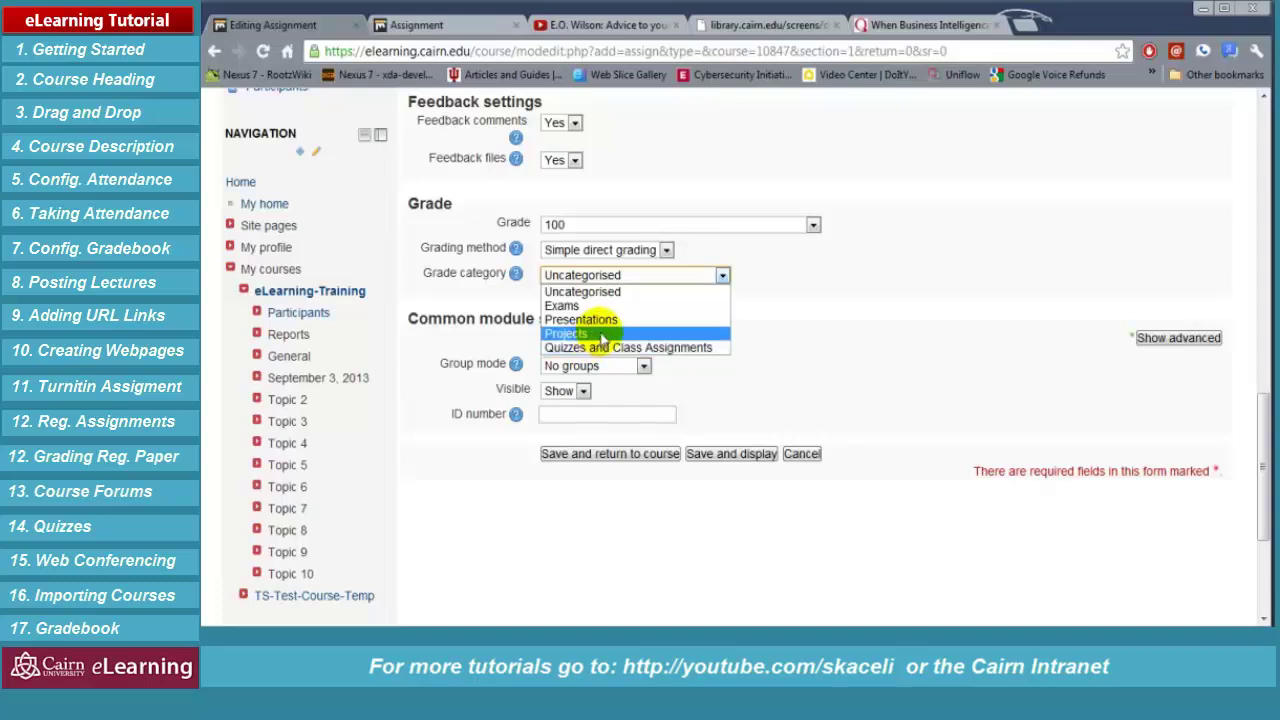
left_click(603, 336)
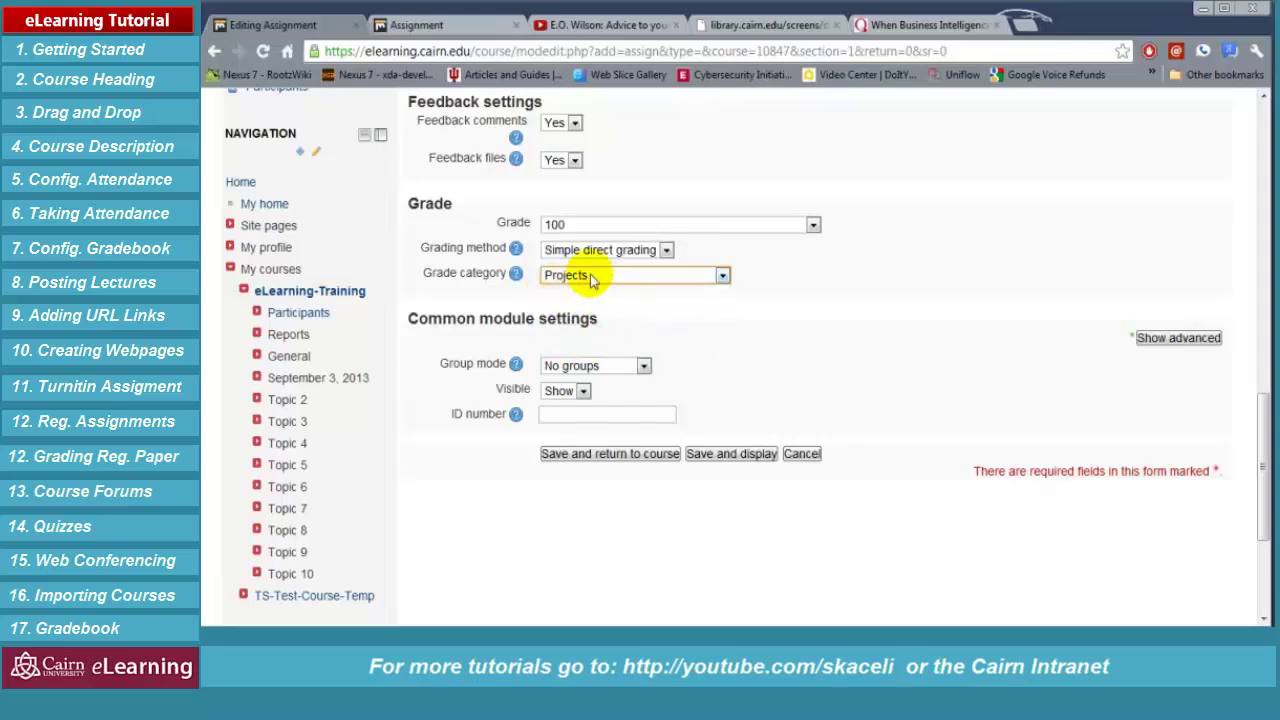
left_click(590, 280)
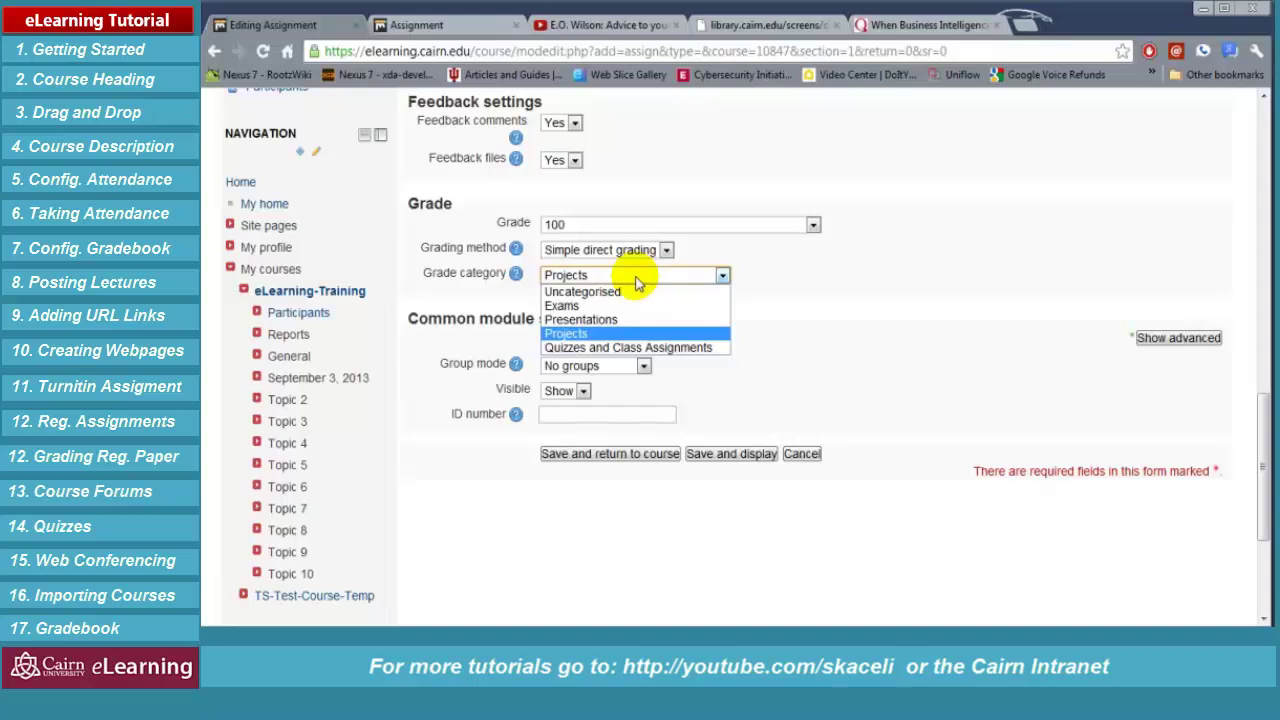
left_click(612, 333)
left_click_drag(614, 337, 858, 360)
left_click(858, 360)
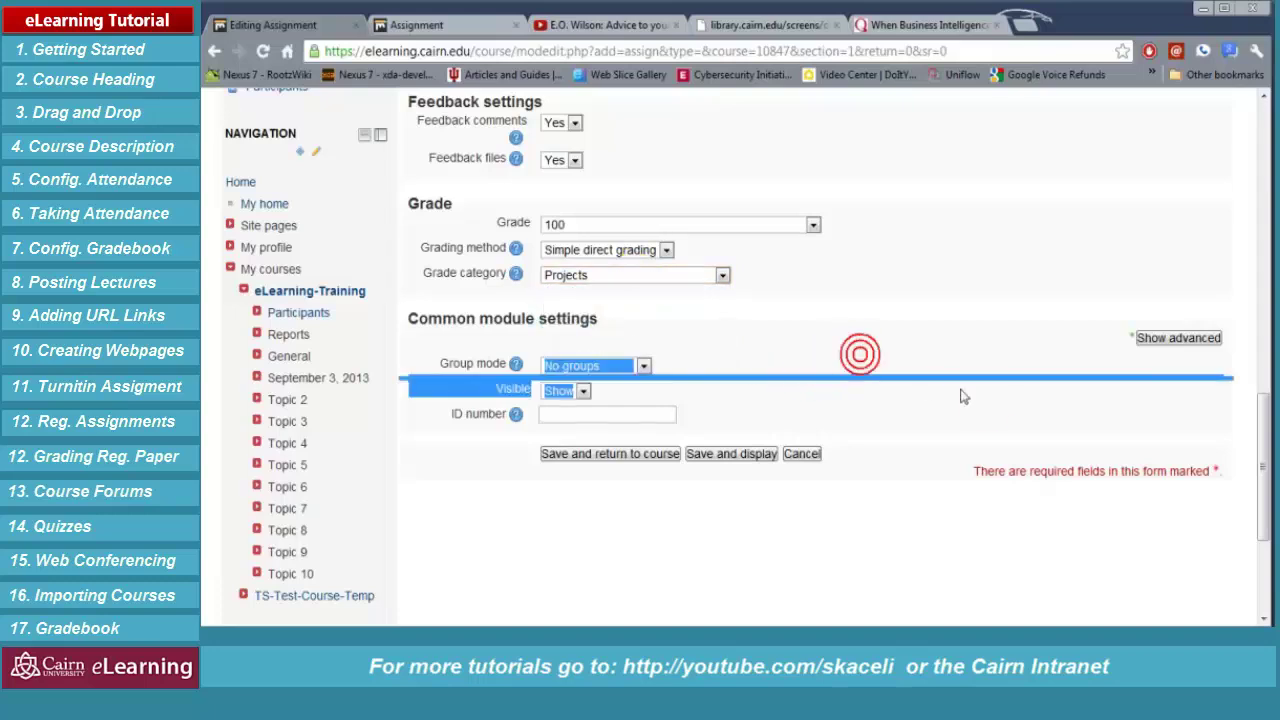
left_click(600, 458)
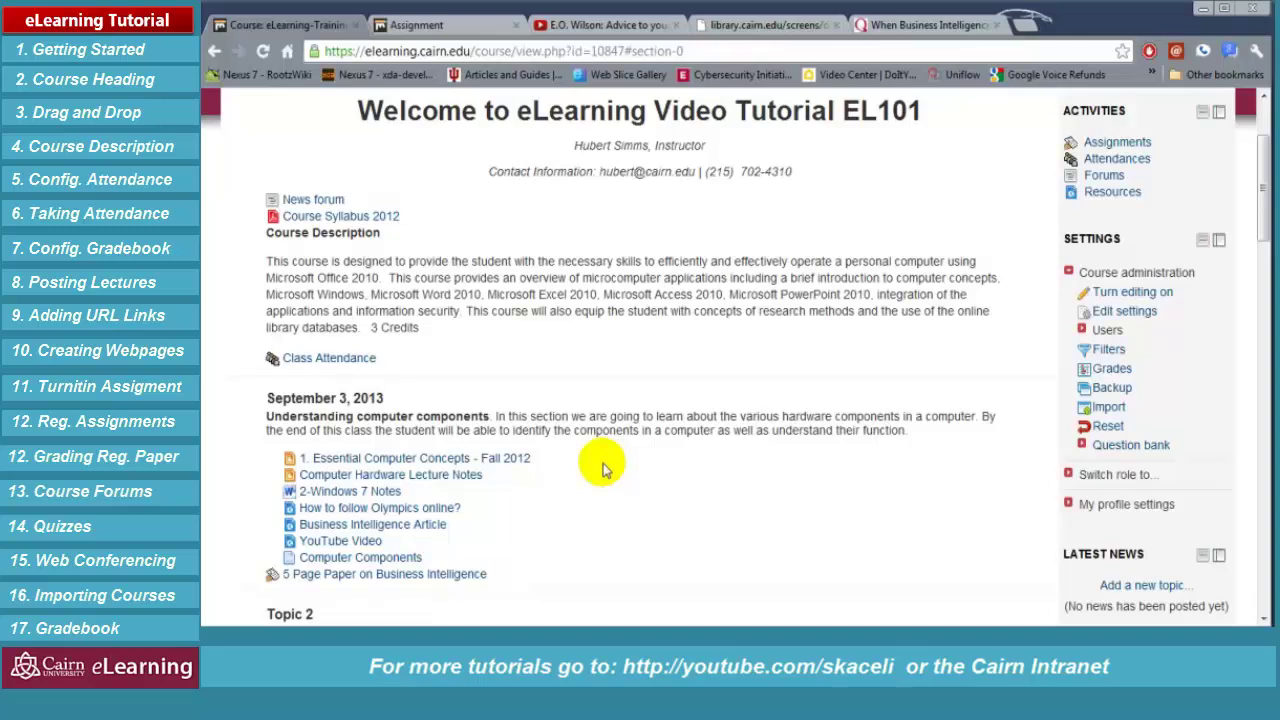
Shift the '5 Page Paper on Business Intelligence' assignment one indent level to the right
left_click(371, 573)
scroll(700, 450, "up", 1)
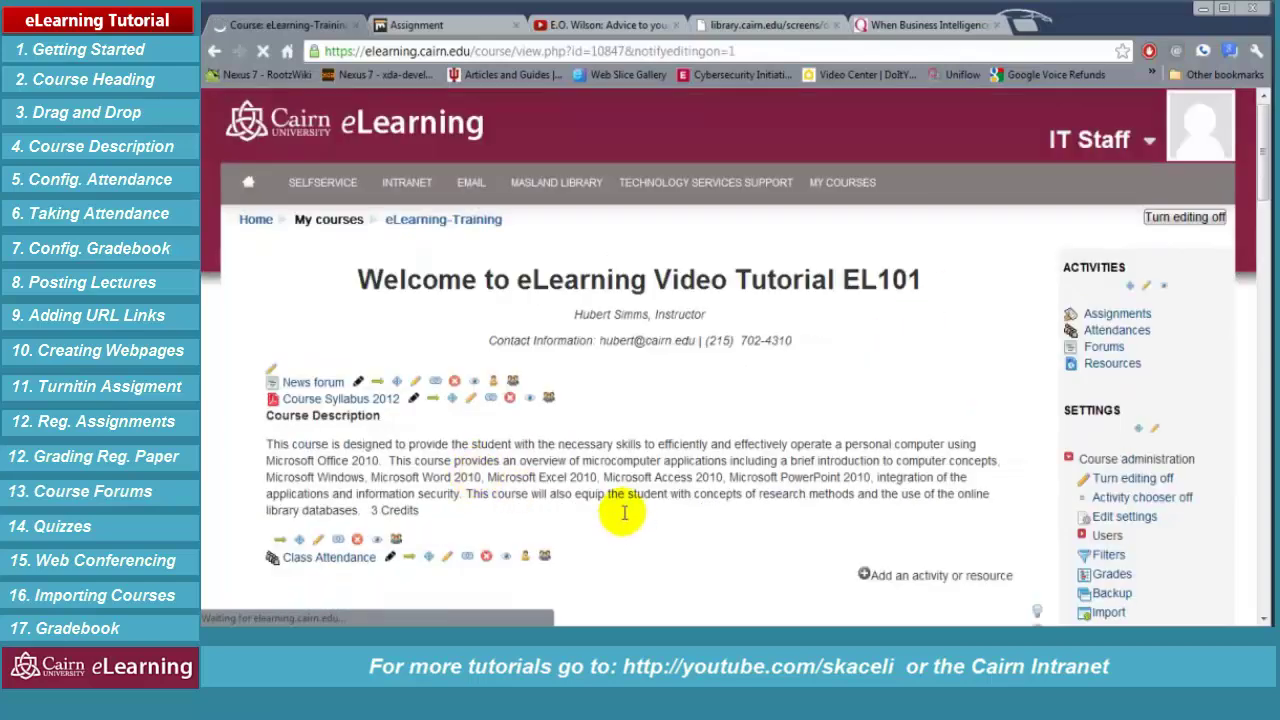
scroll(660, 515, "down", 3)
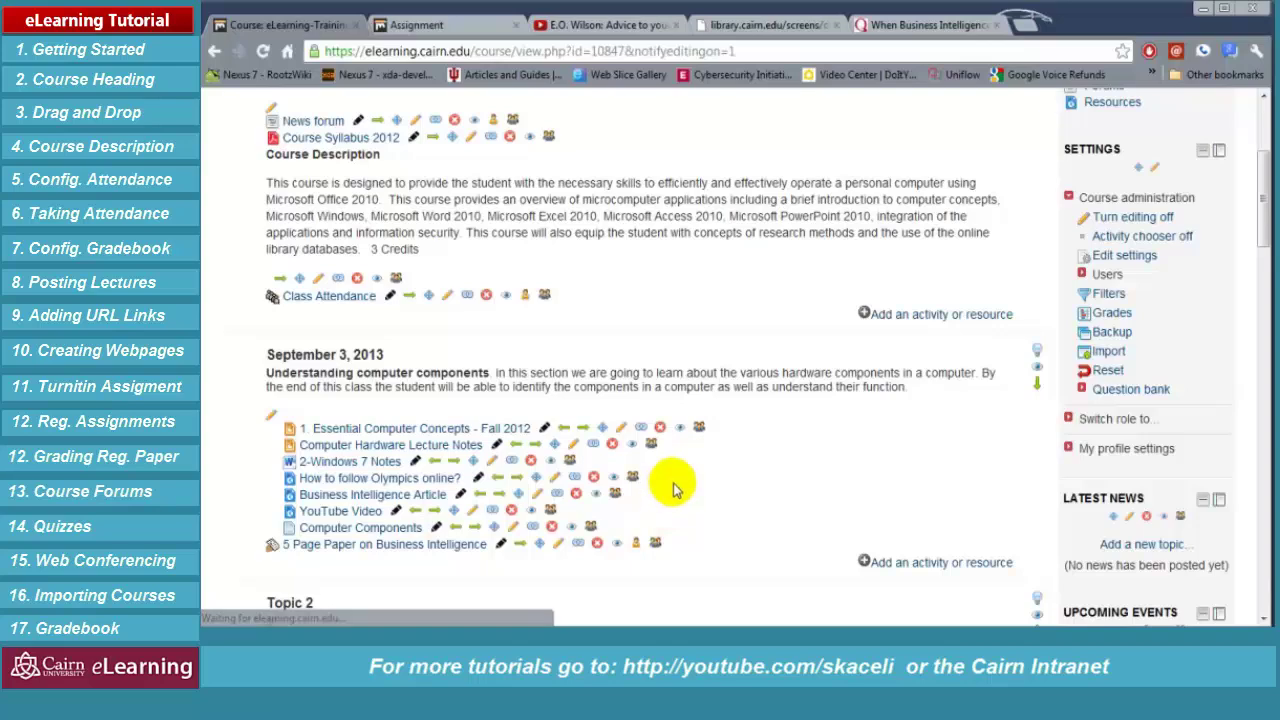
scroll(580, 530, "down", 1)
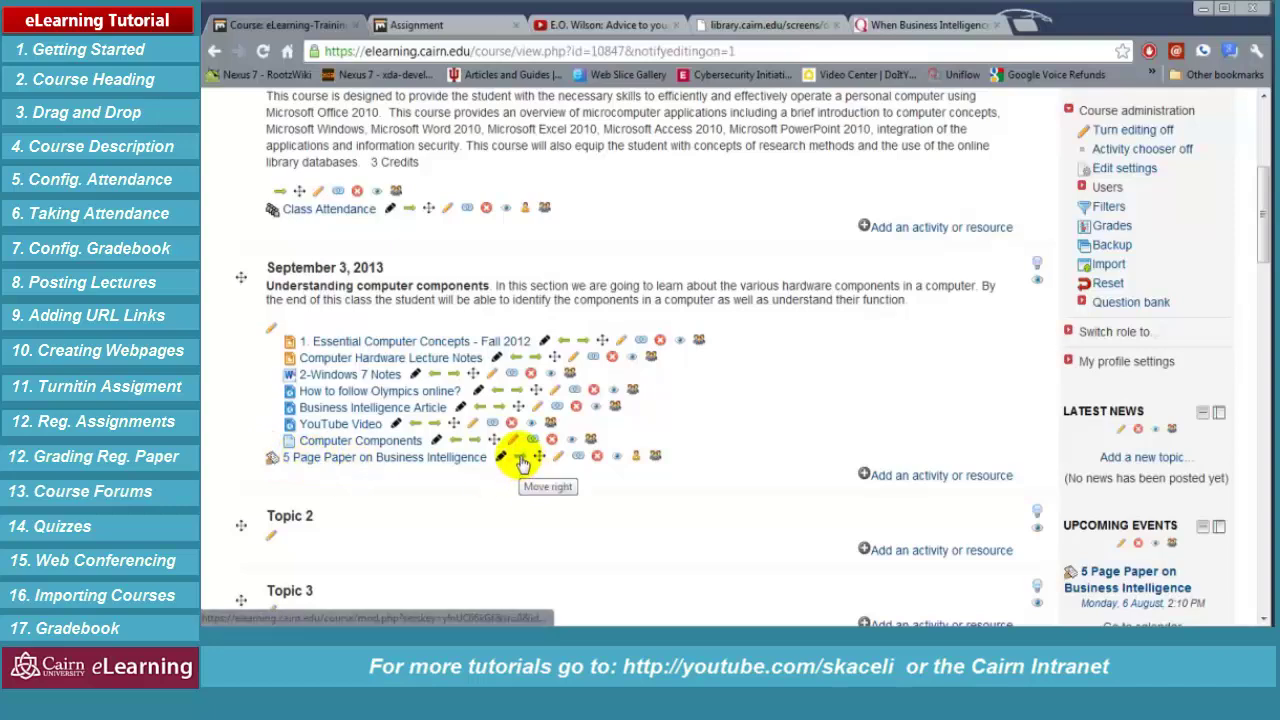
left_click(522, 463)
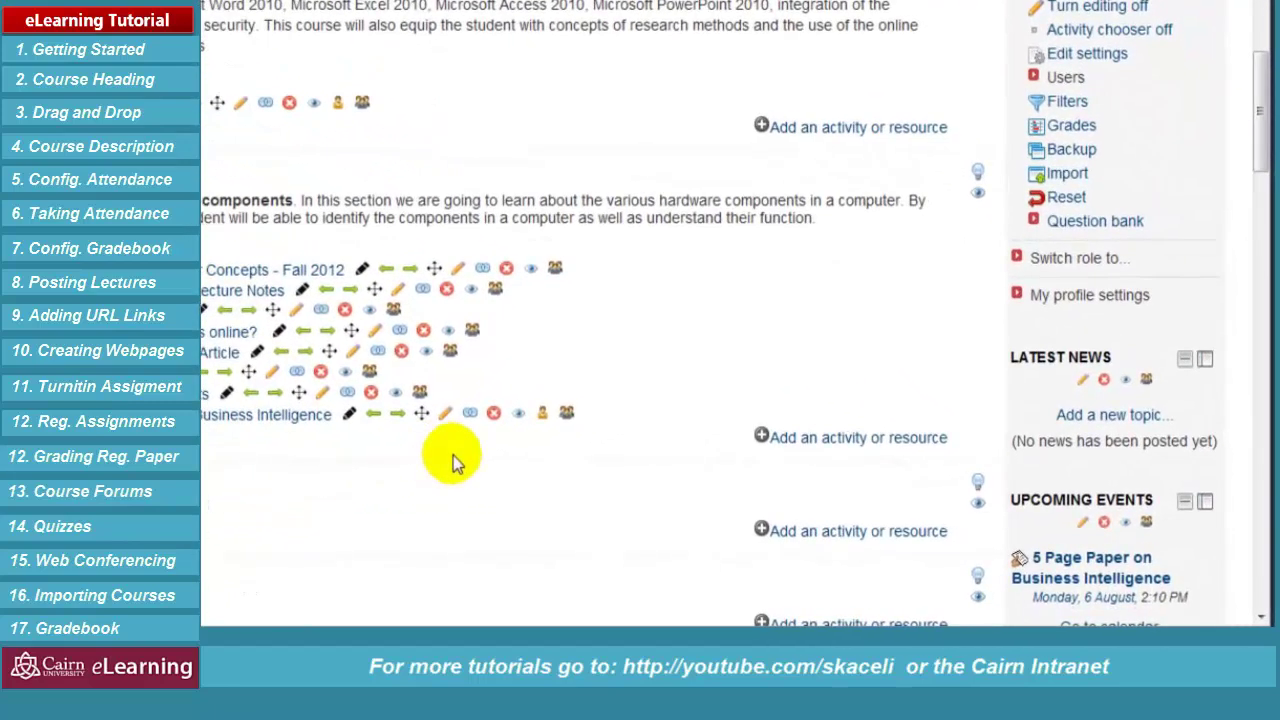
Create a new label containing the word 'Assignments' formatted in bold
left_click(797, 443)
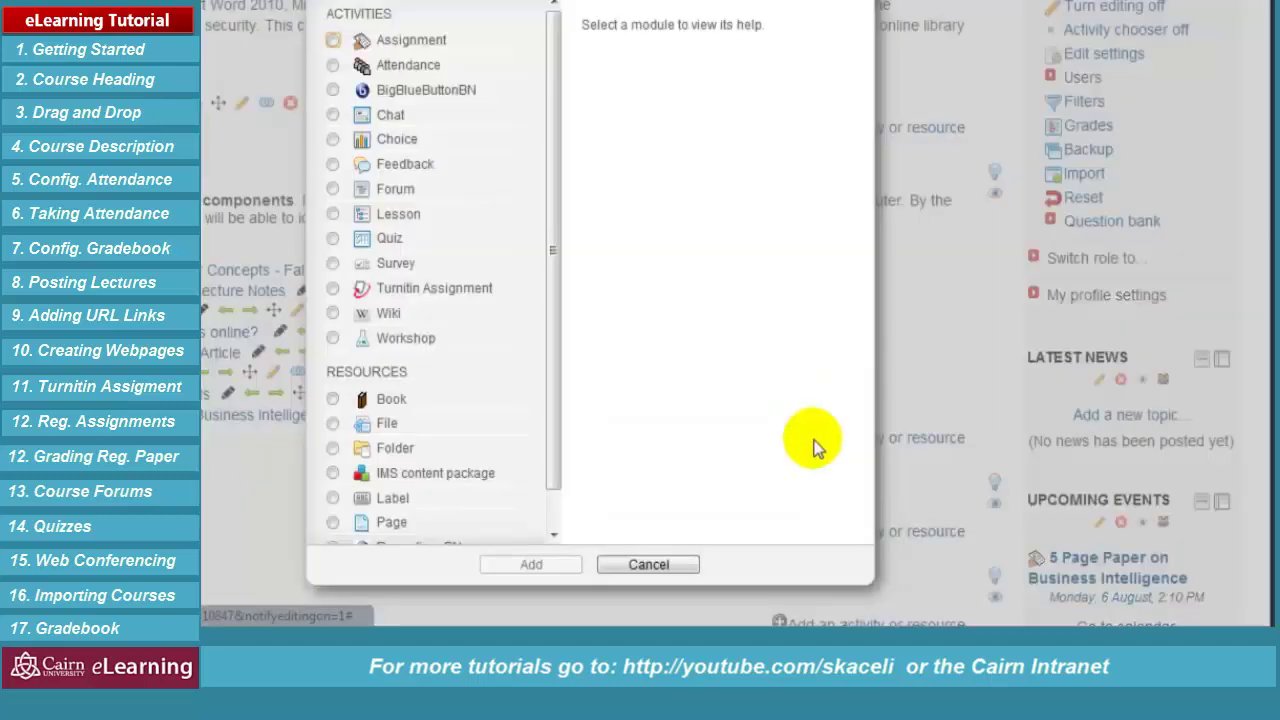
left_click(334, 498)
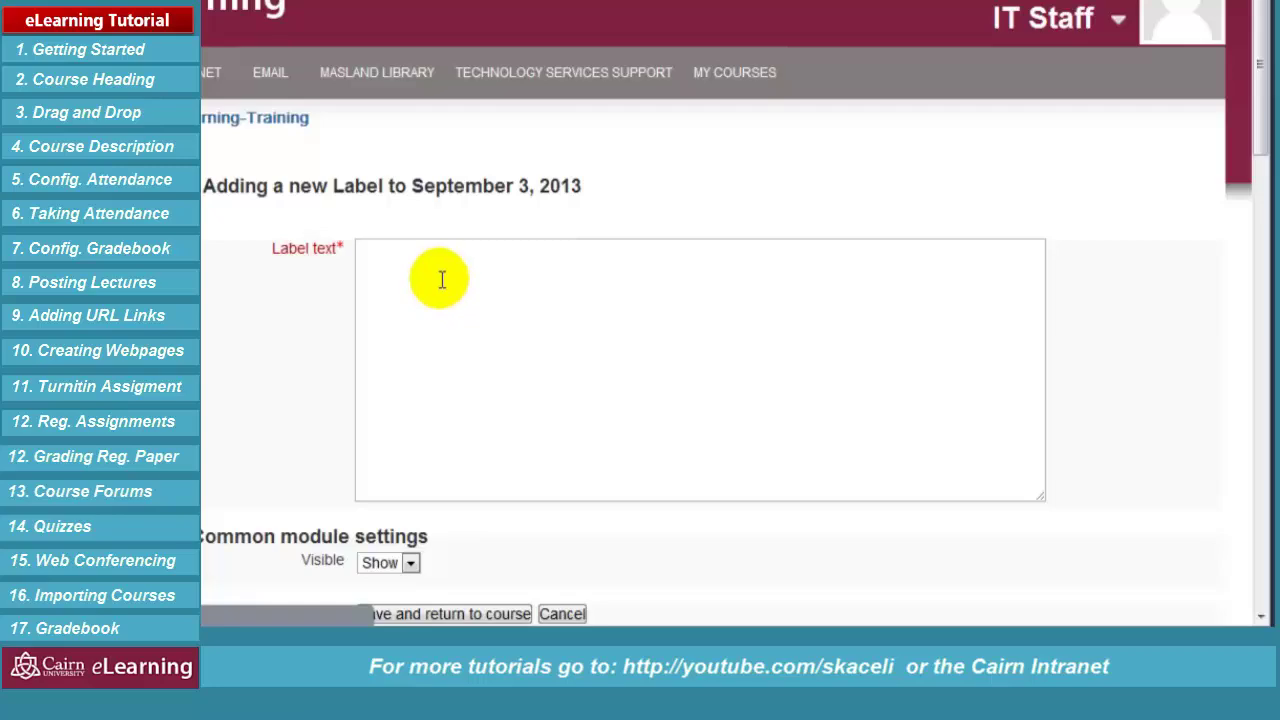
left_click(440, 277)
type("Assignments")
left_click_drag(448, 363, 363, 365)
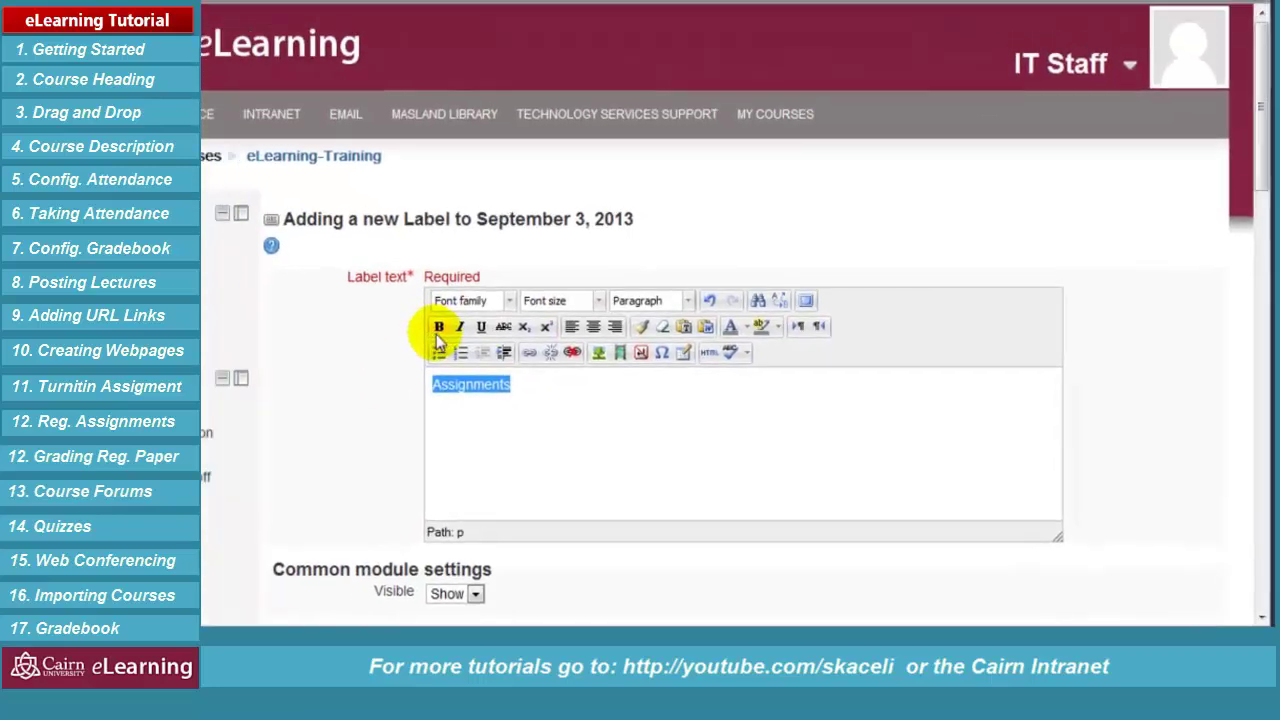
left_click(438, 330)
Save the label and place it just above the 5 Page Paper assignment
scroll(590, 460, "down", 3)
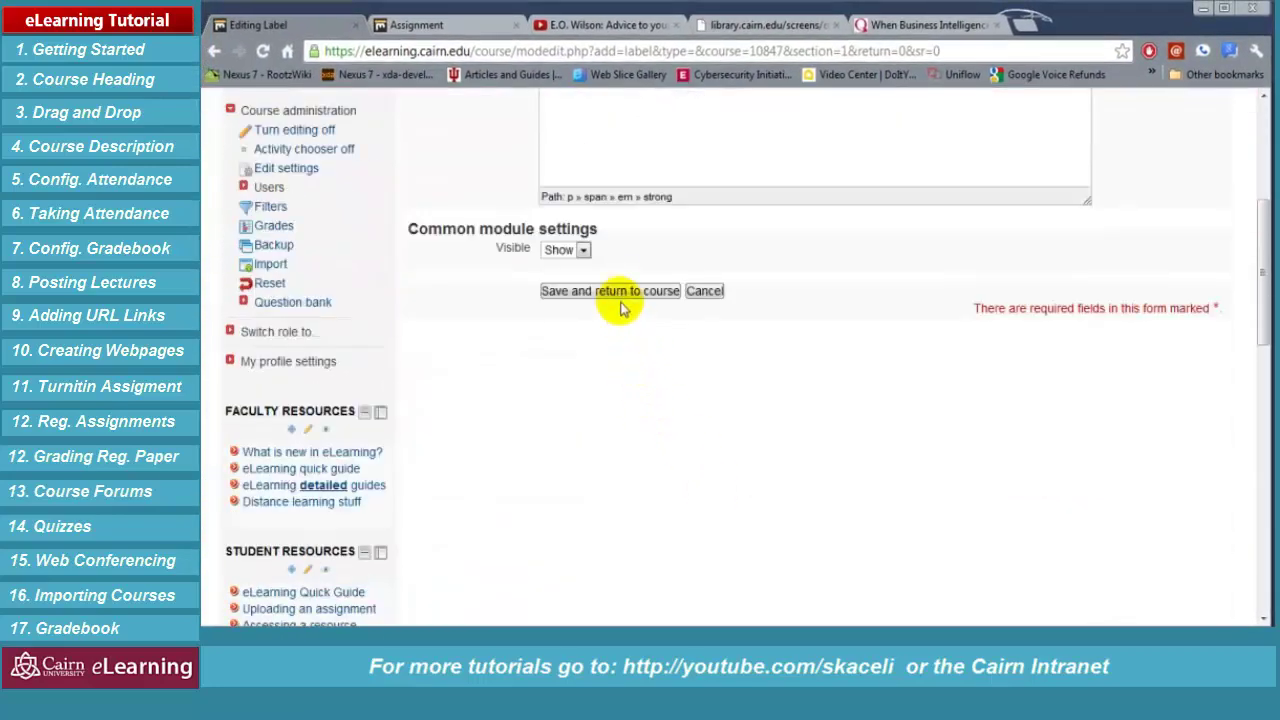
left_click(613, 291)
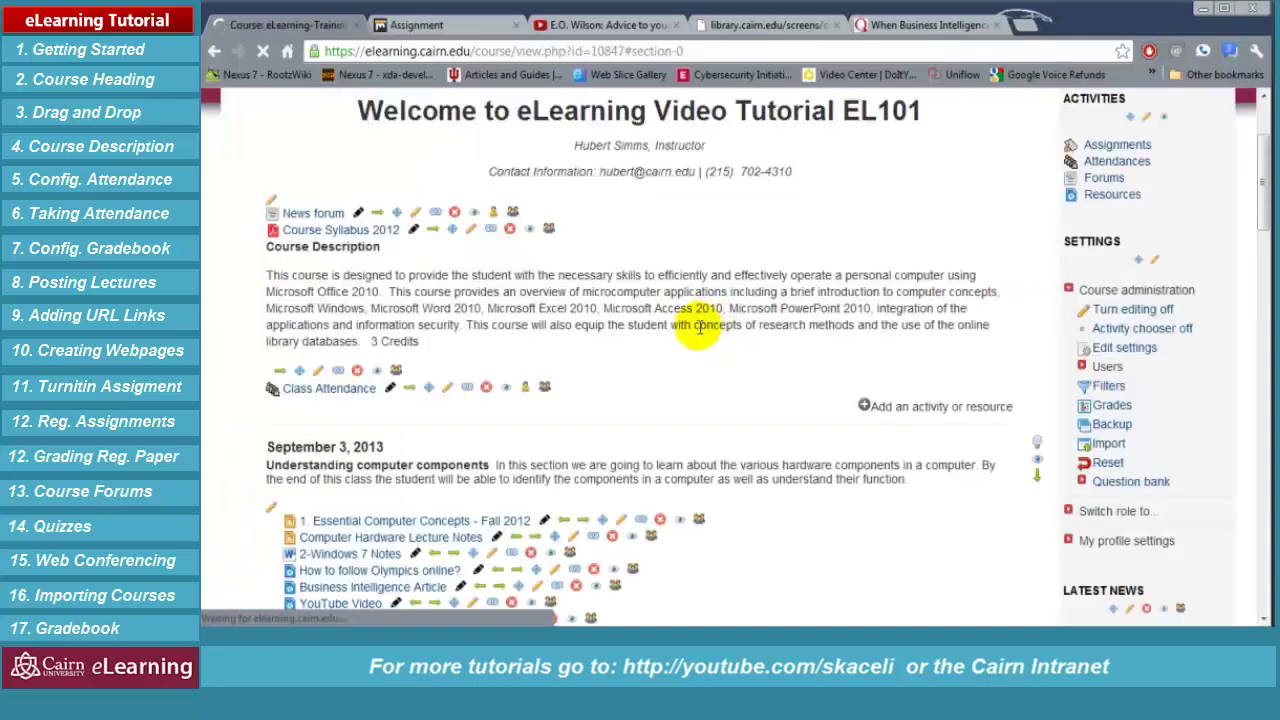
scroll(700, 423, "down", 2)
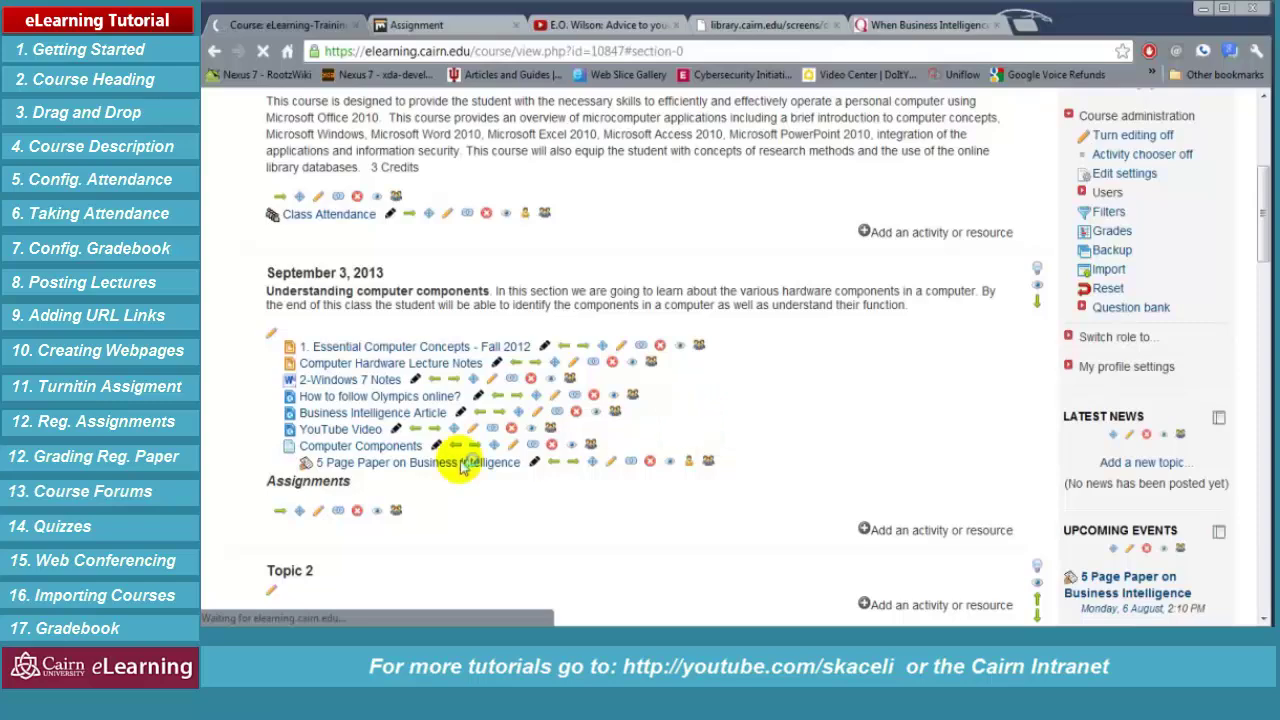
left_click_drag(303, 515, 394, 416)
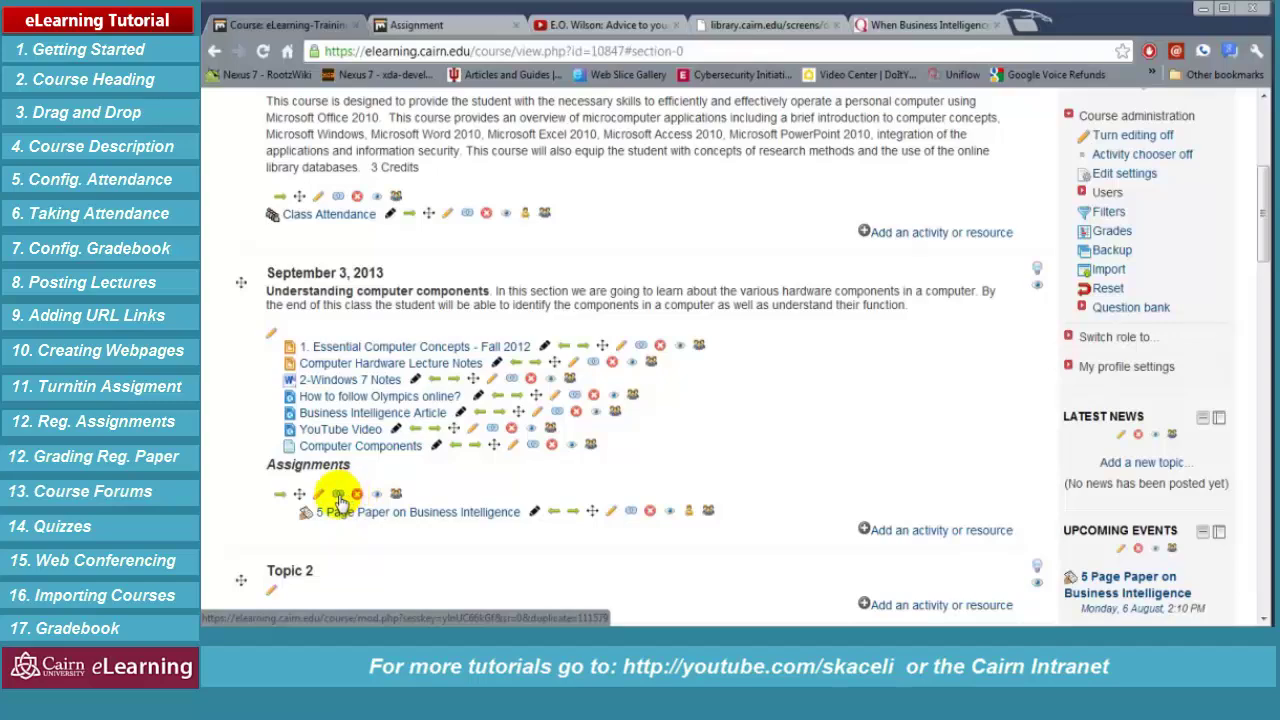
Duplicate the Assignments label and move the copy to the top of the section
left_click(340, 498)
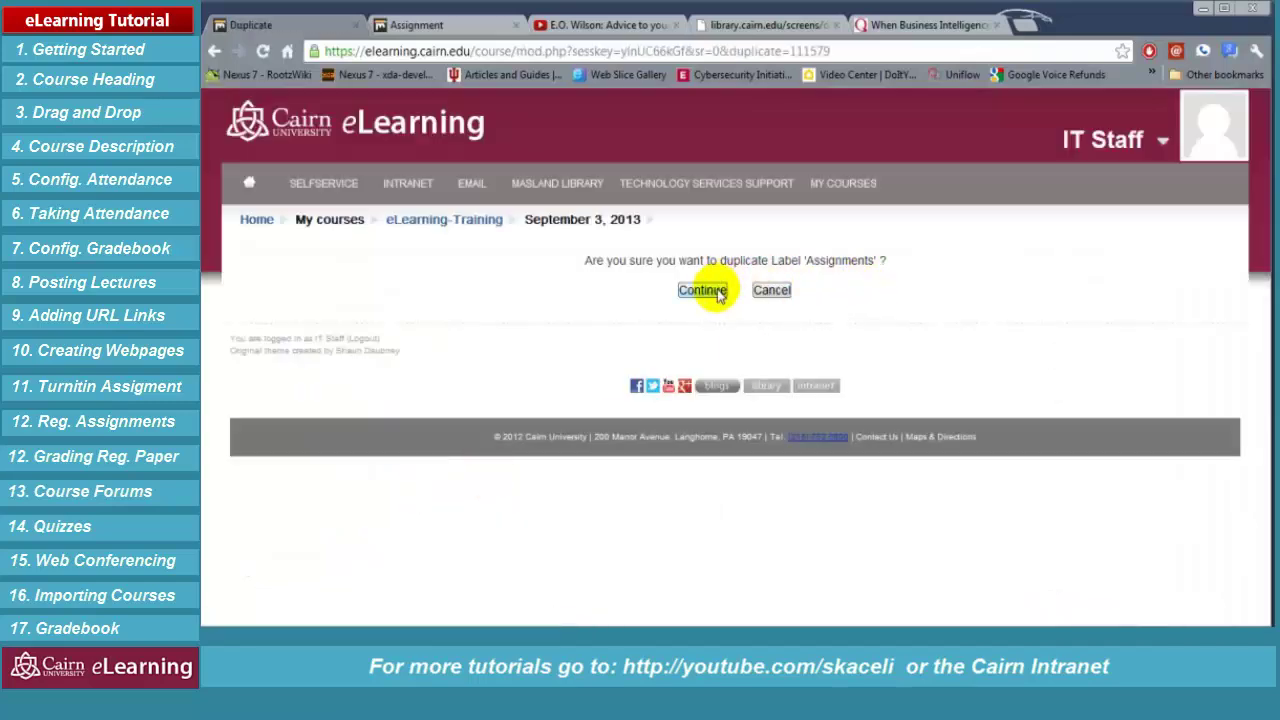
left_click(703, 290)
scroll(428, 445, "down", 4)
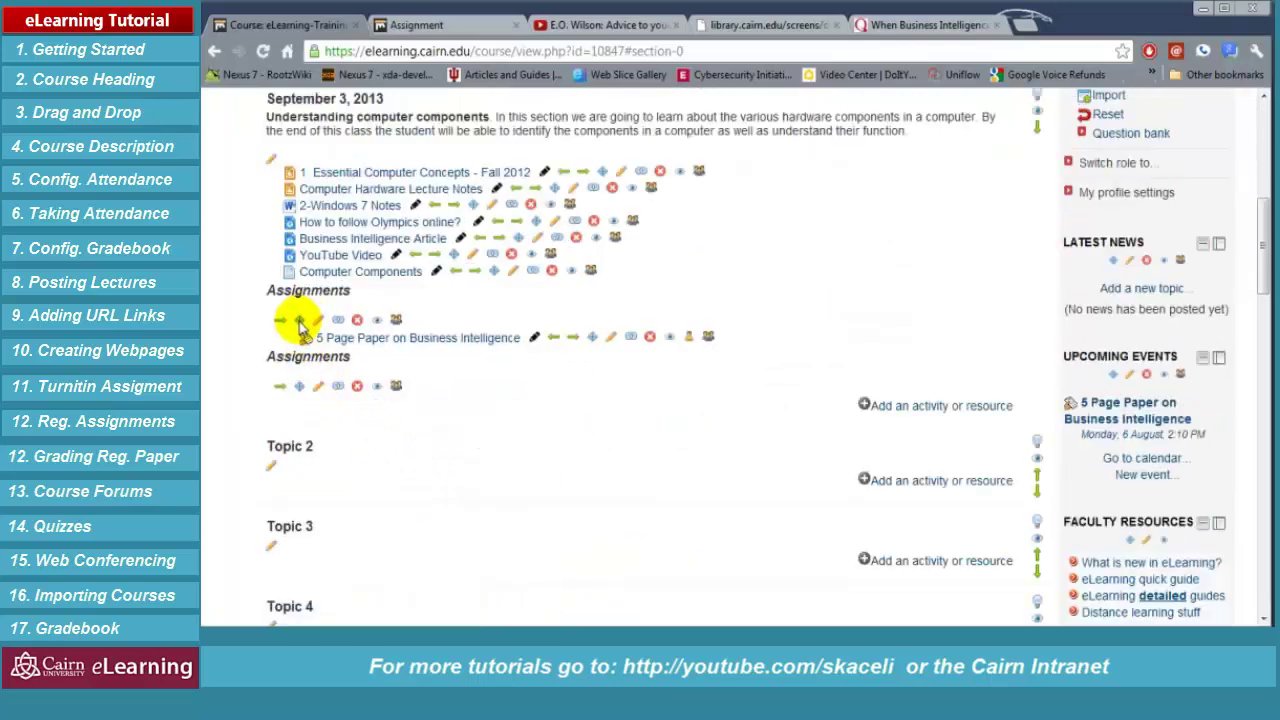
left_click_drag(301, 318, 291, 158)
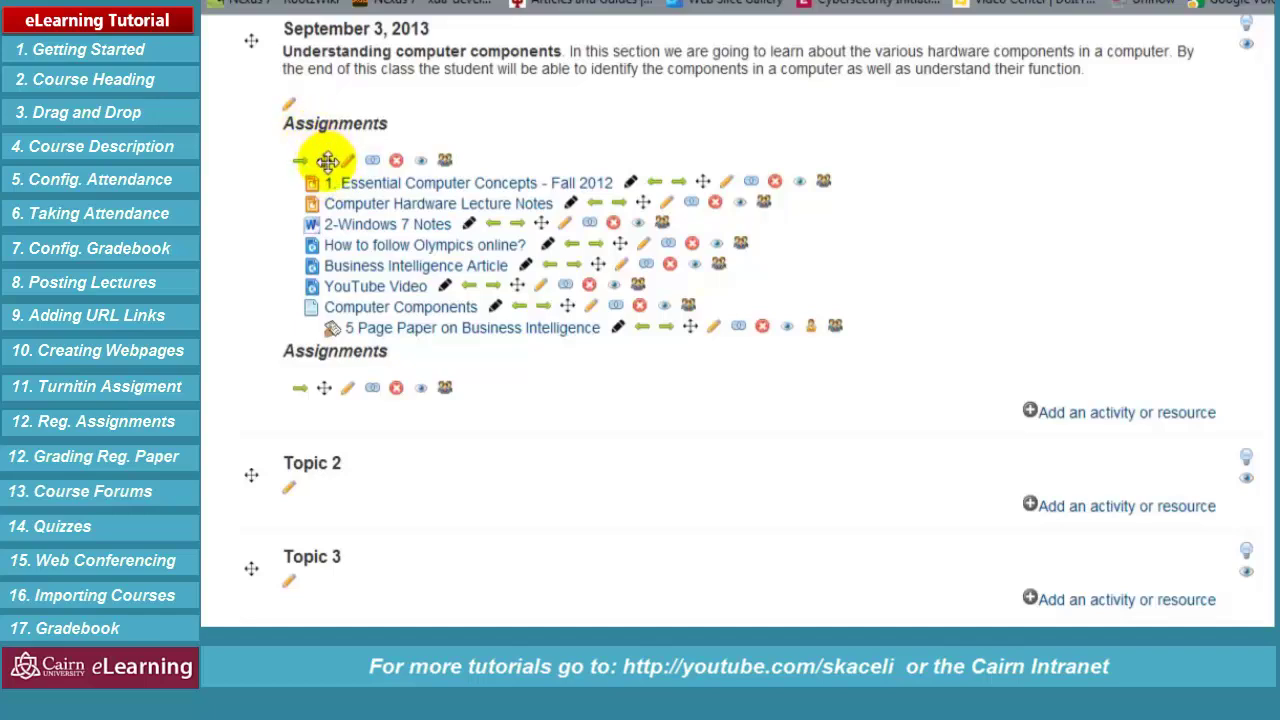
Rename the top label to 'Lecture Resources' and add a blank line above Assignments
left_click(349, 163)
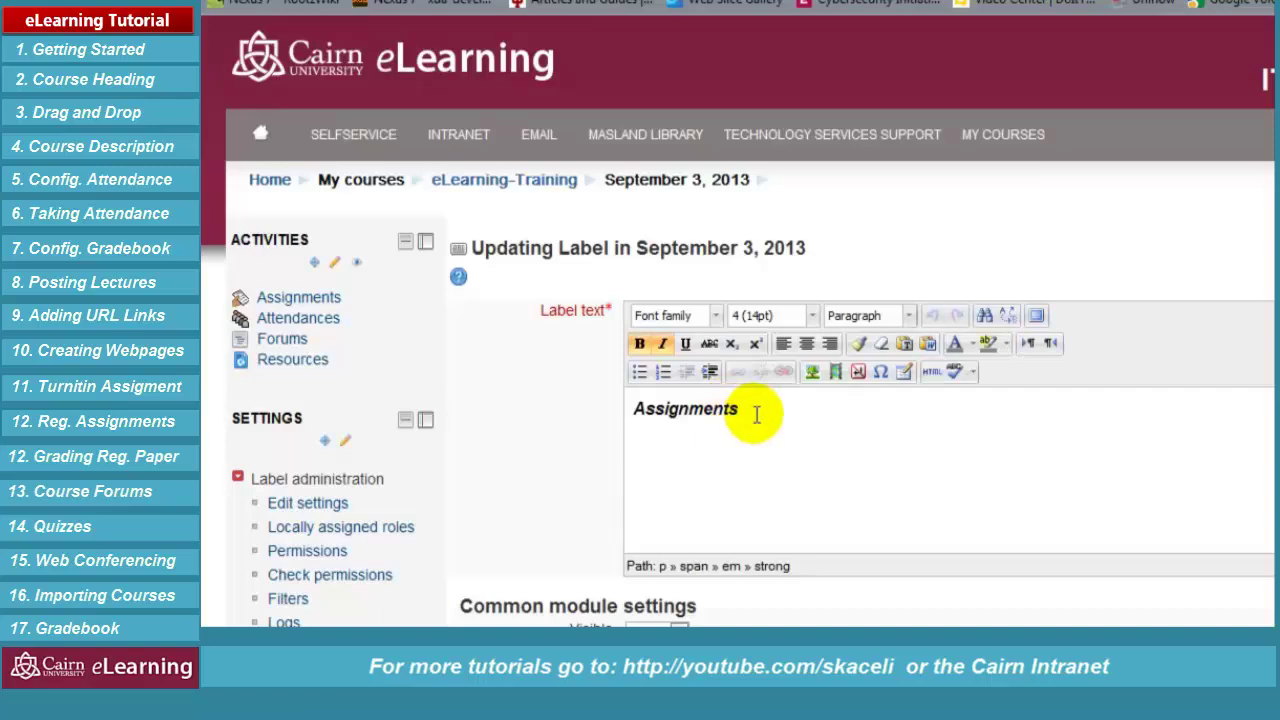
left_click_drag(752, 409, 631, 395)
type("Lect")
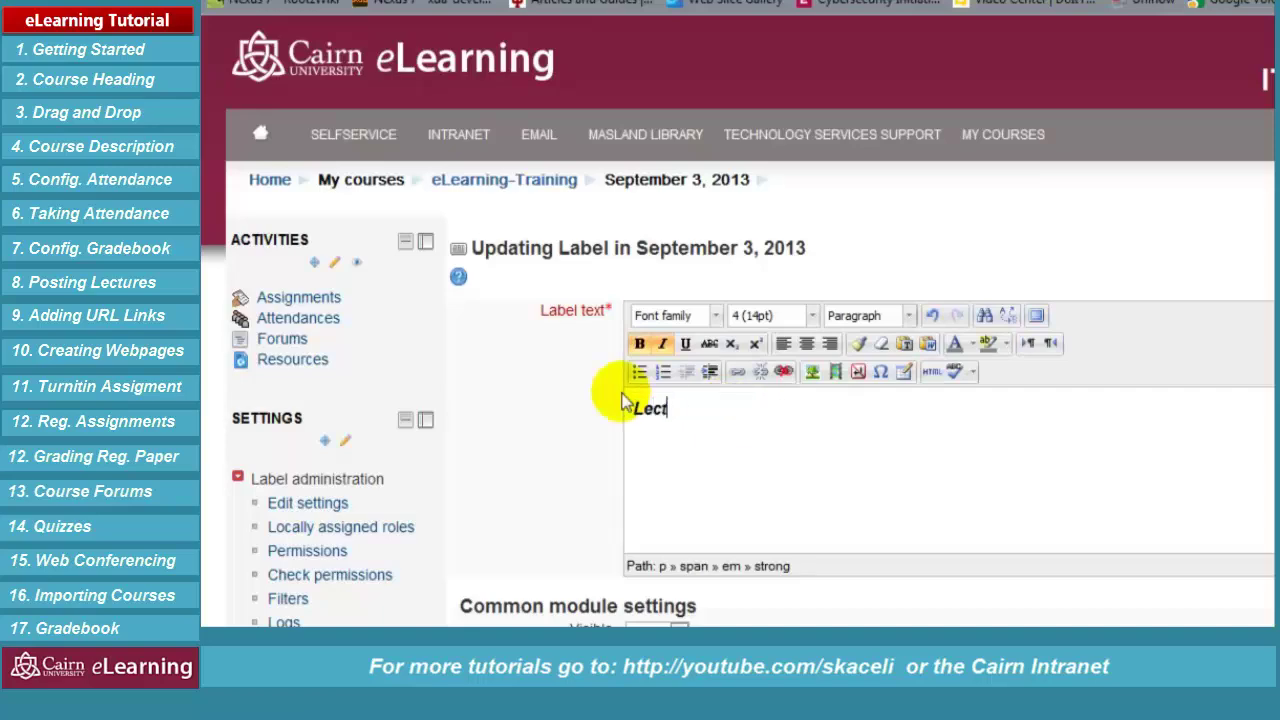
type("ure Resources")
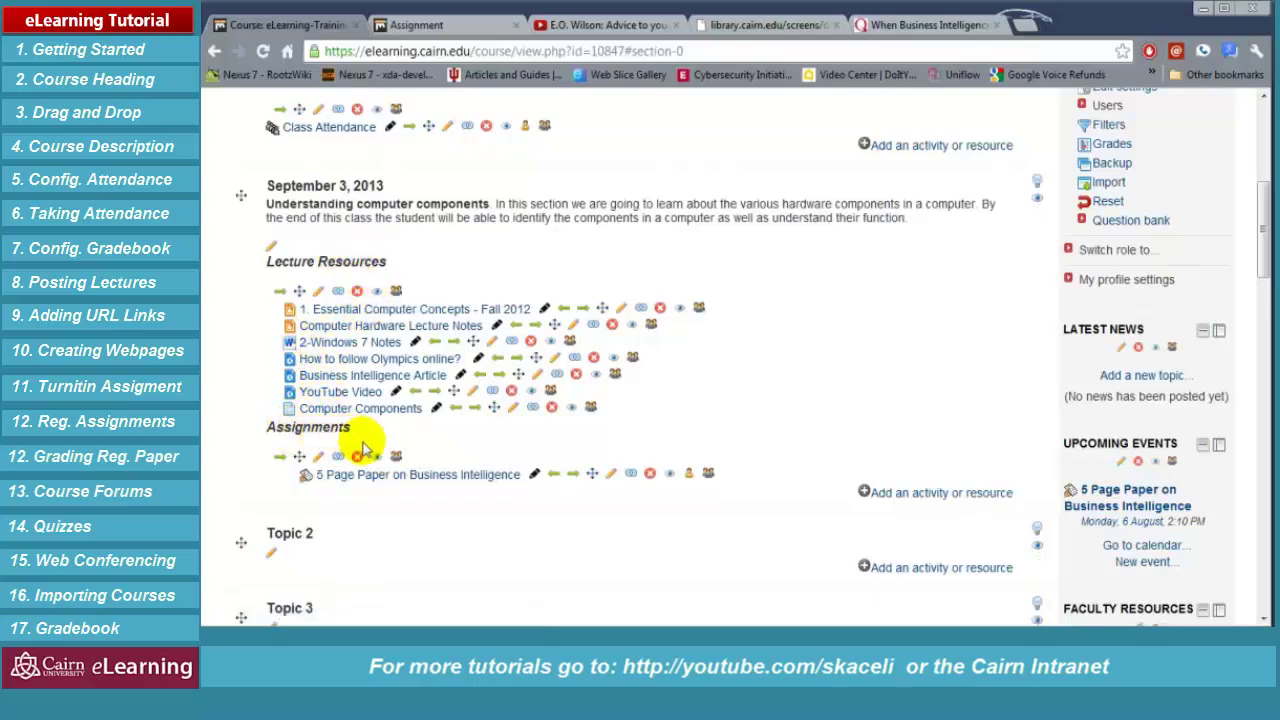
left_click(319, 455)
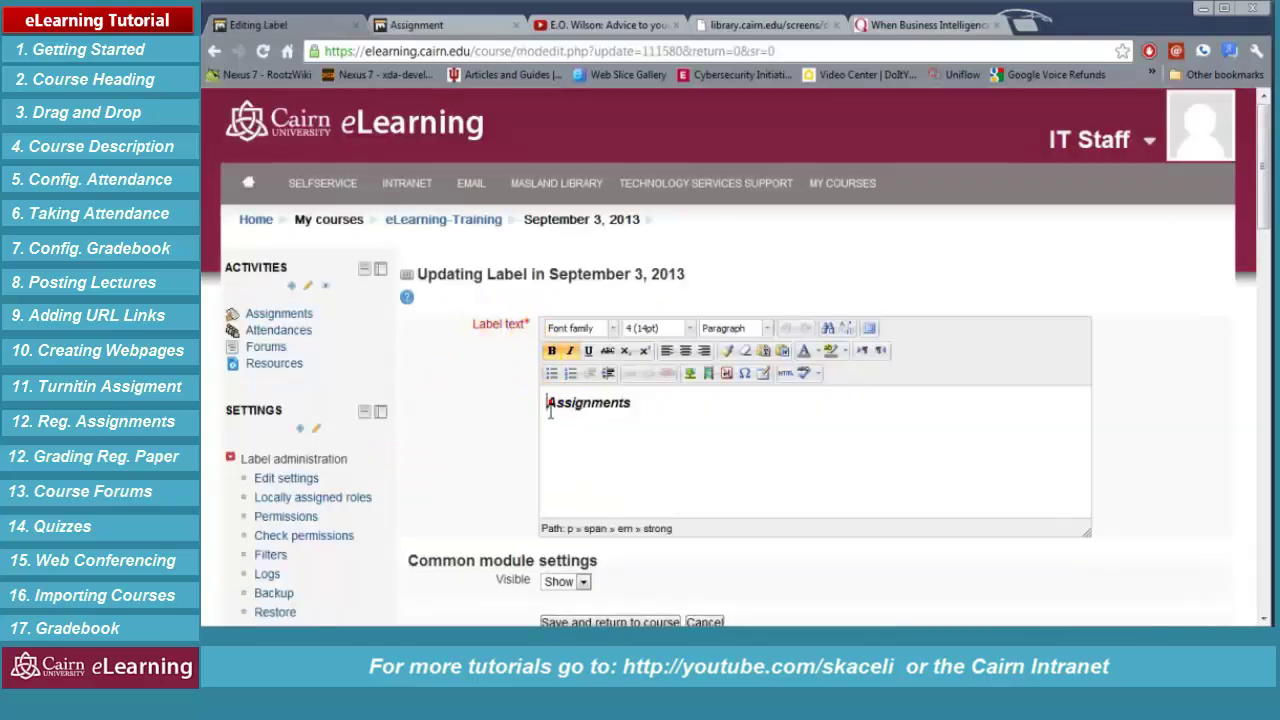
key("Return")
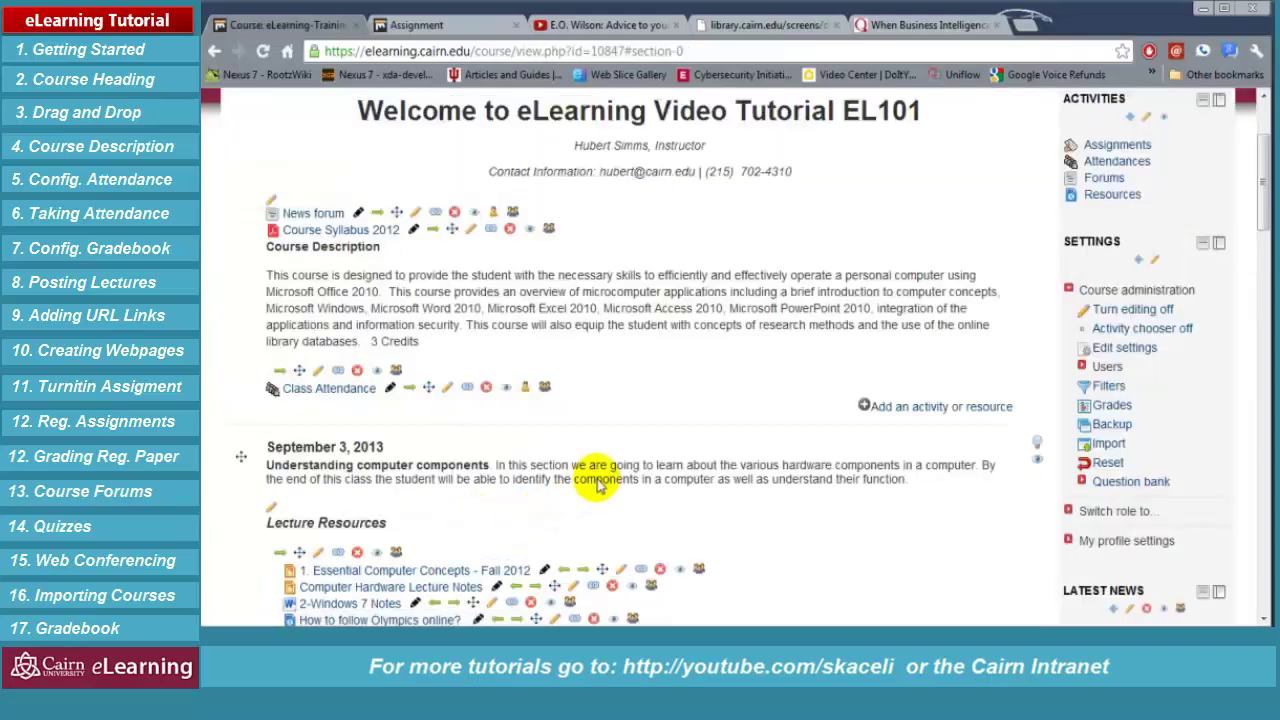
Scroll the non-editing course page to check the Lecture Resources and Assignments headings
scroll(914, 314, "up", 2)
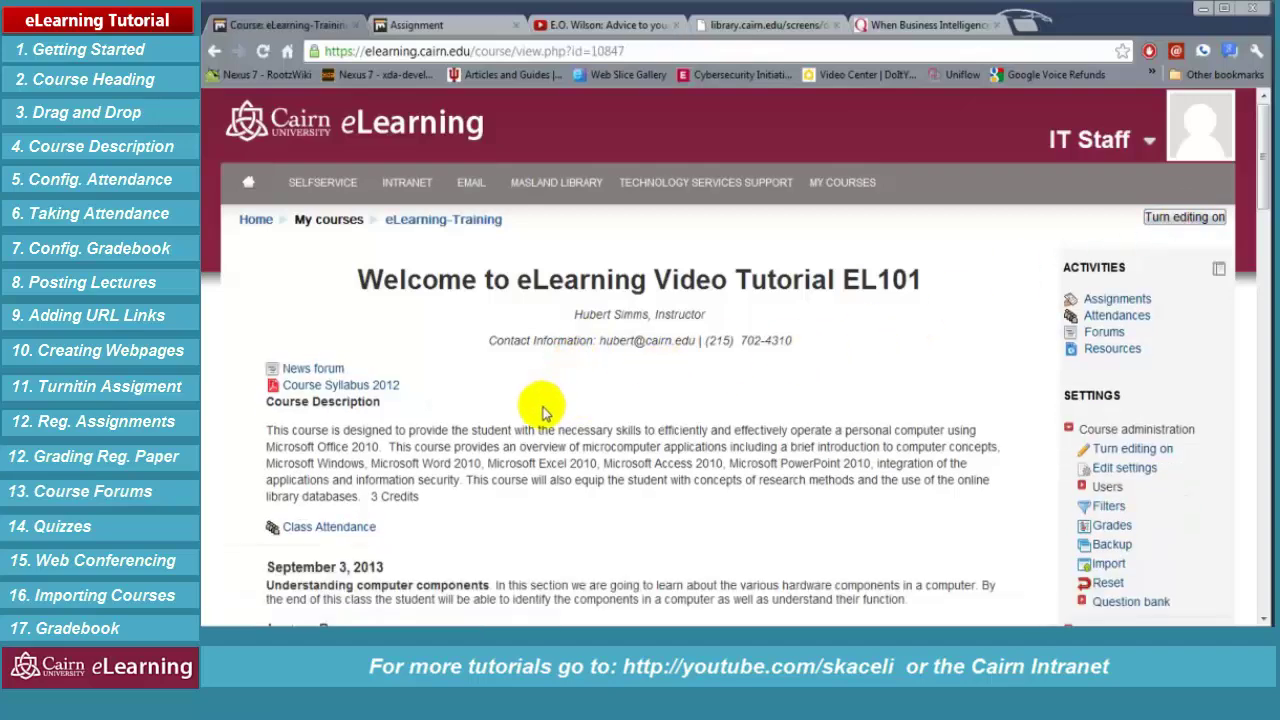
scroll(520, 412, "down", 3)
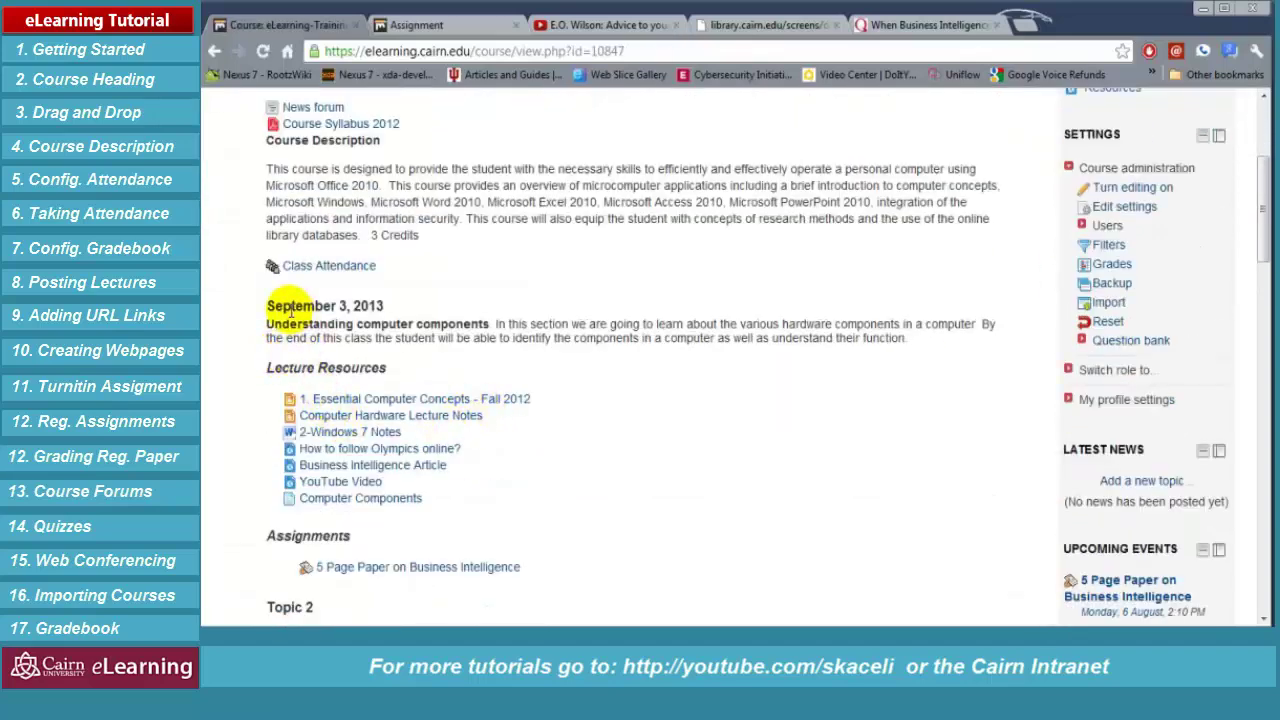
left_click_drag(310, 324, 580, 380)
left_click(320, 370)
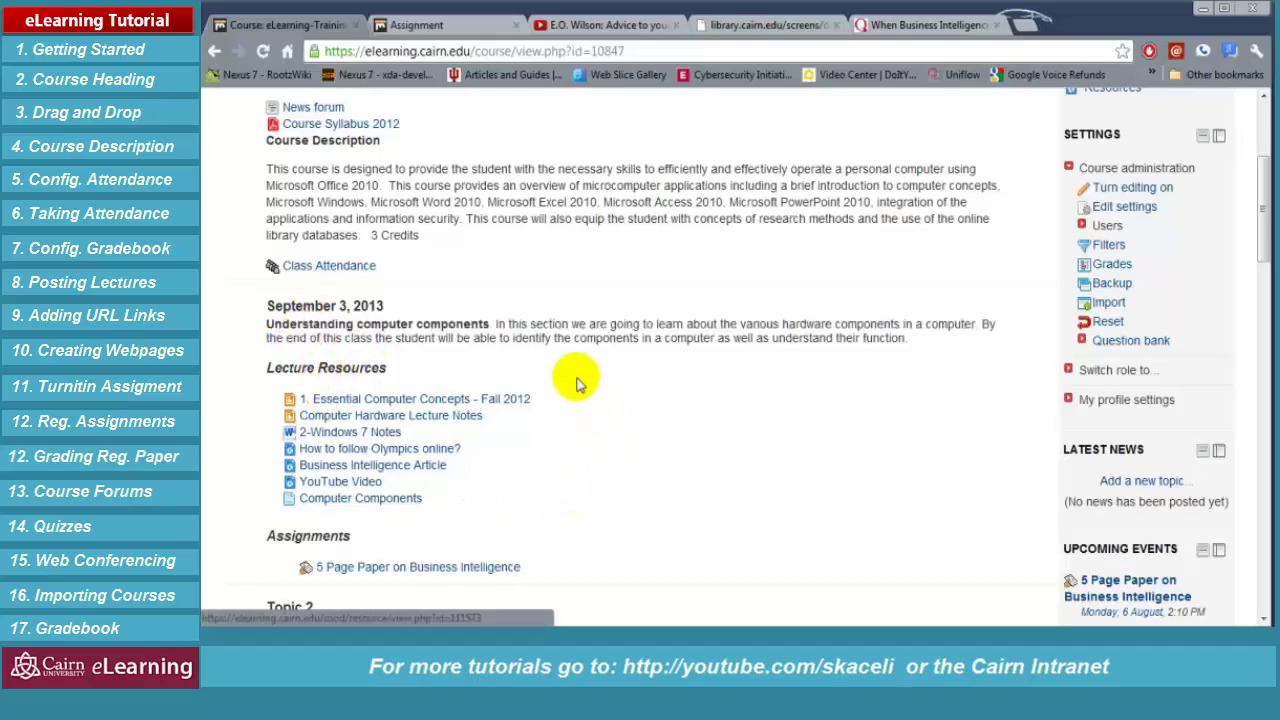
scroll(418, 552, "down", 1)
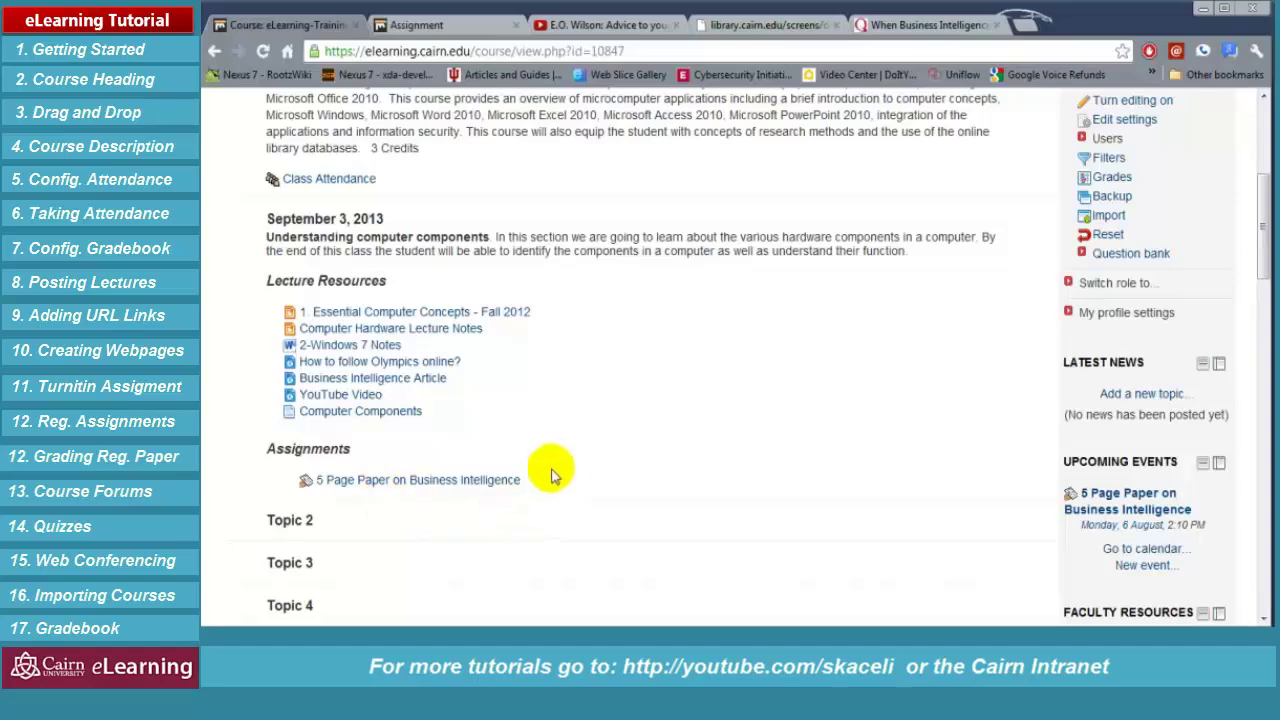
scroll(555, 405, "up", 4)
scroll(547, 425, "down", 2)
scroll(547, 425, "down", 2)
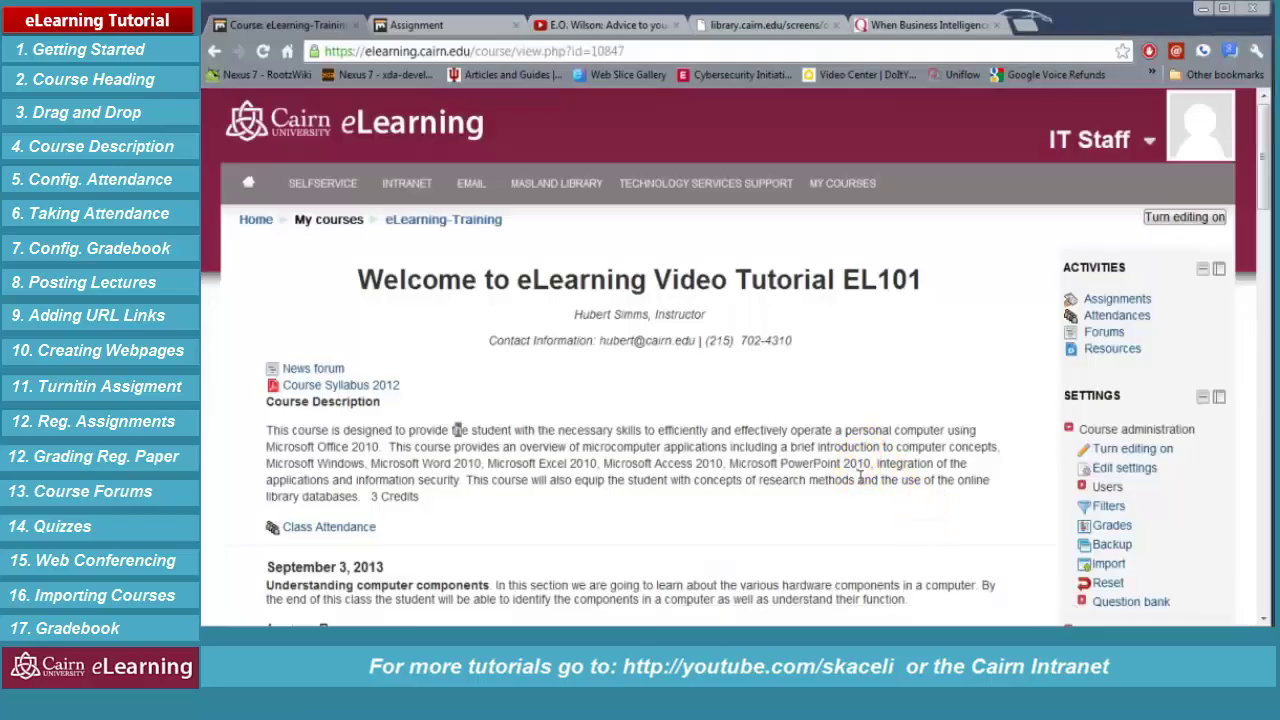
left_click_drag(815, 447, 850, 482)
left_click(815, 447)
scroll(815, 447, "down", 3)
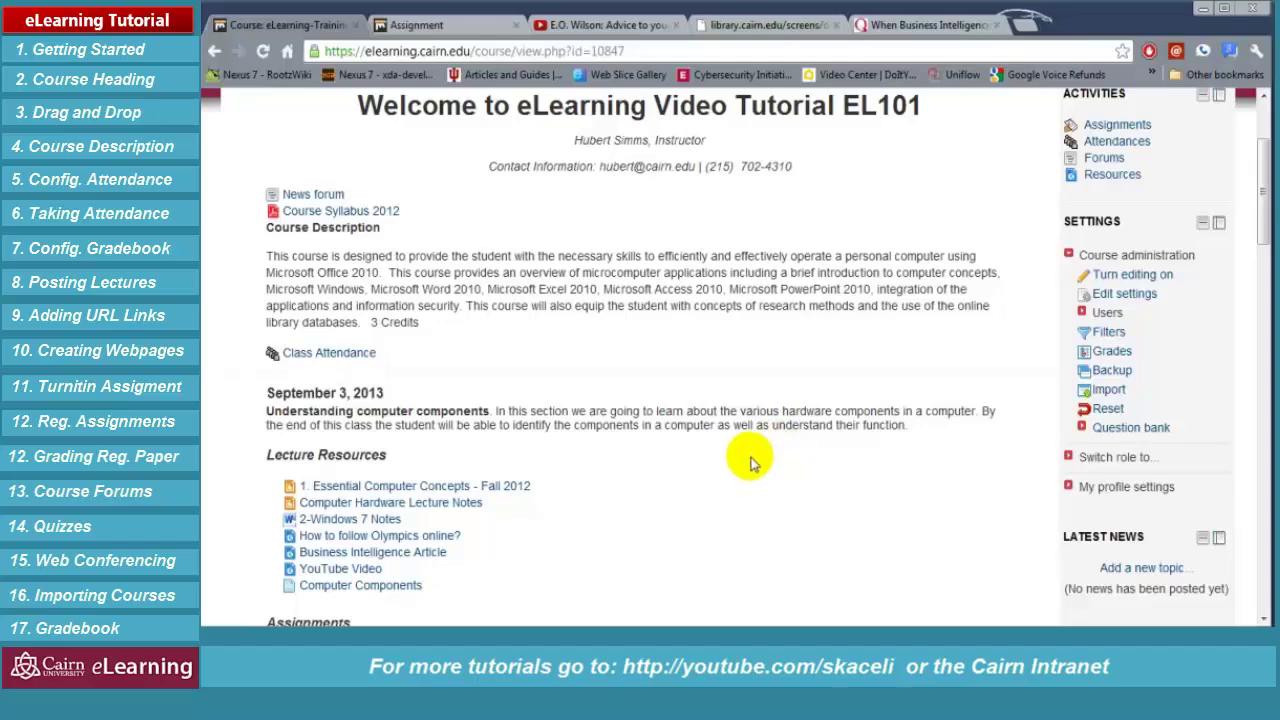
scroll(752, 462, "down", 2)
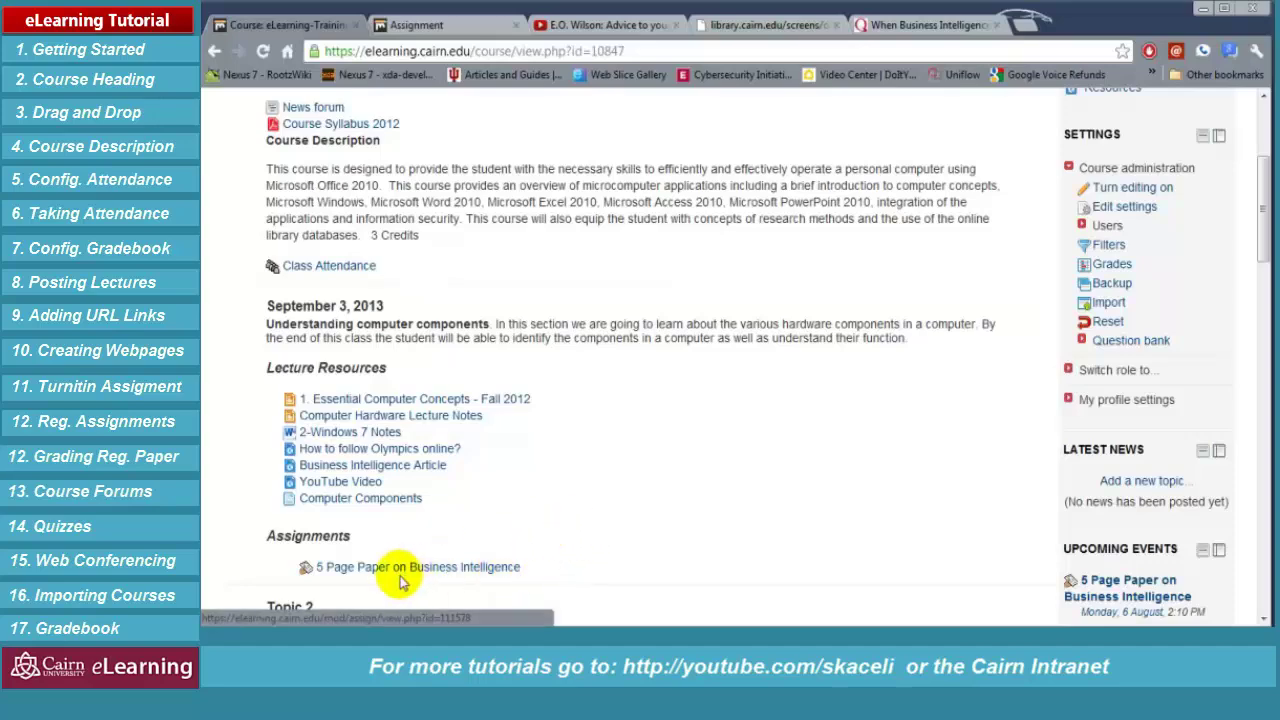
Open the 5 Page Paper on Business Intelligence assignment
scroll(651, 357, "up", 3)
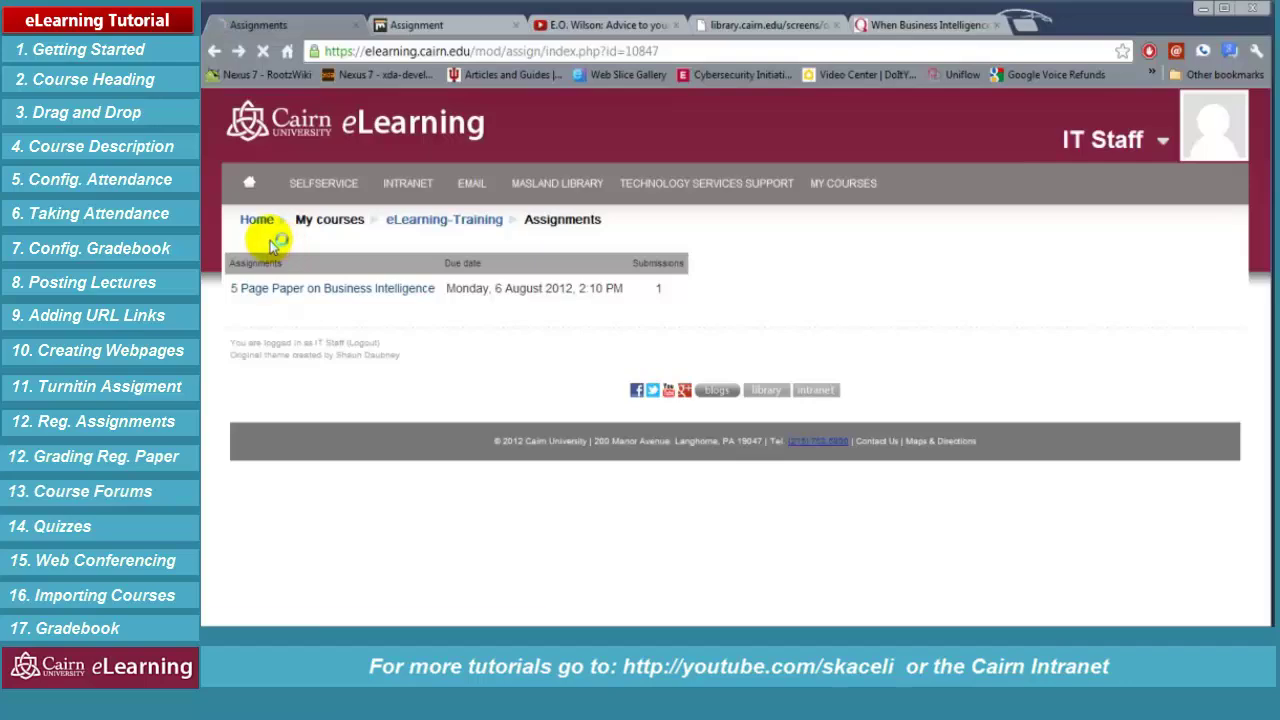
scroll(700, 330, "down", 3)
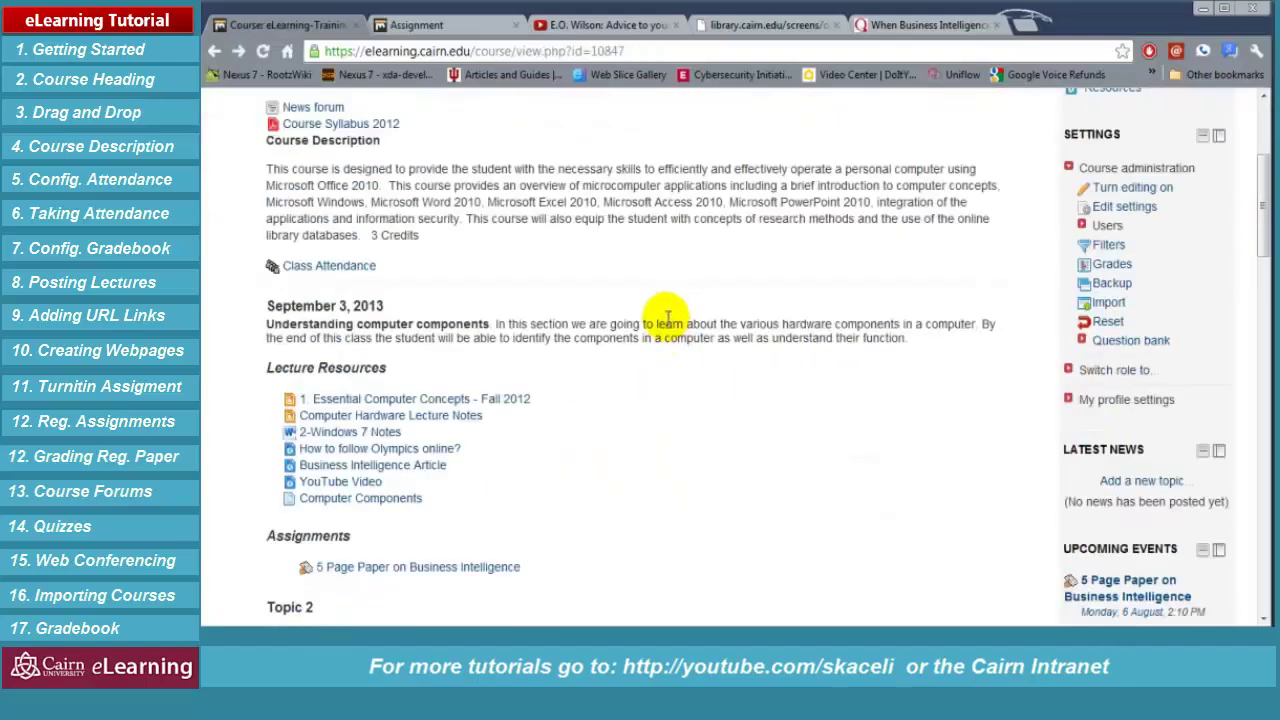
scroll(667, 318, "down", 2)
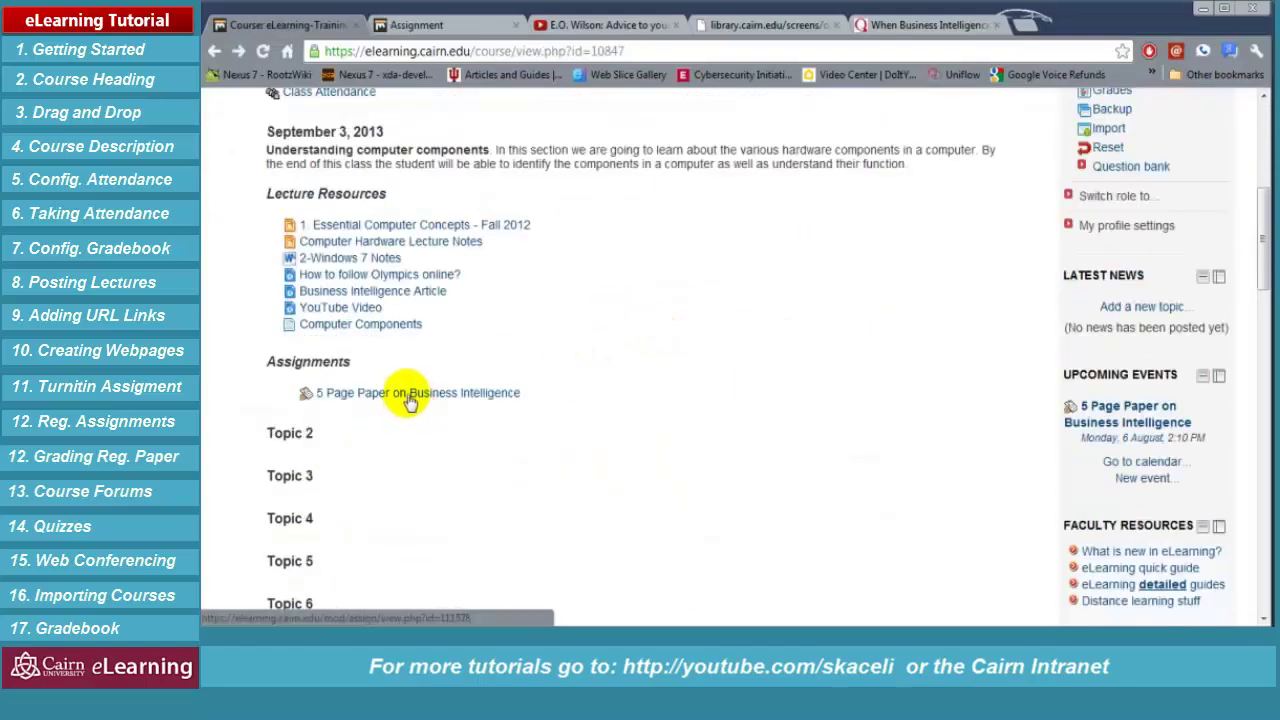
left_click(410, 400)
Read through the assignment description down to its Grading summary
scroll(545, 330, "down", 2)
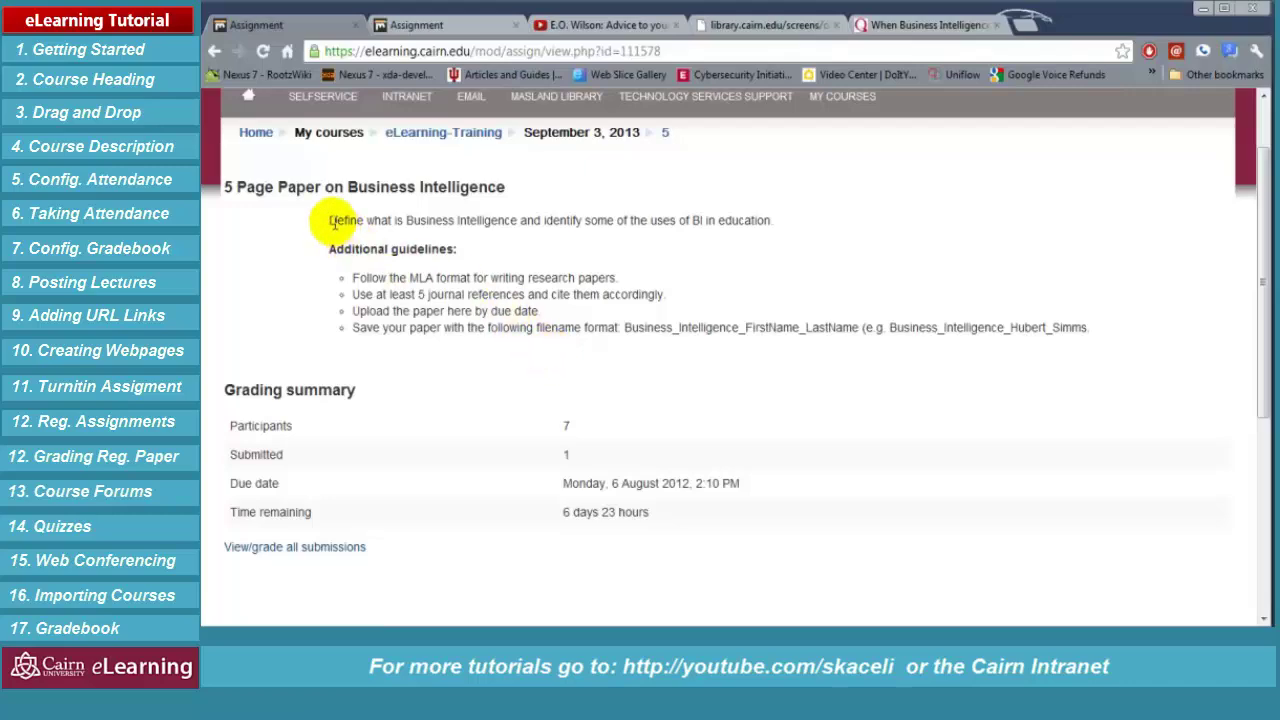
left_click_drag(331, 221, 1097, 347)
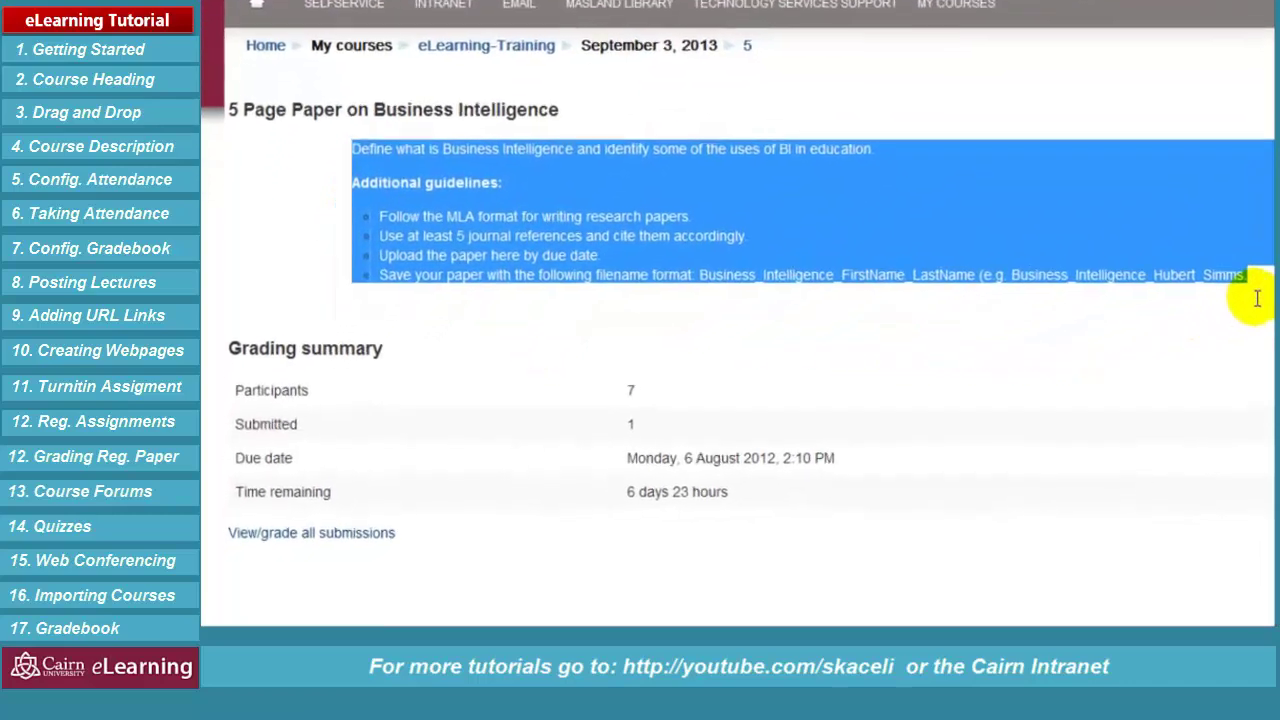
scroll(505, 388, "down", 2)
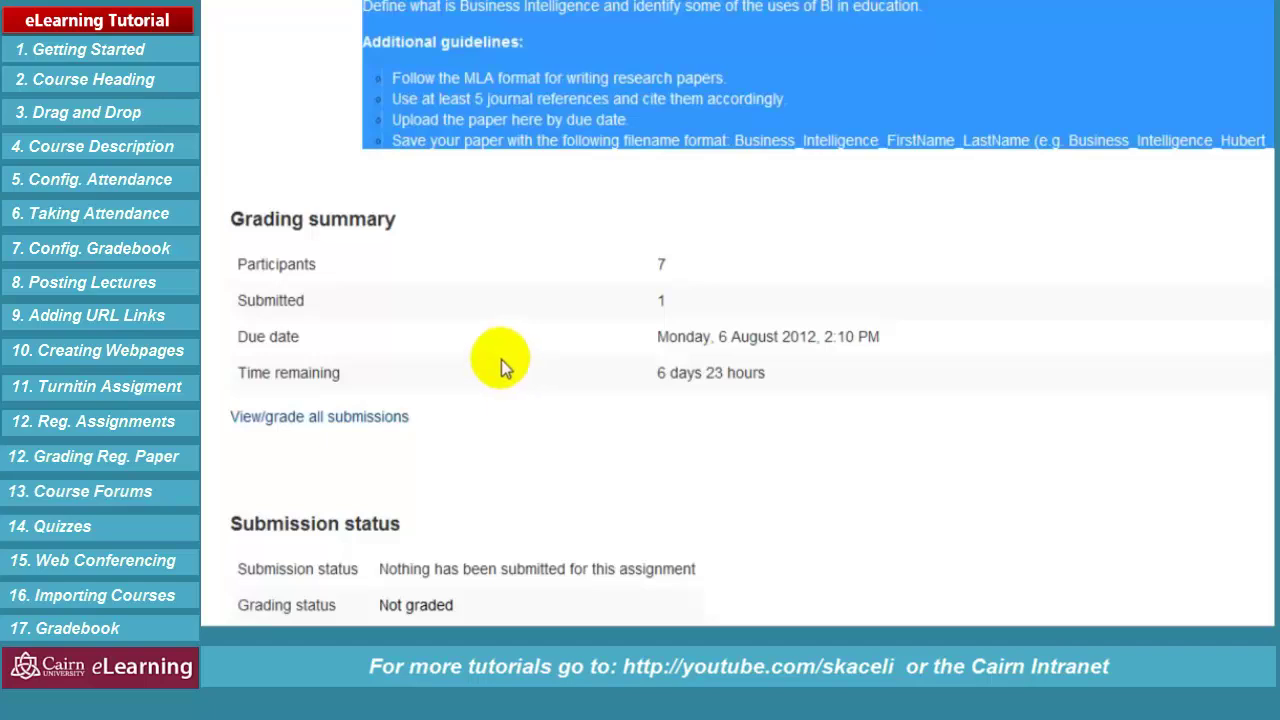
scroll(501, 359, "down", 2)
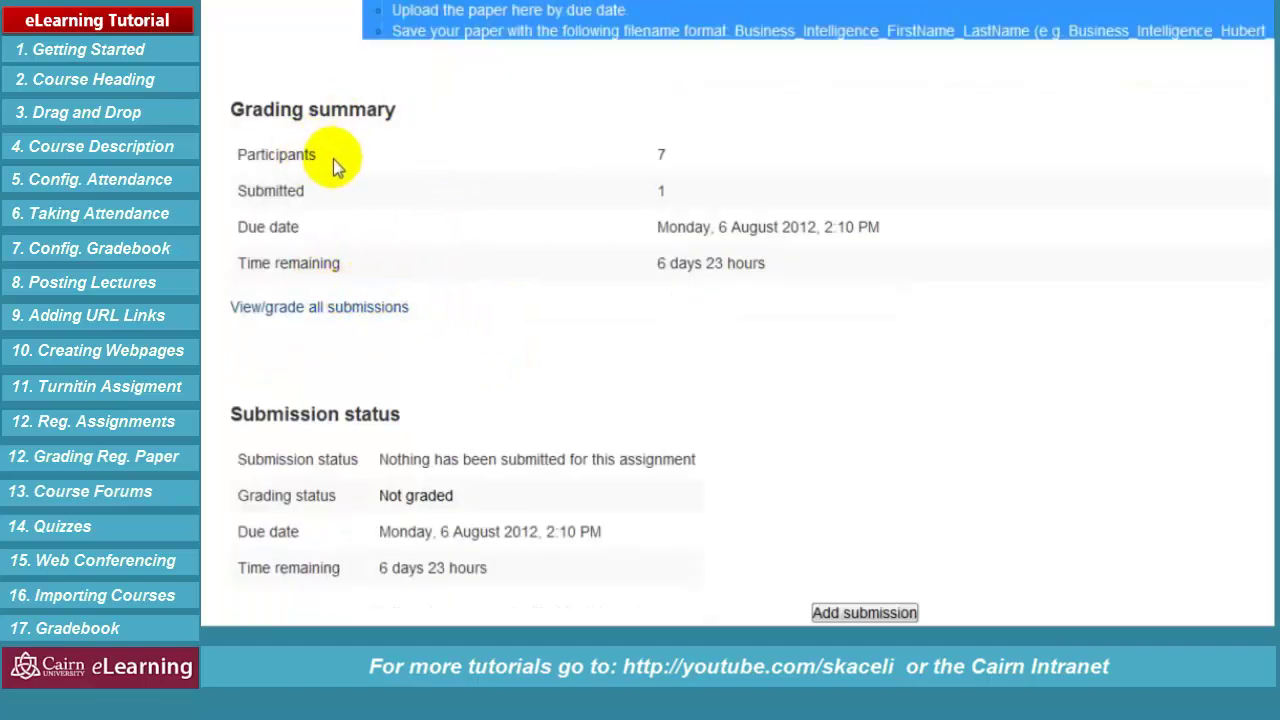
left_click_drag(697, 159, 643, 191)
left_click(657, 190)
left_click(634, 236)
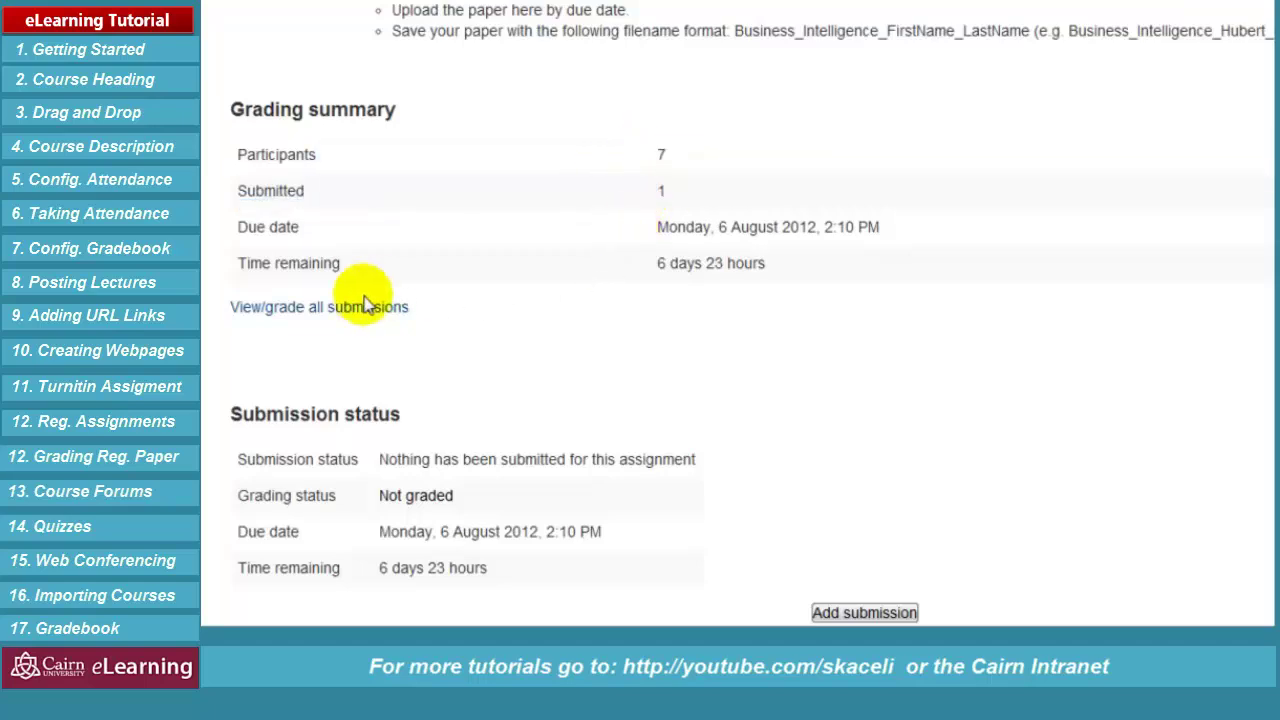
scroll(514, 306, "down", 1)
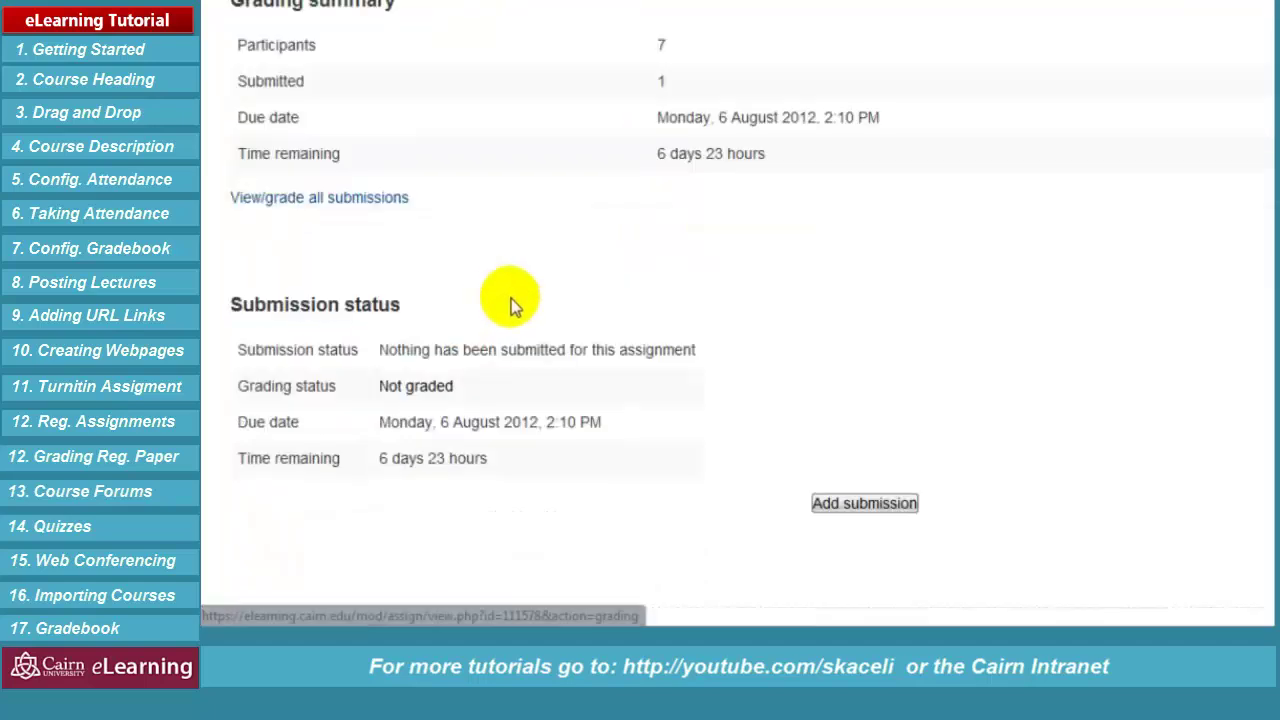
View all submissions and open grading for the student's submitted .docx paper
left_click(352, 200)
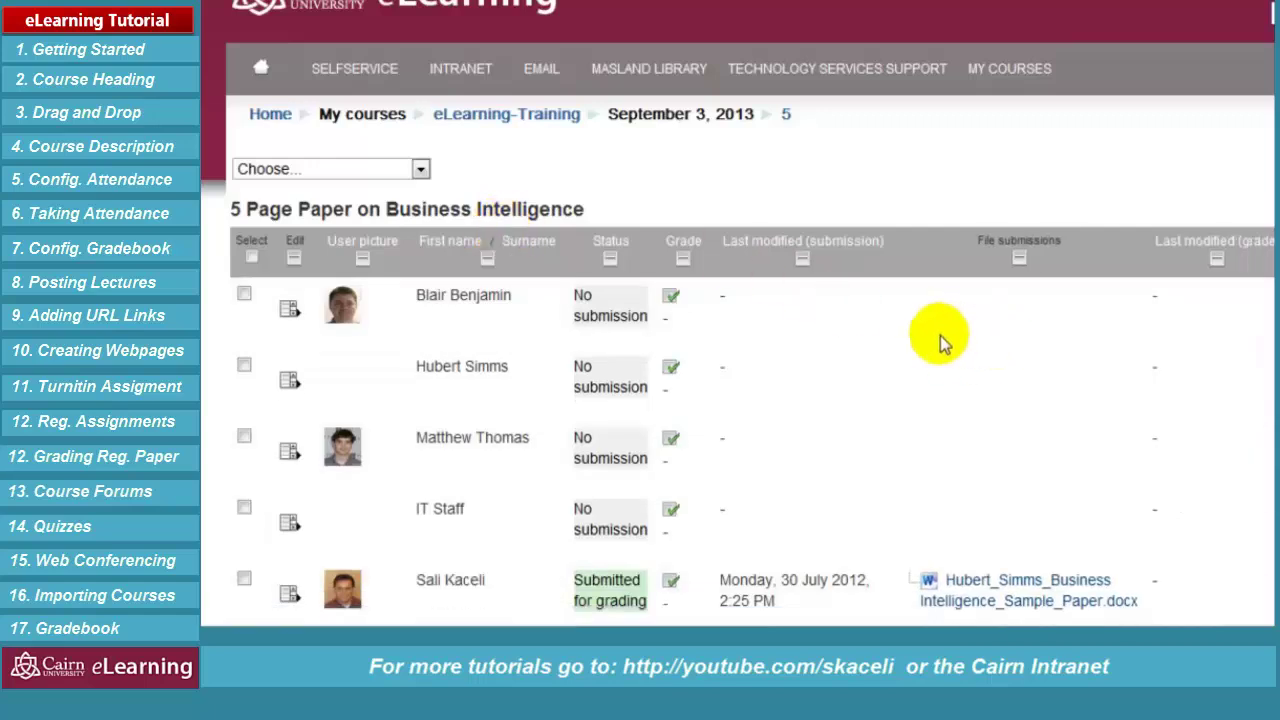
scroll(900, 350, "down", 1)
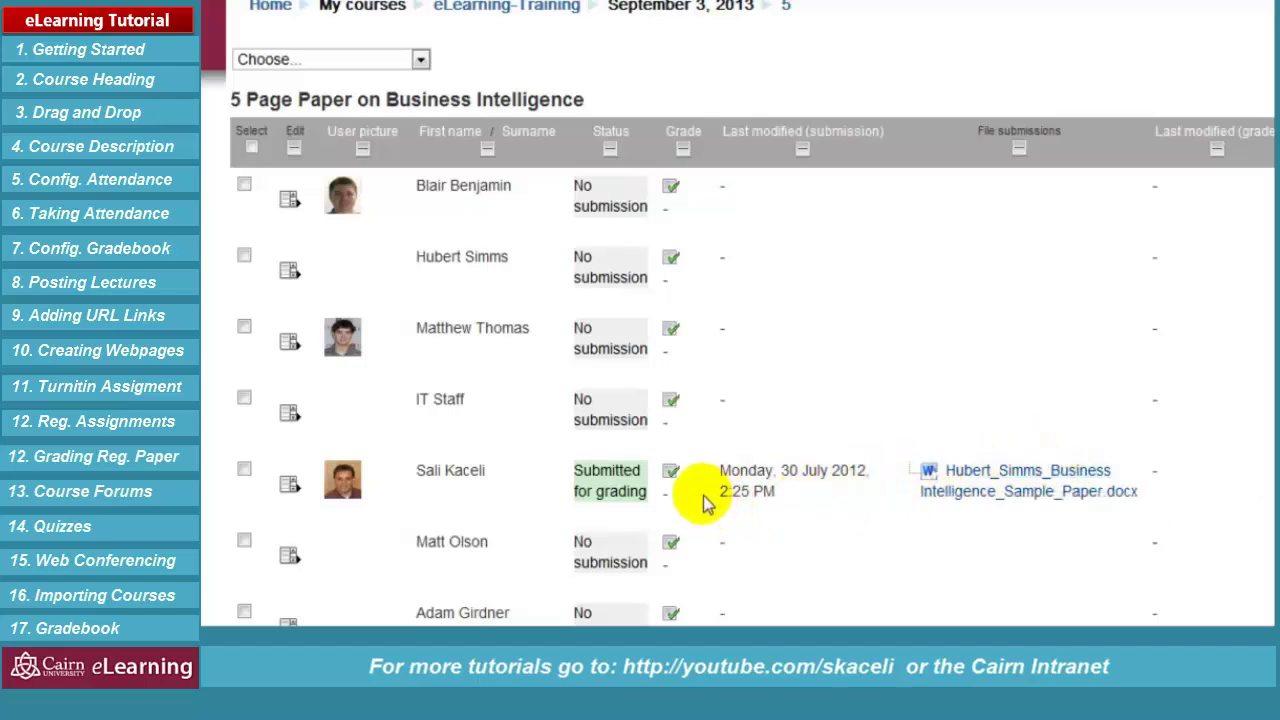
scroll(666, 494, "right", 5)
triple_click(513, 507)
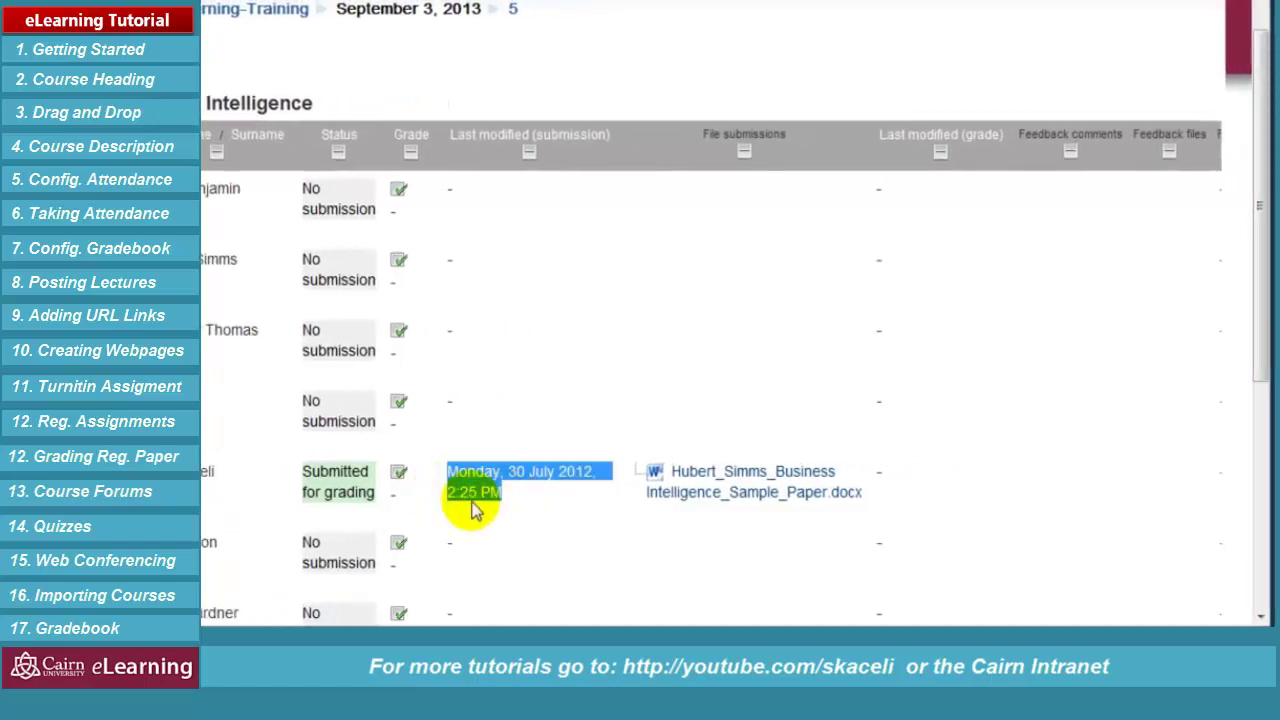
left_click(480, 430)
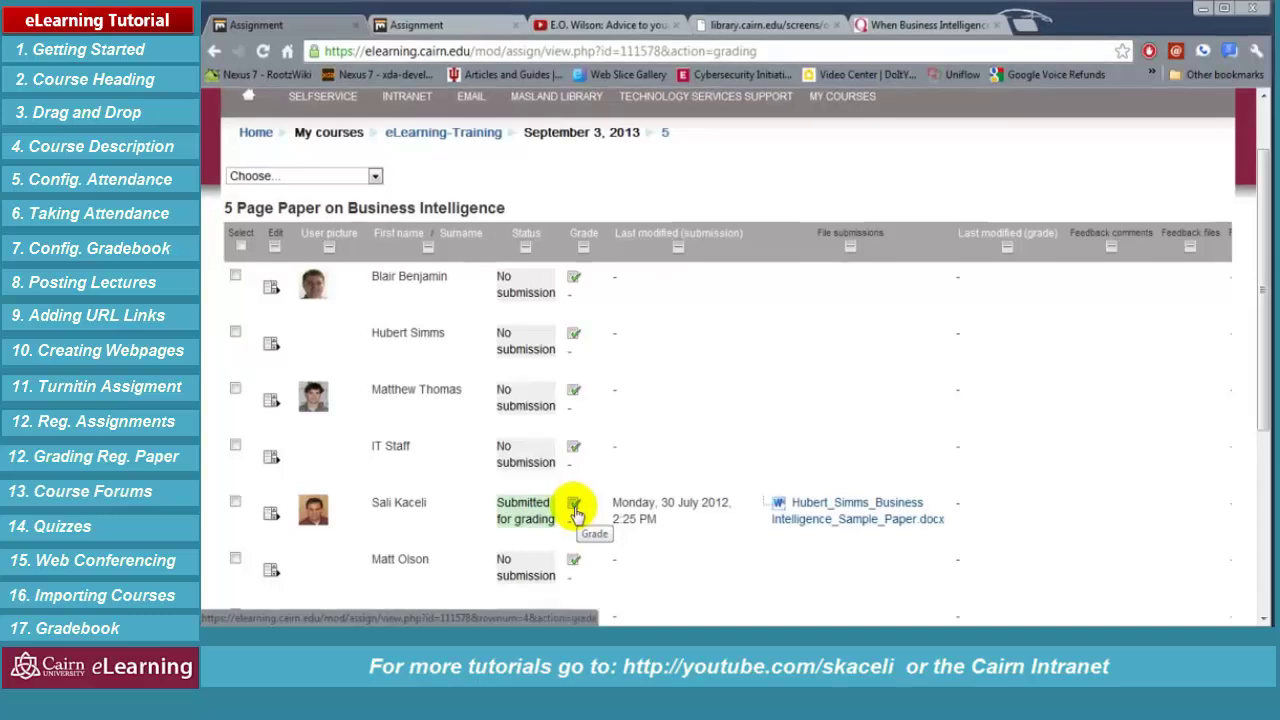
left_click(574, 505)
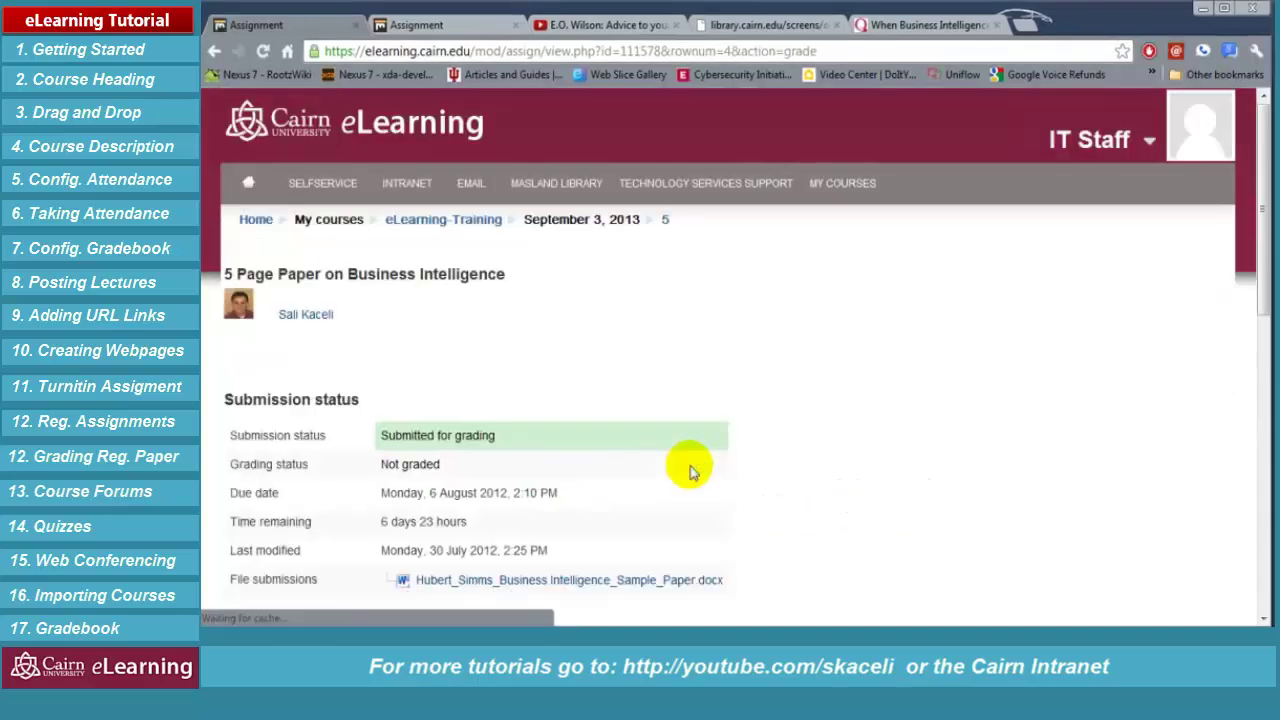
Review the grade-out-of-100 and feedback comment fields, then download the submitted .docx file
scroll(620, 360, "down", 1)
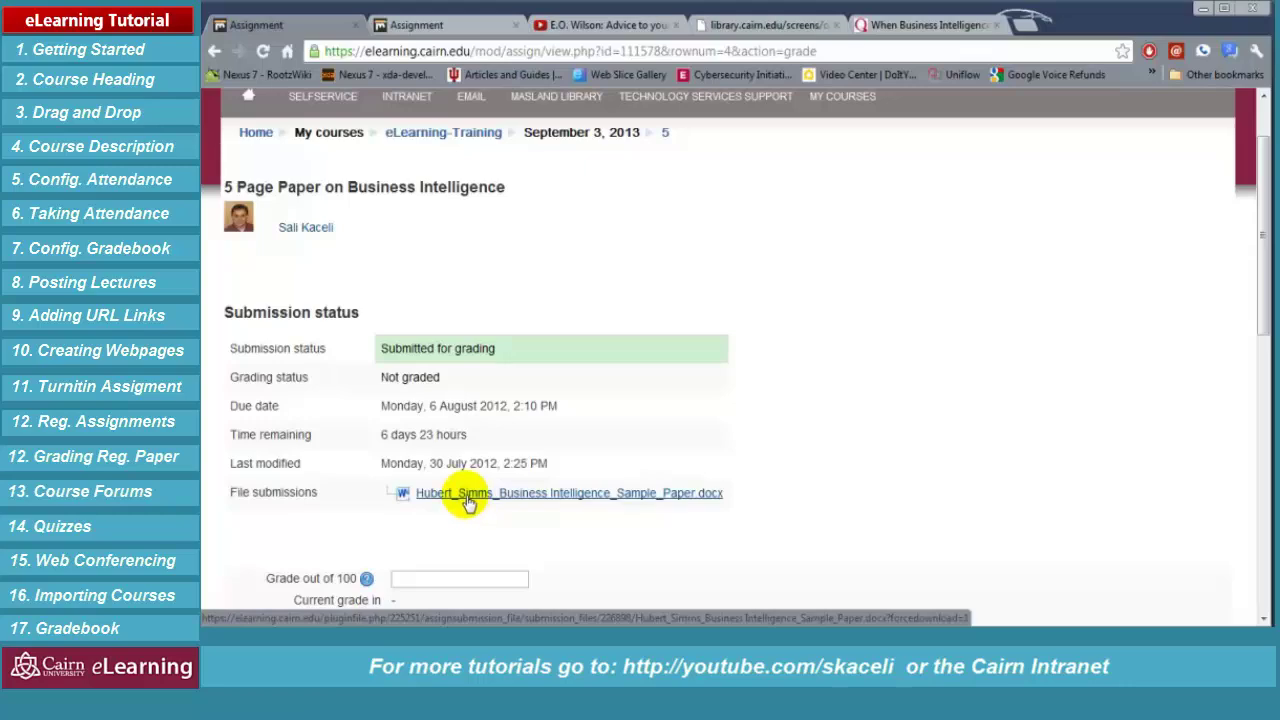
scroll(450, 505, "down", 1)
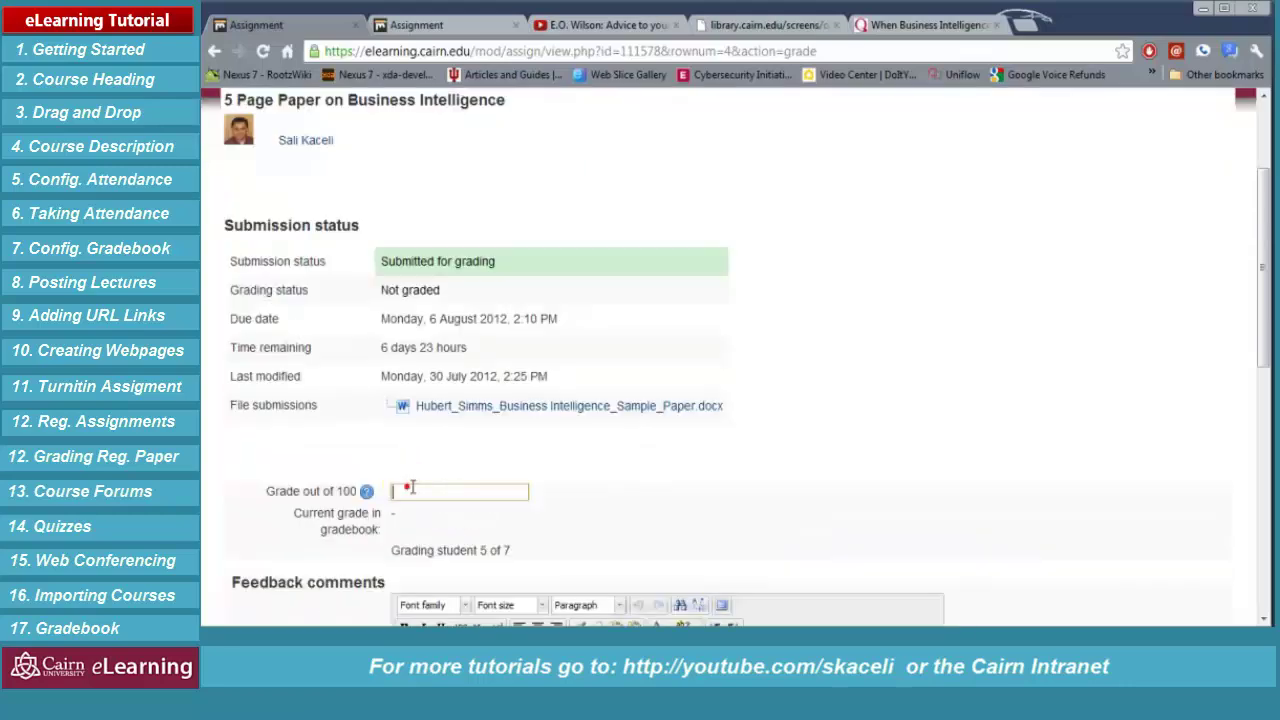
scroll(420, 485, "down", 2)
scroll(466, 494, "down", 1)
left_click(458, 458)
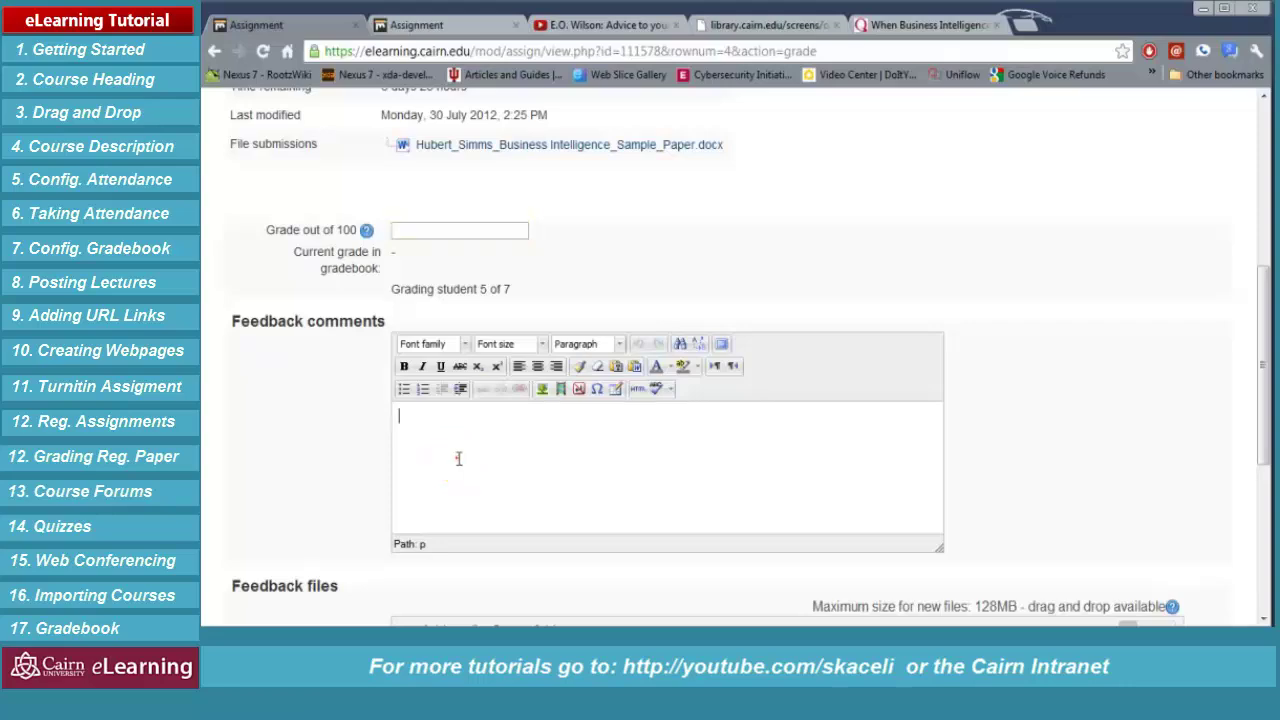
scroll(458, 458, "down", 2)
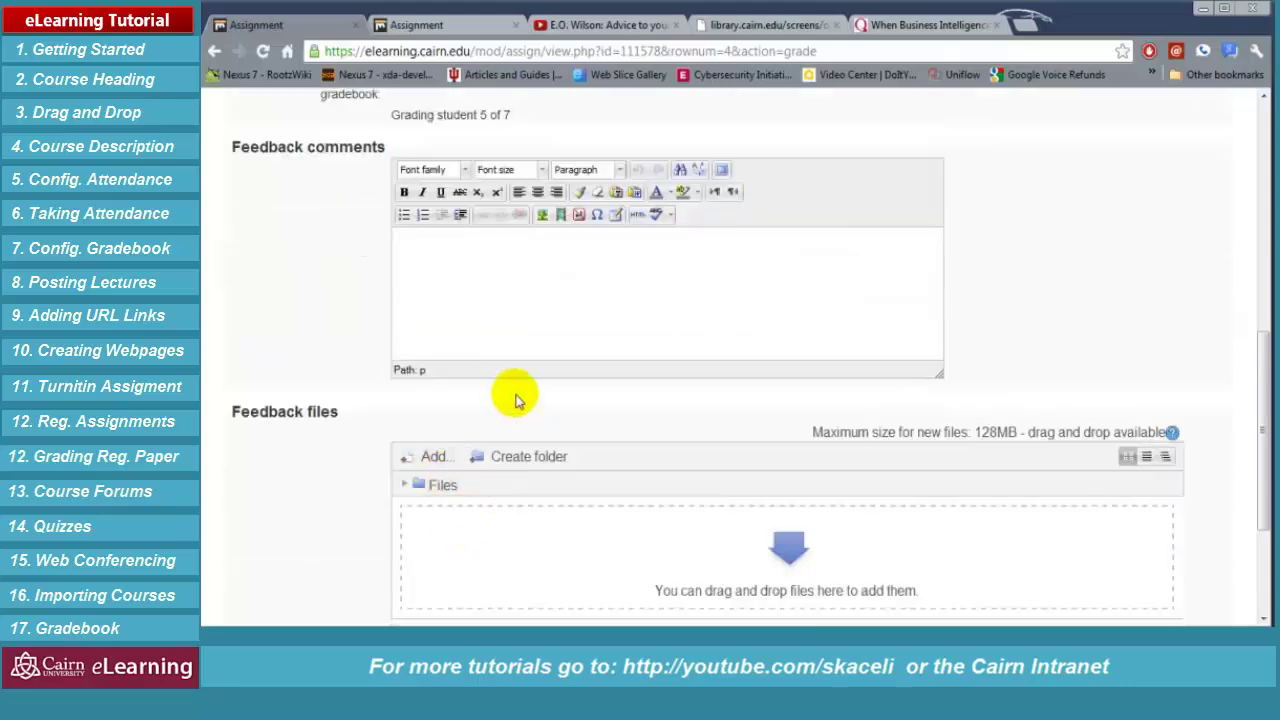
scroll(490, 355, "up", 3)
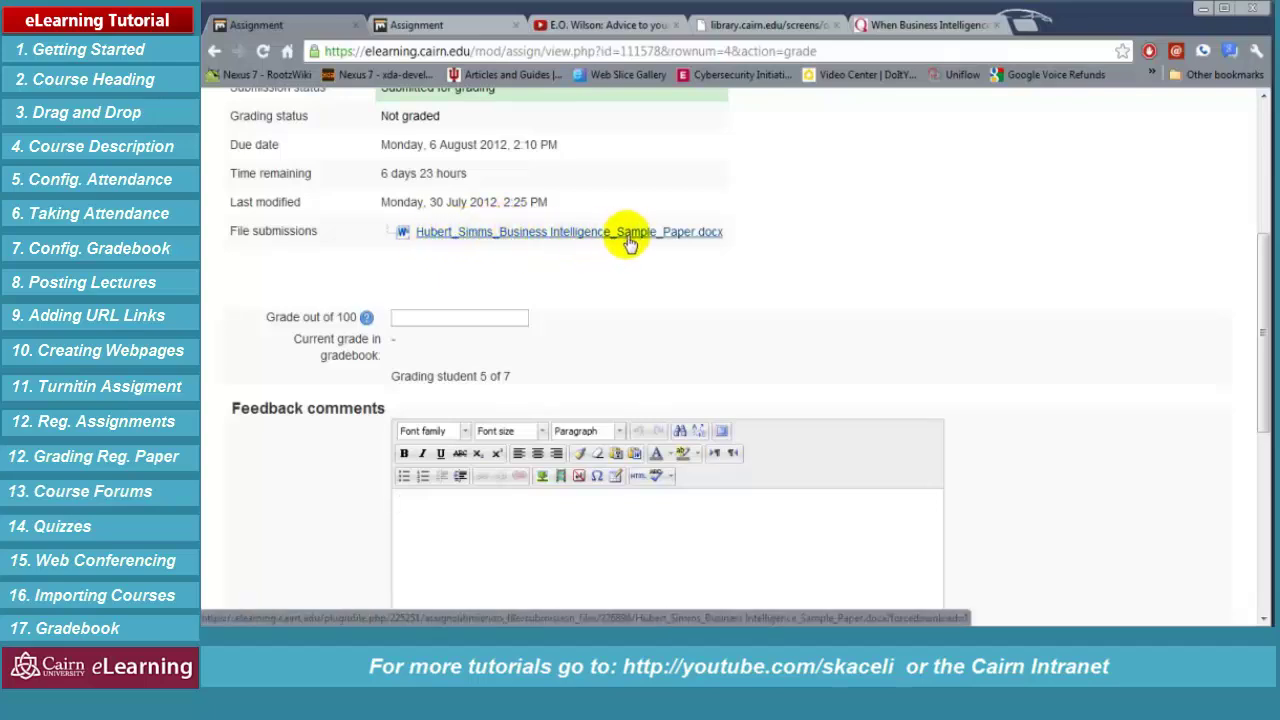
left_click(502, 236)
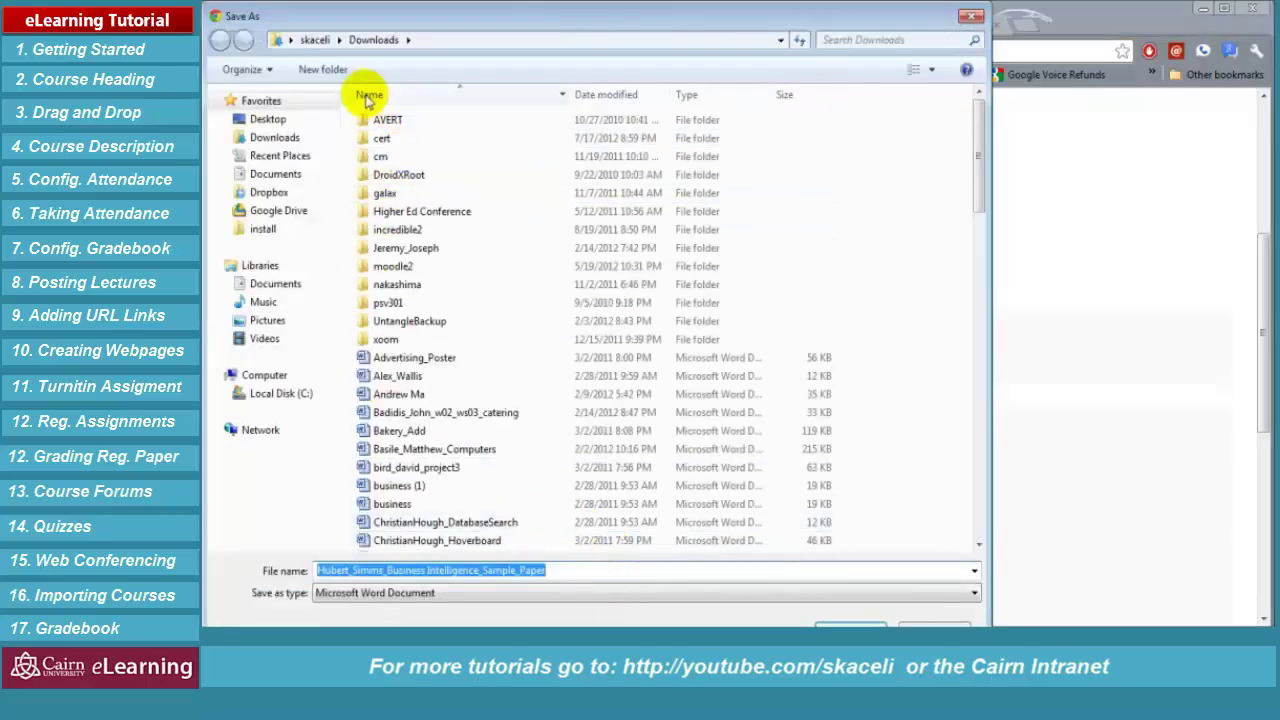
Save the paper into a new 'papers' folder in Downloads and open it in Word
left_click(322, 69)
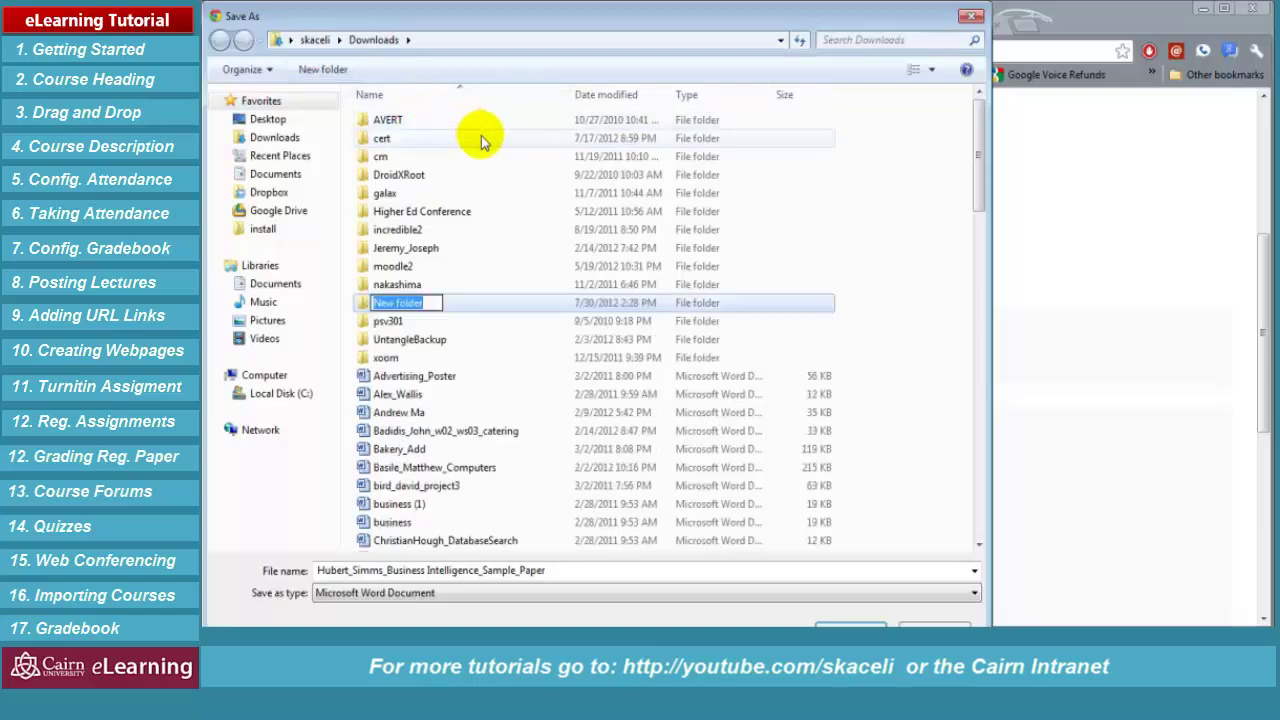
type("papers")
key("Return")
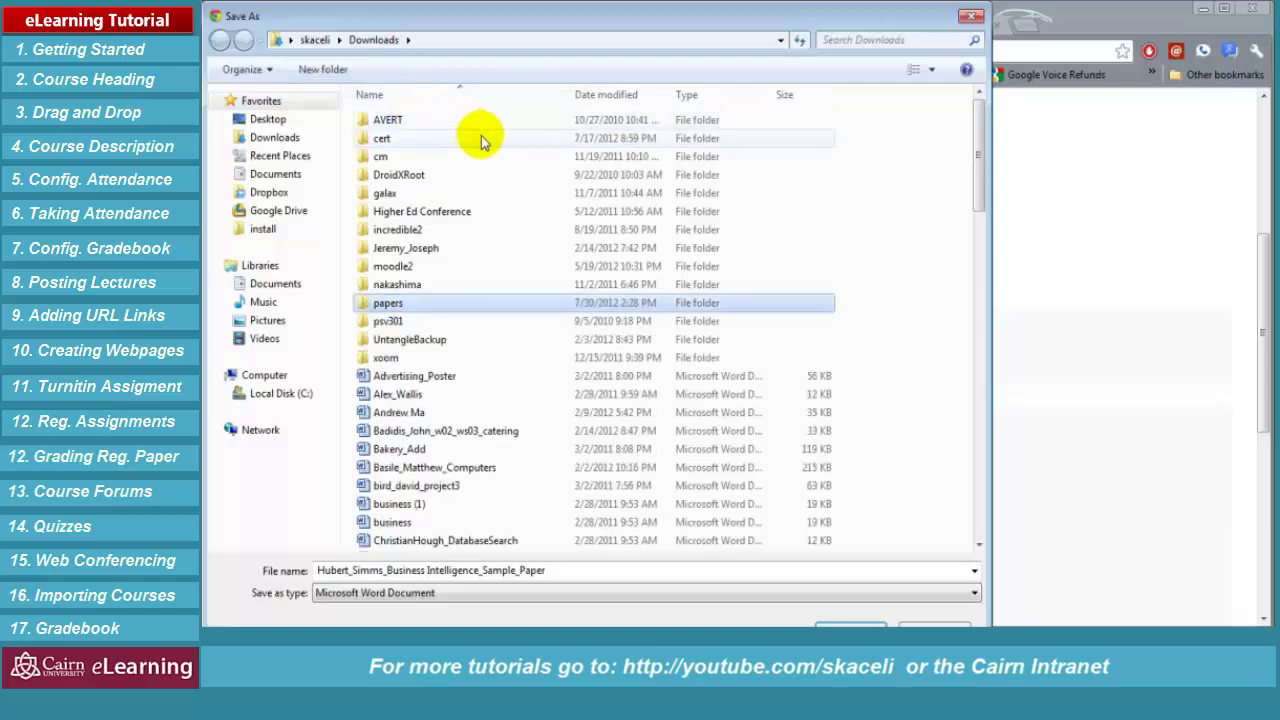
key("Return")
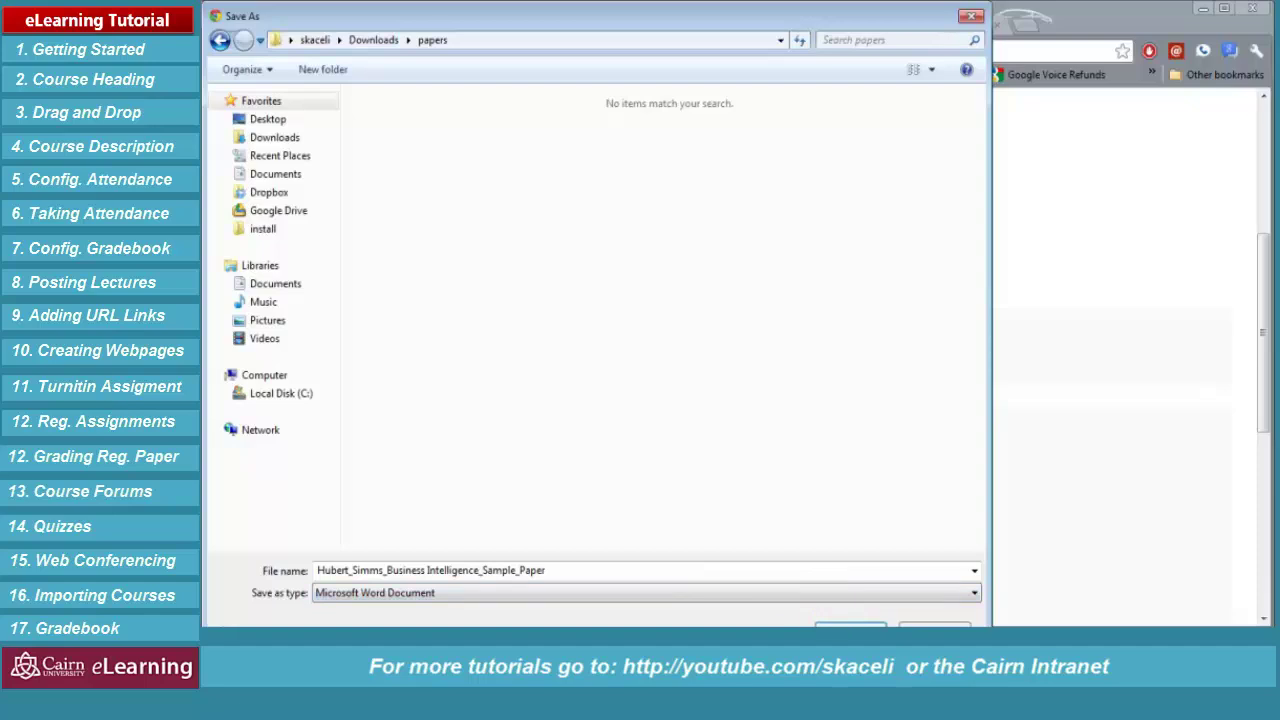
key("Return")
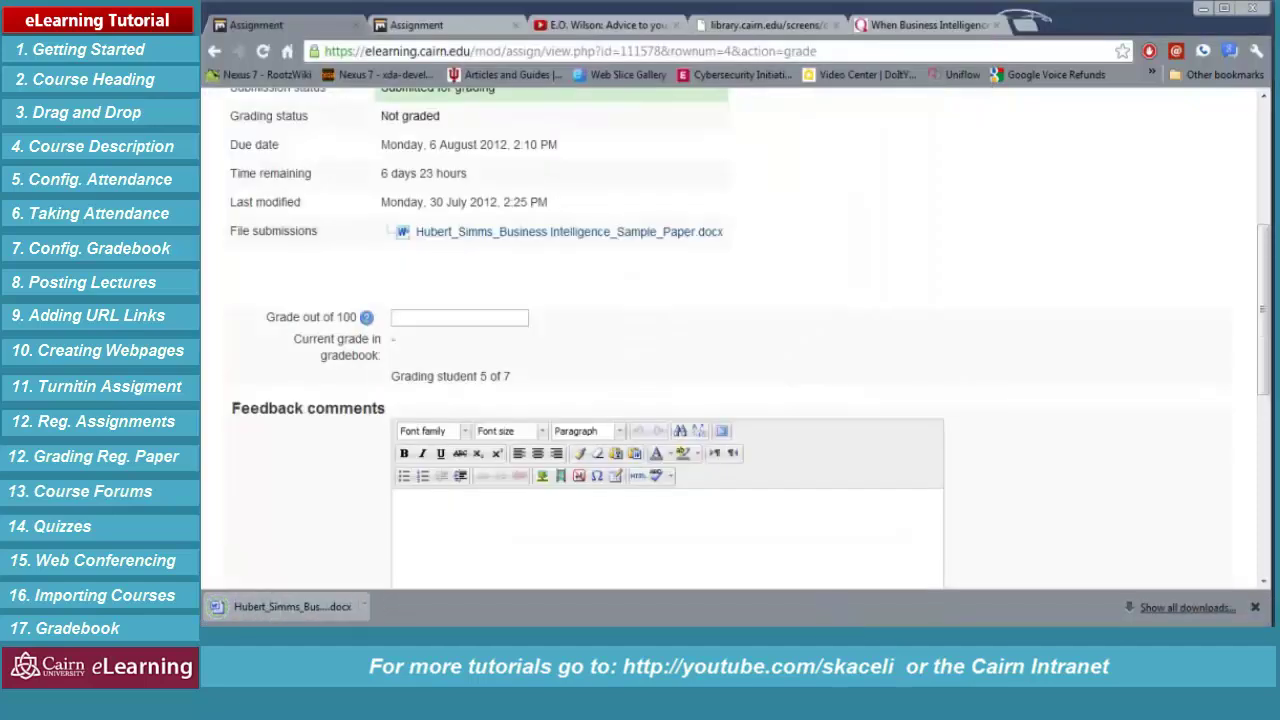
left_click(340, 607)
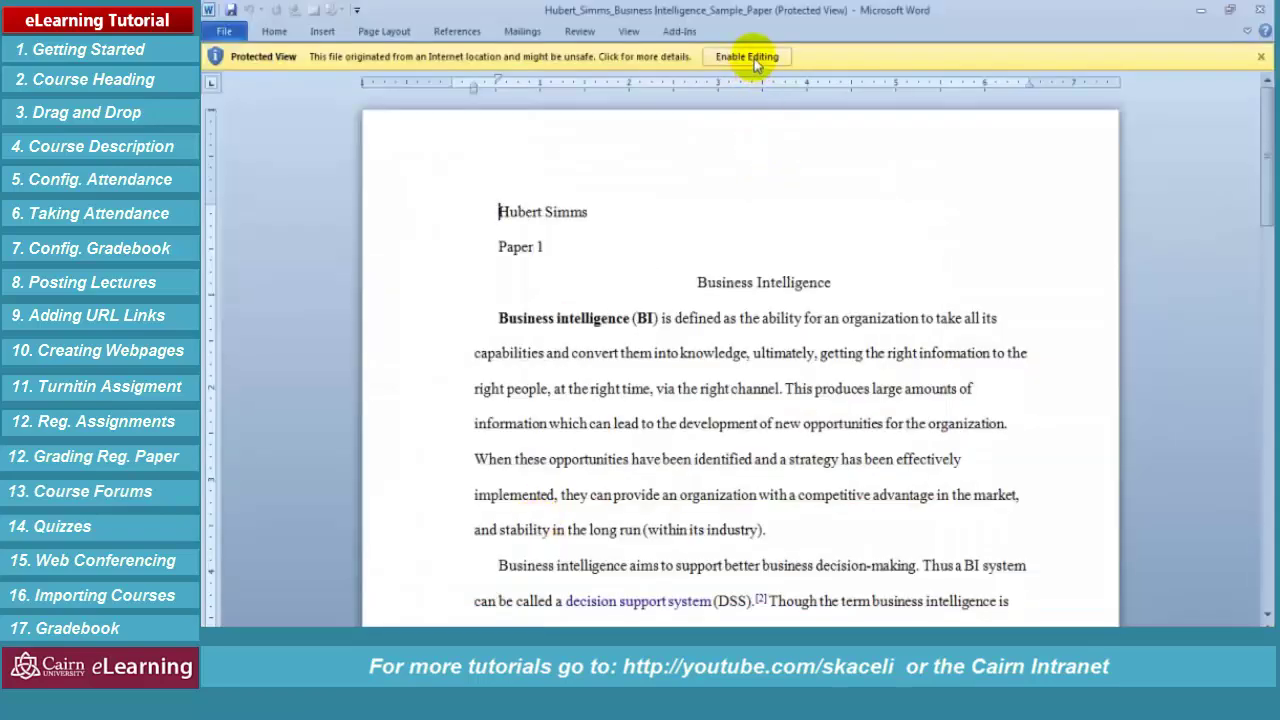
Enable editing and comment on the paper, including 'Box number missing.' on the Paper 1 line
left_click(754, 58)
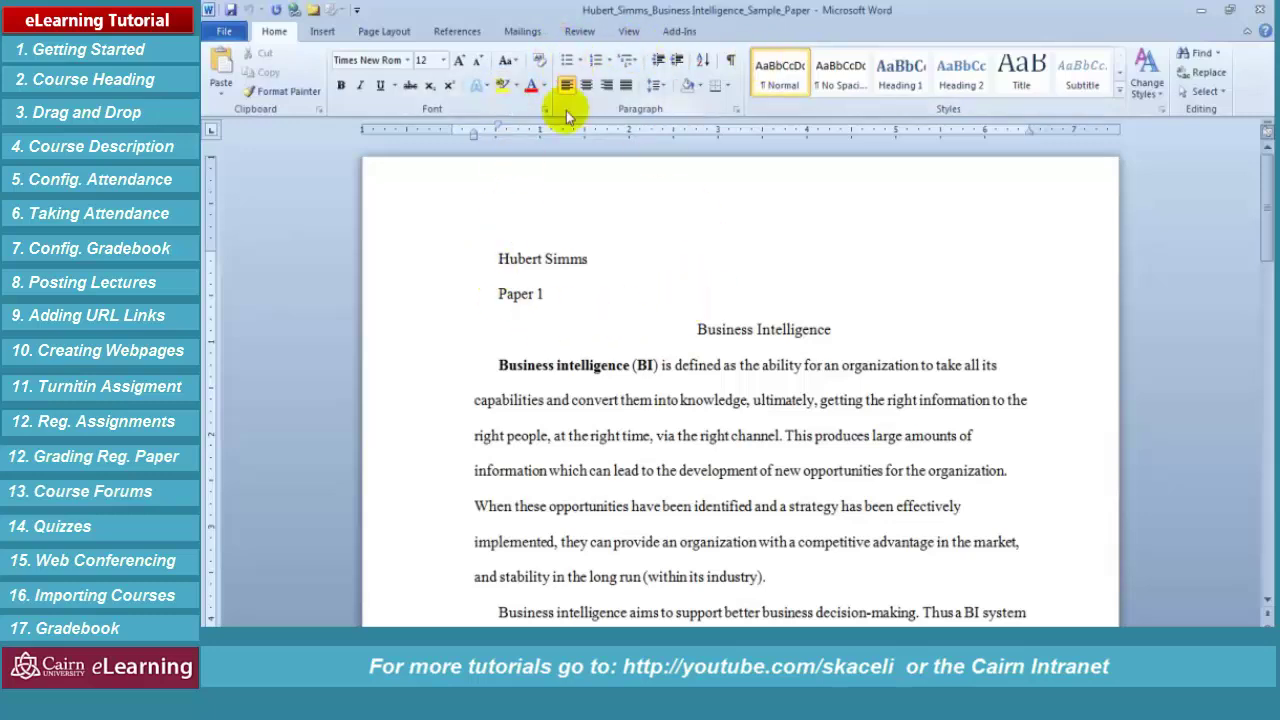
left_click(580, 31)
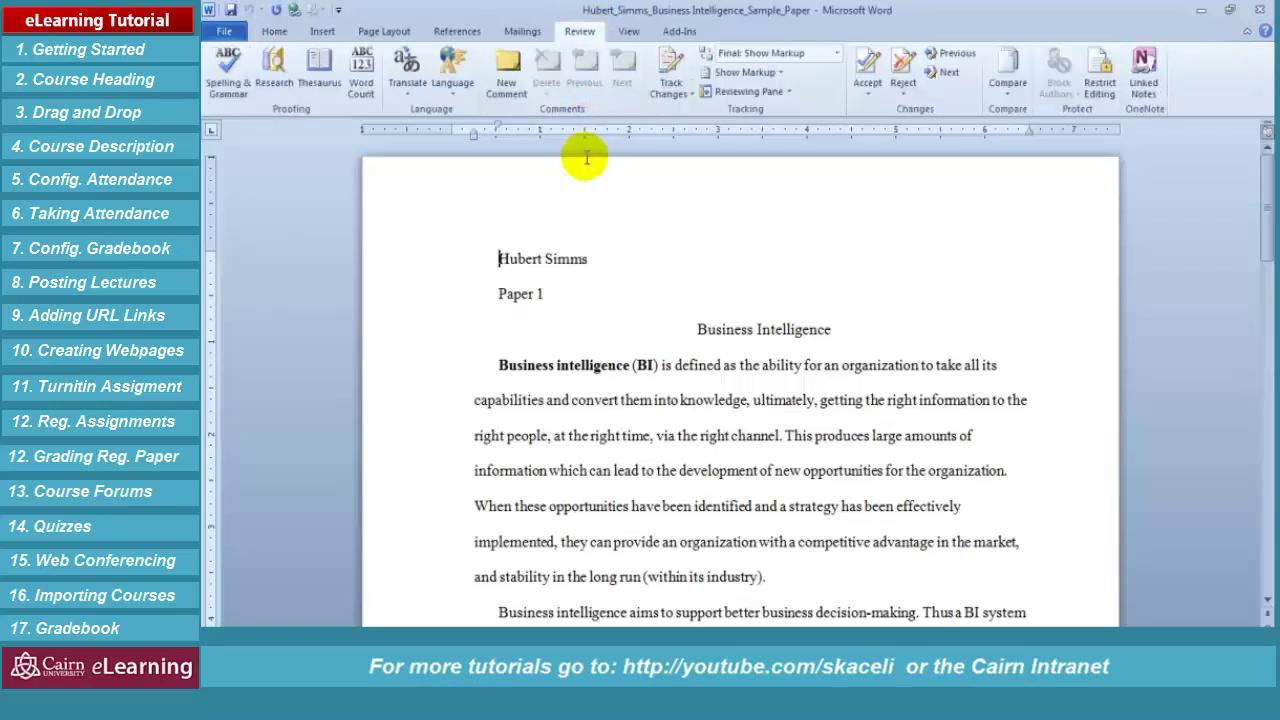
left_click(510, 78)
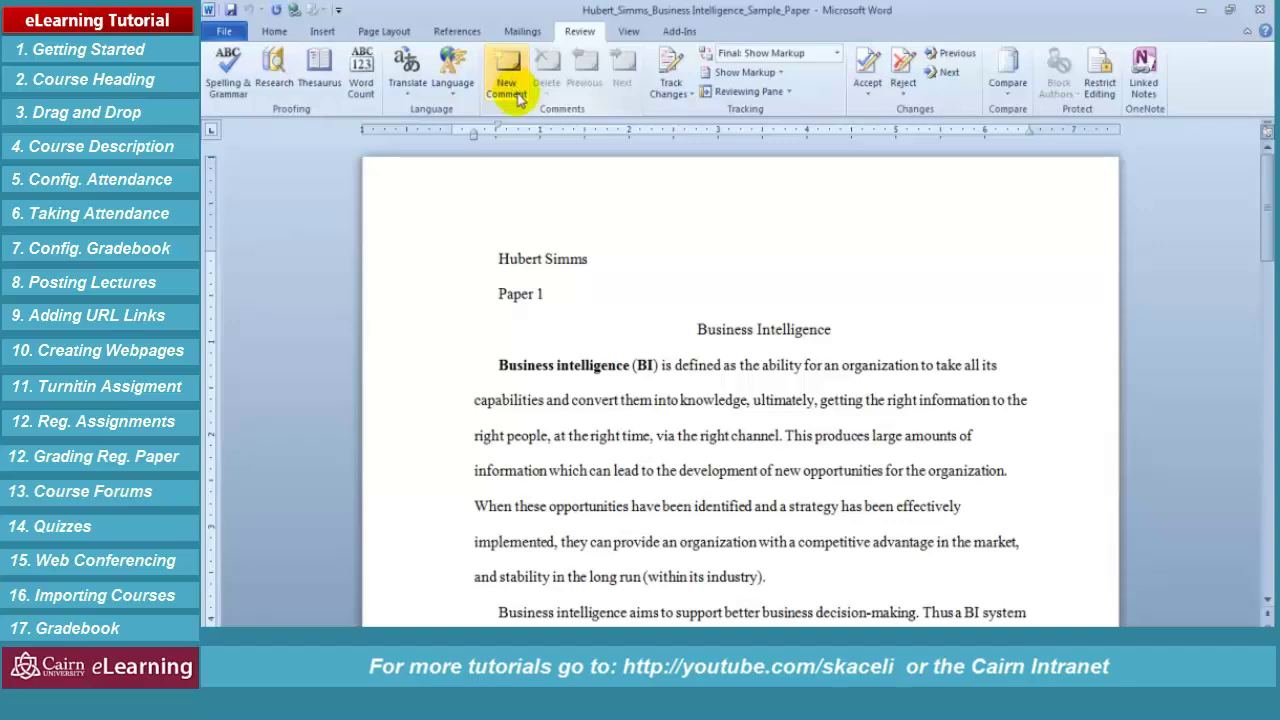
left_click(518, 78)
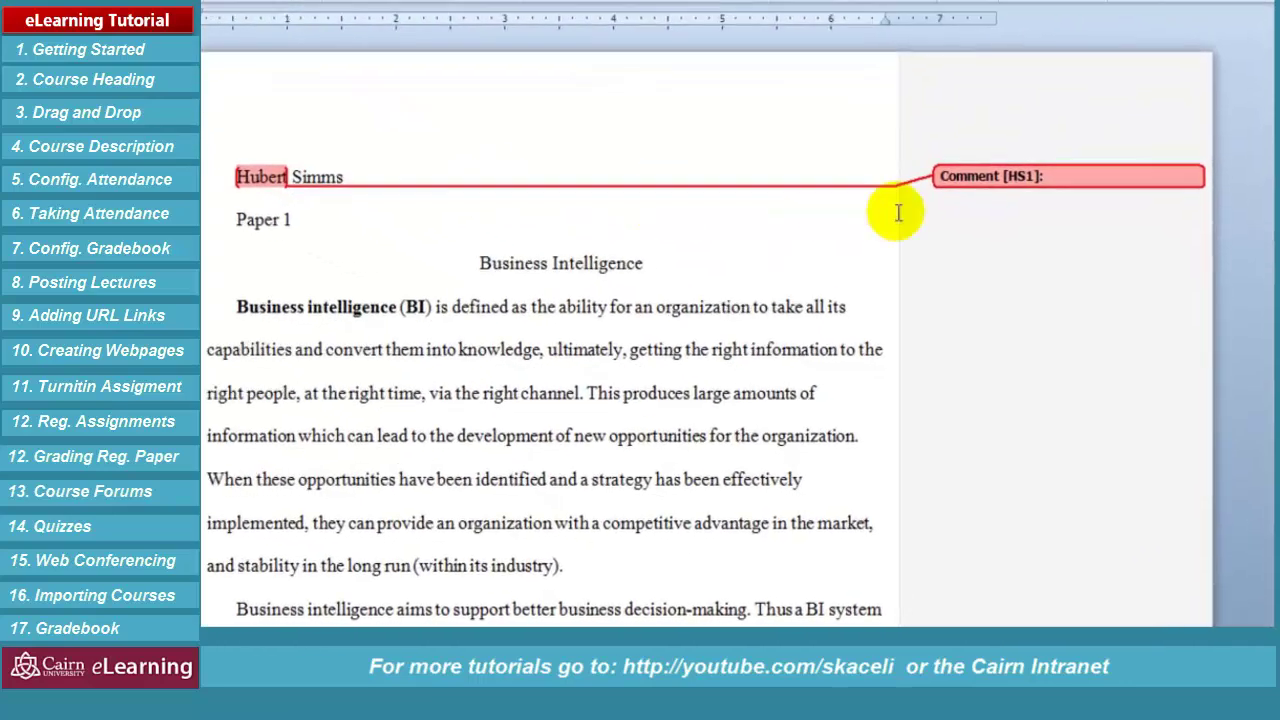
left_click(441, 325)
left_click(236, 211)
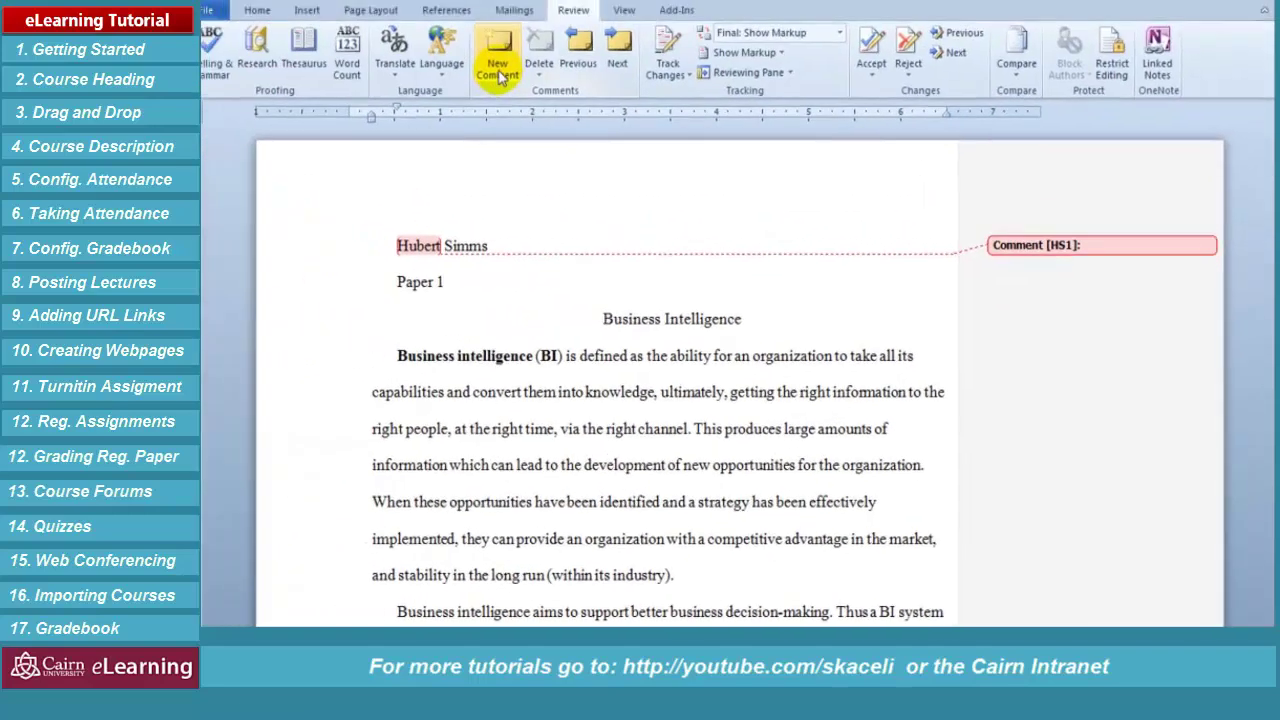
left_click(521, 91)
type("Box number missing.")
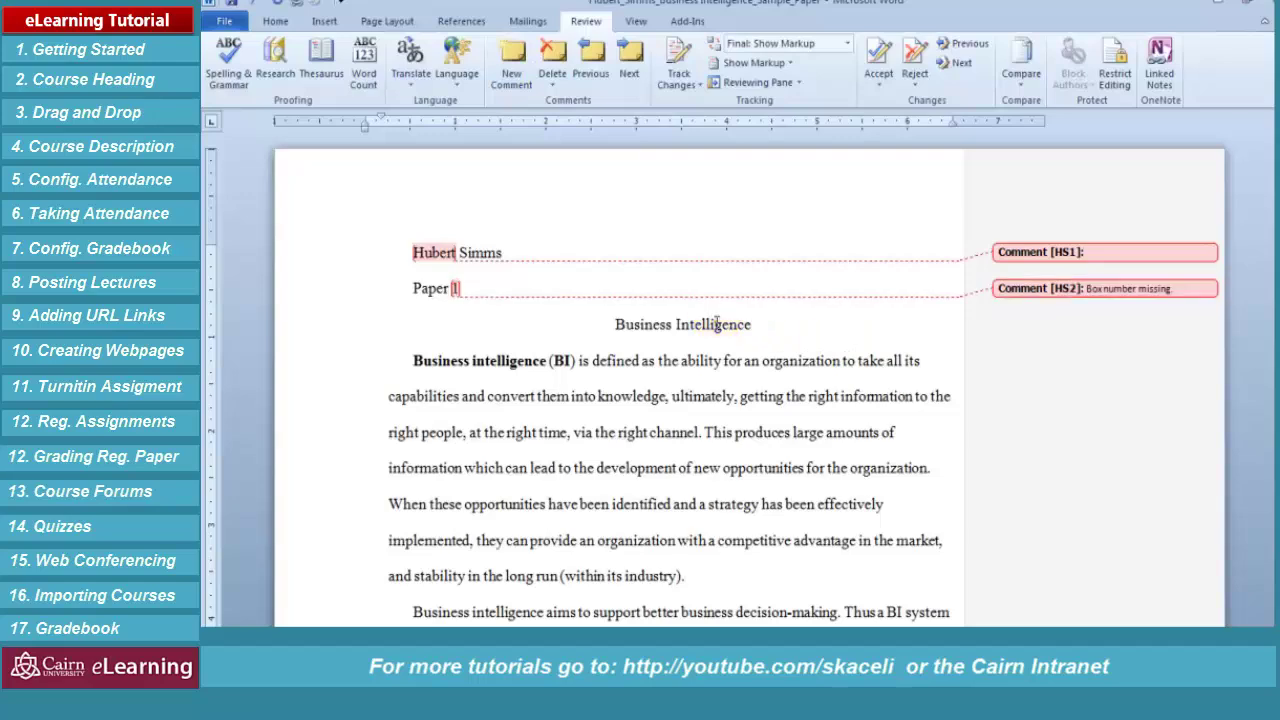
Add a comment with placeholder text 'sdfdsfsdfsdfs' on a selected sentence in the body
scroll(632, 440, "down", 1)
scroll(632, 440, "down", 1)
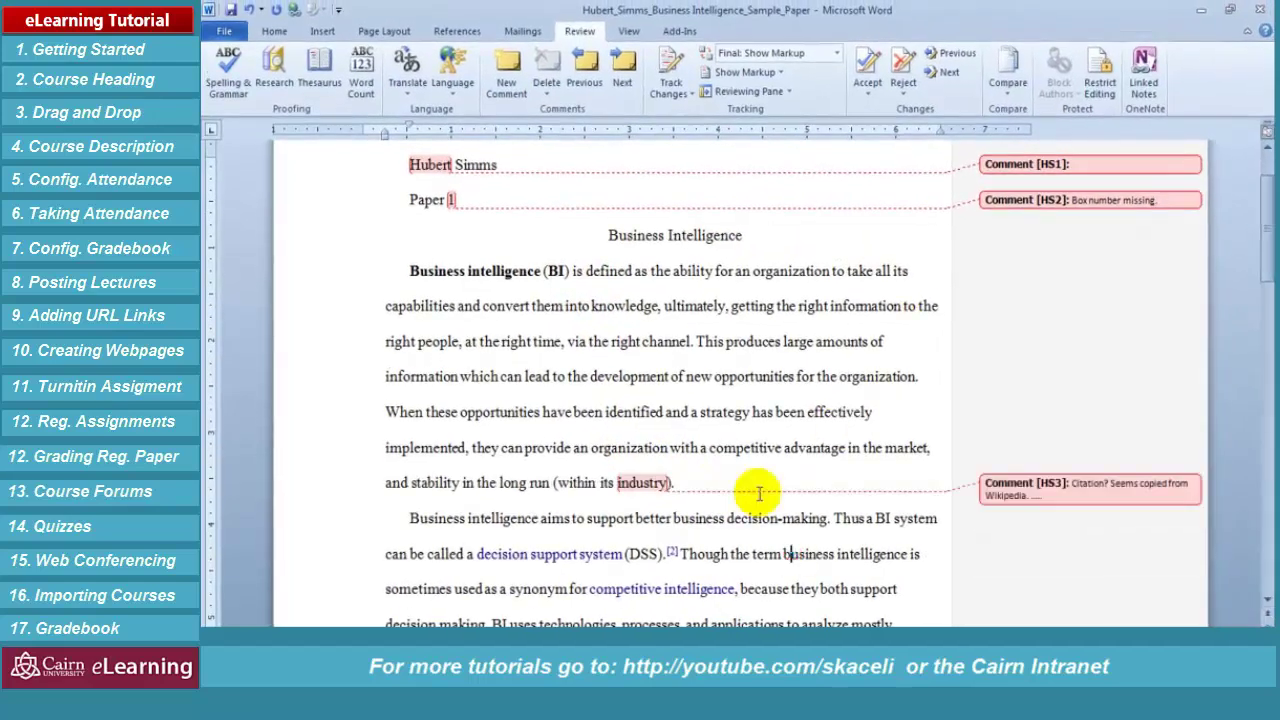
scroll(563, 571, "down", 2)
left_click_drag(386, 543, 946, 543)
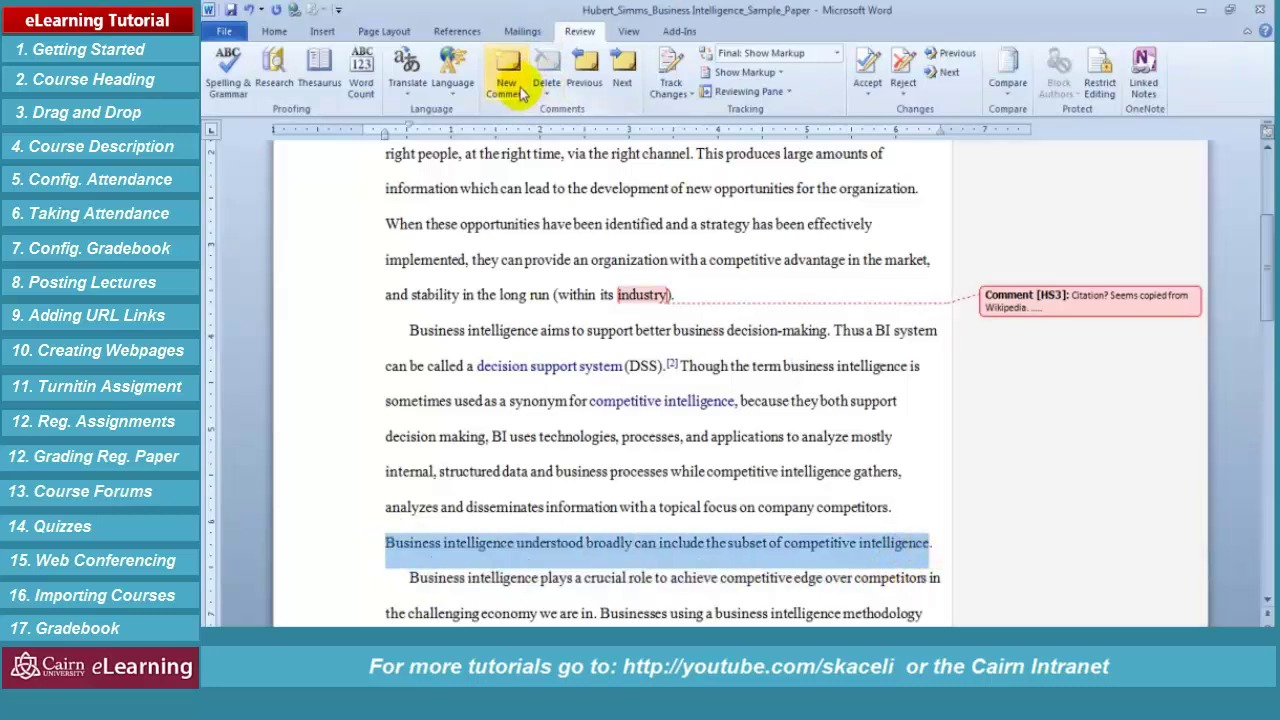
left_click(506, 68)
type("sdfdsfsdfsdfs")
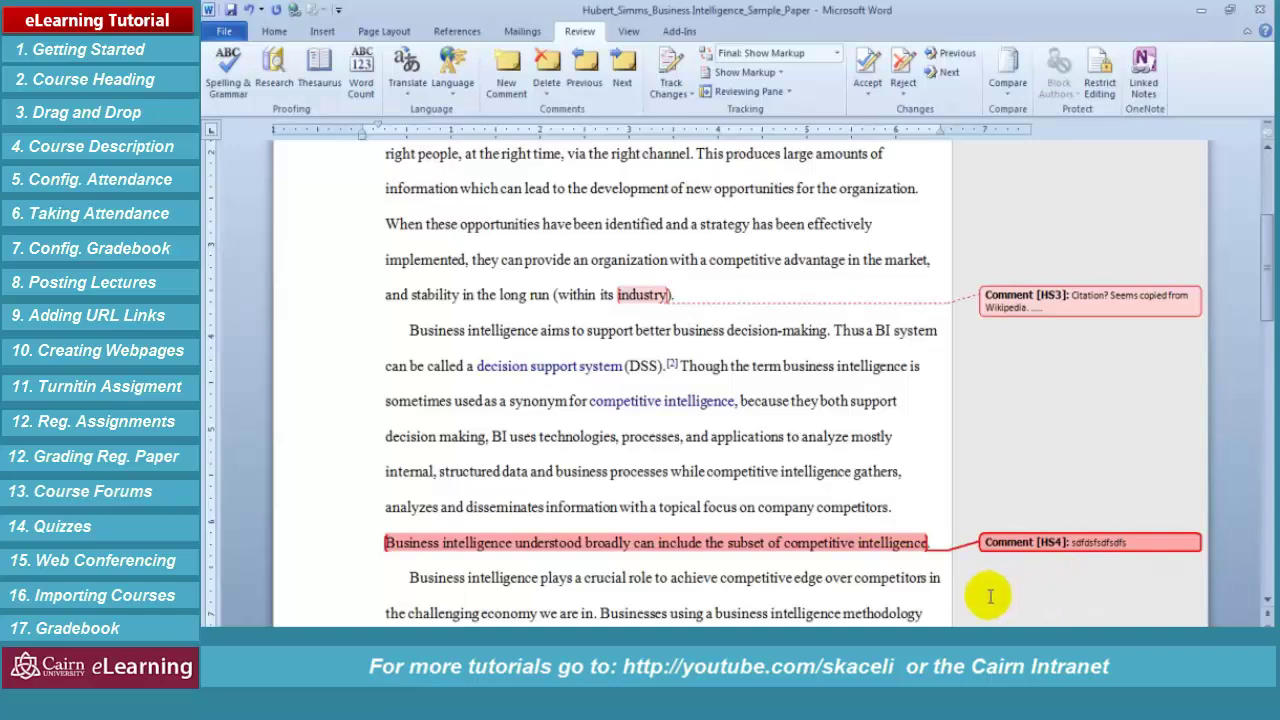
left_click(869, 586)
Select and review the margin comments, including the 70/100 comment
scroll(508, 371, "up", 6)
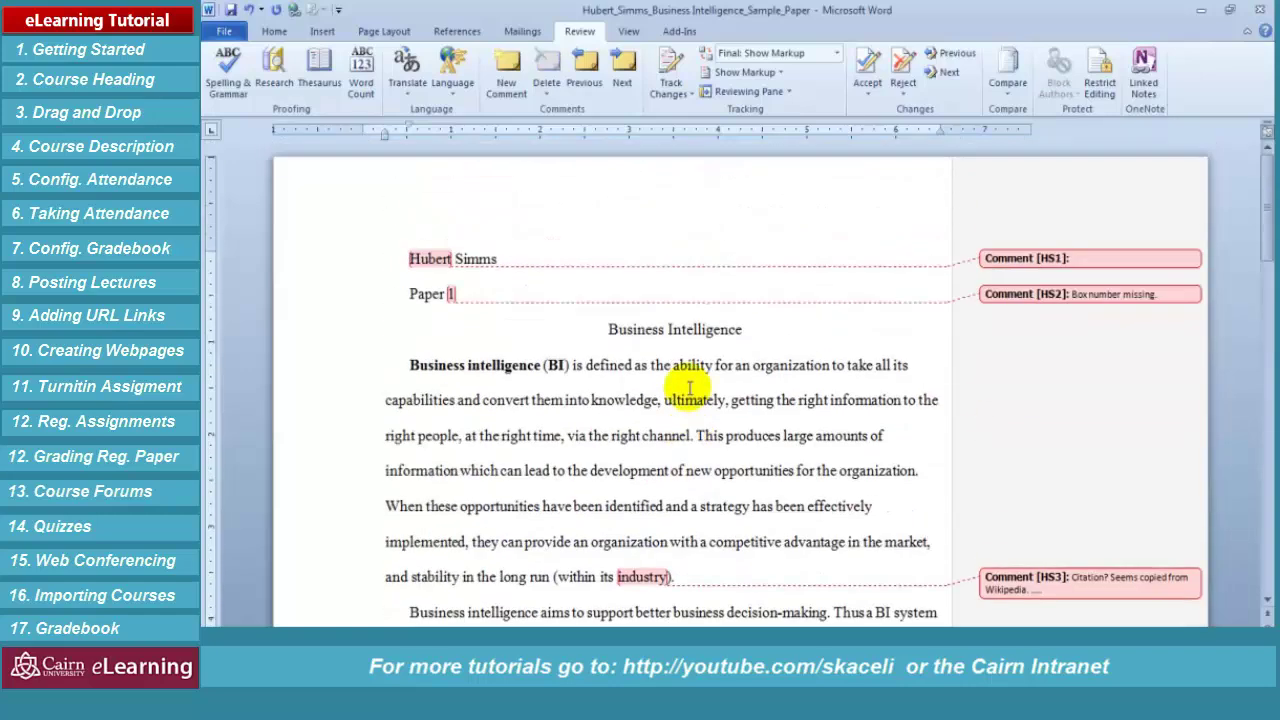
left_click(1115, 290)
left_click(1088, 259)
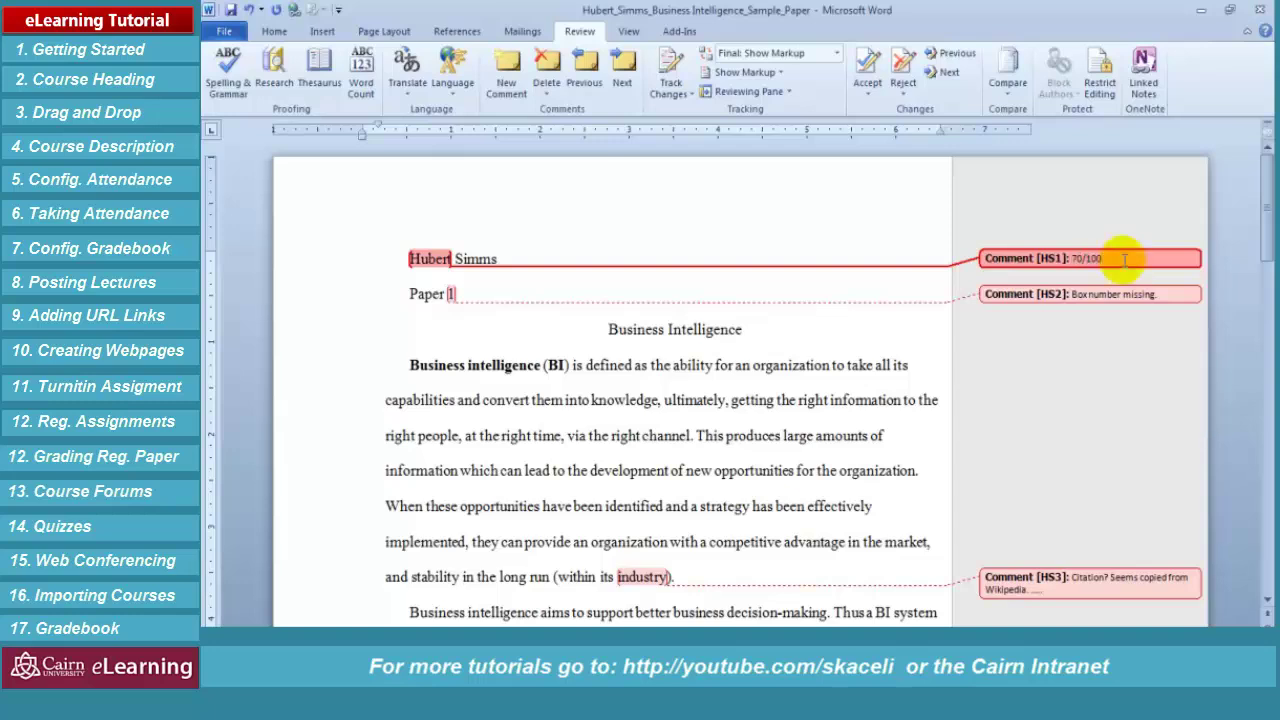
left_click(1045, 413)
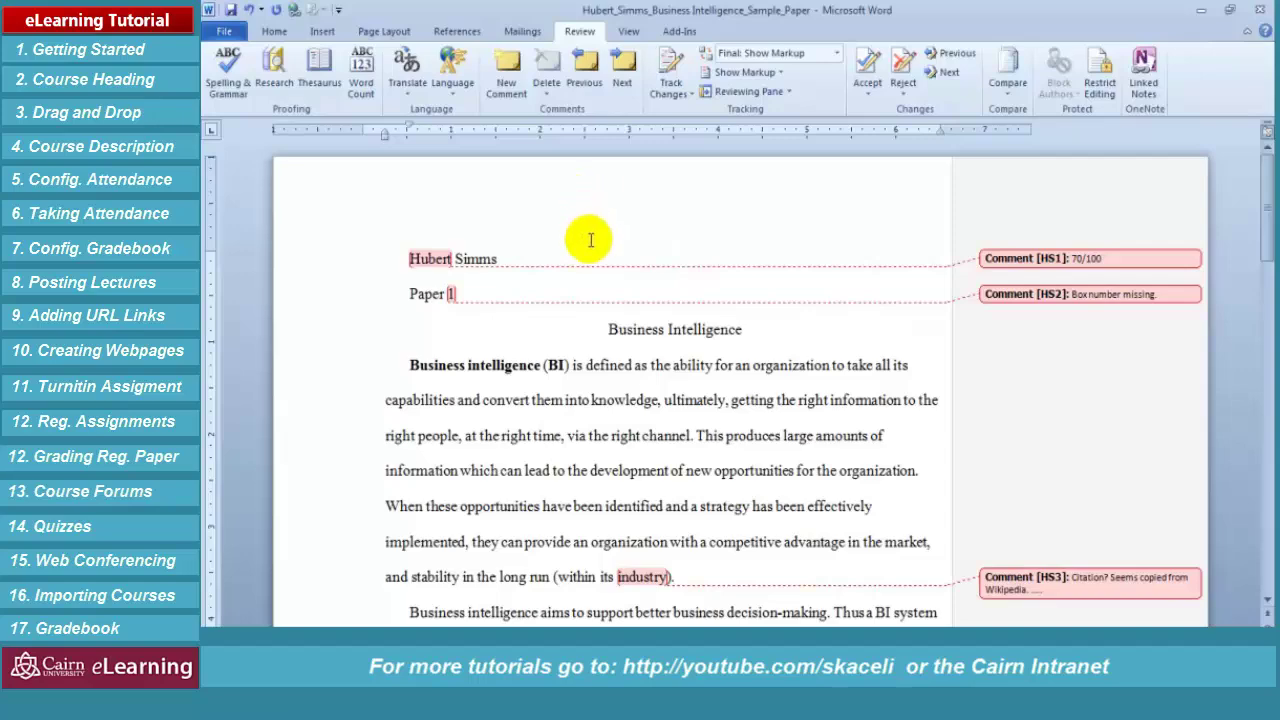
left_click(596, 365)
scroll(600, 400, "down", 3)
scroll(607, 412, "down", 3)
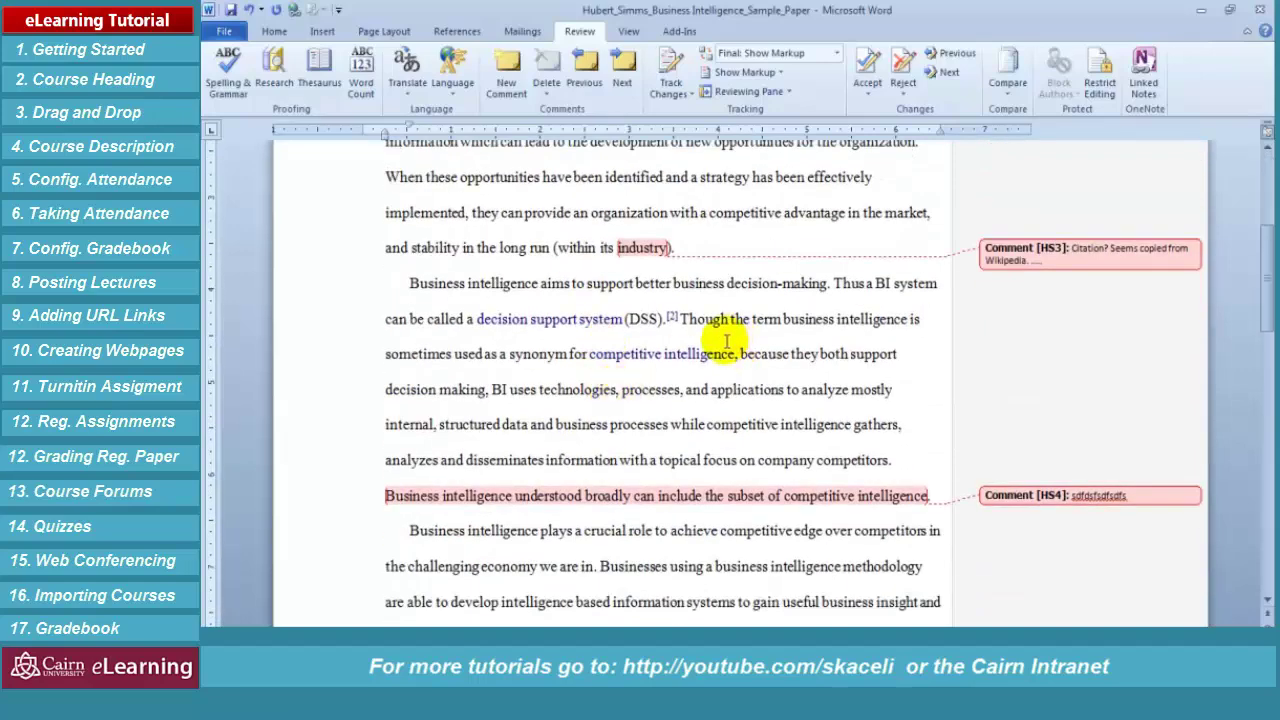
scroll(750, 345, "up", 5)
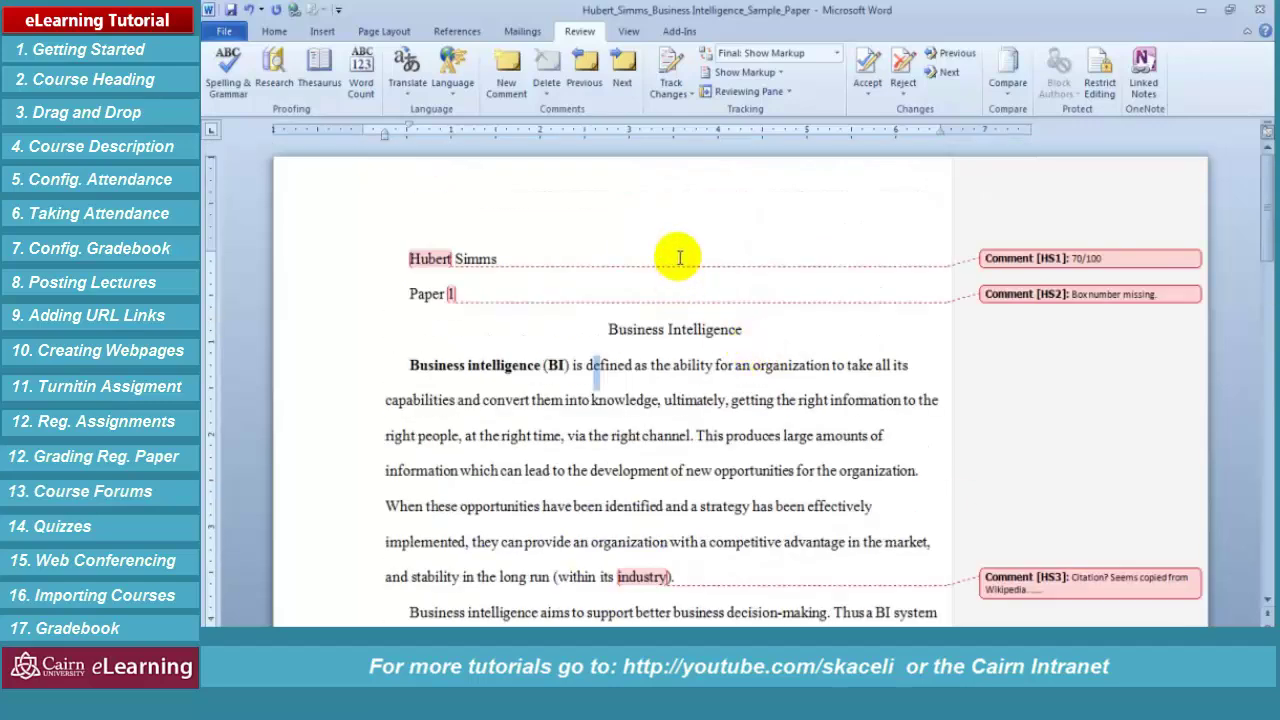
Add New Comment to the Quick Access Toolbar and close the commented paper
right_click(509, 98)
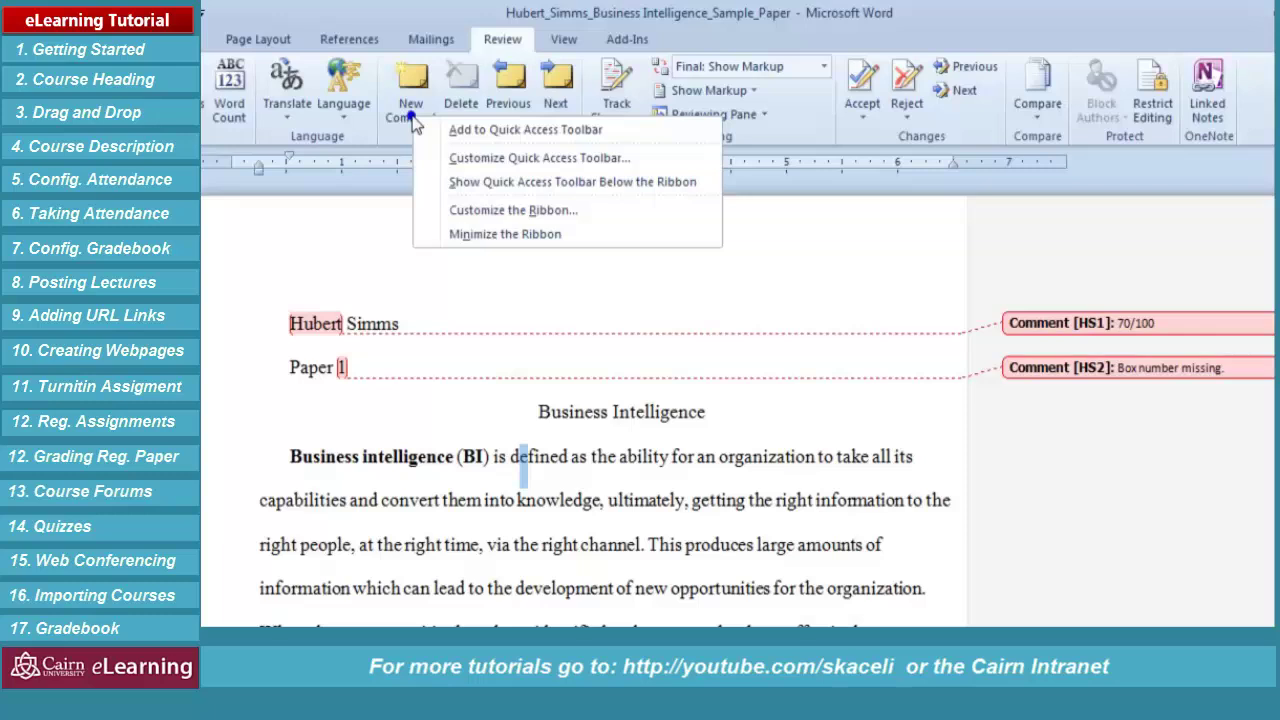
left_click(490, 130)
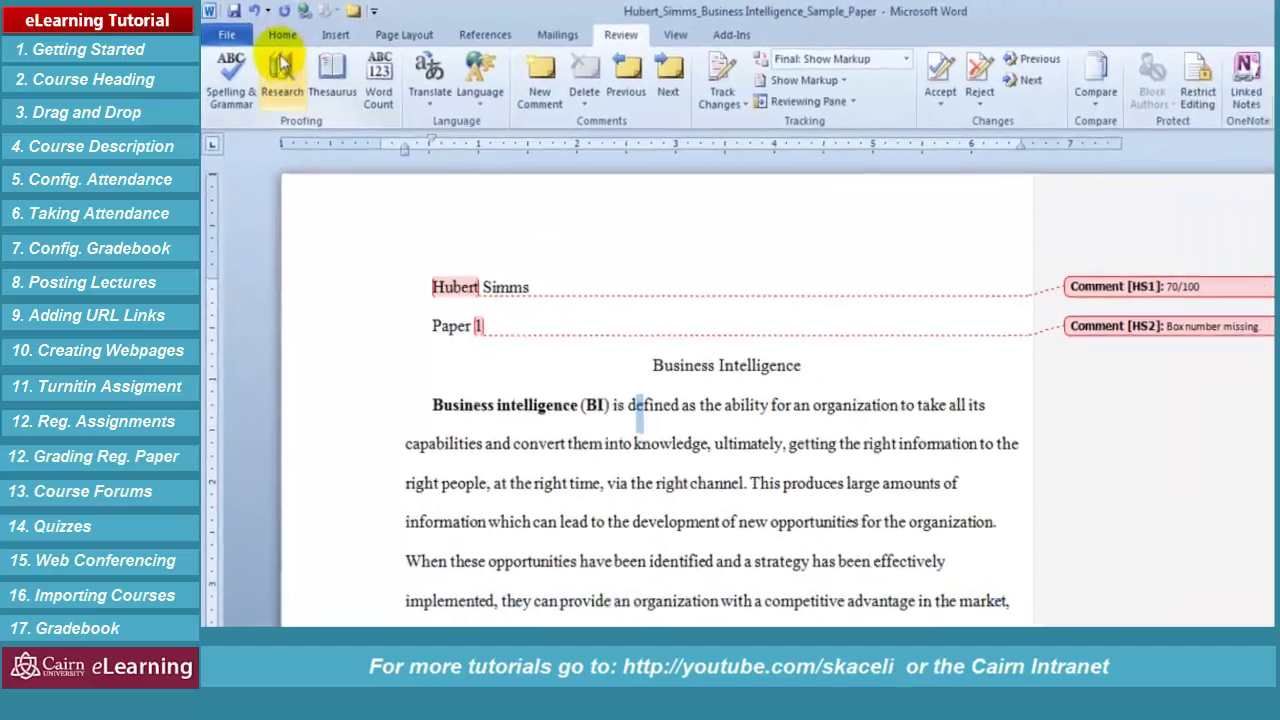
left_click(282, 34)
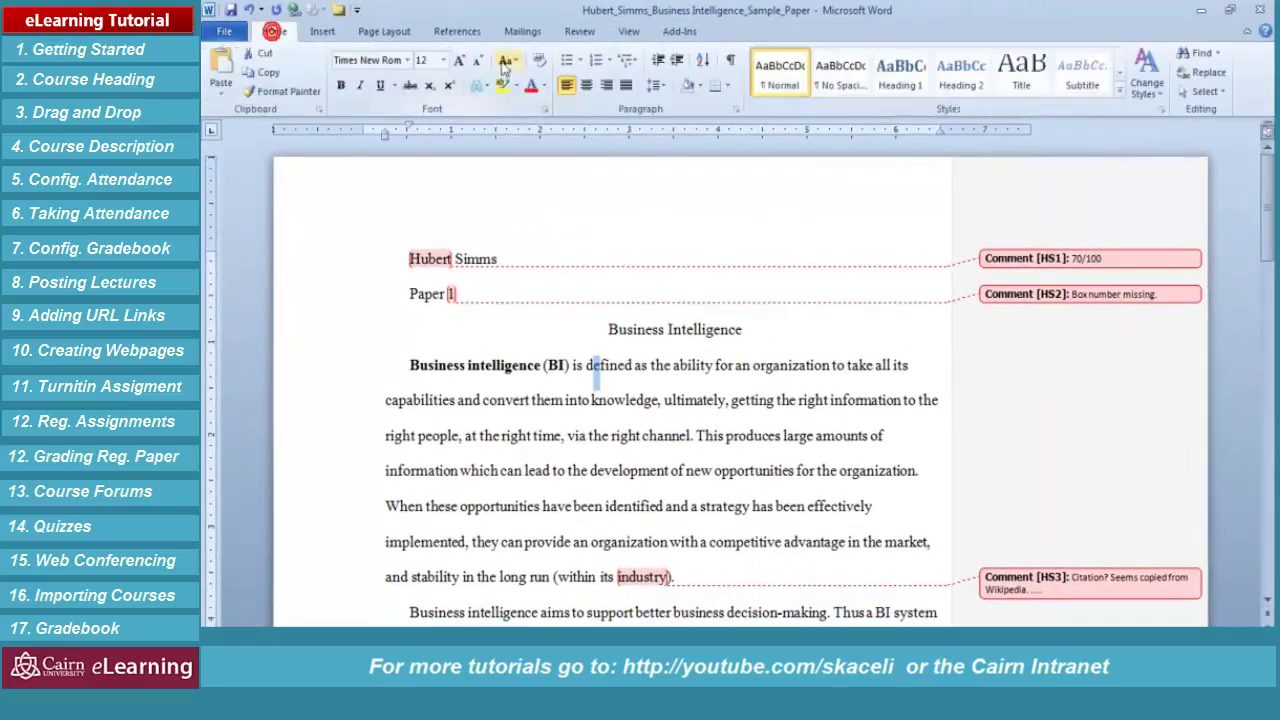
left_click(579, 33)
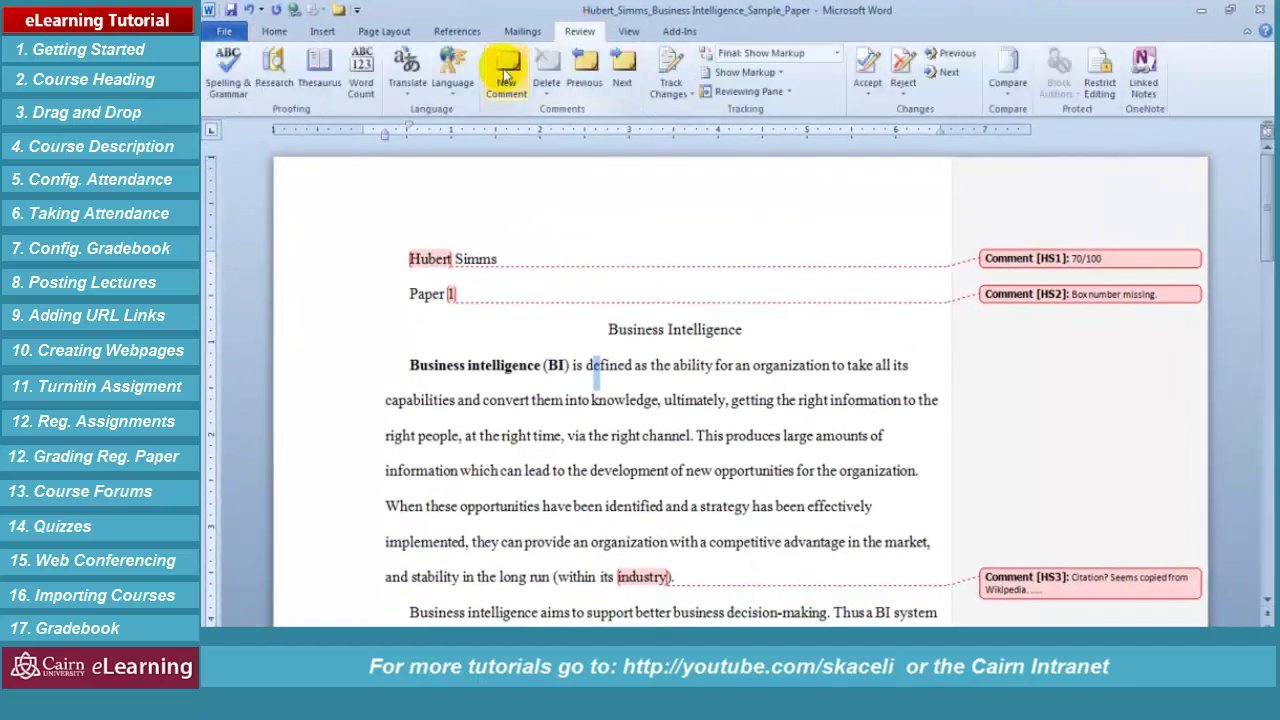
left_click(788, 435)
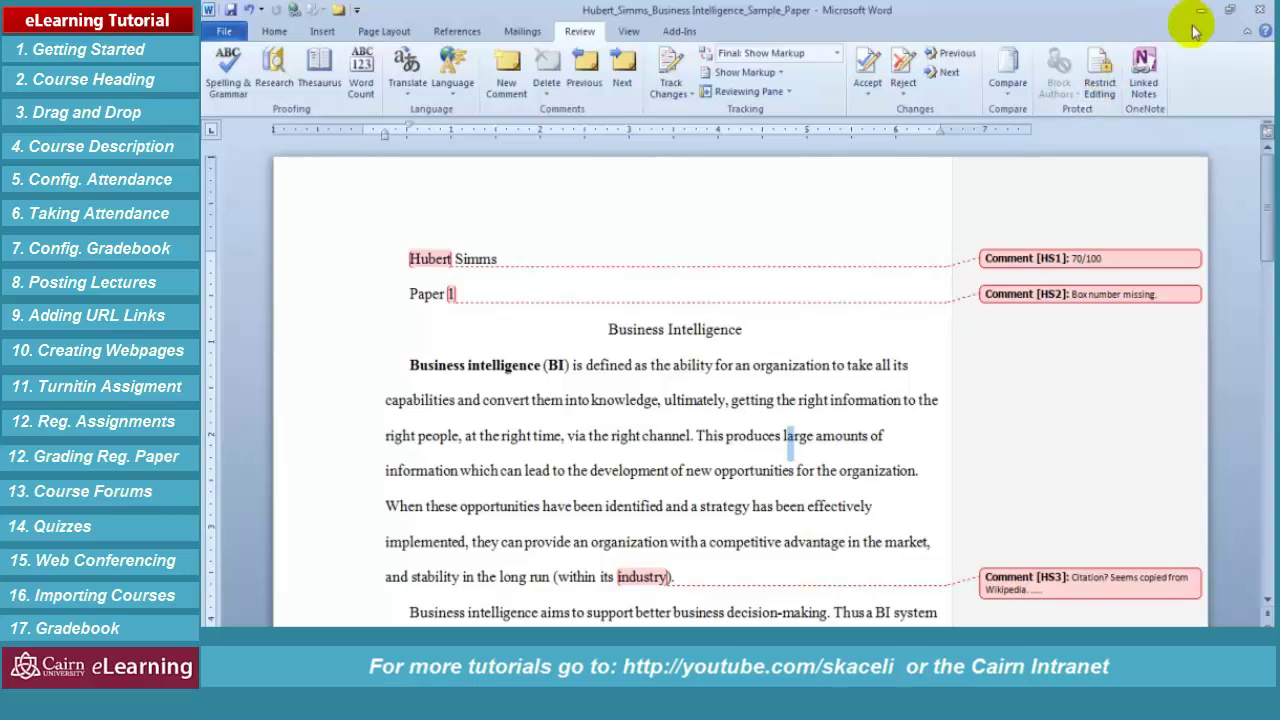
left_click(1260, 9)
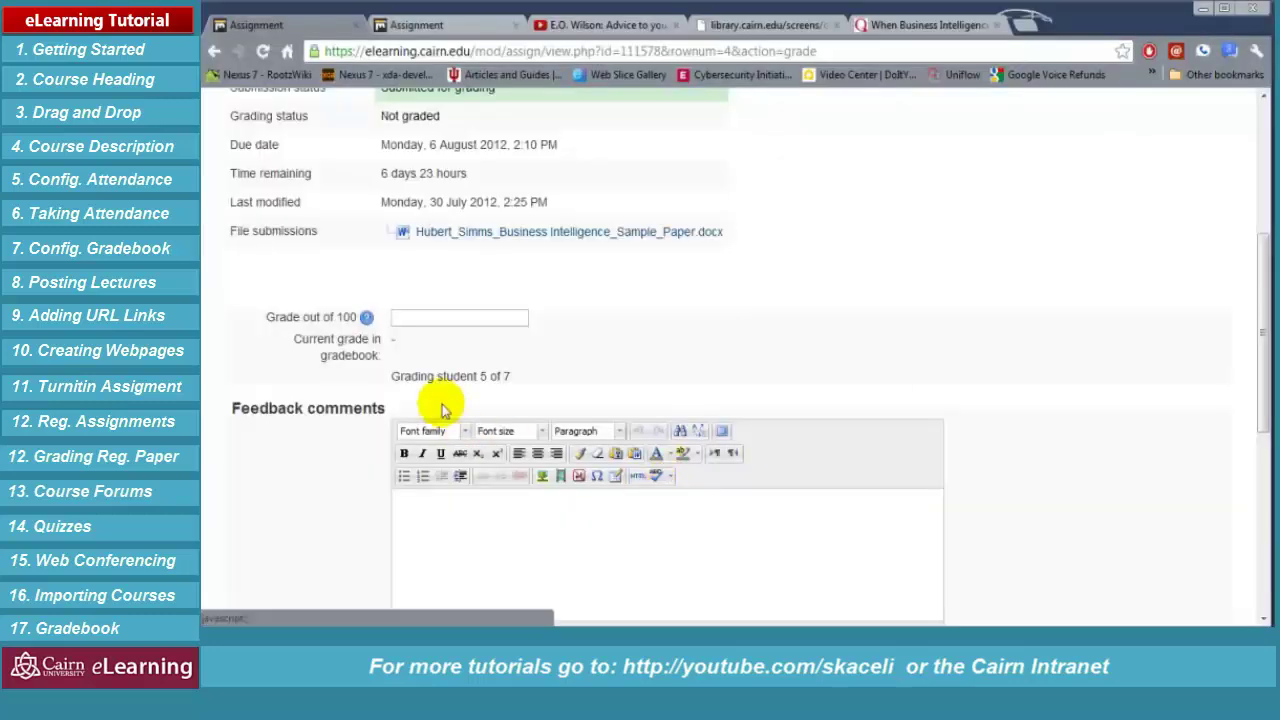
Enter a grade of 70 out of 100 and the feedback comment 'See attached feedback file.'
left_click(425, 313)
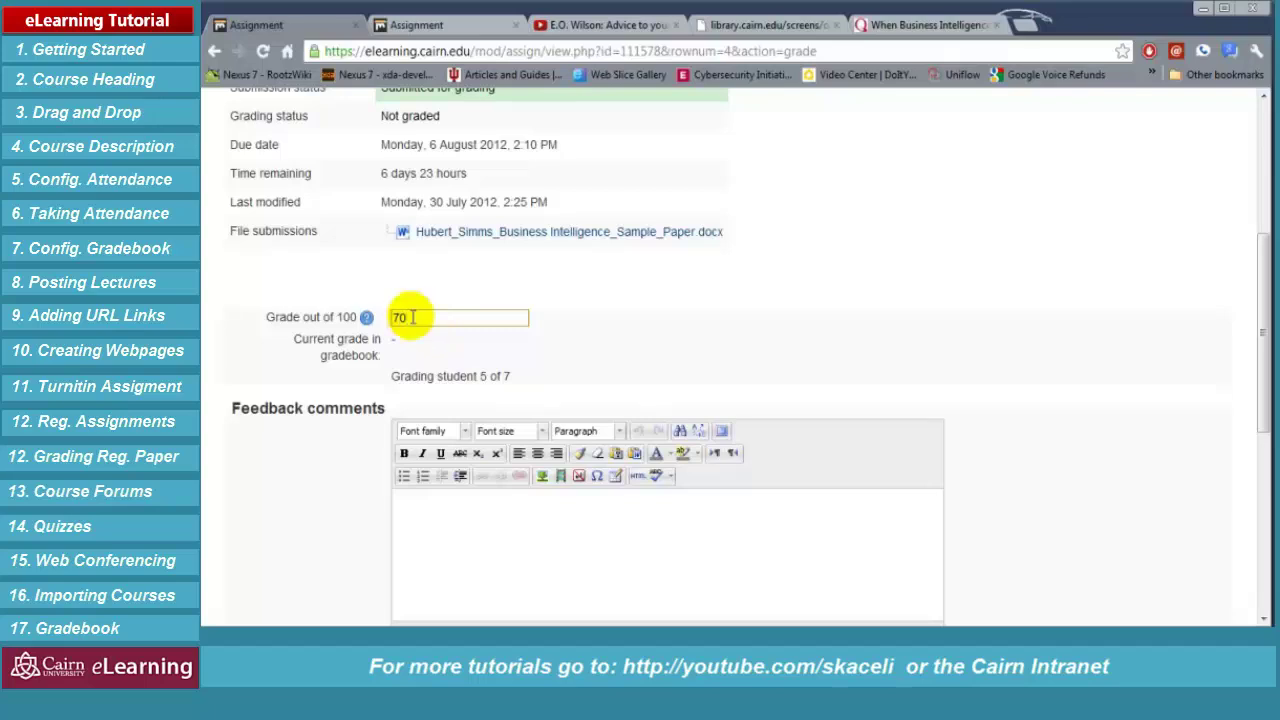
left_click(474, 528)
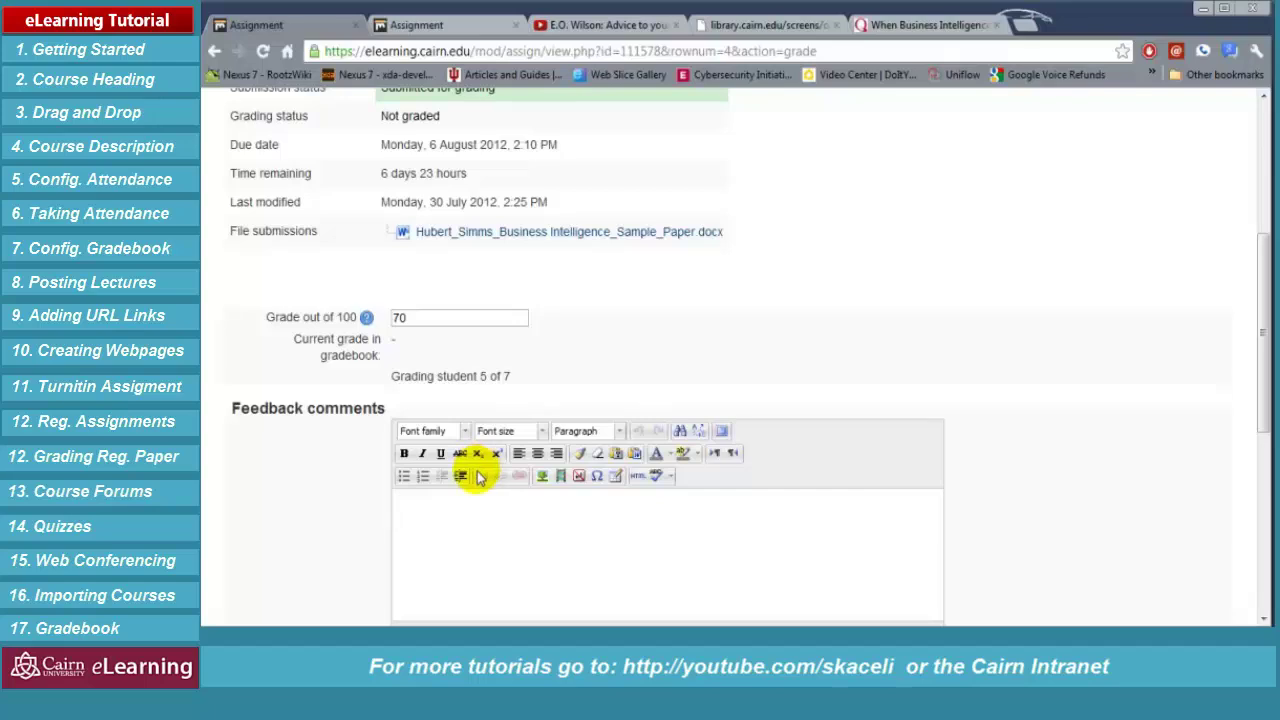
scroll(478, 477, "down", 2)
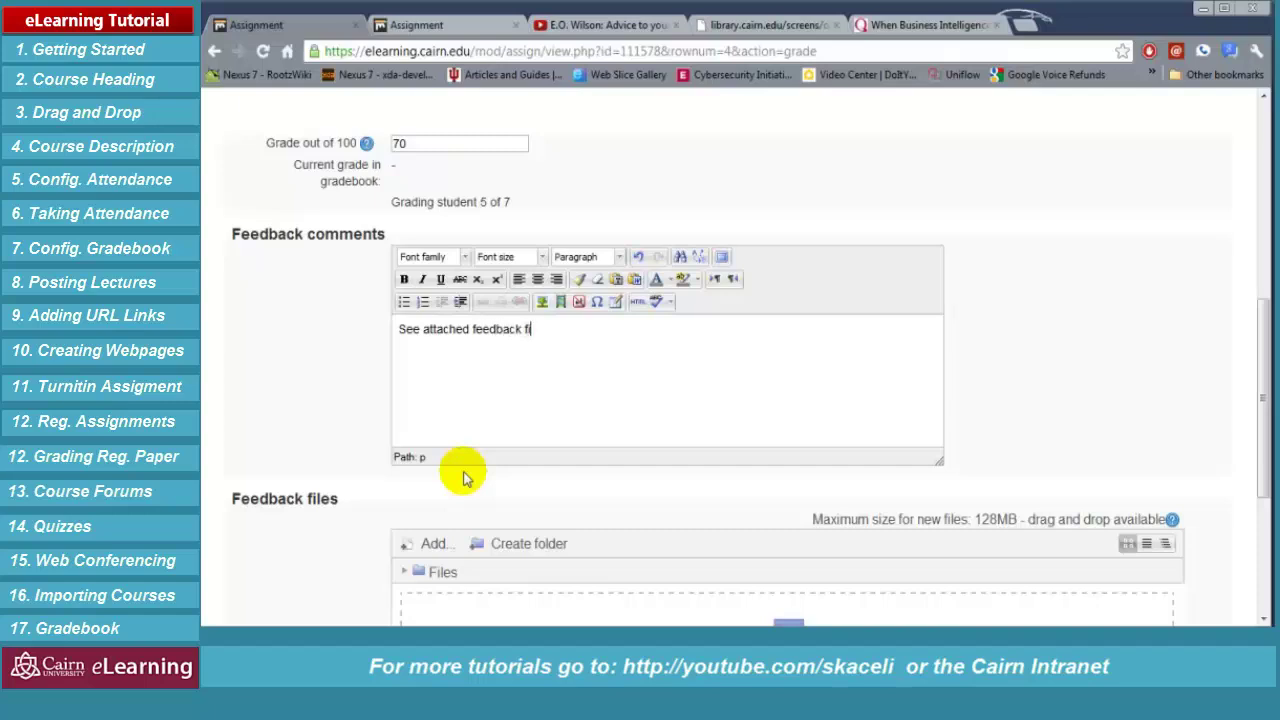
scroll(463, 478, "down", 2)
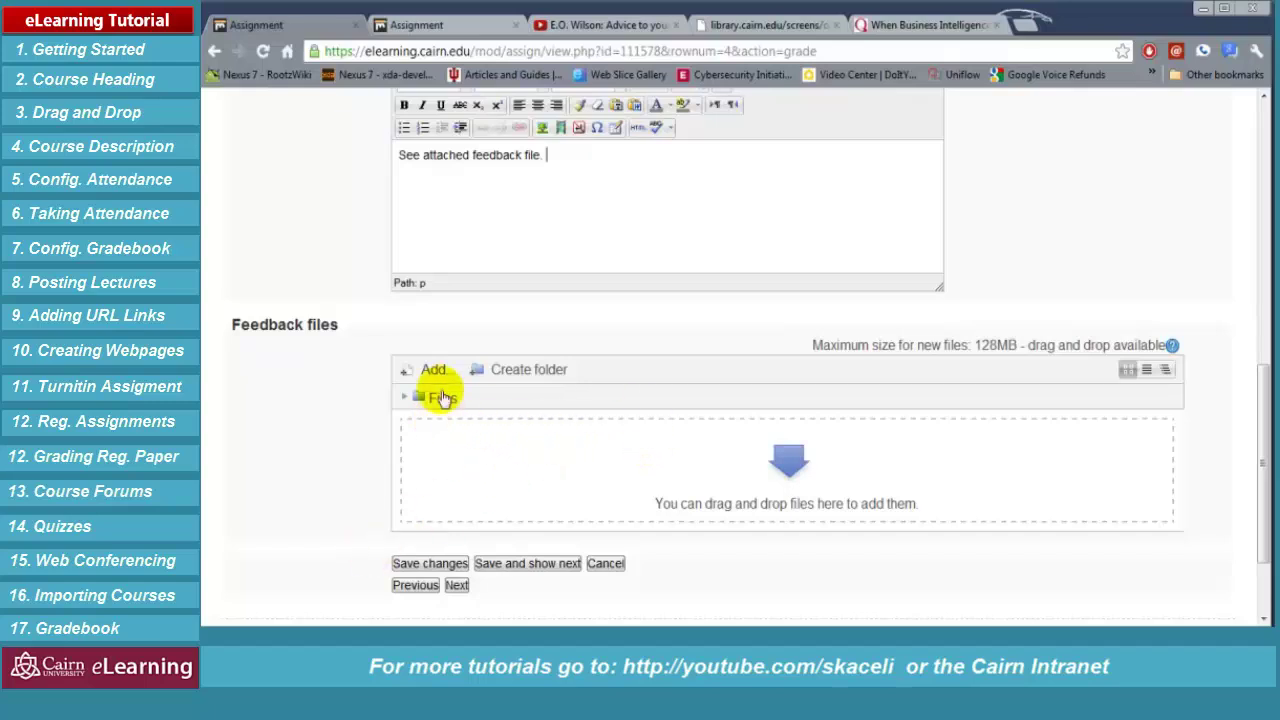
Upload the commented Business Intelligence Word paper from Downloads > papers as the feedback file
left_click(427, 372)
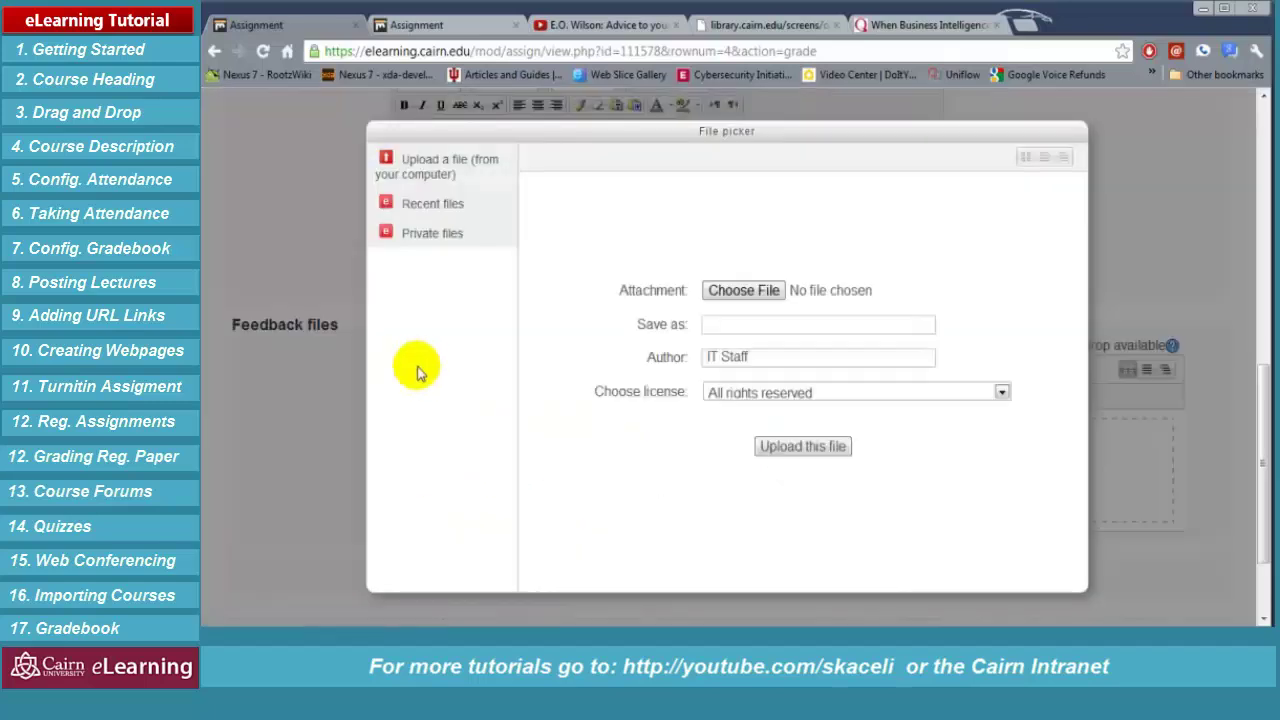
left_click(735, 292)
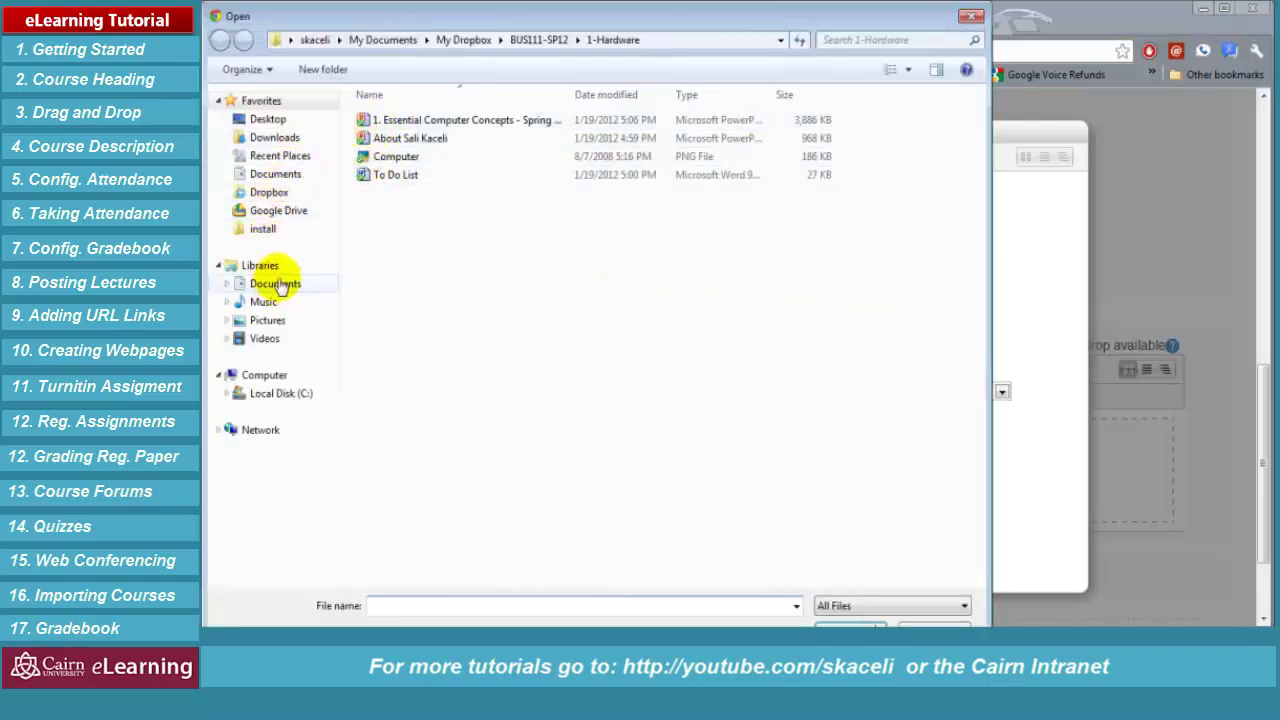
left_click(282, 136)
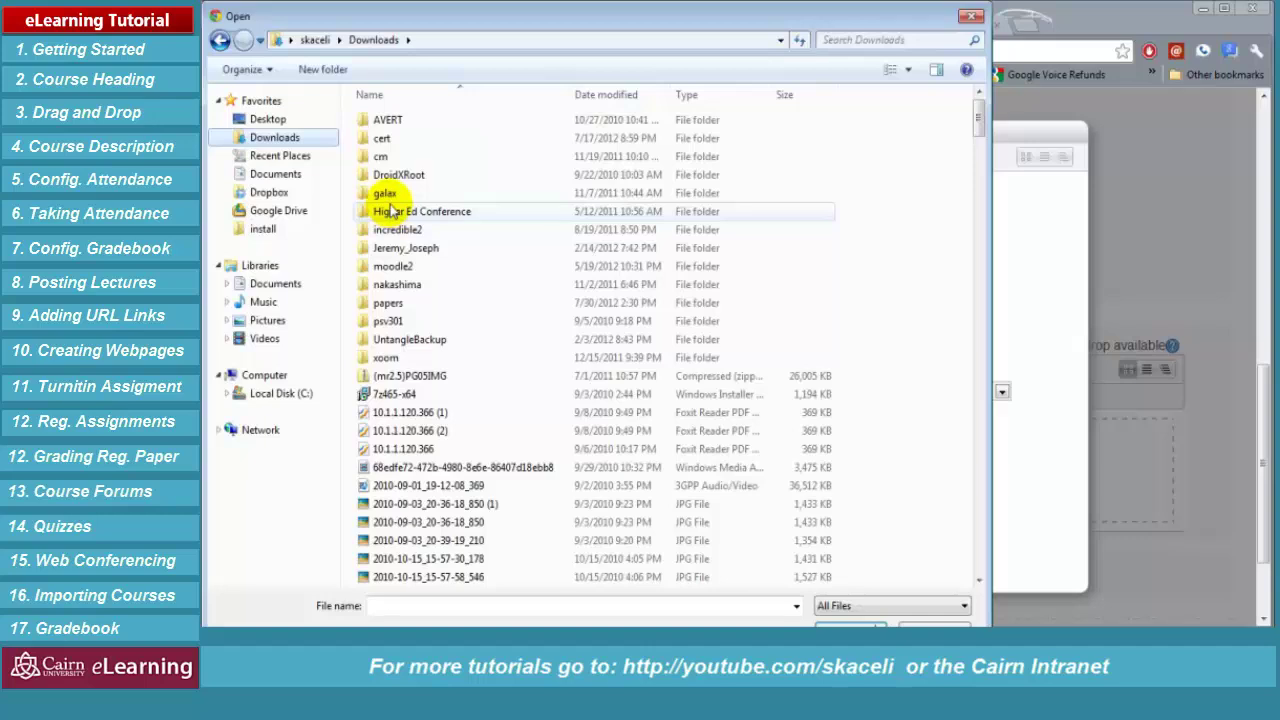
double_click(398, 303)
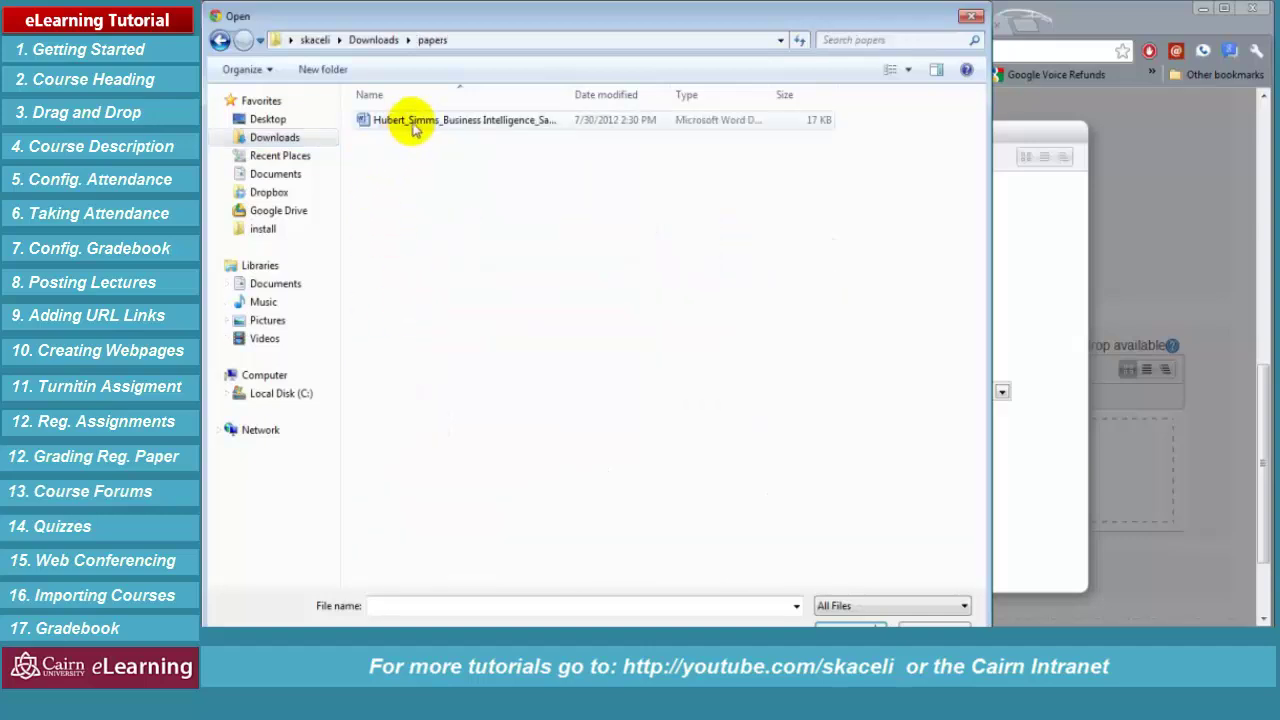
double_click(412, 122)
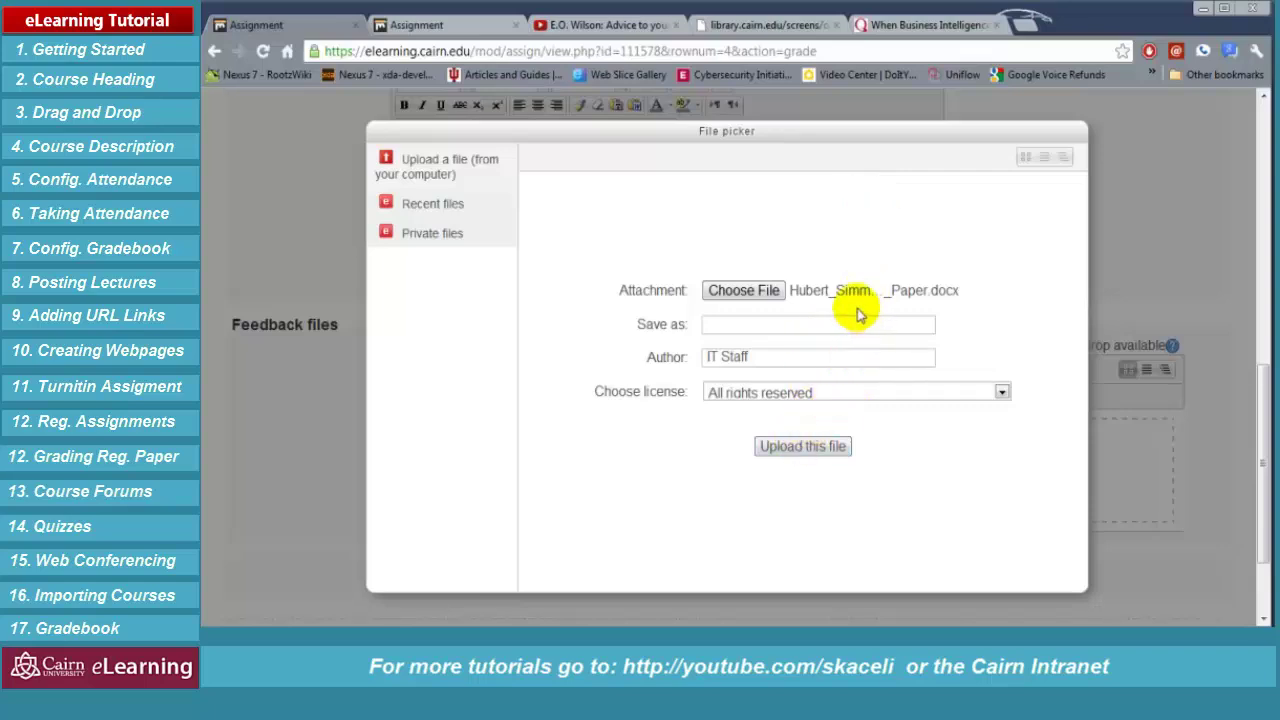
left_click(800, 447)
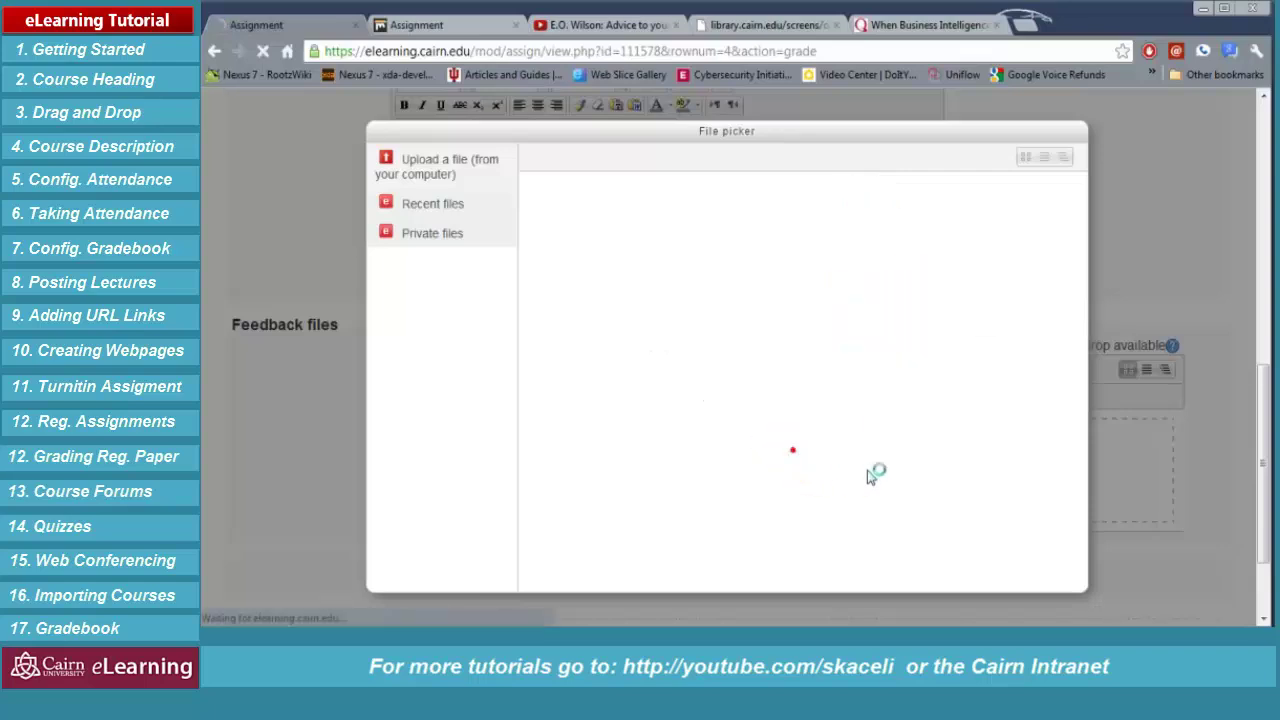
scroll(232, 392, "down", 3)
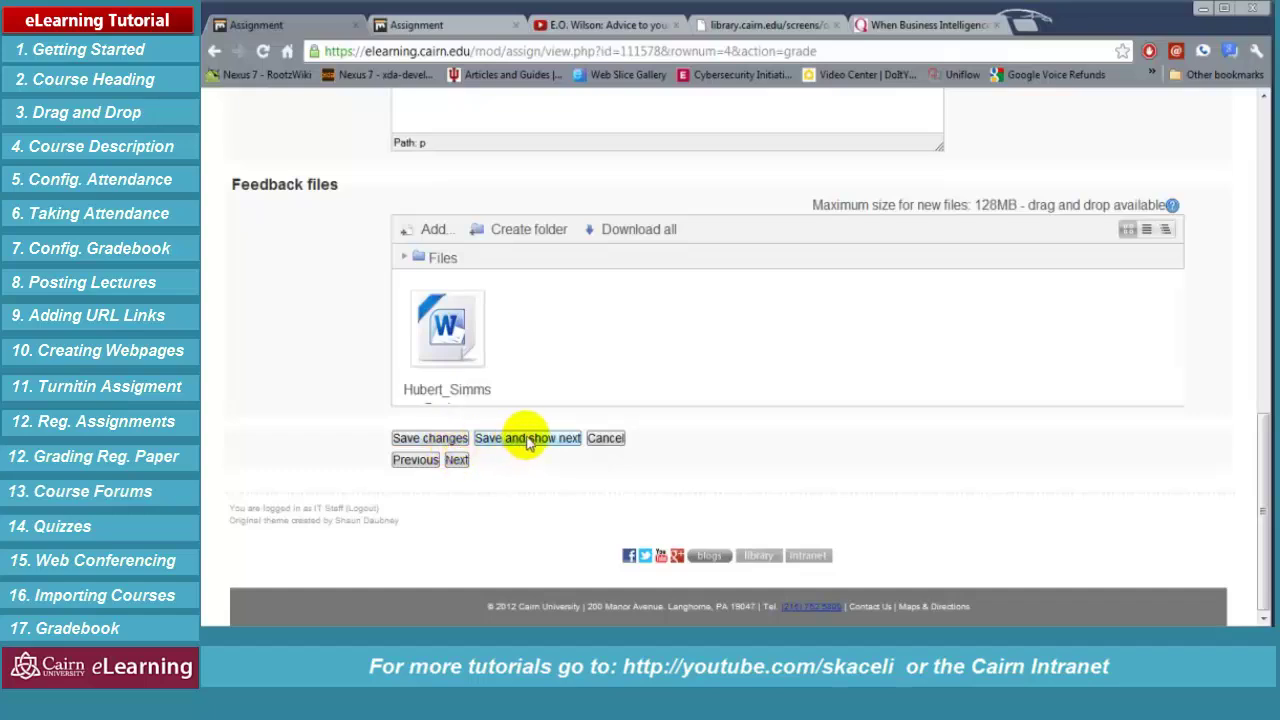
scroll(590, 465, "up", 1)
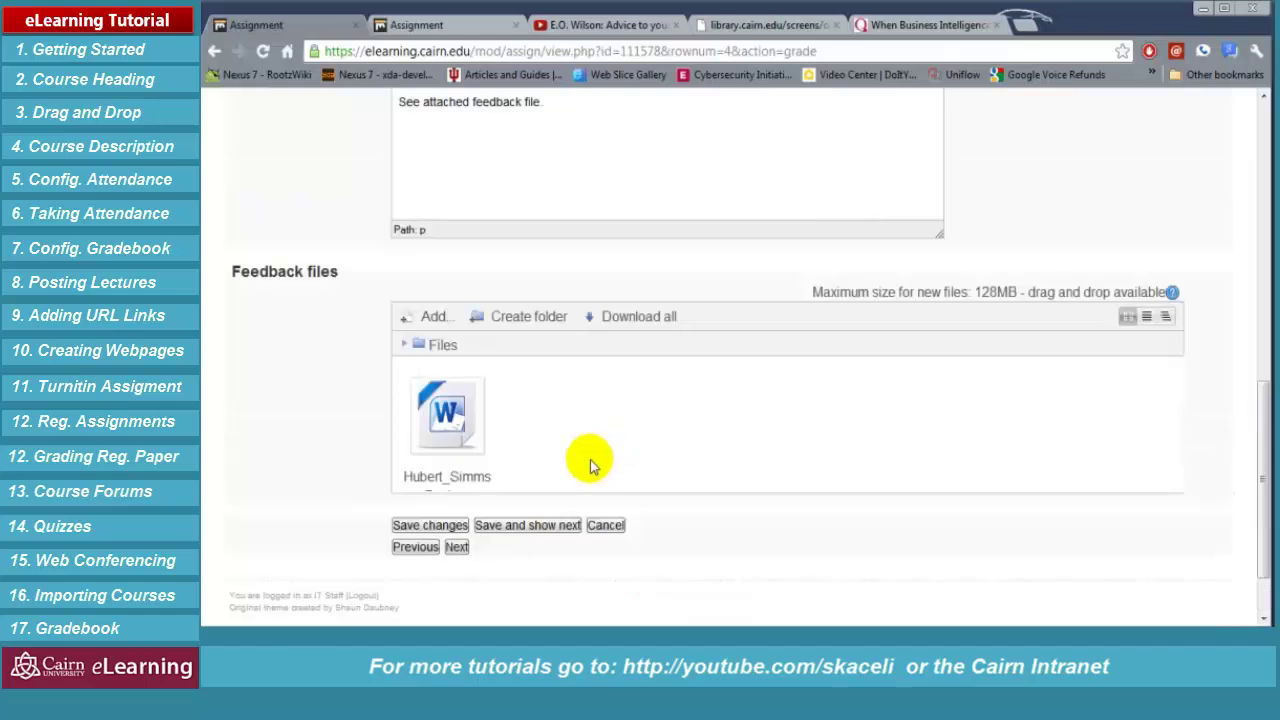
scroll(886, 412, "up", 5)
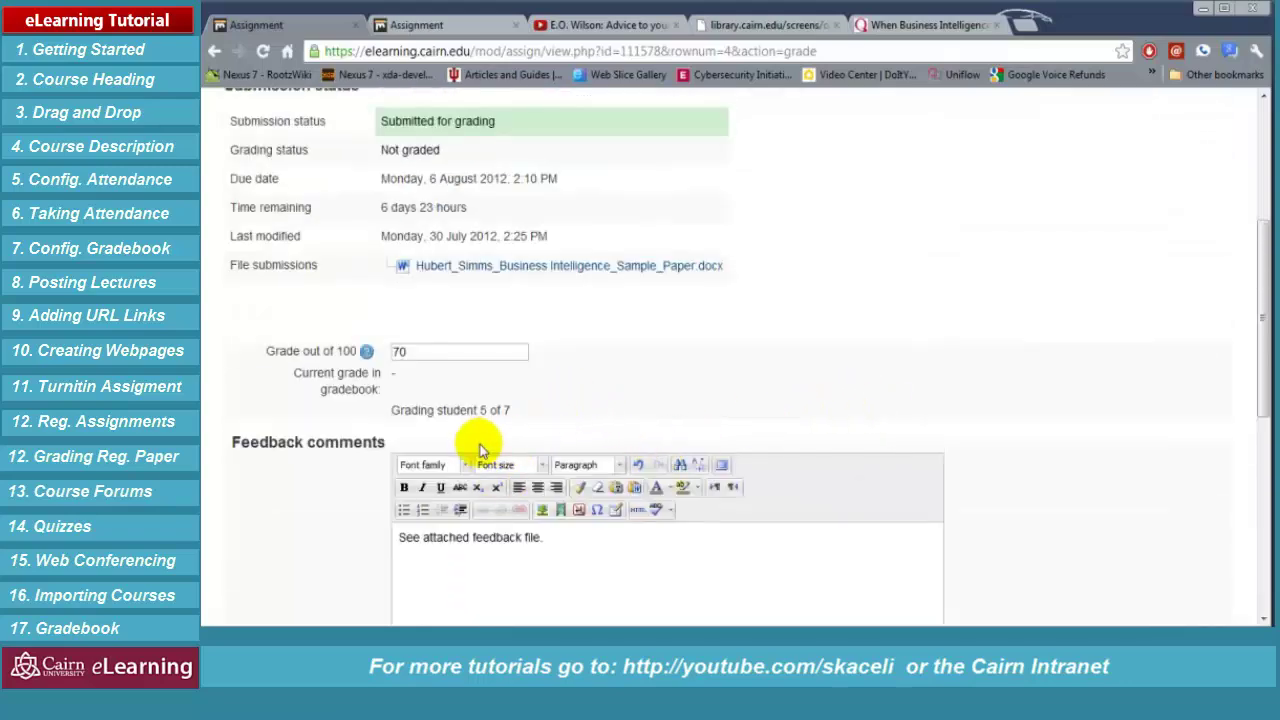
scroll(490, 455, "down", 3)
scroll(520, 500, "down", 3)
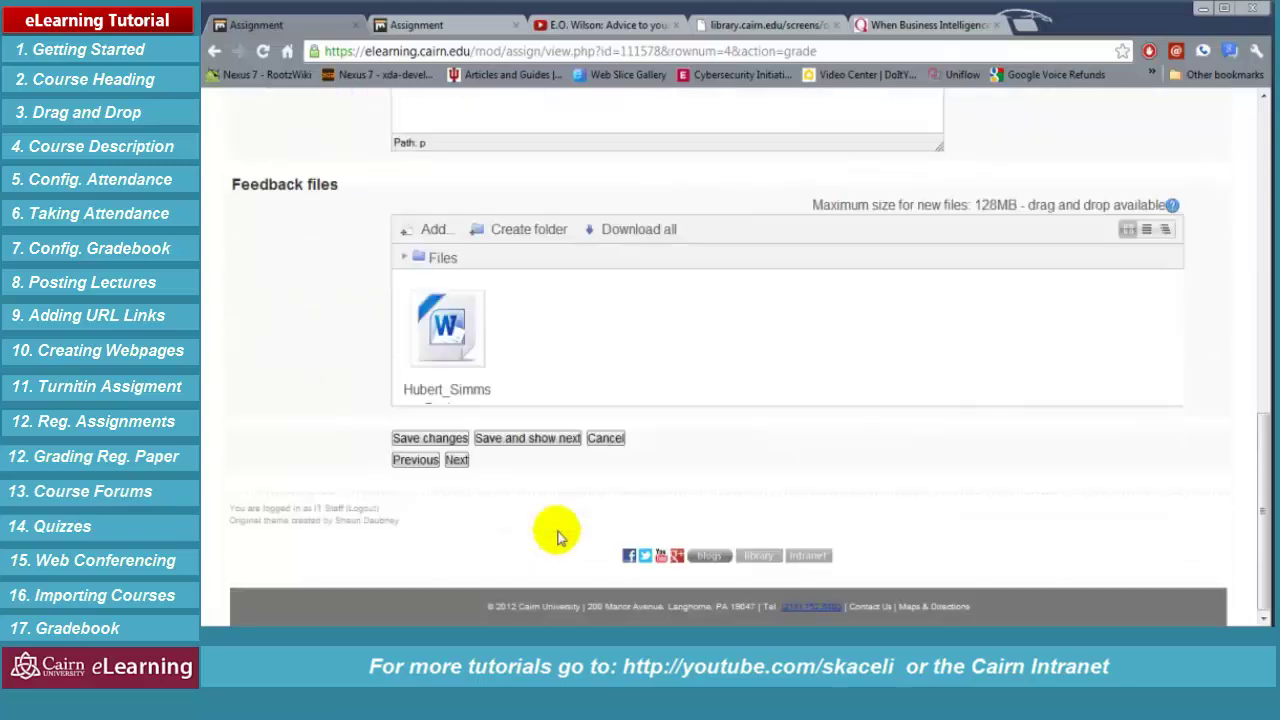
Save the 70 grade and feedback for this submission
left_click(535, 440)
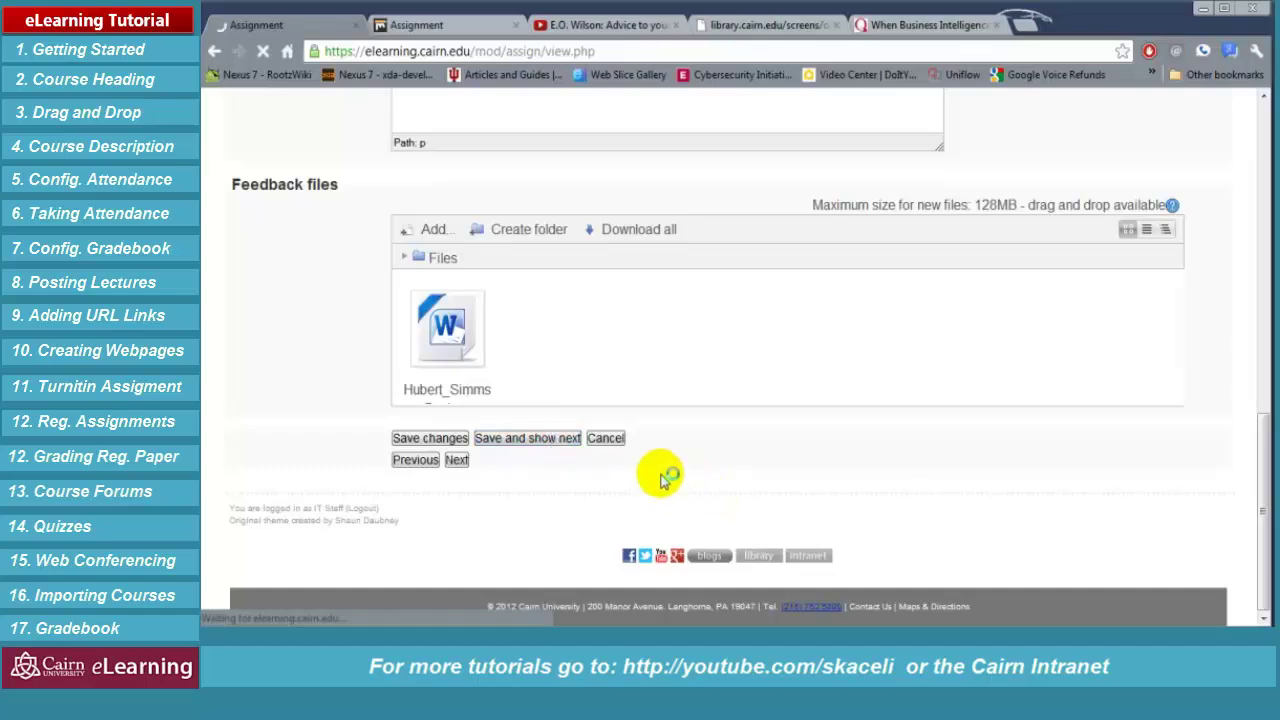
scroll(557, 416, "down", 2)
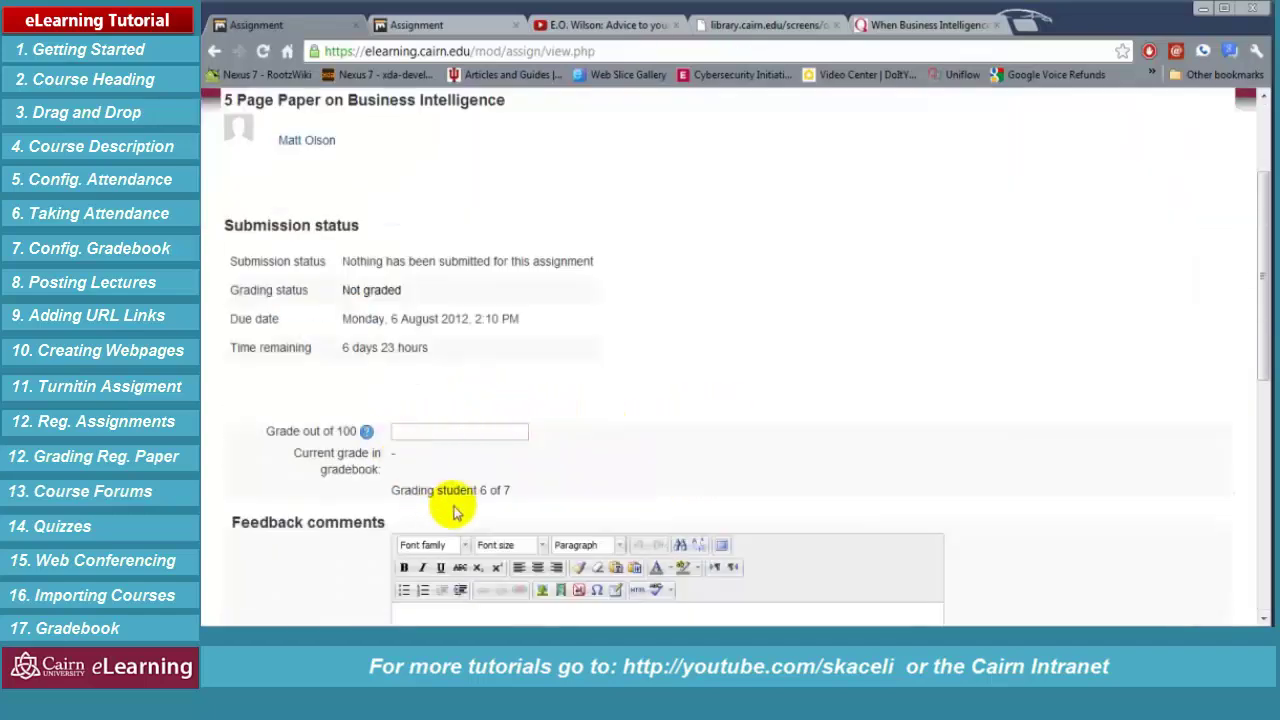
scroll(586, 357, "down", 5)
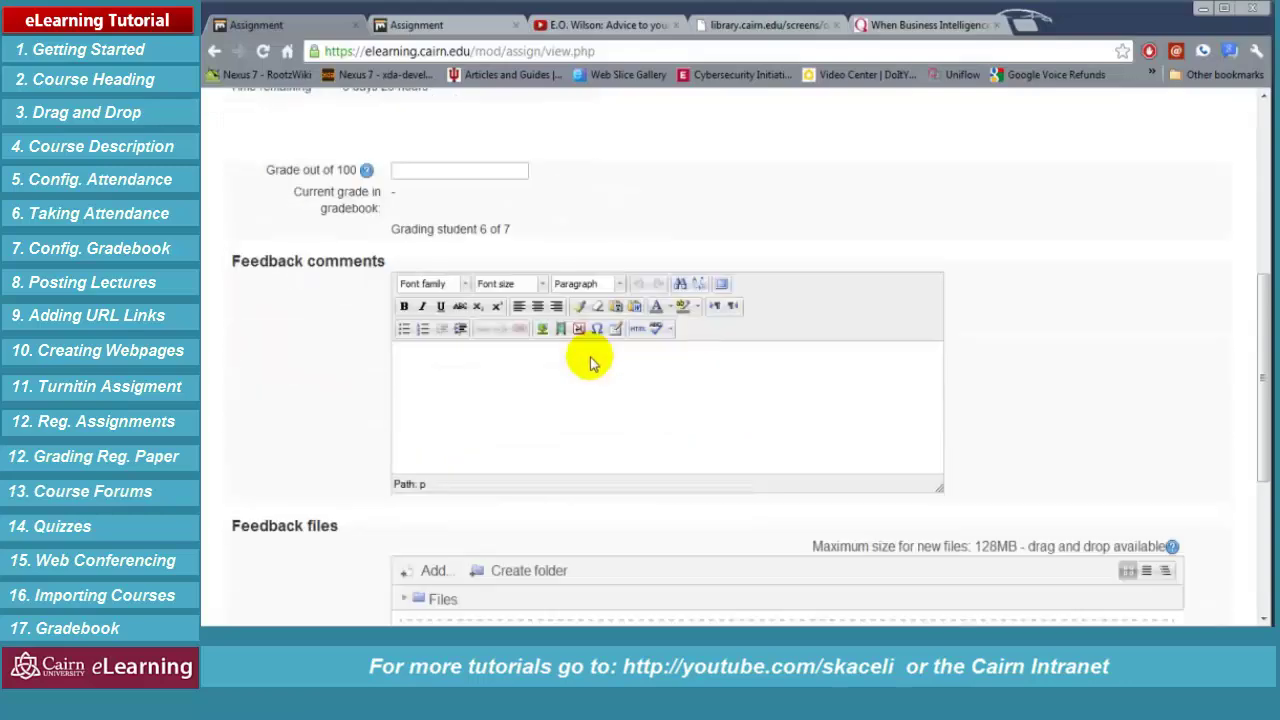
scroll(711, 391, "up", 7)
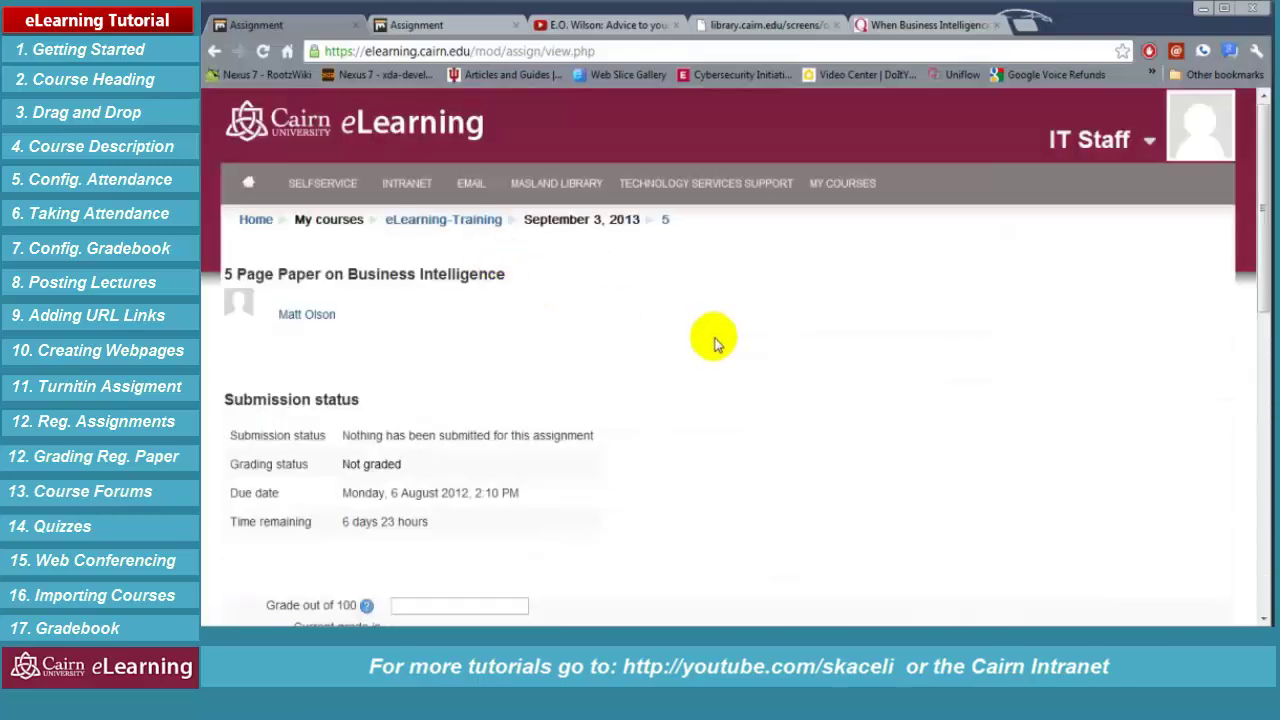
Open the 5 Page Paper on Business Intelligence assignment's table of all submissions
left_click(452, 227)
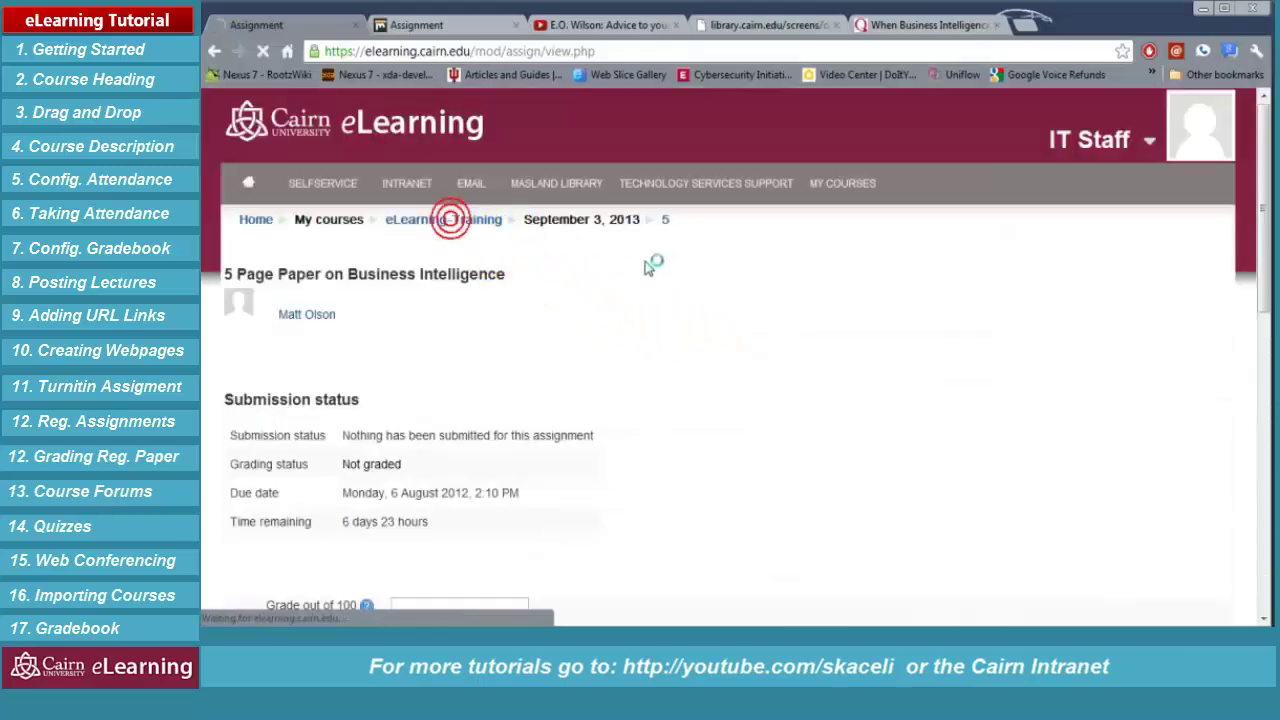
scroll(755, 498, "down", 3)
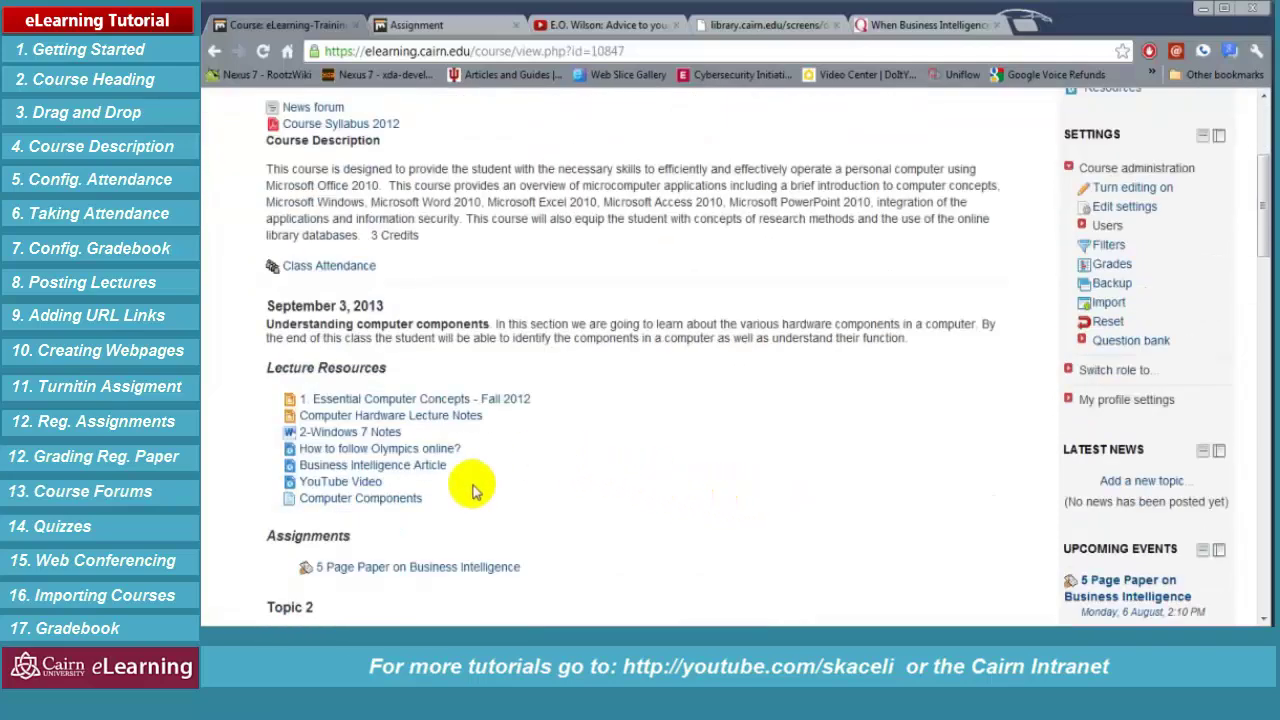
left_click(388, 568)
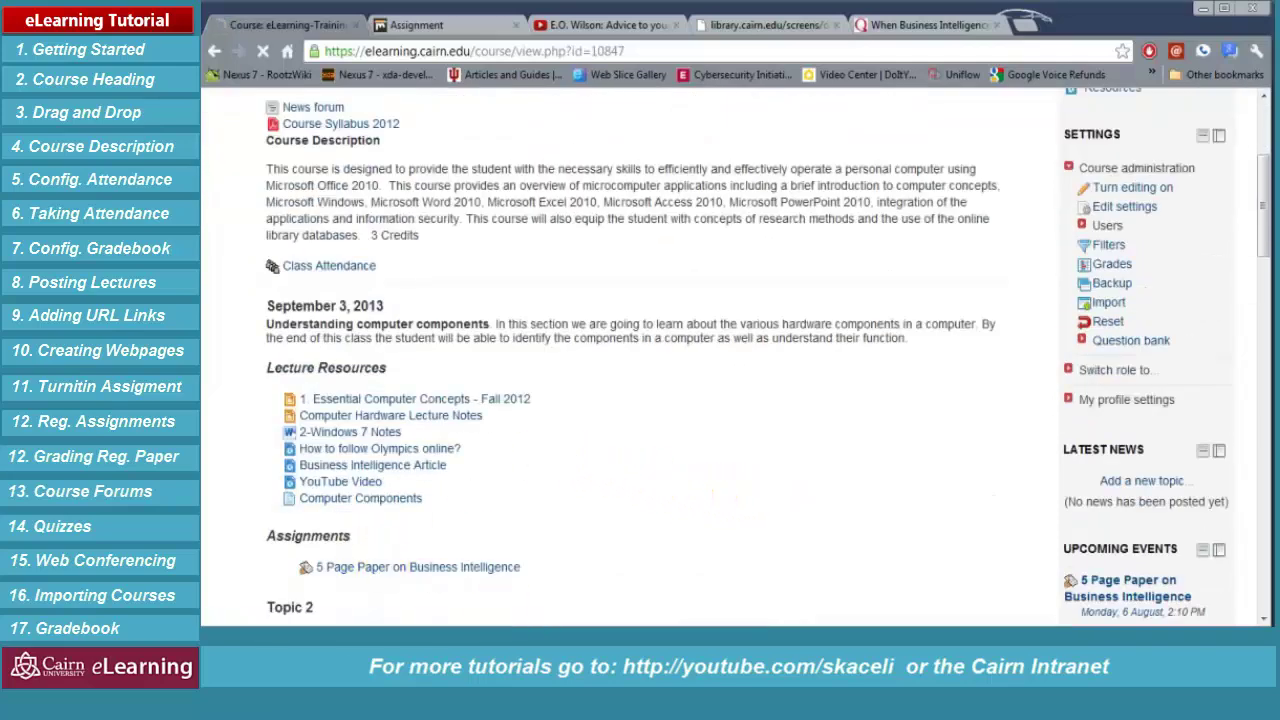
scroll(565, 595, "down", 3)
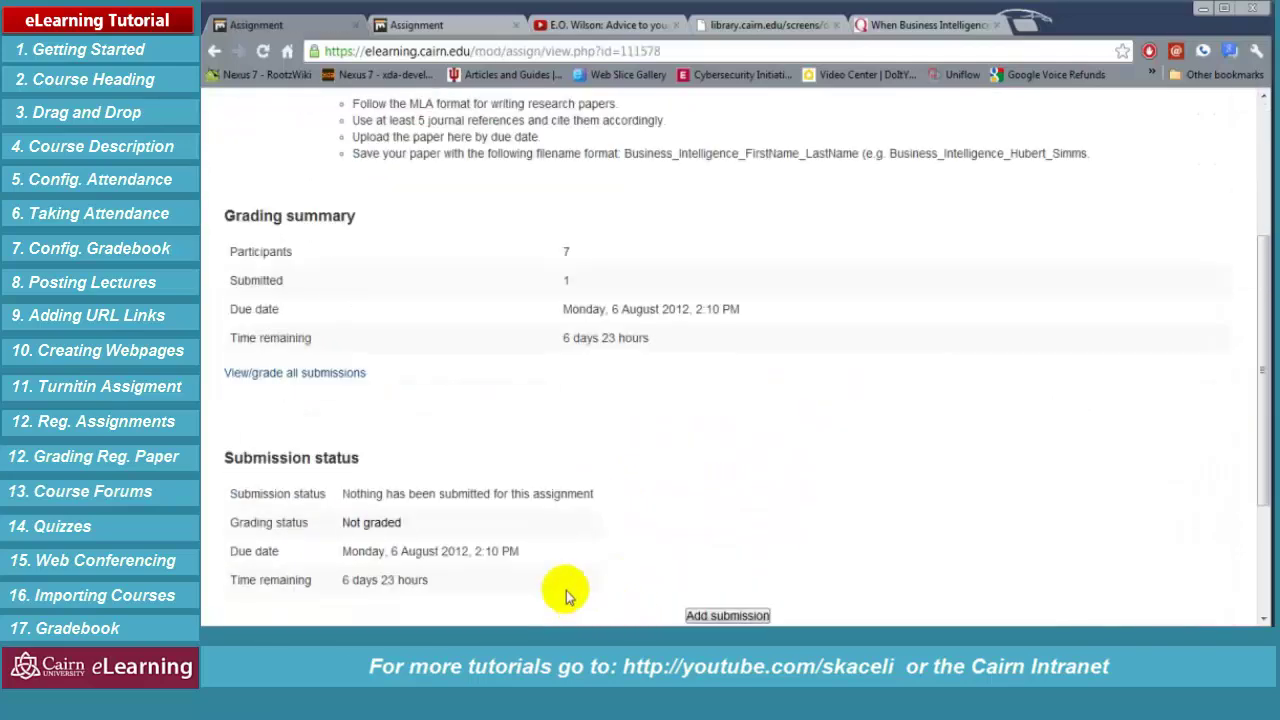
left_click(312, 372)
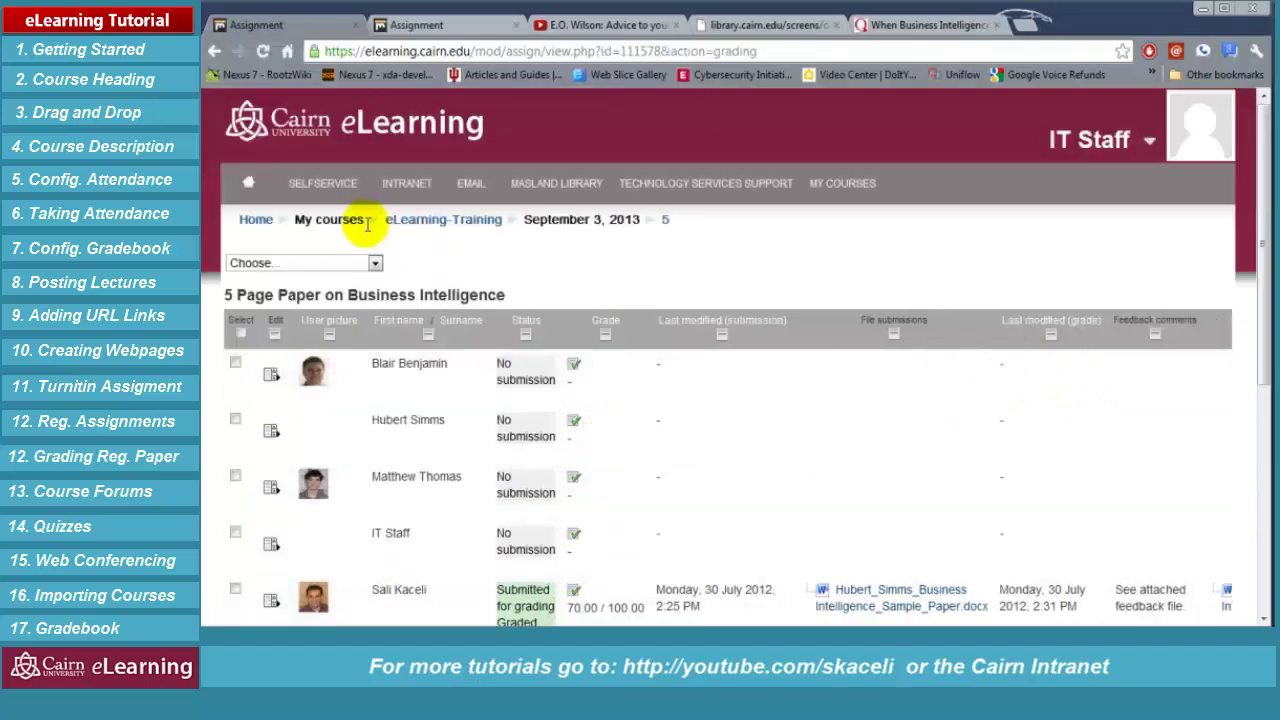
Download all submissions as a zip file and inspect its contents
left_click(374, 262)
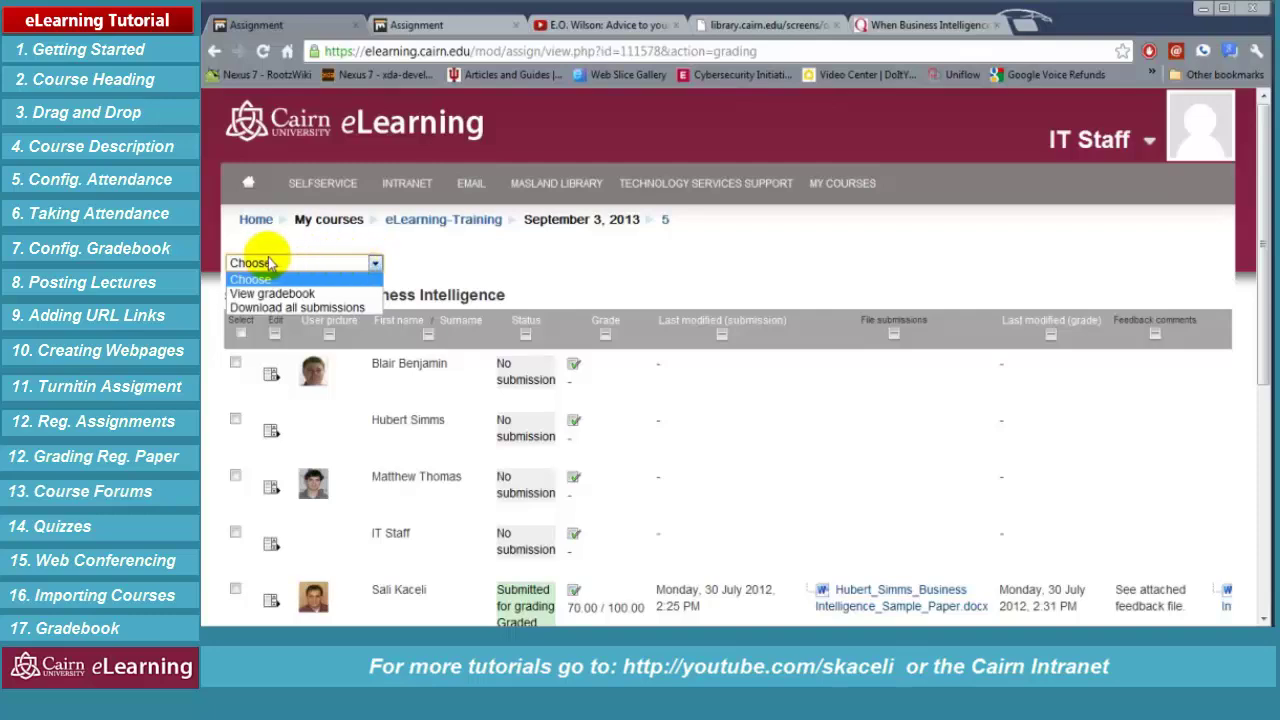
left_click(305, 310)
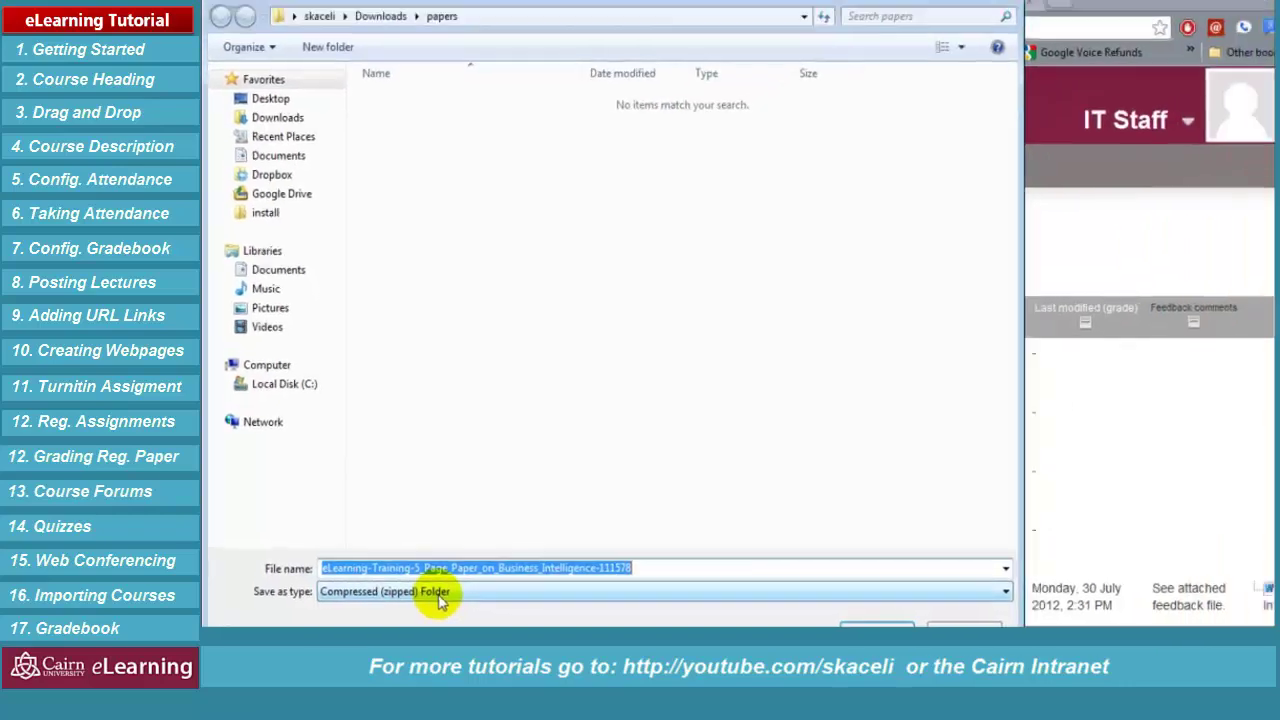
left_click(850, 626)
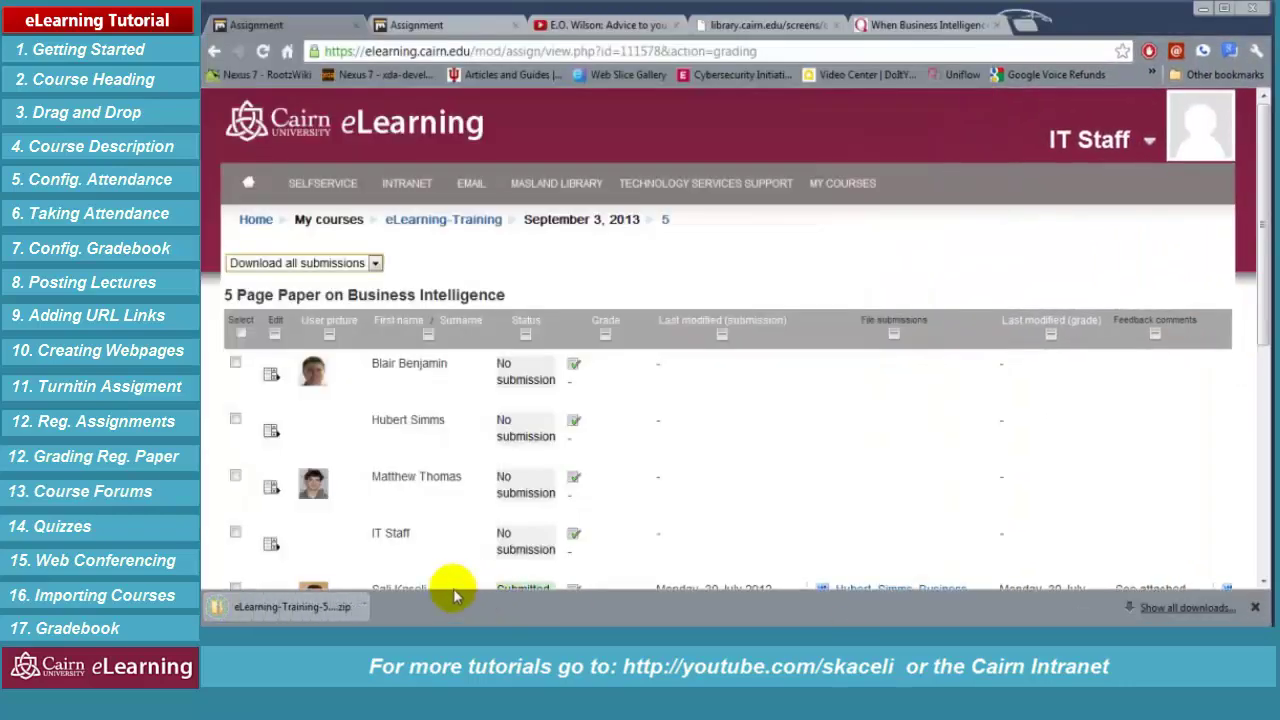
left_click(300, 607)
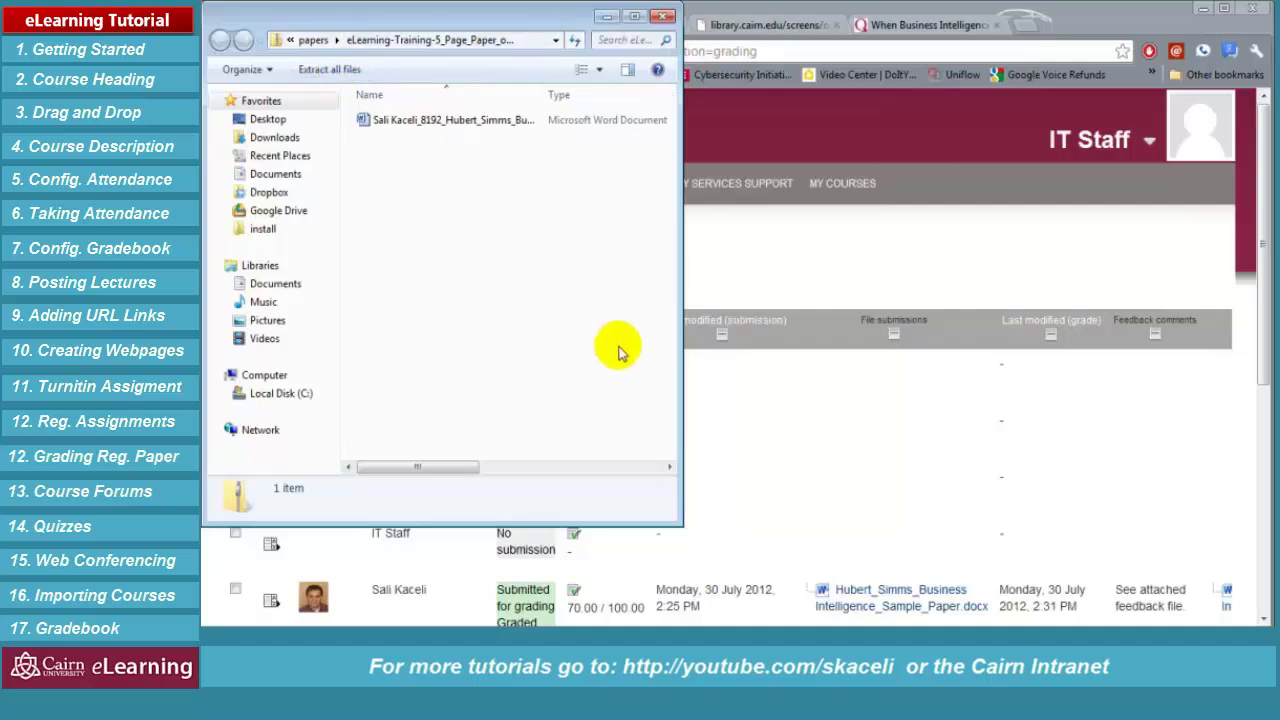
left_click(663, 16)
Reopen the graded student's grading page showing the 70.00 grade
scroll(766, 463, "down", 4)
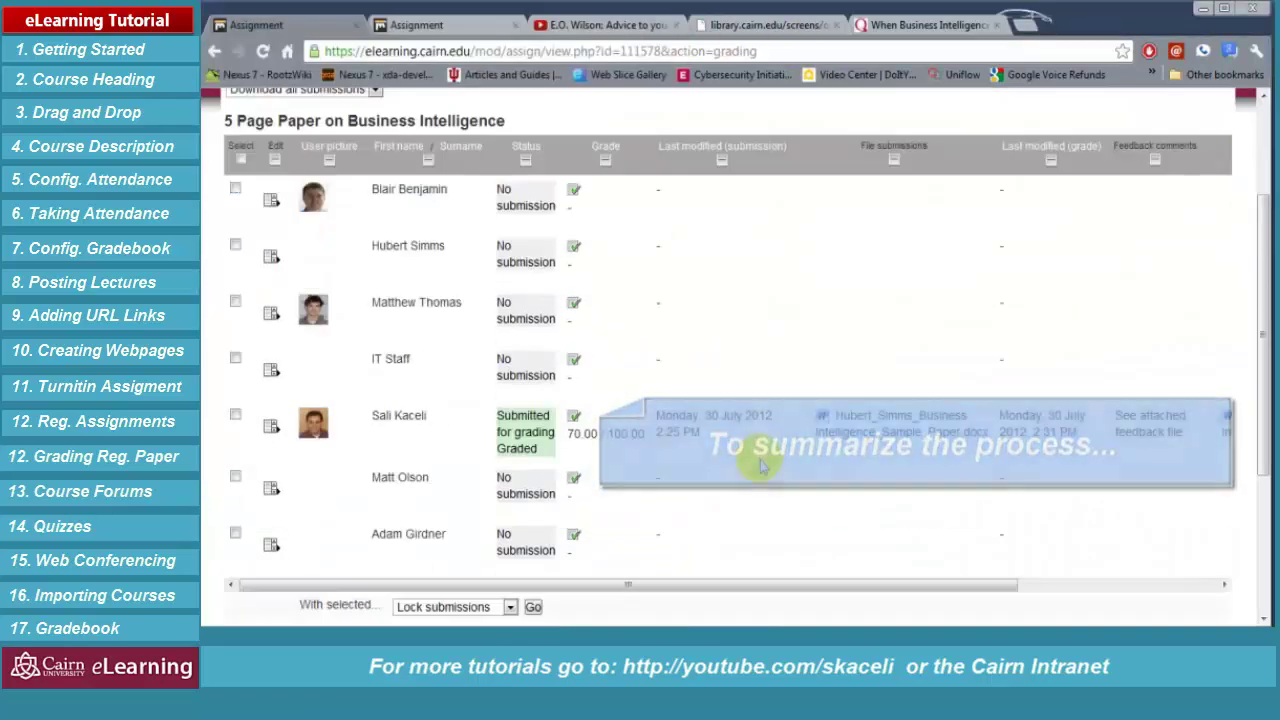
scroll(737, 466, "up", 3)
left_click(572, 508)
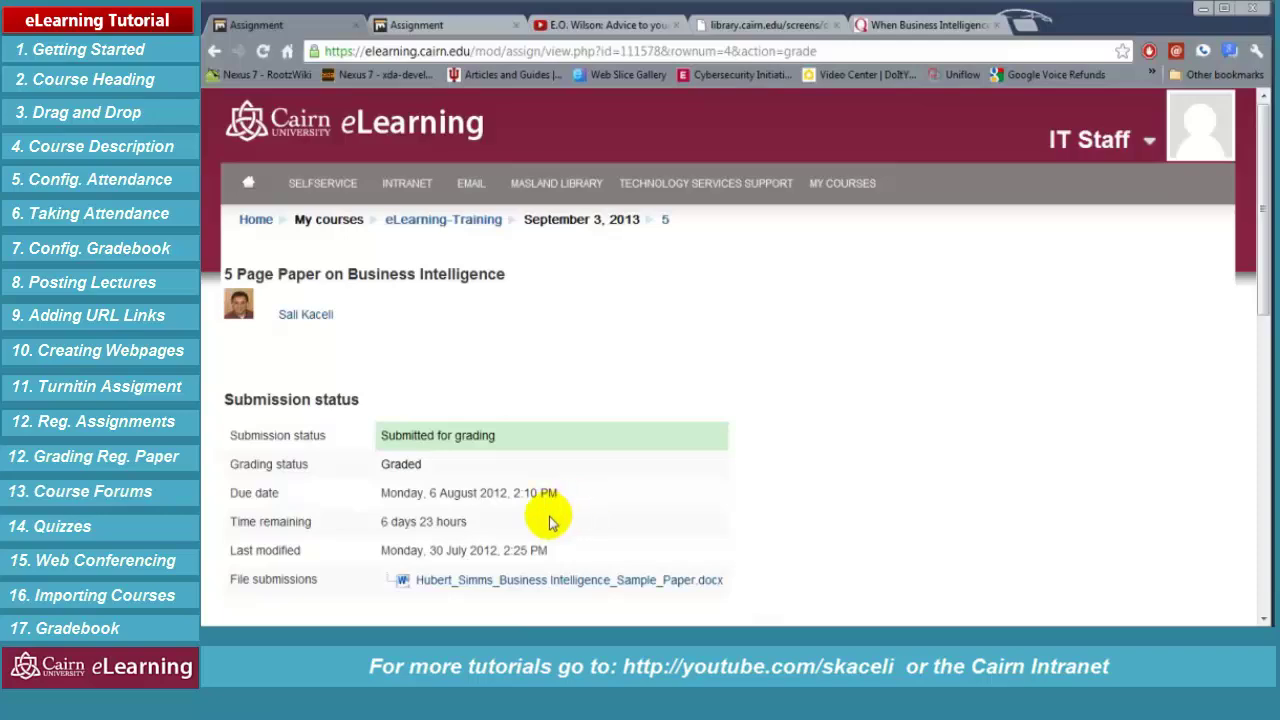
scroll(663, 486, "down", 1)
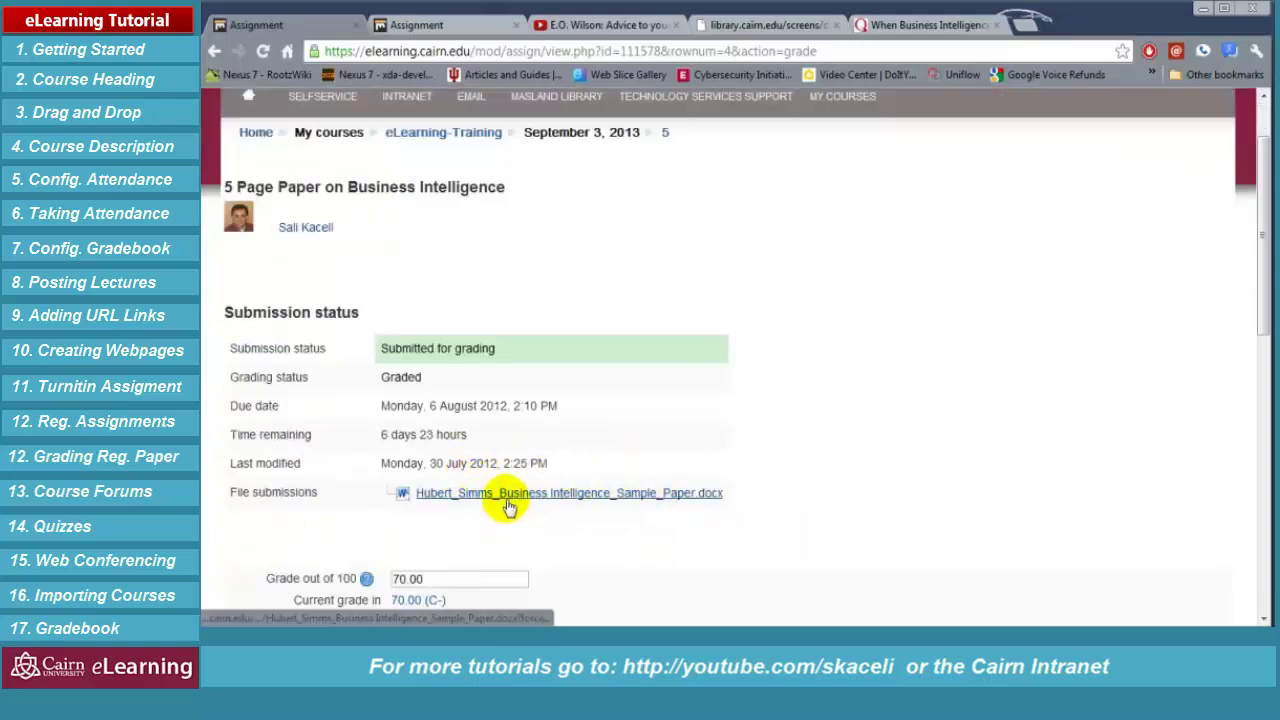
Look over the grading form, then go back to the eLearning-Training course page
scroll(520, 520, "down", 1)
scroll(528, 420, "down", 1)
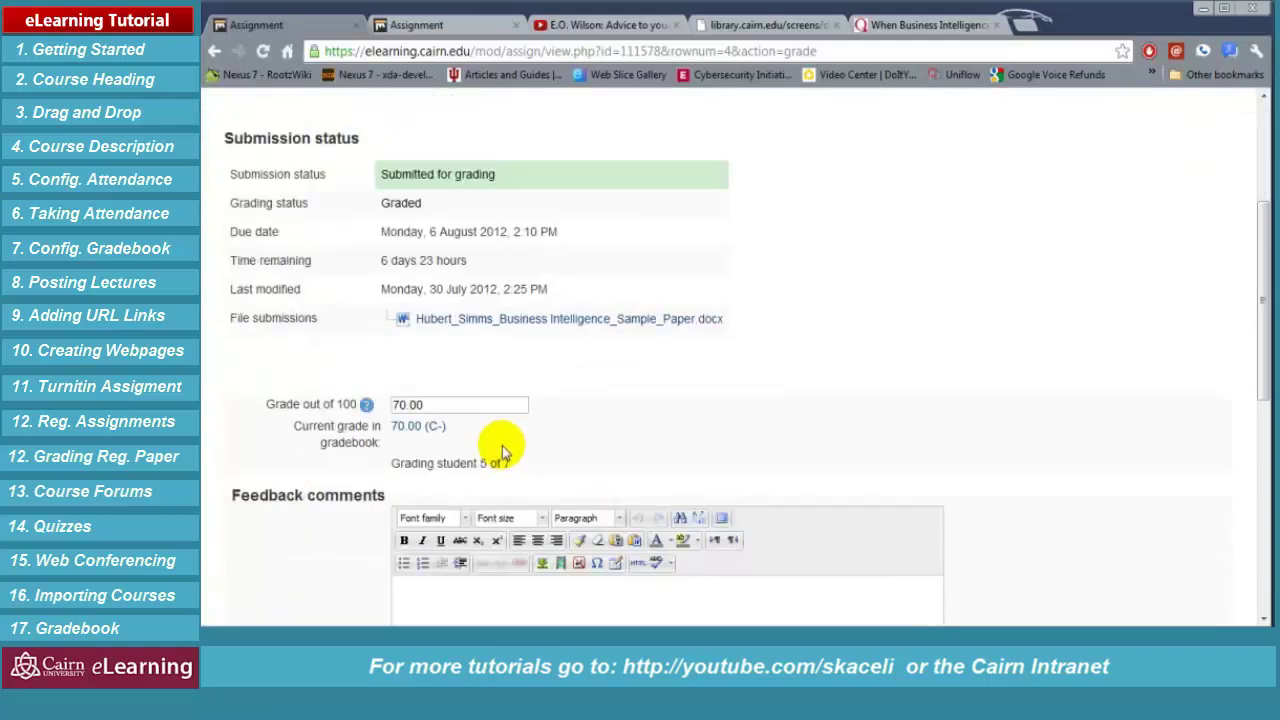
left_click_drag(440, 404, 368, 404)
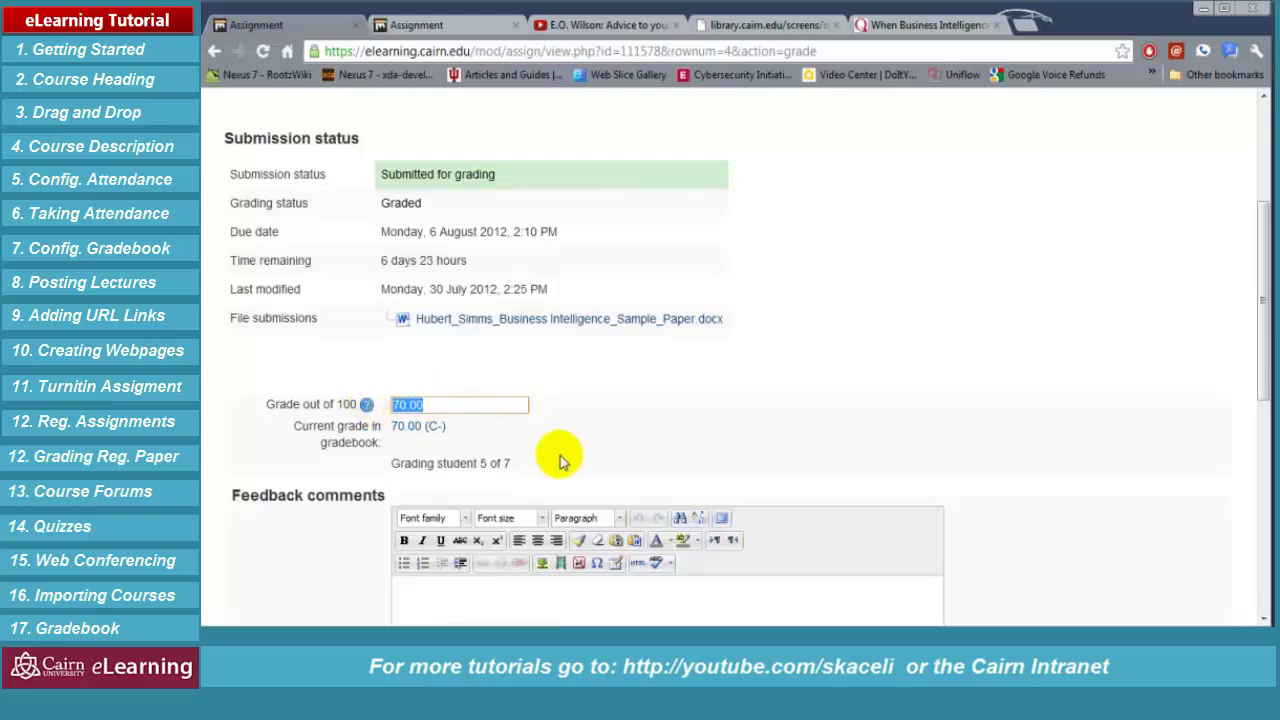
scroll(560, 451, "down", 2)
left_click(449, 417)
scroll(515, 400, "down", 2)
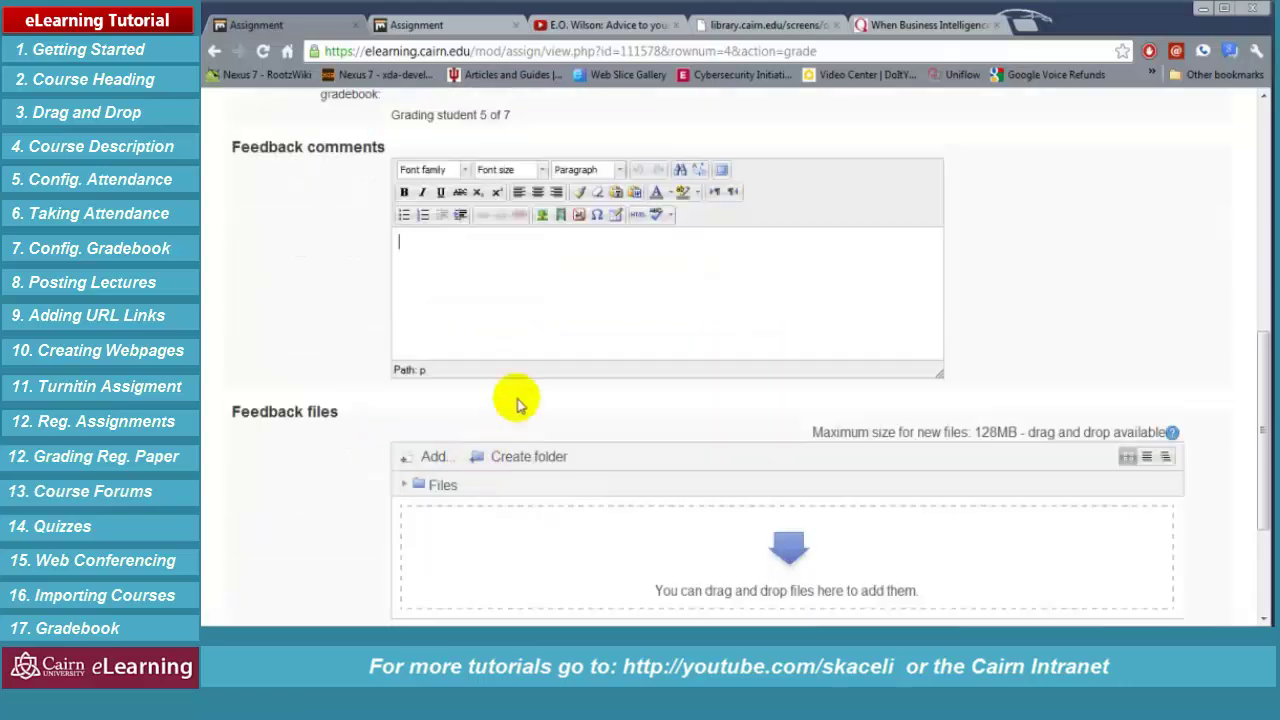
scroll(505, 365, "down", 3)
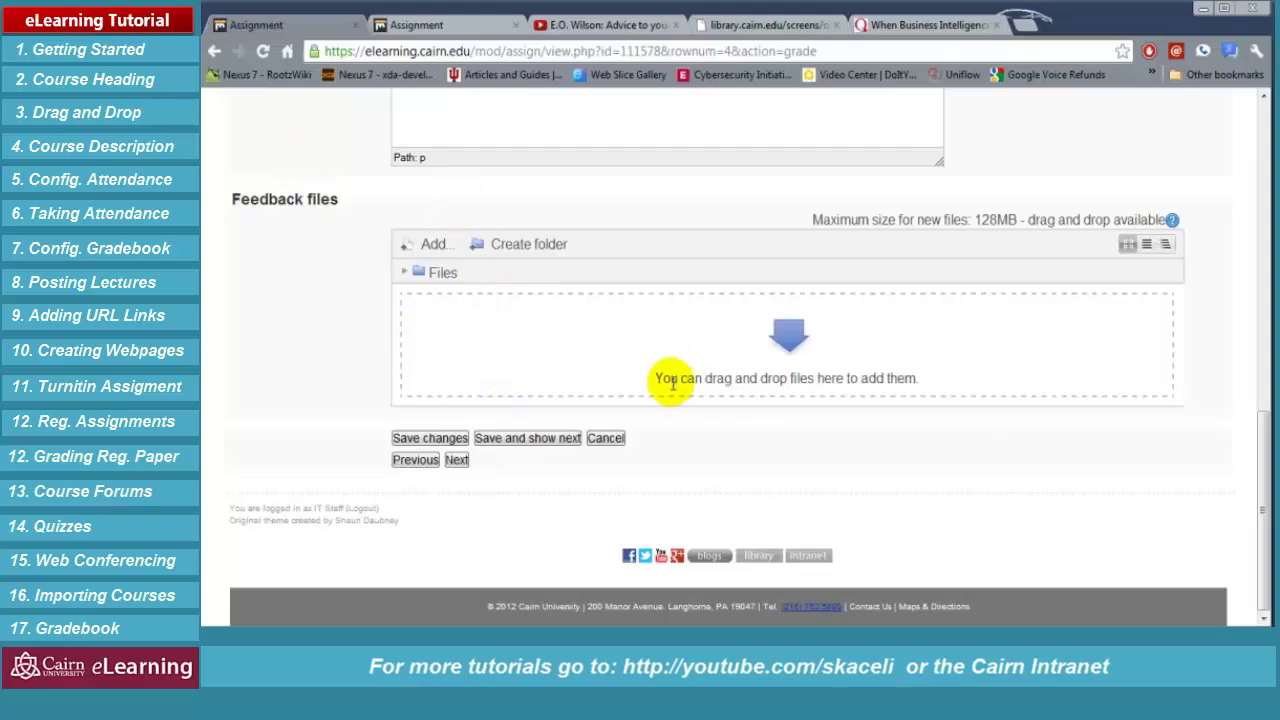
scroll(677, 380, "up", 6)
scroll(624, 395, "up", 3)
left_click(443, 219)
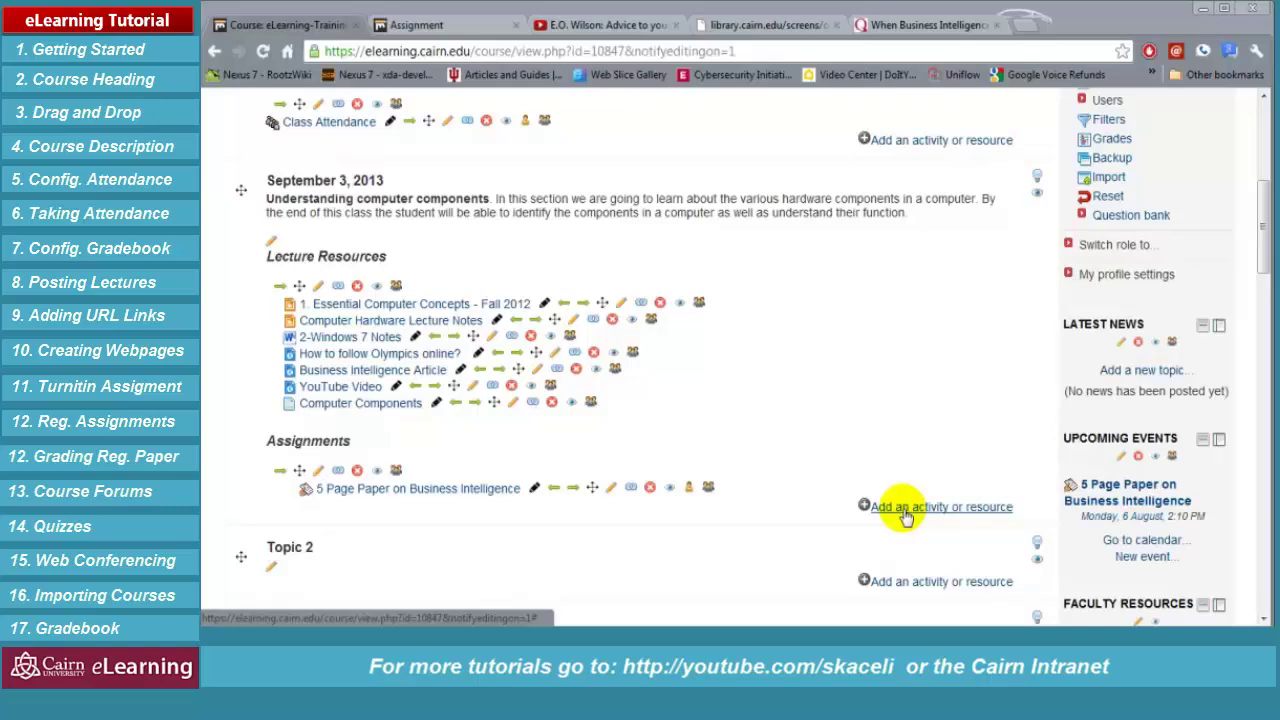
Add a new Forum activity to the September 3, 2013 section
left_click(905, 508)
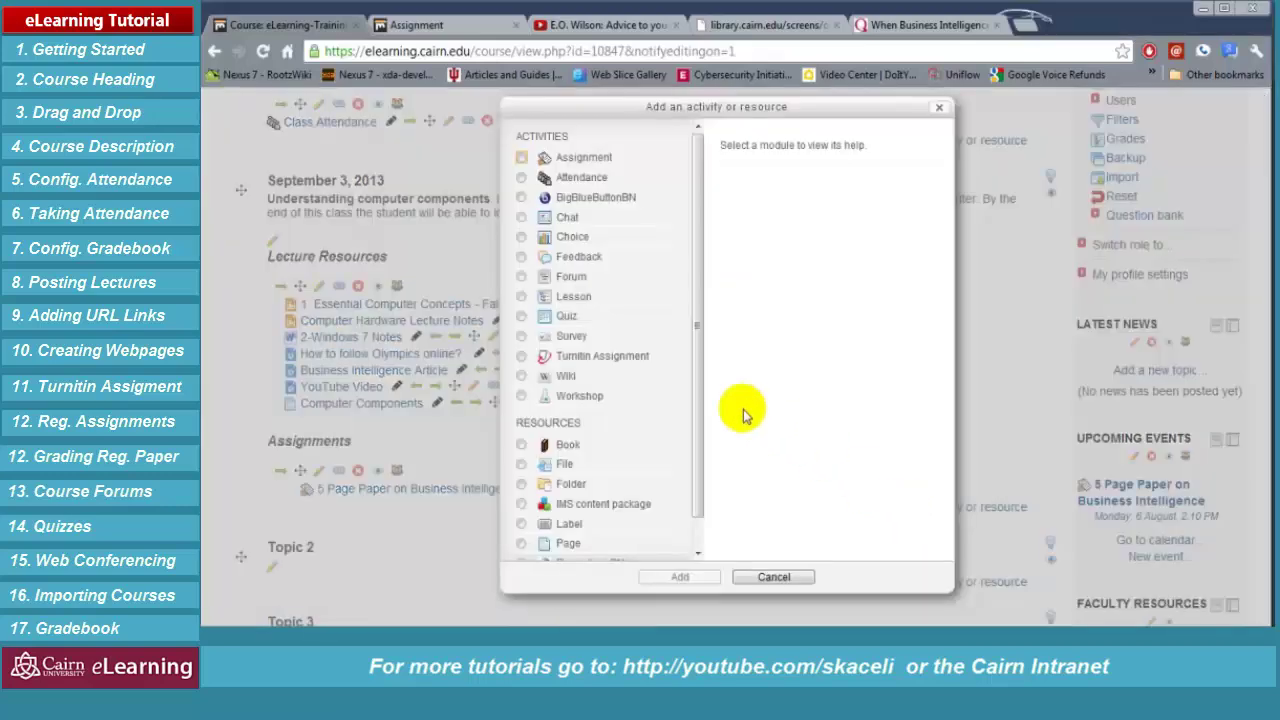
left_click(520, 277)
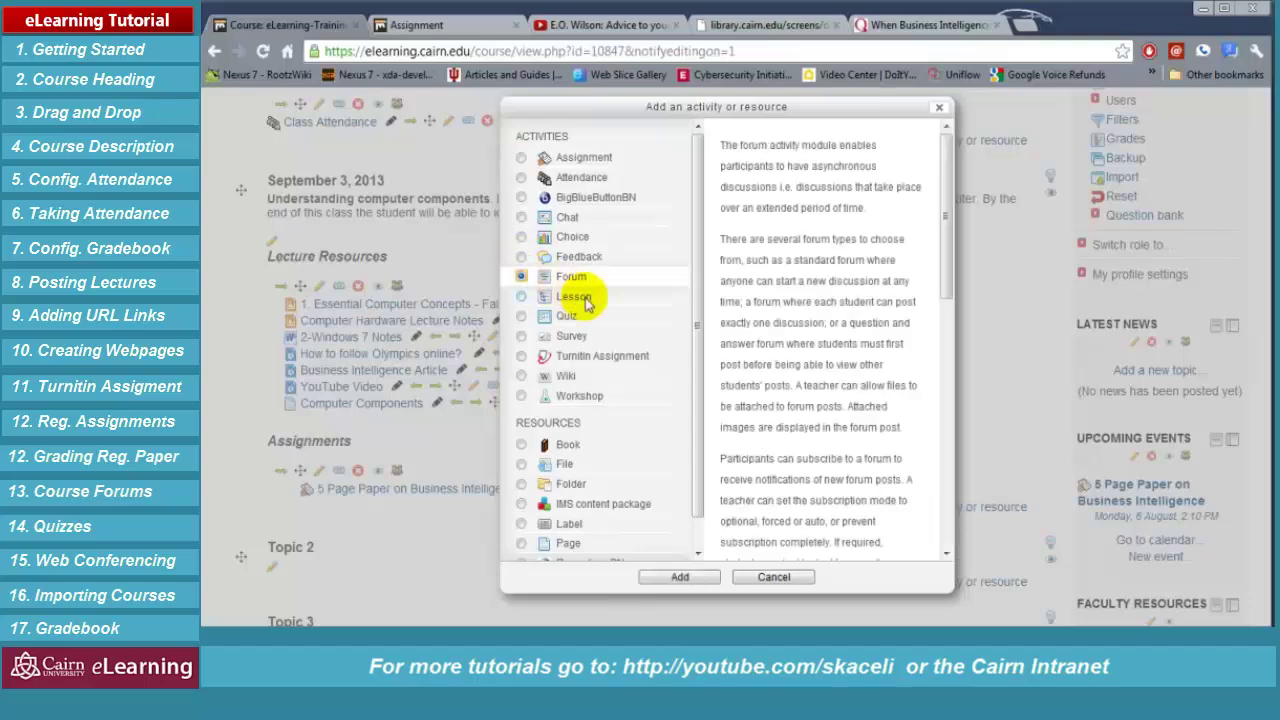
left_click(681, 578)
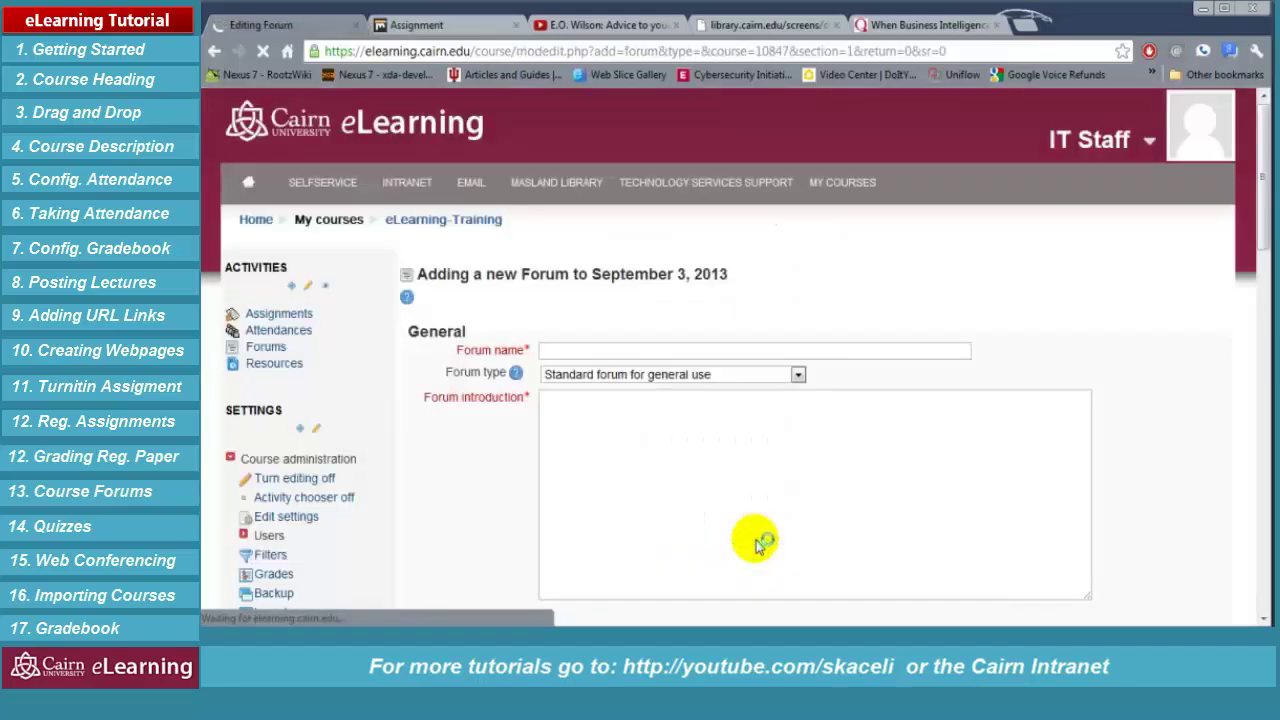
left_click(647, 349)
Name the forum 'Class 1 Discussions'
type("Class 1 Discussions")
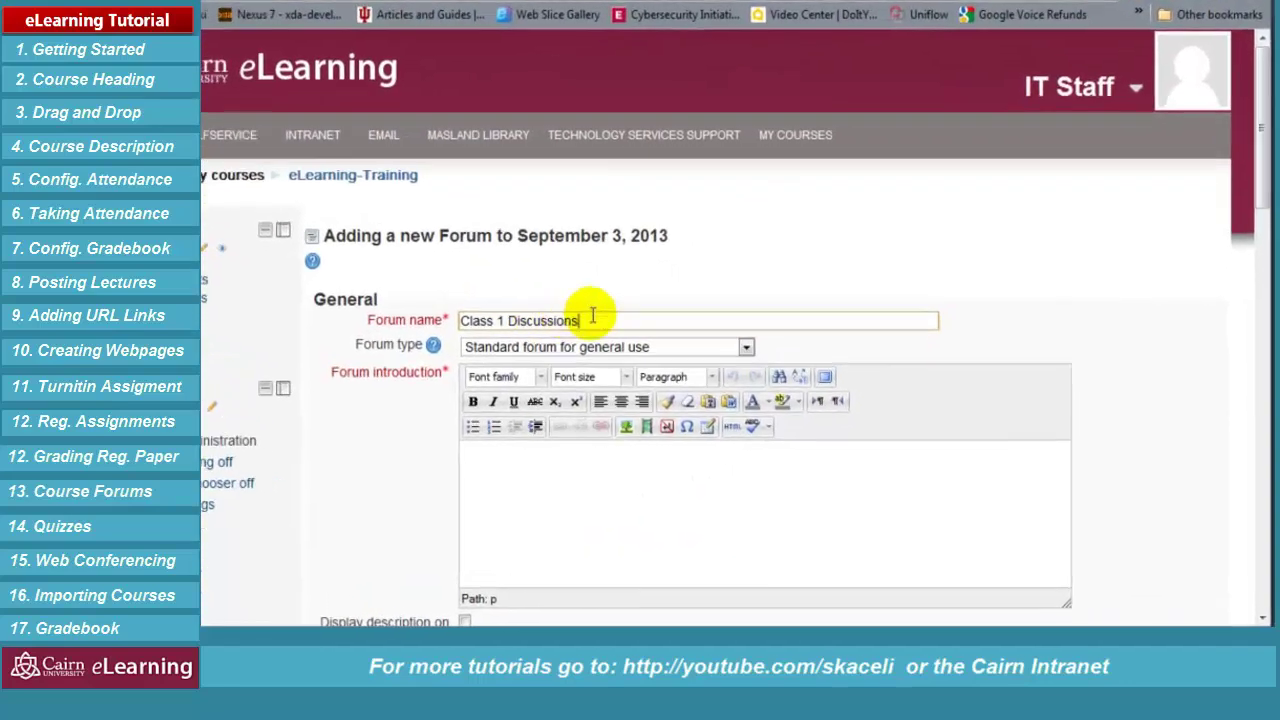
left_click(463, 461)
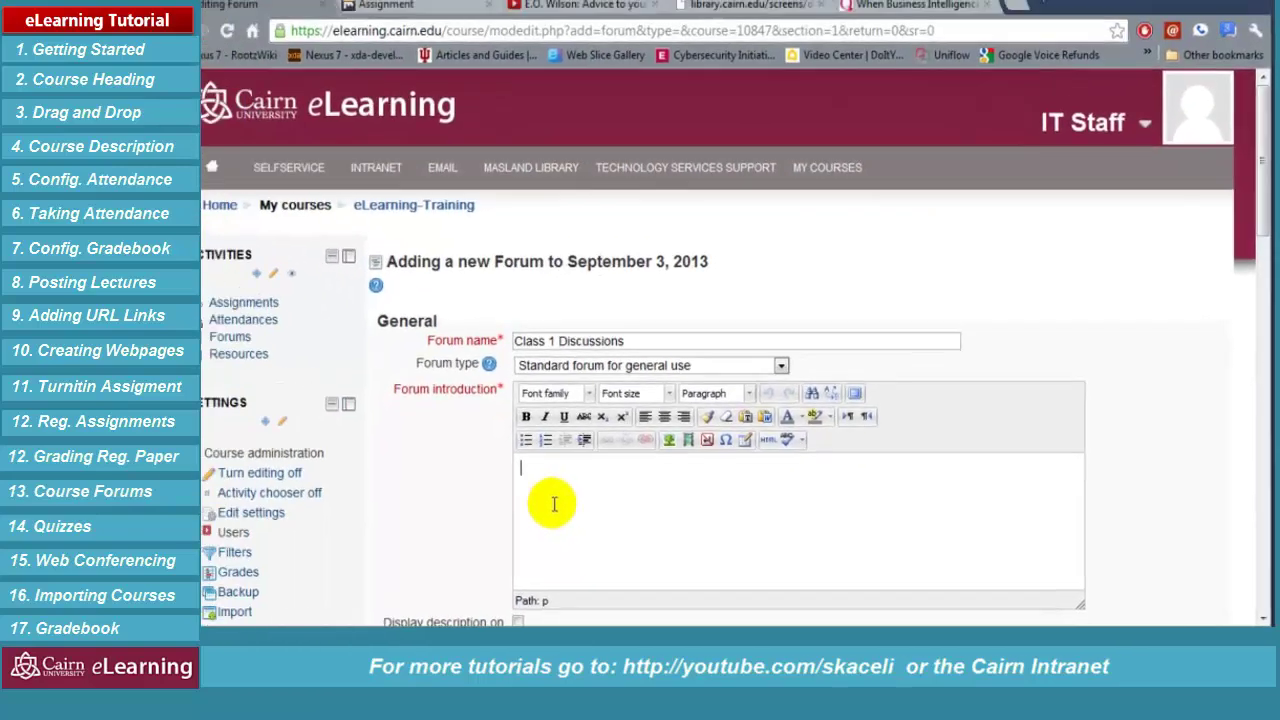
scroll(400, 490, "down", 3)
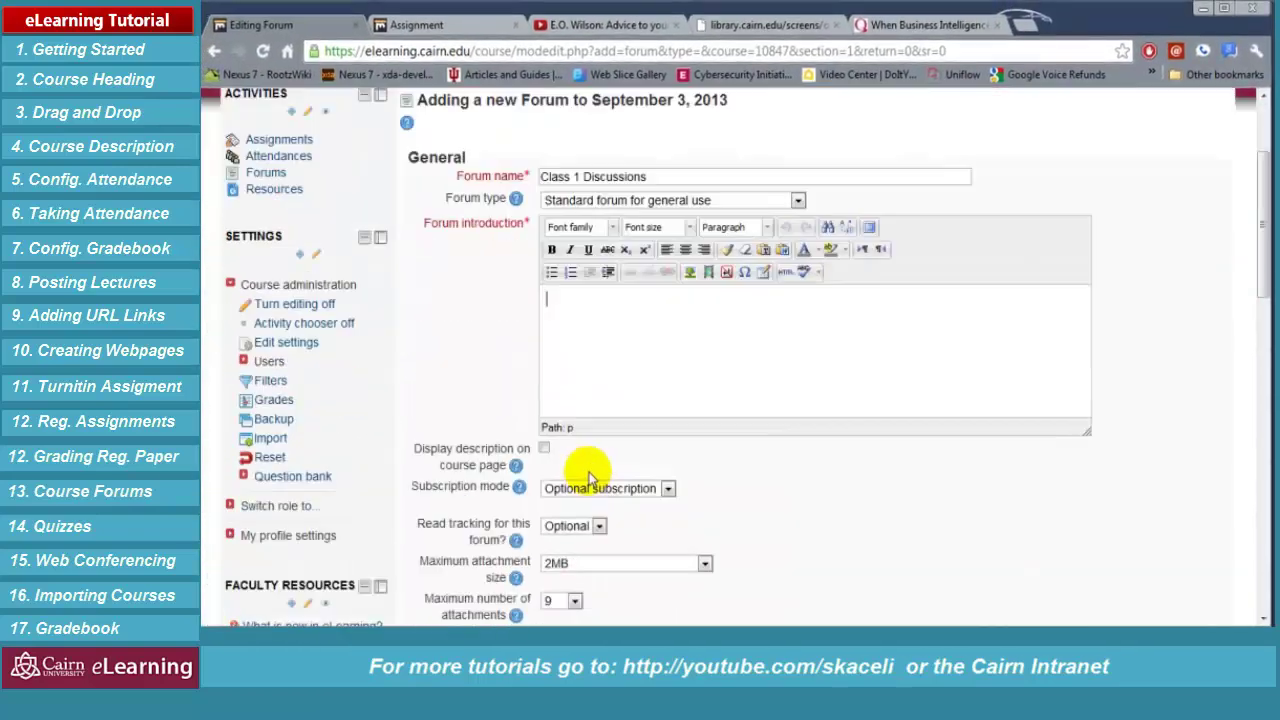
Write the introduction 'All students need to participate in the discussion questions below.' in bold italic
left_click(733, 302)
type("All")
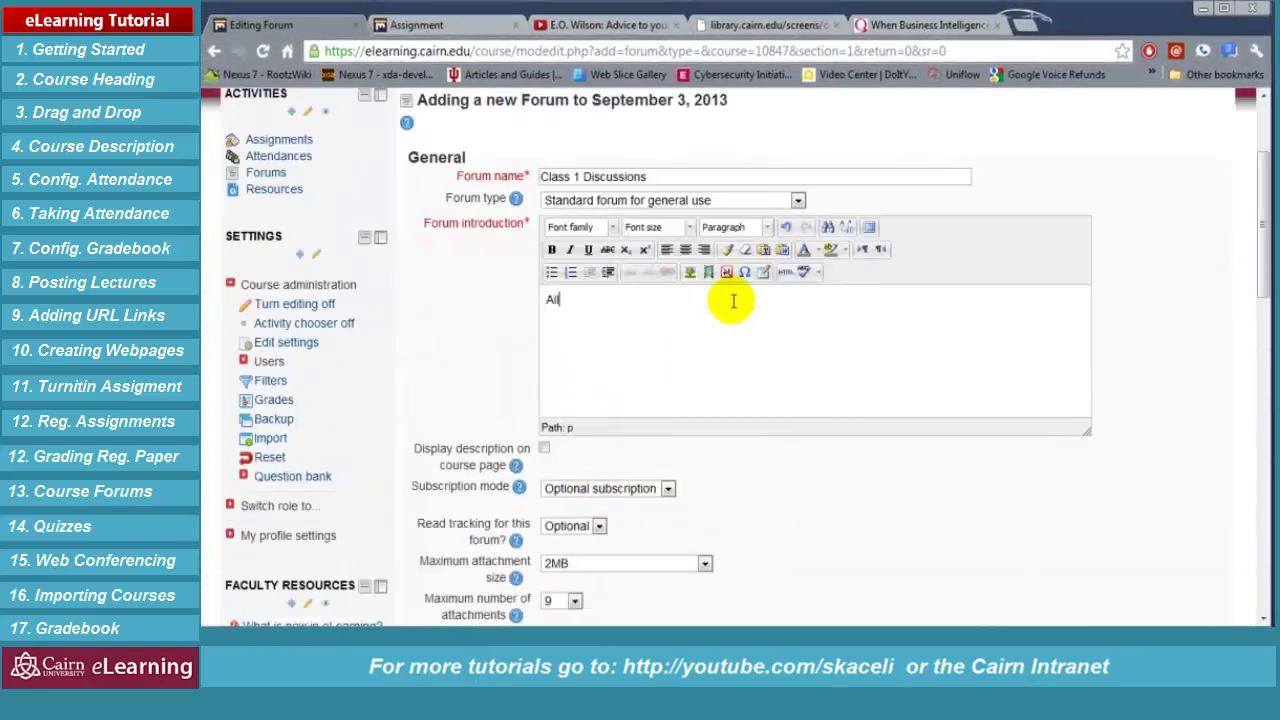
type(" students need to par")
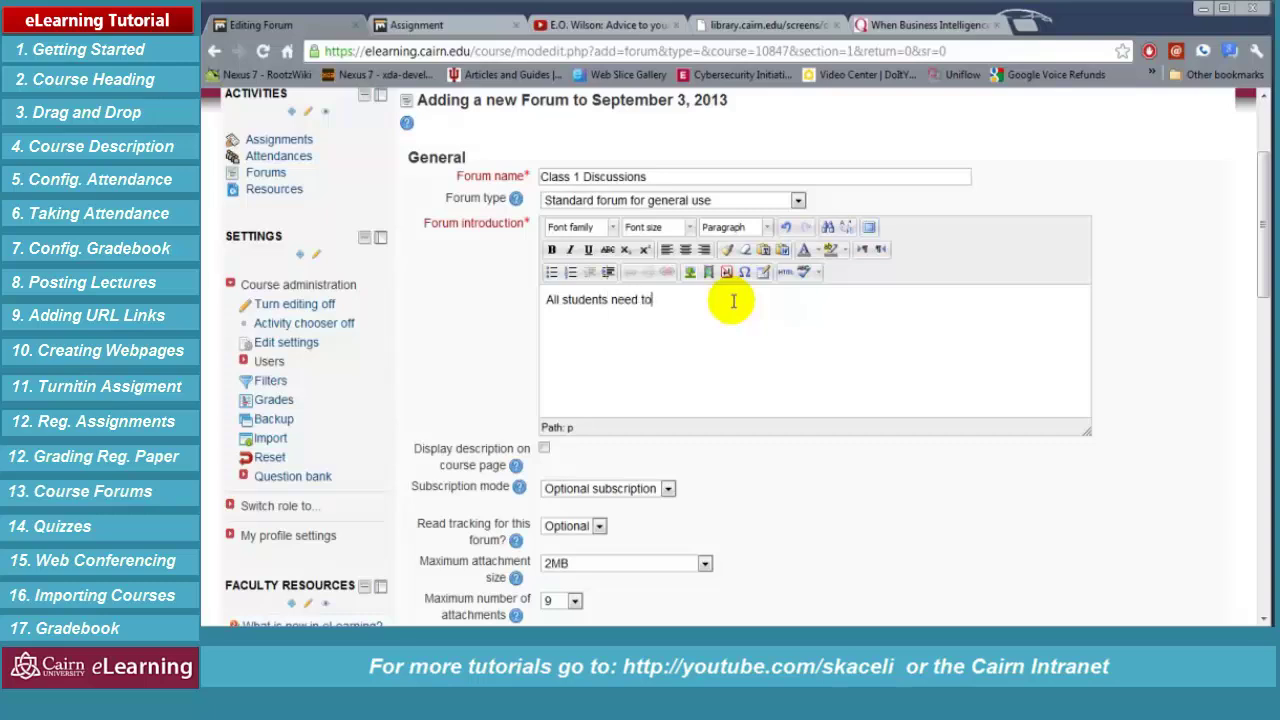
type("ticipate in the discussion questions below.")
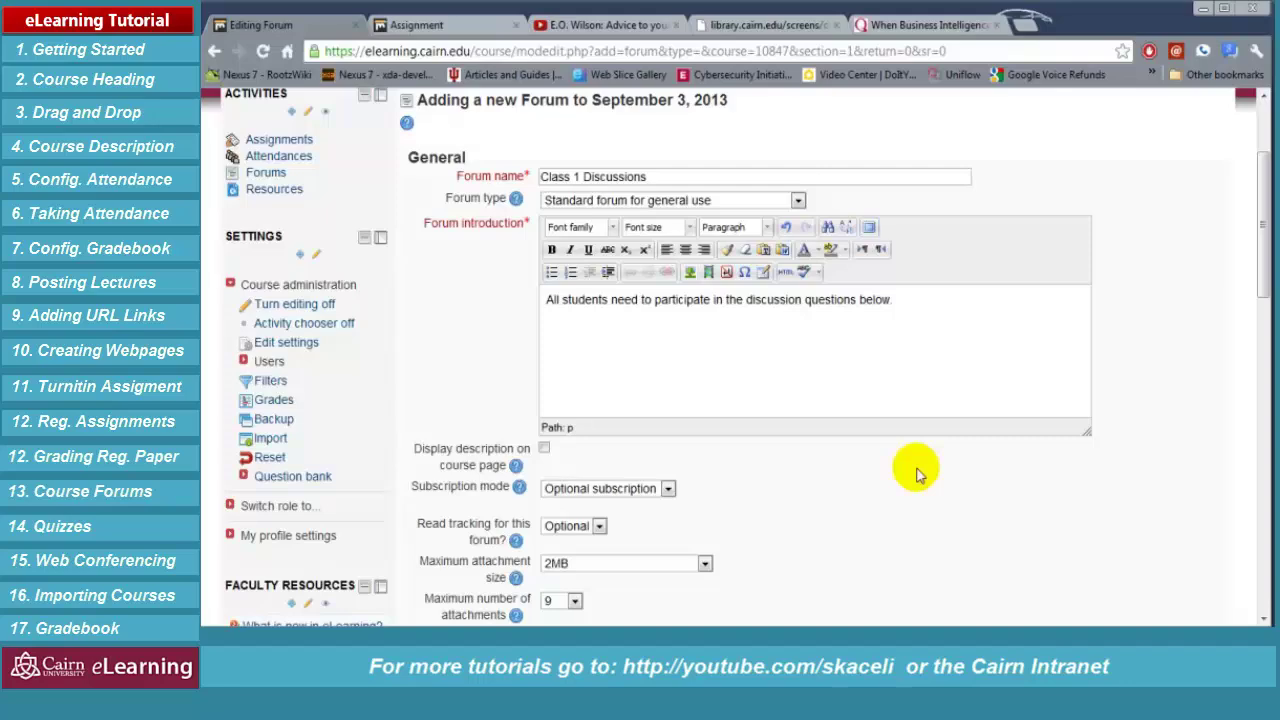
left_click_drag(928, 313, 603, 281)
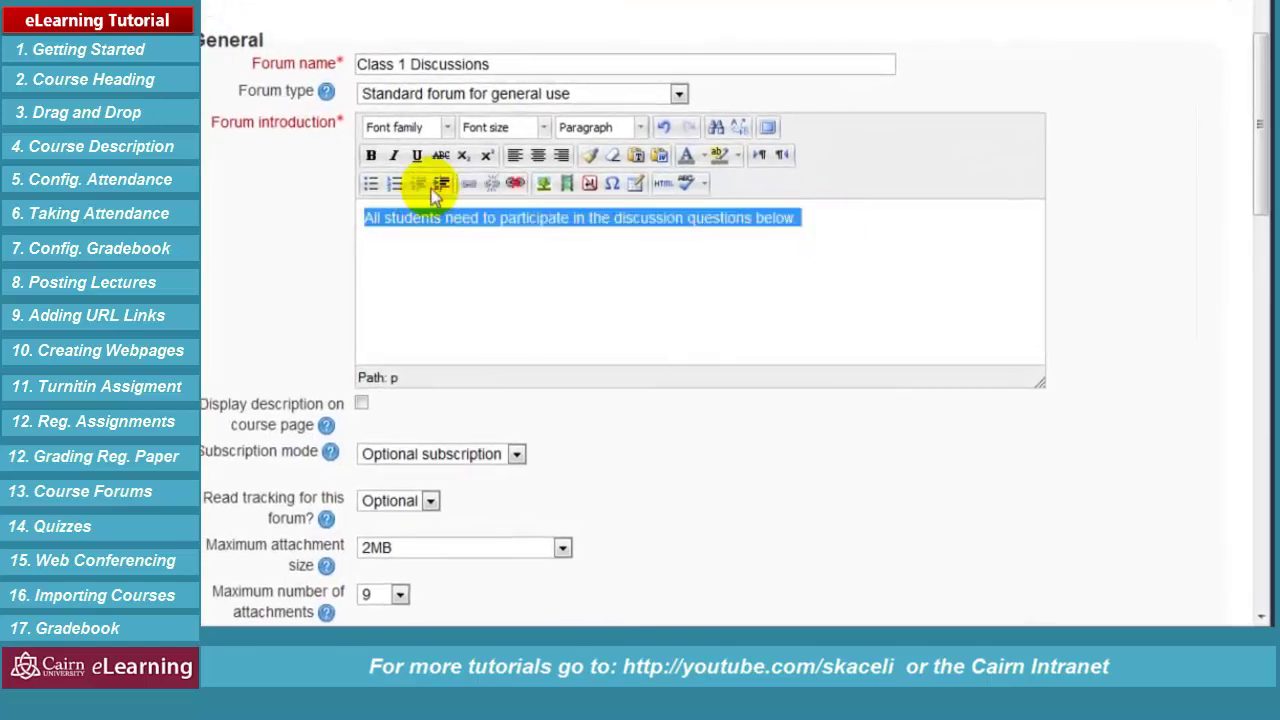
left_click(371, 156)
left_click(393, 156)
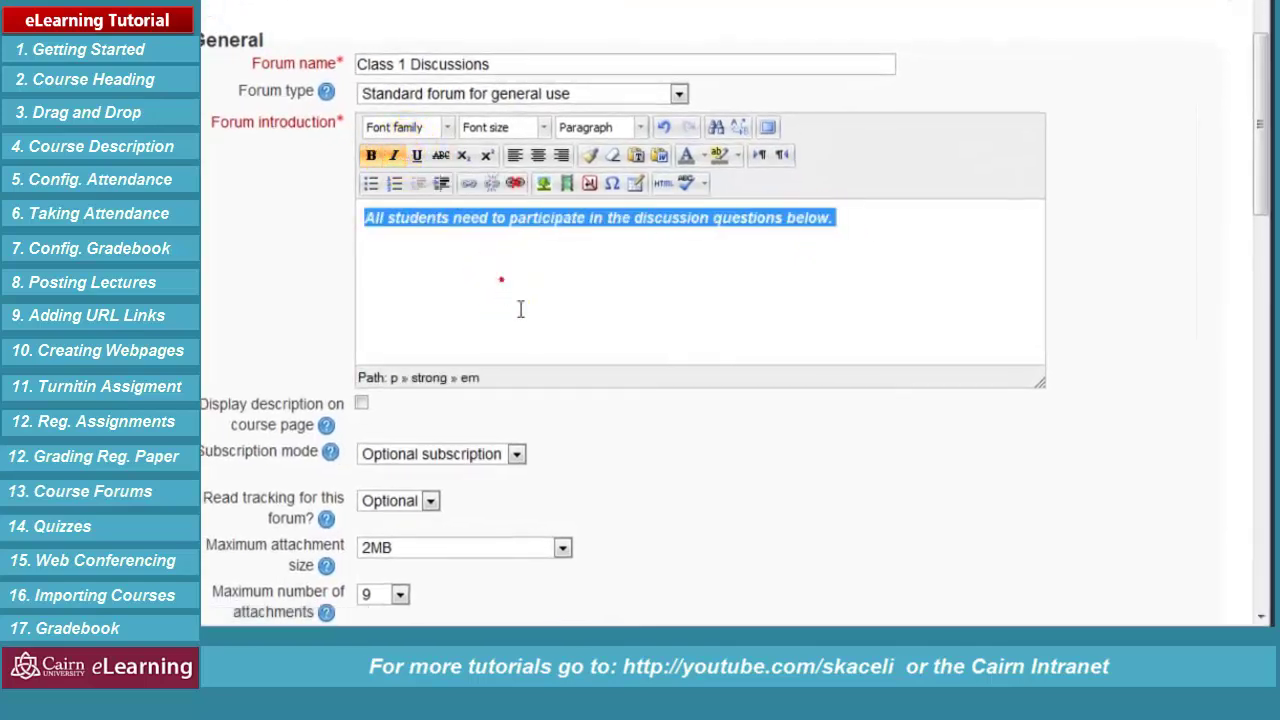
left_click(805, 492)
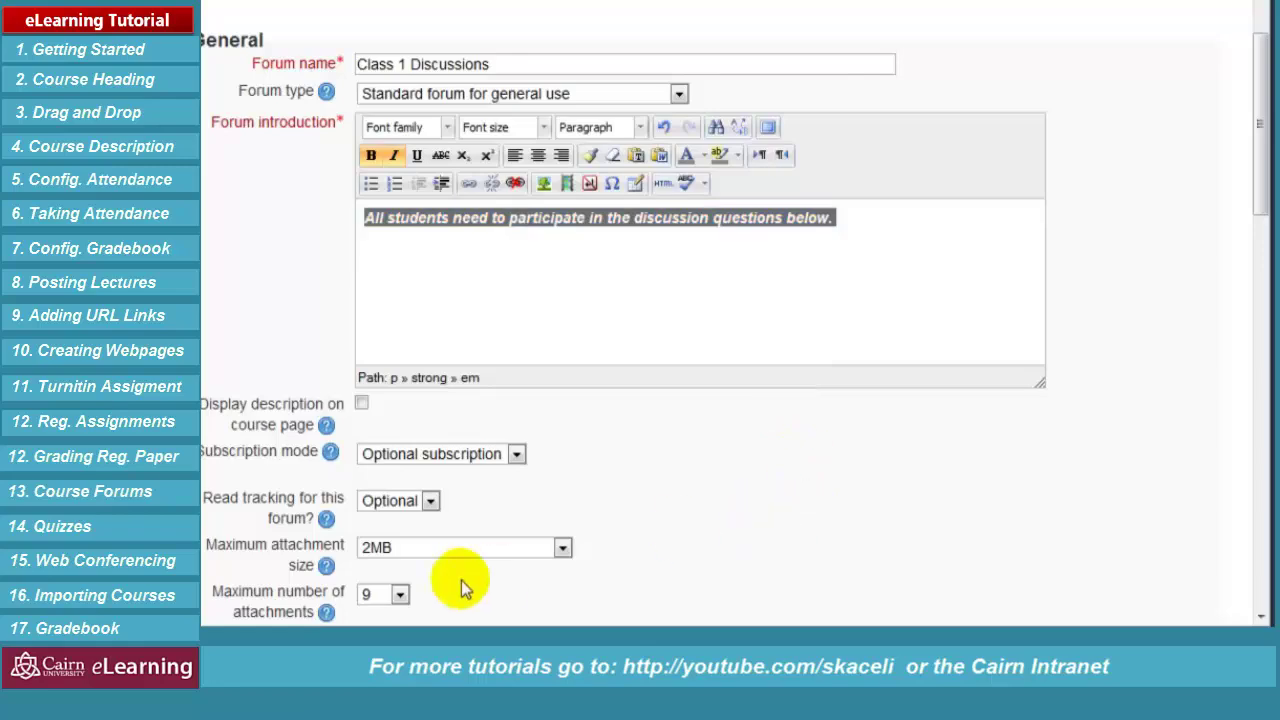
scroll(594, 566, "down", 3)
scroll(611, 346, "down", 2)
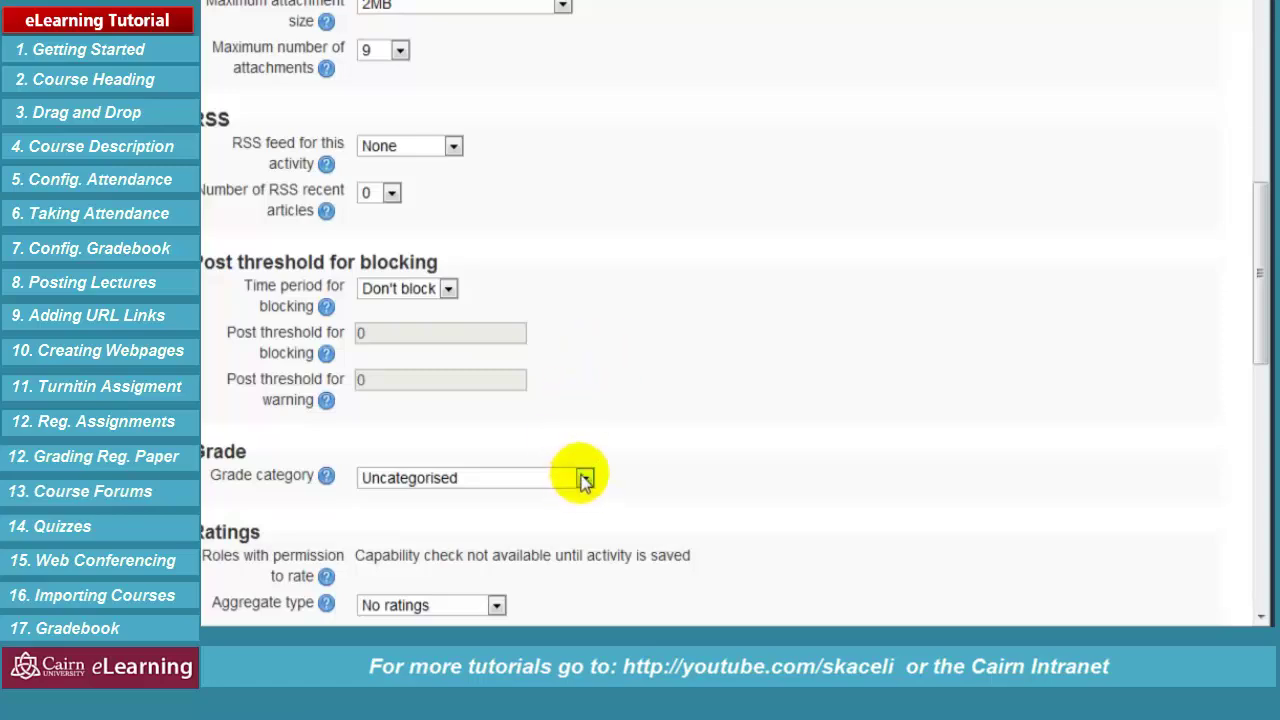
Put the forum in the Quizzes and Class Assignments grade category
left_click(584, 480)
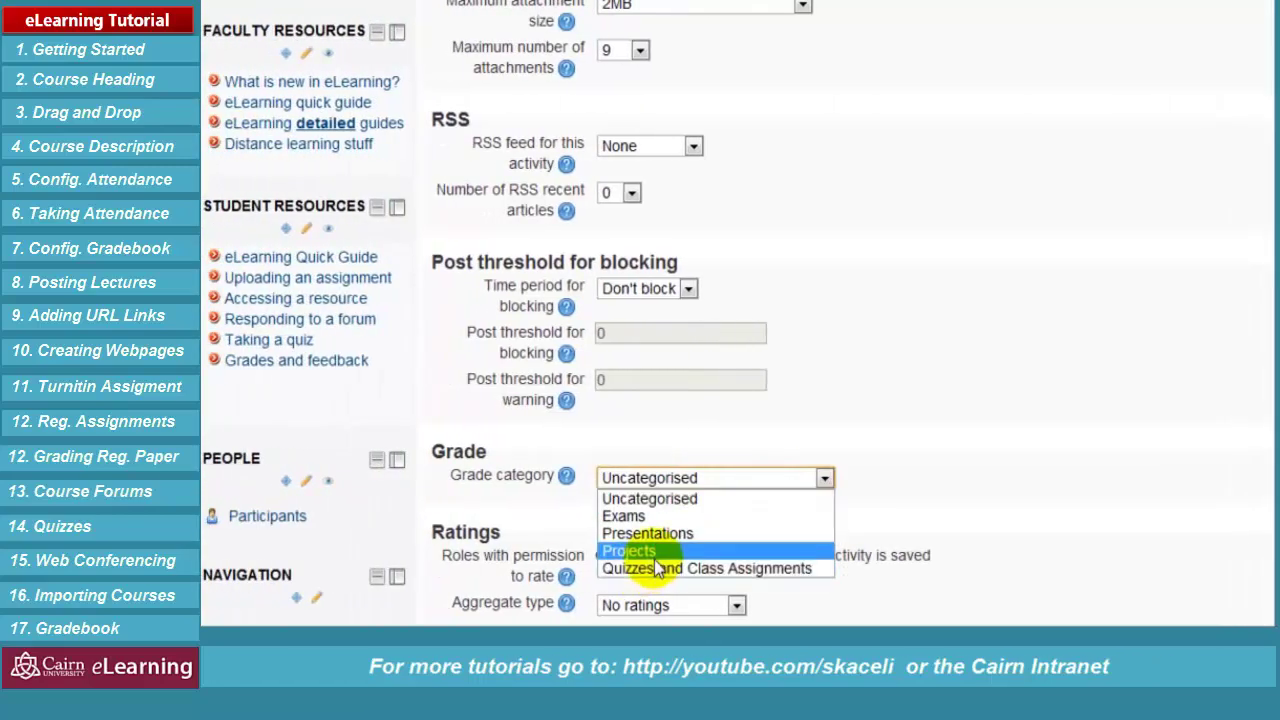
left_click(1275, 484)
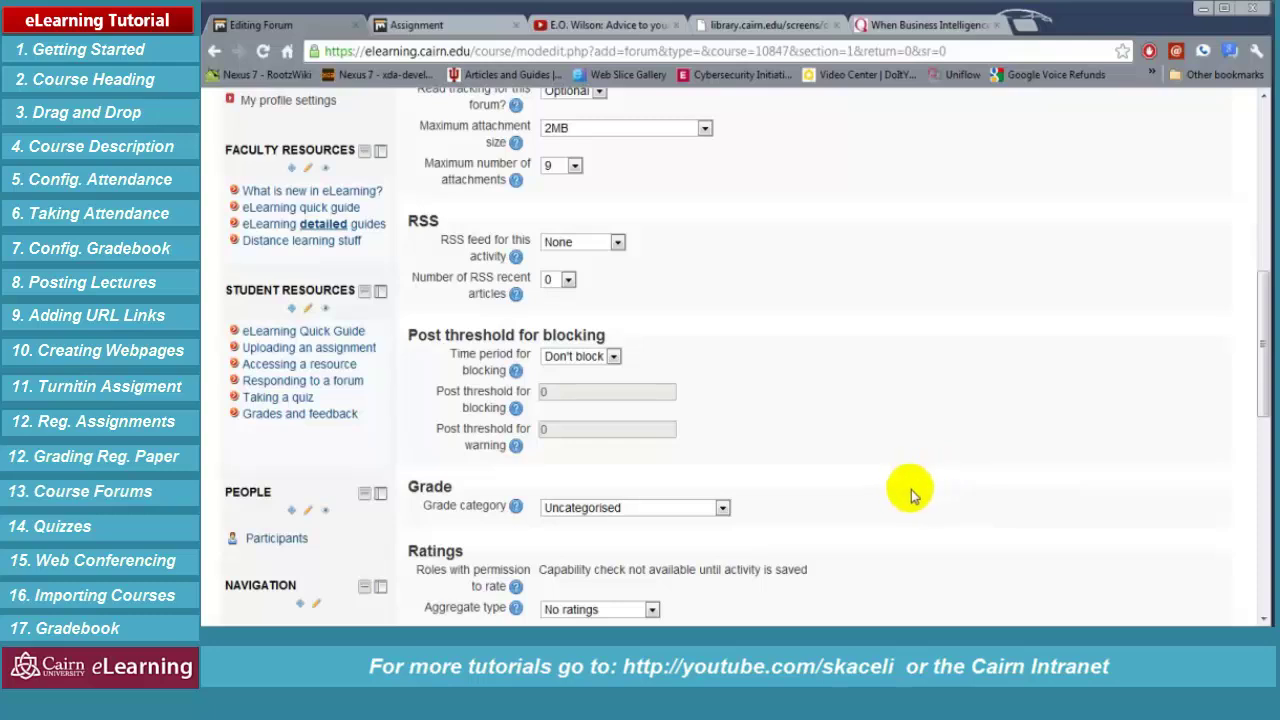
left_click(726, 508)
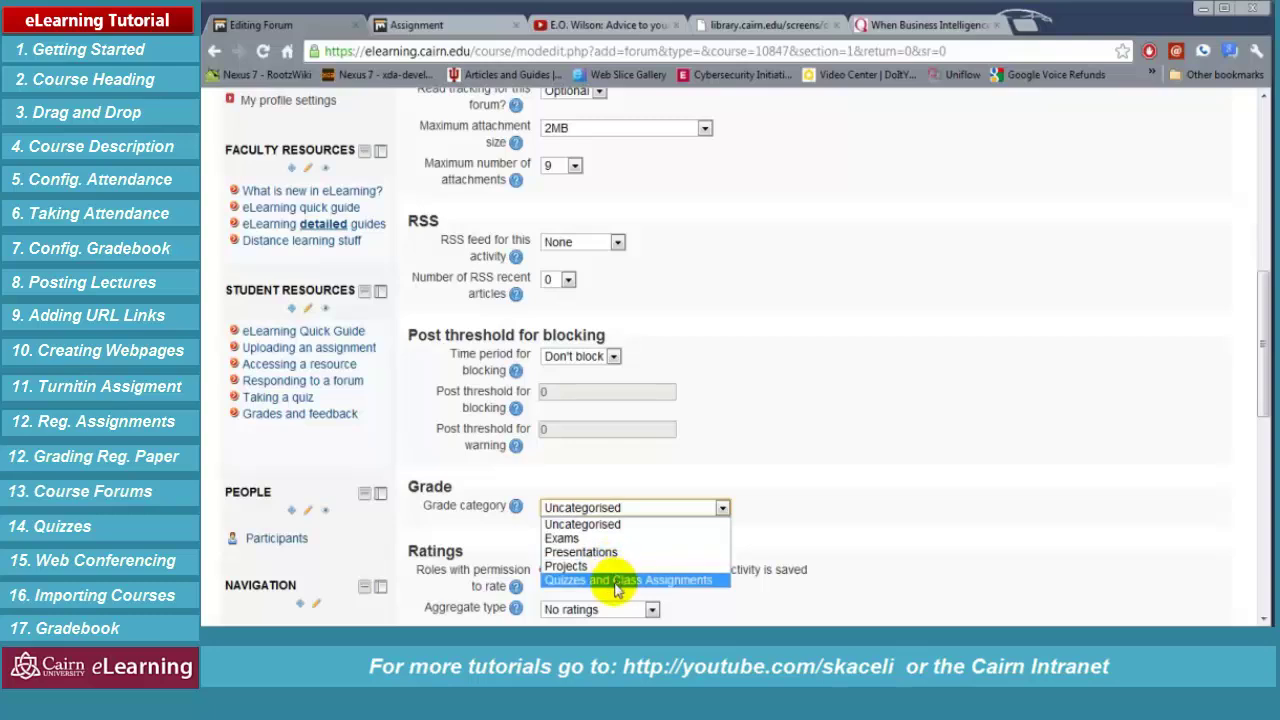
left_click(615, 580)
scroll(923, 429, "down", 3)
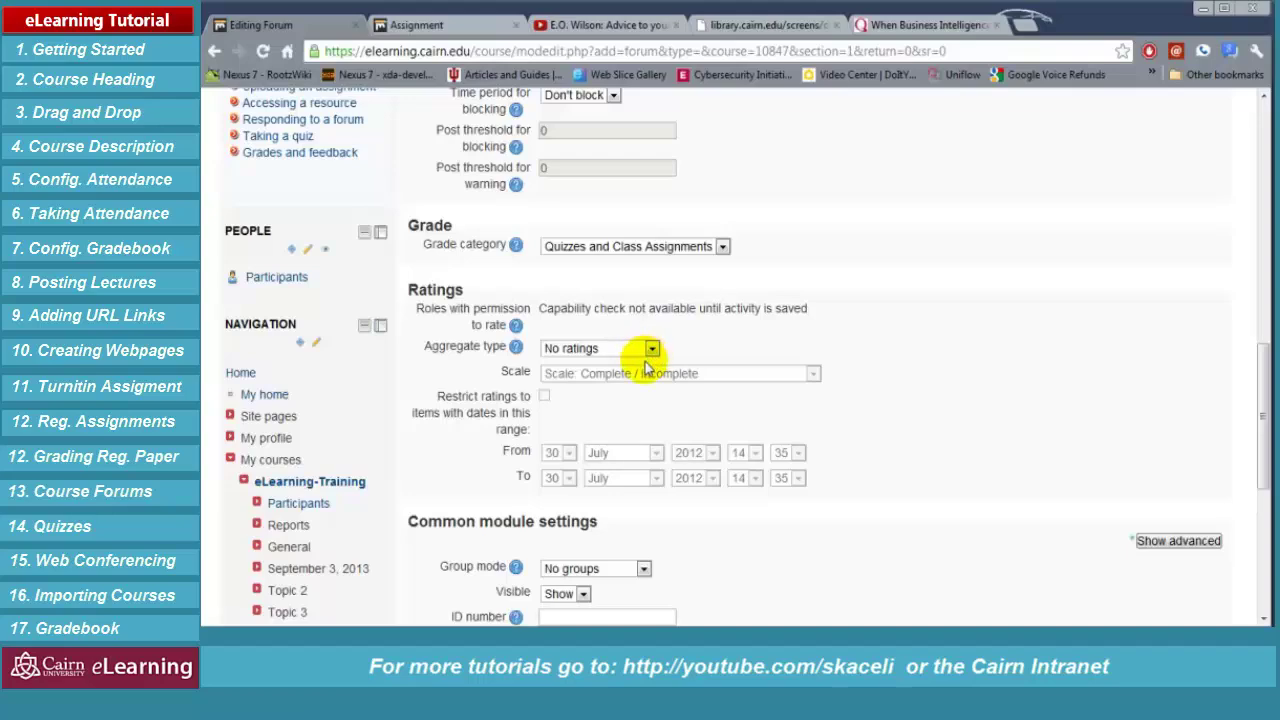
Rate posts by Average of ratings on a scale of 5, and save the forum
left_click(651, 350)
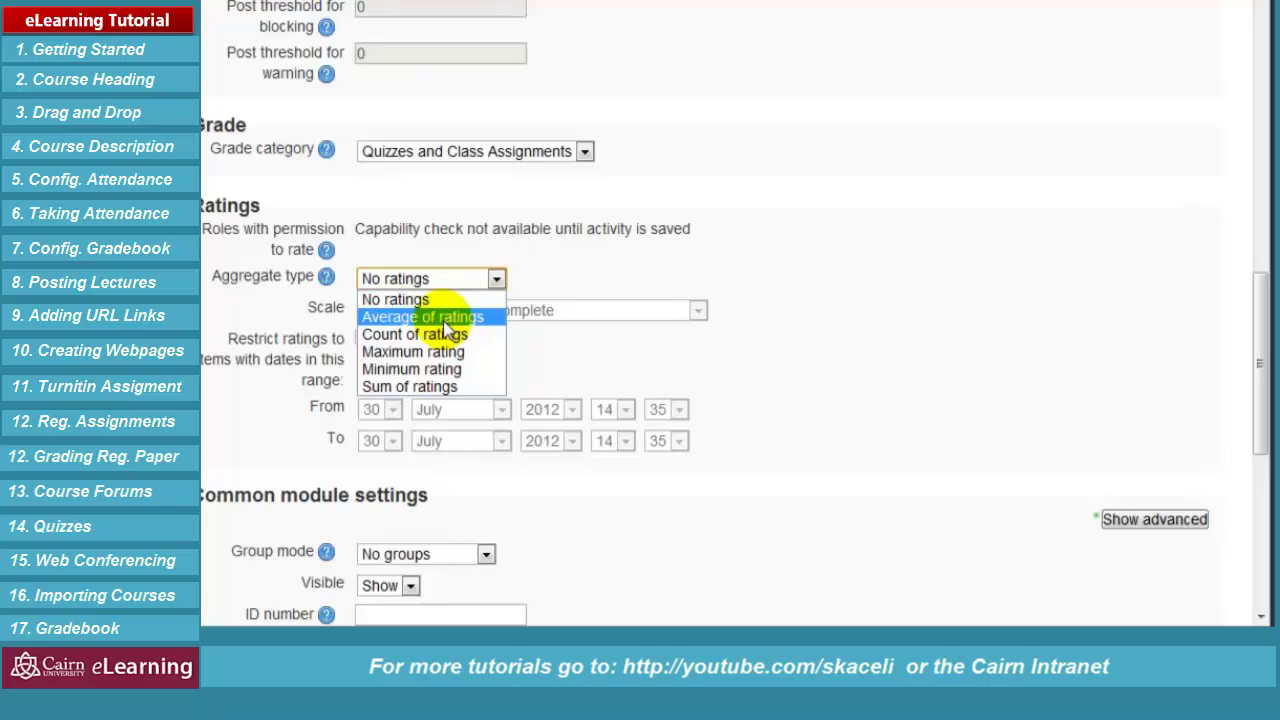
left_click(445, 318)
left_click(449, 311)
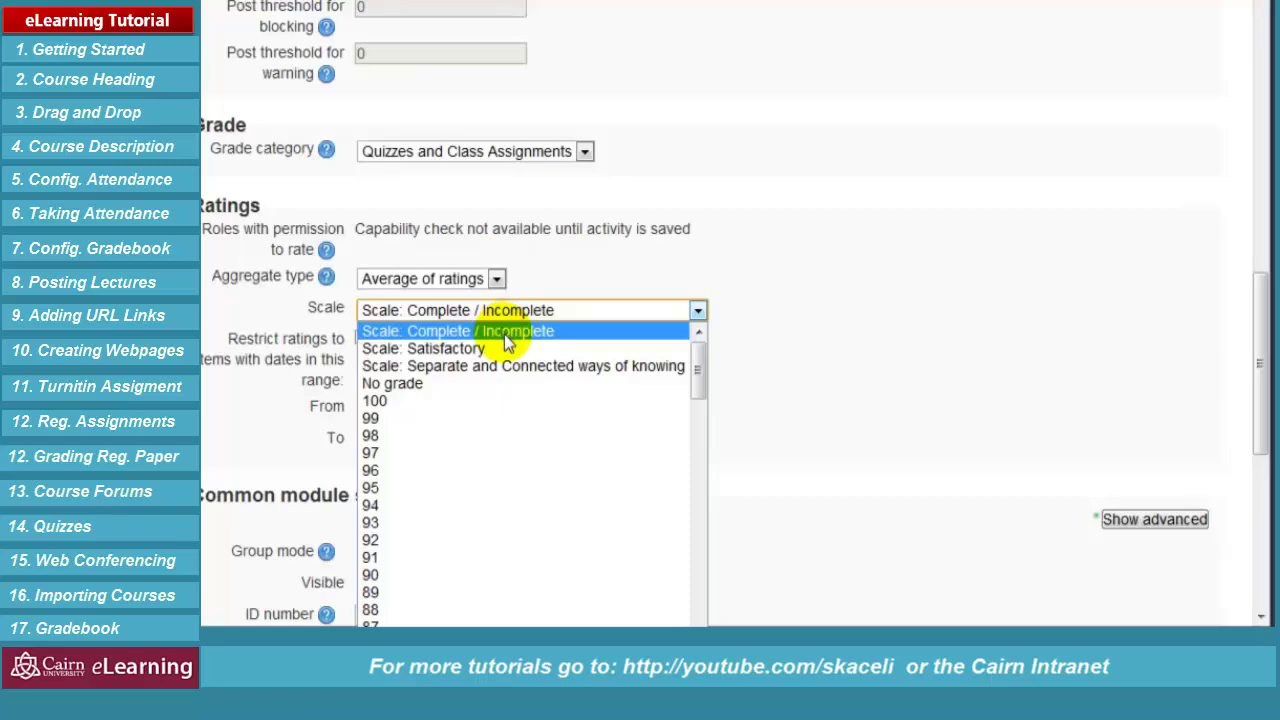
scroll(509, 535, "down", 7)
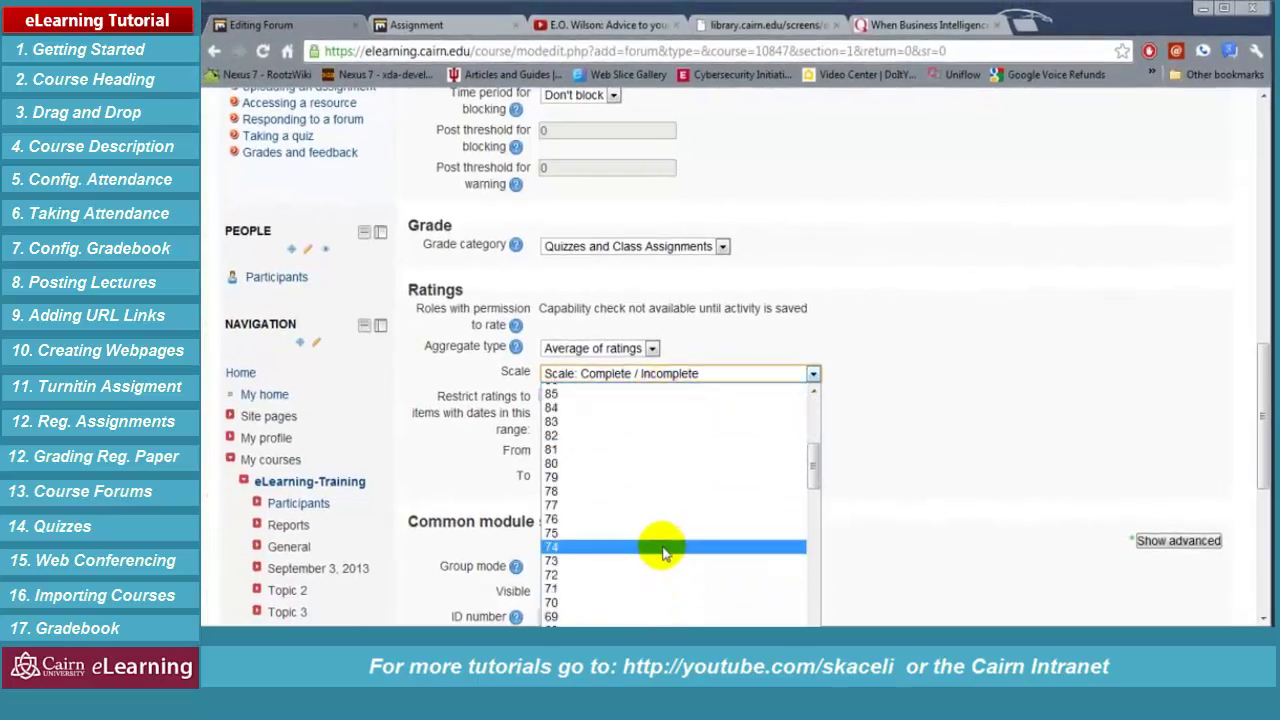
scroll(663, 553, "down", 20)
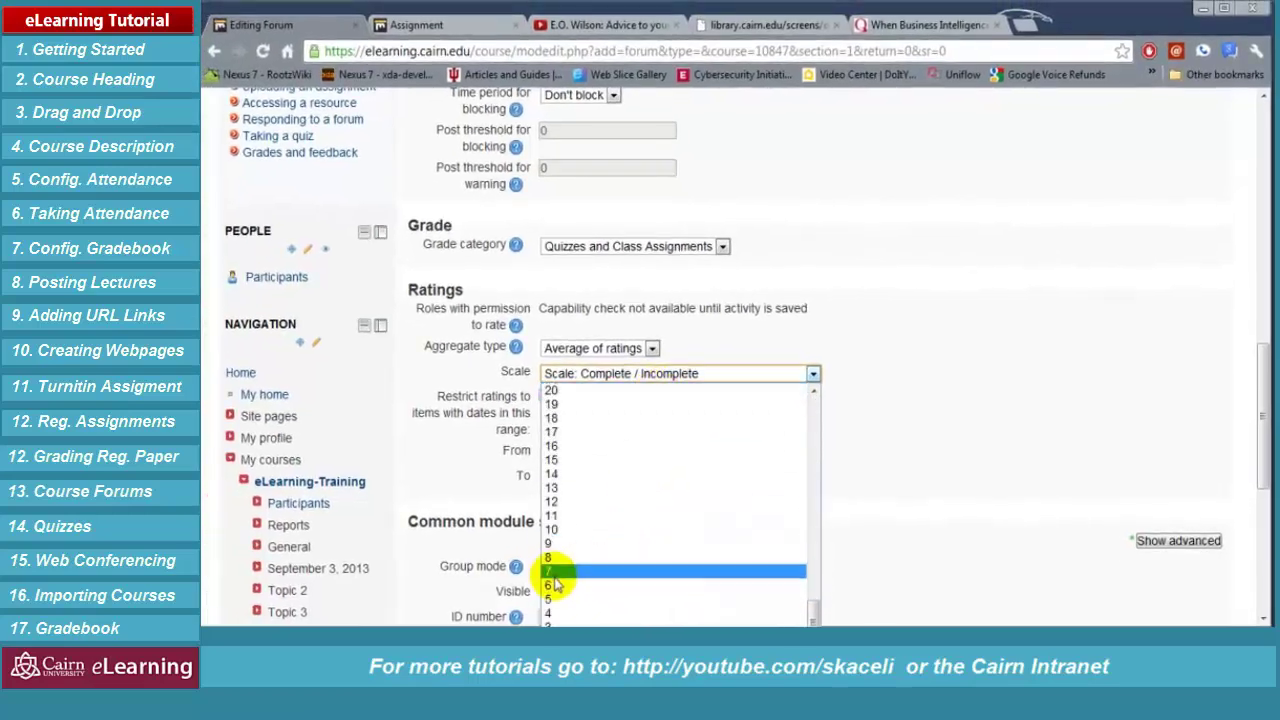
left_click(550, 598)
scroll(700, 460, "down", 3)
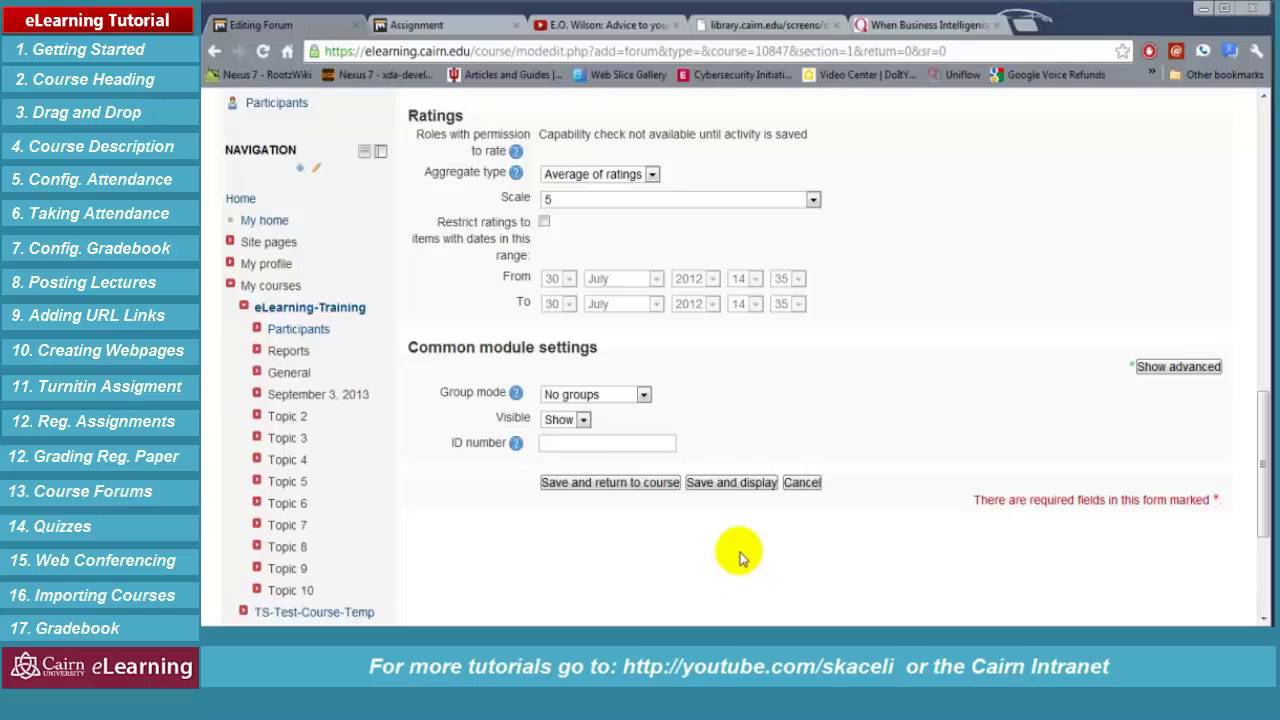
left_click(714, 487)
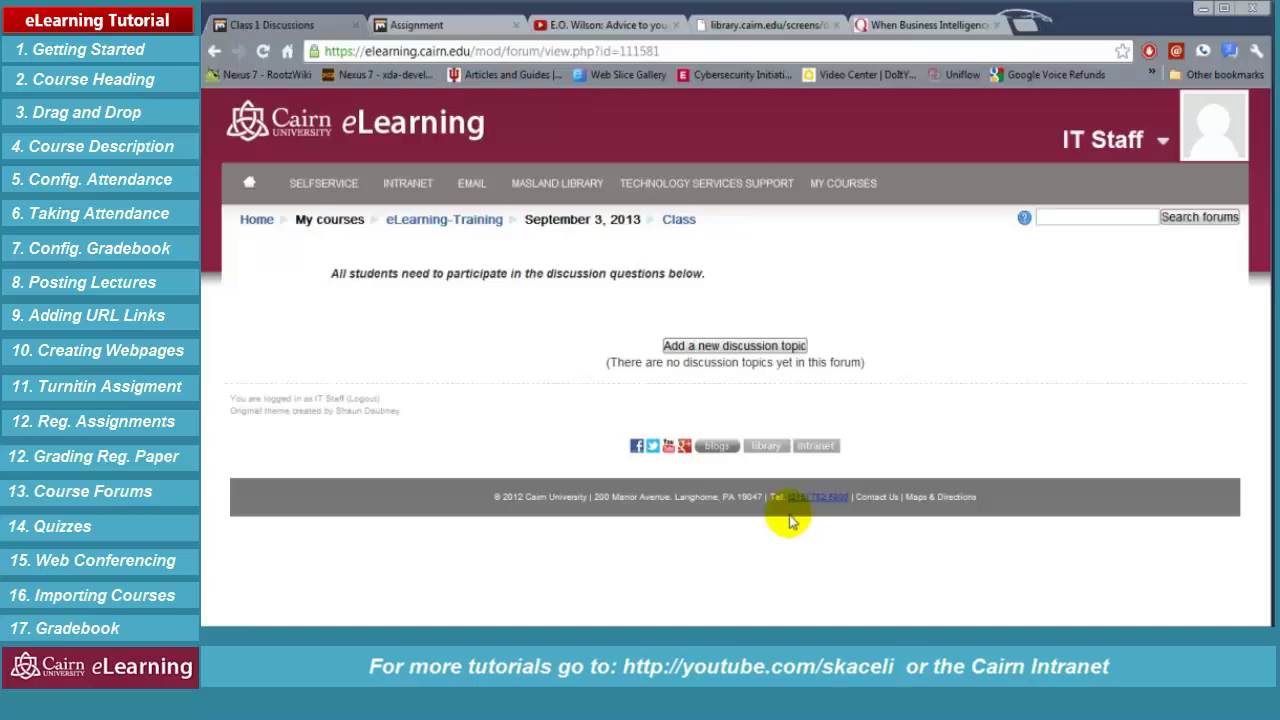
left_click(672, 347)
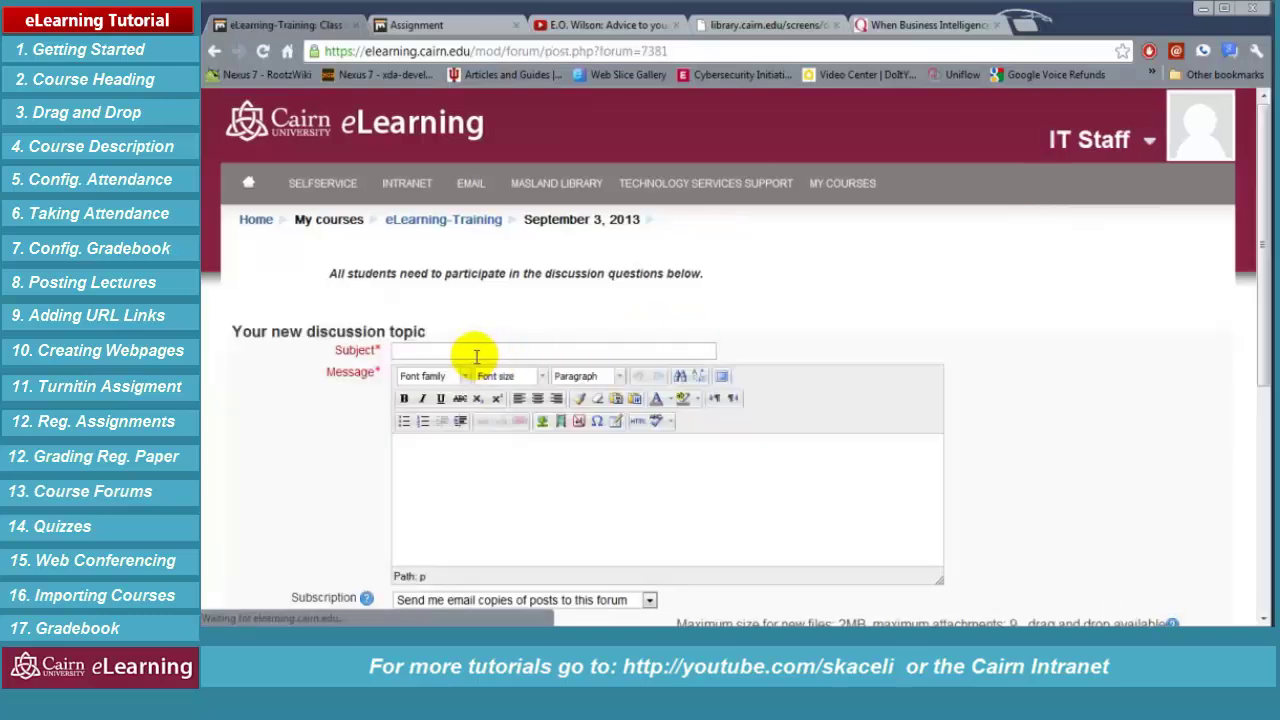
Enter the topic subject 'Should you cite Wikipedia in your papers?'
left_click(494, 350)
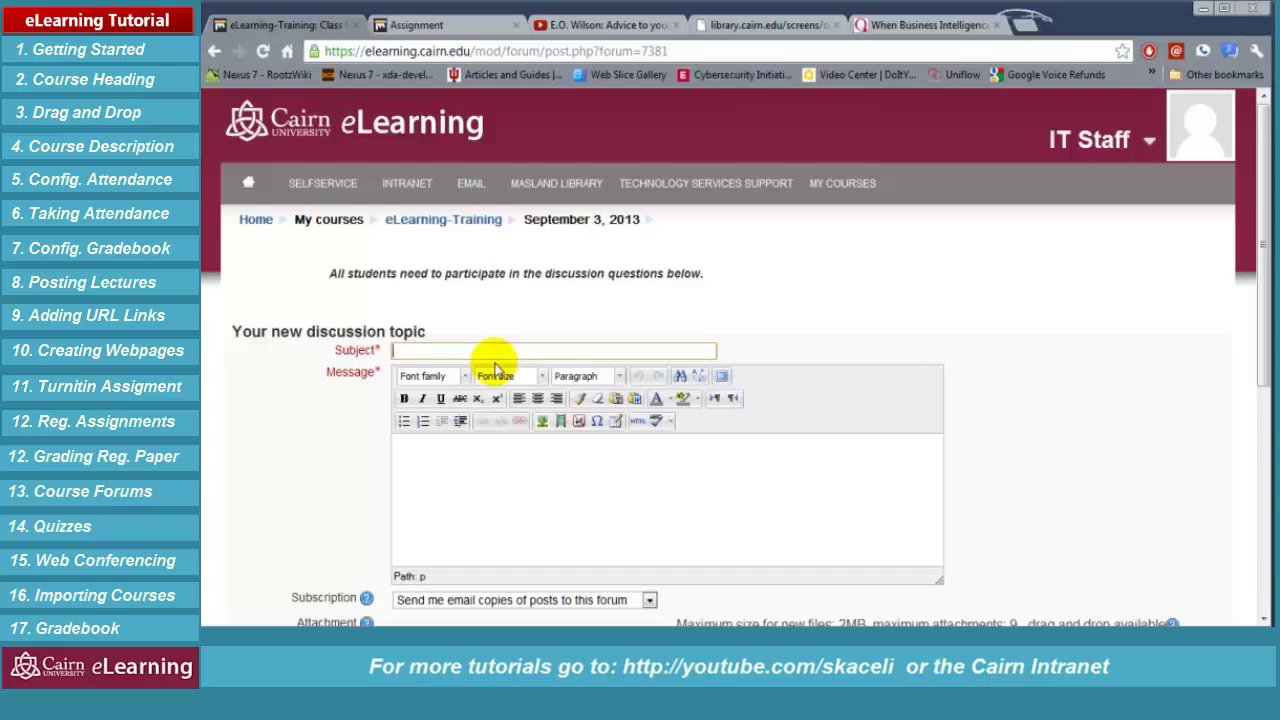
type("Should you cite Wikipedia in your papes")
key("BackSpace")
type("rs?")
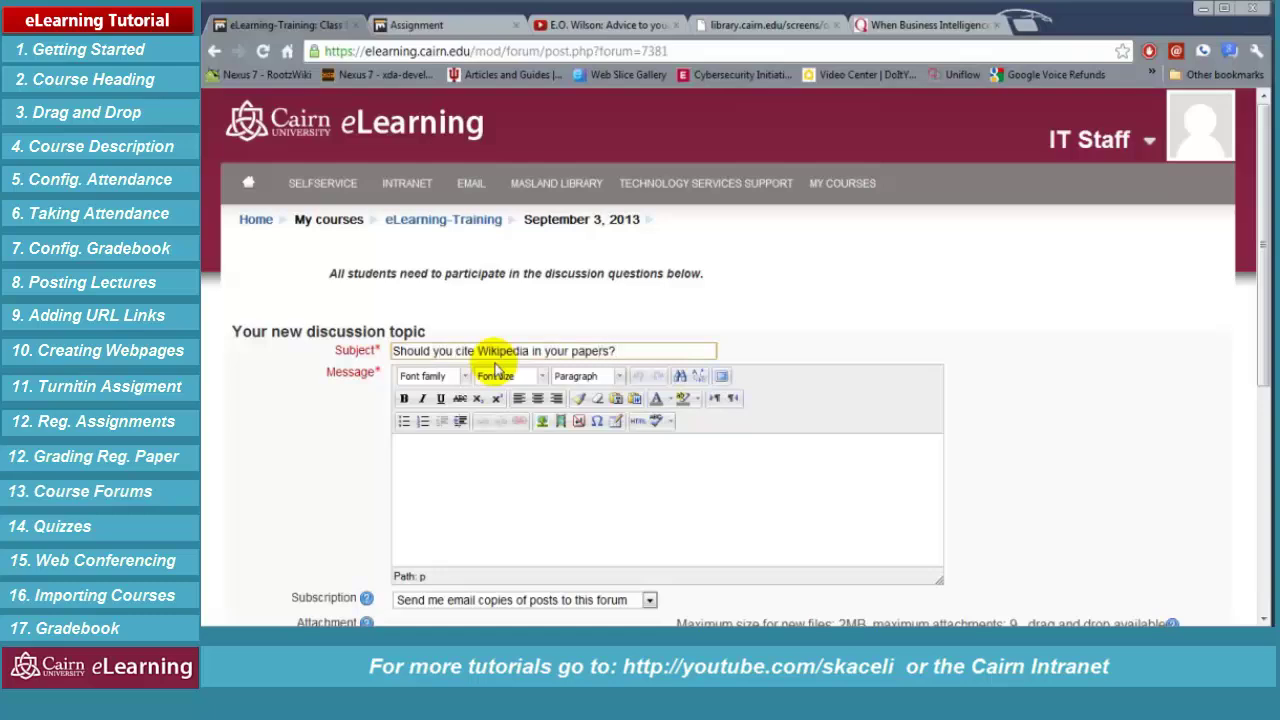
Paste the message asking students to research and support a position, and post it
left_click(471, 497)
type("Research and state your position whether you should cite Wikipedia in your papers. Post at least two resources that support your position.")
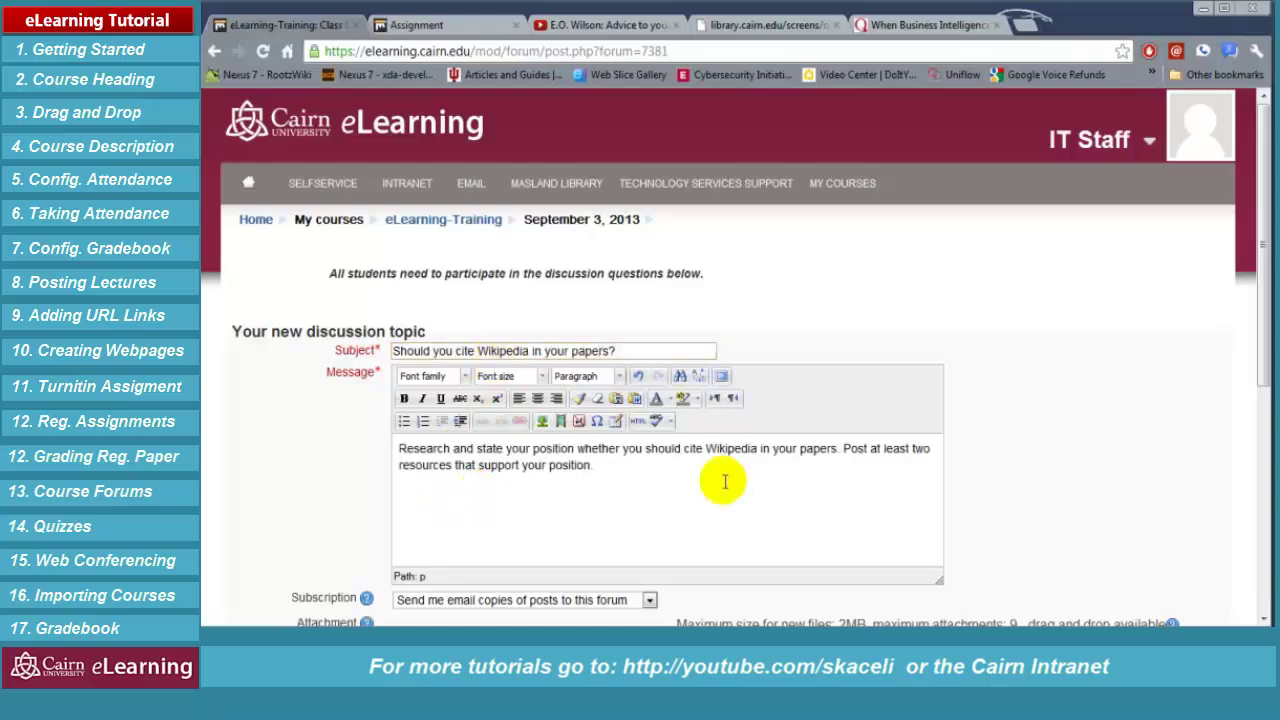
scroll(1090, 487, "down", 3)
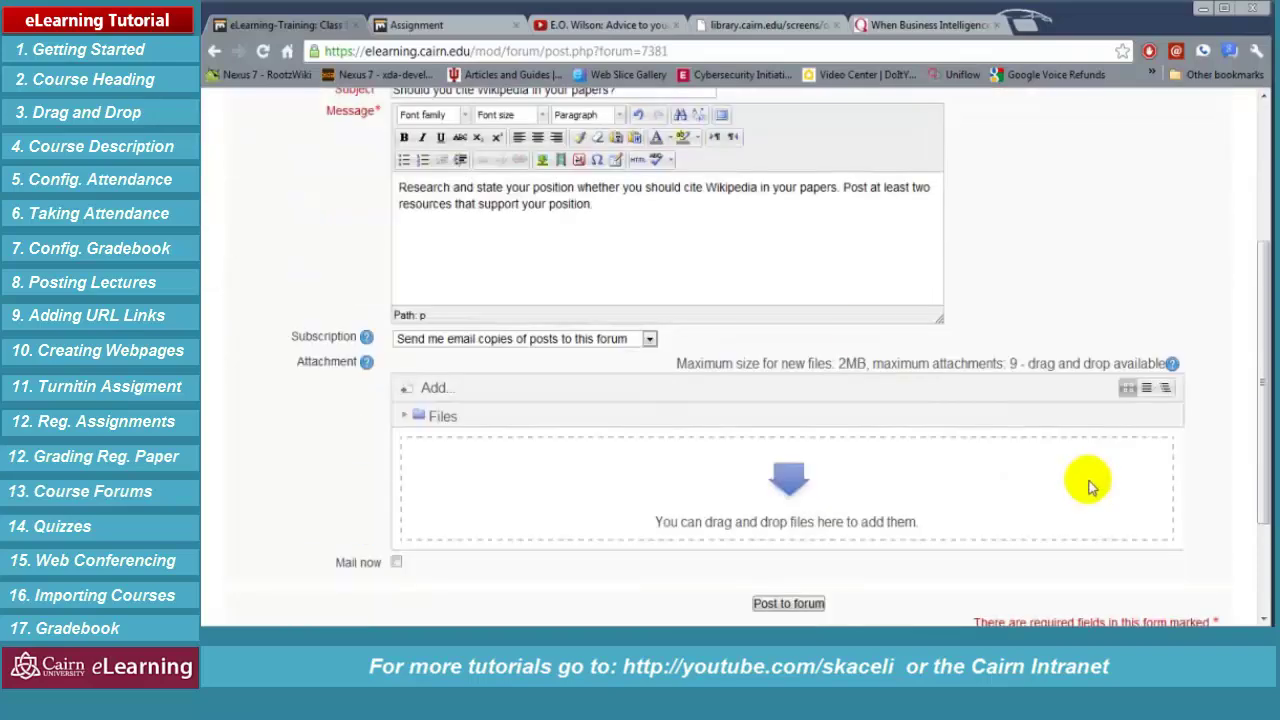
scroll(476, 323, "up", 2)
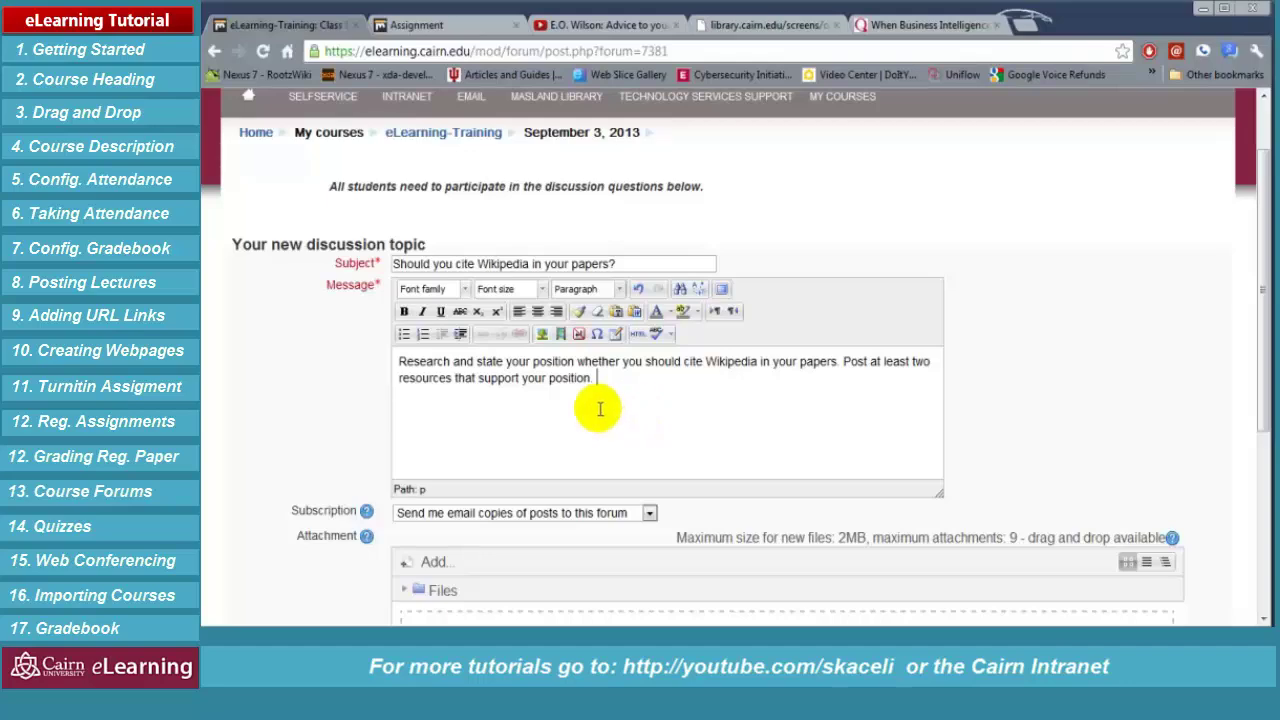
scroll(594, 406, "down", 3)
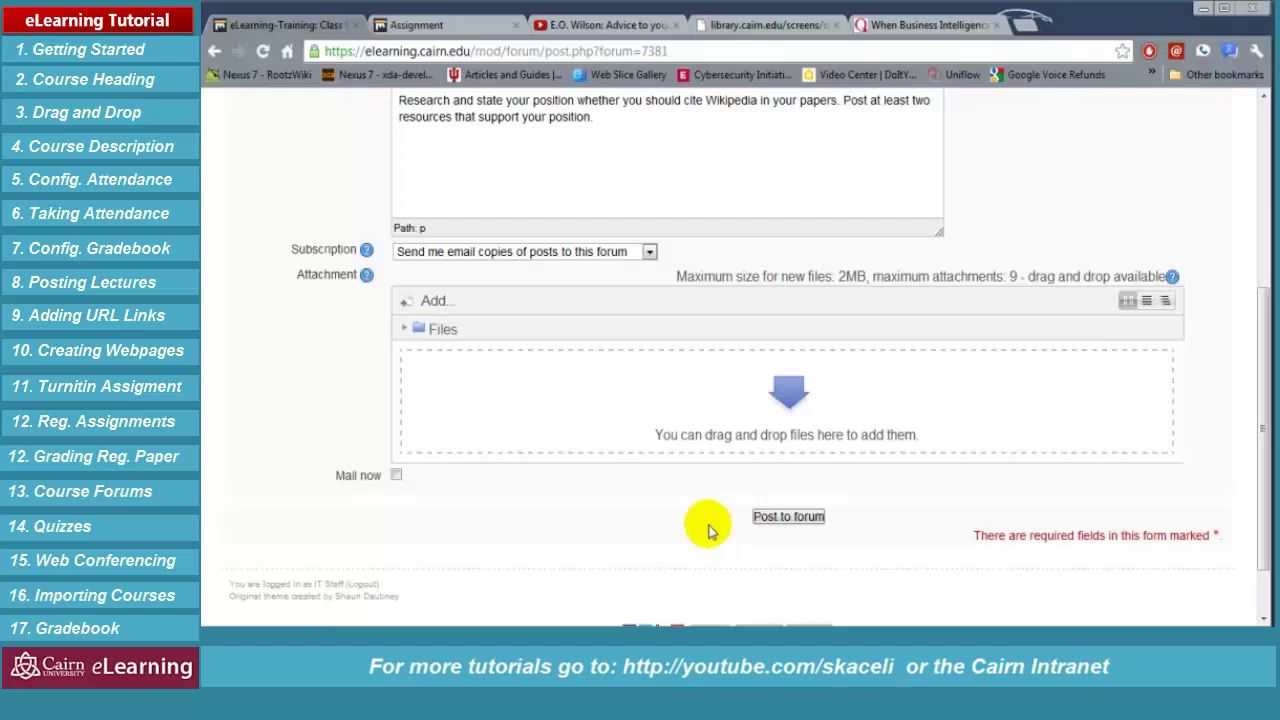
left_click(789, 521)
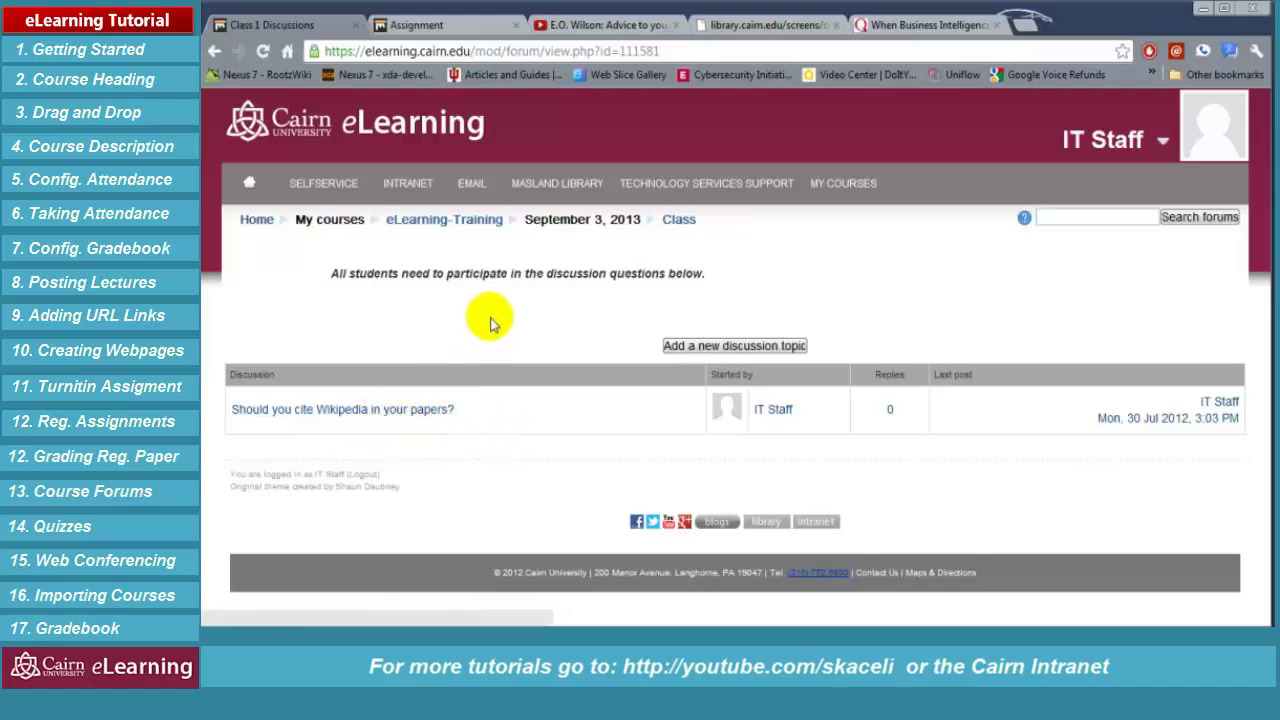
Indent Class 1 Discussions one level on the eLearning-Training course page
left_click(472, 226)
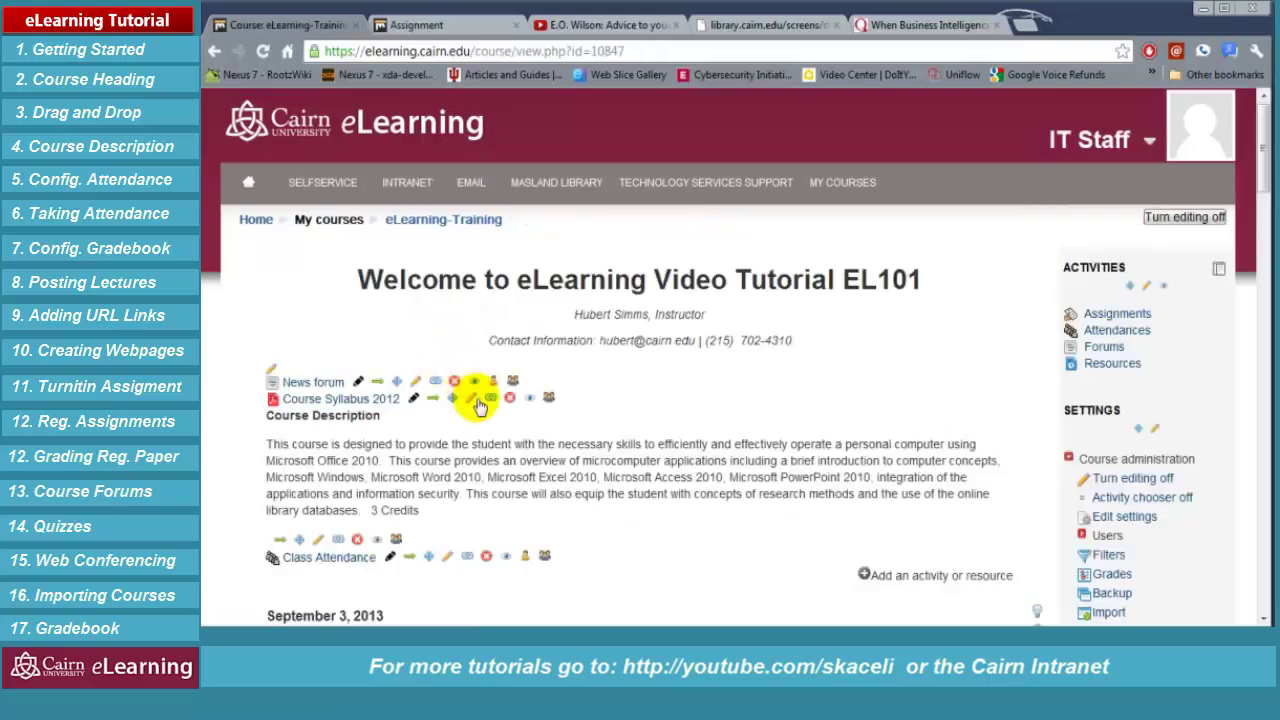
scroll(586, 486, "down", 1)
scroll(606, 528, "down", 2)
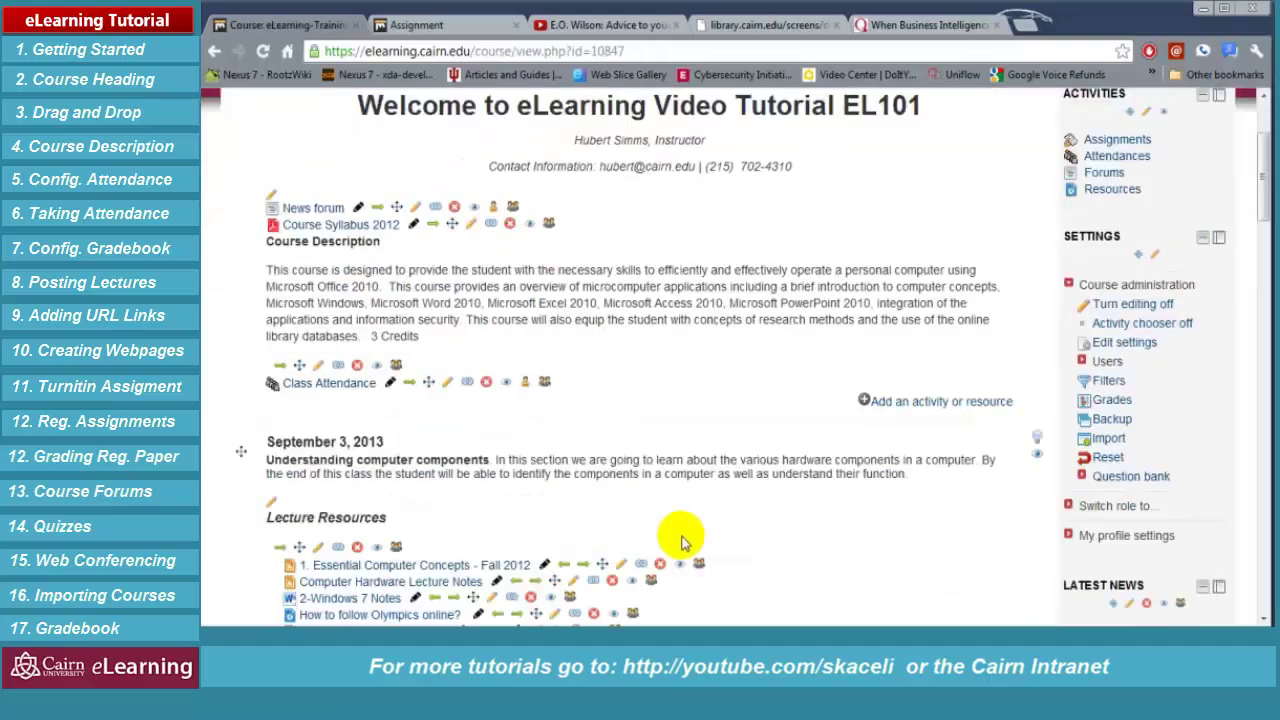
scroll(710, 545, "down", 5)
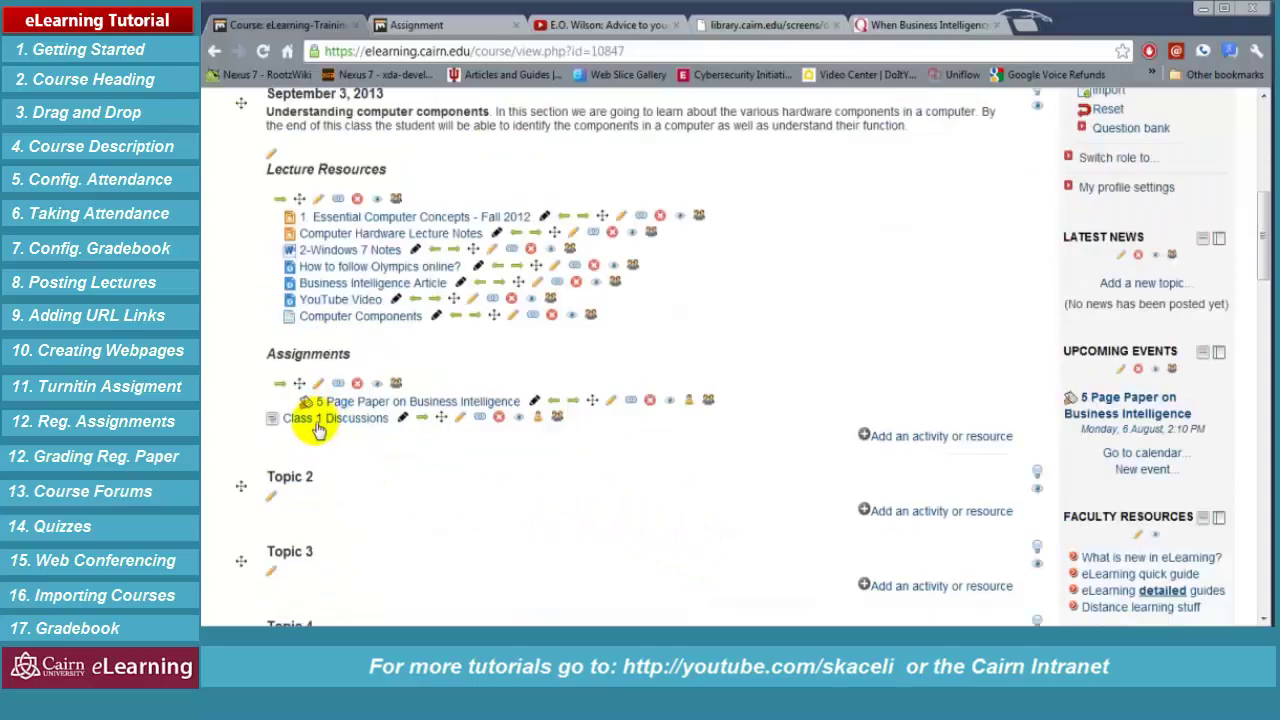
left_click(423, 419)
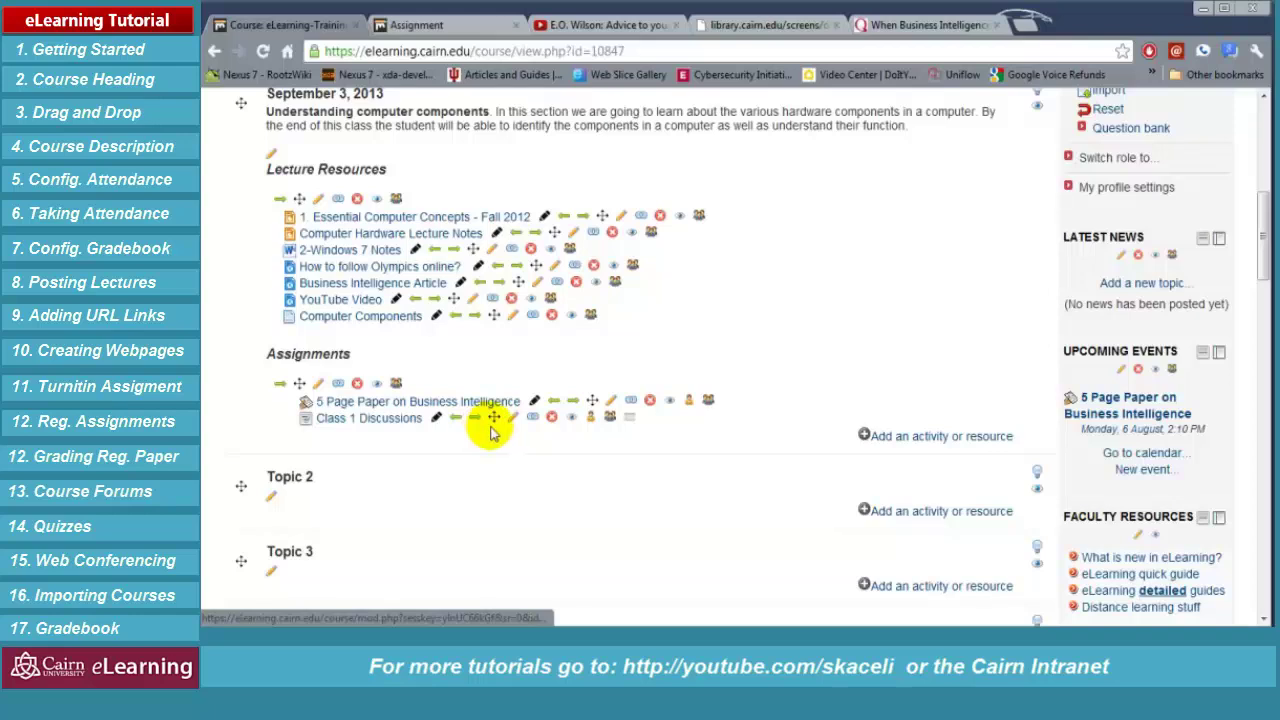
Reopen the Class 1 Discussions forum to view its Wikipedia topic
left_click(372, 420)
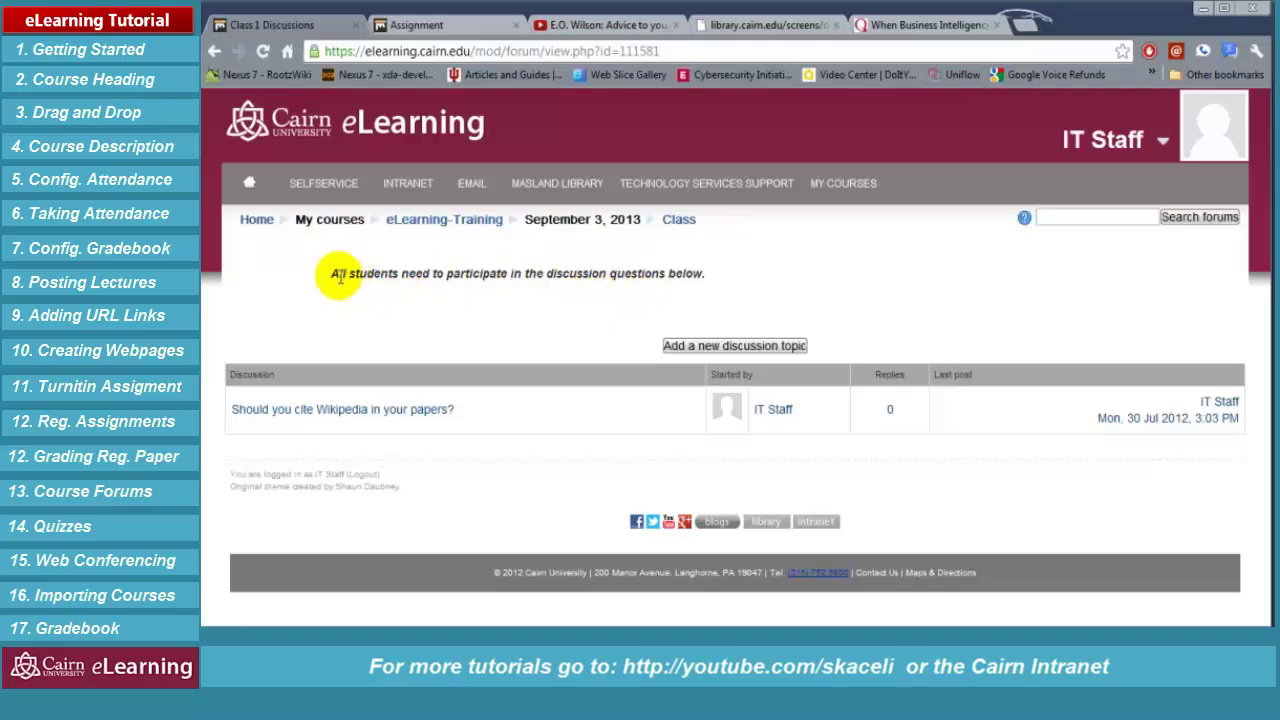
left_click_drag(706, 273, 371, 274)
left_click(486, 300)
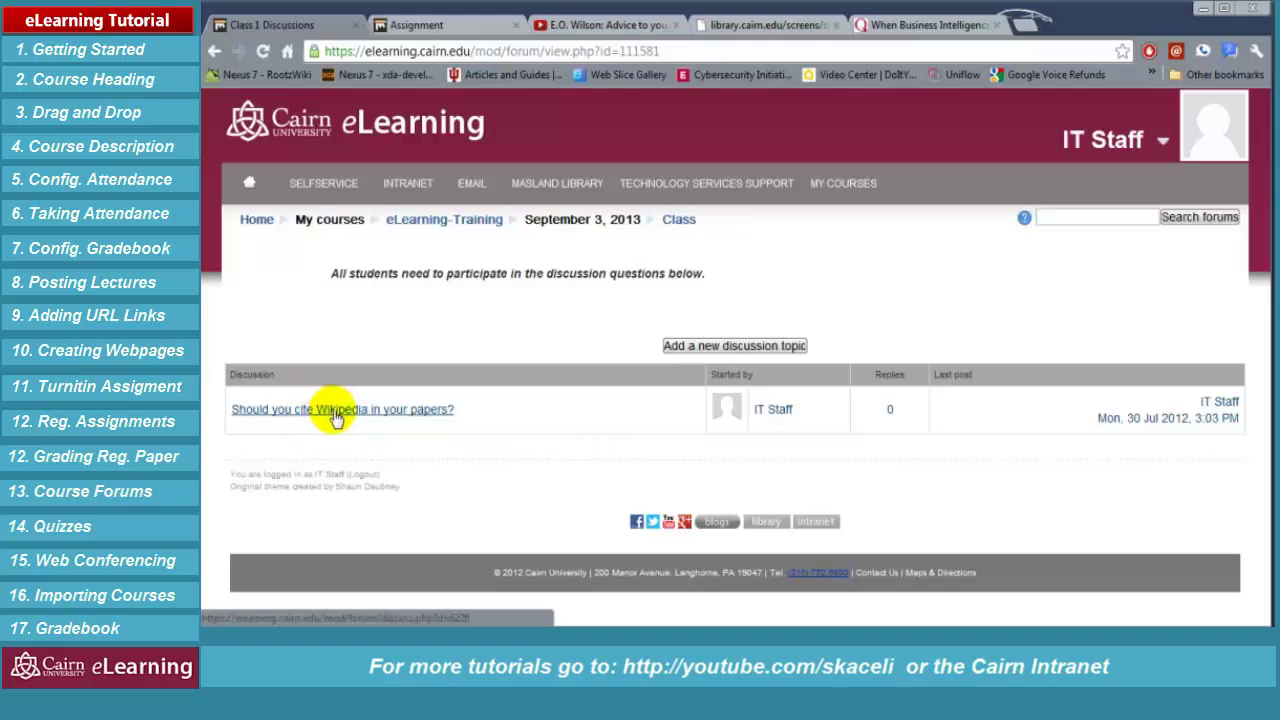
Open the Wikipedia citation discussion and write the reply 'You should not......'
left_click(334, 413)
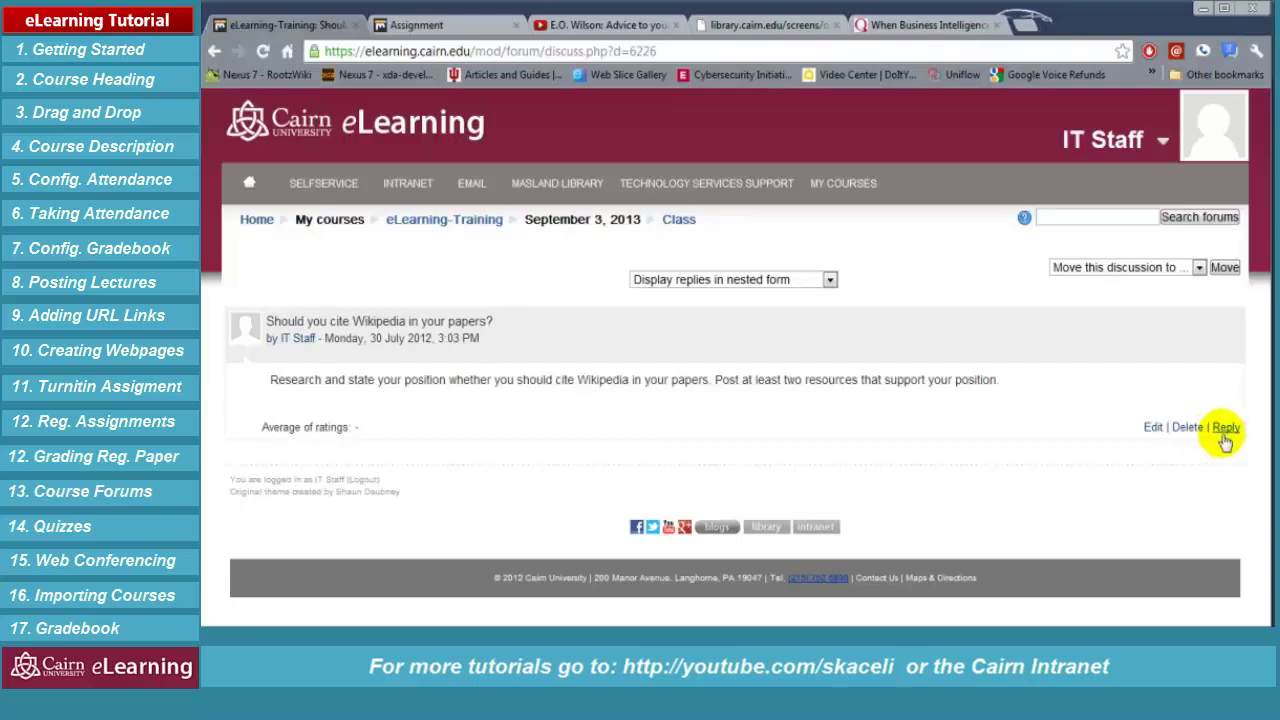
left_click(1226, 428)
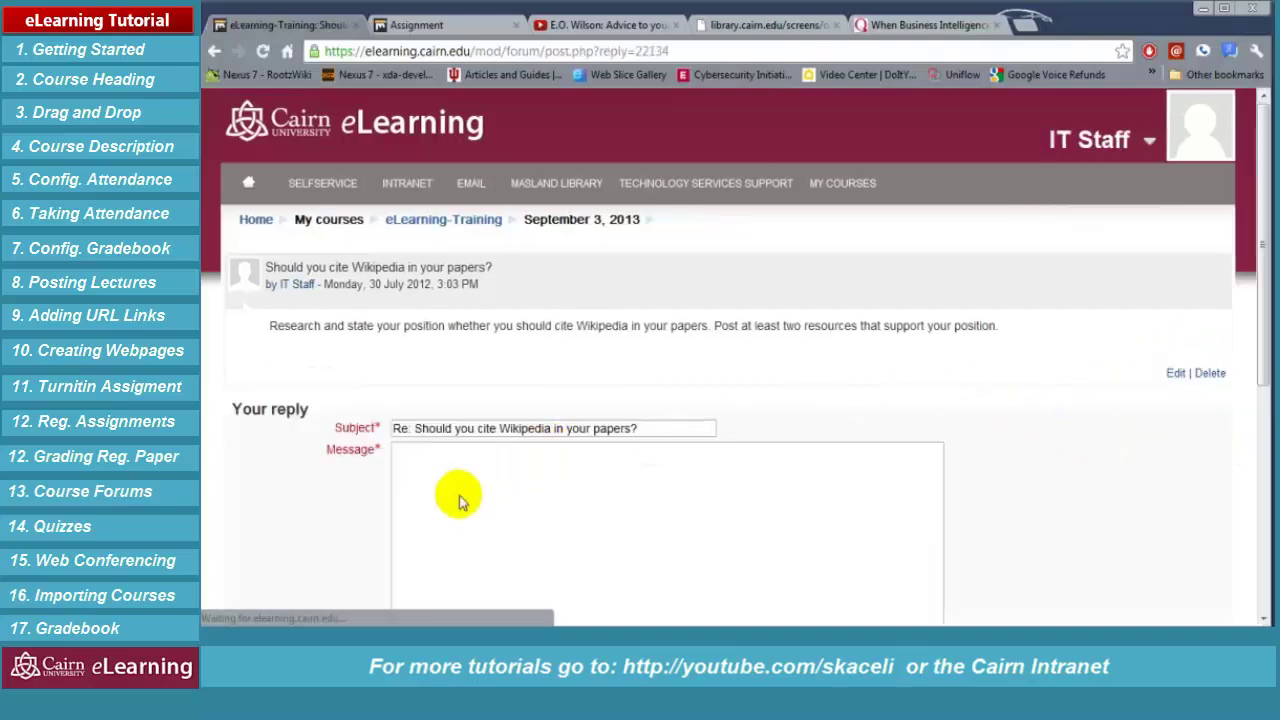
left_click(457, 520)
scroll(457, 510, "down", 2)
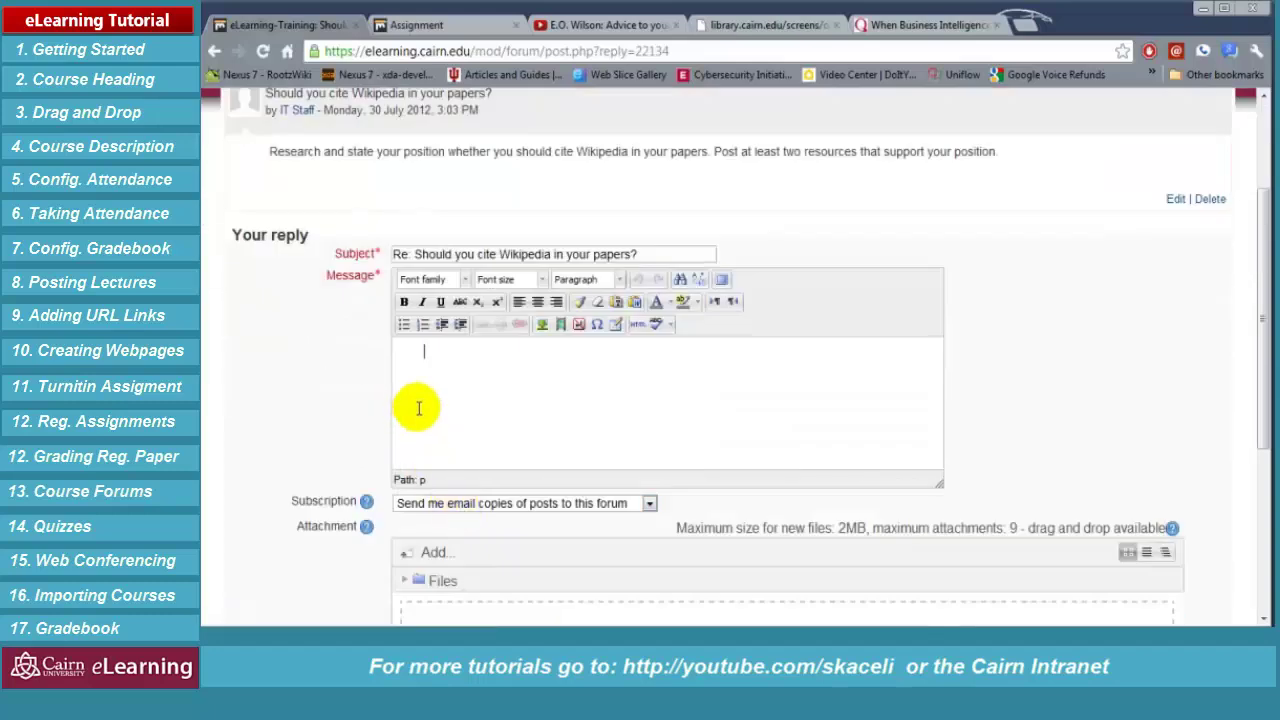
left_click(410, 355)
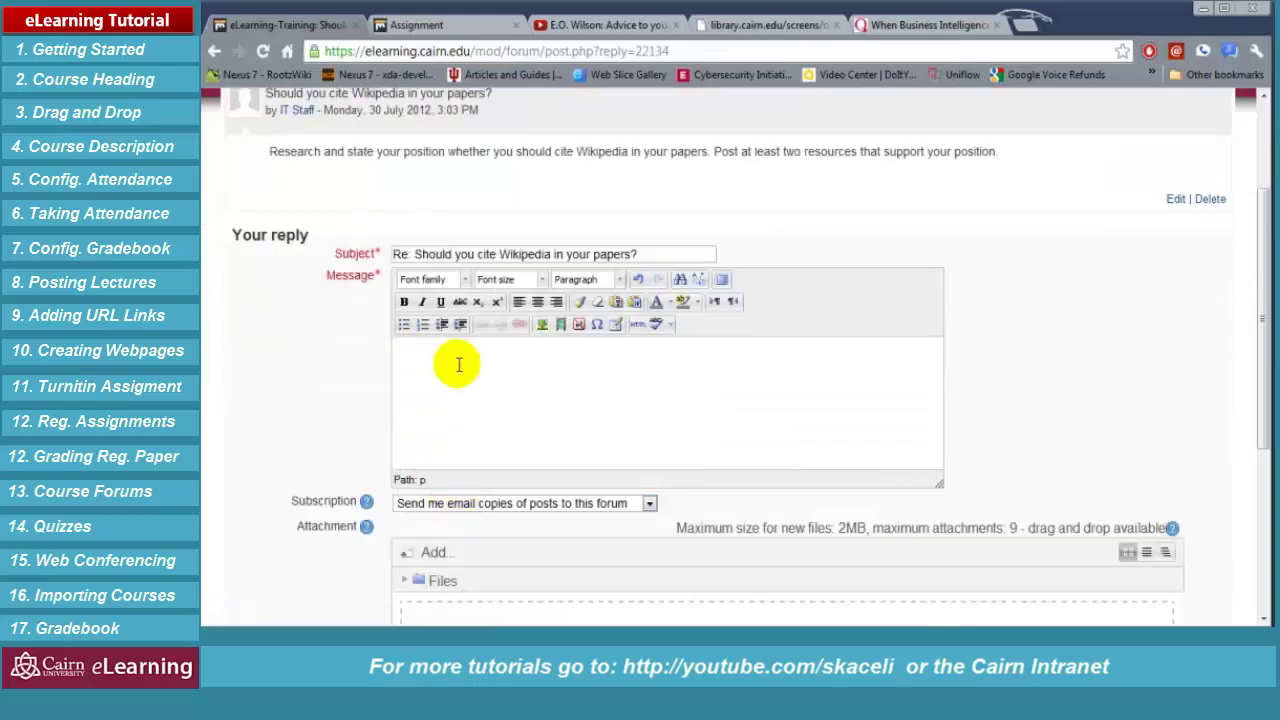
type("You should not......")
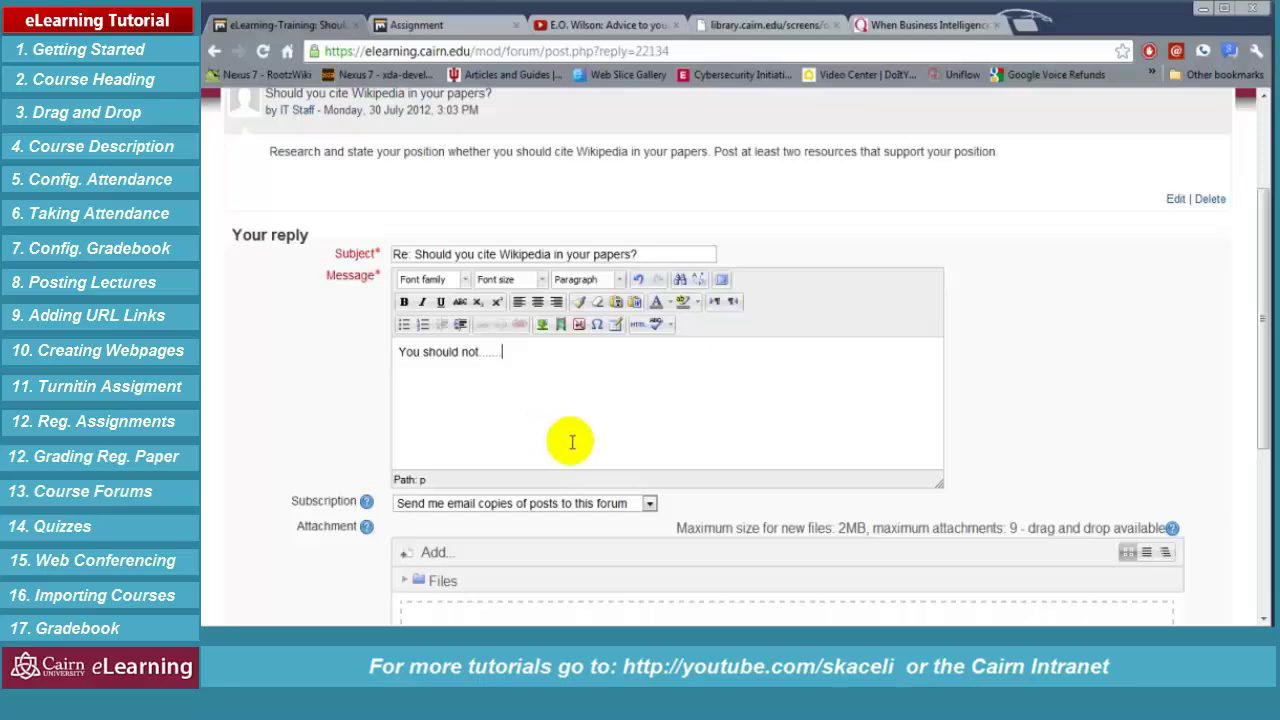
Post the reply to the forum and view it nested in the thread
scroll(560, 430, "down", 1)
scroll(417, 468, "down", 3)
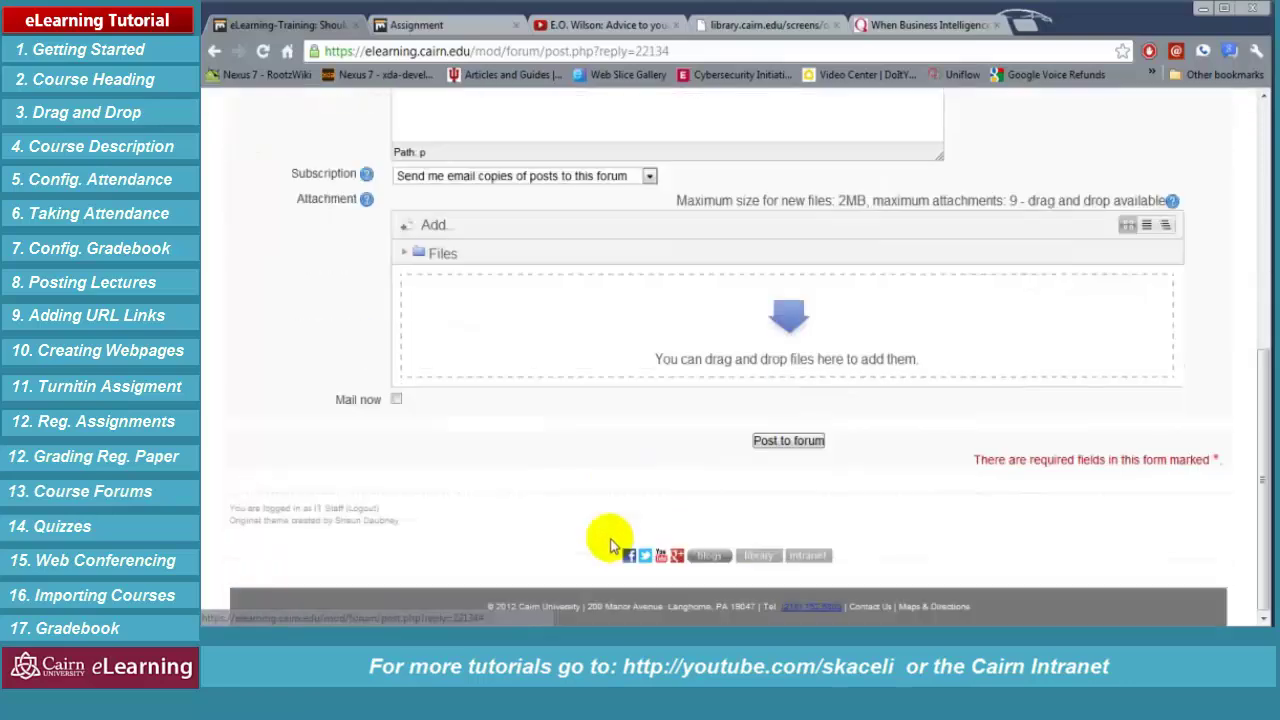
left_click(789, 439)
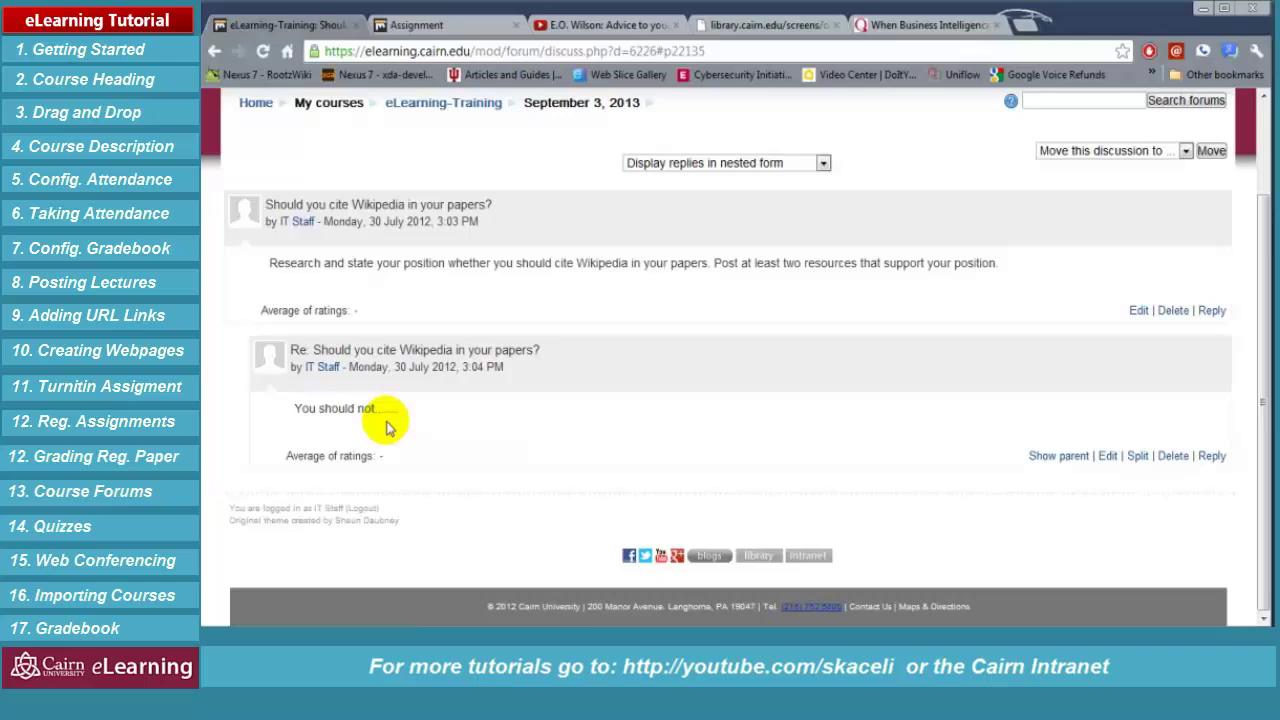
scroll(560, 265, "up", 2)
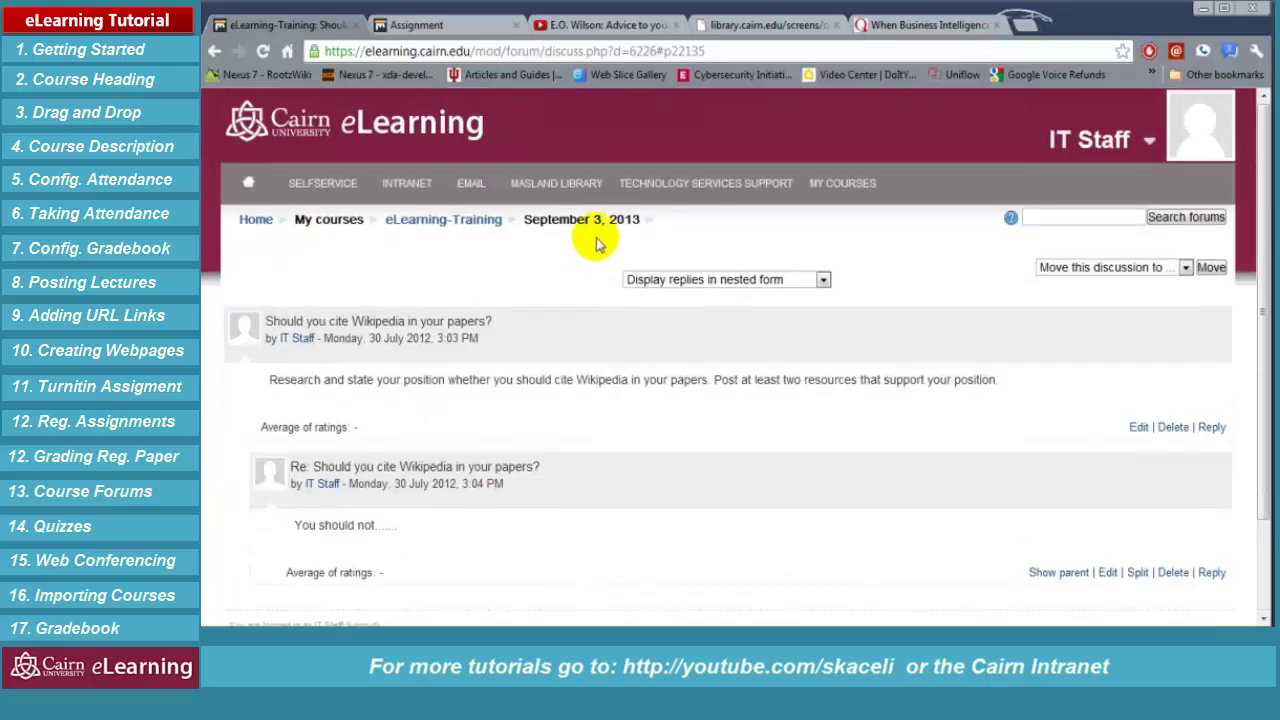
left_click(843, 230)
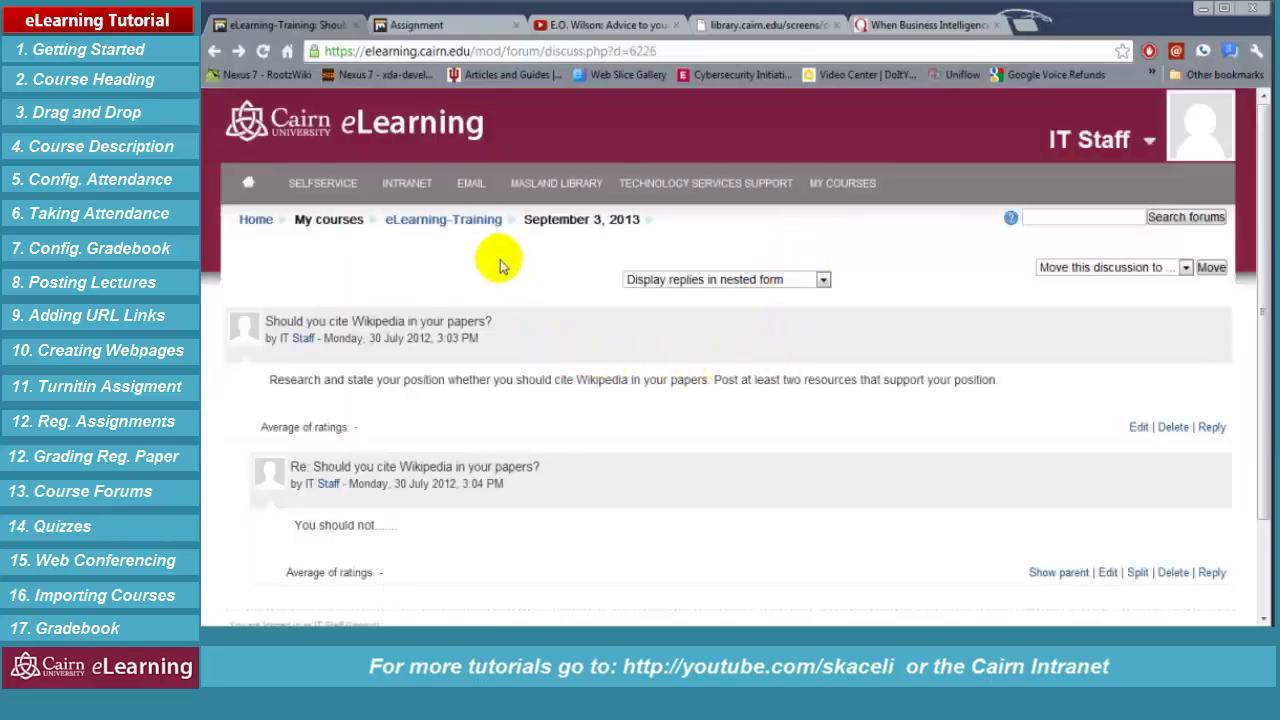
Visit Class 1 Discussions from eLearning-Training, then return to the course's September 3, 2013 section
left_click(471, 232)
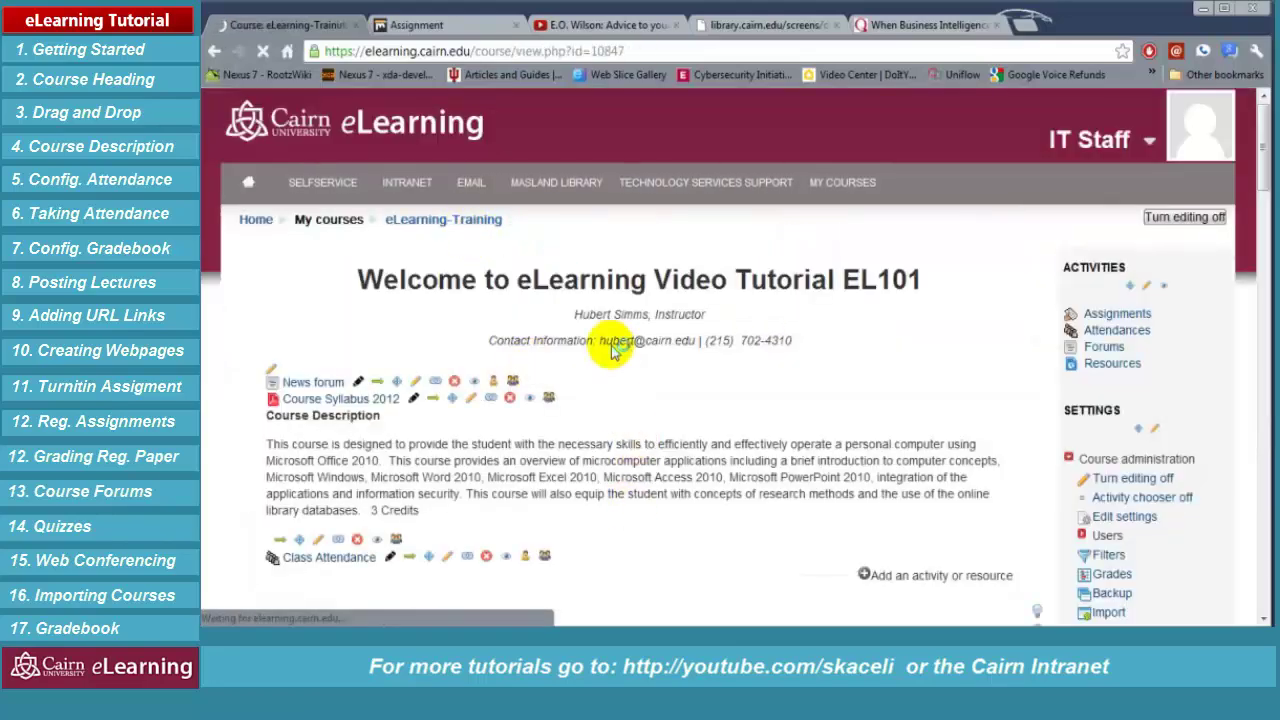
scroll(620, 360, "down", 1)
scroll(575, 420, "down", 2)
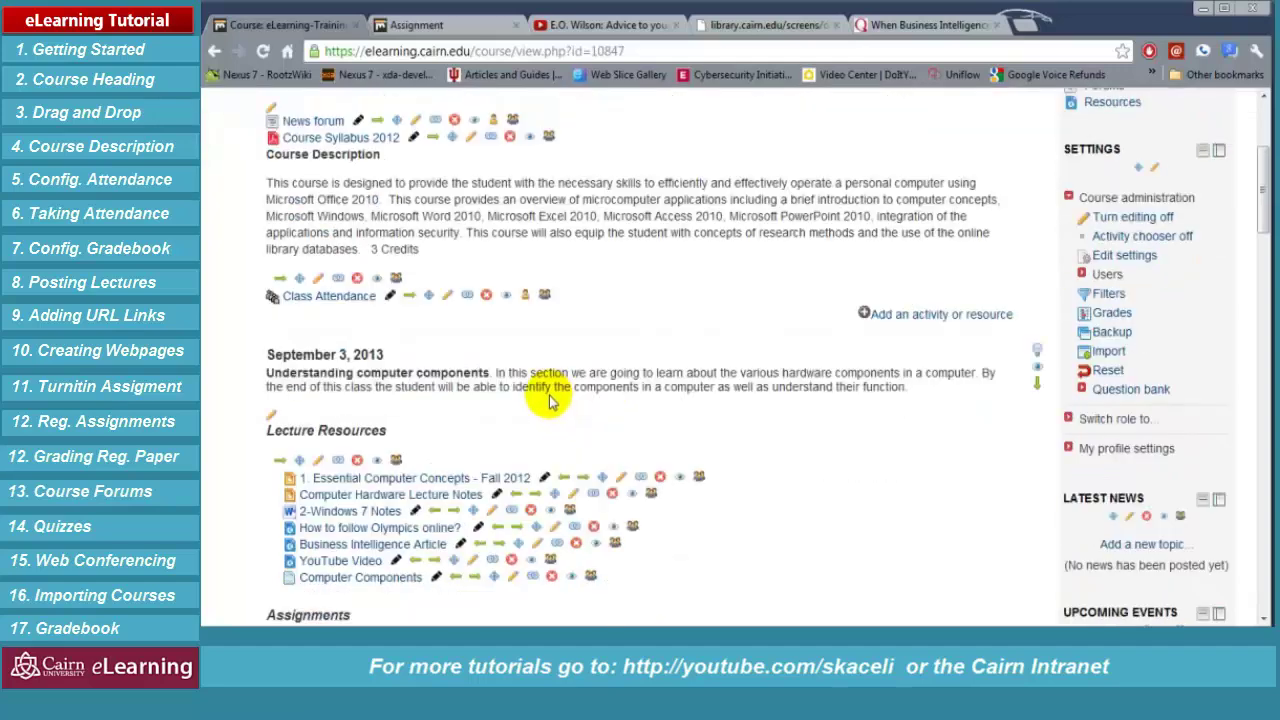
scroll(471, 506, "down", 3)
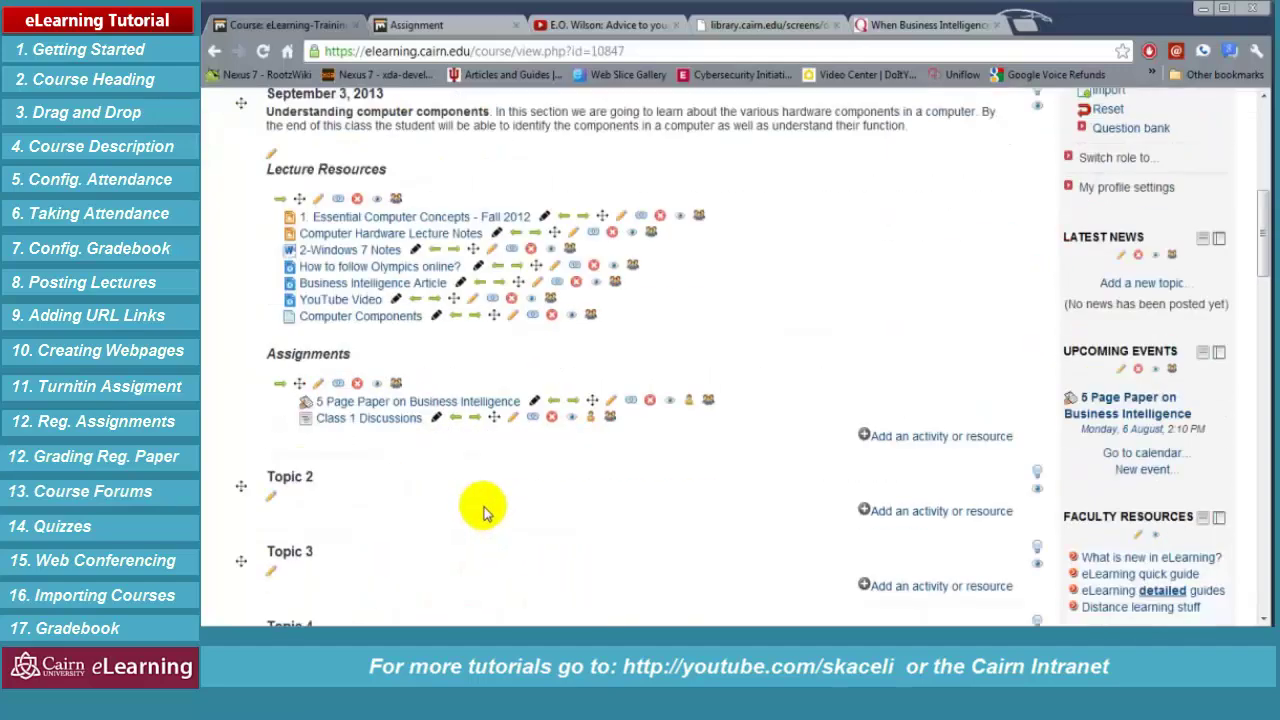
left_click(388, 420)
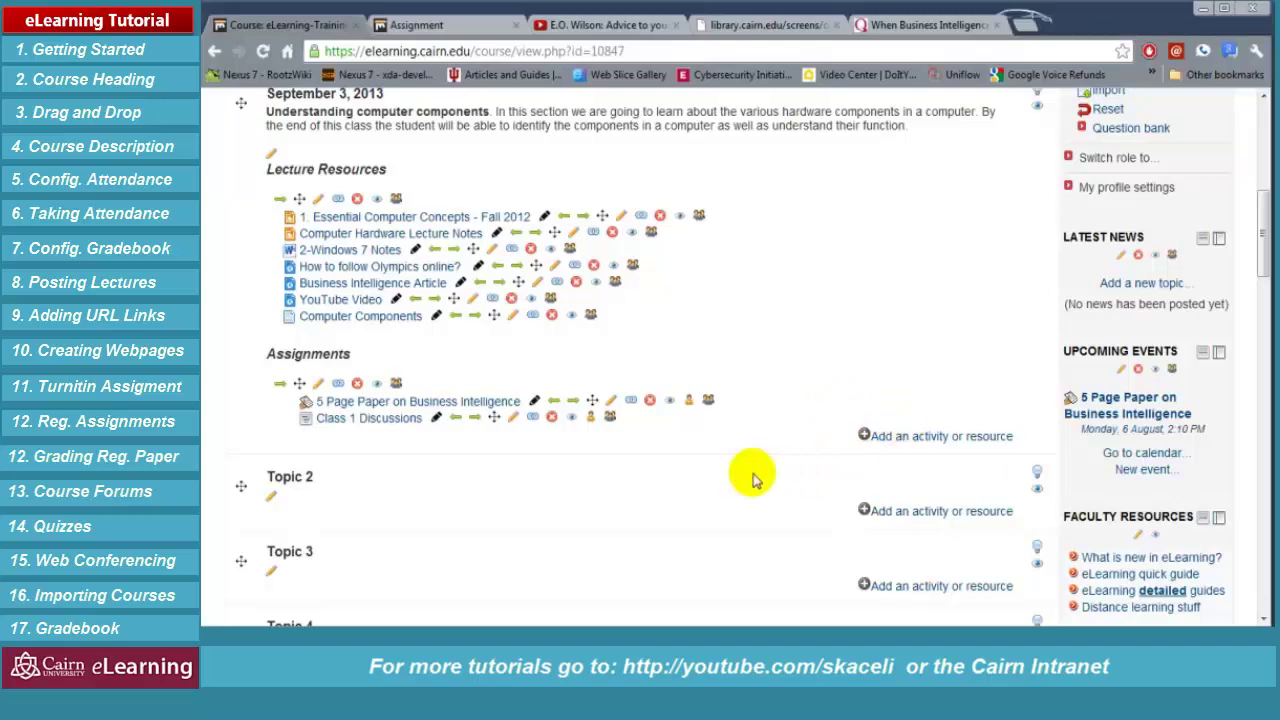
scroll(931, 333, "up", 3)
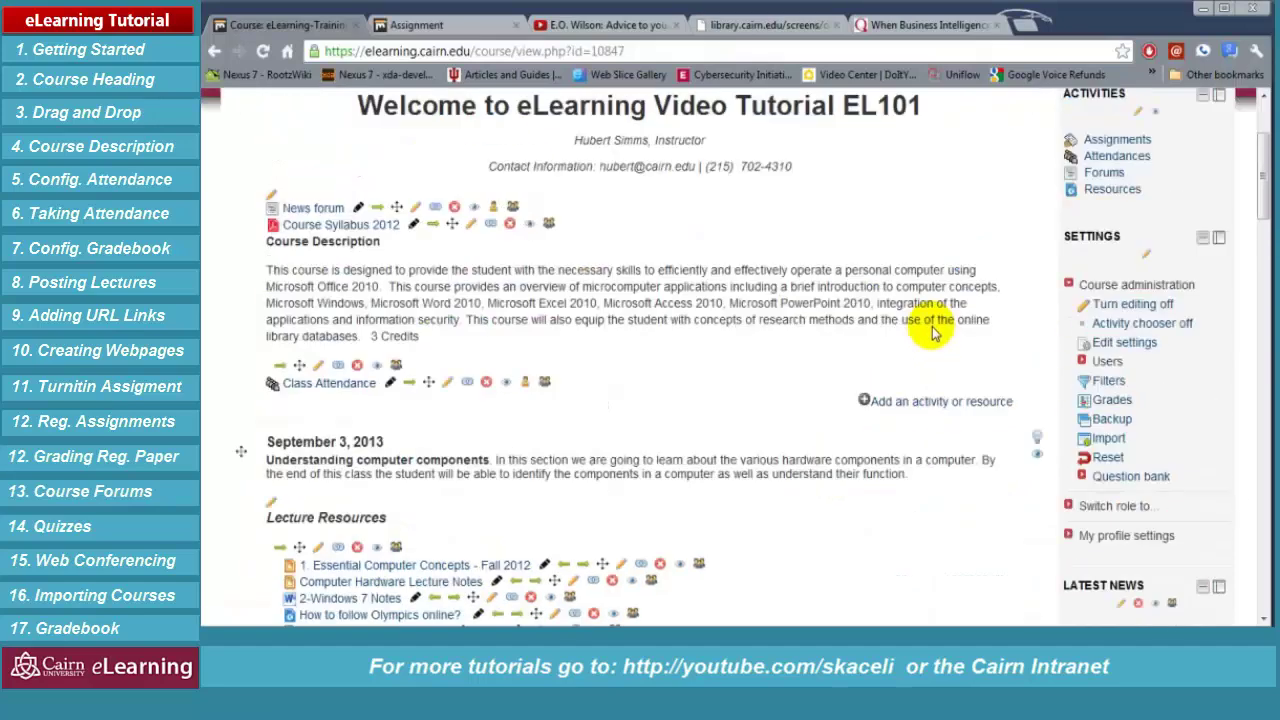
scroll(931, 333, "up", 2)
scroll(740, 363, "down", 3)
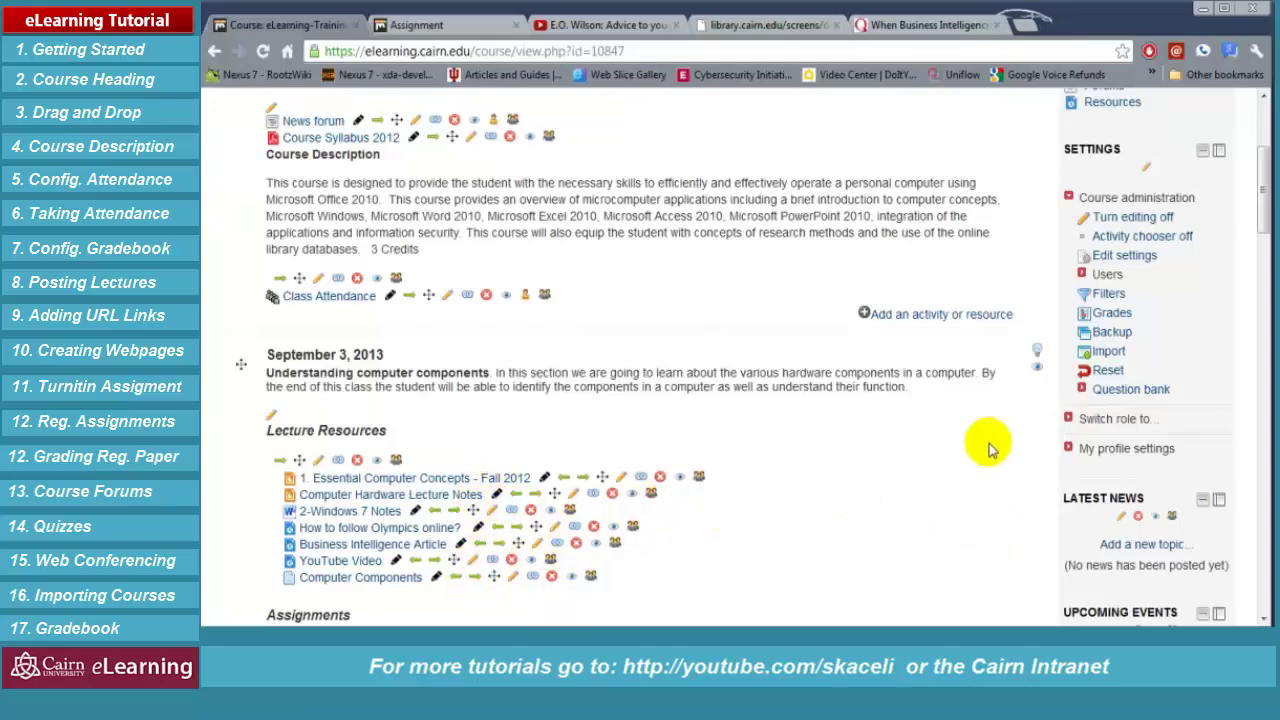
scroll(988, 449, "down", 1)
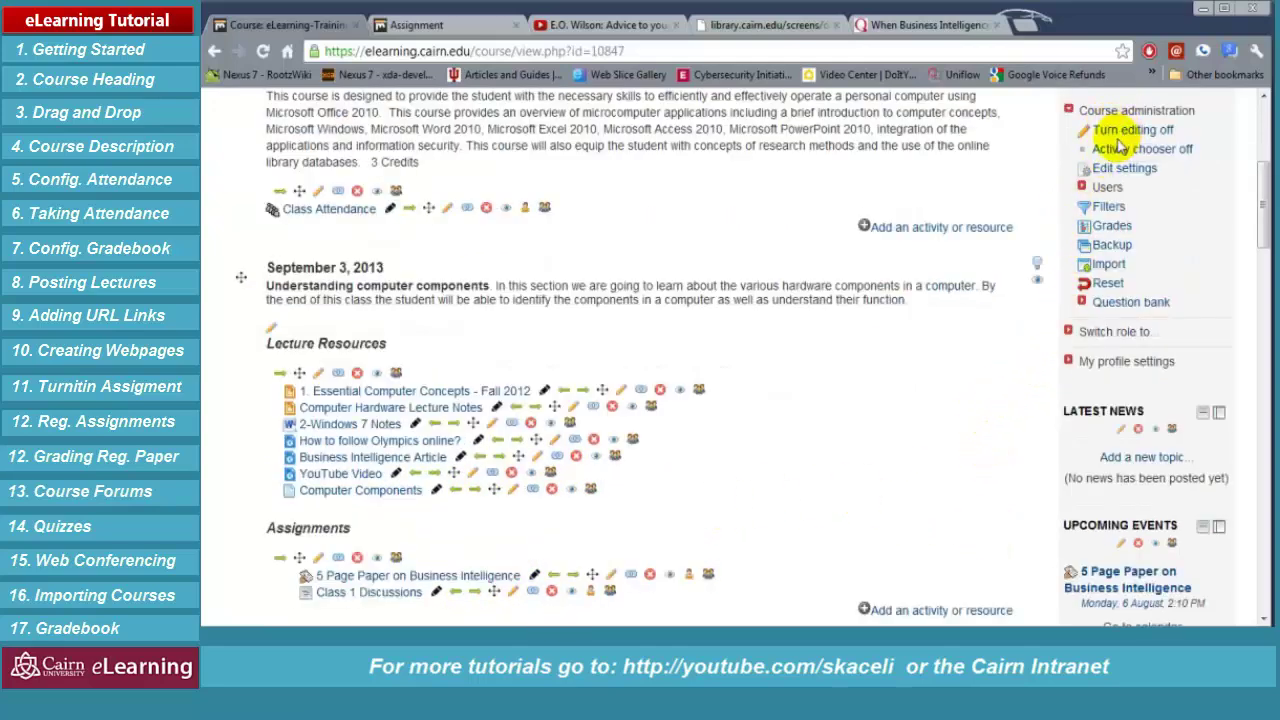
scroll(1122, 150, "up", 1)
scroll(960, 440, "down", 3)
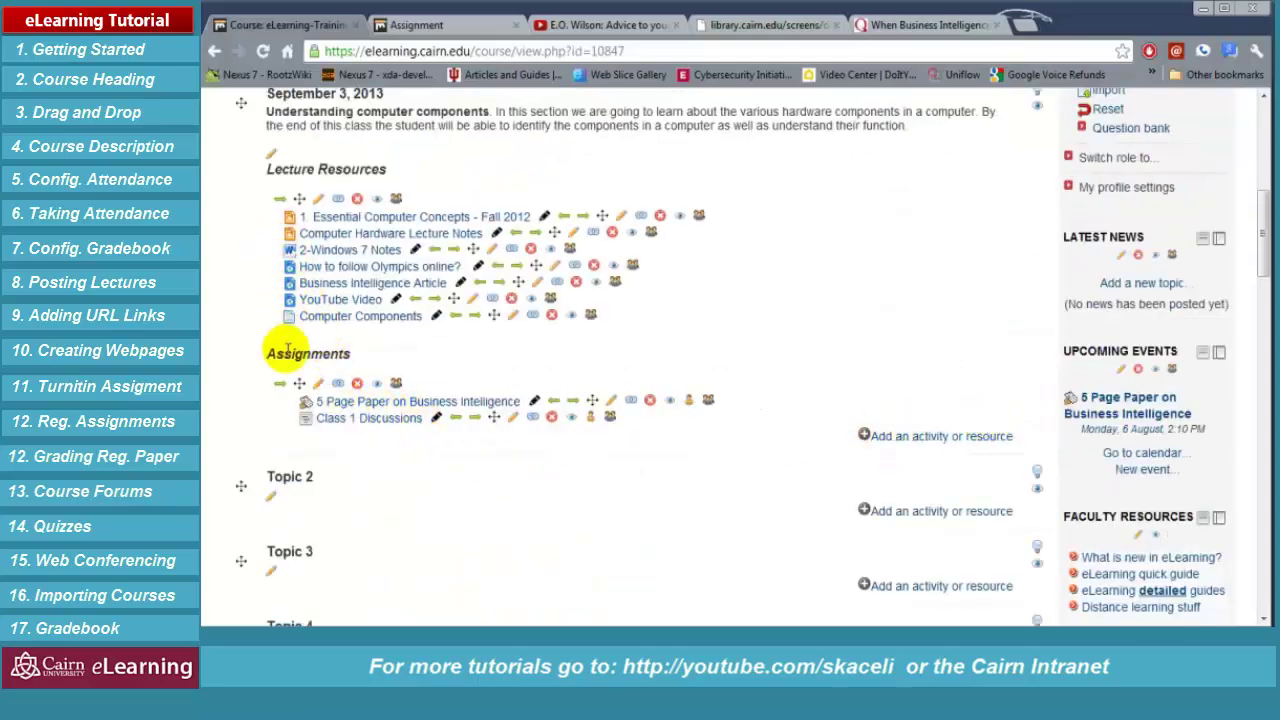
Add a new Quiz activity to the September 3, 2013 section and focus its Name field
left_click(919, 437)
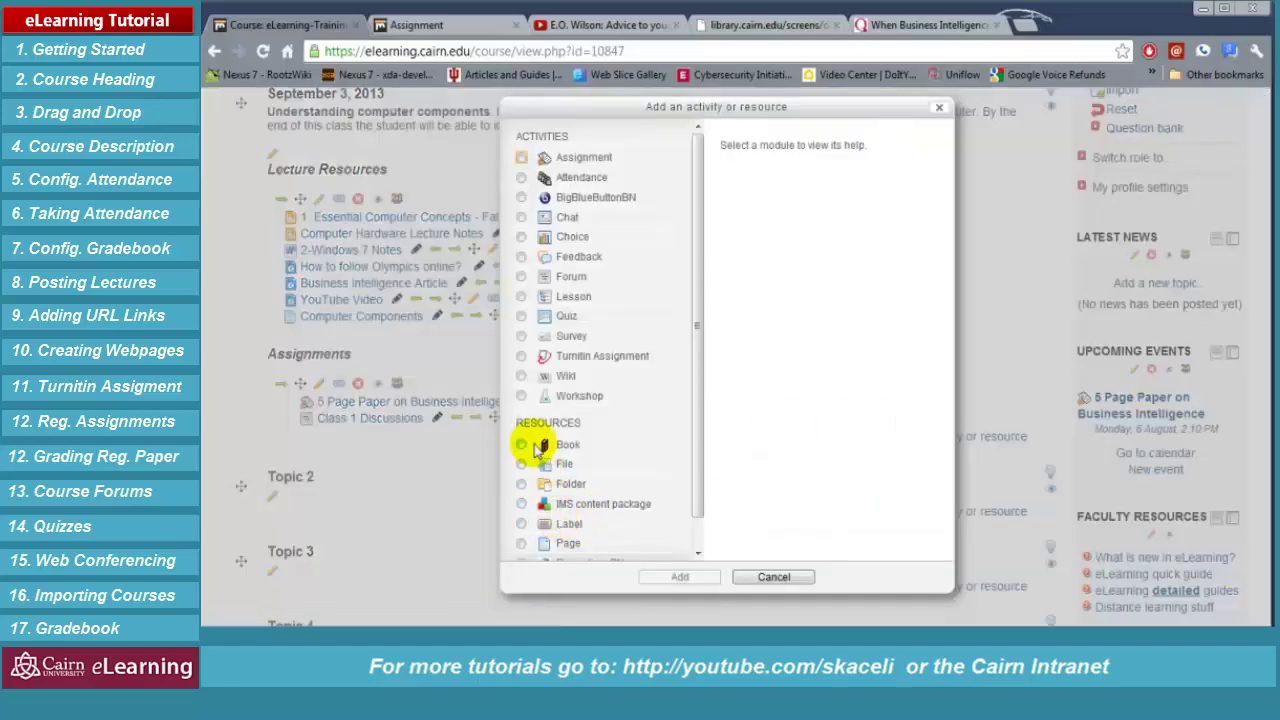
left_click(521, 316)
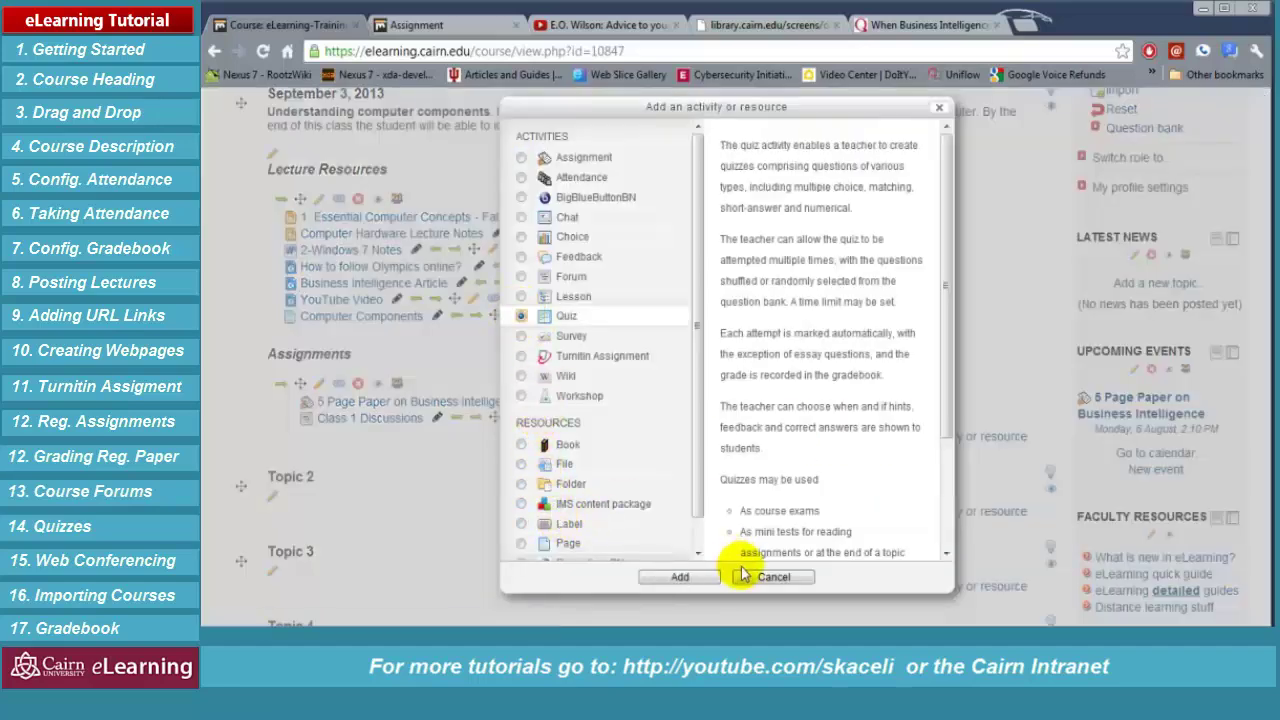
left_click(700, 577)
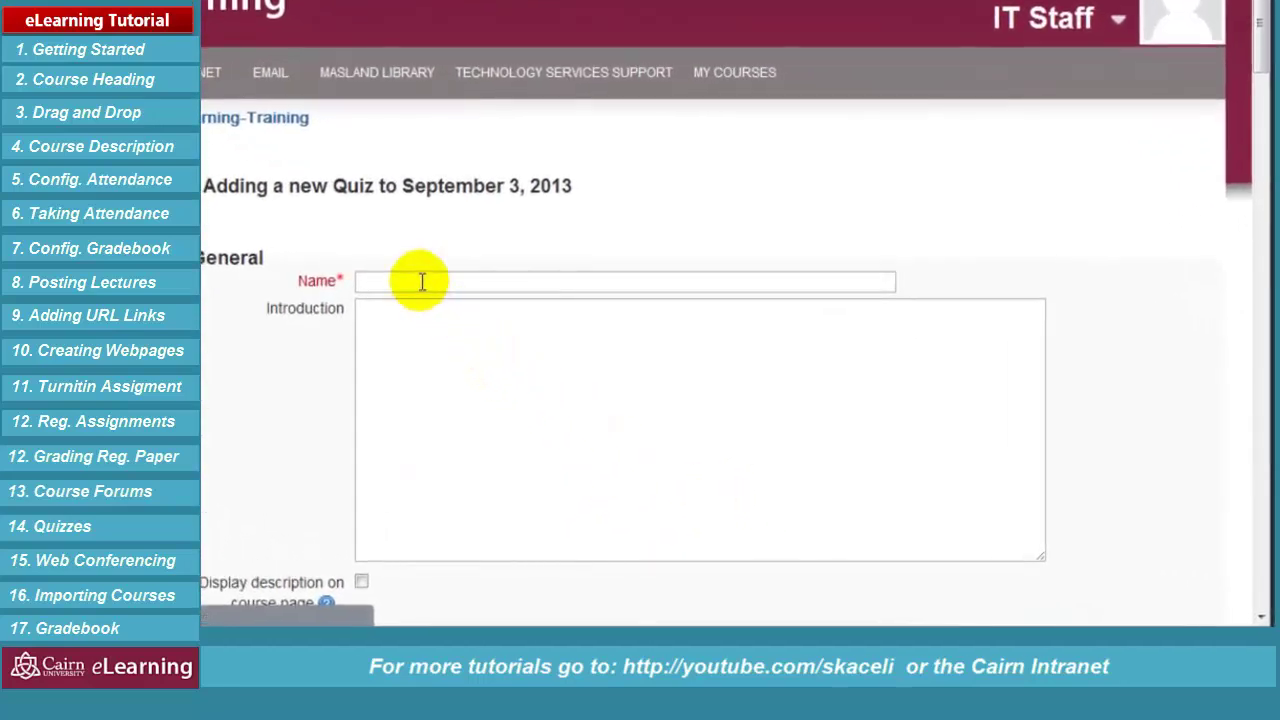
left_click(421, 280)
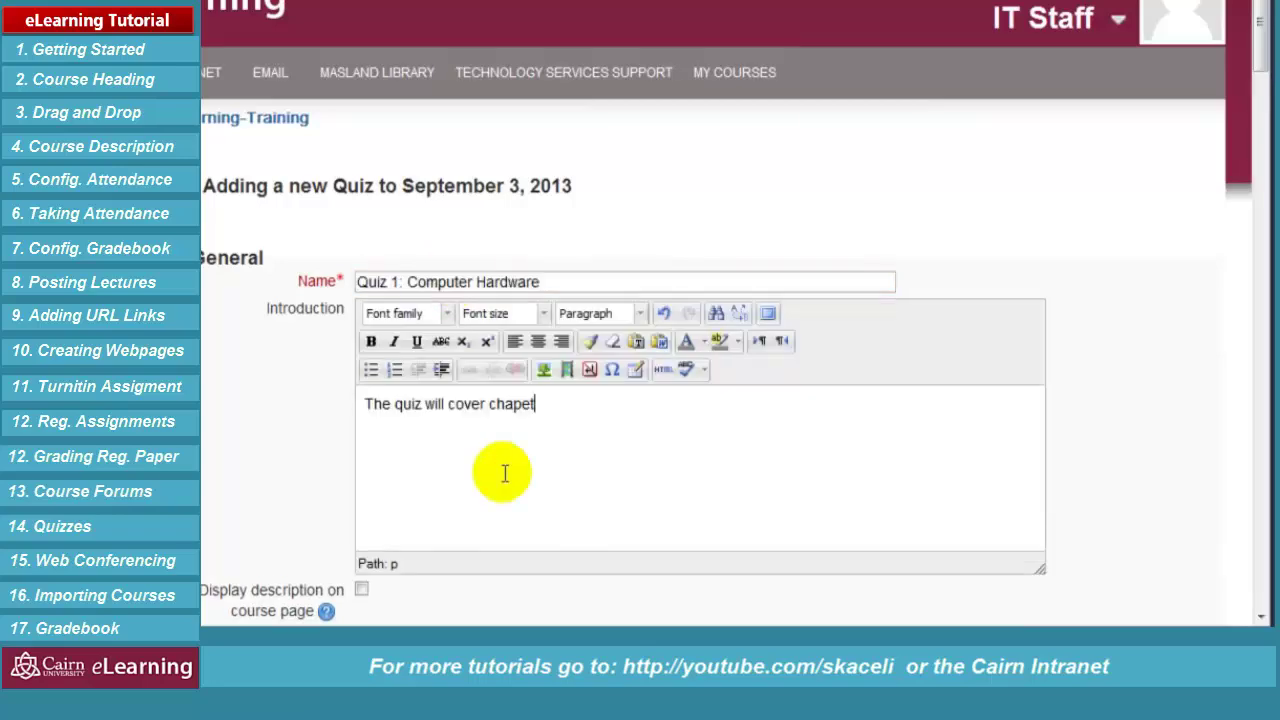
Enter the introduction covering chapter 1 from the textbook and the class lecture
type("r 1 from the textbook an")
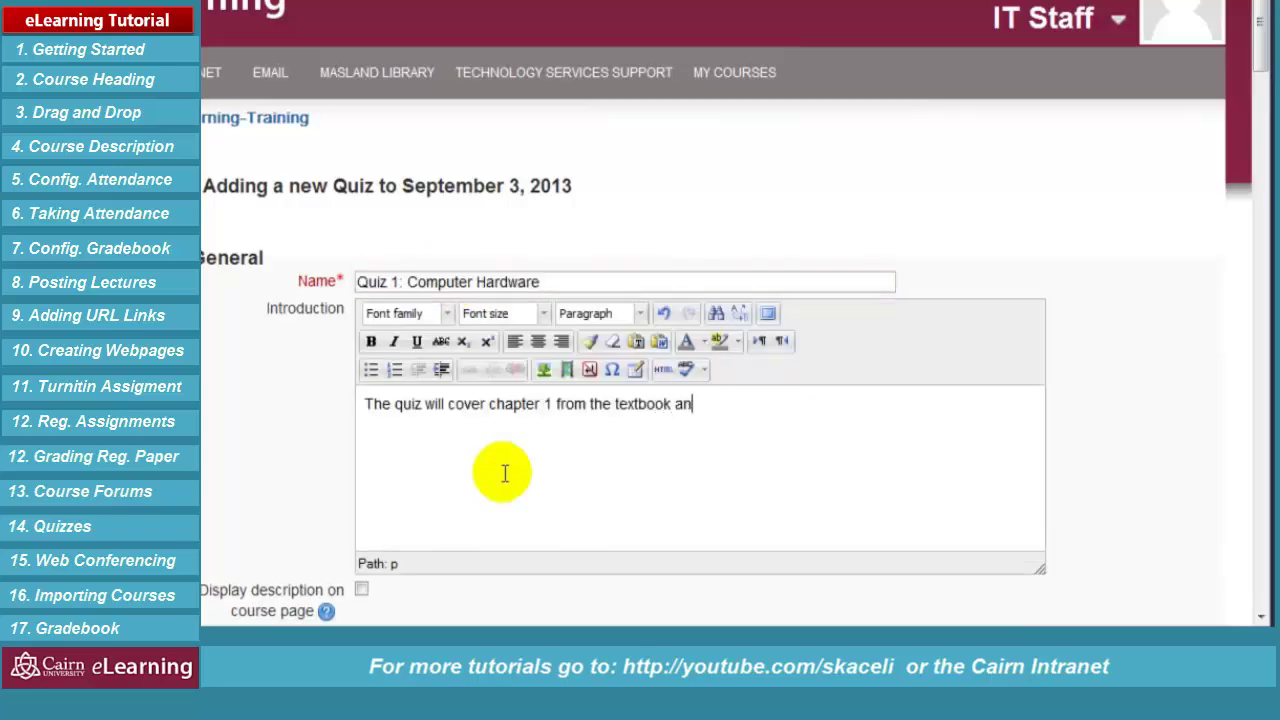
type("d the class lecture.")
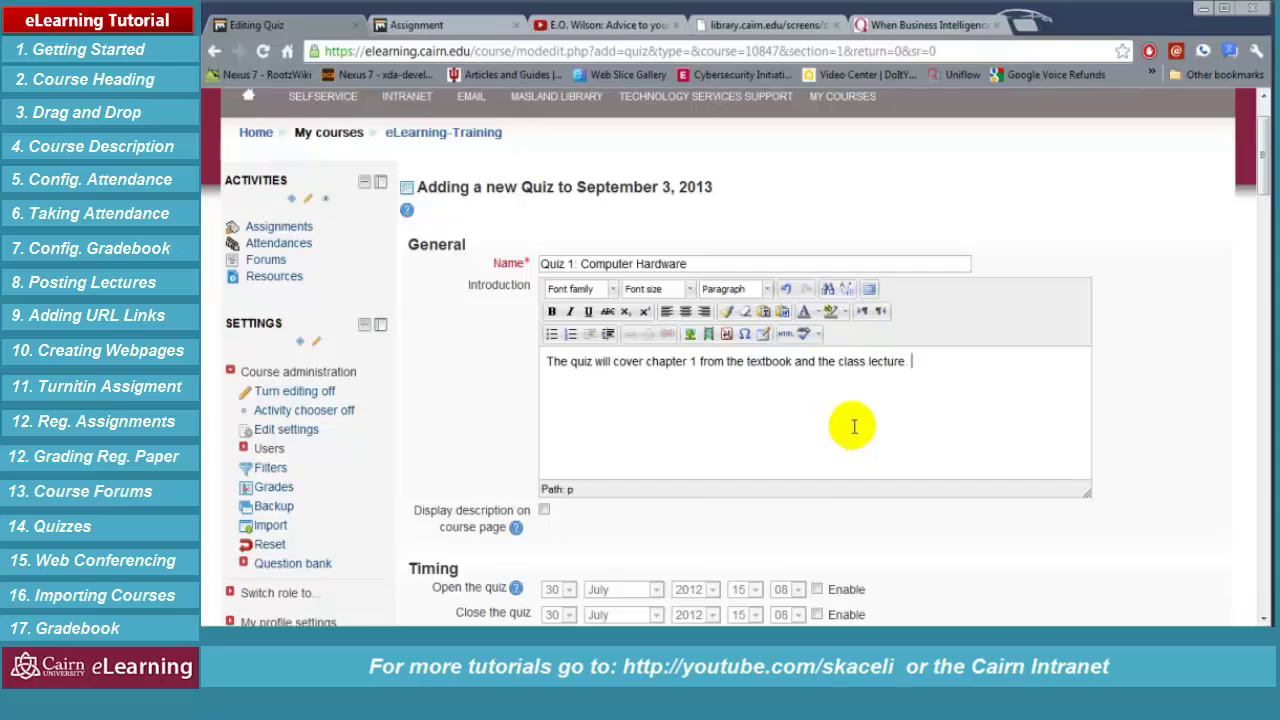
scroll(851, 423, "down", 3)
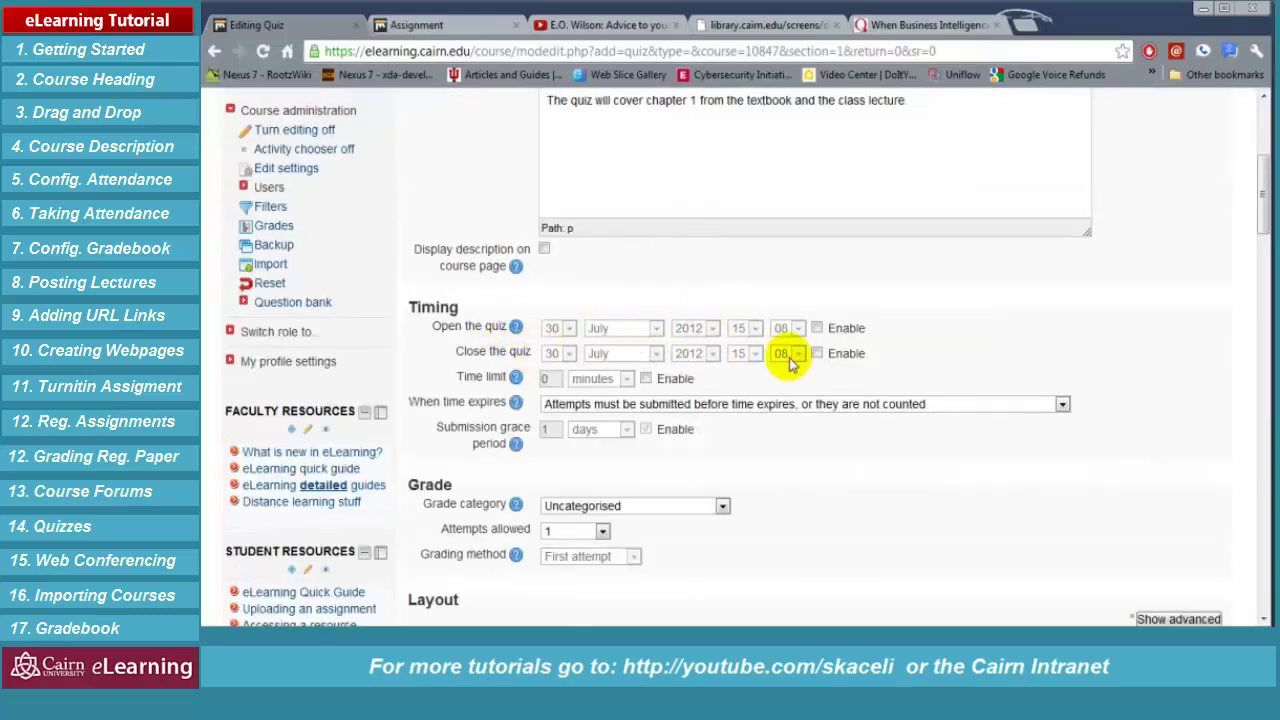
Open the quiz 30 July 2012 at 18:30 and close it at 21:00
left_click(817, 329)
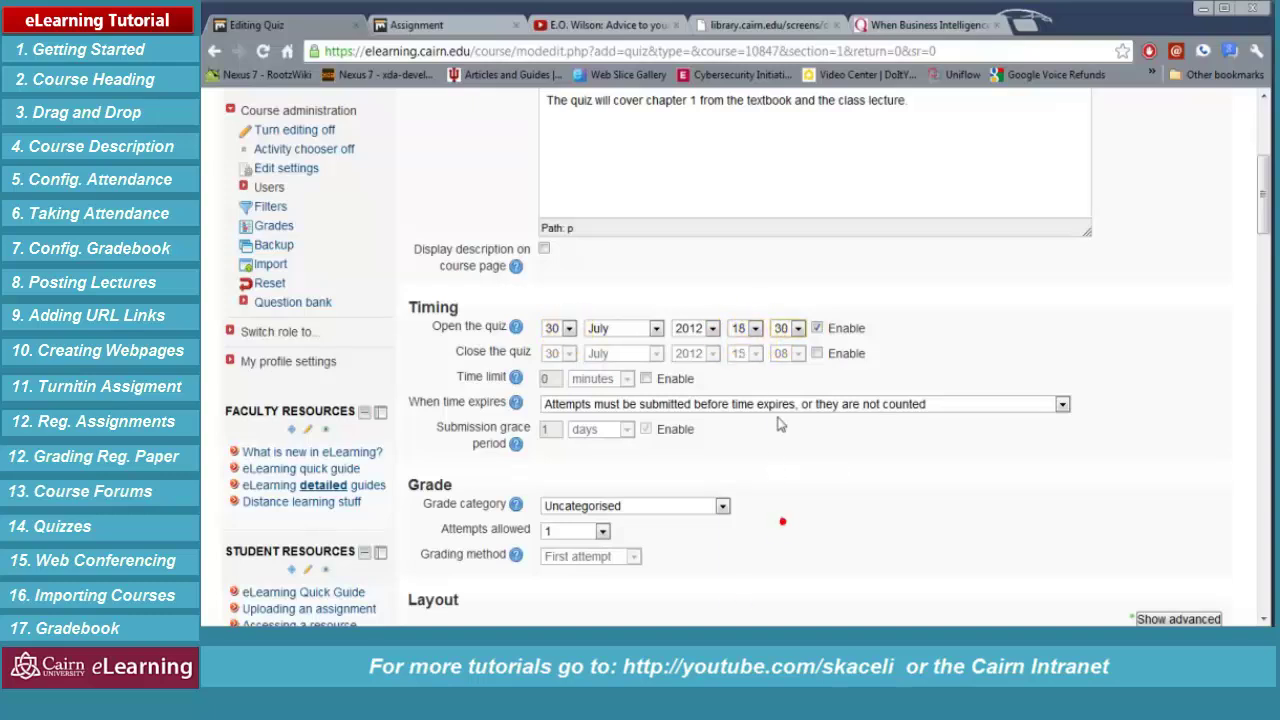
left_click(817, 353)
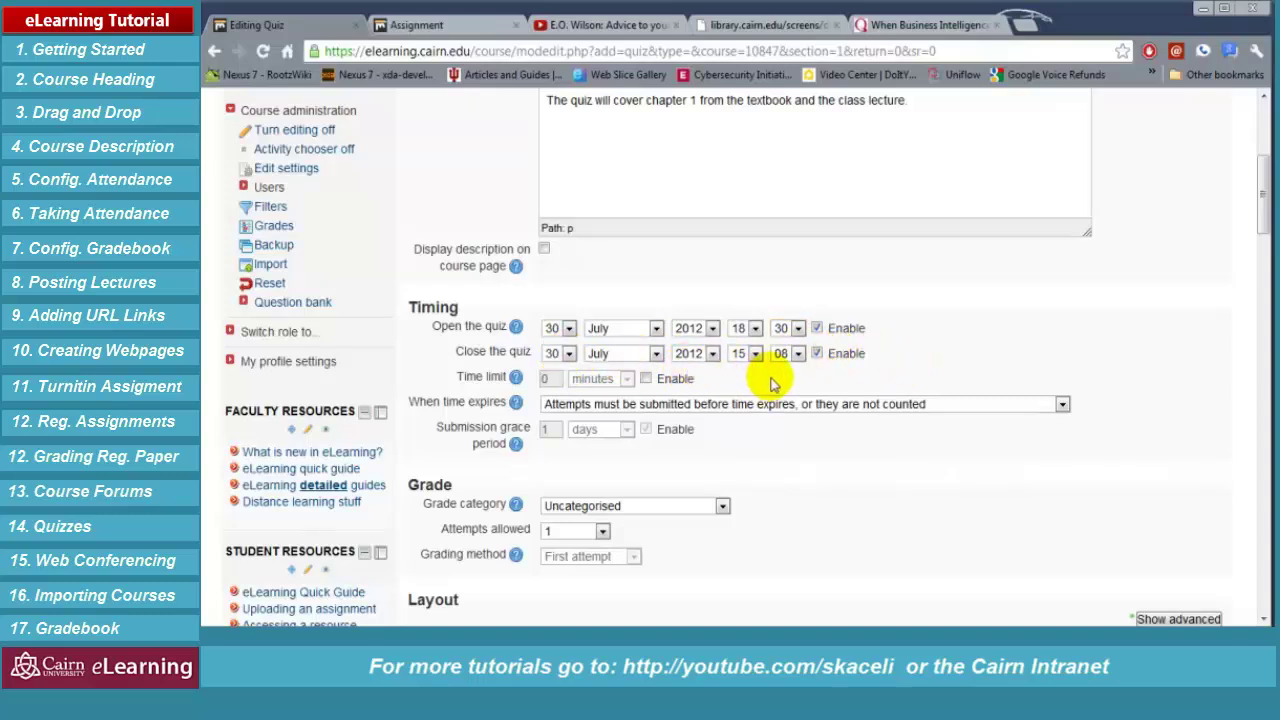
left_click(750, 354)
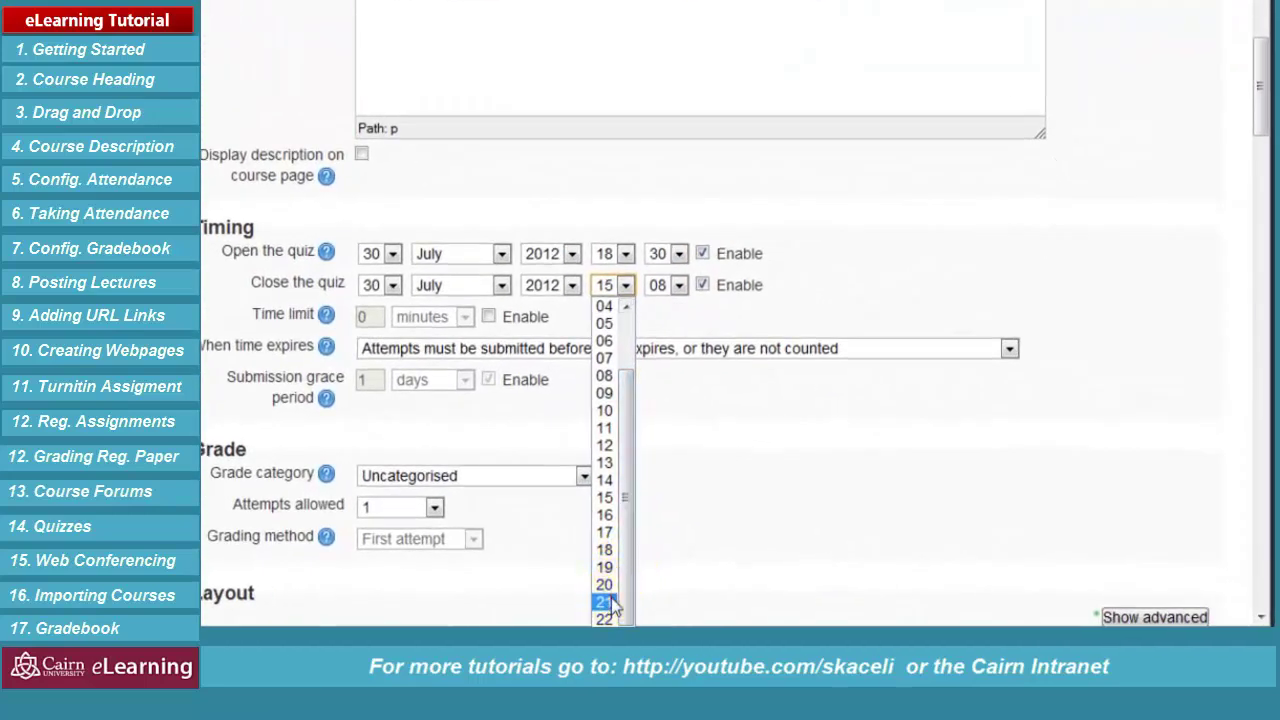
left_click(610, 600)
left_click(678, 285)
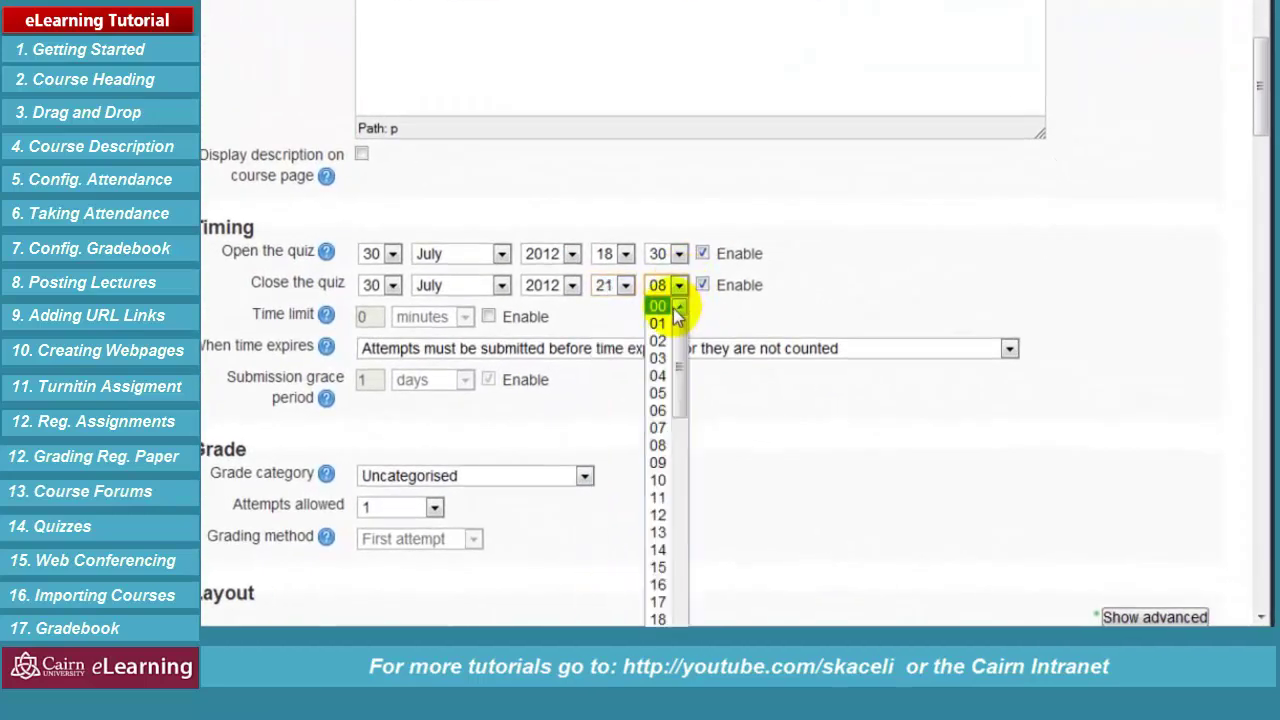
left_click(660, 306)
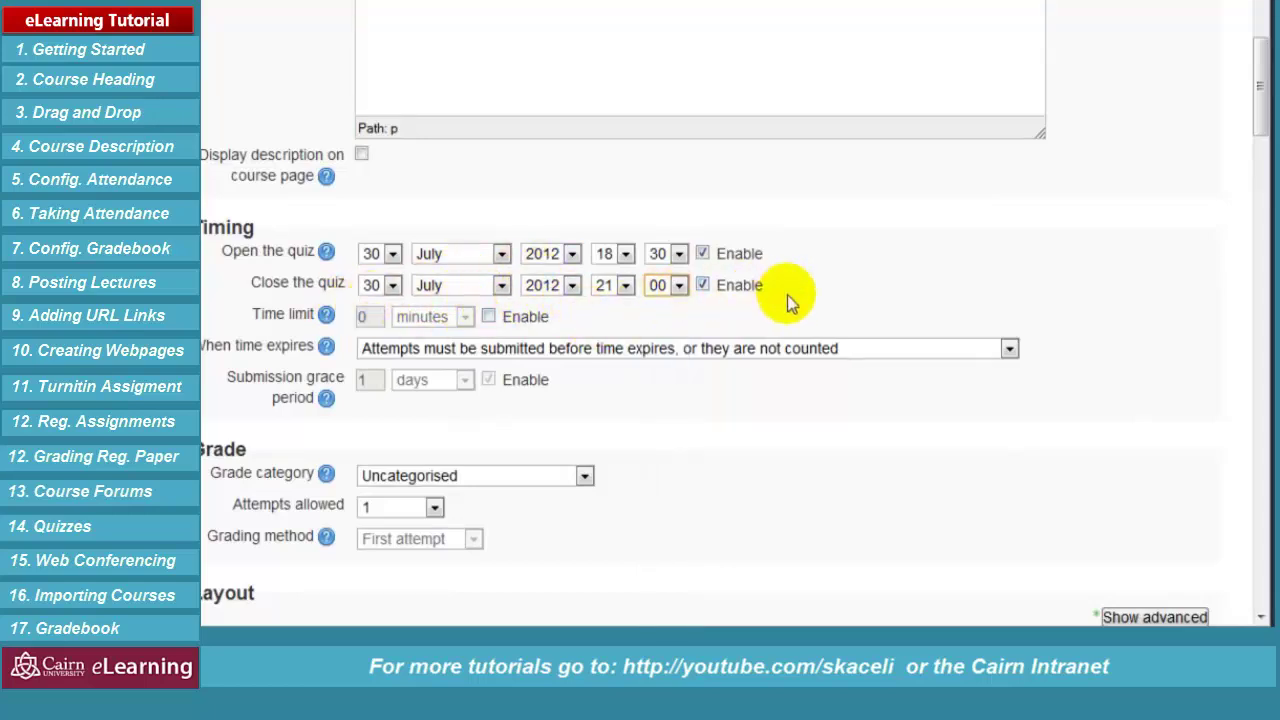
Enable a 10-minute time limit, keeping the current behaviour when time expires
left_click(489, 317)
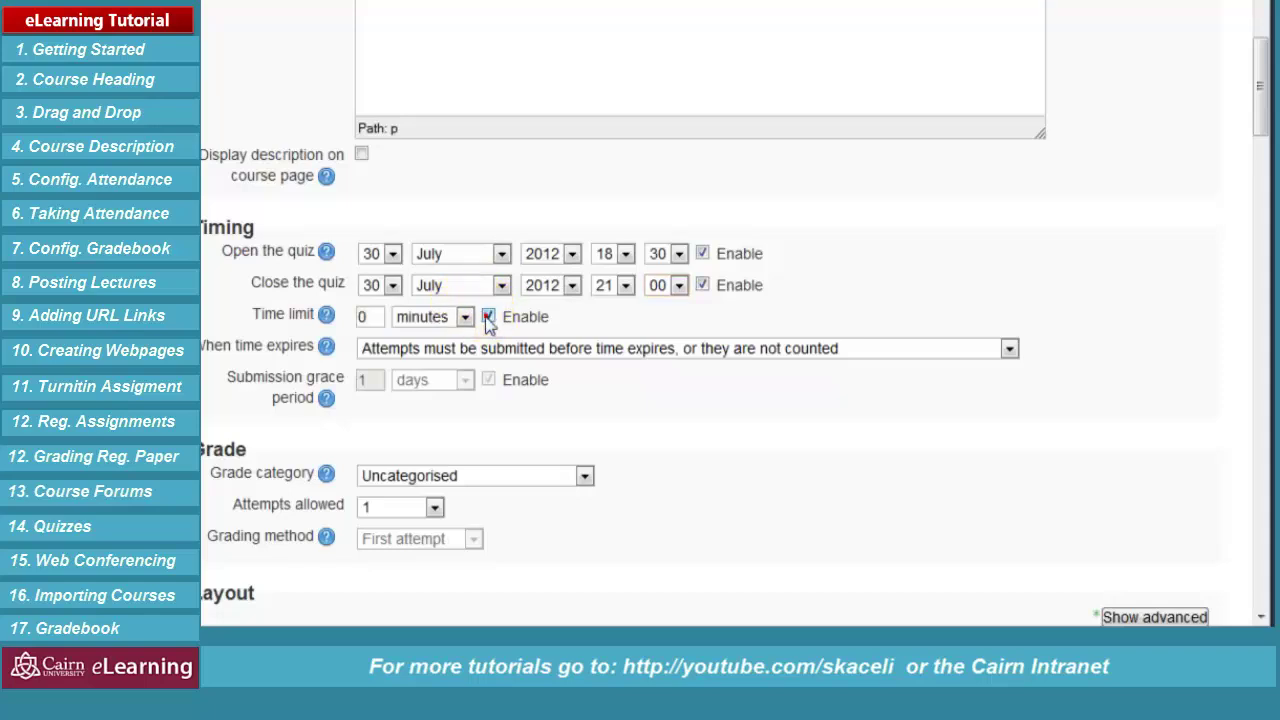
double_click(364, 316)
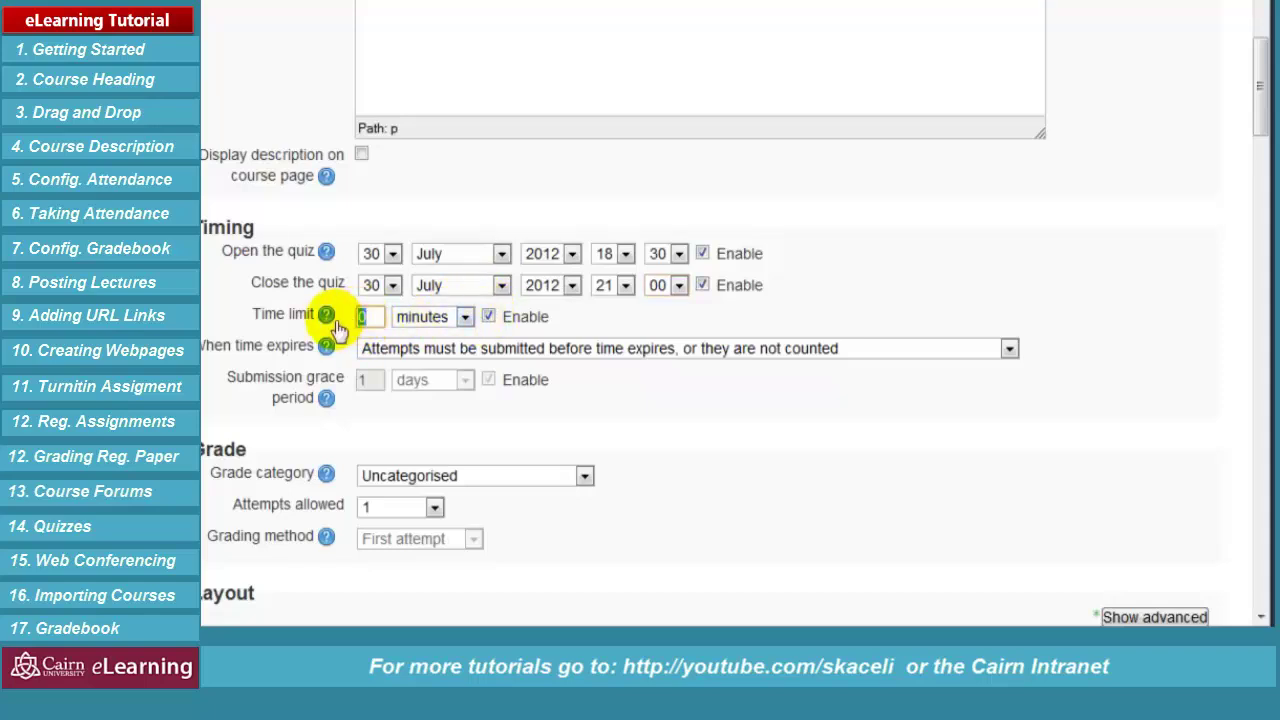
type("10")
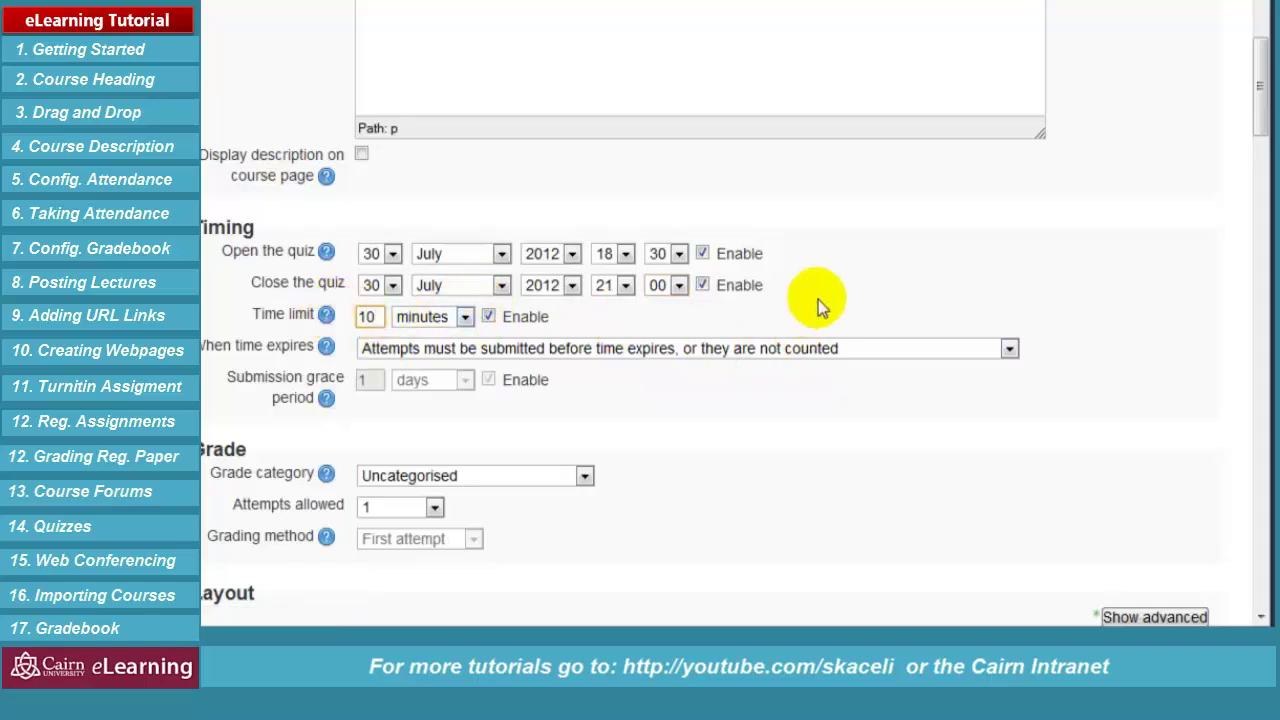
left_click(870, 287)
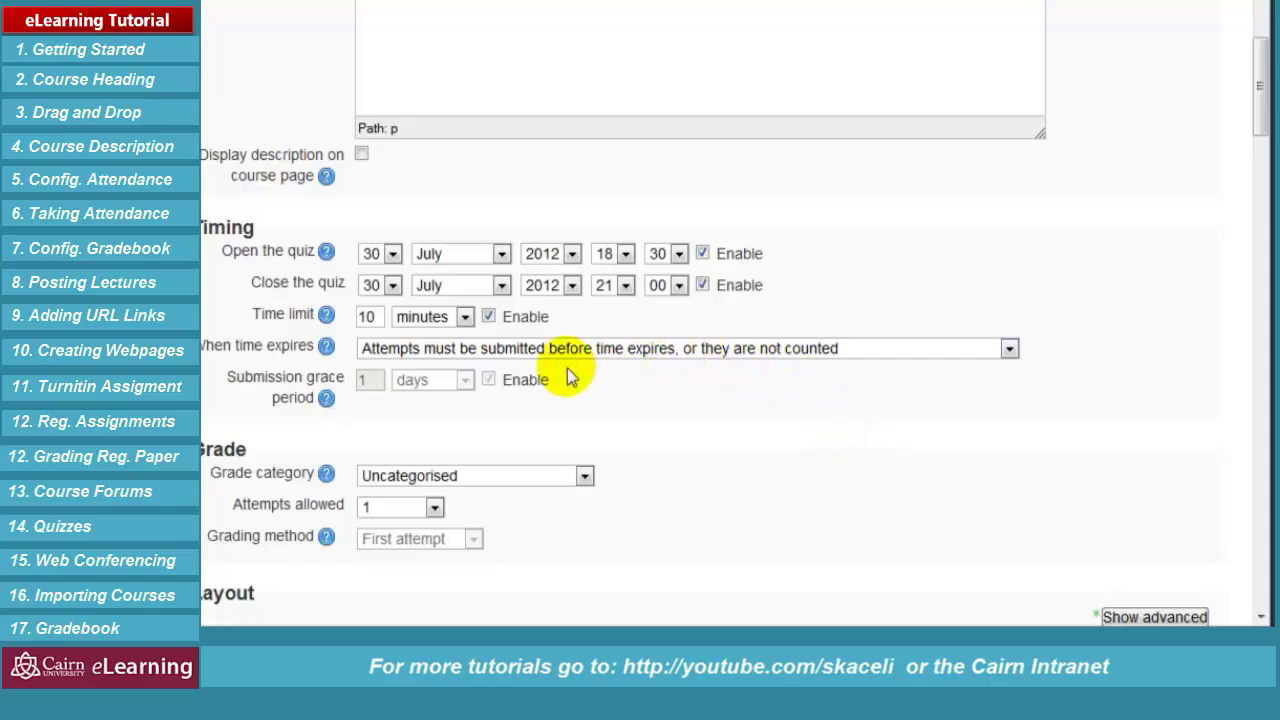
left_click(744, 350)
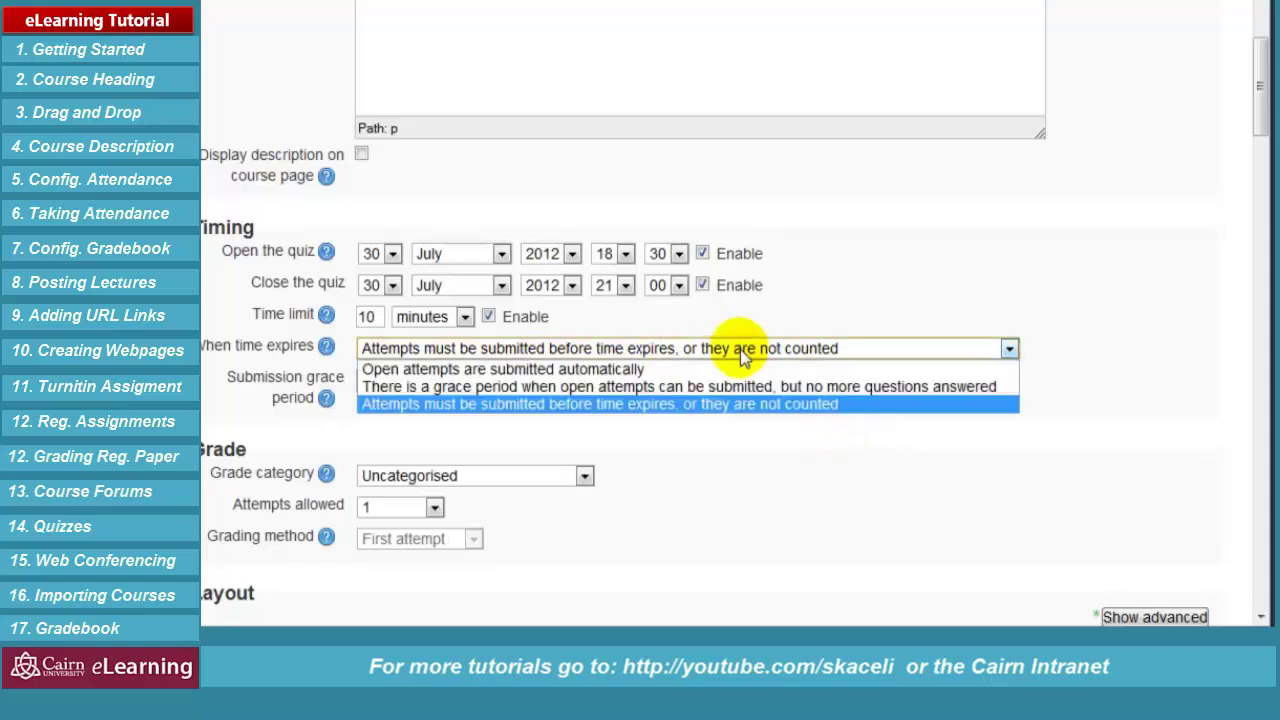
left_click(857, 491)
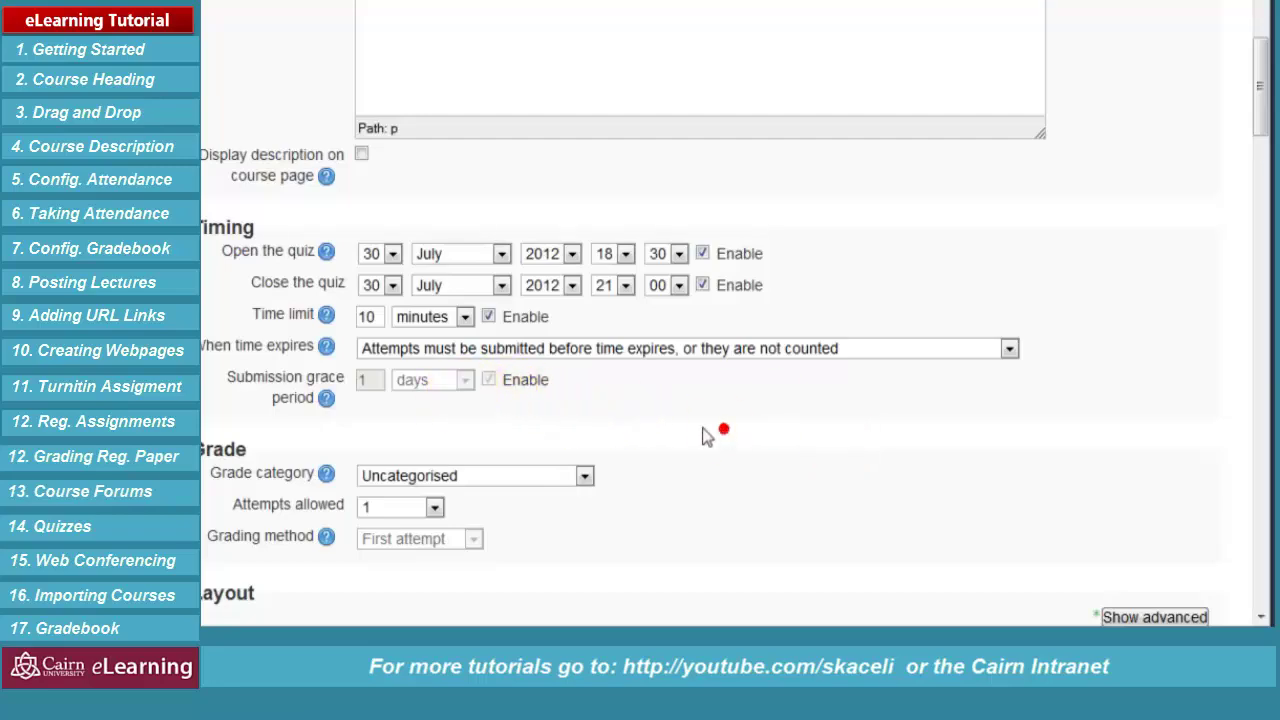
left_click(584, 476)
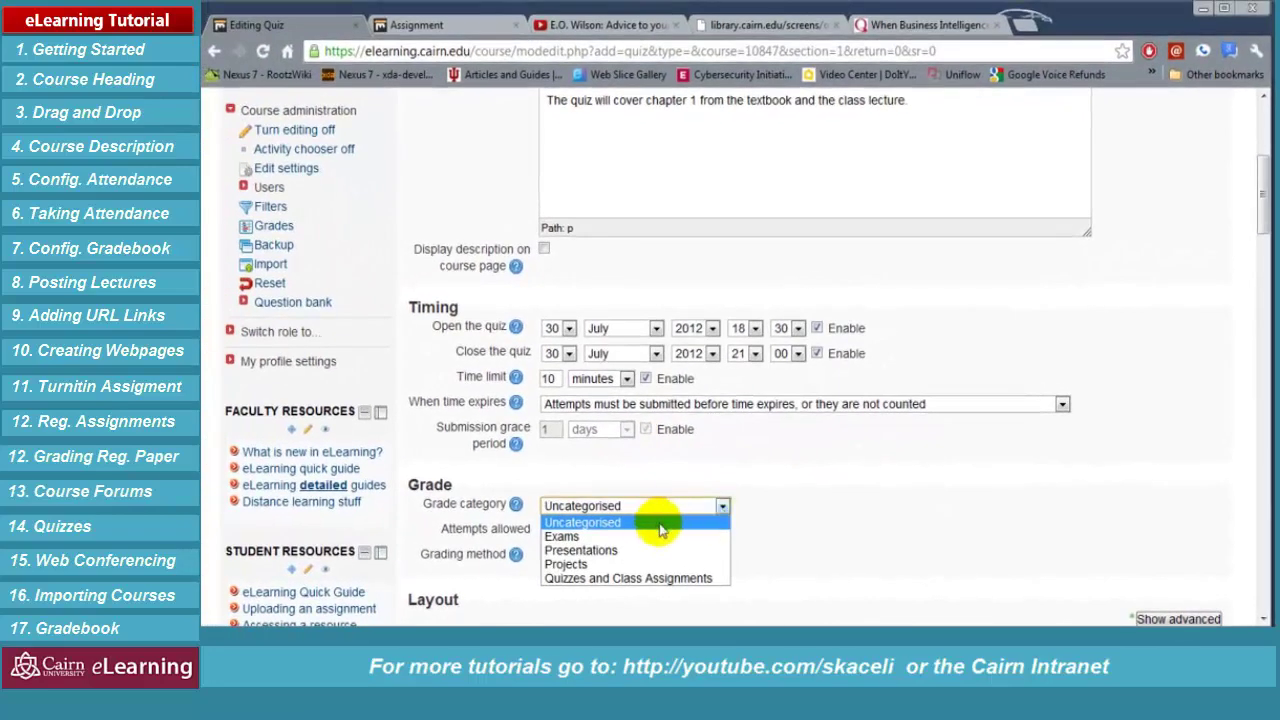
File the quiz under the Quizzes and Class Assignments grade category
left_click(610, 580)
scroll(820, 525, "down", 1)
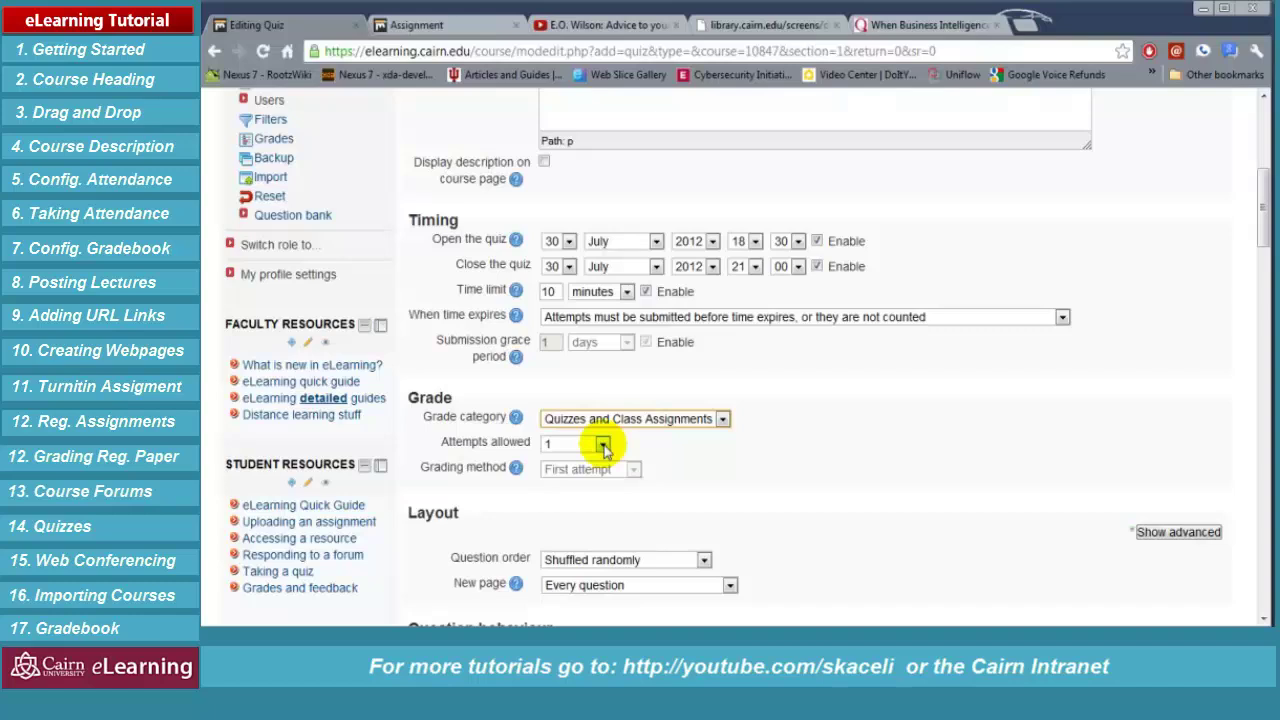
left_click(808, 478)
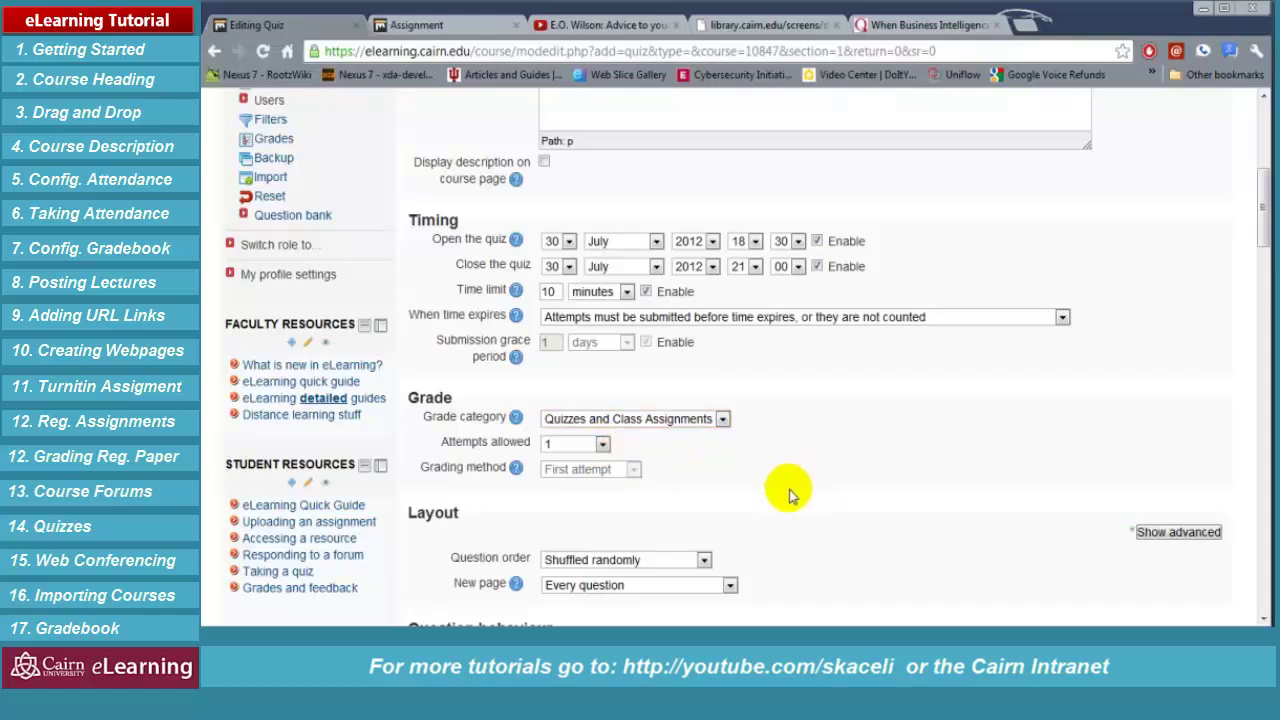
scroll(790, 495, "down", 2)
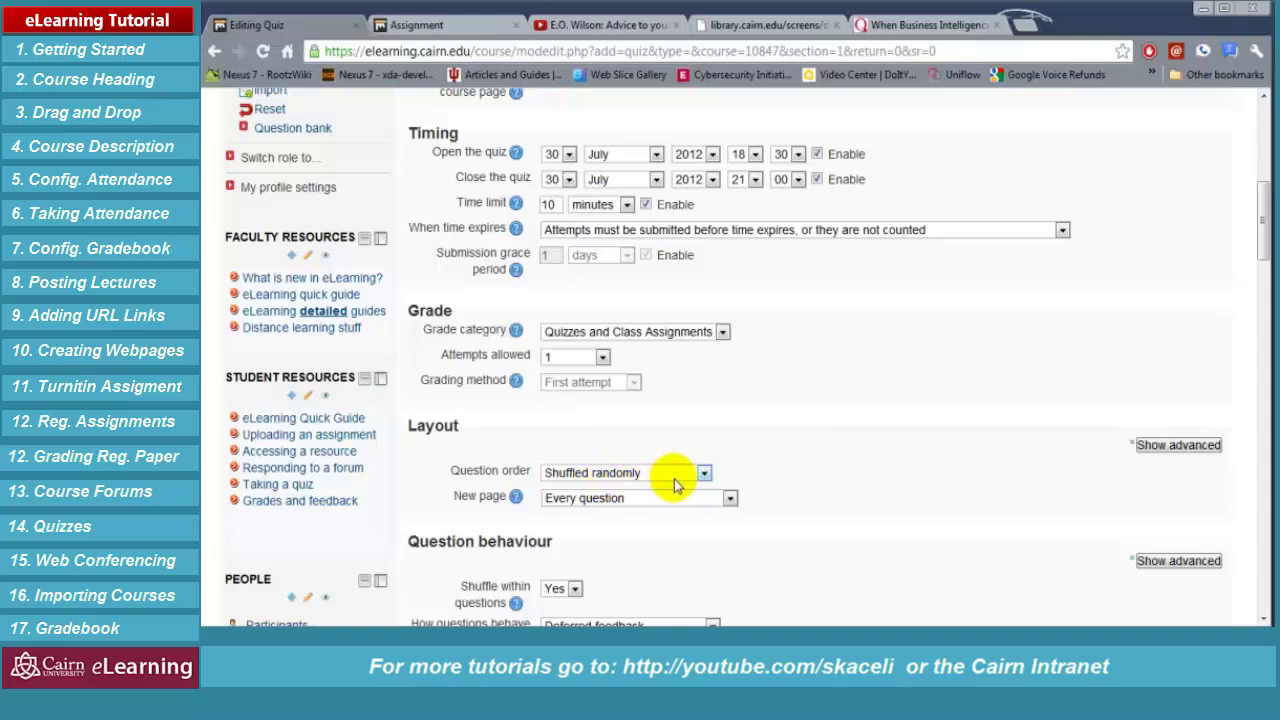
Keep a new page for every question, then open the Shuffle within questions options
left_click(730, 498)
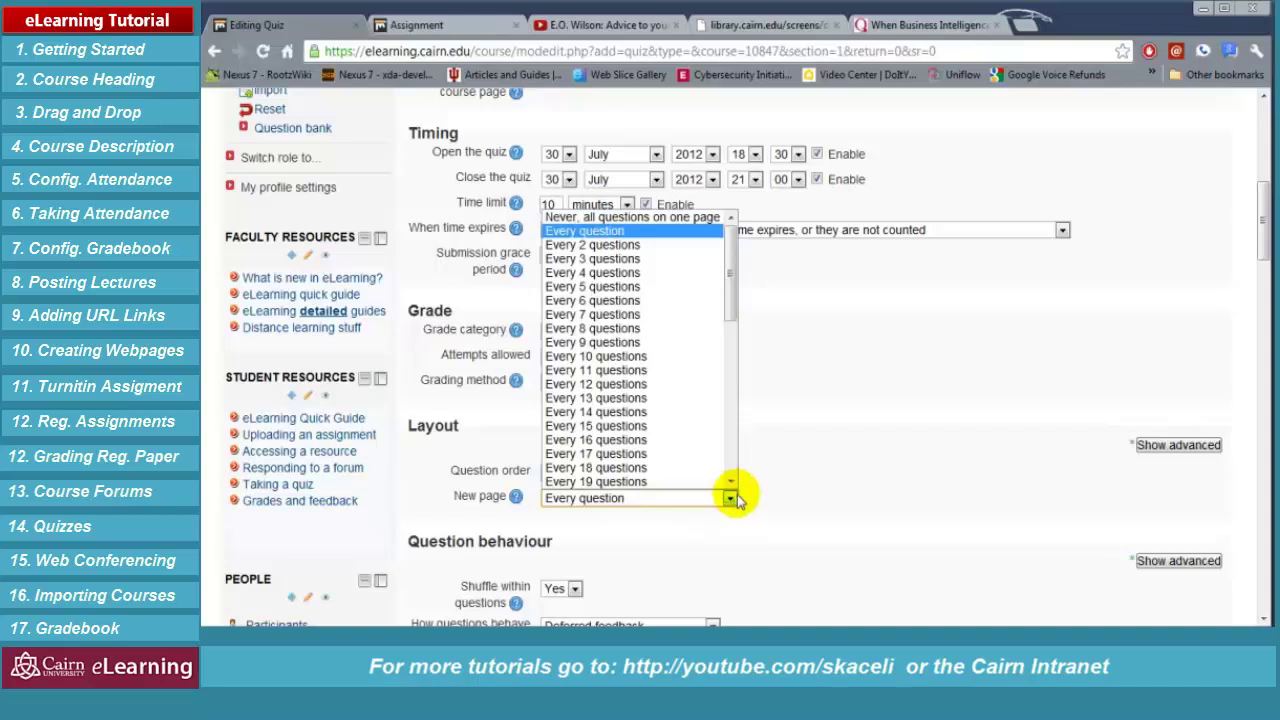
left_click(630, 231)
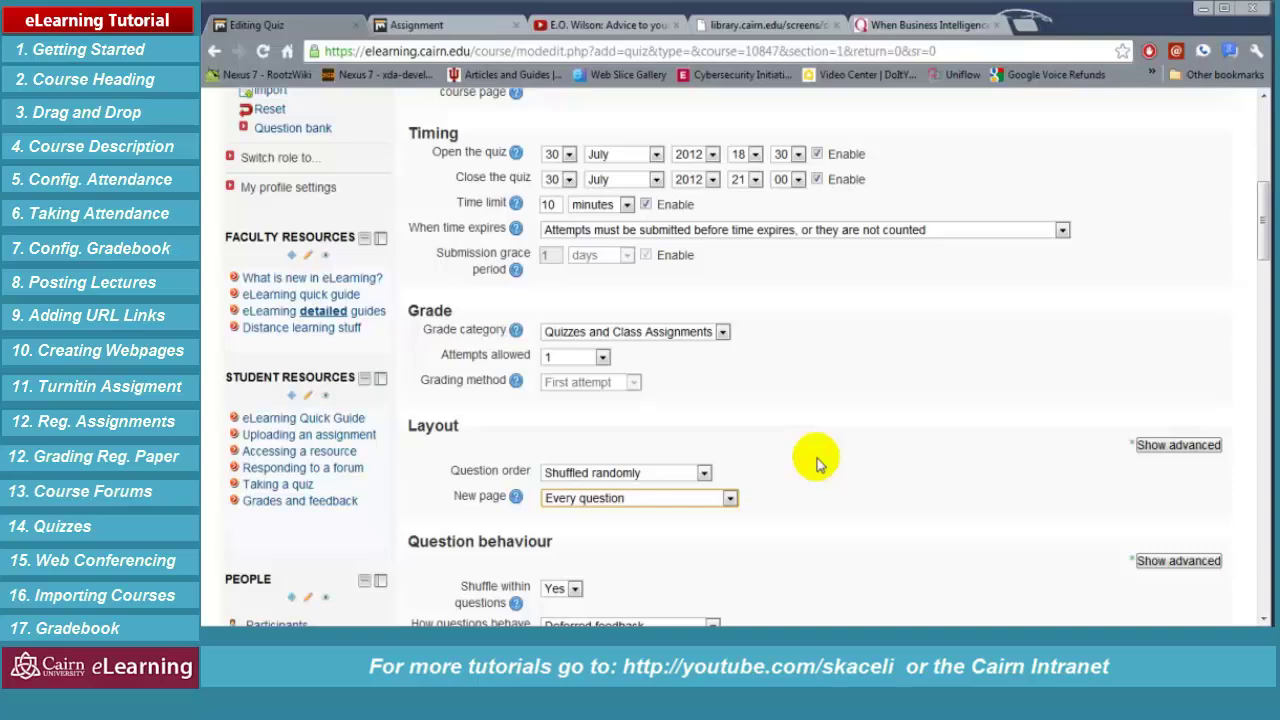
scroll(581, 421, "down", 3)
left_click(577, 416)
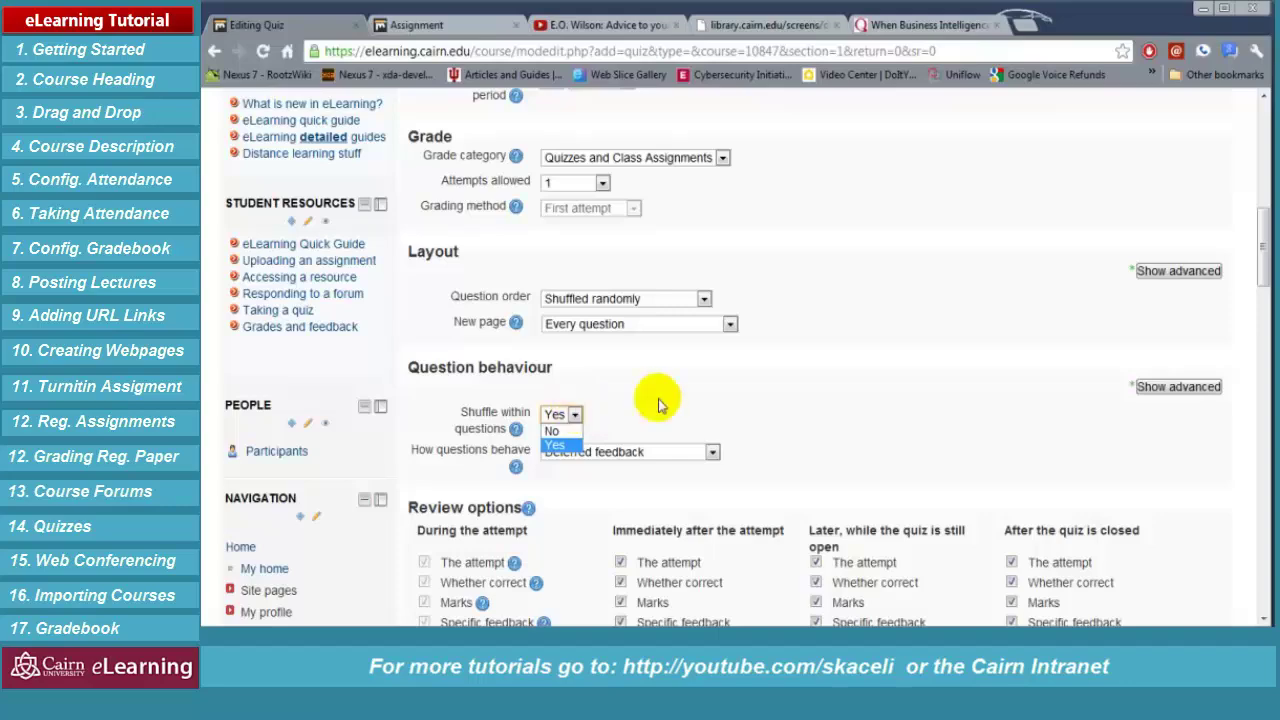
Keep Shuffle within questions on Yes and leave Browser security at None
scroll(450, 350, "down", 2)
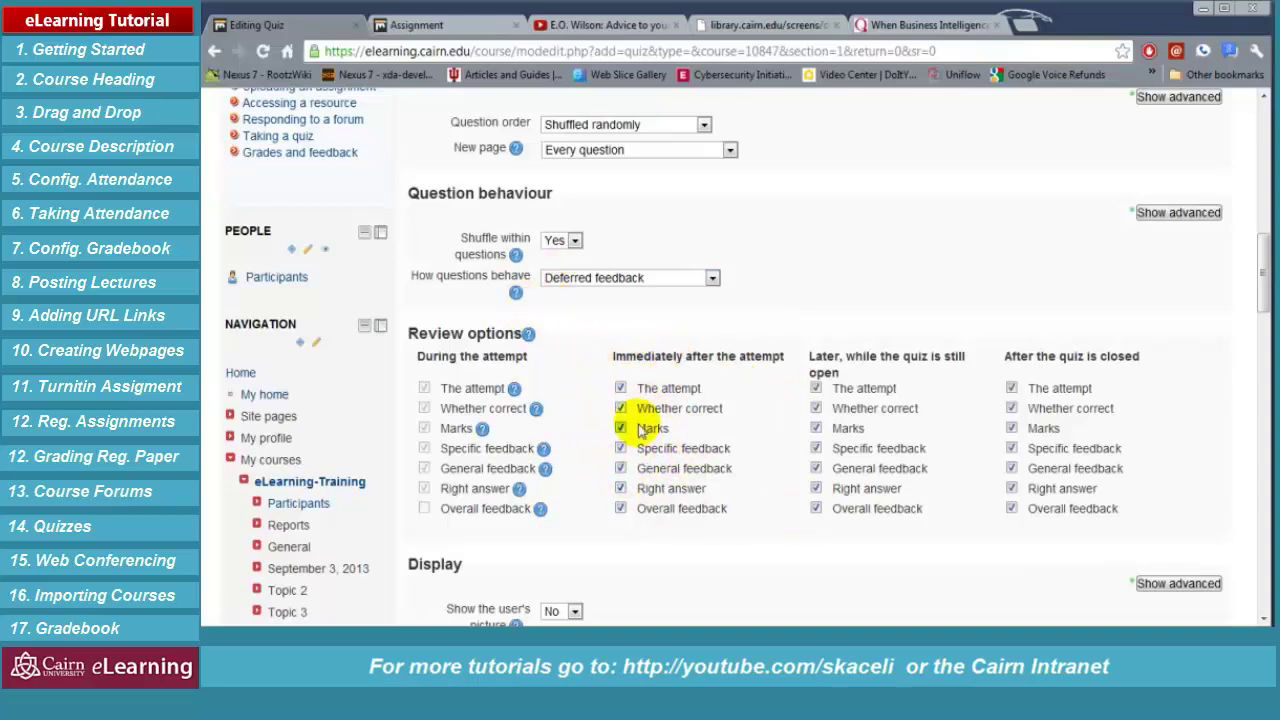
scroll(760, 460, "down", 4)
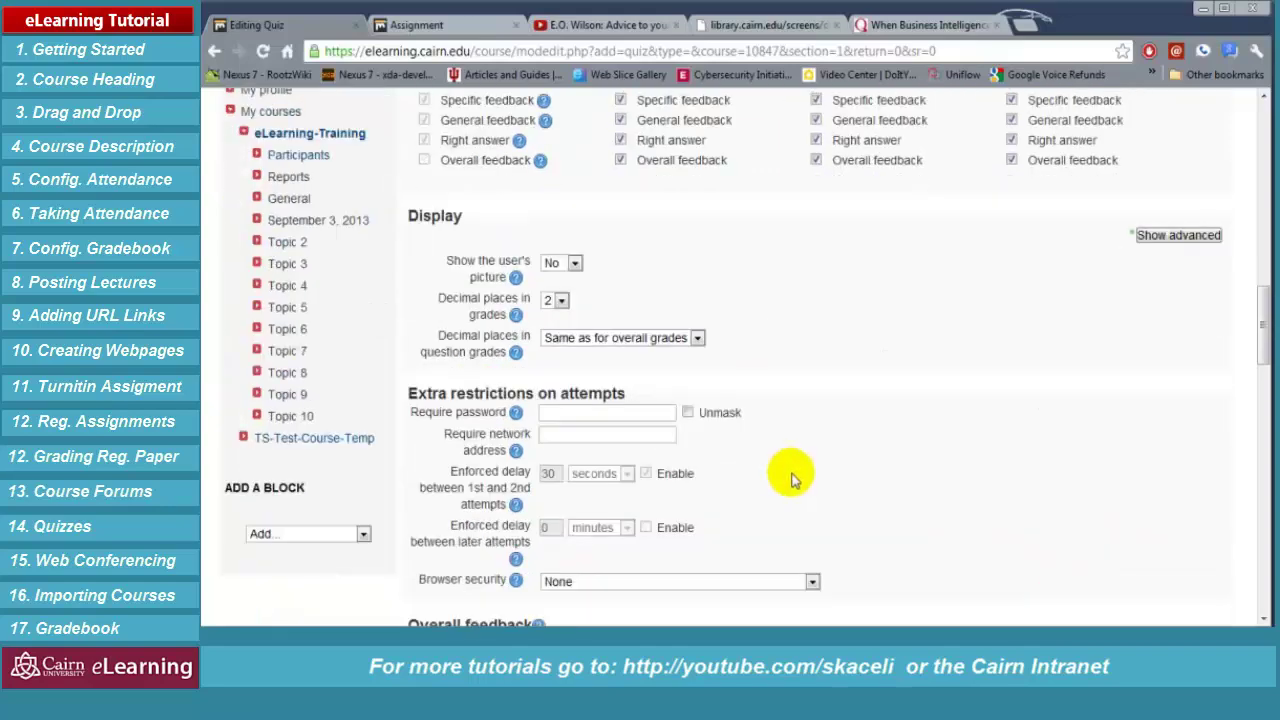
scroll(900, 458, "down", 3)
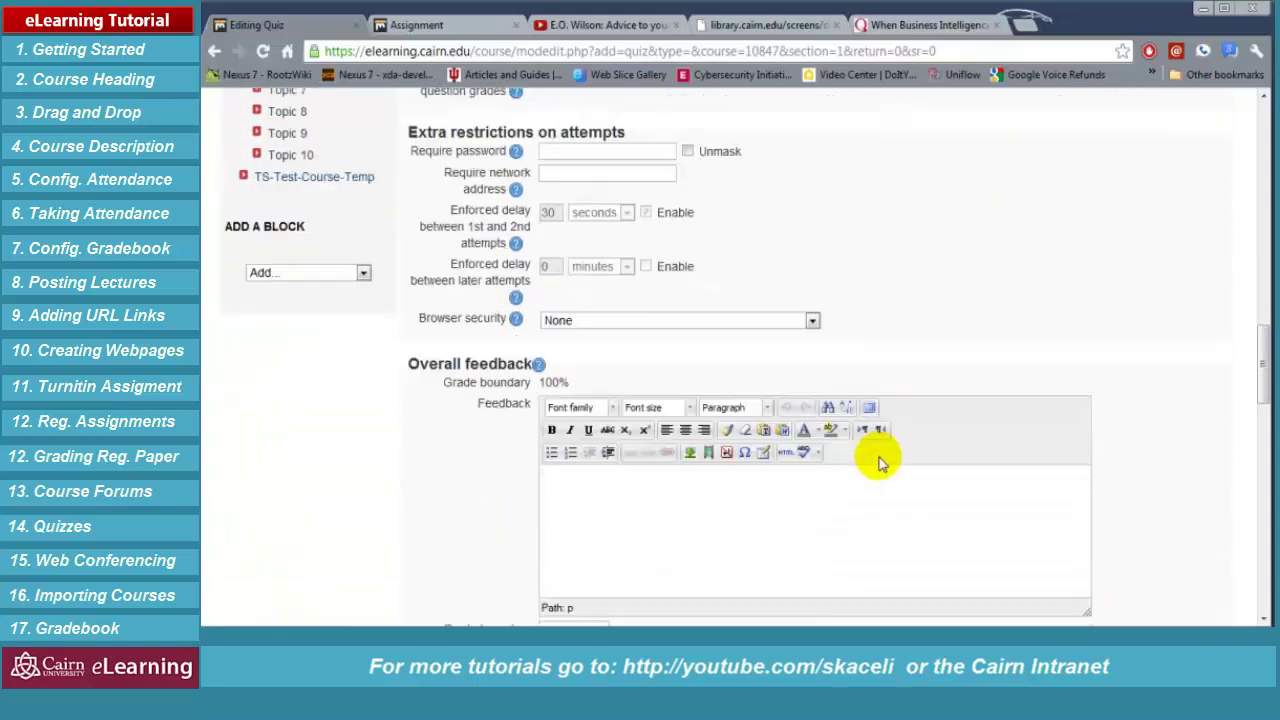
left_click(814, 234)
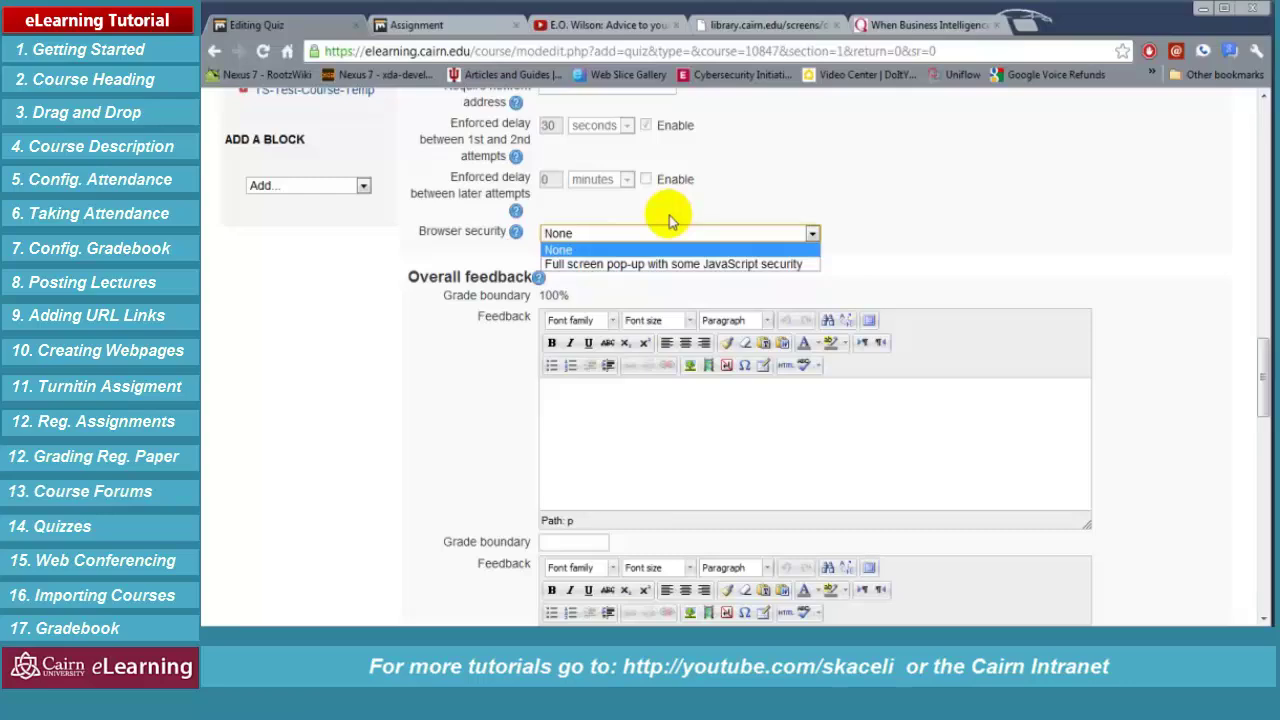
left_click(610, 250)
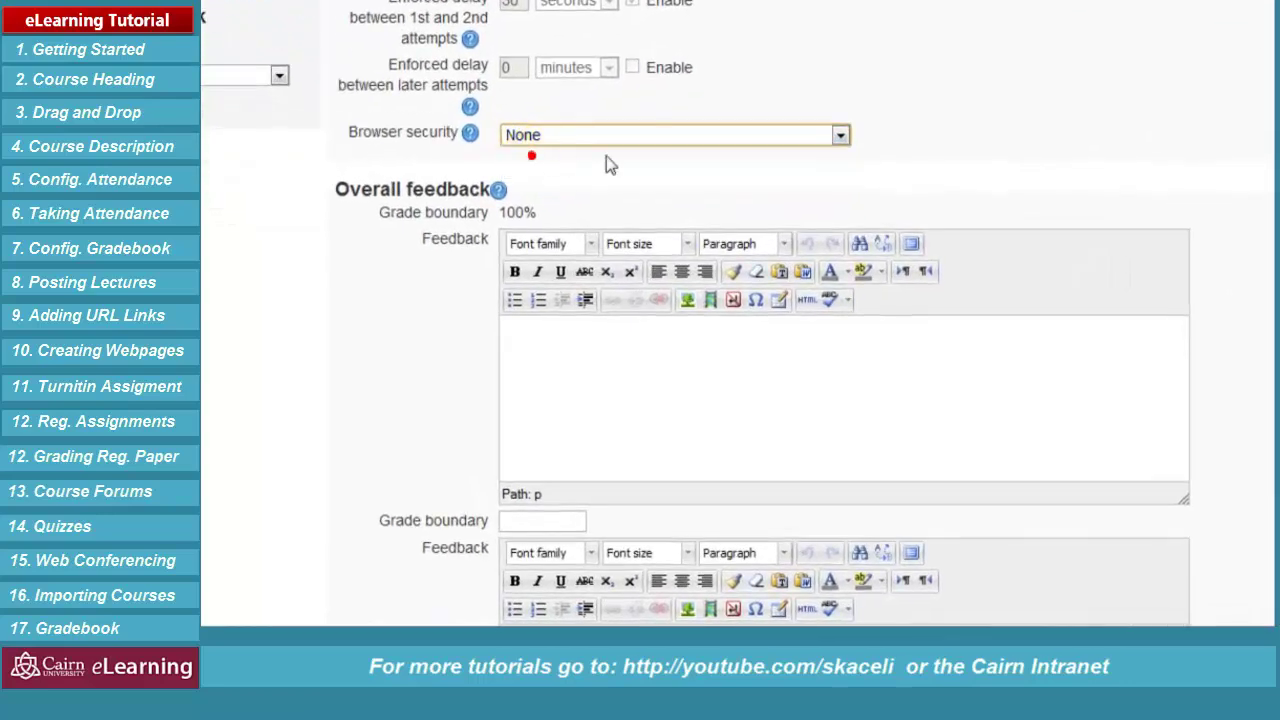
Review Overall feedback and Common module settings, then save and display the quiz
left_click(929, 206)
left_click(604, 415)
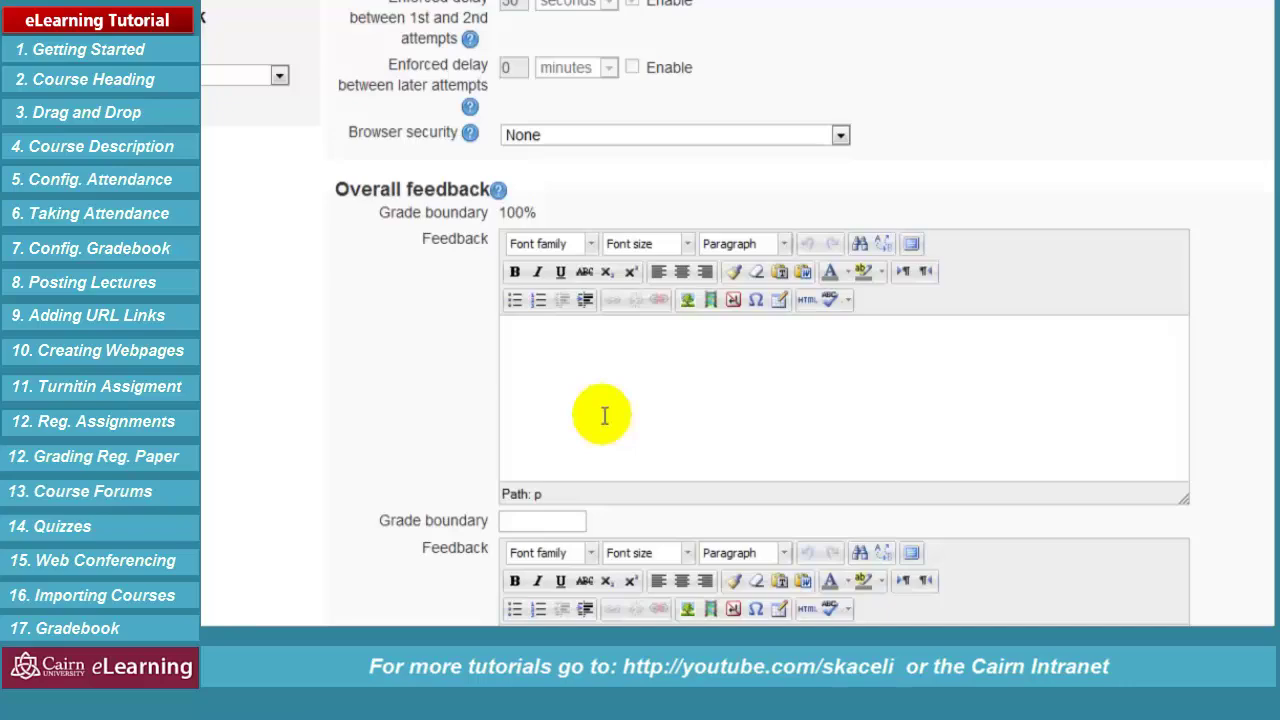
scroll(530, 410, "down", 5)
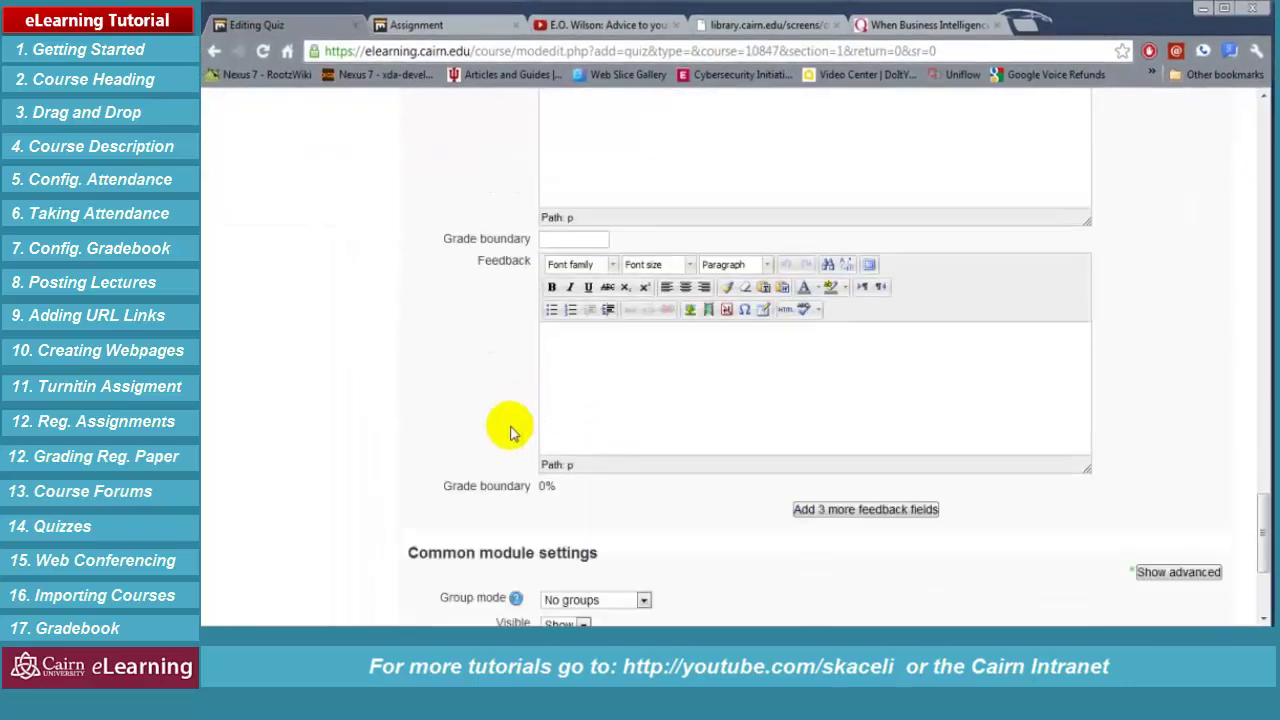
scroll(510, 432, "down", 3)
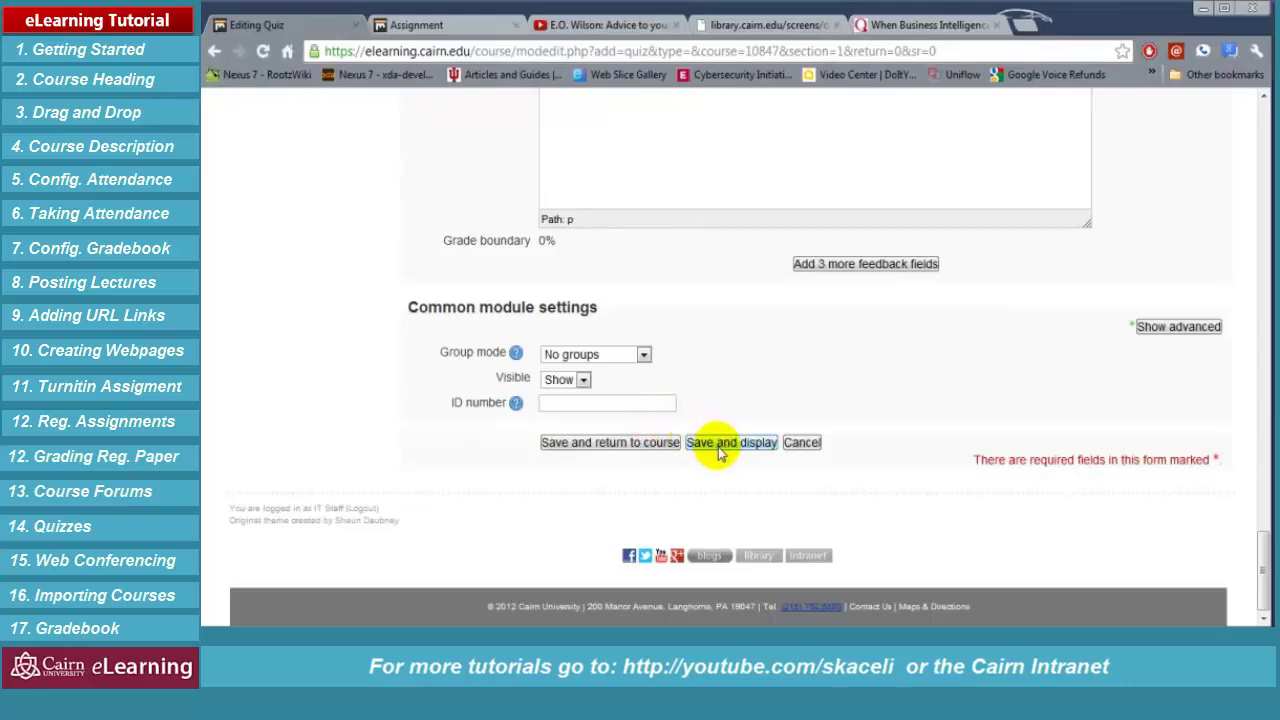
scroll(772, 395, "up", 10)
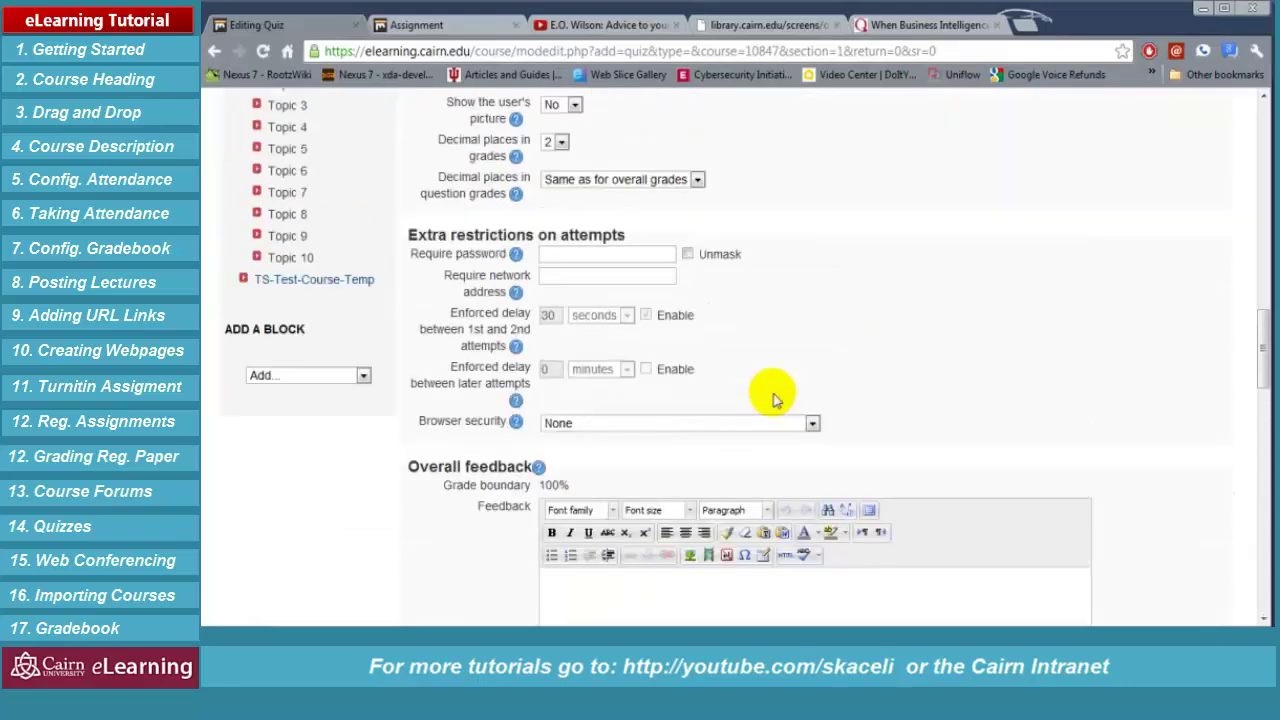
scroll(772, 398, "up", 10)
scroll(768, 410, "down", 3)
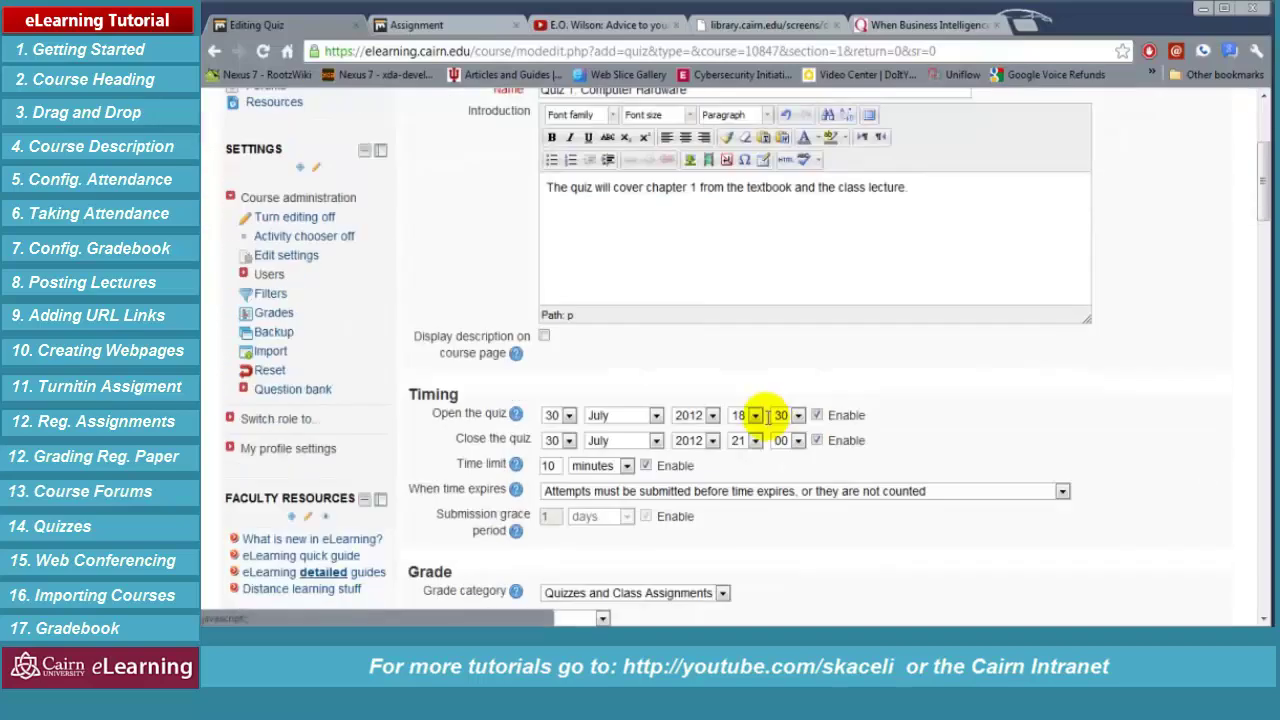
scroll(623, 425, "down", 5)
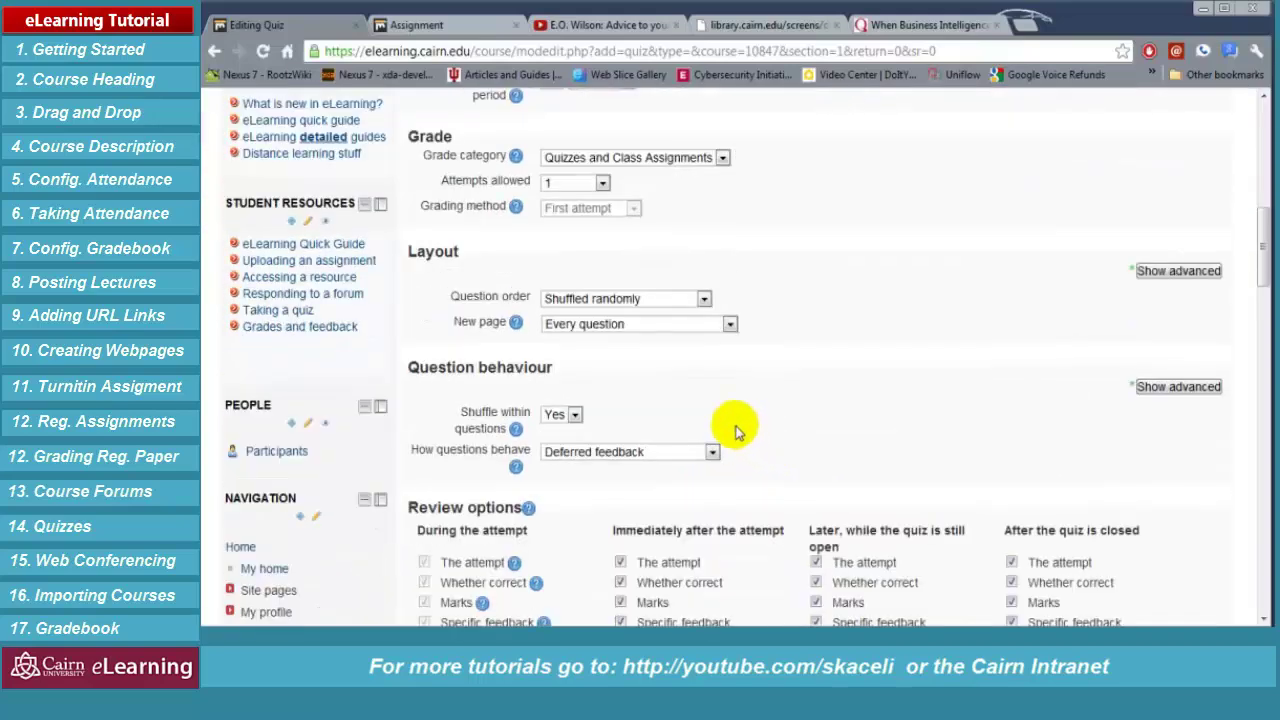
scroll(735, 430, "down", 2)
scroll(680, 435, "down", 2)
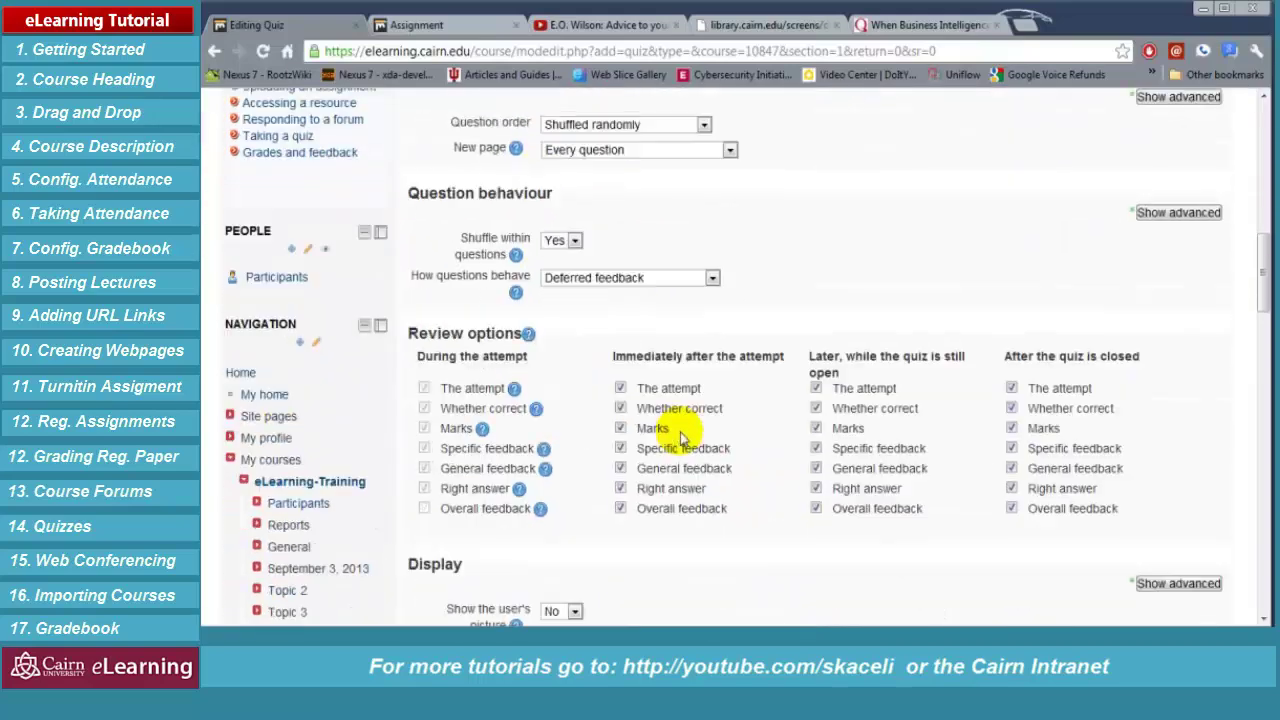
scroll(680, 435, "down", 15)
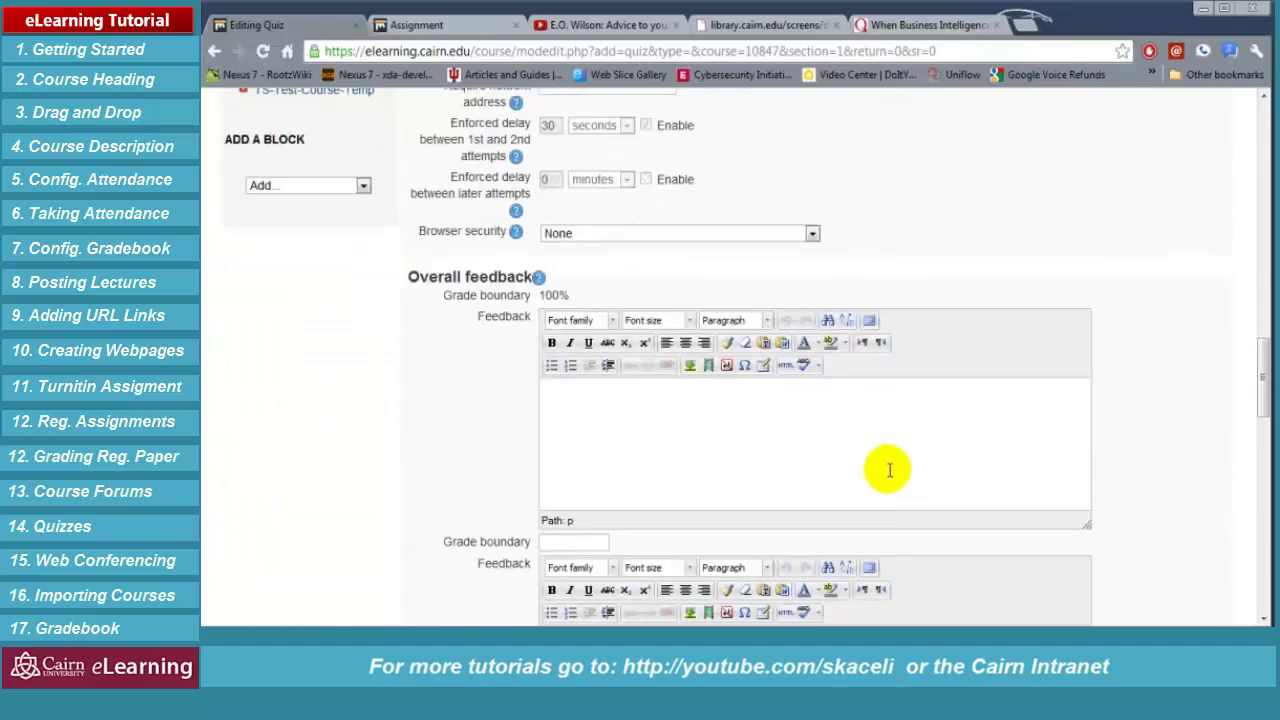
scroll(889, 470, "down", 8)
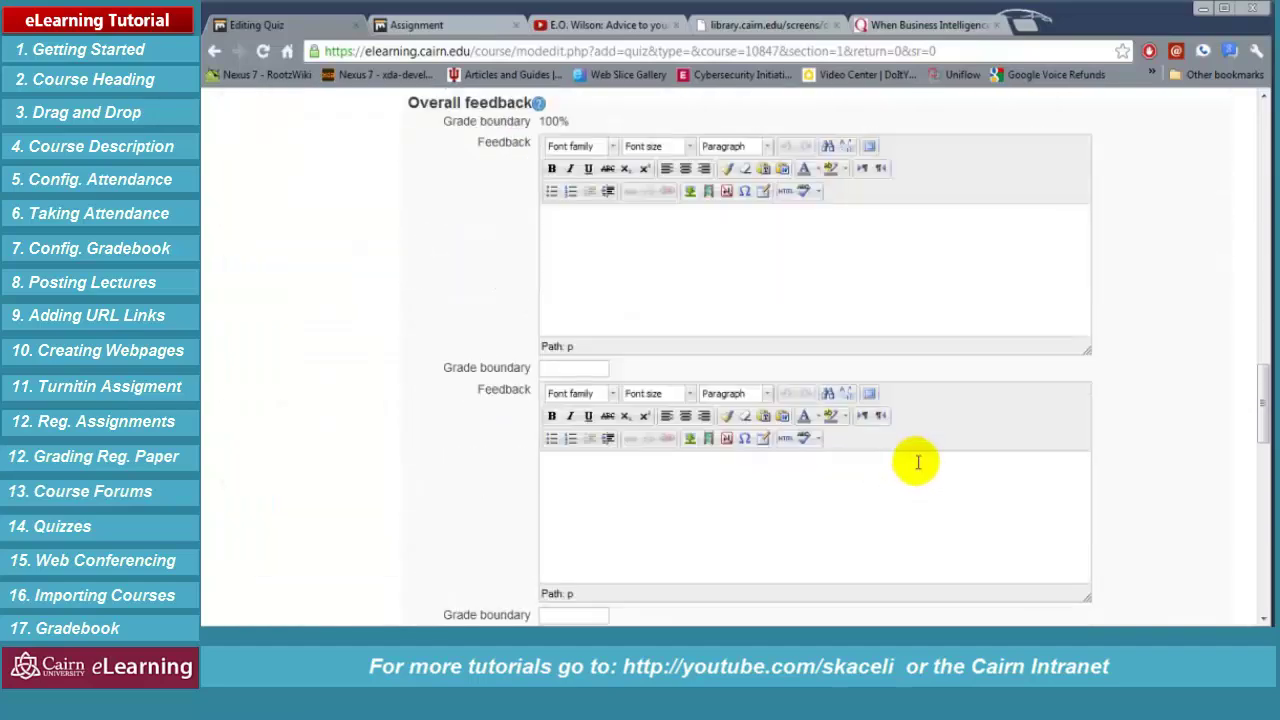
scroll(940, 450, "down", 5)
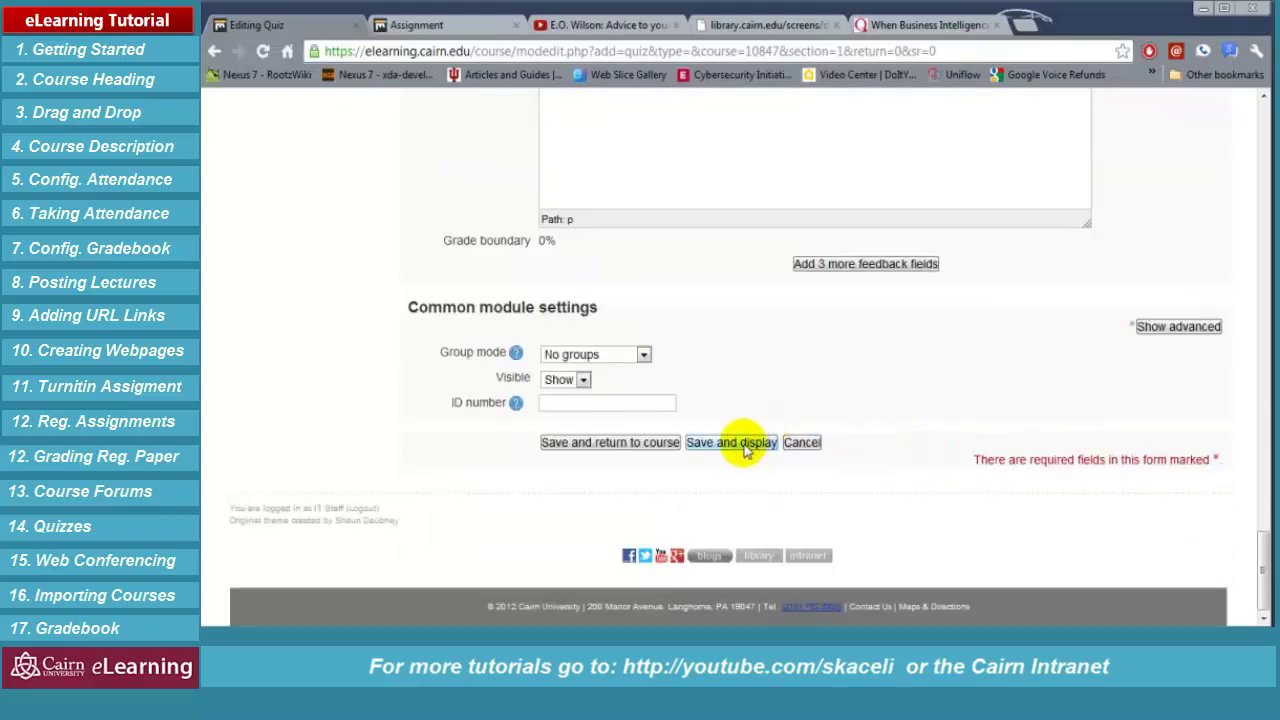
left_click(744, 448)
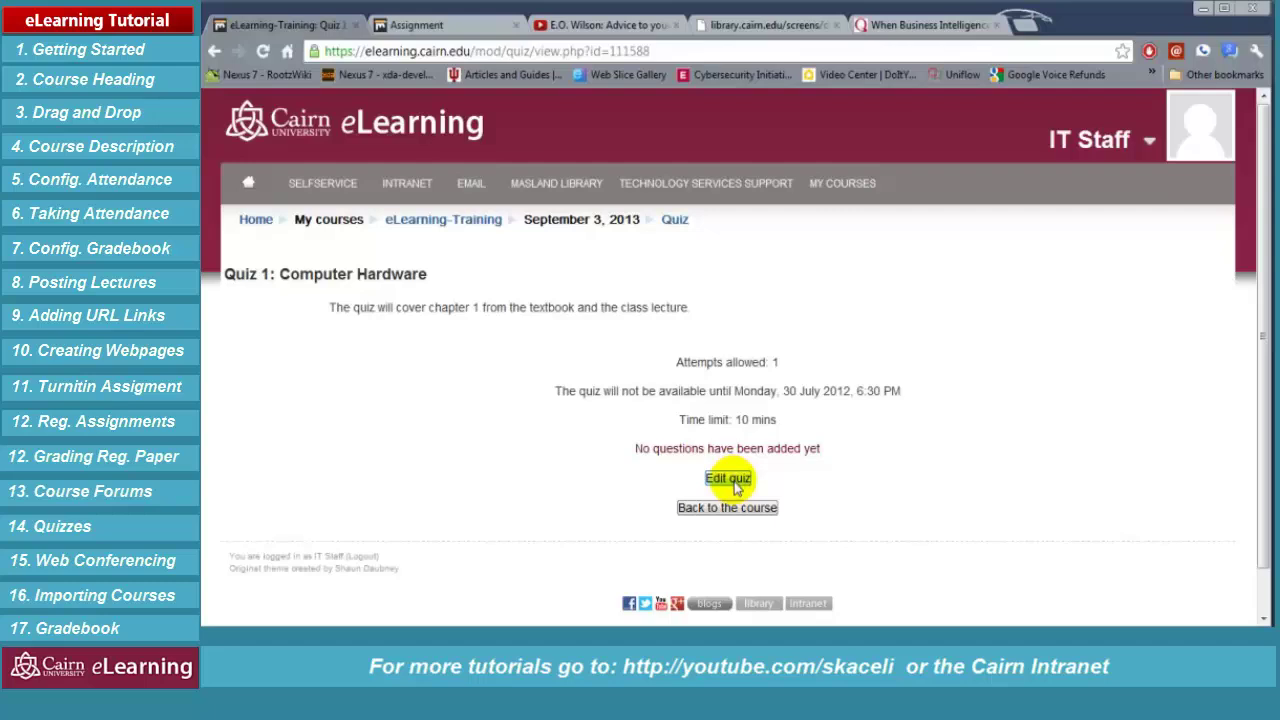
Open Edit quiz for Quiz 1: Computer Hardware and begin adding a question
left_click(731, 481)
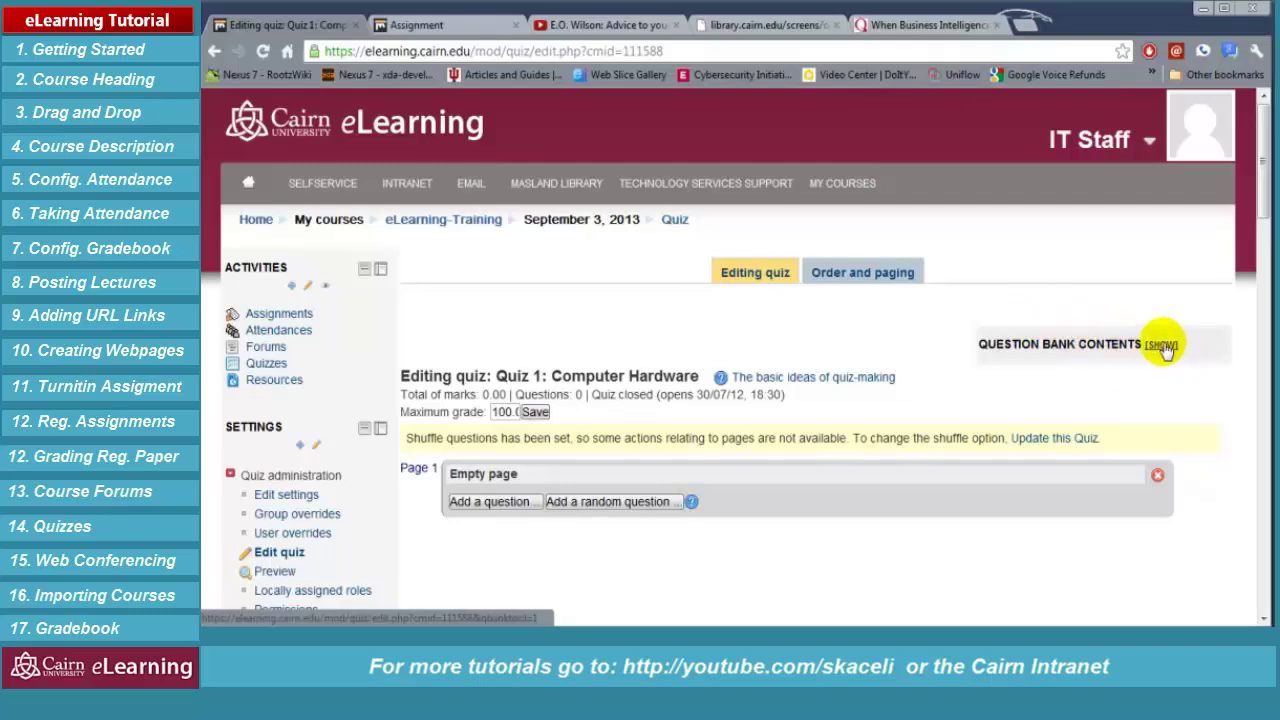
left_click(492, 503)
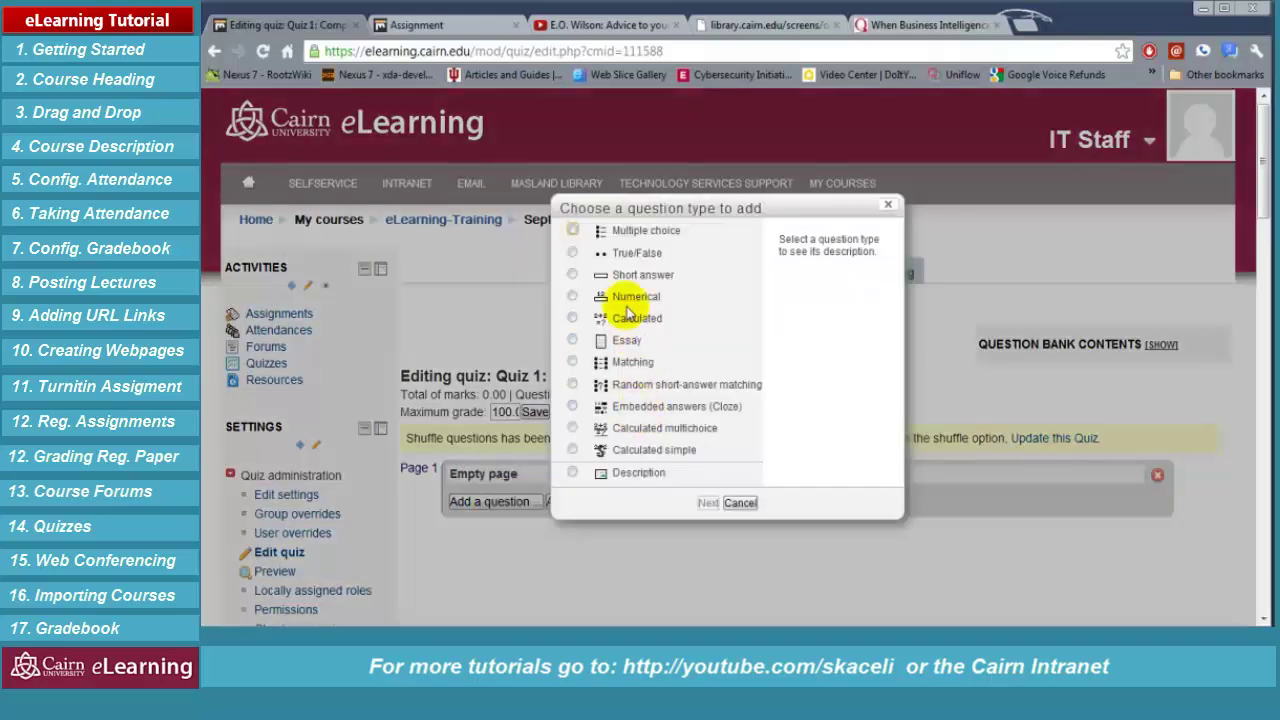
Create a True/False question and paste 'The Bible is God's Word' as its question text
left_click(572, 253)
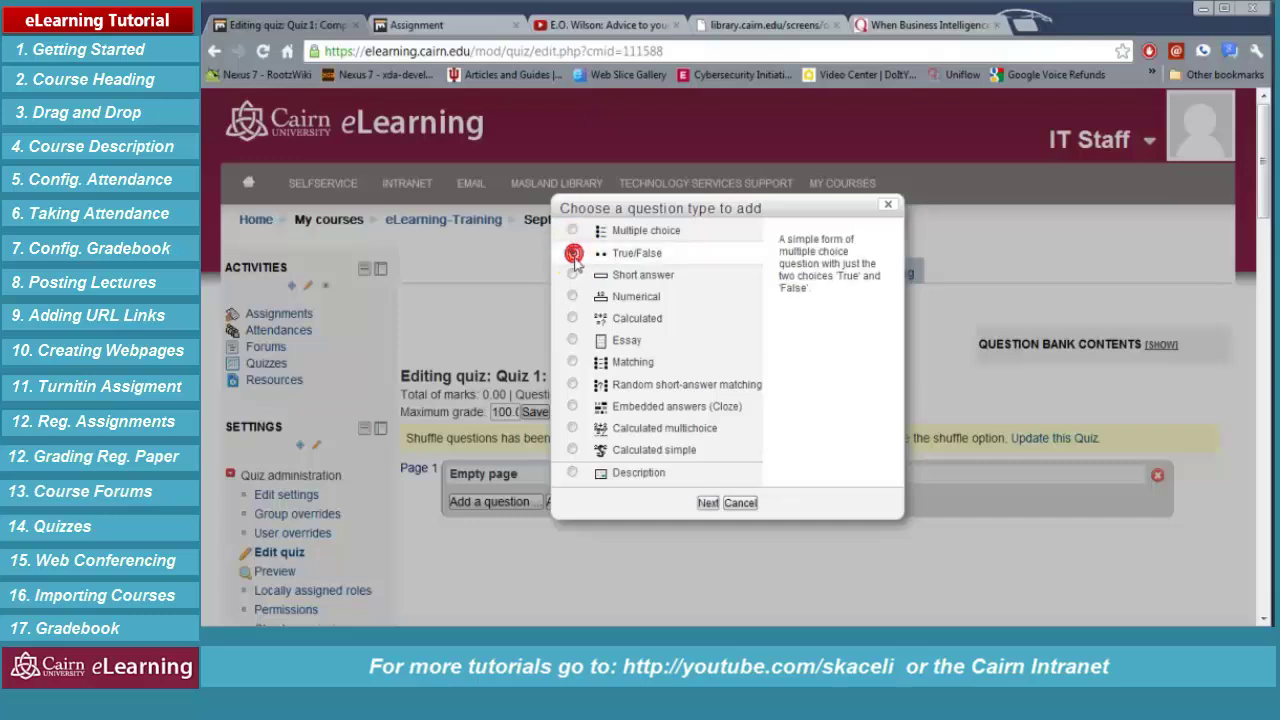
left_click(708, 503)
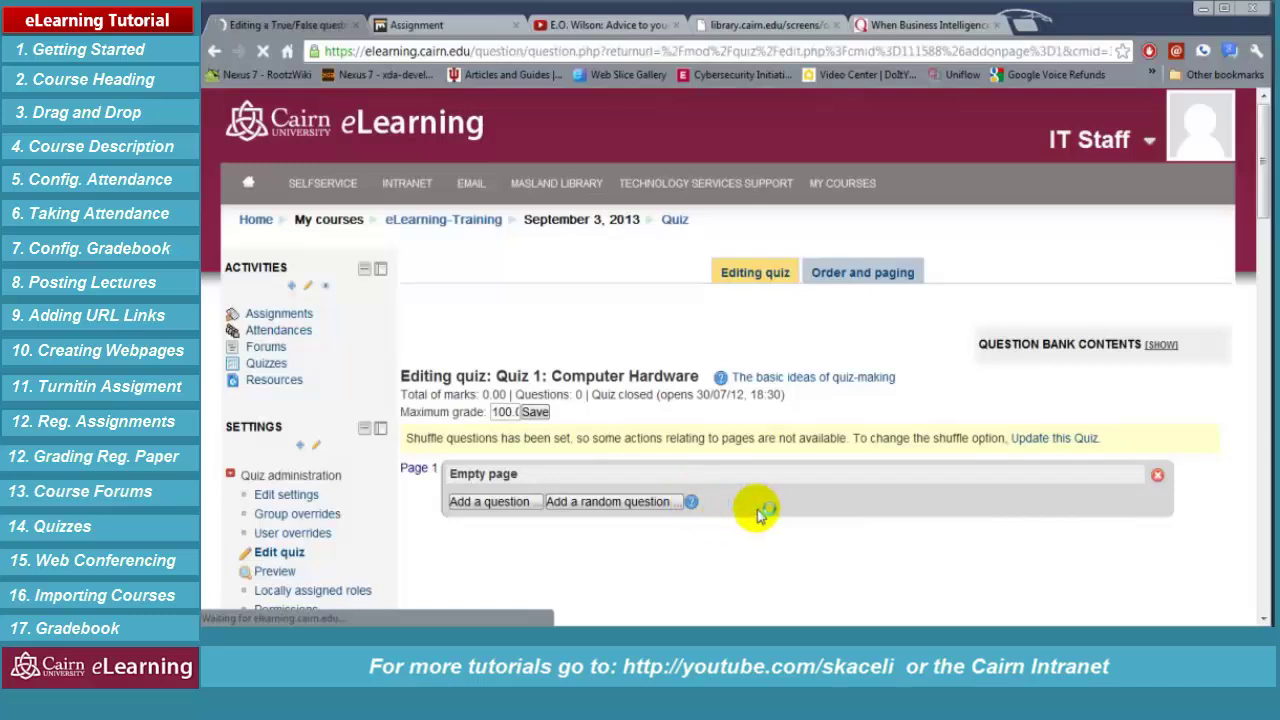
left_click_drag(688, 377, 490, 395)
key("ctrl+c")
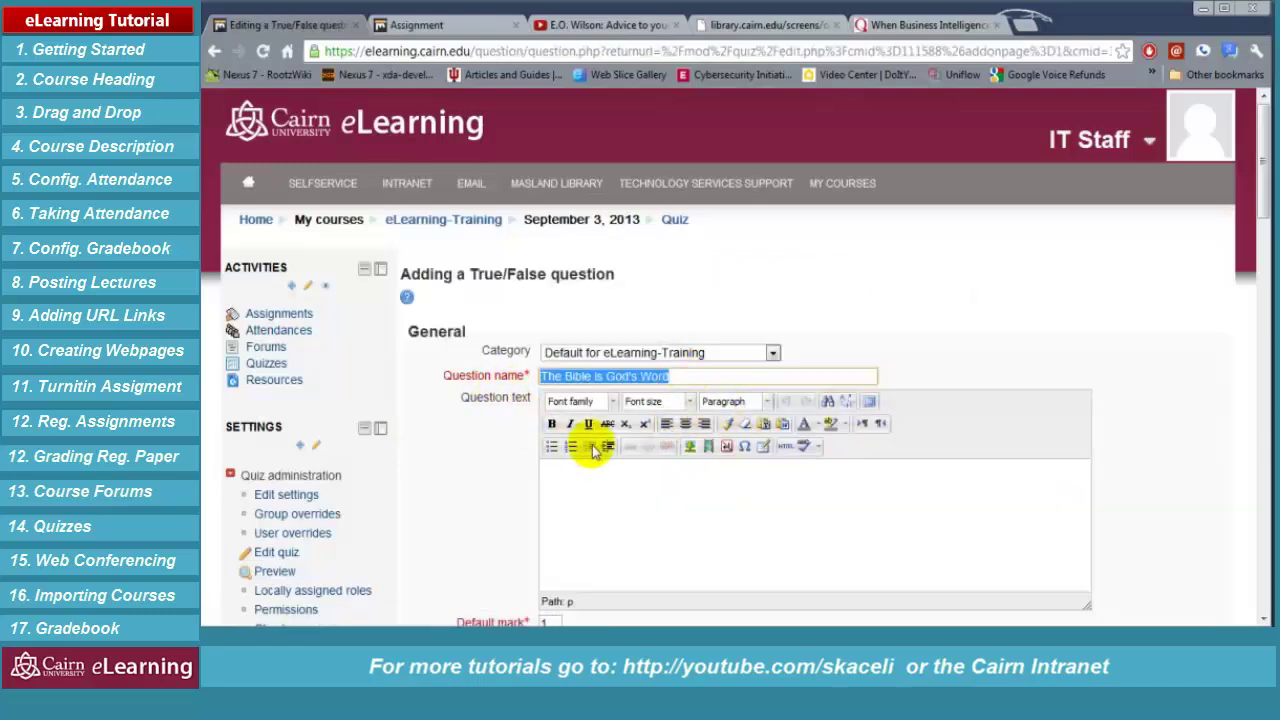
left_click(580, 472)
key("ctrl+v")
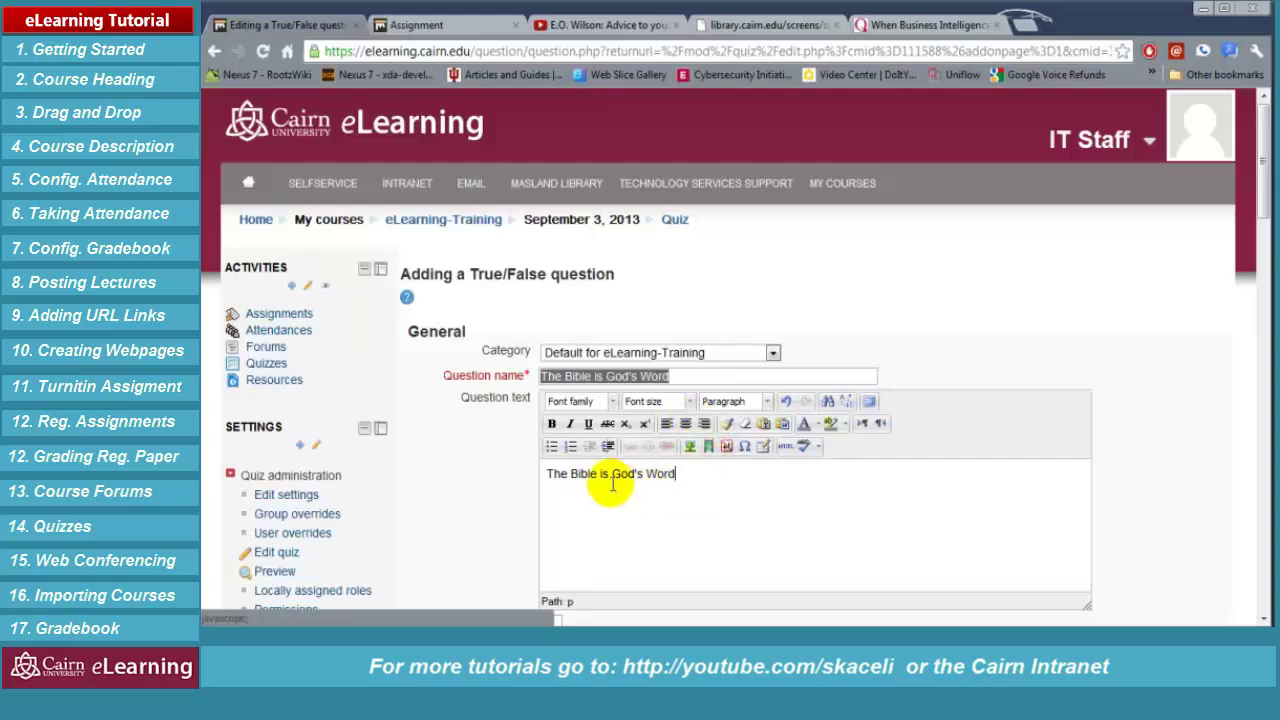
left_click_drag(707, 481, 534, 477)
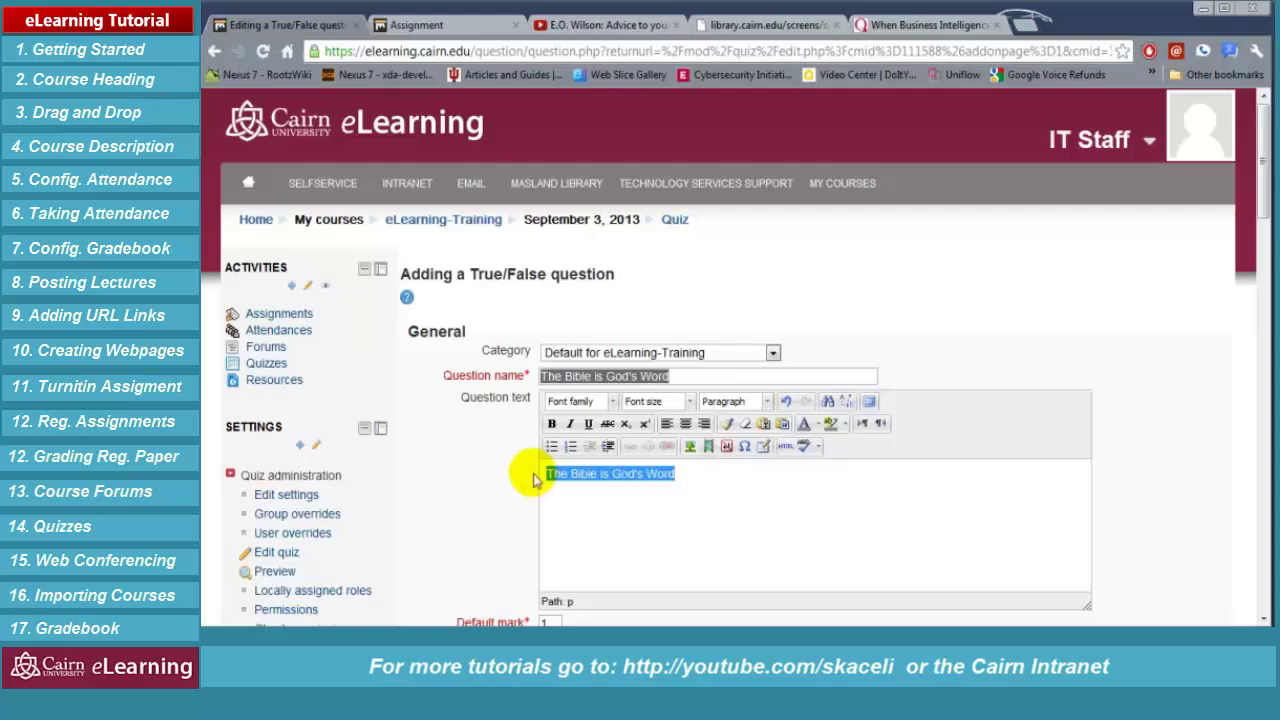
left_click(685, 375)
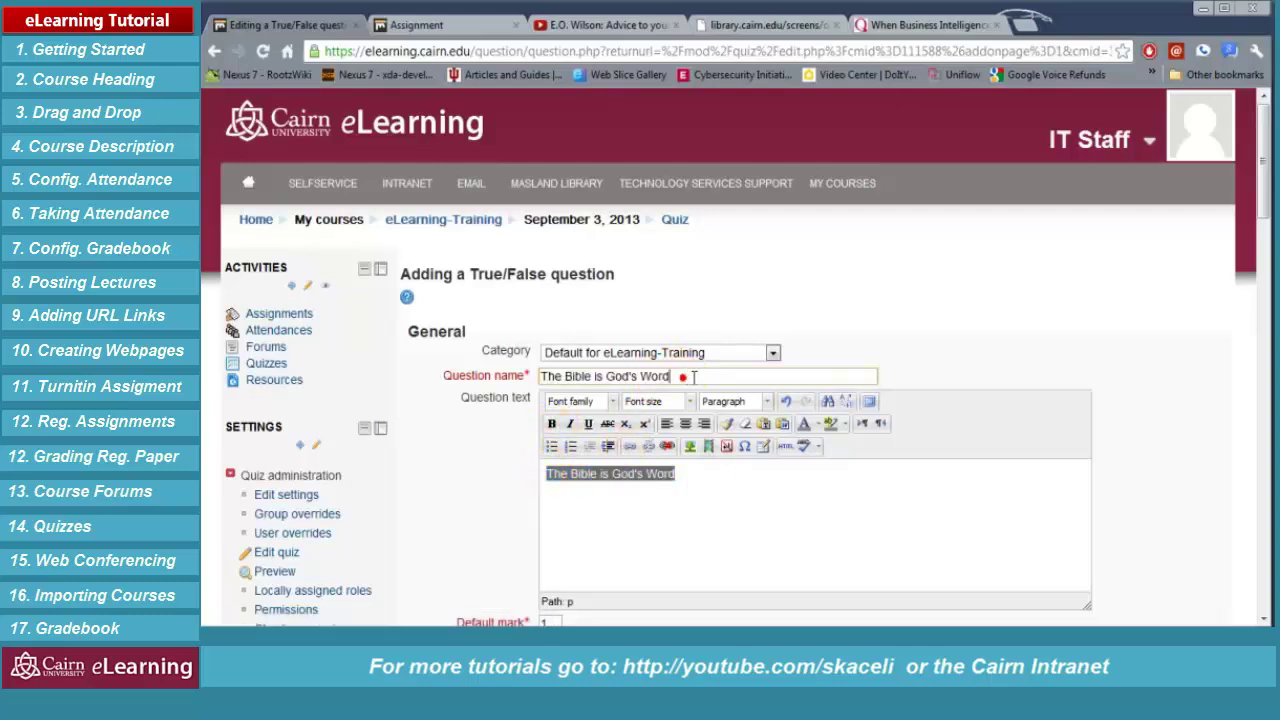
left_click(700, 478)
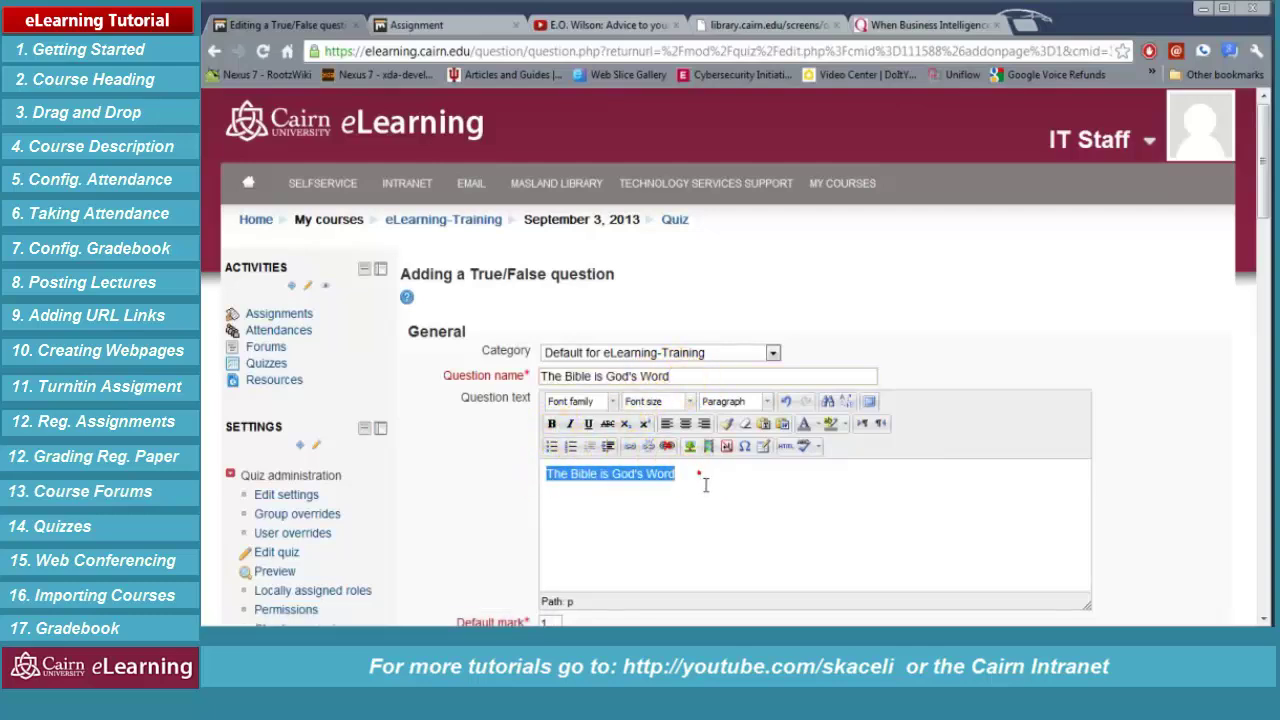
scroll(705, 482, "down", 2)
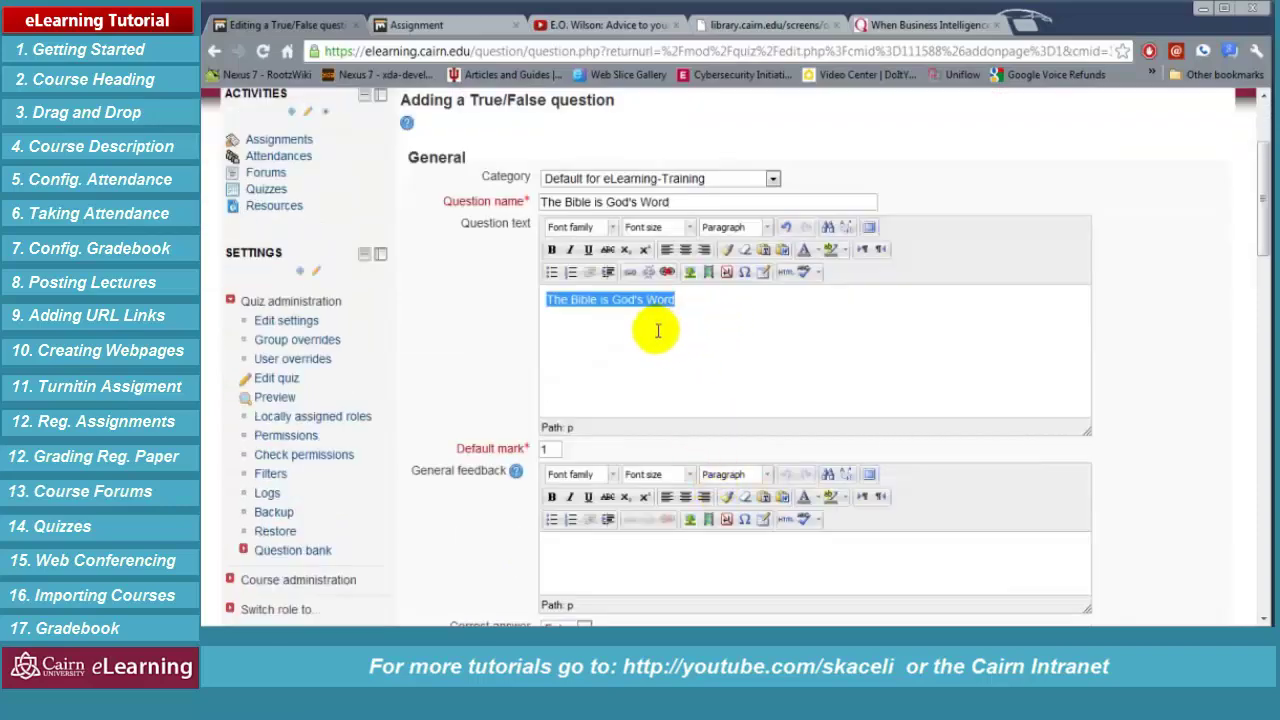
scroll(655, 345, "down", 2)
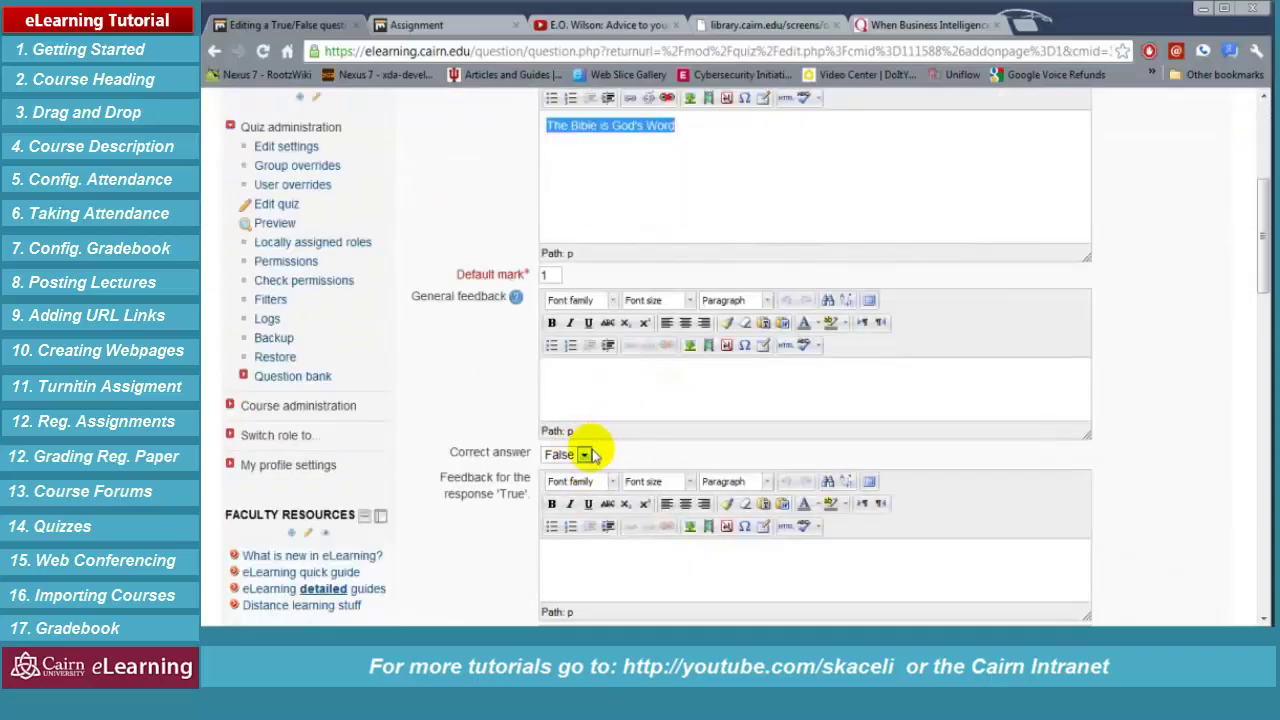
scroll(686, 171, "up", 3)
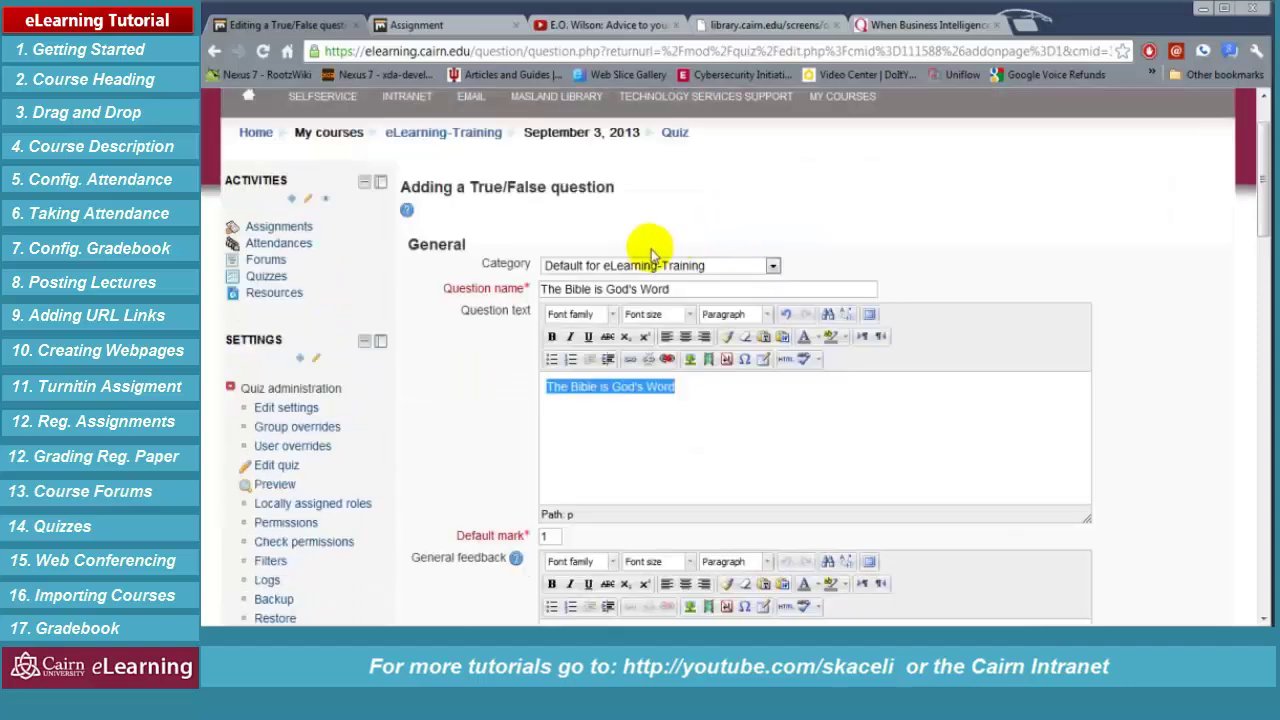
left_click(698, 290)
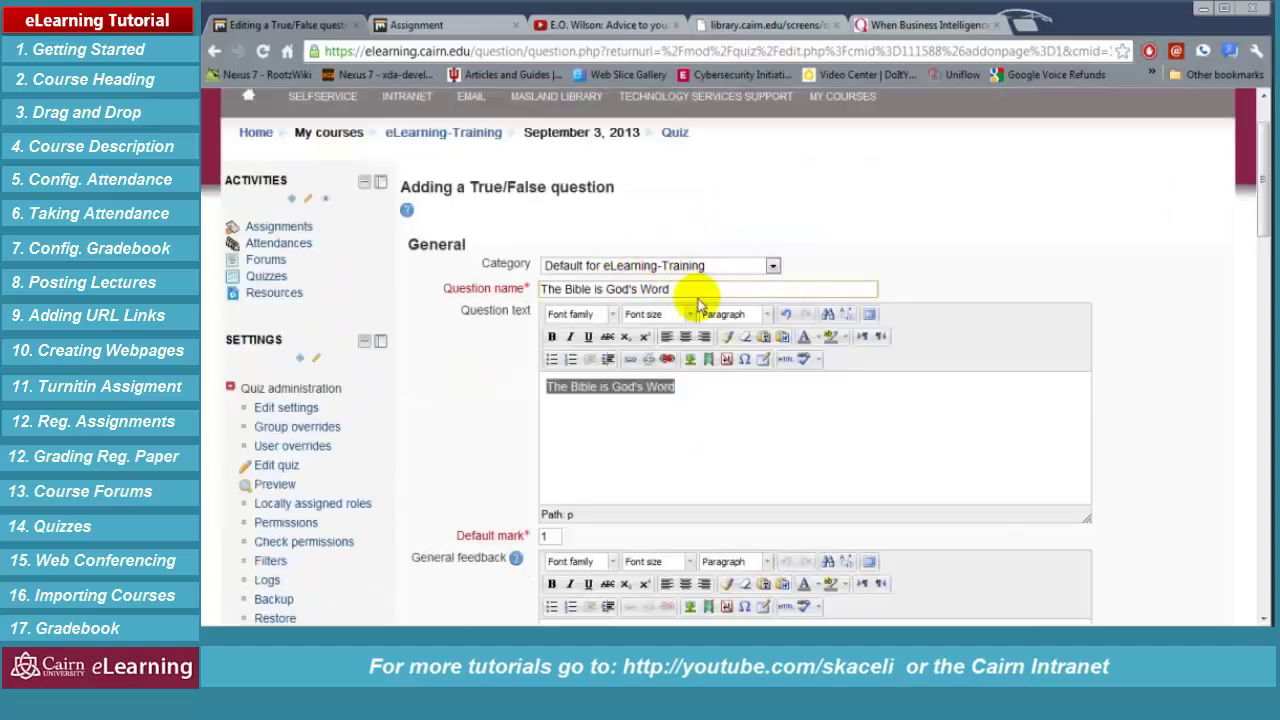
scroll(690, 428, "down", 2)
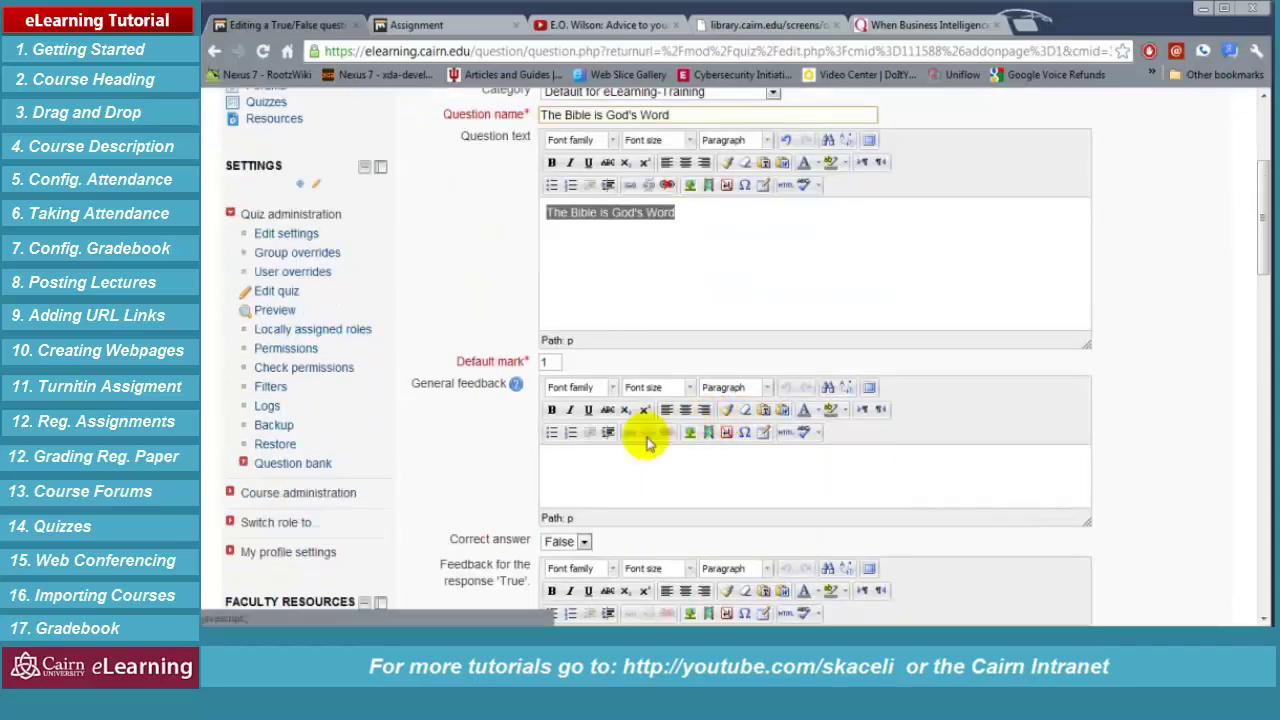
Set True as the correct answer, go through the feedback fields, and save the question
left_click(585, 543)
left_click(562, 570)
scroll(593, 541, "down", 3)
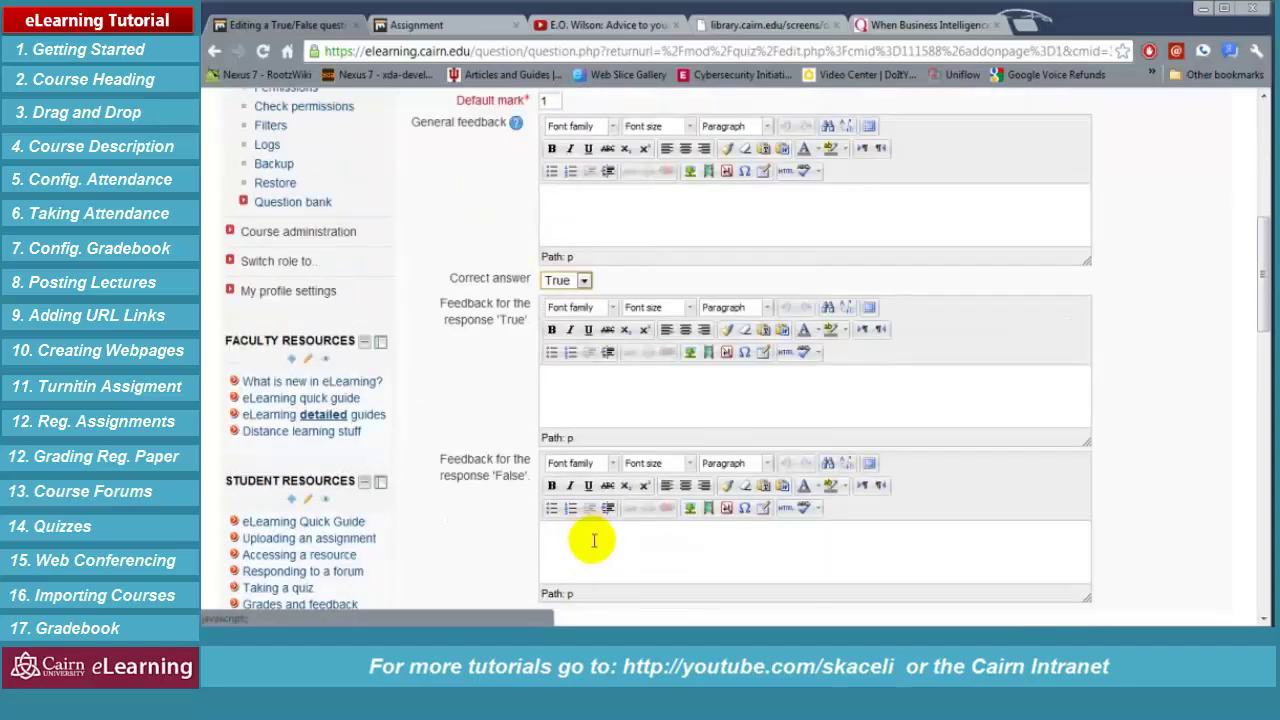
left_click(591, 199)
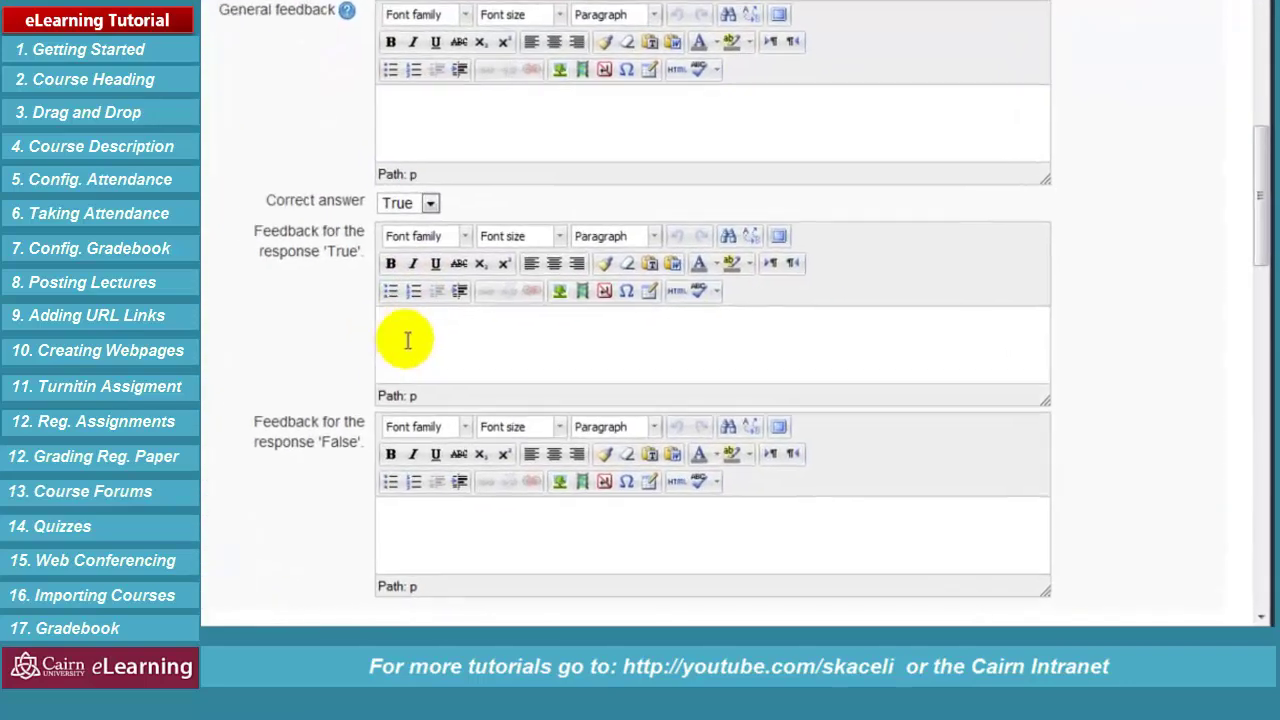
left_click(408, 340)
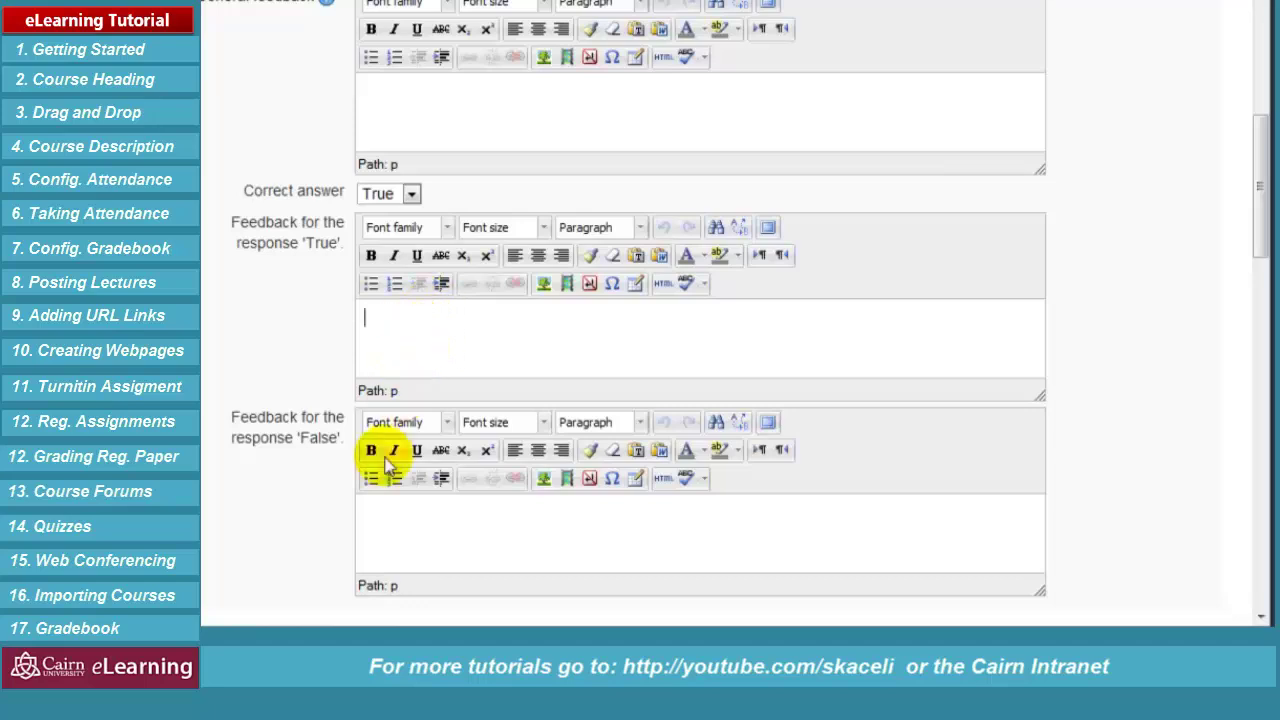
left_click(465, 540)
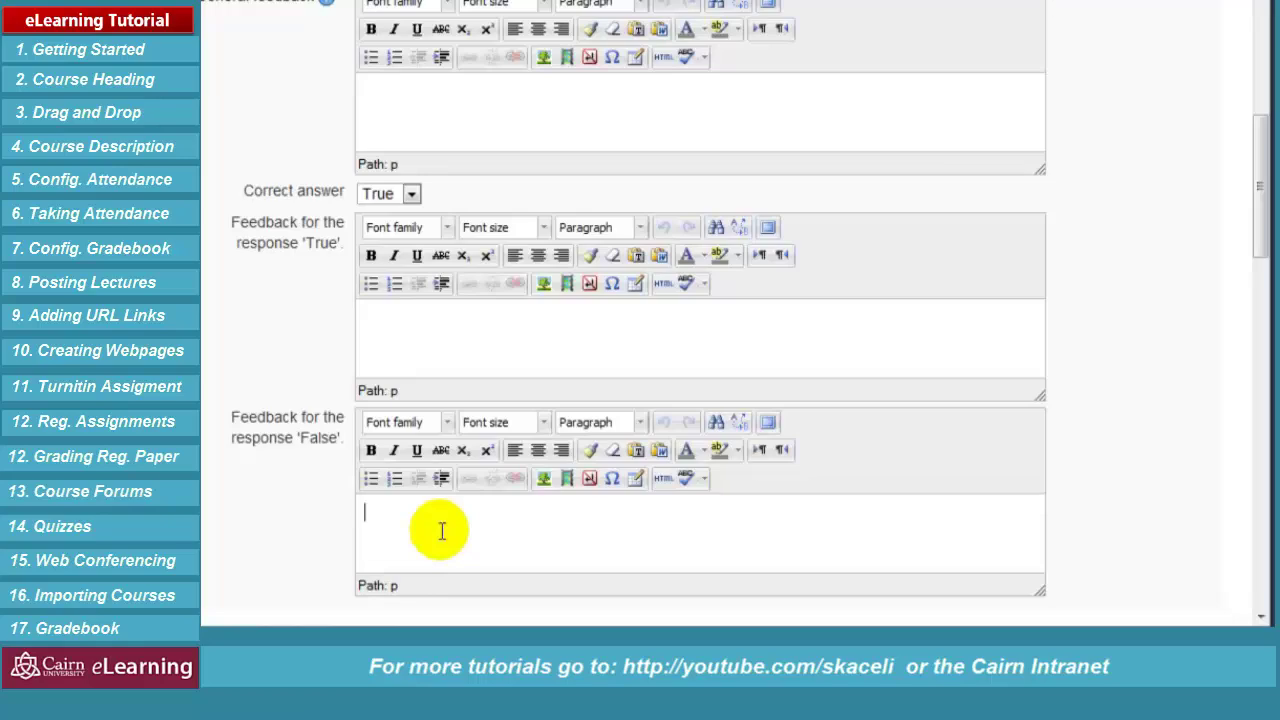
scroll(441, 530, "down", 4)
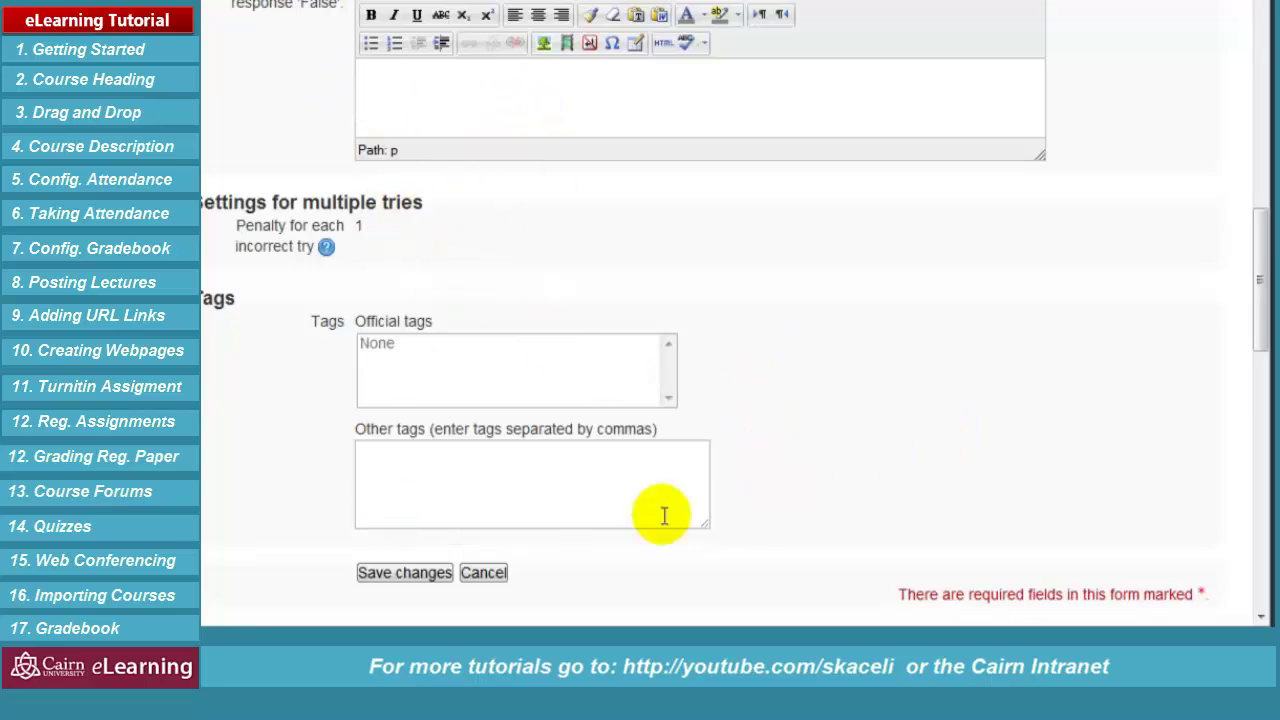
left_click(406, 577)
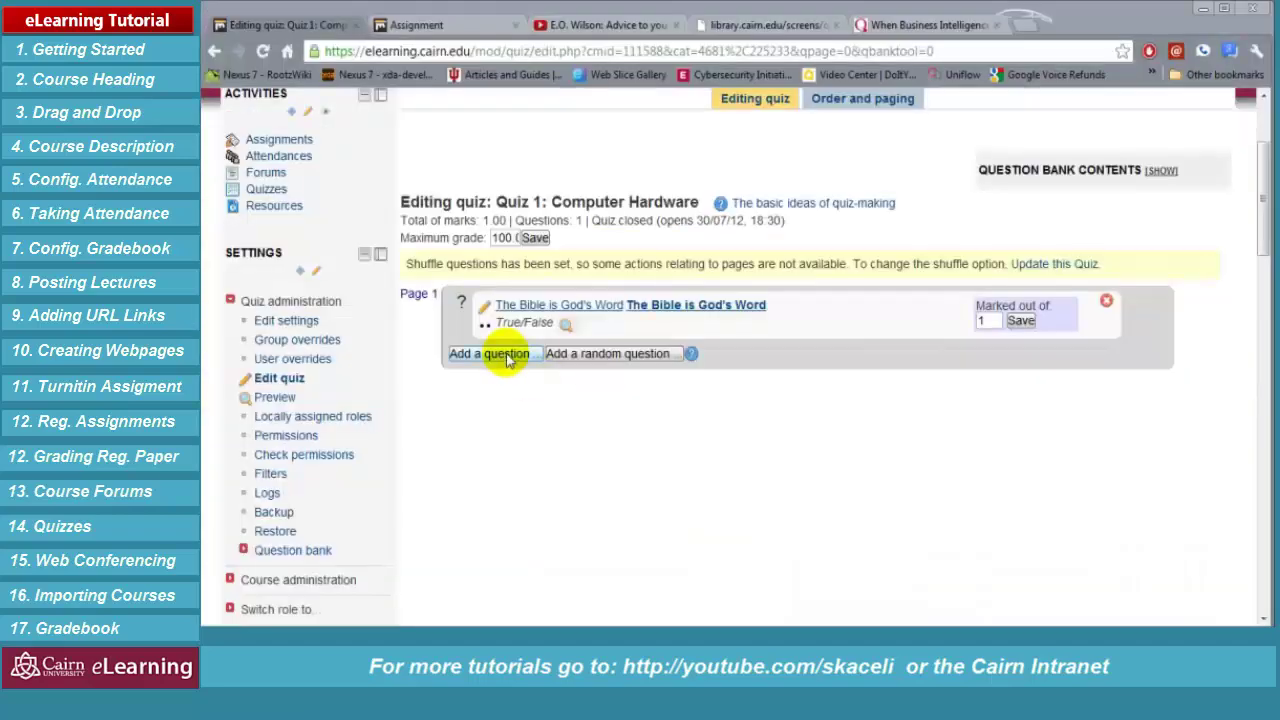
Add a new multiple choice question to the quiz
left_click(495, 354)
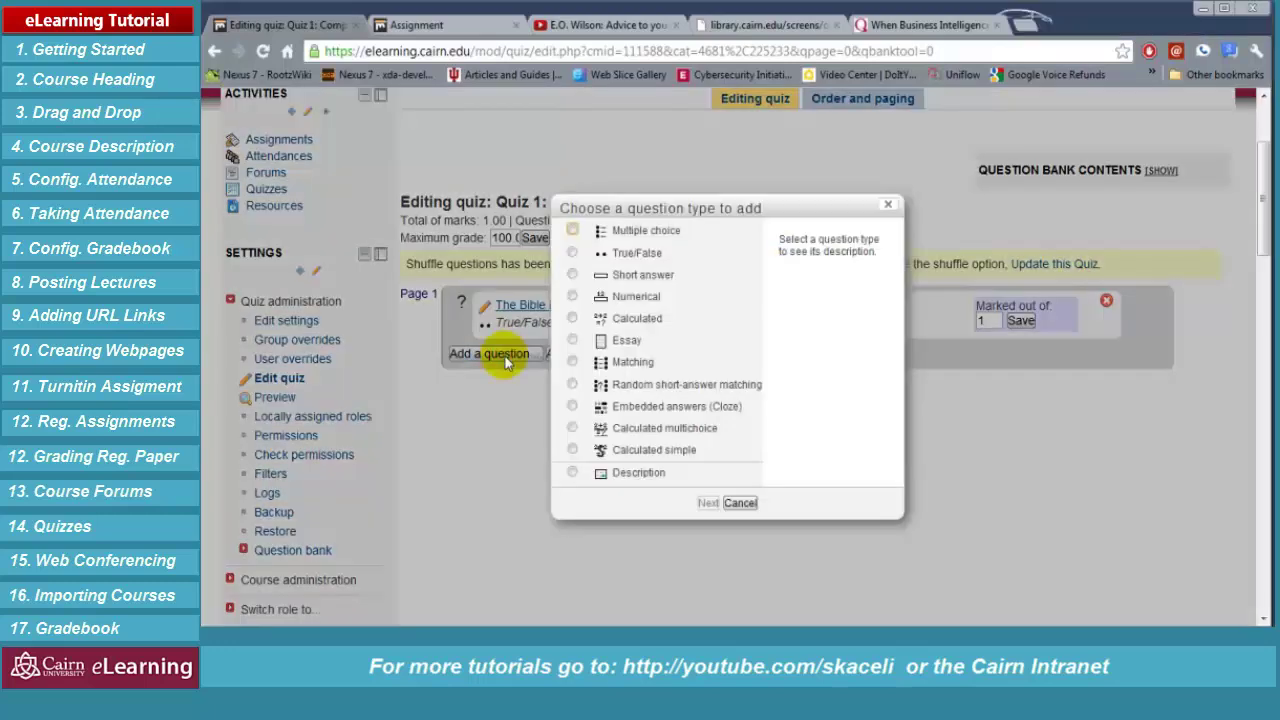
left_click(572, 231)
left_click(572, 236)
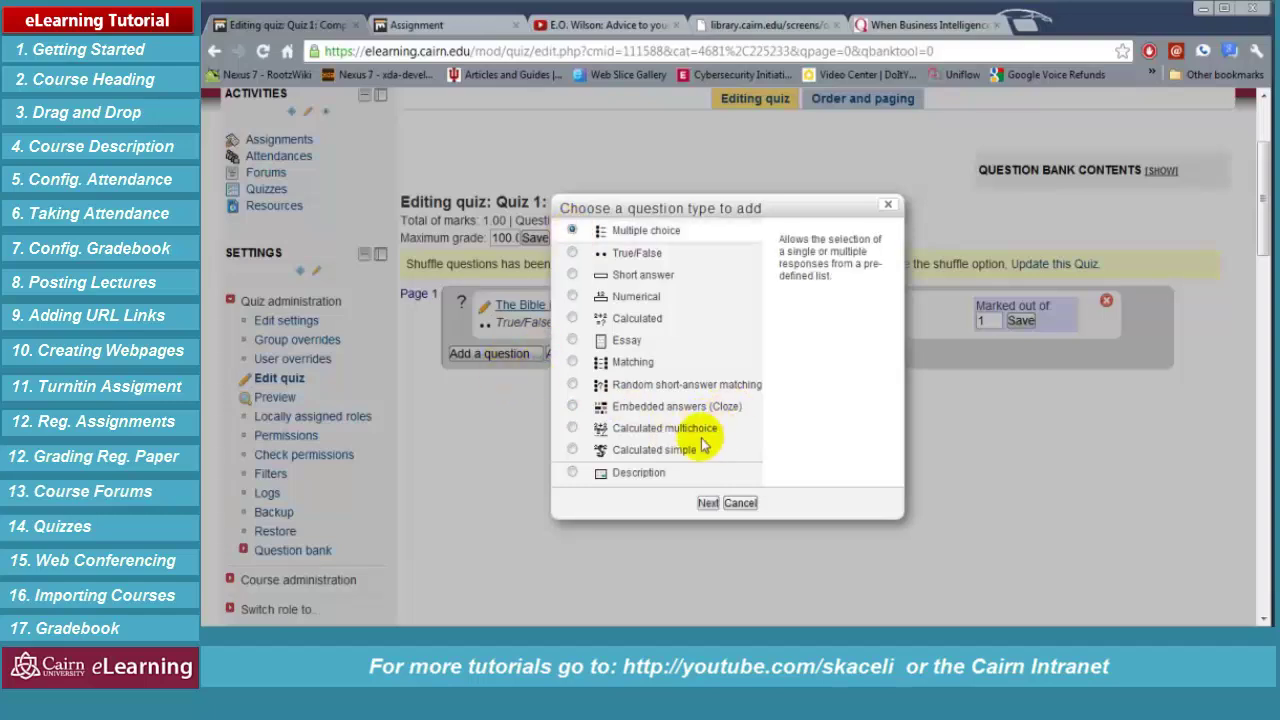
left_click(707, 503)
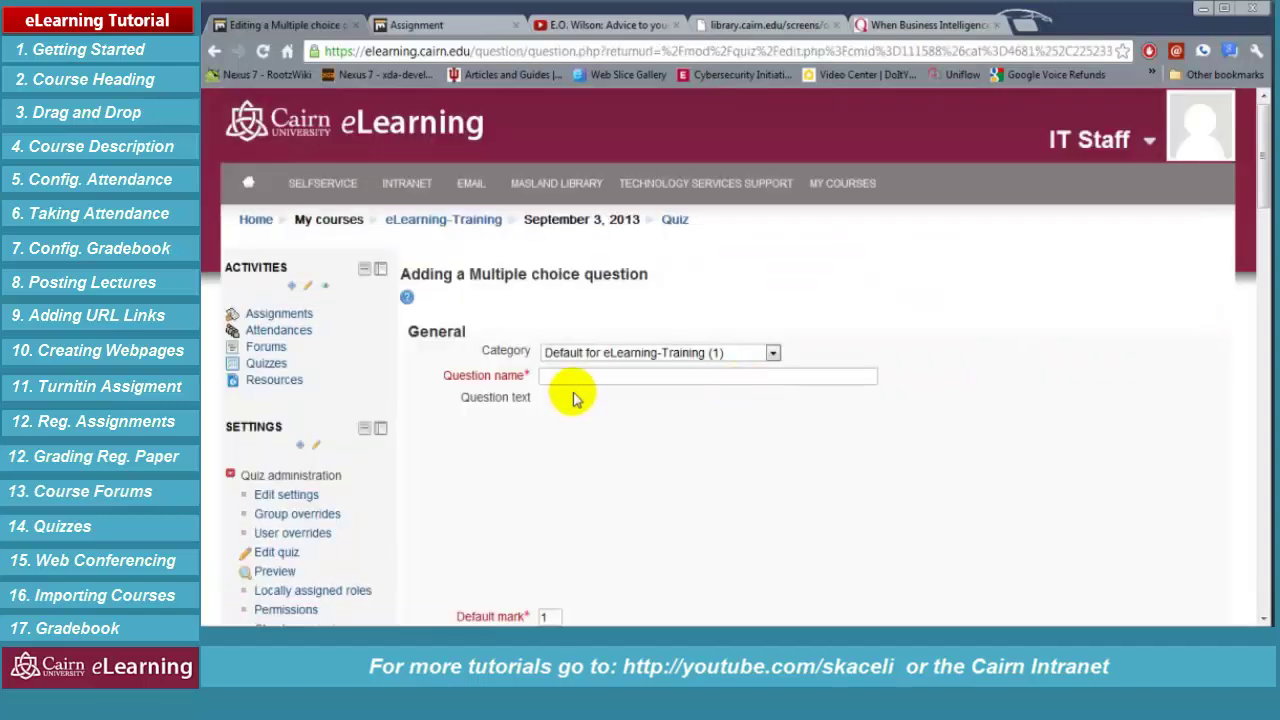
Paste in the question name and the question text 'Cairn University is located in:'
scroll(620, 340, "down", 1)
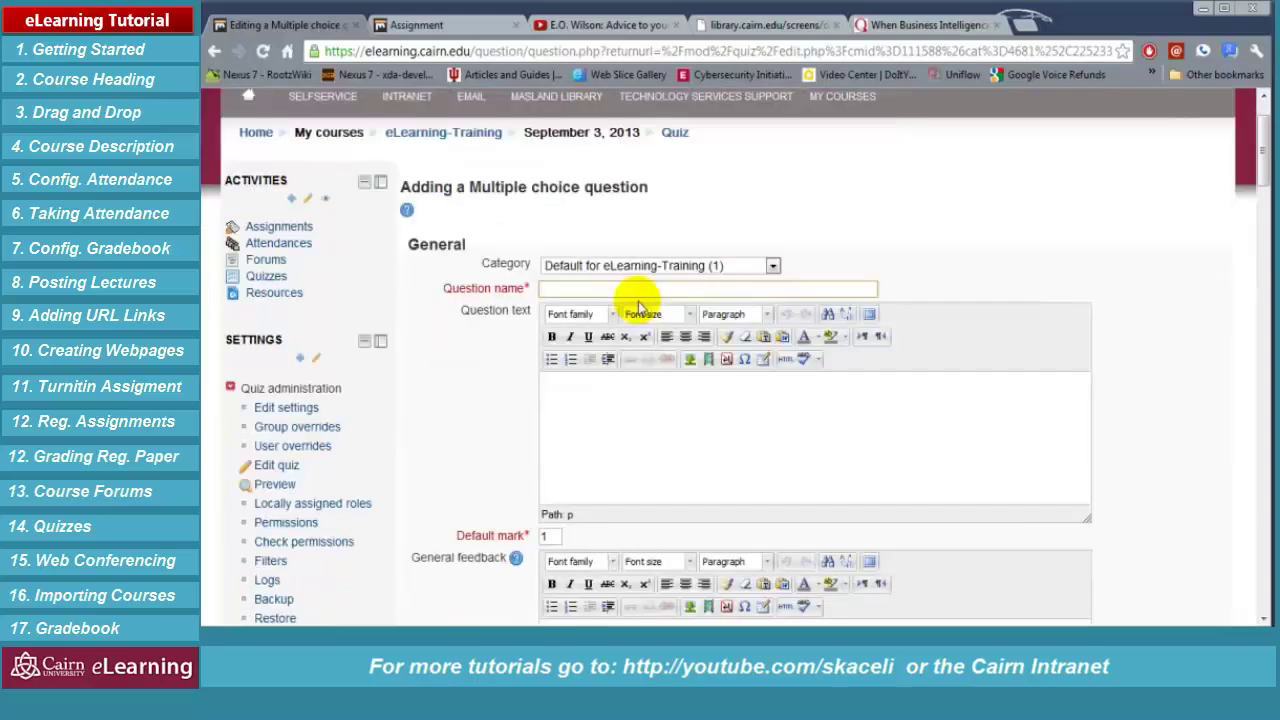
type("Cairn University is located in")
left_click_drag(447, 287, 619, 411)
type("Cairn University is located in:")
scroll(720, 446, "down", 2)
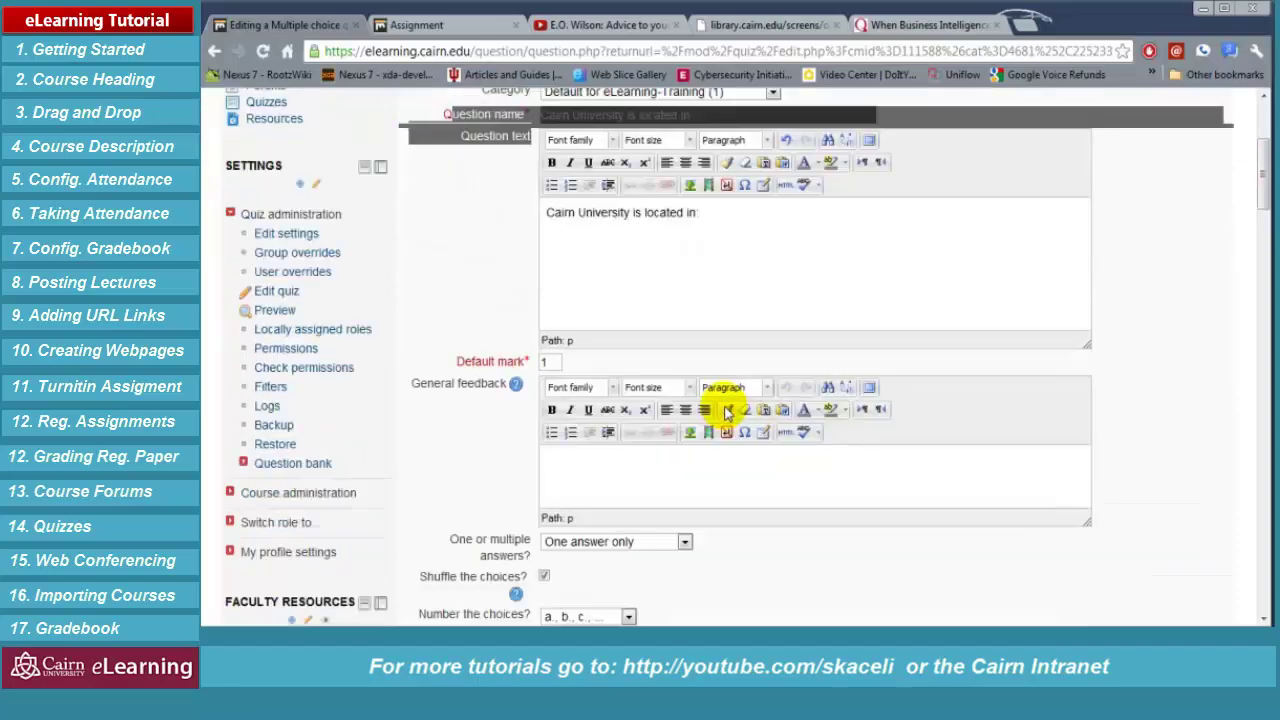
scroll(620, 390, "down", 2)
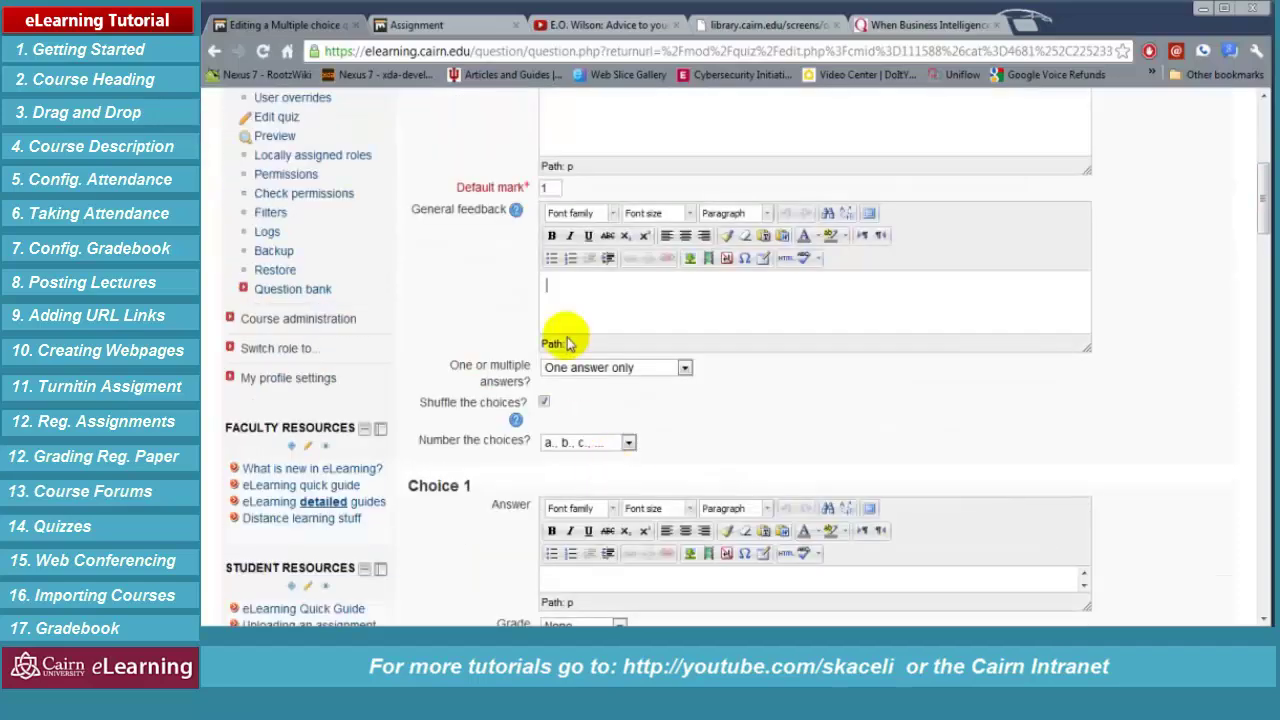
left_click(591, 297)
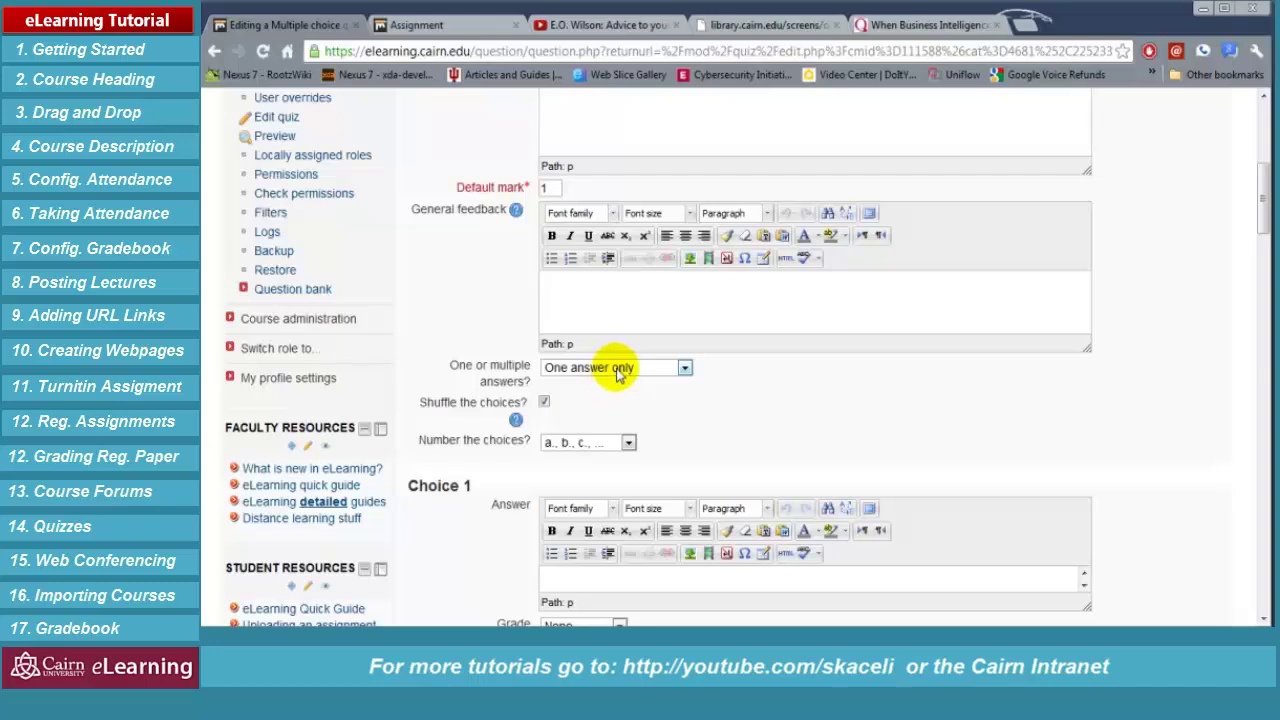
Keep a., b., c. choice numbering and leave the first choice's grade at None
left_click(627, 444)
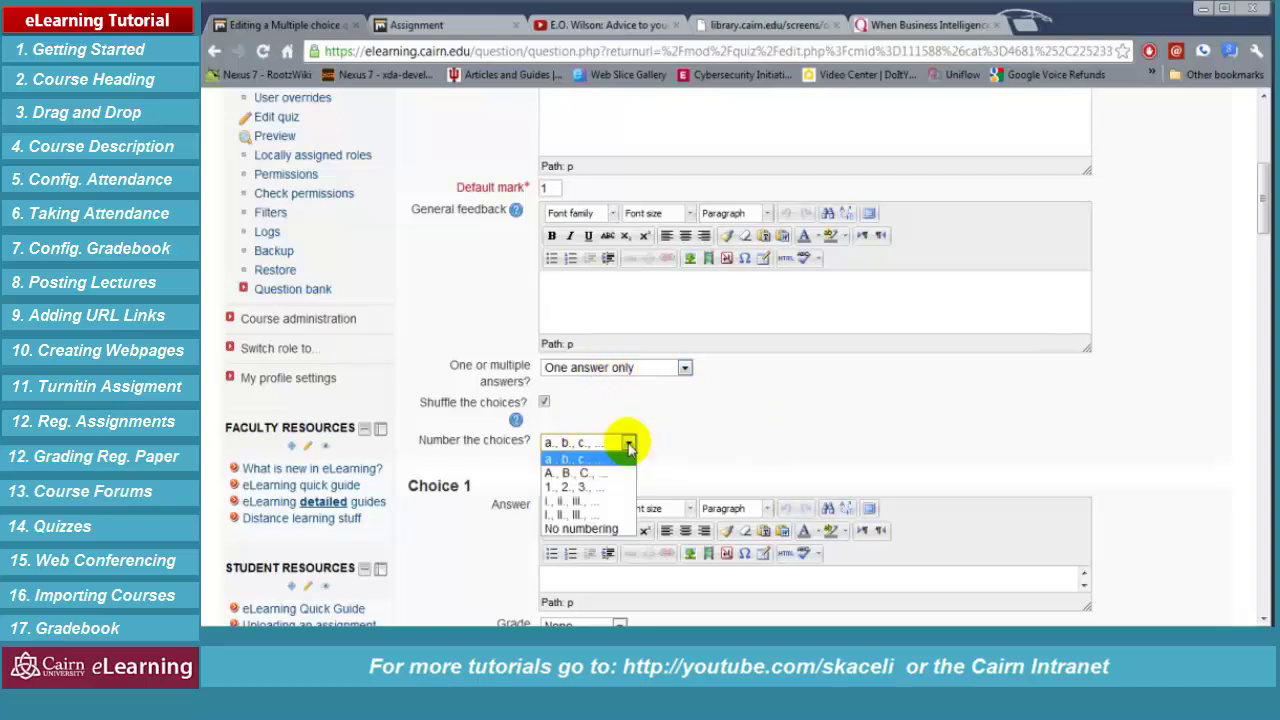
left_click(570, 459)
scroll(760, 480, "down", 3)
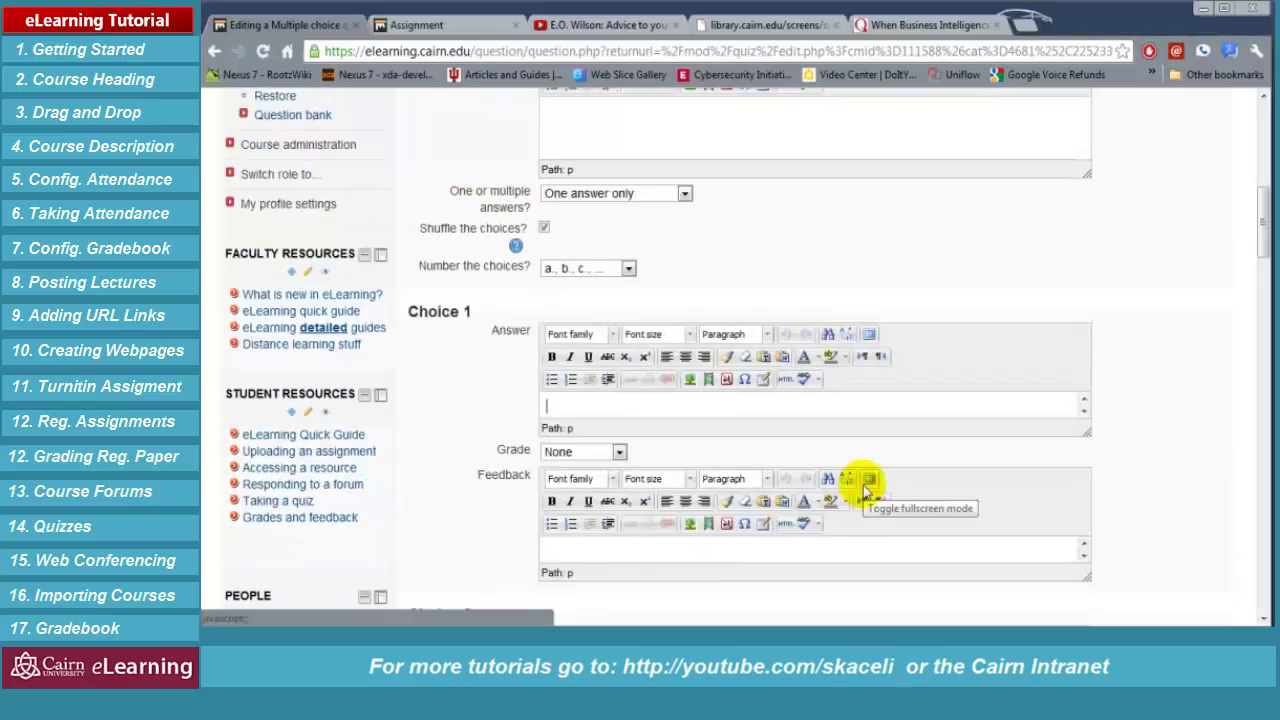
type("pe")
left_click(616, 451)
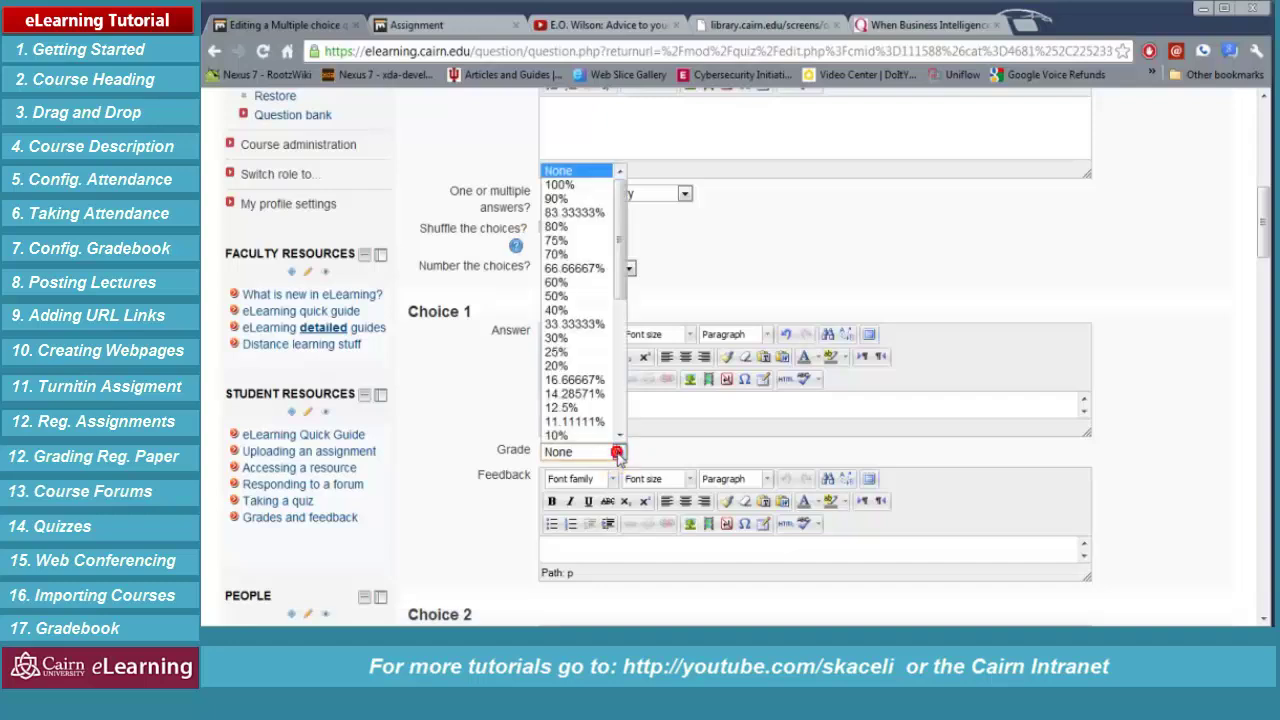
left_click(616, 451)
scroll(604, 451, "down", 4)
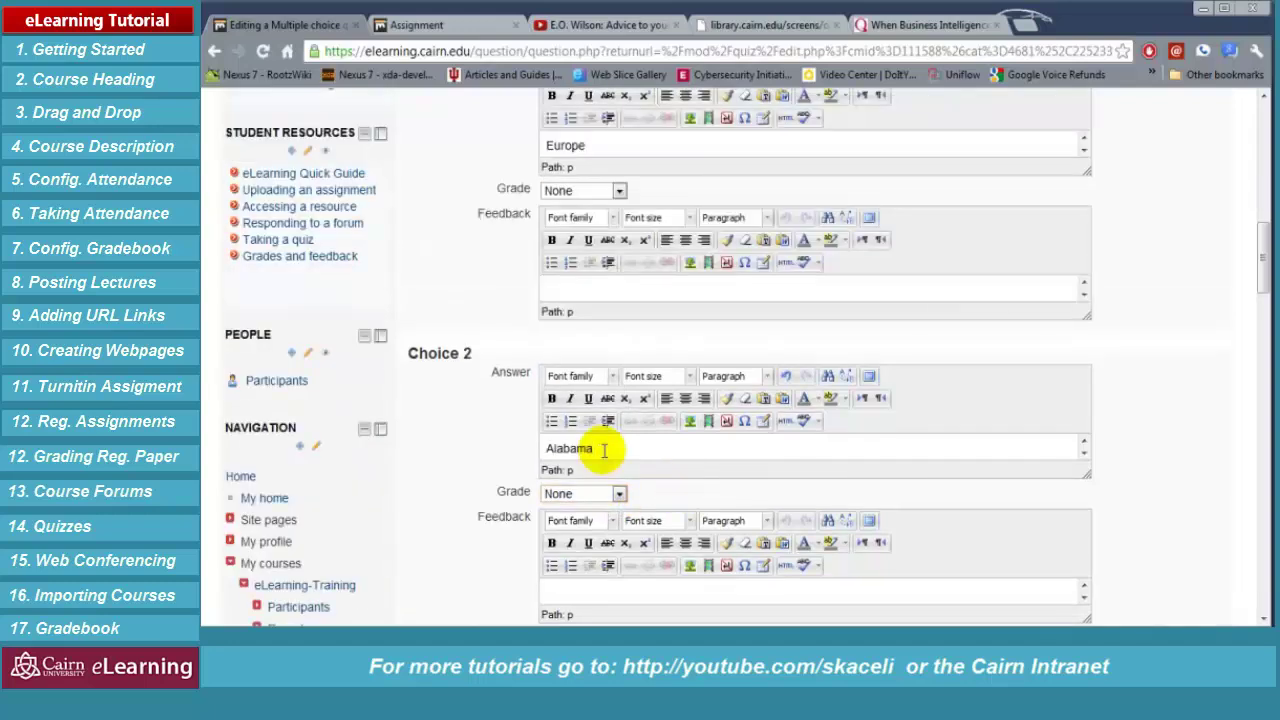
scroll(715, 452, "down", 1)
left_click(698, 494)
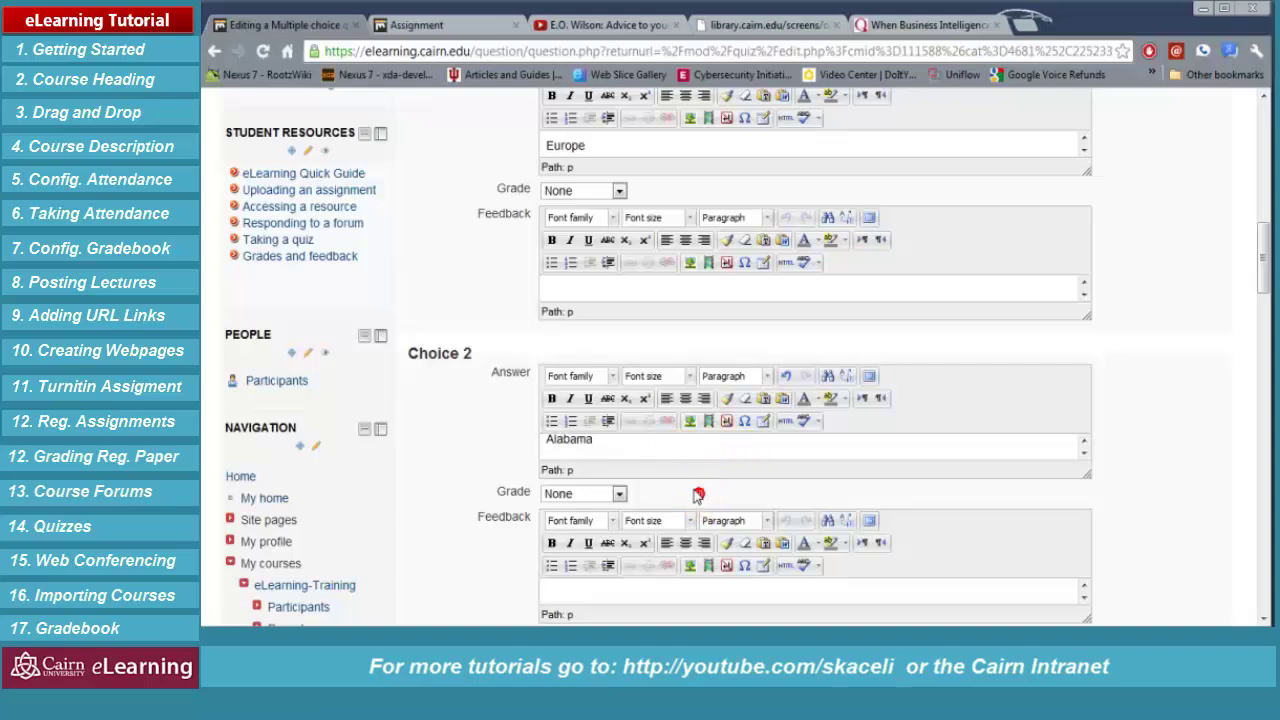
scroll(640, 490, "down", 3)
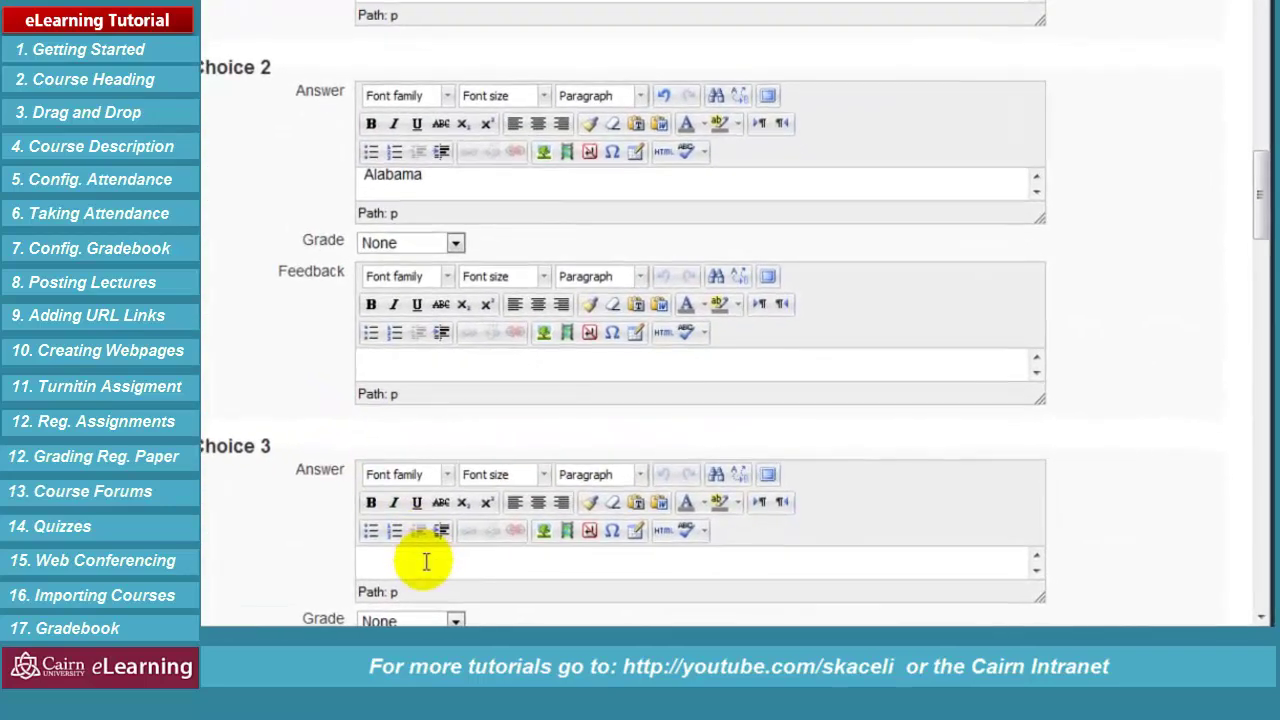
Enter 'Pennsylvania' as the third choice and give it 100% credit
left_click(591, 577)
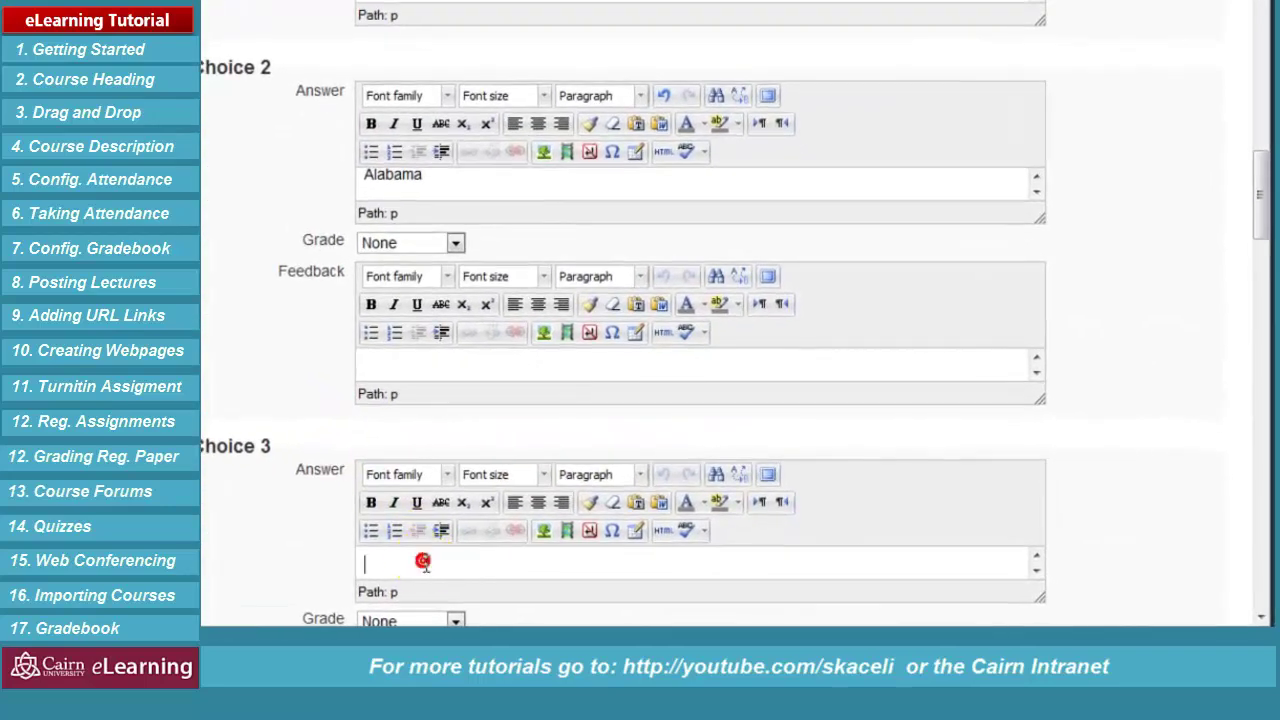
type("Langhorne, PA")
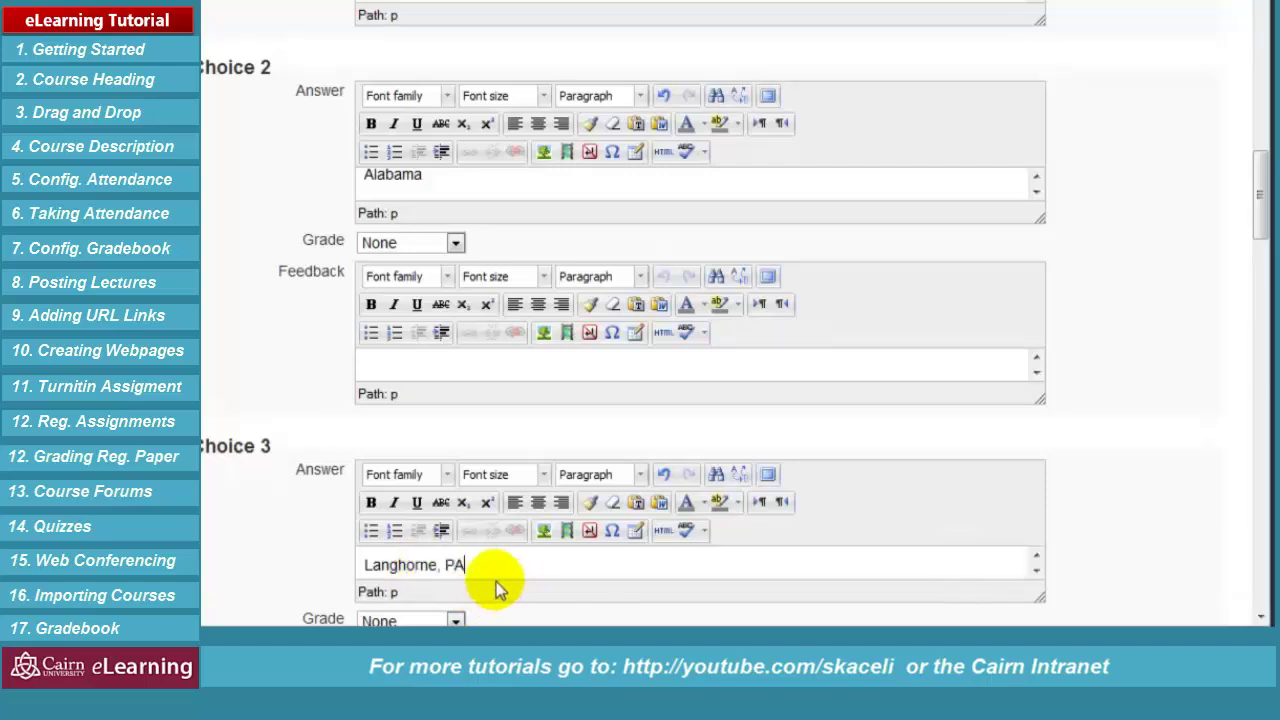
left_click_drag(464, 565, 340, 567)
type("Pen")
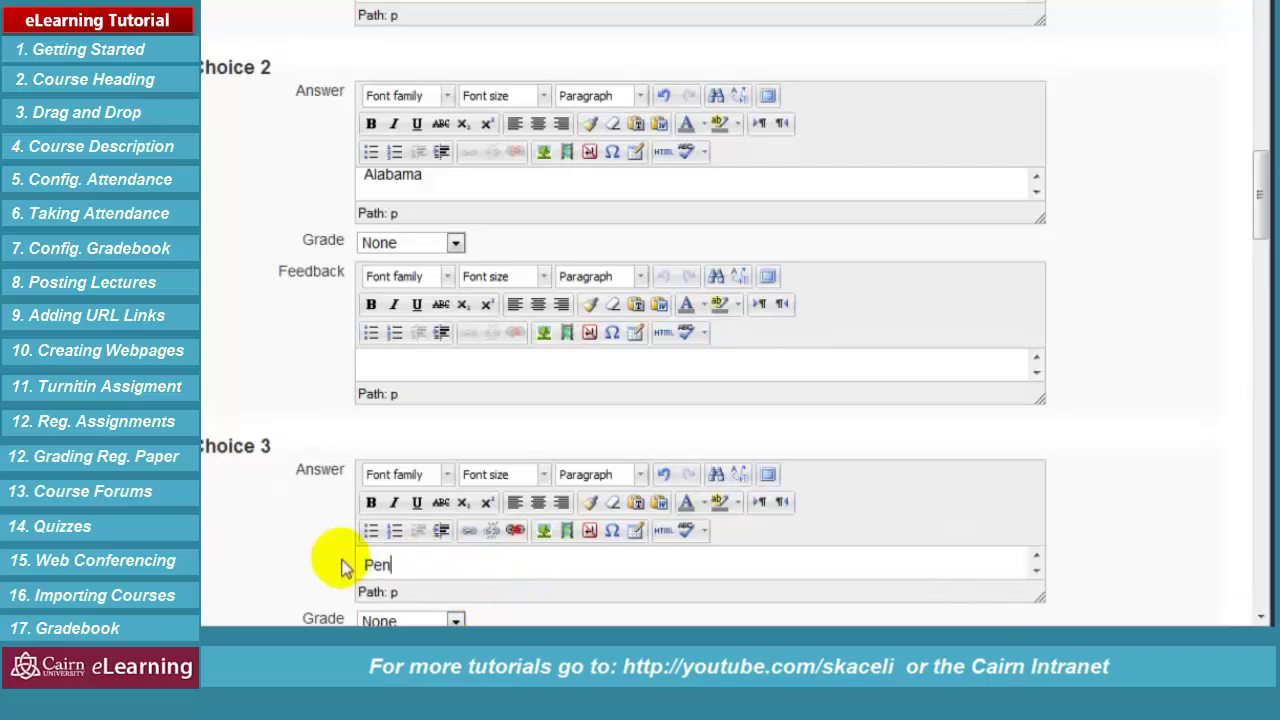
type("nsylvania")
scroll(1088, 571, "down", 2)
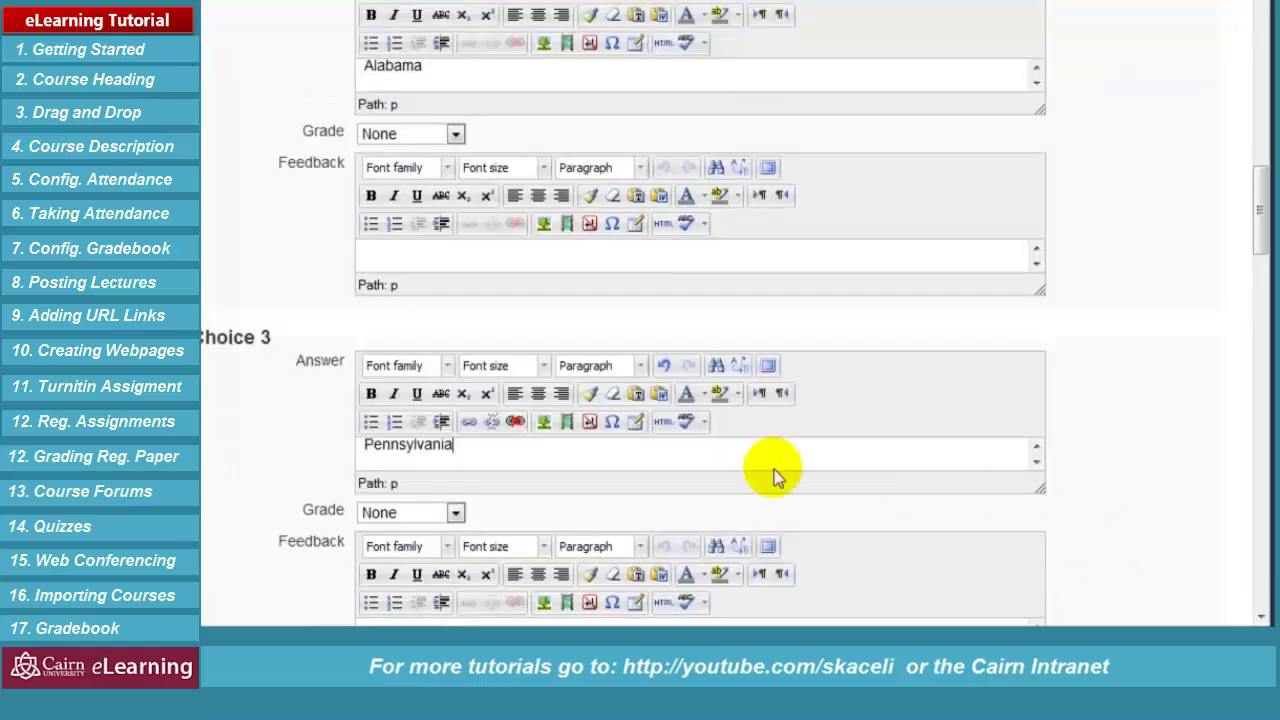
scroll(720, 509, "down", 2)
left_click(456, 403)
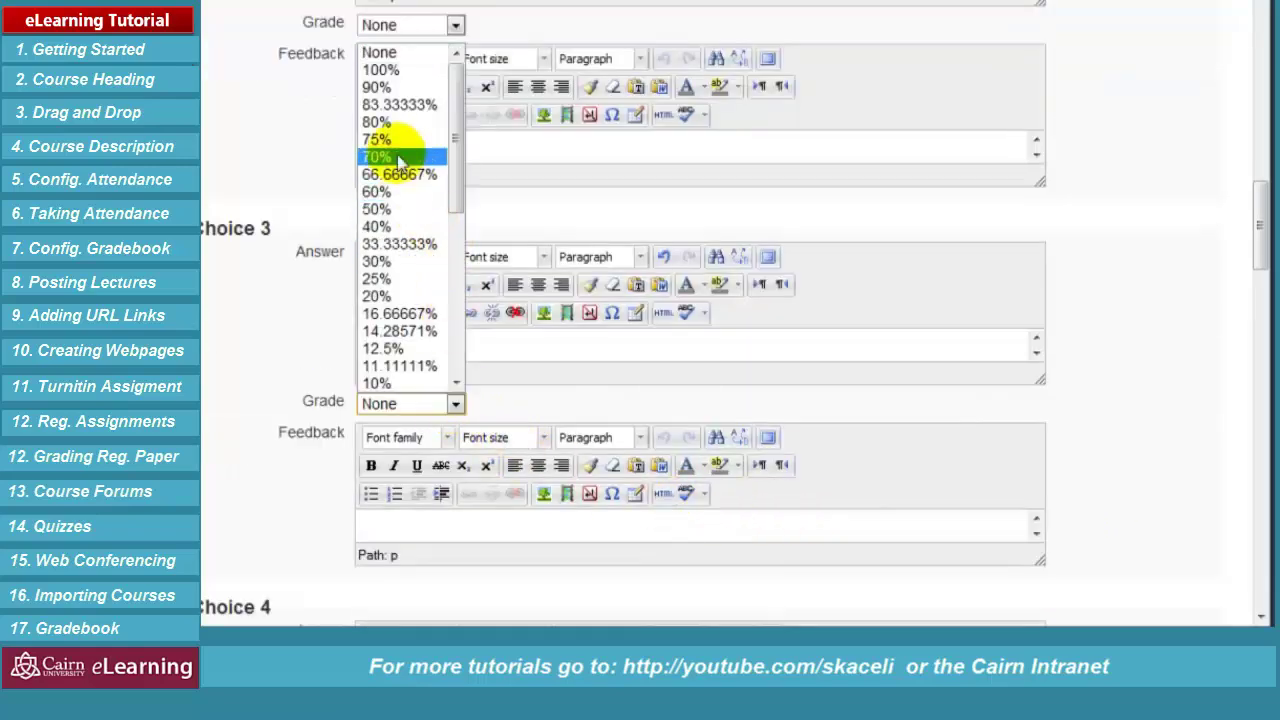
left_click(385, 70)
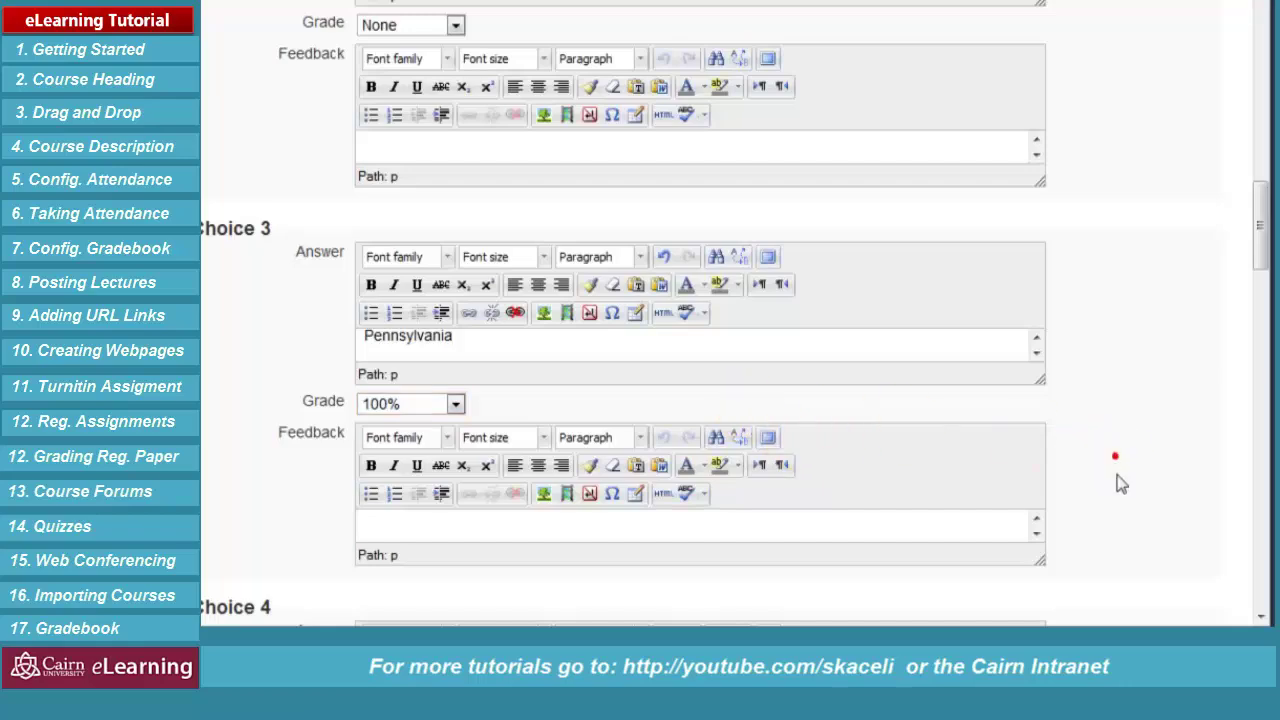
Add 'California' as the fourth choice and save the question
scroll(1100, 483, "down", 4)
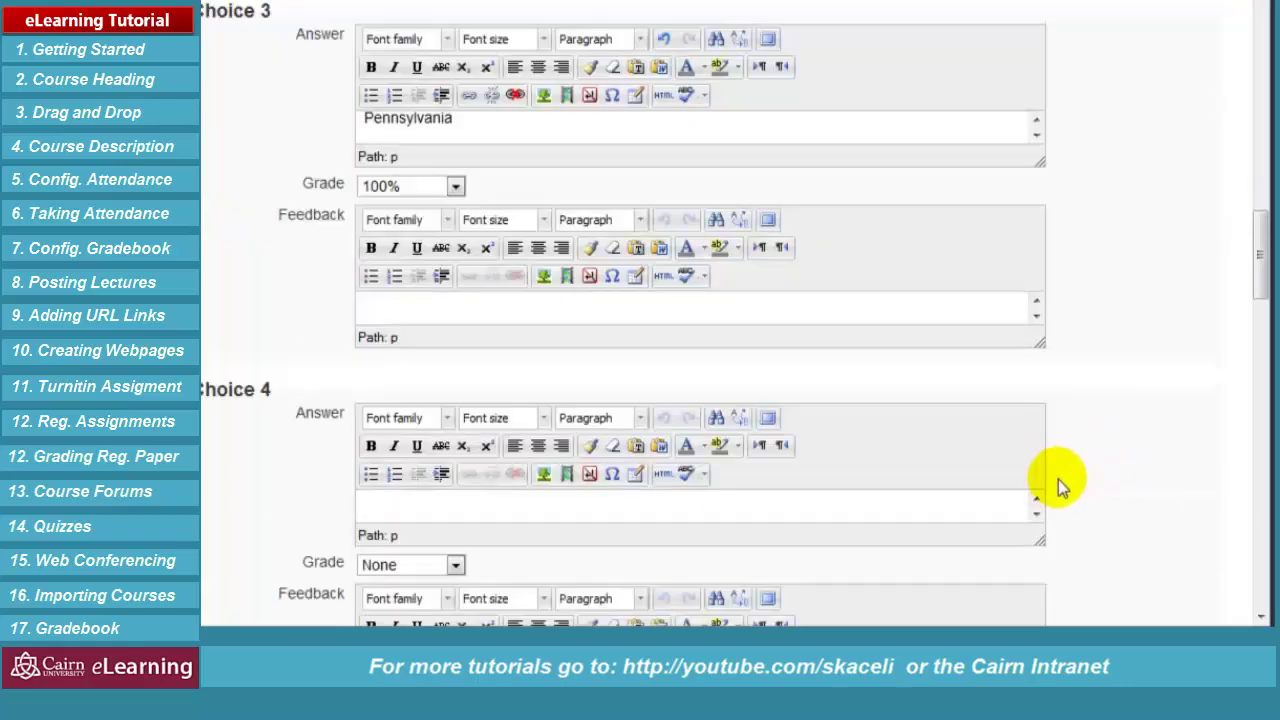
left_click(414, 506)
type("California")
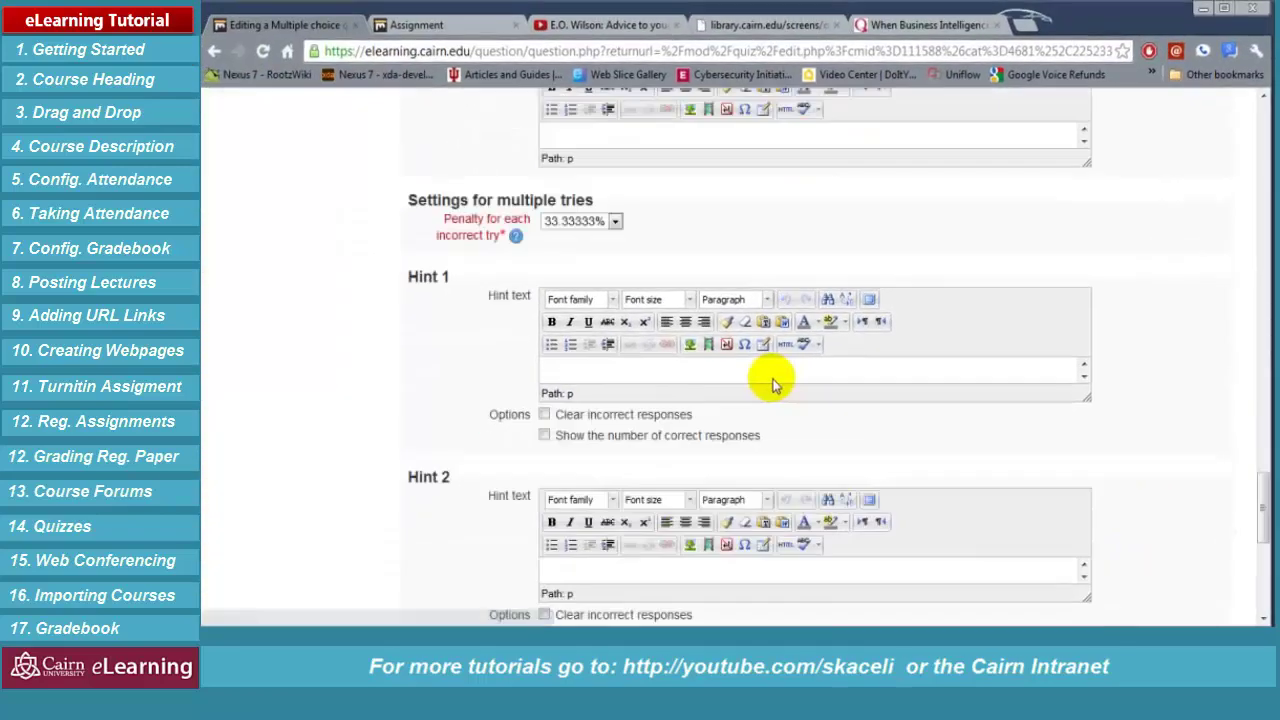
scroll(900, 400, "down", 4)
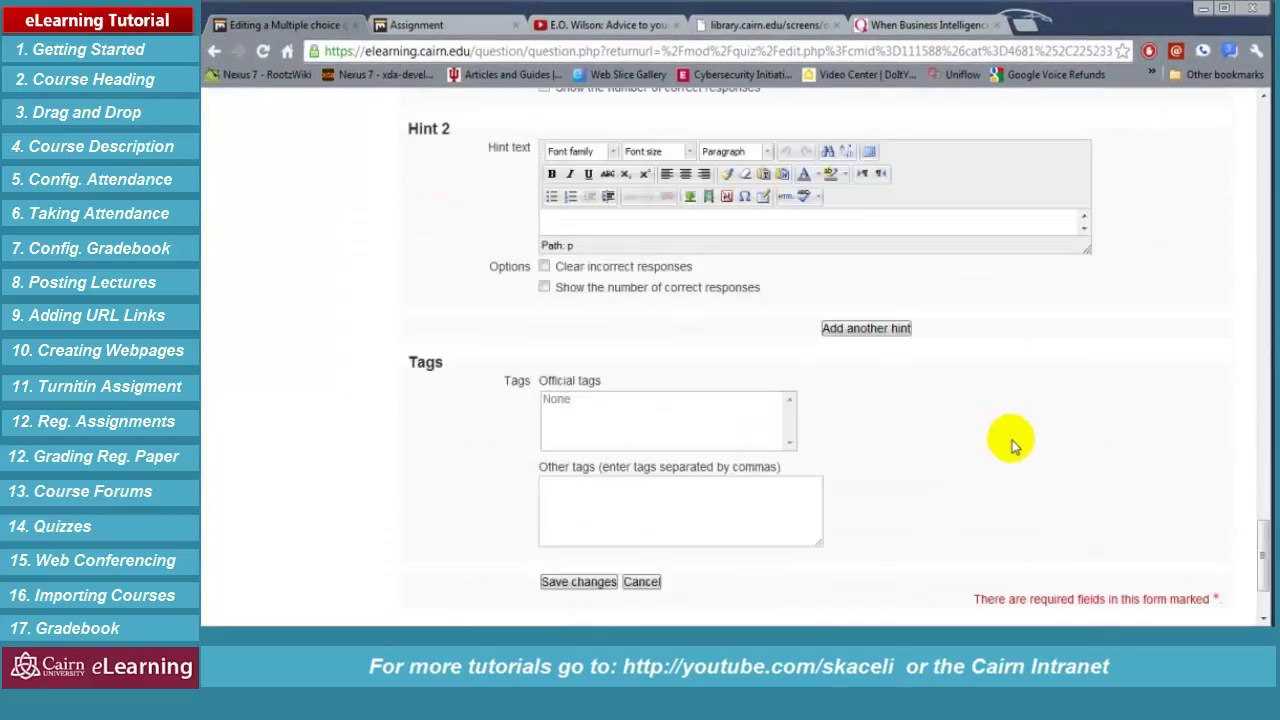
scroll(990, 440, "down", 1)
left_click(603, 495)
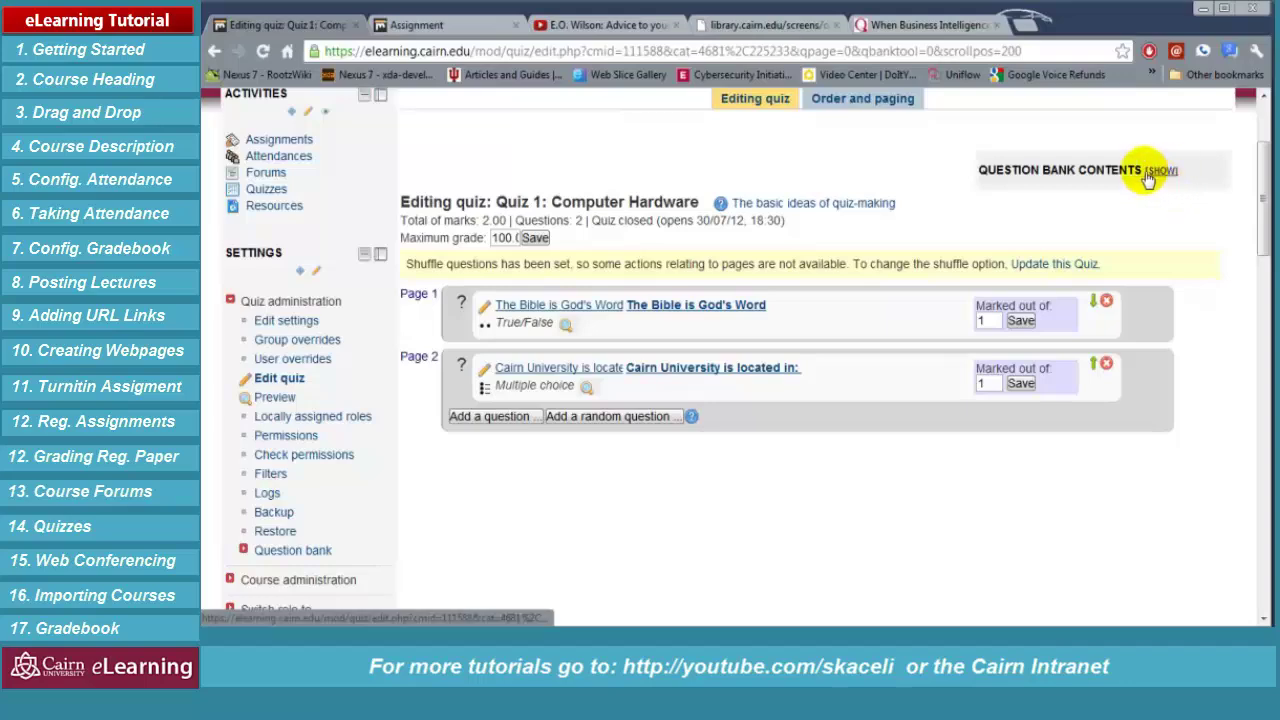
Show the Question Bank Contents and bring up the True/False question's mark for editing
left_click(1160, 170)
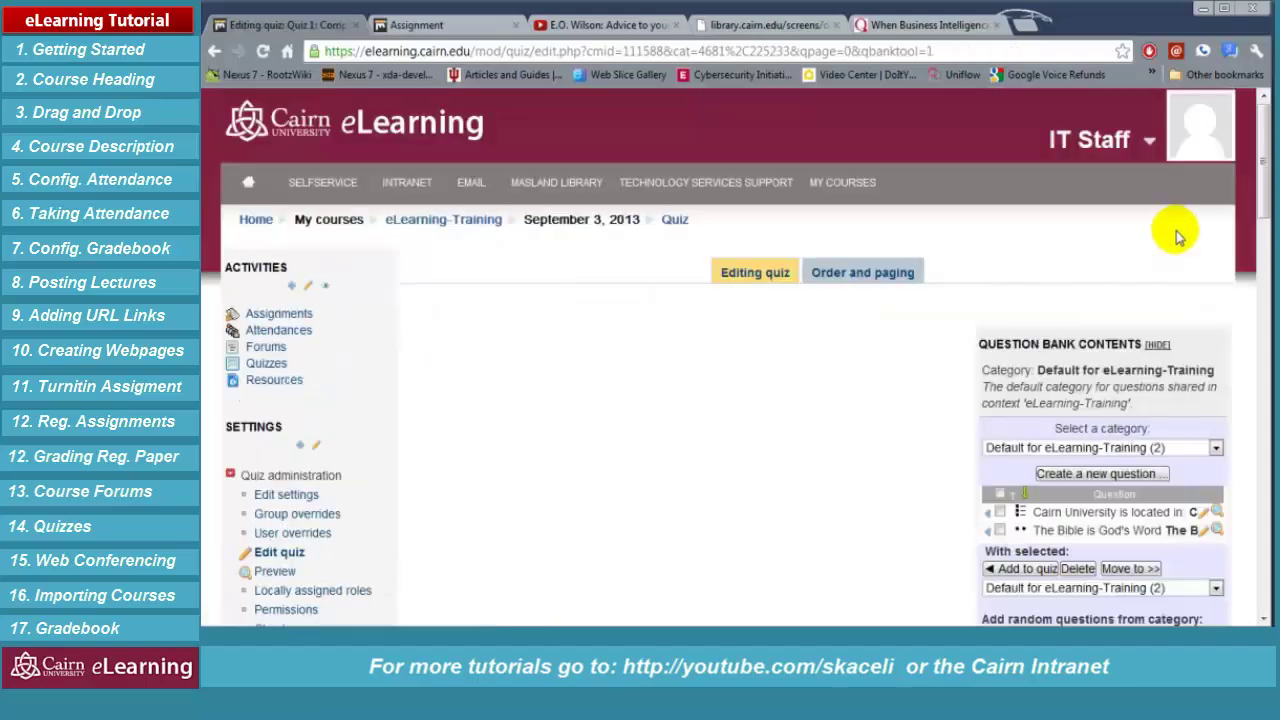
scroll(931, 423, "down", 2)
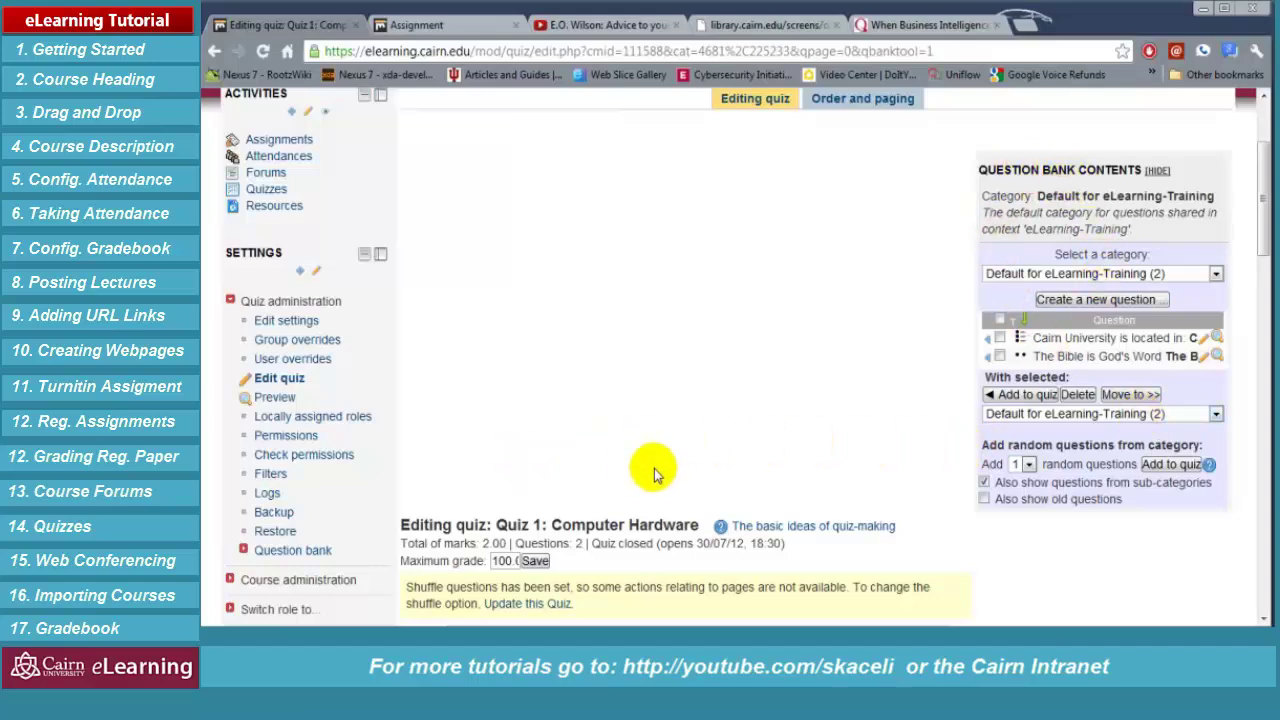
scroll(690, 458, "down", 2)
scroll(1030, 505, "down", 2)
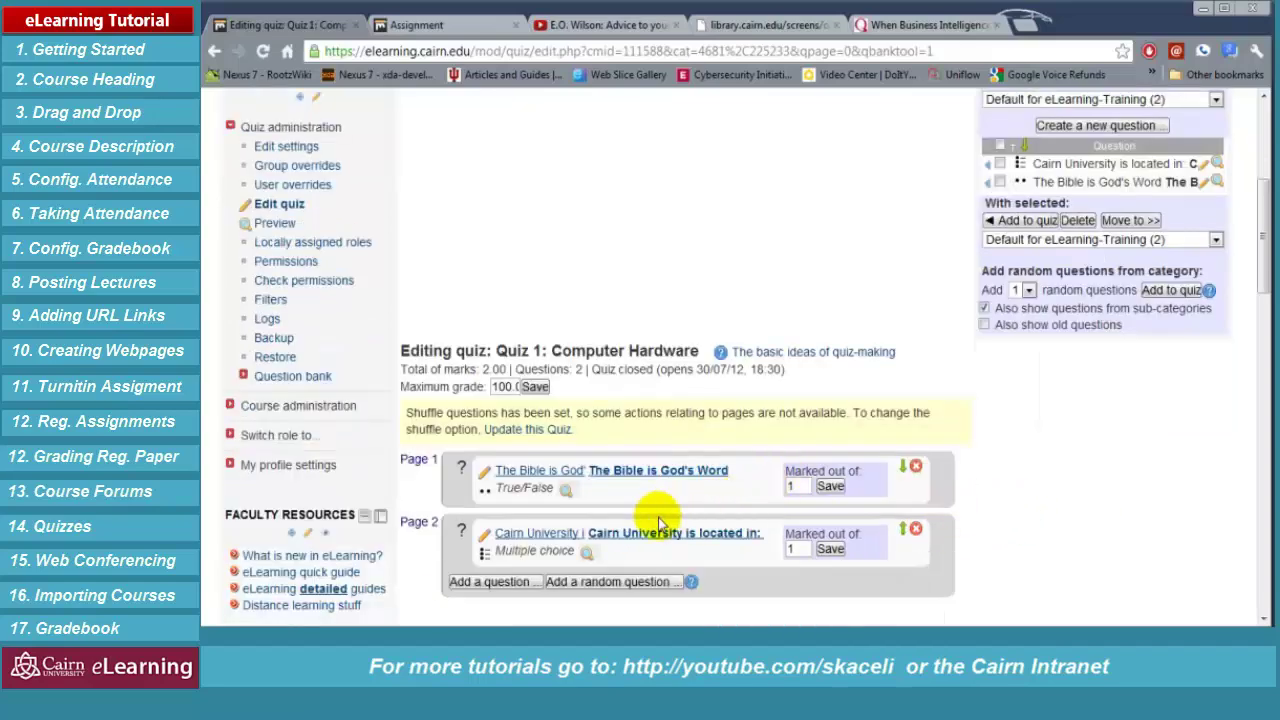
left_click(794, 486)
Mark the multiple choice question out of 70 and the True/False question out of 30
left_click(495, 387)
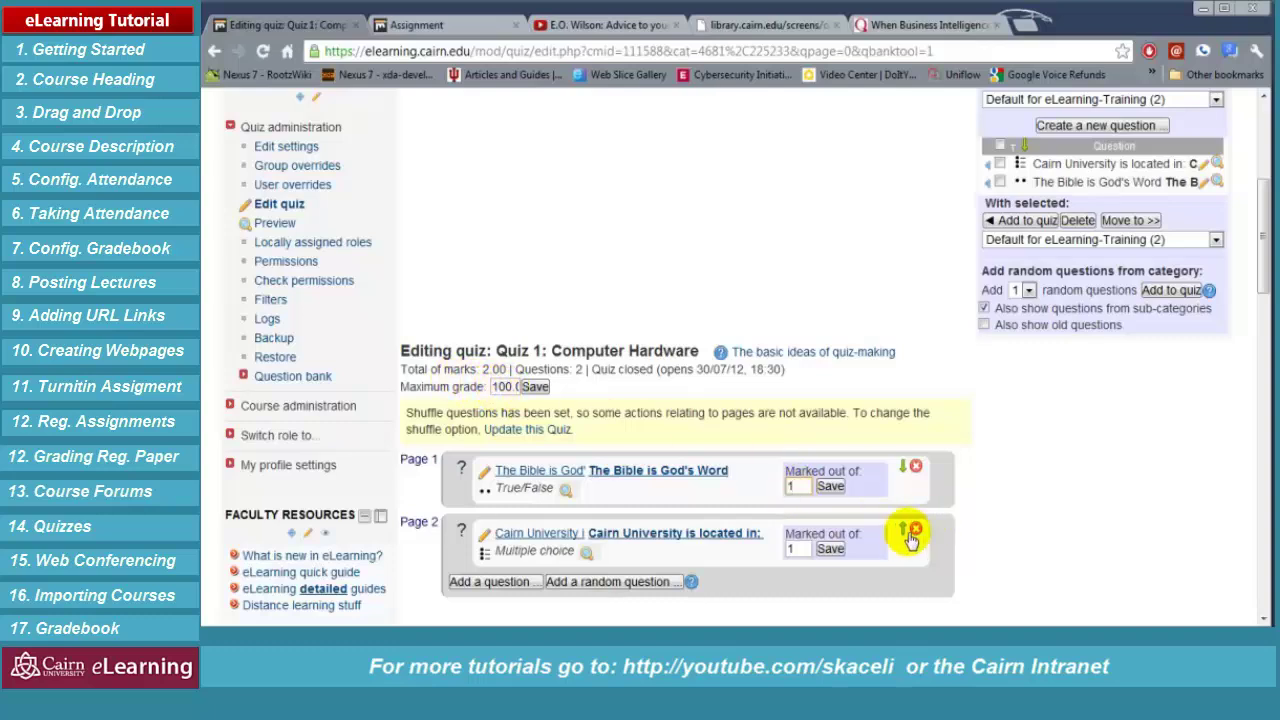
left_click(802, 488)
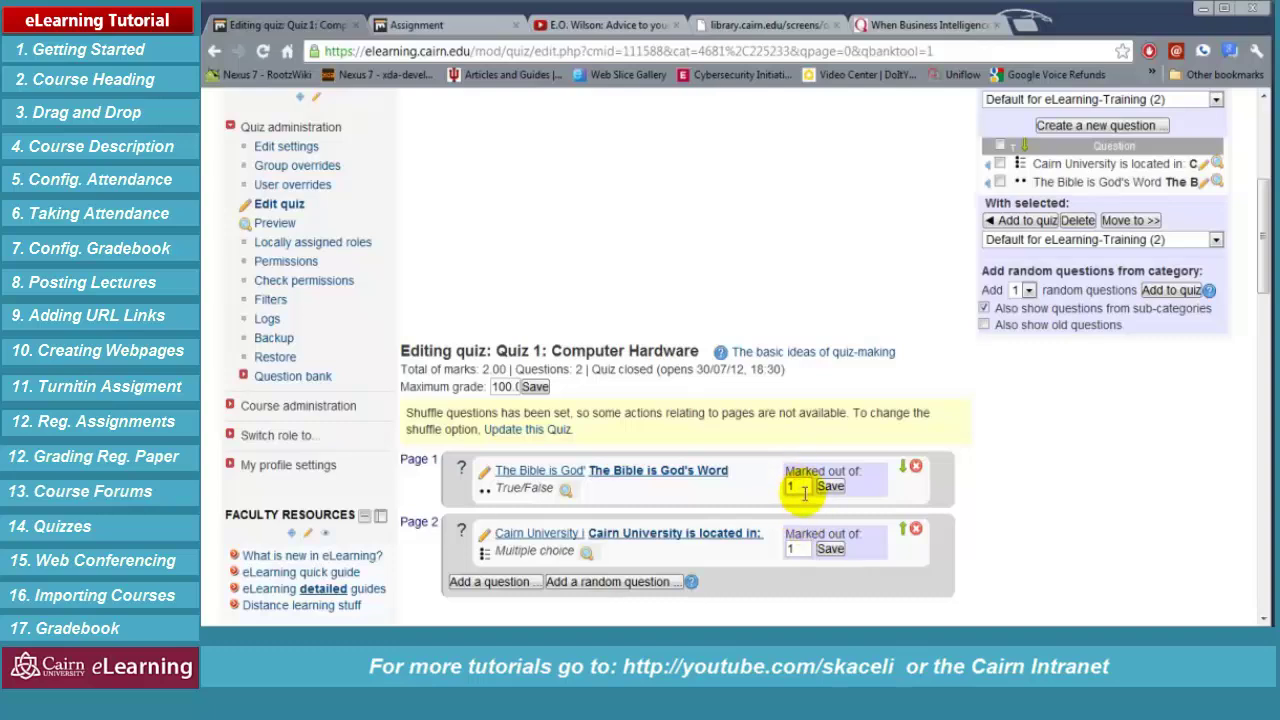
double_click(793, 487)
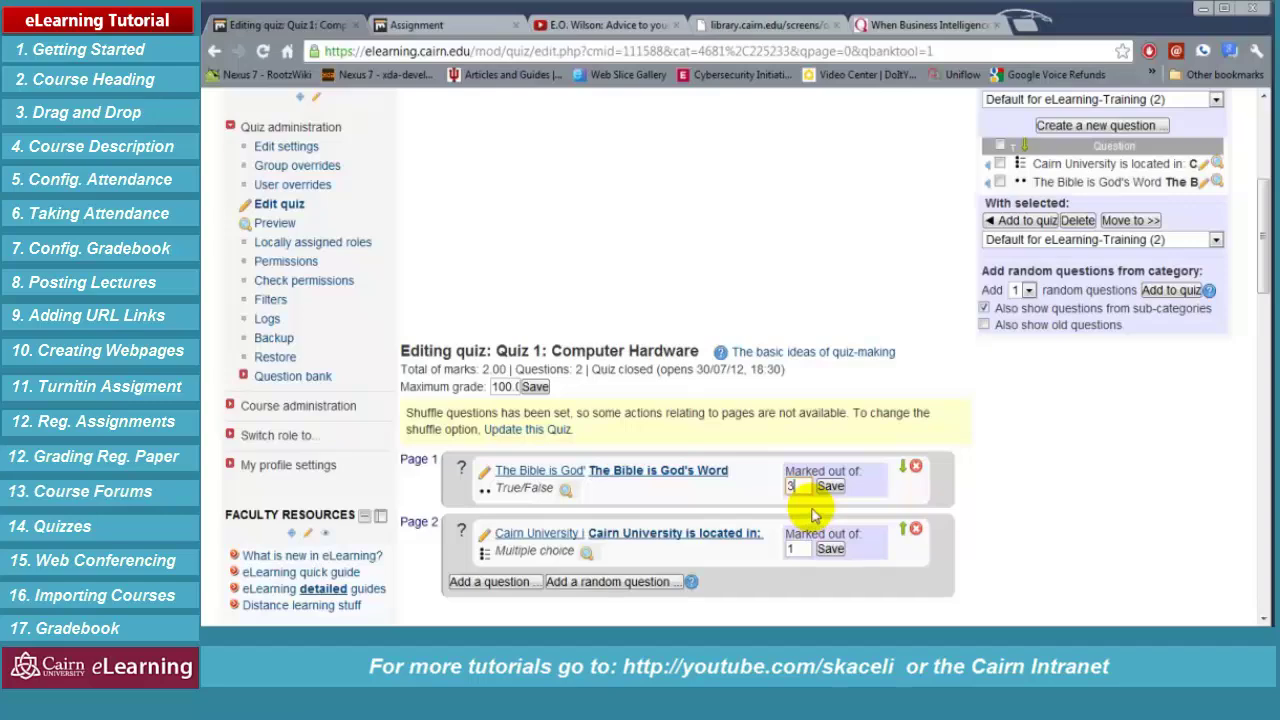
double_click(798, 549)
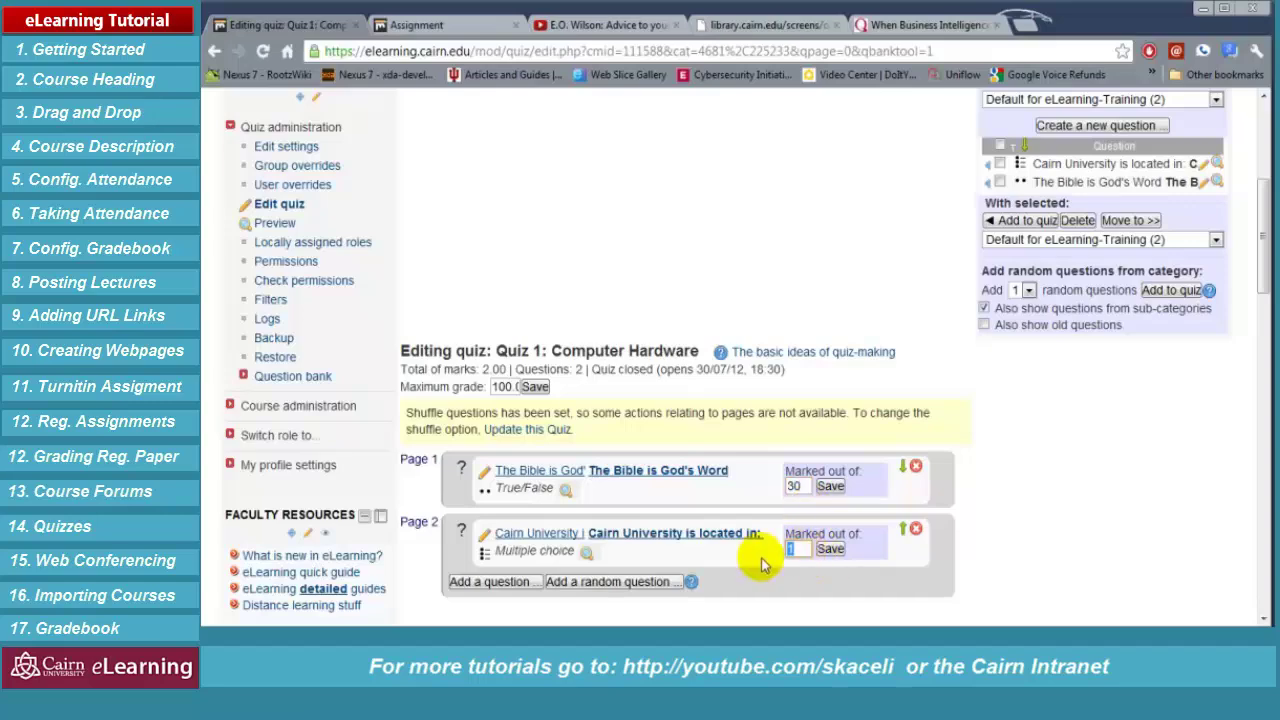
type("70")
scroll(1014, 534, "down", 2)
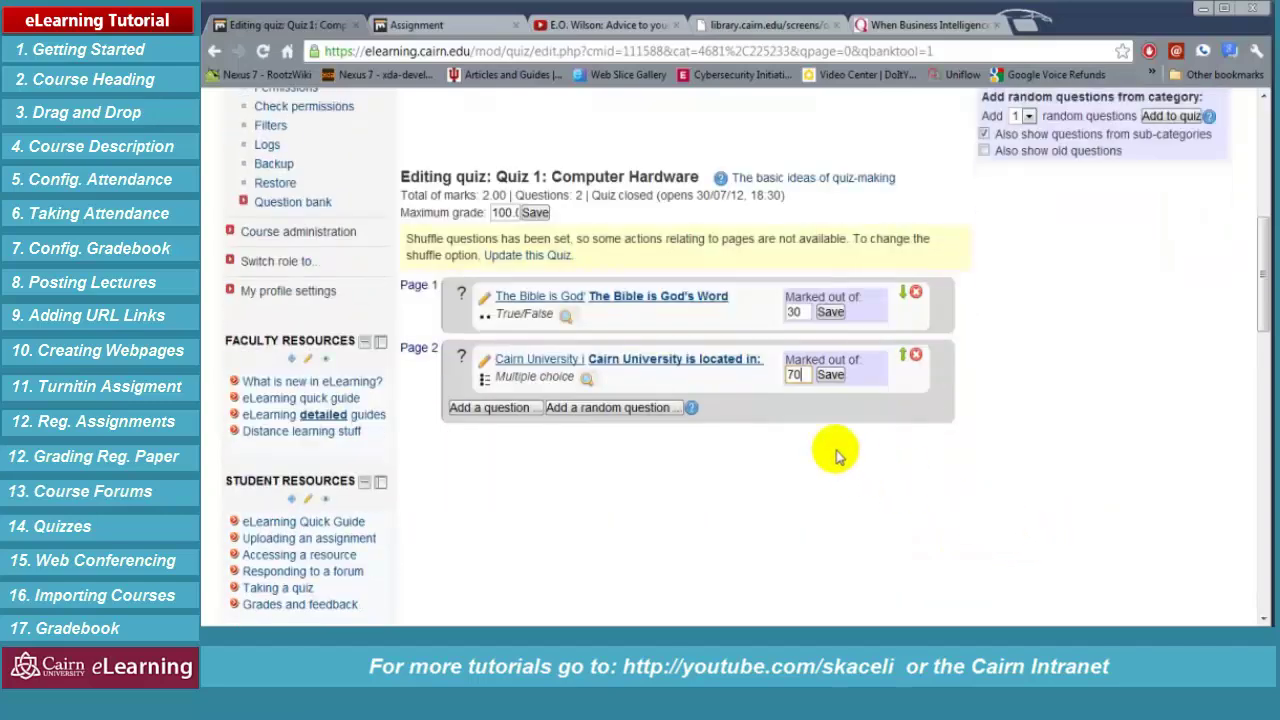
left_click(830, 380)
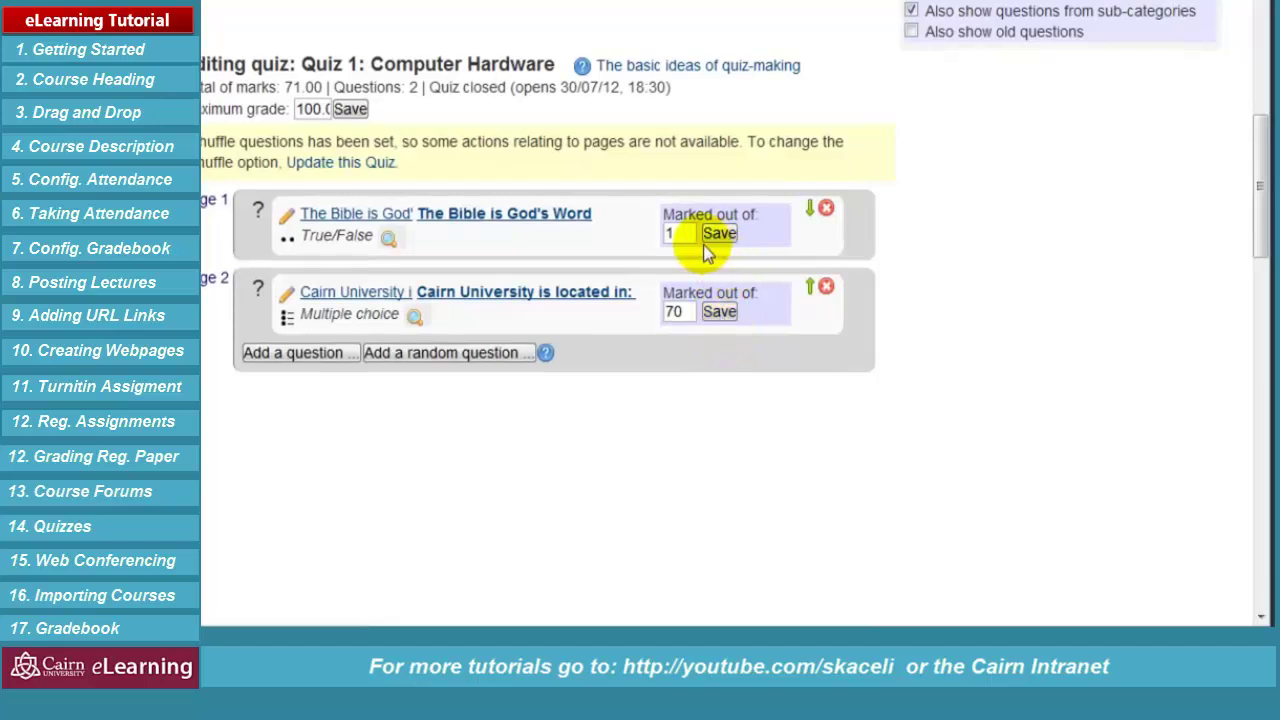
type("30")
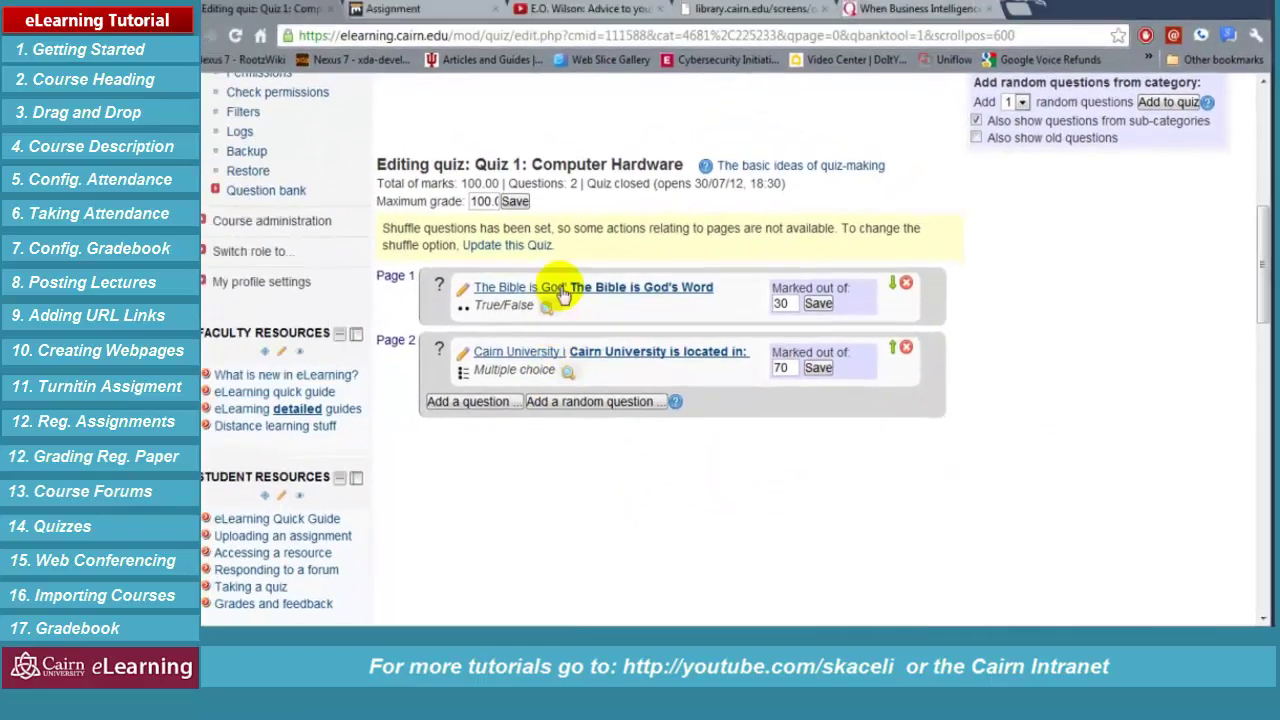
scroll(905, 440, "up", 3)
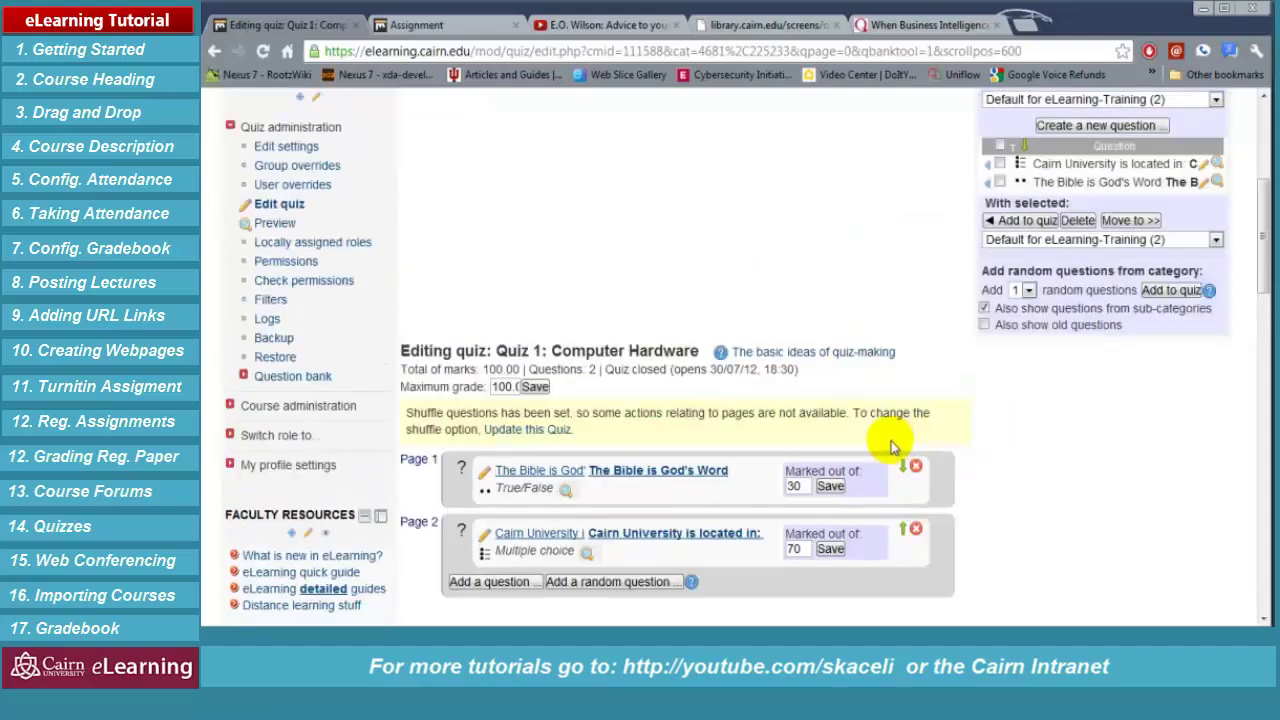
Start a quiz preview, answer True, then d. Pennsylvania, and continue to the summary
left_click(278, 228)
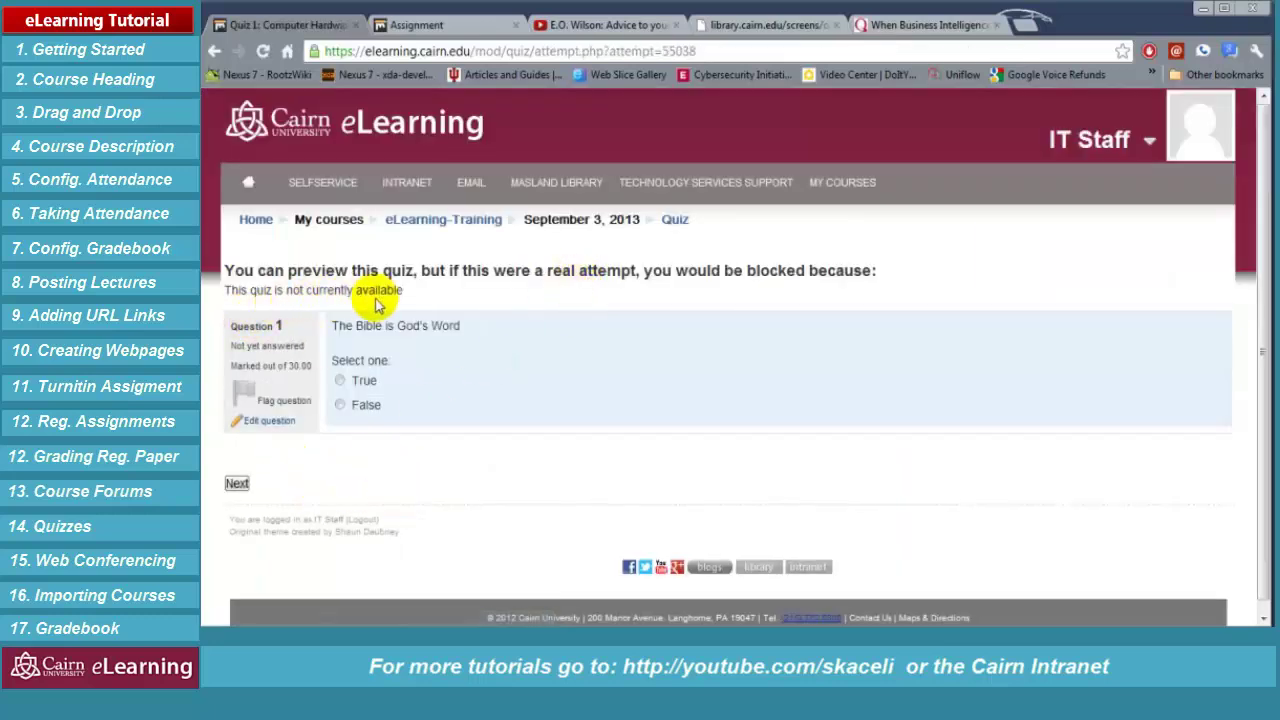
left_click(335, 375)
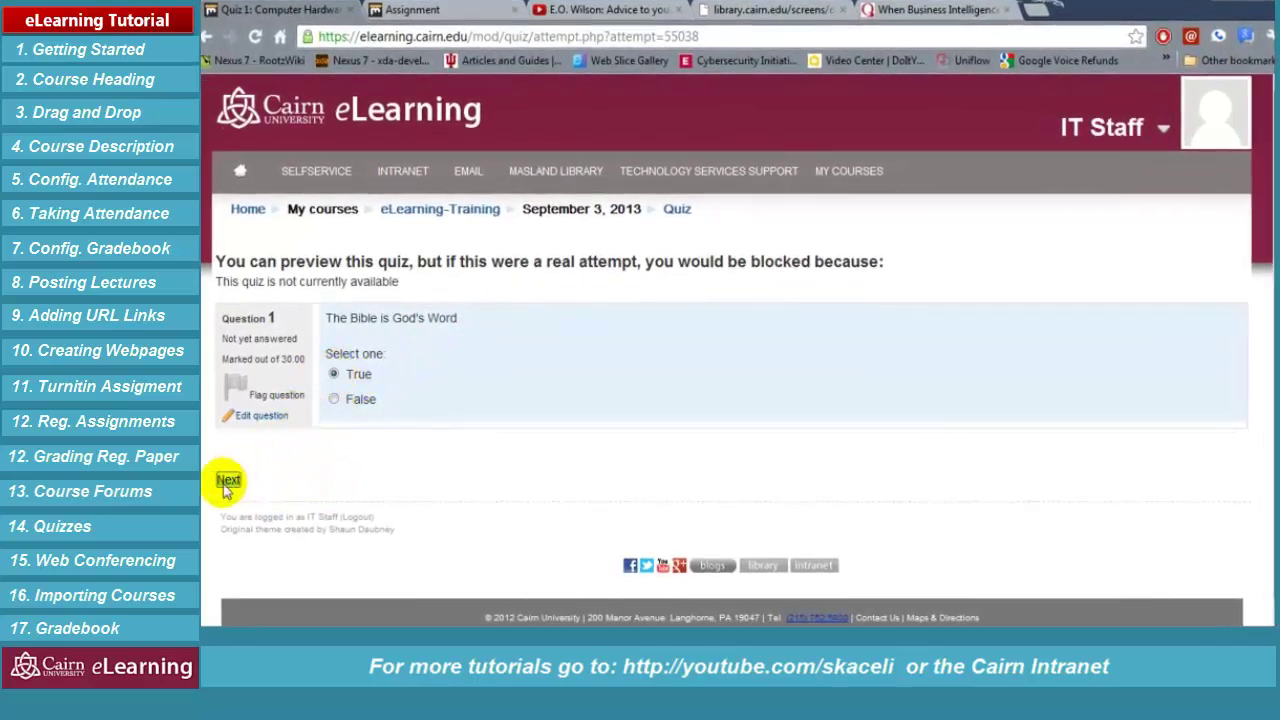
left_click(228, 480)
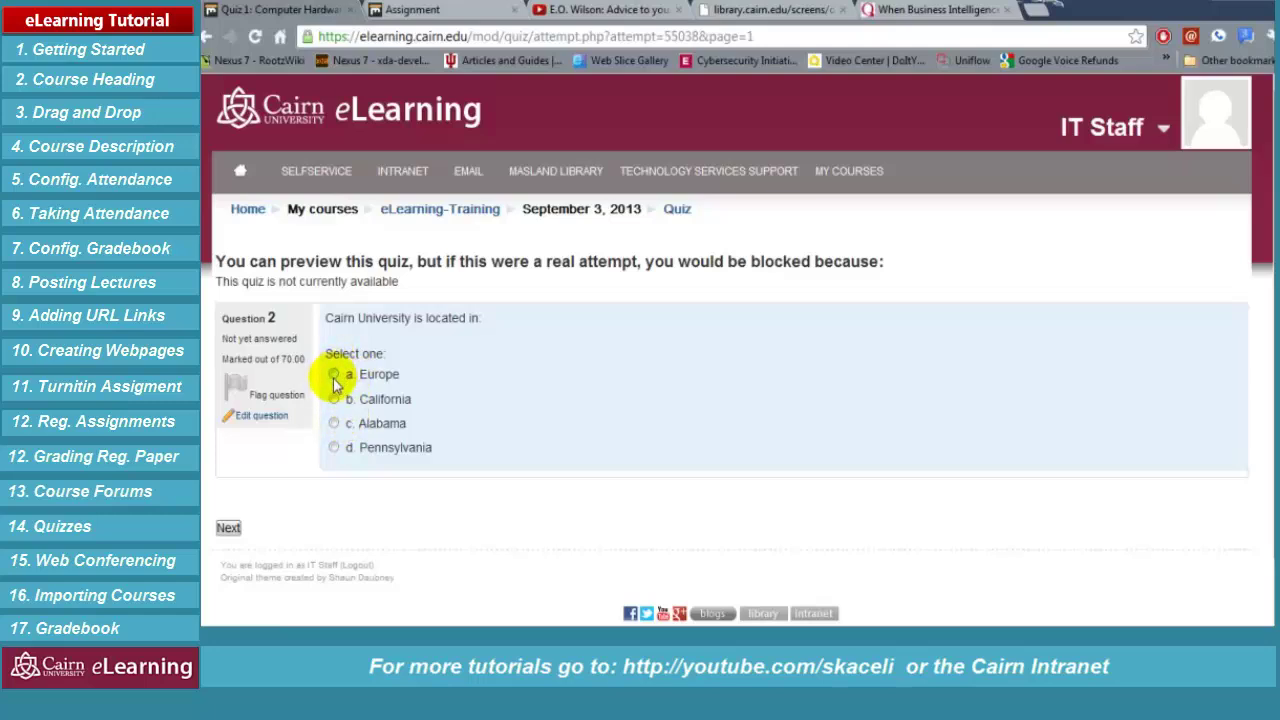
left_click(334, 447)
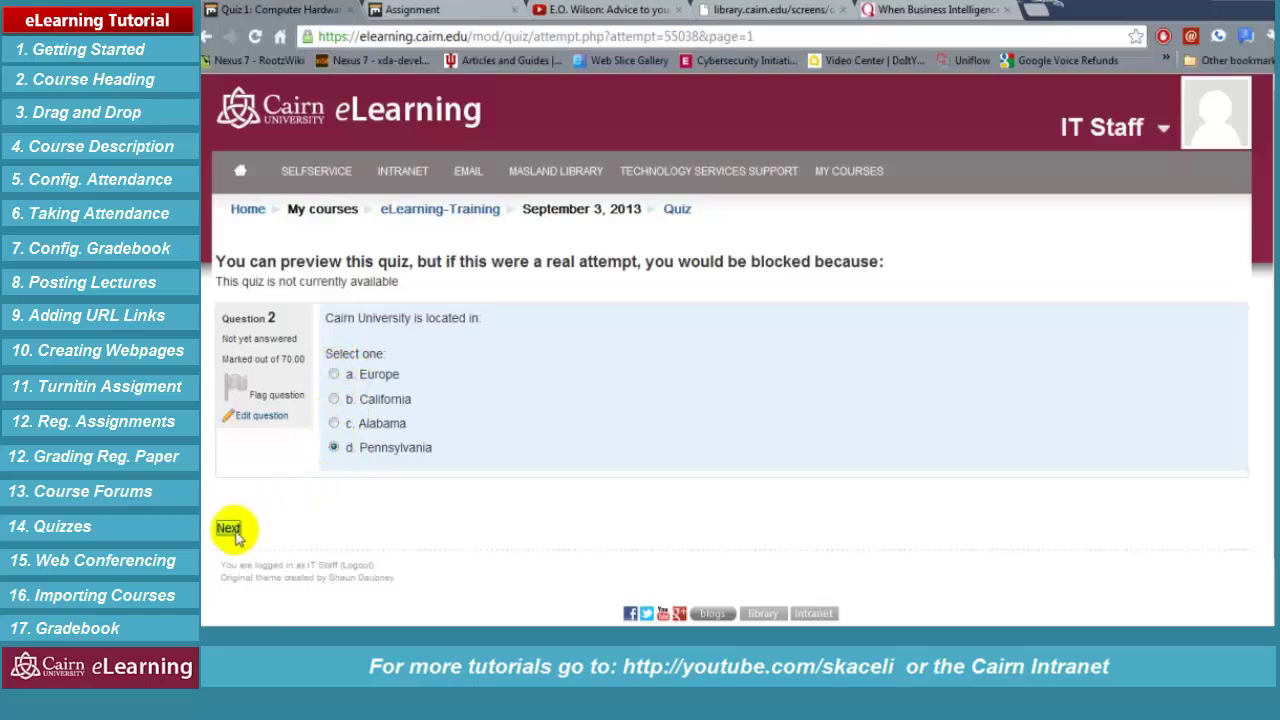
left_click(230, 530)
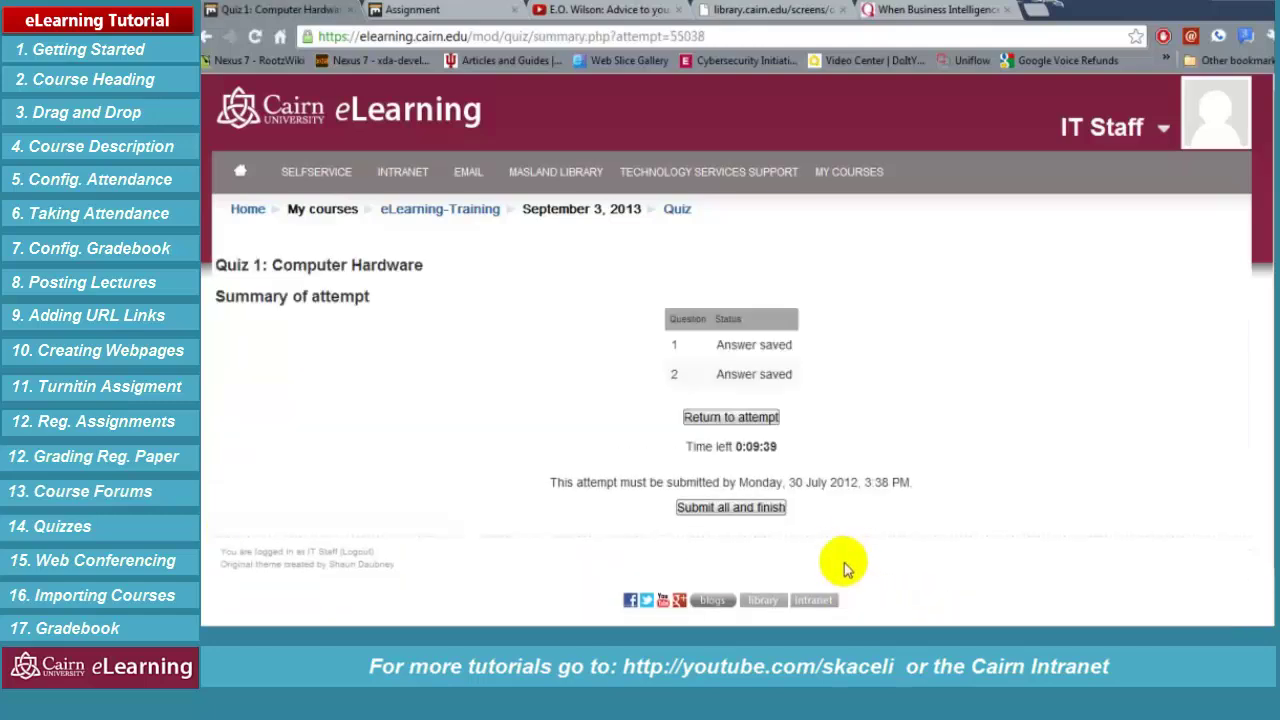
left_click_drag(657, 439, 800, 449)
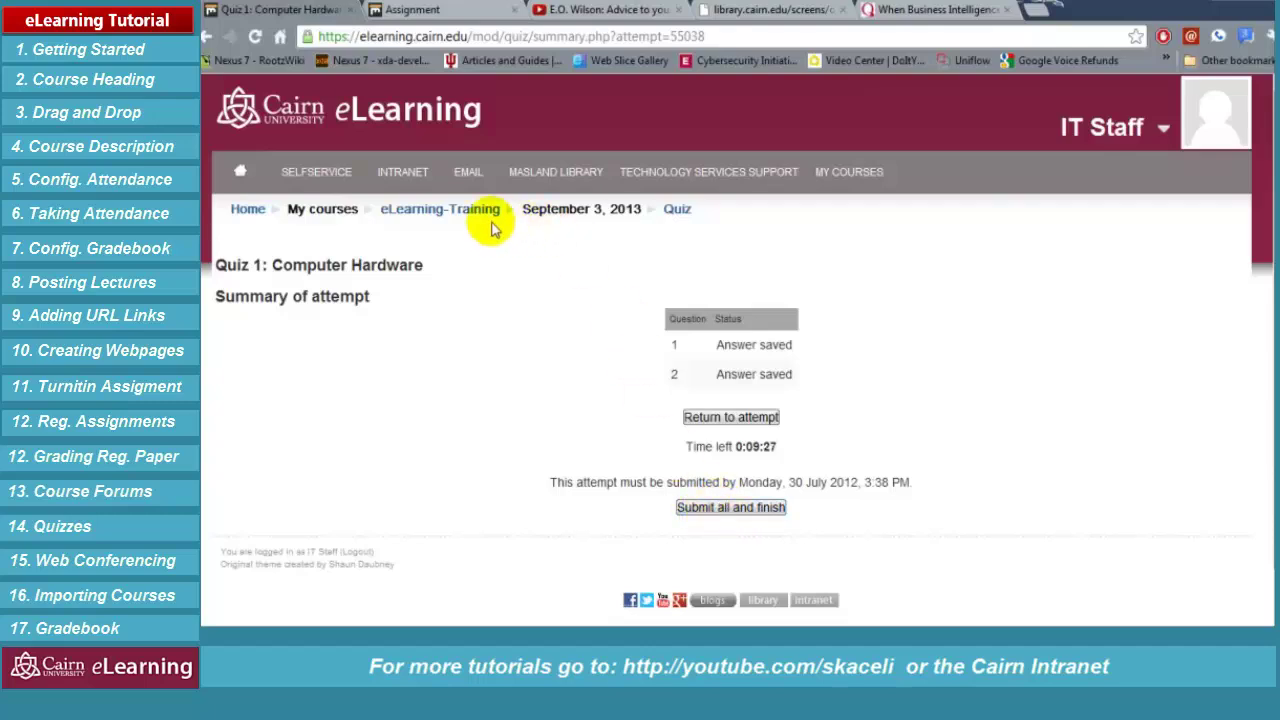
Go to the eLearning-Training course page, open Quiz 1: Computer Hardware, then go back
left_click(460, 210)
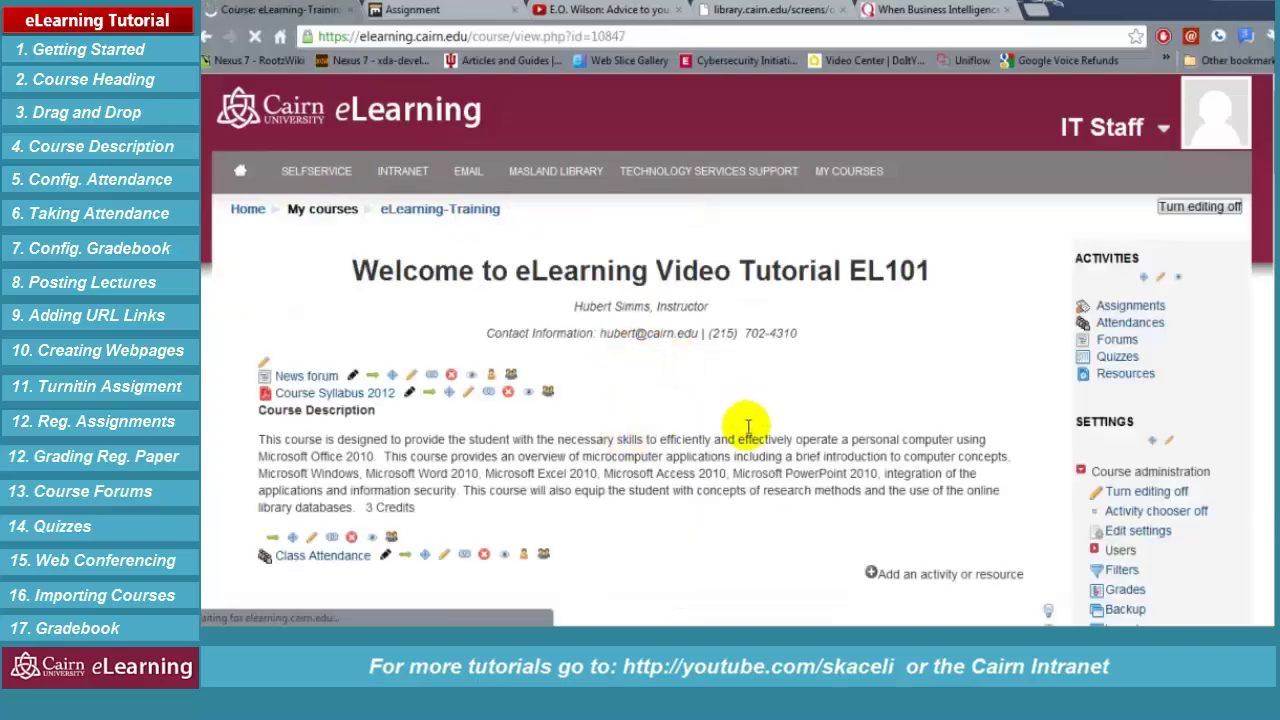
scroll(748, 428, "down", 4)
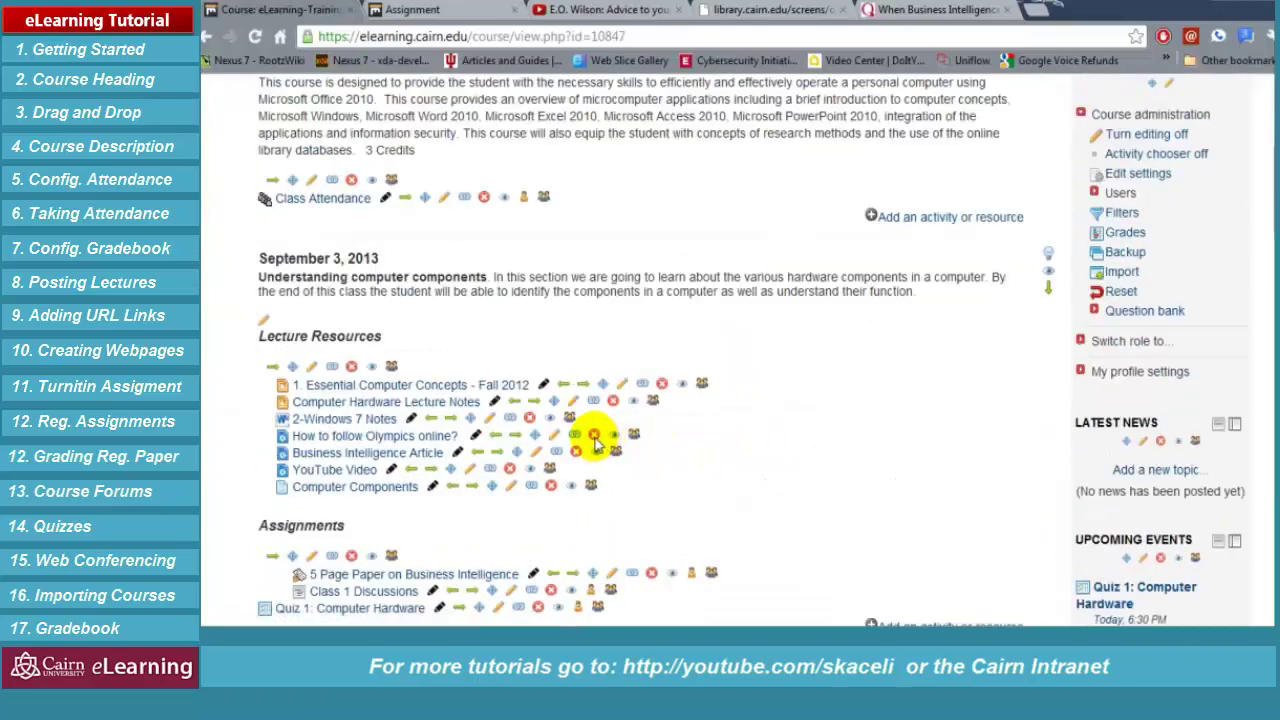
scroll(650, 475, "down", 3)
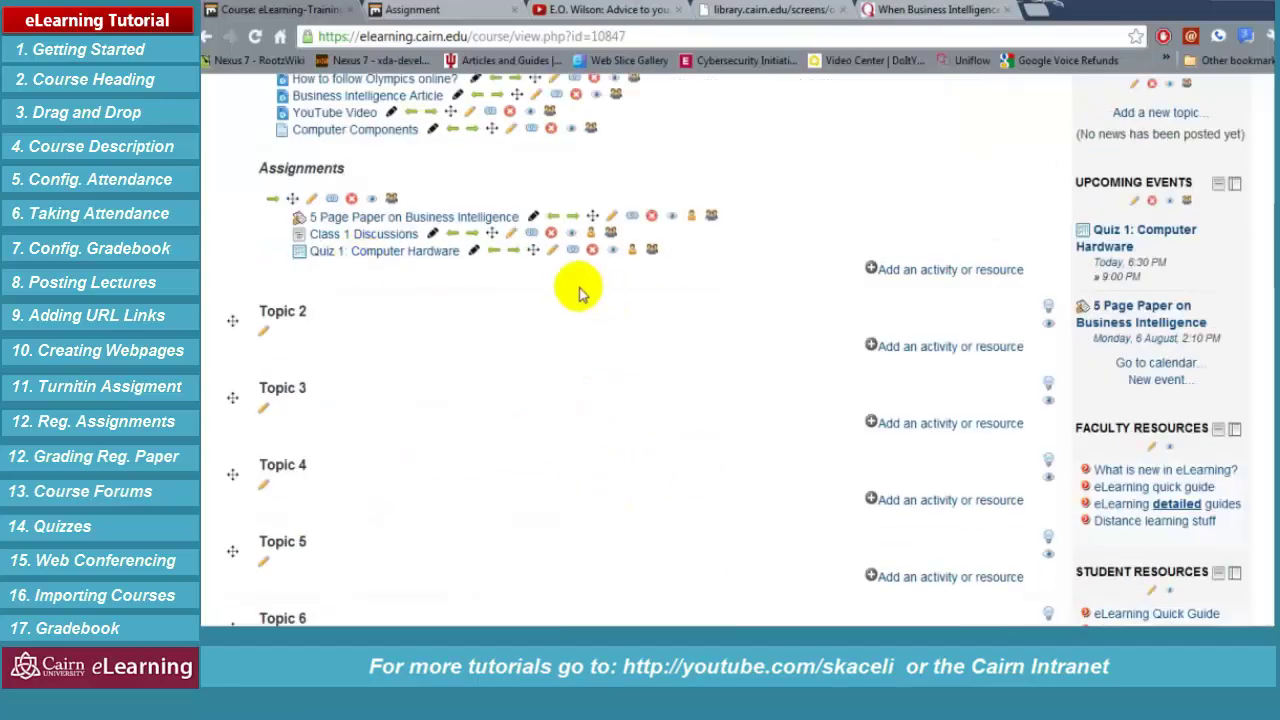
left_click(350, 250)
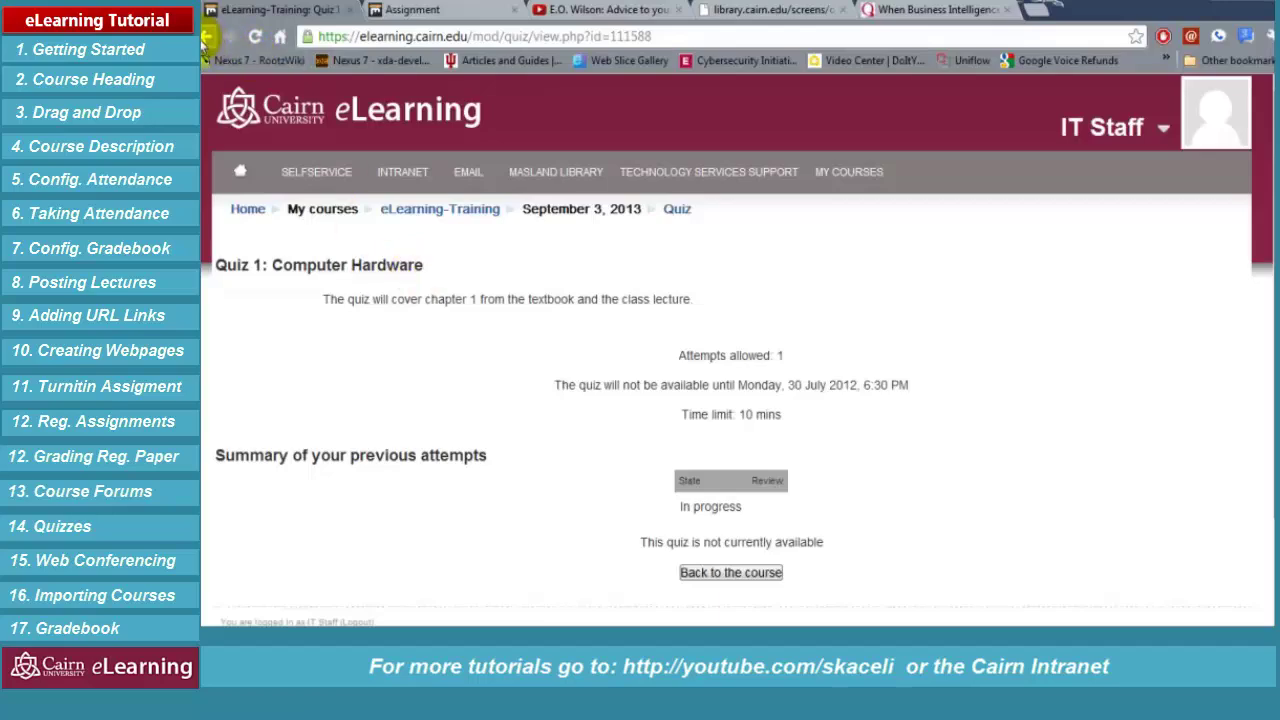
left_click(205, 37)
mouse_move(393, 193)
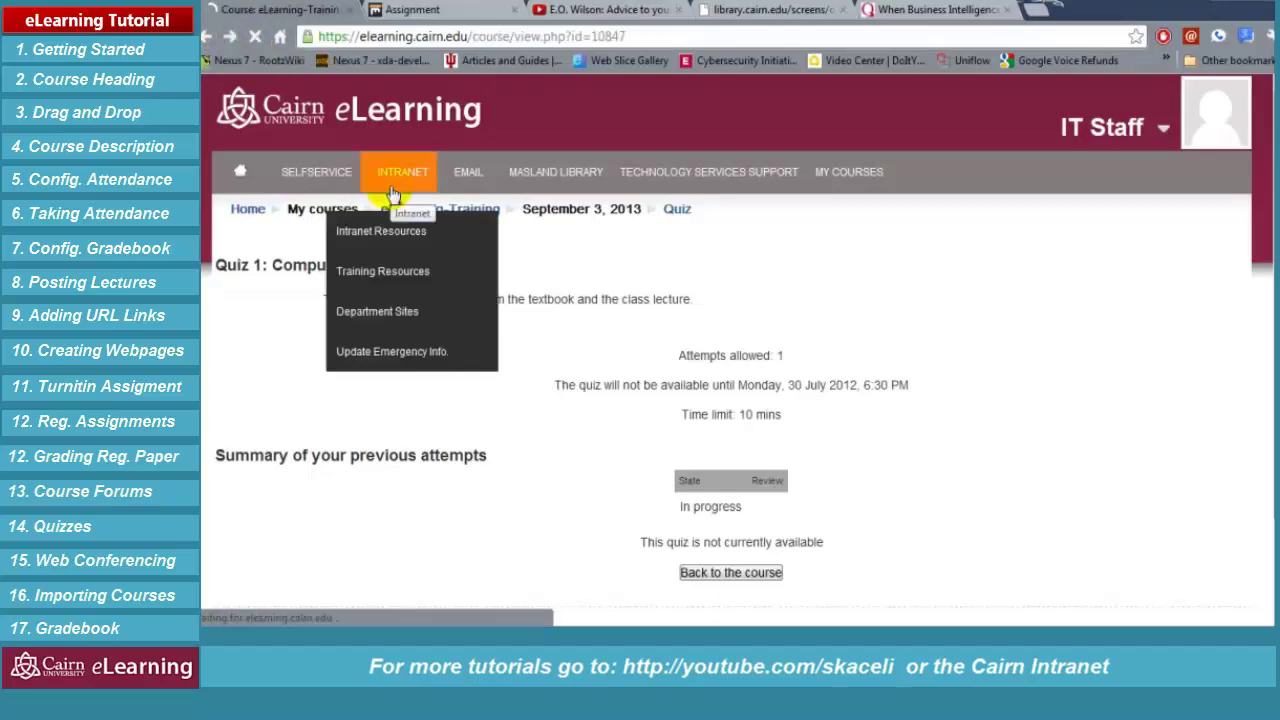
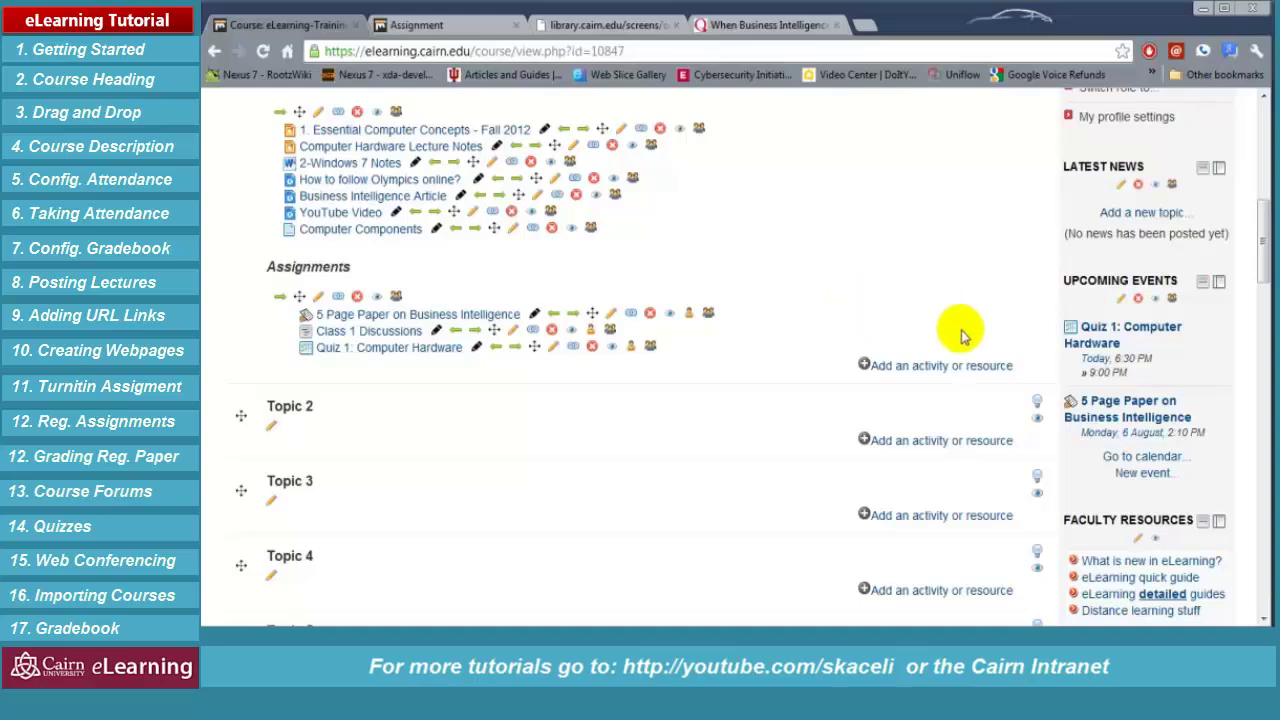
Add a BigBlueButtonBN activity to the September 3, 2013 section via the activity chooser
left_click(903, 372)
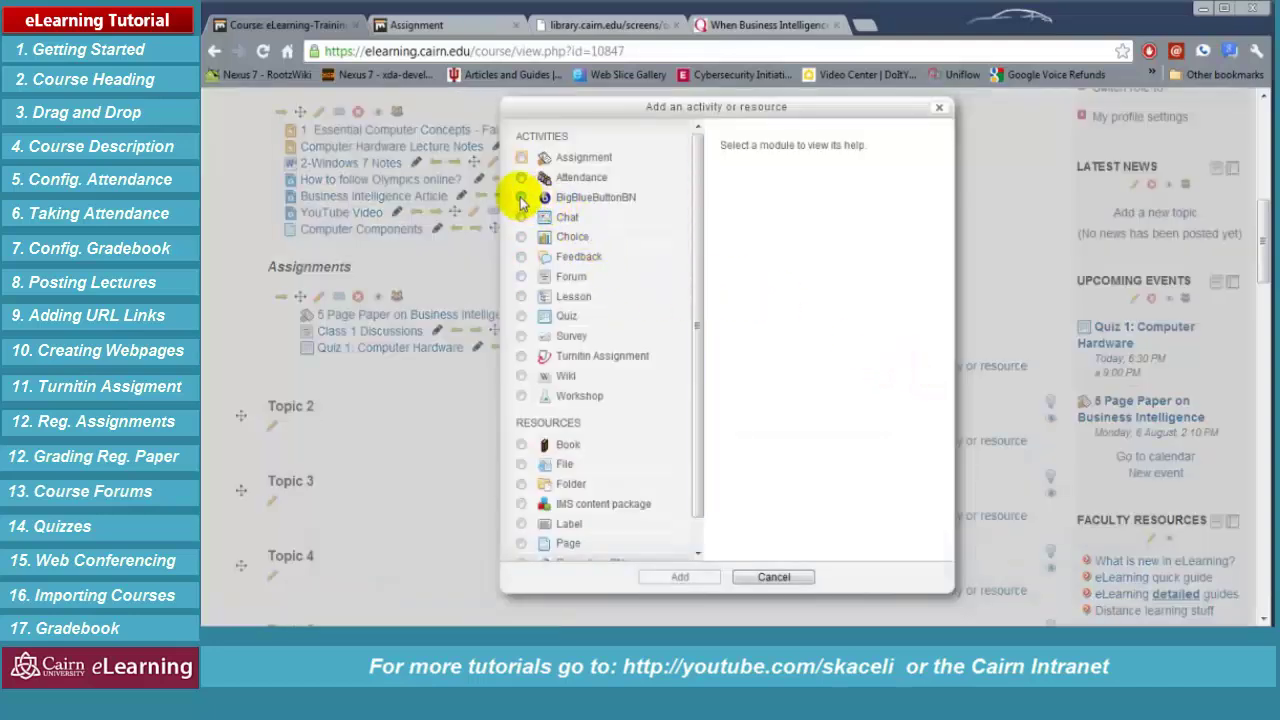
left_click(521, 197)
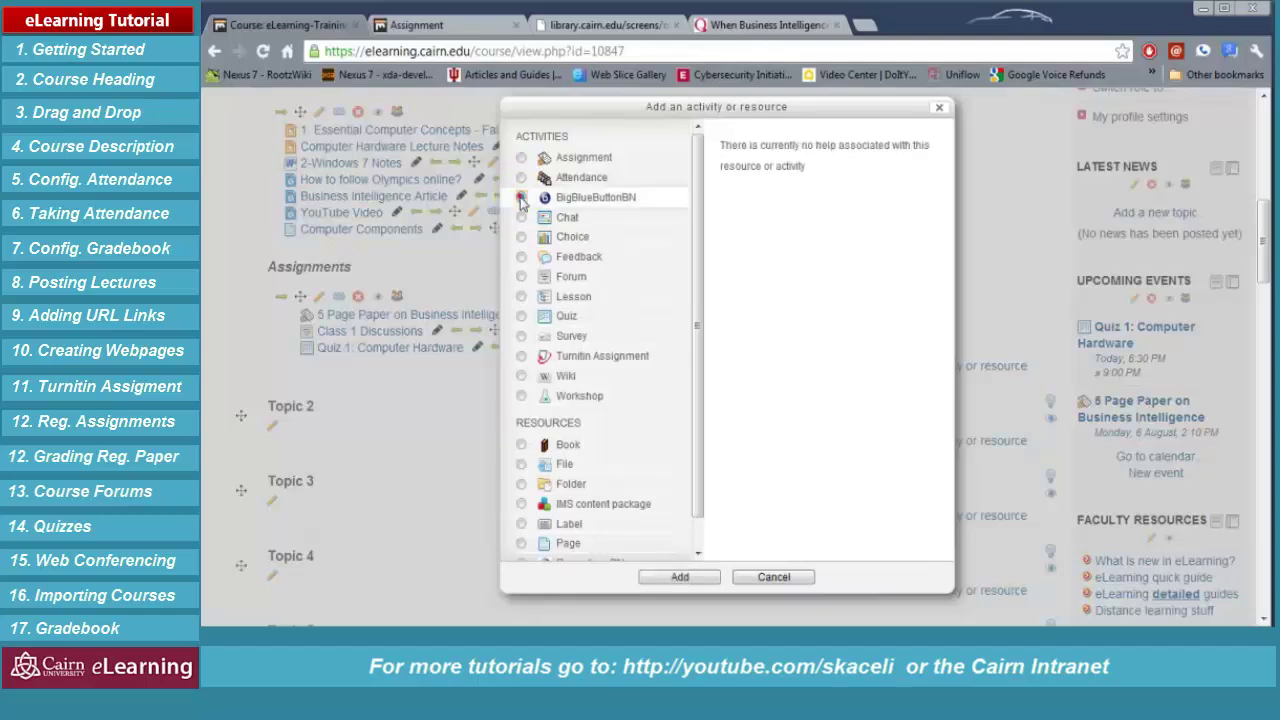
left_click(679, 578)
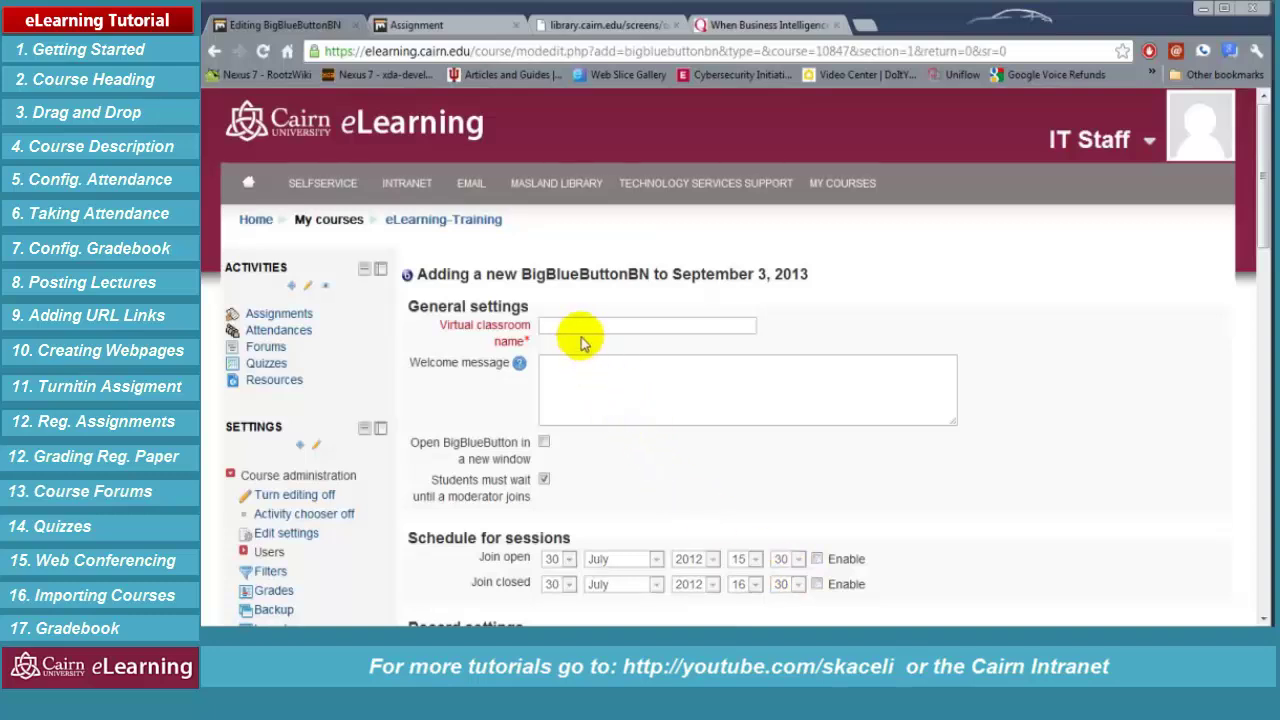
left_click(585, 325)
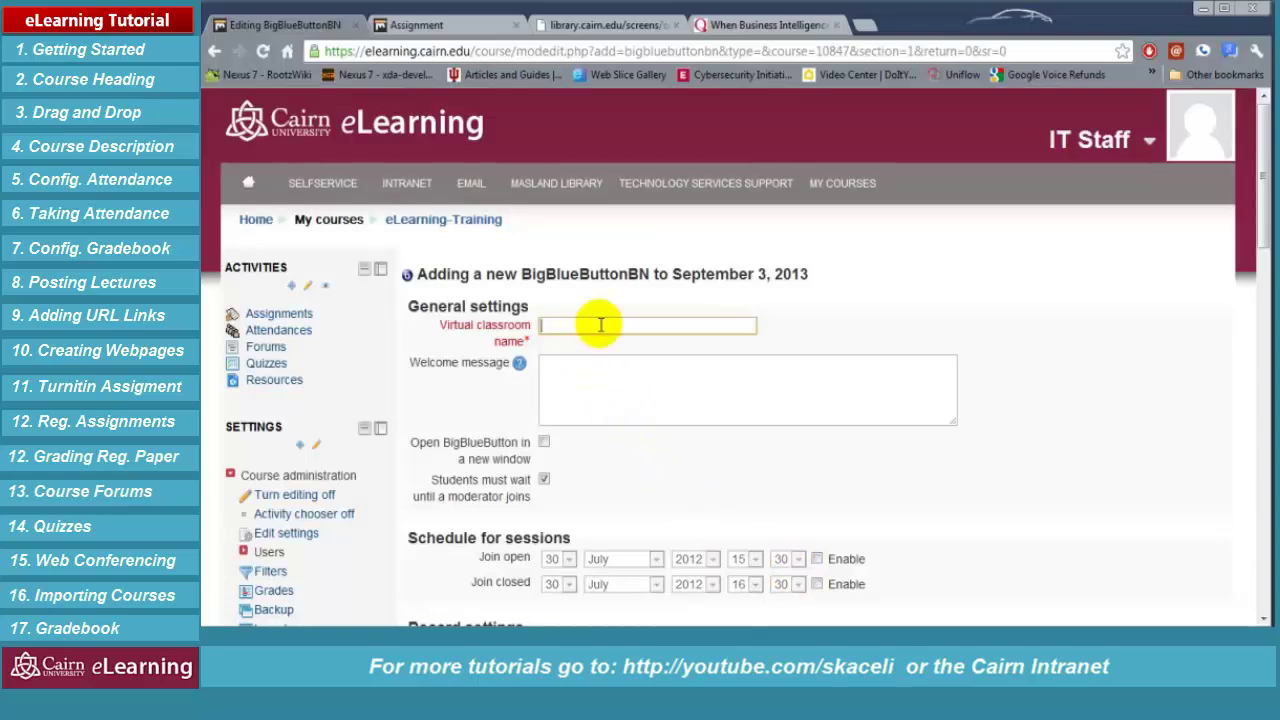
Name it 'Week 1 Web Conference (Live)', add a camera-and-mic welcome message, and open in a new window
type("Week 1 Web Conference (Live)")
left_click(715, 370)
type("Welcome to")
type("our ")
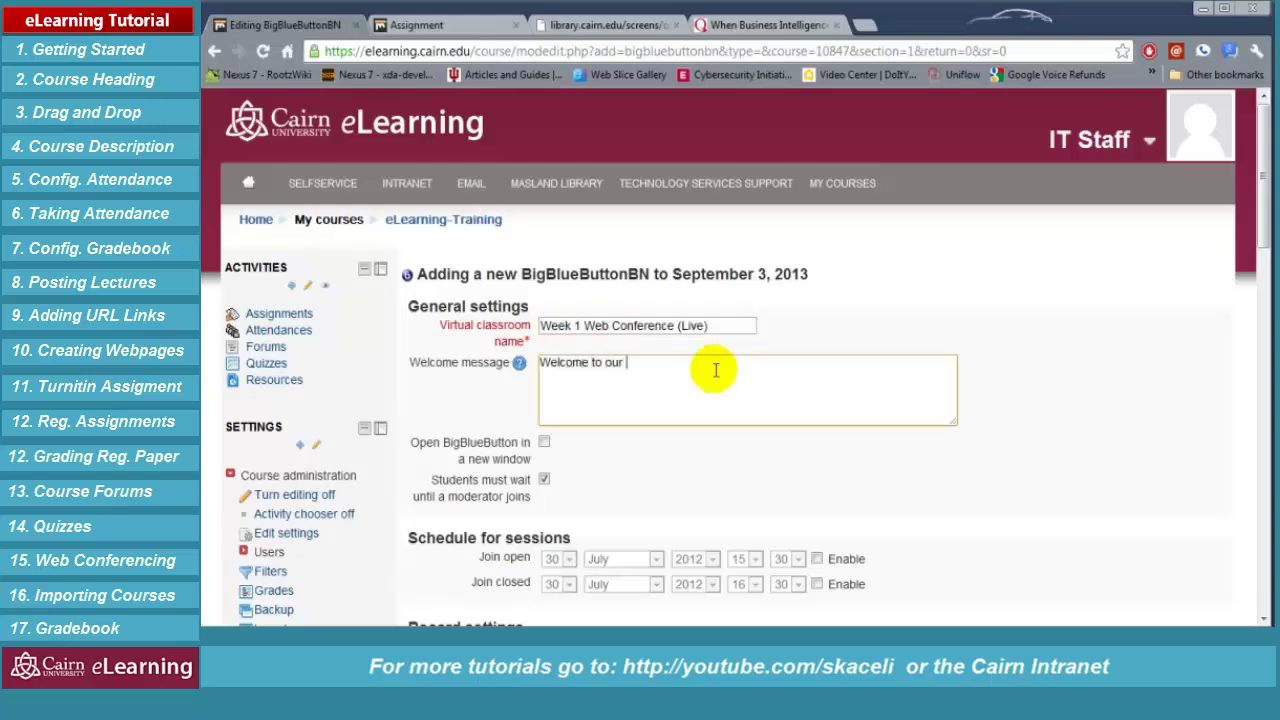
type("online session. Please have your camera and mic. ready.")
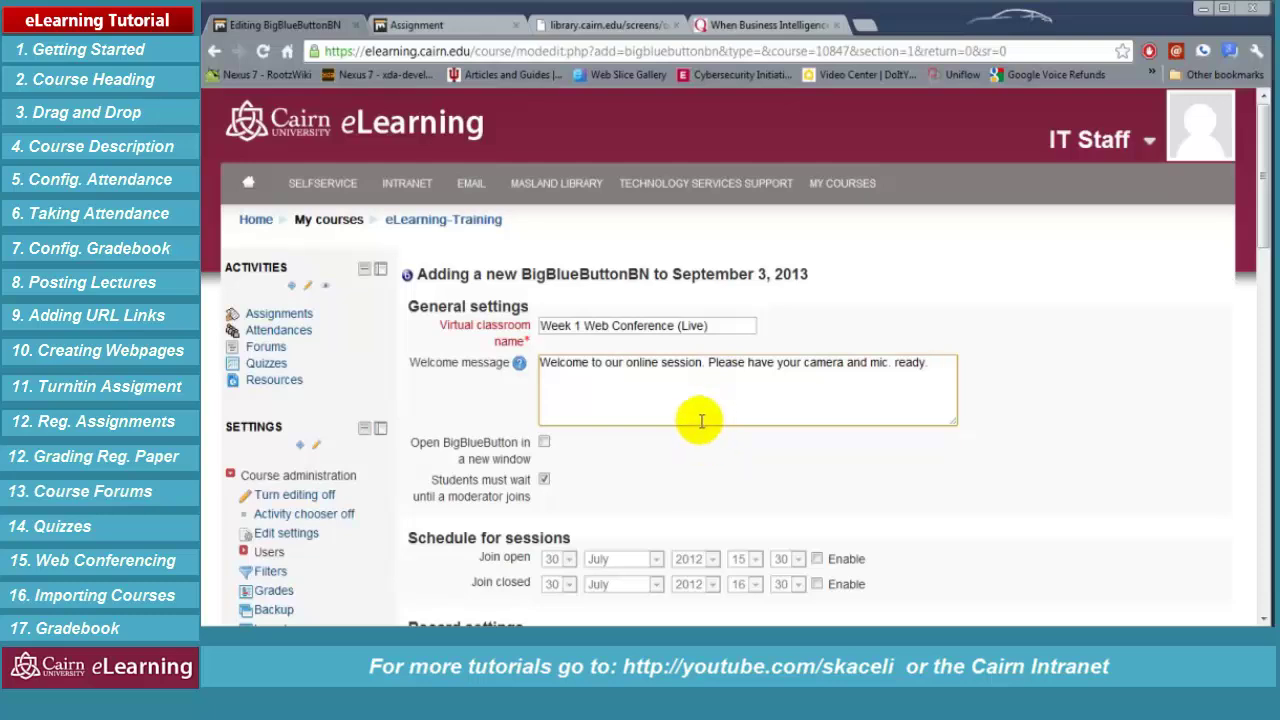
left_click(544, 441)
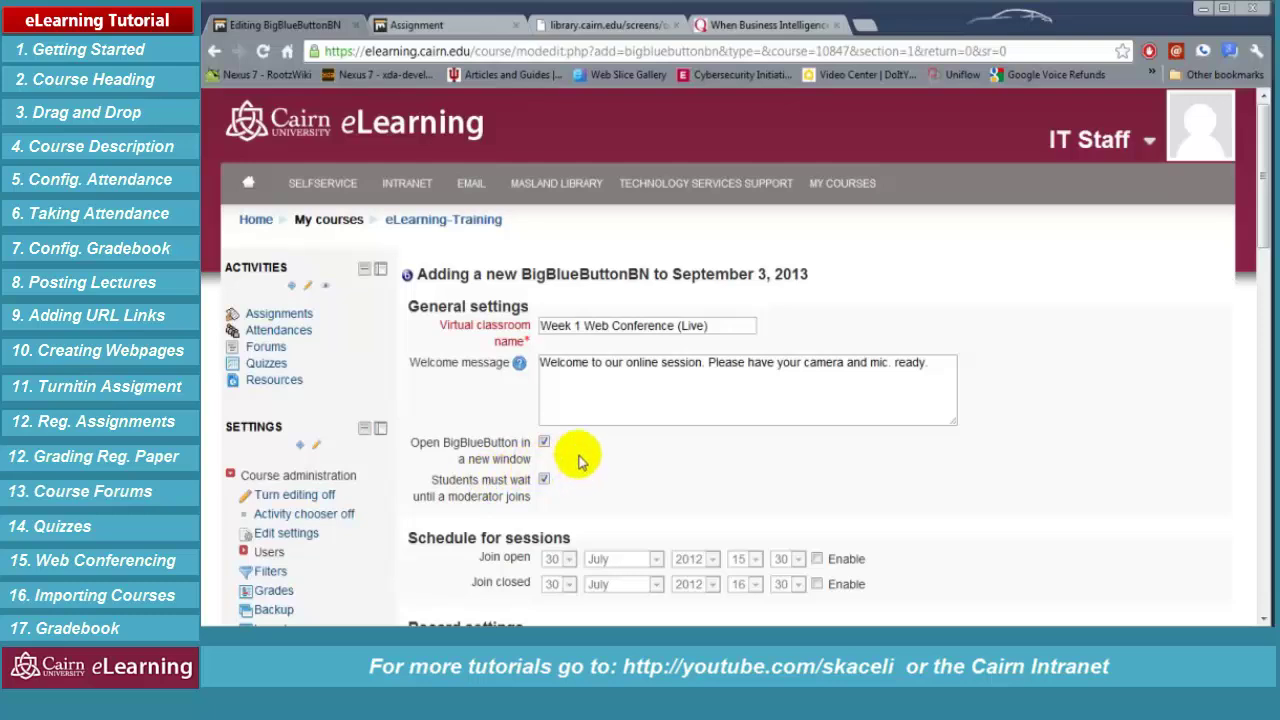
scroll(636, 465, "down", 1)
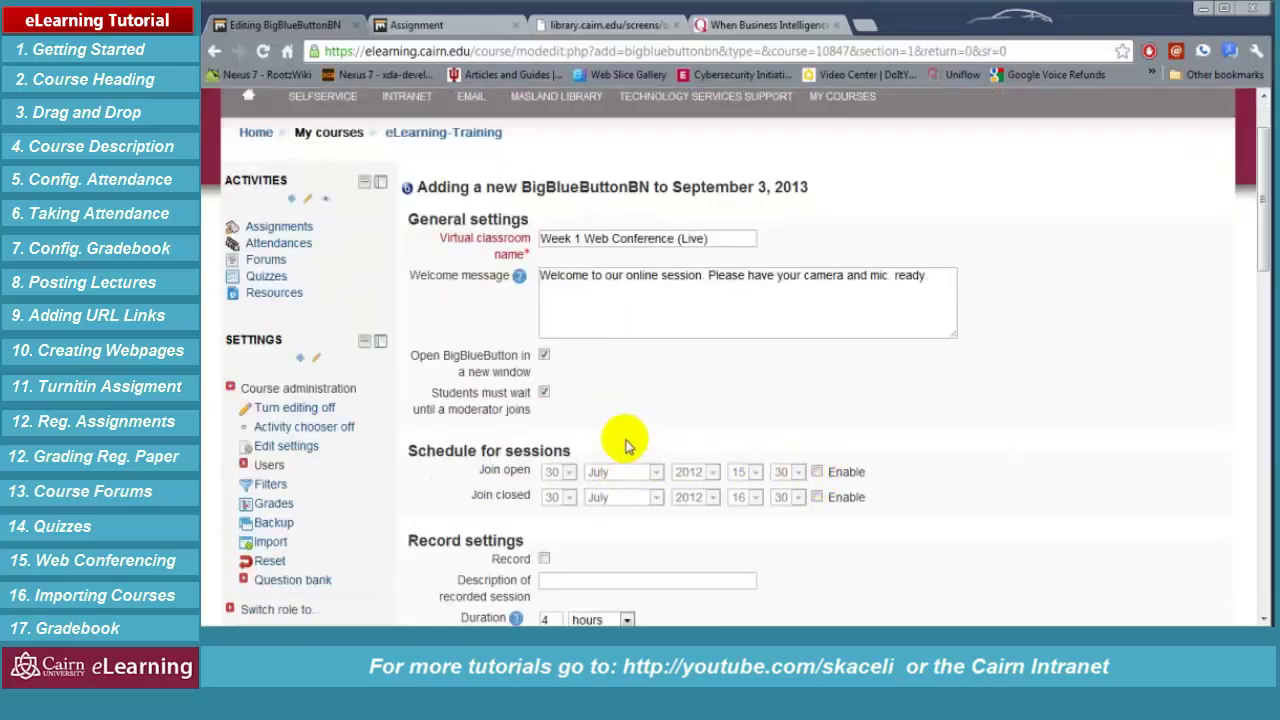
Enable join open at 15:30 and join closed at 16:30 on 30 July 2012, then save to the course
left_click(817, 471)
left_click(818, 498)
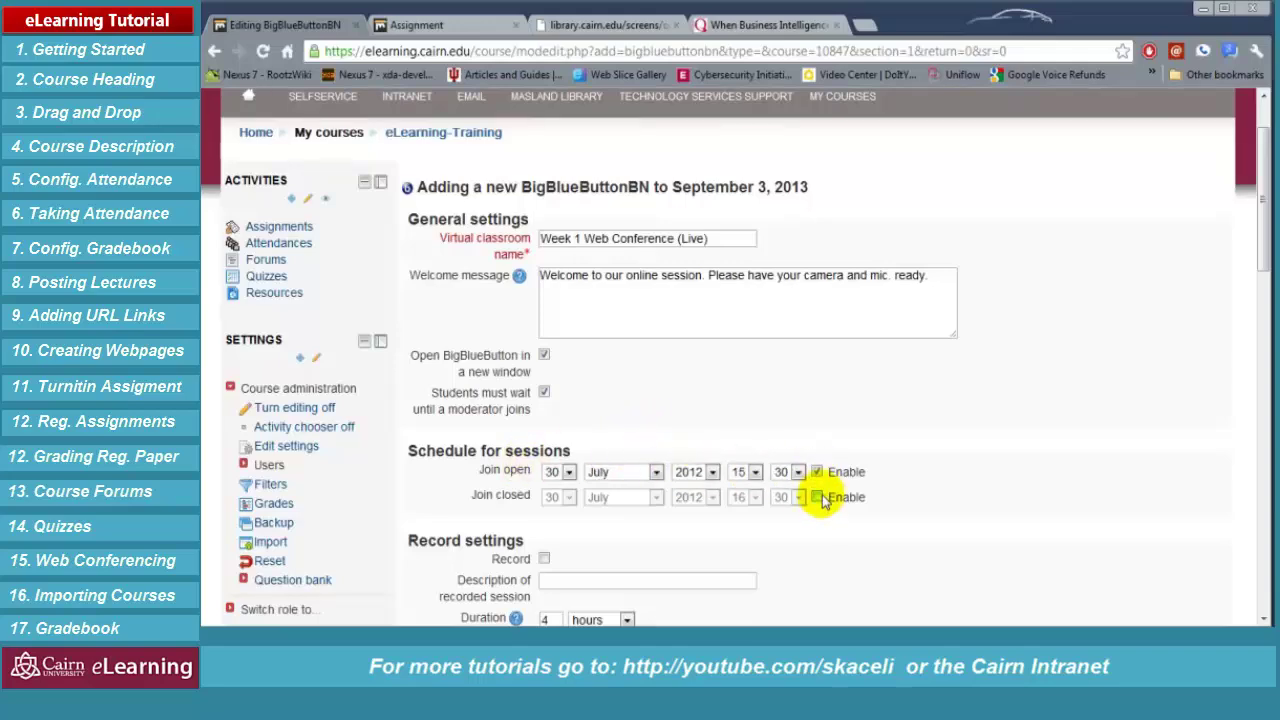
scroll(512, 555, "down", 1)
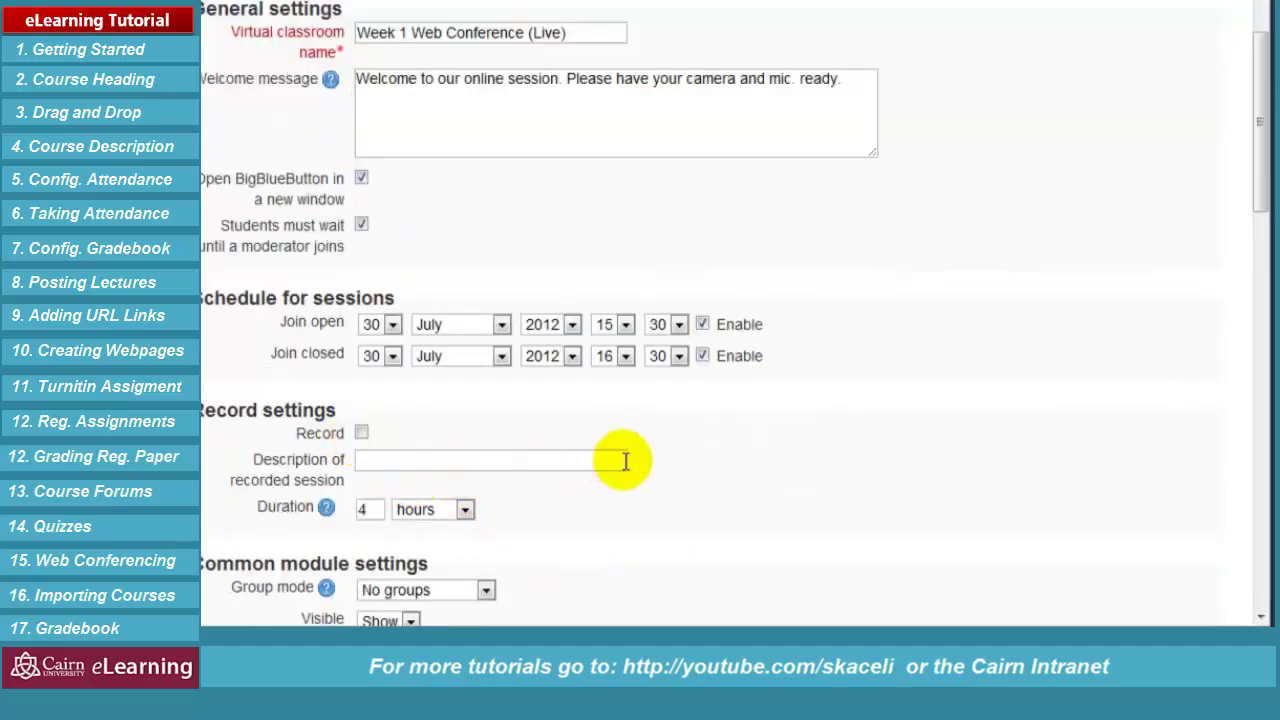
scroll(718, 451, "down", 2)
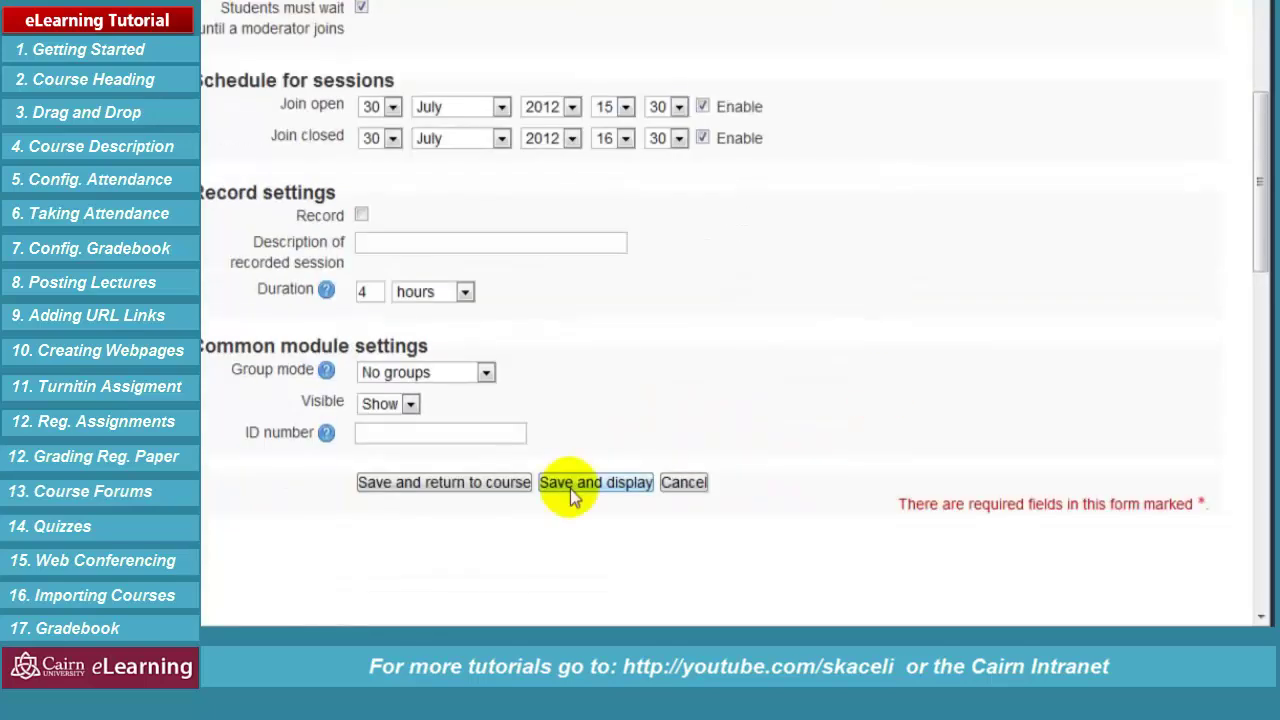
left_click(477, 490)
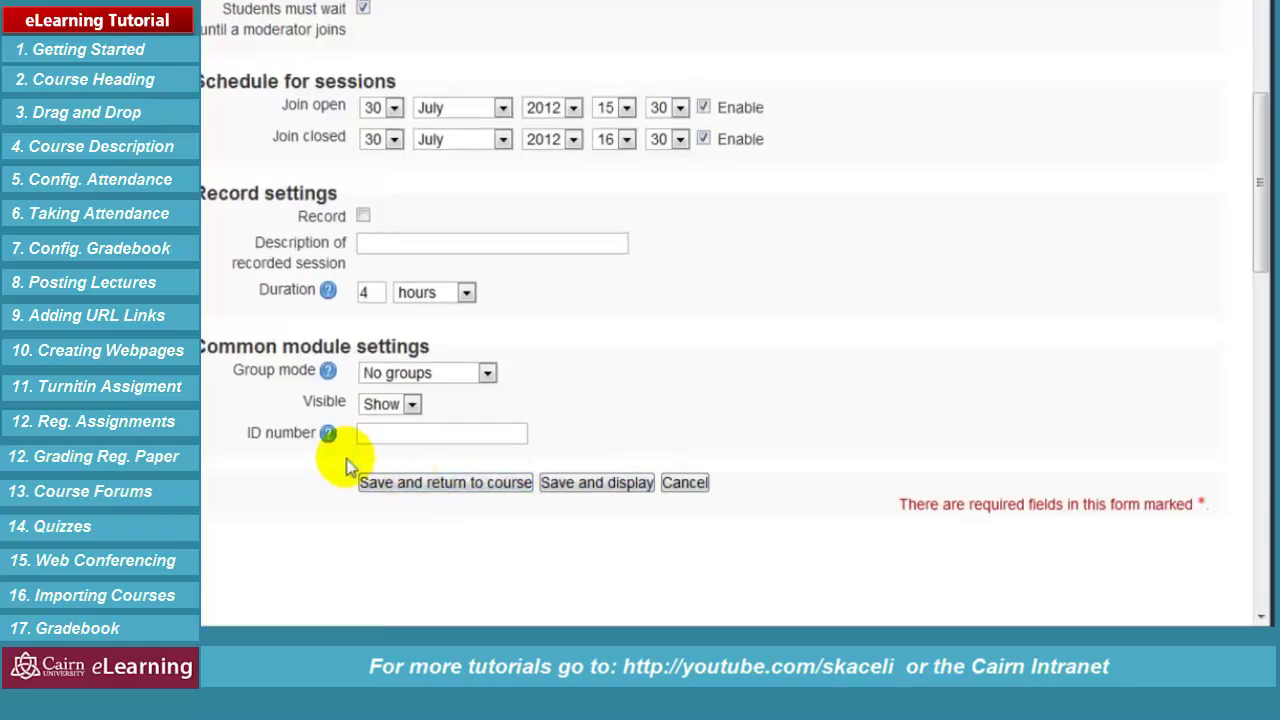
scroll(750, 500, "down", 1)
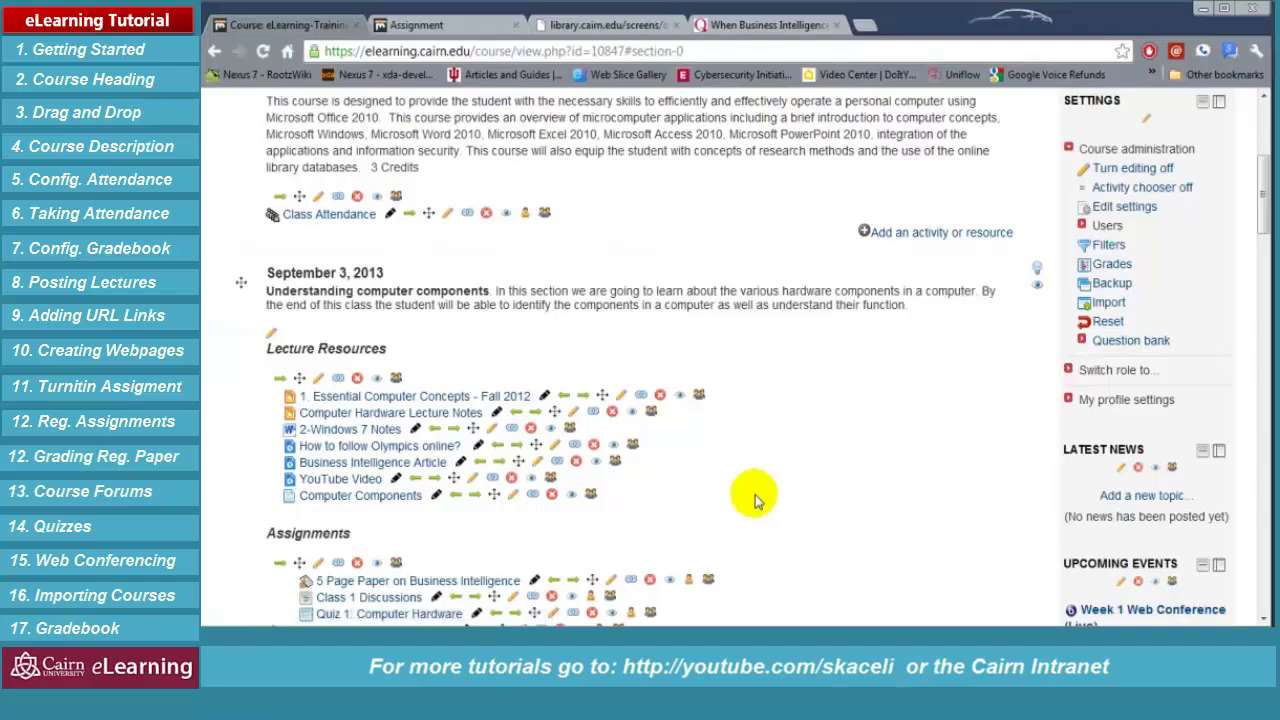
Indent Week 1 Web Conference (Live) two levels and launch the session
scroll(755, 500, "down", 2)
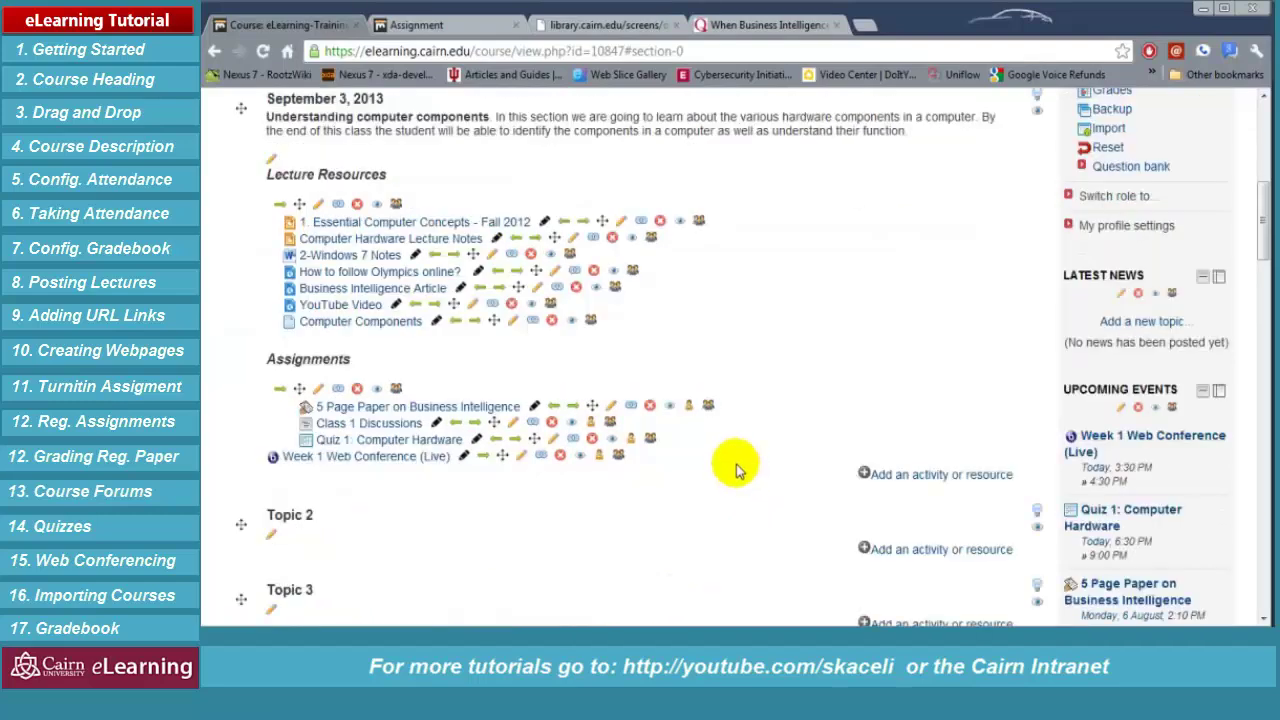
left_click(481, 457)
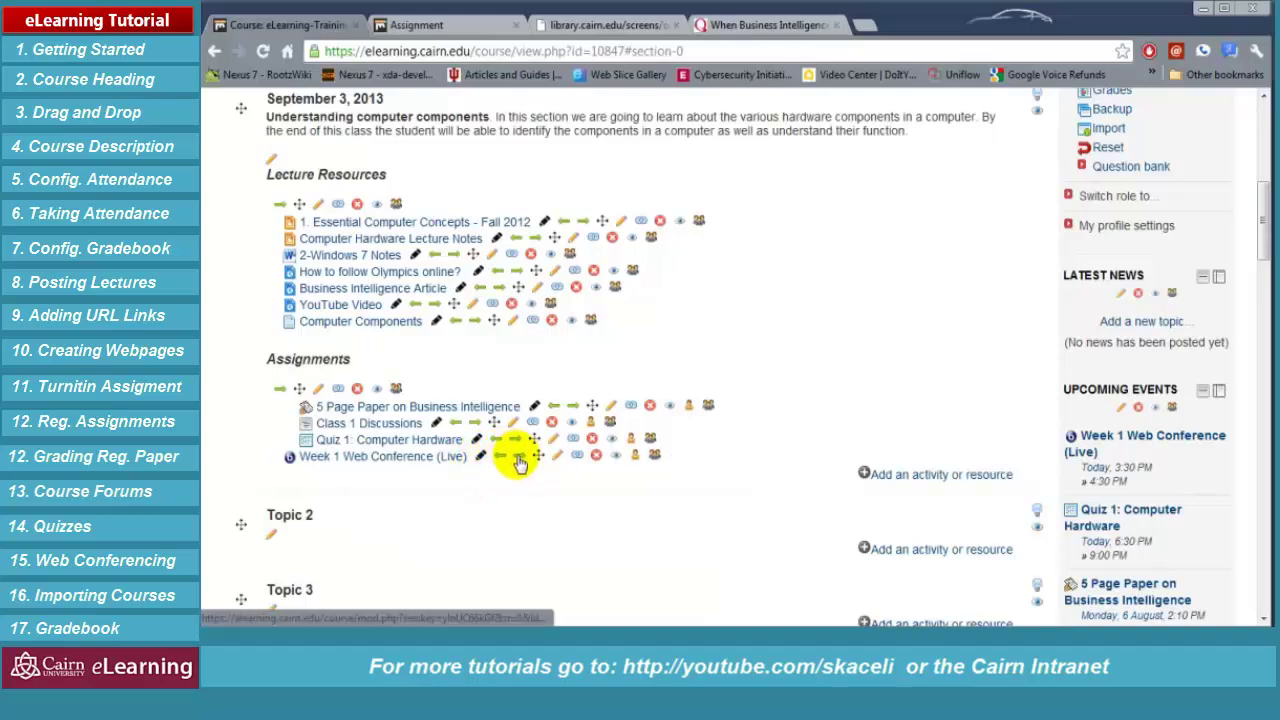
left_click(518, 456)
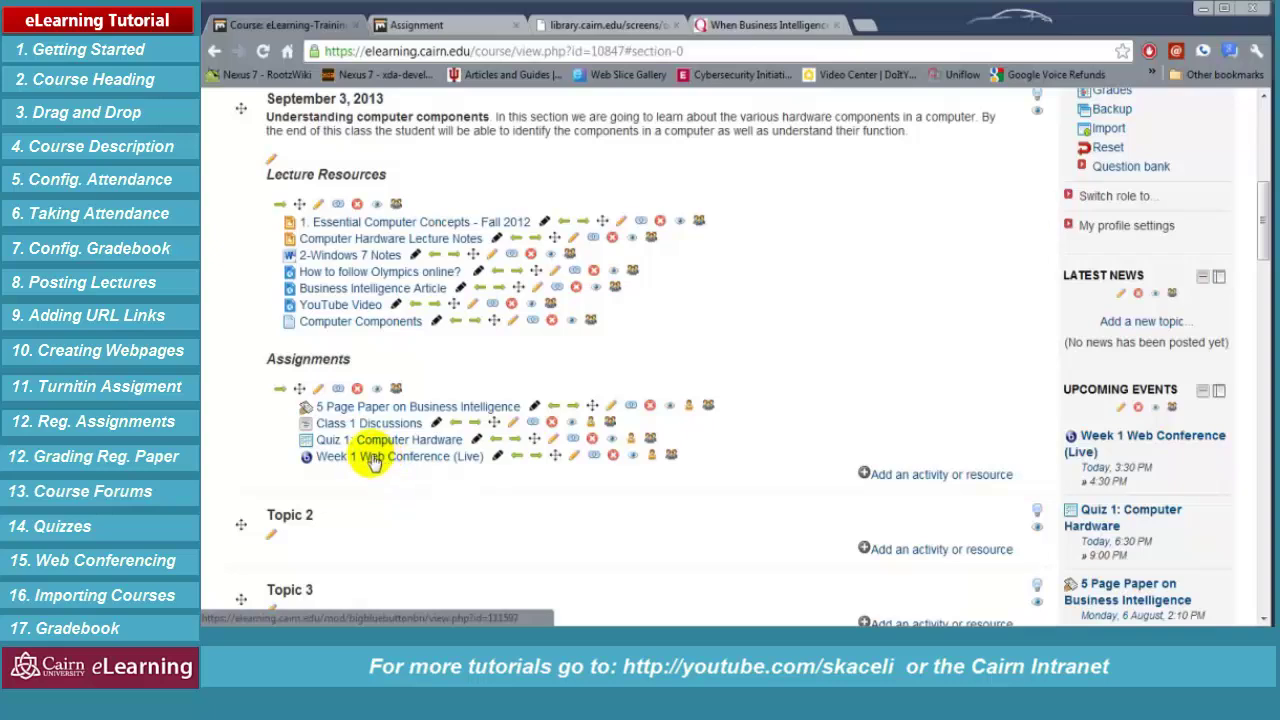
left_click(375, 459)
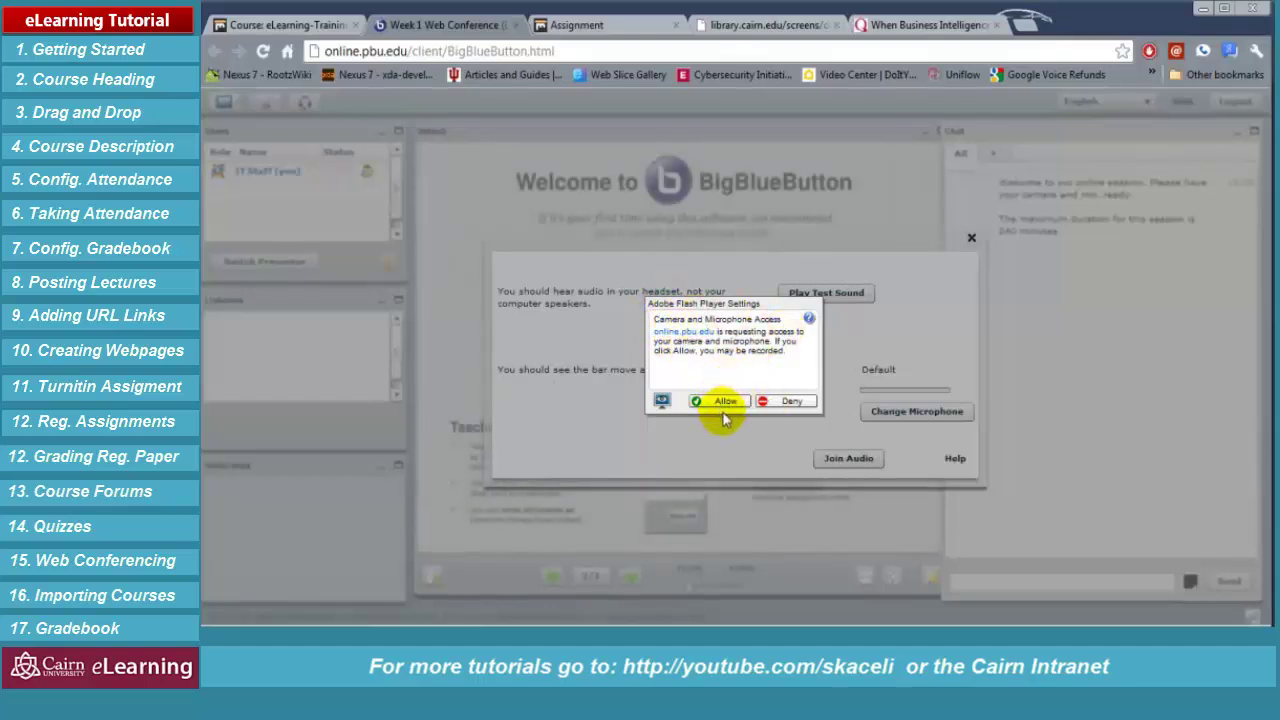
Deny Flash camera and microphone access and close the audio setup dialog
left_click(785, 403)
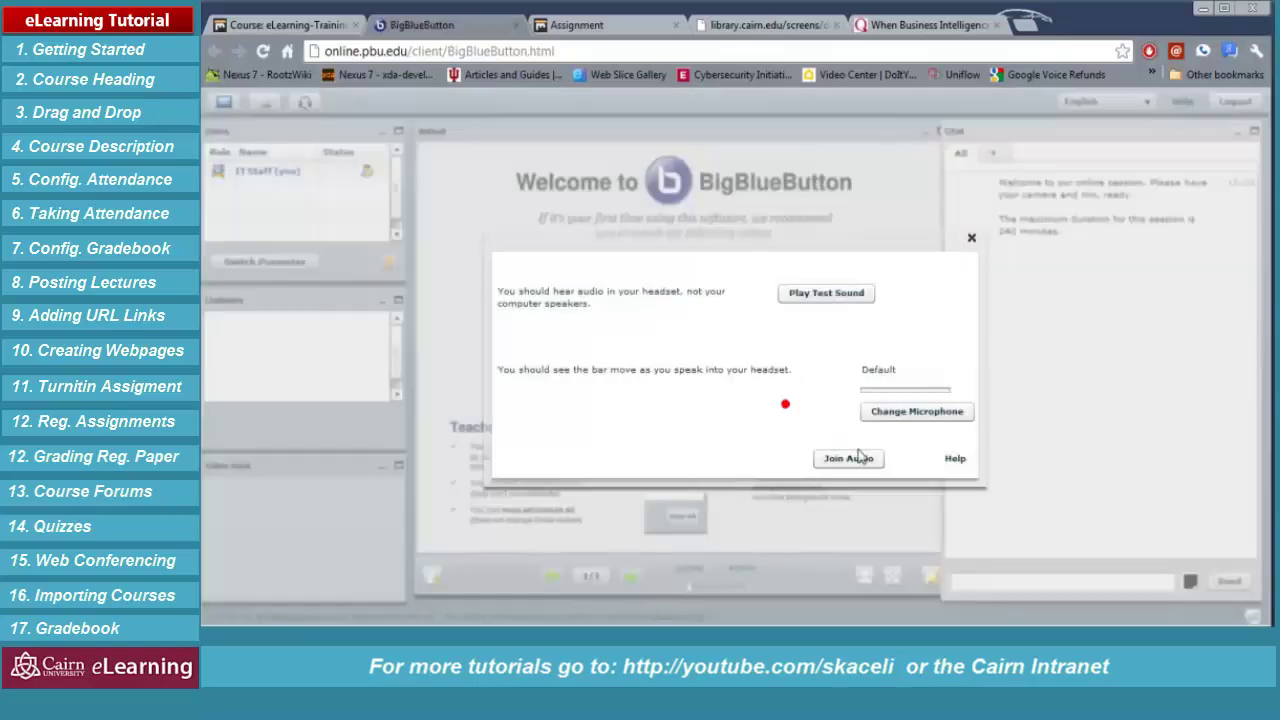
left_click(971, 242)
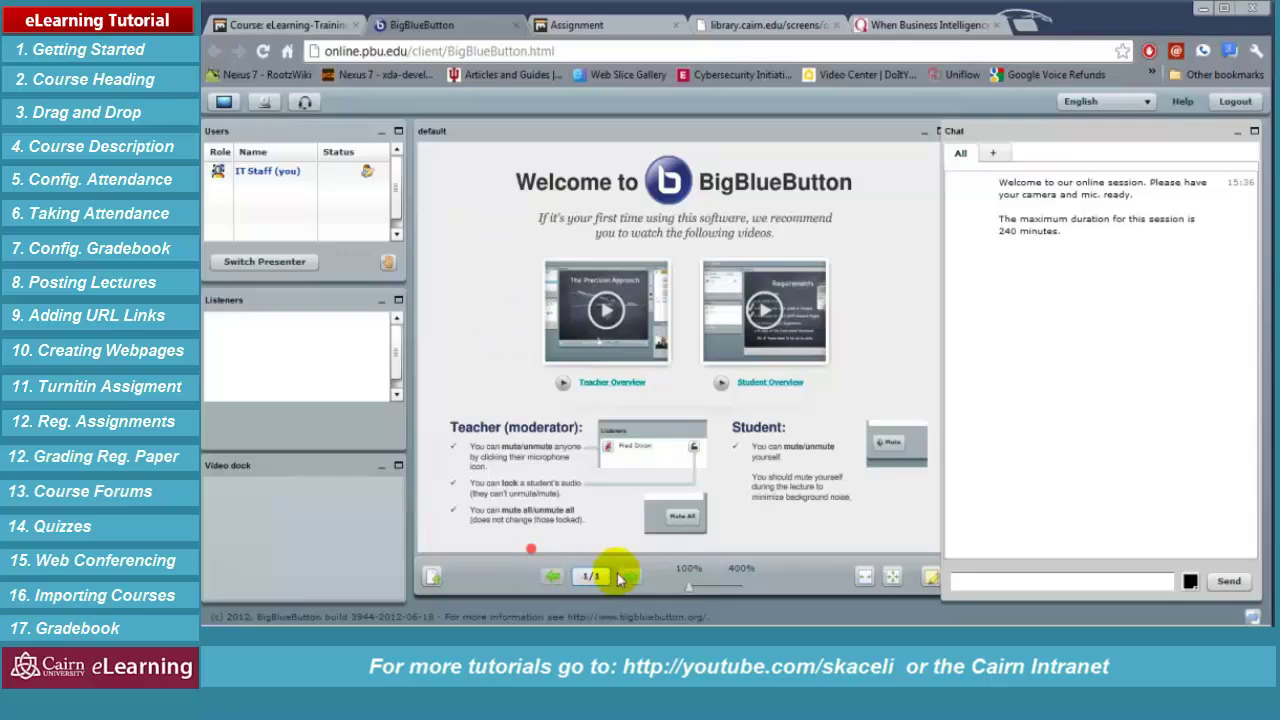
Upload the Business Intelligence sample paper .docx from the papers folder as the presentation
left_click(432, 578)
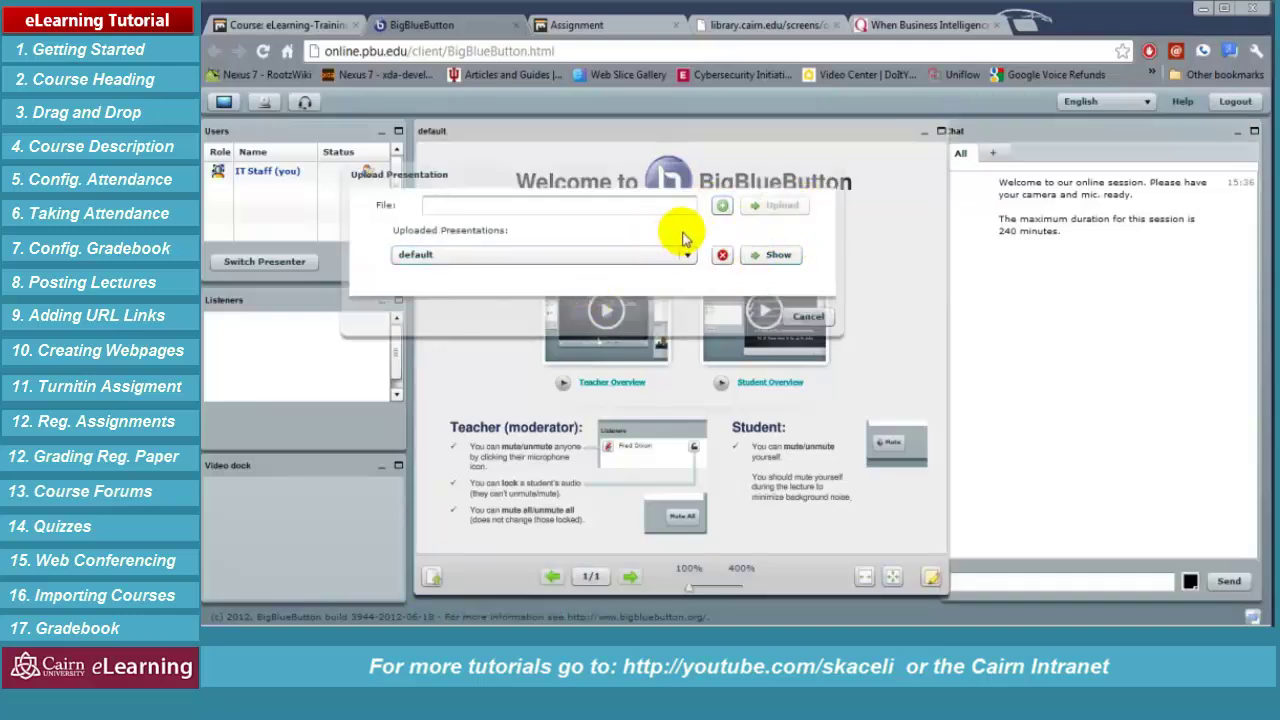
left_click(721, 207)
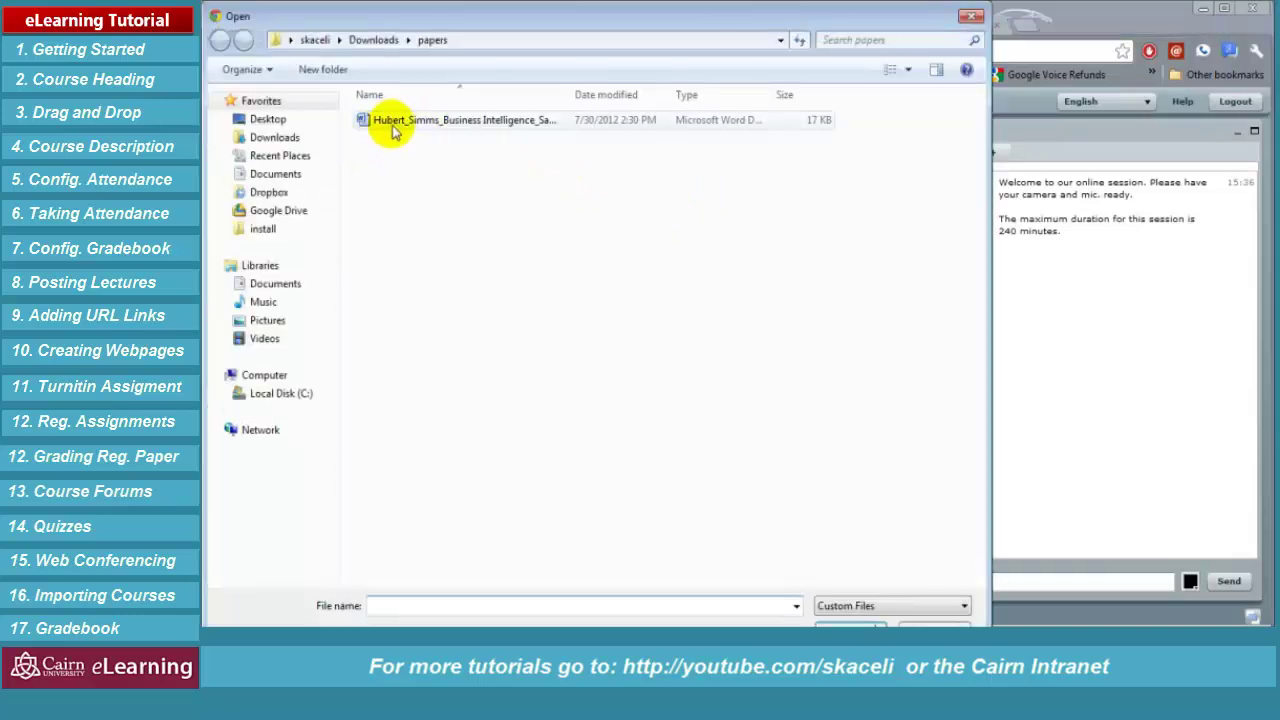
double_click(393, 126)
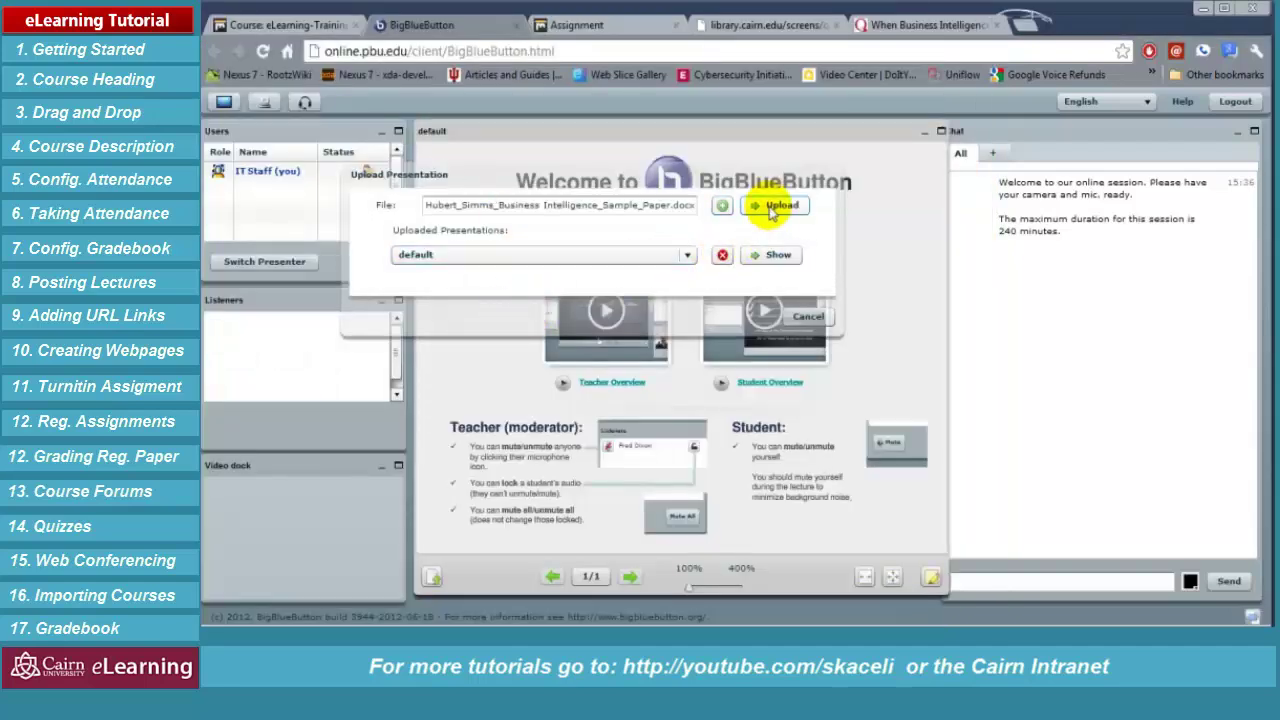
left_click(776, 205)
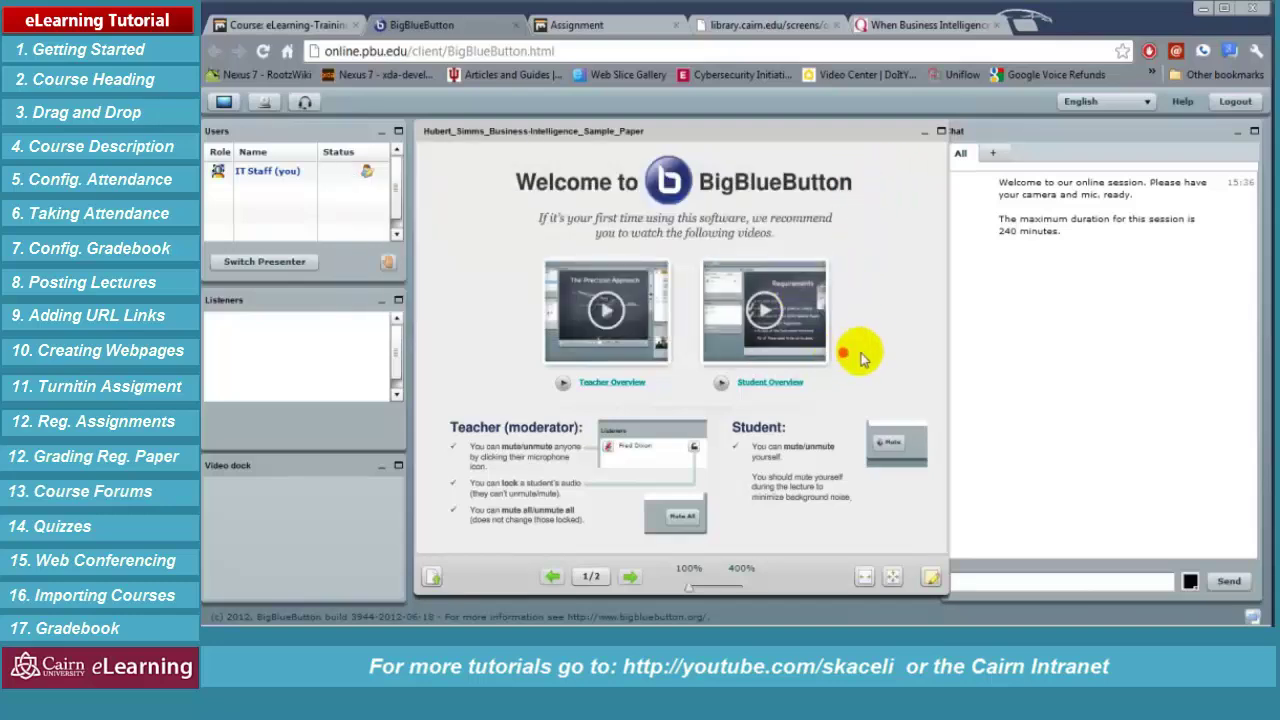
left_click(1054, 583)
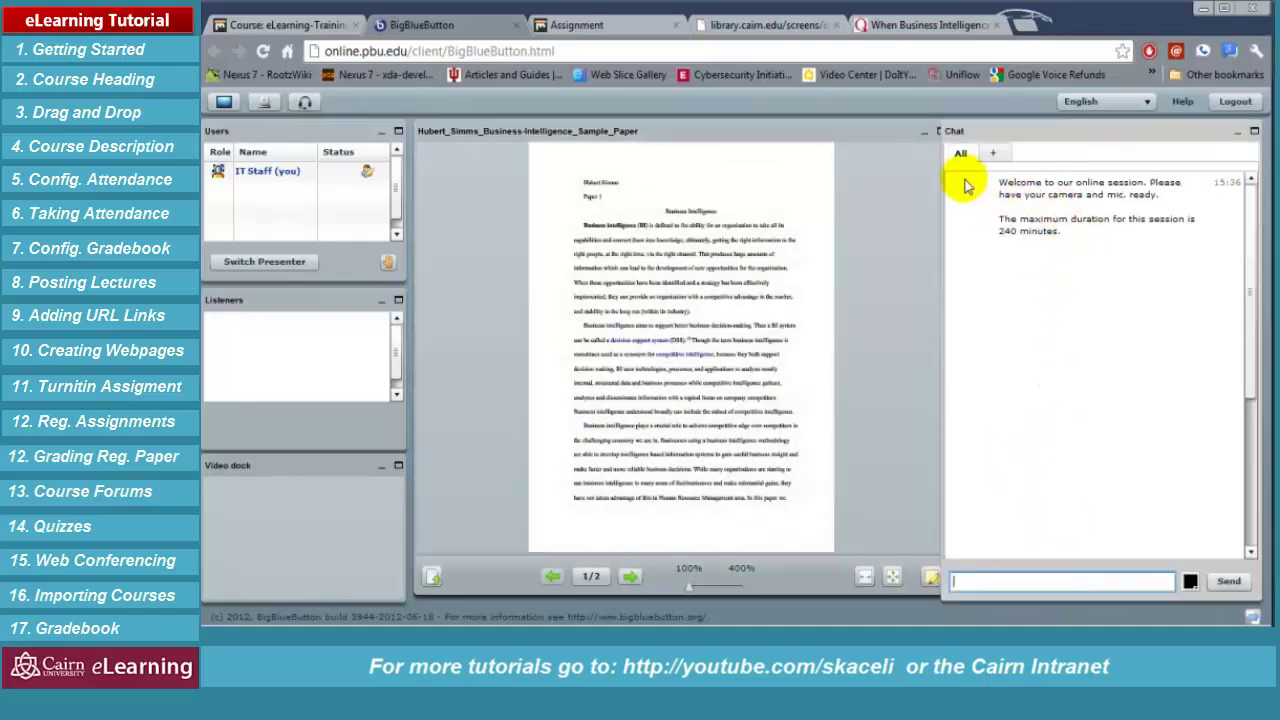
Narrow the chat panel to widen the presentation area and fit the paper to width
left_click_drag(943, 211, 1016, 217)
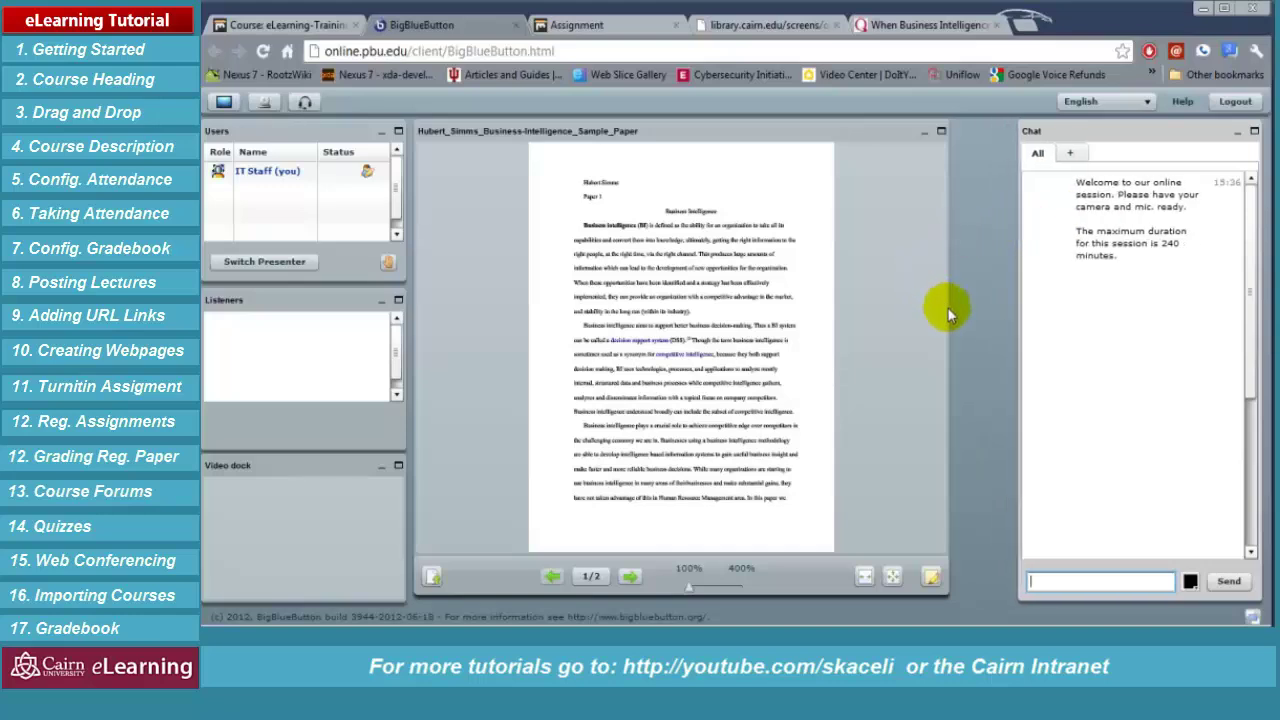
left_click_drag(948, 310, 1012, 325)
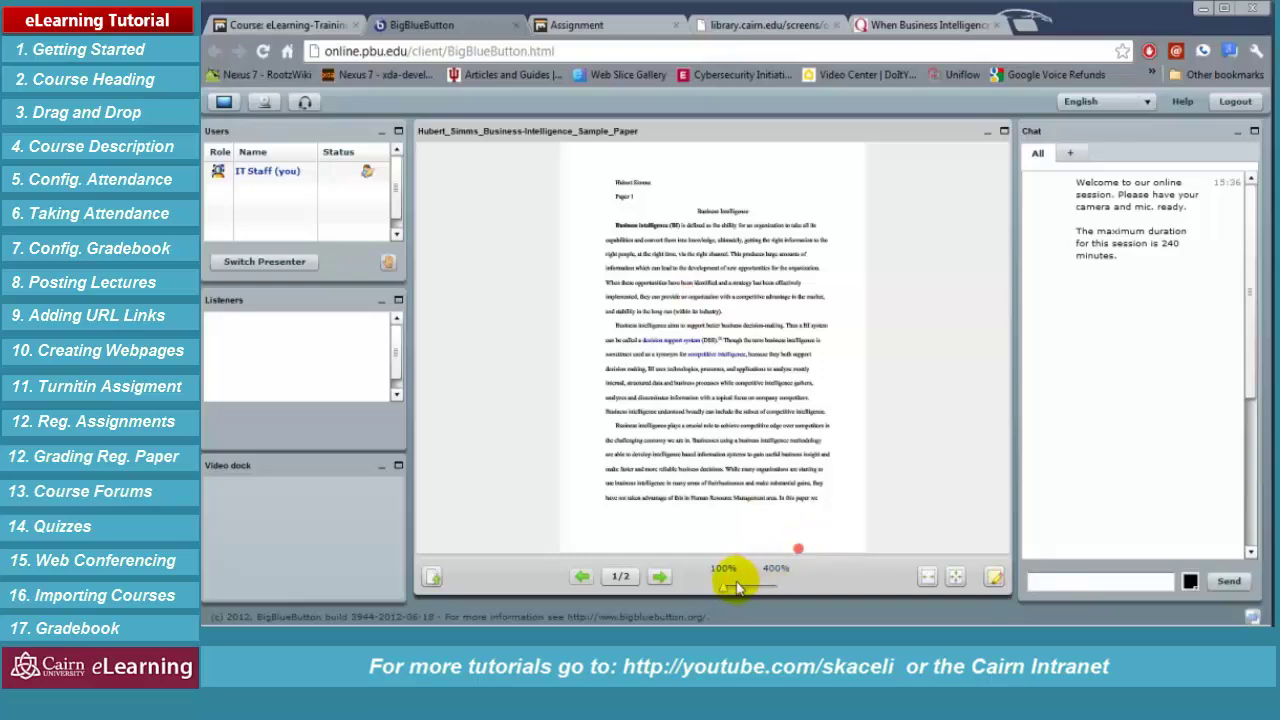
left_click_drag(724, 589, 721, 589)
left_click(927, 578)
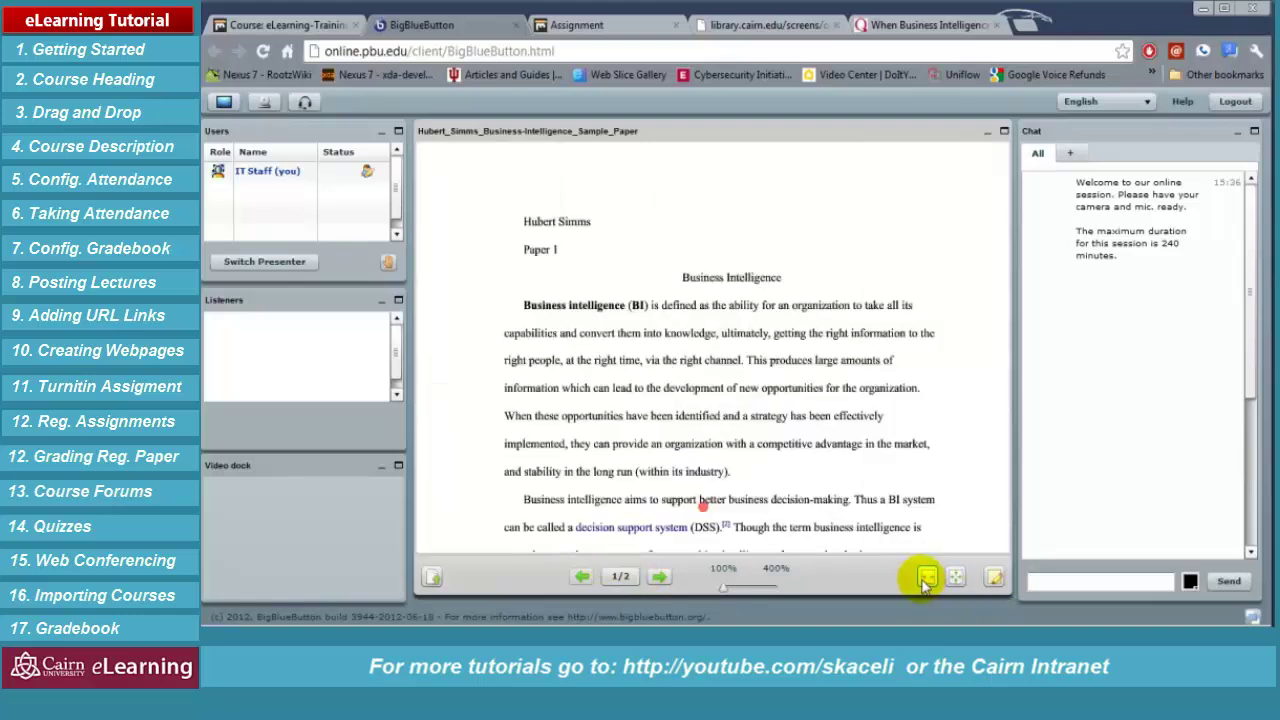
In red, circle the 'Business Intelligence' heading and underline two lines of the opening paragraph
left_click(994, 578)
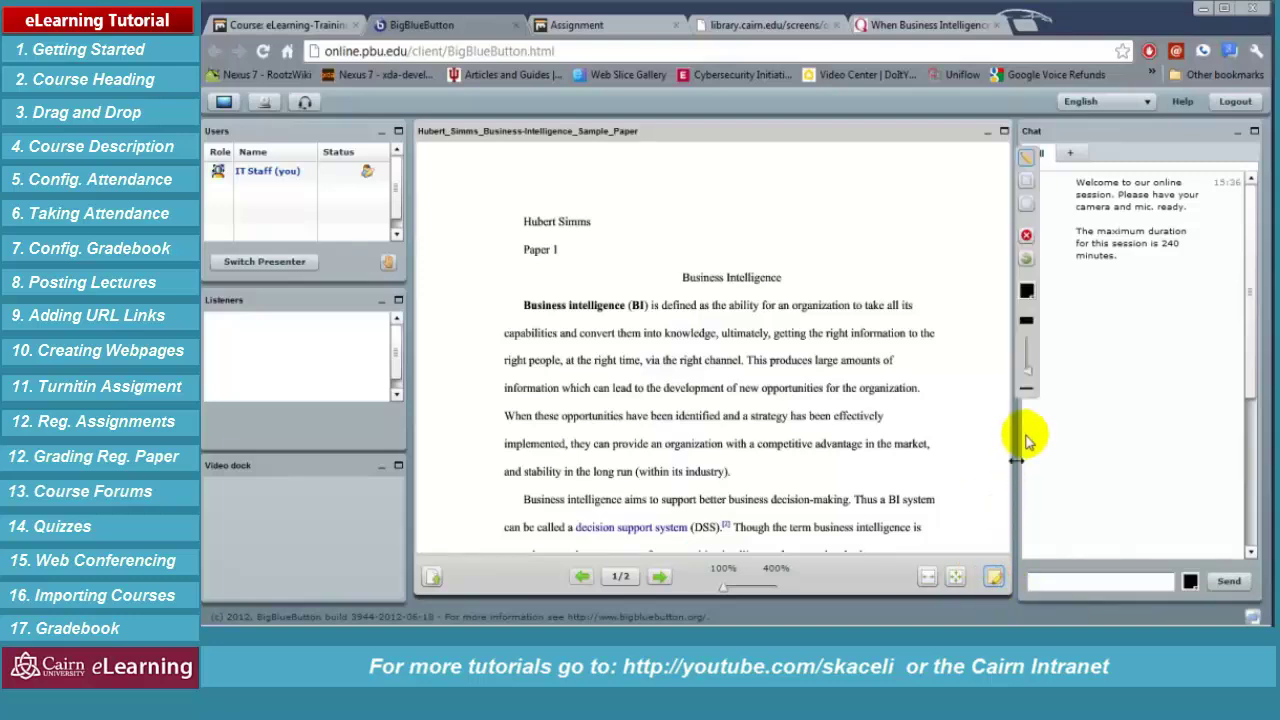
left_click(1027, 289)
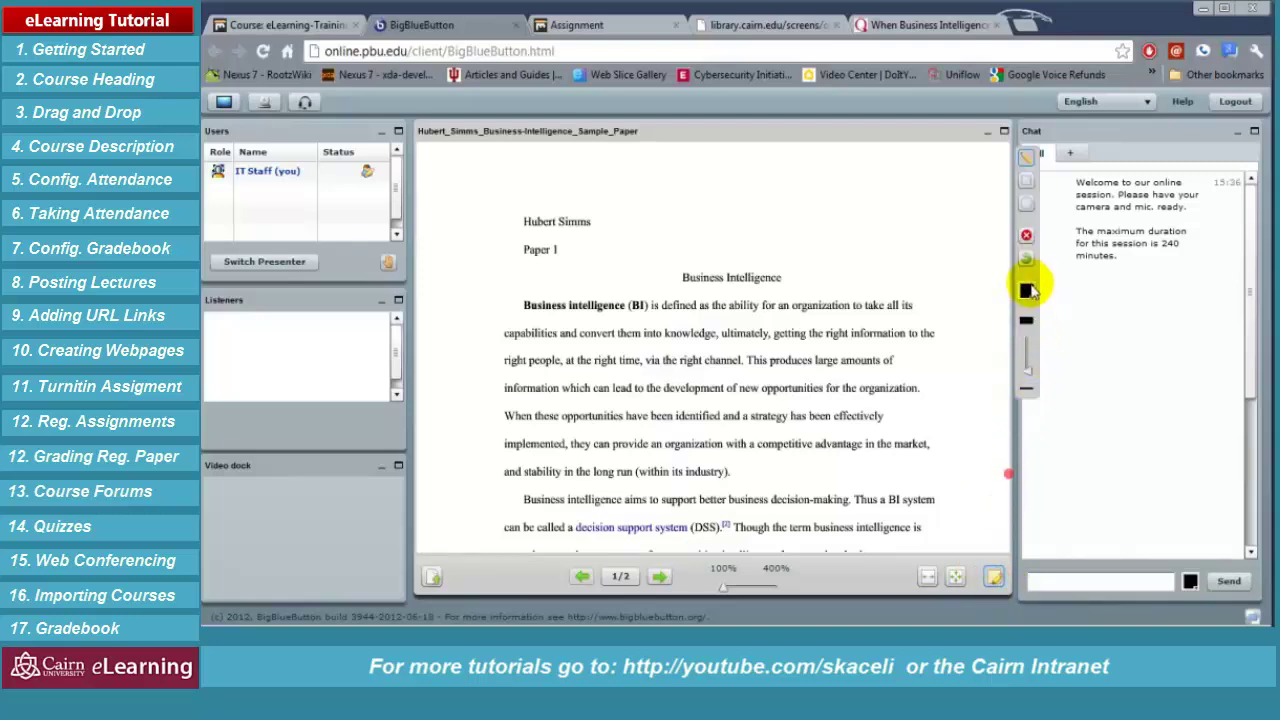
left_click(1040, 345)
mouse_move(760, 262)
left_mouse_down()
mouse_move(646, 258)
mouse_move(715, 295)
mouse_move(790, 280)
mouse_move(737, 263)
left_mouse_up()
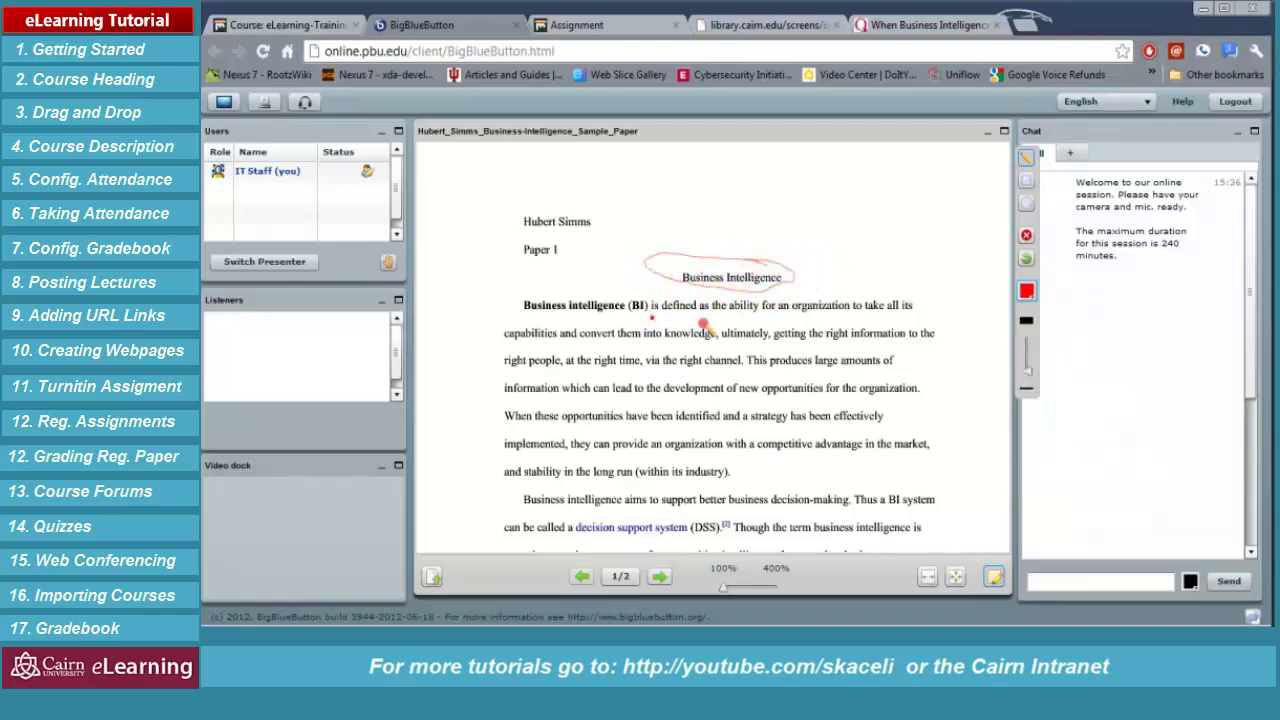
left_click_drag(648, 322, 910, 322)
left_click_drag(706, 371, 838, 371)
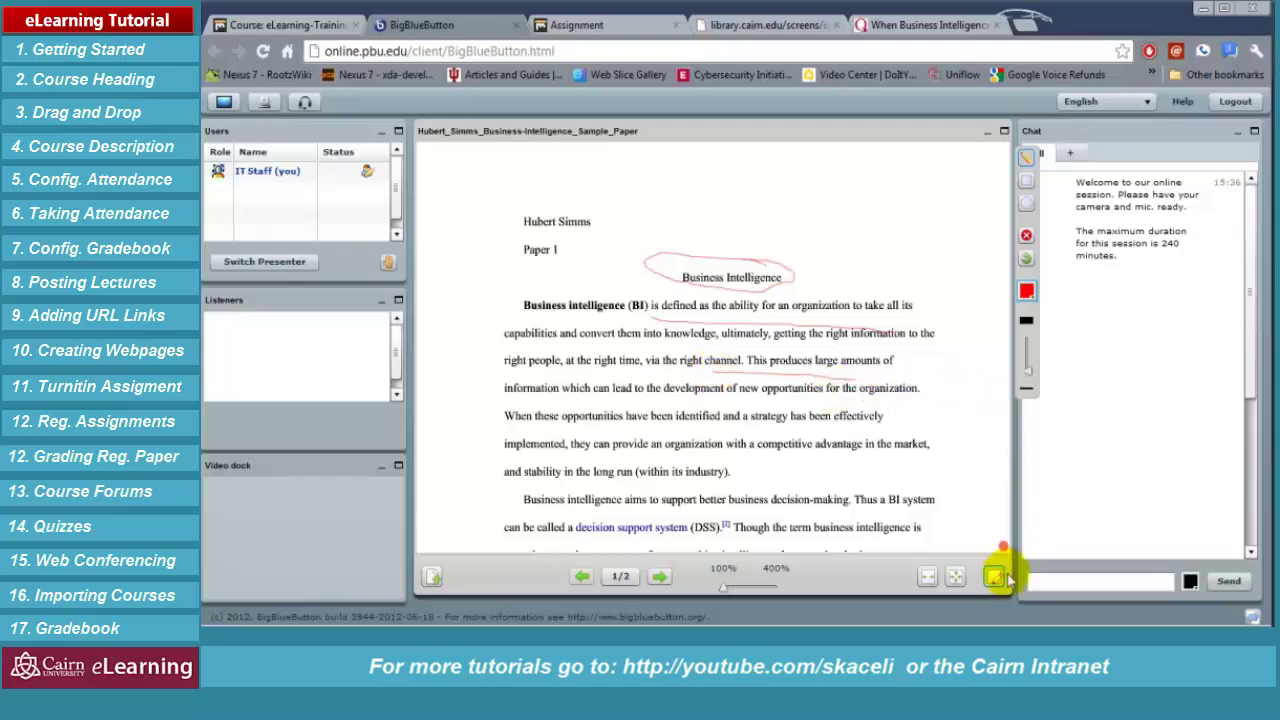
left_click(1054, 580)
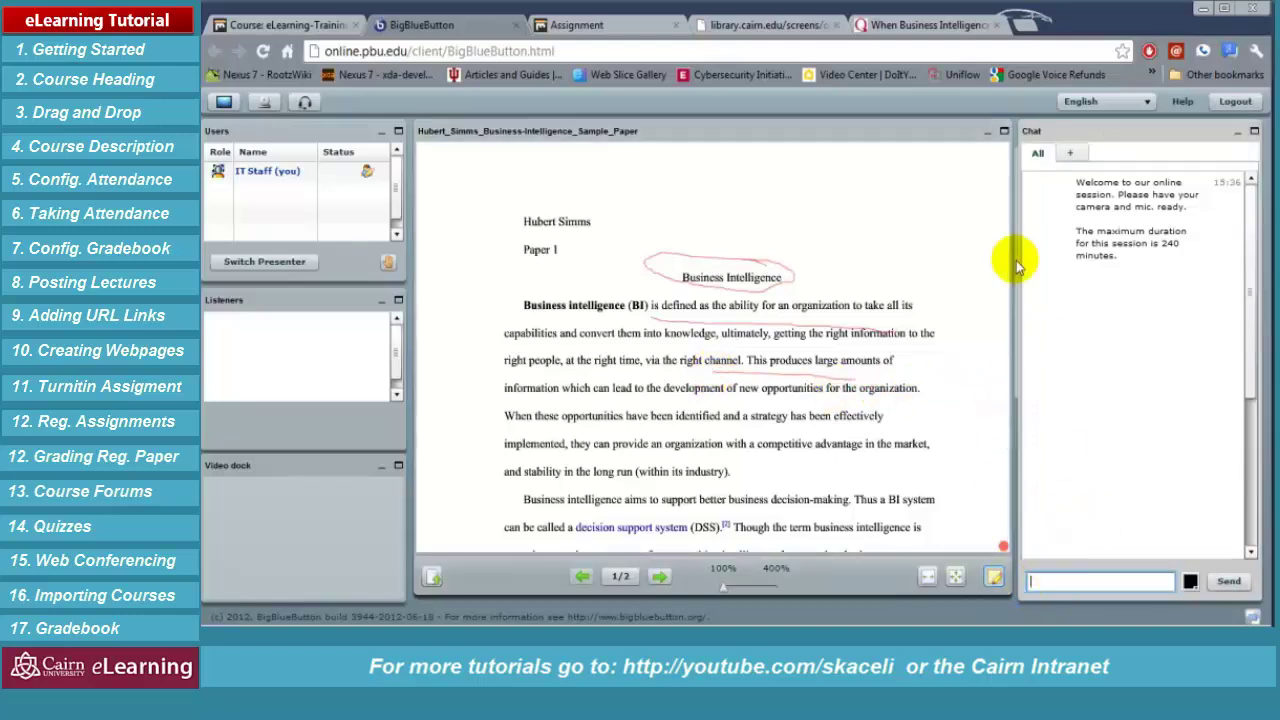
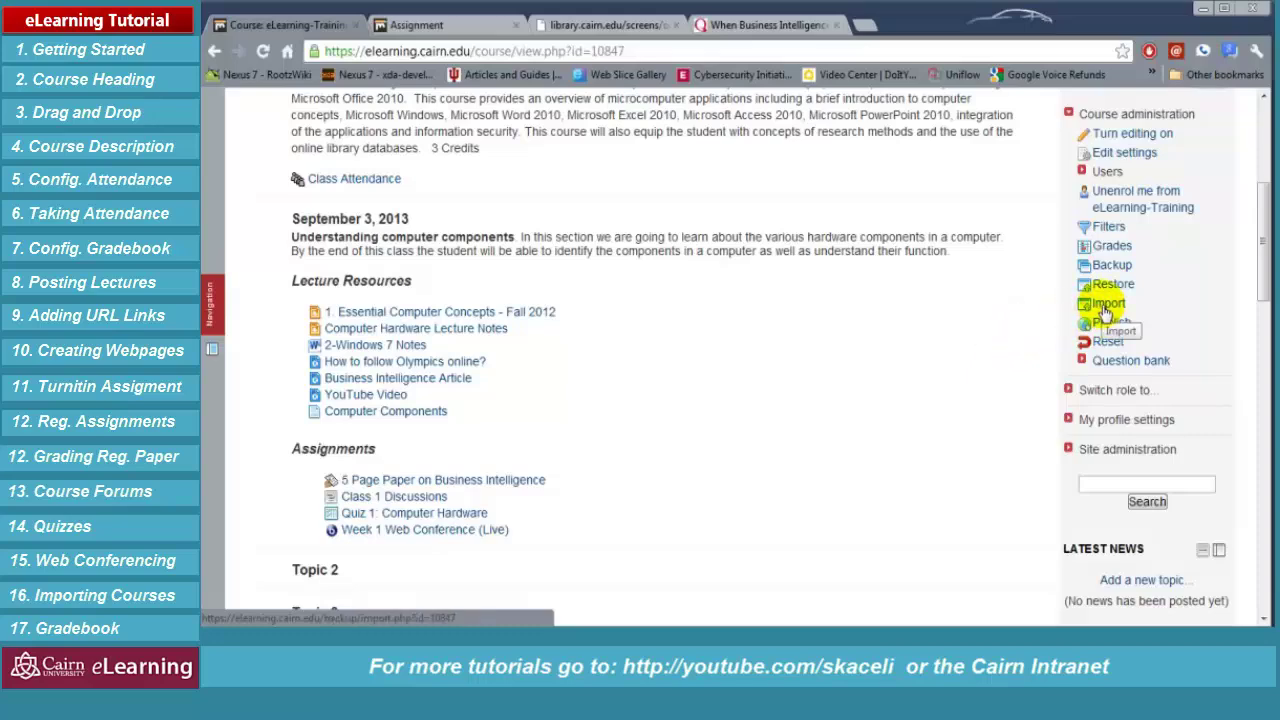
Open this course's Import page and highlight the course-search instructions and example code bib_100
left_click(1106, 305)
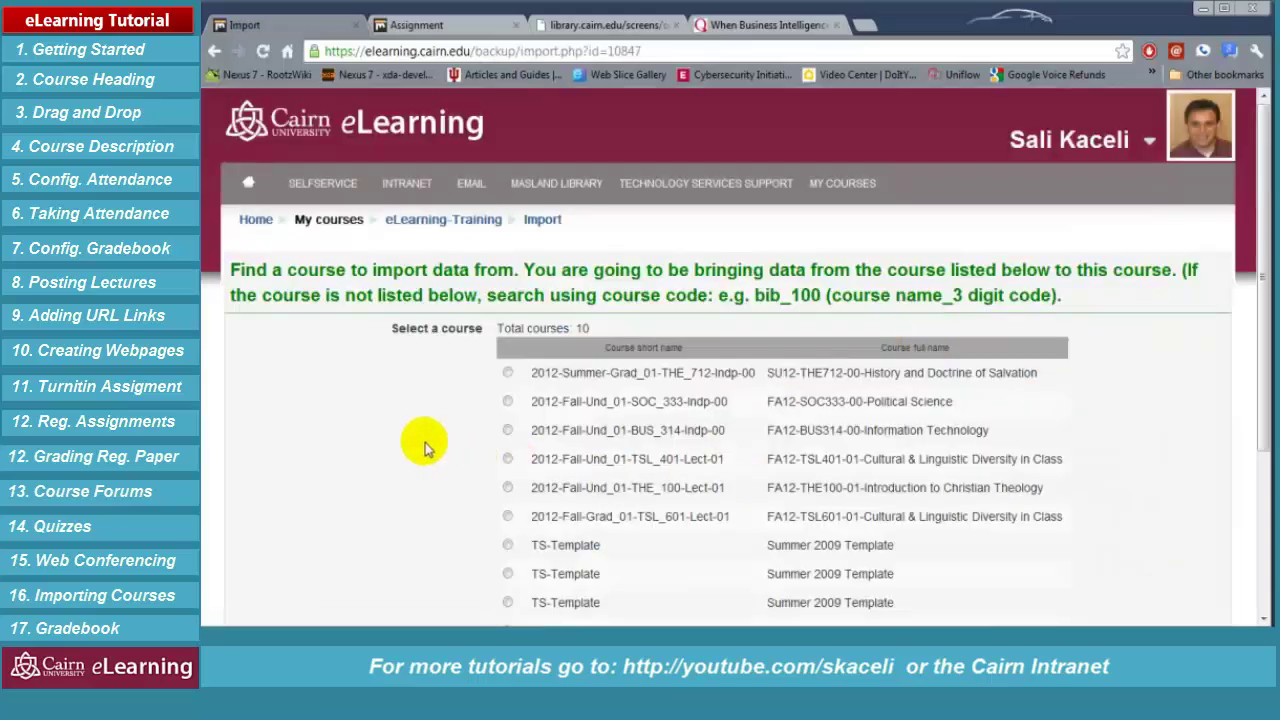
left_click_drag(257, 270, 502, 264)
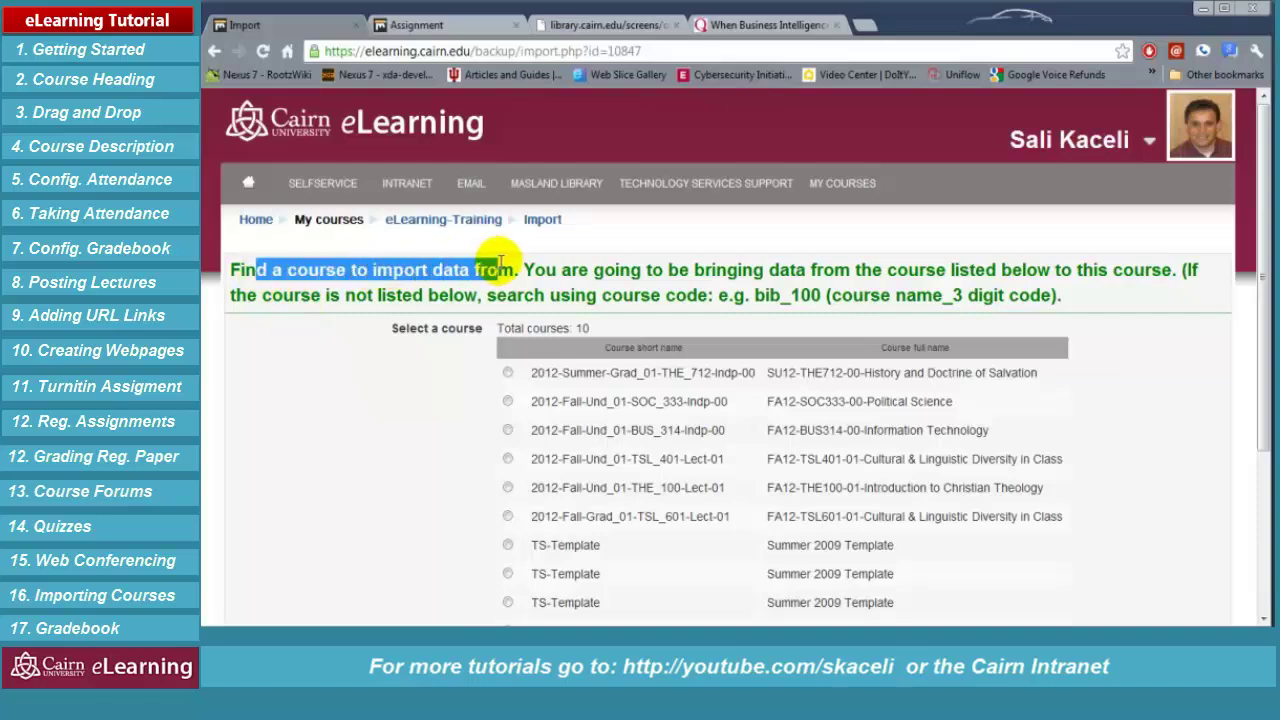
left_click(428, 270)
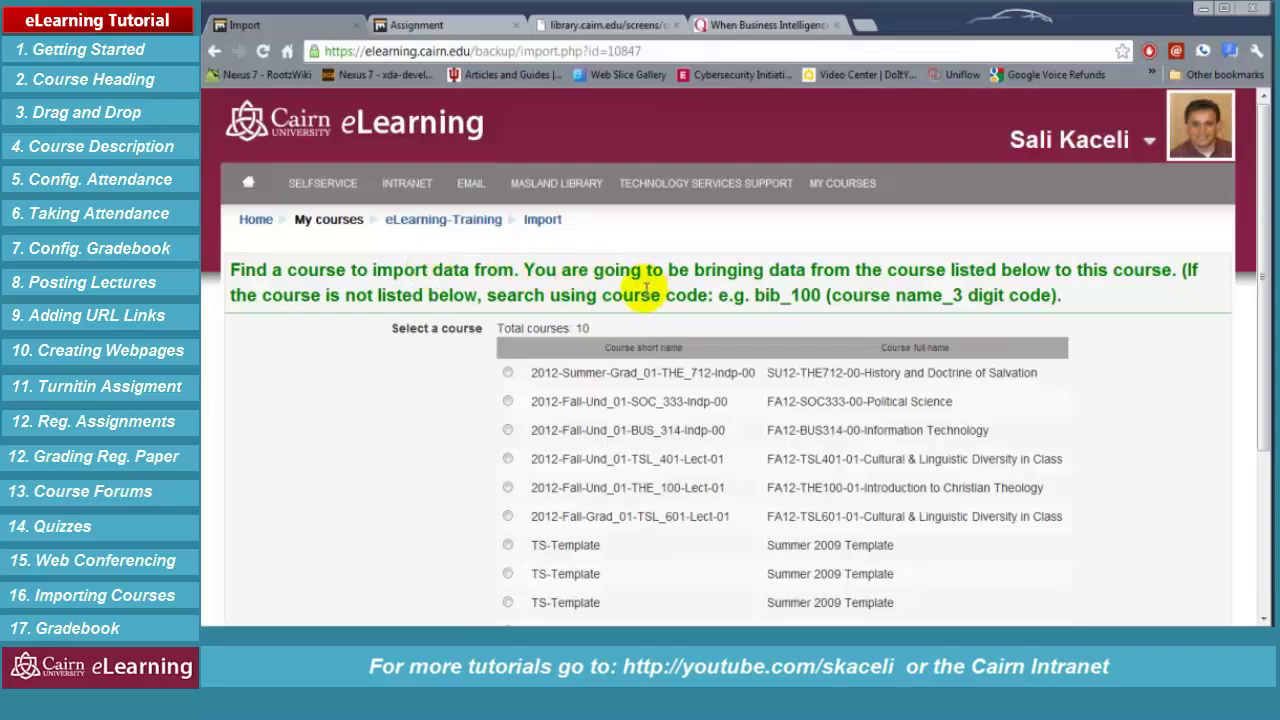
scroll(560, 334, "down", 3)
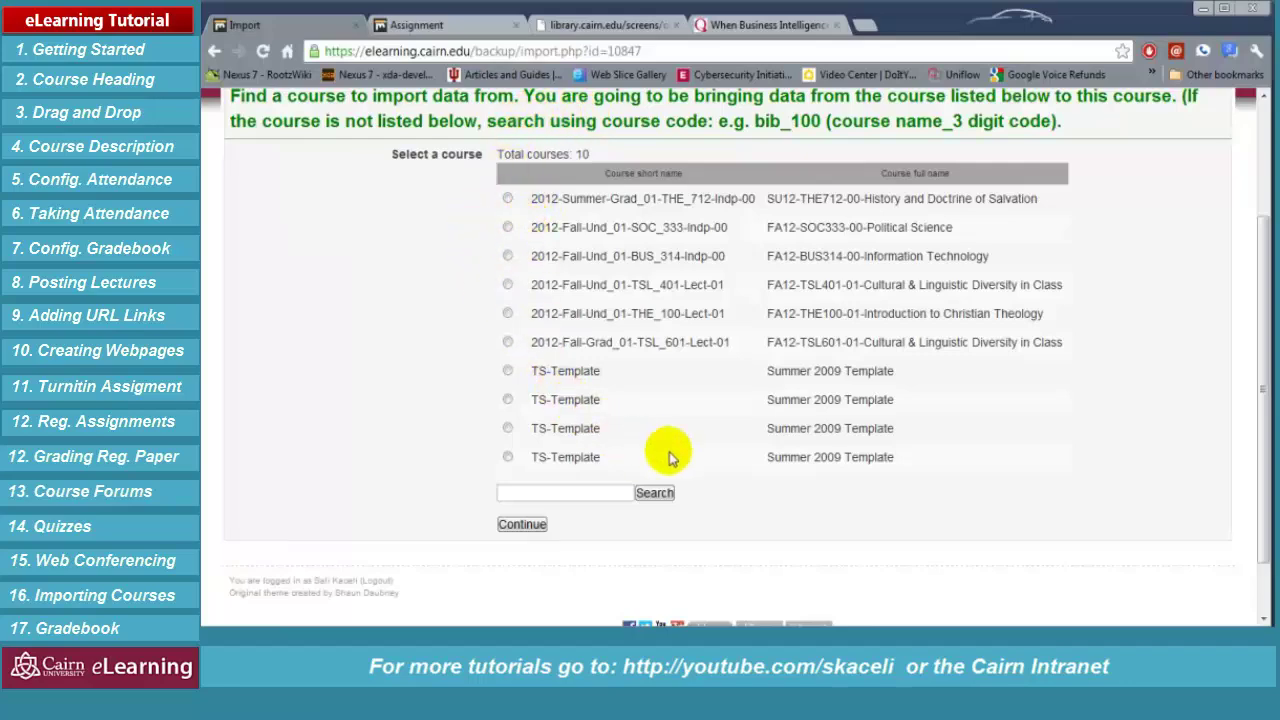
left_click_drag(755, 120, 812, 120)
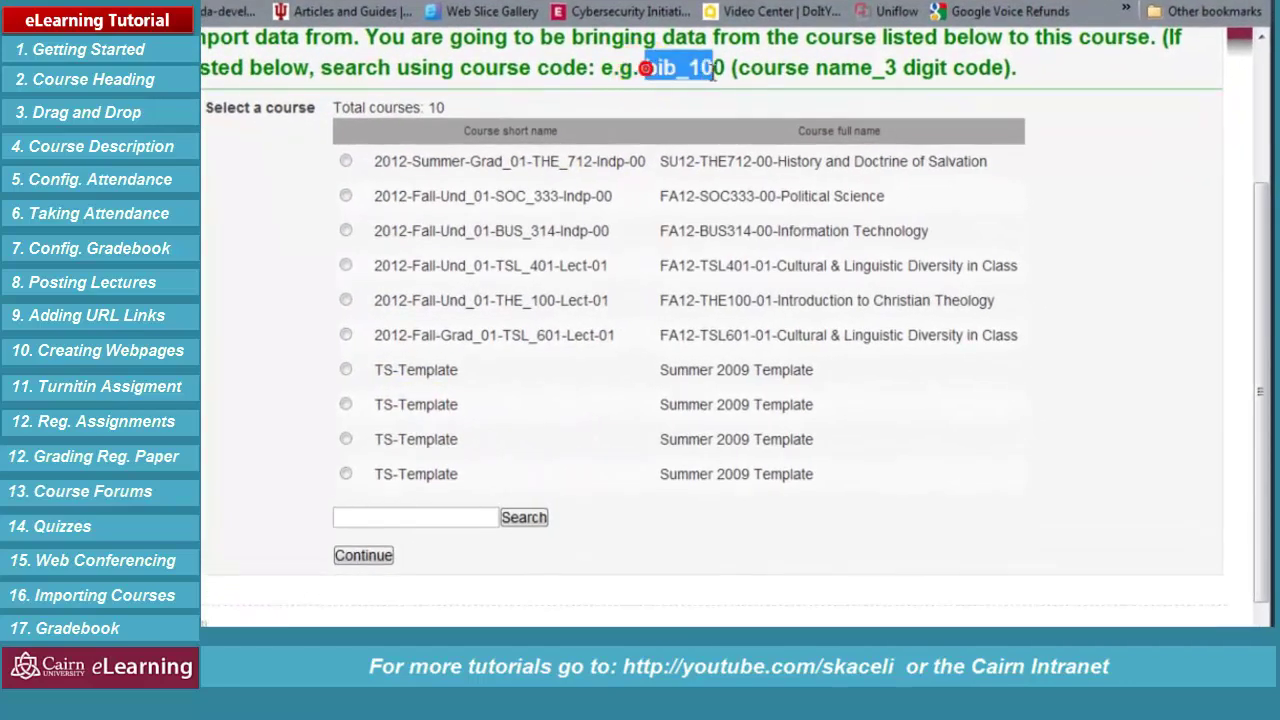
left_click_drag(714, 70, 725, 68)
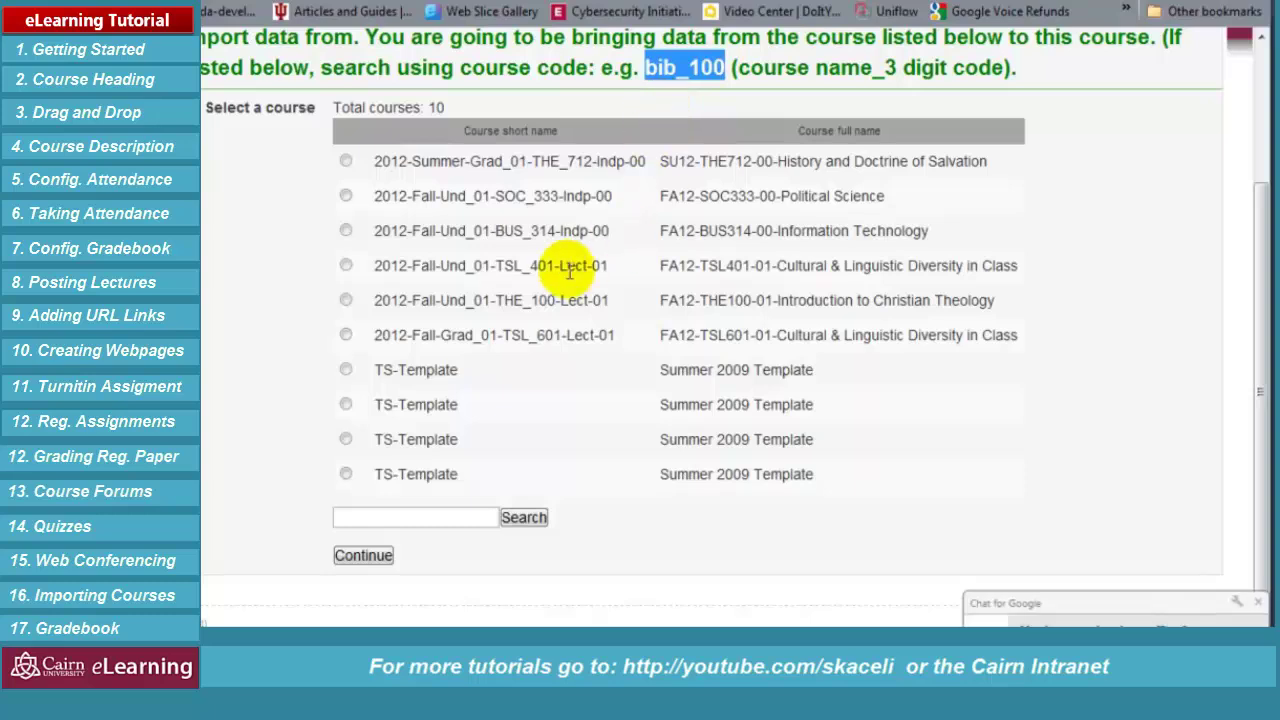
Search for bus_111, pick 2012-Spring-Und_01-BUS_111-Lect-00 as the source, and continue
left_click(1254, 603)
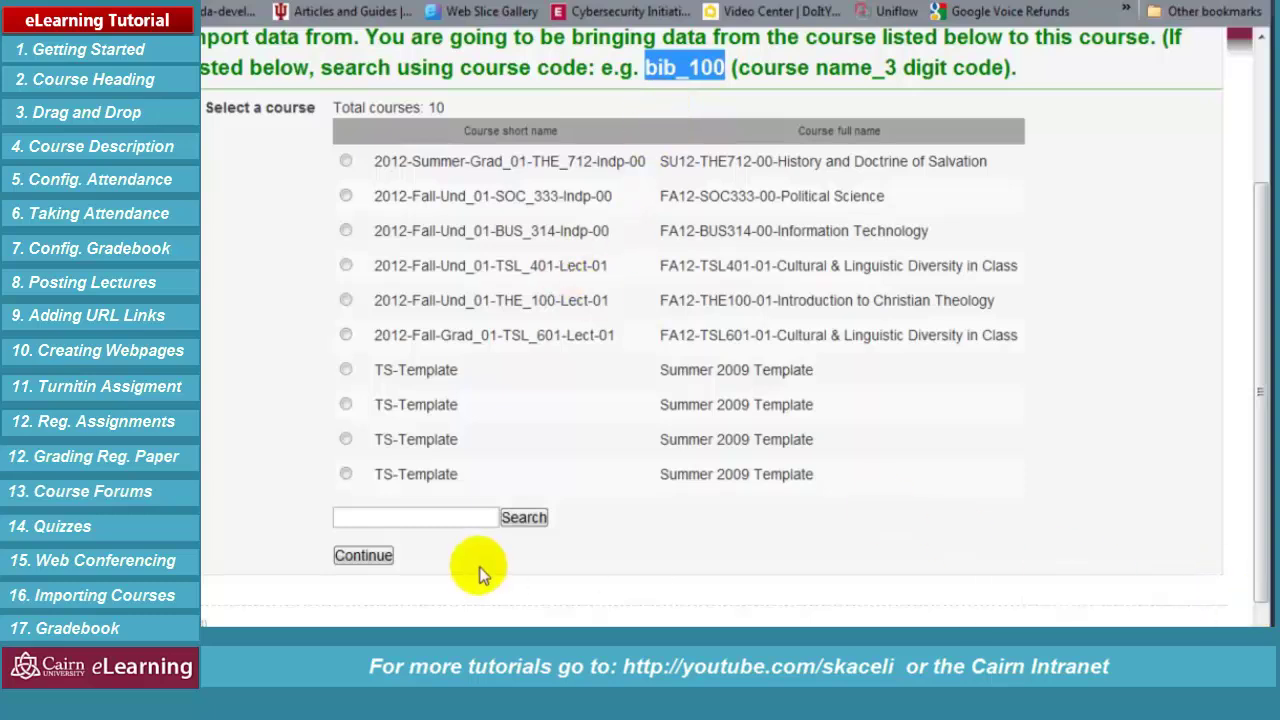
left_click(396, 517)
left_click(402, 519)
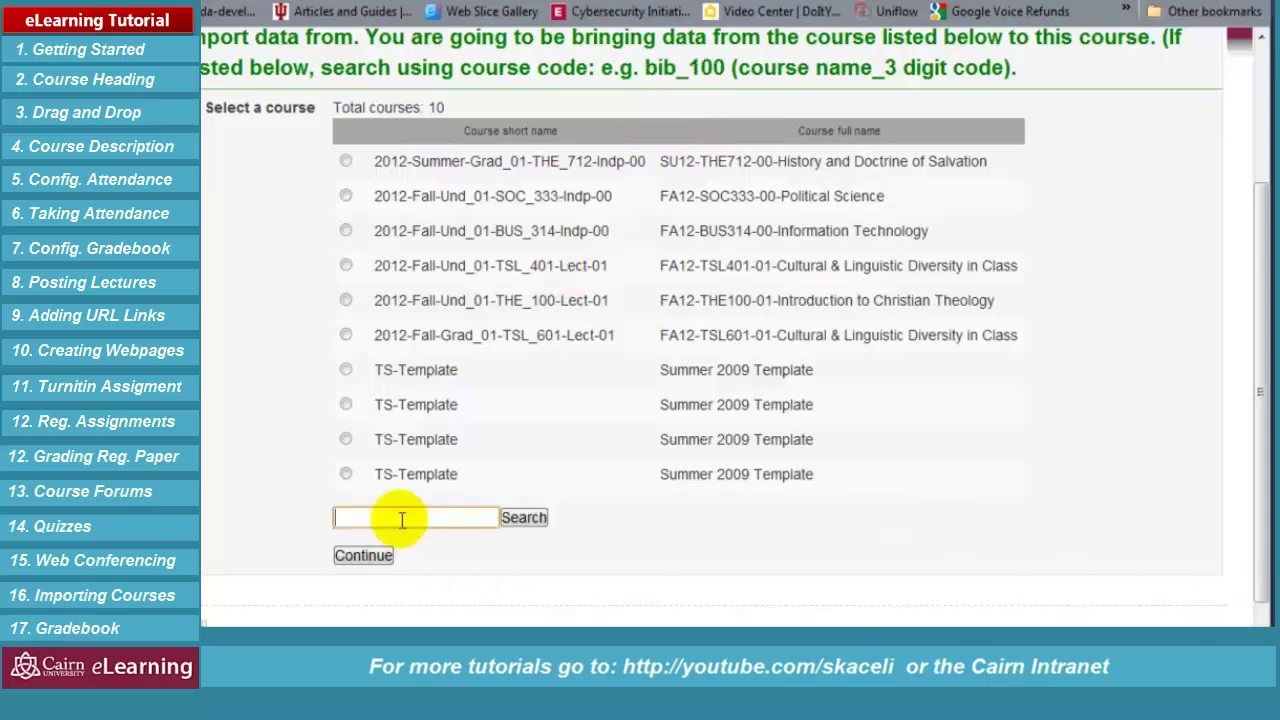
type("bib_")
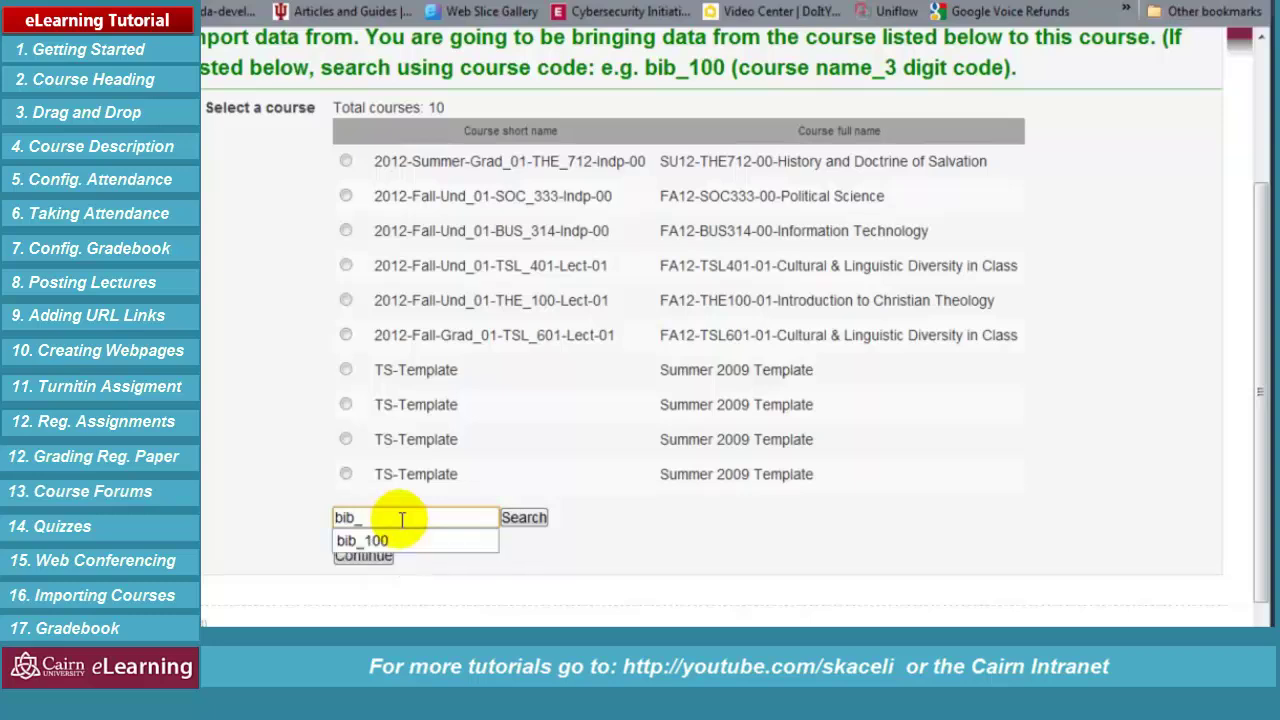
key("BackSpace")
key("BackSpace")
key("BackSpace")
key("BackSpace")
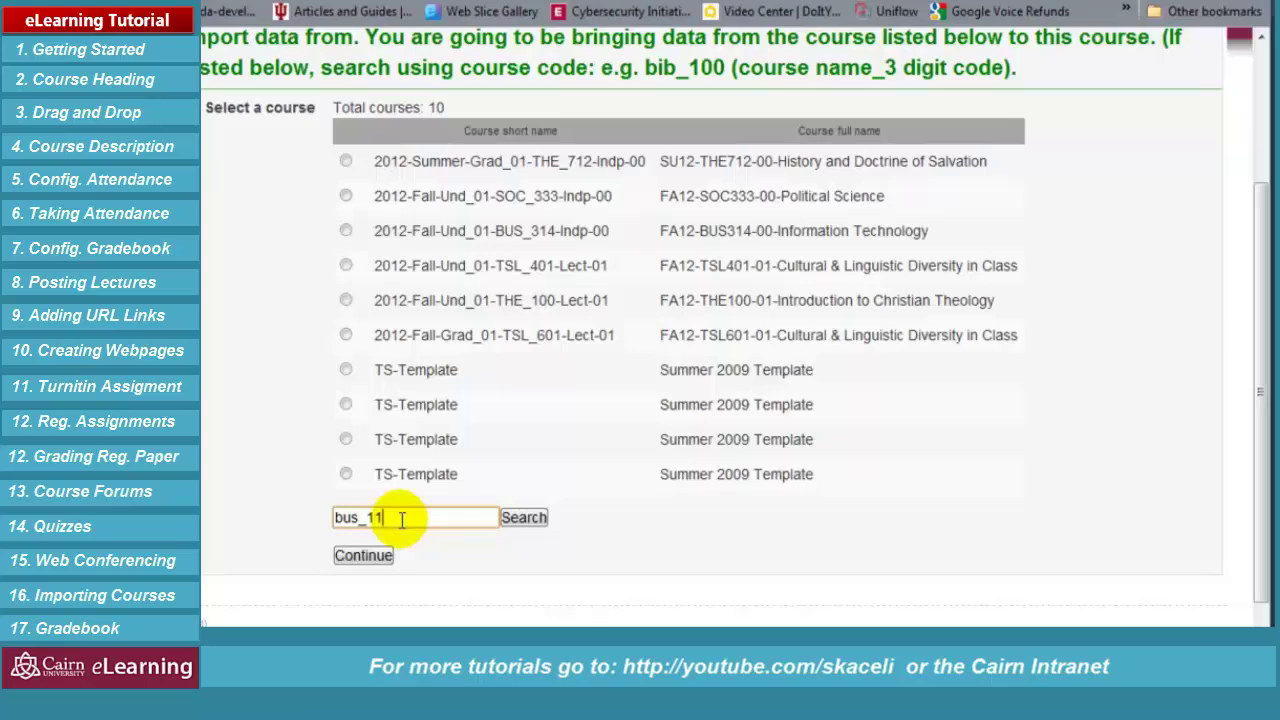
left_click(538, 522)
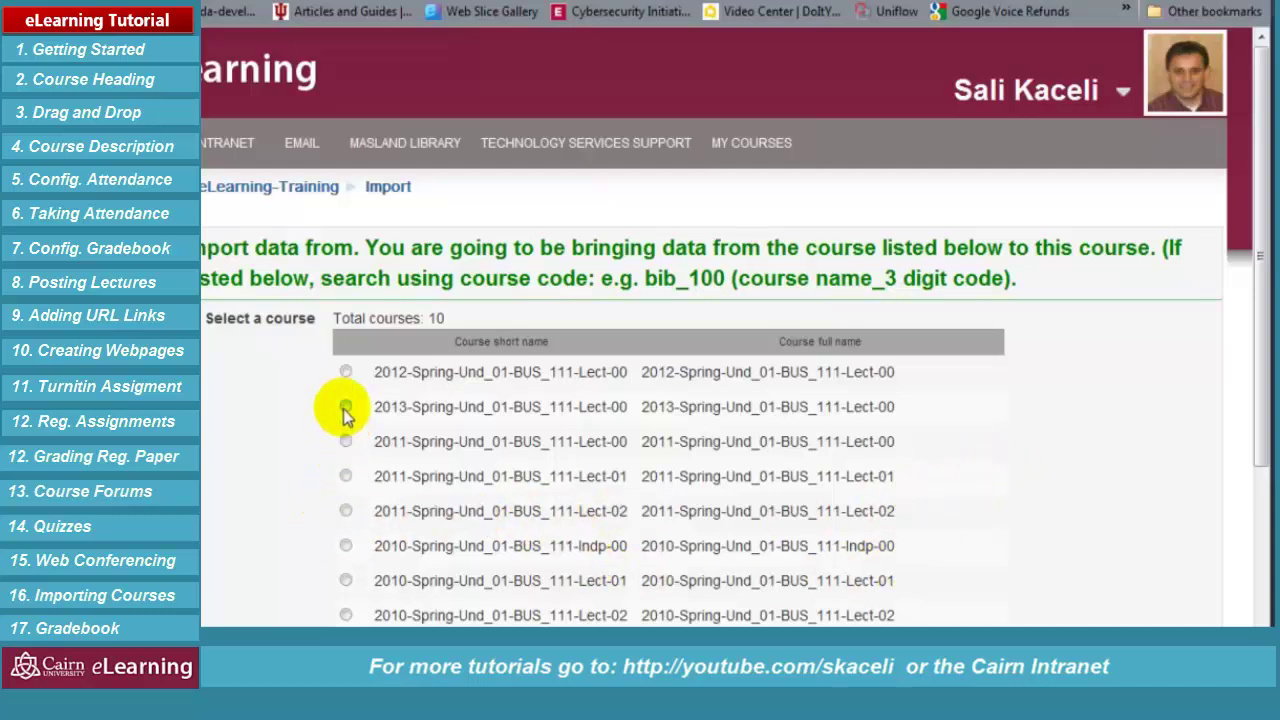
left_click(345, 373)
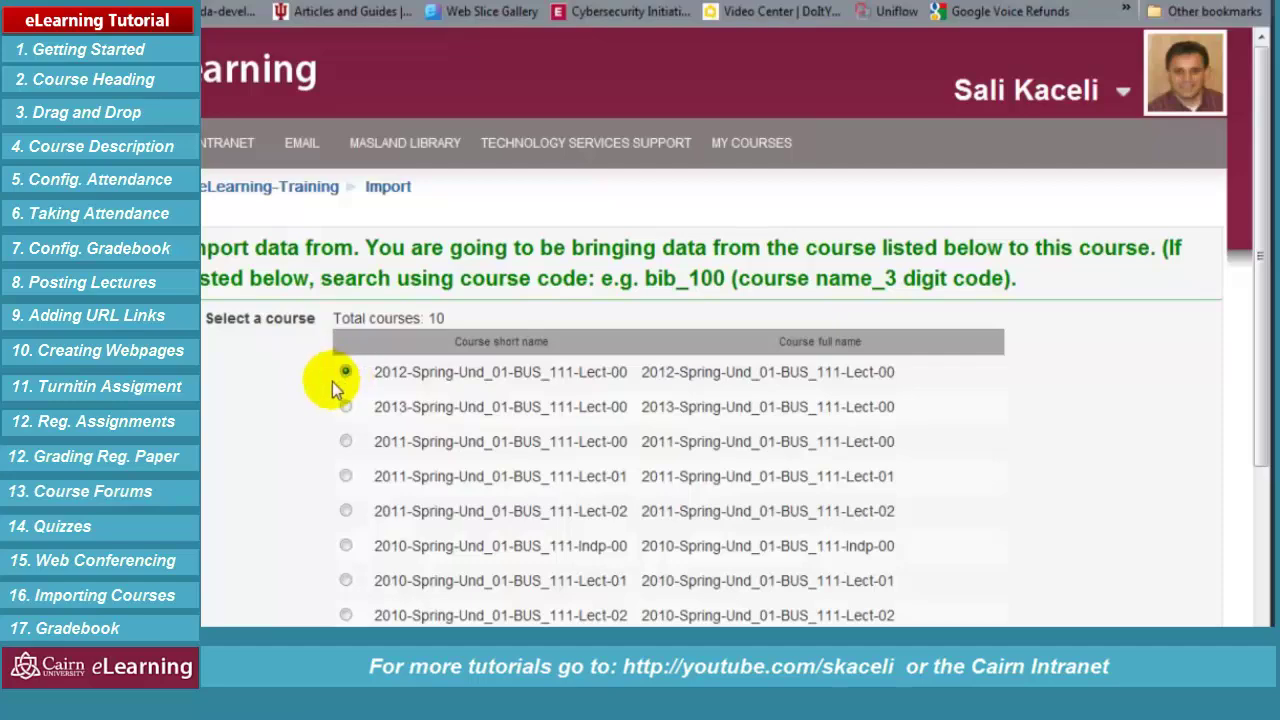
scroll(940, 525, "down", 2)
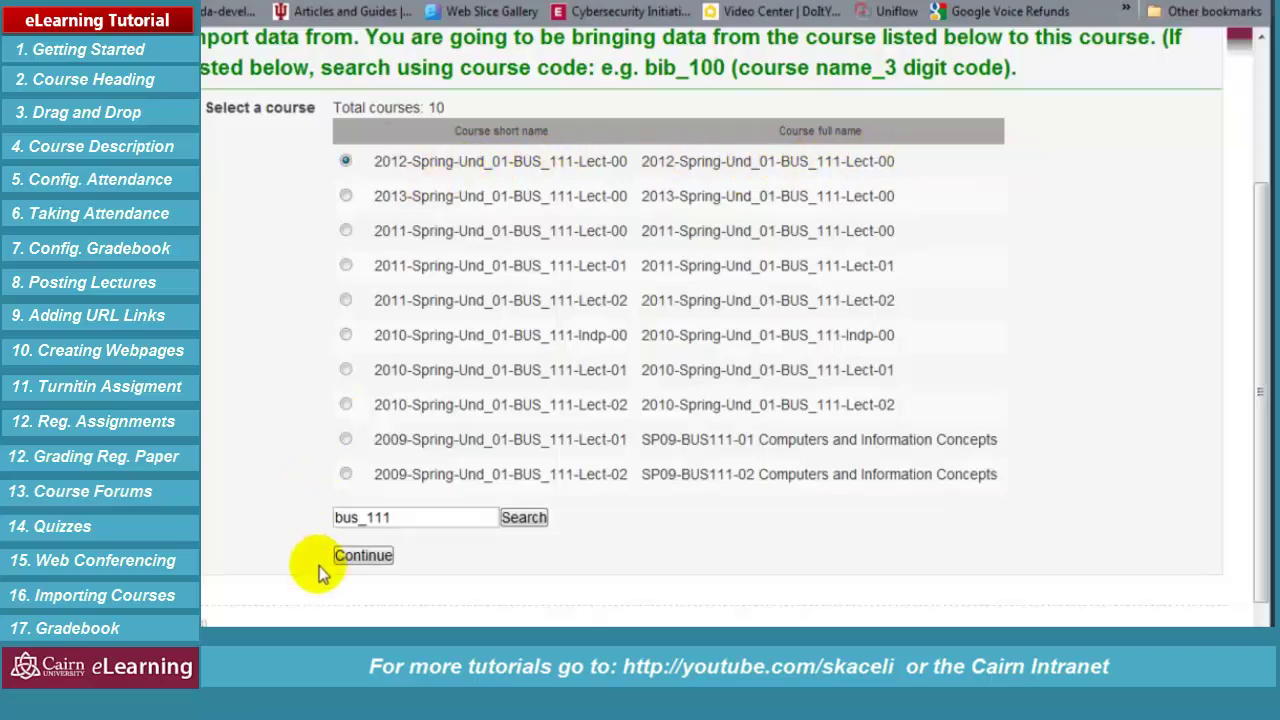
left_click(362, 558)
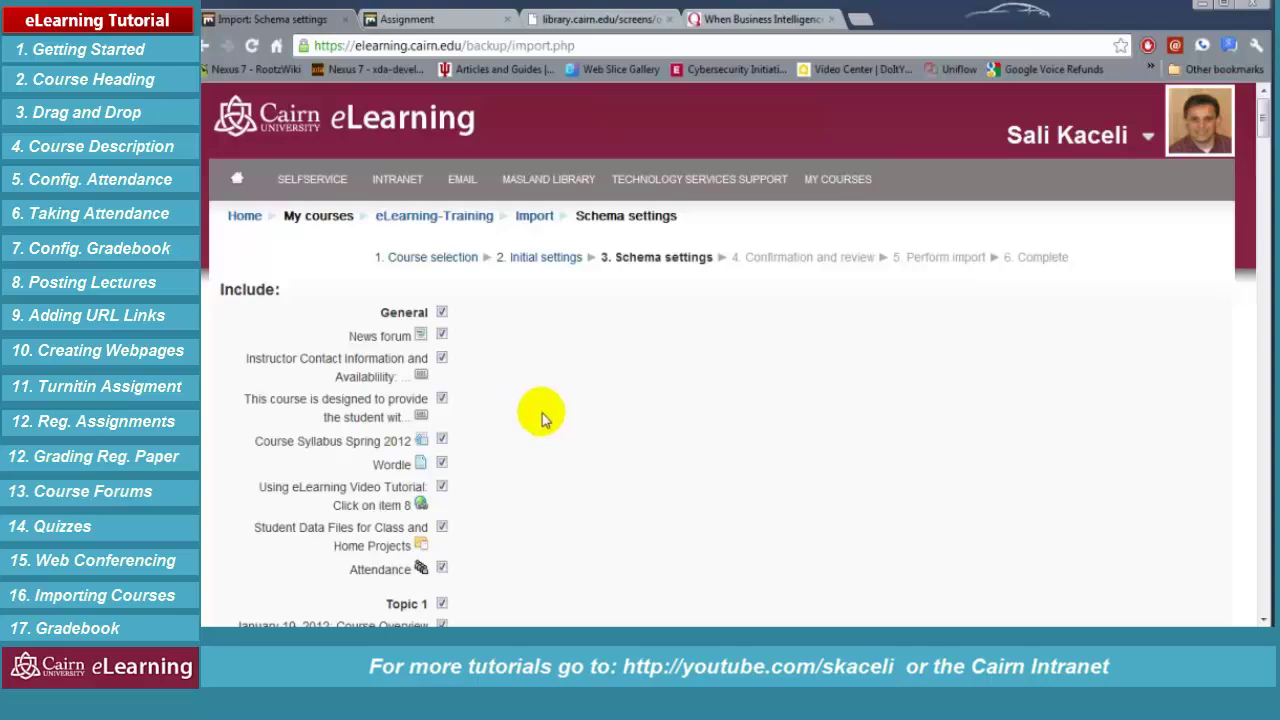
Uncheck Course Syllabus Spring 2012 and Topic 1 in the Schema settings
scroll(520, 410, "down", 2)
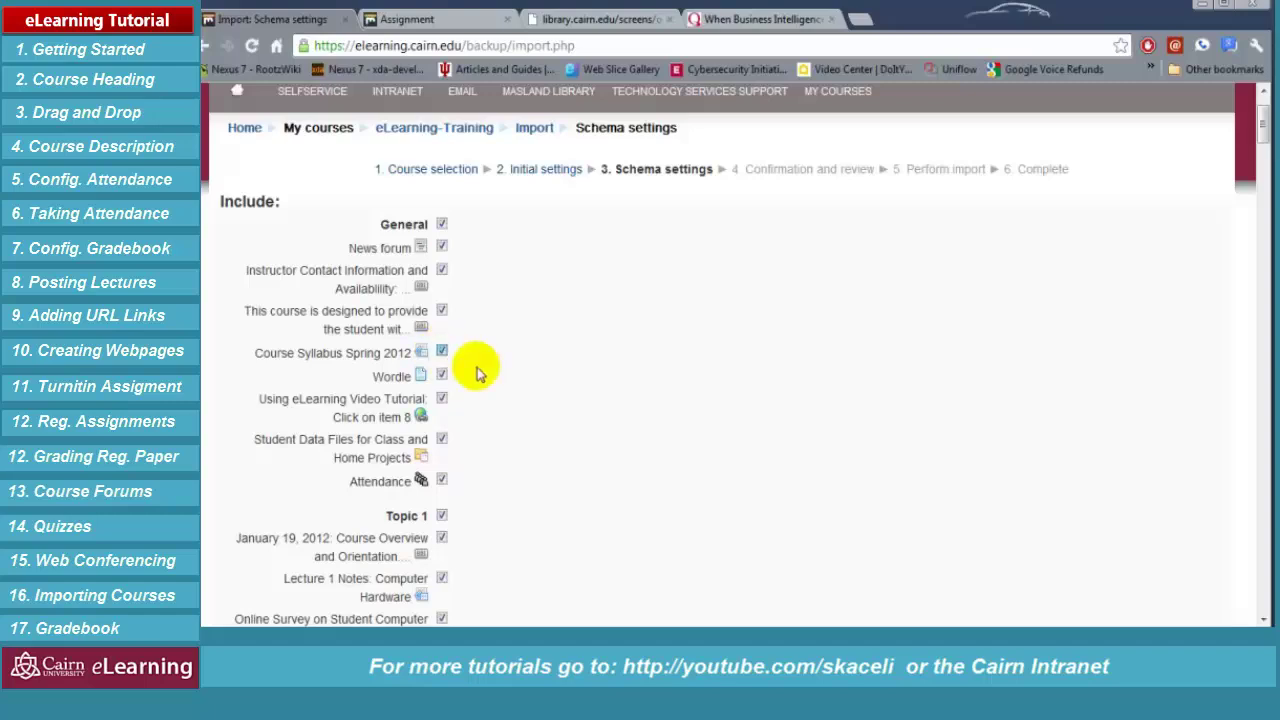
key("space")
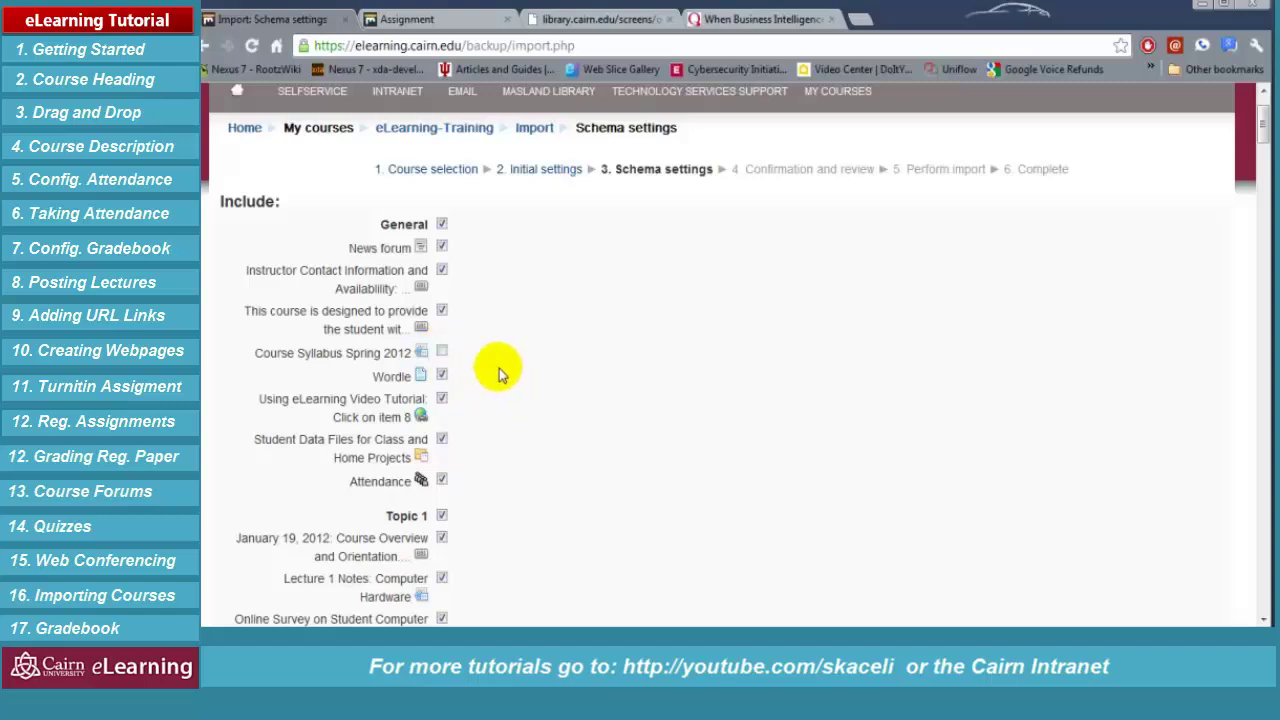
scroll(497, 371, "down", 2)
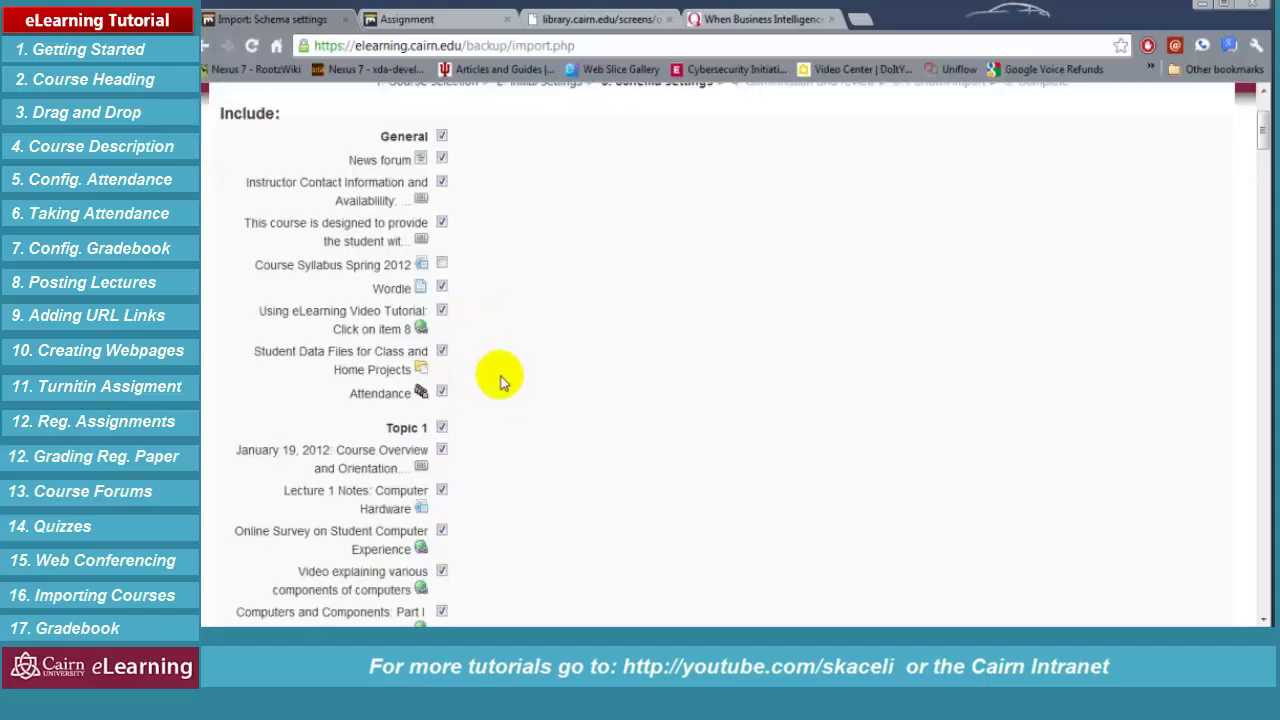
left_click(441, 450)
left_click(442, 428)
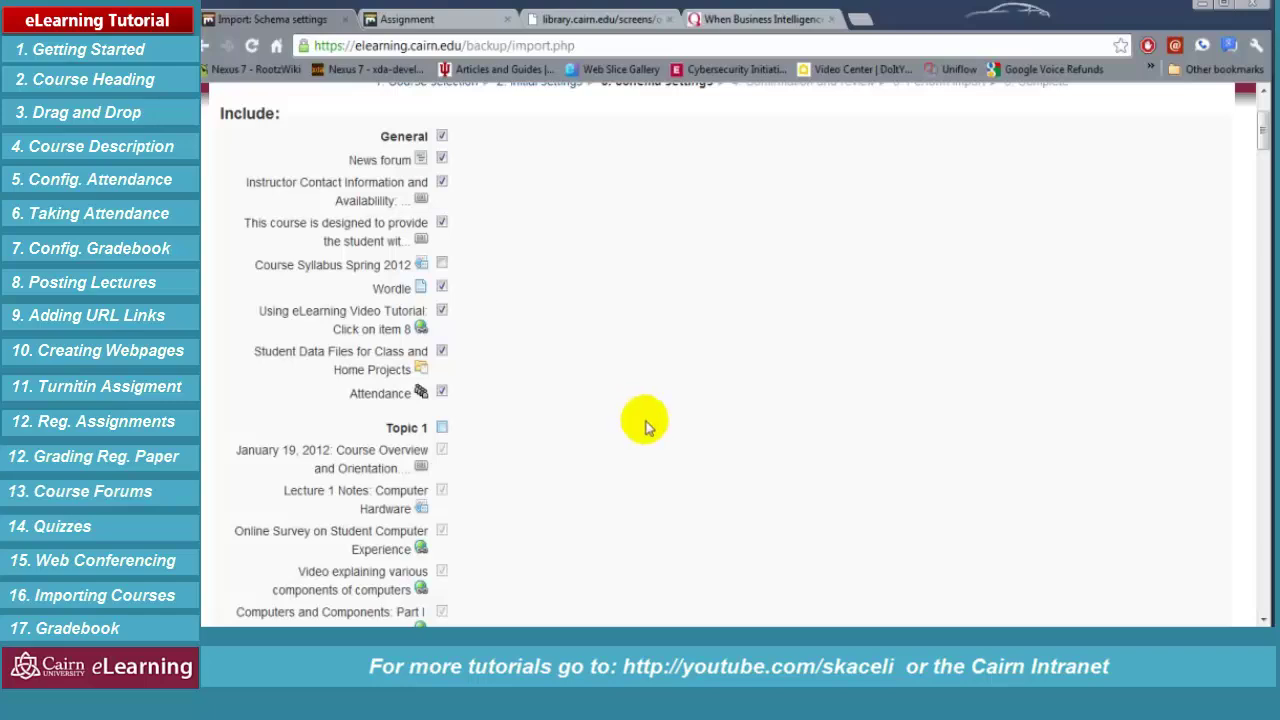
key("space")
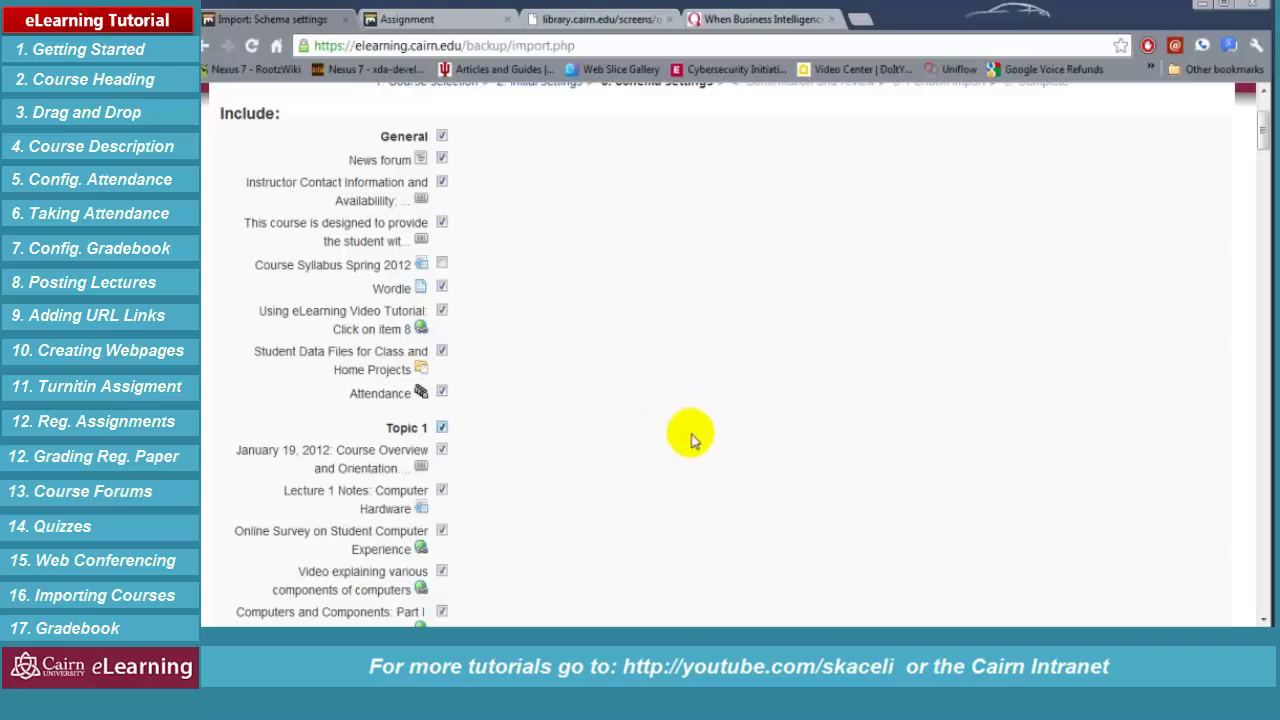
scroll(715, 430, "down", 1)
key("space")
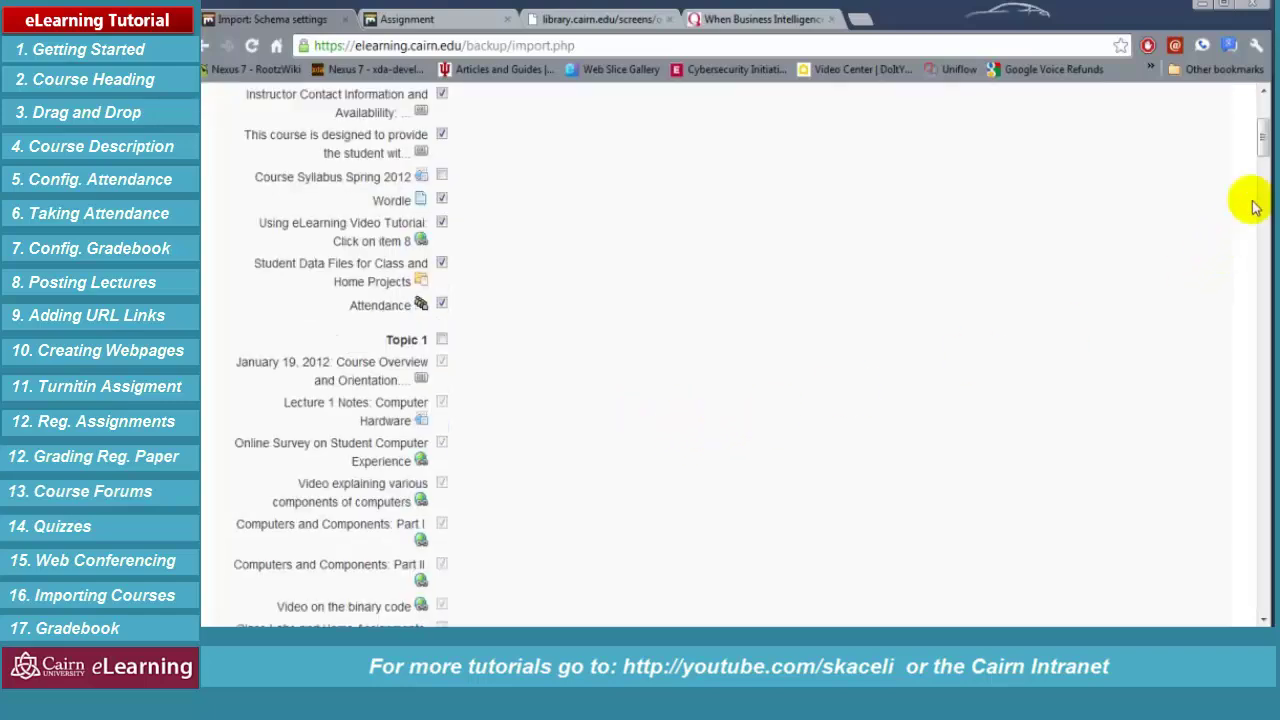
Advance the import wizard to the Confirmation and review step
left_click_drag(1258, 143, 1231, 594)
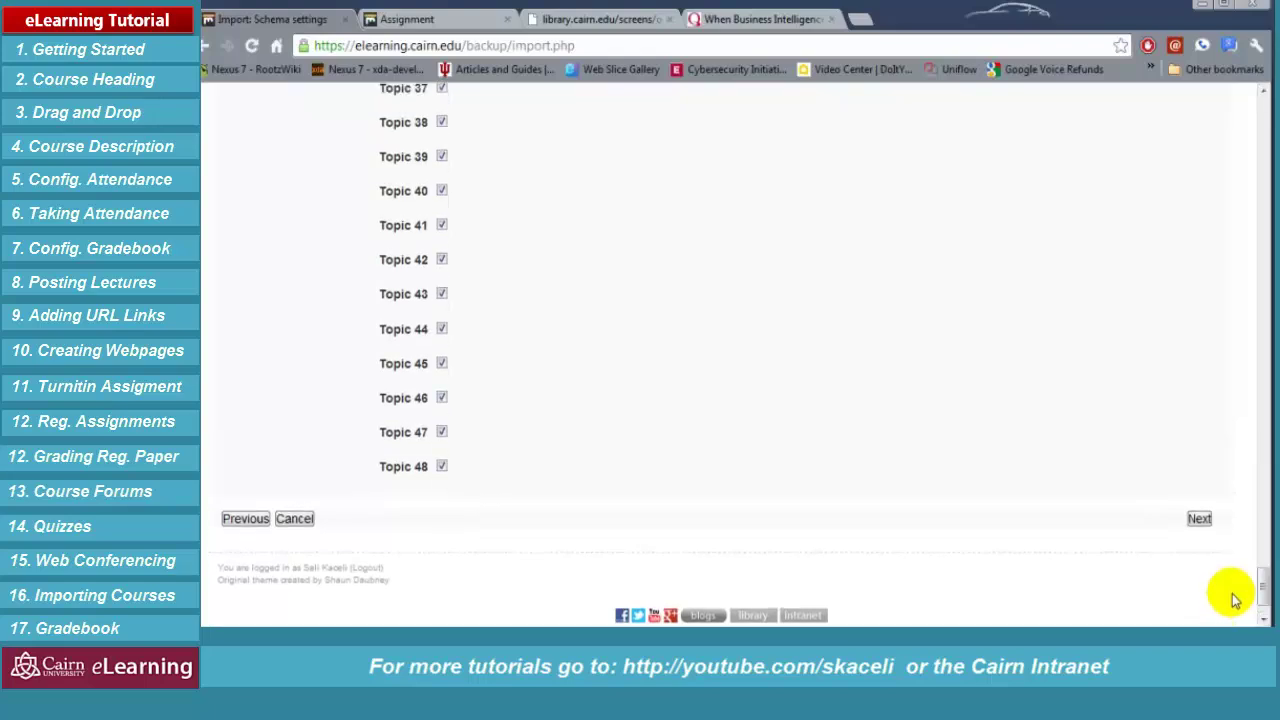
left_click(1199, 518)
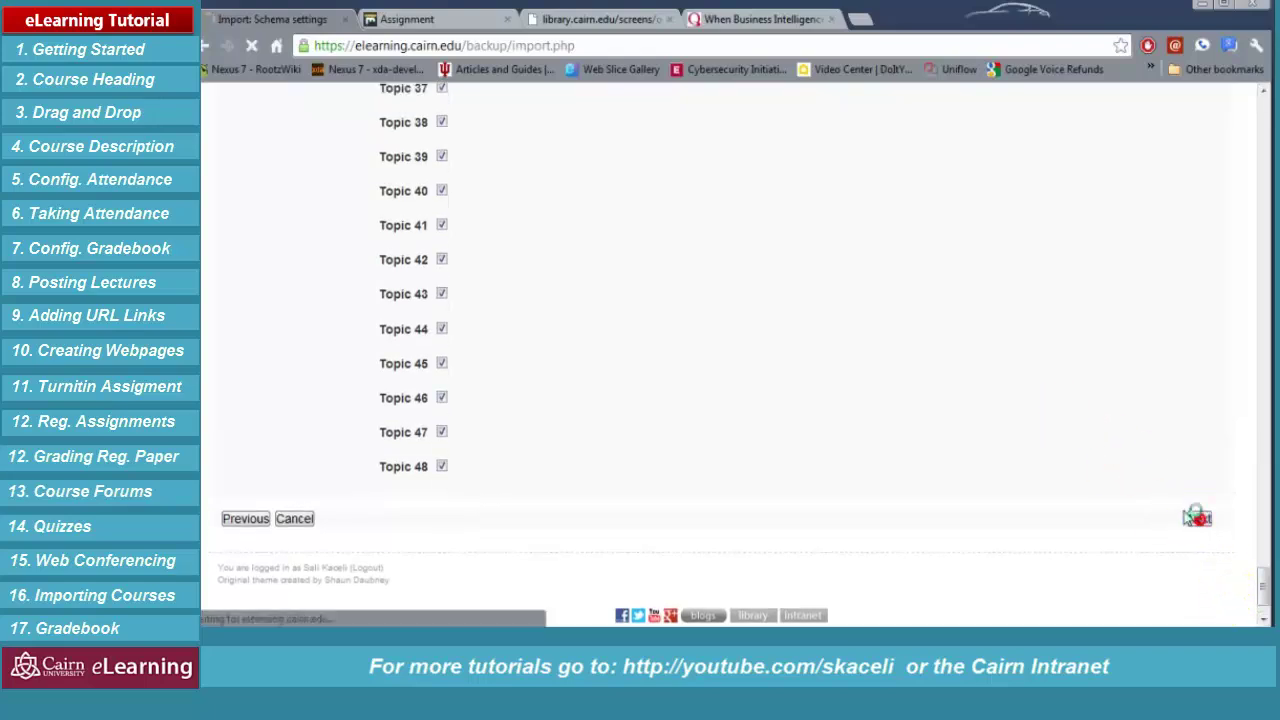
left_click(1258, 127)
left_click_drag(1261, 170, 1260, 600)
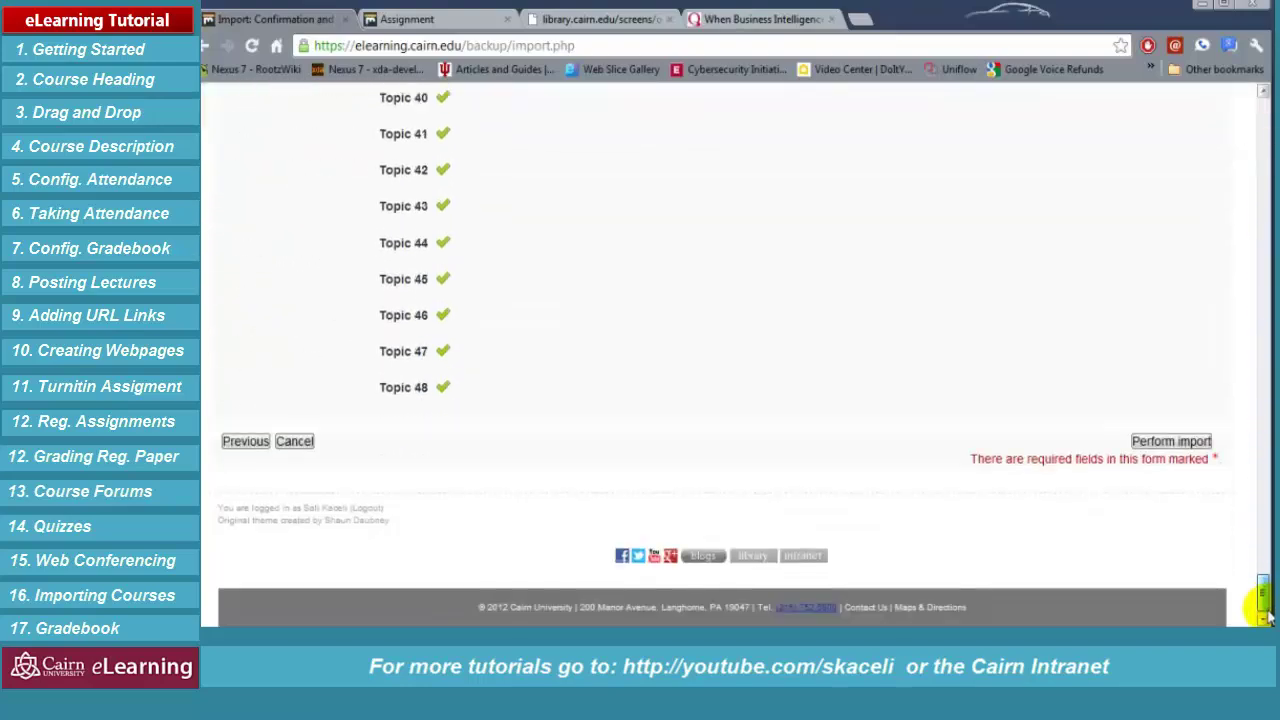
Perform the import and wait for the 'Import complete' message
left_click(1152, 446)
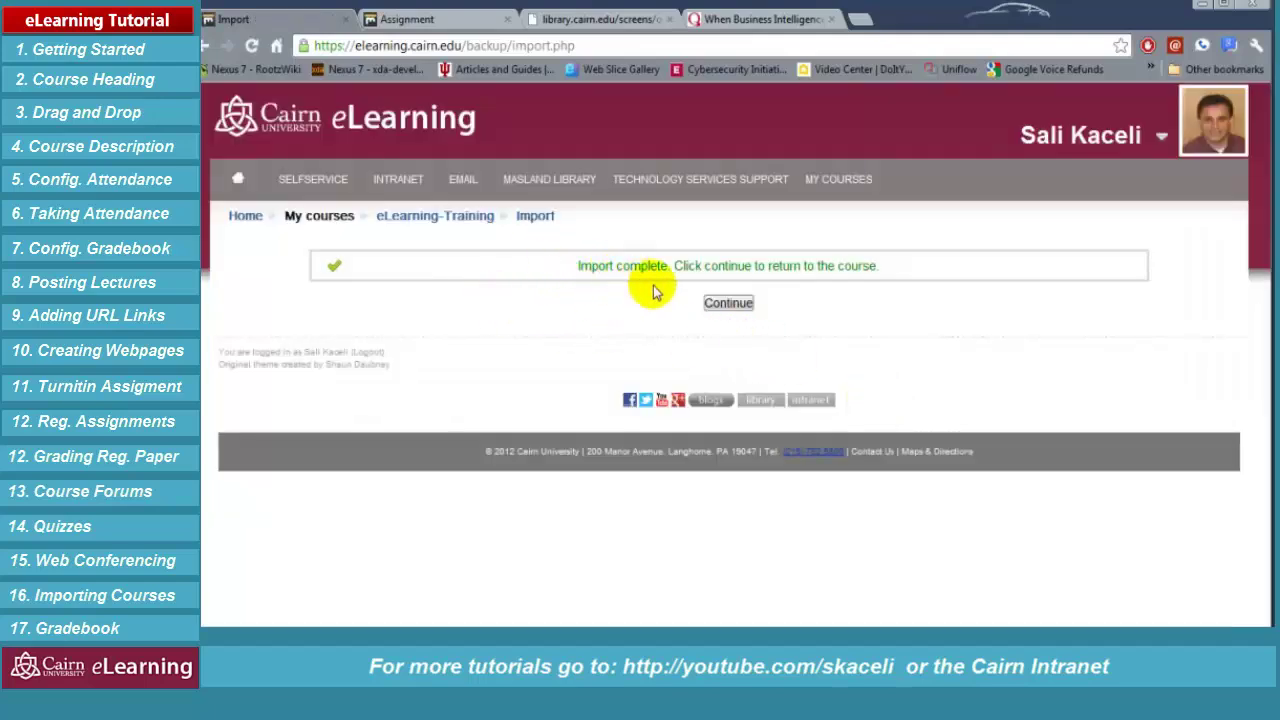
Return to the eLearning-Training course page and browse the newly imported topics
left_click(729, 304)
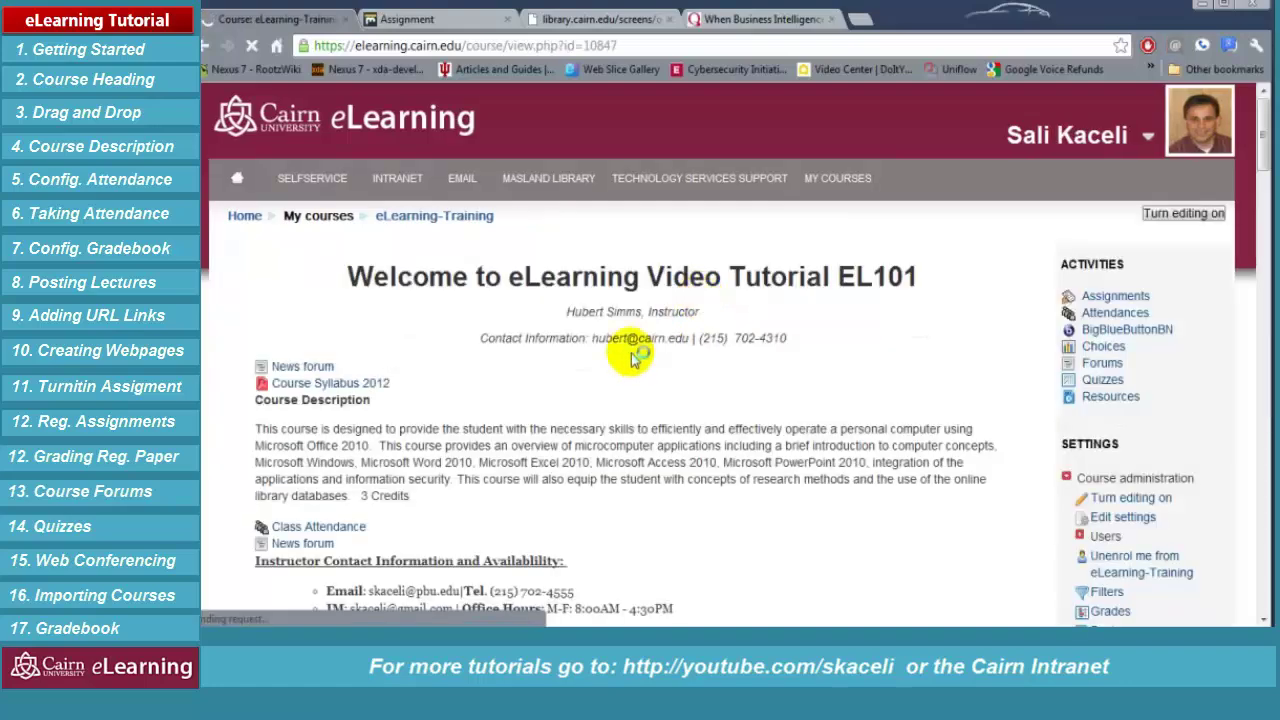
scroll(645, 447, "down", 15)
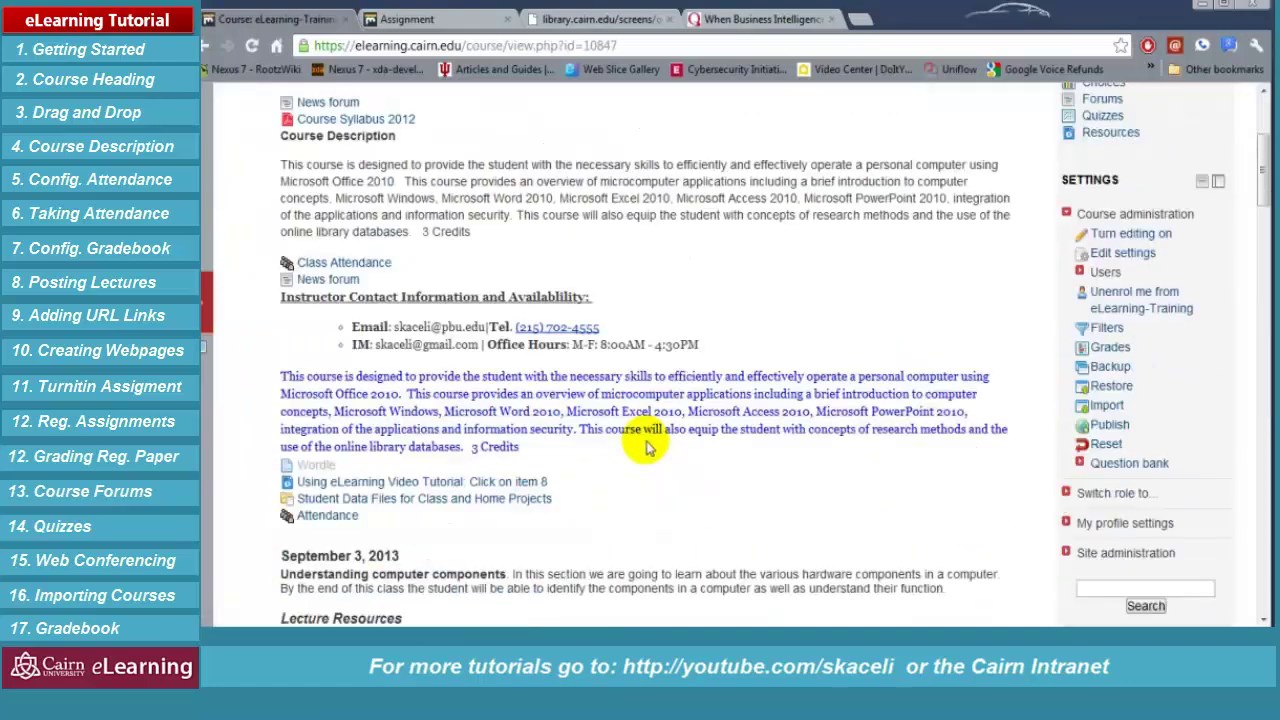
scroll(645, 420, "down", 15)
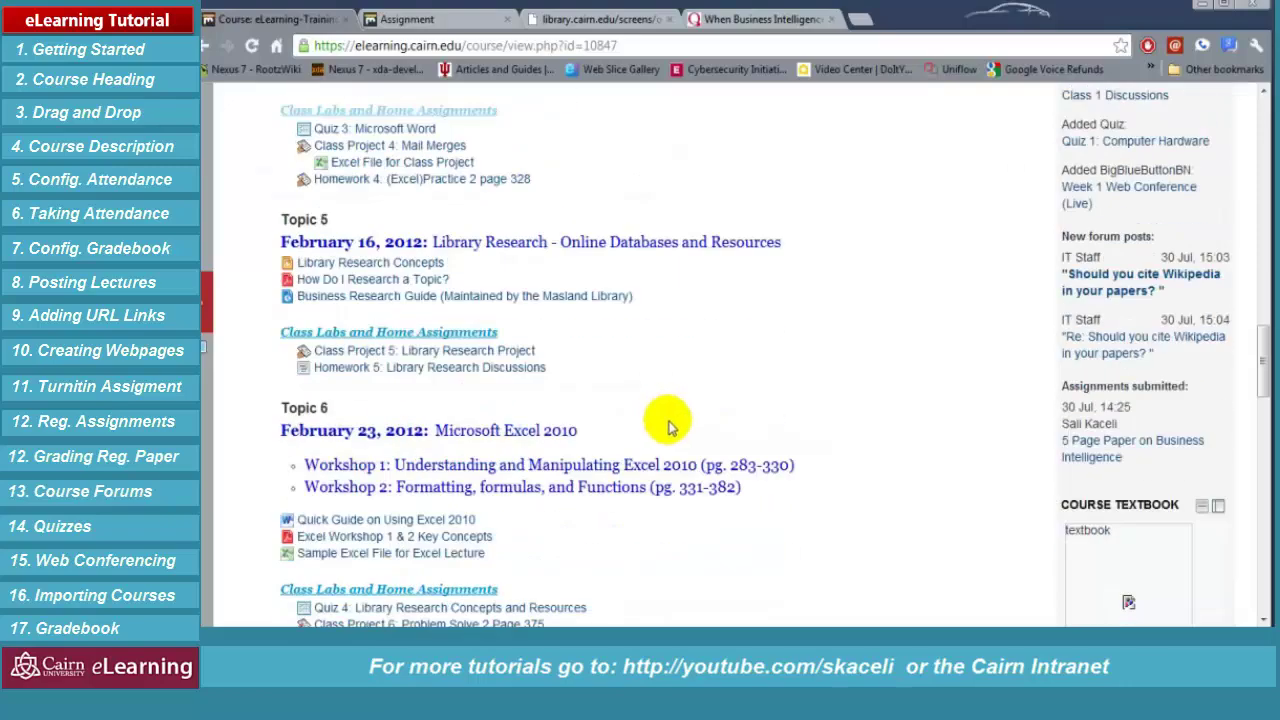
scroll(660, 408, "up", 15)
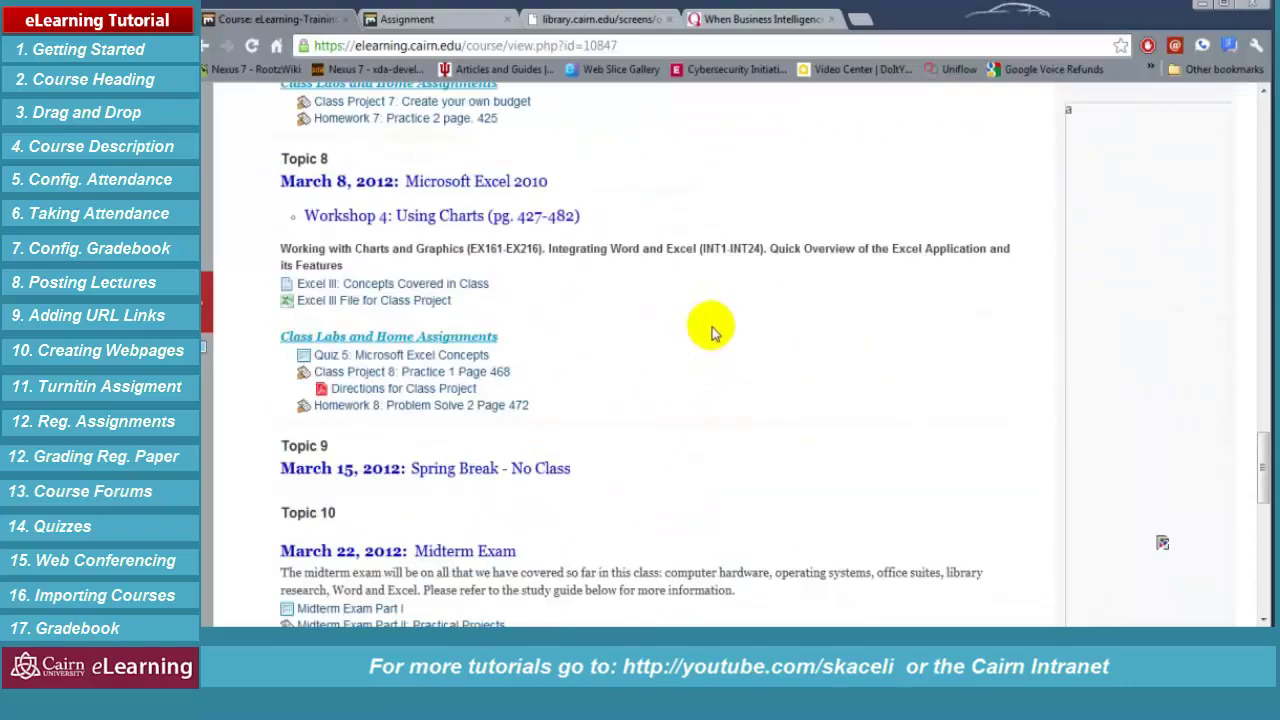
scroll(705, 400, "down", 1)
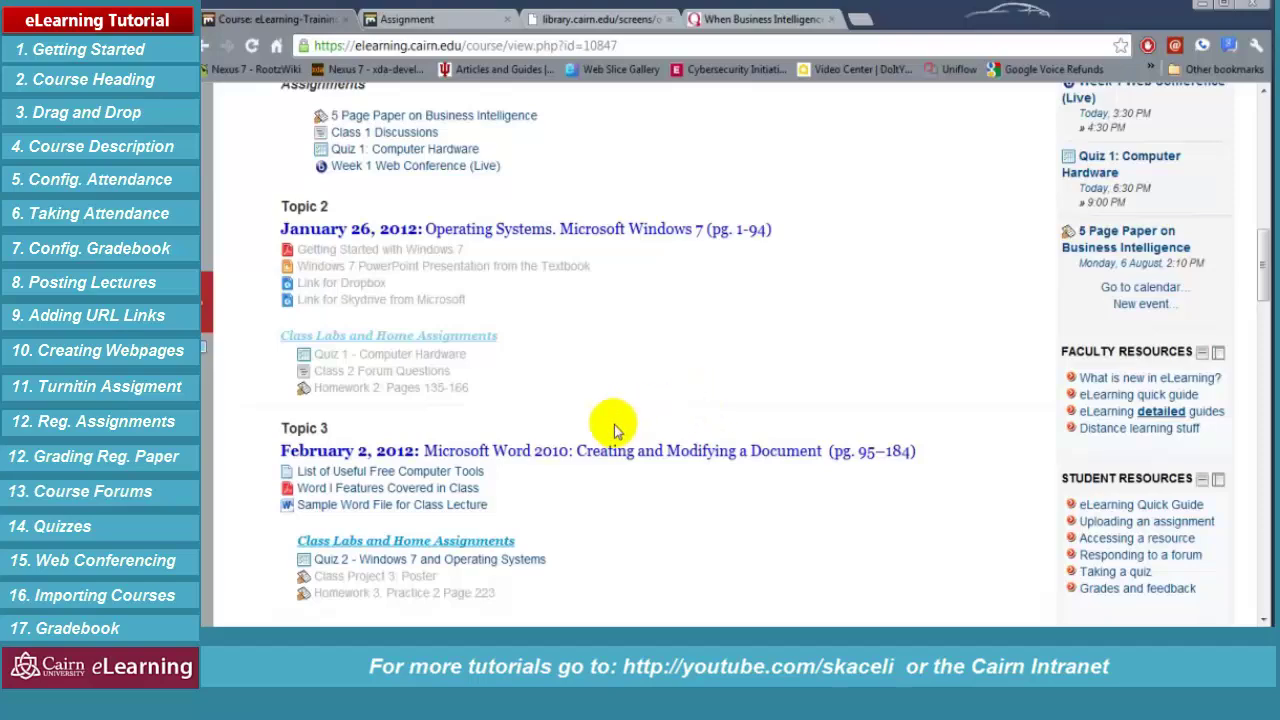
scroll(700, 380, "down", 3)
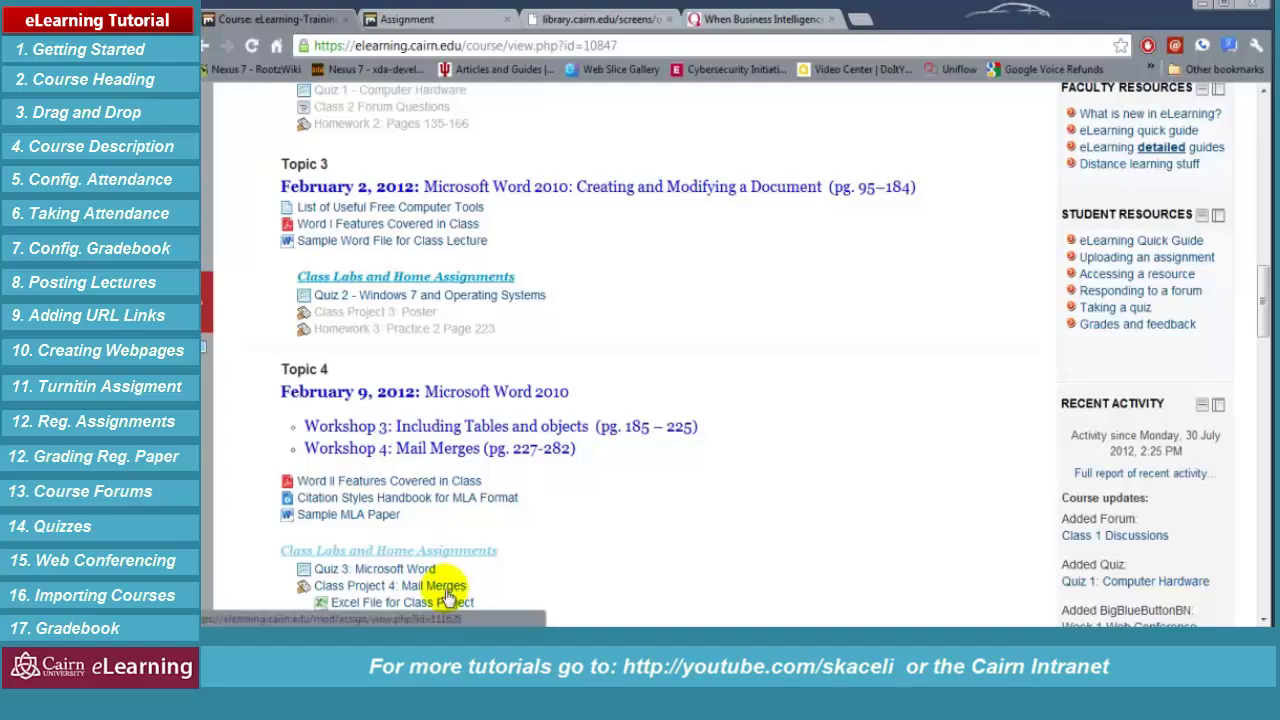
scroll(738, 400, "up", 12)
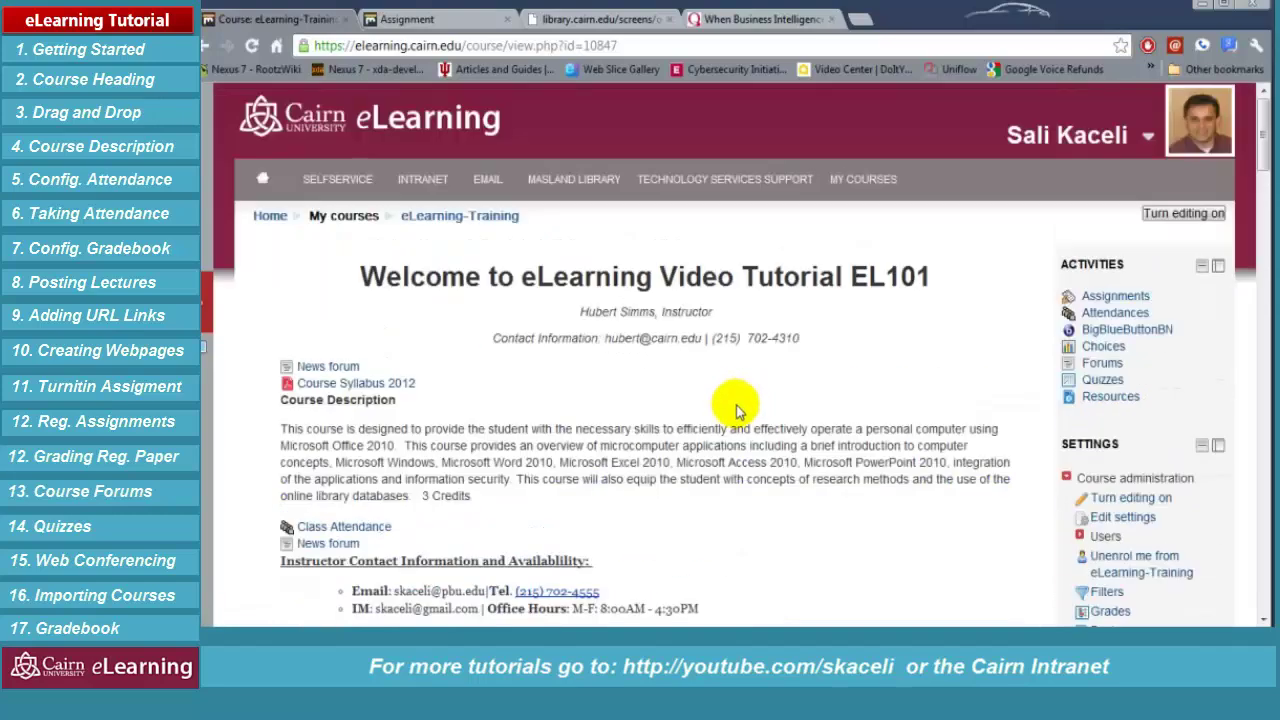
Turn on editing mode and scroll down to Topic 4's Class Project 4: Mail Merges
left_click(1183, 213)
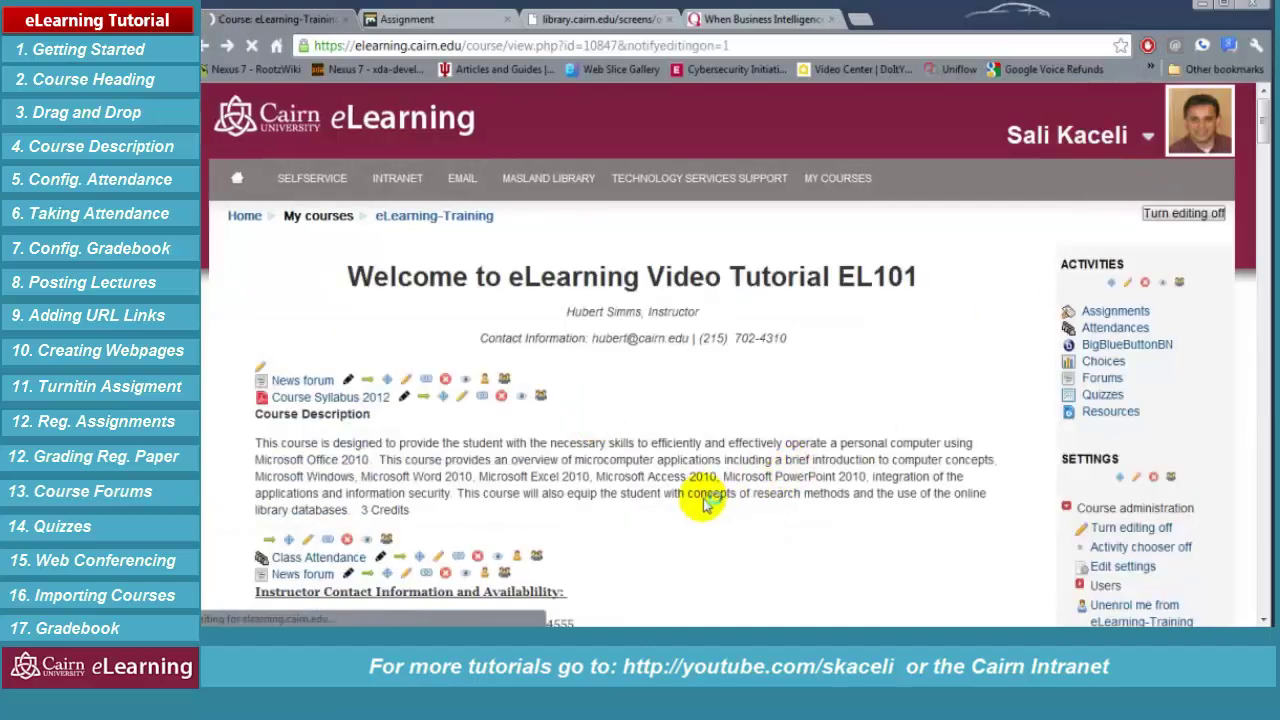
scroll(675, 460, "down", 3)
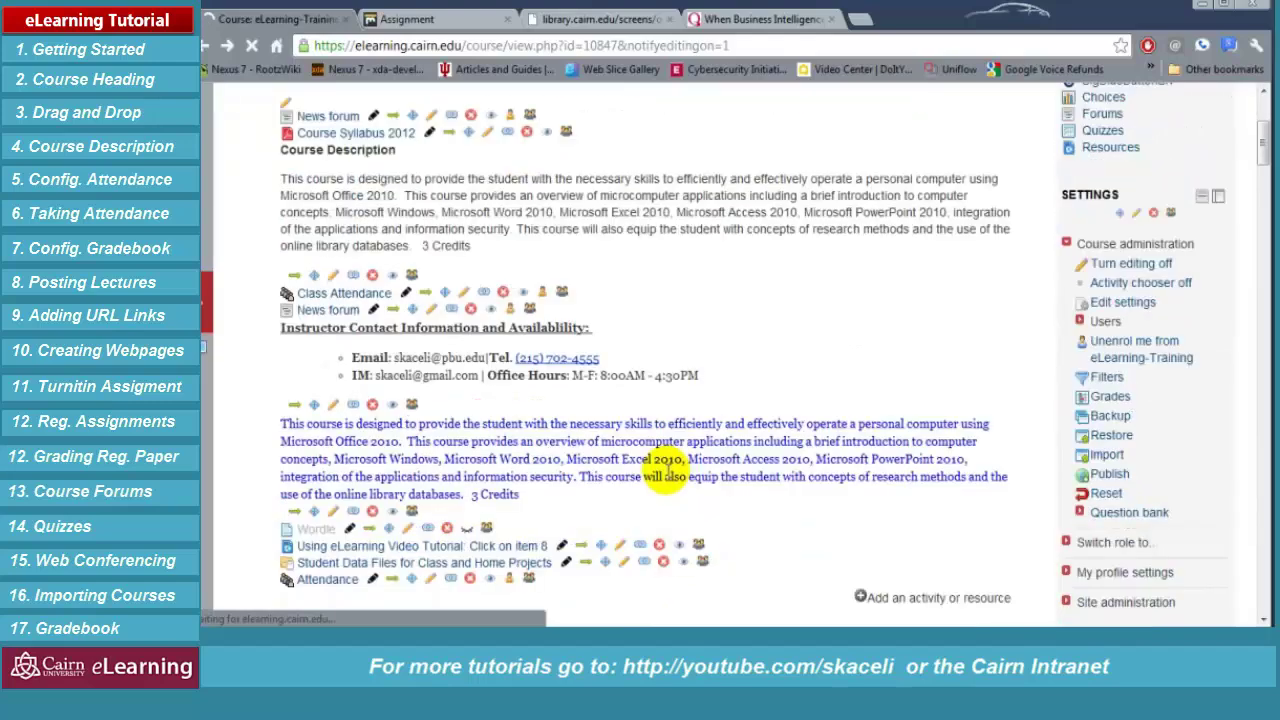
scroll(750, 527, "down", 3)
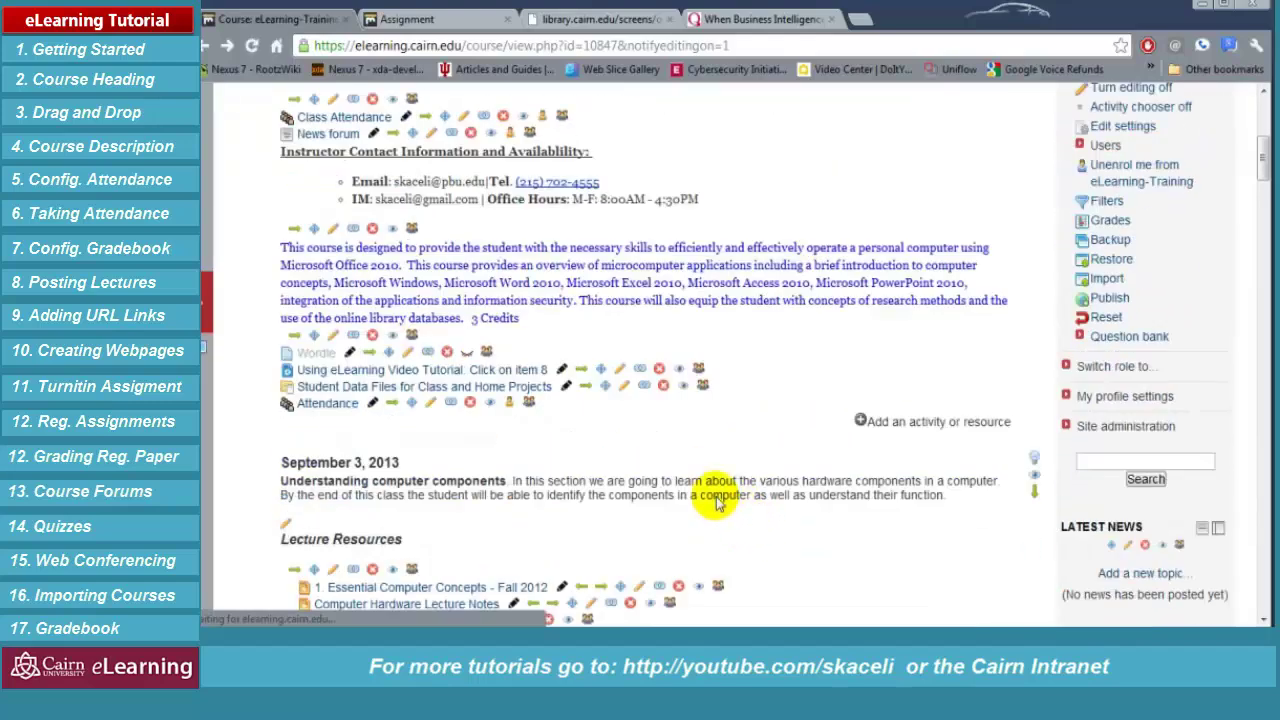
scroll(732, 500, "down", 5)
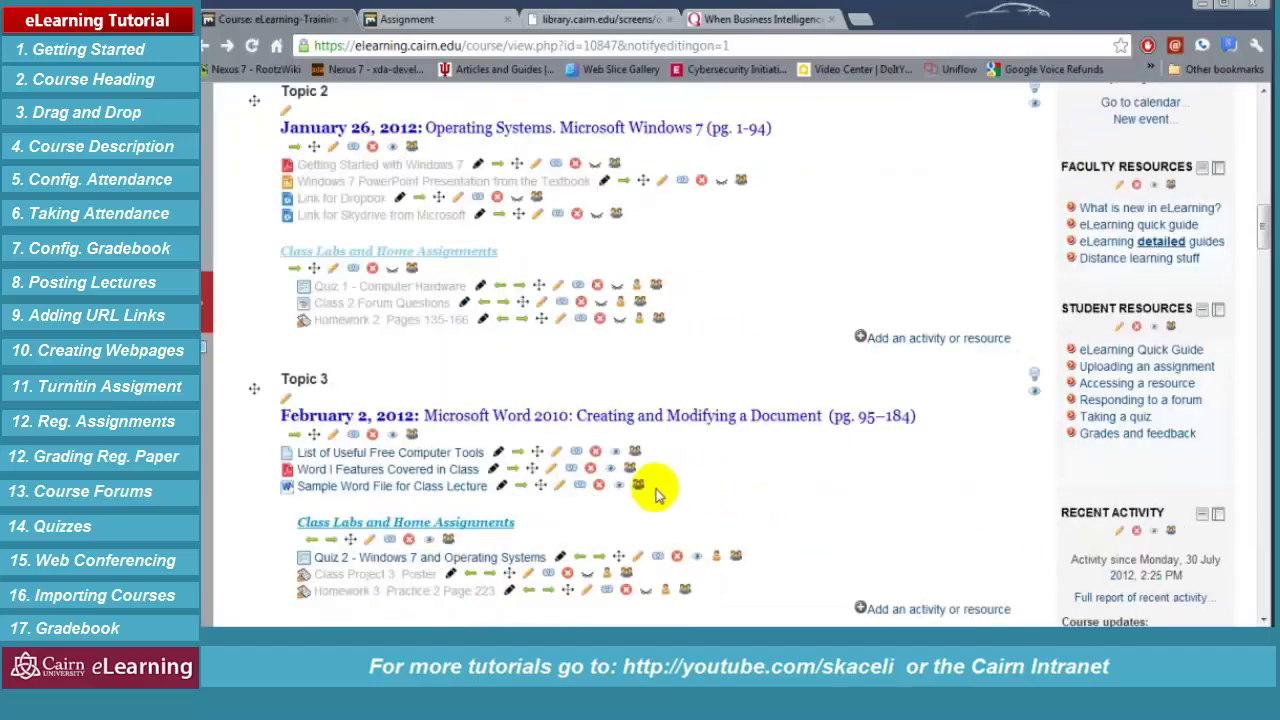
scroll(597, 515, "down", 4)
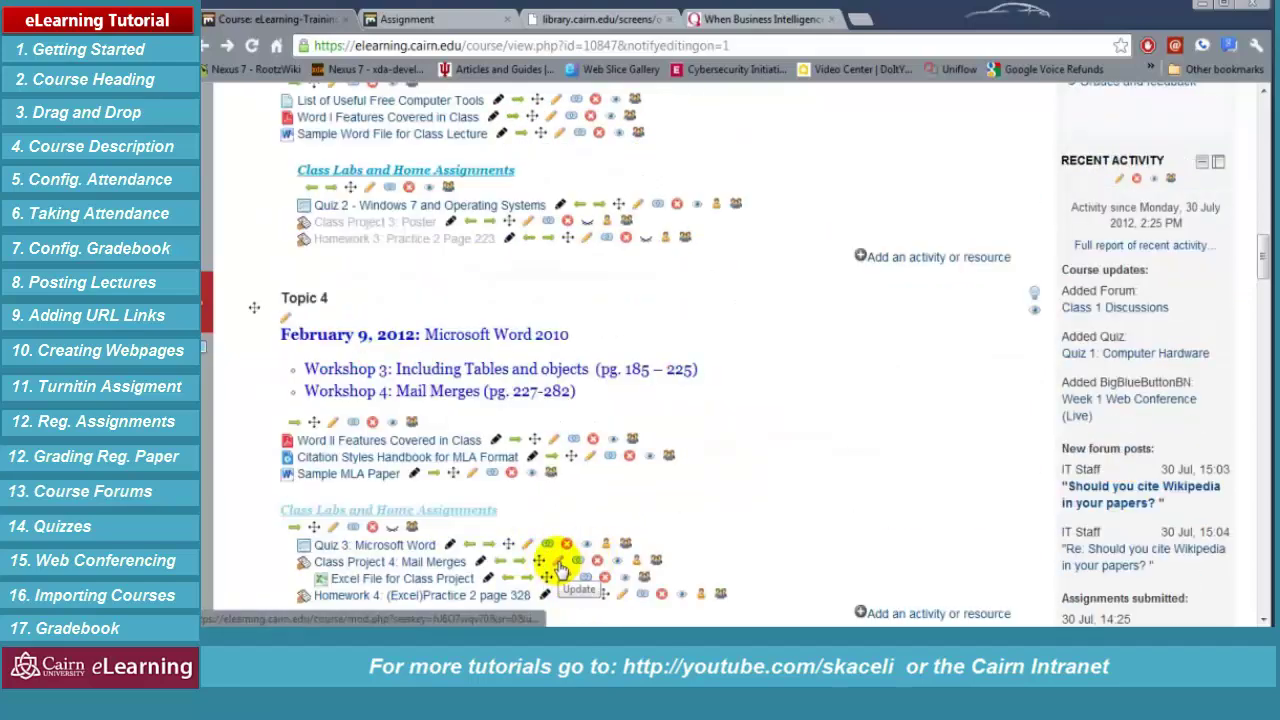
Edit Class Project 4: Mail Merges and set its due date to 1 September 2012
left_click(557, 562)
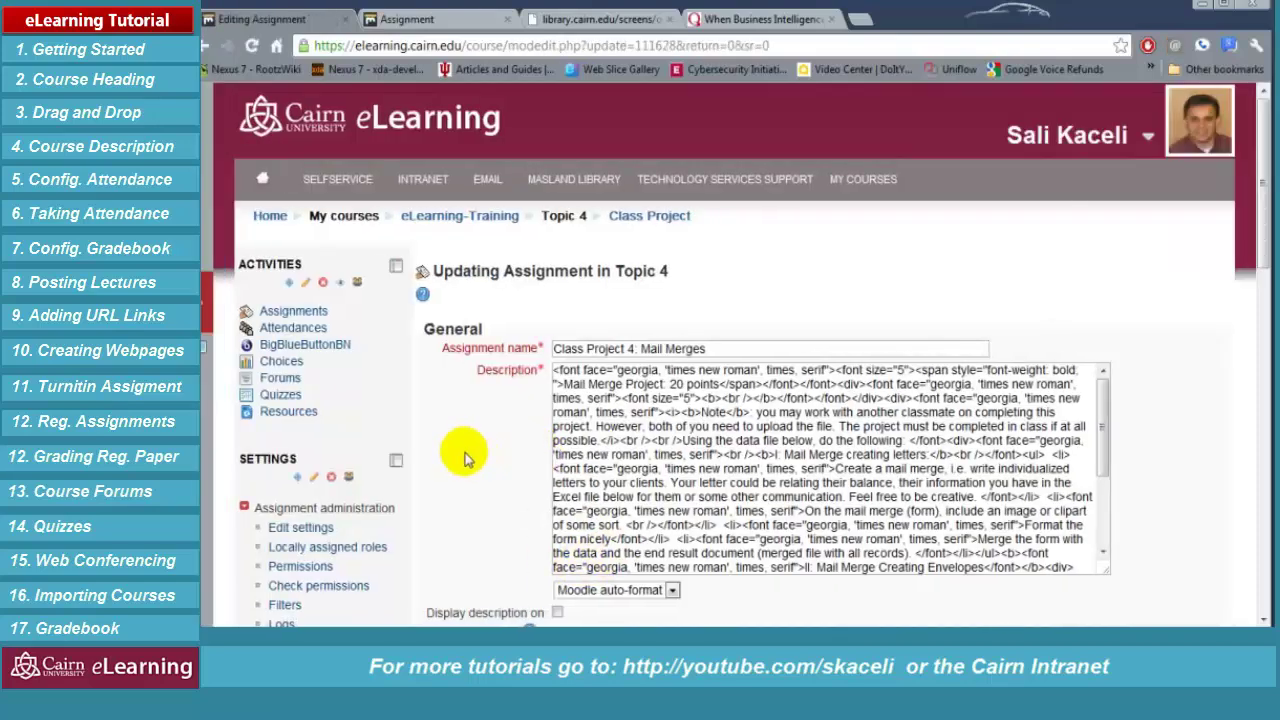
scroll(463, 460, "down", 3)
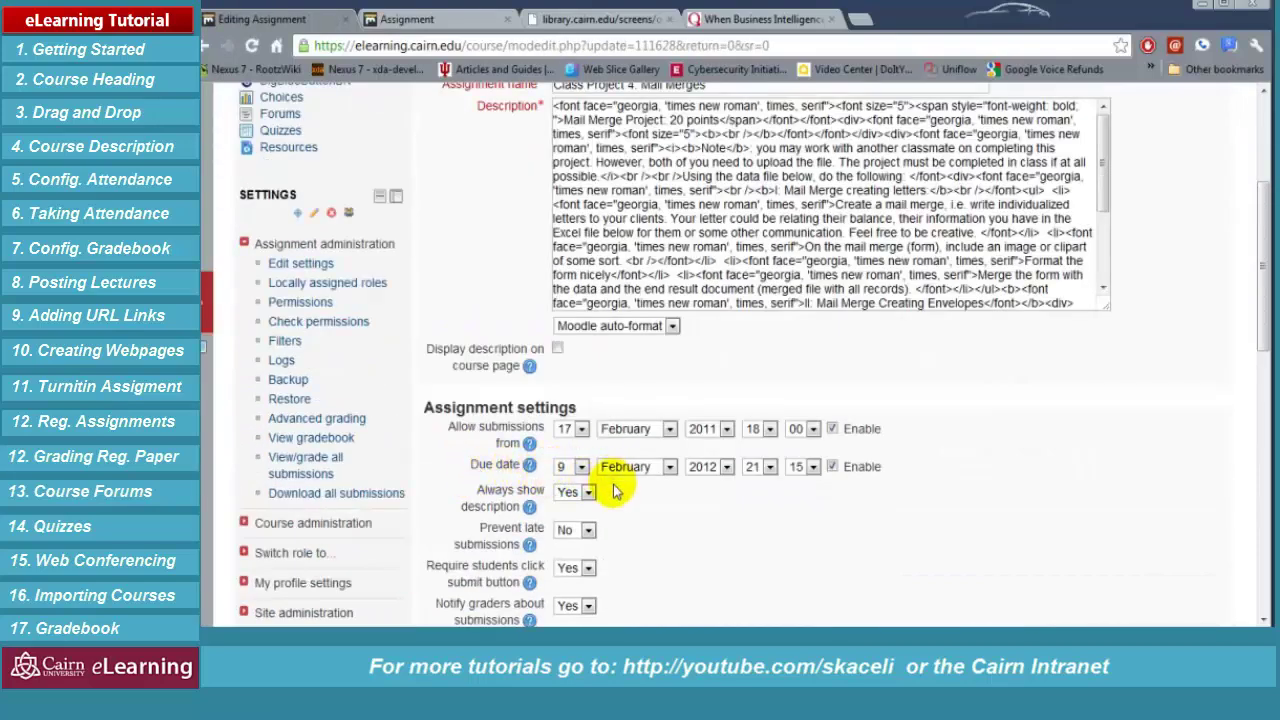
left_click(581, 467)
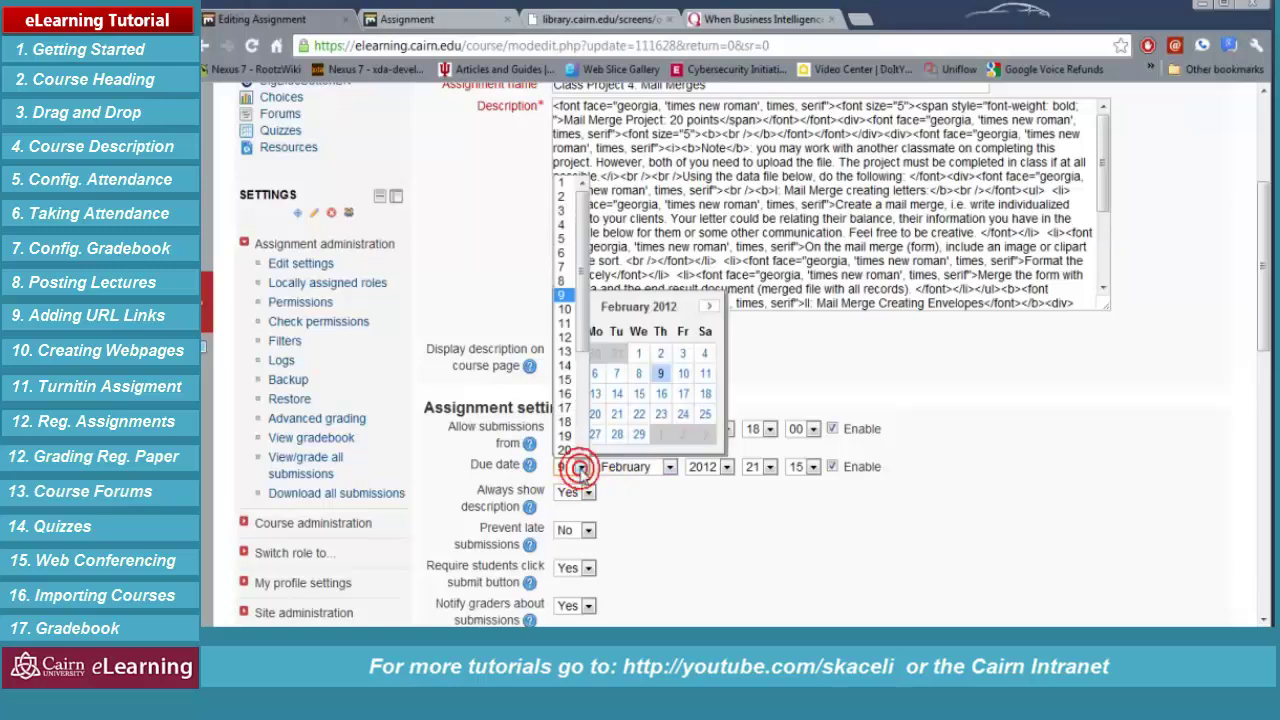
left_click(713, 313)
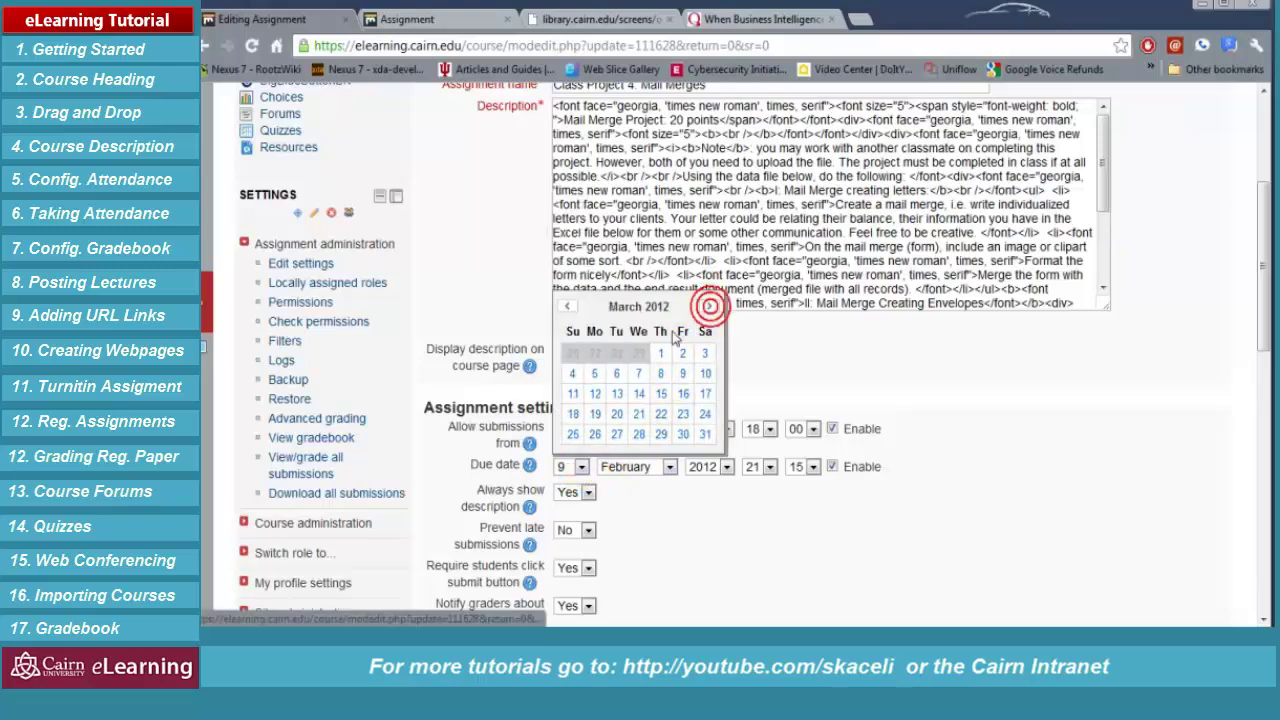
left_click(662, 355)
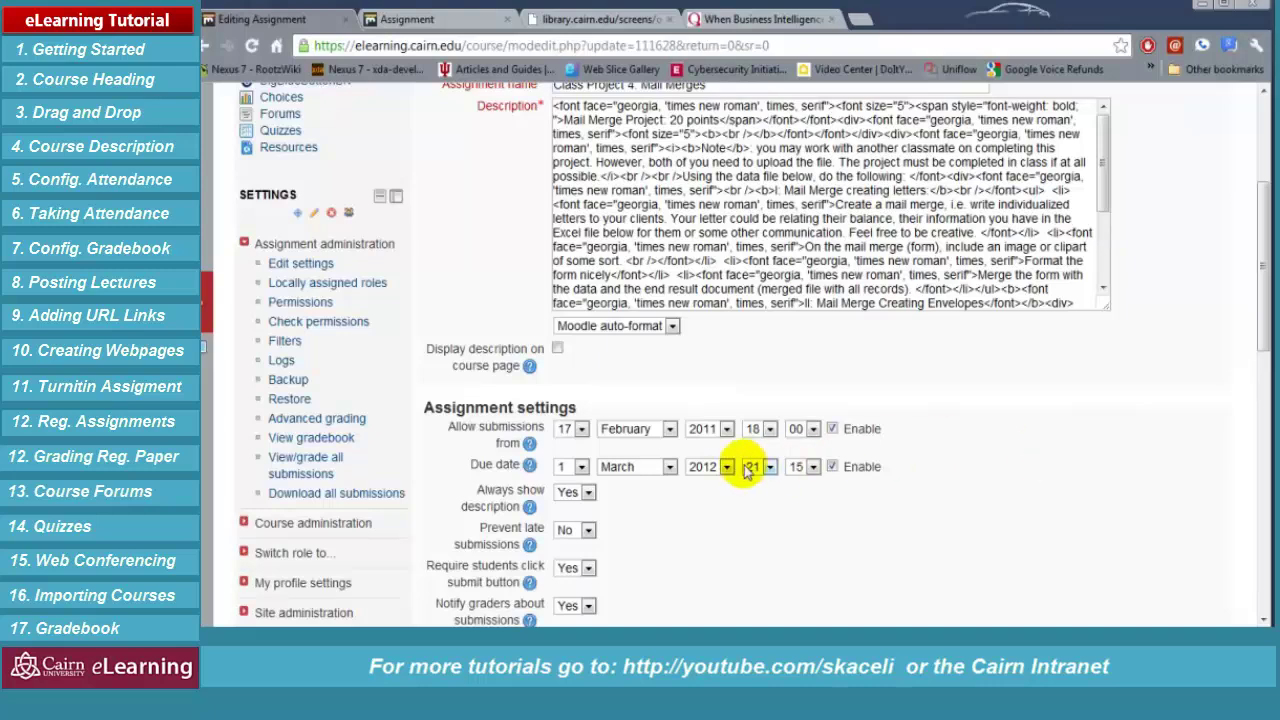
left_click(648, 466)
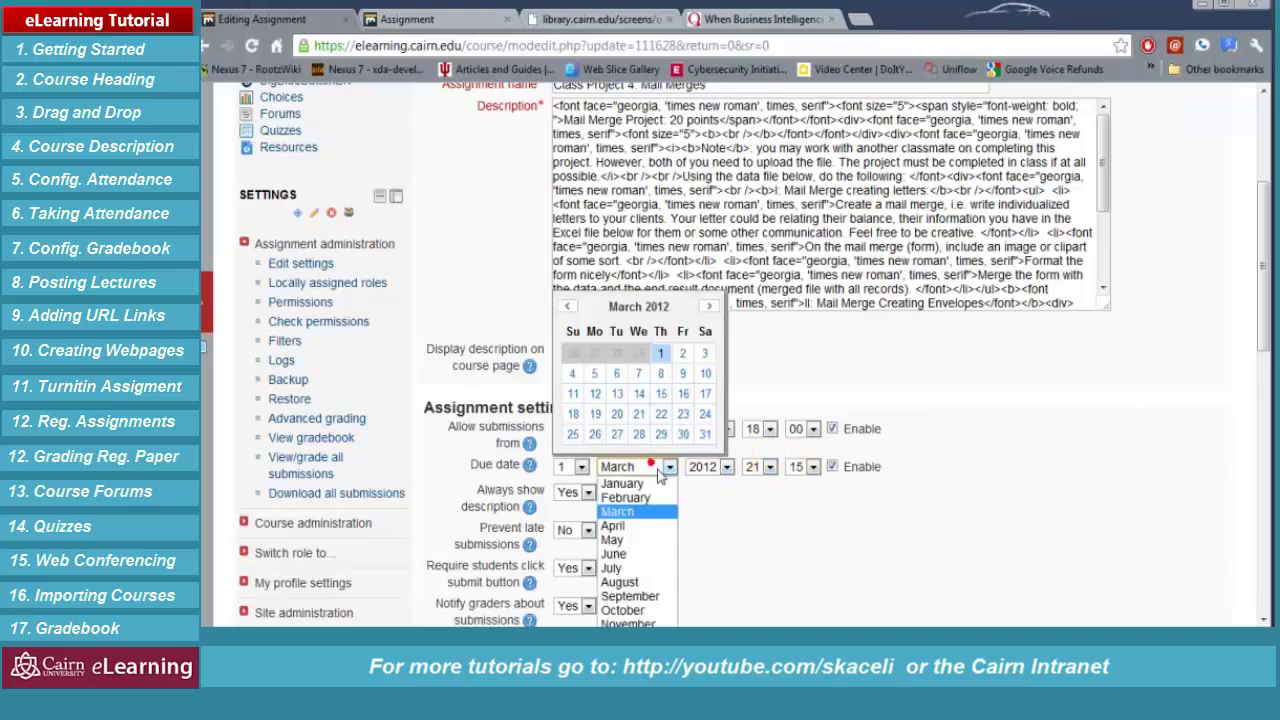
left_click(628, 596)
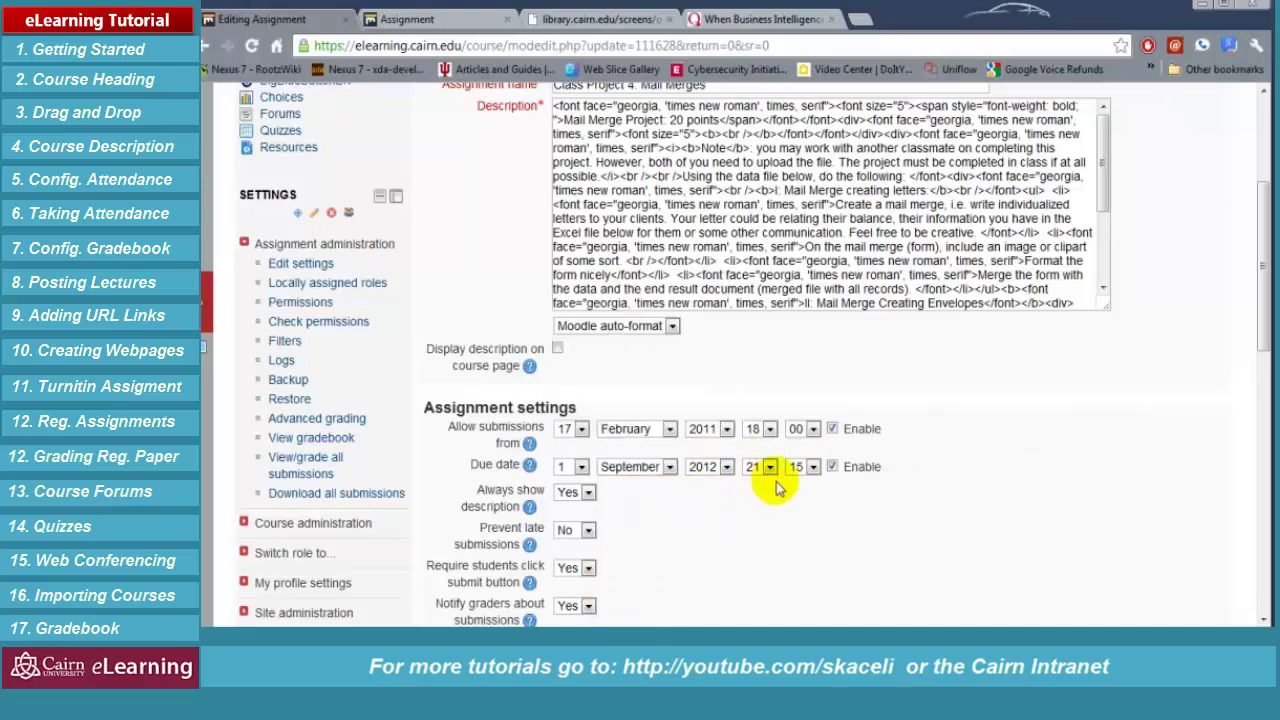
scroll(785, 515, "down", 10)
scroll(718, 538, "down", 1)
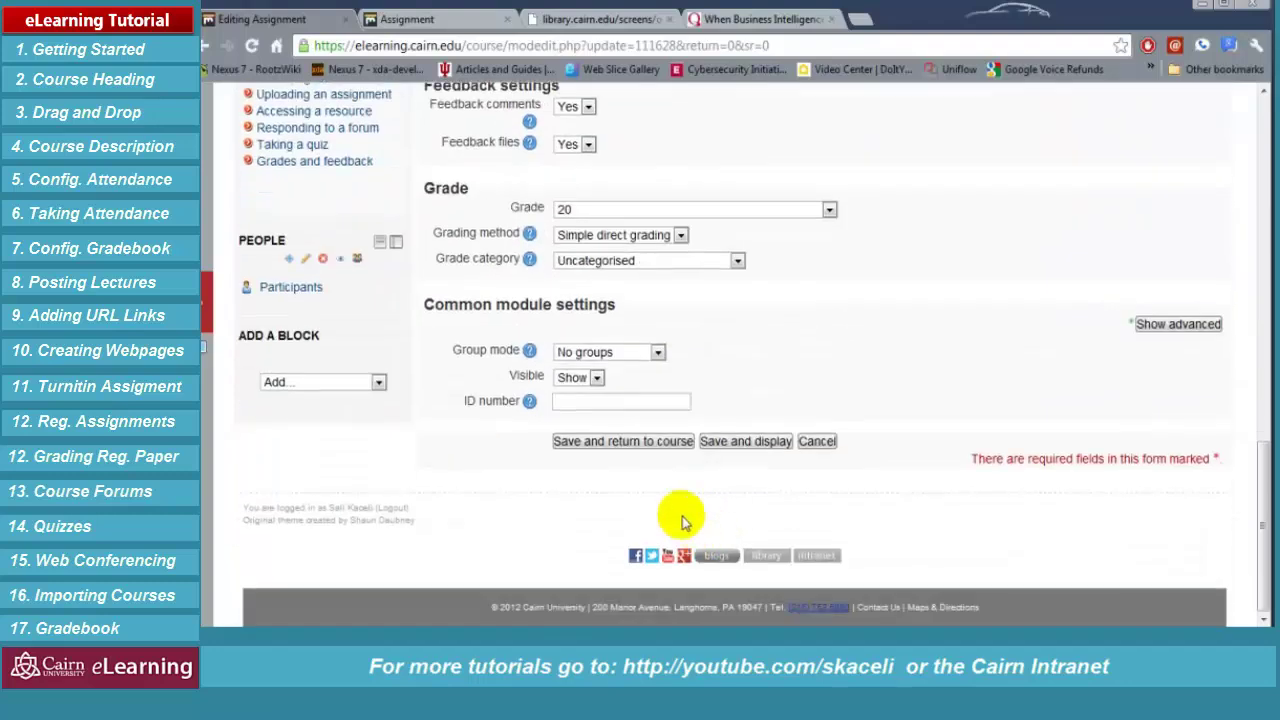
Save the assignment, return to the course page, and look for the Settings block
left_click(690, 442)
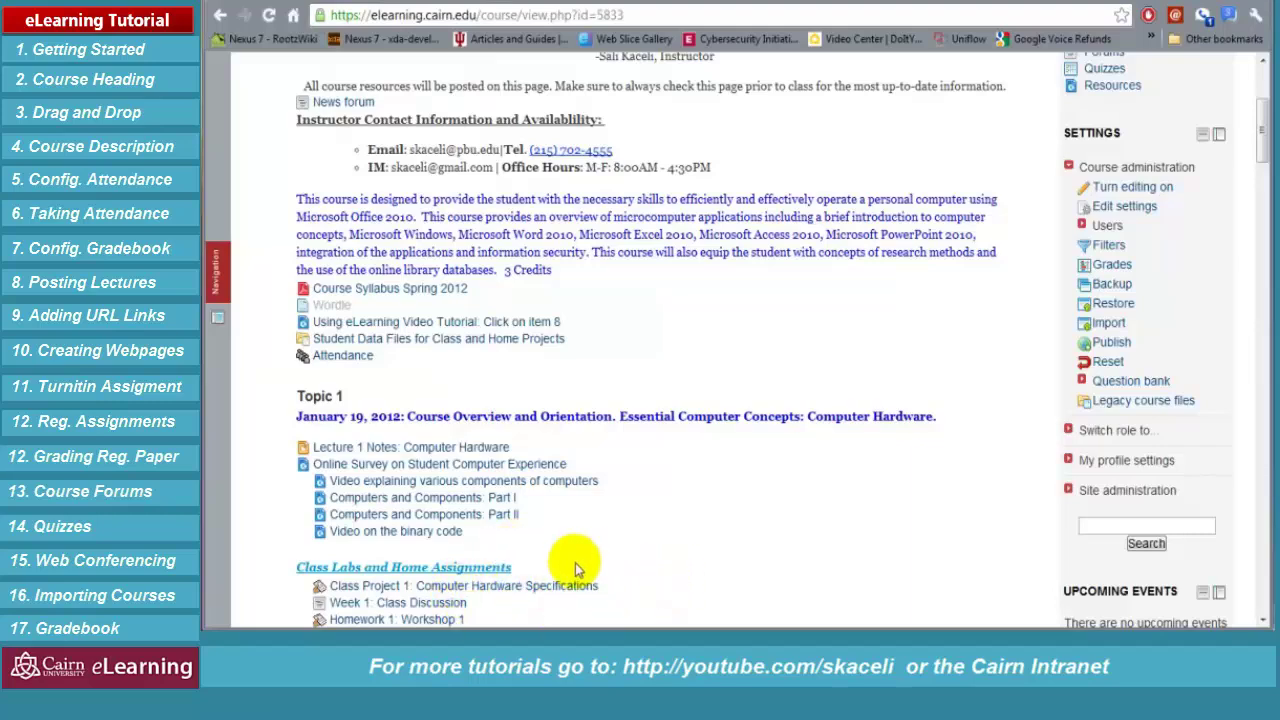
scroll(613, 538, "down", 1)
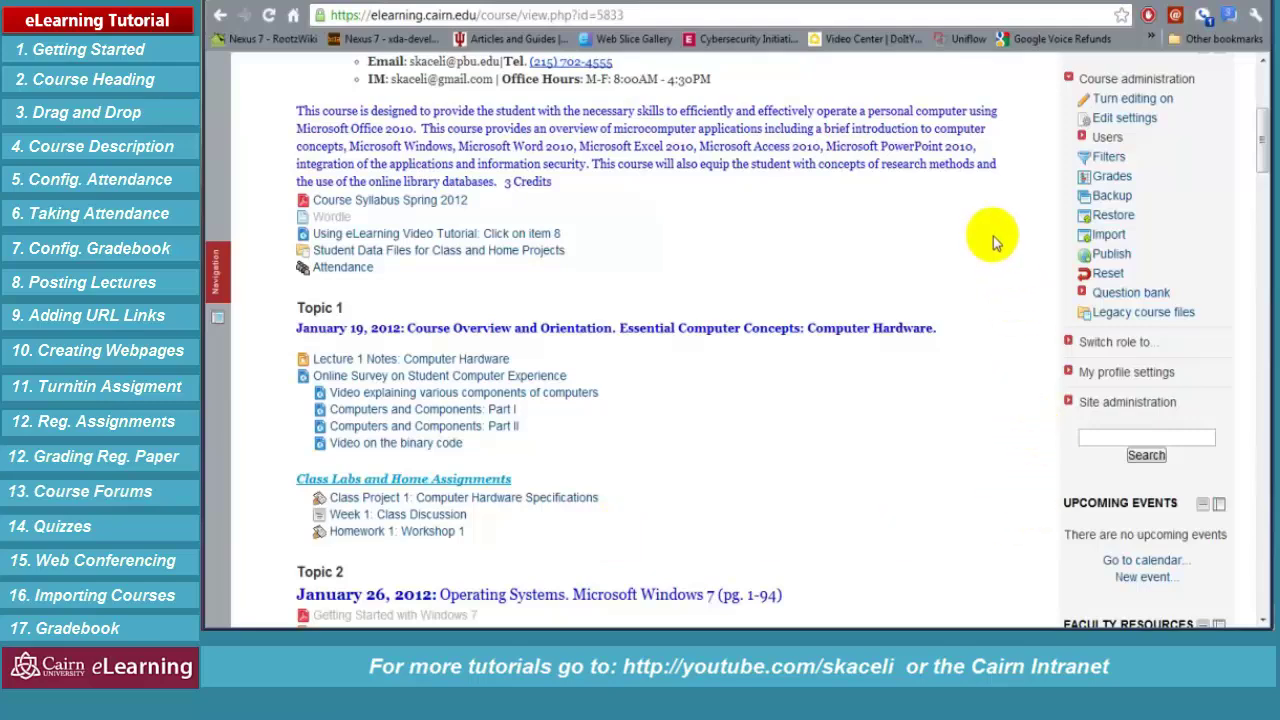
scroll(923, 309, "up", 2)
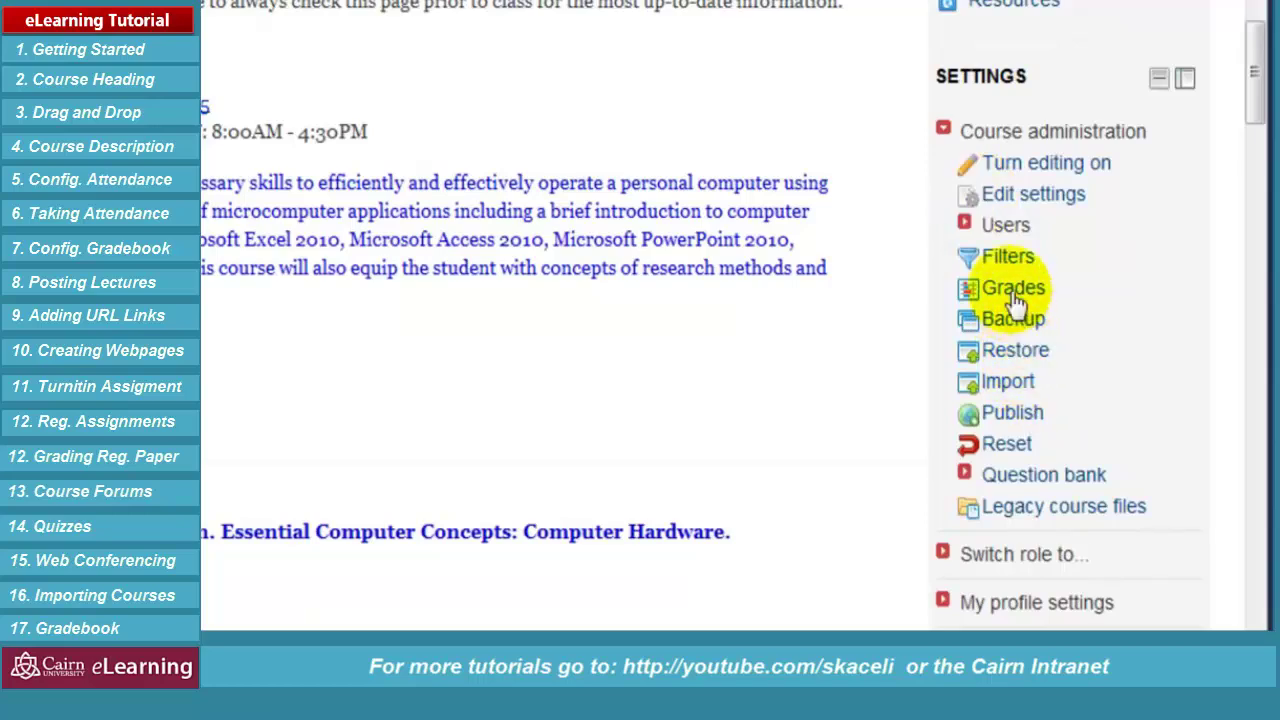
Open the BUS_111 gradebook and look over the grader report's letter grades
left_click(1013, 292)
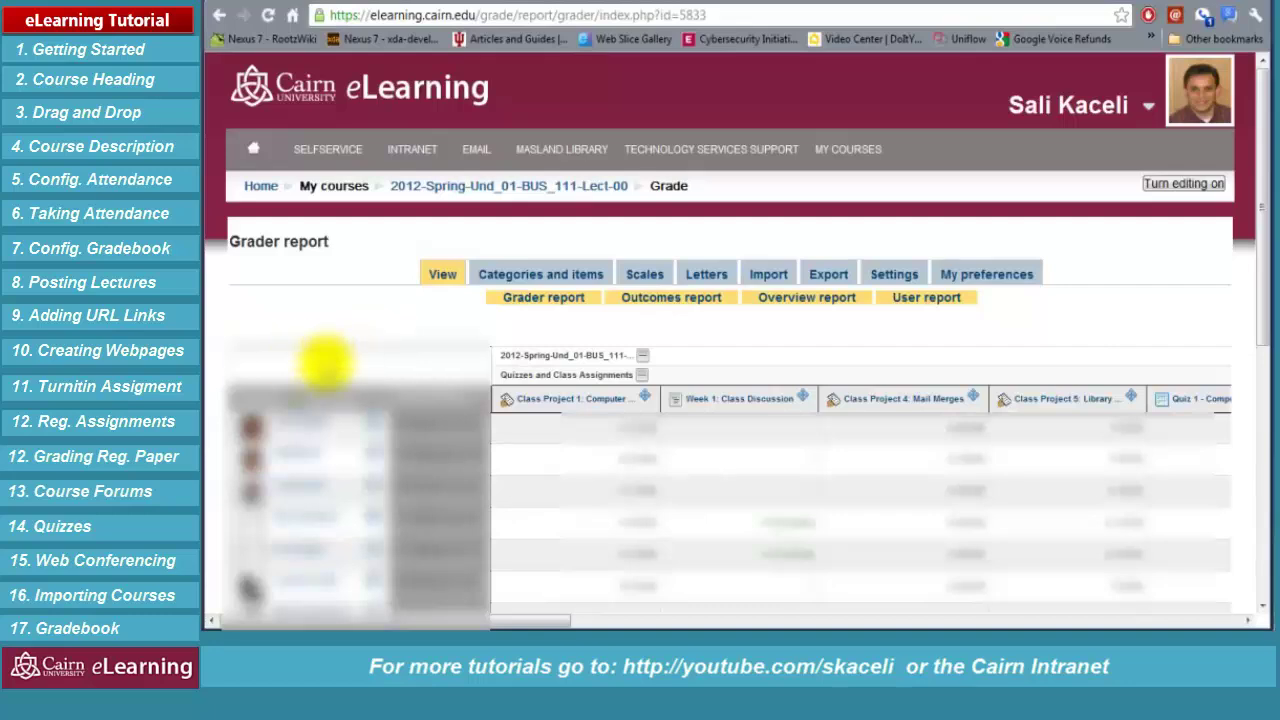
scroll(330, 390, "down", 2)
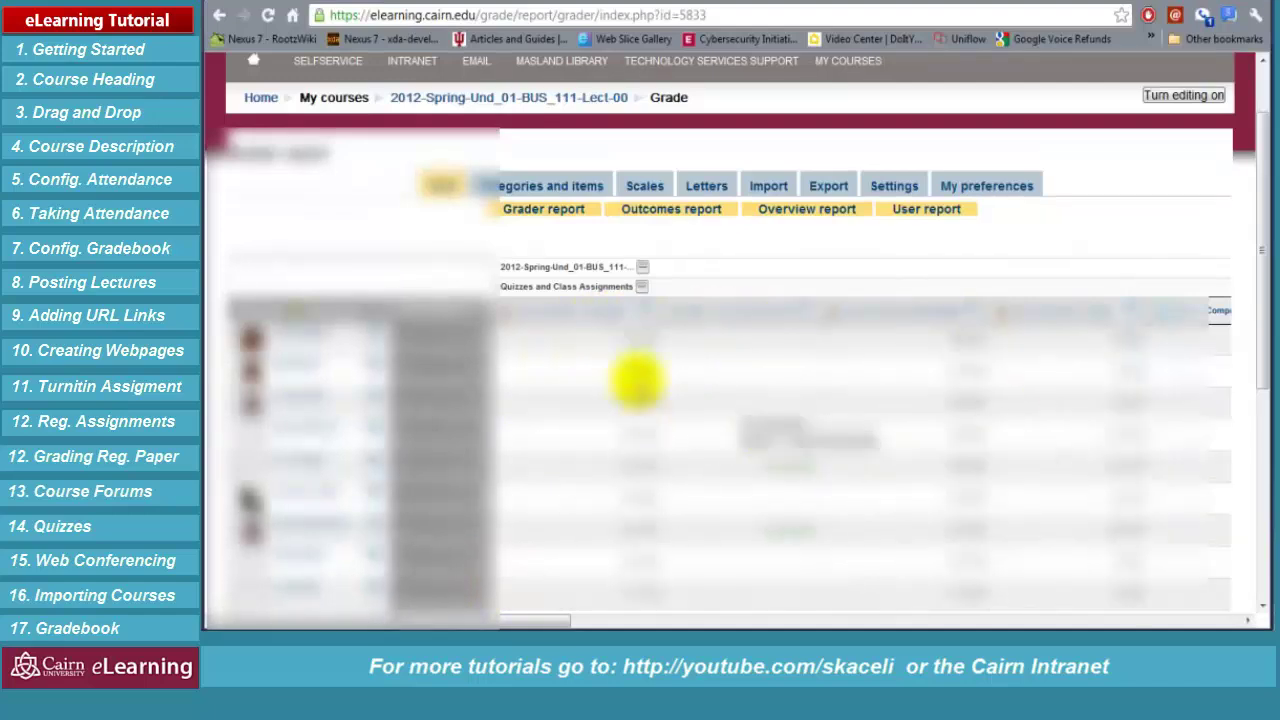
scroll(790, 400, "down", 2)
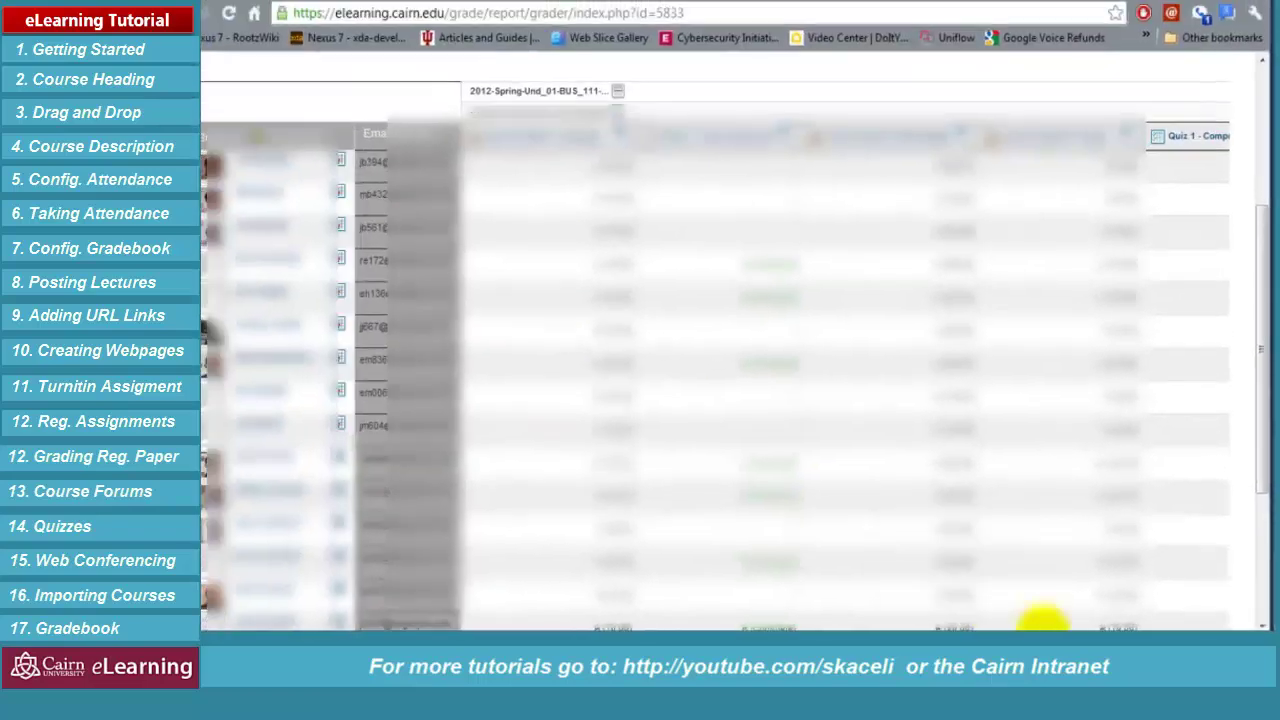
scroll(700, 350, "up", 5)
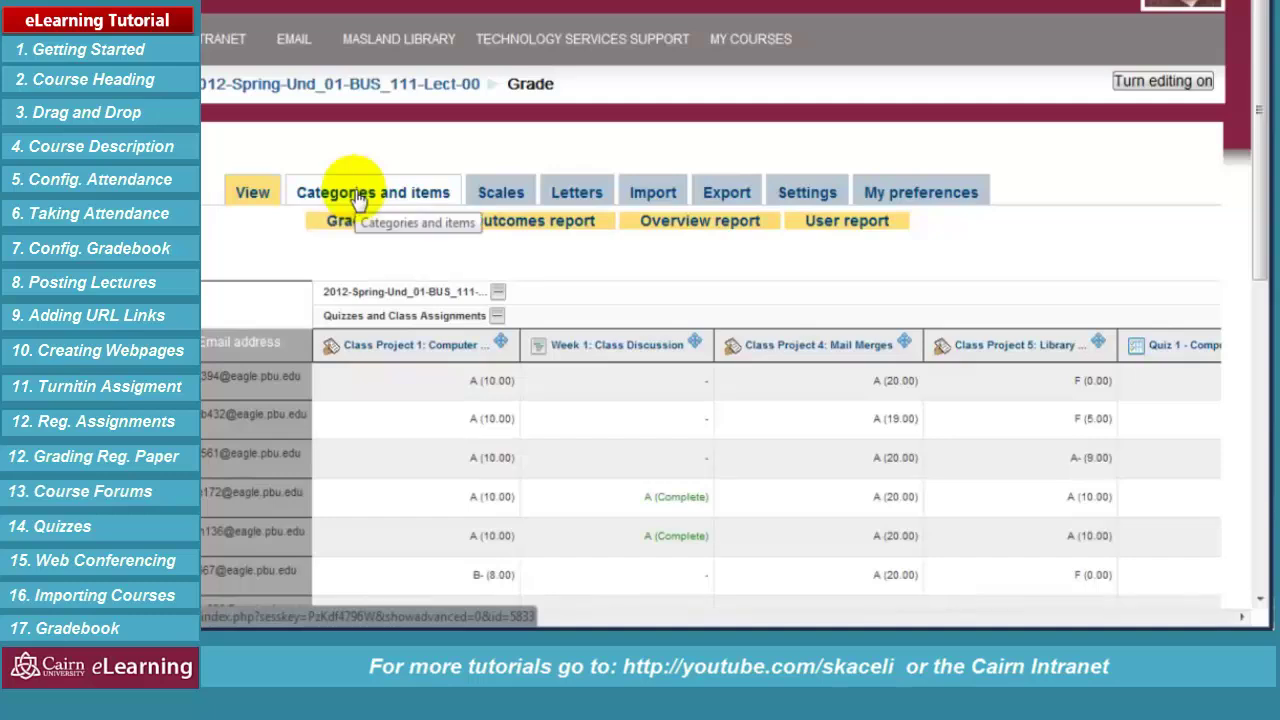
left_click(357, 198)
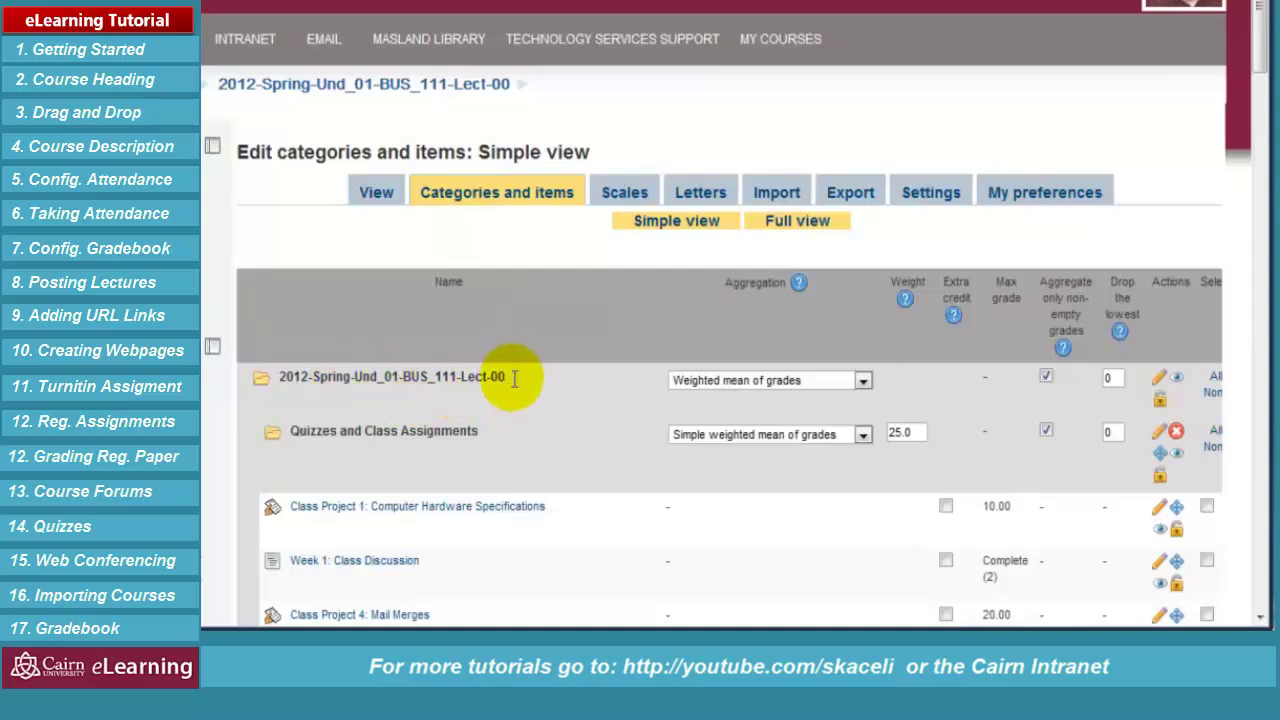
left_click_drag(504, 379, 281, 377)
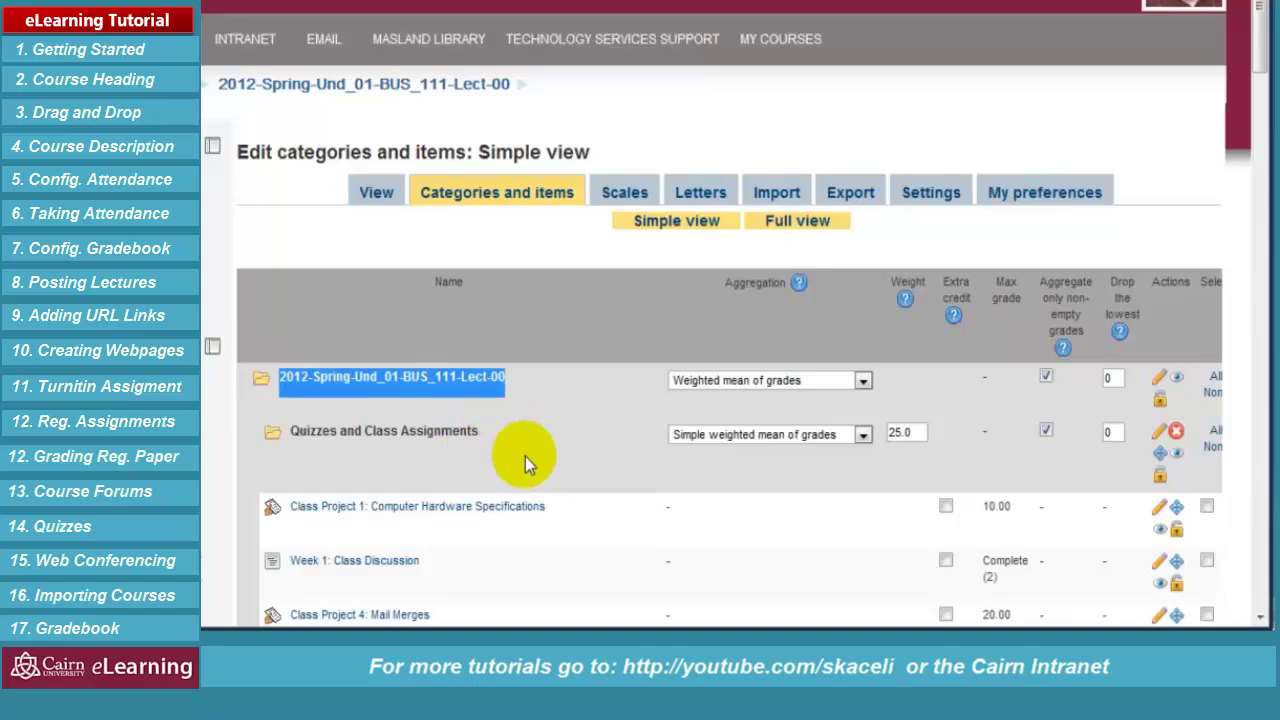
left_click(608, 447)
scroll(556, 420, "down", 1)
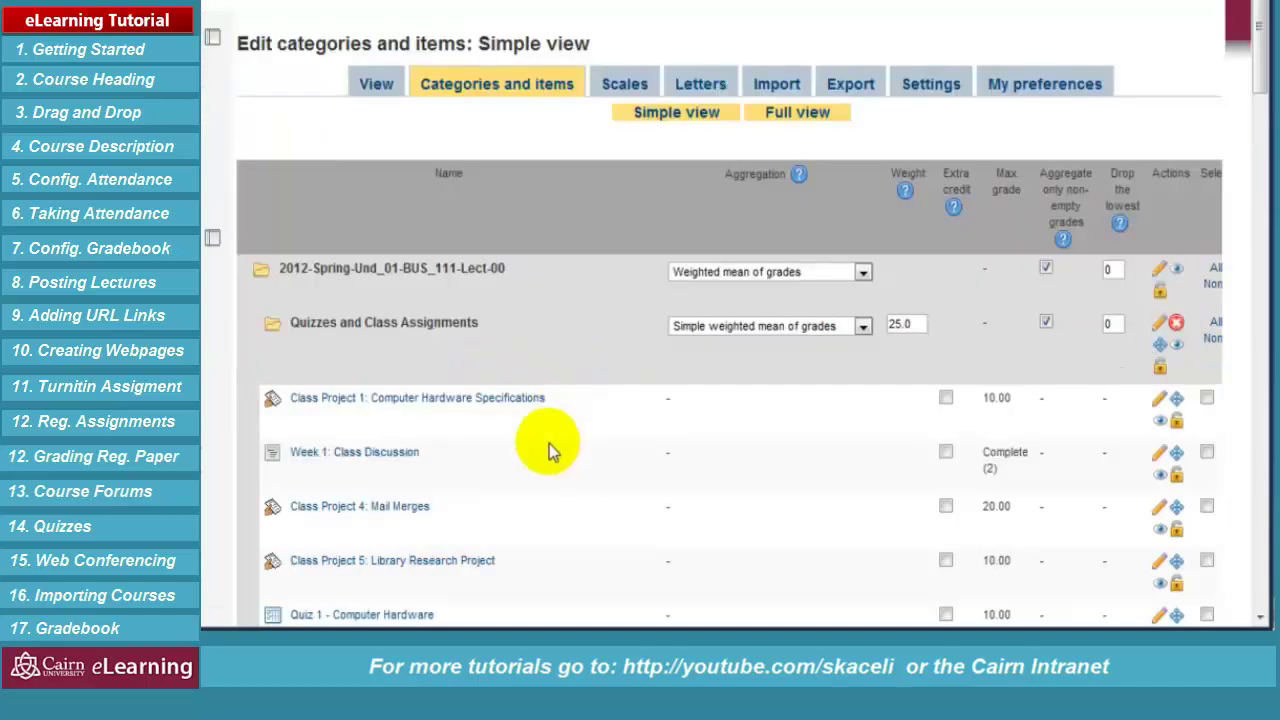
scroll(534, 541, "down", 5)
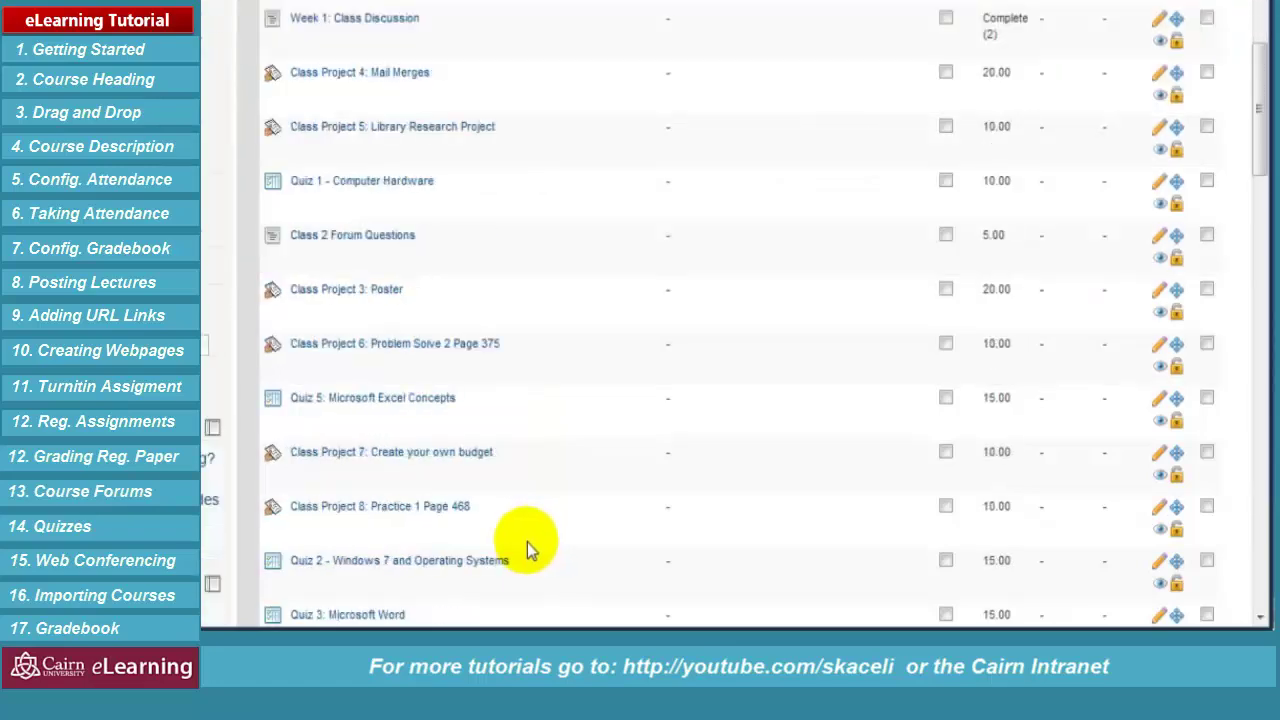
scroll(522, 546, "down", 5)
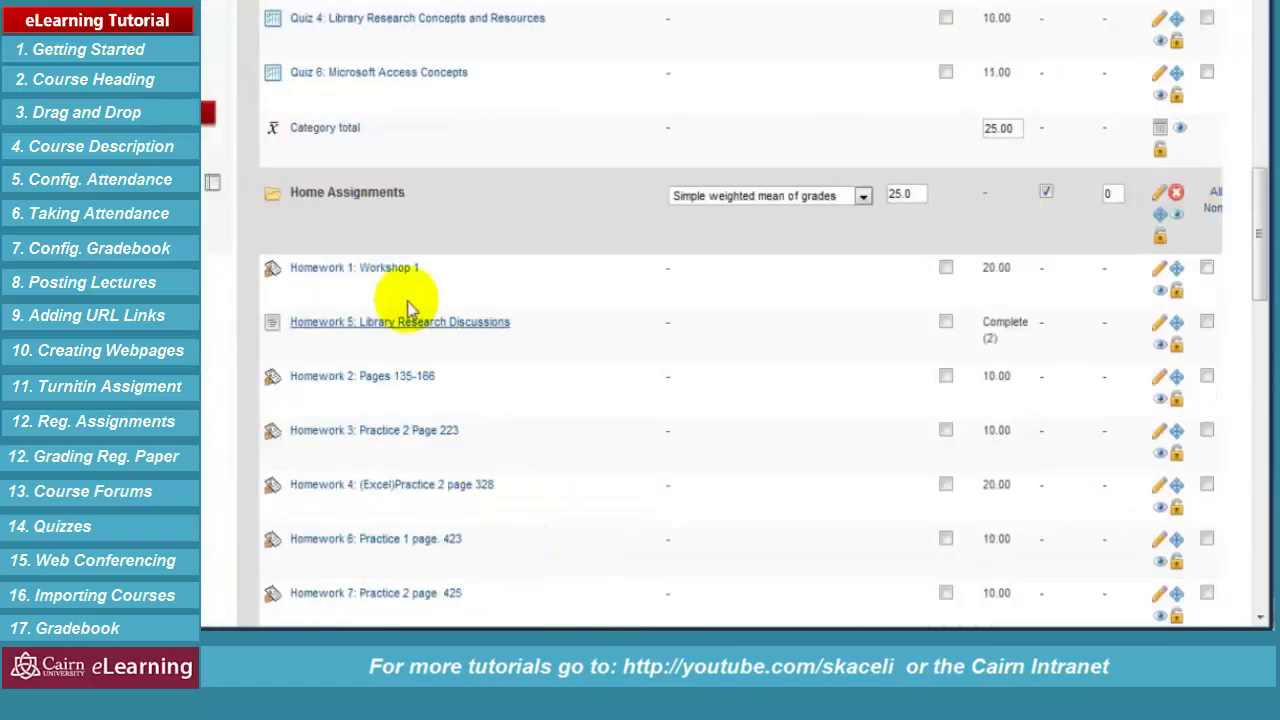
left_click_drag(438, 182, 305, 192)
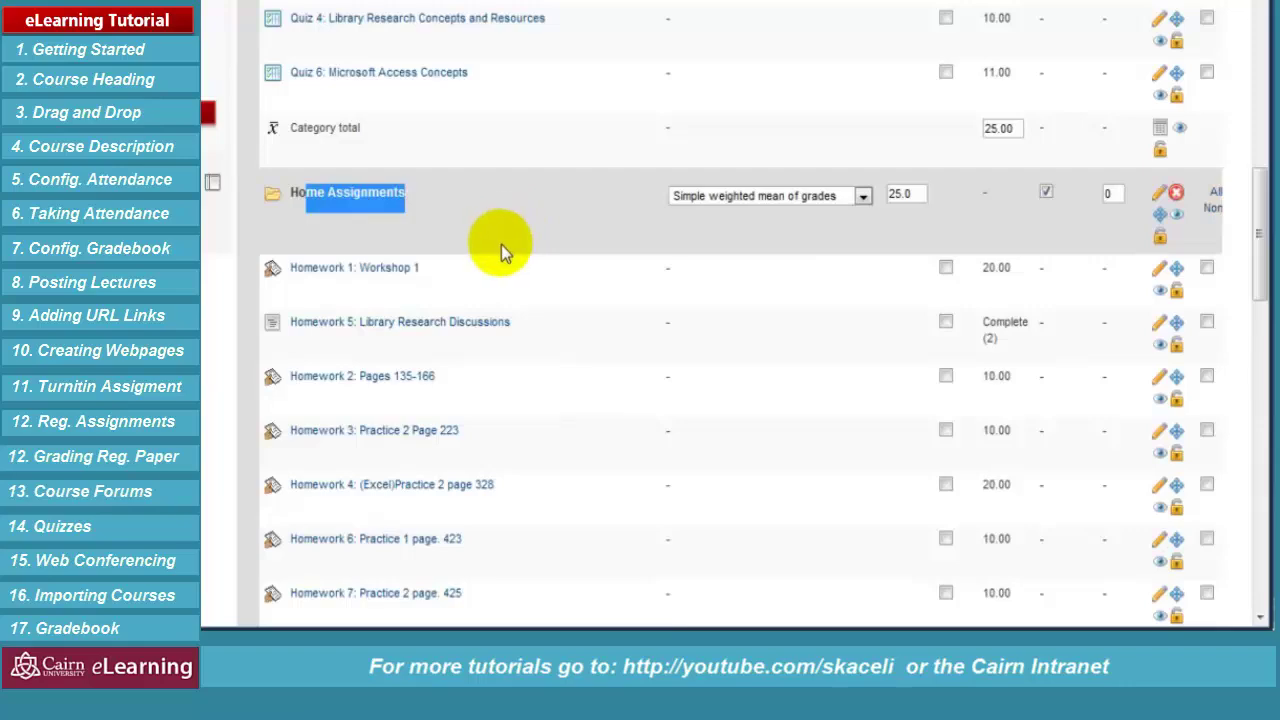
scroll(499, 244, "up", 3)
scroll(499, 244, "up", 9)
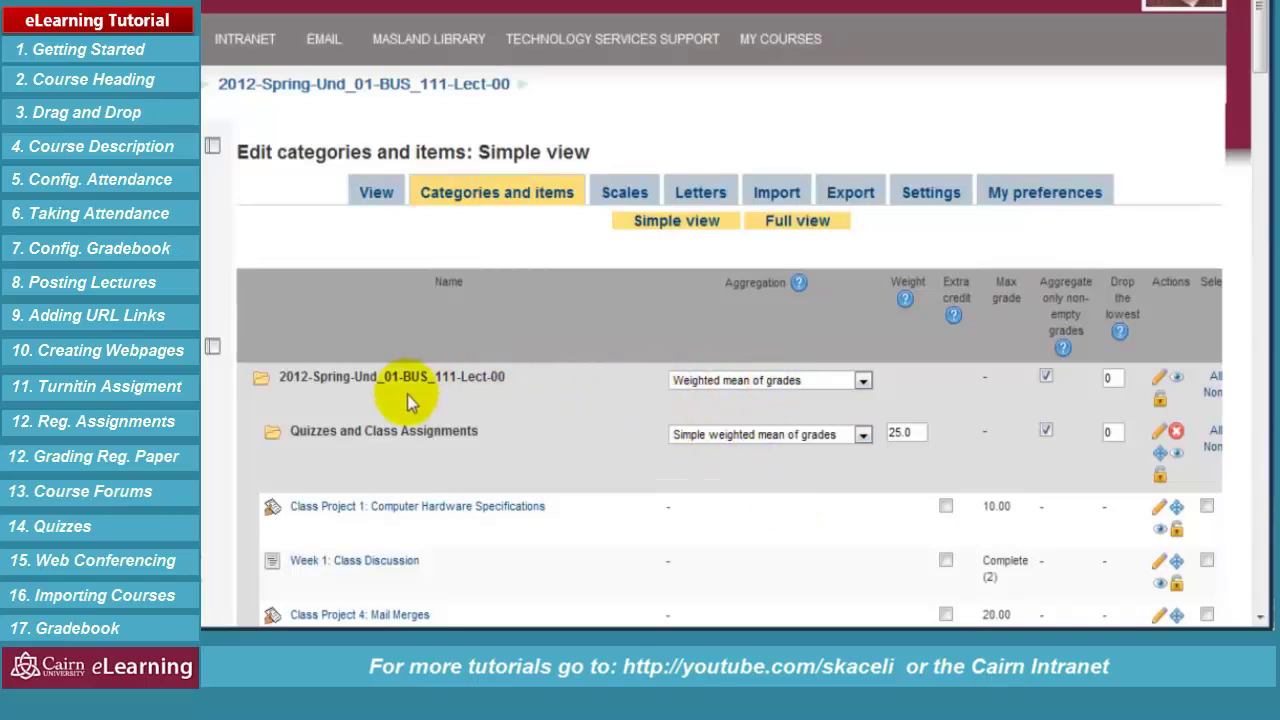
left_click_drag(519, 376, 257, 376)
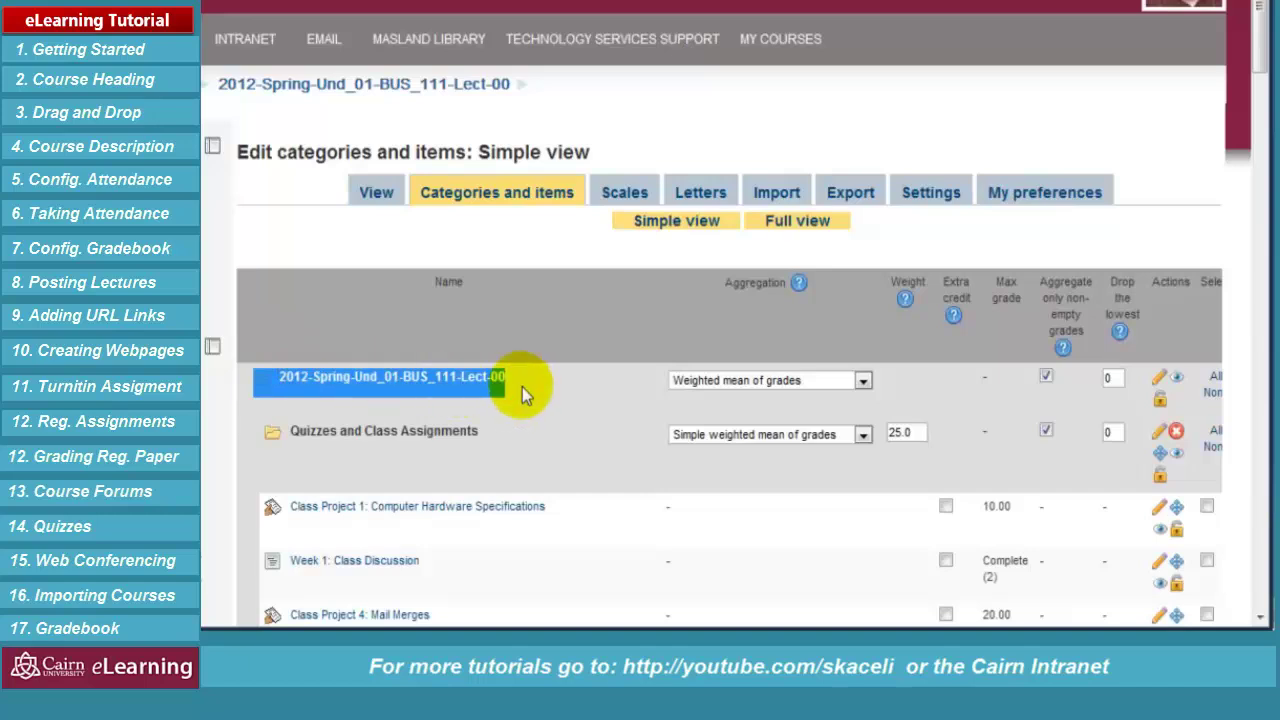
left_click(525, 392)
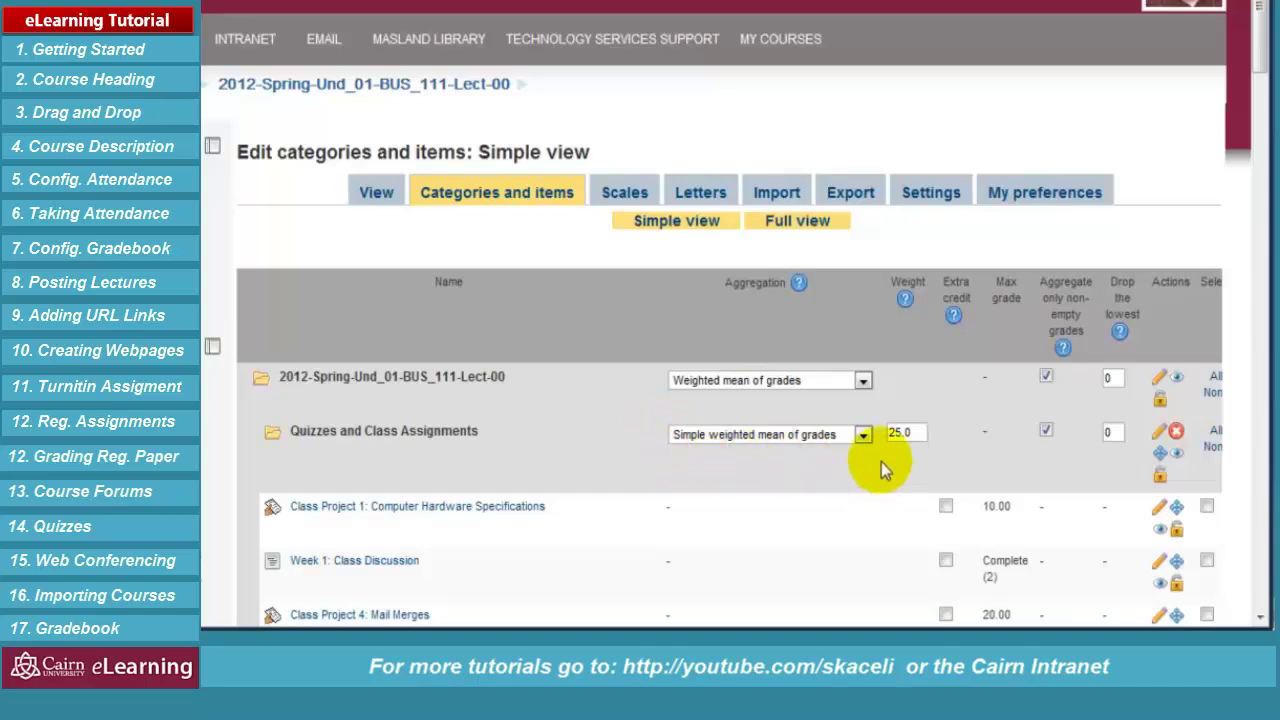
left_click_drag(905, 432, 879, 431)
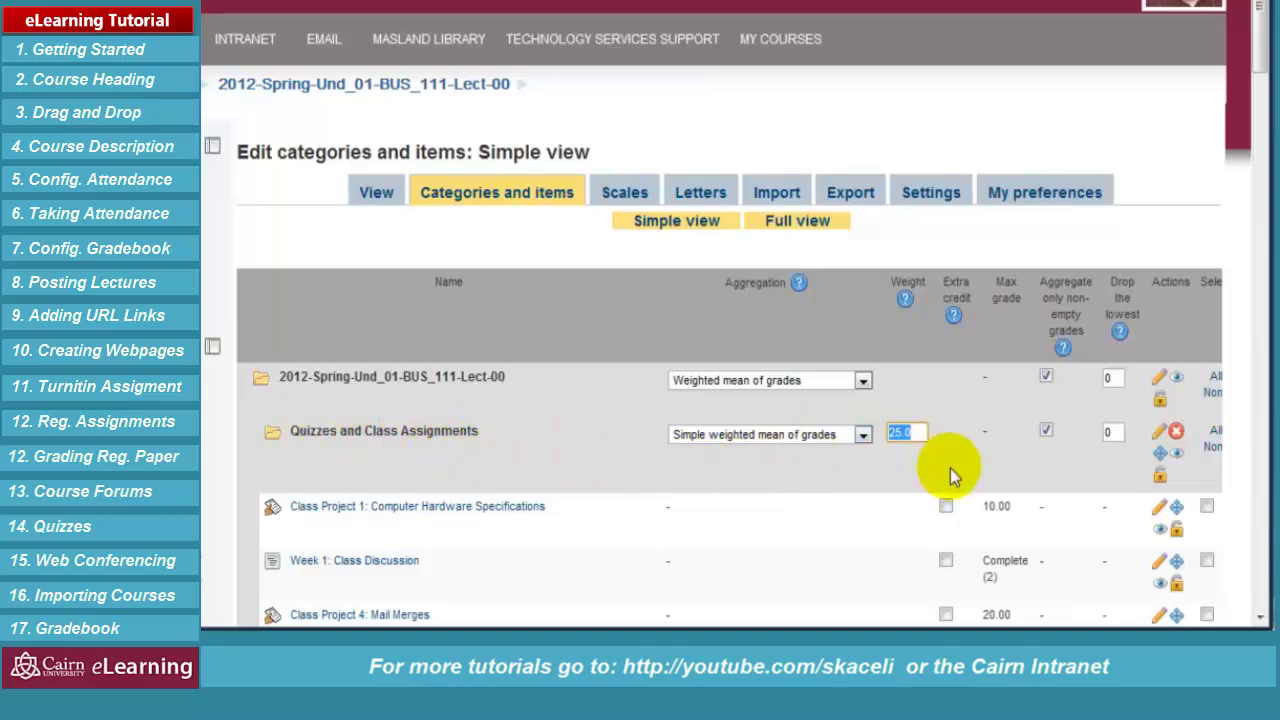
left_click(912, 431)
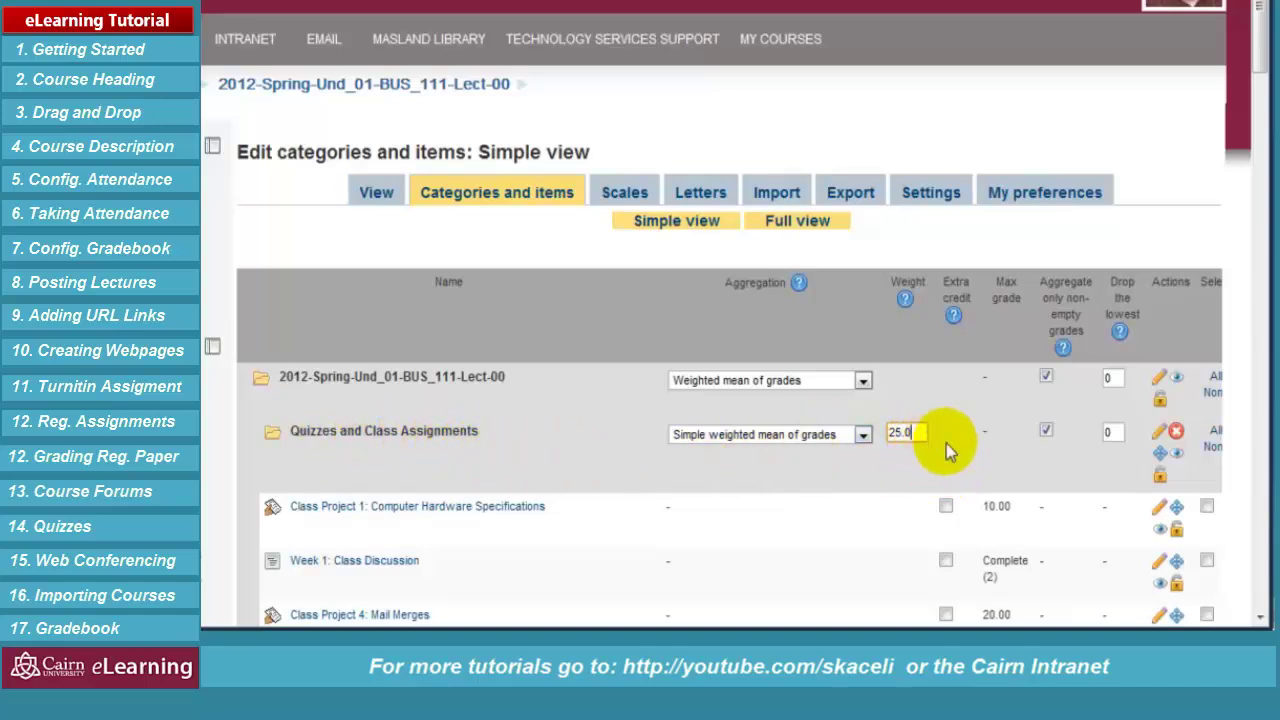
scroll(940, 440, "down", 1)
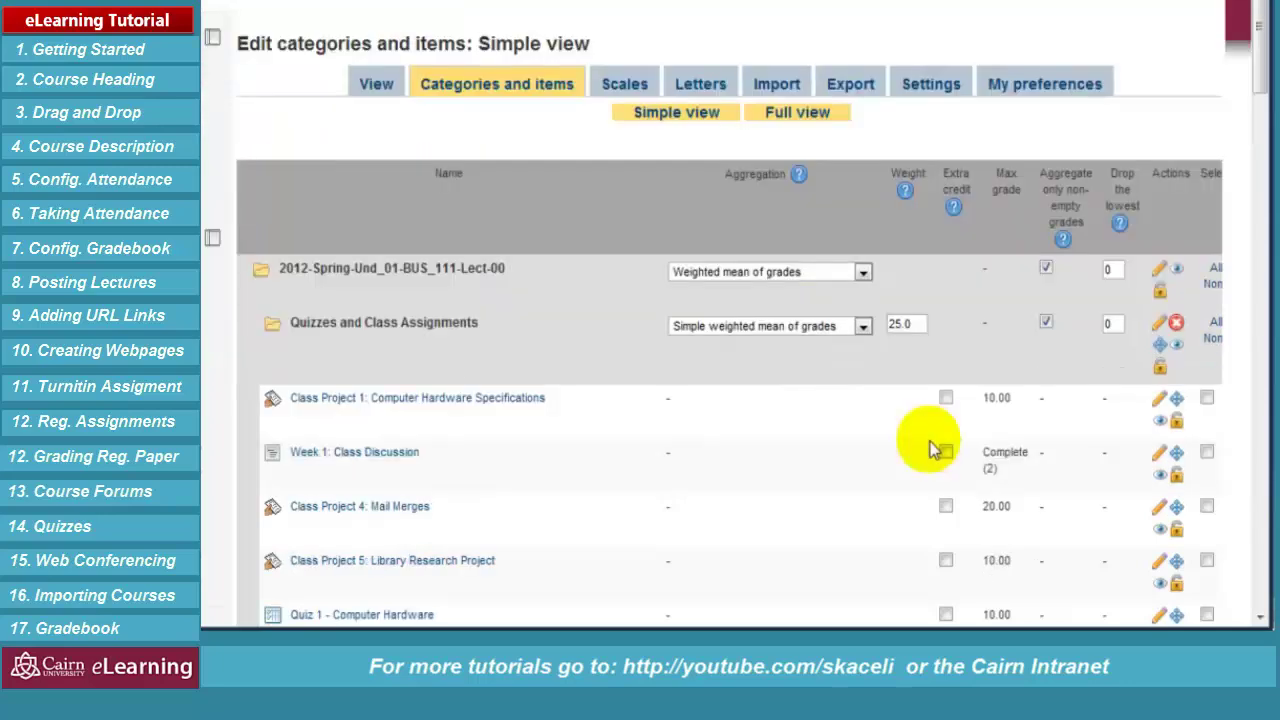
scroll(871, 437, "down", 7)
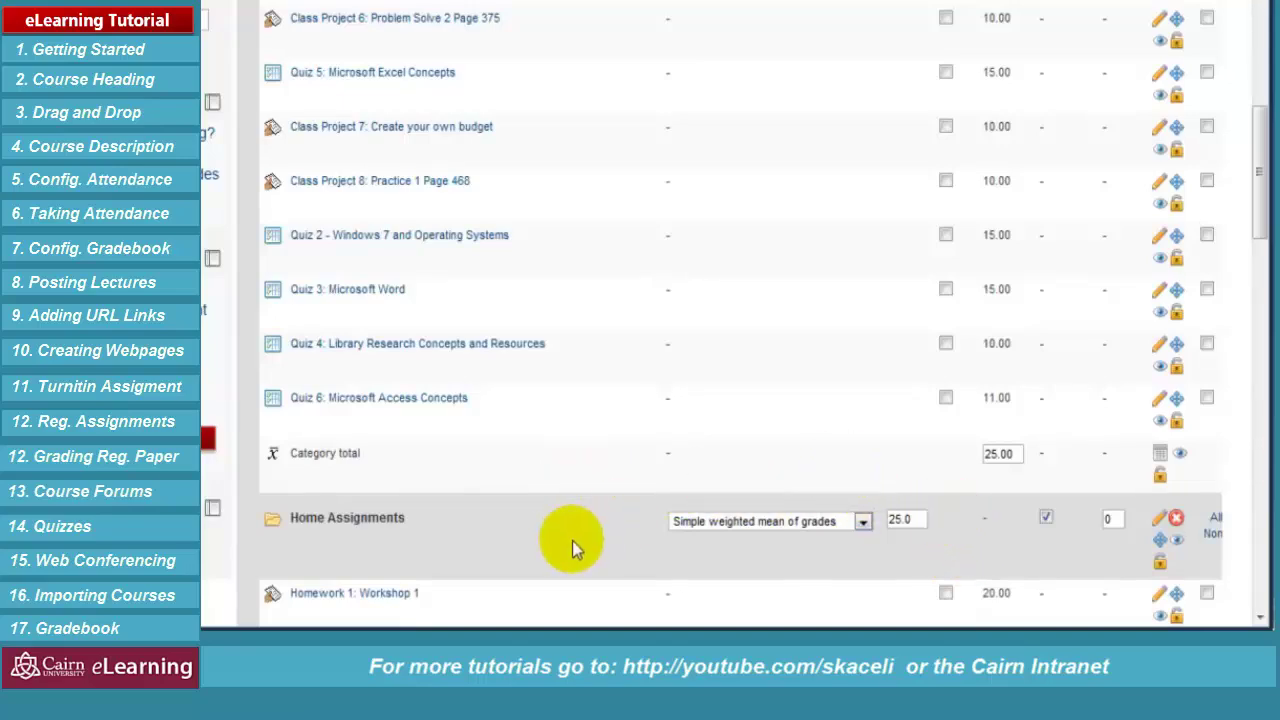
scroll(570, 537, "down", 6)
scroll(566, 532, "down", 10)
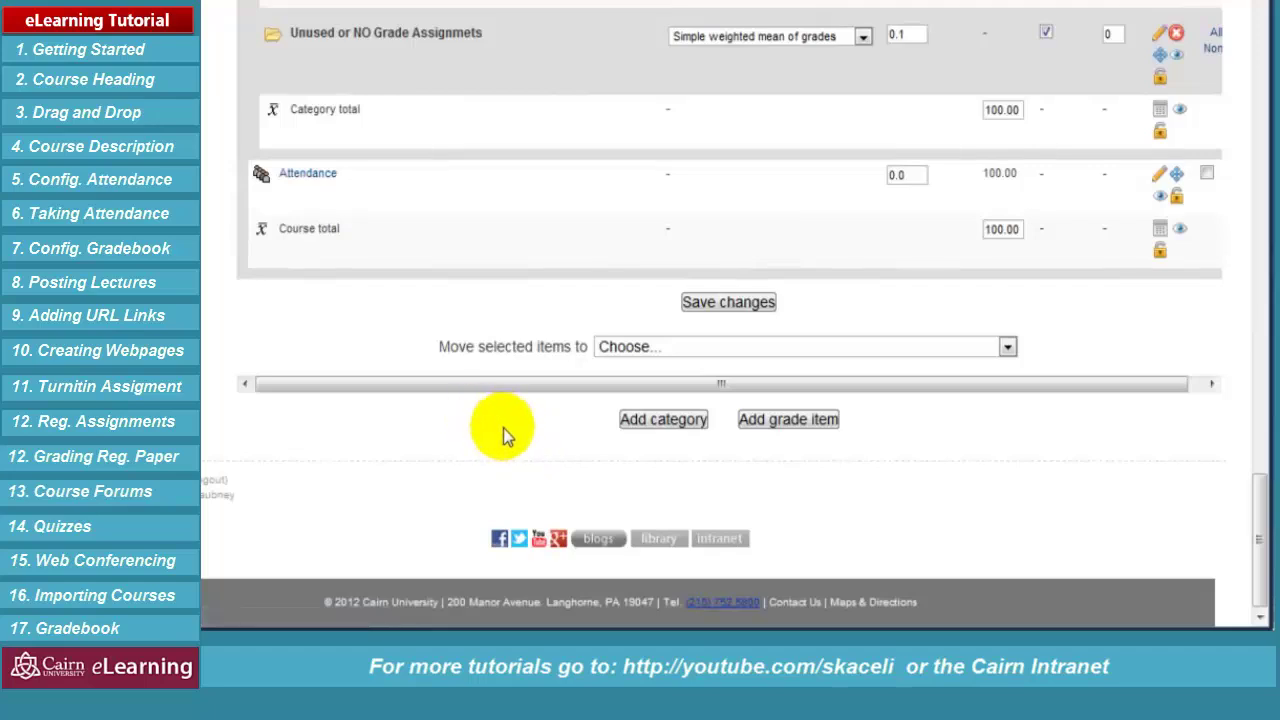
Create a 'Presentations' category using Simple weighted mean of grades, dropping none
left_click(651, 428)
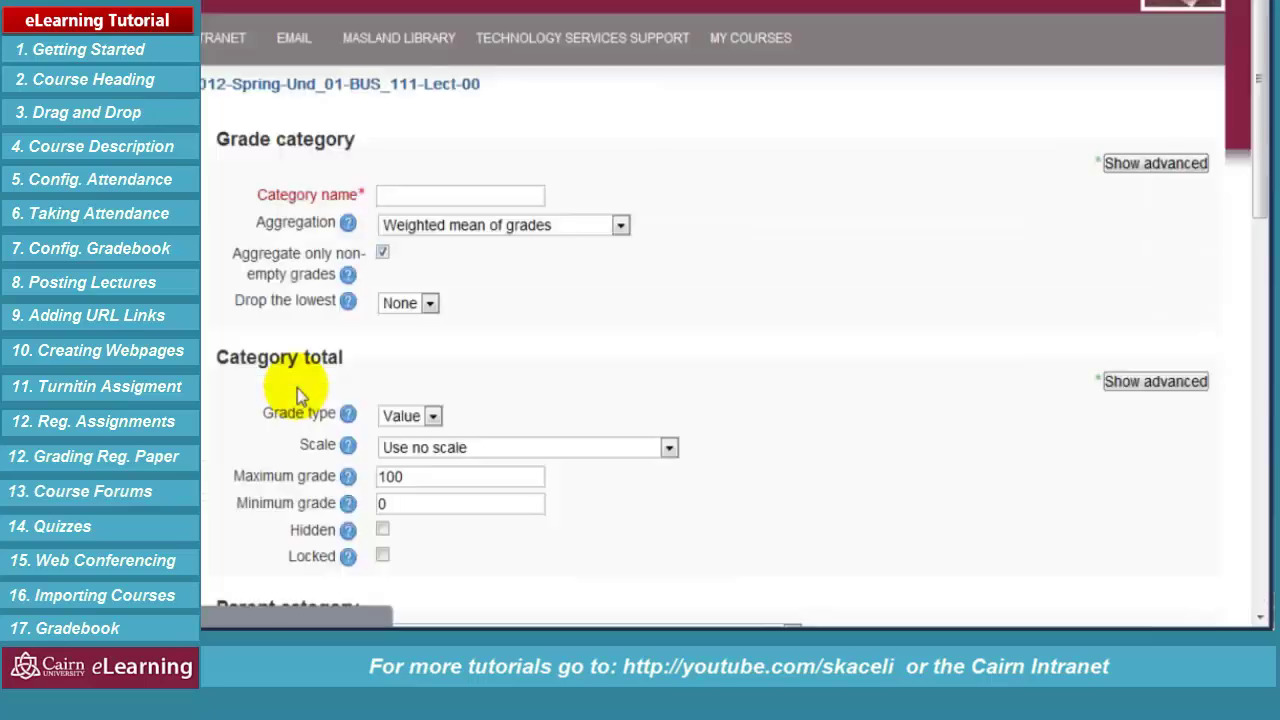
left_click(418, 197)
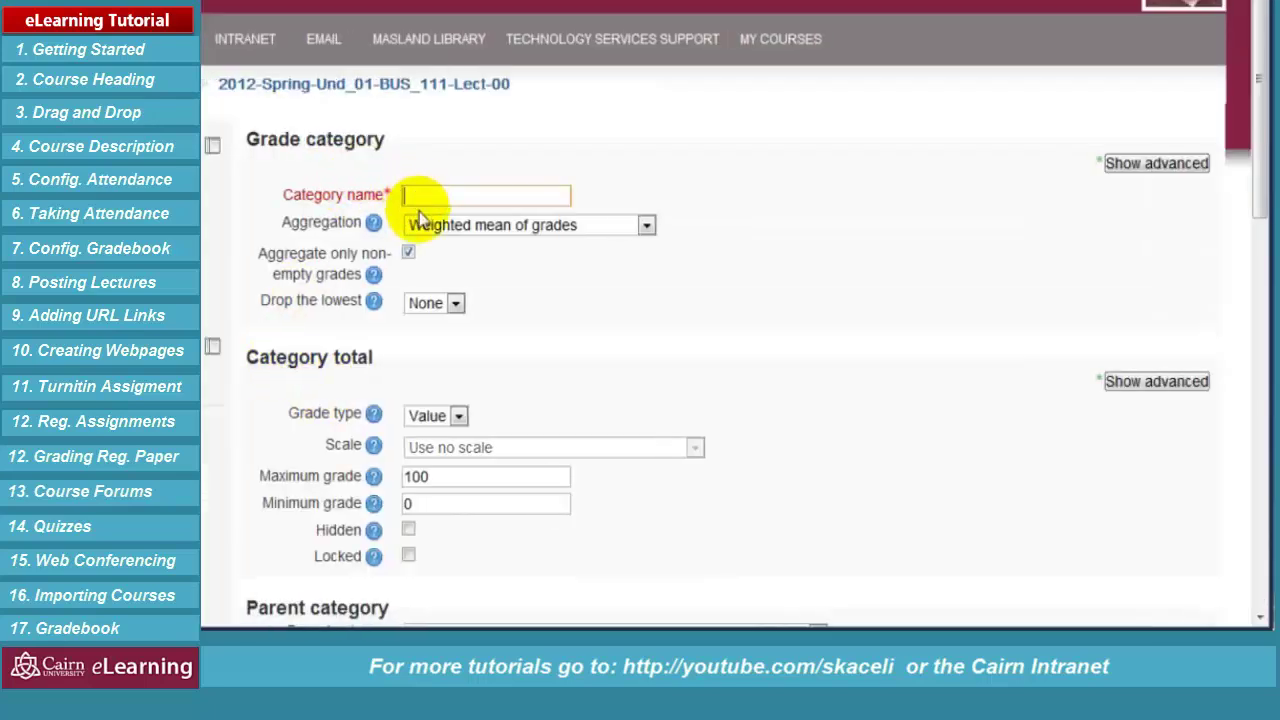
type("Presentations")
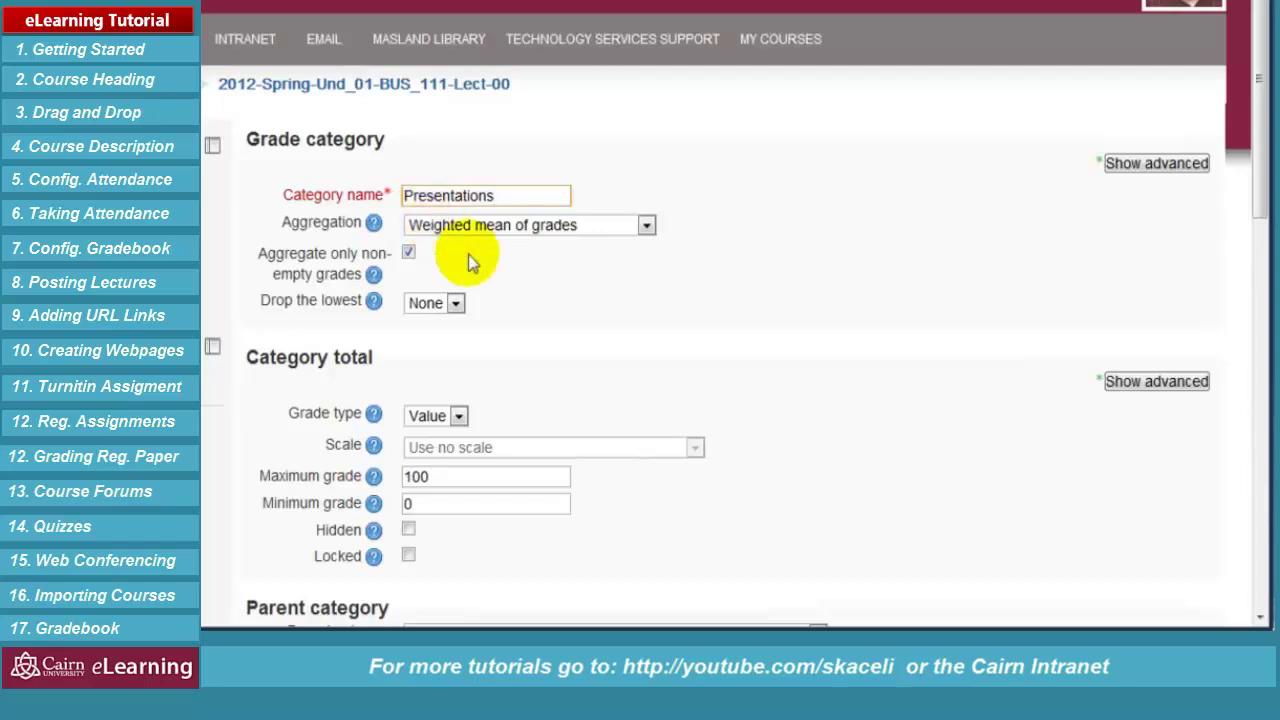
left_click(459, 232)
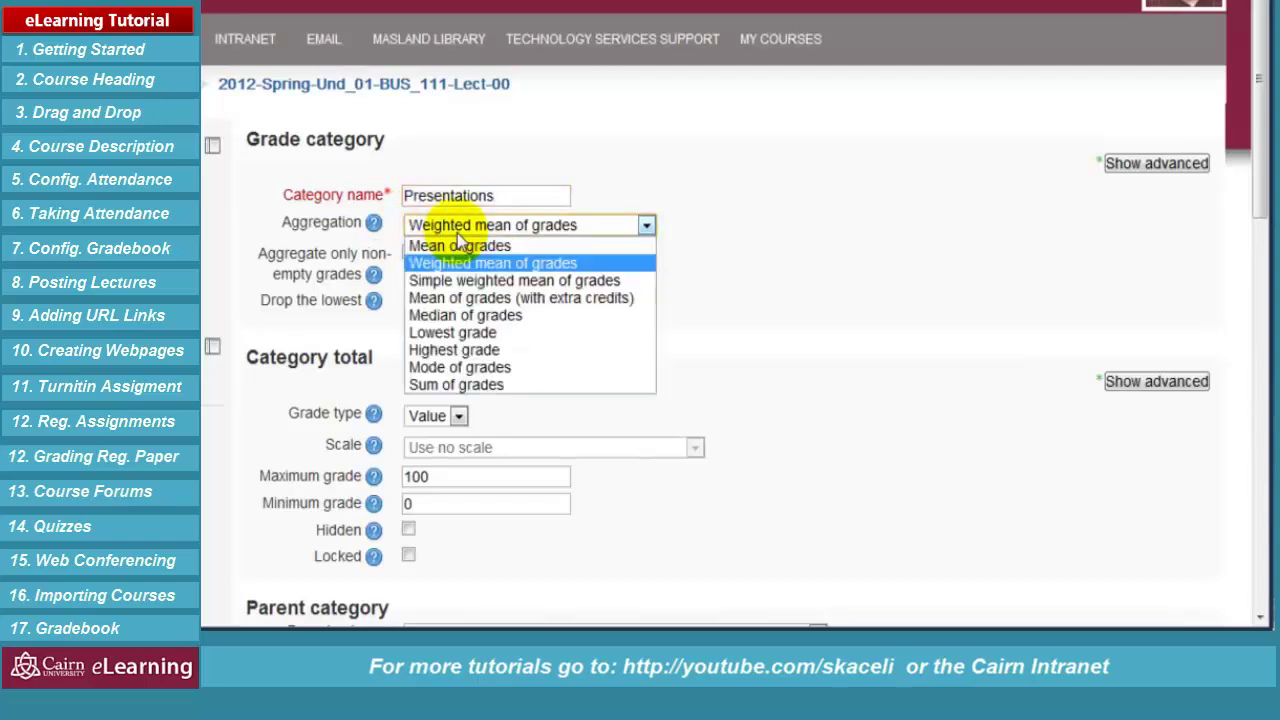
left_click(462, 287)
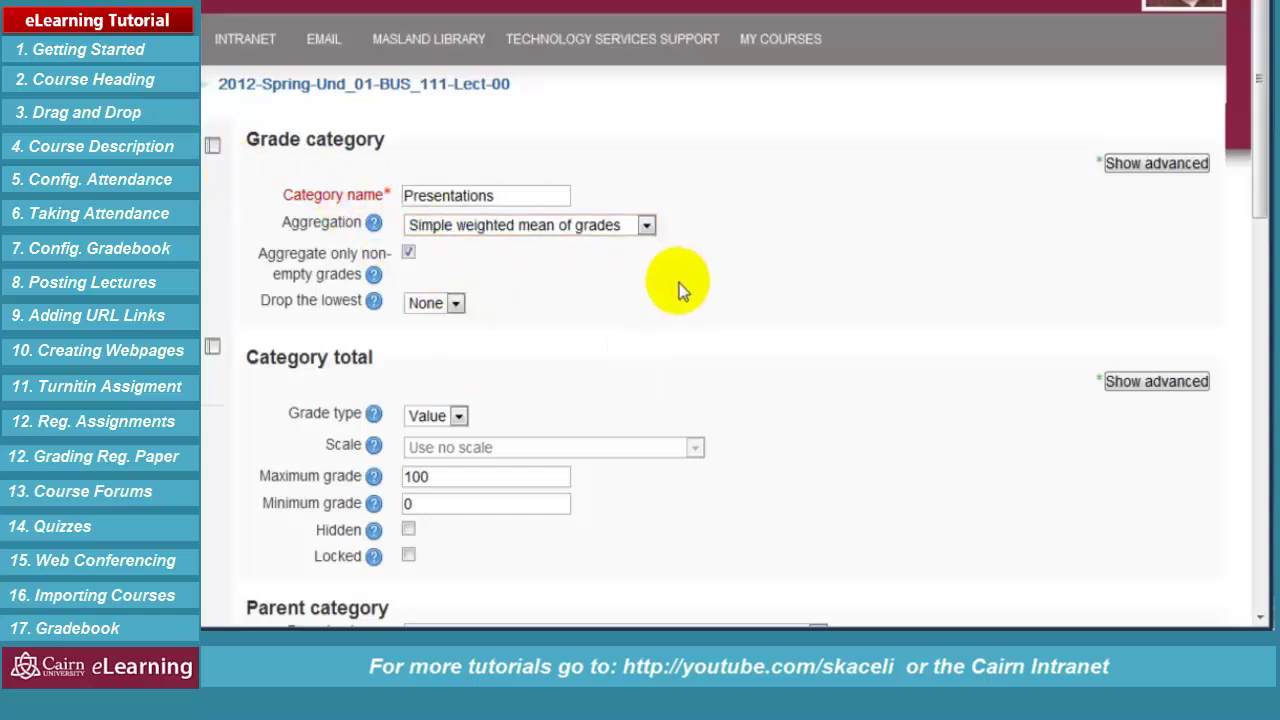
left_click(456, 303)
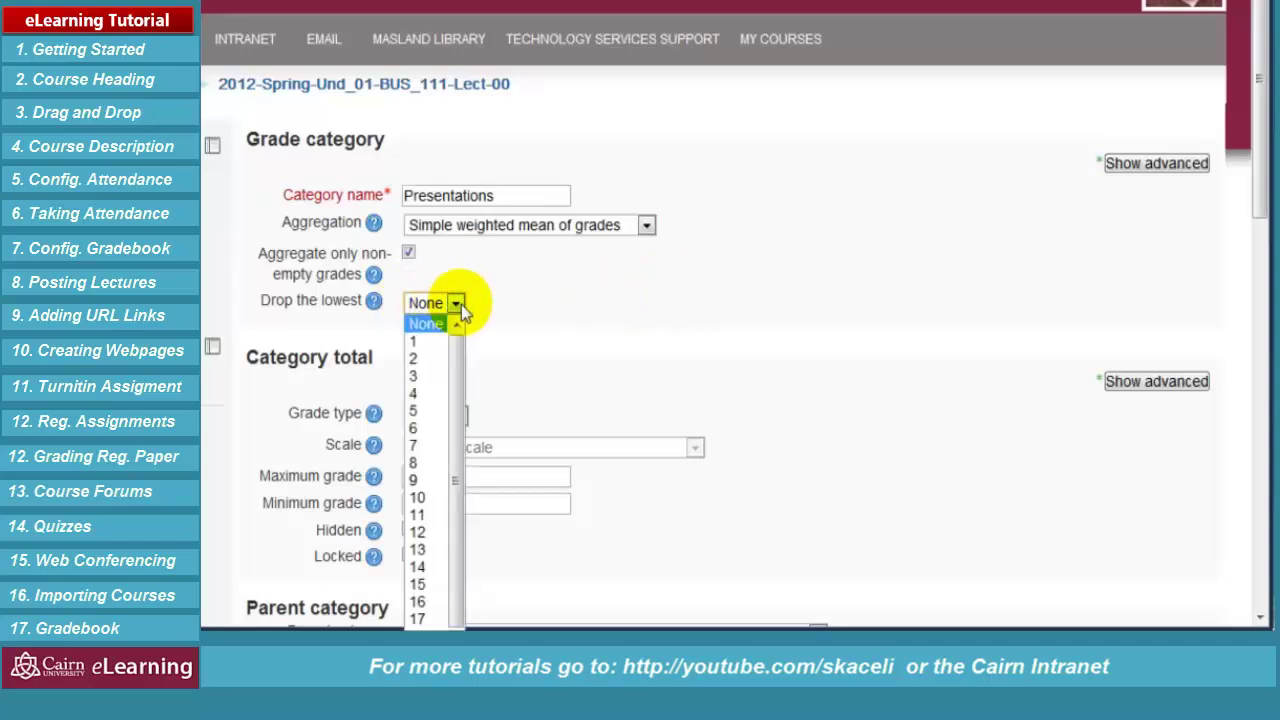
left_click(452, 325)
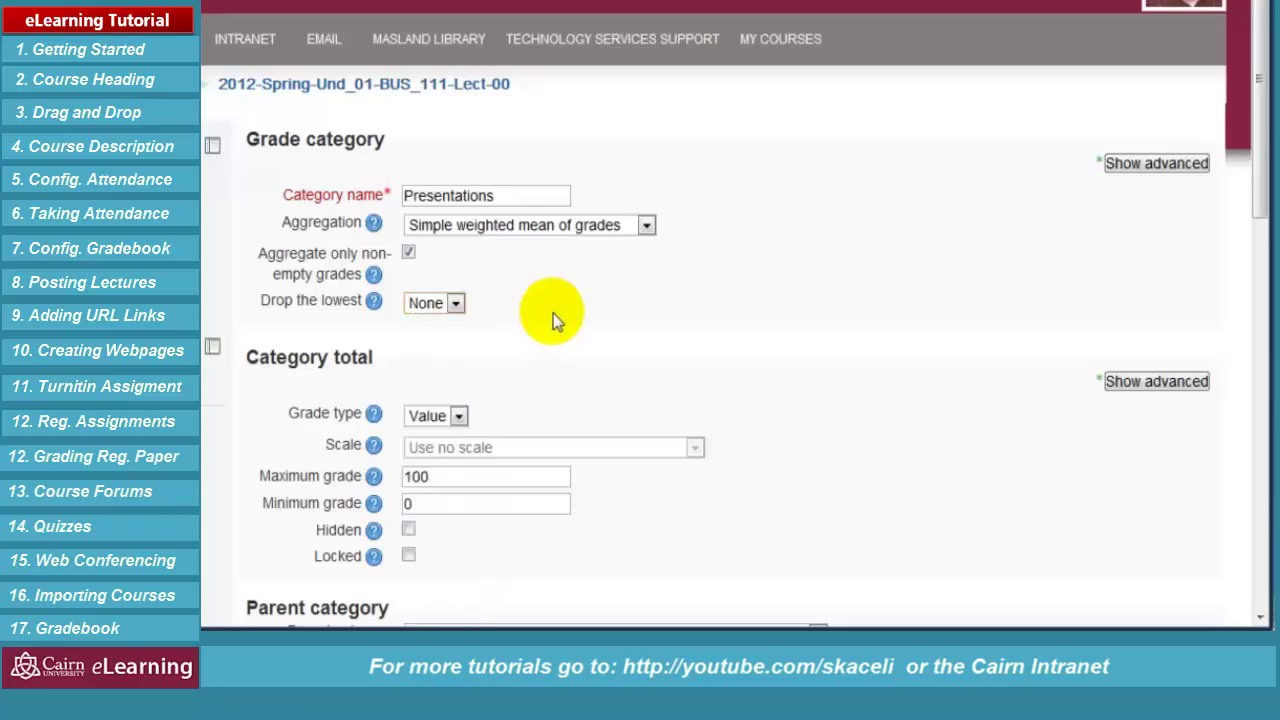
scroll(610, 365, "down", 3)
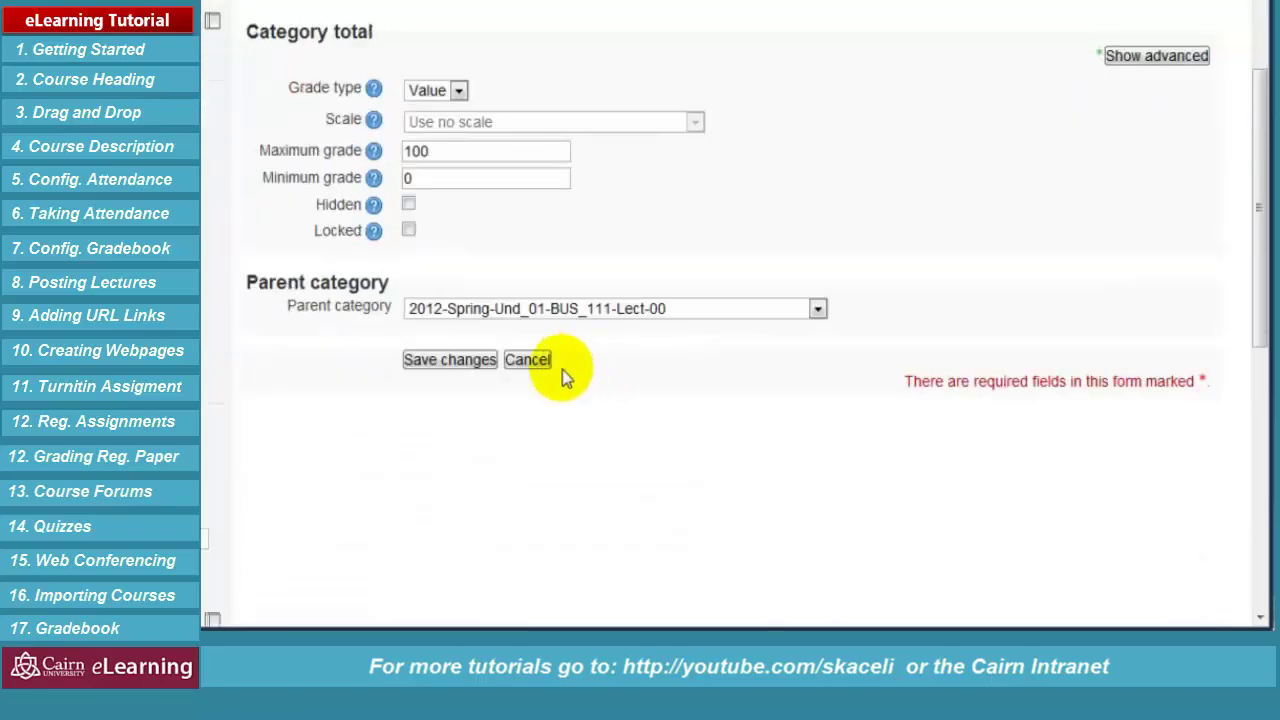
left_click(450, 360)
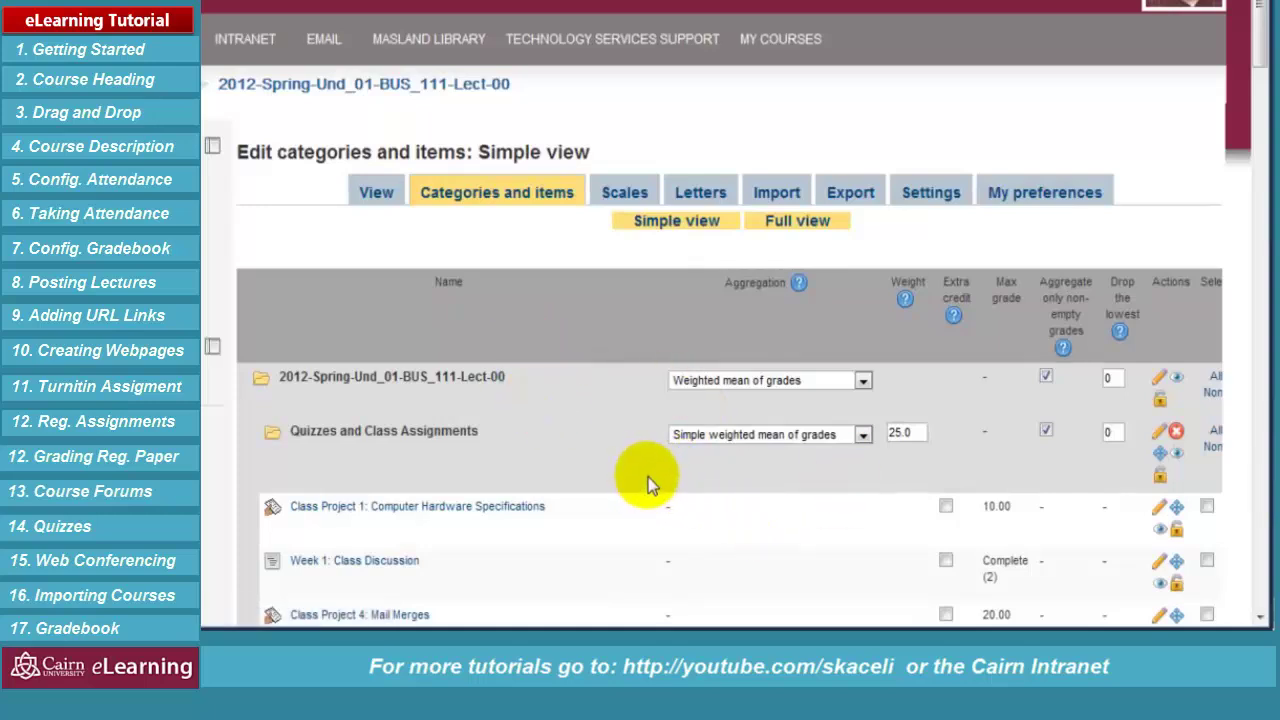
Give Presentations a weight of 25 and a category total of 25, checking the 100.00 course total
scroll(622, 471, "down", 15)
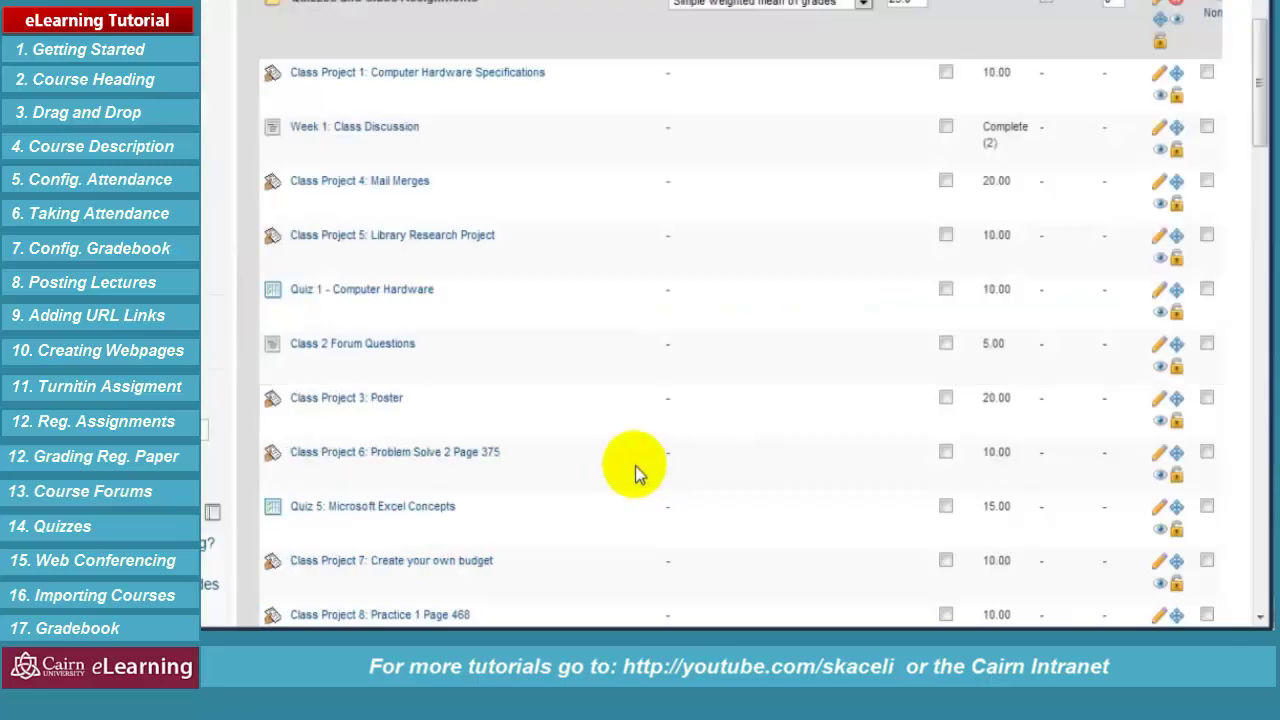
scroll(641, 447, "down", 3)
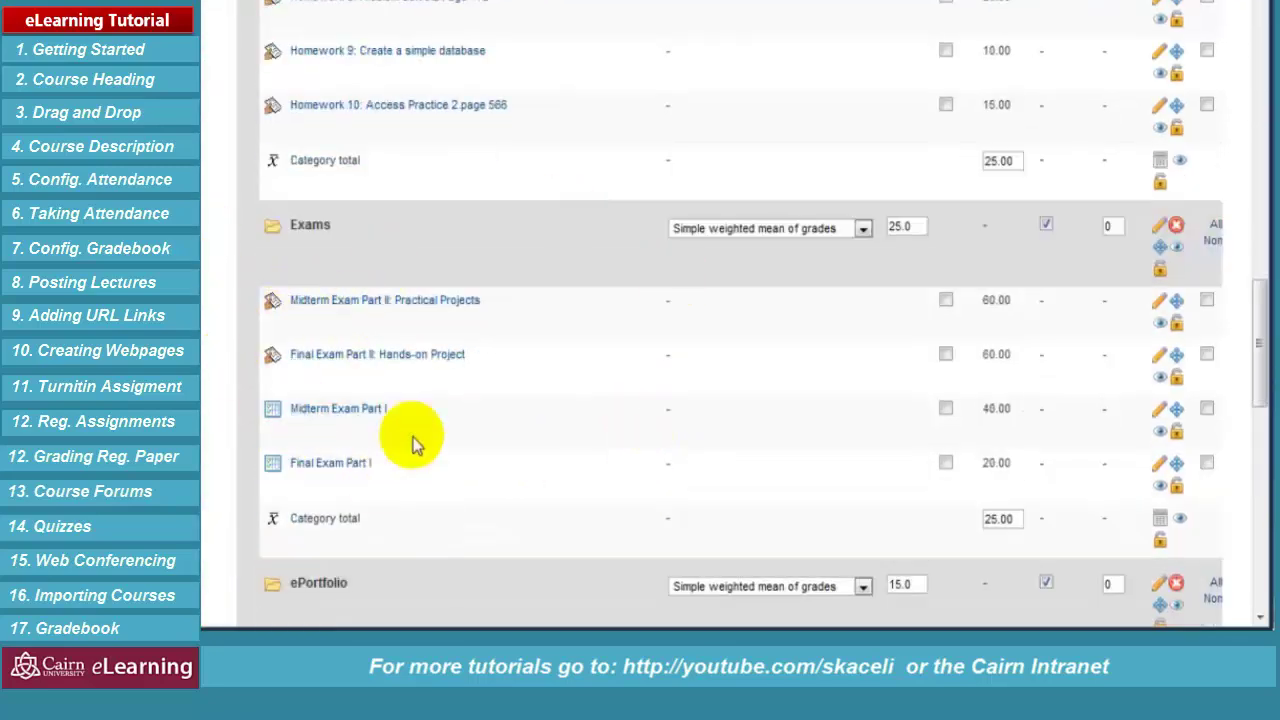
scroll(570, 450, "down", 7)
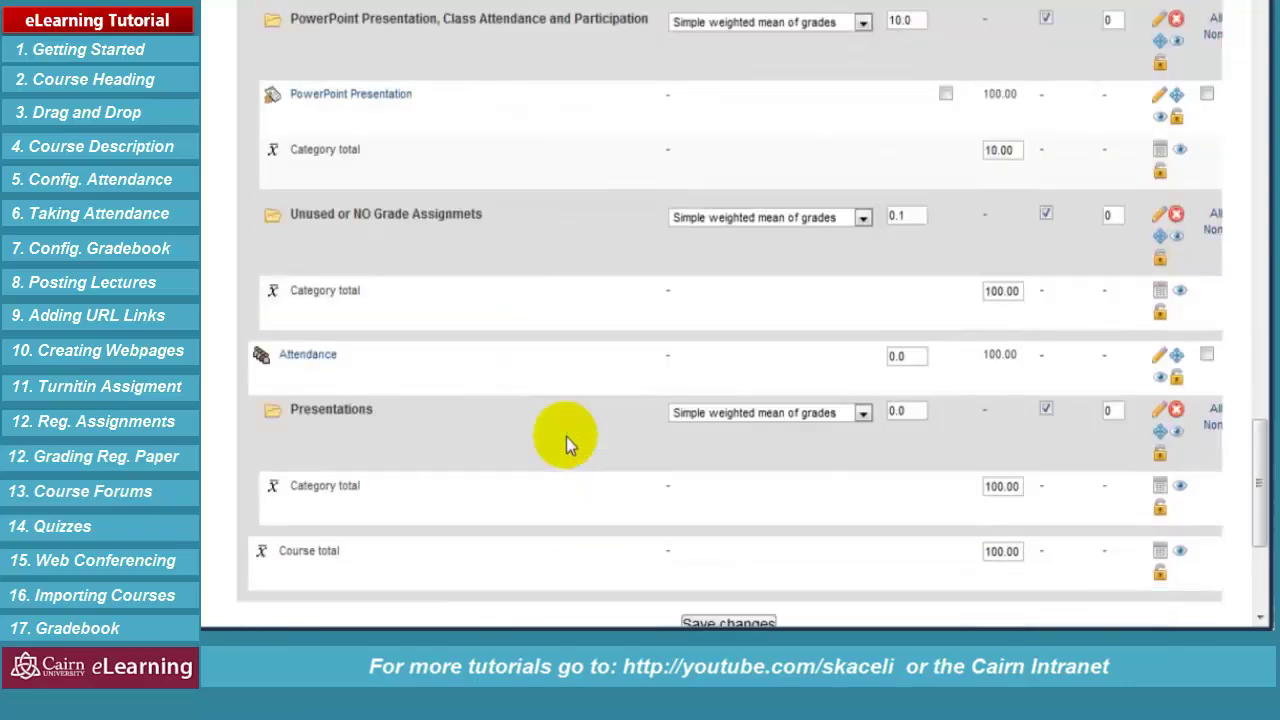
scroll(568, 440, "down", 2)
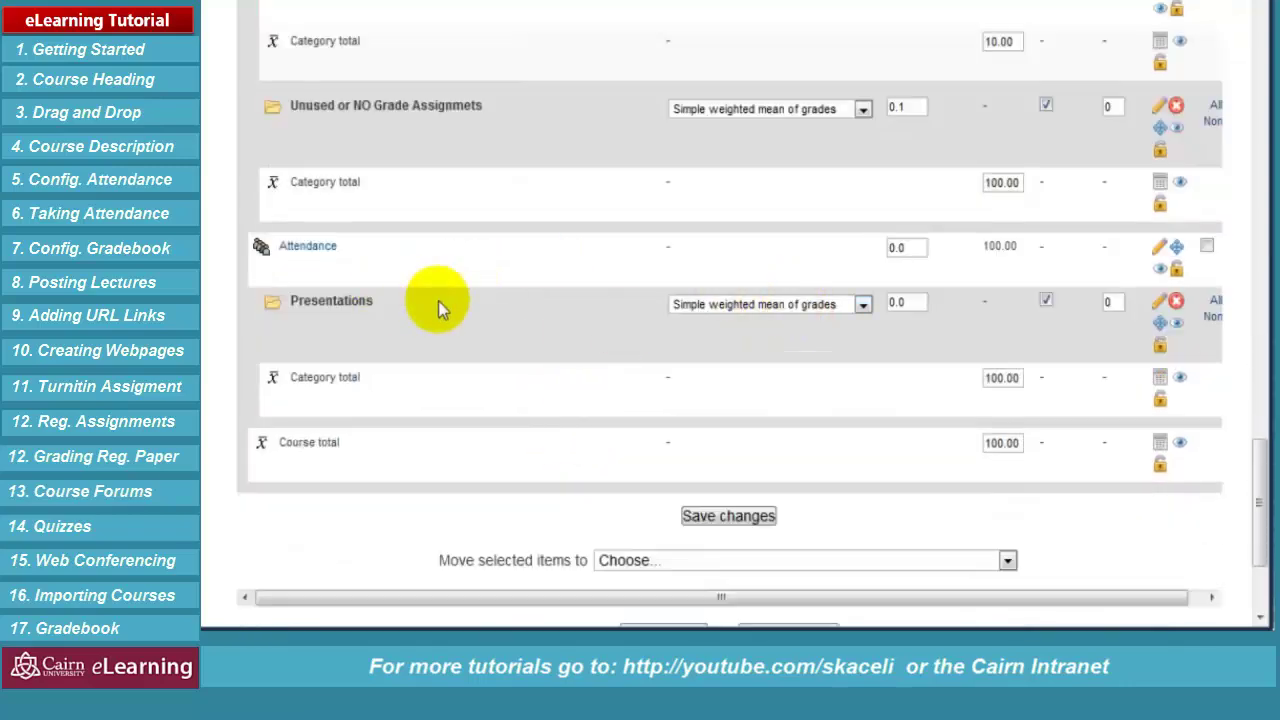
left_click_drag(908, 300, 886, 298)
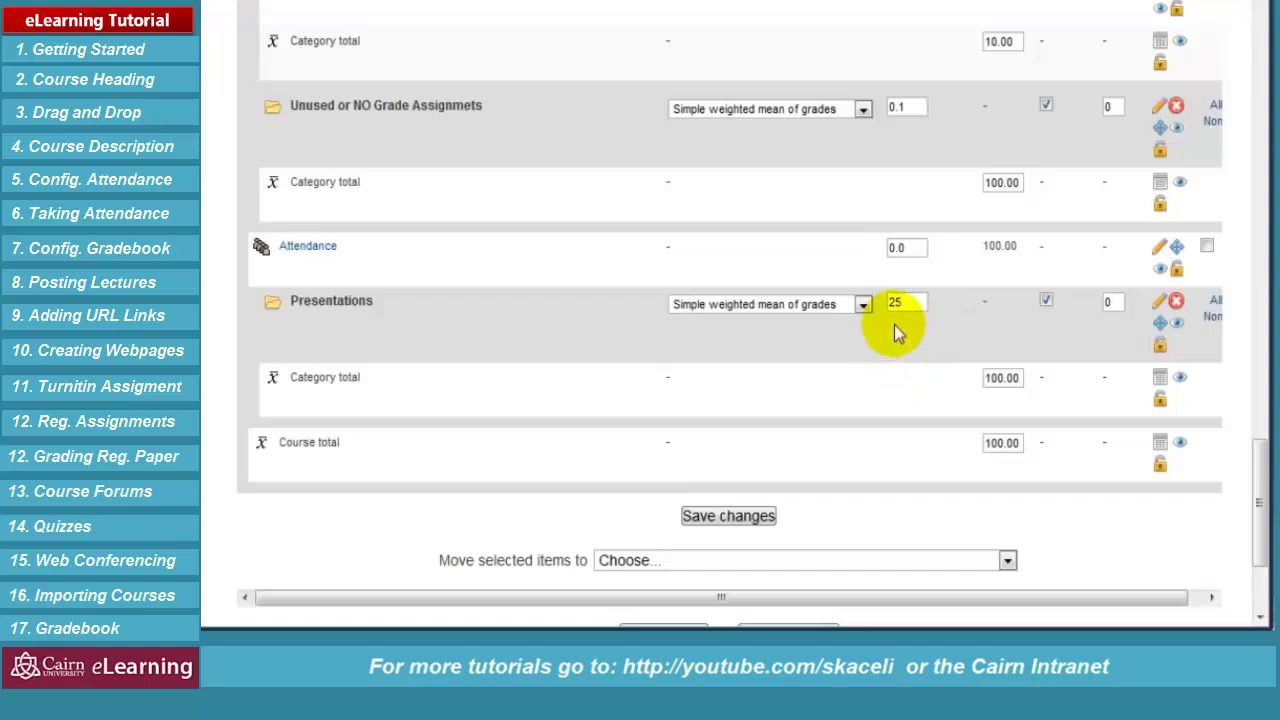
left_click_drag(905, 301, 888, 300)
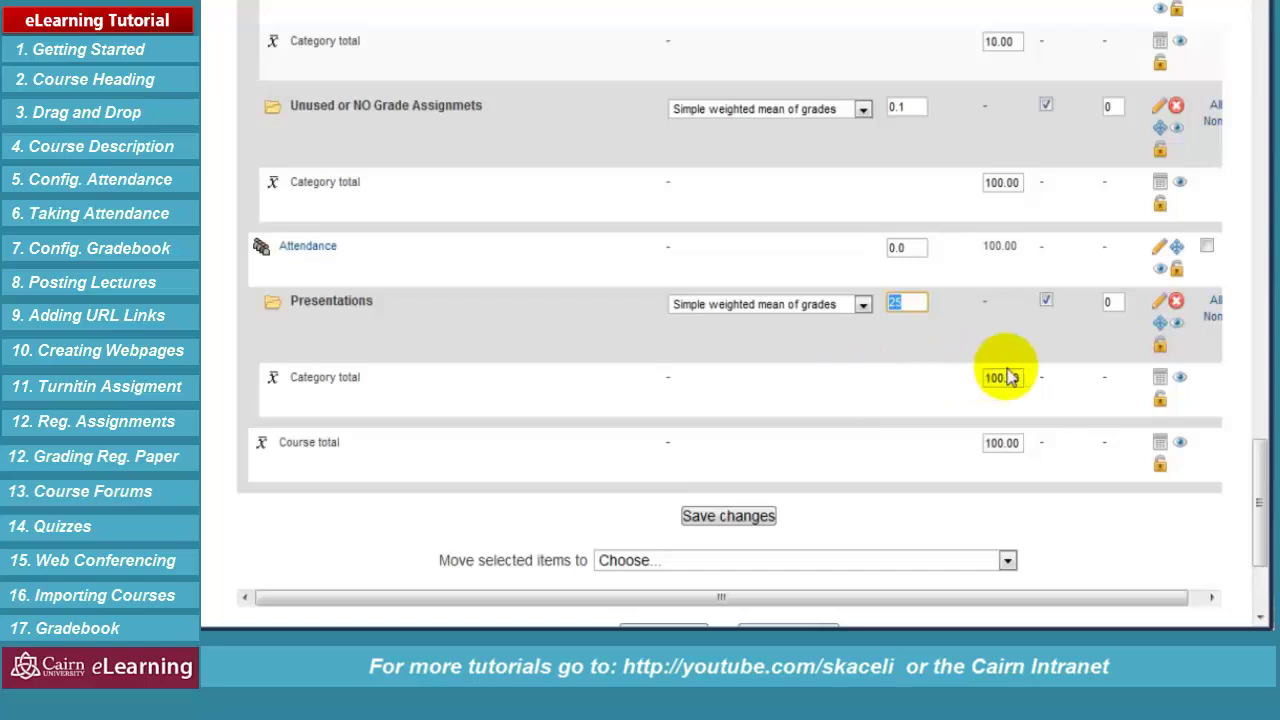
left_click_drag(1020, 377, 986, 376)
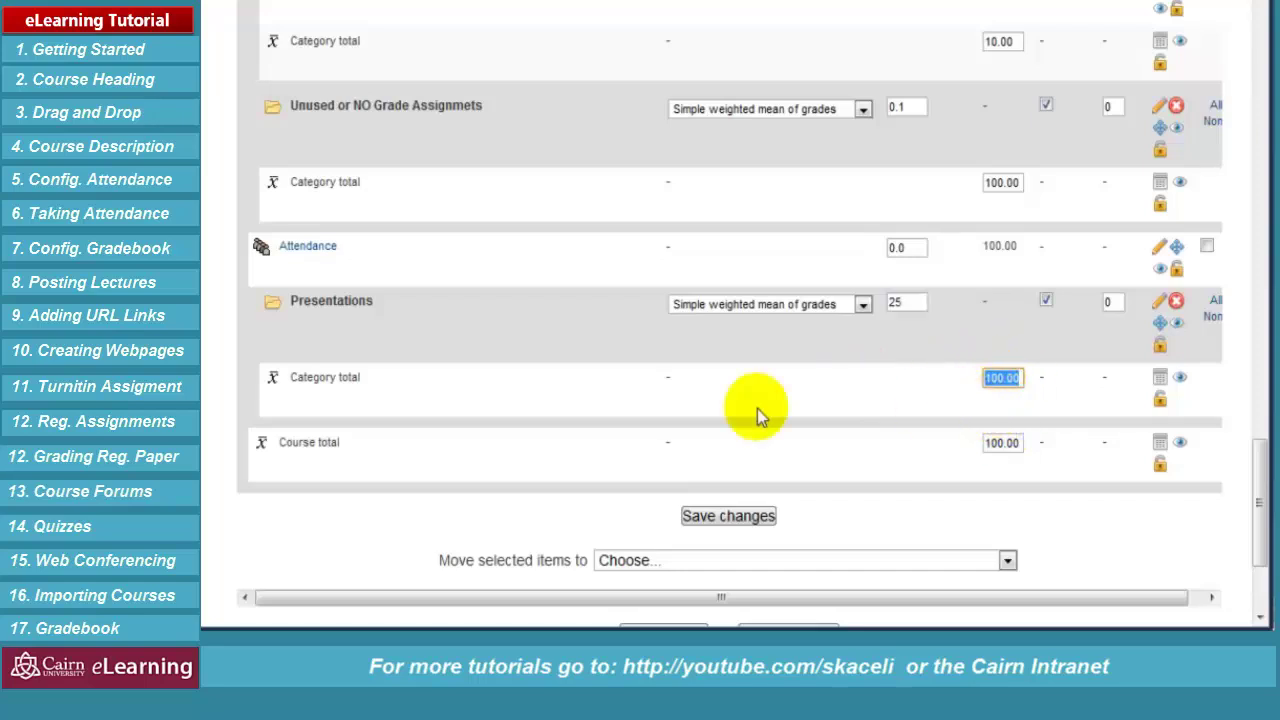
type("25")
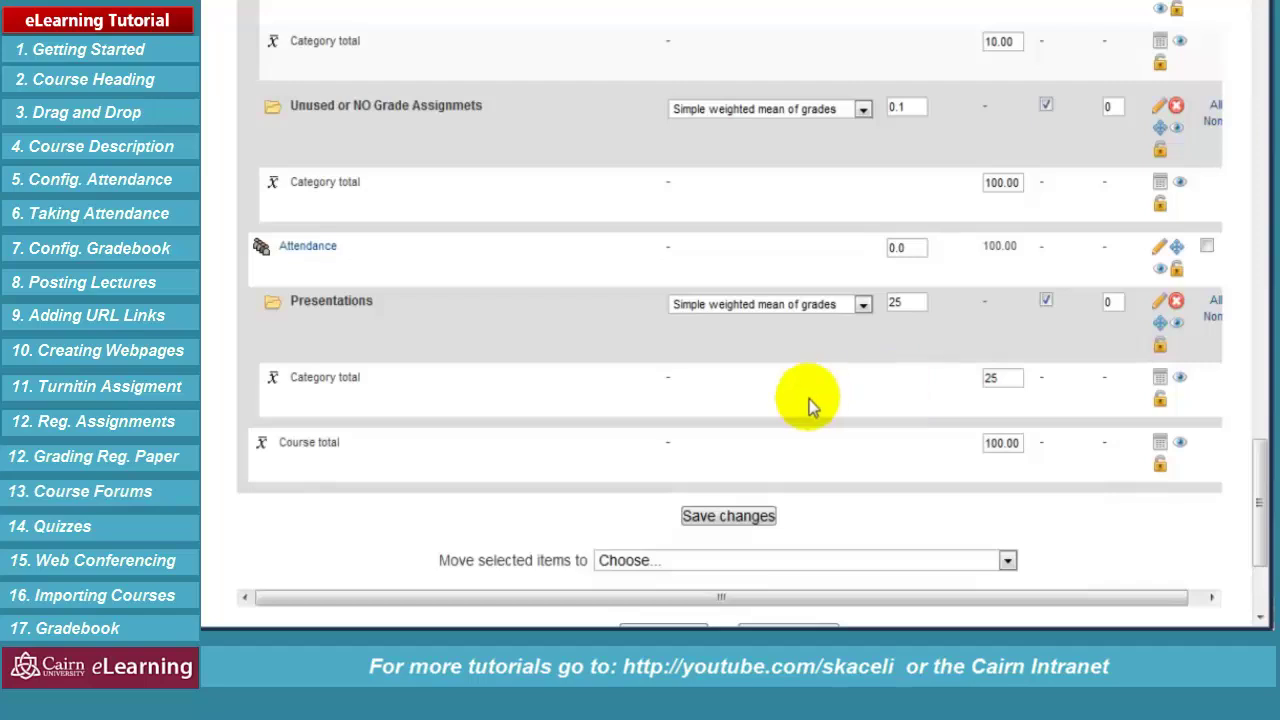
left_click_drag(908, 303, 871, 300)
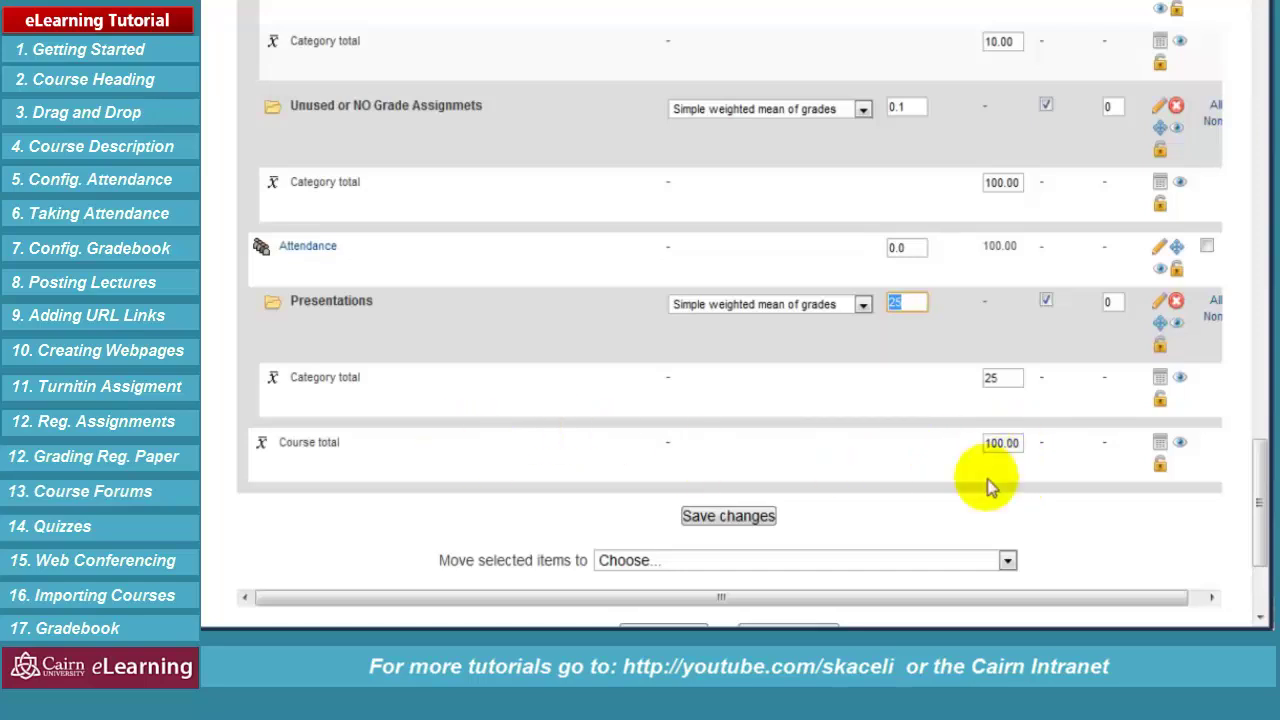
left_click_drag(1020, 442, 981, 443)
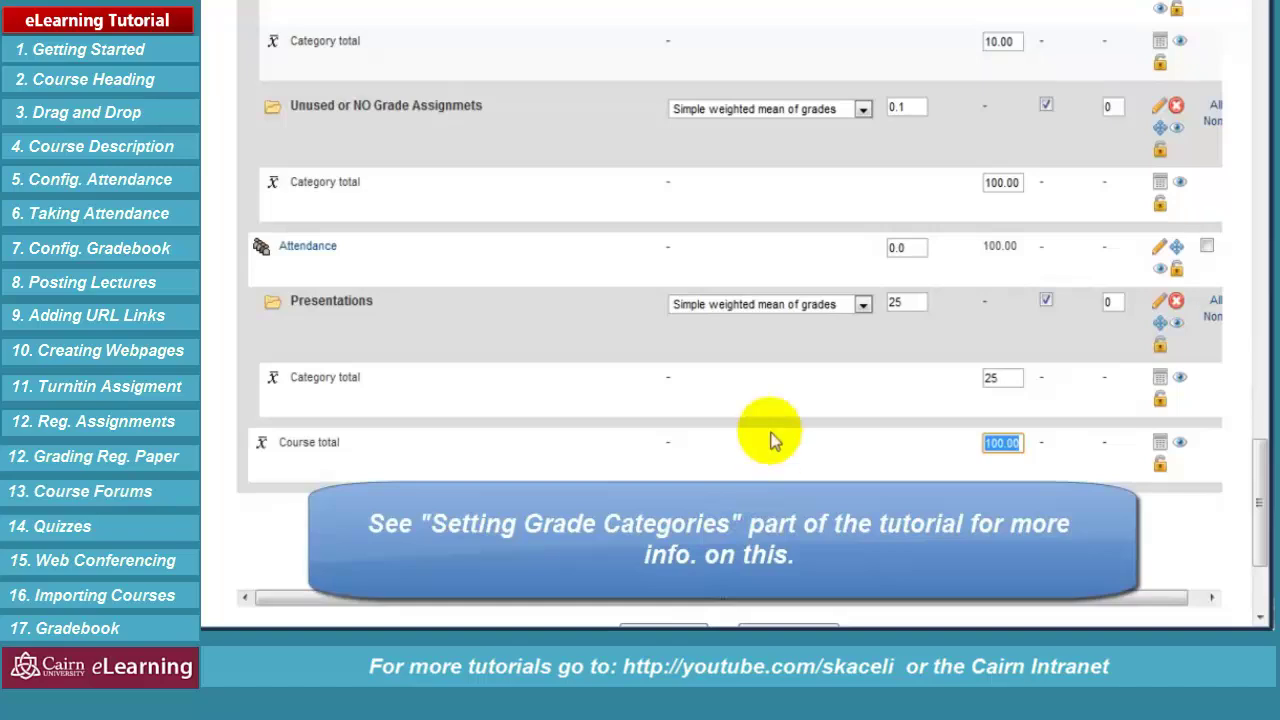
scroll(590, 353, "up", 15)
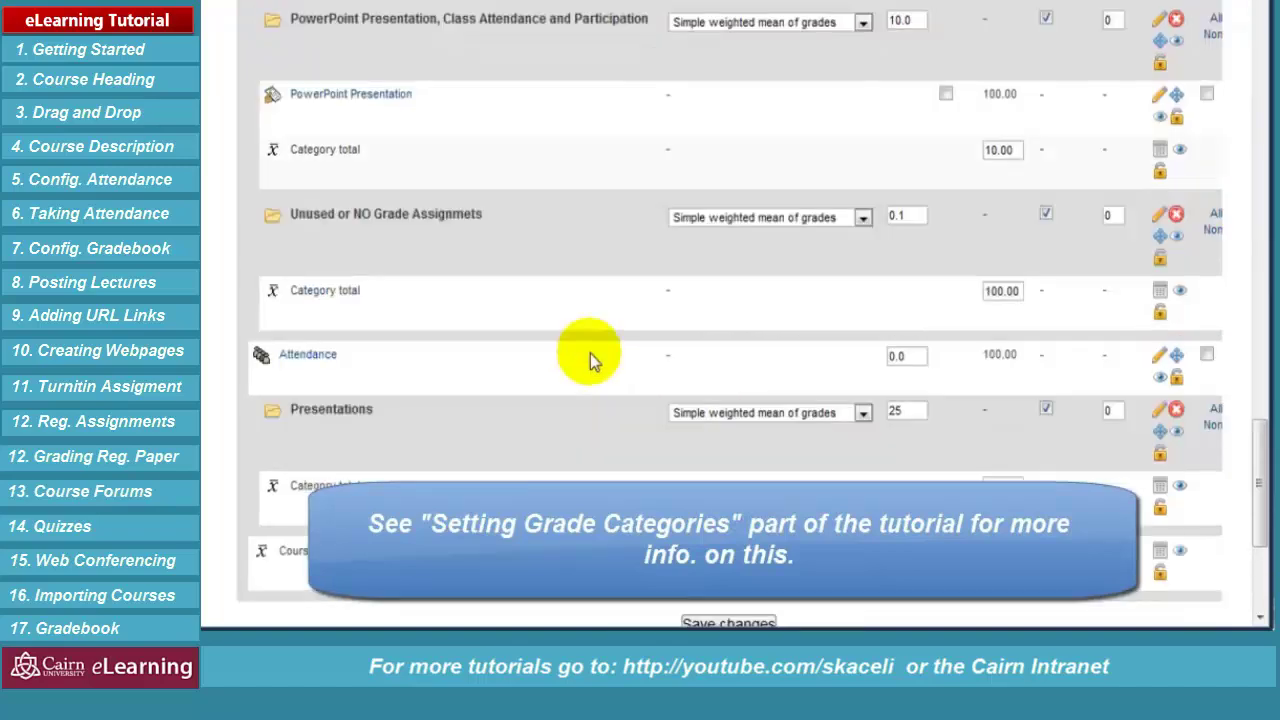
scroll(590, 353, "up", 10)
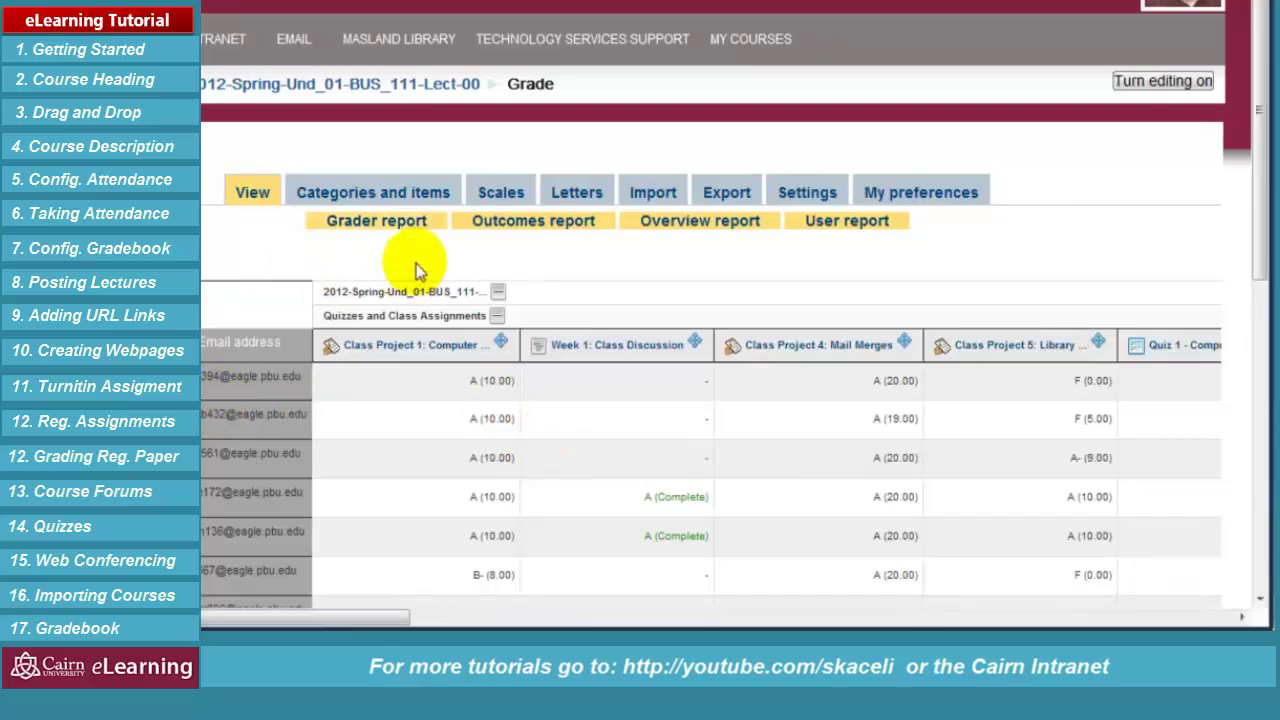
Open the grade letters editor and choose to override the site's default grade letters
left_click(585, 188)
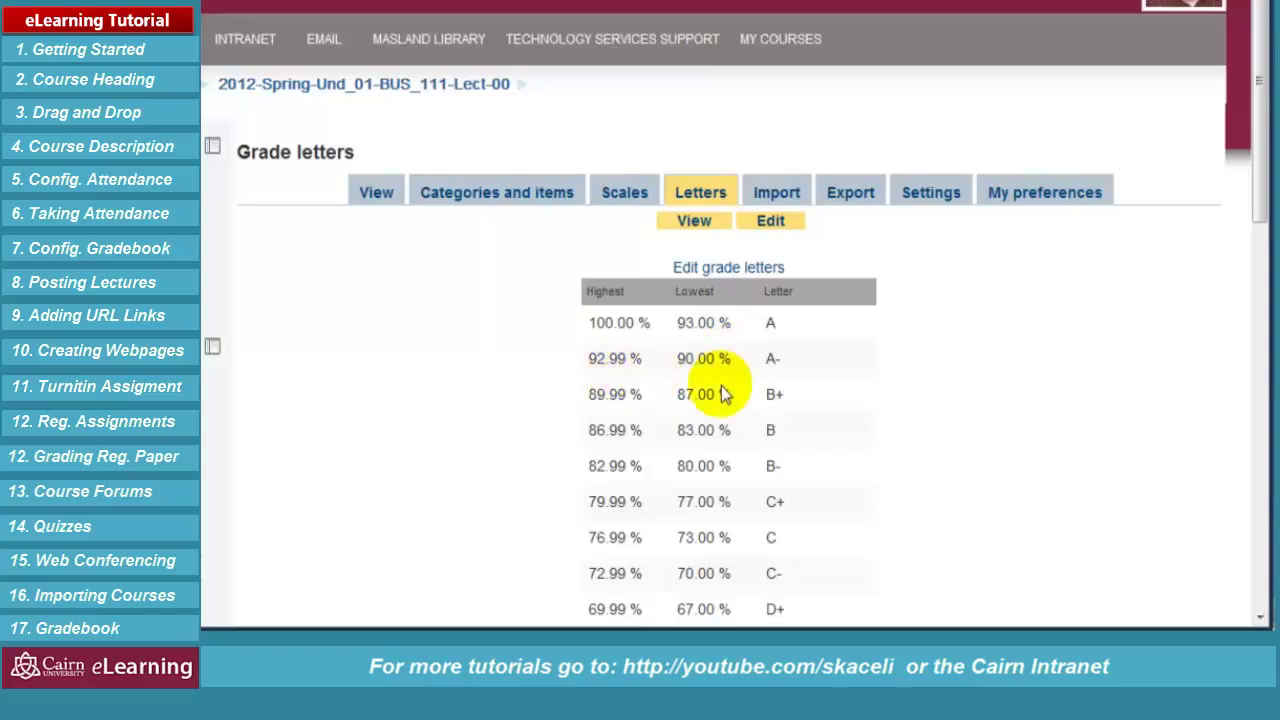
scroll(830, 415, "down", 2)
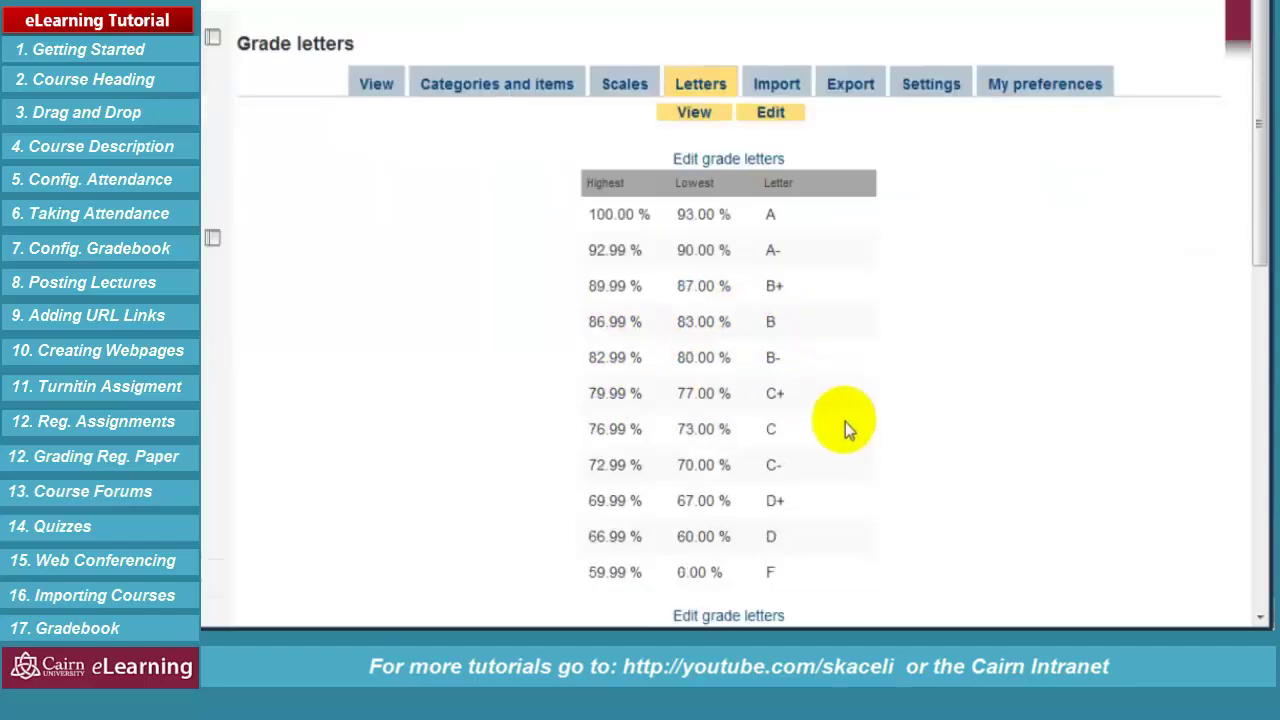
scroll(843, 421, "down", 2)
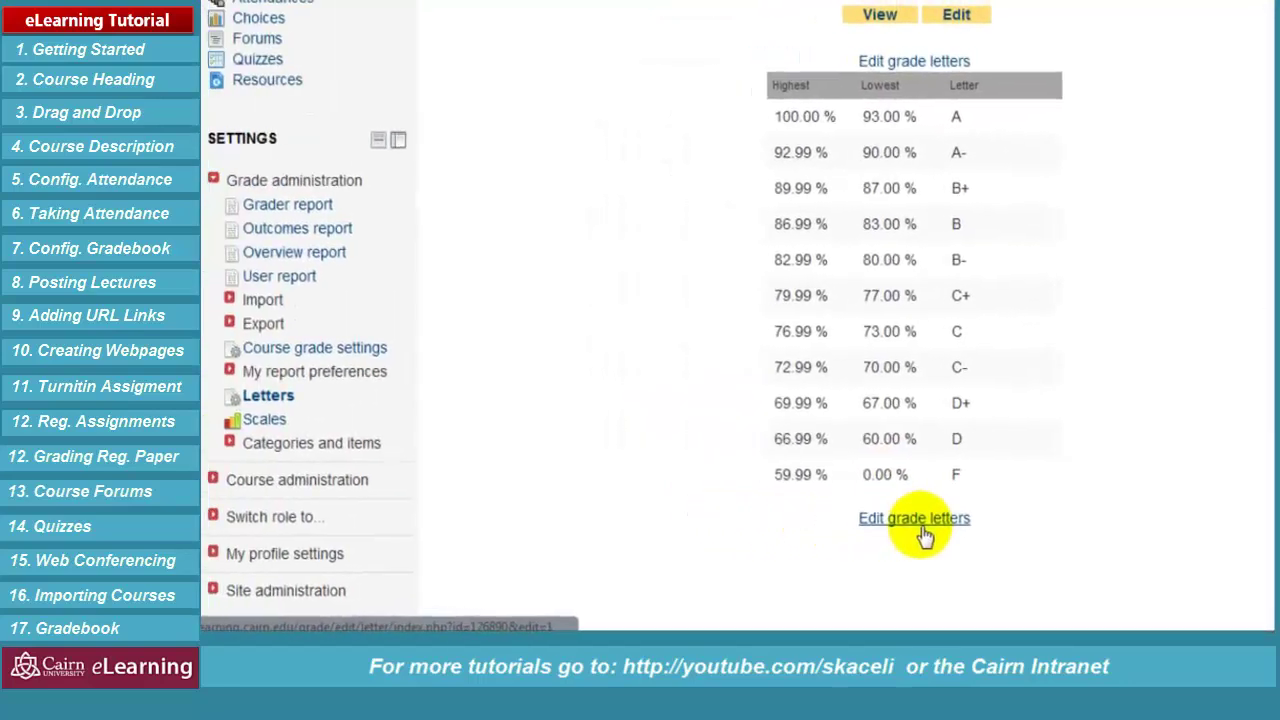
left_click(925, 537)
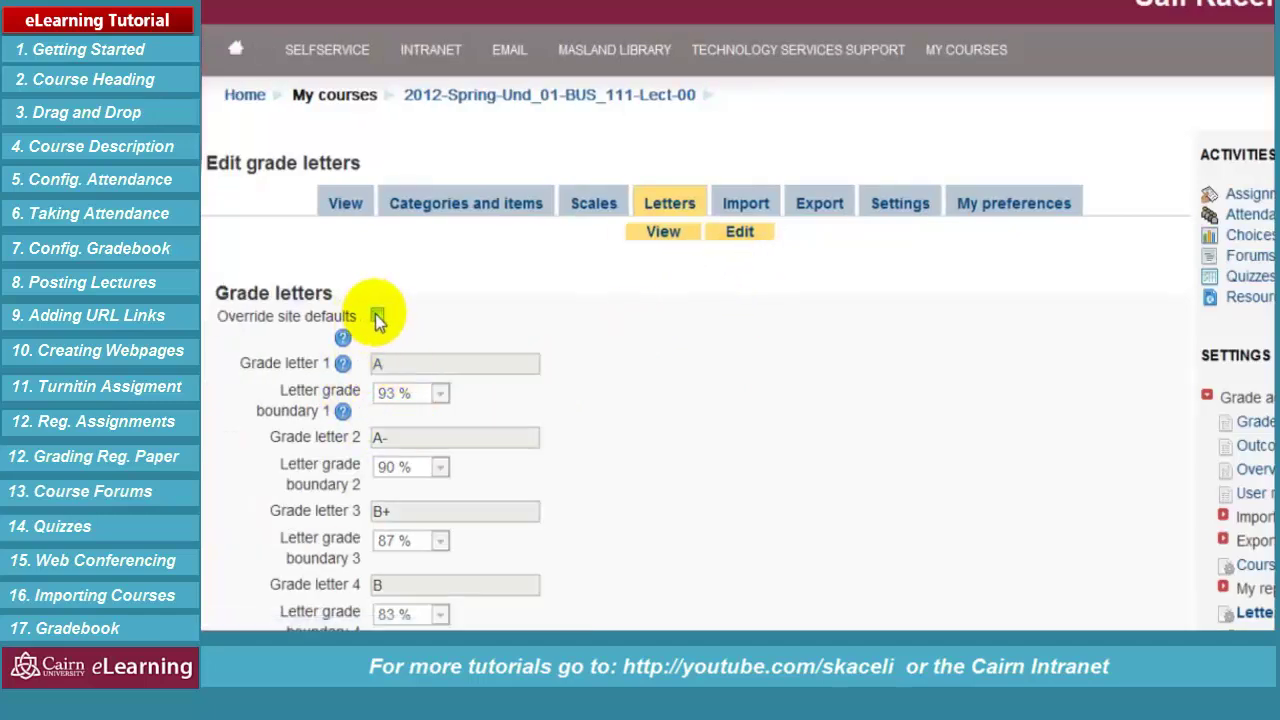
left_click(378, 317)
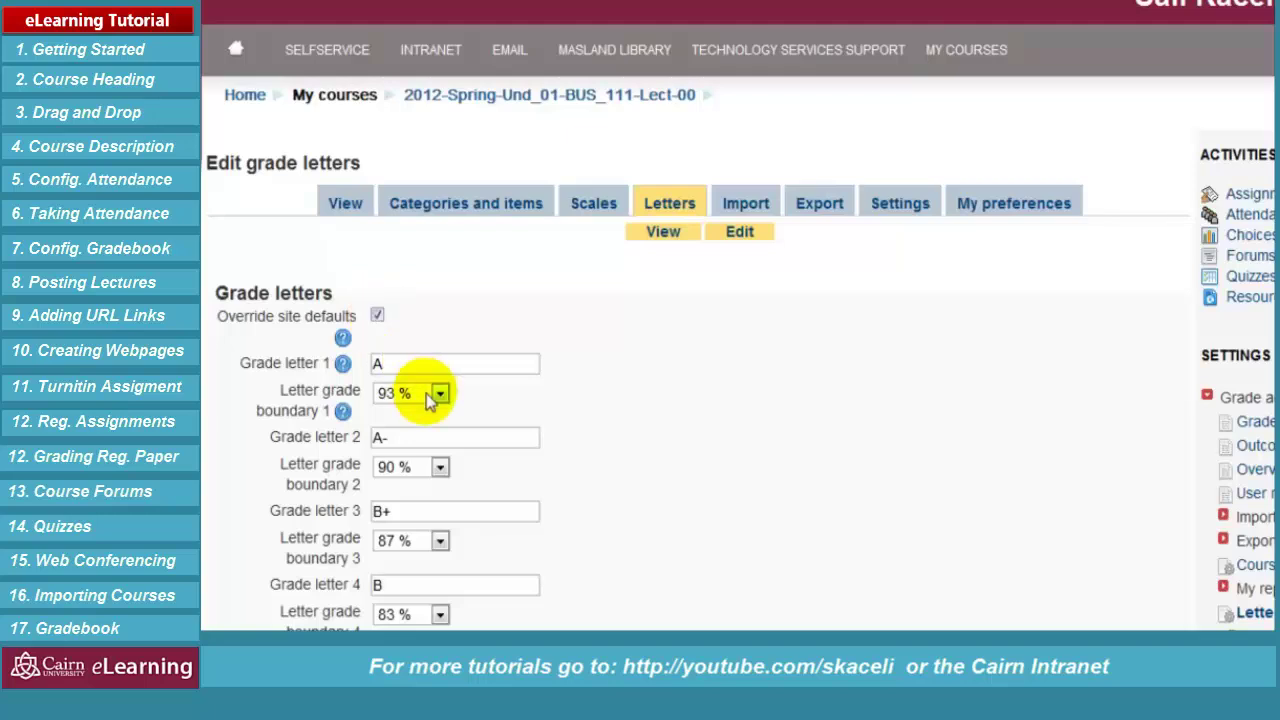
left_click(380, 364)
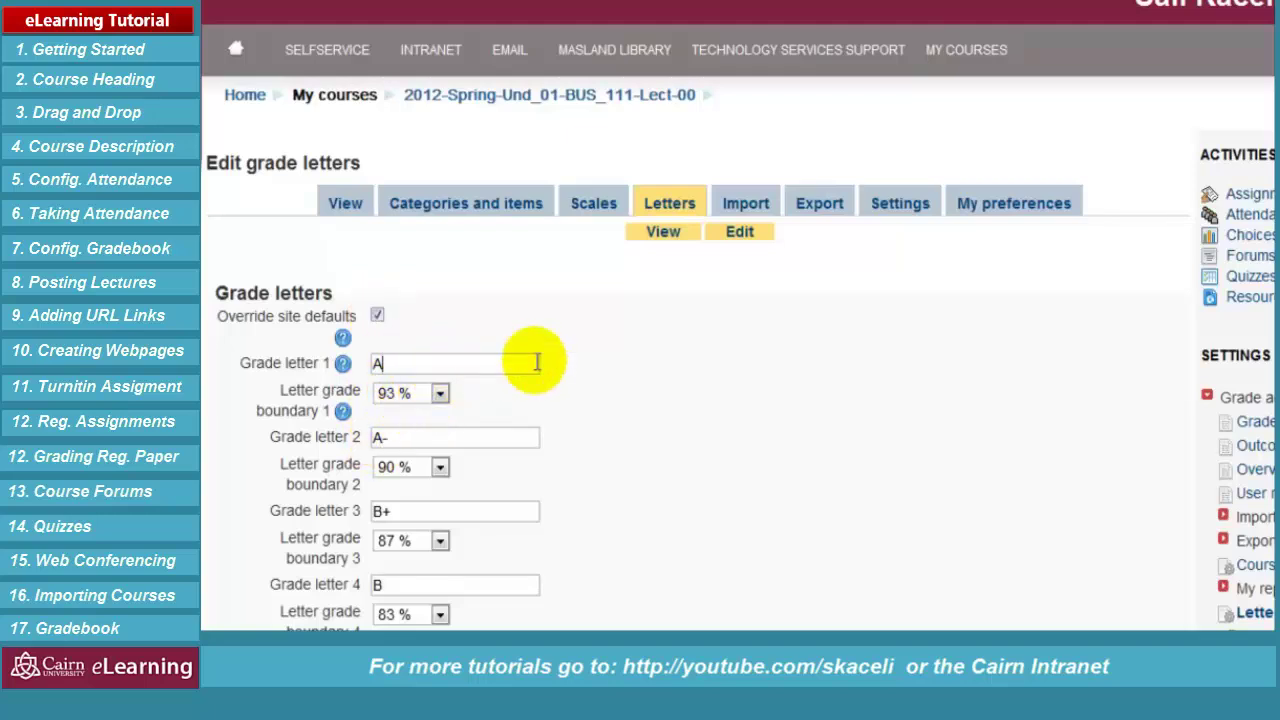
Leave the editor, then return and save the grade letter boundaries with Save changes
left_click(360, 205)
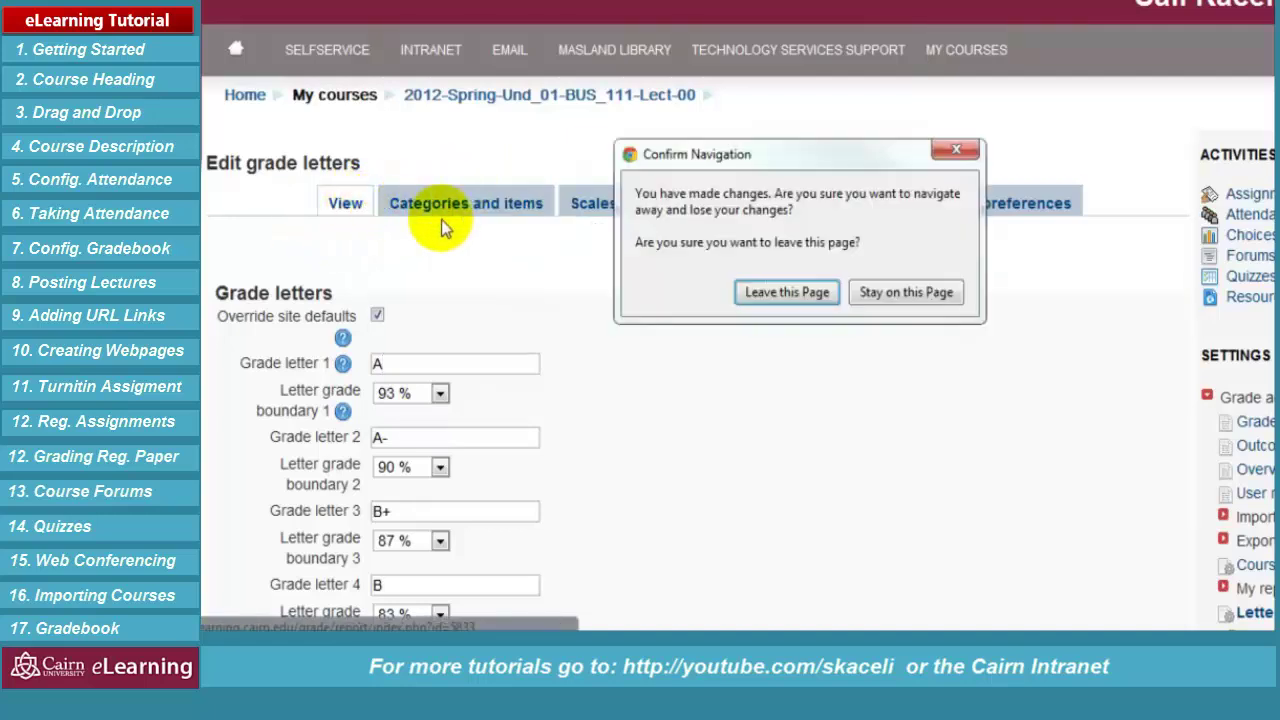
left_click(765, 295)
scroll(696, 385, "down", 5)
scroll(696, 385, "down", 5)
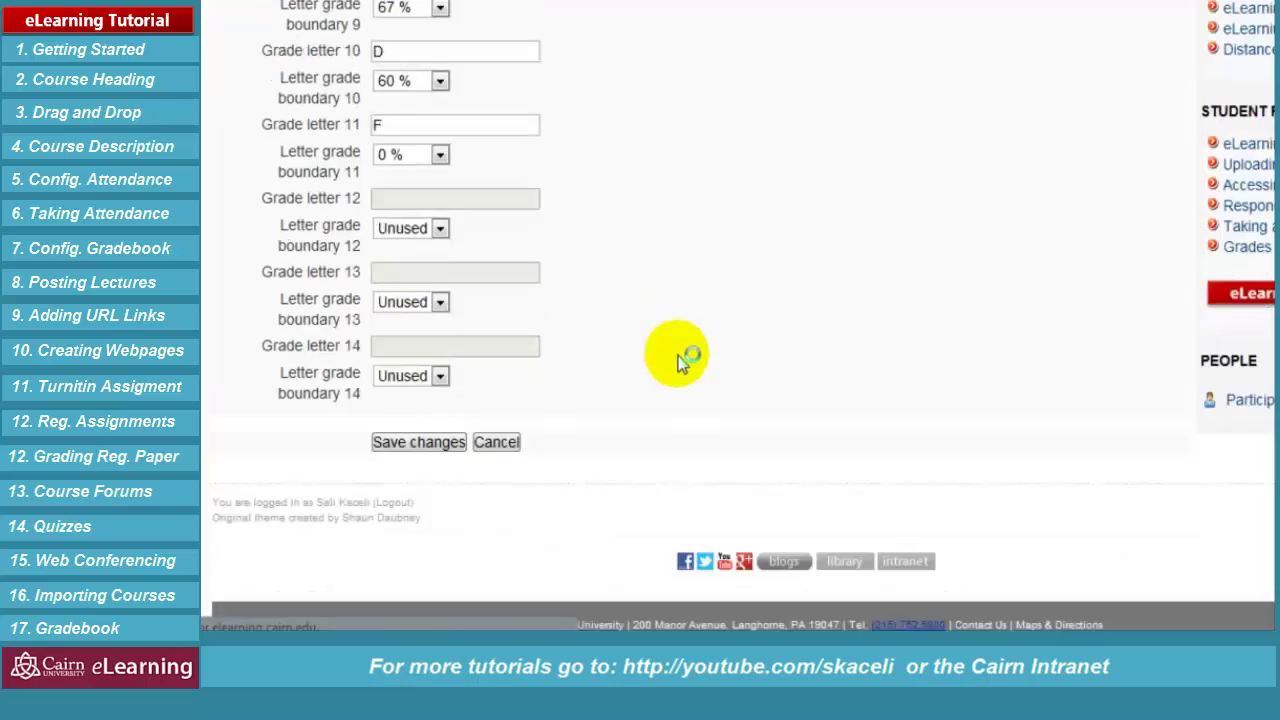
left_click(420, 443)
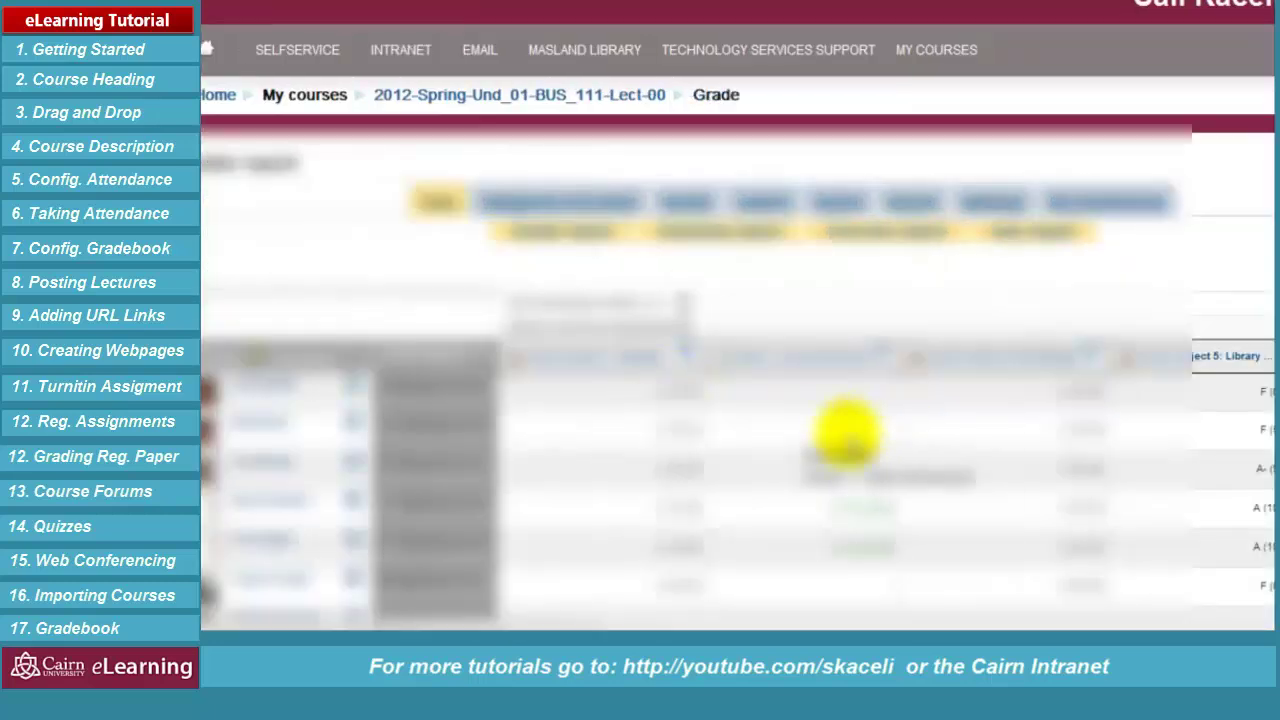
Keep Grade display type as Letter (real) in the course grade settings and save
scroll(870, 435, "down", 3)
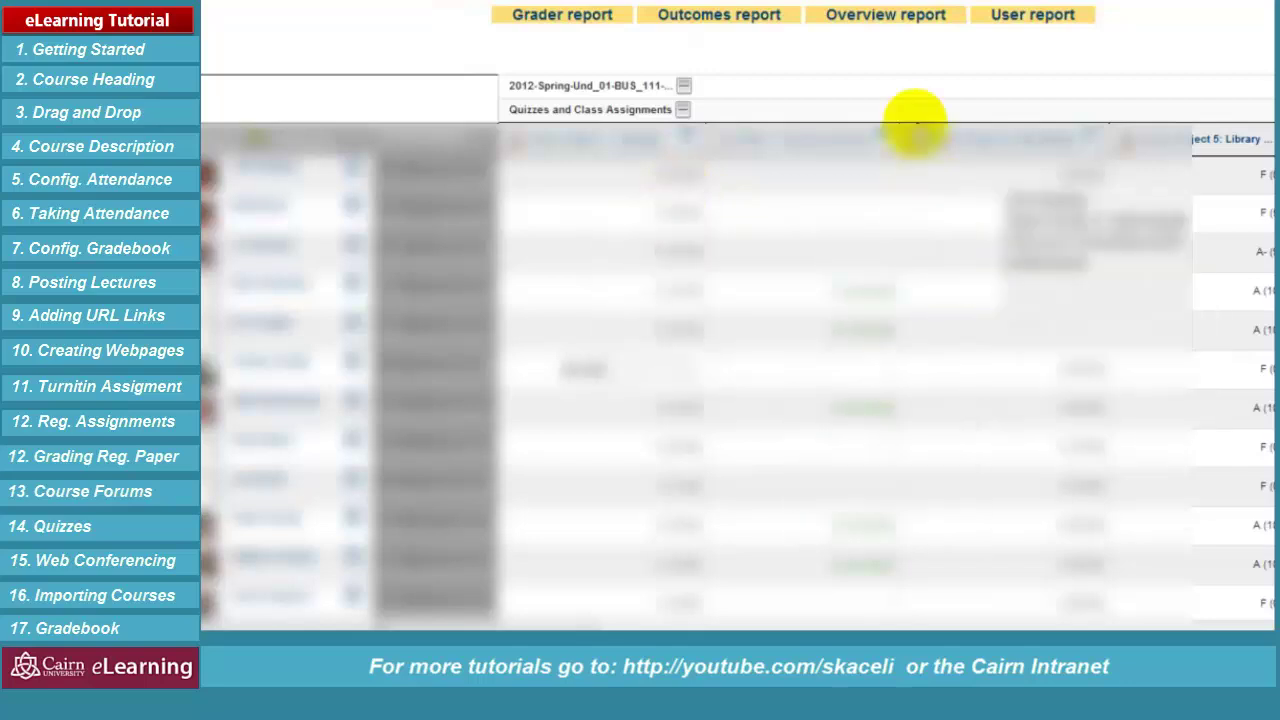
left_click(995, 15)
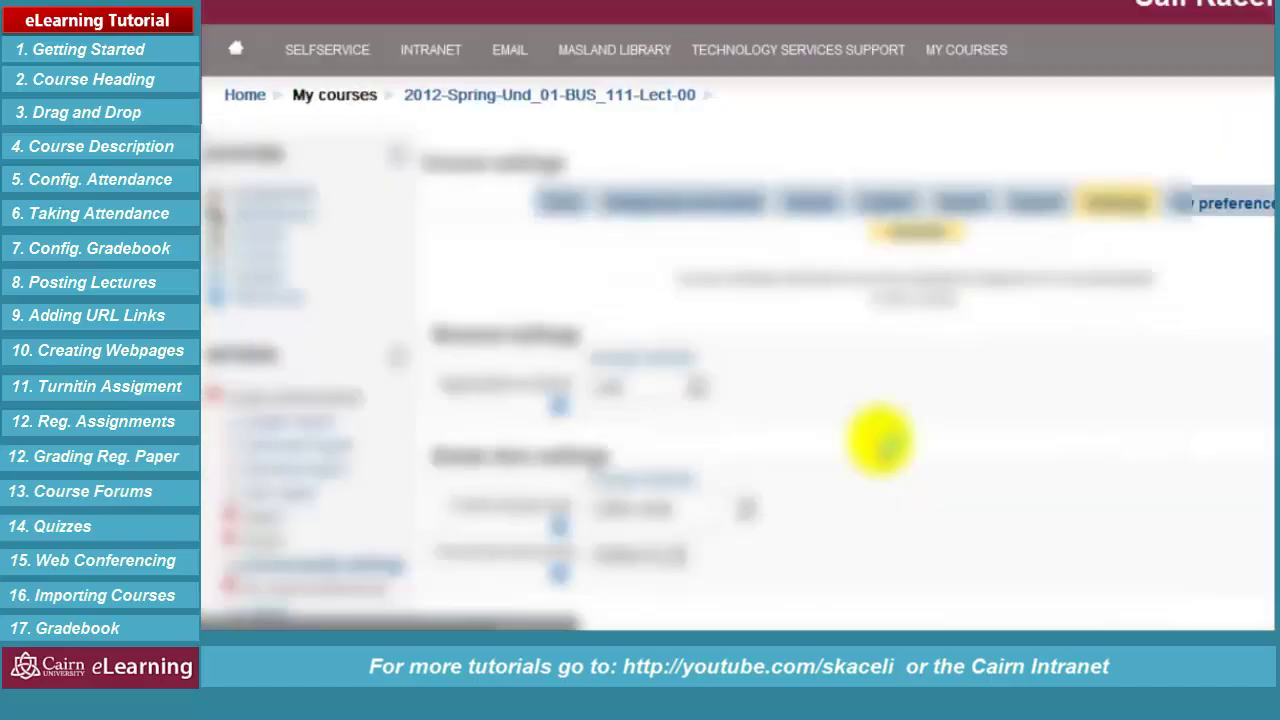
scroll(871, 434, "down", 8)
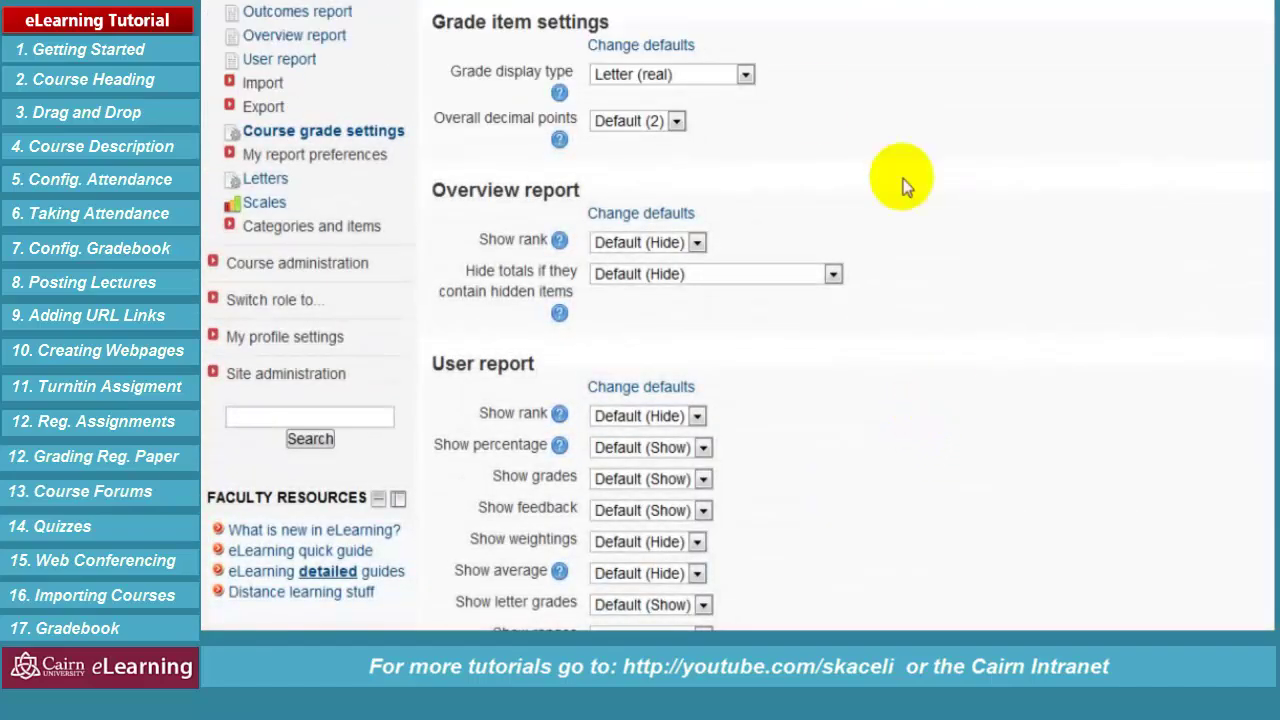
left_click_drag(453, 22, 612, 33)
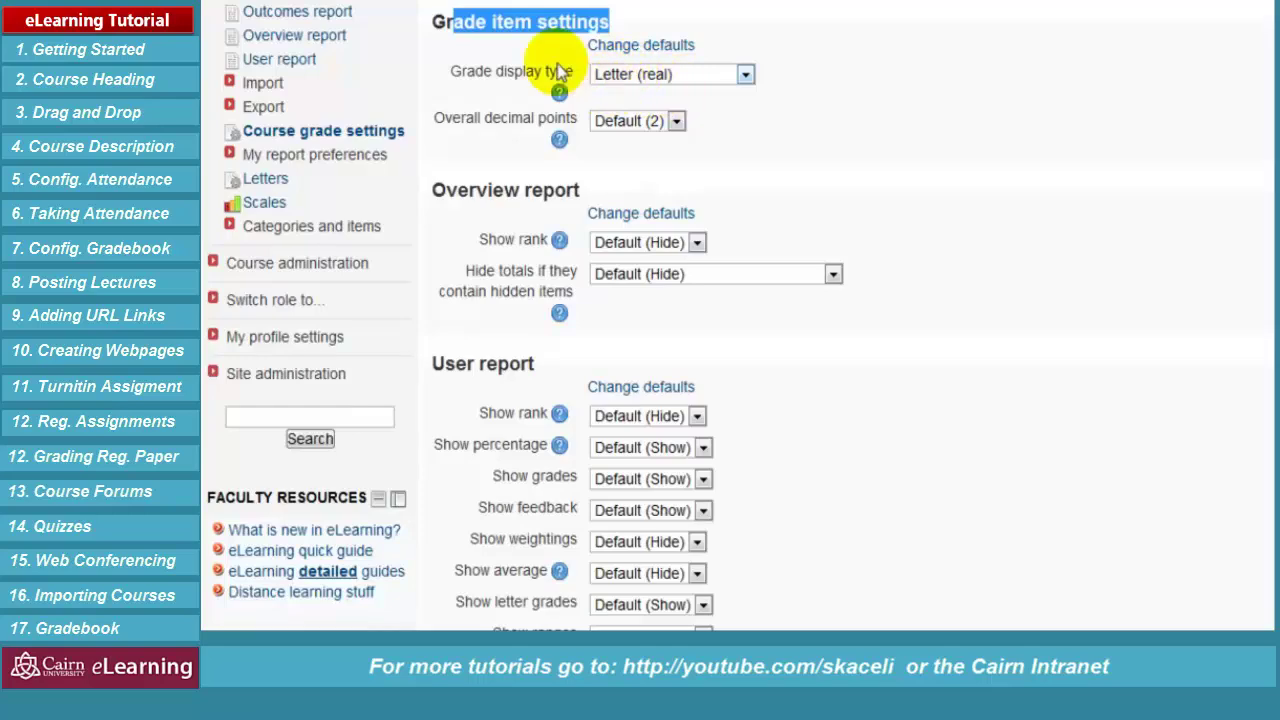
scroll(815, 38, "up", 2)
scroll(815, 40, "up", 5)
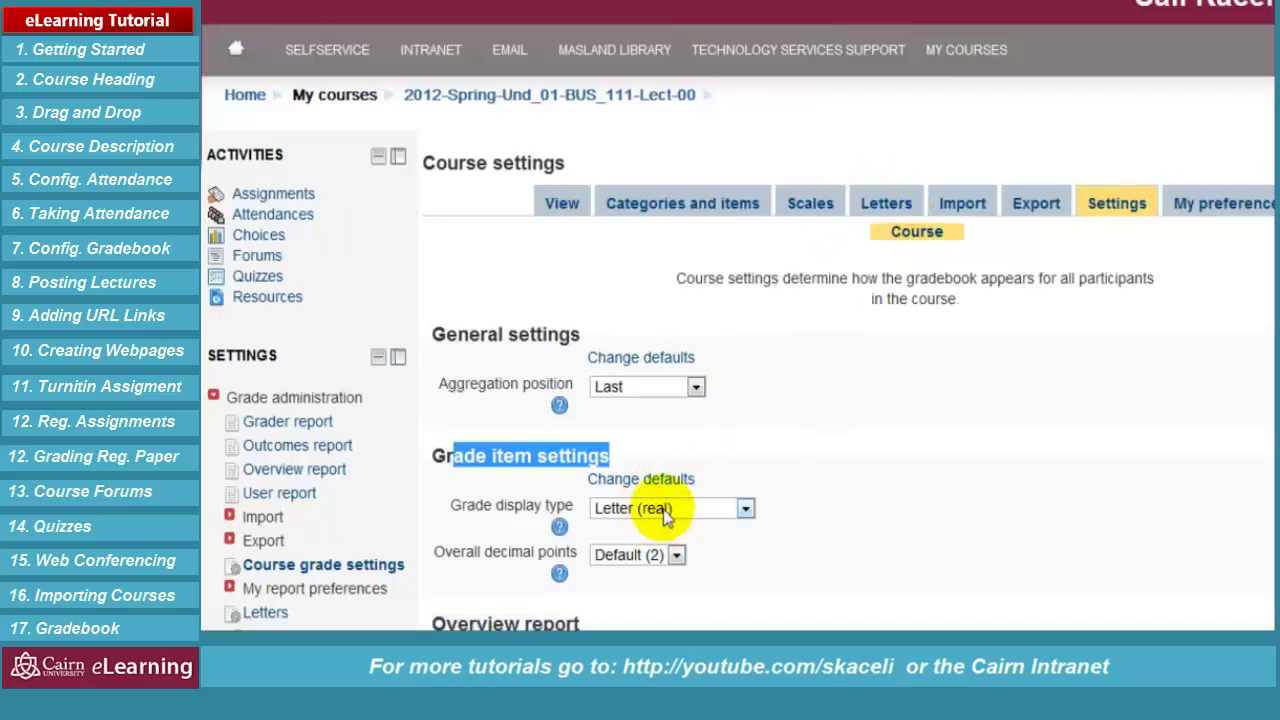
left_click(904, 455)
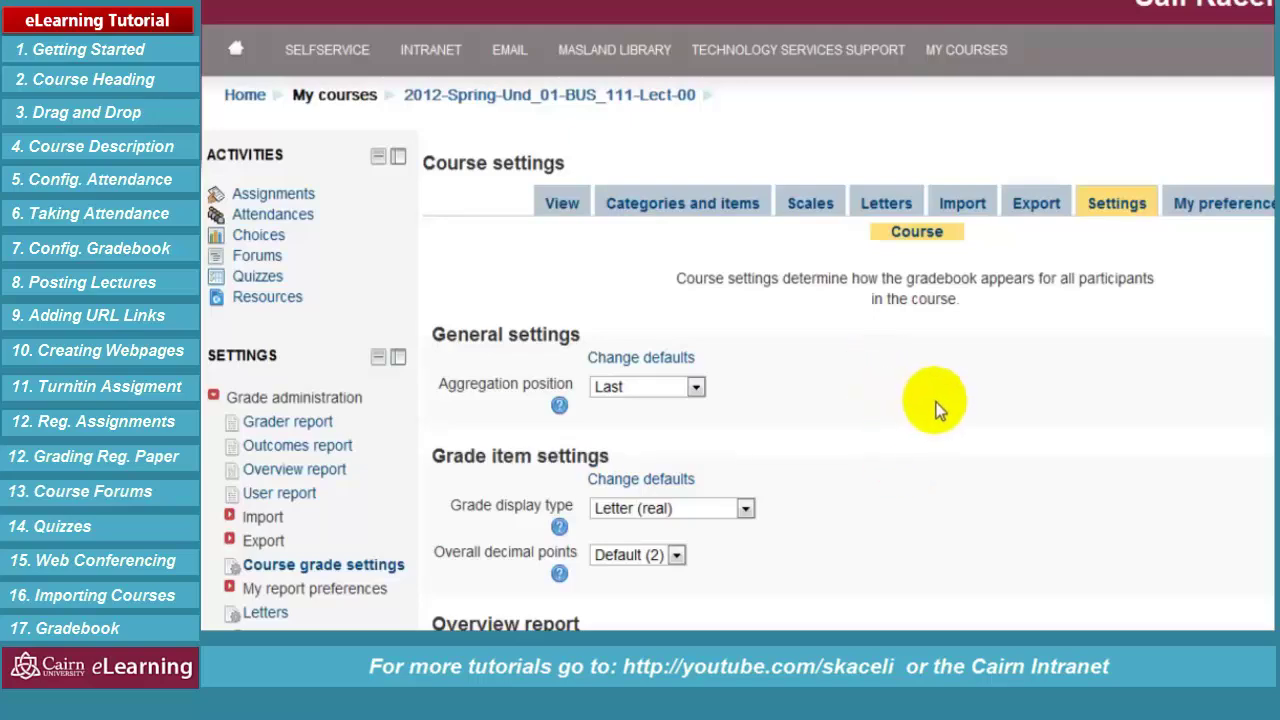
scroll(890, 384, "down", 3)
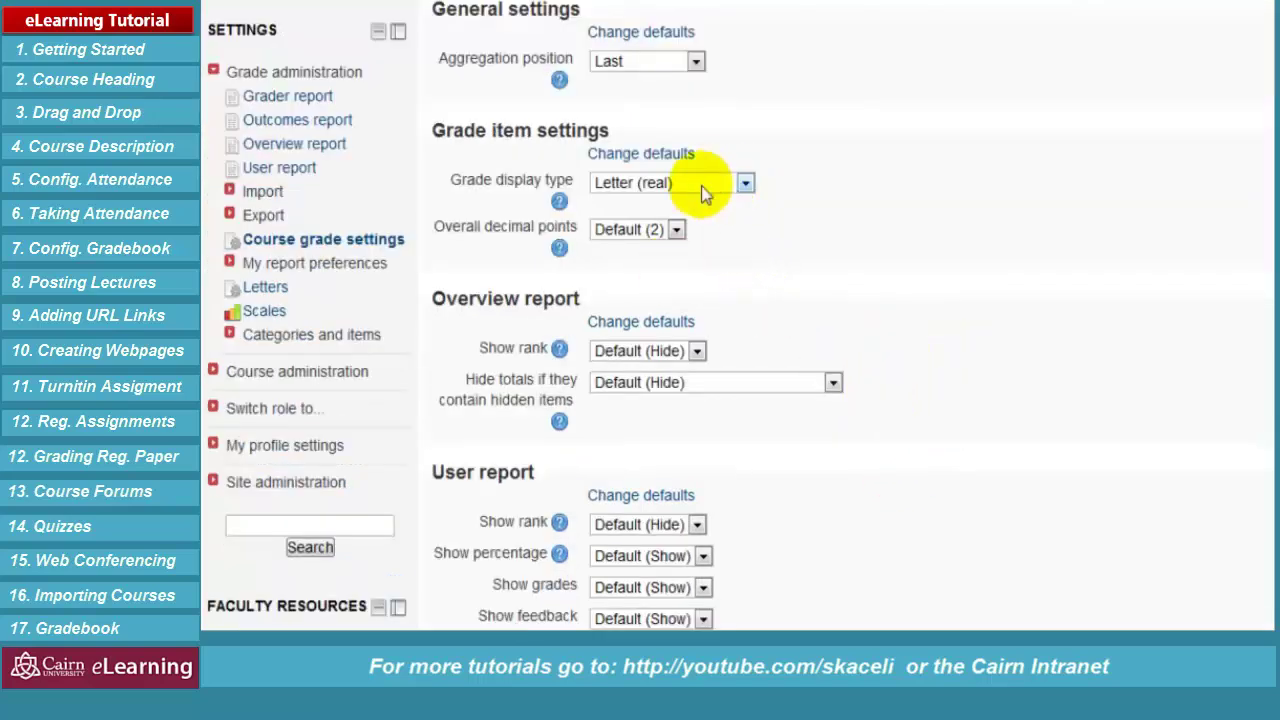
scroll(857, 271, "down", 5)
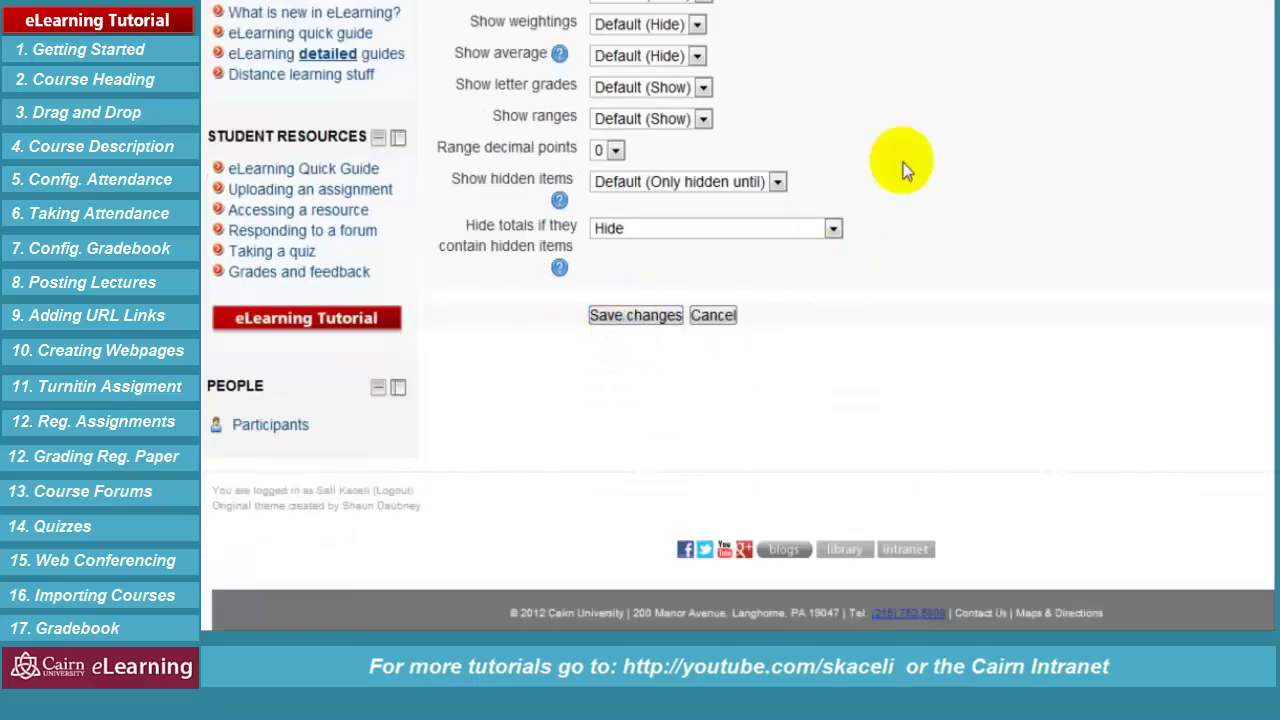
left_click(634, 320)
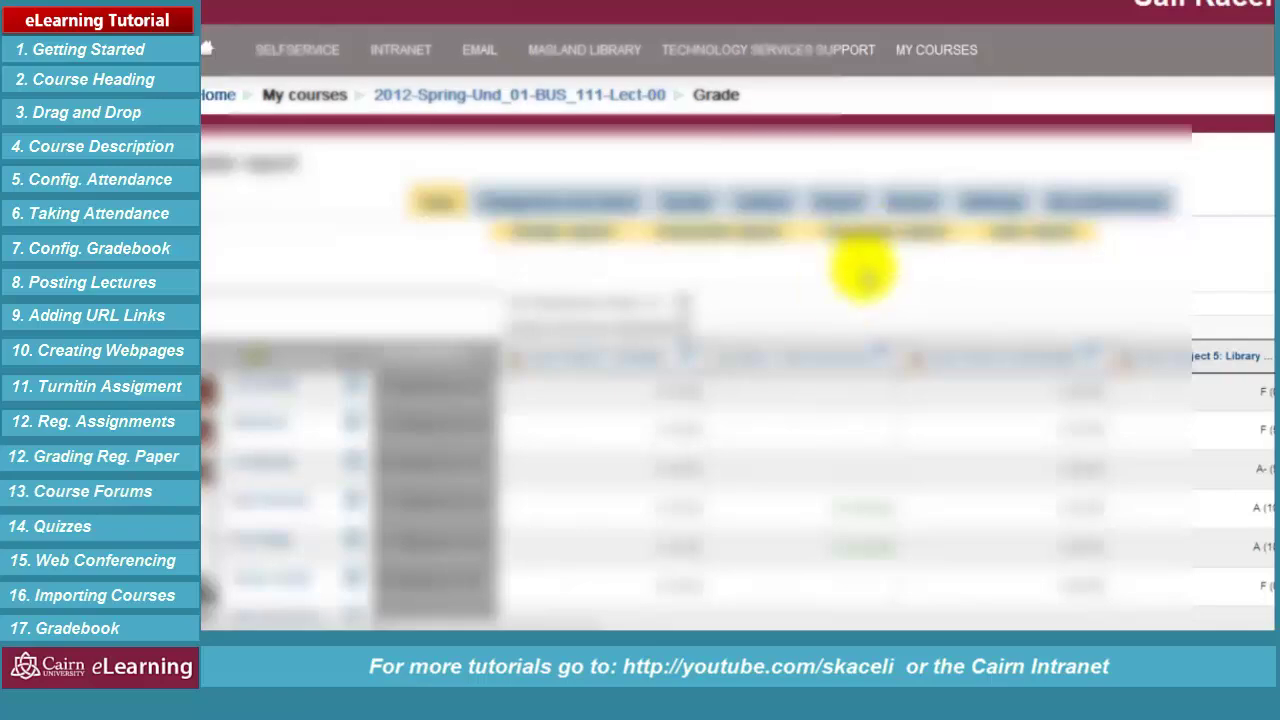
scroll(834, 286, "down", 10)
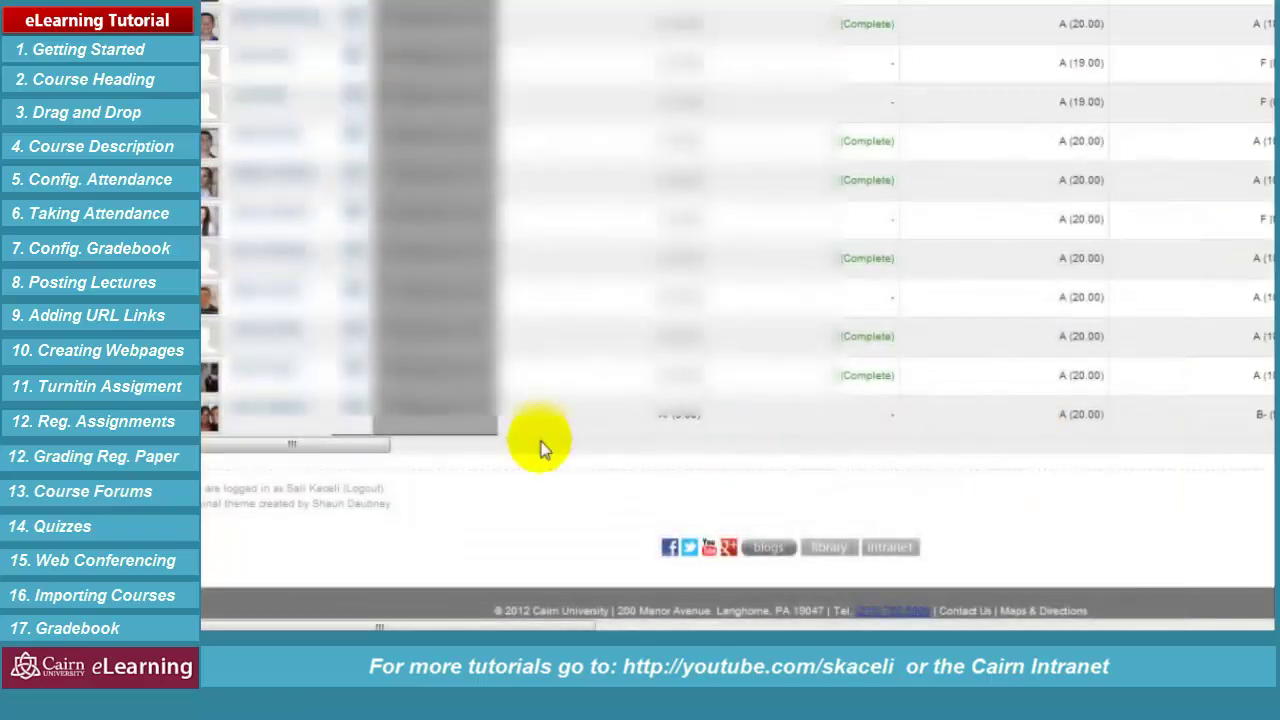
left_click_drag(366, 450, 1276, 455)
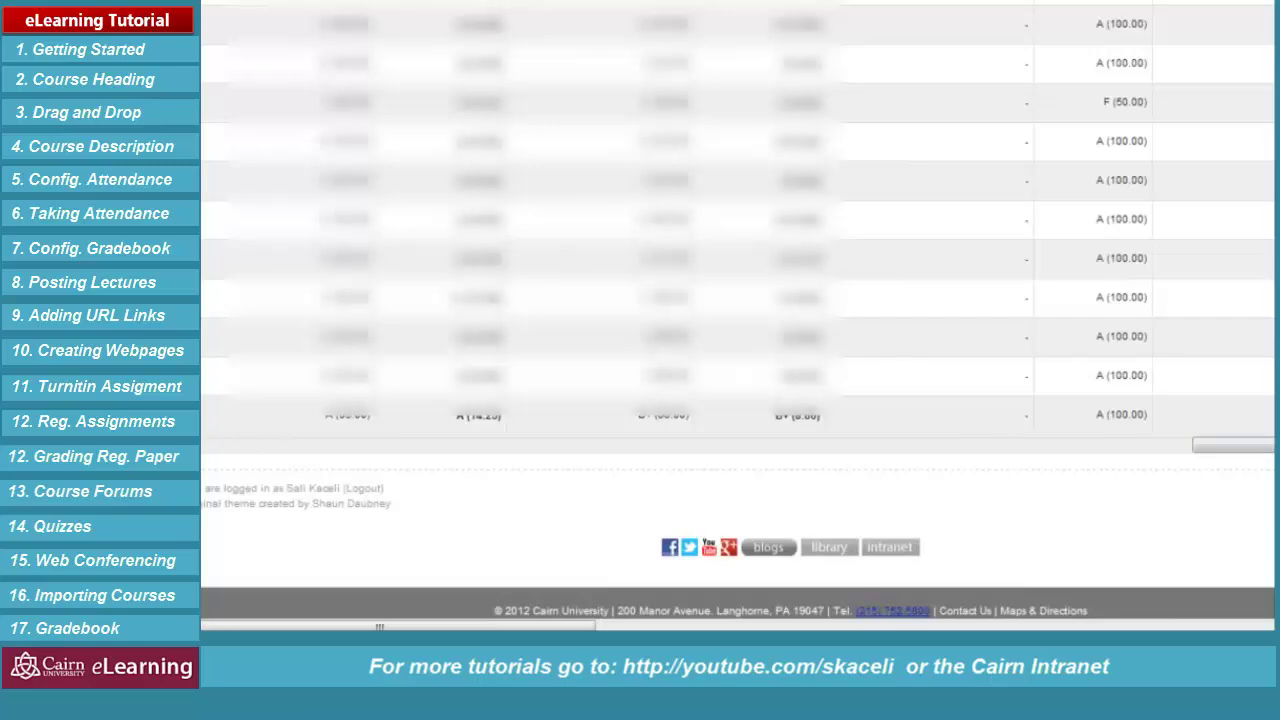
scroll(738, 310, "up", 10)
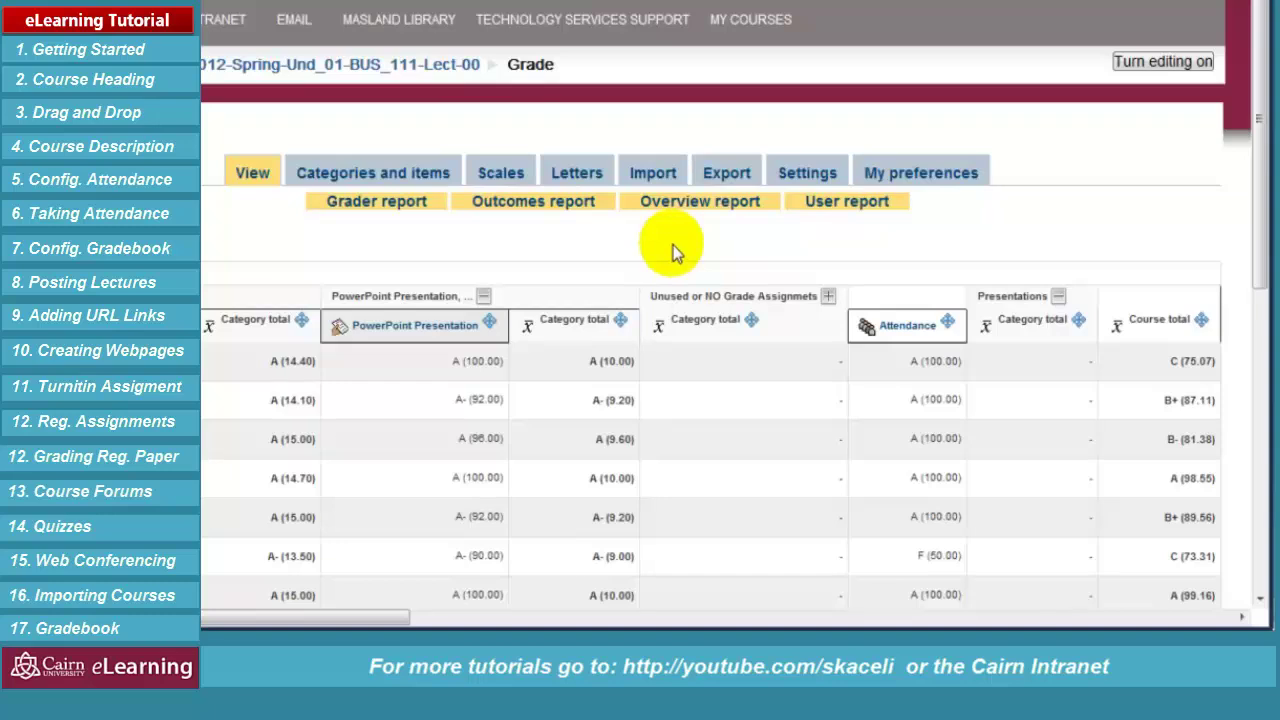
Set up the OpenDocument spreadsheet export with grade display type kept as Real
left_click(727, 178)
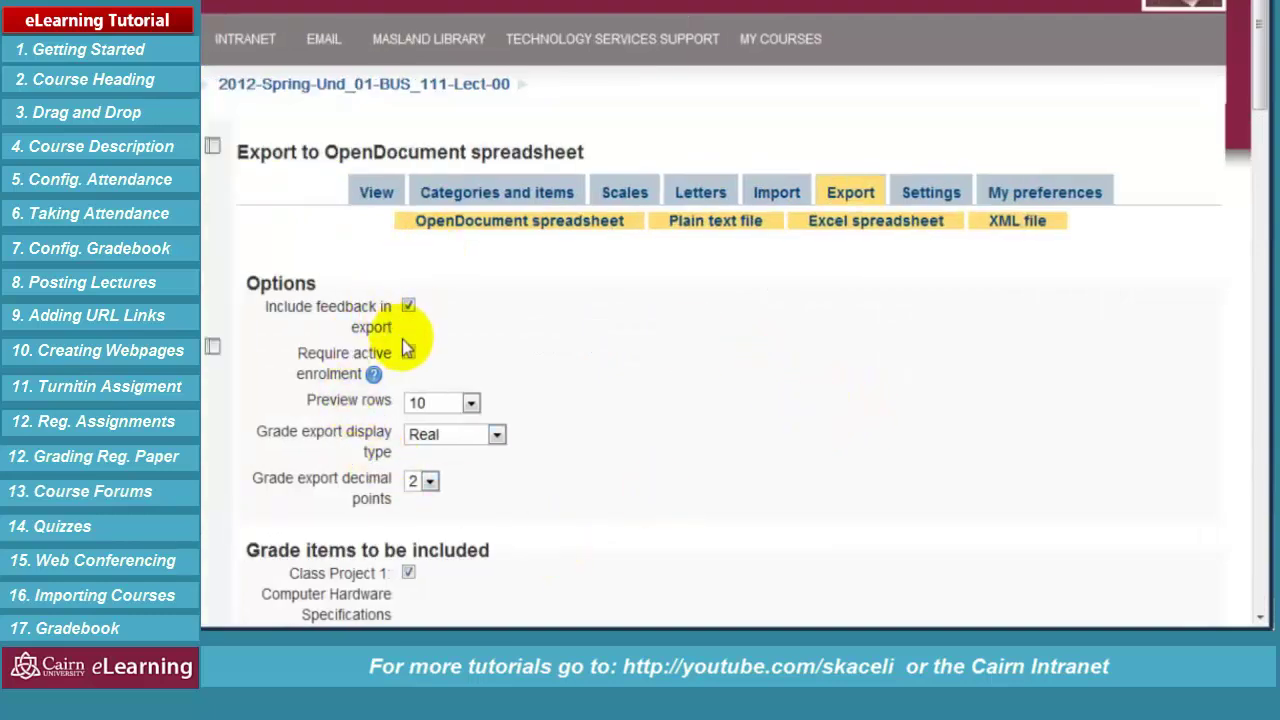
left_click_drag(408, 354, 625, 377)
left_click(480, 434)
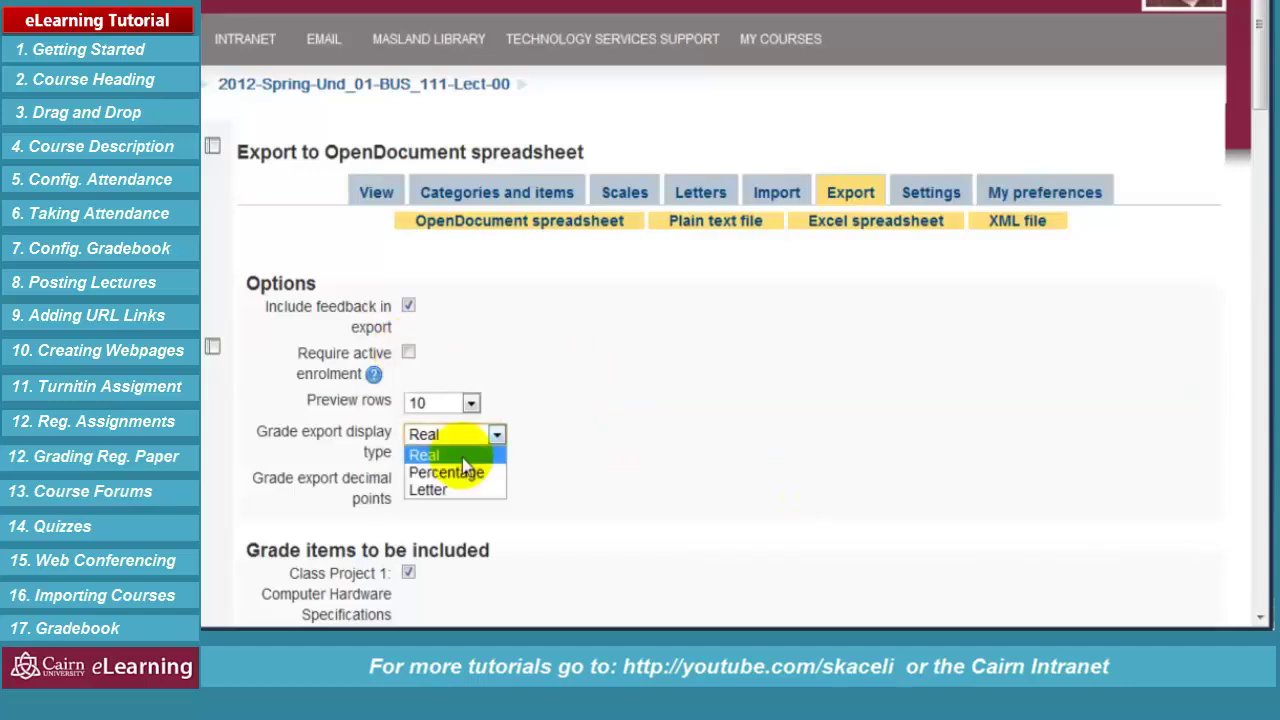
left_click(462, 455)
left_click(496, 437)
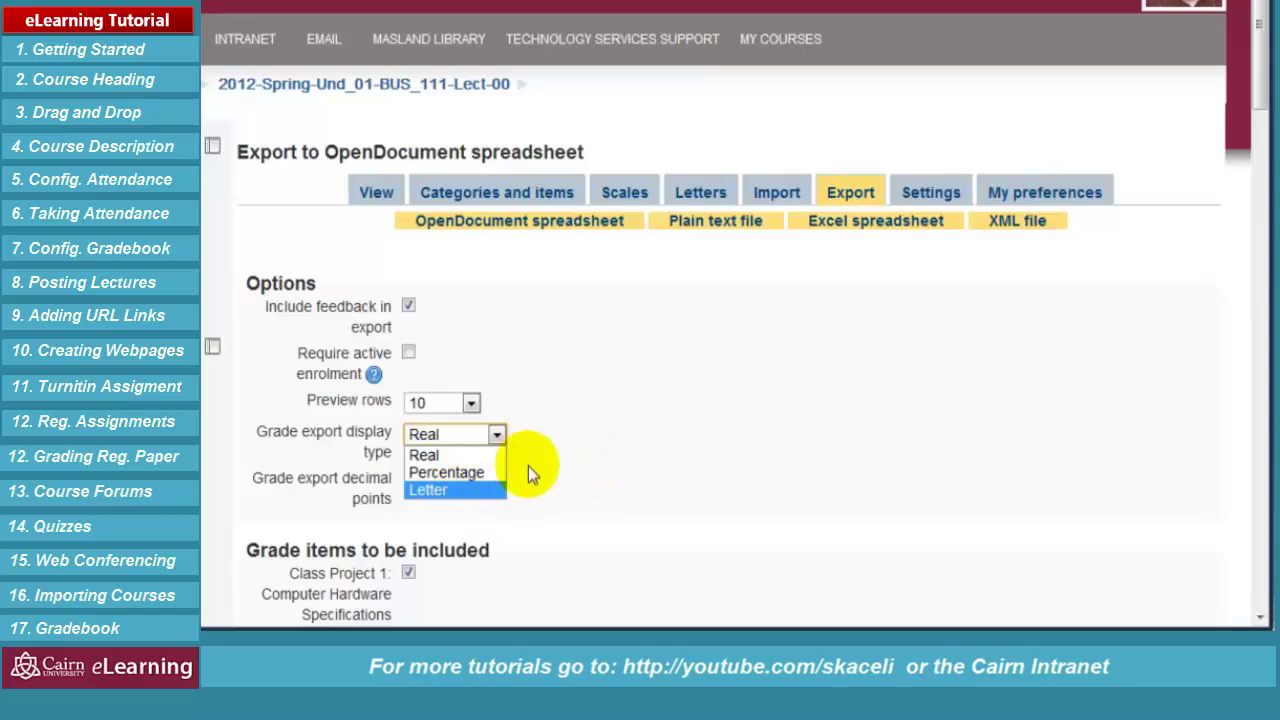
left_click(622, 495)
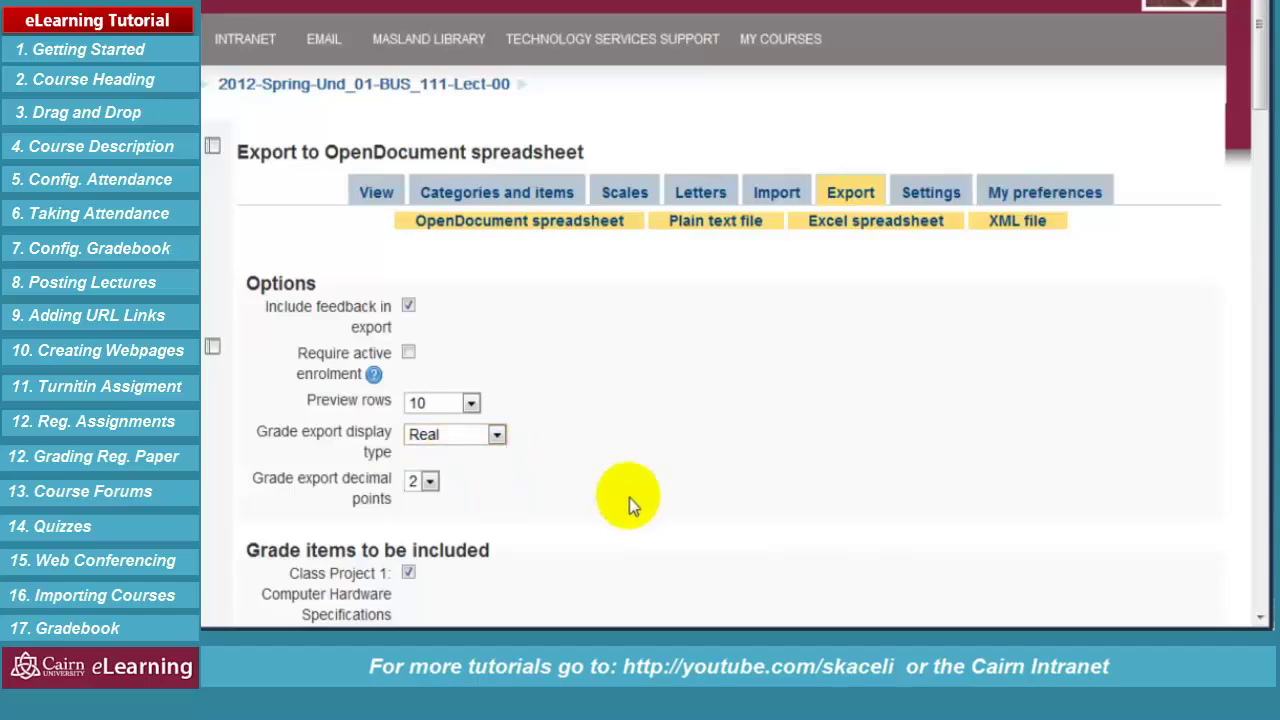
left_click(497, 435)
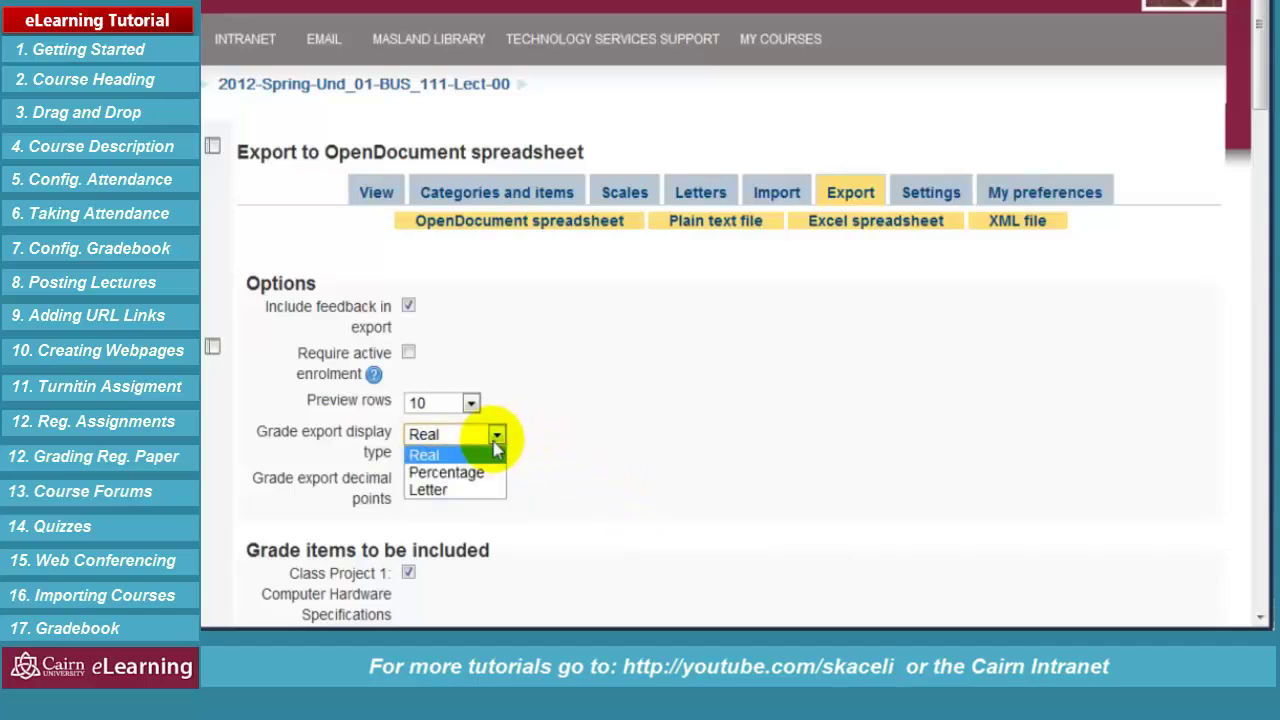
left_click(670, 462)
Submit the export options and download the grades spreadsheet file
scroll(658, 446, "down", 15)
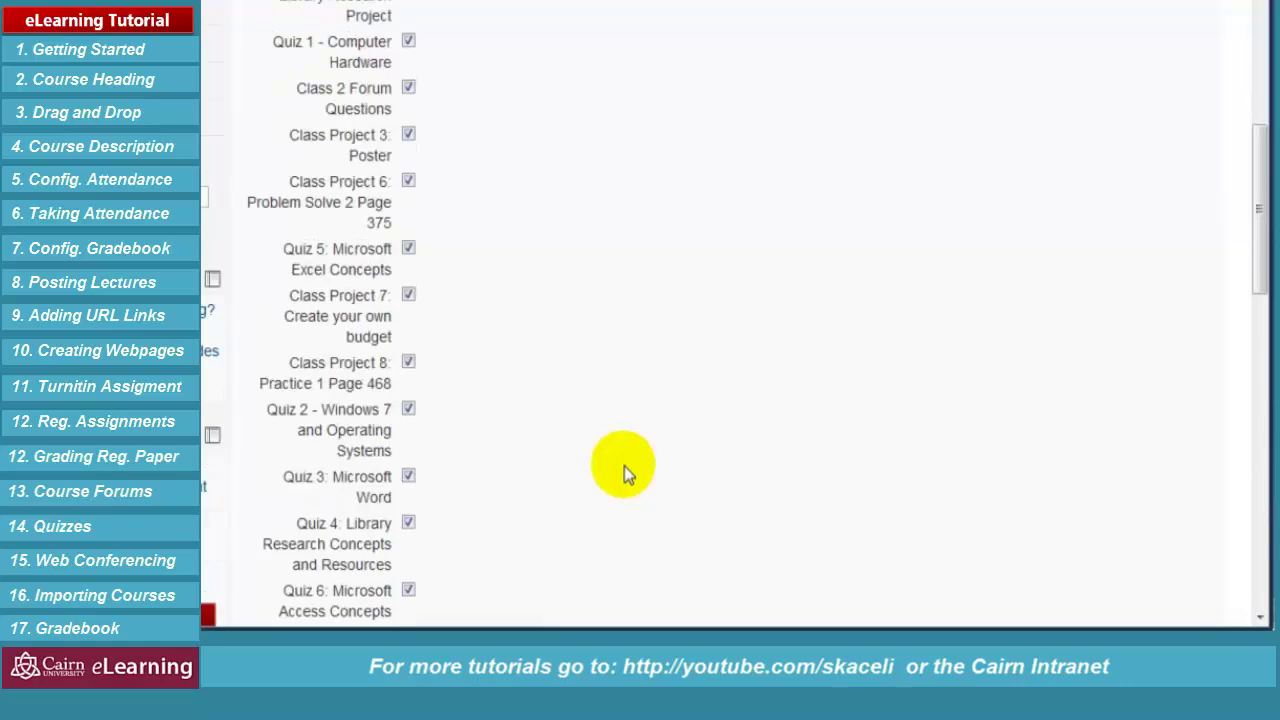
scroll(439, 356, "down", 2)
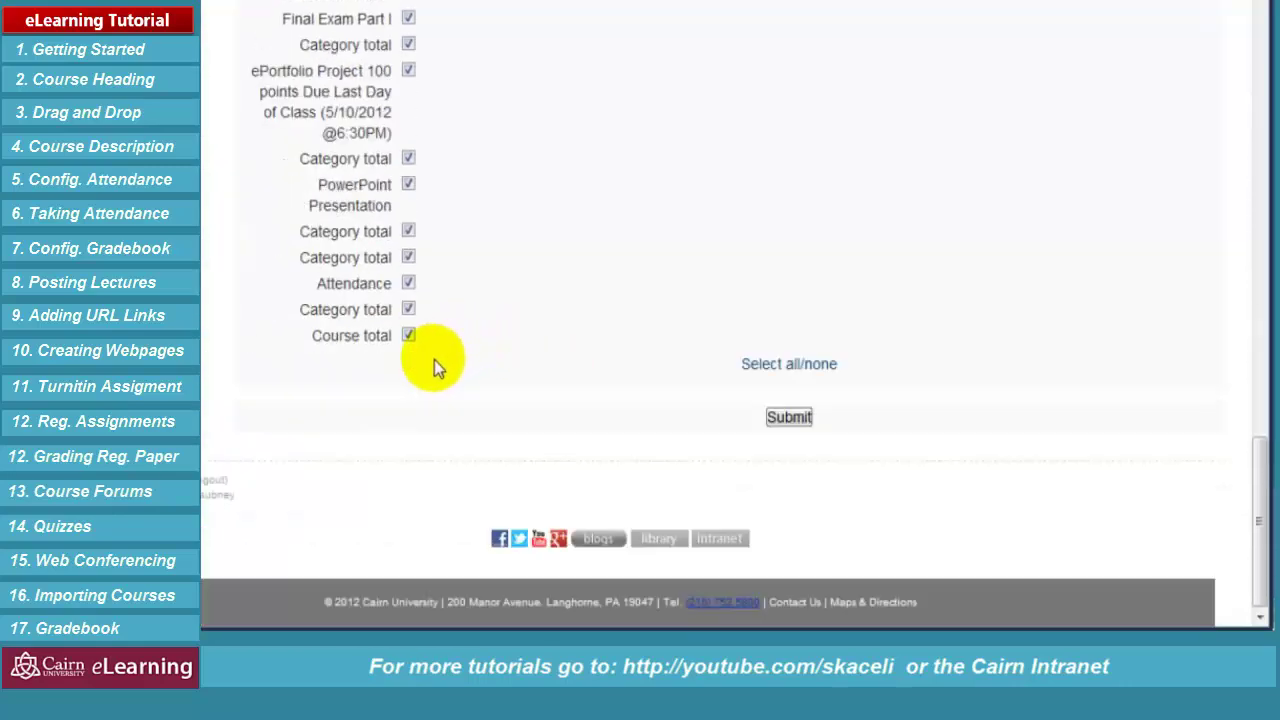
left_click(783, 419)
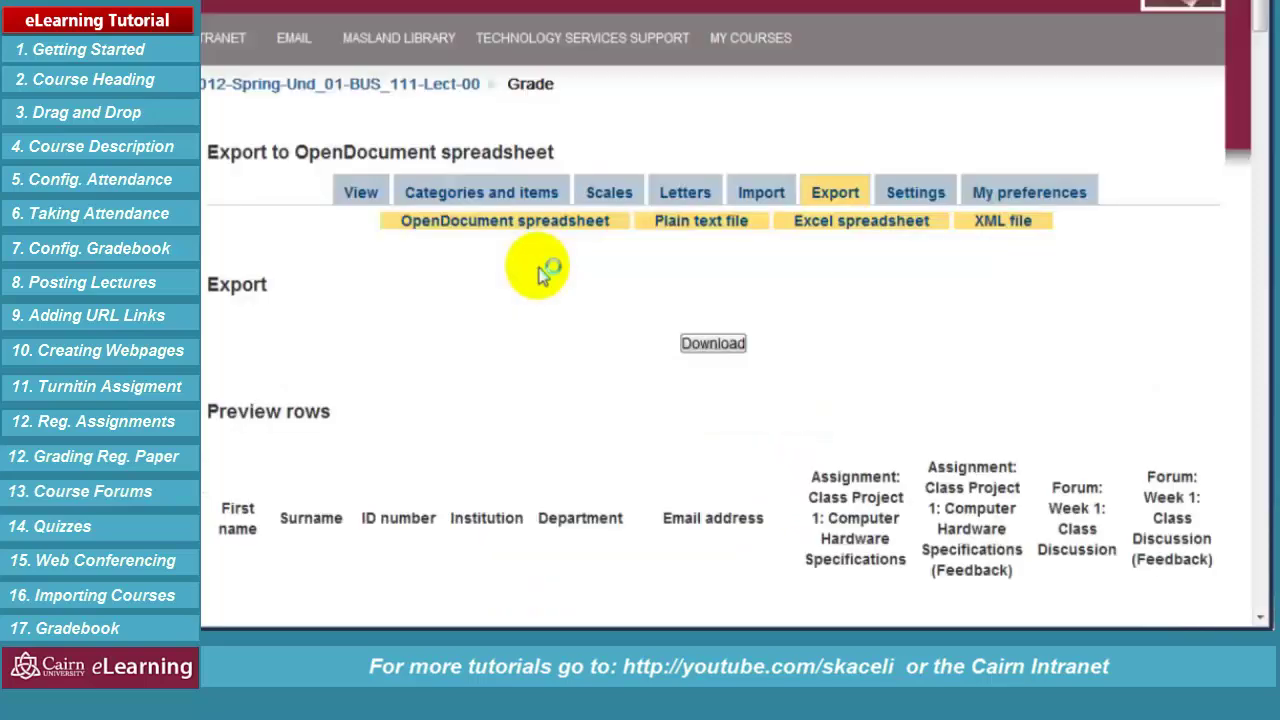
left_click(730, 346)
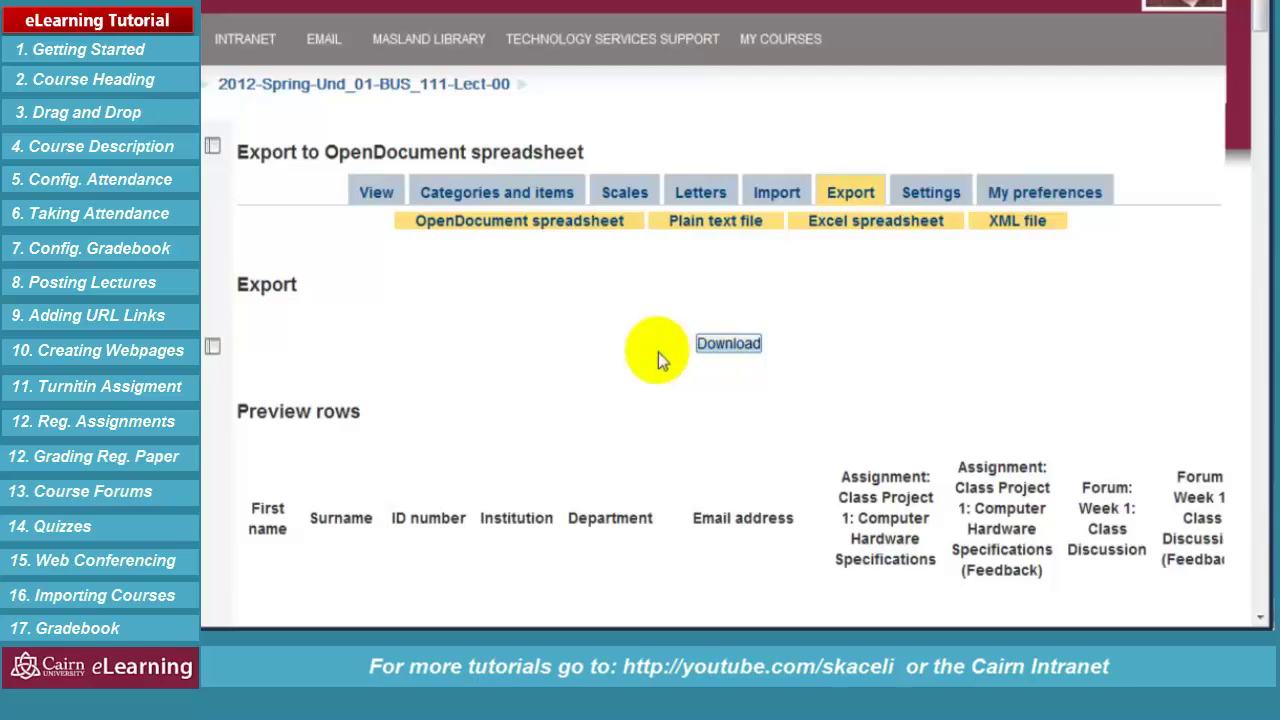
scroll(485, 450, "down", 3)
scroll(543, 466, "up", 3)
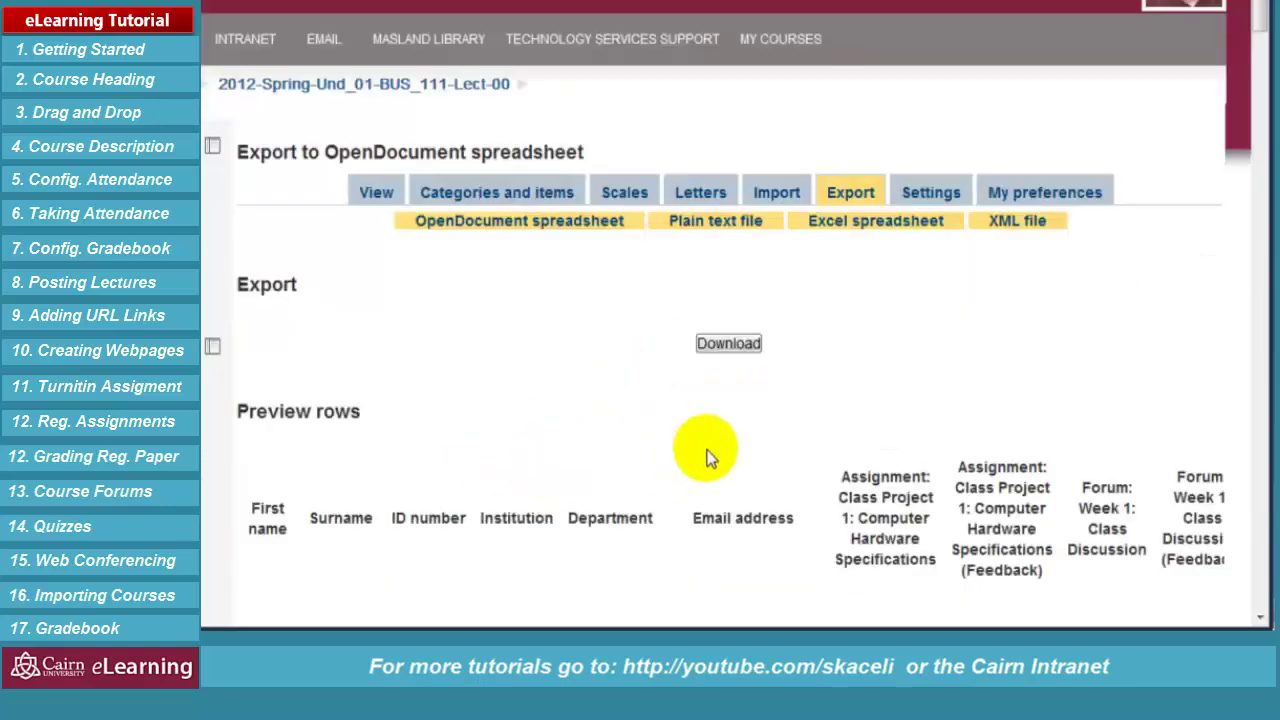
left_click(737, 350)
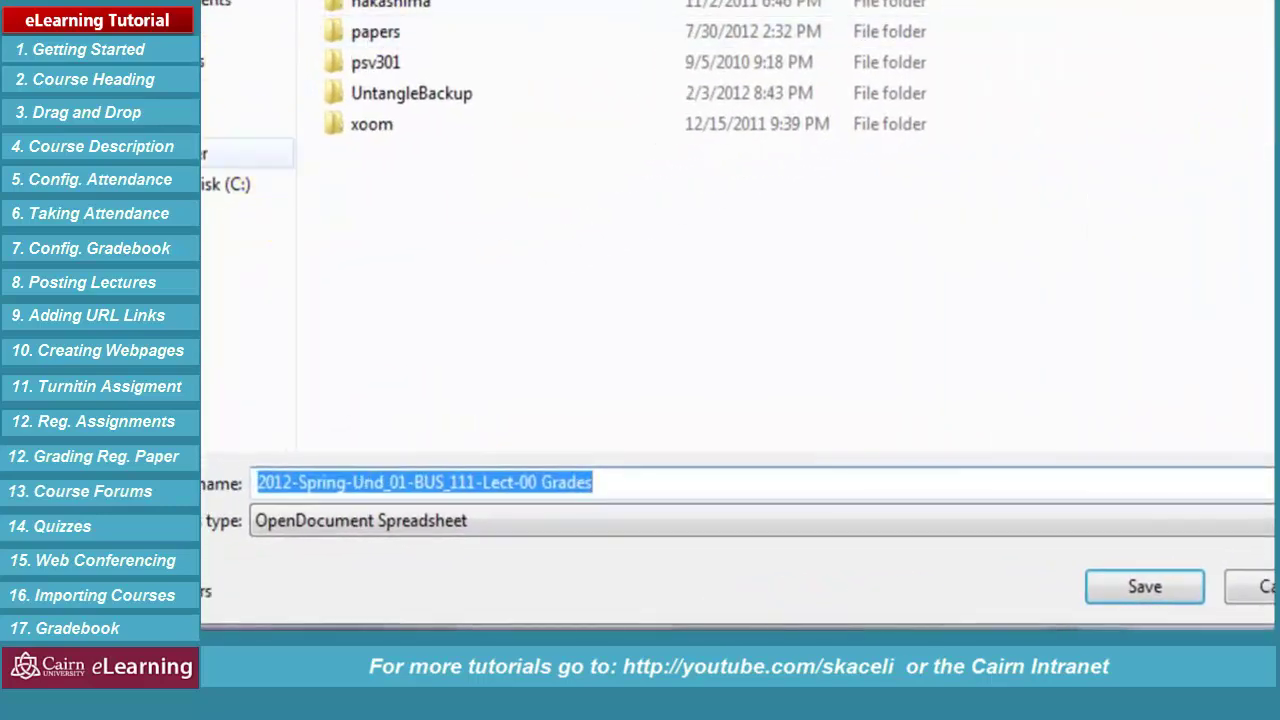
Save '2012-Spring-Und_01-BUS_111-Lect-00 Grades' to the chosen folder, then enable saving in Excel's Protected View
left_click(777, 34)
double_click(777, 34)
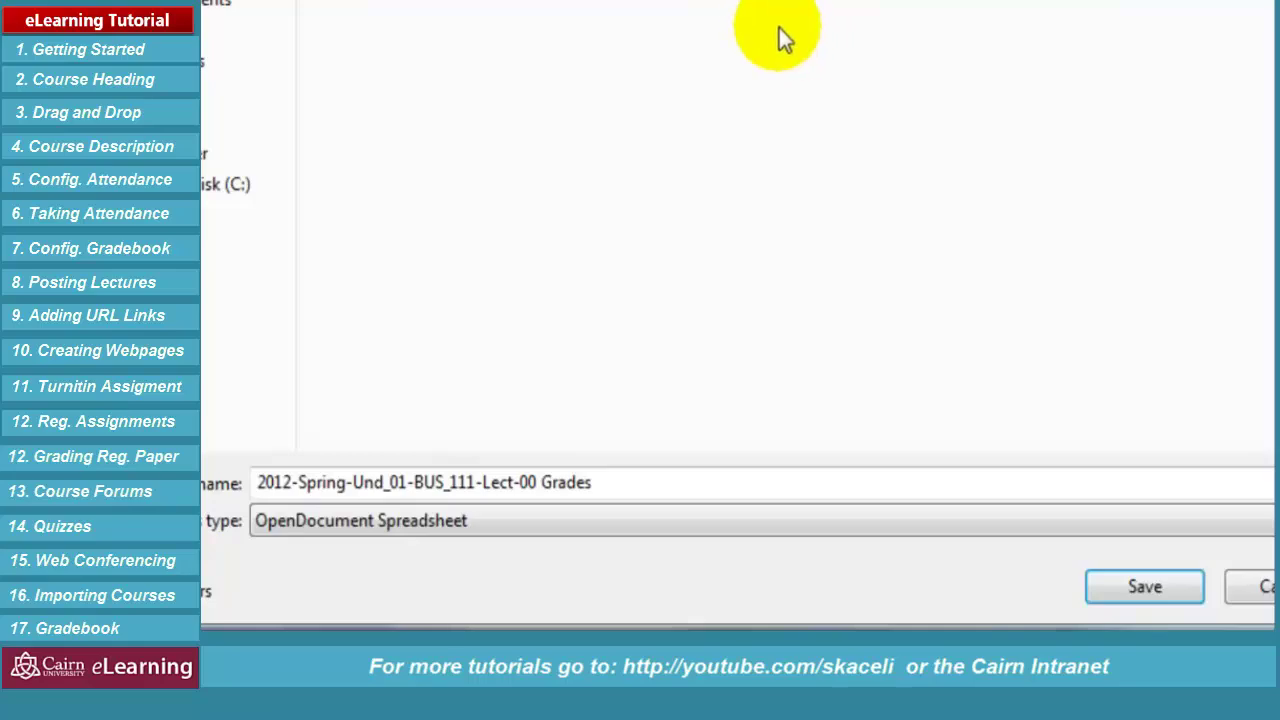
left_click(603, 488)
left_click(1145, 586)
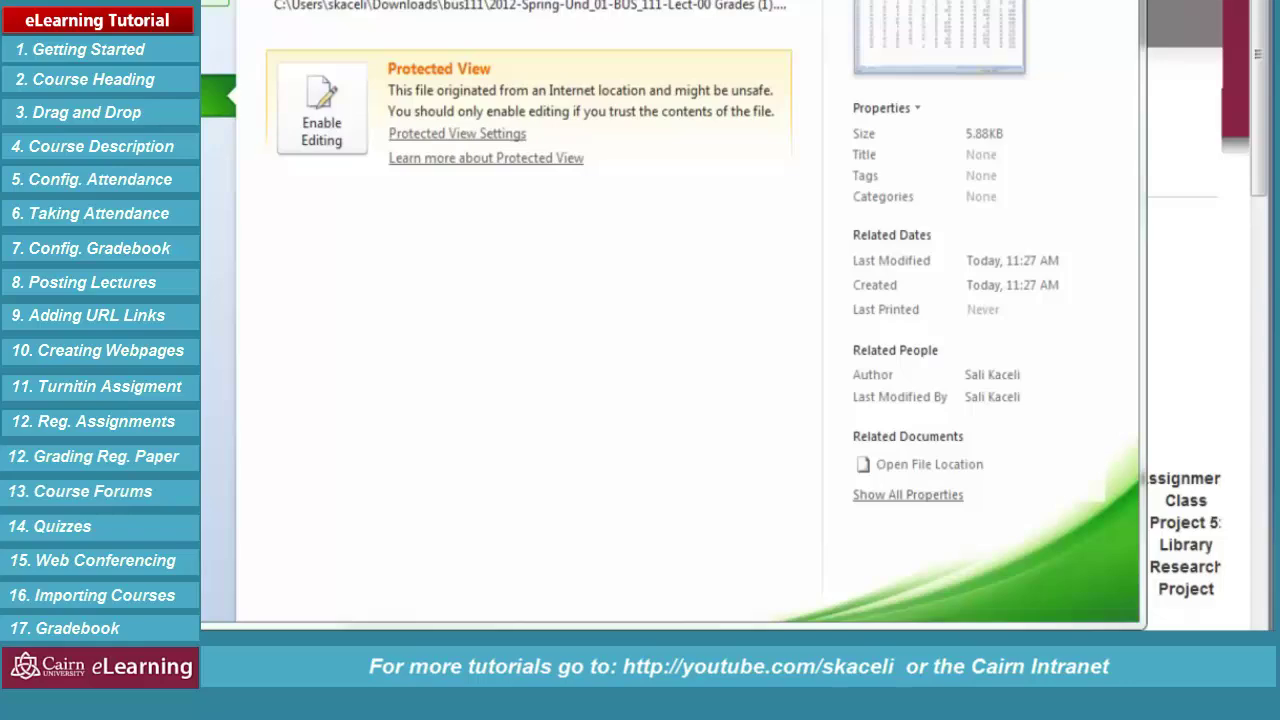
key("ctrl+s")
left_click(535, 292)
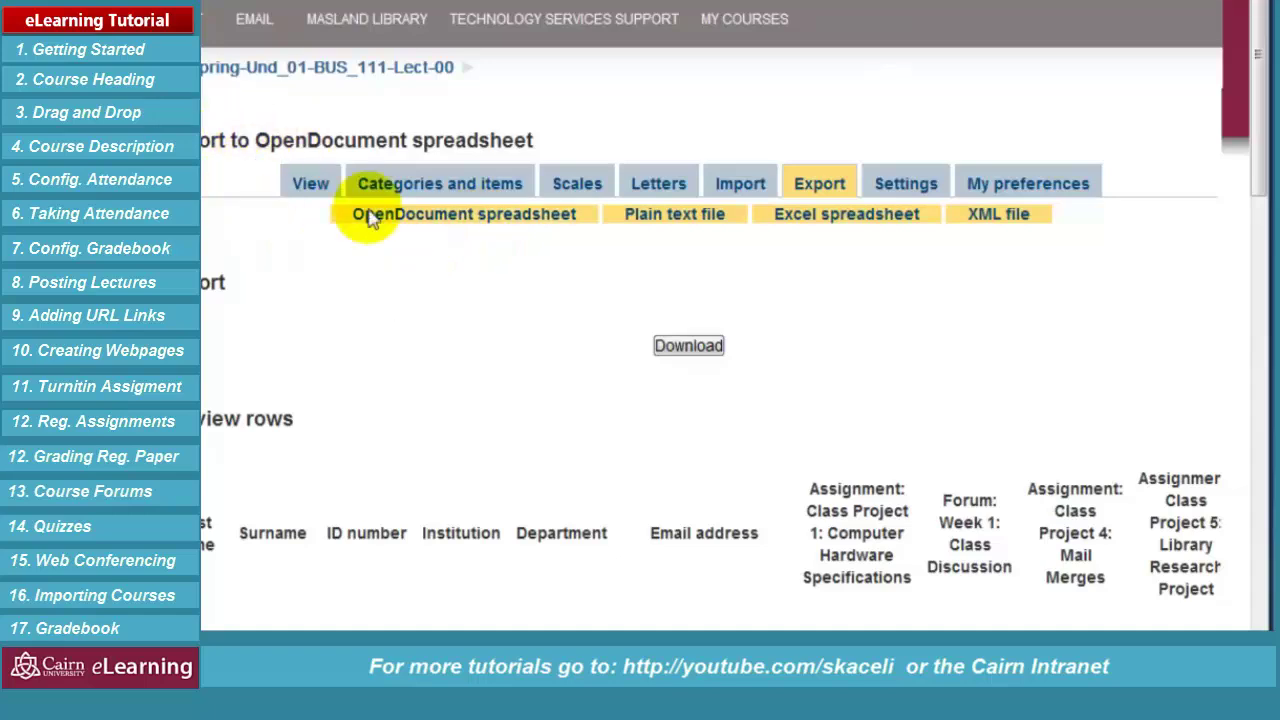
Return to the grader report, then to the Computers and Information Concepts course home page
left_click(312, 200)
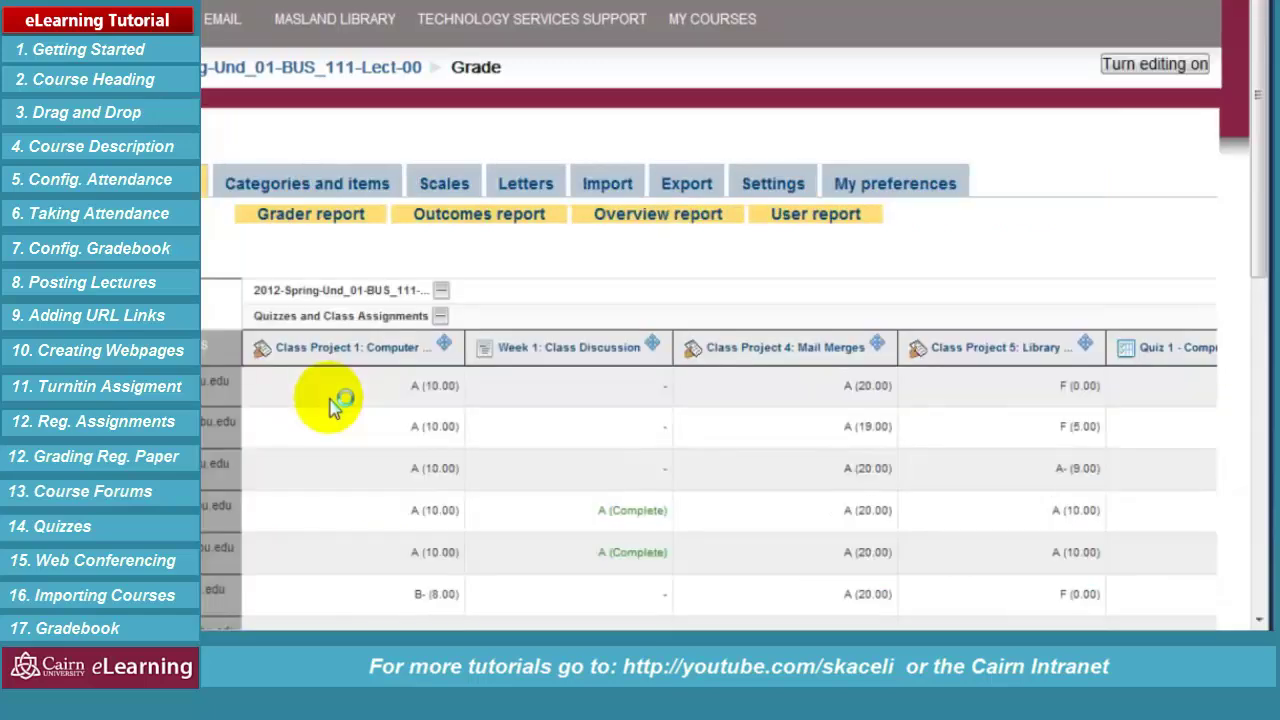
left_click(322, 70)
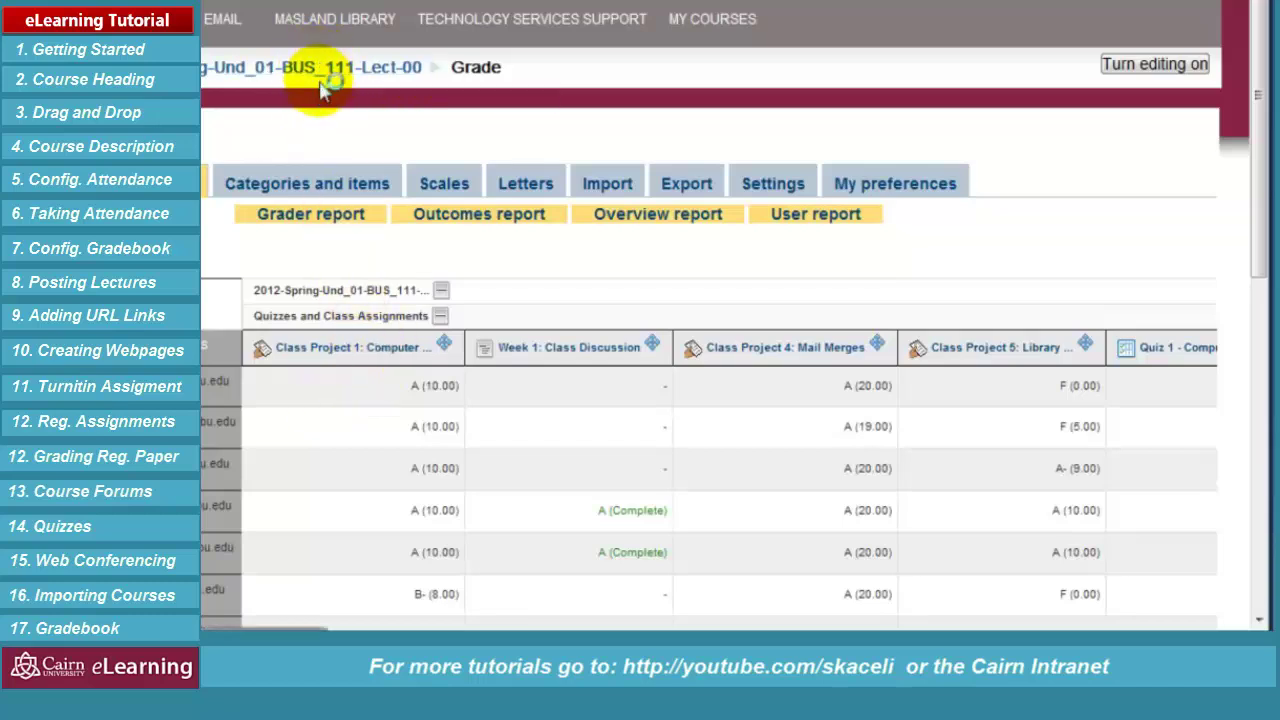